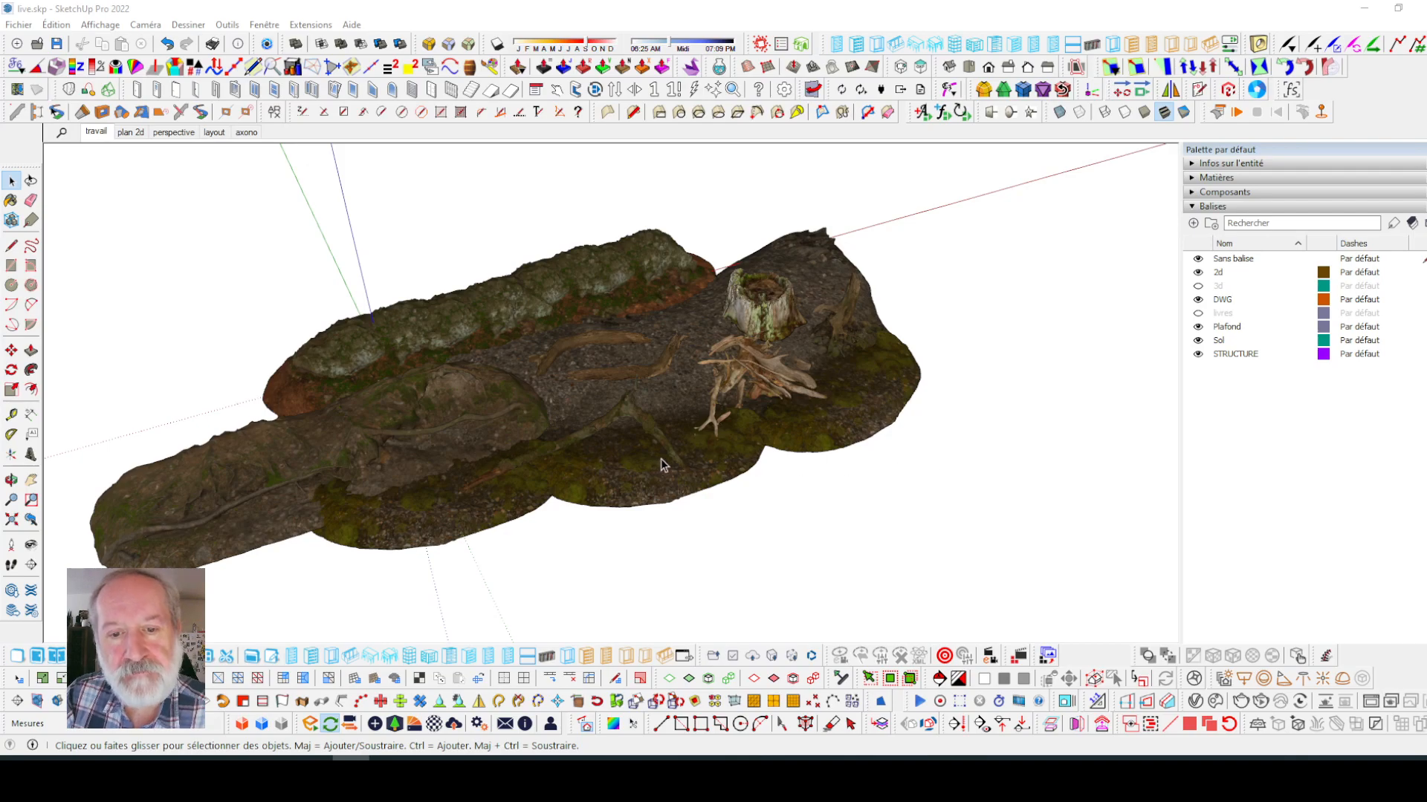
pyautogui.scroll(4, 599, 409)
pyautogui.scroll(-2, 577, 360)
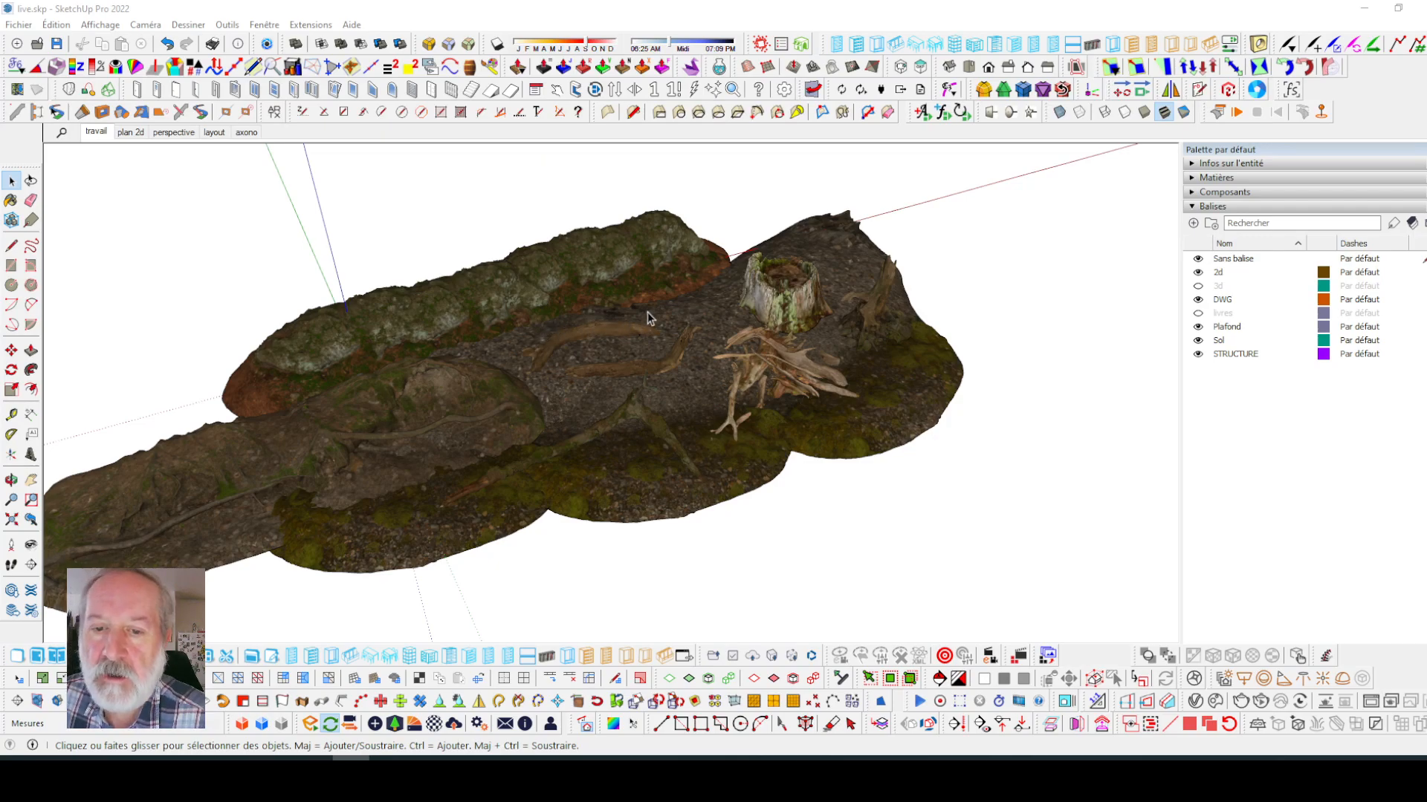
pyautogui.scroll(1, 651, 311)
pyautogui.scroll(1, 689, 285)
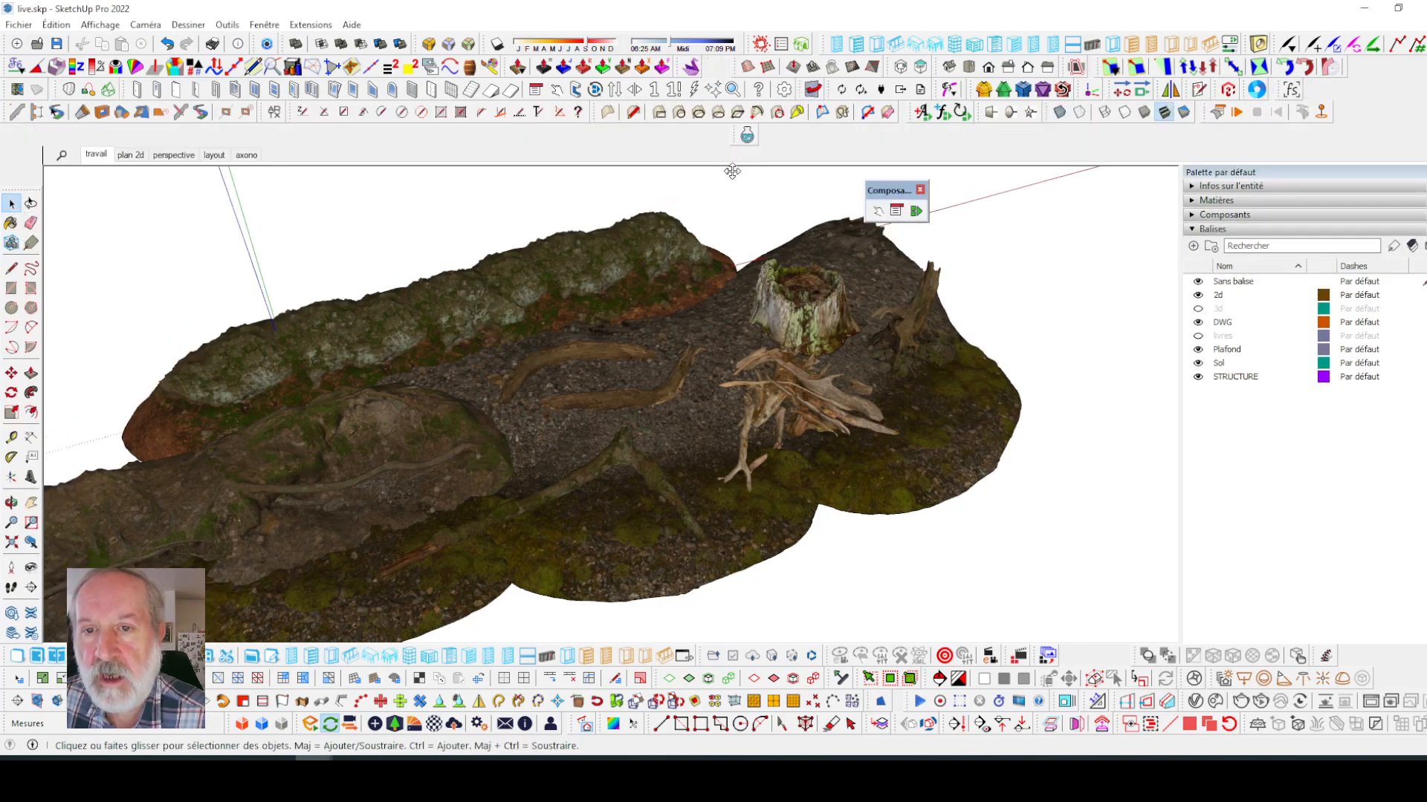
# - Undock the Transmutr toolbar so it floats above the terrain model, and dock the floating component toolbar among the lower toolbars
pyautogui.moveTo(743, 186); pyautogui.dragTo(1019, 212)
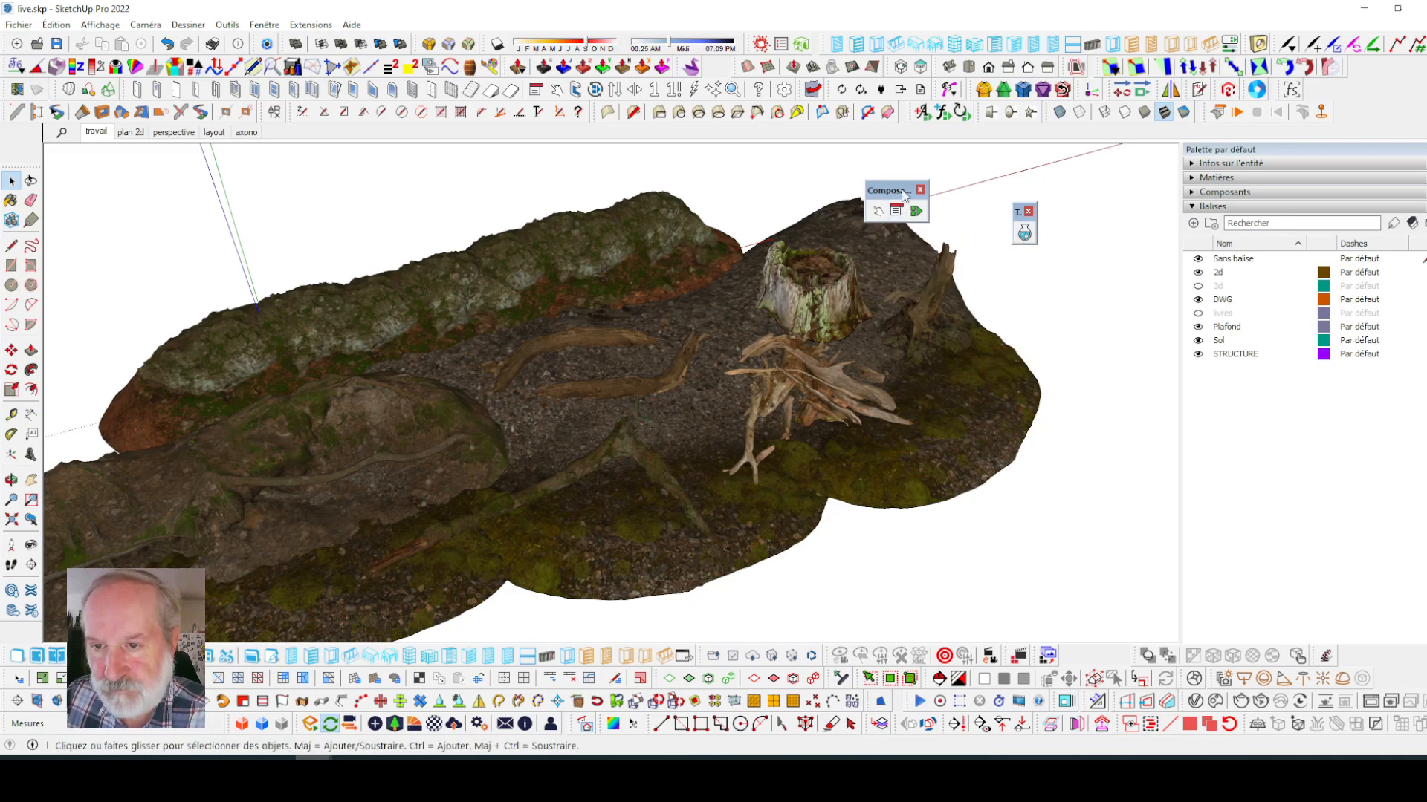
pyautogui.moveTo(895, 195); pyautogui.dragTo(1096, 652)
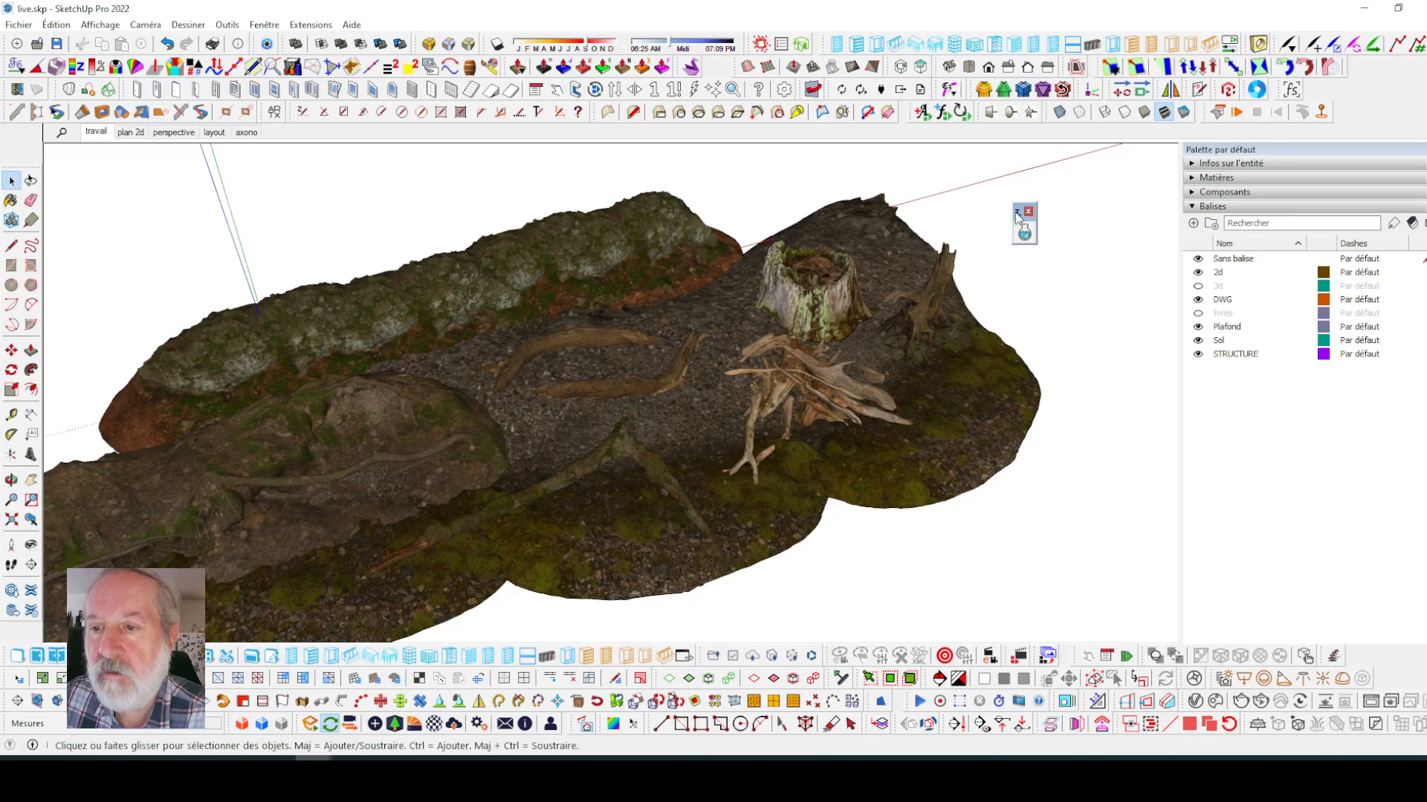
pyautogui.moveTo(1012, 211); pyautogui.dragTo(746, 166)
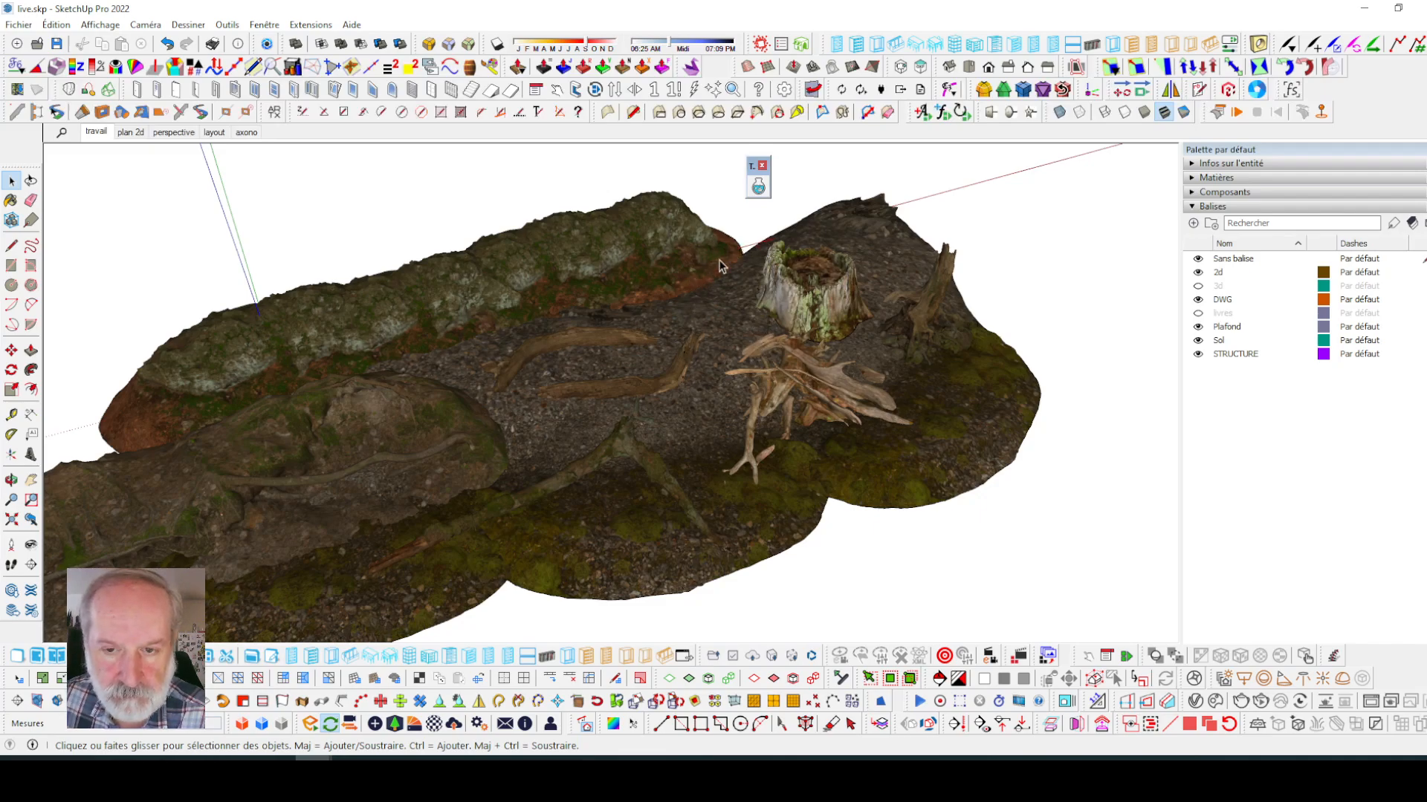
# - Open Transmutr Artist, then switch to Quixel Bridge and show the export settings with the Custom Socket Export target
pyautogui.click(758, 187)
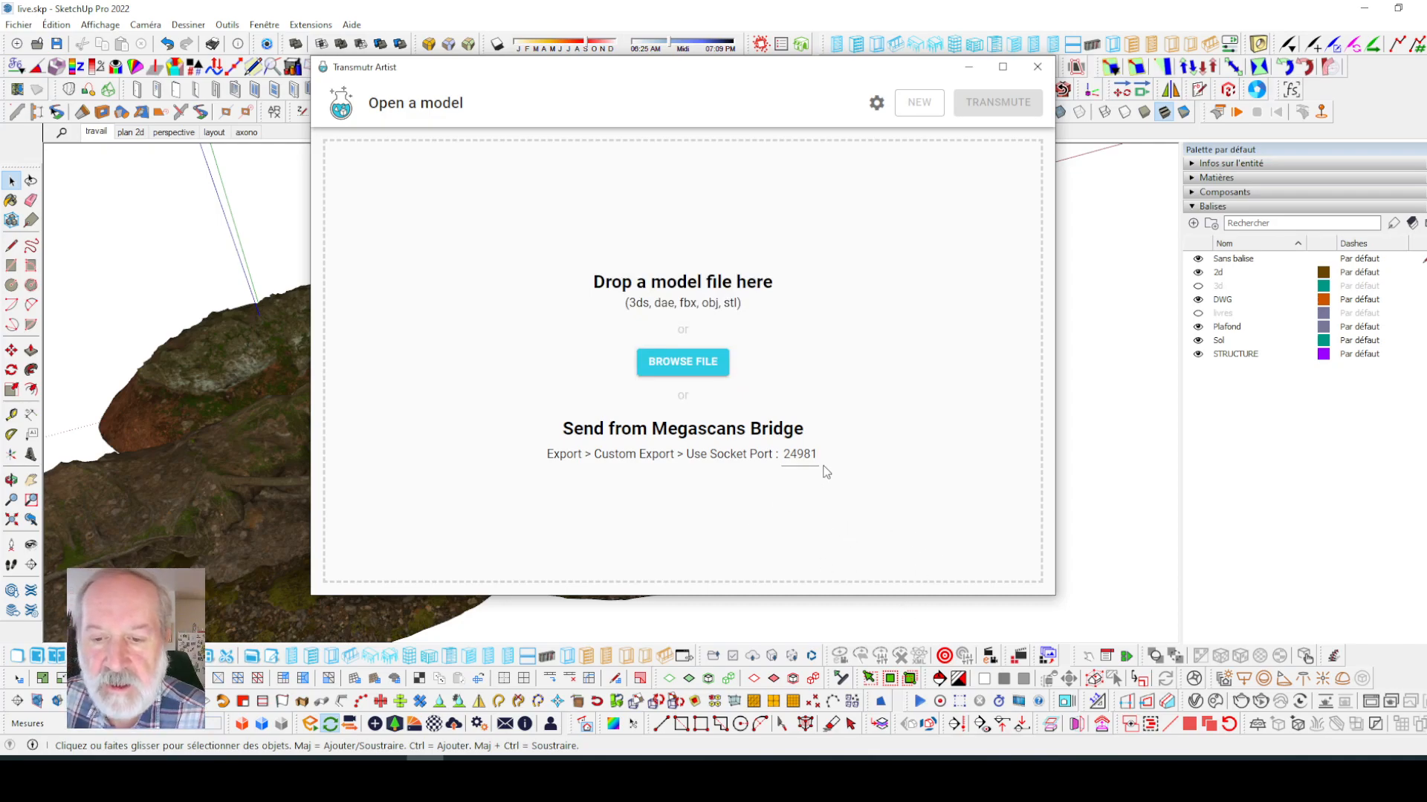
pyautogui.moveTo(799, 451)
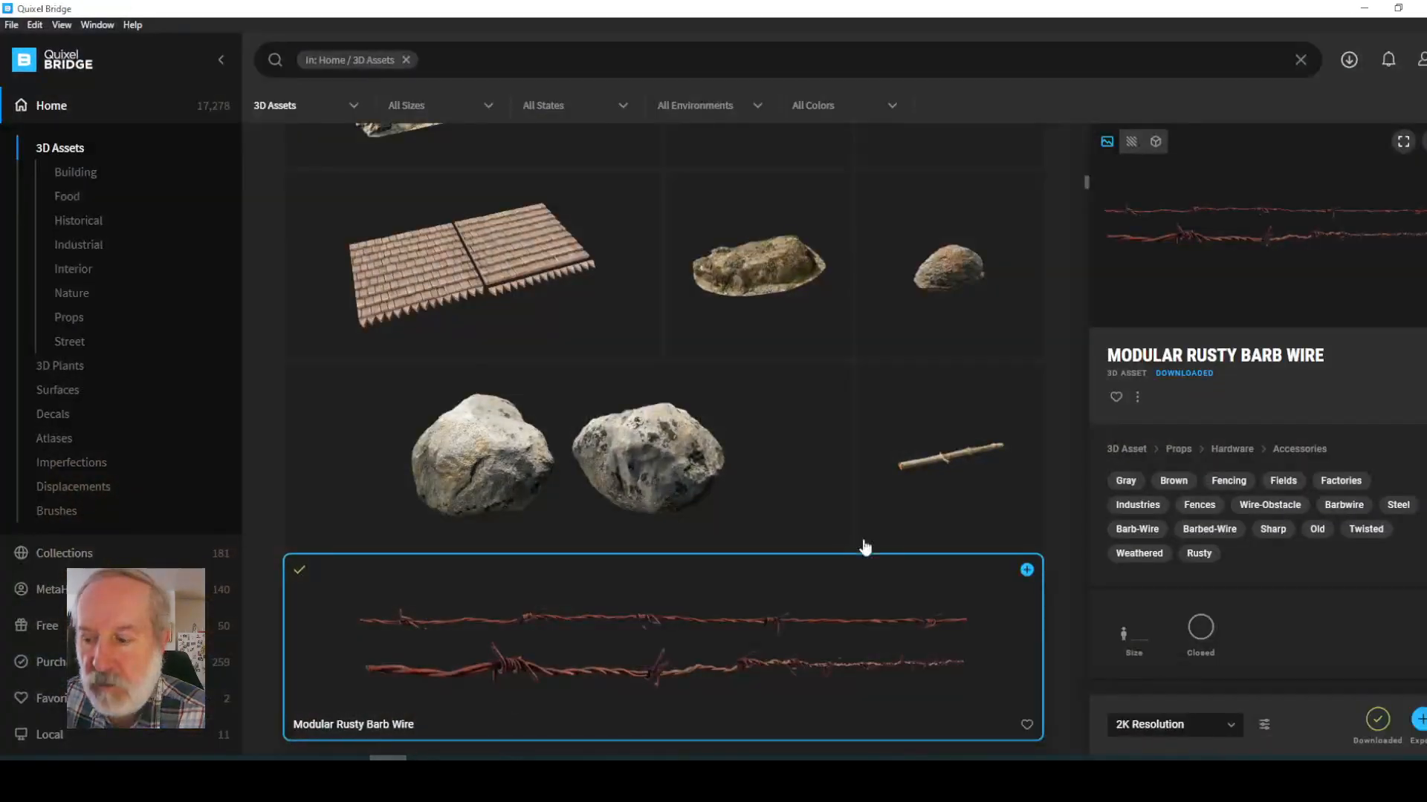
pyautogui.click(1264, 727)
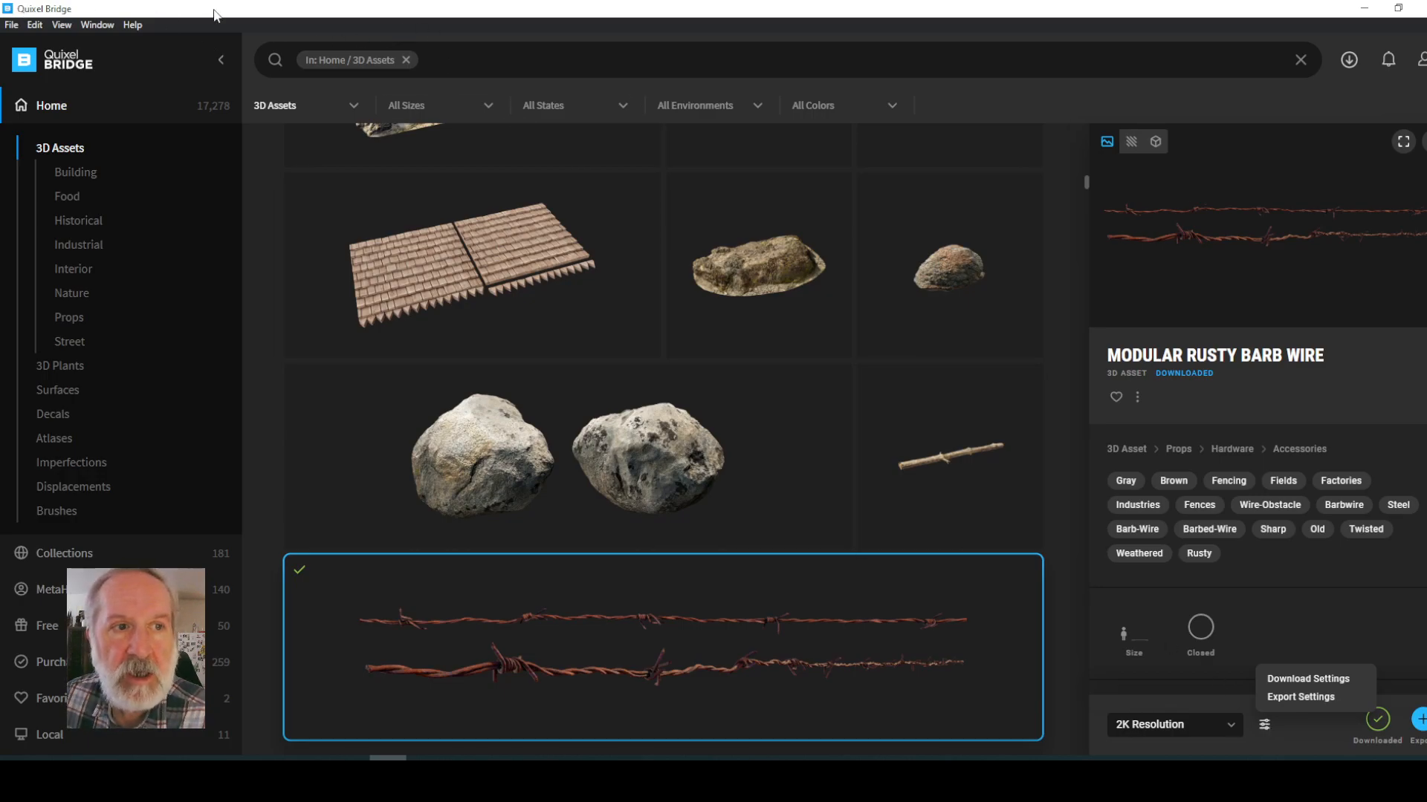
pyautogui.click(1301, 697)
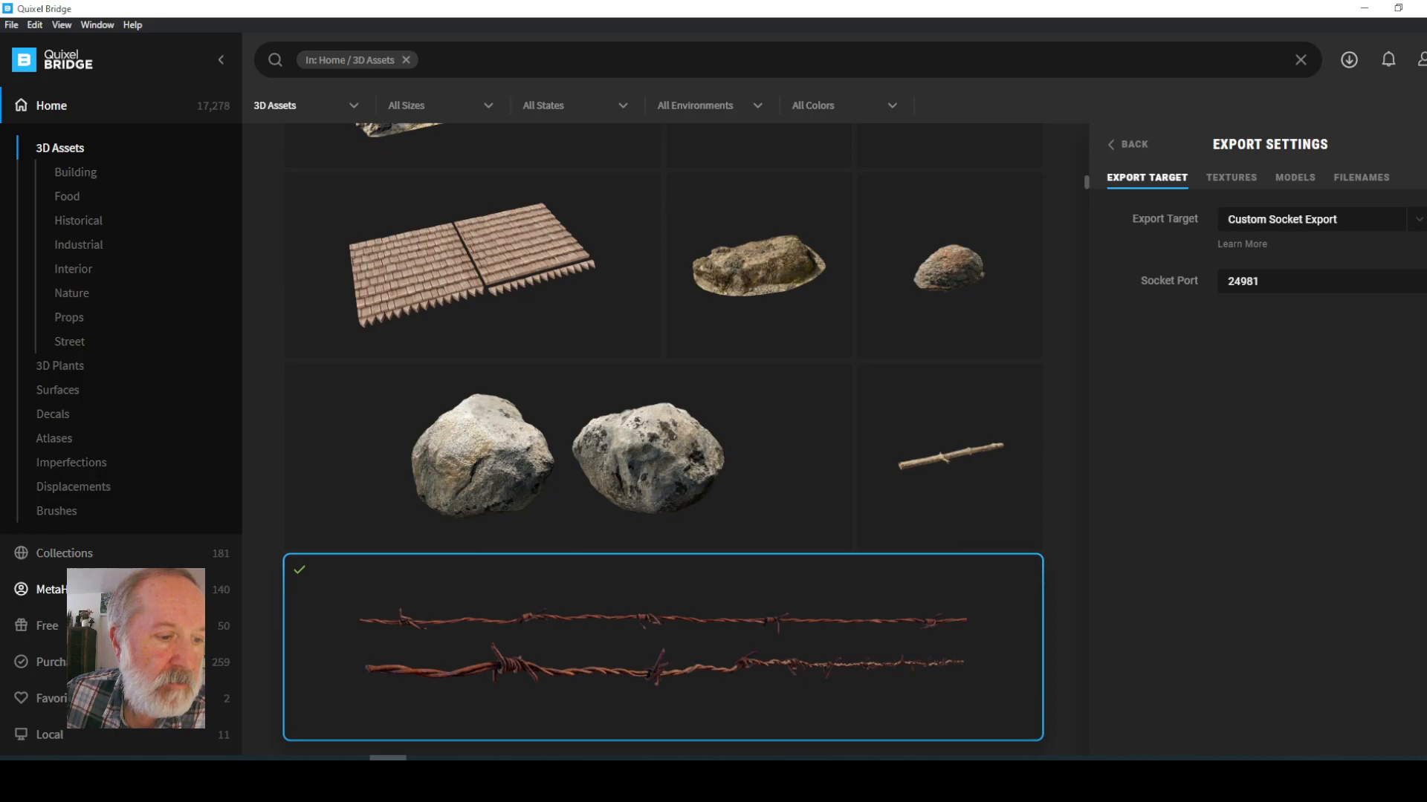
# - Browse the Bridge collections and open the Industrial Barrels collection to find the Rusty Metal Barrel asset
pyautogui.click(72, 554)
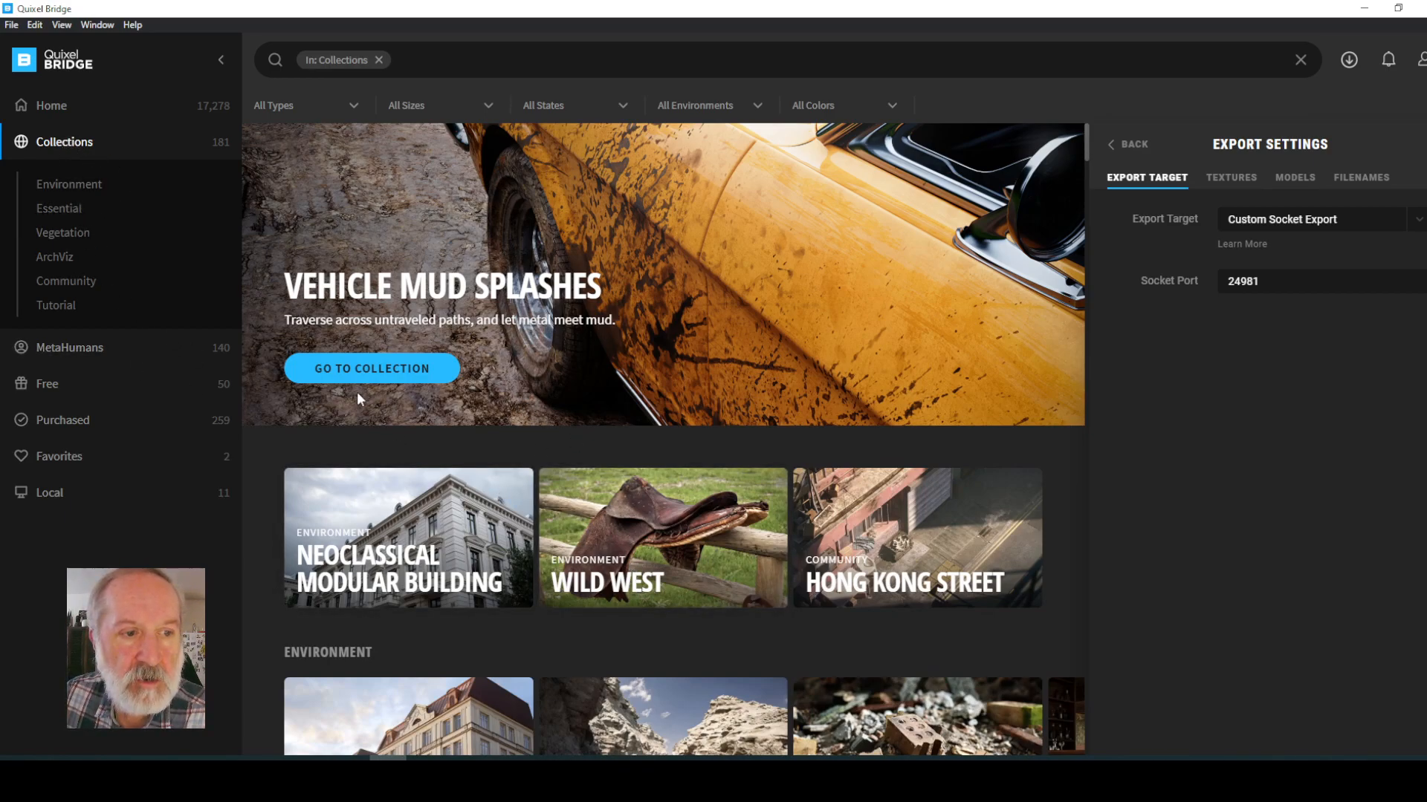
pyautogui.scroll(-5, 736, 416)
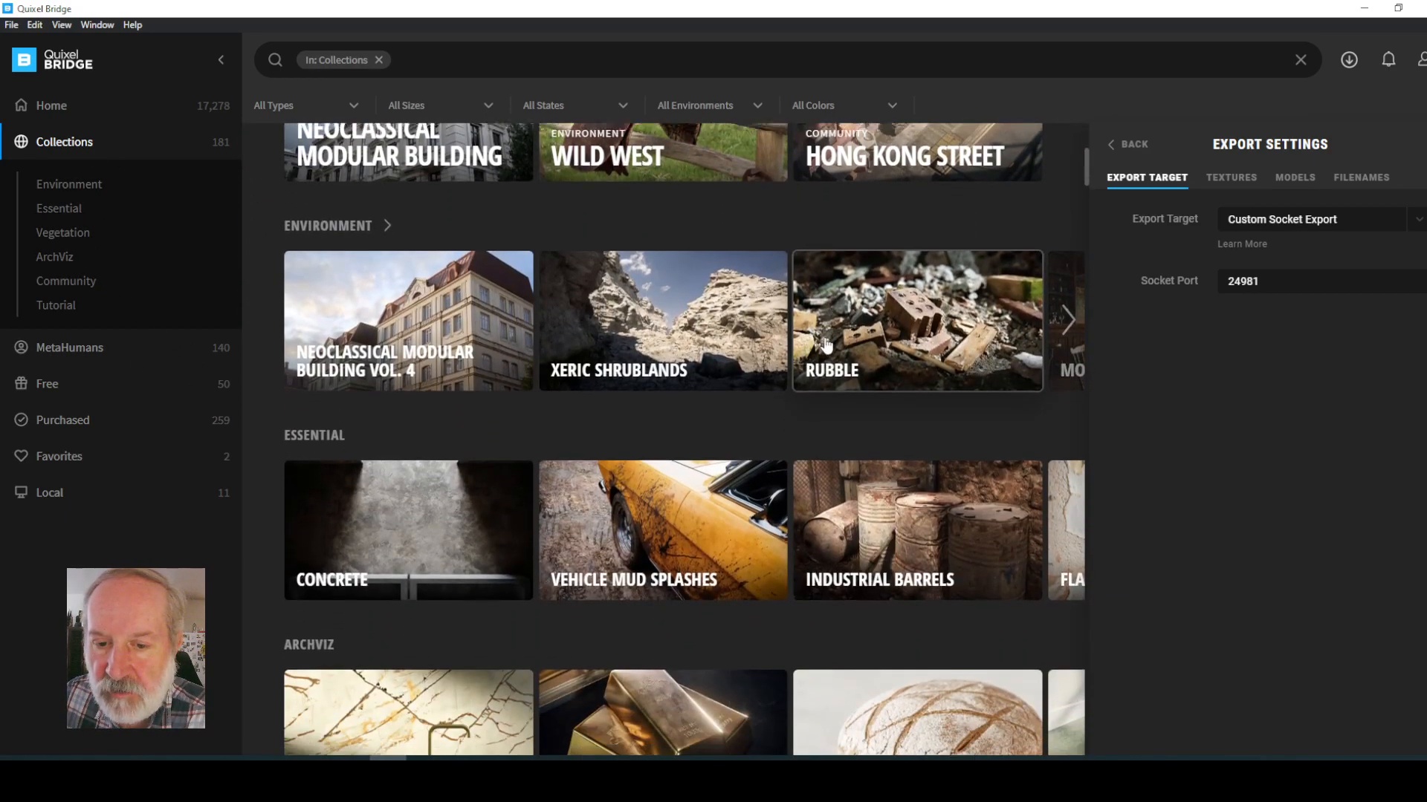
pyautogui.scroll(-1, 784, 431)
pyautogui.scroll(-1, 784, 431)
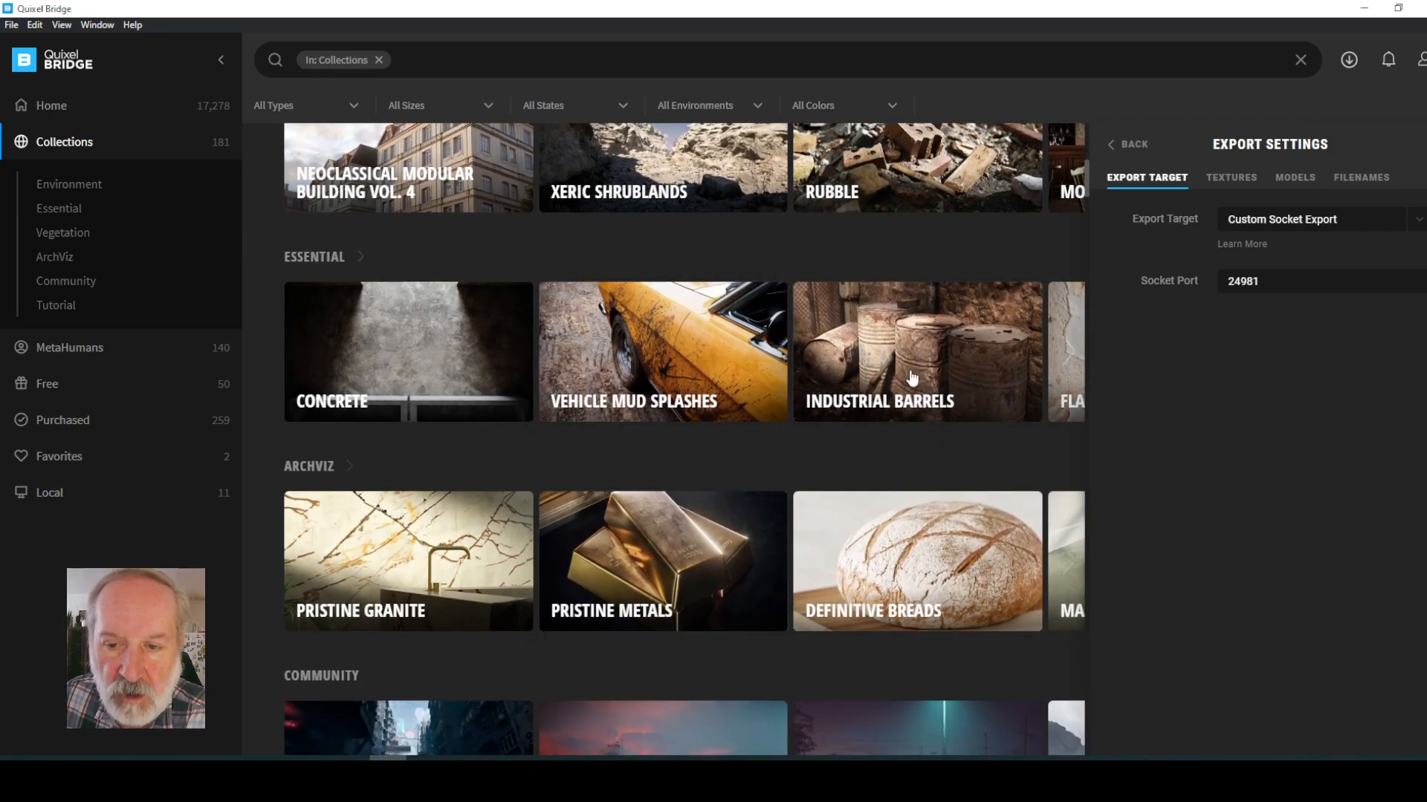
pyautogui.scroll(-1, 708, 371)
pyautogui.scroll(-2, 724, 364)
pyautogui.scroll(3, 752, 354)
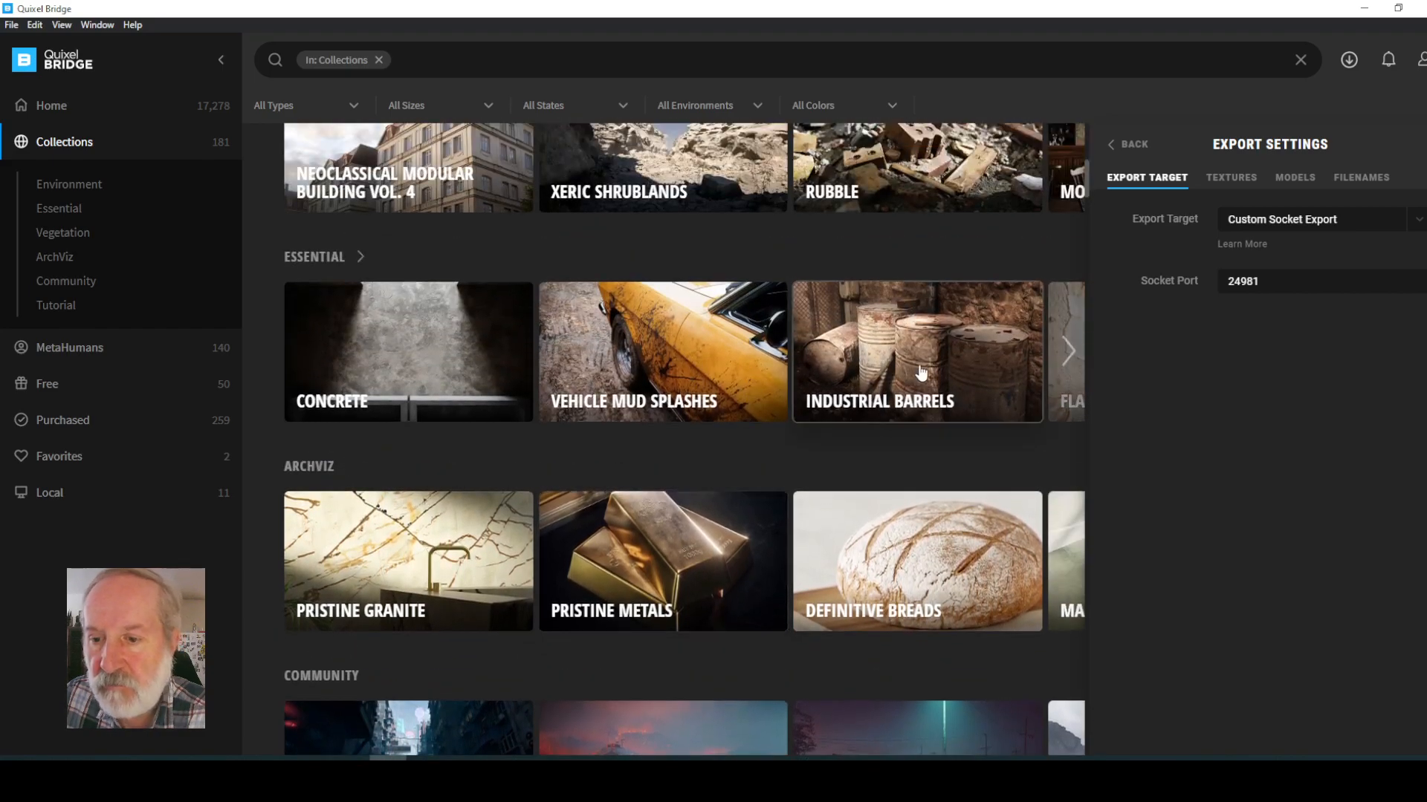
pyautogui.click(966, 372)
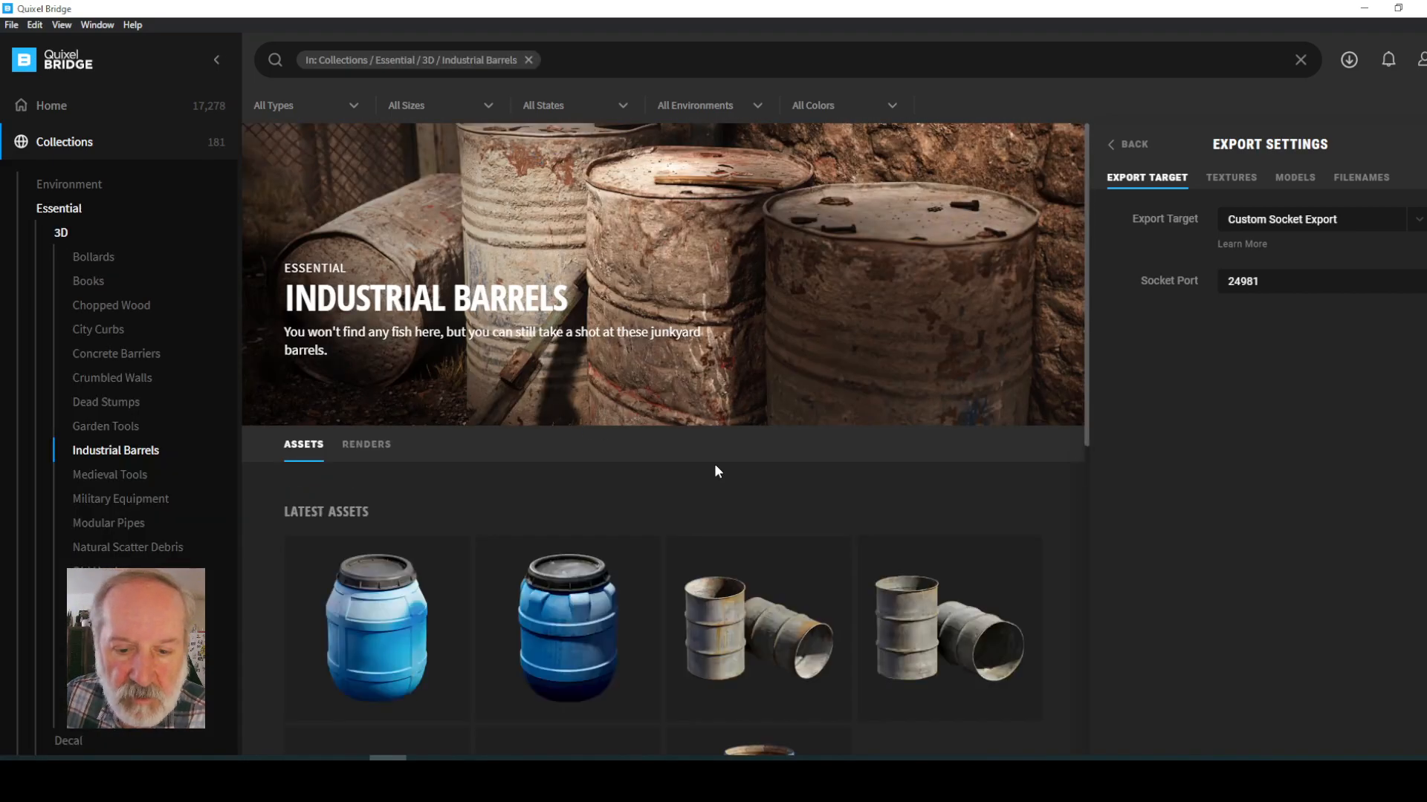
pyautogui.scroll(-8, 718, 471)
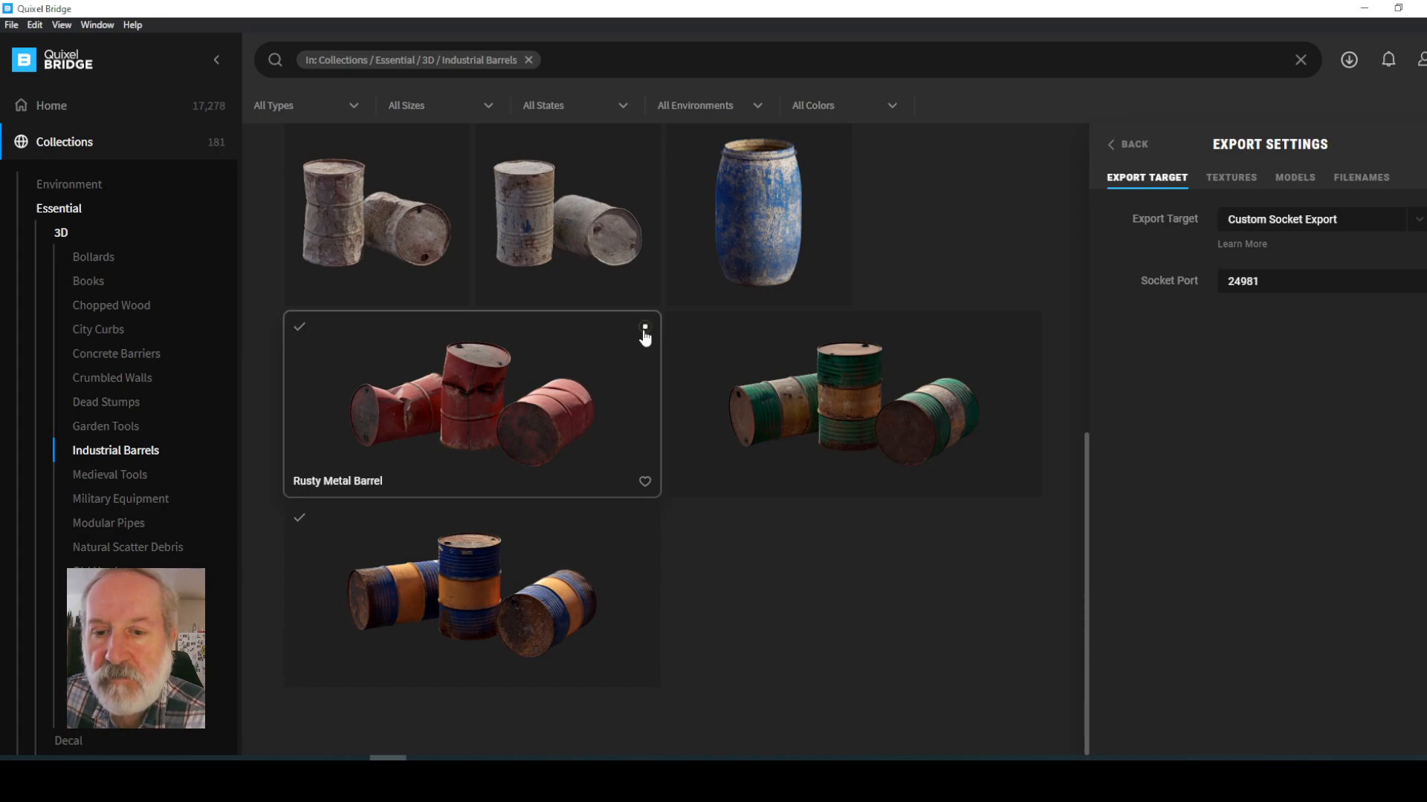
# - Download the Rusty Metal Barrel asset and export it to Transmutr Artist
pyautogui.click(643, 328)
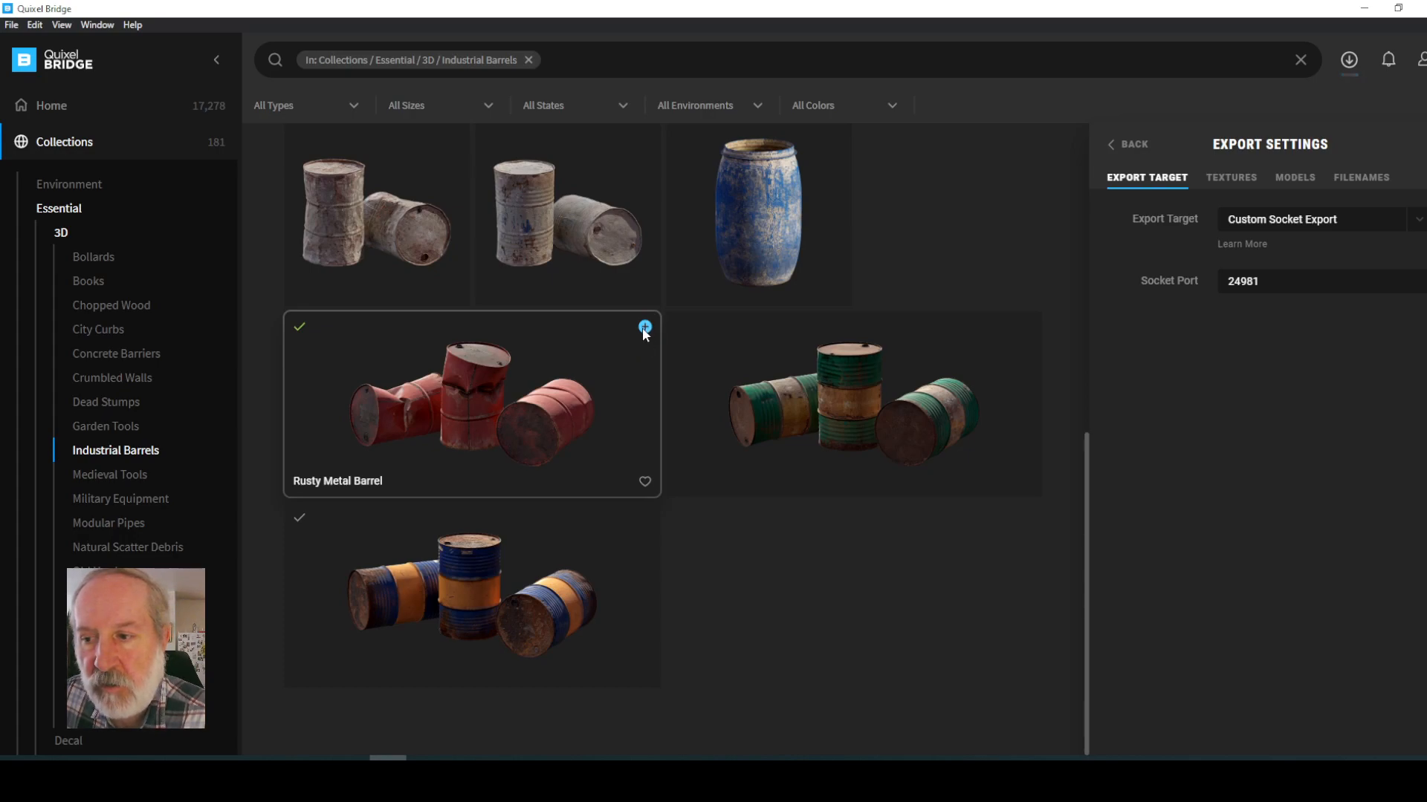
pyautogui.click(645, 329)
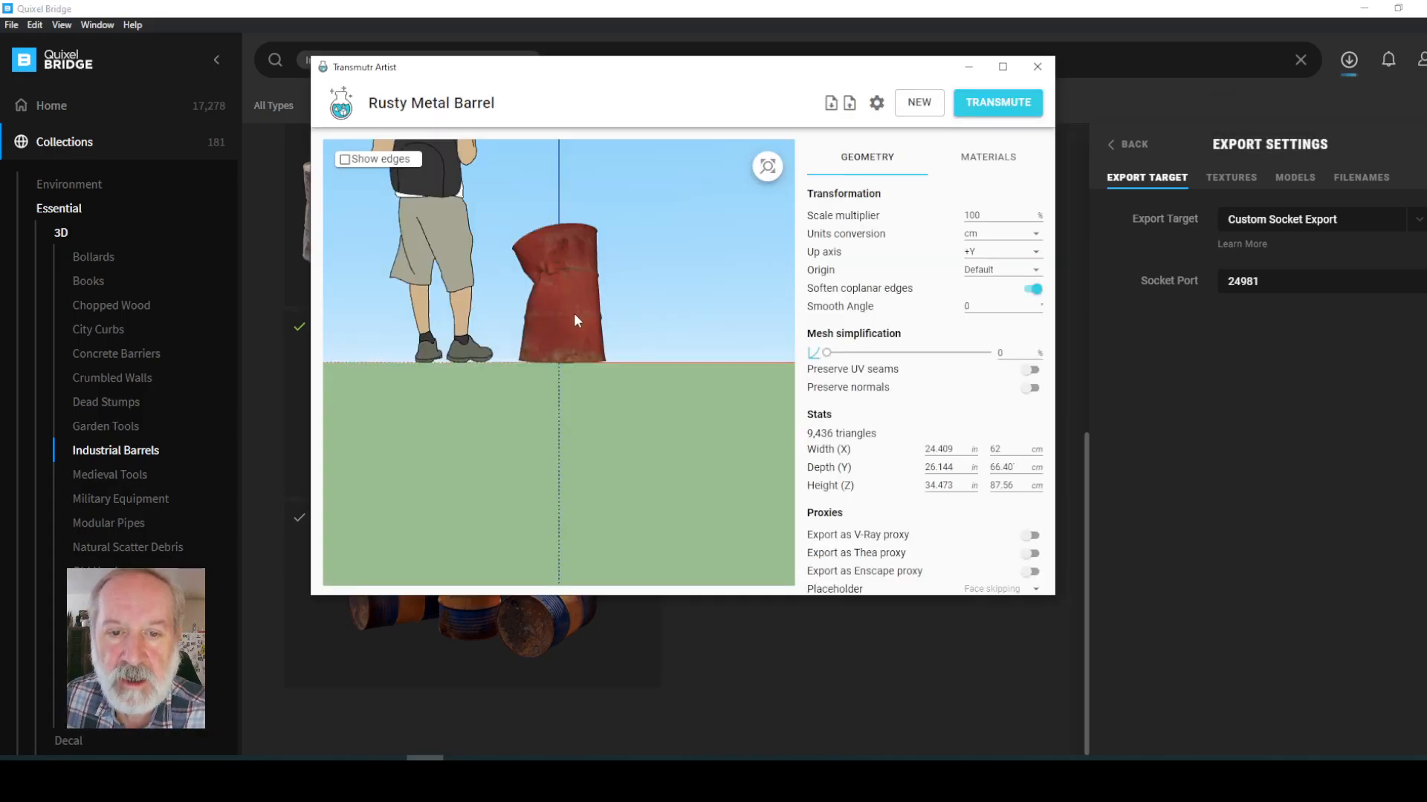
# - Enable Enscape proxy export with a Bounding box (wireframe) placeholder and transmute the barrel to Rusty Metal Barrel.skp in Documents
pyautogui.moveTo(662, 315); pyautogui.dragTo(594, 327)
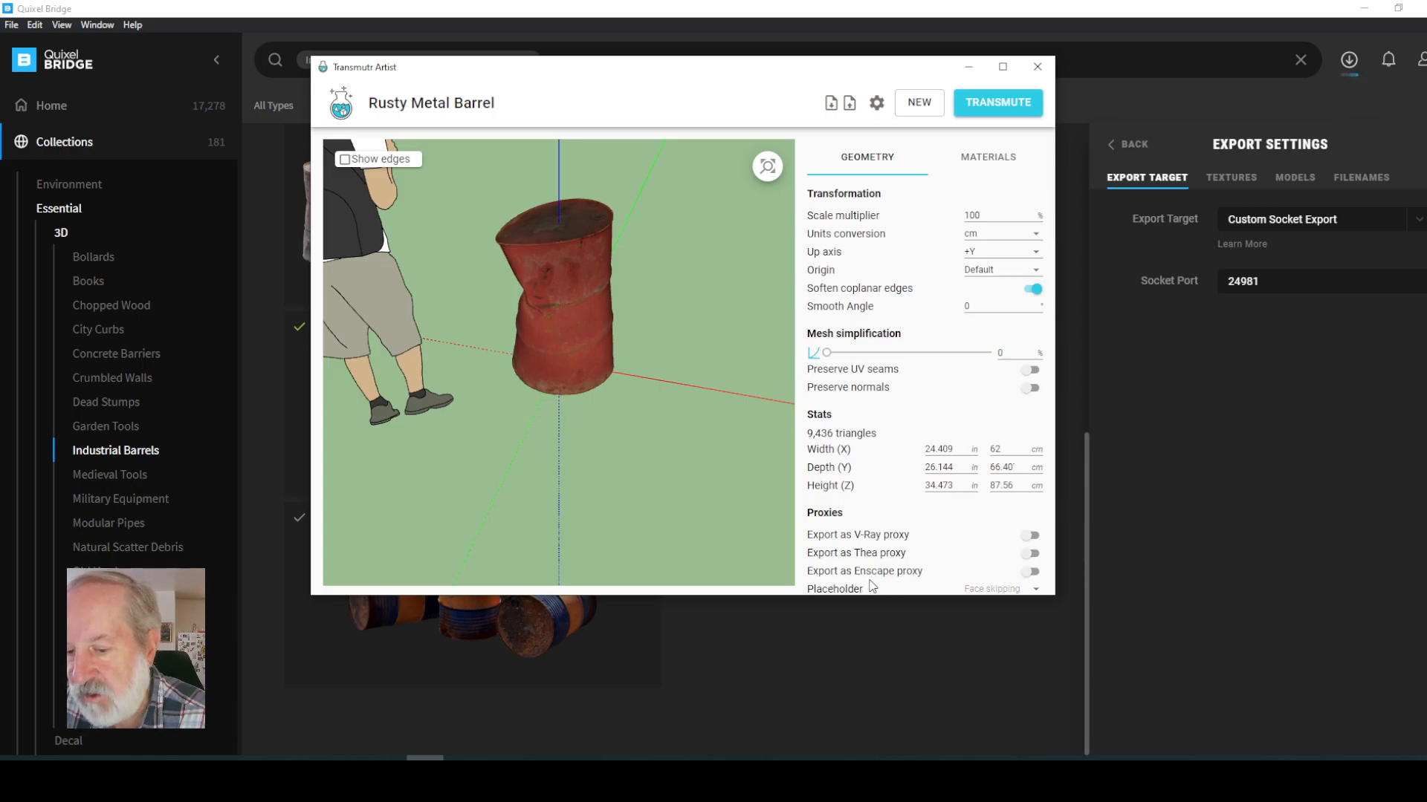
pyautogui.click(1032, 571)
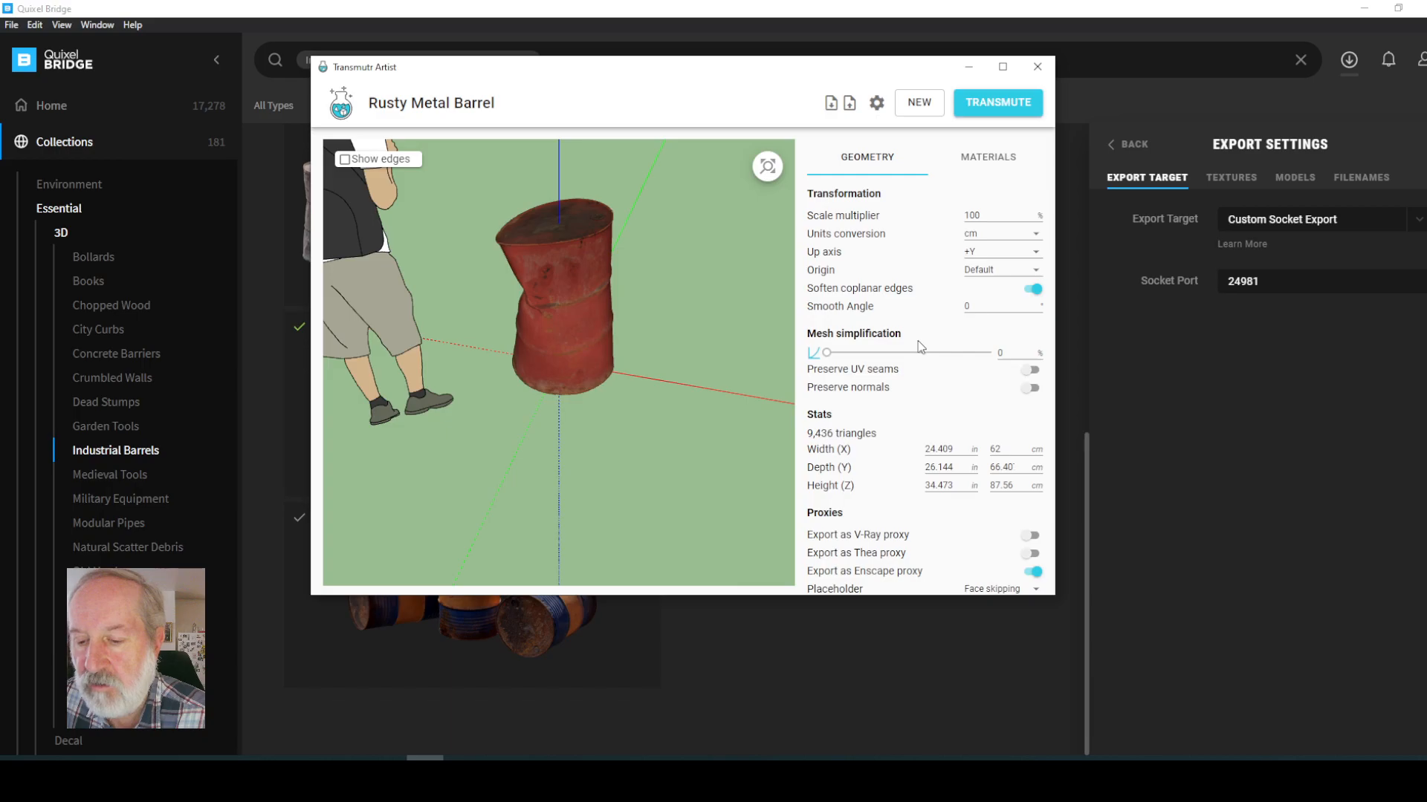
pyautogui.click(1029, 591)
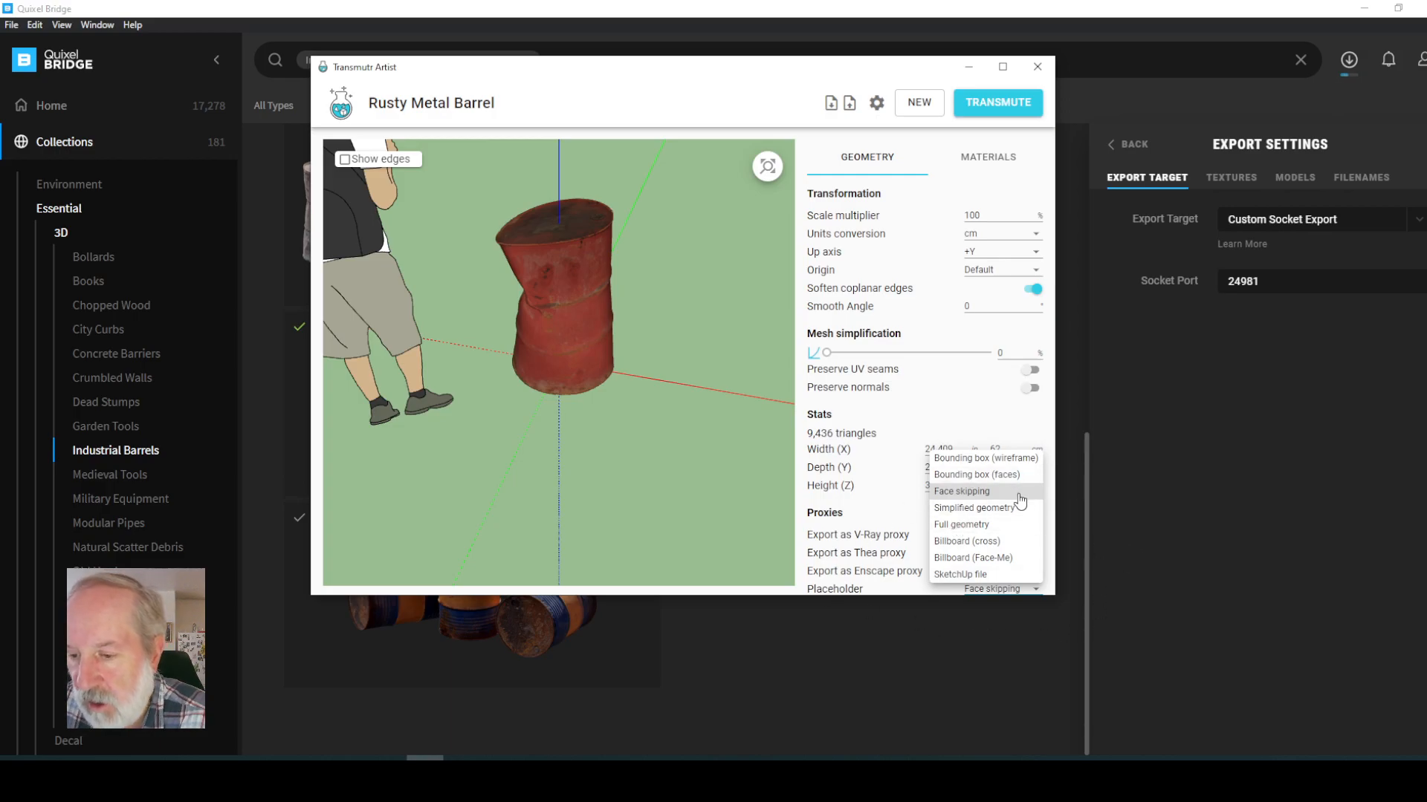
pyautogui.click(994, 459)
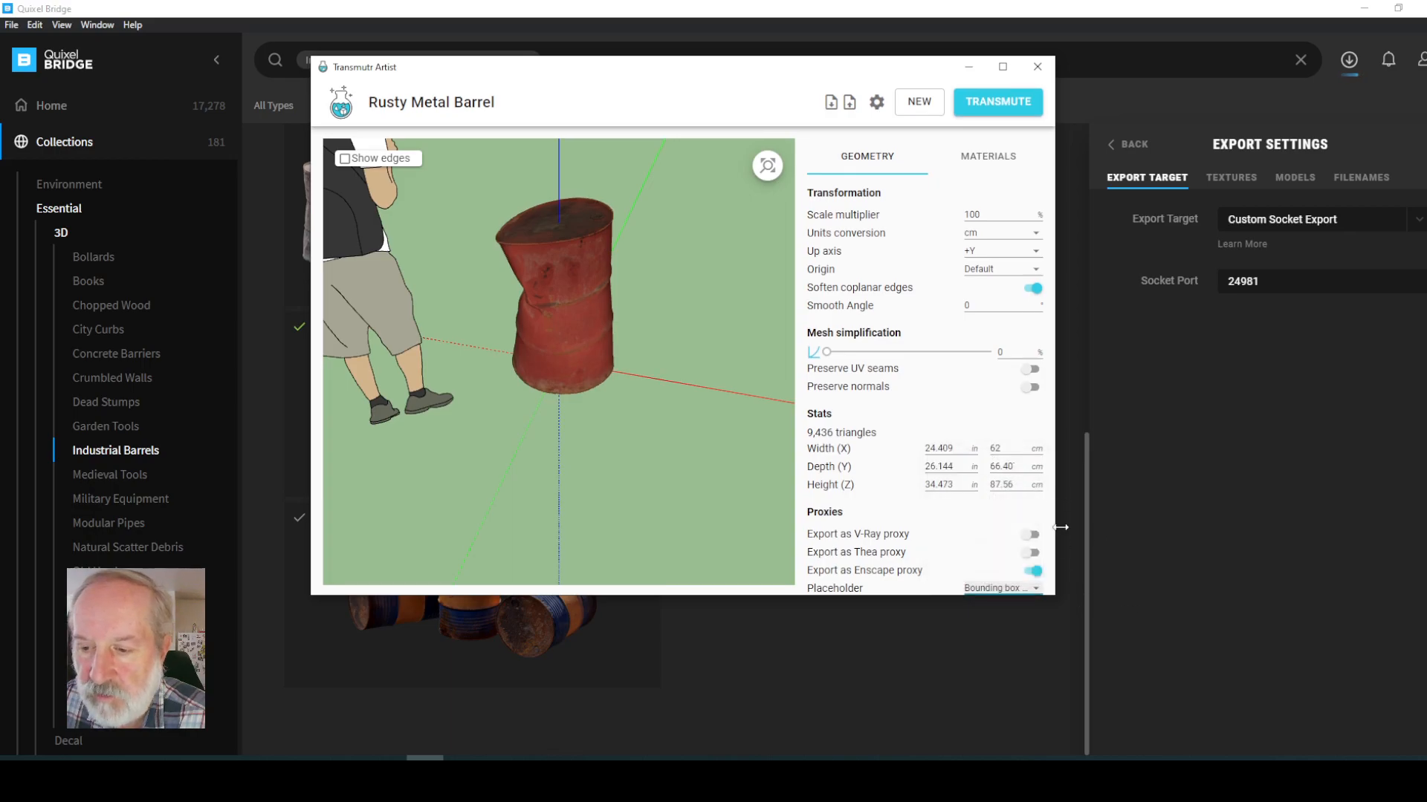
pyautogui.click(996, 104)
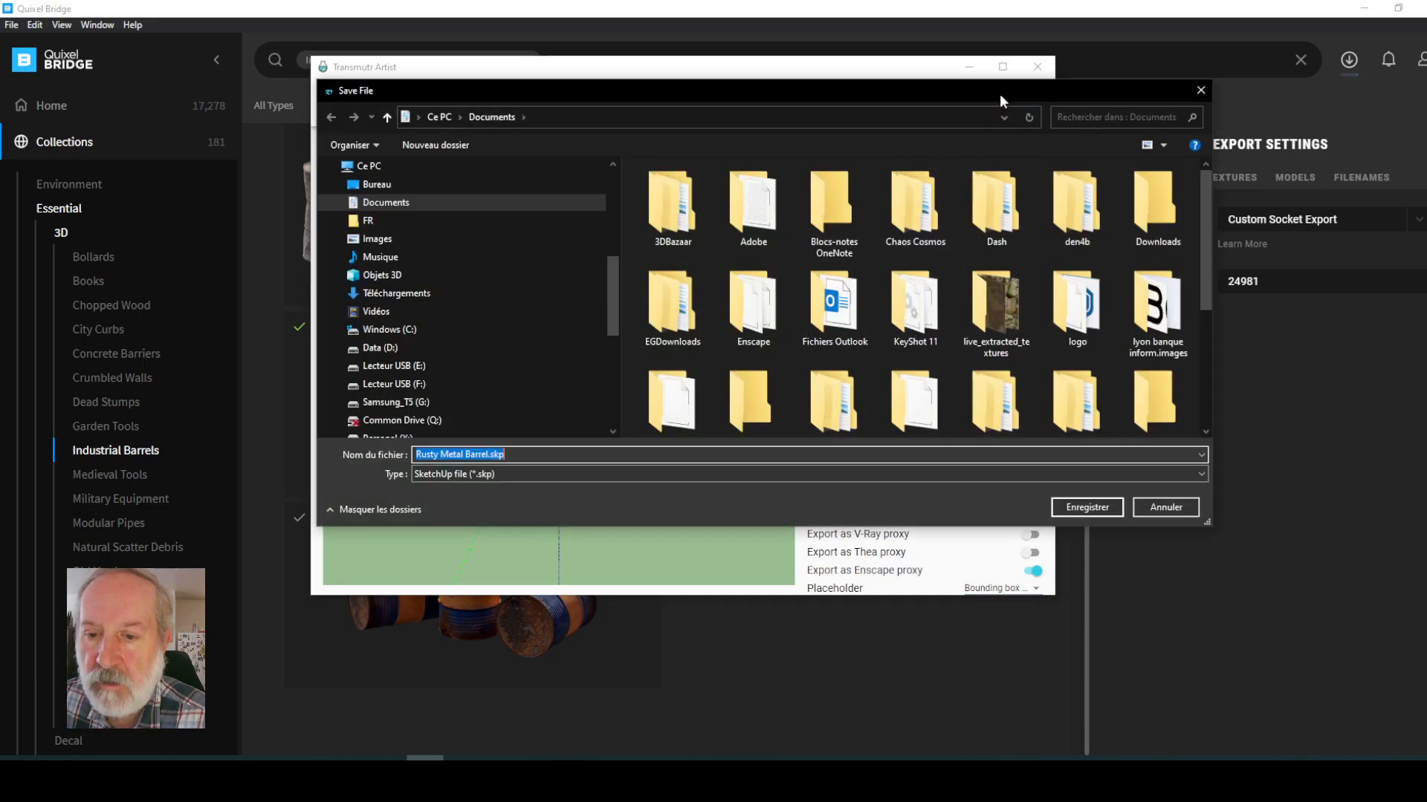
pyautogui.click(1087, 506)
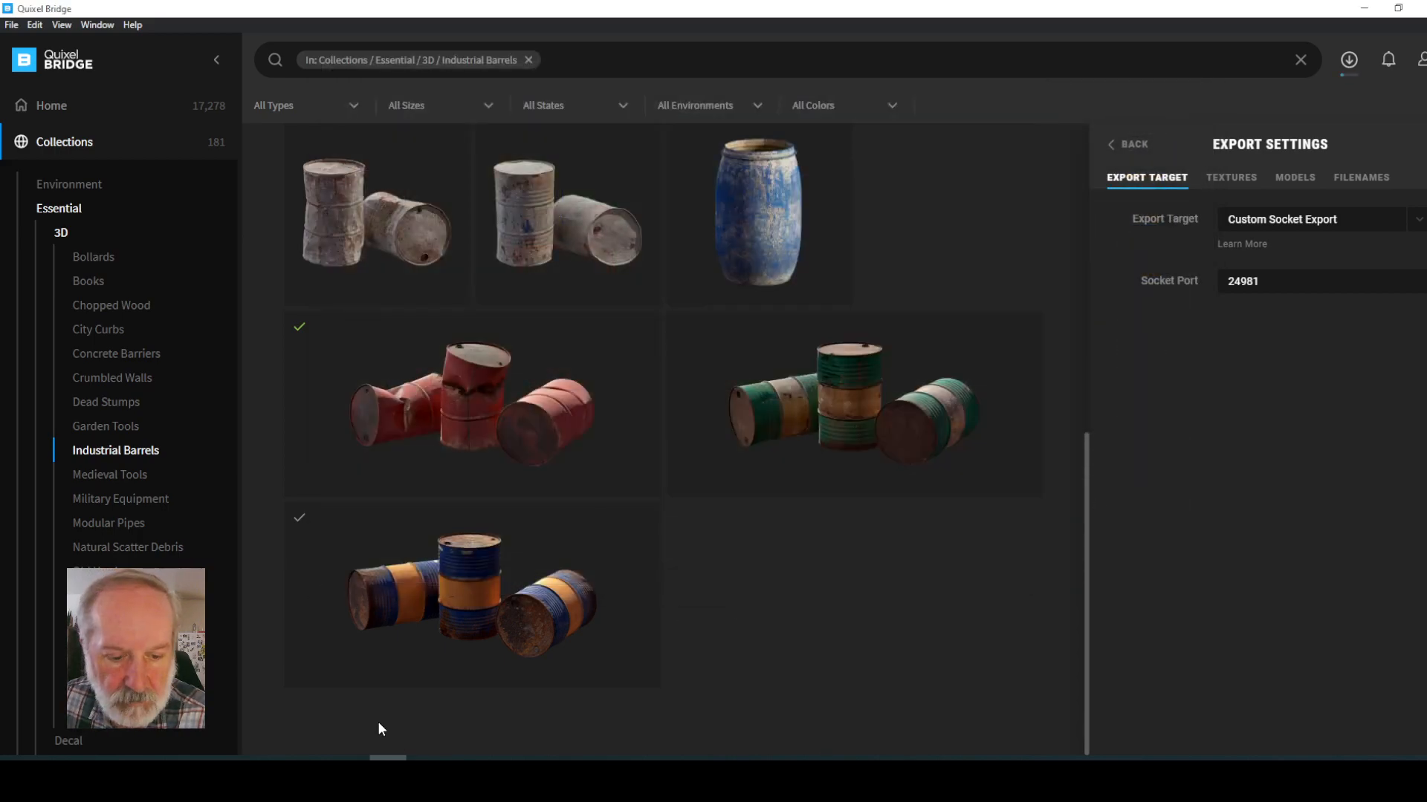
# - Switch to live.skp in SketchUp and place the barrel component on the ground between the forked branch and the driftwood roots
pyautogui.moveTo(314, 758)
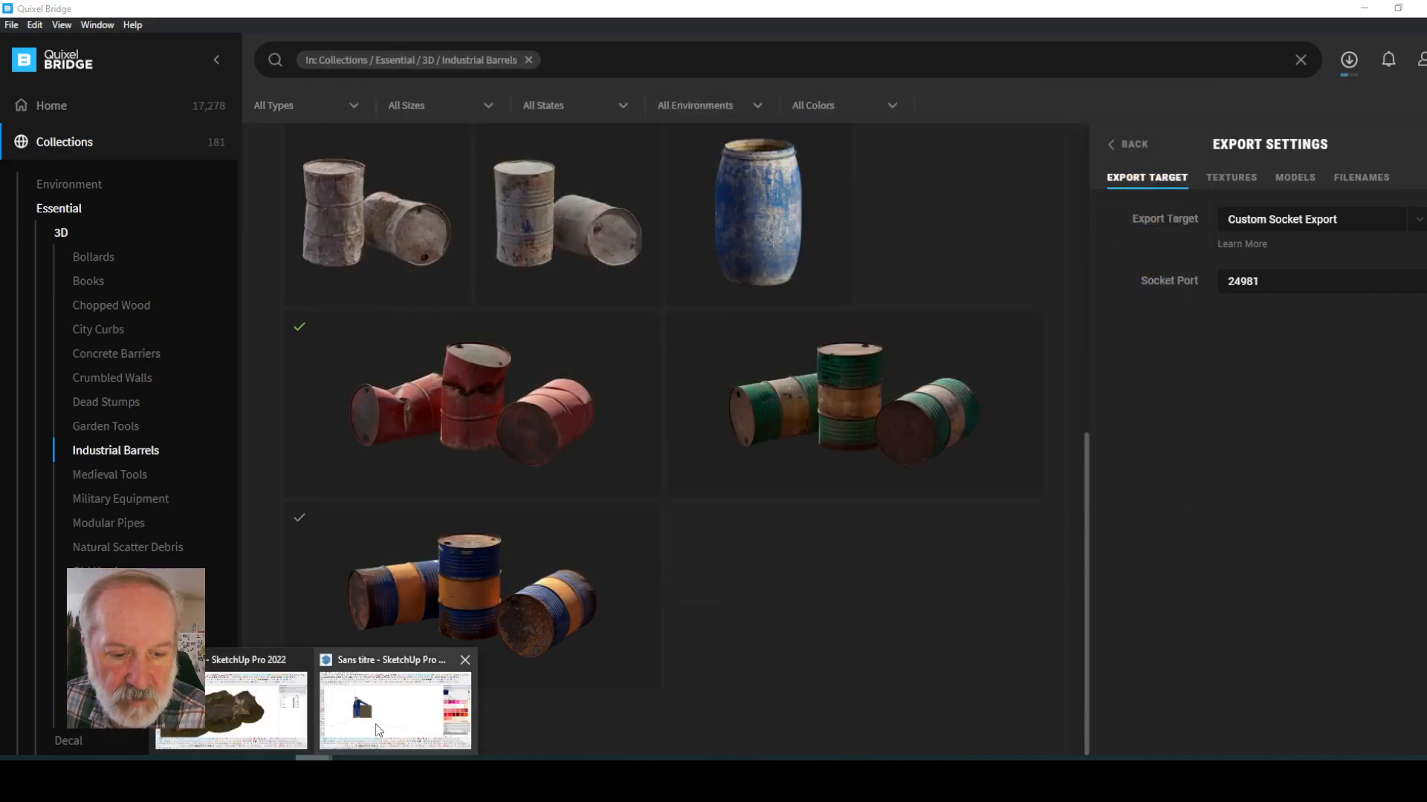
pyautogui.click(213, 727)
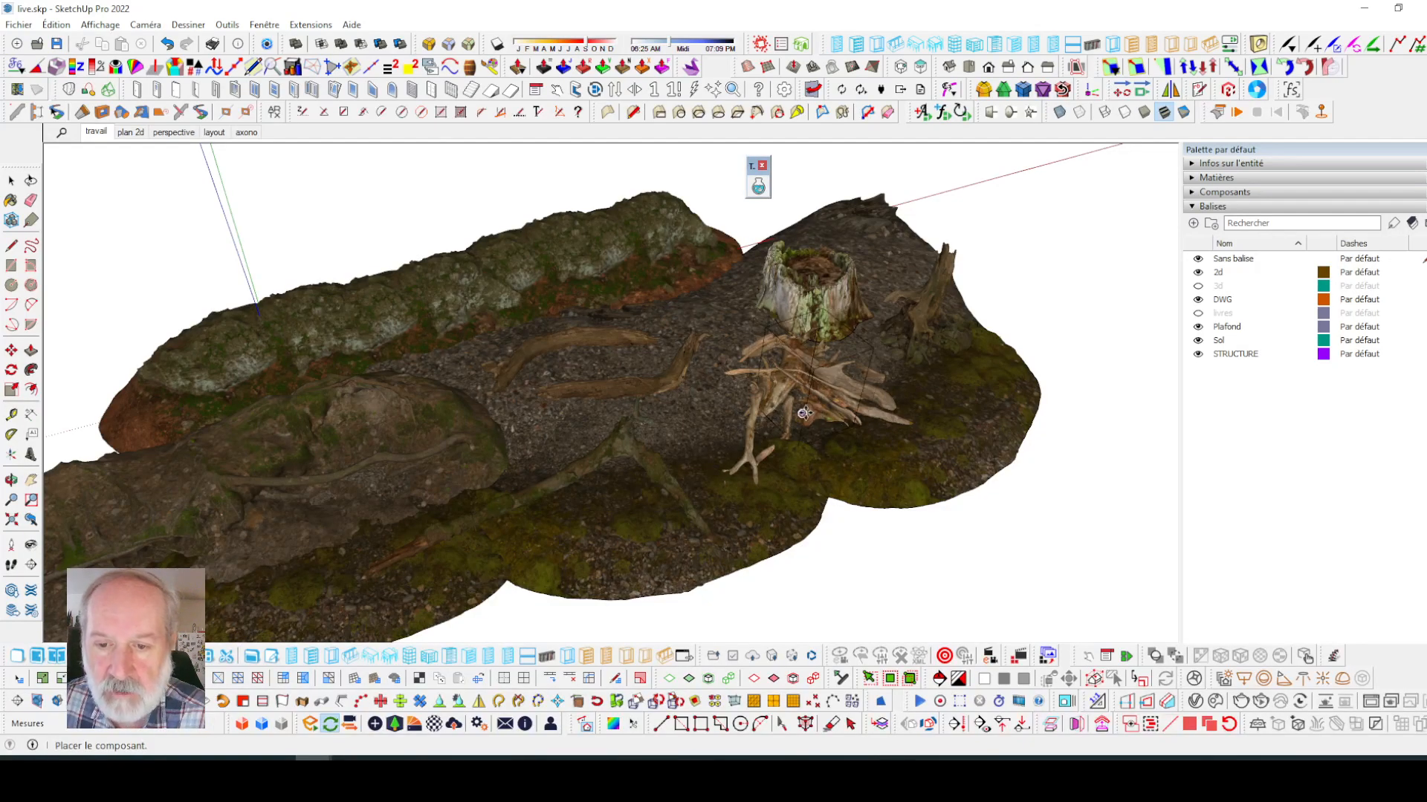
pyautogui.scroll(-3, 805, 413)
pyautogui.scroll(5, 743, 364)
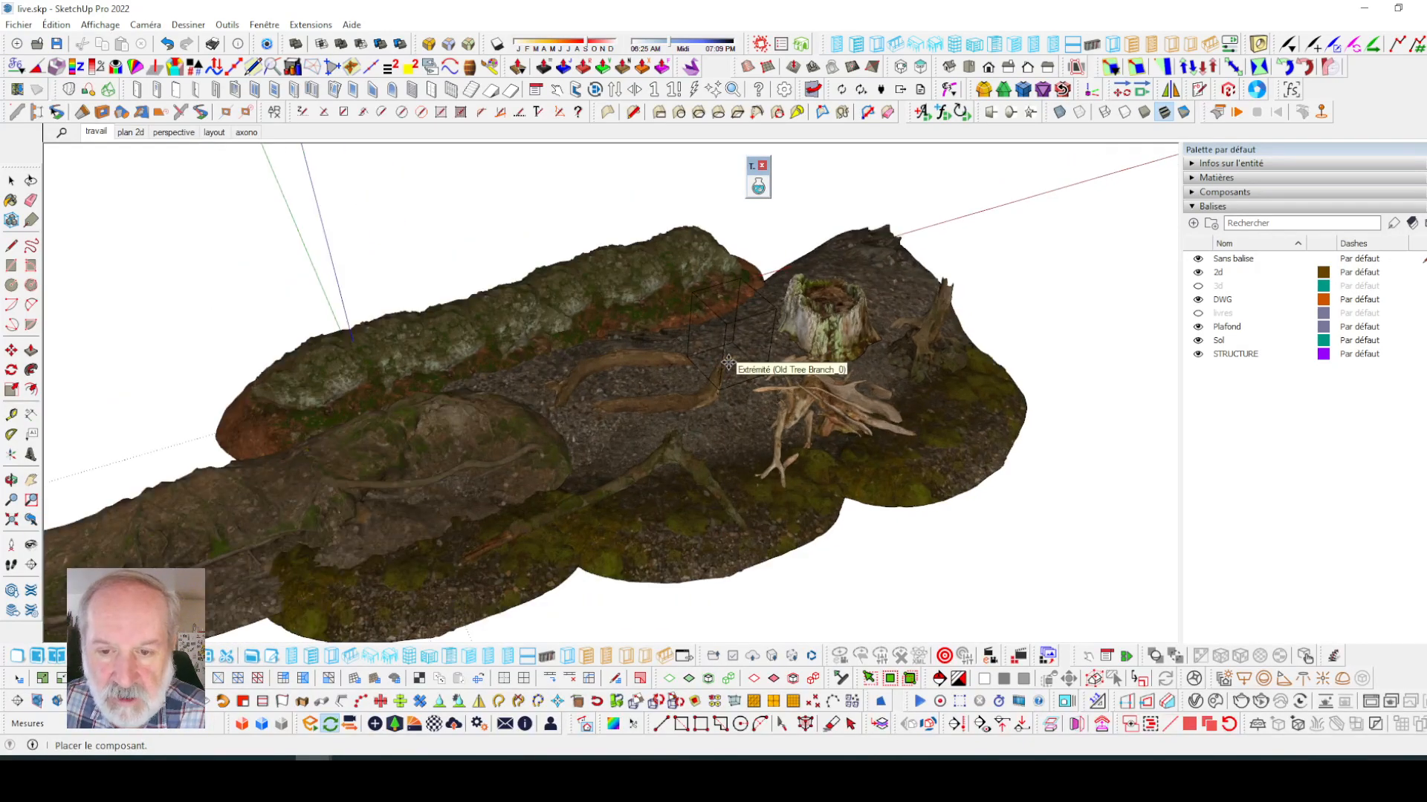
pyautogui.scroll(-3, 727, 362)
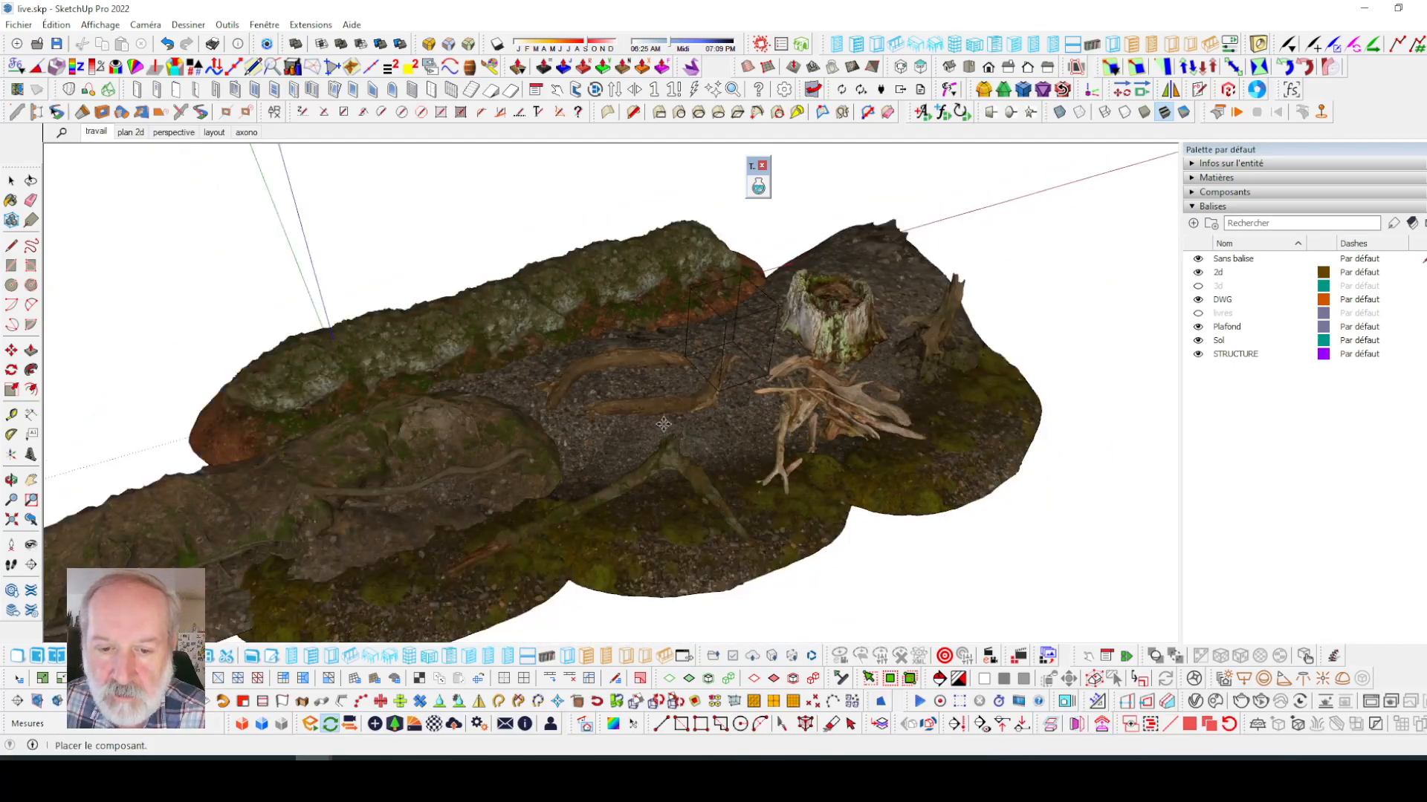
pyautogui.click(722, 433)
pyautogui.moveTo(722, 432); pyautogui.dragTo(804, 381, button='middle')
pyautogui.scroll(1, 804, 381)
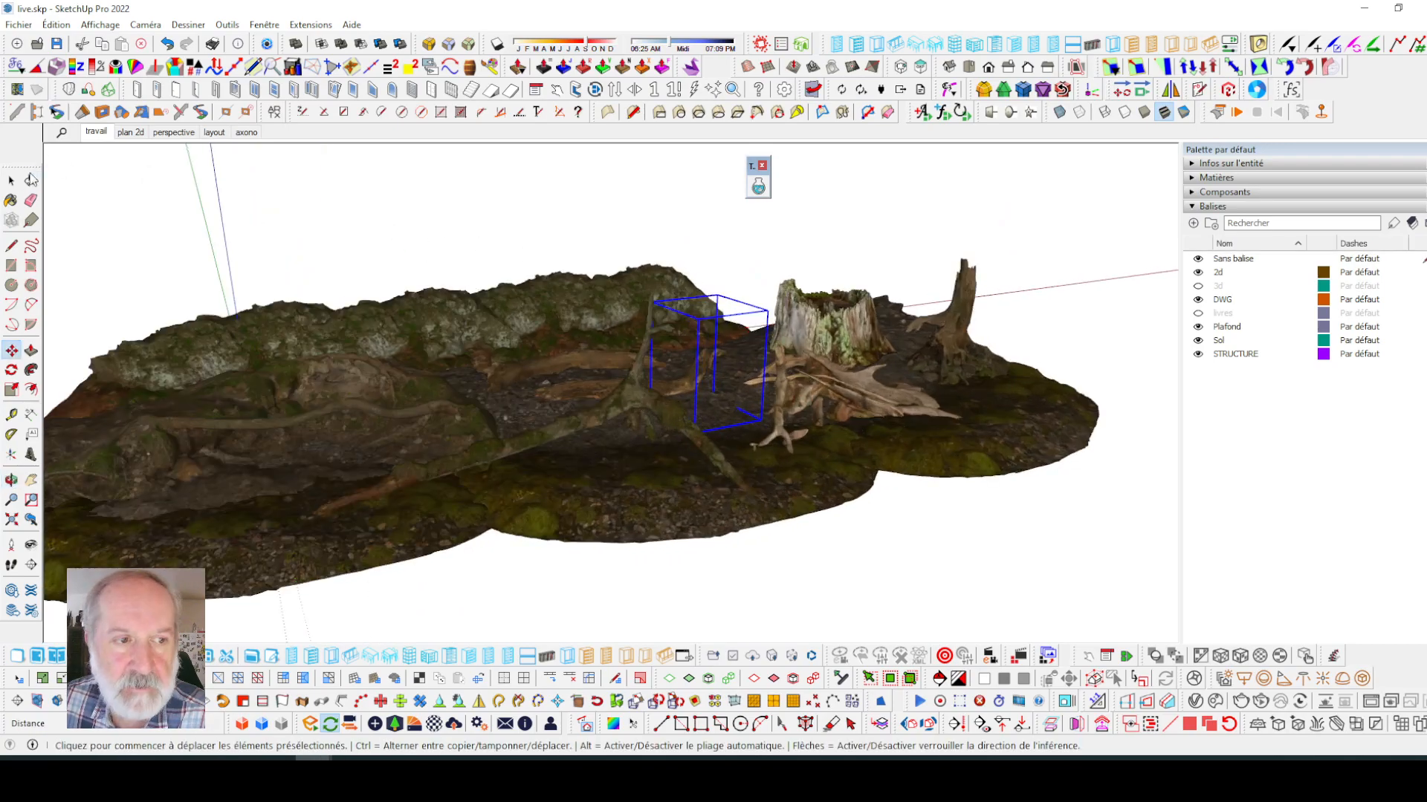
pyautogui.click(11, 181)
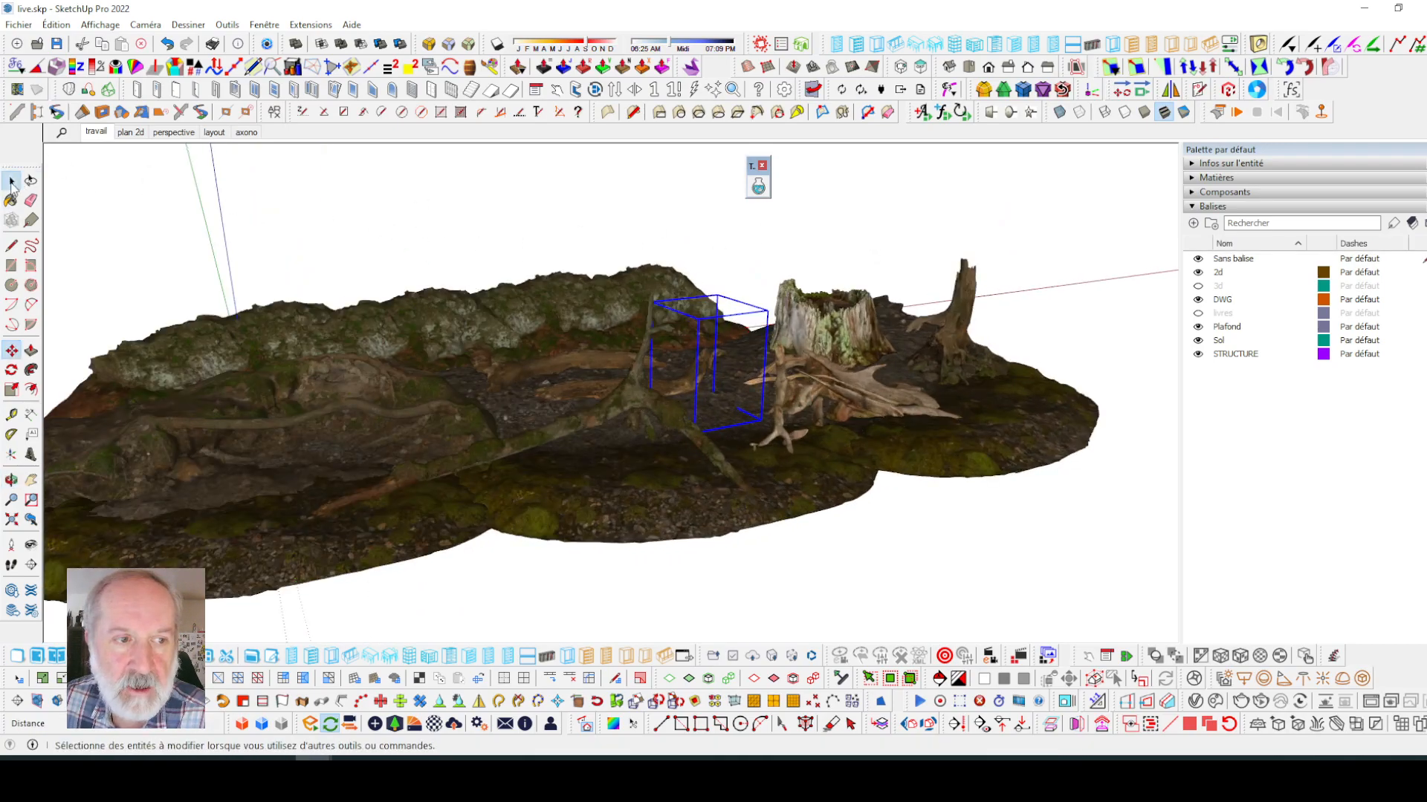
pyautogui.click(704, 227)
pyautogui.scroll(3, 748, 411)
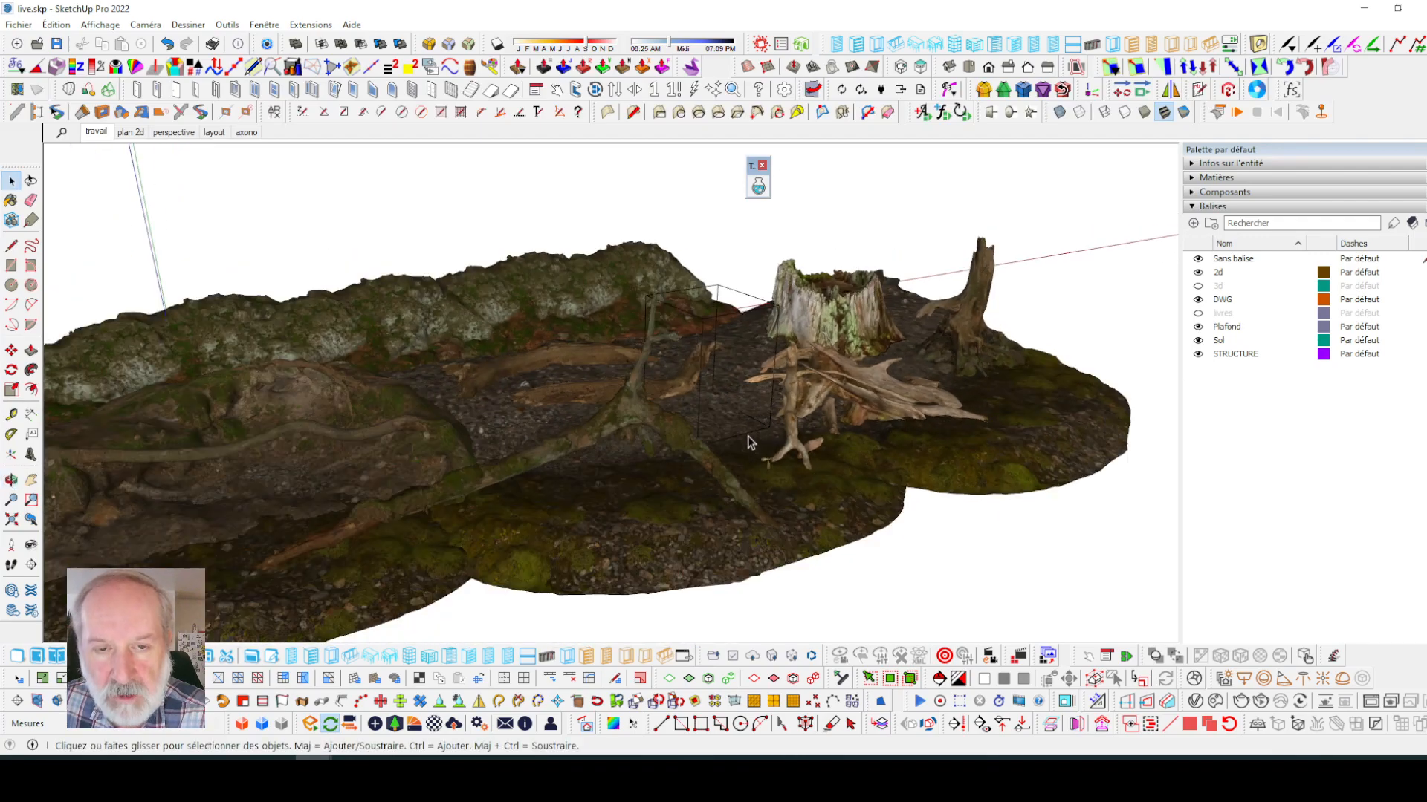
# - Start the Enscape render view and examine the red barrel up close among the branches and stumps
pyautogui.moveTo(314, 770)
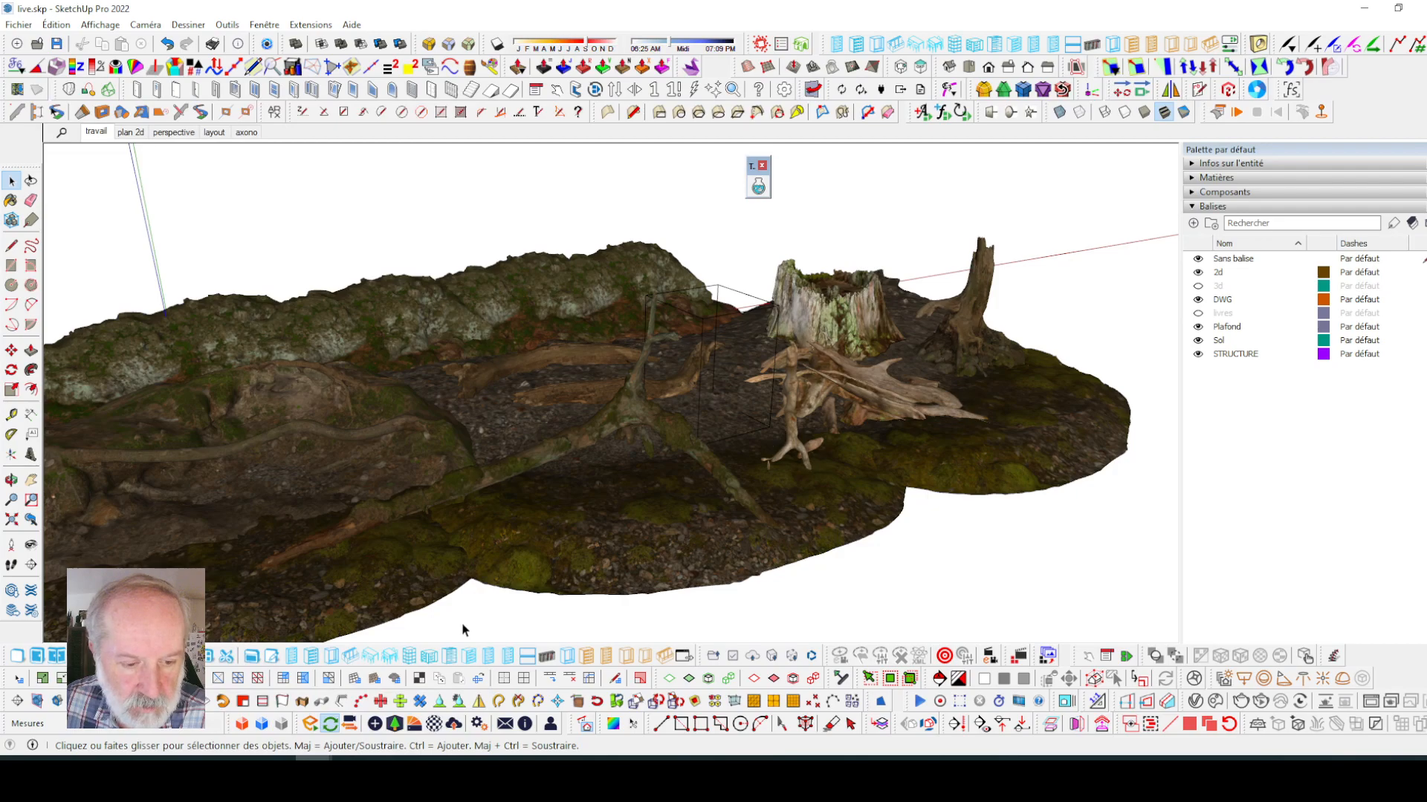
pyautogui.click(311, 727)
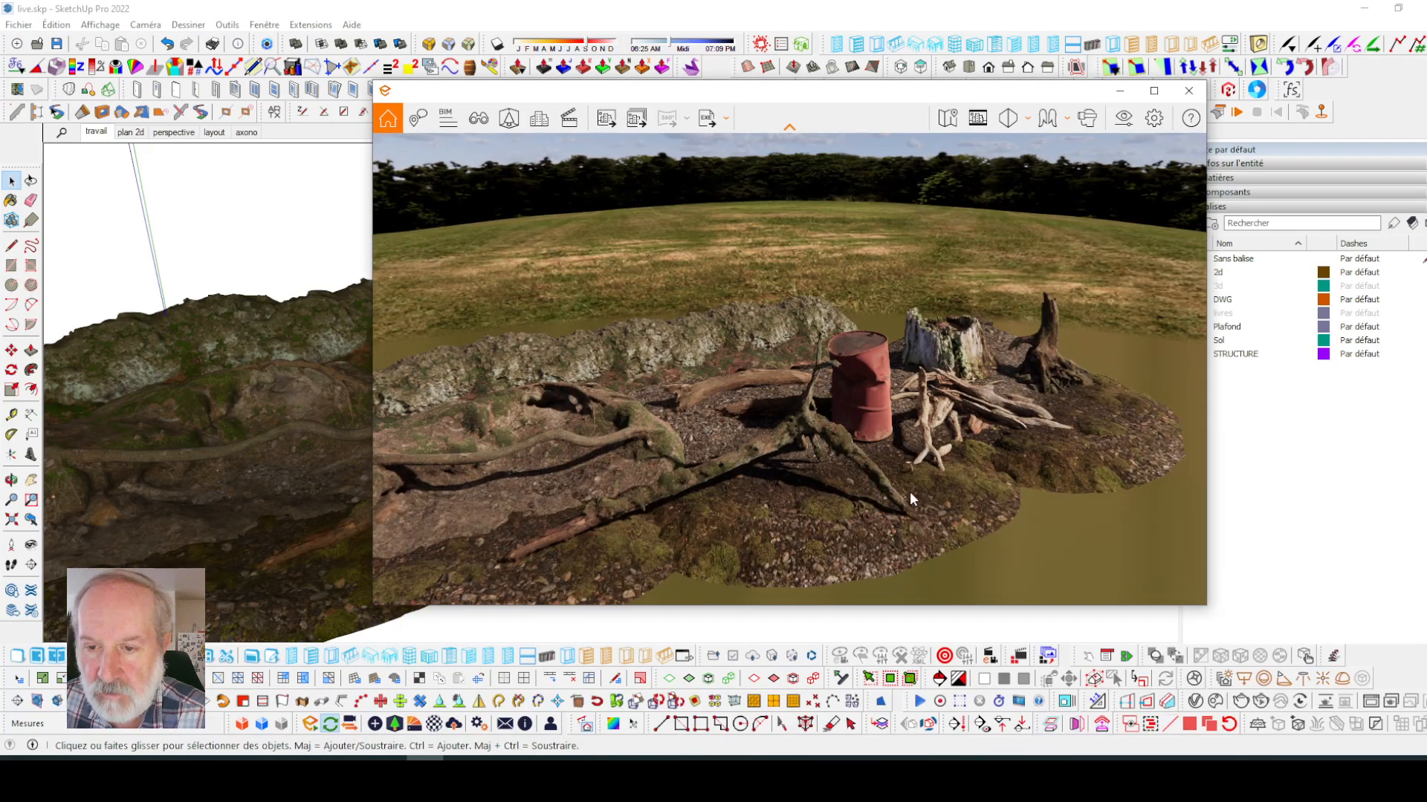
pyautogui.moveTo(929, 462); pyautogui.dragTo(917, 441, button='middle')
pyautogui.scroll(1, 919, 466)
pyautogui.scroll(3, 920, 465)
pyautogui.moveTo(1159, 365); pyautogui.dragTo(1060, 359, button='middle')
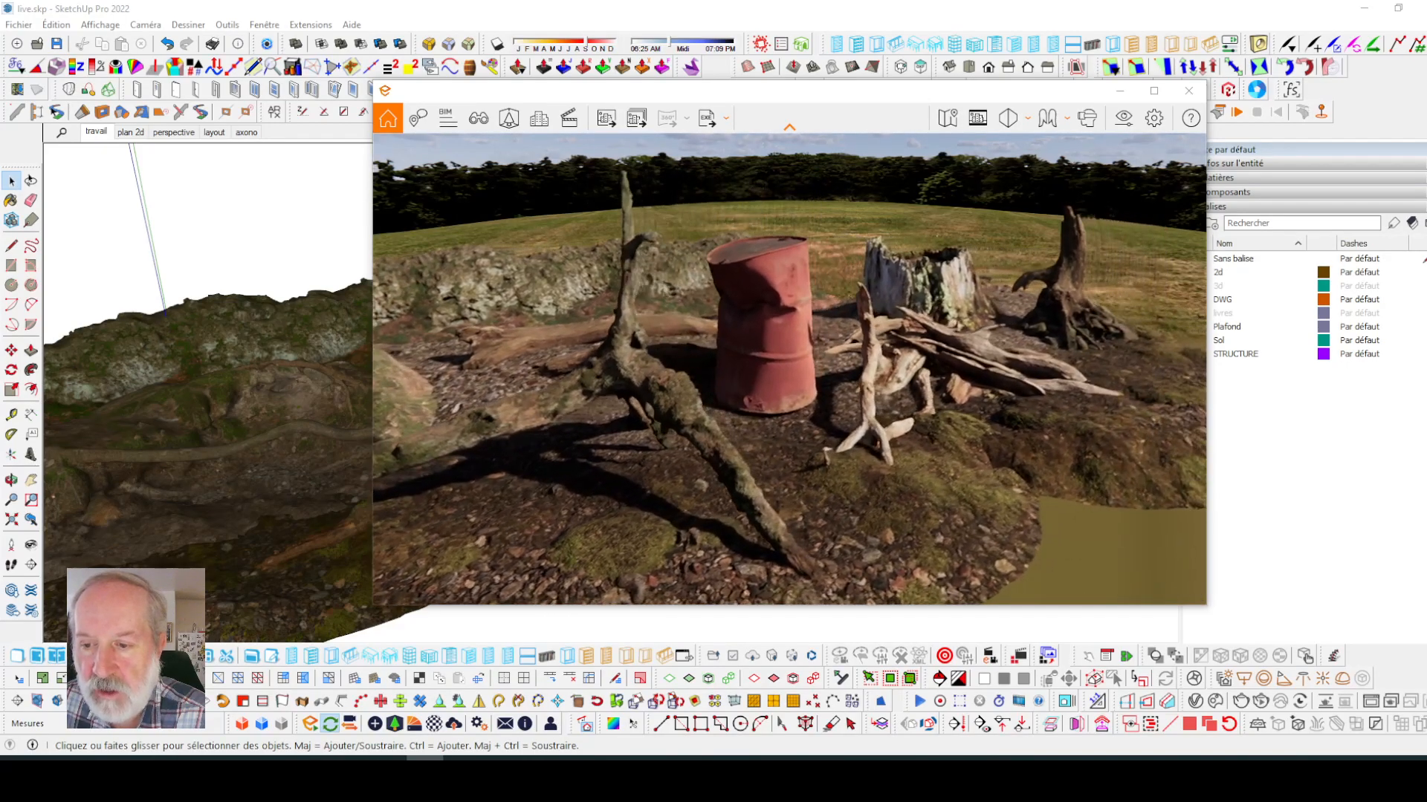
pyautogui.moveTo(1007, 346); pyautogui.dragTo(881, 310)
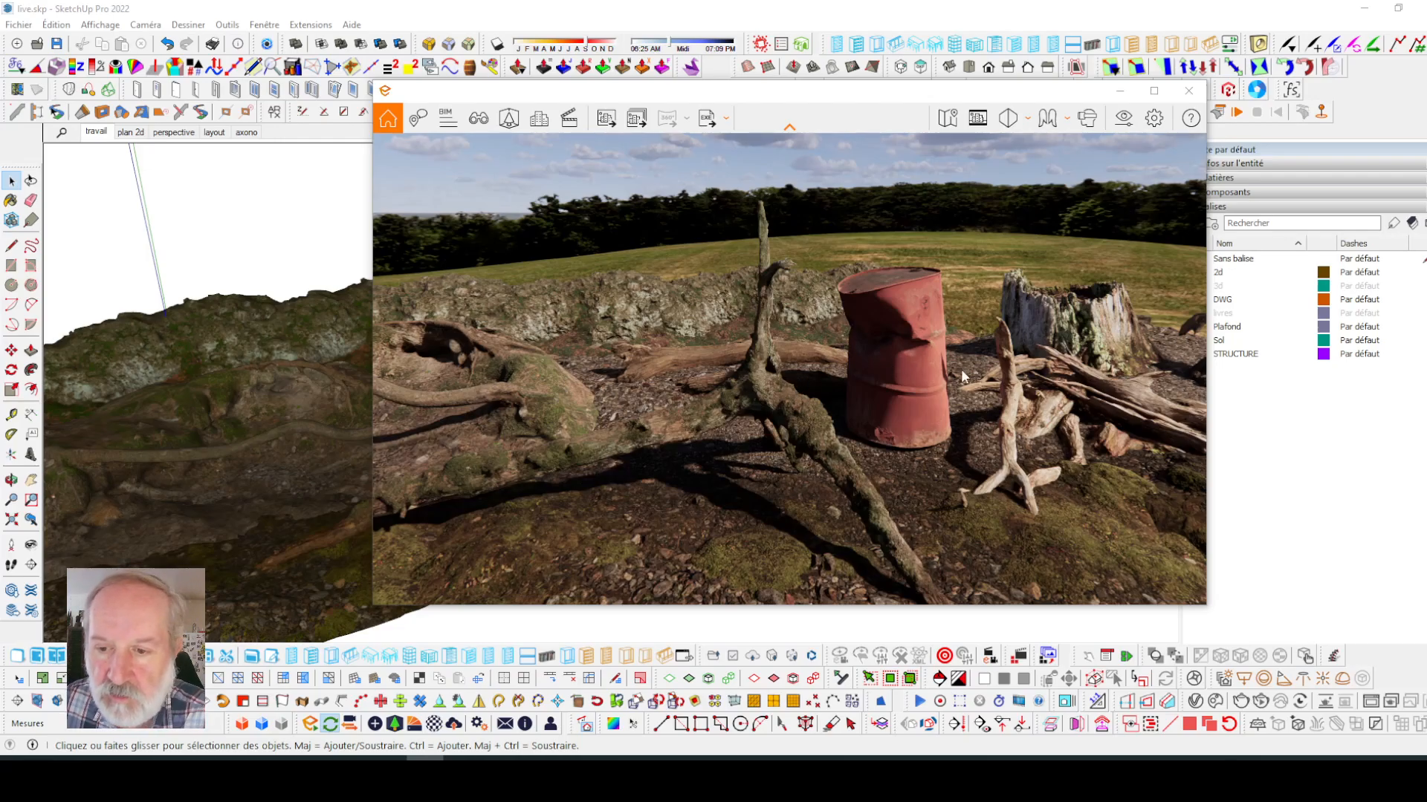
pyautogui.moveTo(1063, 92)
pyautogui.mouseDown()
pyautogui.moveTo(1029, 147)
pyautogui.moveTo(1174, 465)
pyautogui.moveTo(804, 248)
pyautogui.moveTo(859, 97)
pyautogui.moveTo(836, 93)
pyautogui.moveTo(854, 104)
pyautogui.moveTo(868, 90)
pyautogui.mouseUp()
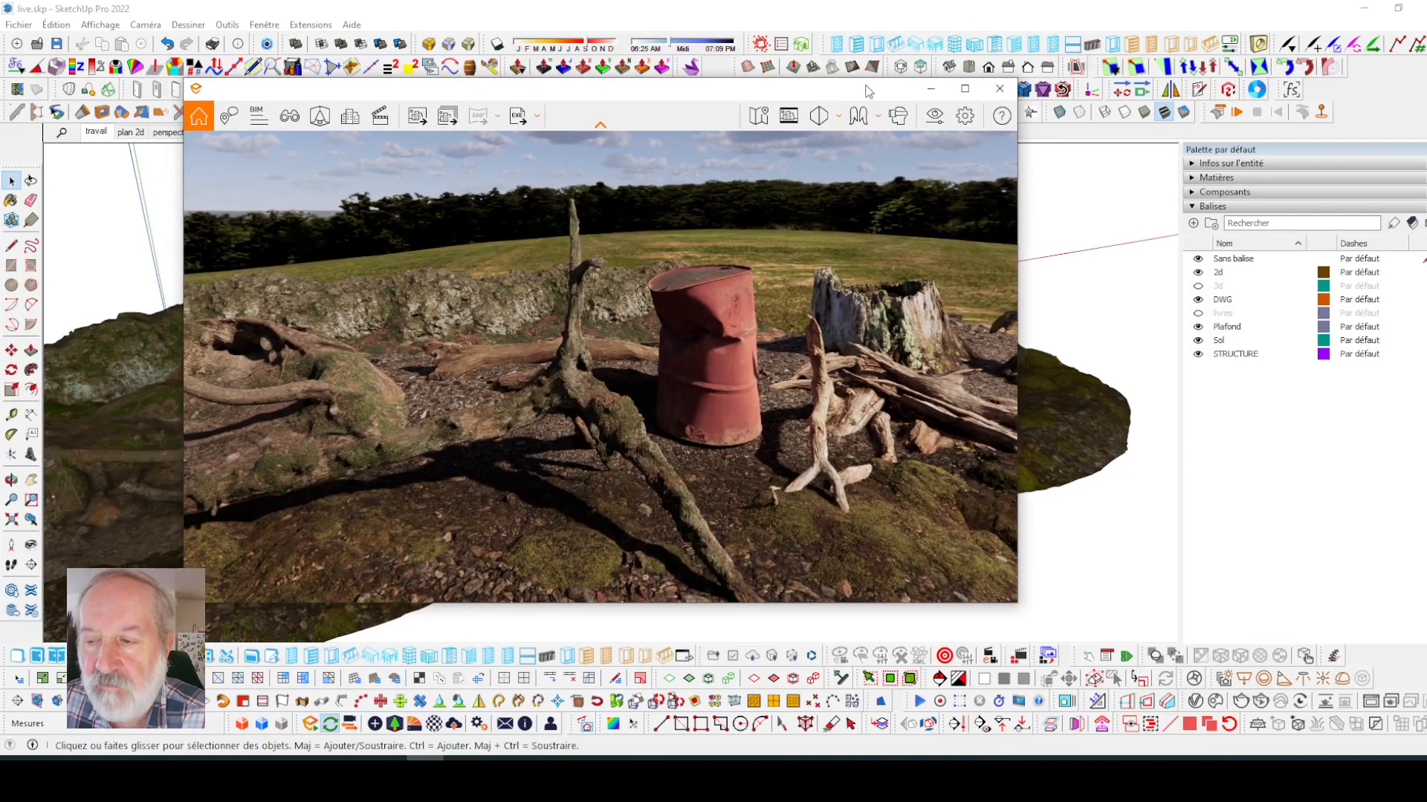
# - Move the render window off the ground model, browse the materials library, and sample the Tundra Rocky Ground material from the terrain
pyautogui.moveTo(881, 88); pyautogui.dragTo(910, 113)
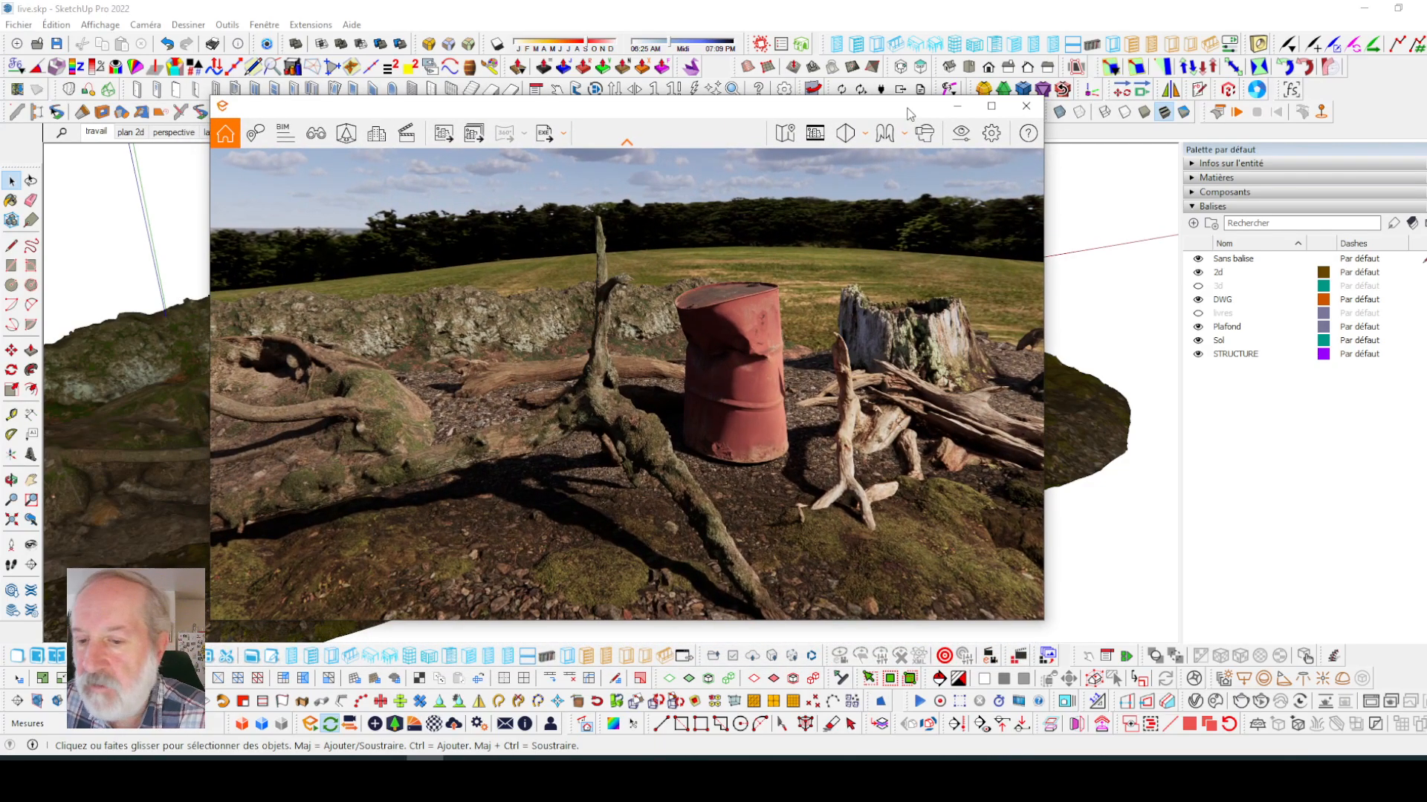
pyautogui.moveTo(909, 113); pyautogui.dragTo(910, 109)
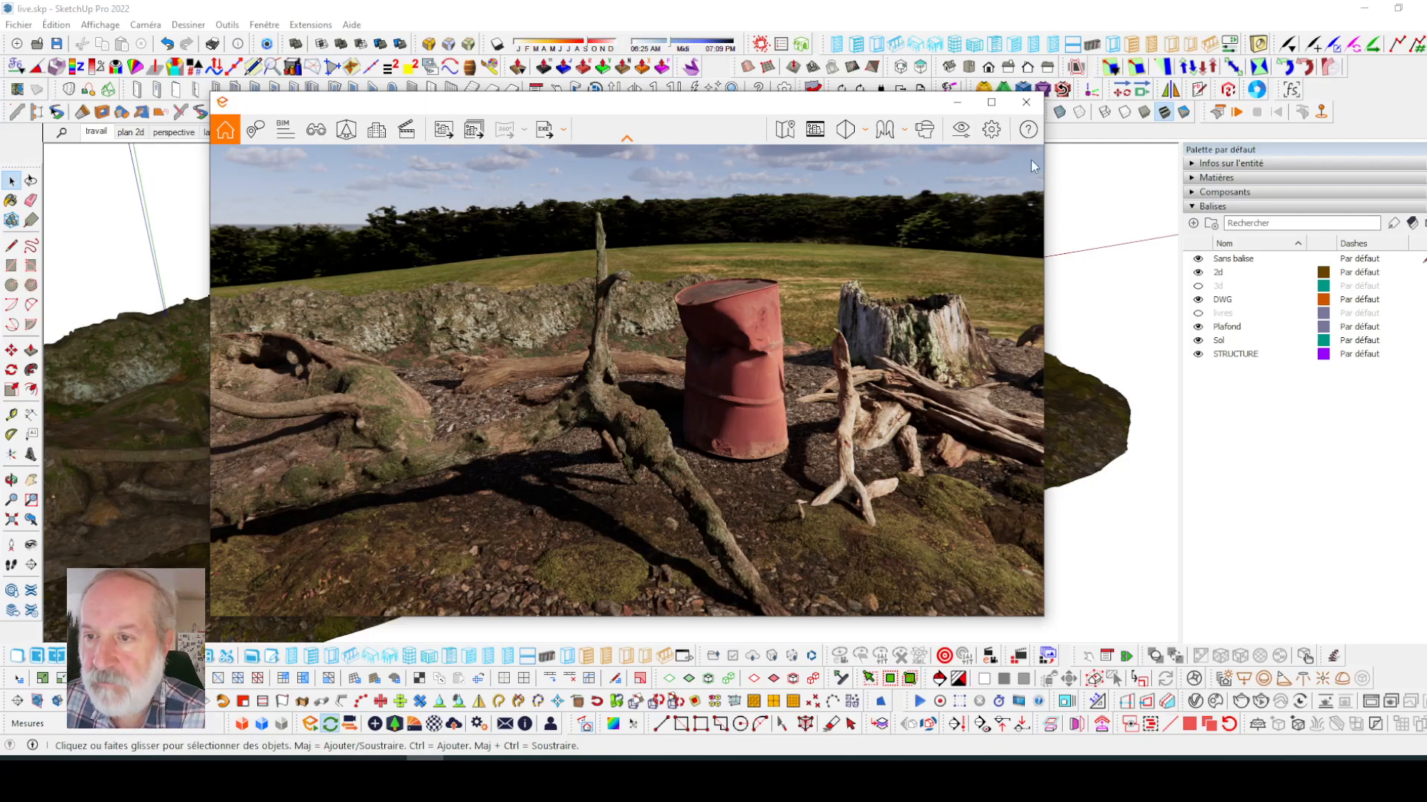
pyautogui.moveTo(919, 97); pyautogui.dragTo(708, 62)
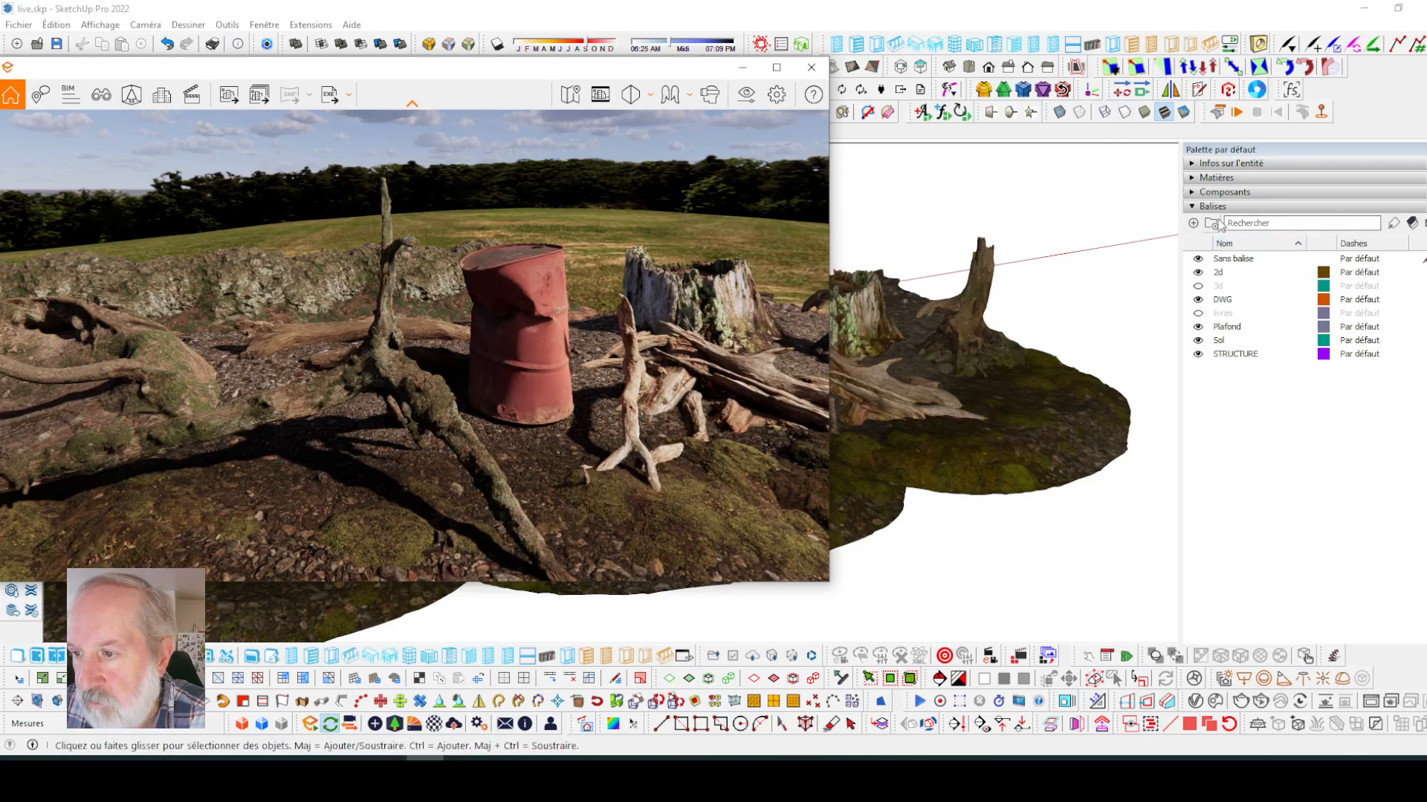
pyautogui.click(1198, 179)
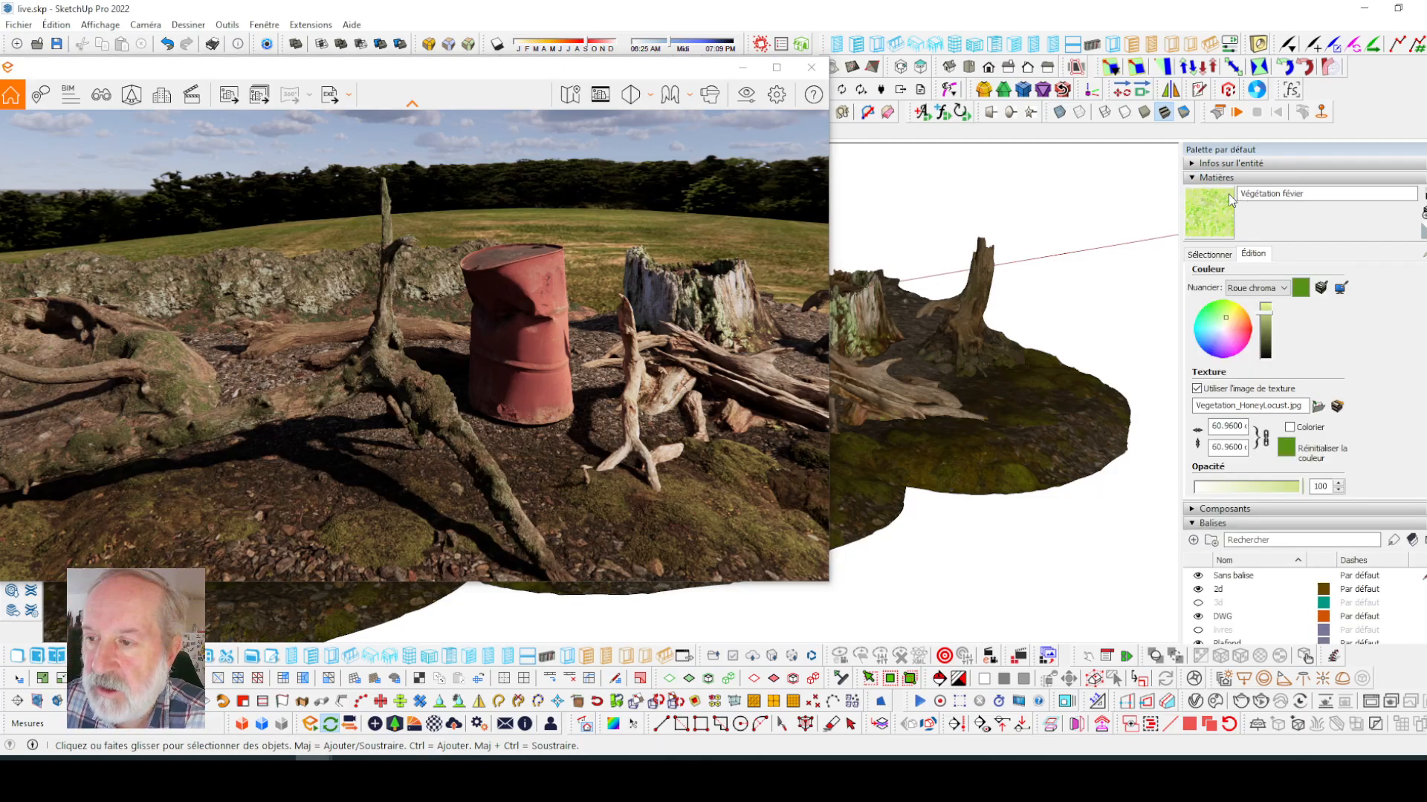
pyautogui.click(1218, 256)
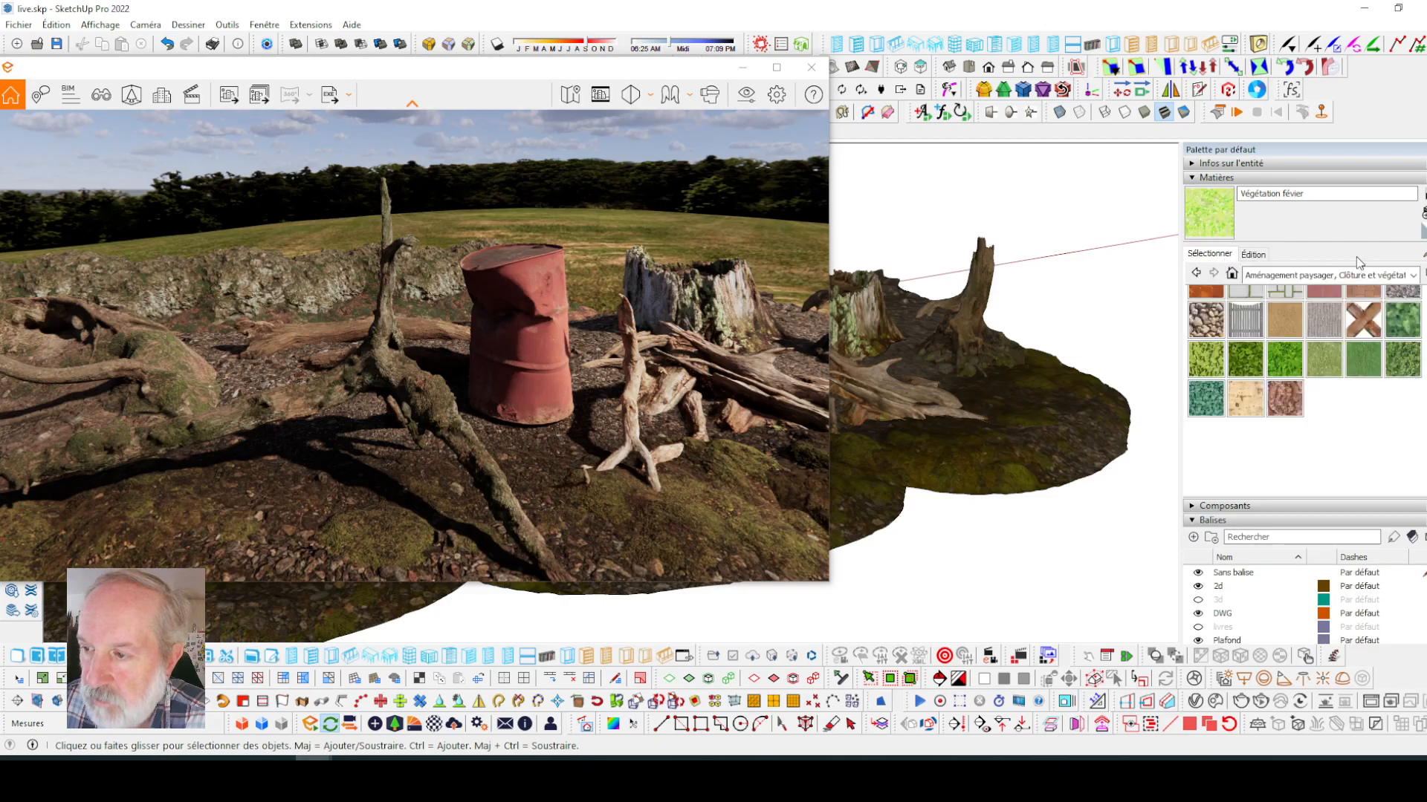
pyautogui.click(1043, 398)
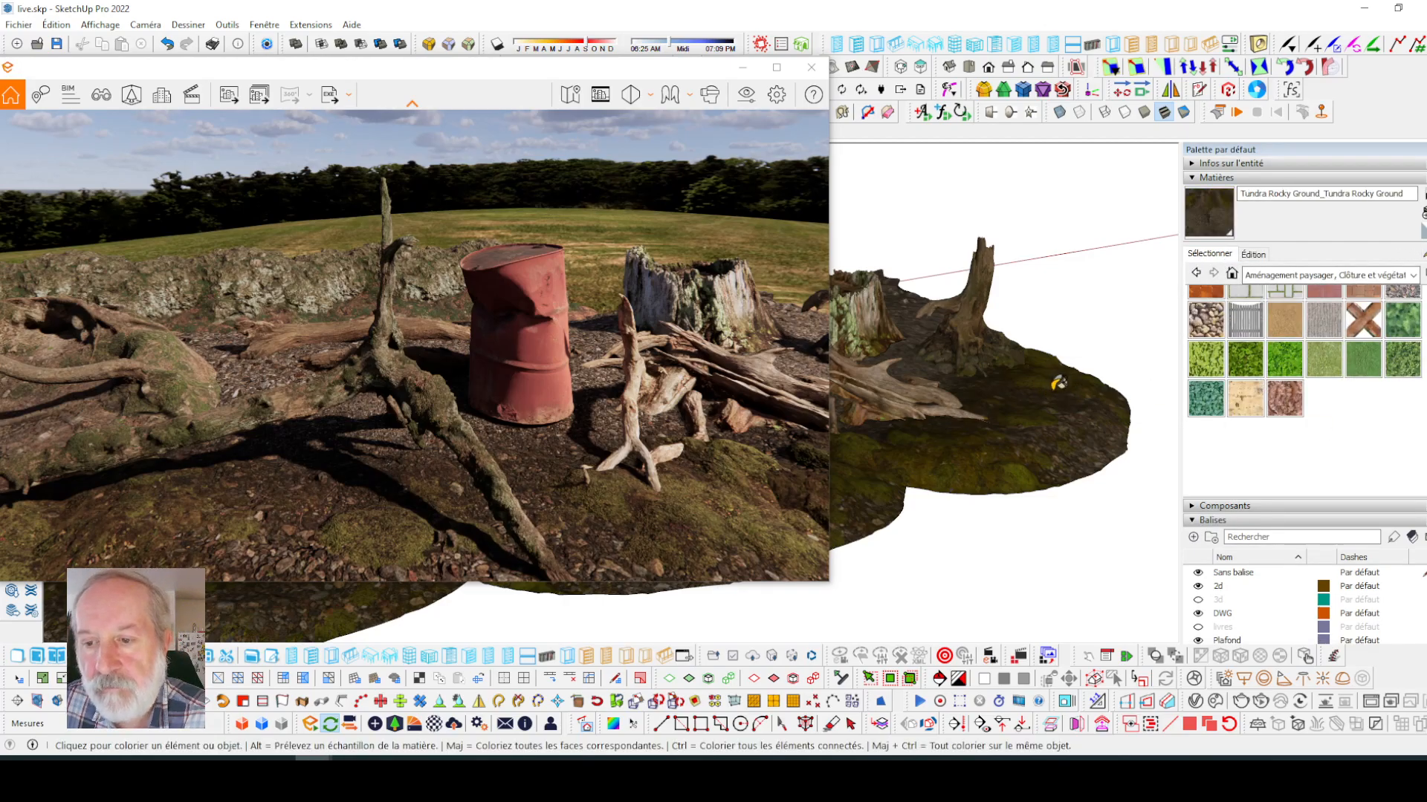
# - In the Enscape material editor, set the Tundra Rocky Ground roughness to 36.7% and move the editor off the render view
pyautogui.click(434, 726)
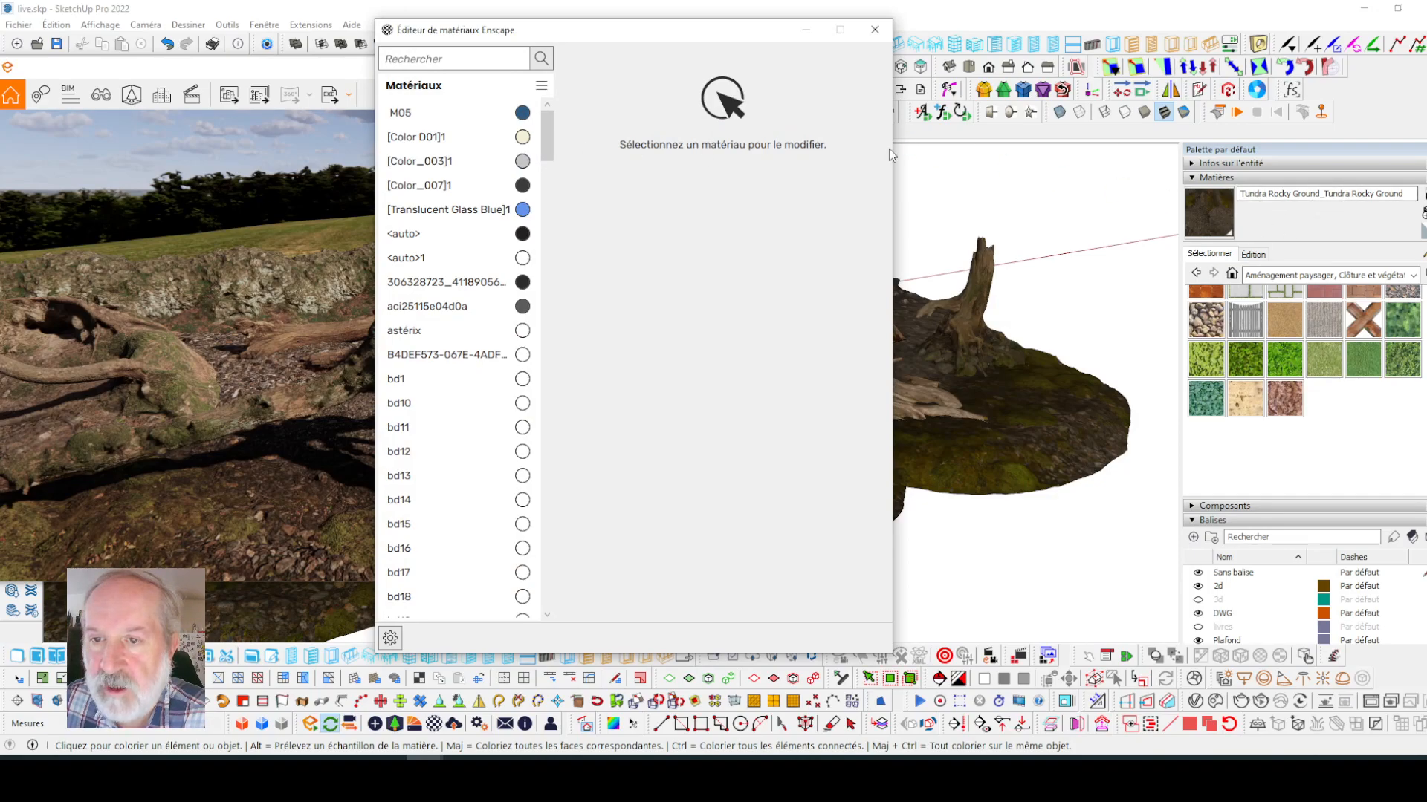
pyautogui.moveTo(545, 130); pyautogui.dragTo(537, 619)
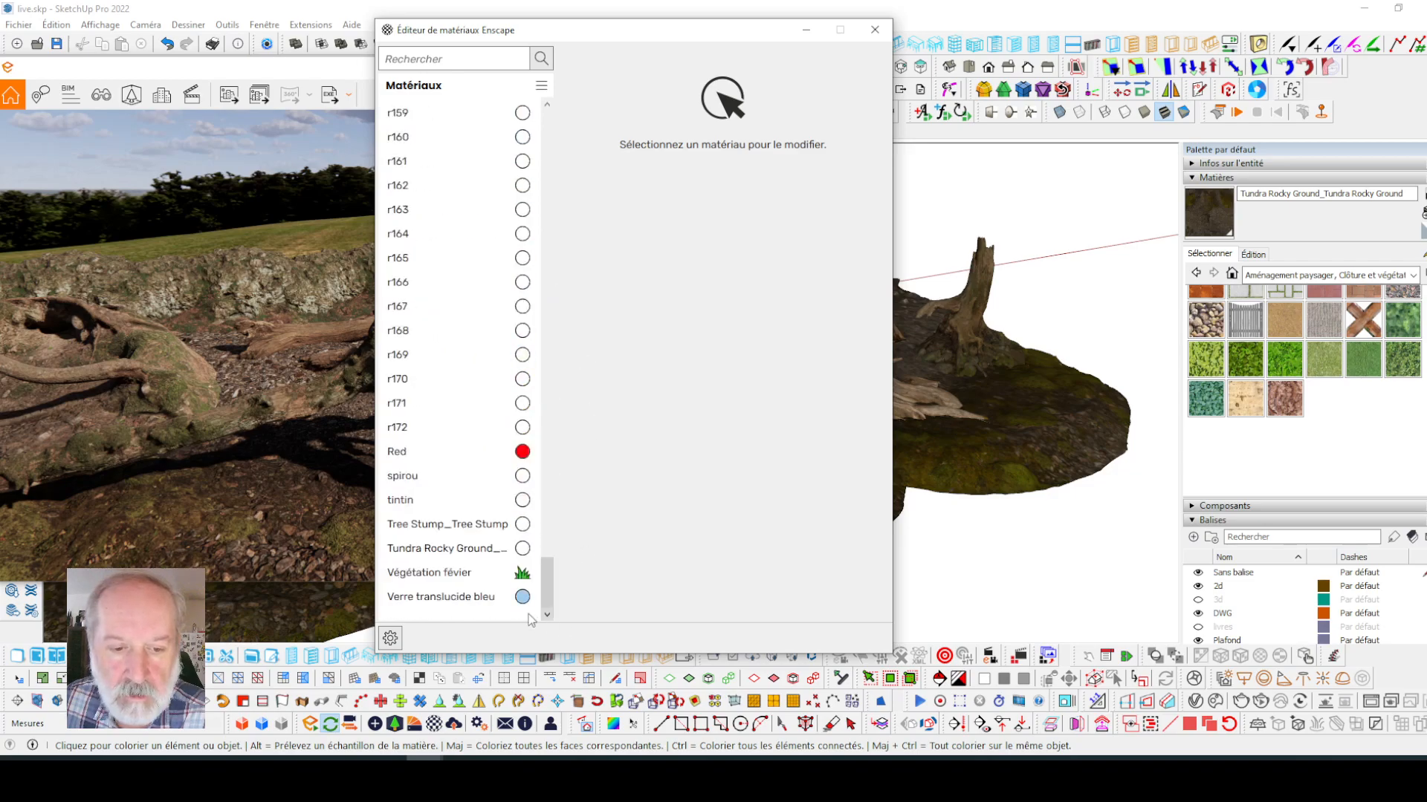
pyautogui.click(446, 549)
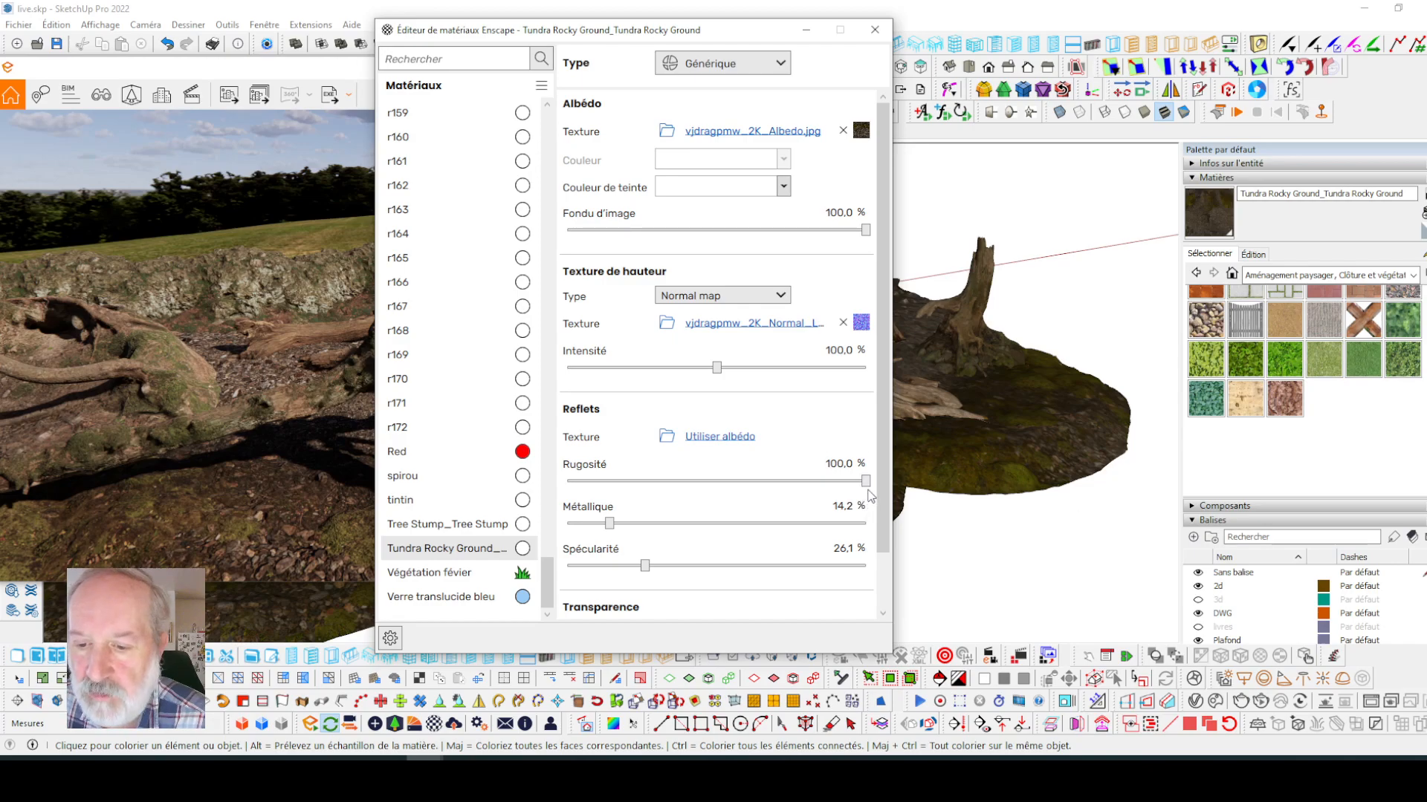
pyautogui.moveTo(865, 482); pyautogui.dragTo(833, 481)
pyautogui.moveTo(710, 483); pyautogui.dragTo(677, 481)
pyautogui.moveTo(724, 44); pyautogui.dragTo(1094, 35)
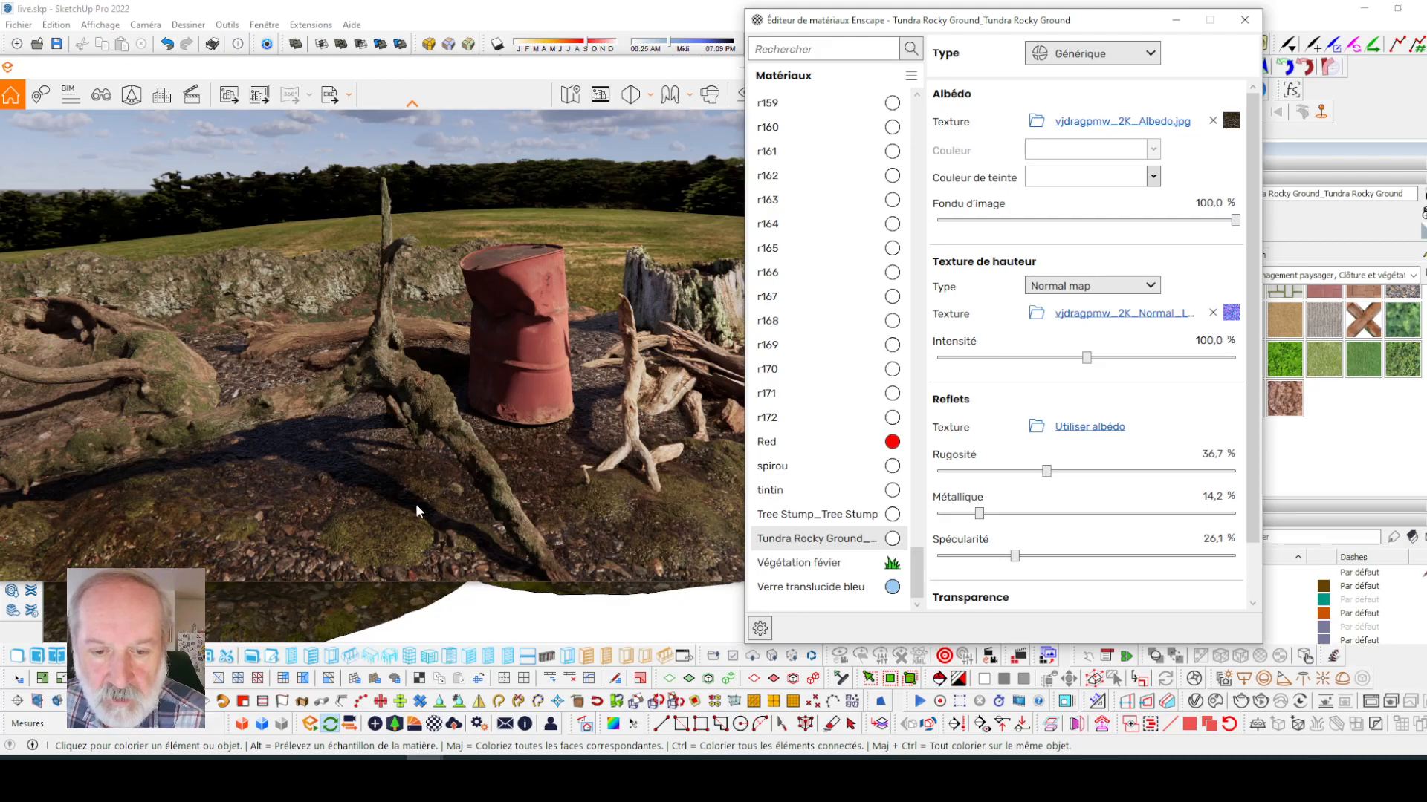
# - Bring the render window forward, clear the material editor out of the way, and examine the ground's reflections around the barrel
pyautogui.click(571, 68)
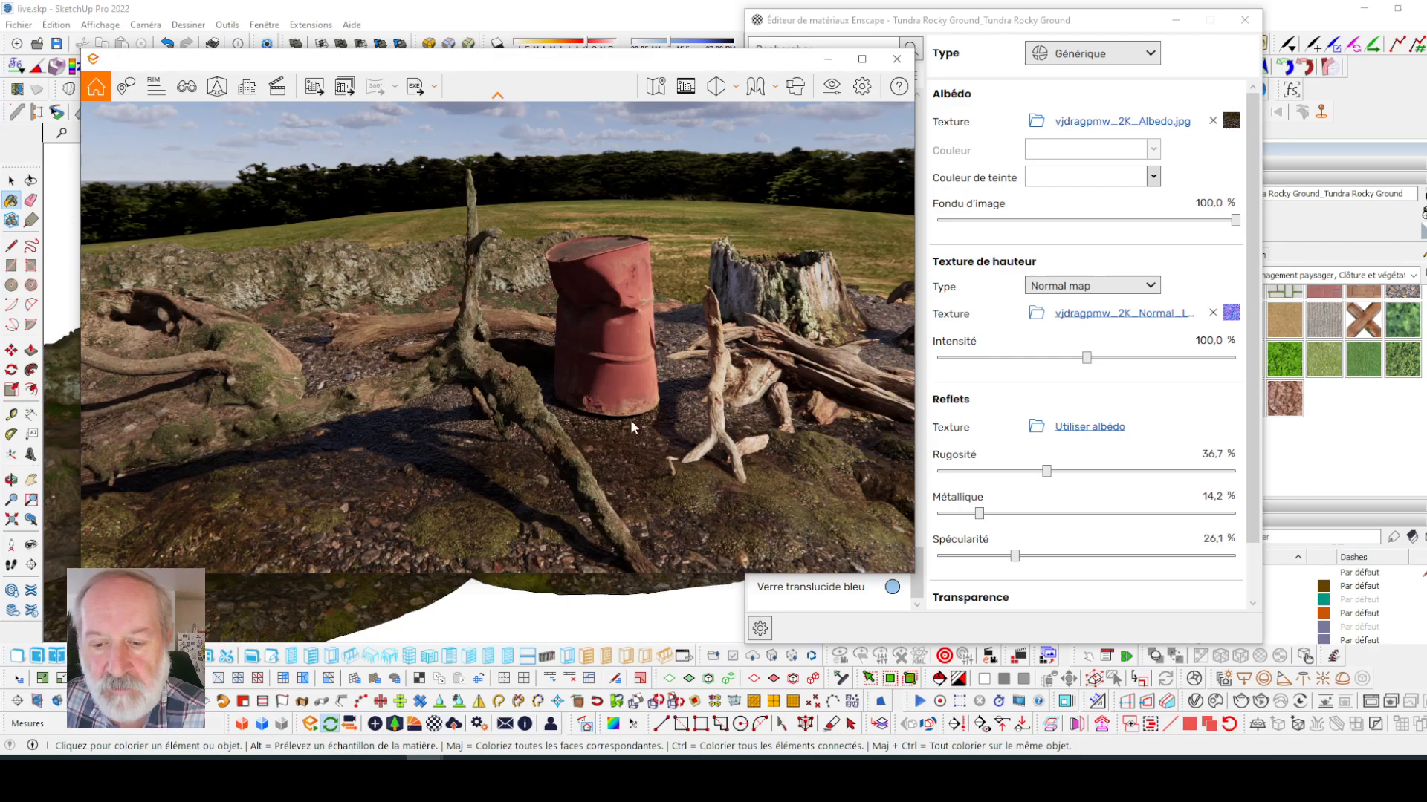
pyautogui.moveTo(733, 58); pyautogui.dragTo(804, 52)
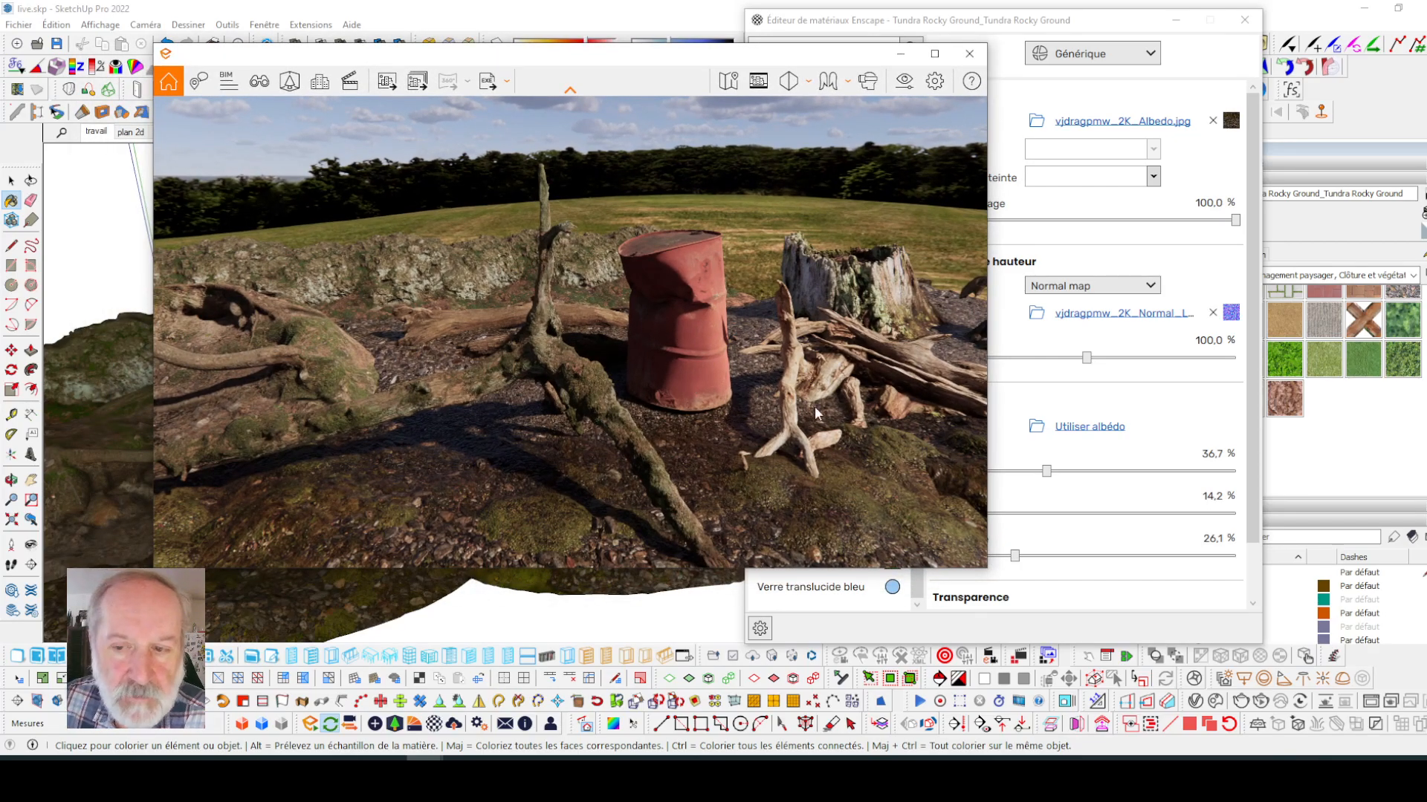
pyautogui.moveTo(1114, 28); pyautogui.dragTo(1264, 168)
pyautogui.moveTo(1412, 167); pyautogui.dragTo(1426, 132)
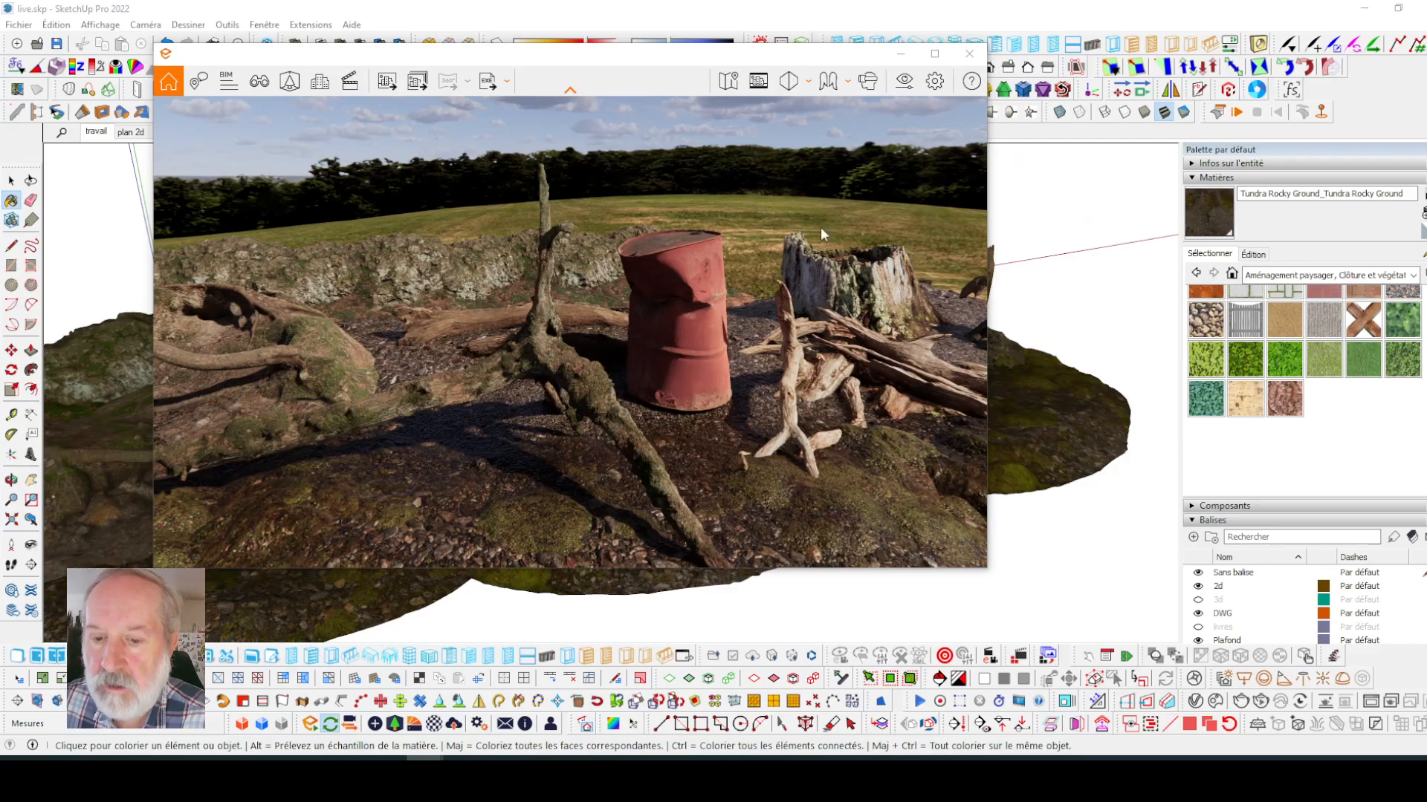
# - Return to the SketchUp model, open the mossy rock group behind the branches for editing, and sample its Mossy Forest Rock material
pyautogui.click(1080, 611)
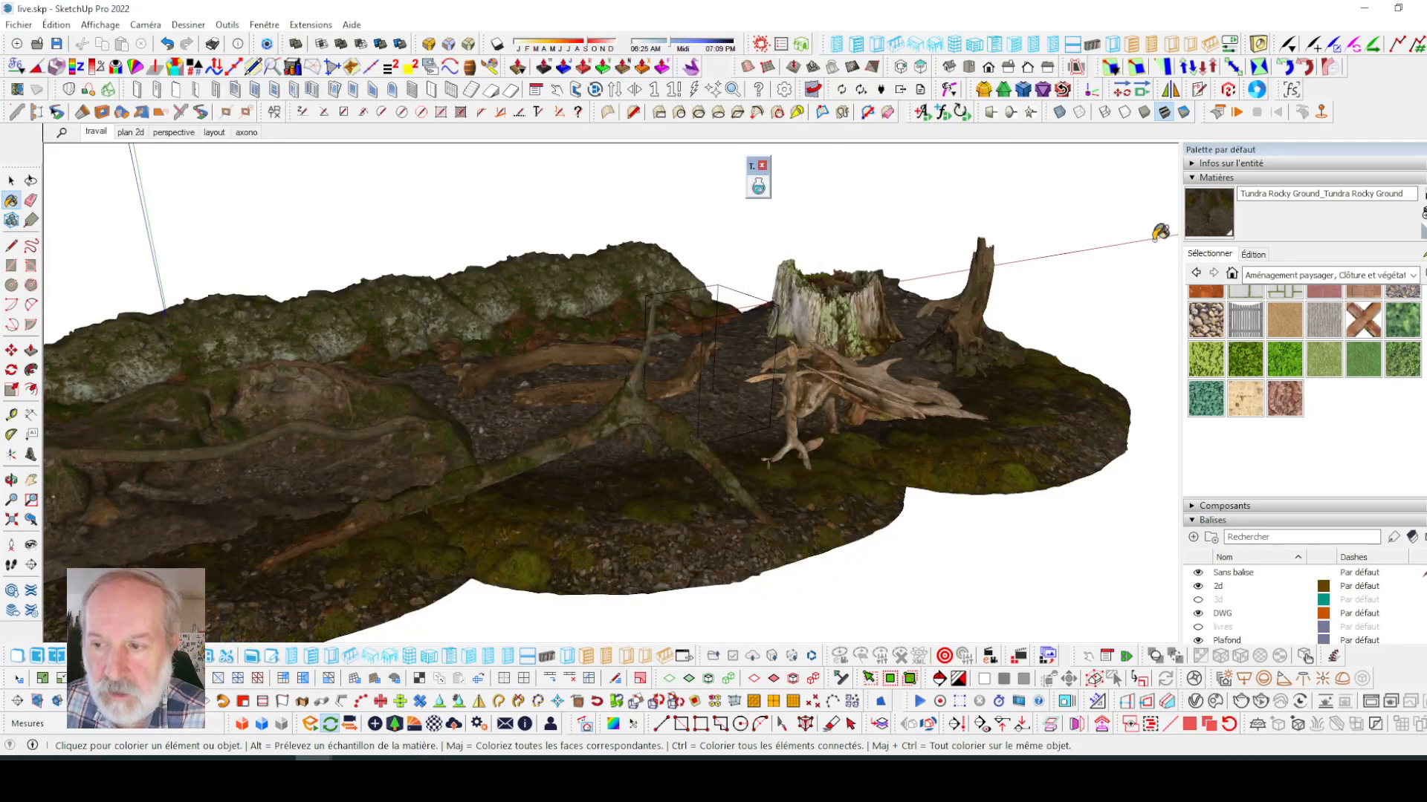
pyautogui.press('alt')
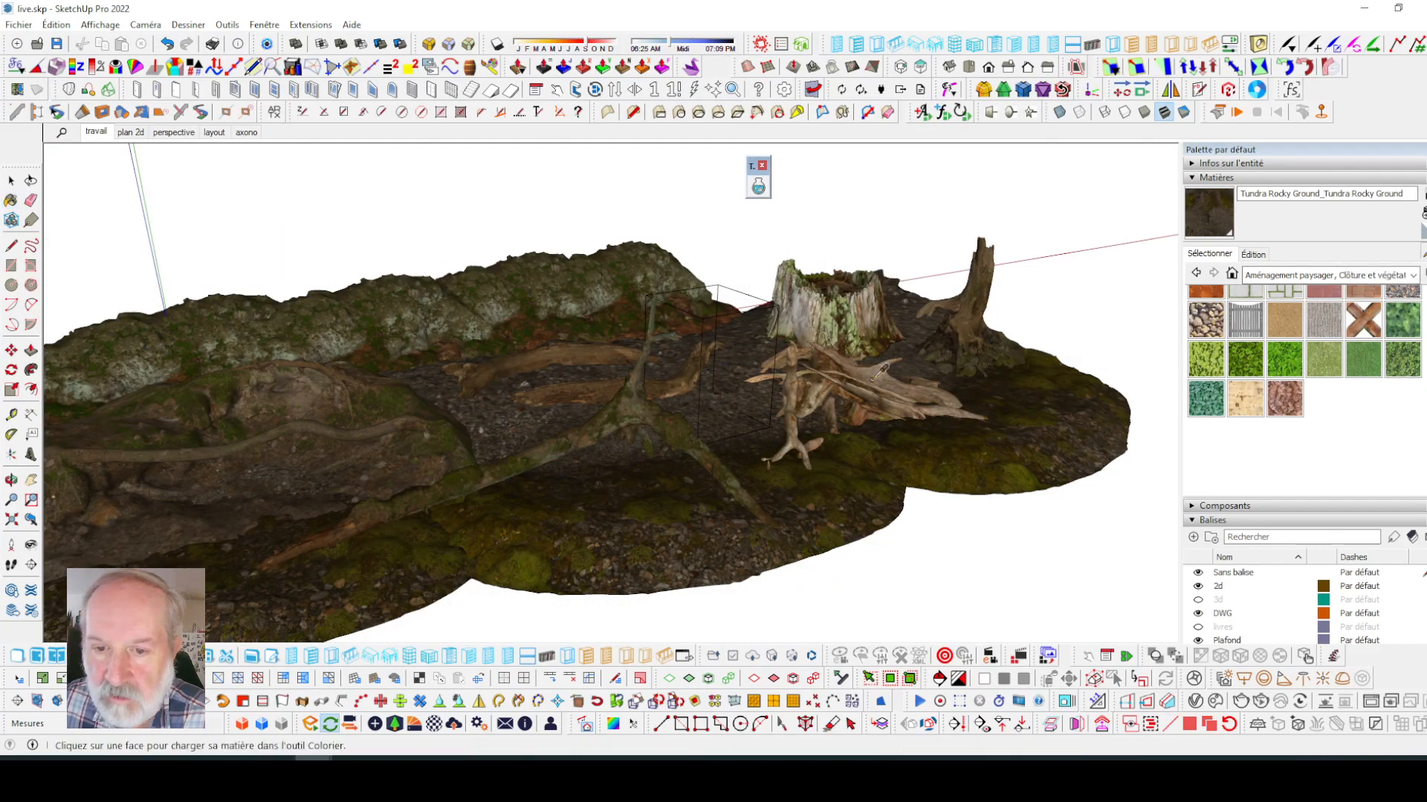
pyautogui.click(482, 406)
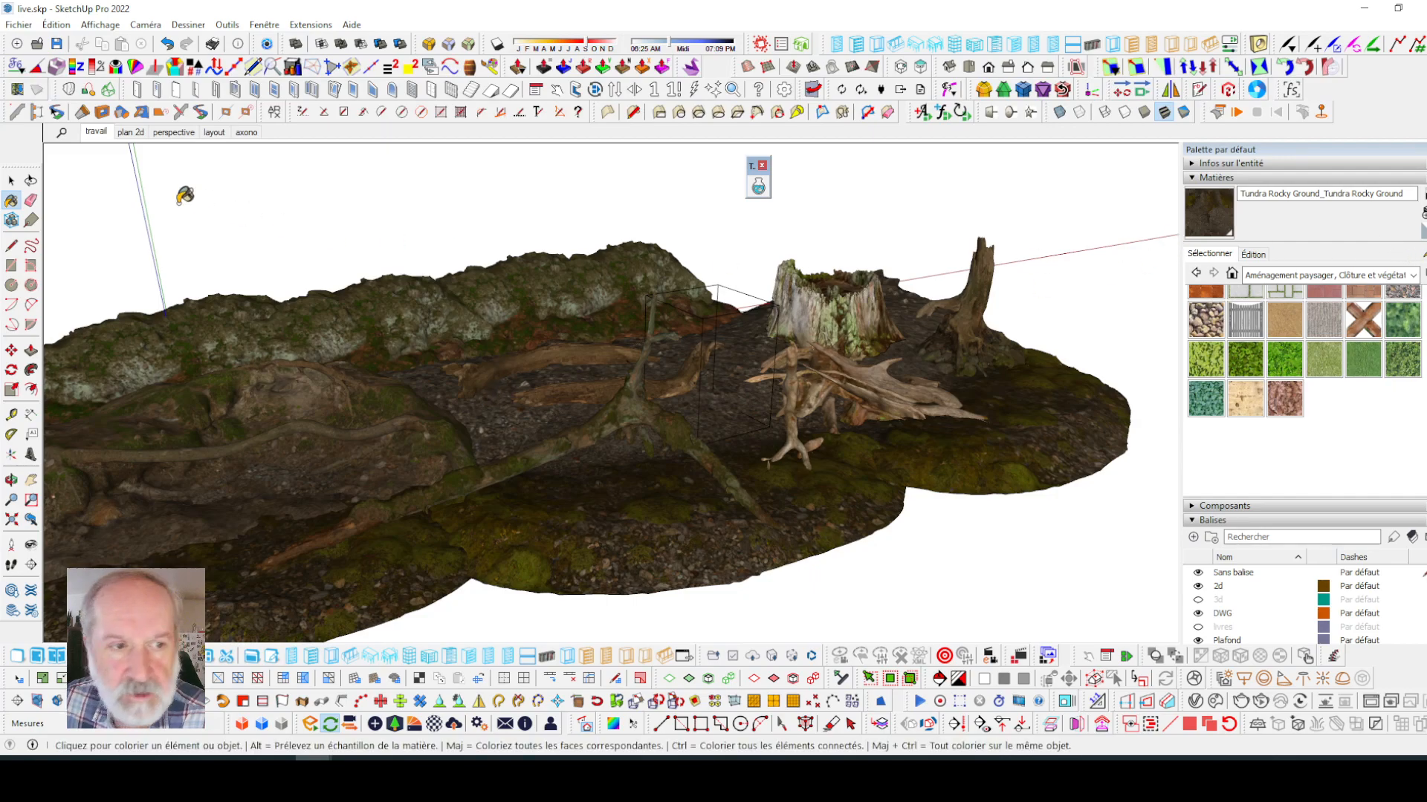
pyautogui.click(11, 180)
pyautogui.doubleClick(471, 314)
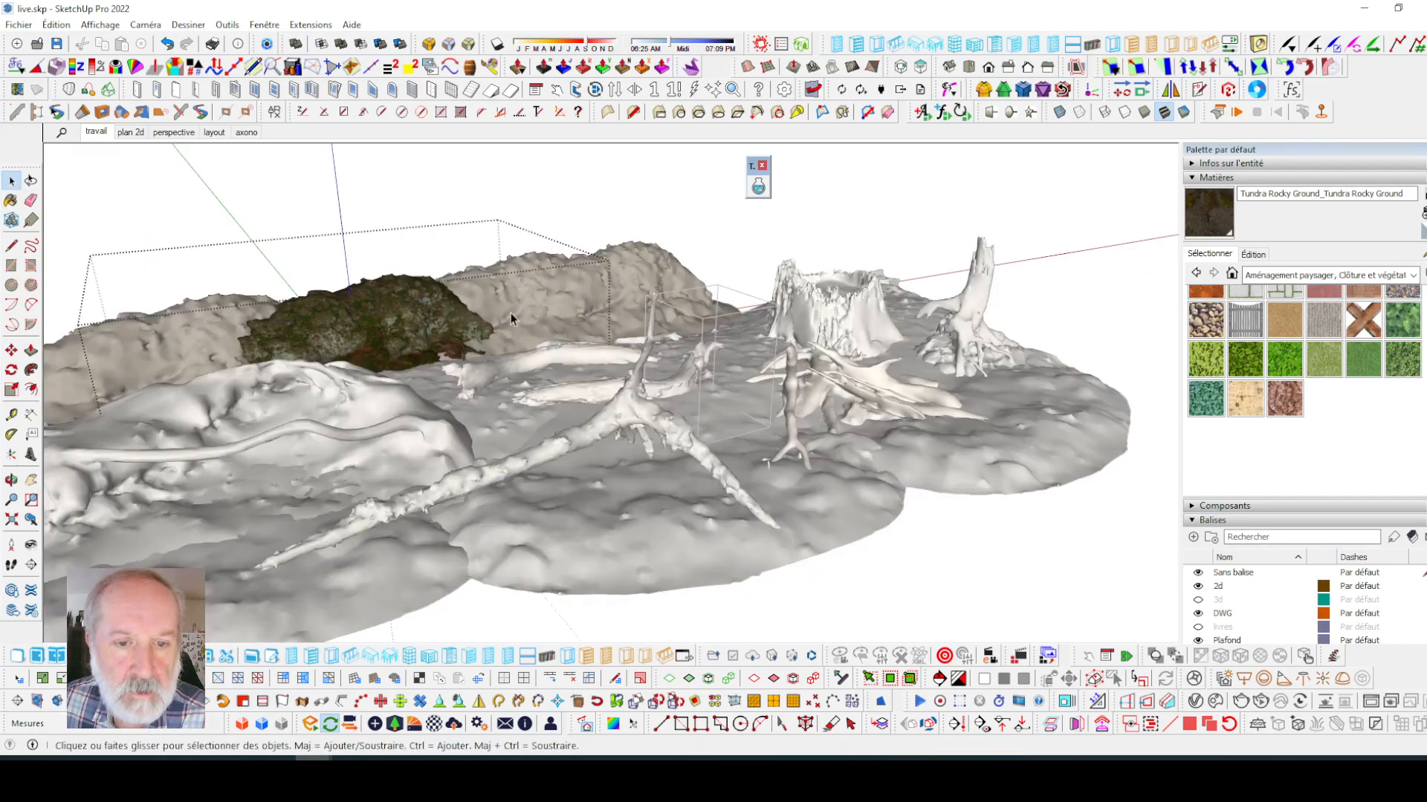
pyautogui.press('b')
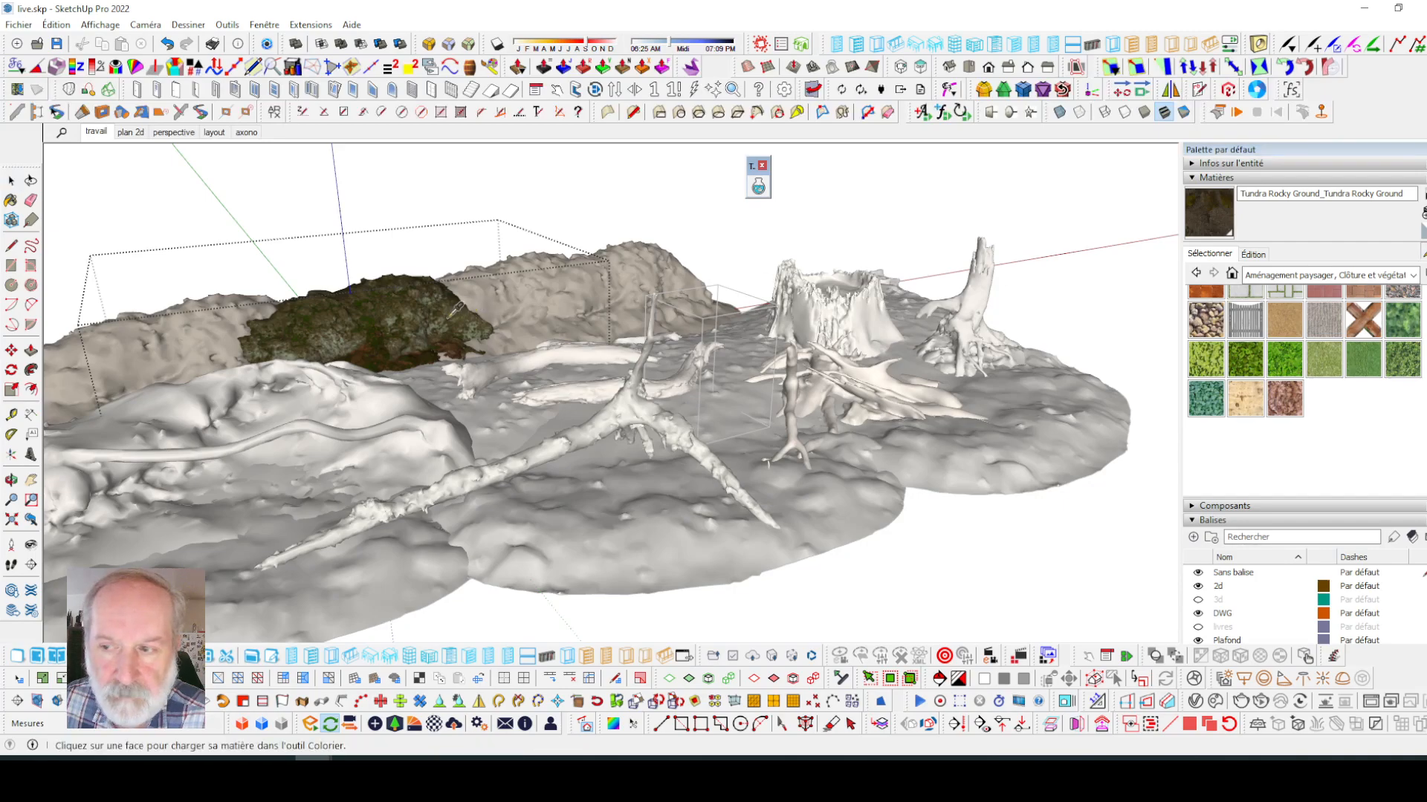
pyautogui.keyDown('alt'); pyautogui.click(457, 311); pyautogui.keyUp('alt')
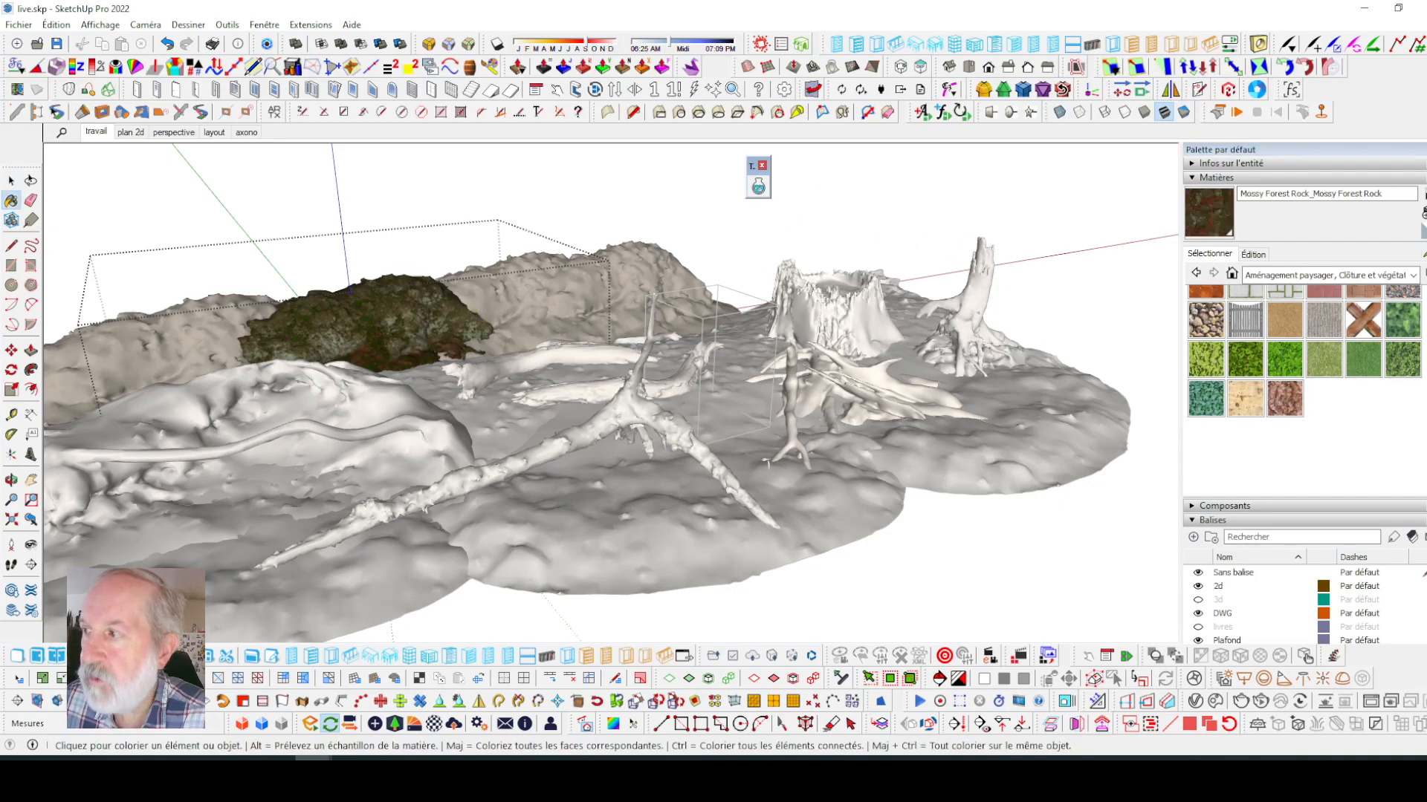
# - Lower the Mossy Embankment material's roughness in the Enscape material editor to slightly below 29.1% and leave the rock group
pyautogui.click(758, 186)
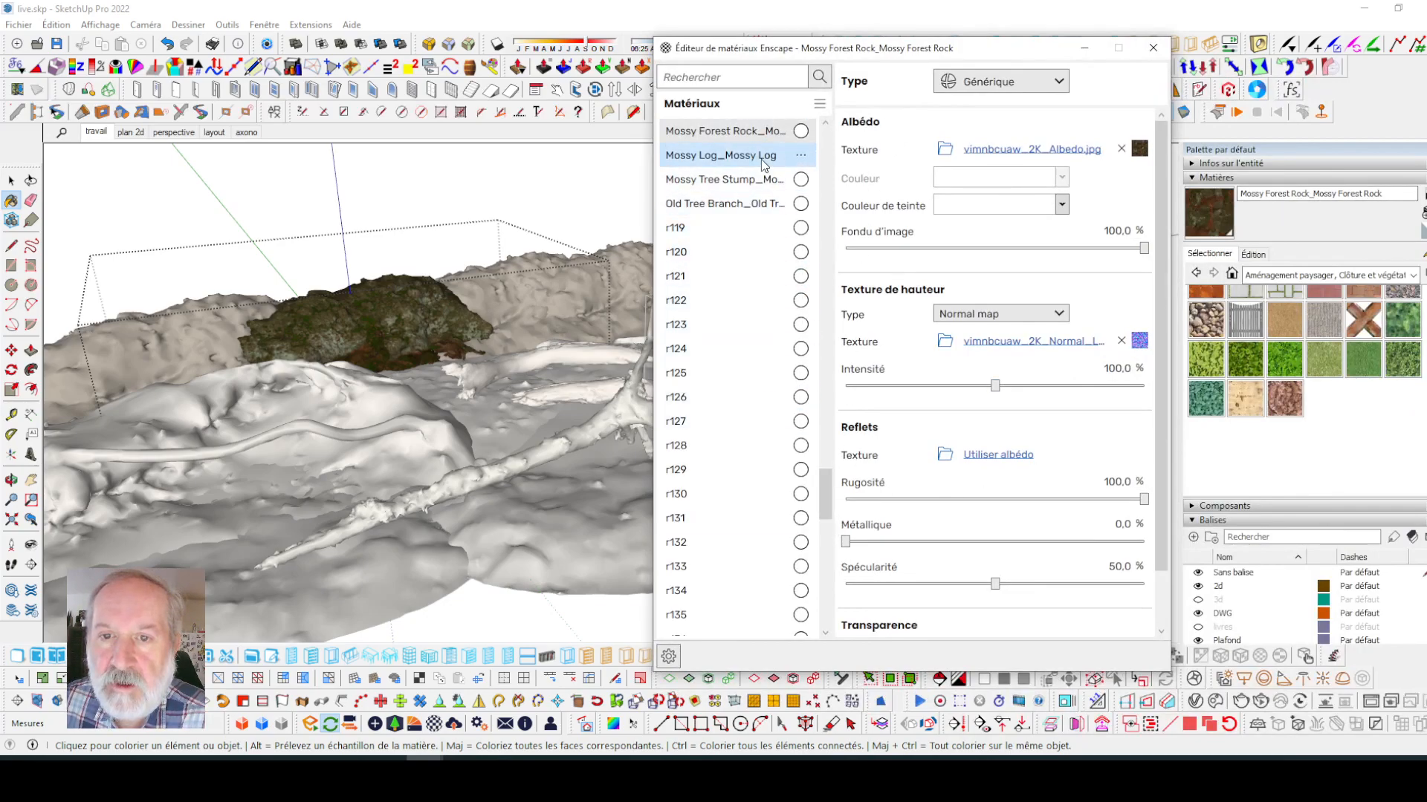
pyautogui.scroll(3, 743, 160)
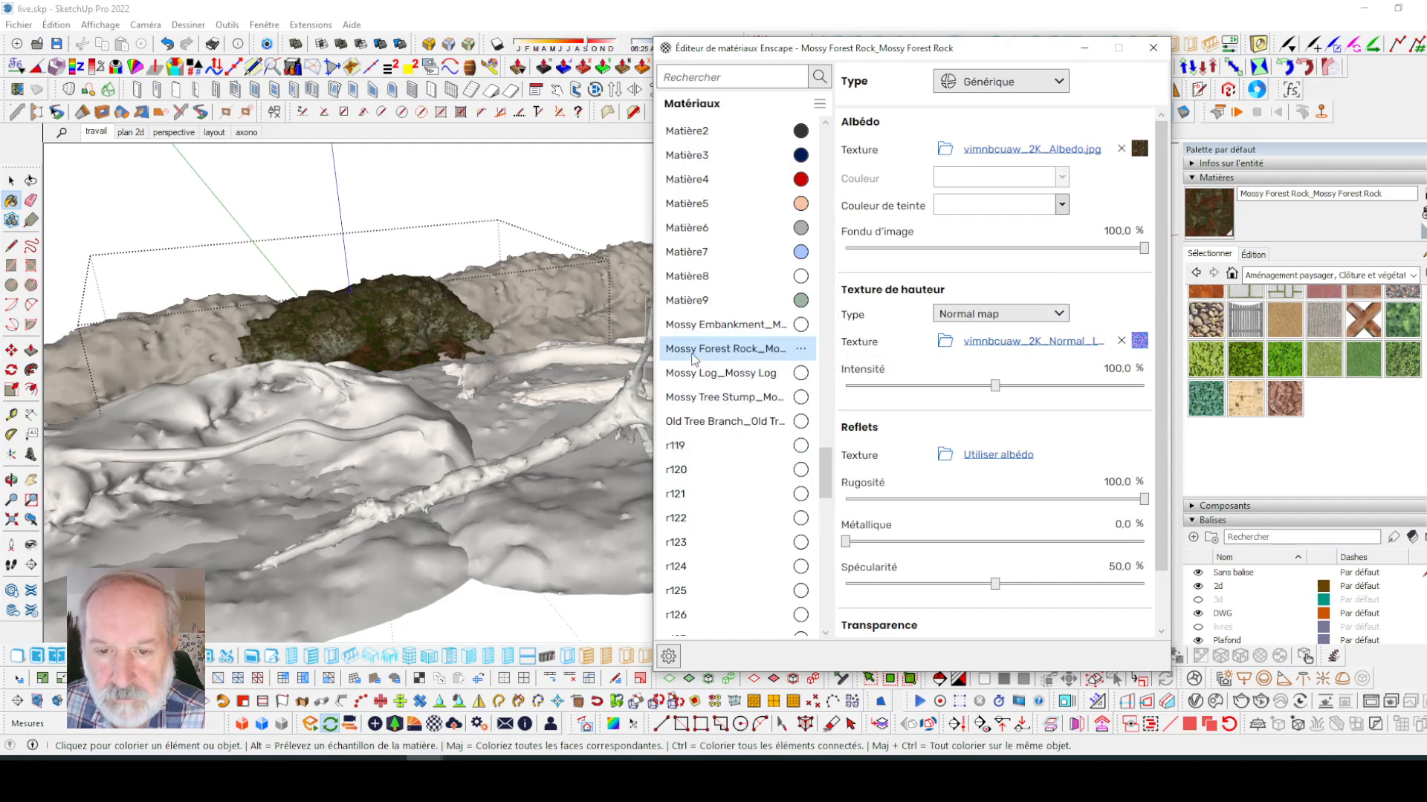
pyautogui.click(724, 330)
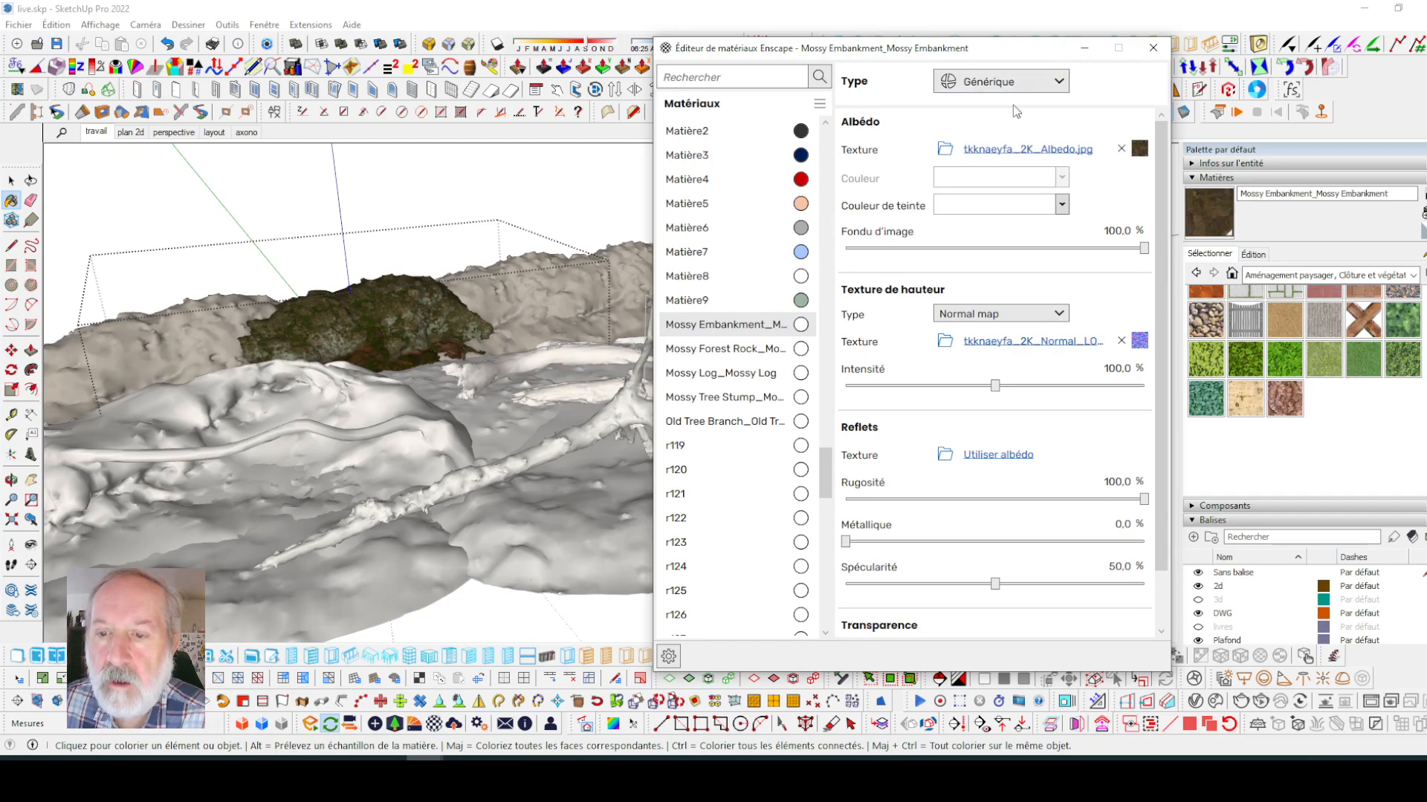
pyautogui.moveTo(1145, 504); pyautogui.dragTo(935, 508)
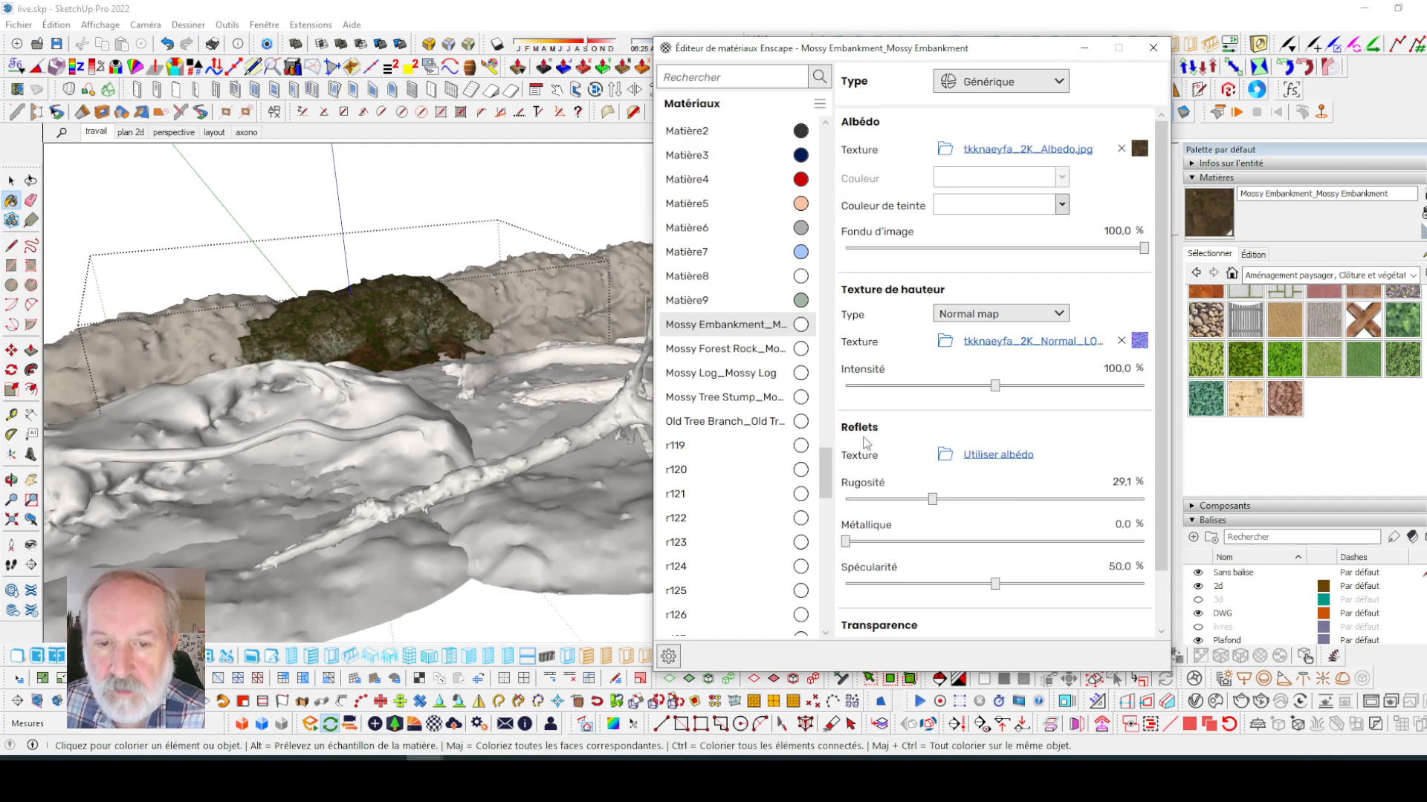
pyautogui.click(11, 181)
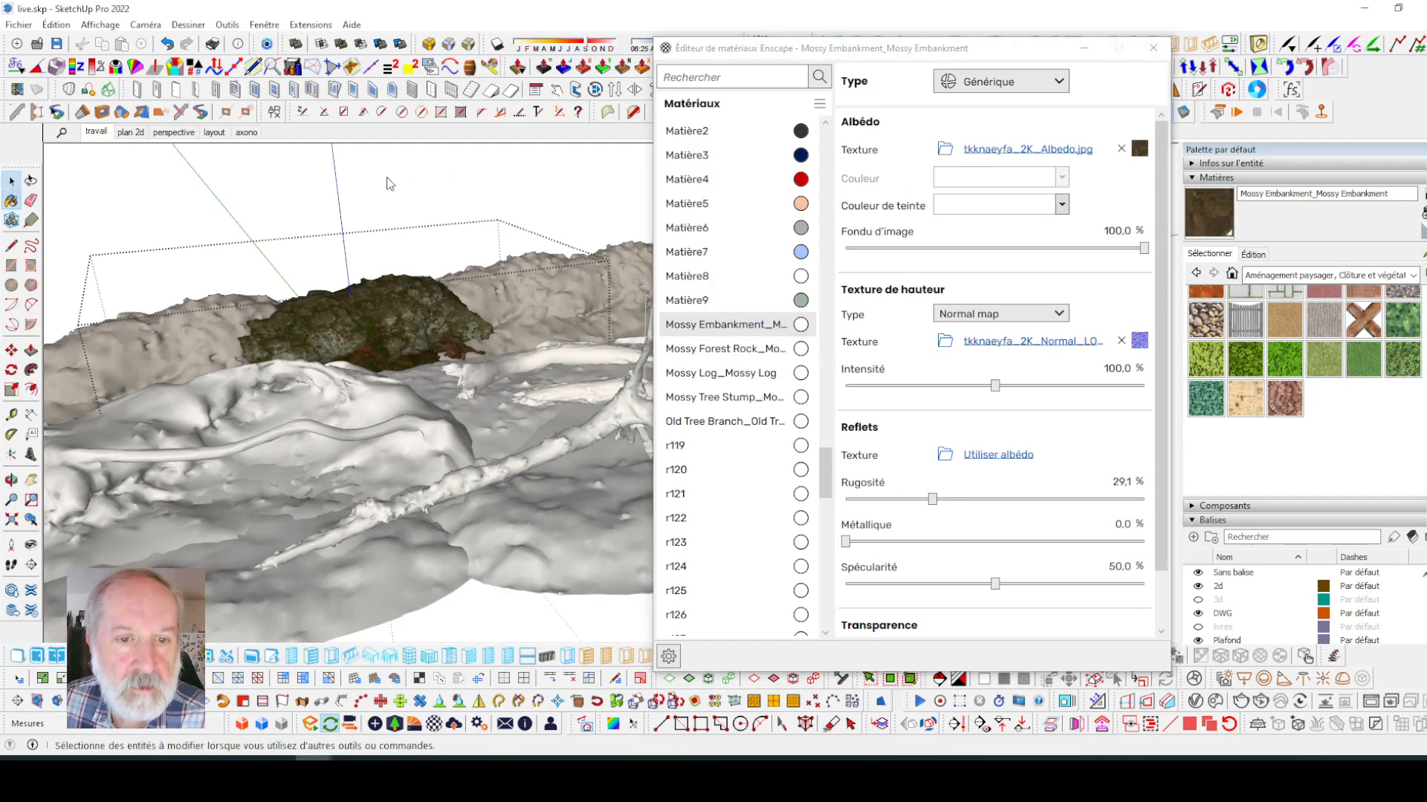
pyautogui.scroll(5, 424, 183)
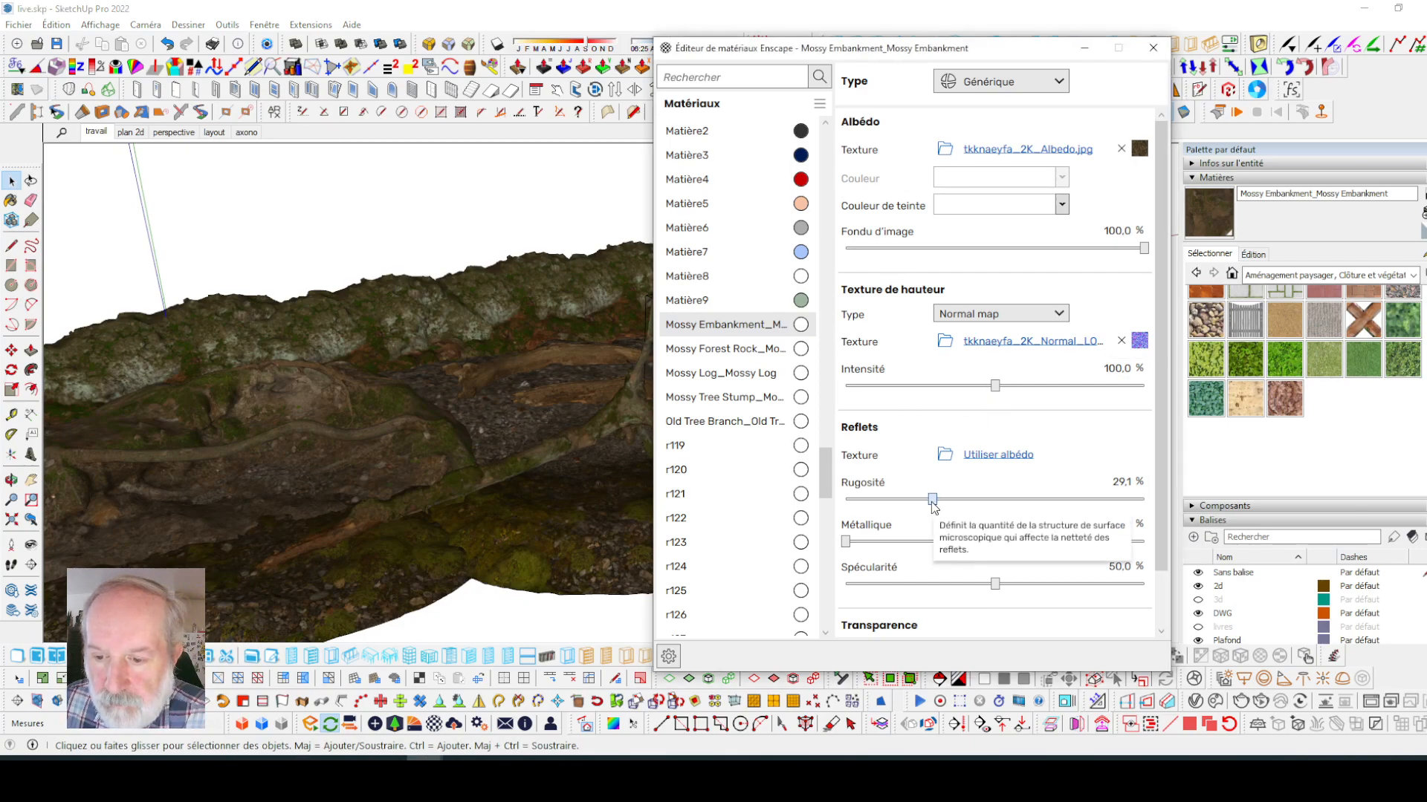
pyautogui.moveTo(921, 505); pyautogui.dragTo(908, 506)
# - Set the Mossy Forest Rock material's roughness to 32.4%
pyautogui.click(739, 349)
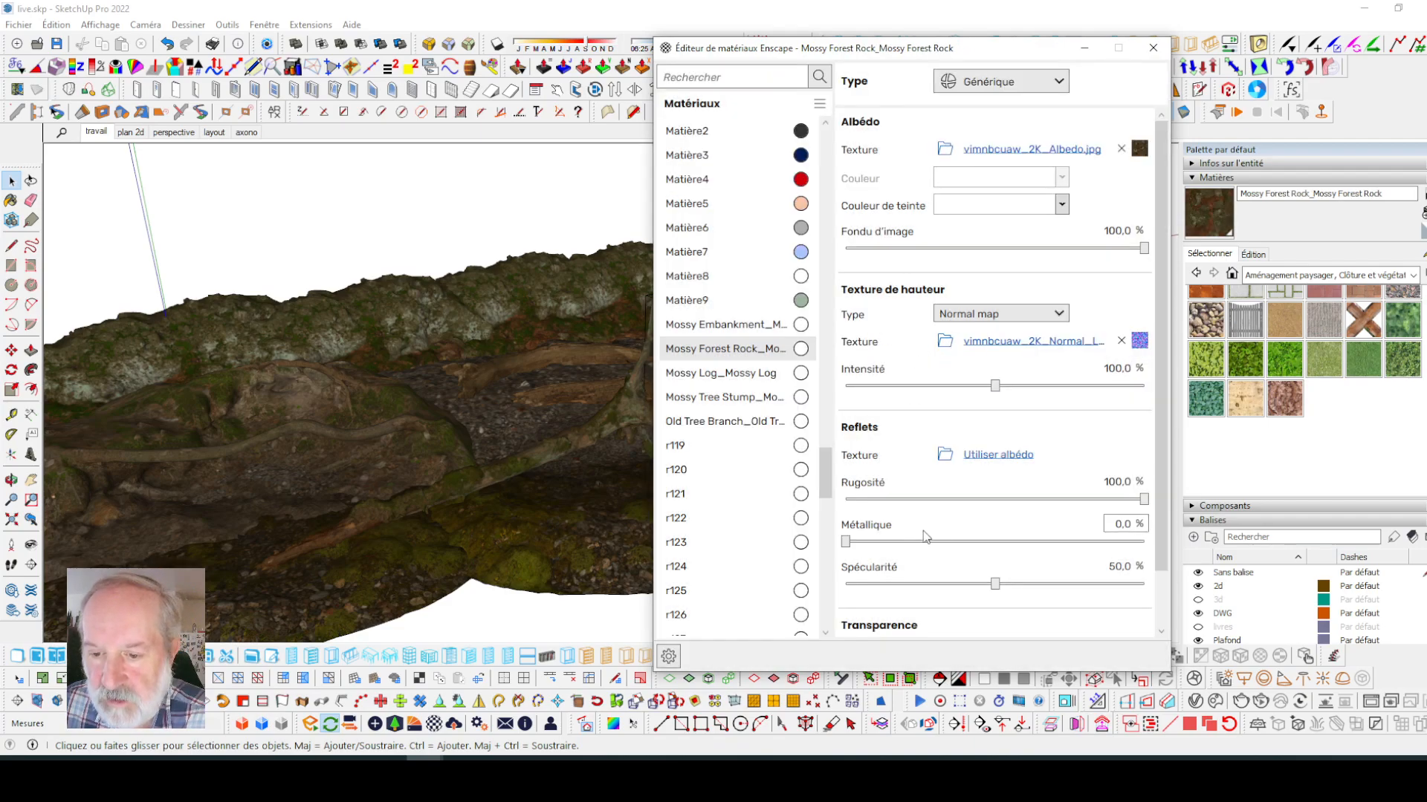
pyautogui.moveTo(1144, 499); pyautogui.dragTo(1140, 500)
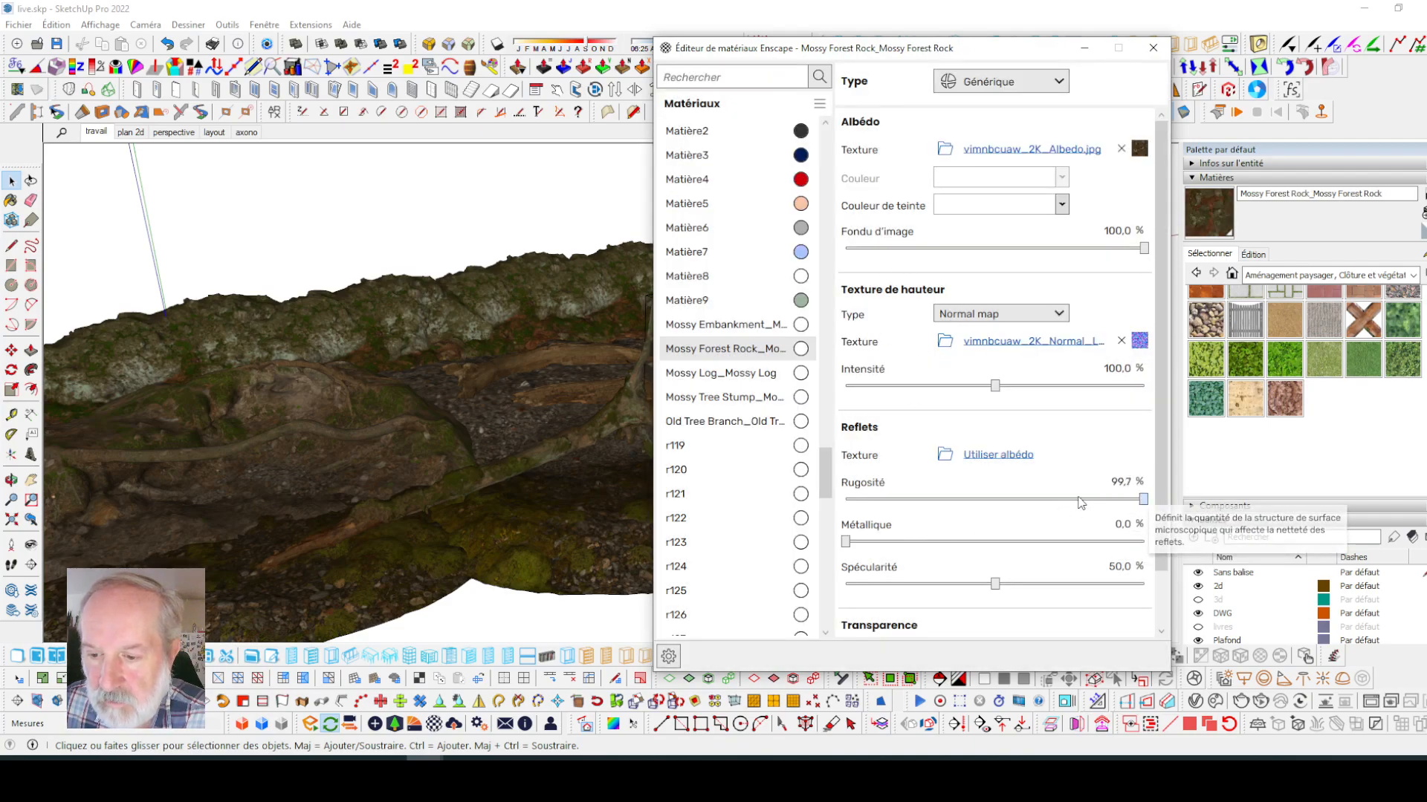
pyautogui.click(937, 502)
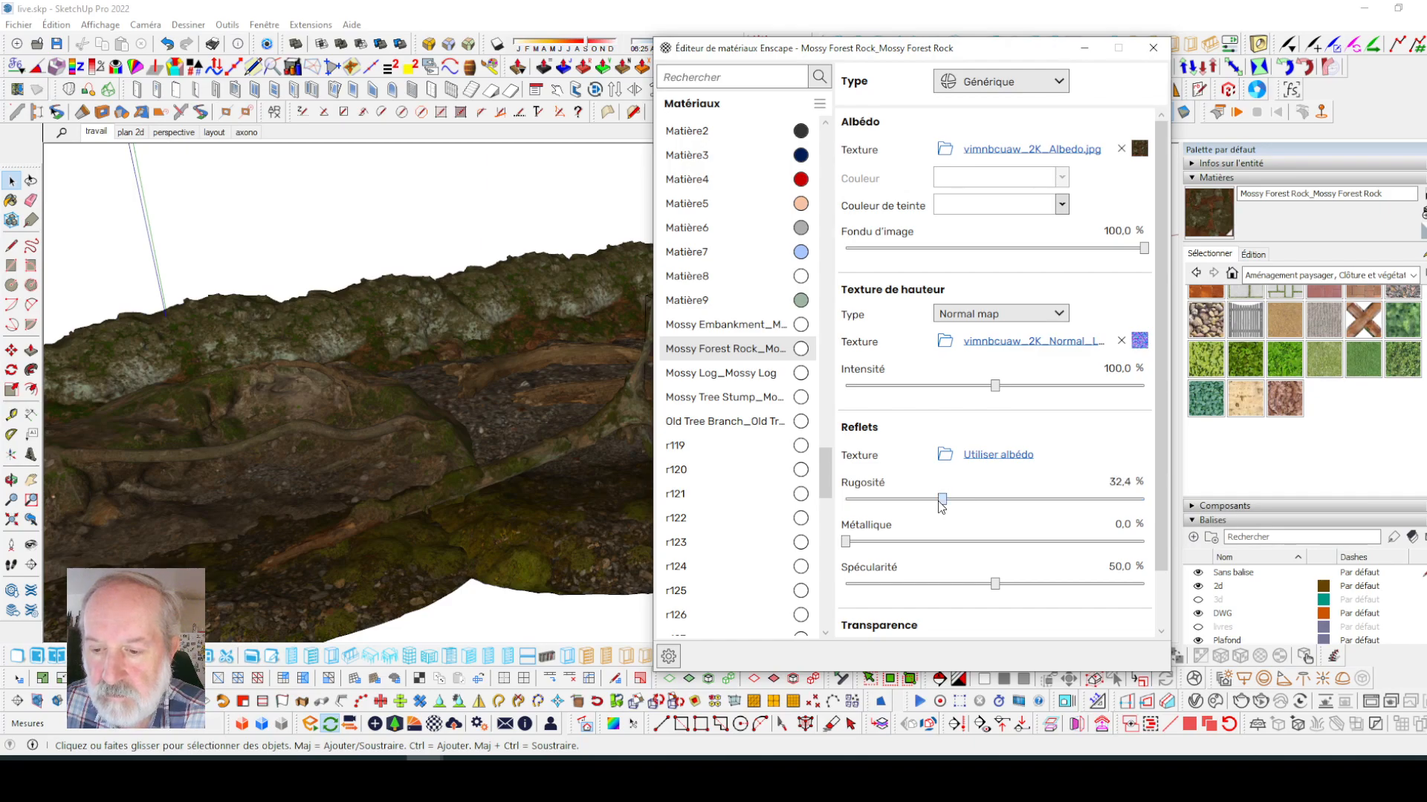
# - Set the roughness of Mossy Log to 21.0% and of Mossy Tree Stump to 28.4%
pyautogui.click(720, 374)
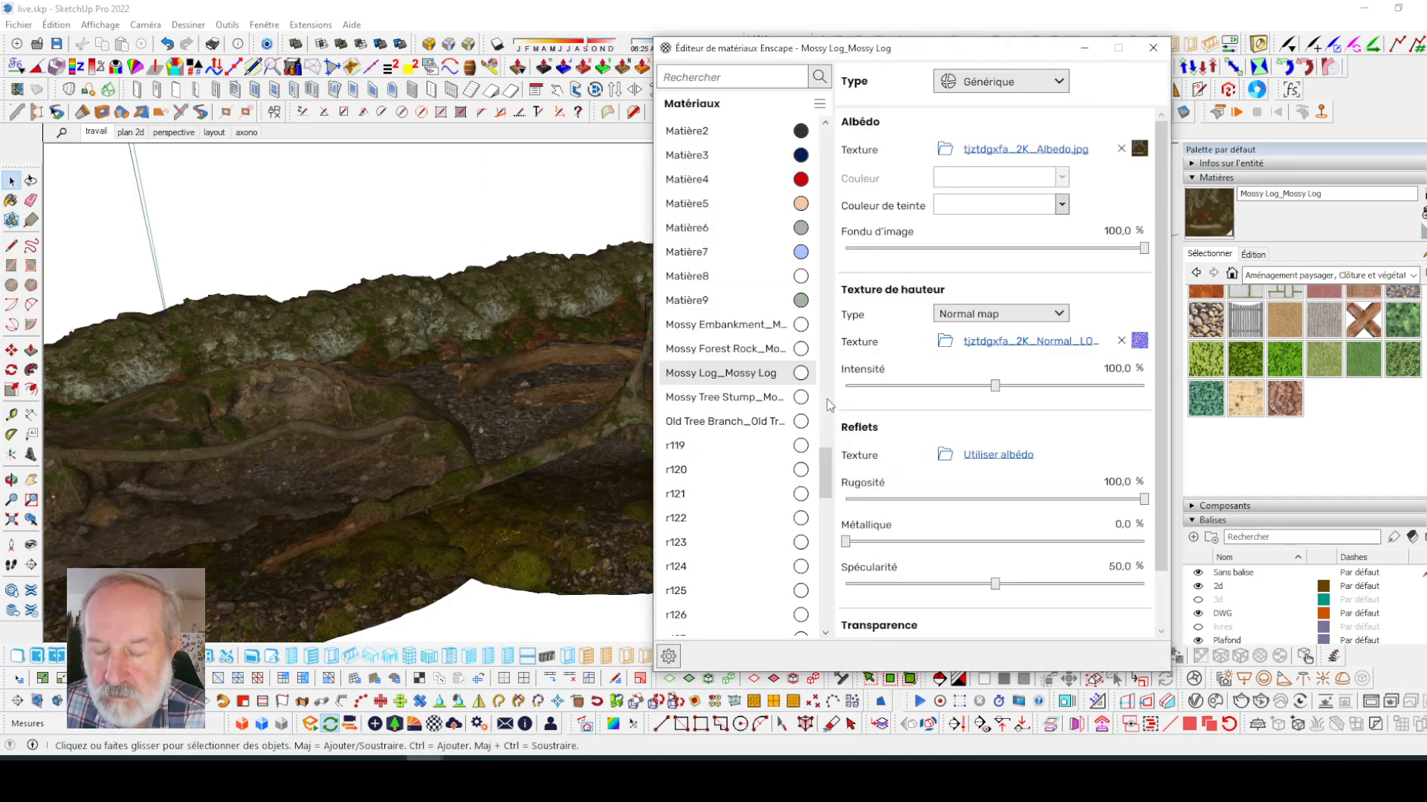
pyautogui.moveTo(1145, 502); pyautogui.dragTo(938, 495)
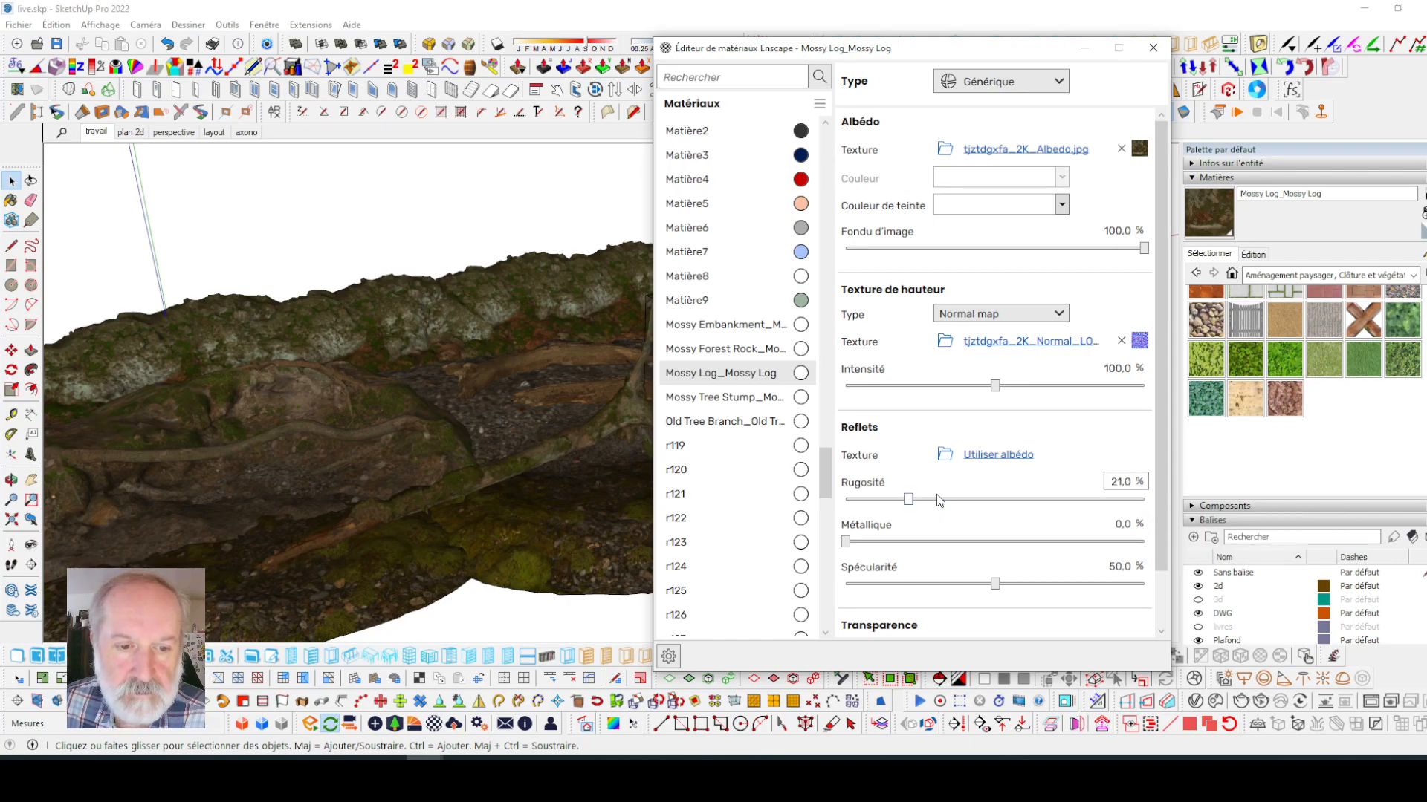
pyautogui.click(730, 396)
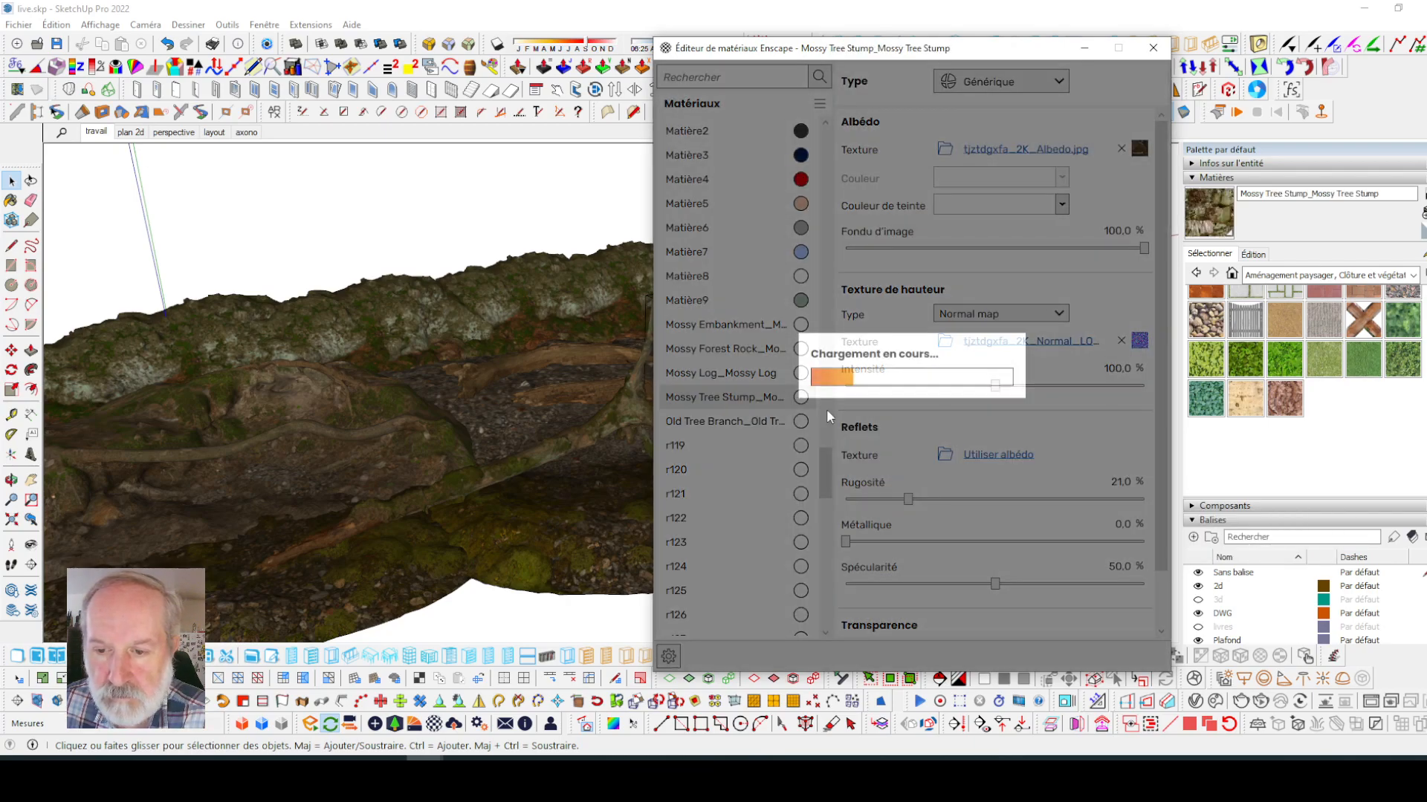
pyautogui.moveTo(1143, 500); pyautogui.dragTo(933, 516)
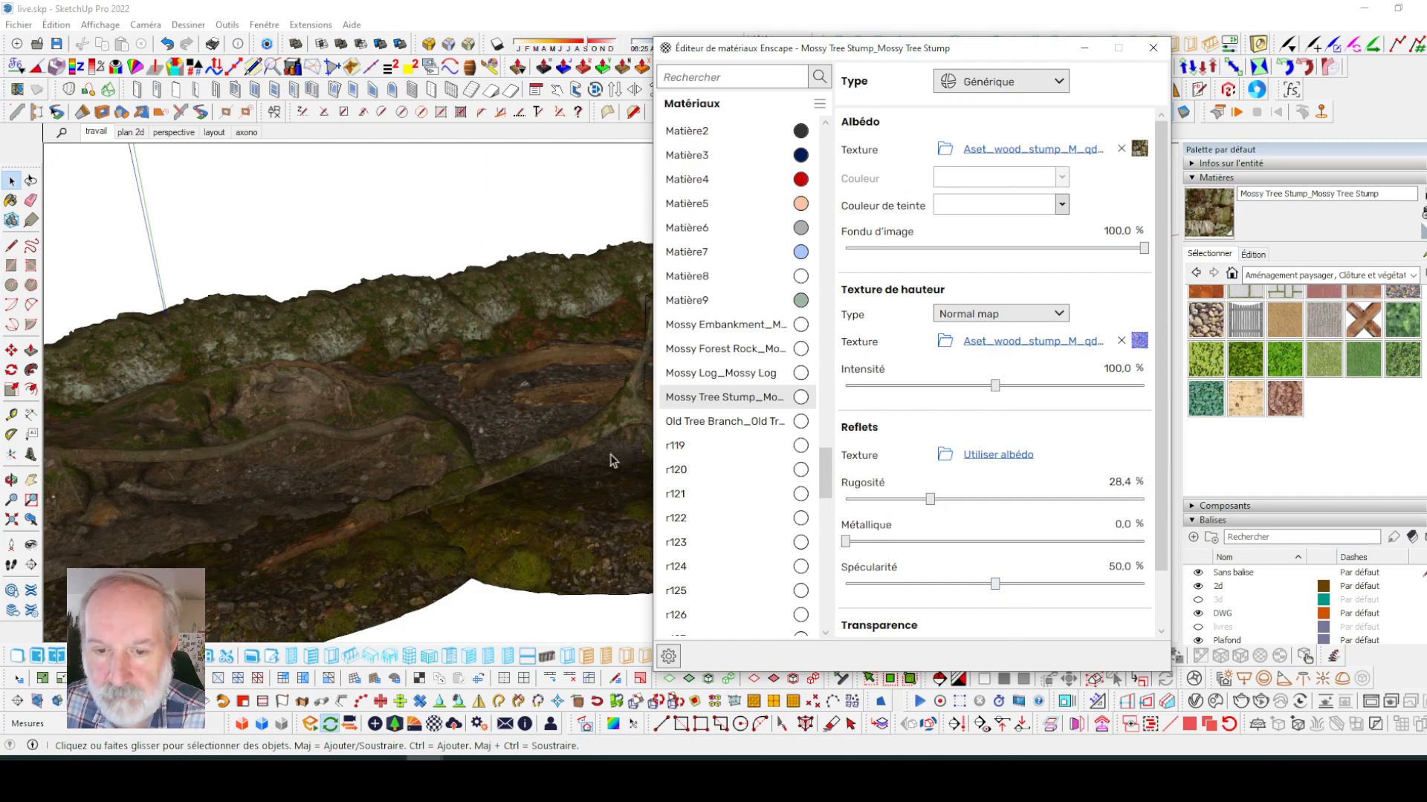
# - Lower the Old Tree Branch material's roughness to about 38.2%
pyautogui.click(720, 427)
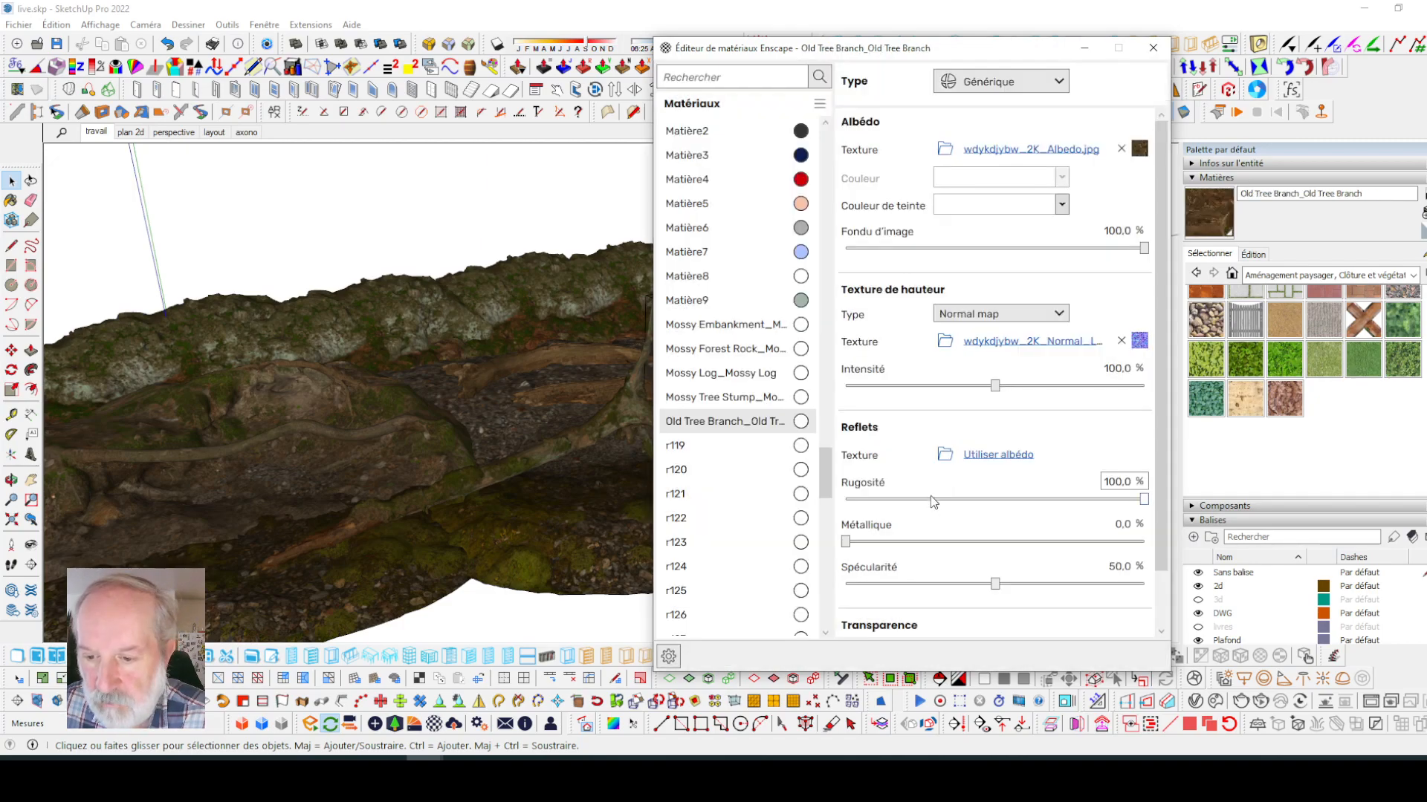
pyautogui.click(1144, 499)
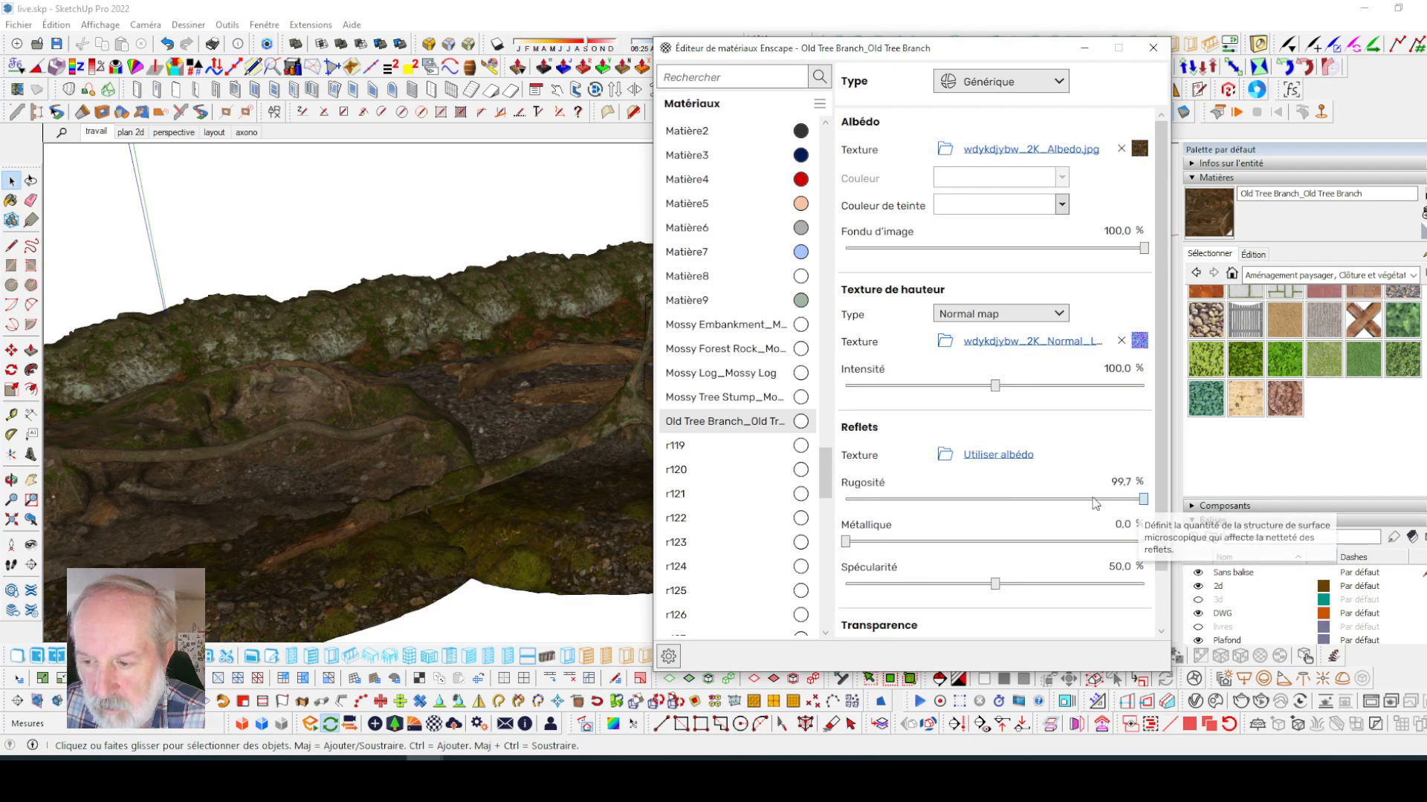
pyautogui.moveTo(972, 500); pyautogui.dragTo(963, 505)
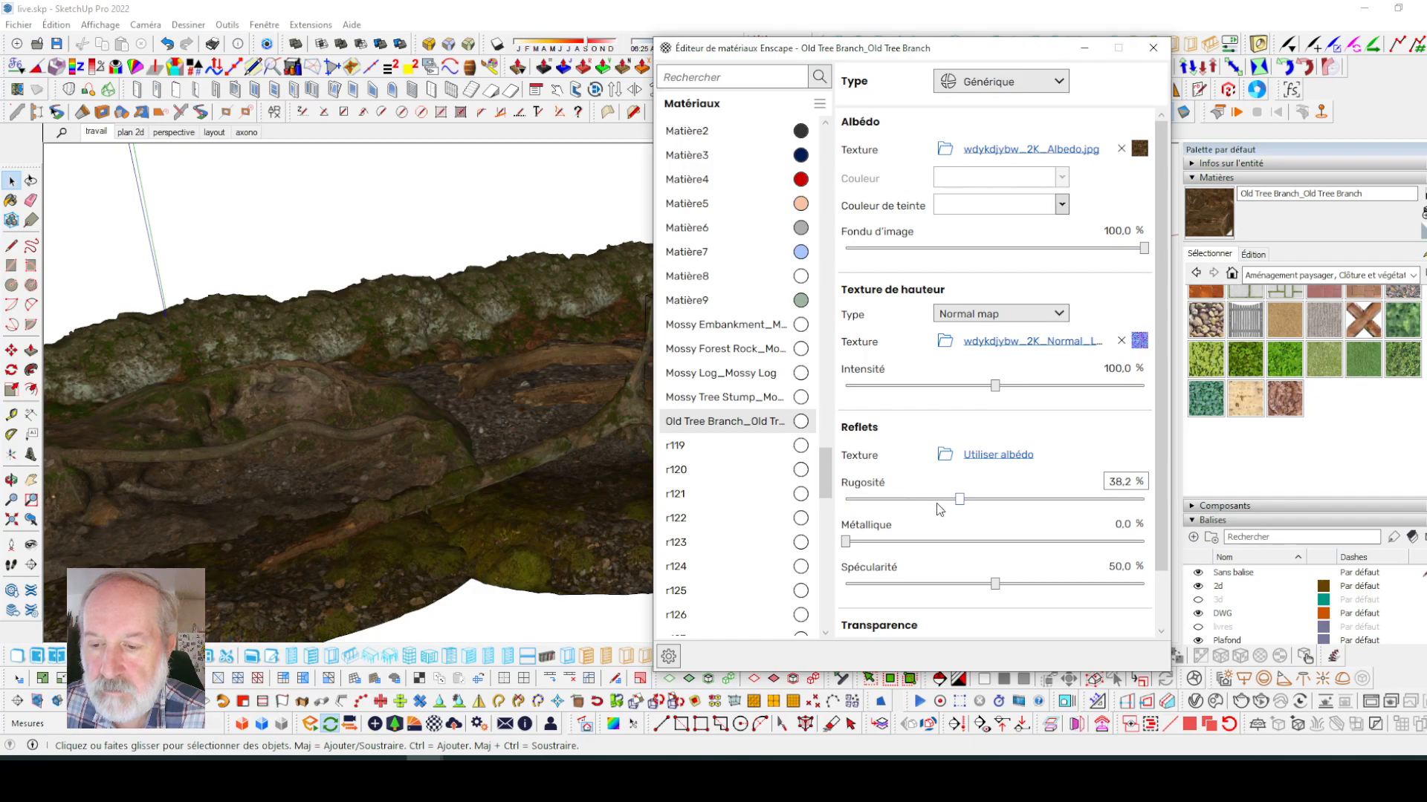
# - Lower the Old Tree Branch material's roughness to 36.2% and bring up the Enscape render for a close look at the mossy log
pyautogui.click(939, 501)
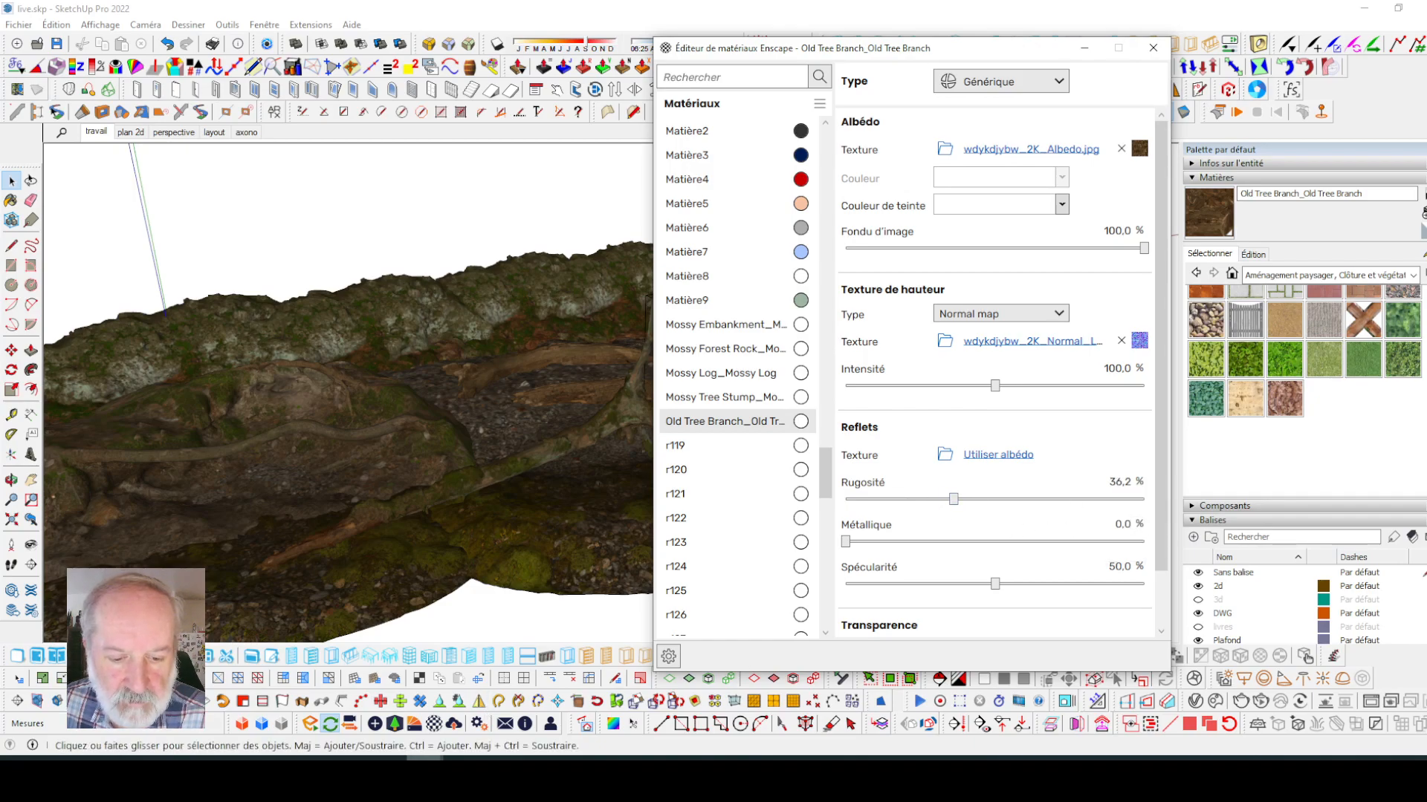
pyautogui.click(406, 715)
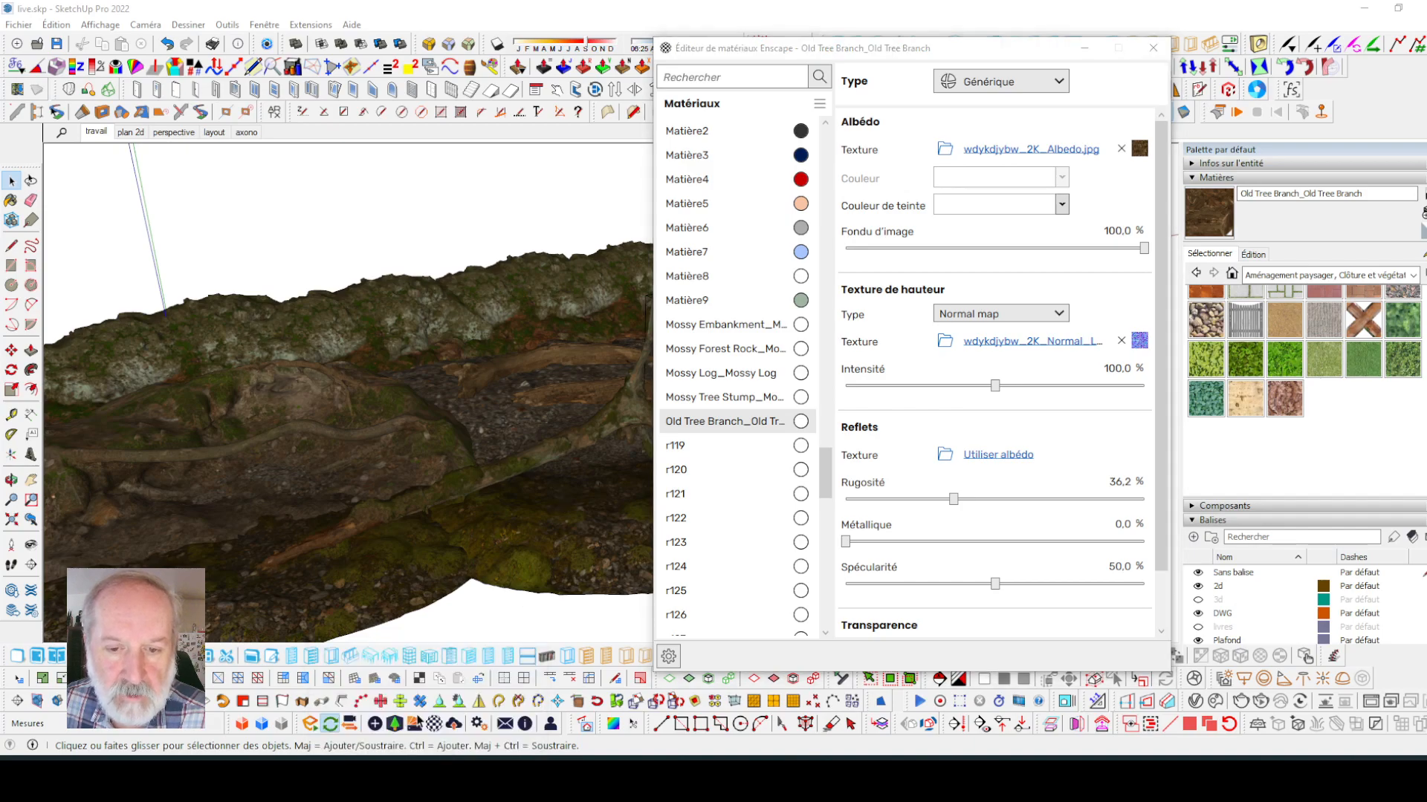
pyautogui.click(424, 775)
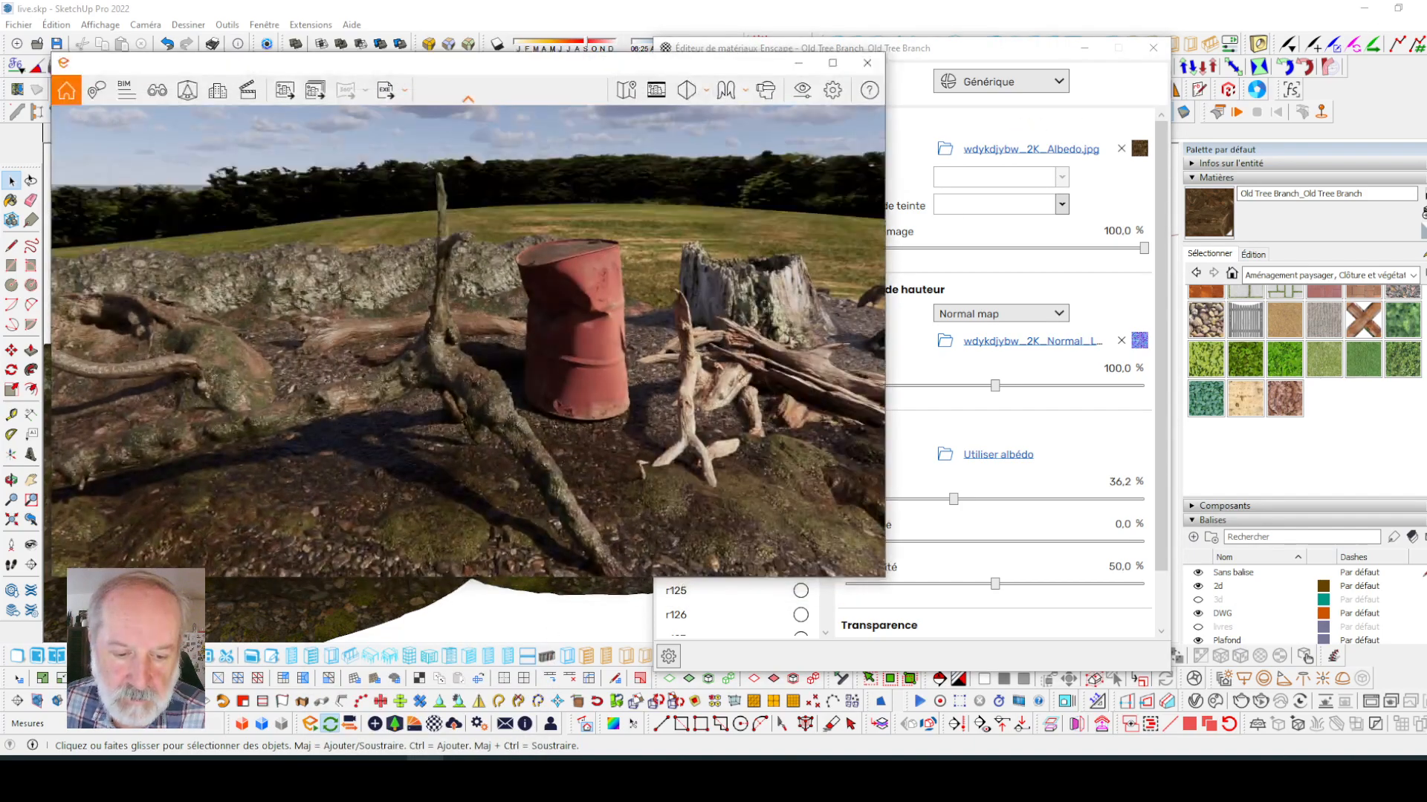
pyautogui.moveTo(649, 70); pyautogui.dragTo(723, 69)
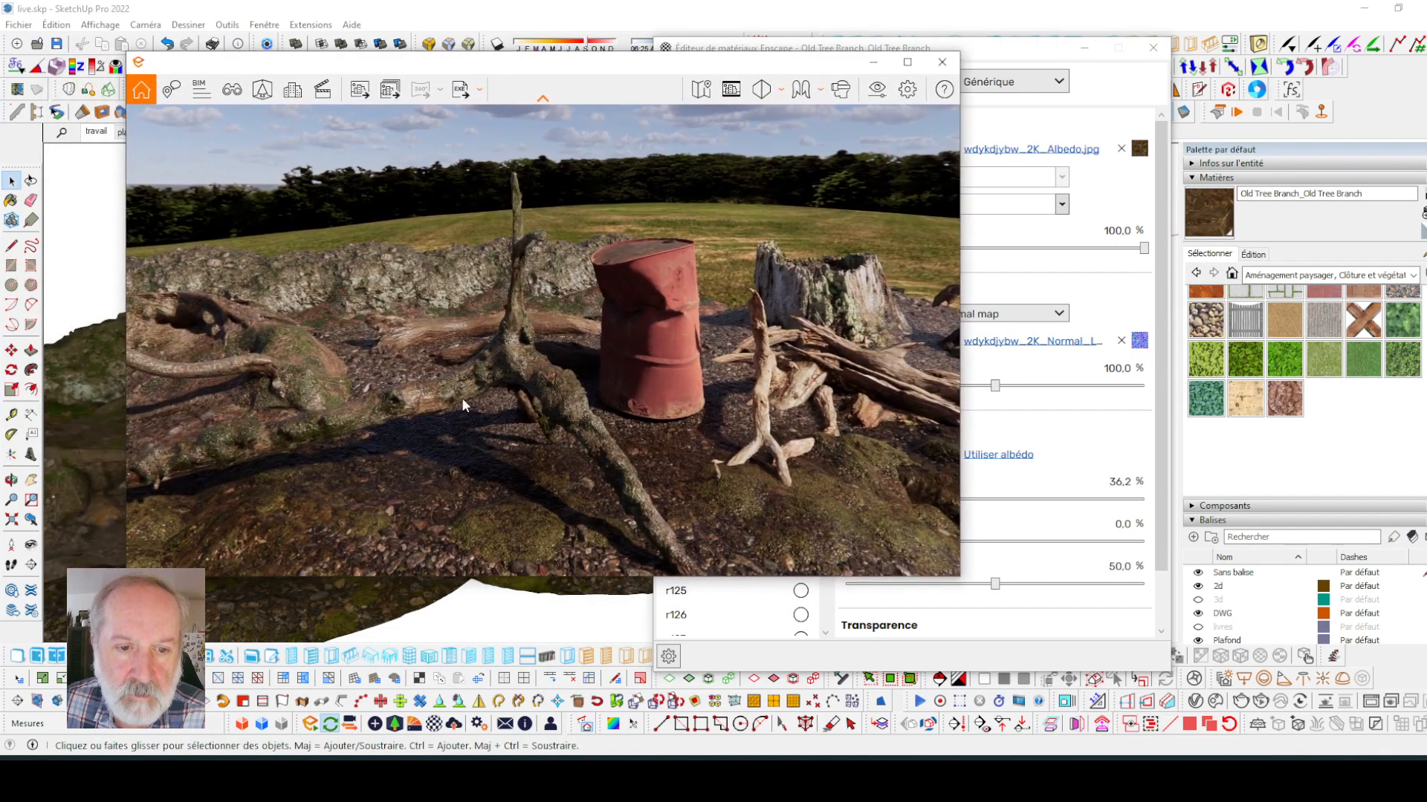
pyautogui.moveTo(626, 401); pyautogui.dragTo(498, 398)
pyautogui.moveTo(498, 398); pyautogui.dragTo(578, 367, button='middle')
pyautogui.scroll(2, 576, 358)
pyautogui.moveTo(574, 351); pyautogui.dragTo(661, 338)
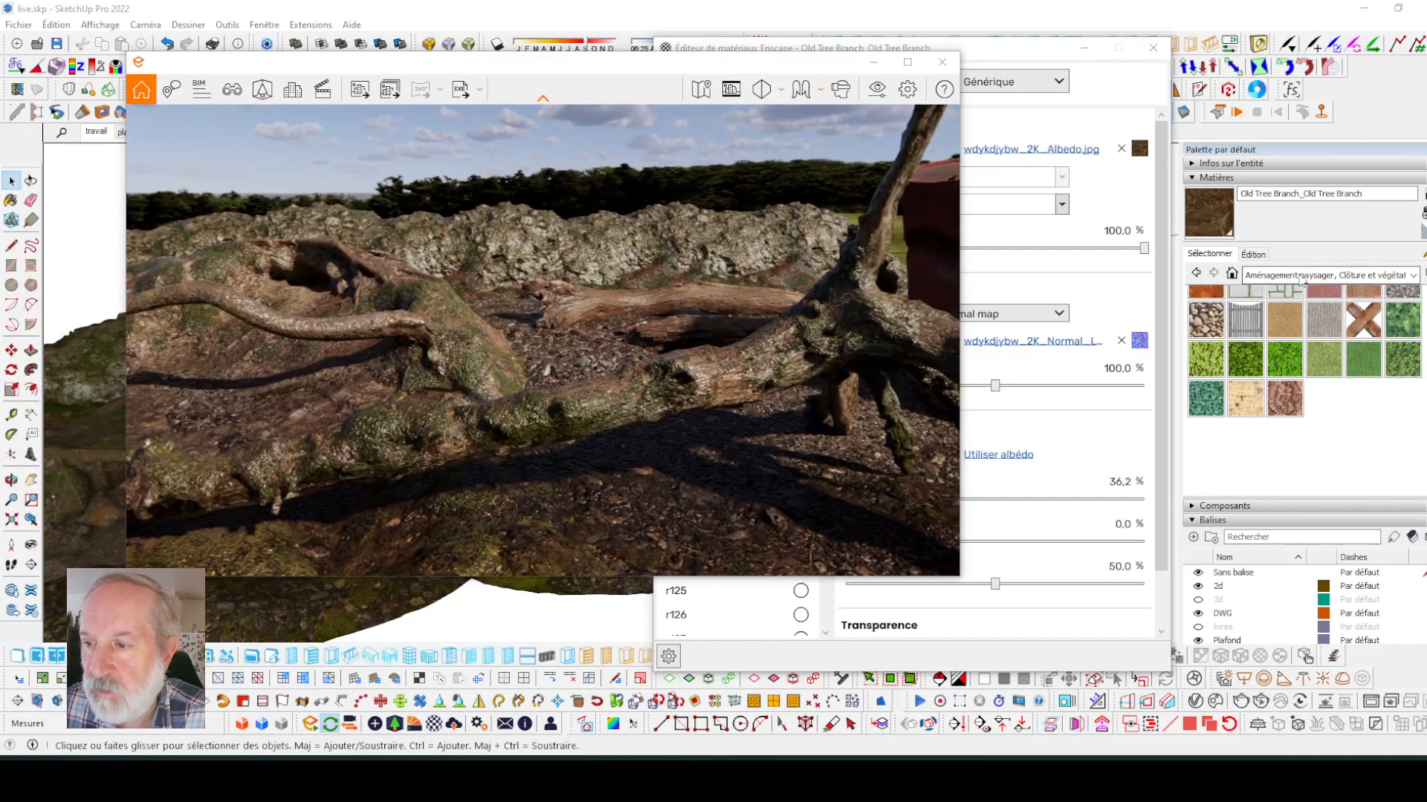
# - Raise the Old Tree Branch material's roughness to 72.2% and arrange the Enscape render and material editor side by side
pyautogui.moveTo(838, 65)
pyautogui.mouseDown()
pyautogui.moveTo(833, 330)
pyautogui.moveTo(808, 464)
pyautogui.moveTo(781, 472)
pyautogui.mouseUp()
pyautogui.moveTo(953, 498); pyautogui.dragTo(998, 496)
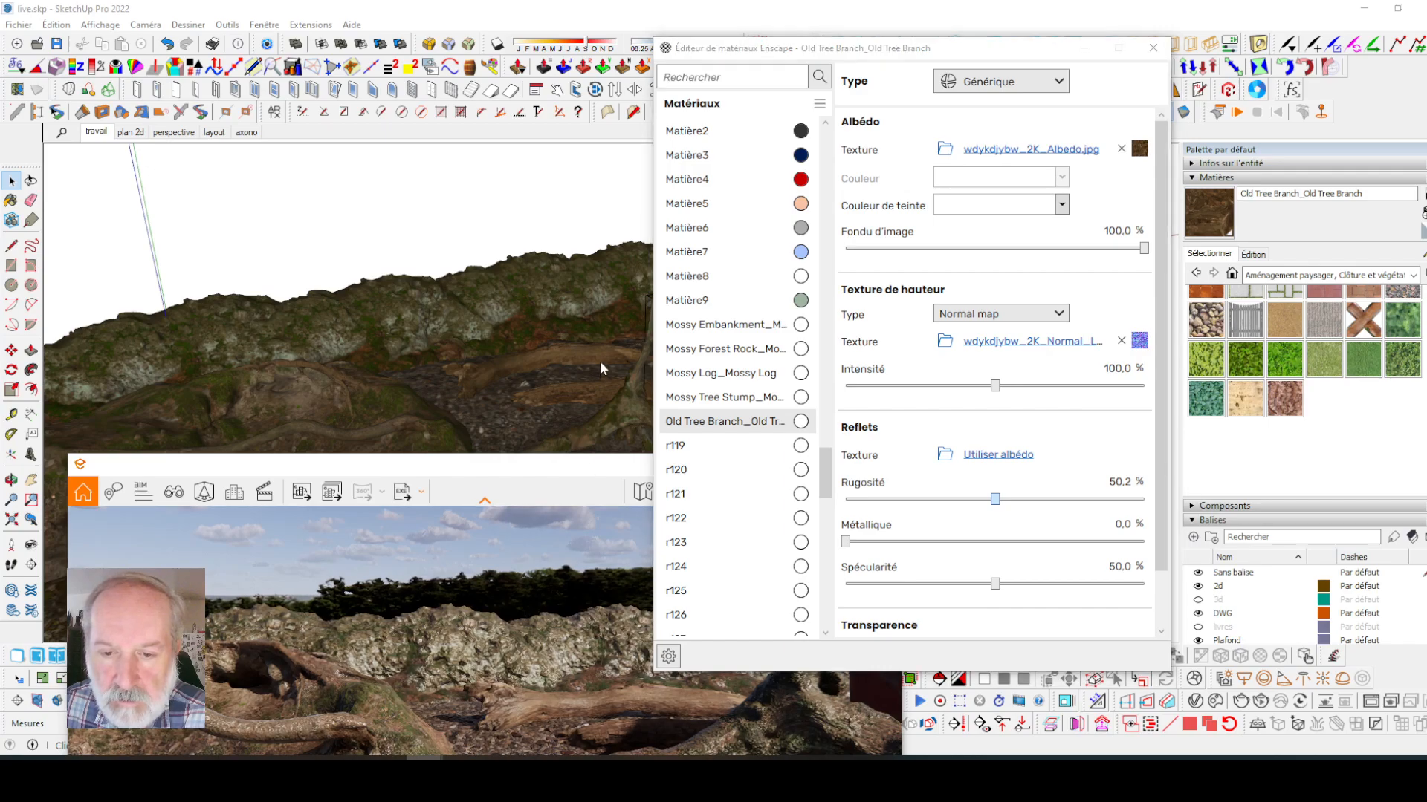
pyautogui.click(573, 471)
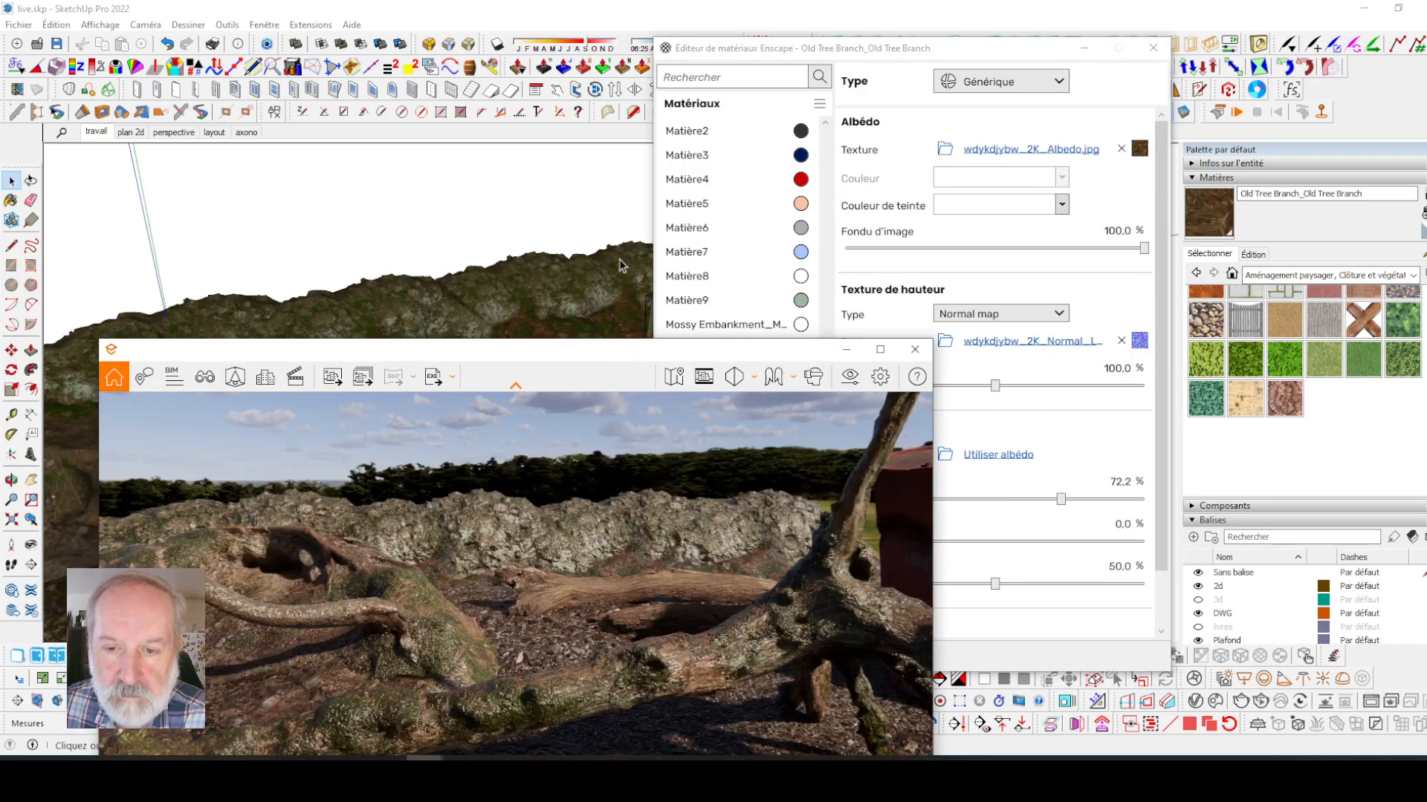
pyautogui.moveTo(667, 351); pyautogui.dragTo(643, 100)
pyautogui.moveTo(996, 49); pyautogui.dragTo(1279, 43)
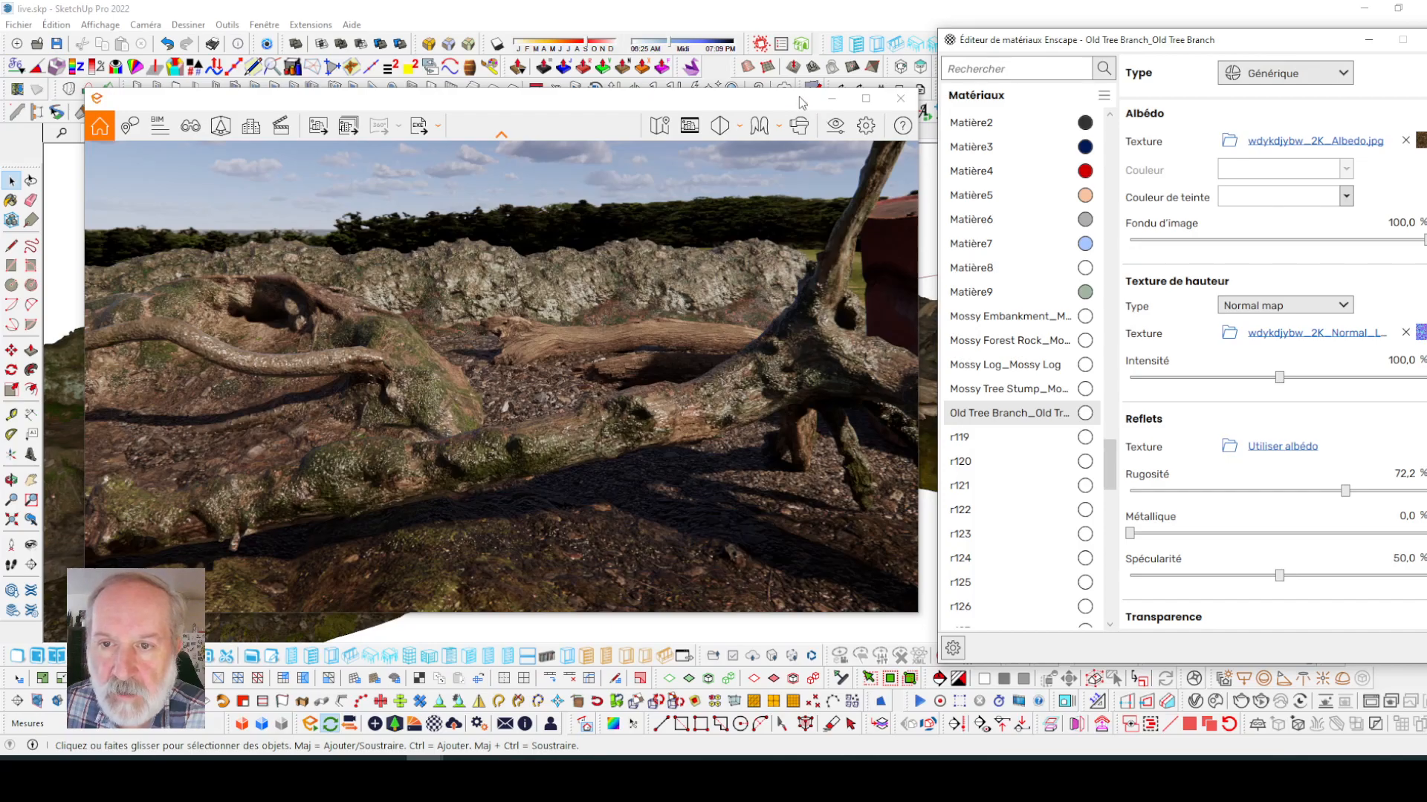
pyautogui.moveTo(801, 102); pyautogui.dragTo(777, 89)
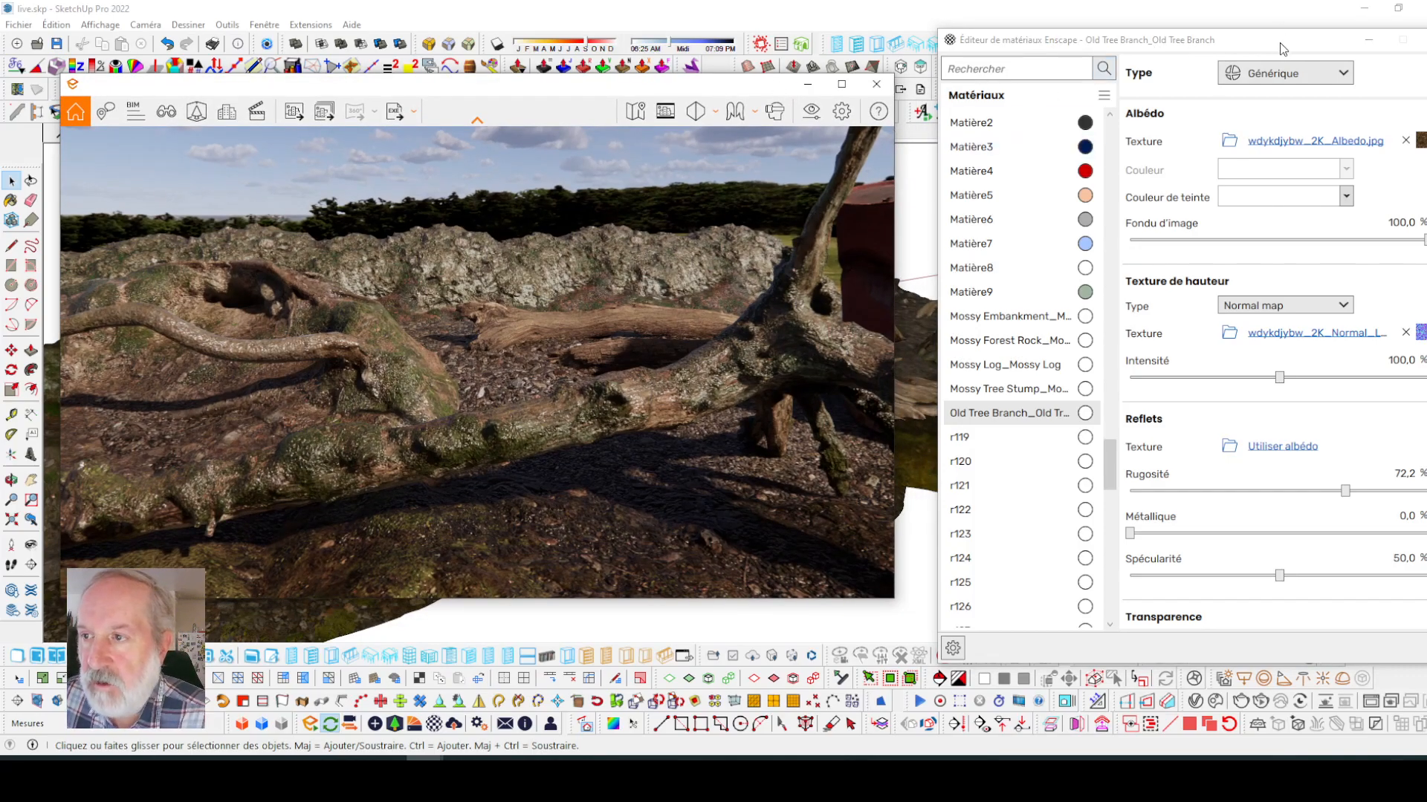
pyautogui.moveTo(1278, 42); pyautogui.dragTo(1252, 41)
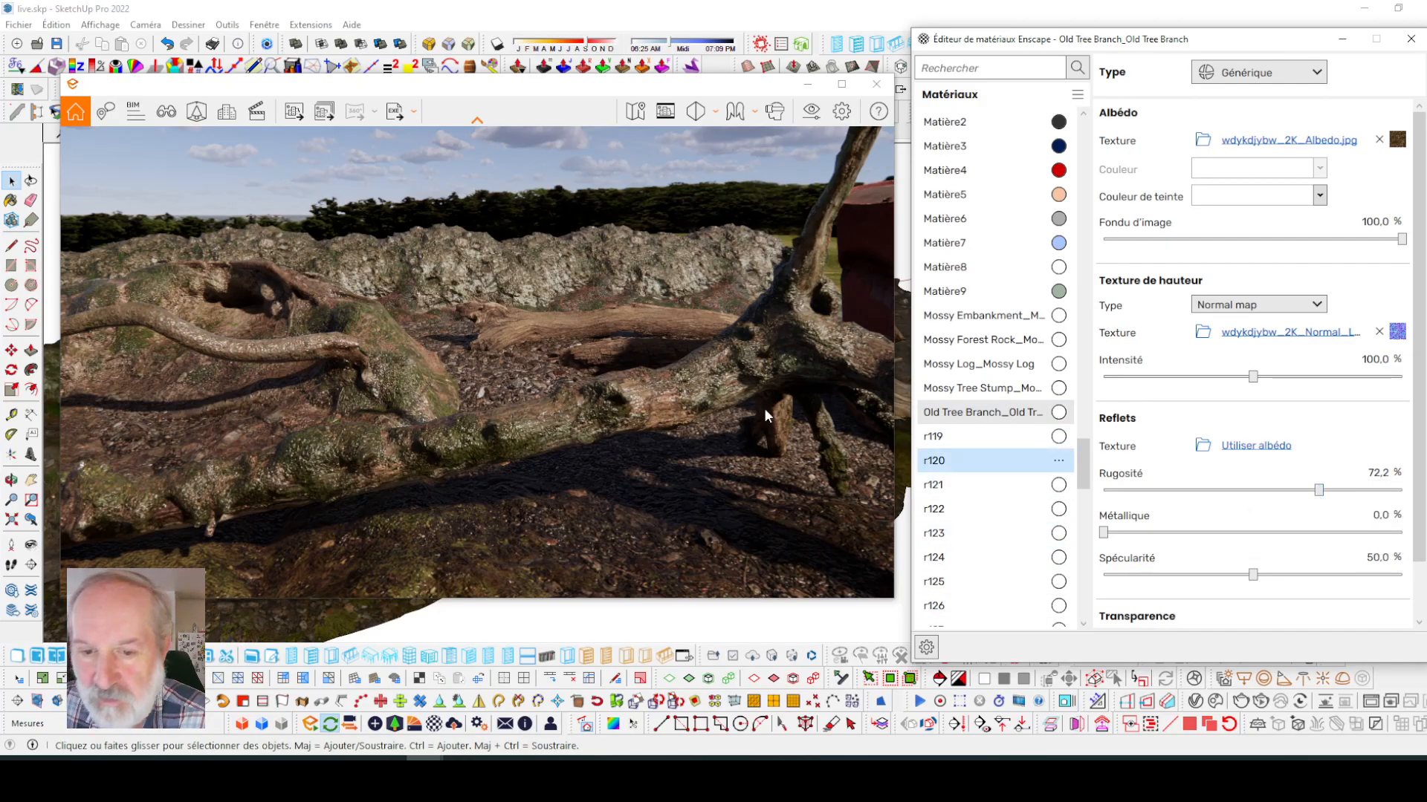
# - Set the Mossy Tree Stump material's roughness to 100%
pyautogui.click(992, 388)
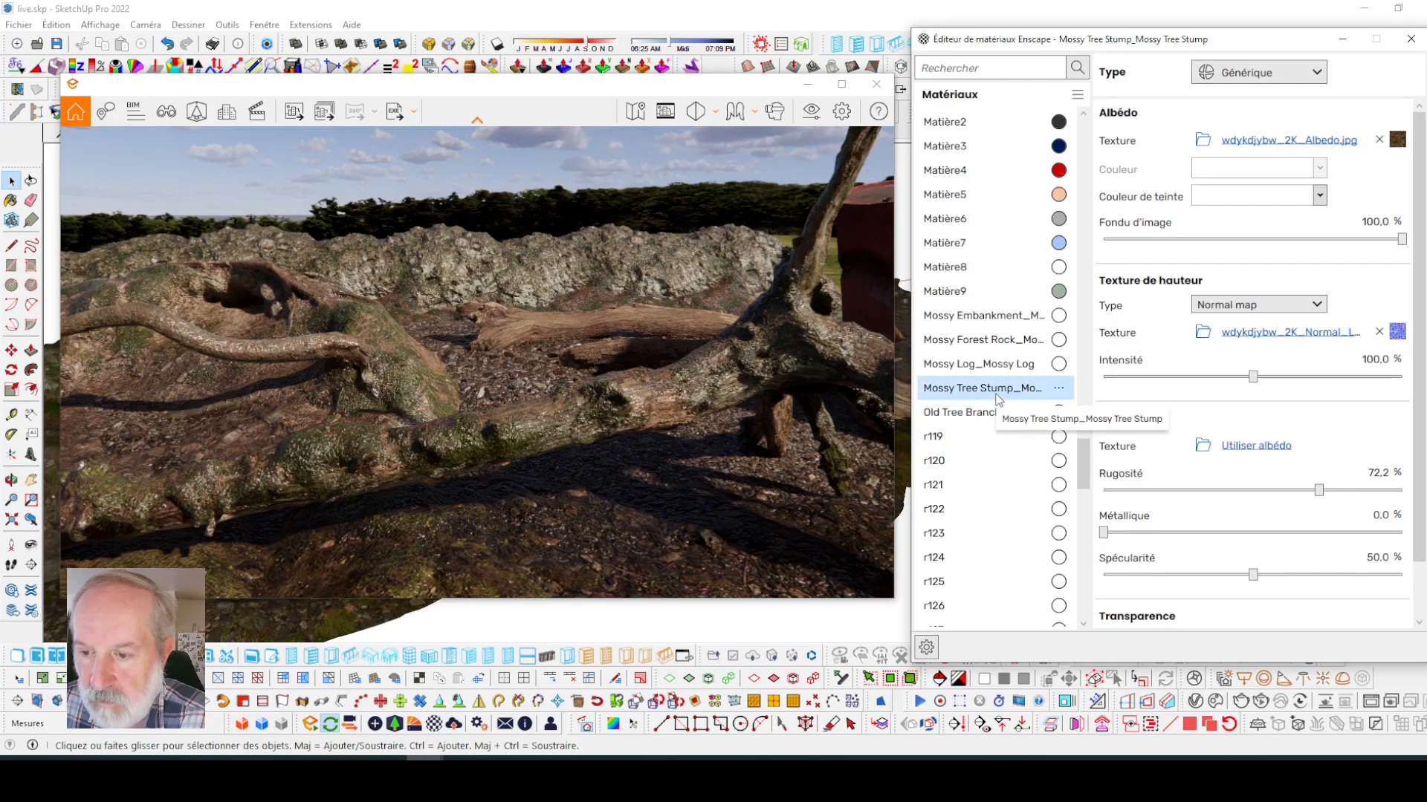
pyautogui.click(1240, 490)
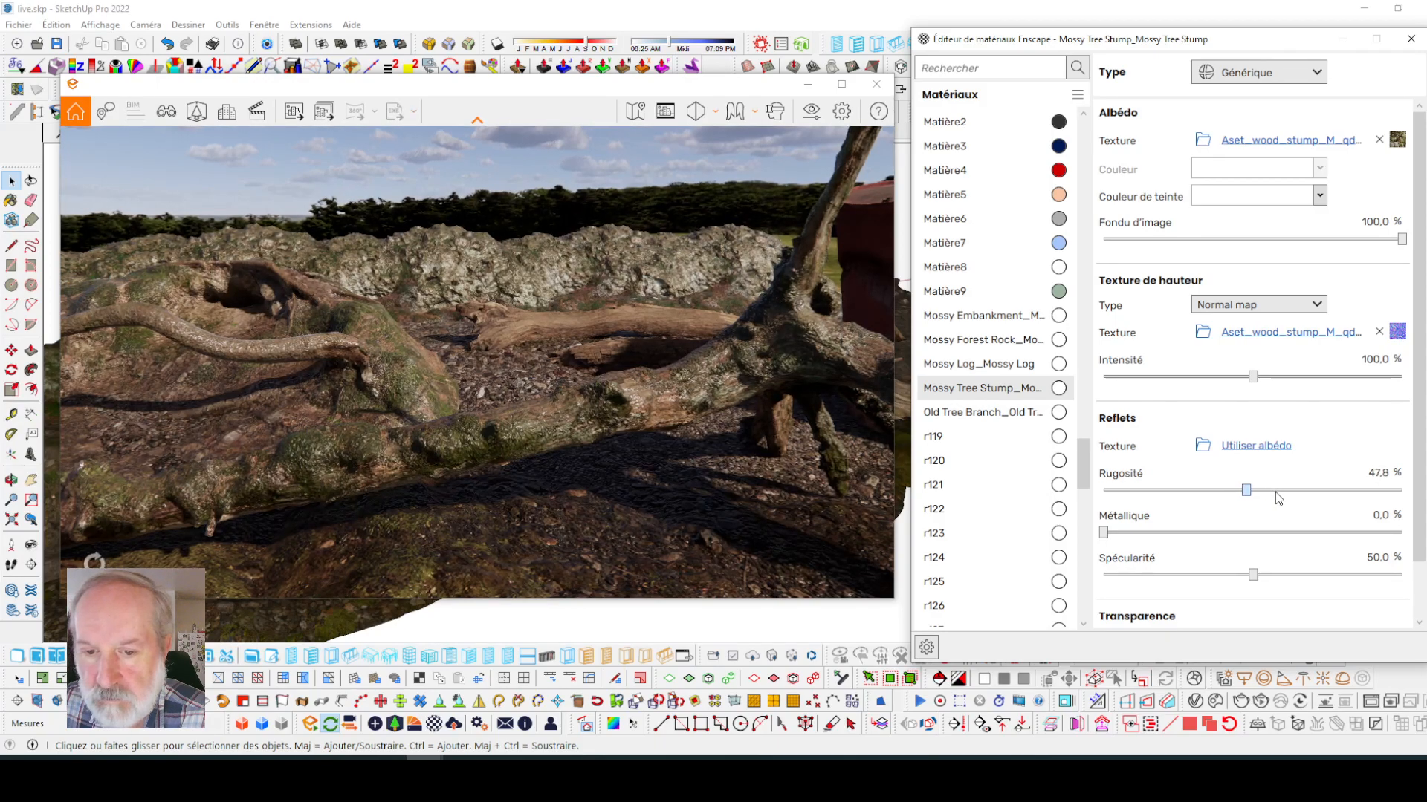
pyautogui.click(1300, 499)
pyautogui.click(1302, 499)
pyautogui.click(1315, 499)
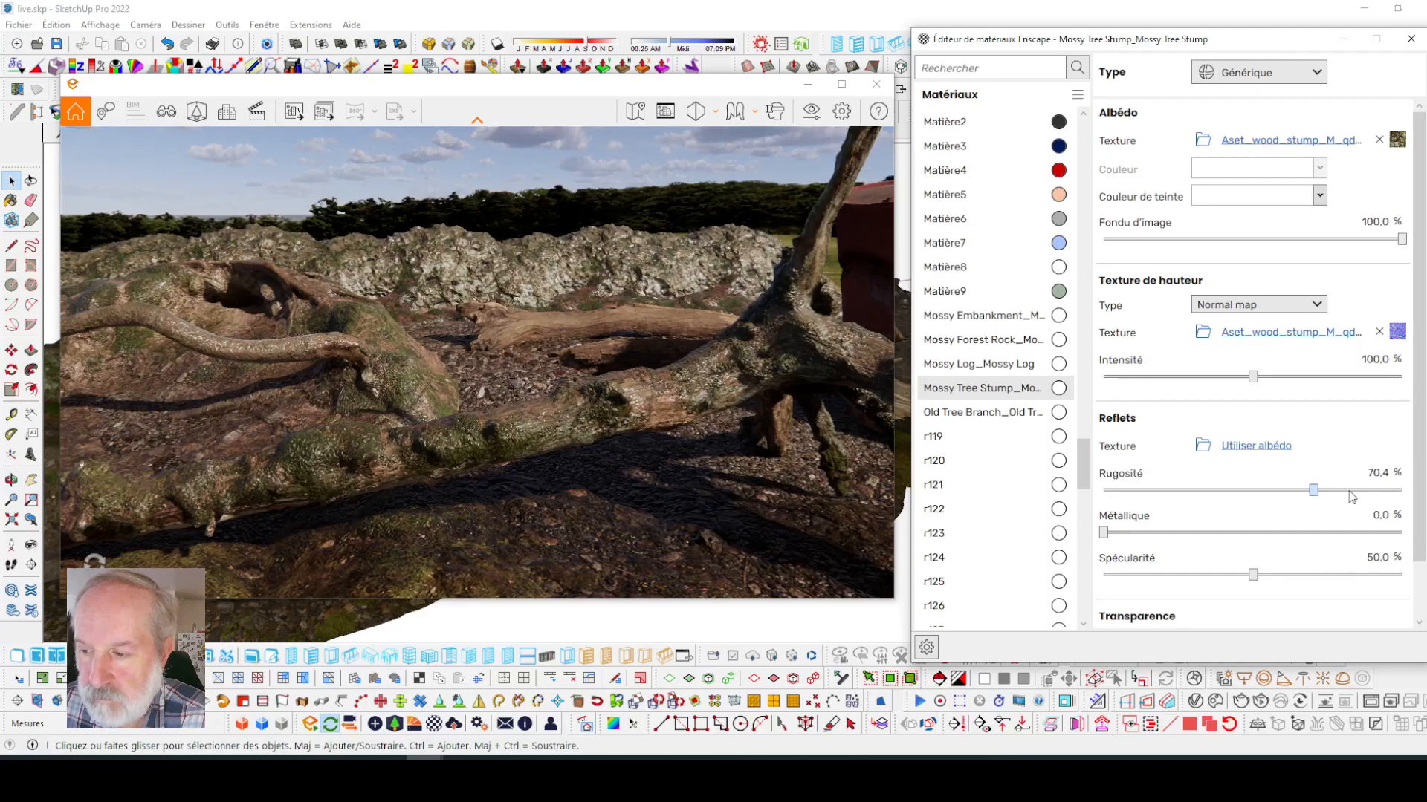
pyautogui.click(1352, 496)
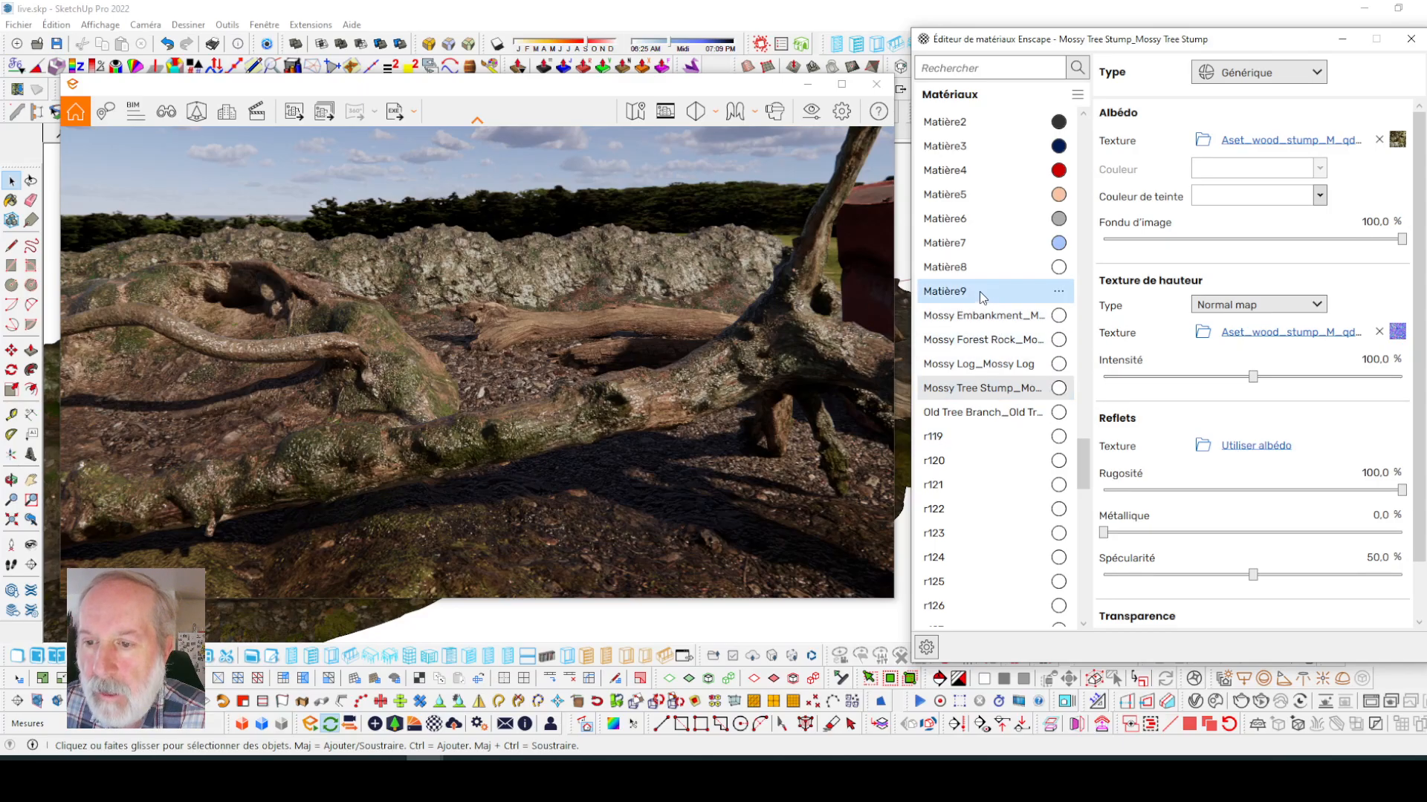
# - Raise the Mossy Embankment material's roughness to 63.0%
pyautogui.click(995, 318)
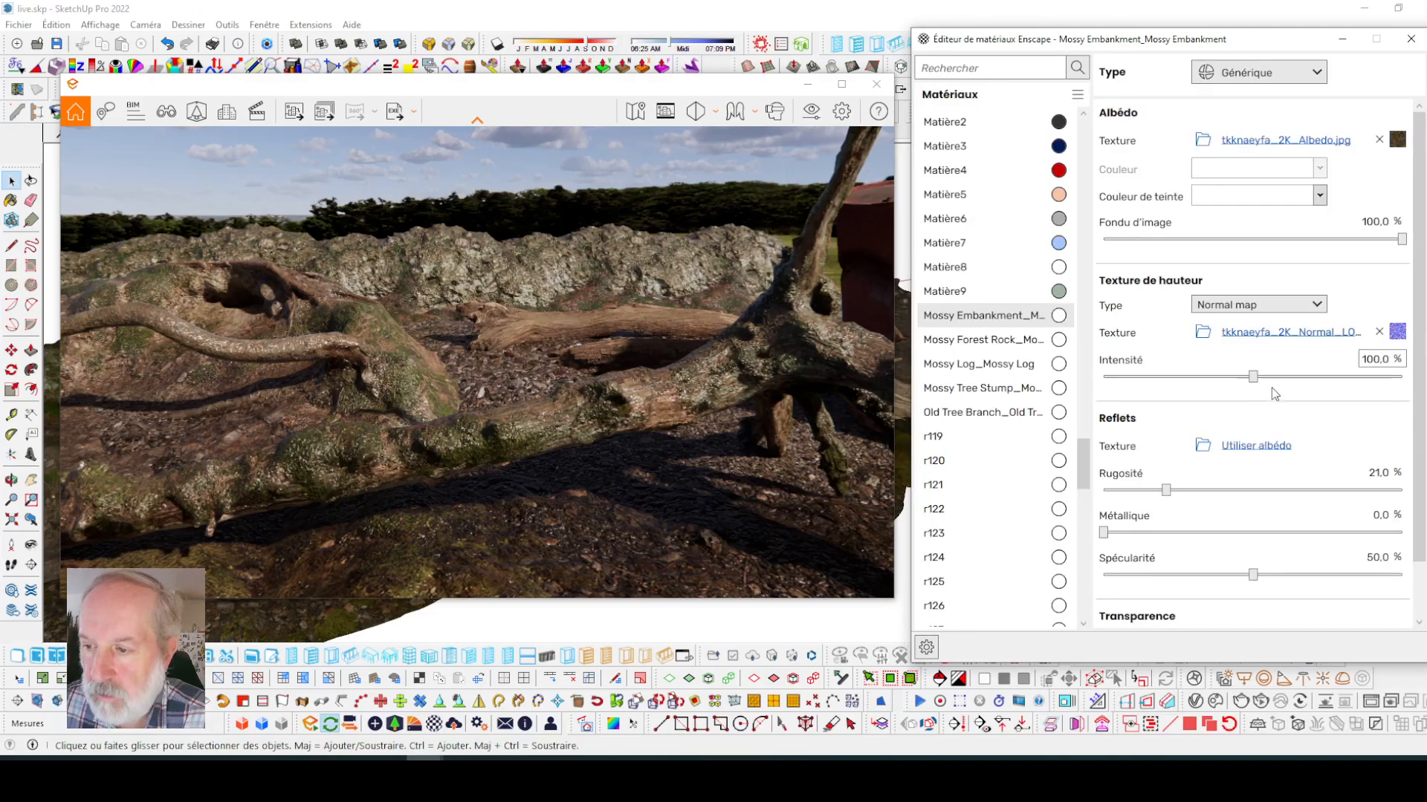
pyautogui.click(1166, 491)
pyautogui.click(1224, 491)
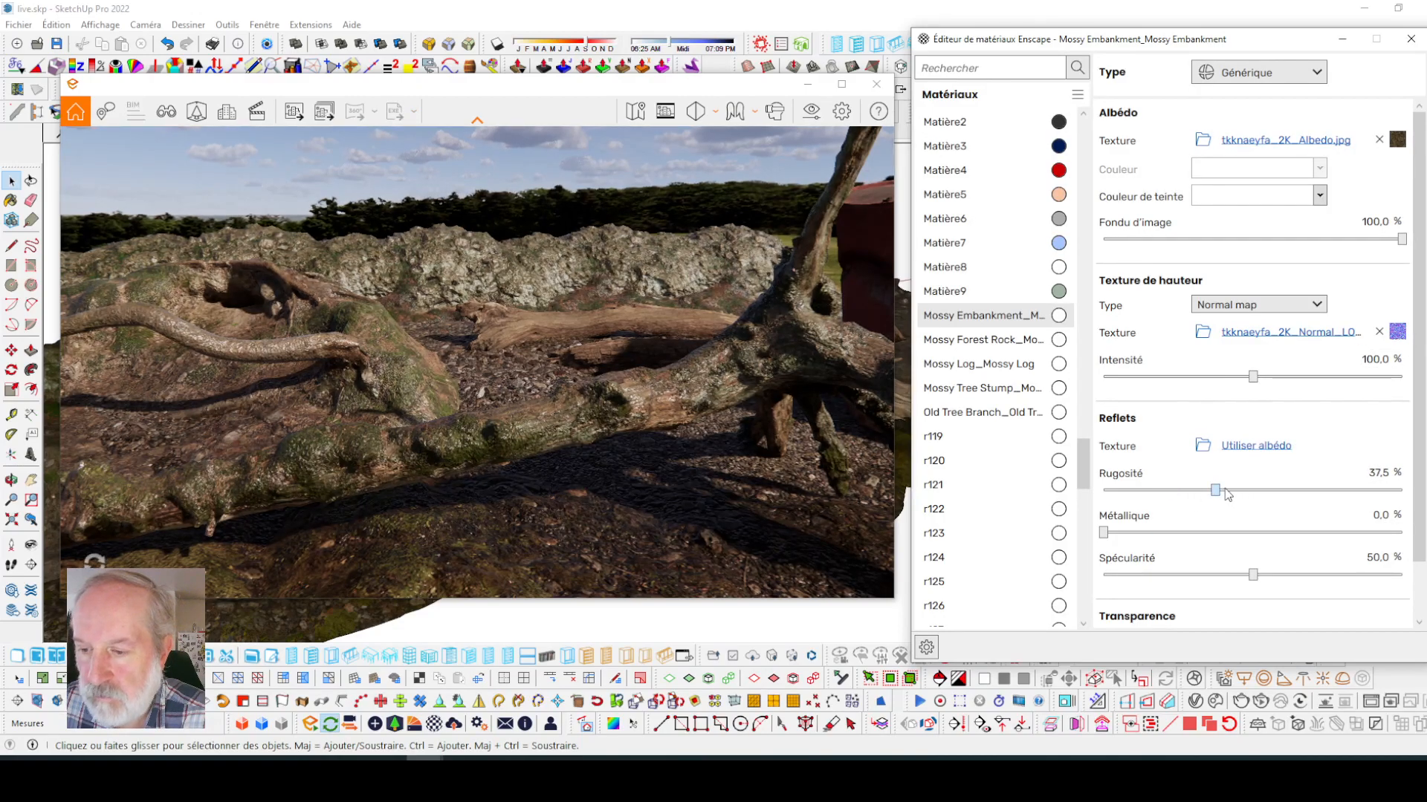
pyautogui.click(1292, 491)
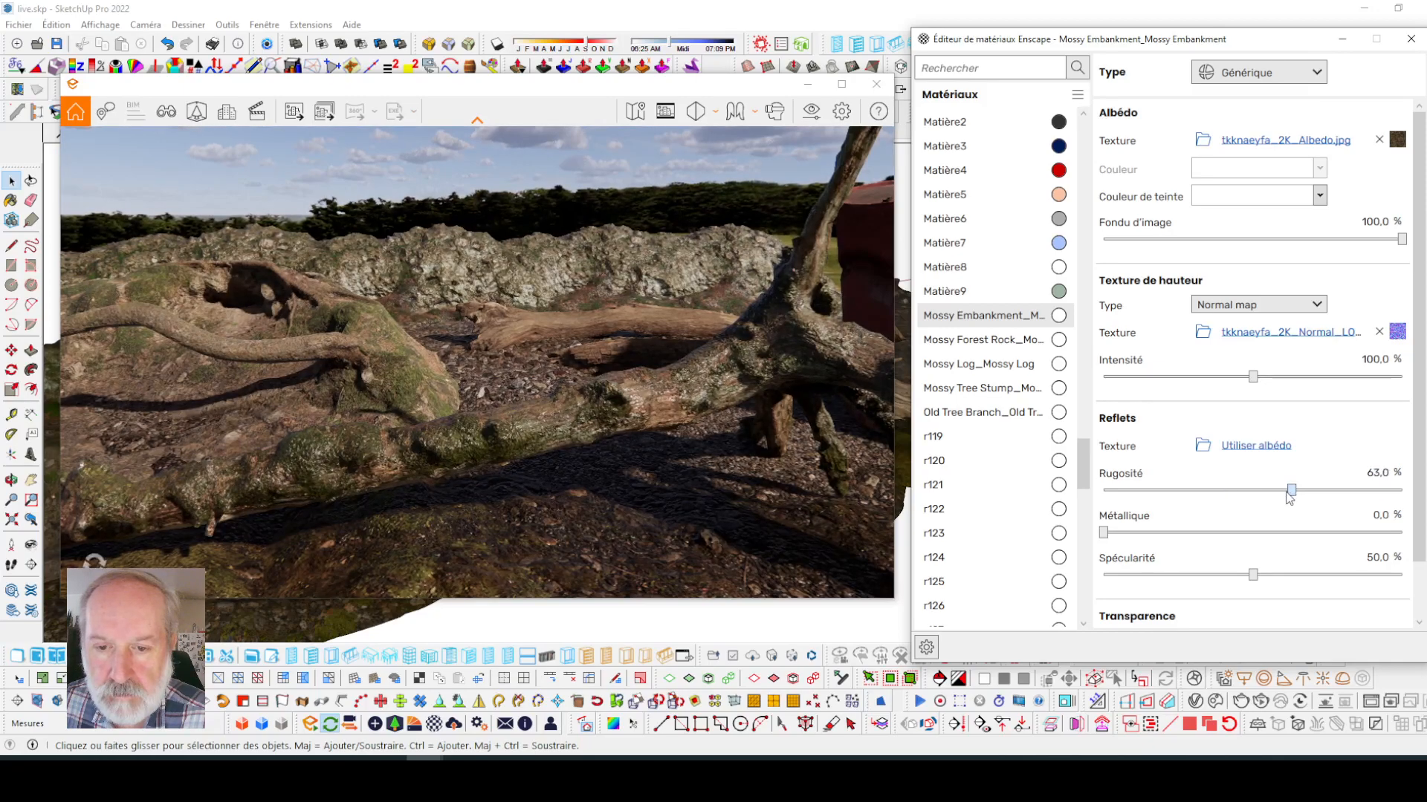
# - Uncover the SketchUp model, enter the group of the forked fallen branch and sample its material into the material editor
pyautogui.moveTo(1230, 46)
pyautogui.mouseDown()
pyautogui.moveTo(1214, 89)
pyautogui.moveTo(827, 131)
pyautogui.moveTo(622, 102)
pyautogui.mouseUp()
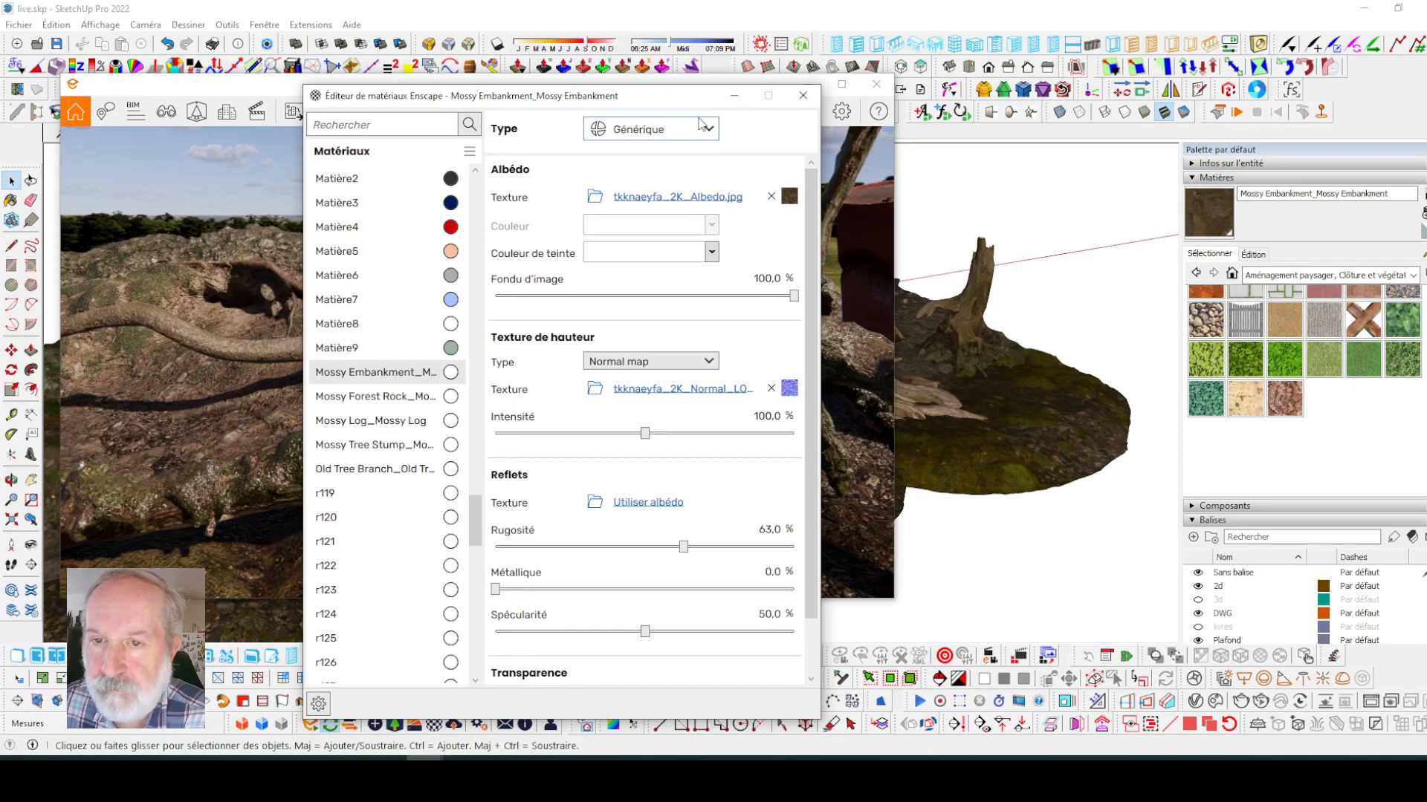
pyautogui.click(1038, 213)
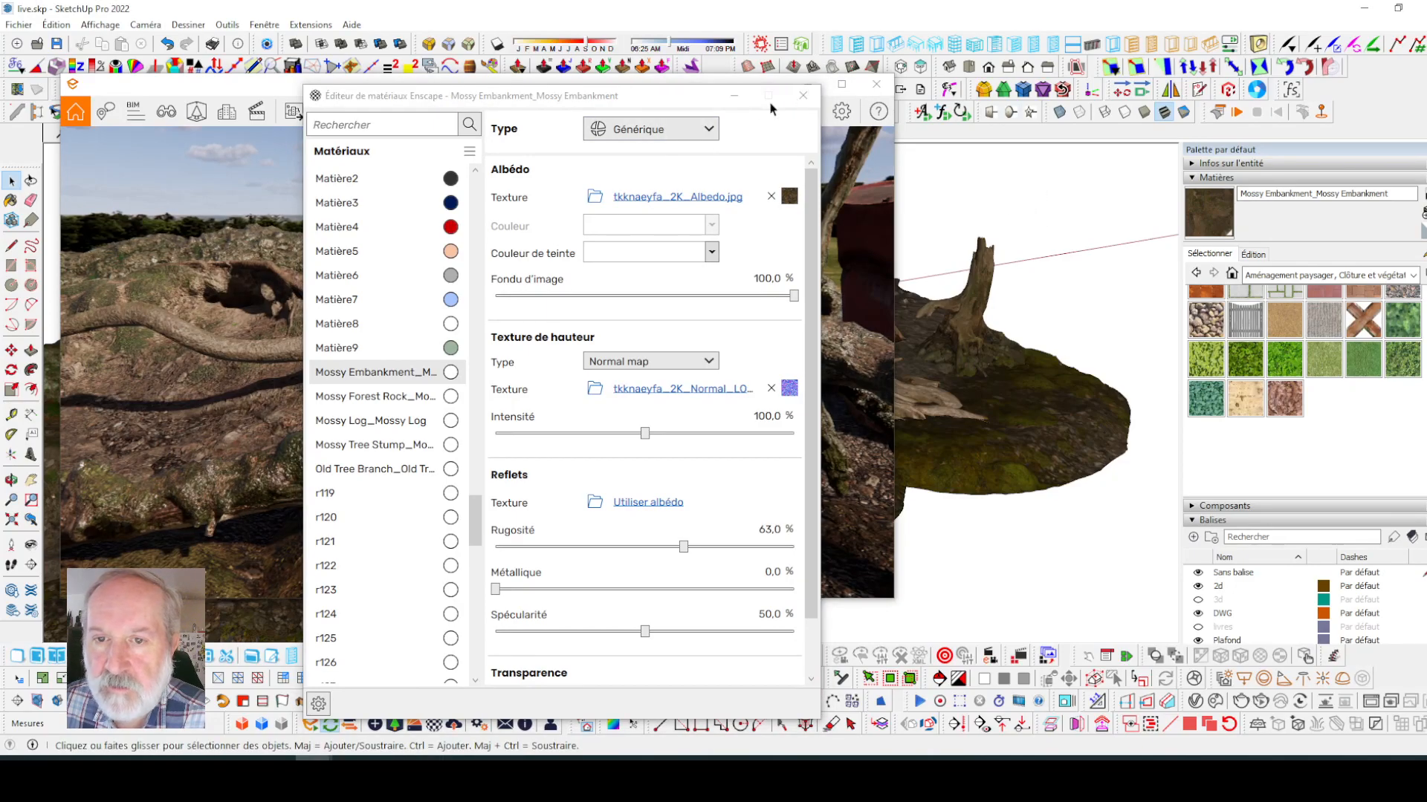
pyautogui.moveTo(696, 99); pyautogui.dragTo(452, 273)
pyautogui.moveTo(744, 84); pyautogui.dragTo(364, 180)
pyautogui.click(965, 195)
pyautogui.scroll(-3, 965, 248)
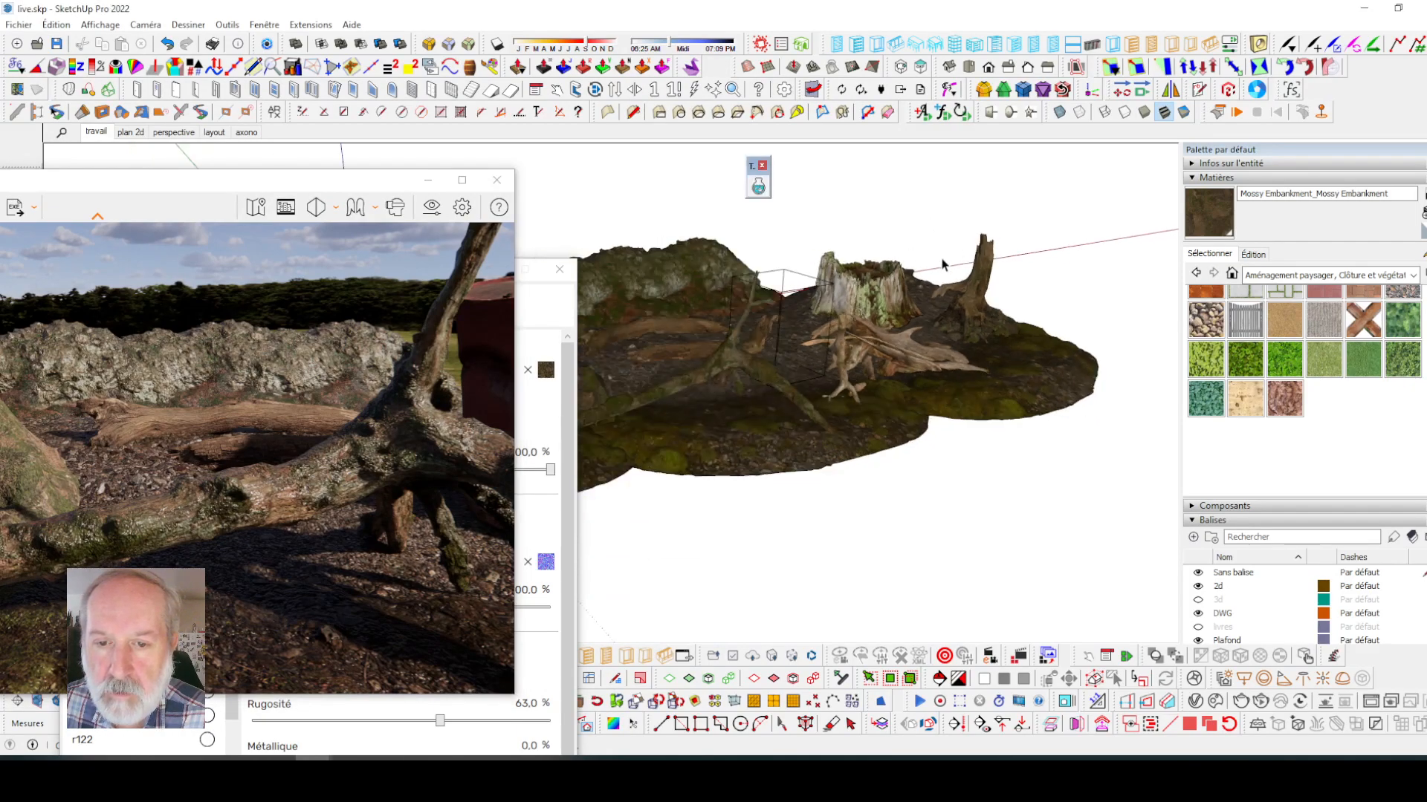
pyautogui.scroll(3, 656, 391)
pyautogui.scroll(2, 689, 375)
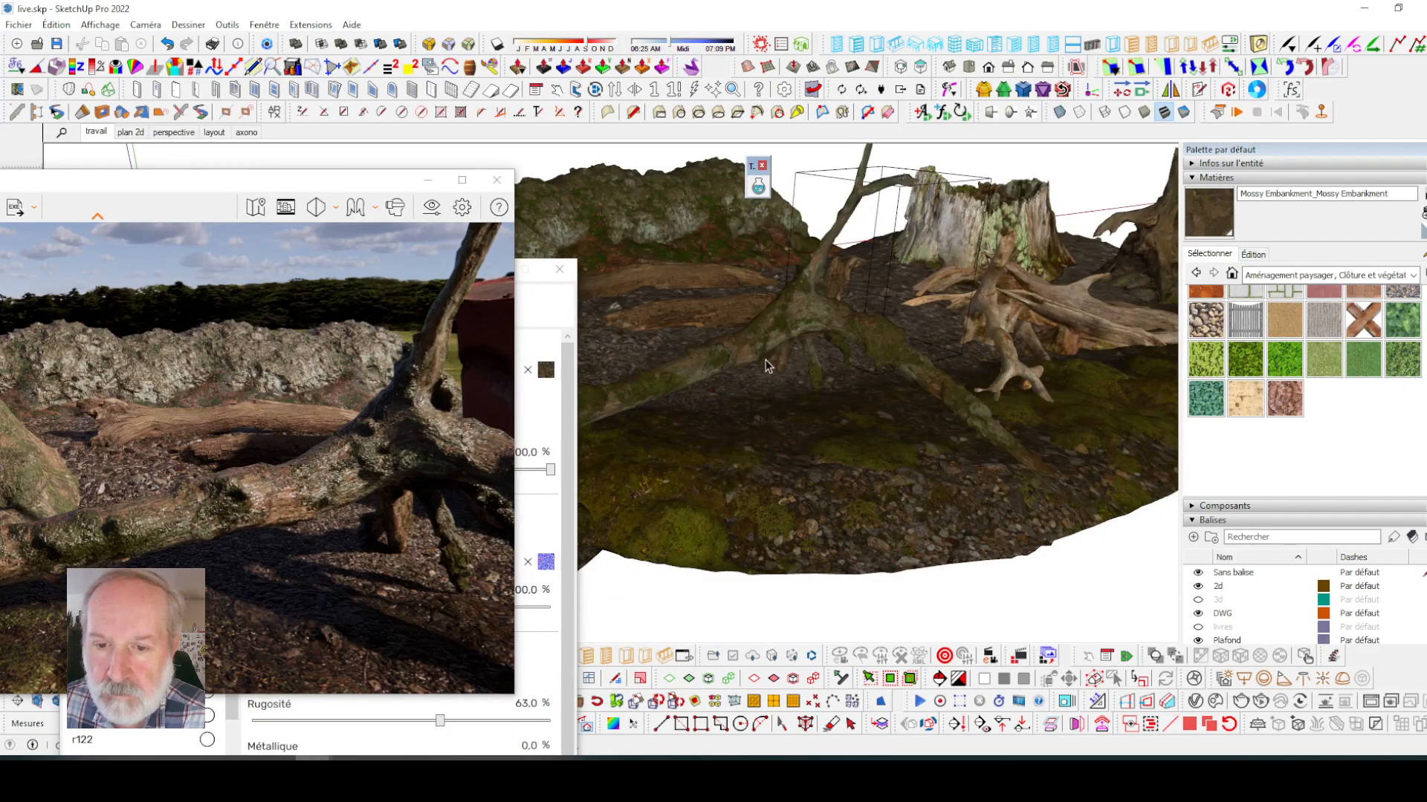
pyautogui.doubleClick(724, 361)
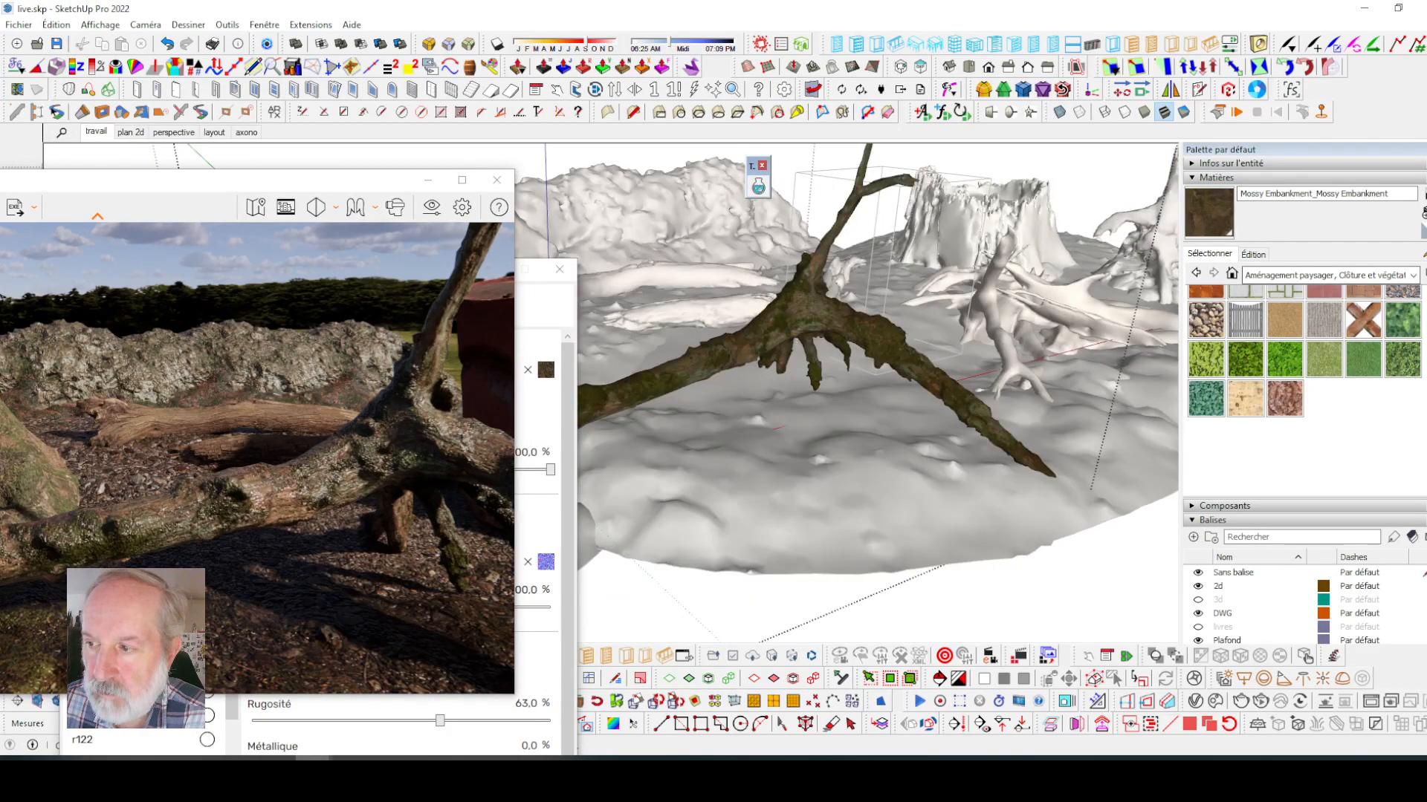
pyautogui.keyDown('alt'); pyautogui.click(718, 351); pyautogui.keyUp('alt')
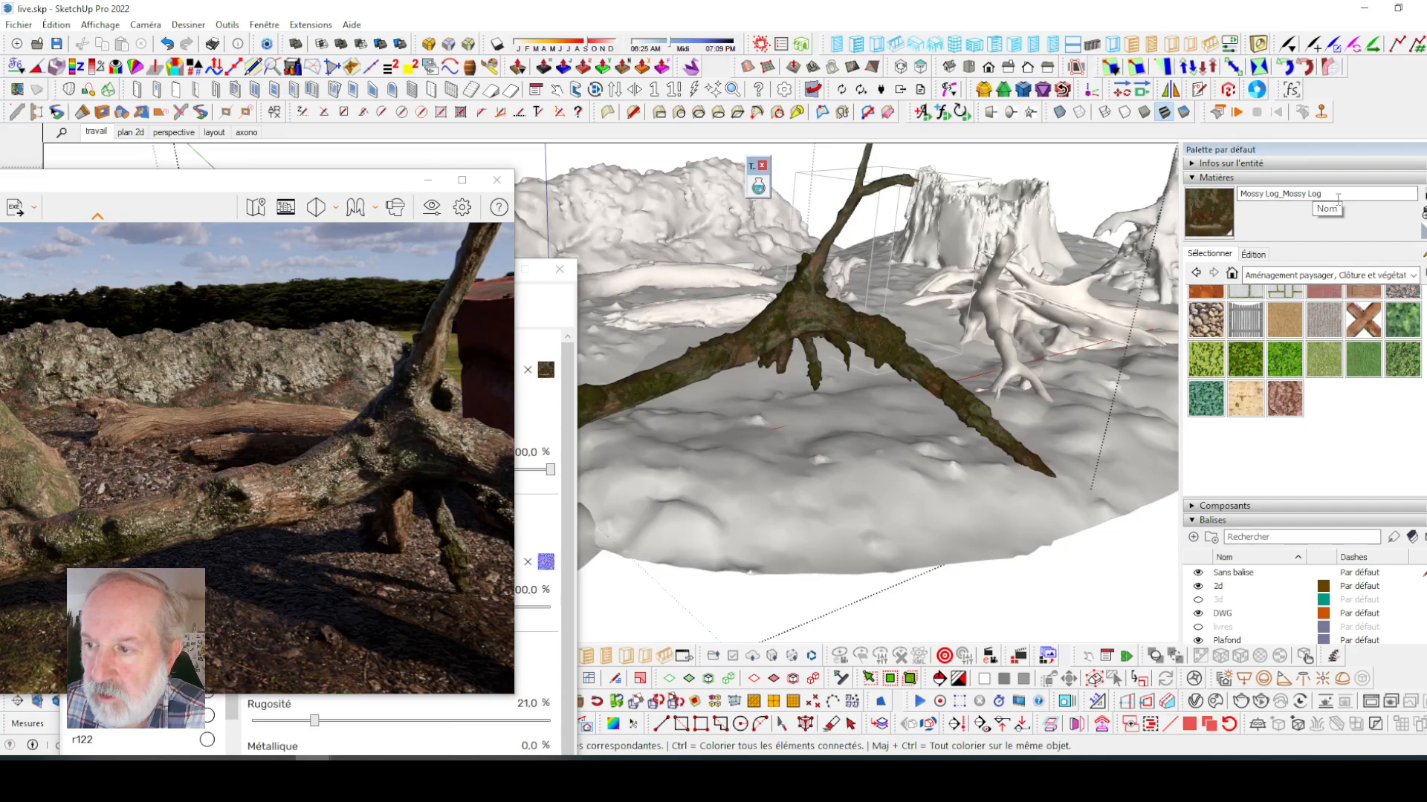
# - Place the material editor beside the Enscape render and set the Mossy Log material's roughness to 57.3%
pyautogui.moveTo(384, 181); pyautogui.dragTo(1102, 67)
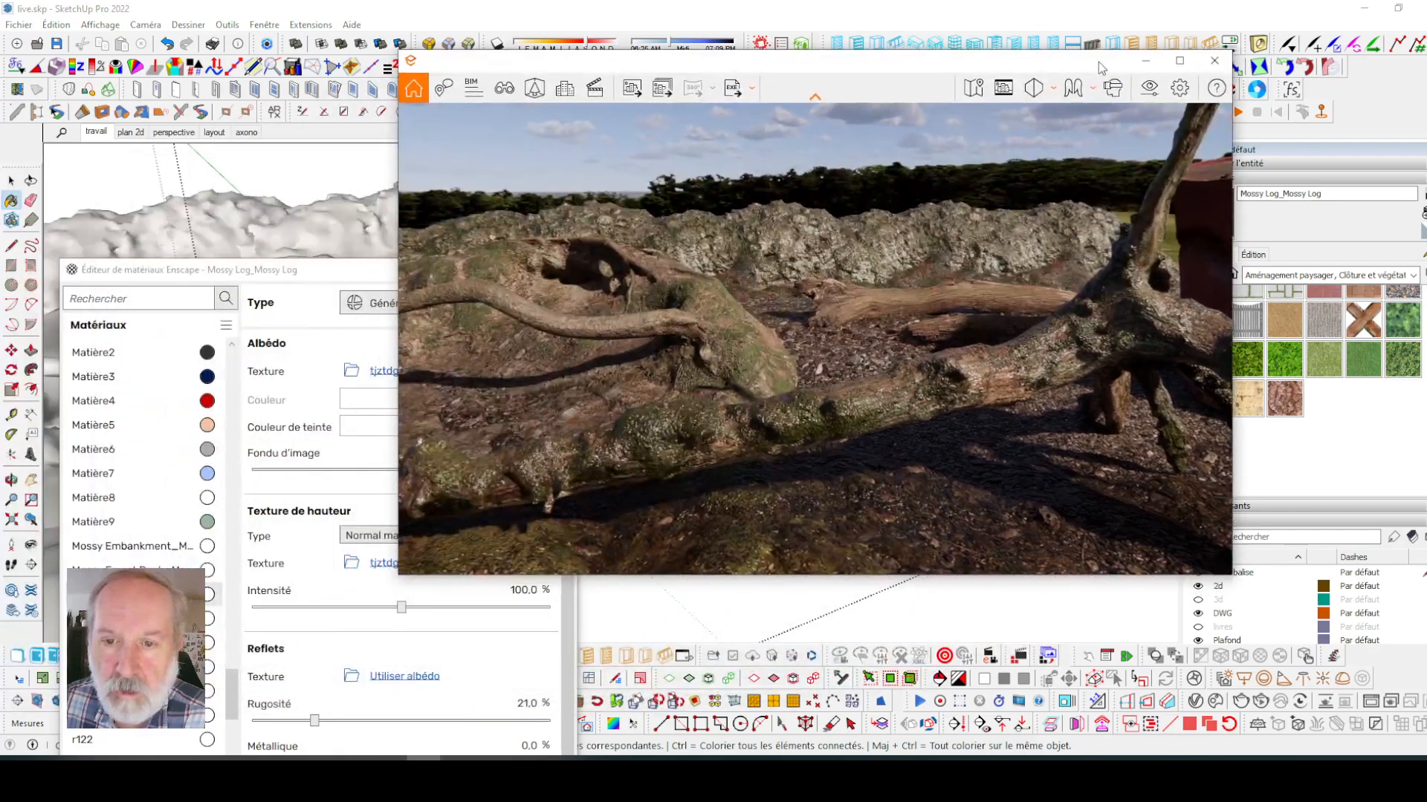
pyautogui.moveTo(342, 279); pyautogui.dragTo(677, 114)
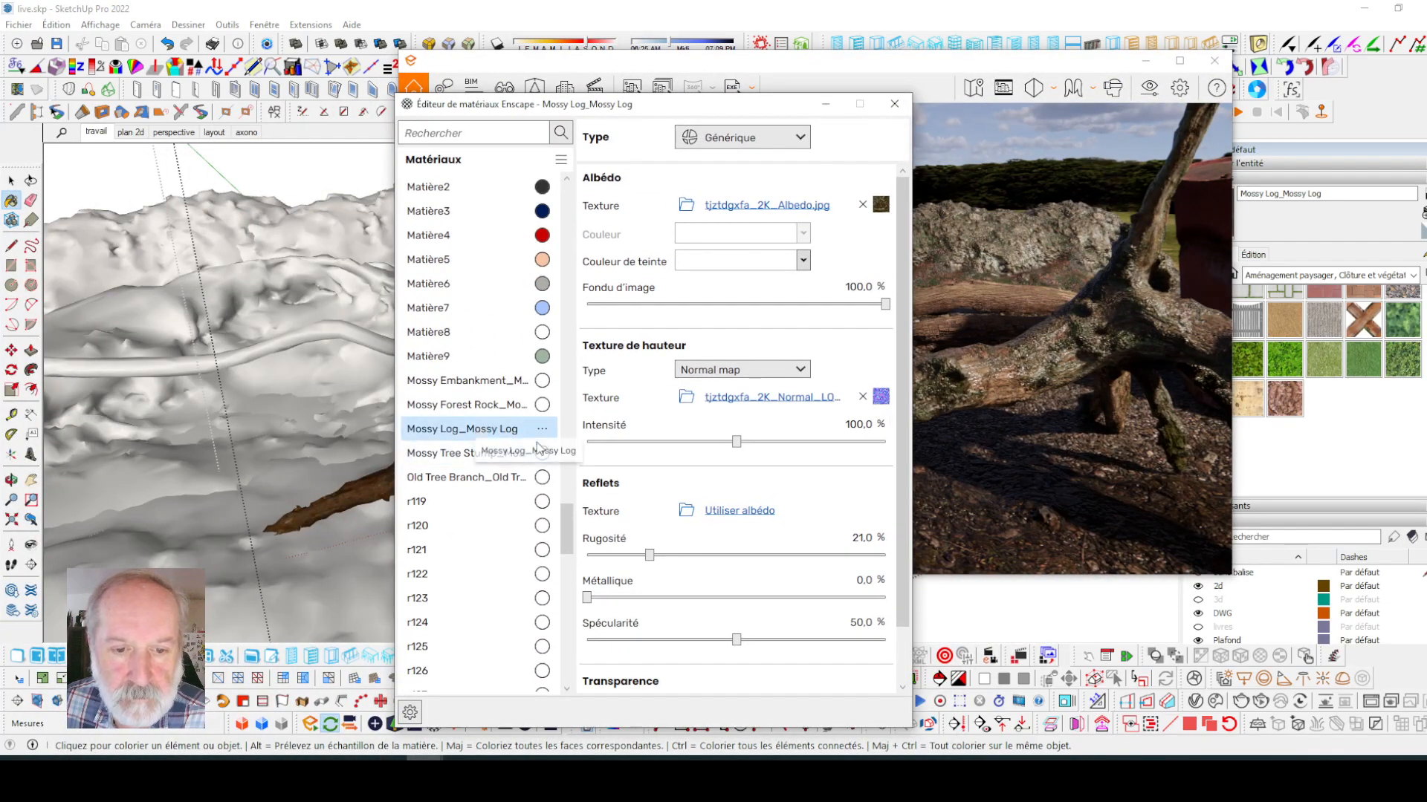
pyautogui.moveTo(650, 555); pyautogui.dragTo(777, 556)
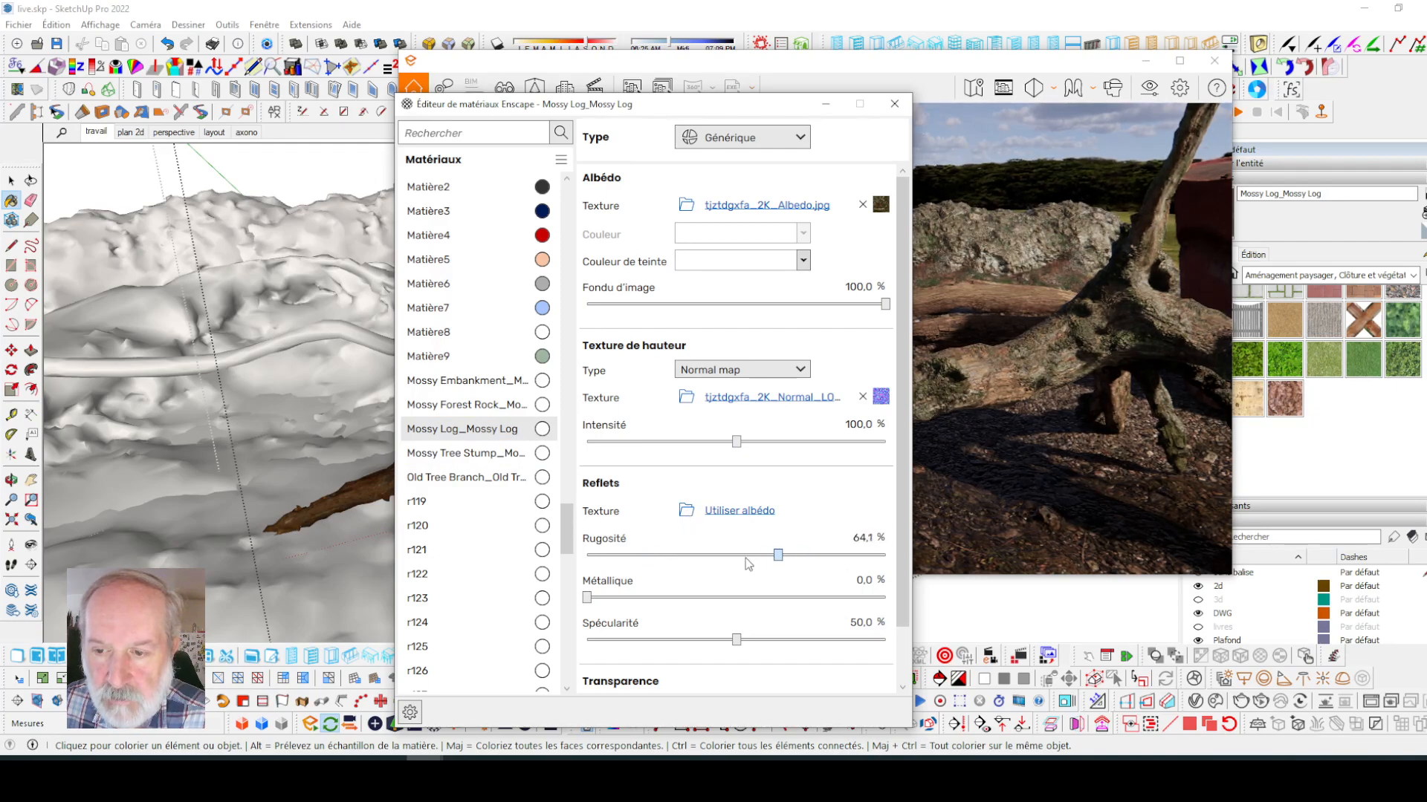
pyautogui.click(737, 555)
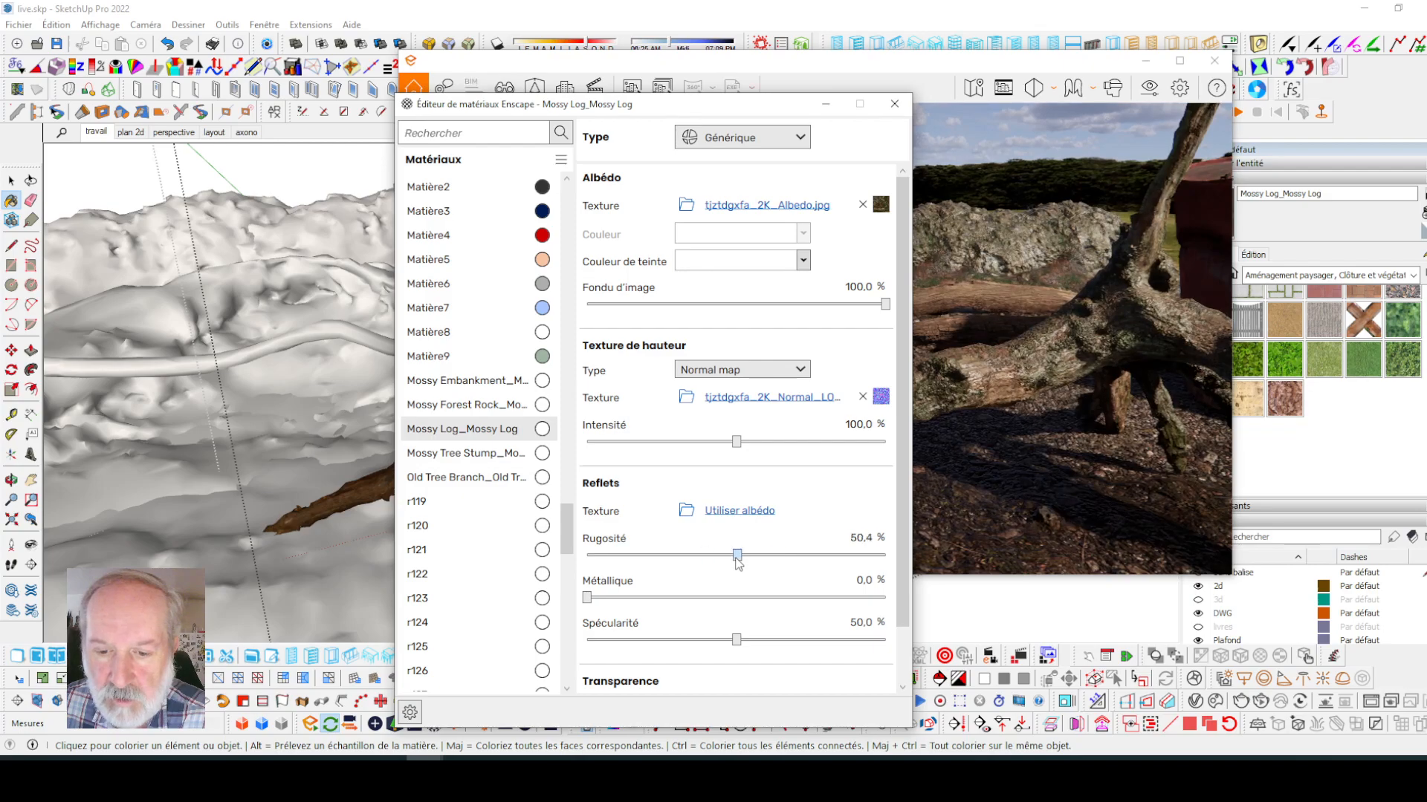
pyautogui.moveTo(784, 124); pyautogui.dragTo(495, 113)
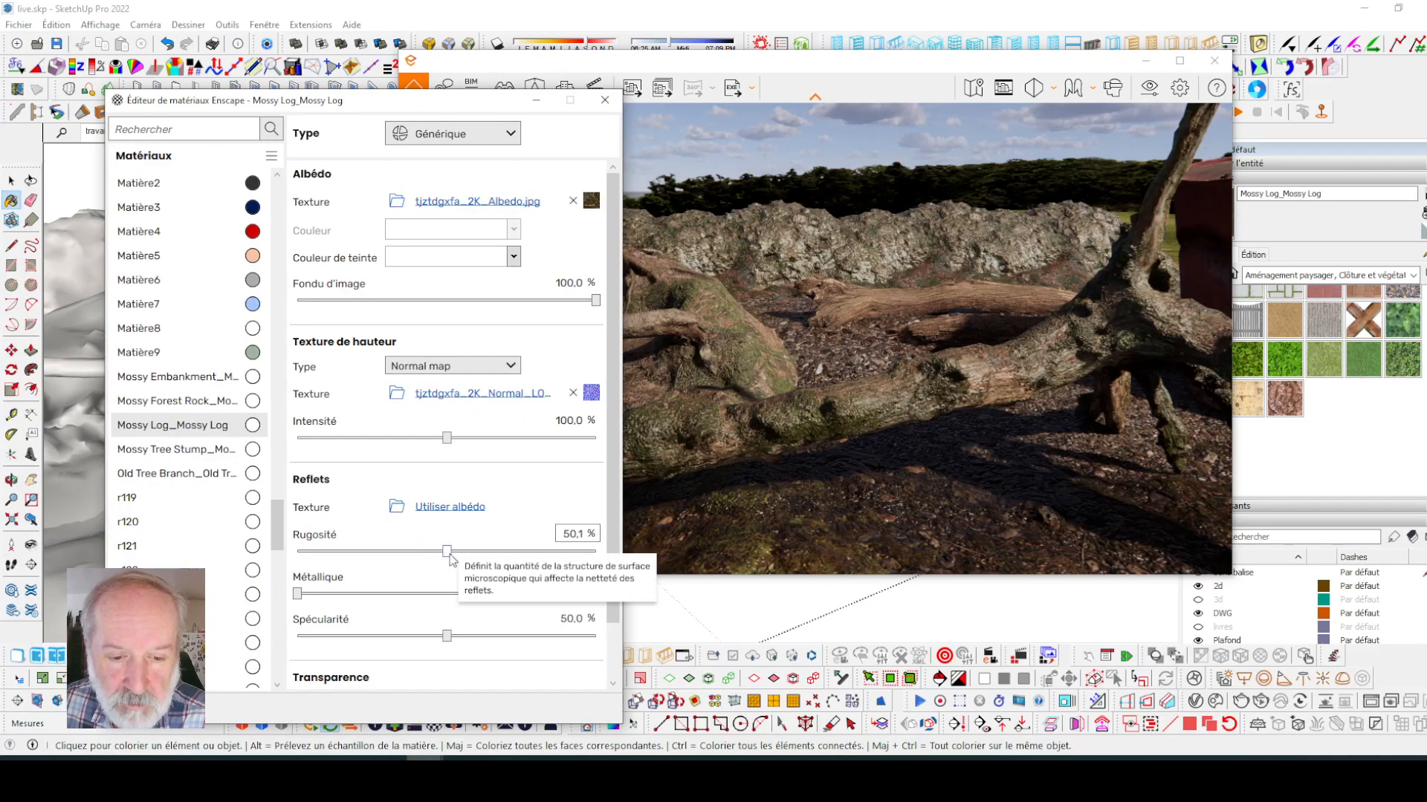
pyautogui.moveTo(452, 555); pyautogui.dragTo(496, 555)
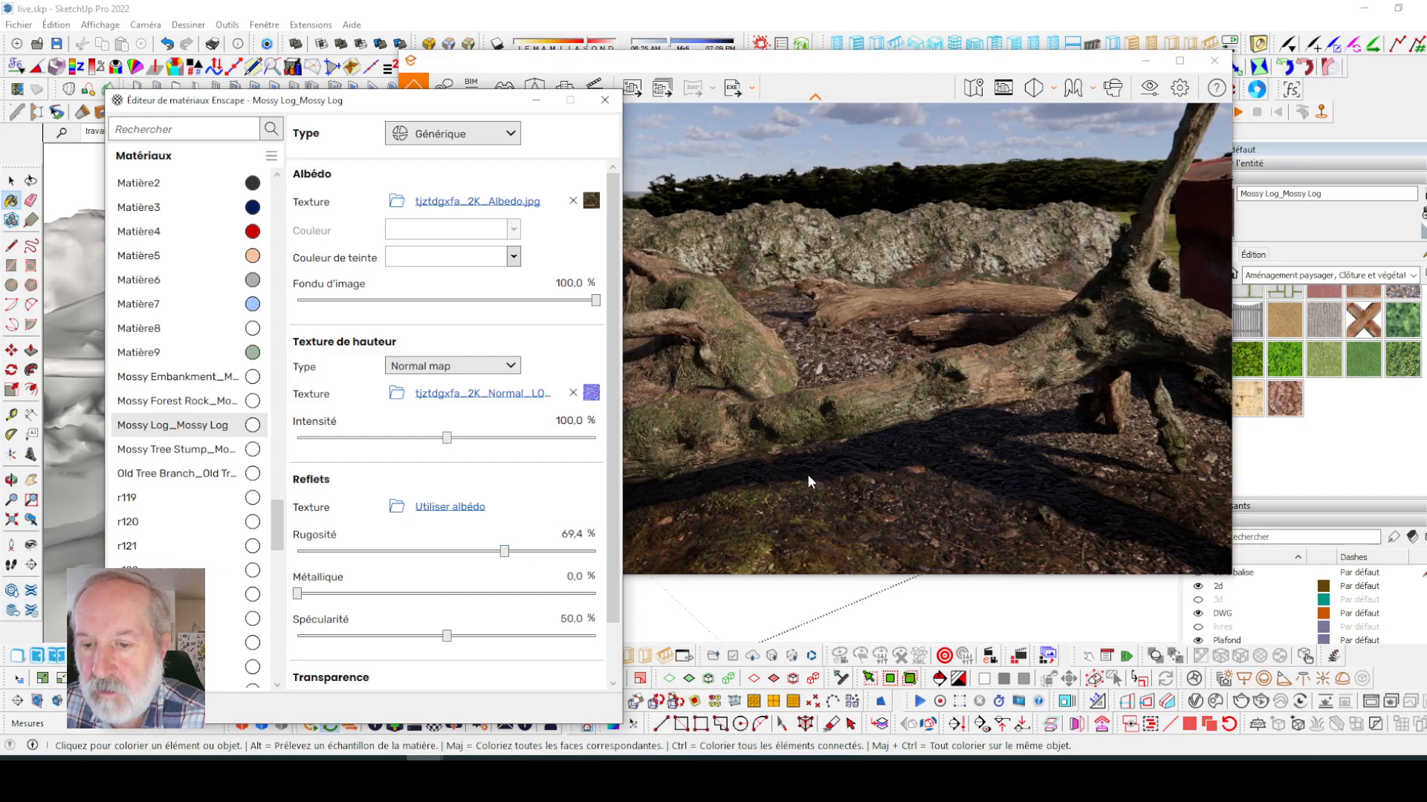
pyautogui.moveTo(502, 554); pyautogui.dragTo(480, 554)
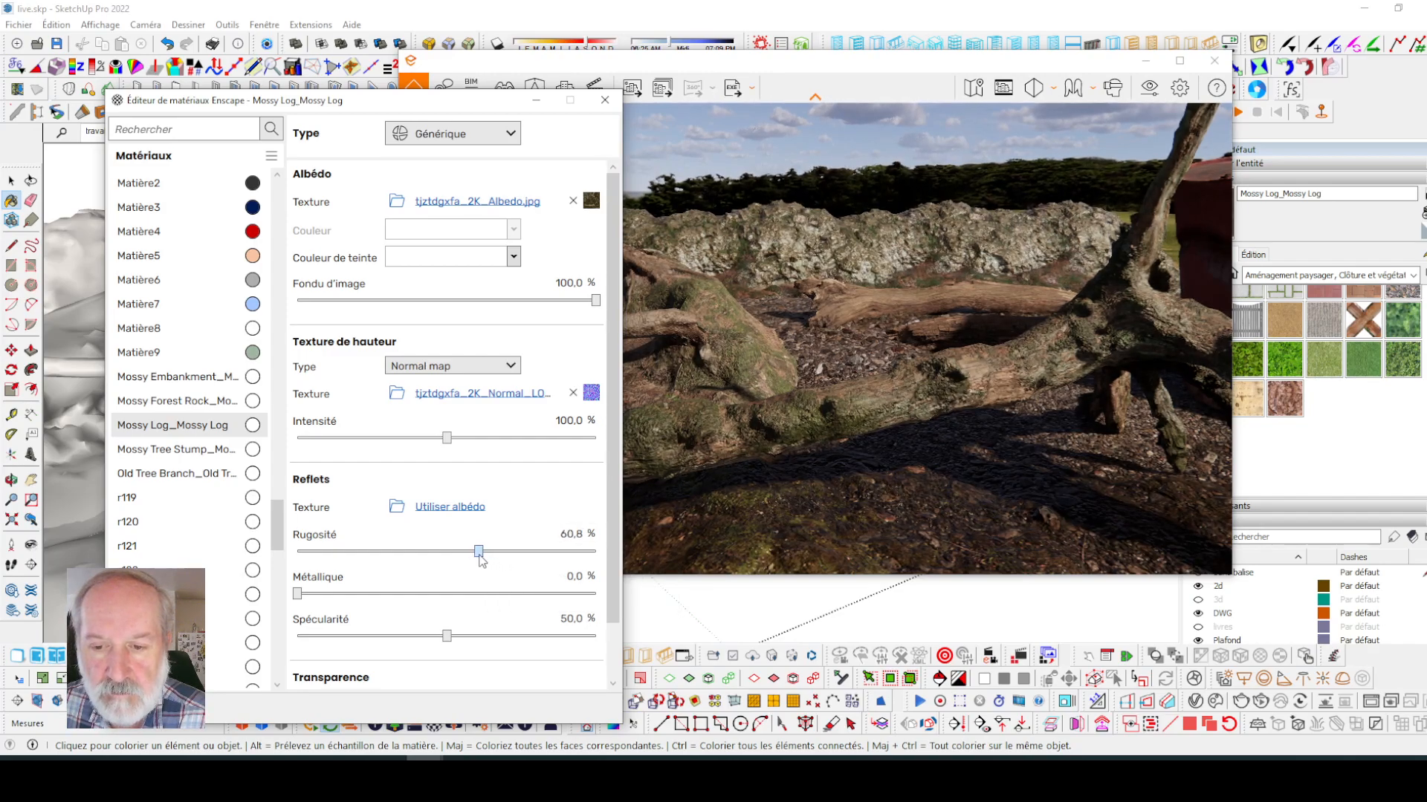
pyautogui.moveTo(478, 555); pyautogui.dragTo(472, 555)
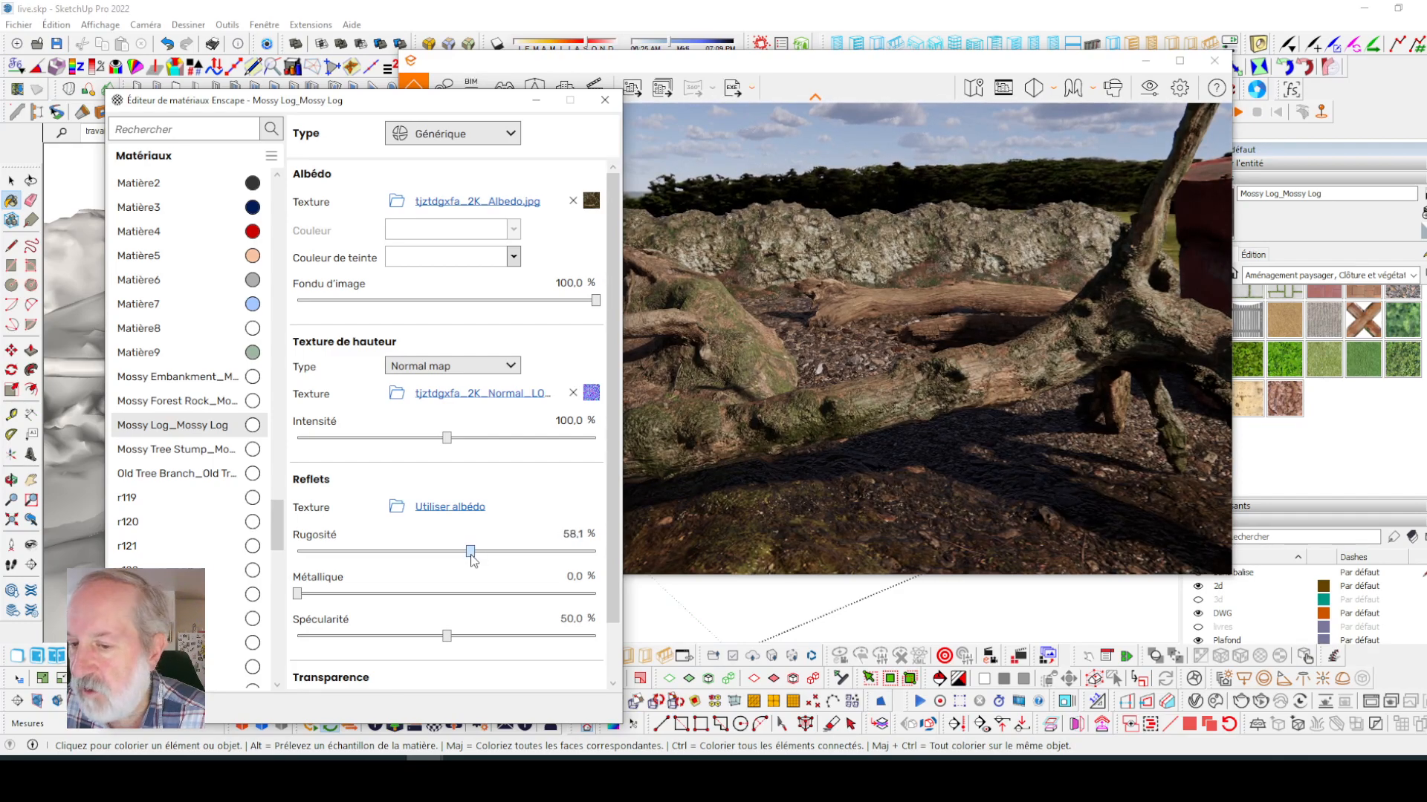
pyautogui.moveTo(468, 554); pyautogui.dragTo(466, 554)
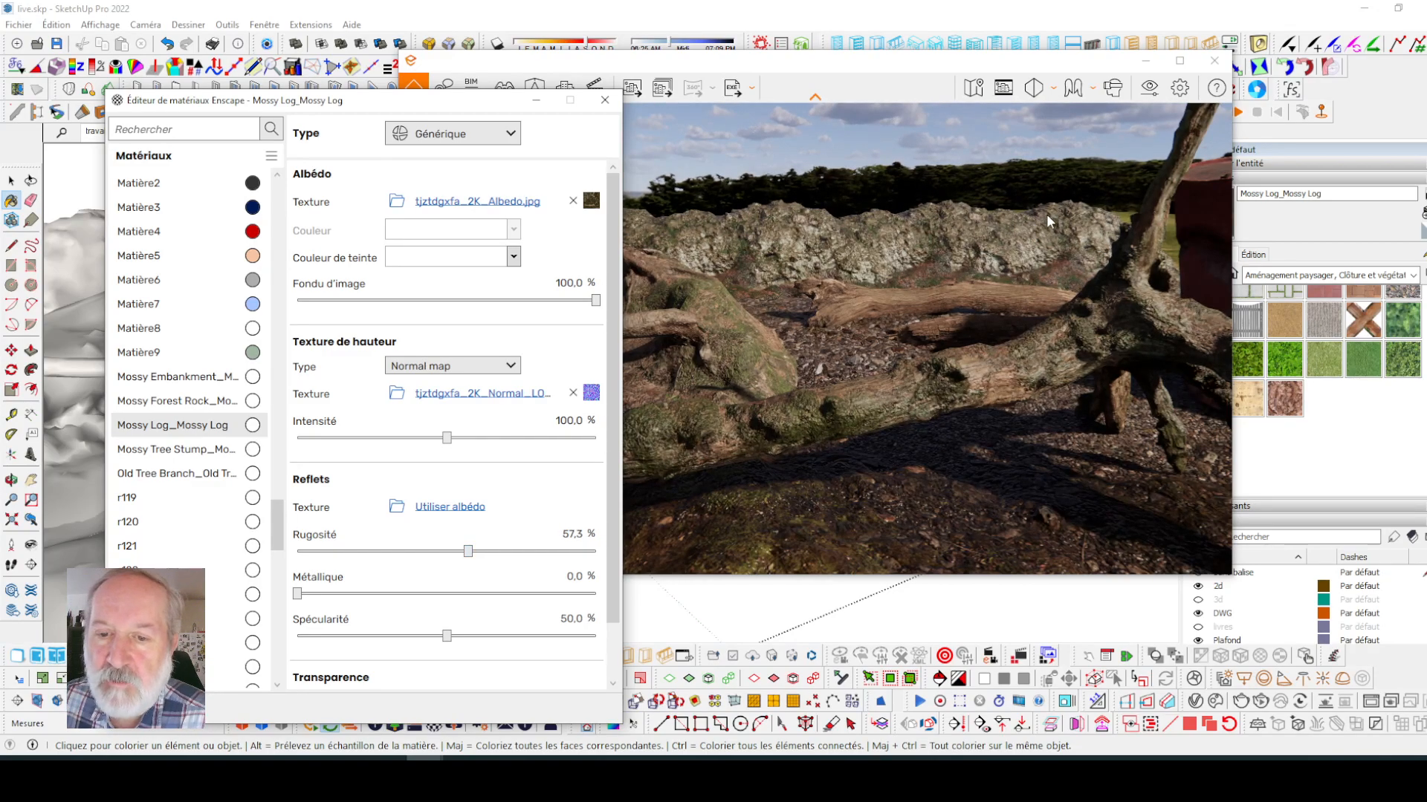
# - Back the render view out to show the whole barrel scene, and minimise the render and material editor windows
pyautogui.moveTo(996, 368)
pyautogui.mouseDown()
pyautogui.moveTo(1001, 347)
pyautogui.moveTo(995, 369)
pyautogui.mouseUp()
pyautogui.scroll(-5, 970, 364)
pyautogui.moveTo(970, 364); pyautogui.dragTo(1092, 365, button='right')
pyautogui.moveTo(1092, 365); pyautogui.dragTo(1095, 387)
pyautogui.moveTo(1055, 306); pyautogui.dragTo(1055, 310)
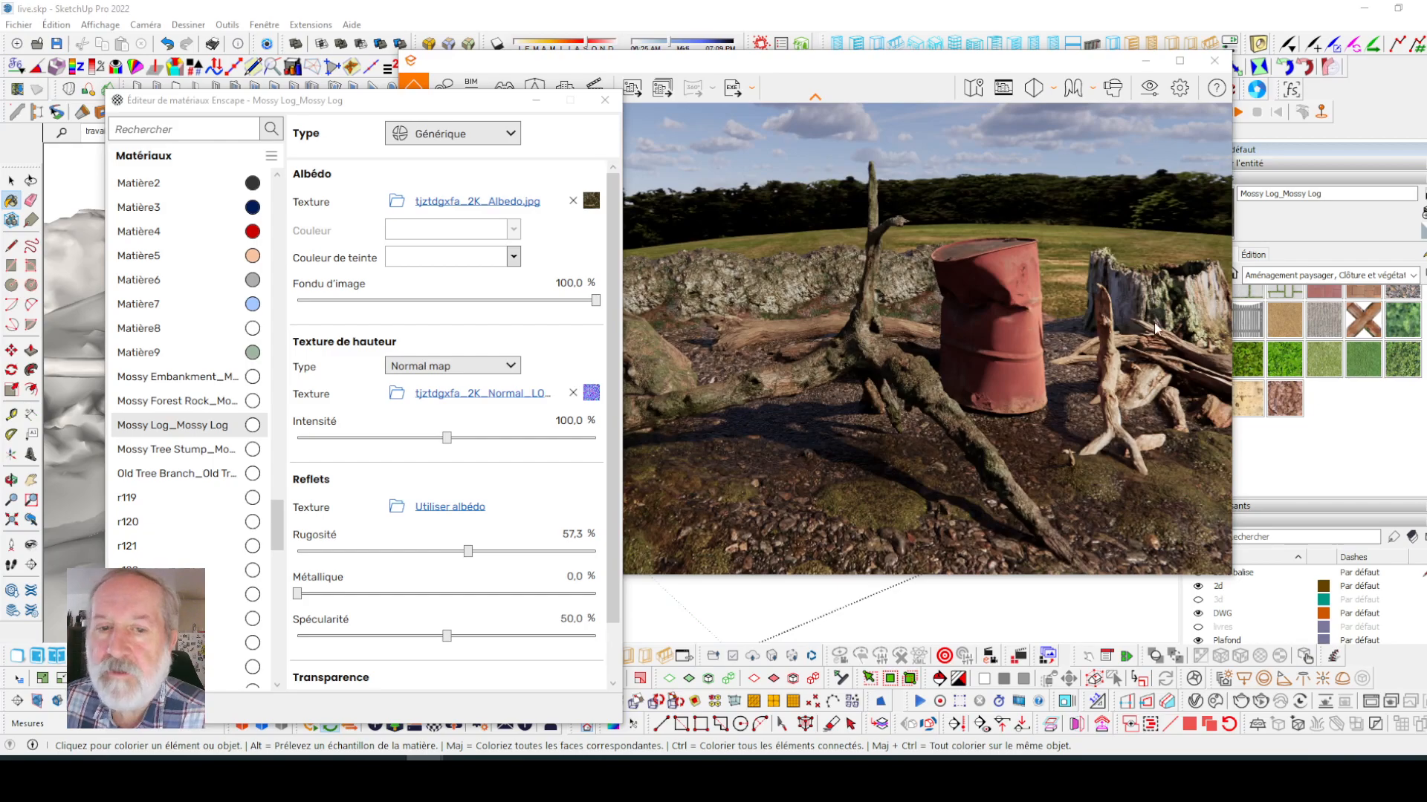
pyautogui.click(1150, 62)
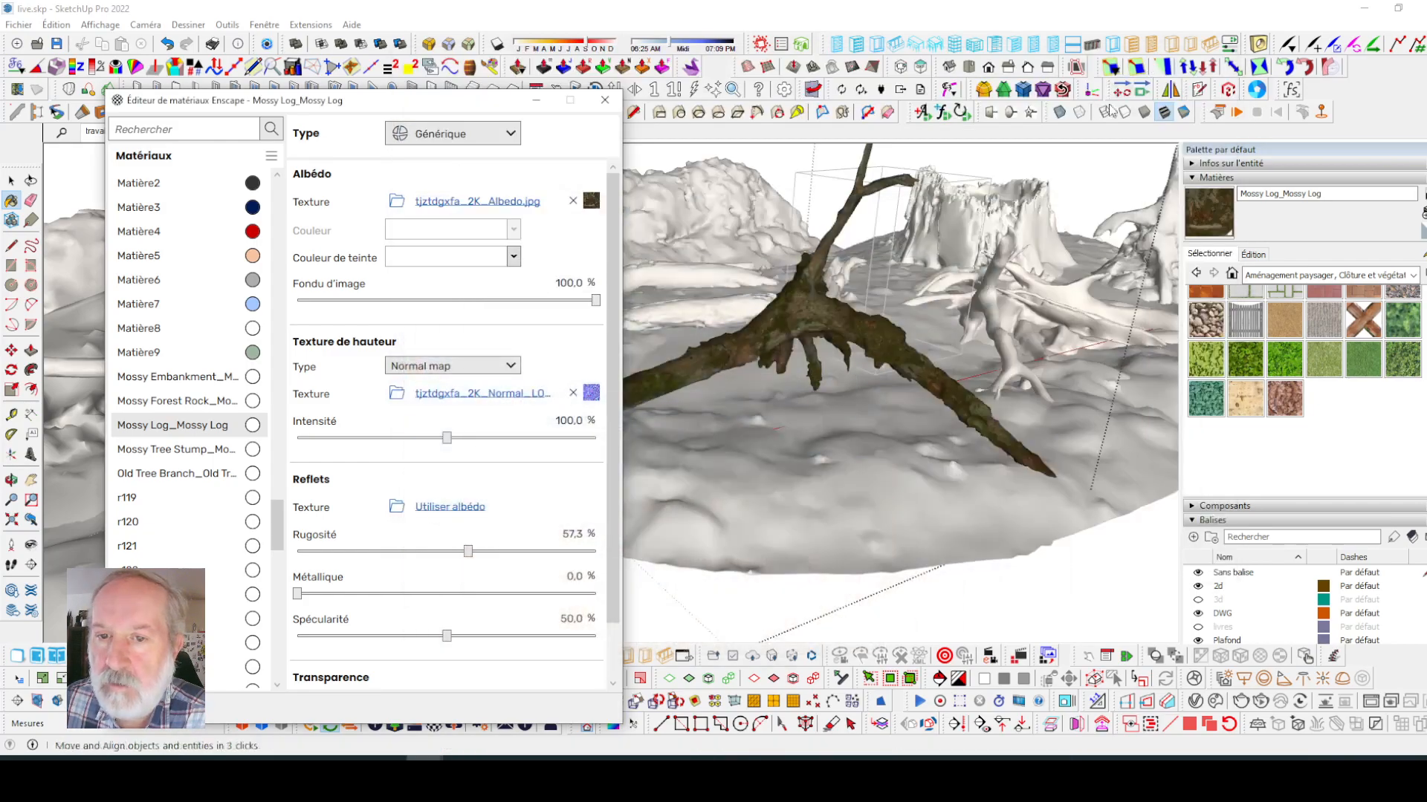
pyautogui.click(535, 101)
pyautogui.press('space')
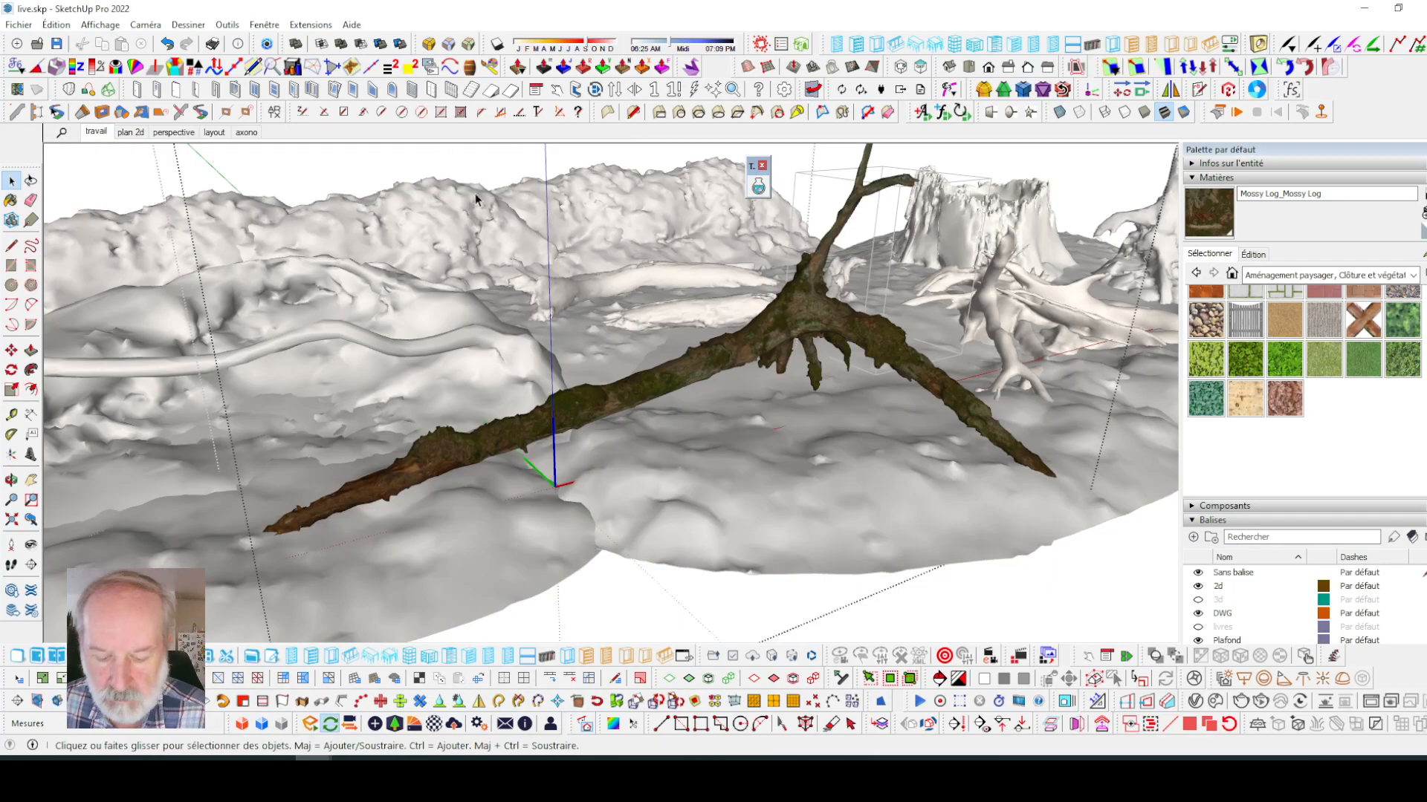
# - Leave the fallen branch's group and draw a large ground rectangle reaching beyond the whole forest scene on every side
pyautogui.press('Escape')
pyautogui.scroll(-8, 786, 466)
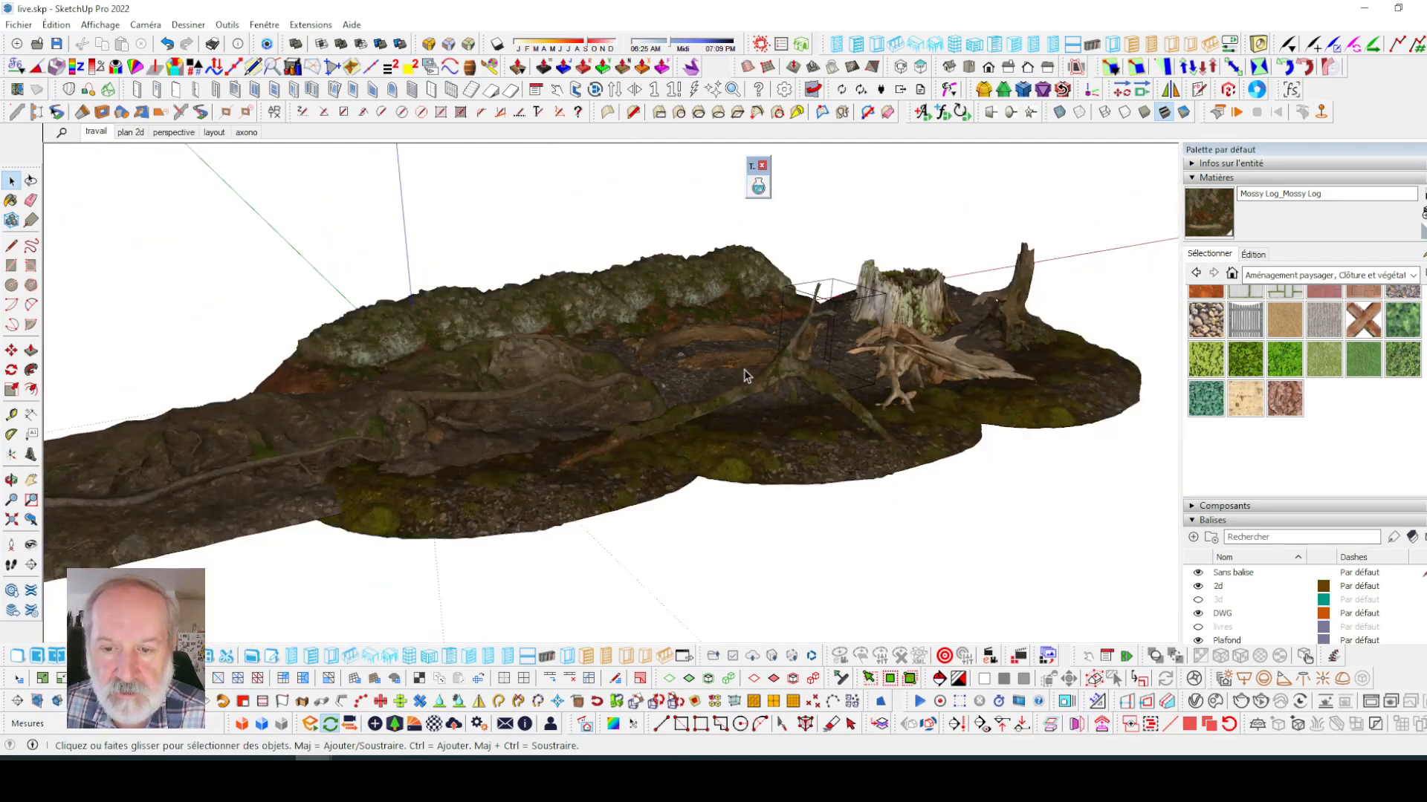
pyautogui.scroll(-2, 733, 346)
pyautogui.moveTo(733, 347); pyautogui.dragTo(736, 417, button='middle')
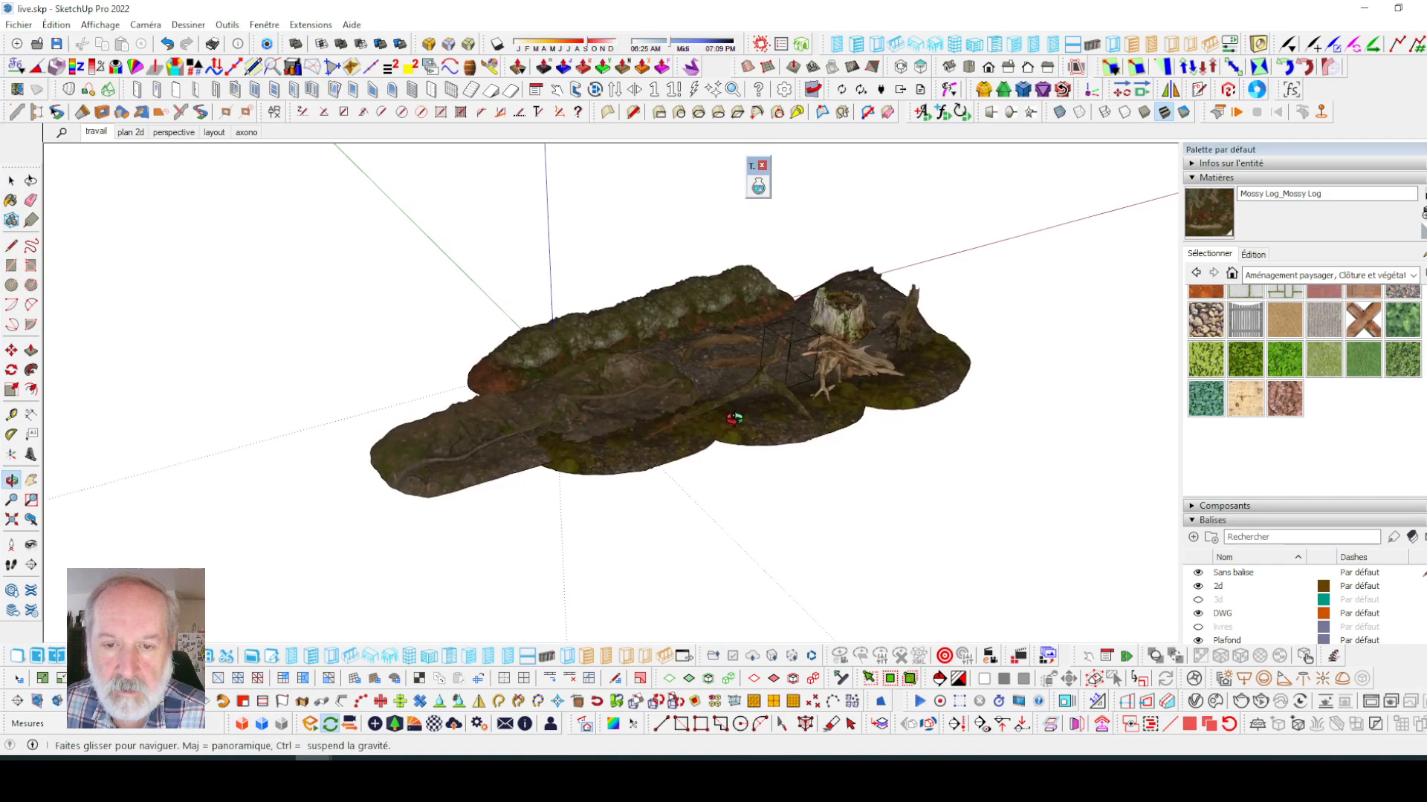
pyautogui.scroll(1, 736, 416)
pyautogui.click(13, 266)
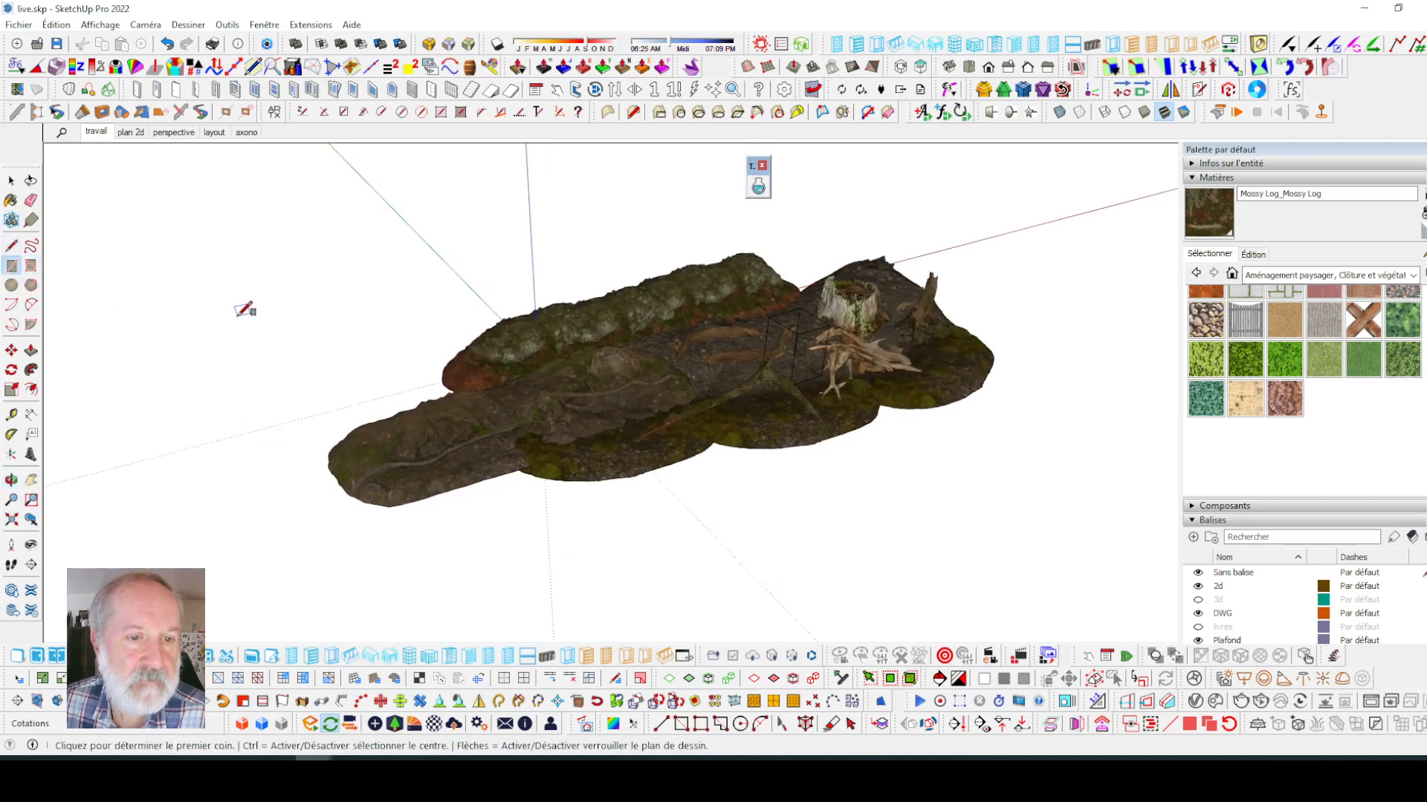
pyautogui.moveTo(262, 333); pyautogui.dragTo(1114, 392)
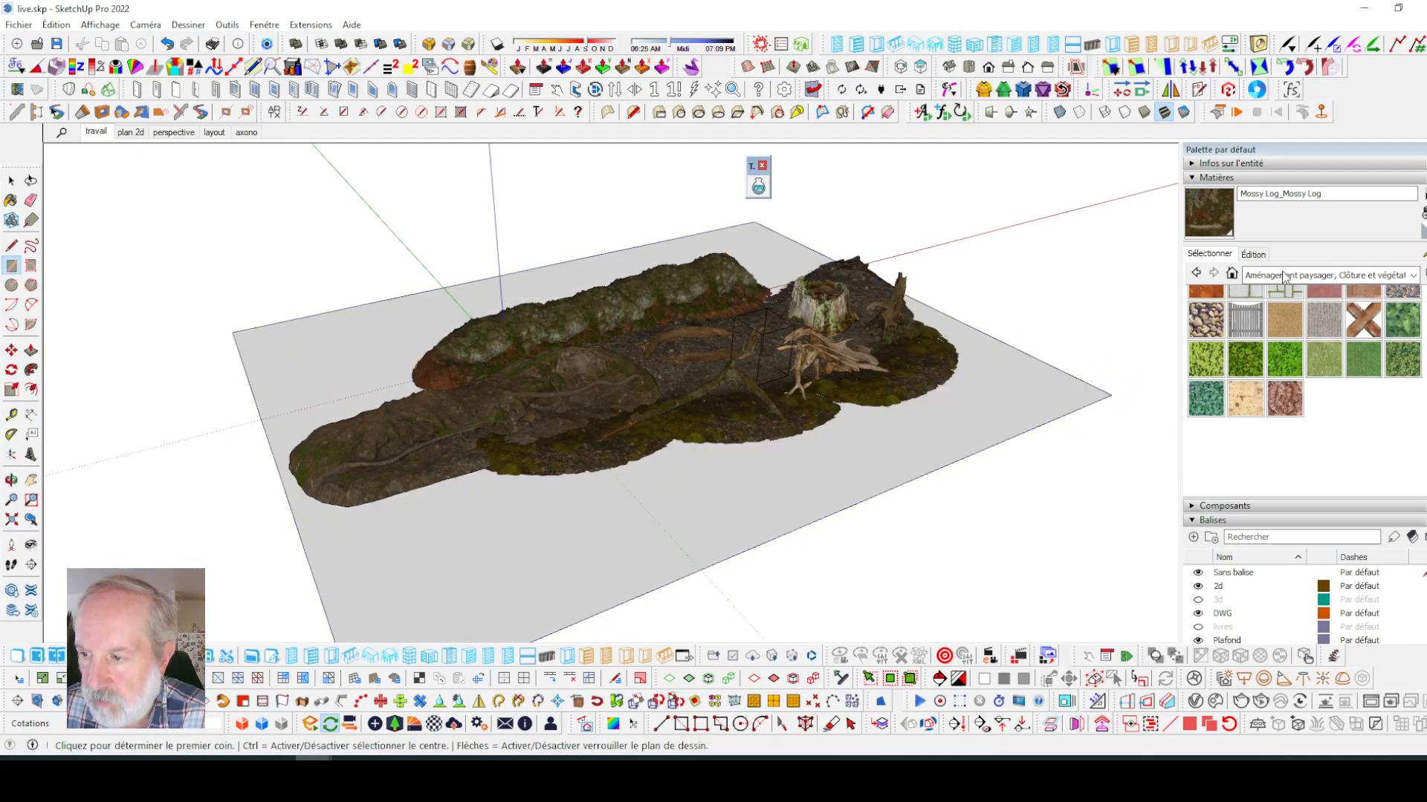
# - Paint the ground rectangle with the Végétation févier material from the landscaping, fencing and vegetation library
pyautogui.click(1232, 273)
pyautogui.scroll(-8, 1371, 356)
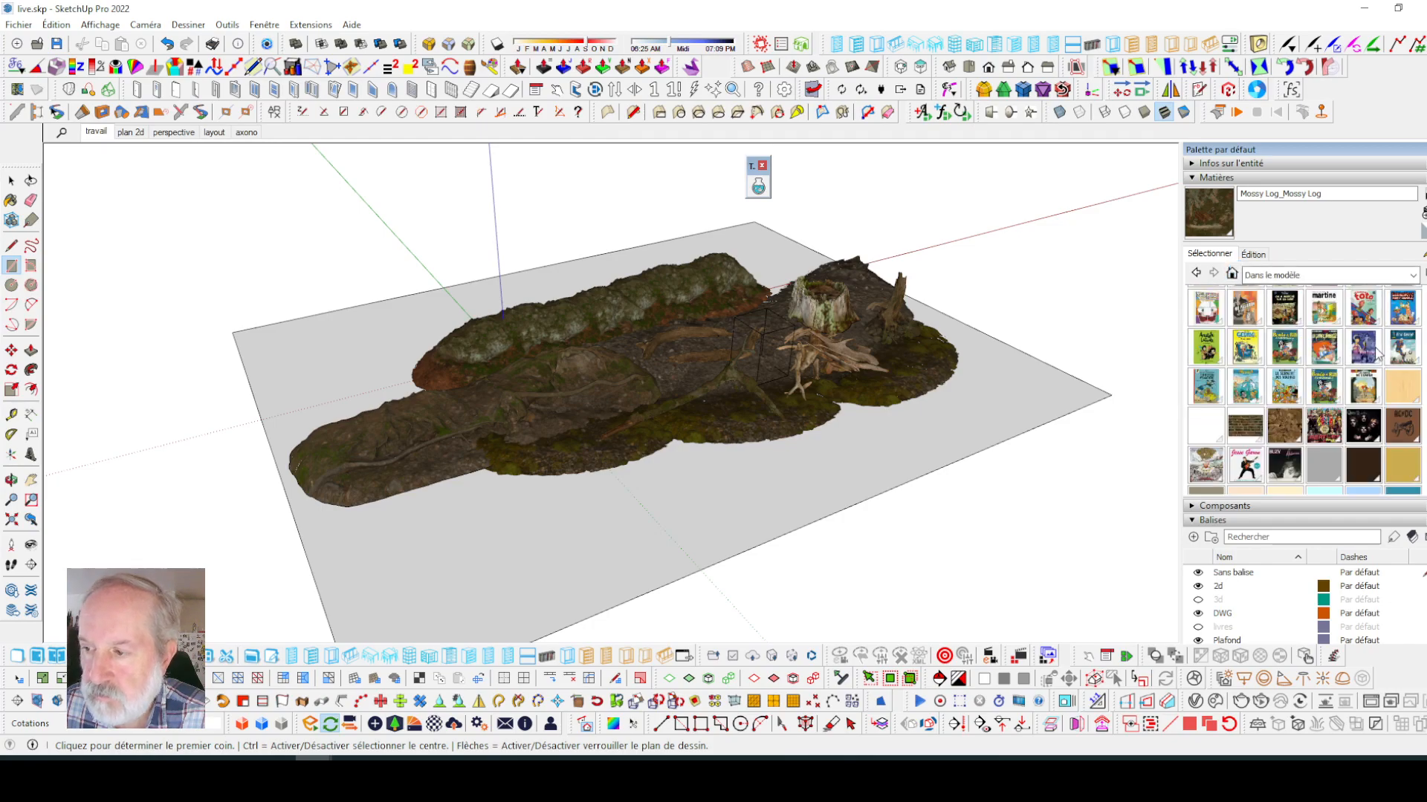
pyautogui.scroll(-5, 1371, 356)
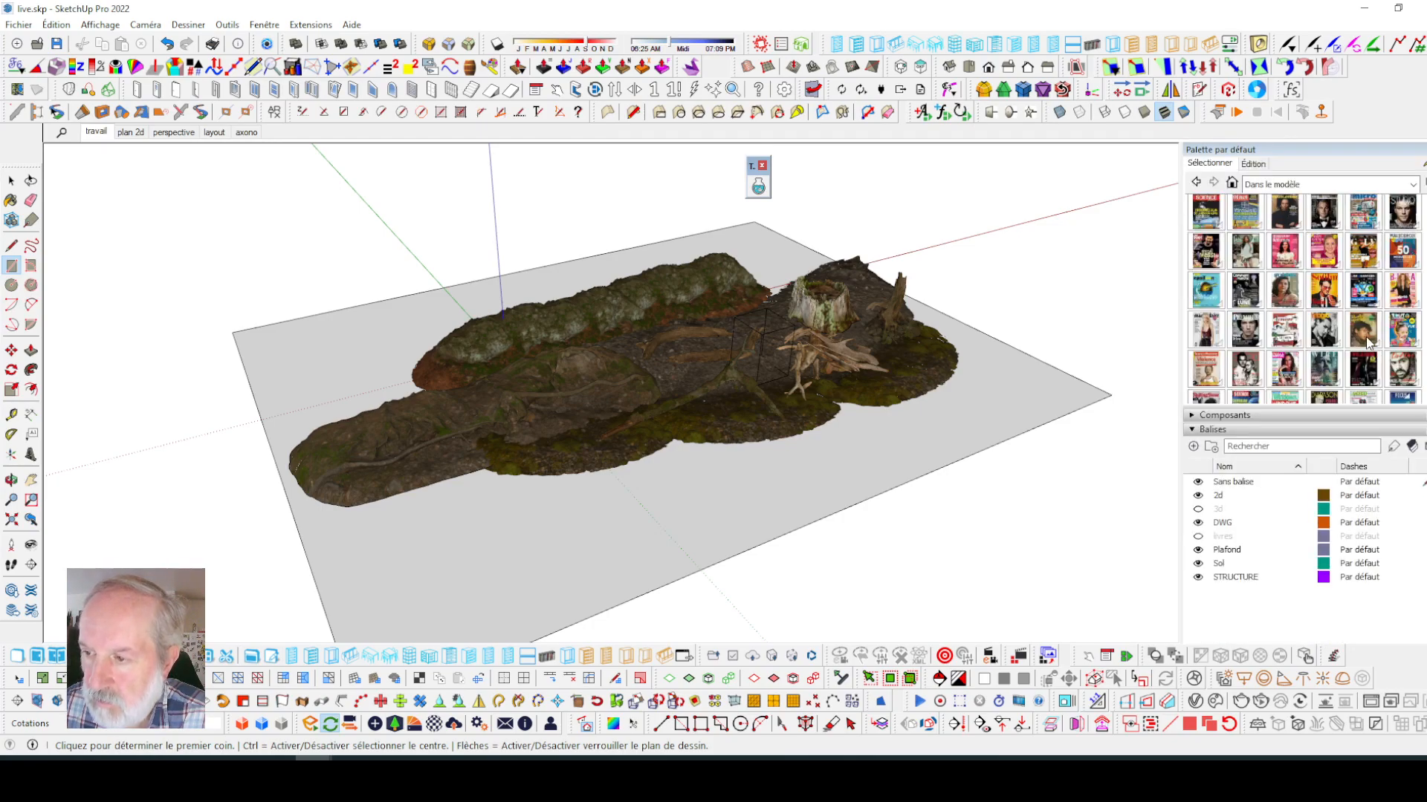
pyautogui.scroll(2, 1335, 304)
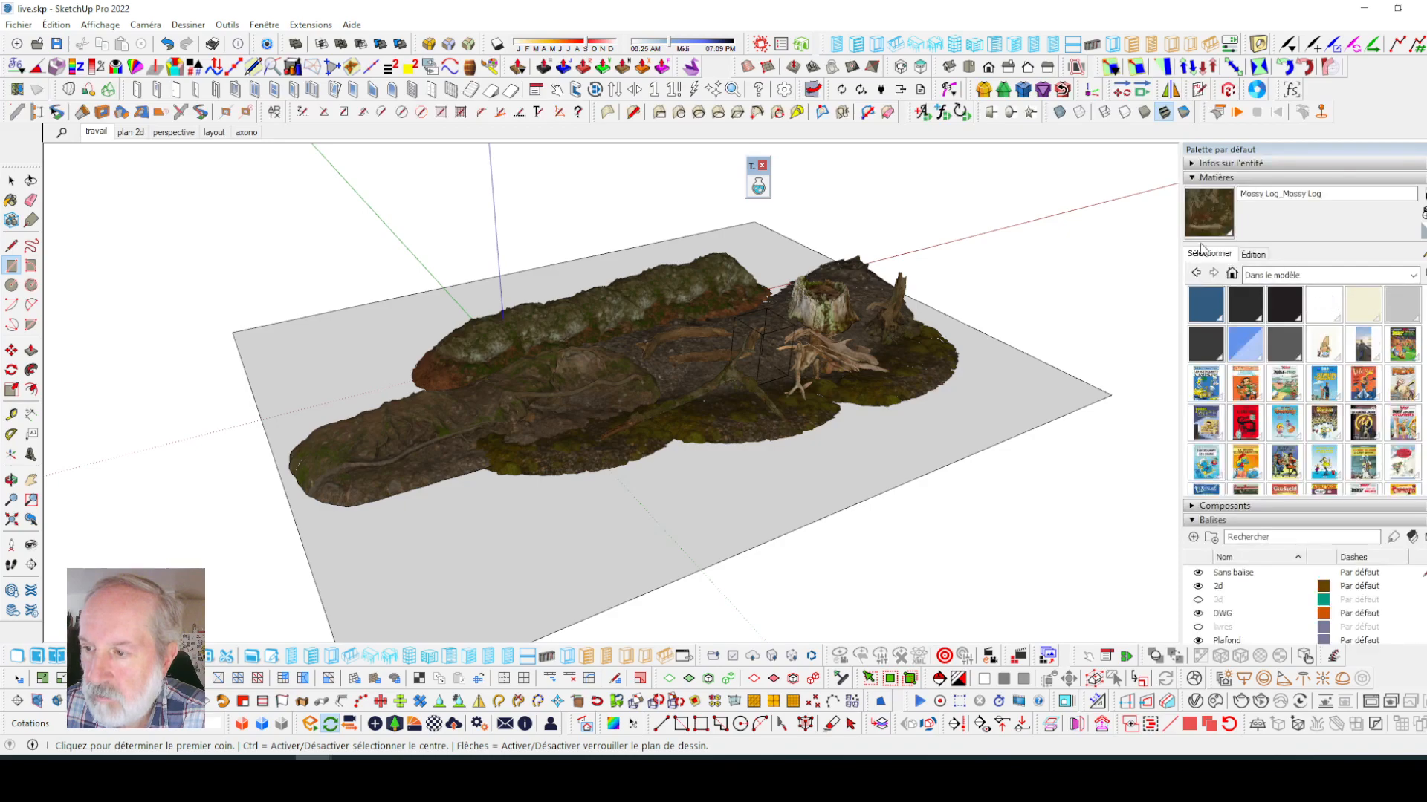
pyautogui.click(1416, 275)
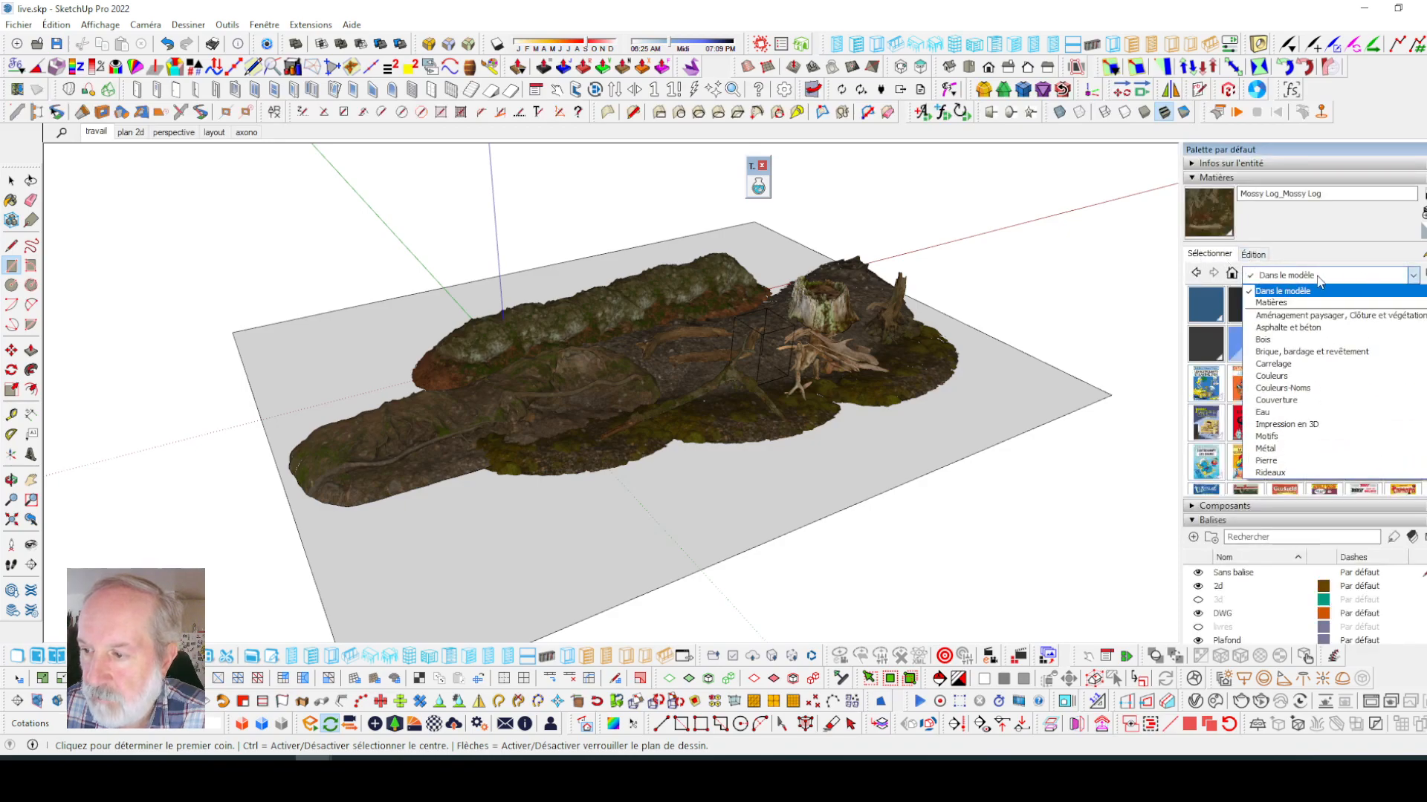
pyautogui.click(1302, 315)
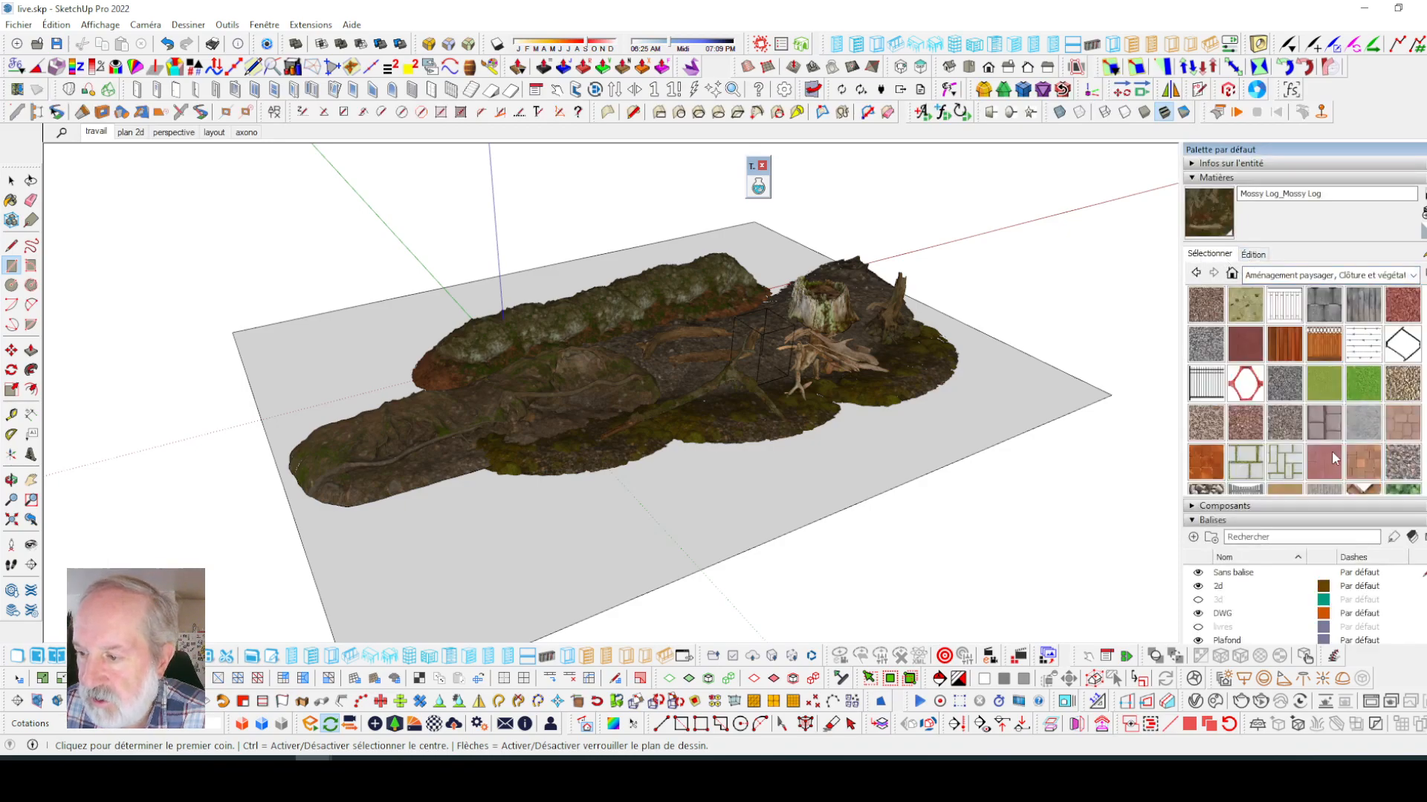
pyautogui.scroll(-3, 1322, 431)
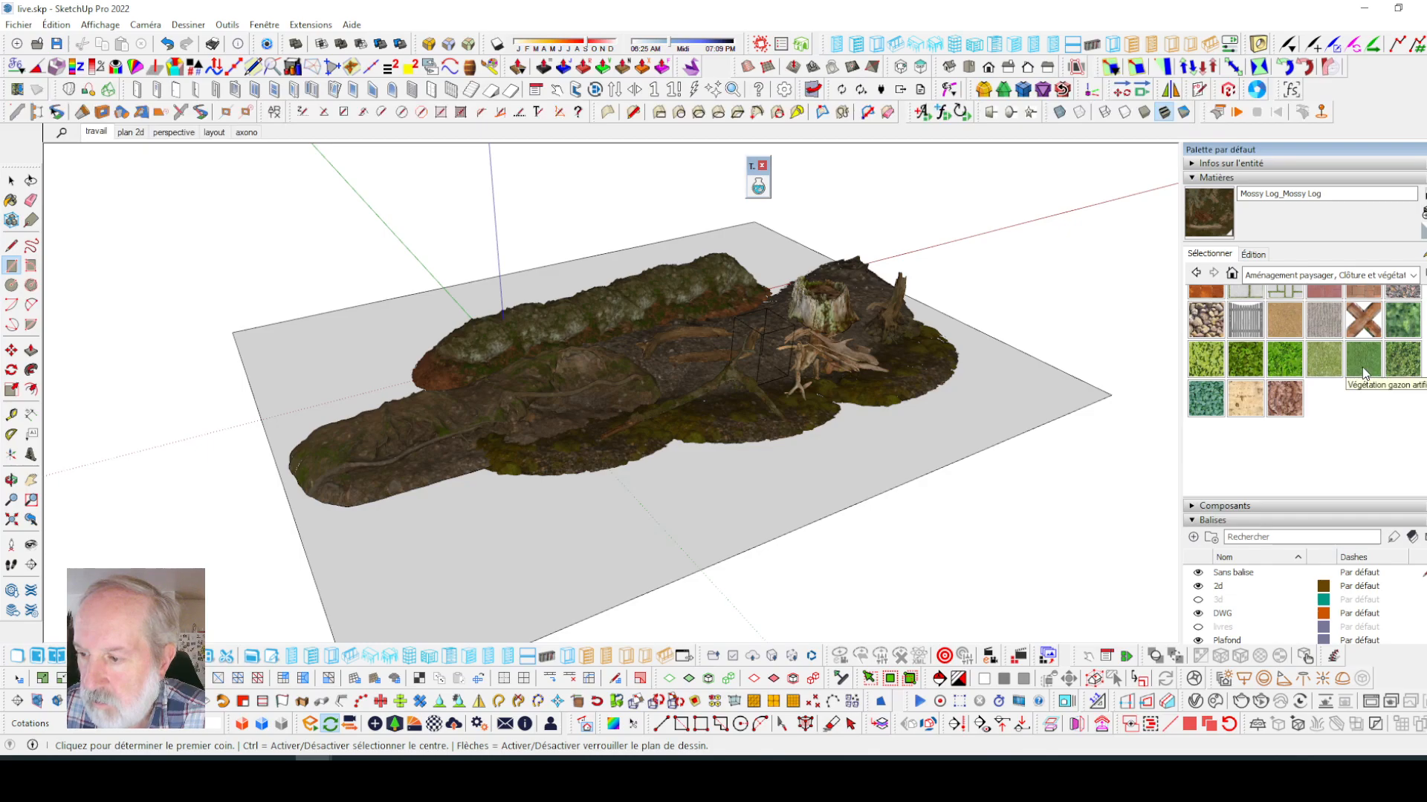
pyautogui.click(1289, 362)
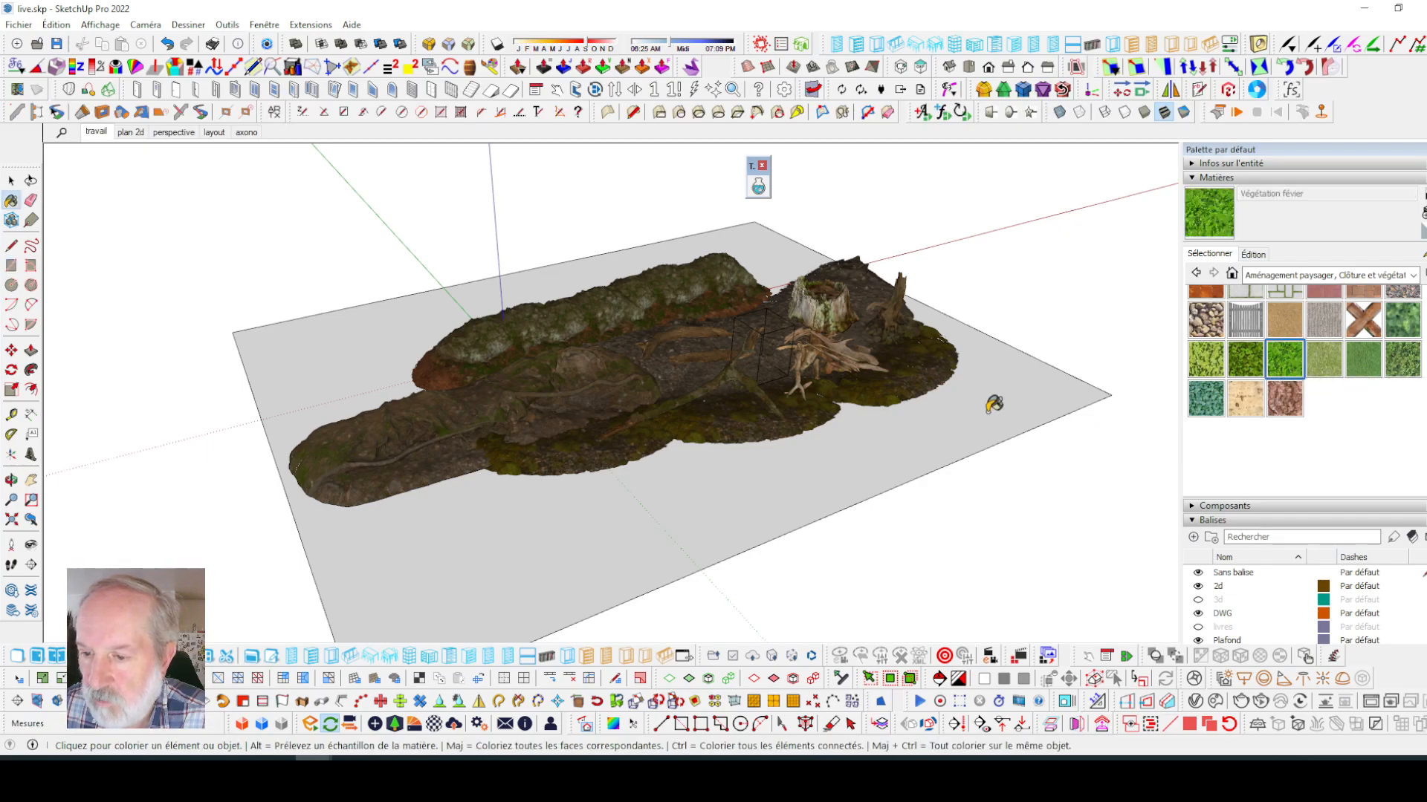
pyautogui.click(934, 414)
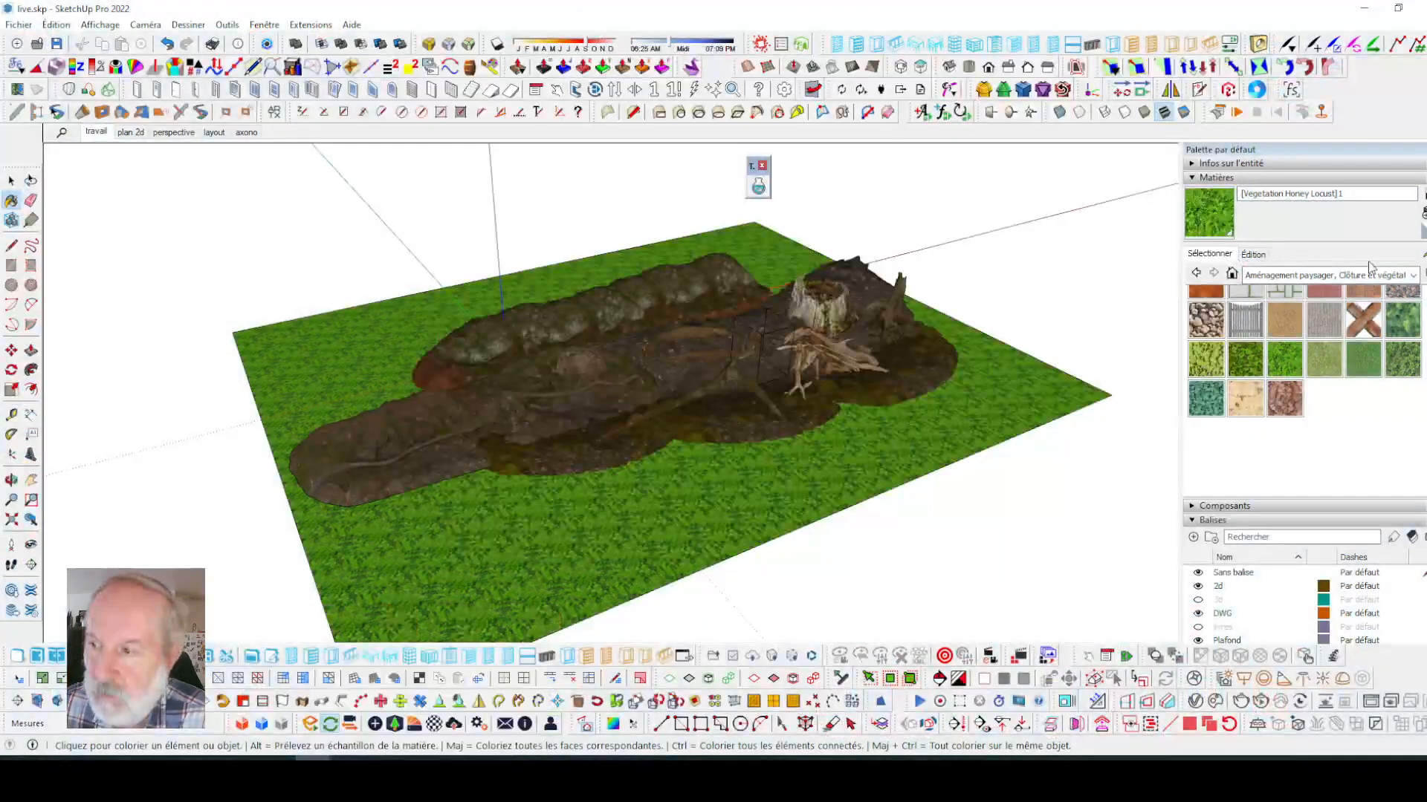
# - Bring back the Enscape render and frame the green ground in front of the fallen branch and barrel
pyautogui.press('alt')
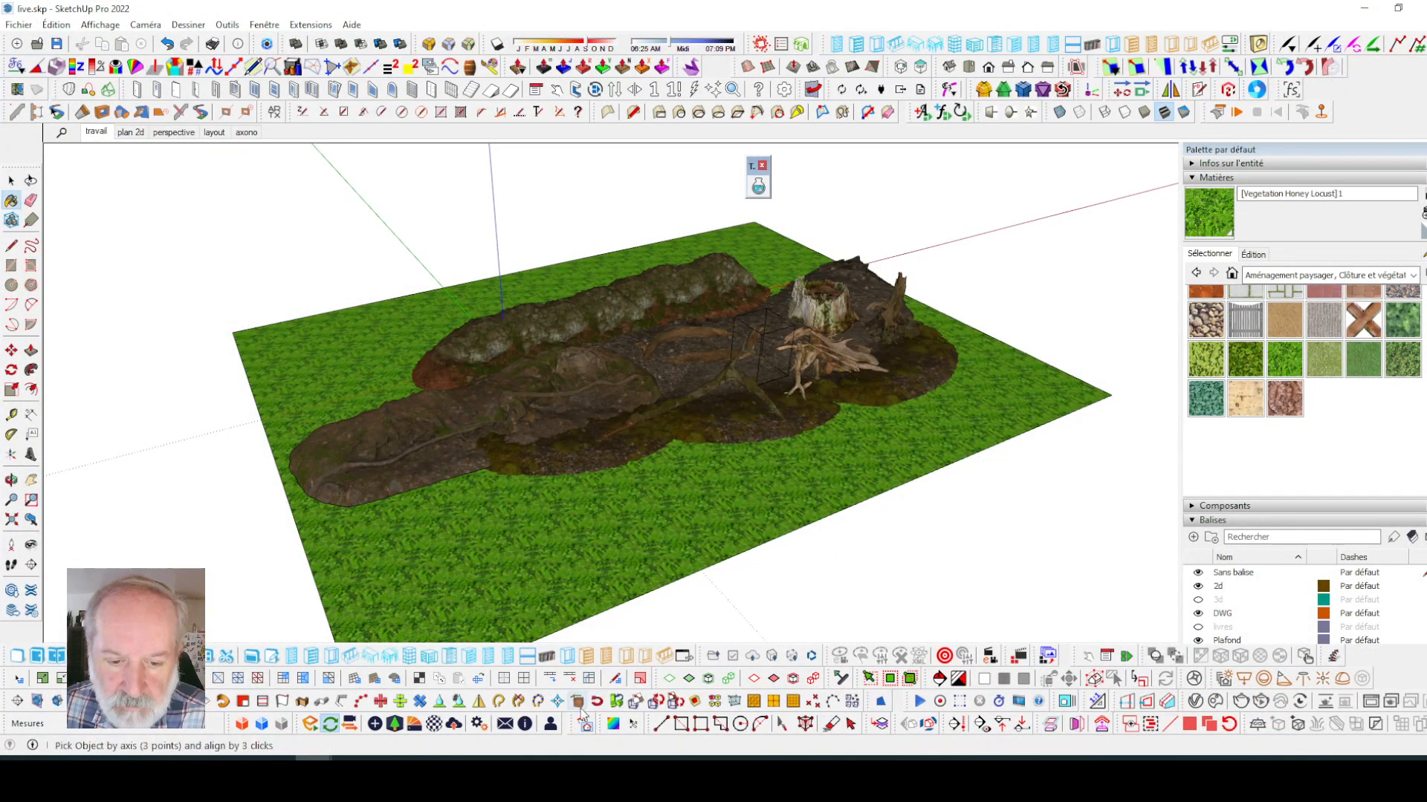
pyautogui.press('alt')
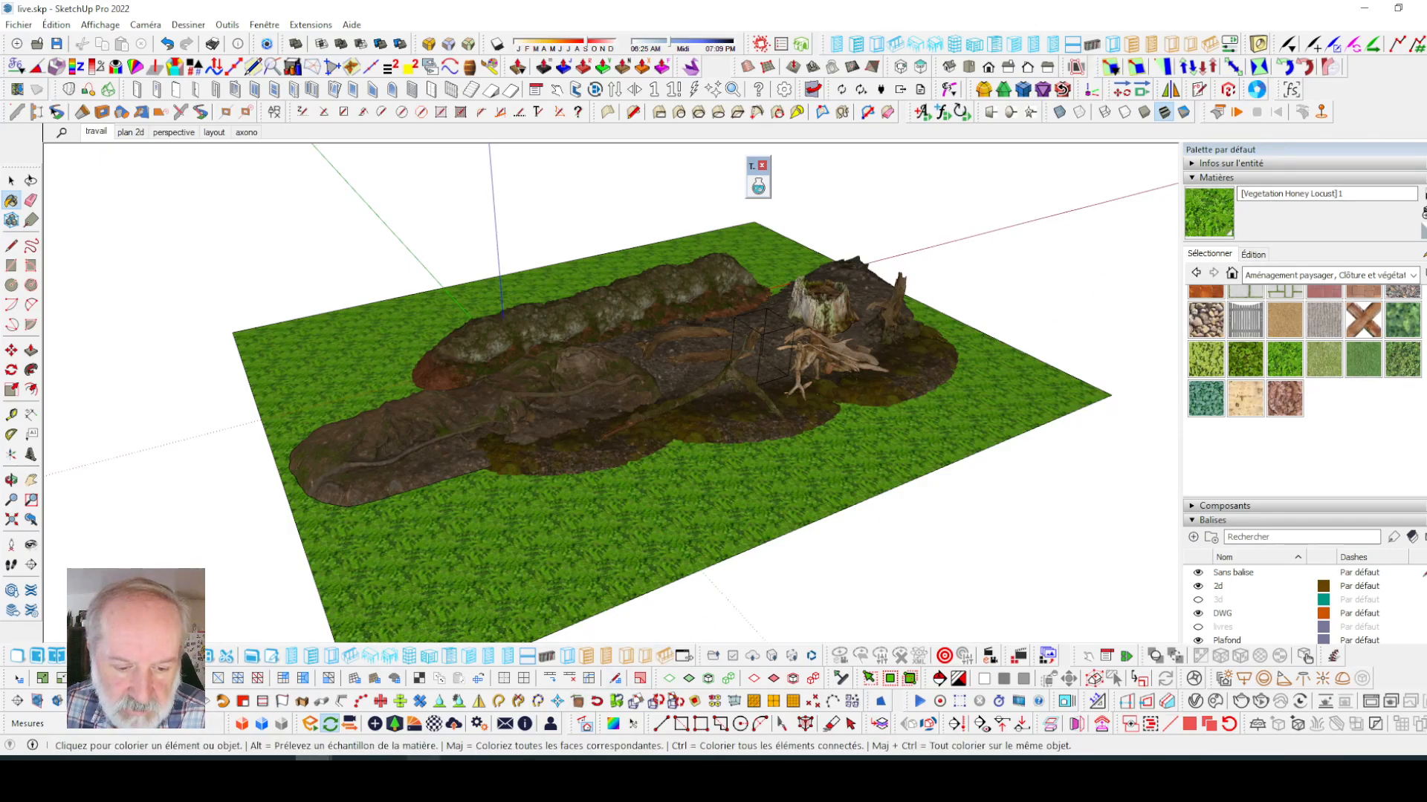
pyautogui.click(463, 726)
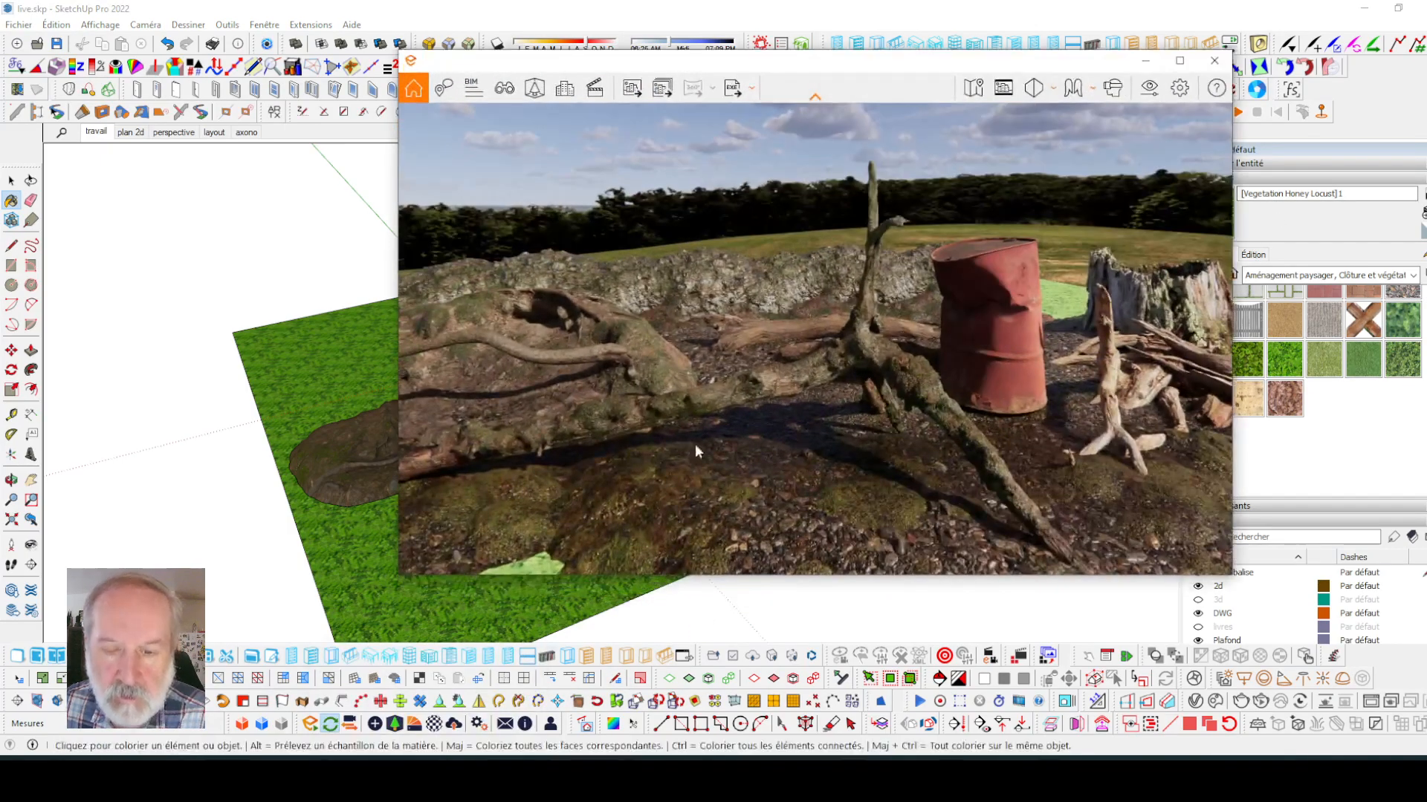
pyautogui.moveTo(932, 60); pyautogui.dragTo(752, 64)
pyautogui.scroll(2, 756, 361)
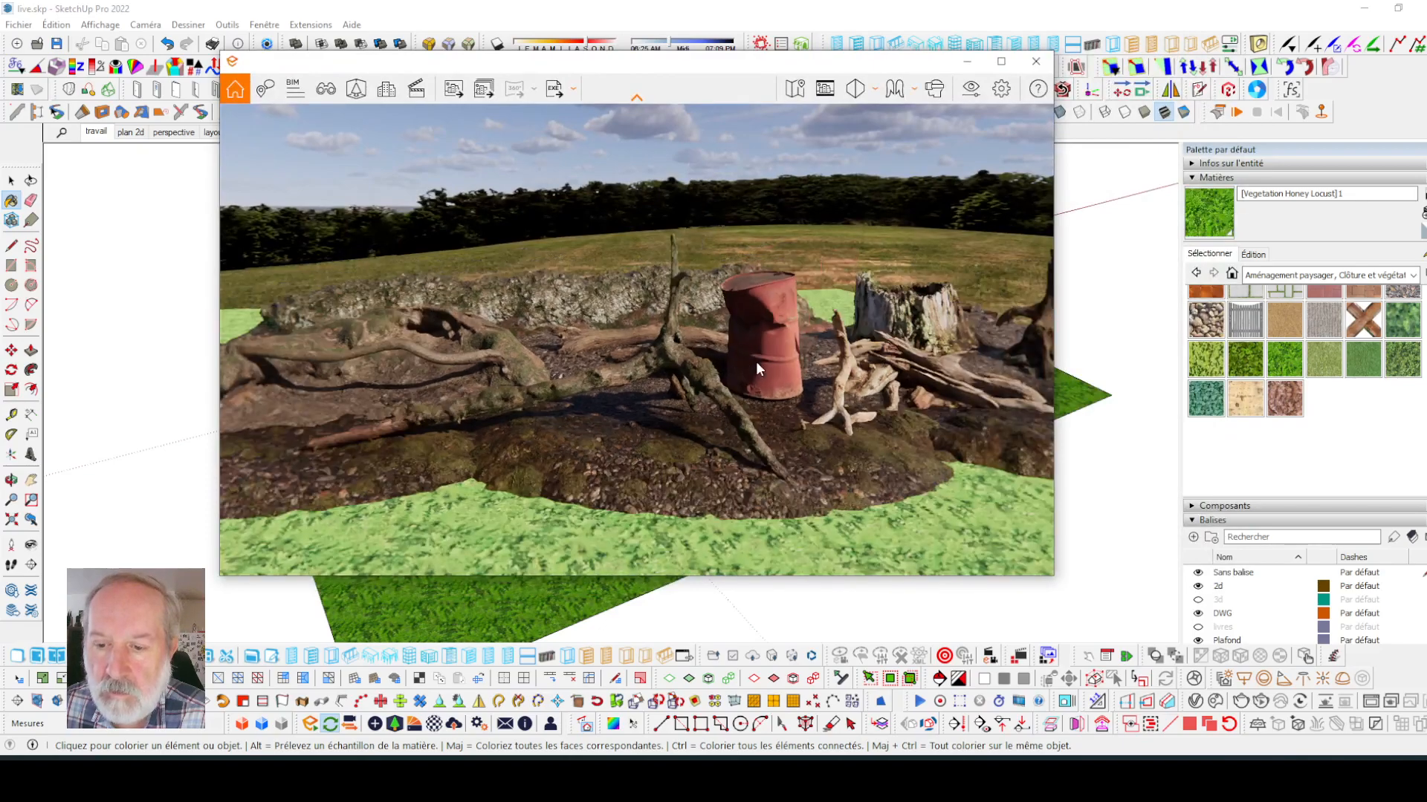
pyautogui.moveTo(706, 428); pyautogui.dragTo(750, 334, button='middle')
pyautogui.press('Up')
pyautogui.moveTo(707, 405); pyautogui.dragTo(802, 415)
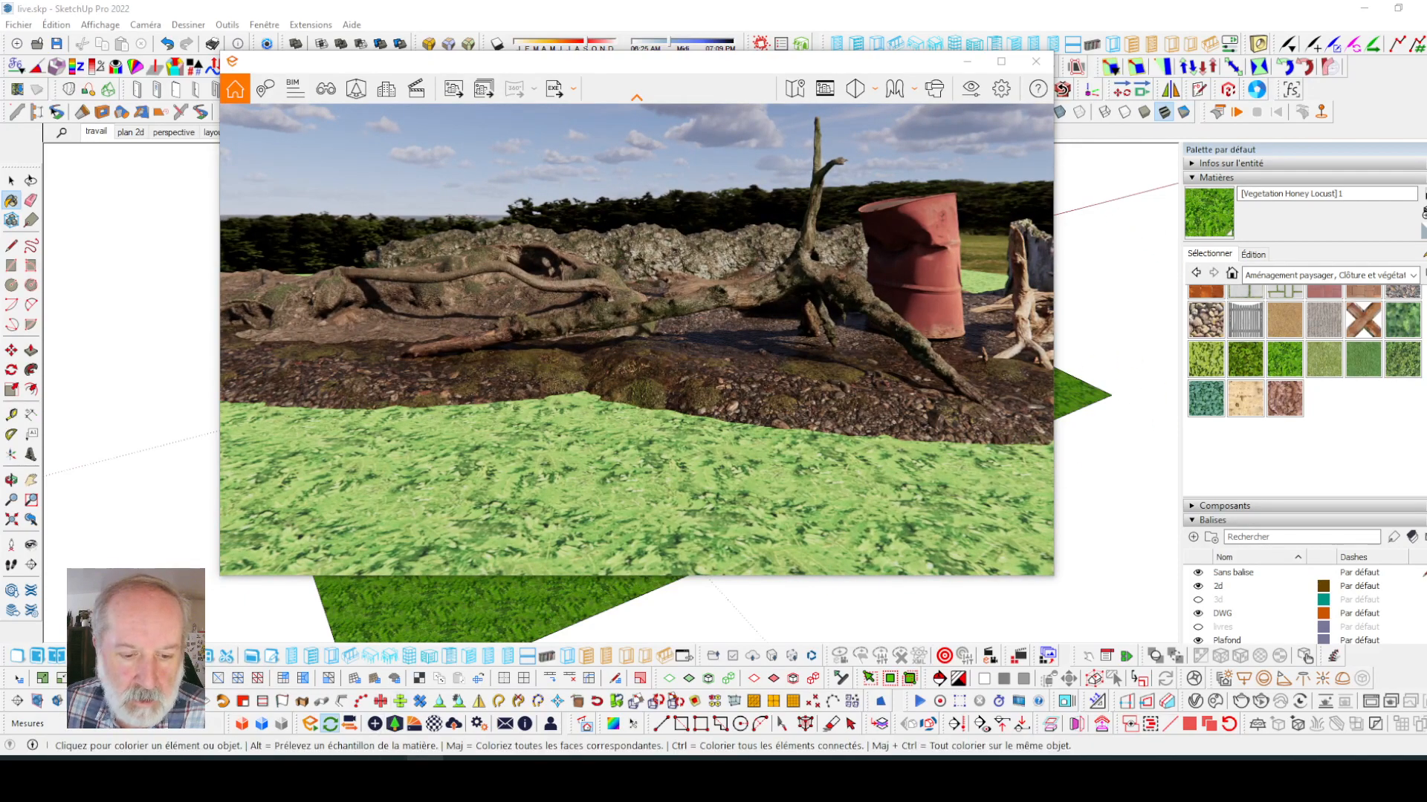
# - Open the Enscape material editor and change the Vegetation Honey Locust material's type to Herbe, keeping the render in sight
pyautogui.click(440, 729)
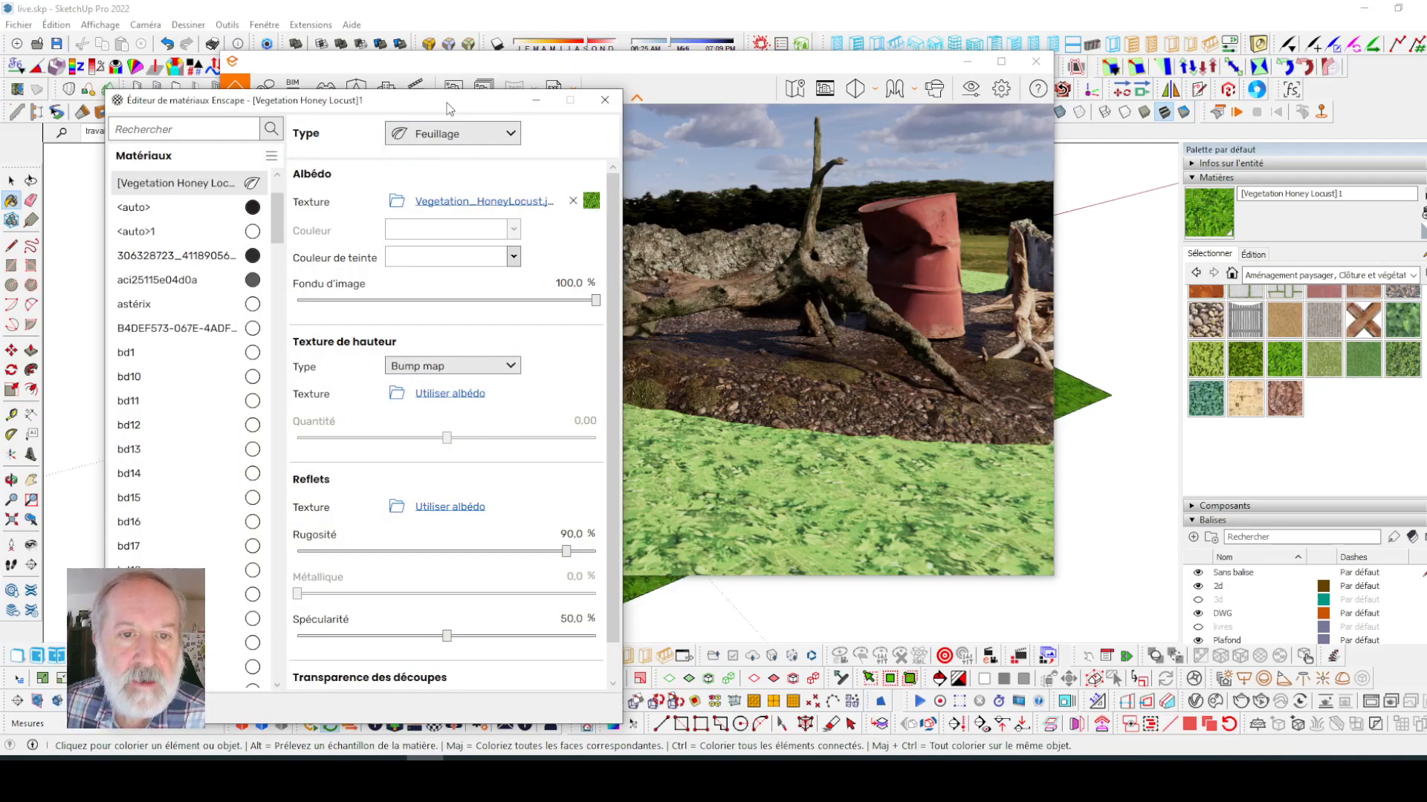
pyautogui.moveTo(449, 108); pyautogui.dragTo(577, 97)
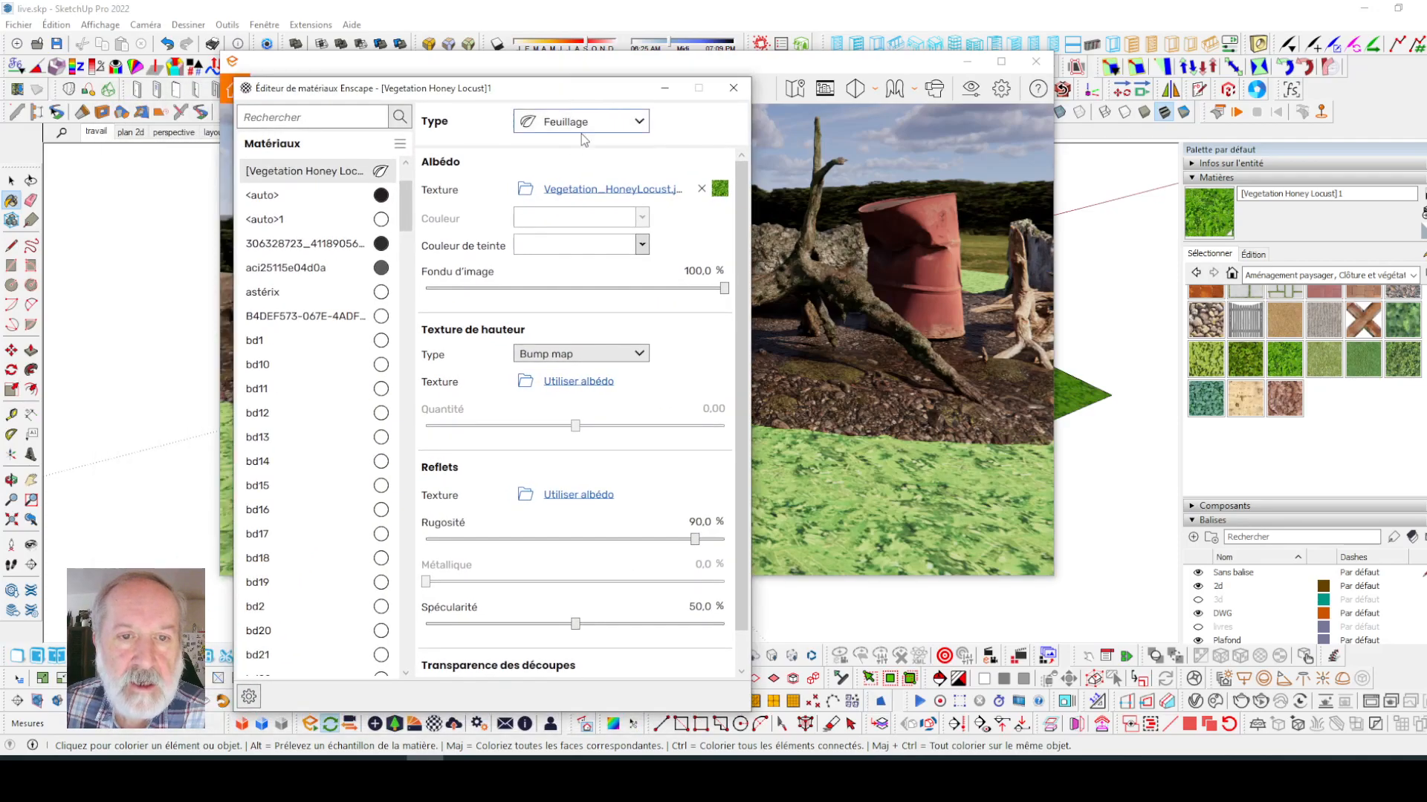
pyautogui.click(639, 123)
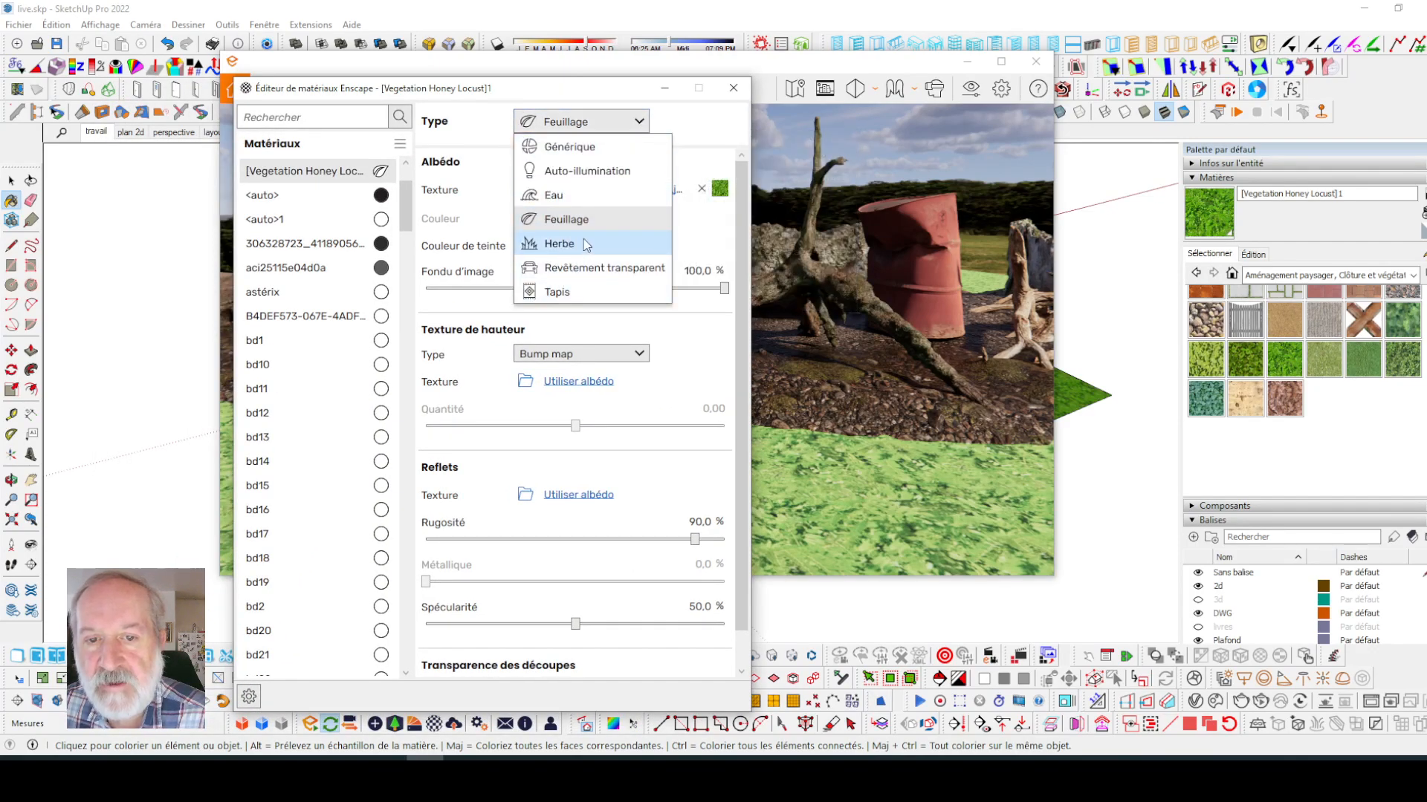
pyautogui.click(578, 243)
pyautogui.moveTo(630, 83); pyautogui.dragTo(449, 69)
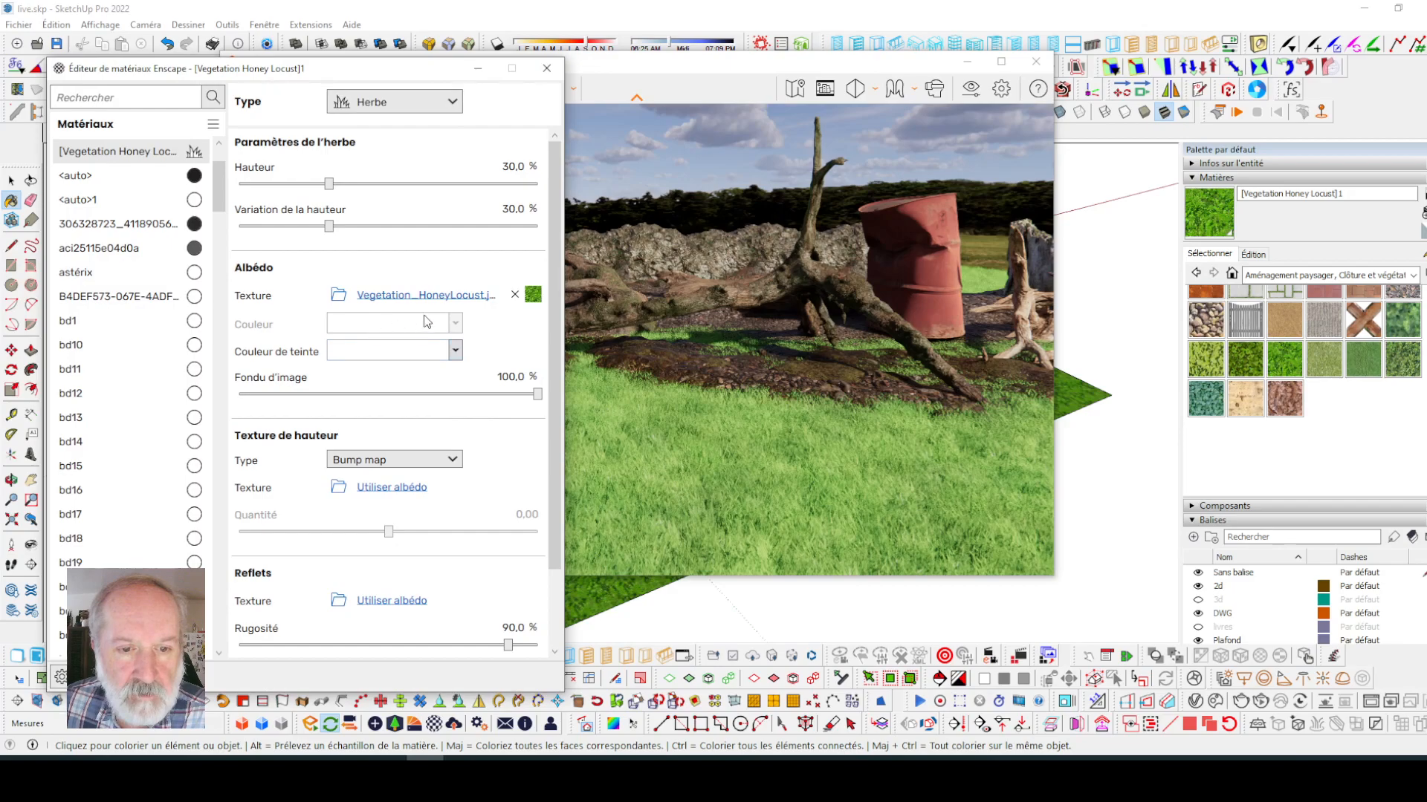
# - Give the grass material a light green tint and a grey base colour, with its image fade at 0.0%
pyautogui.click(456, 352)
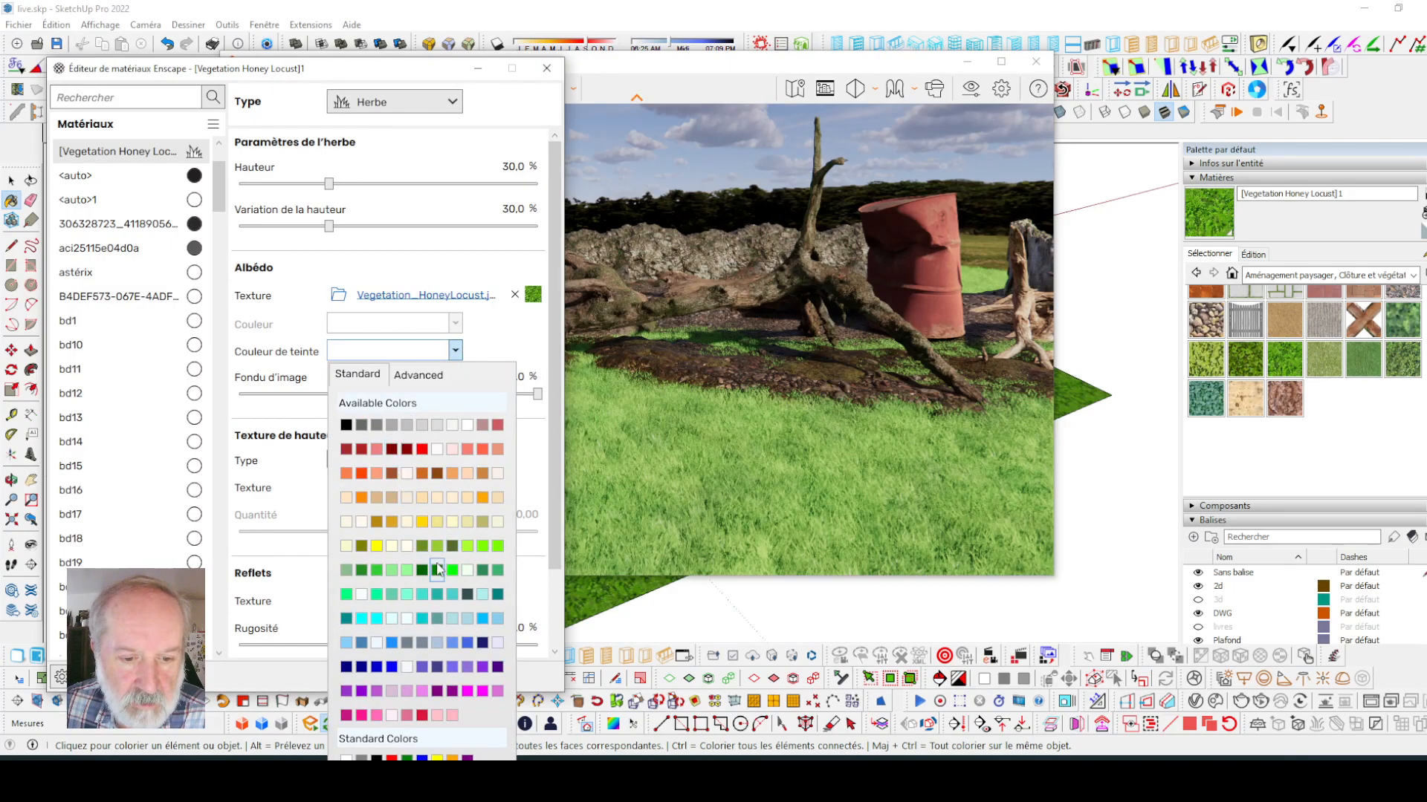
pyautogui.click(392, 571)
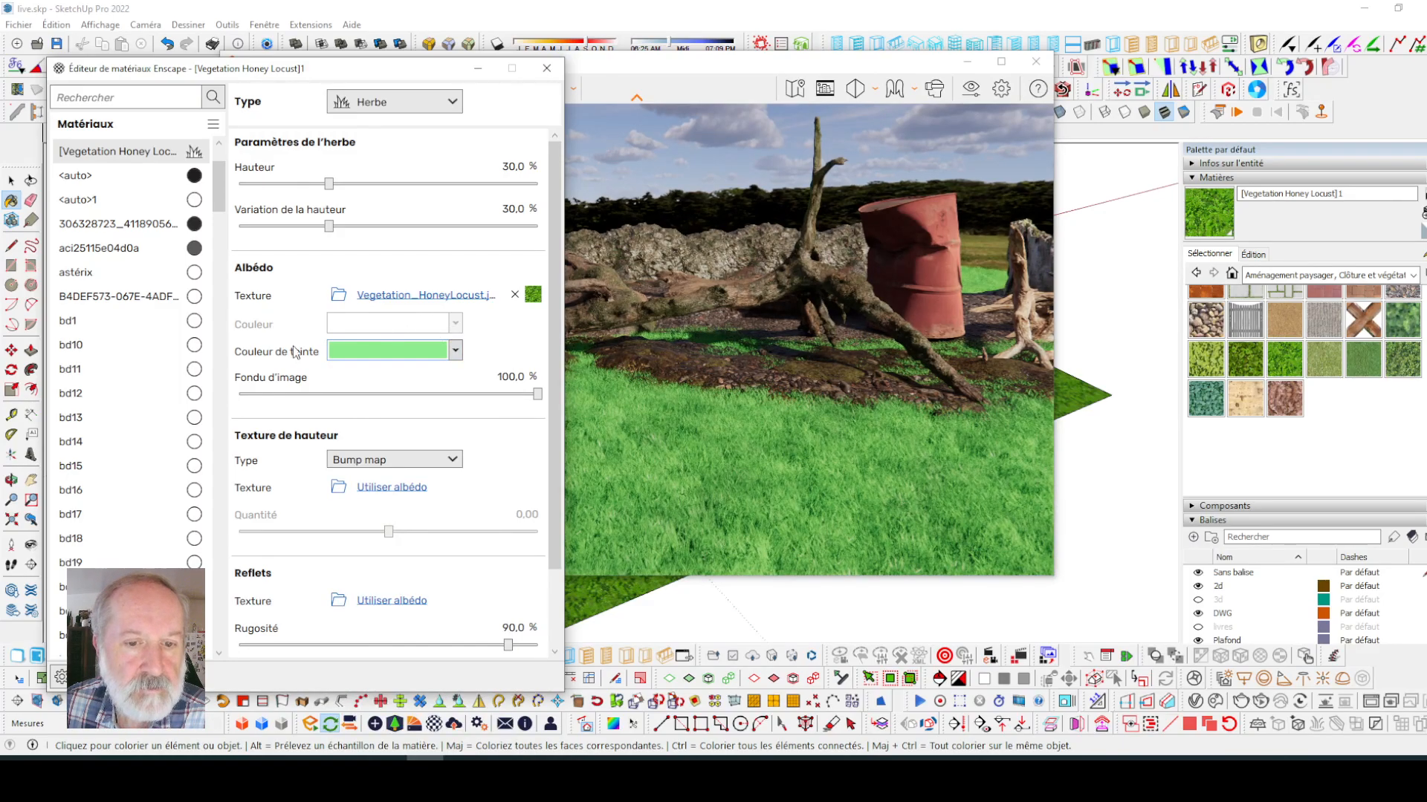
pyautogui.moveTo(537, 396); pyautogui.dragTo(234, 395)
pyautogui.click(455, 323)
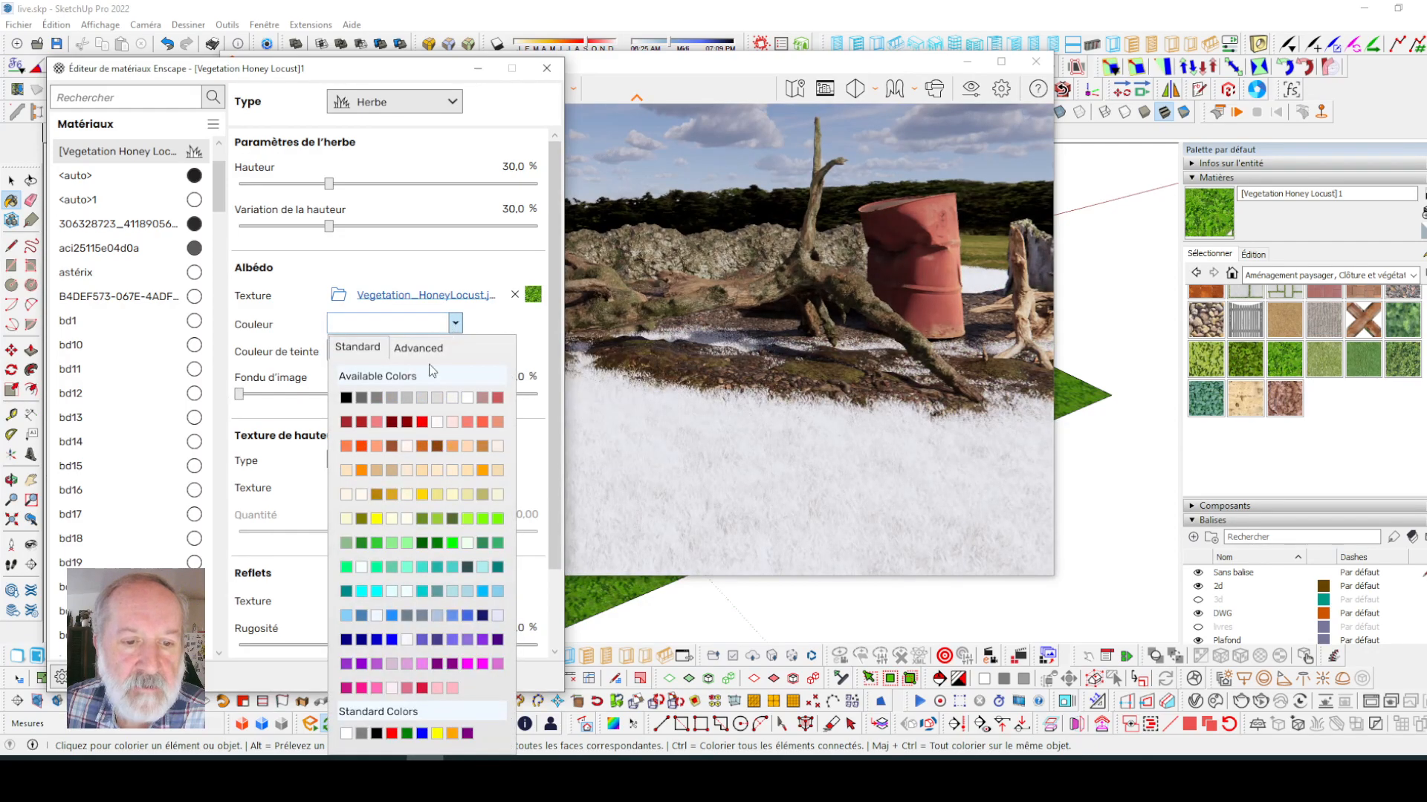
pyautogui.click(379, 397)
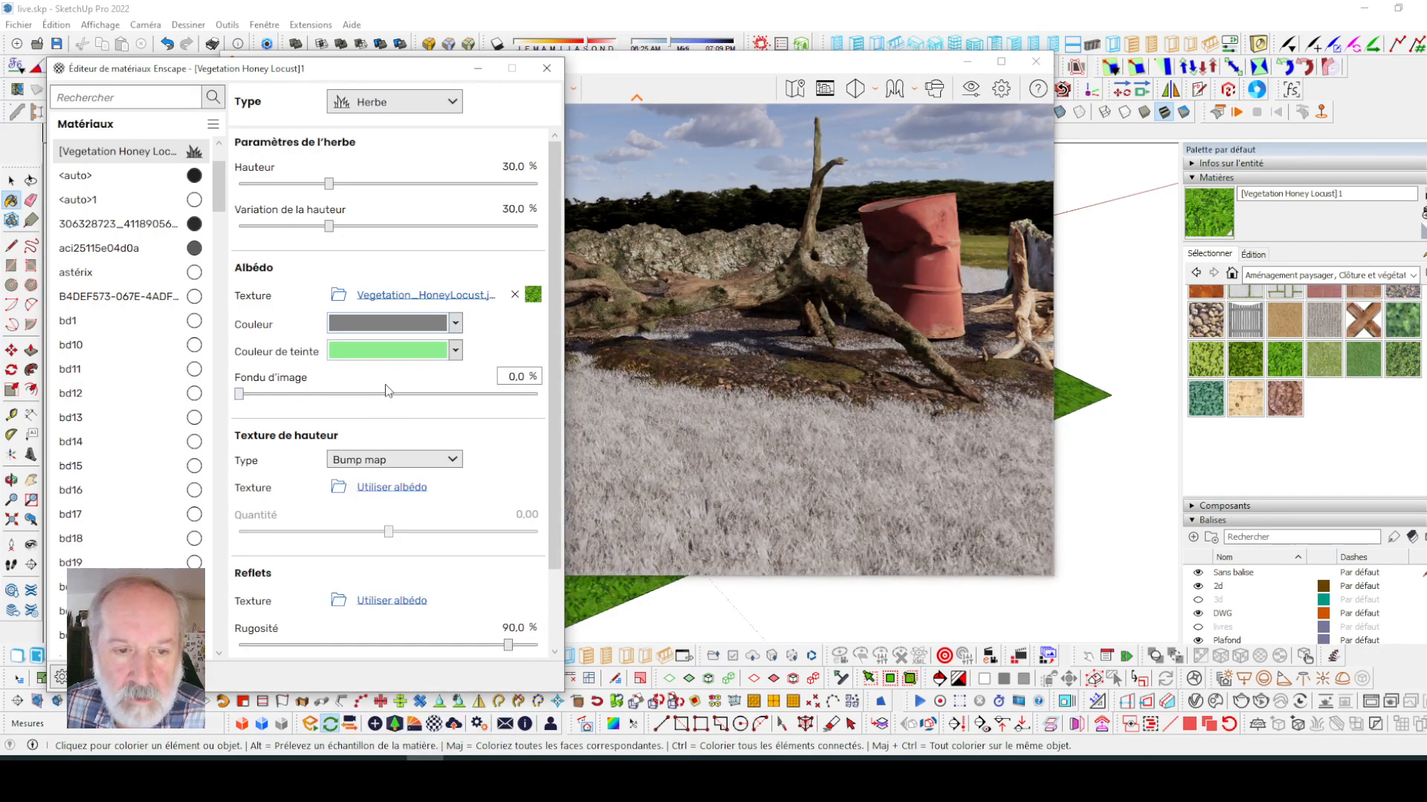
# - Change the grass material's base colour to a darker grey and set its image fade to 50.1%
pyautogui.moveTo(238, 393); pyautogui.dragTo(421, 403)
pyautogui.moveTo(422, 396); pyautogui.dragTo(425, 395)
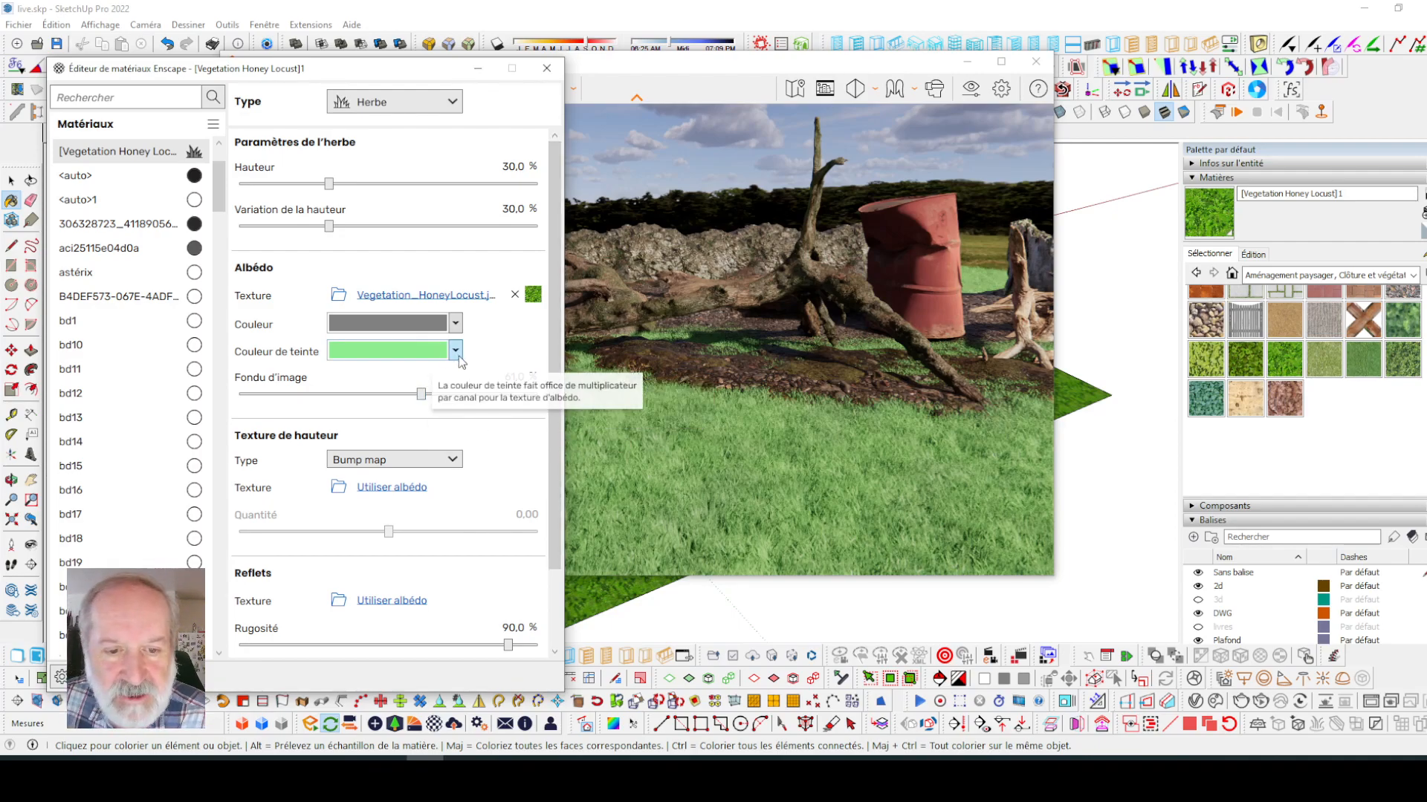
pyautogui.click(456, 324)
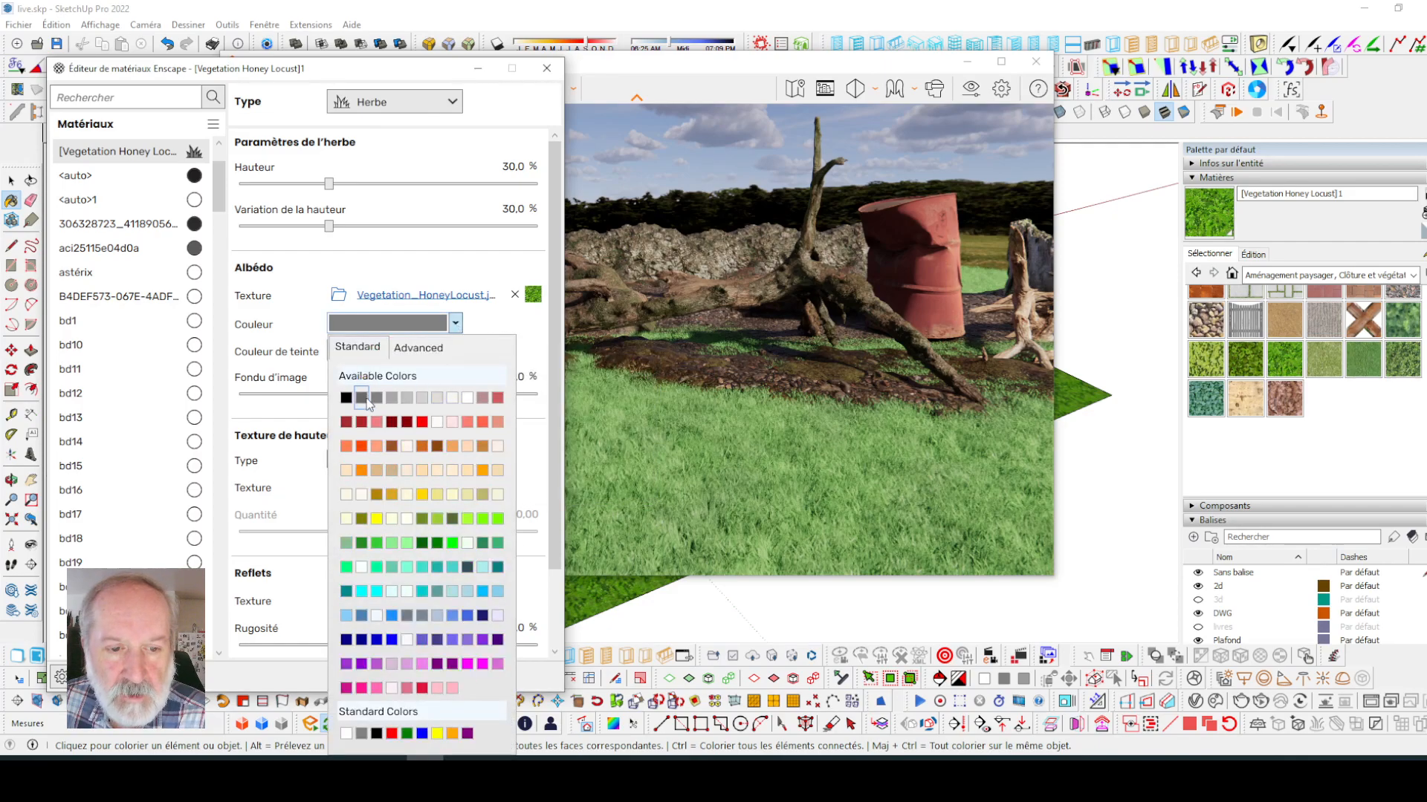
pyautogui.click(366, 401)
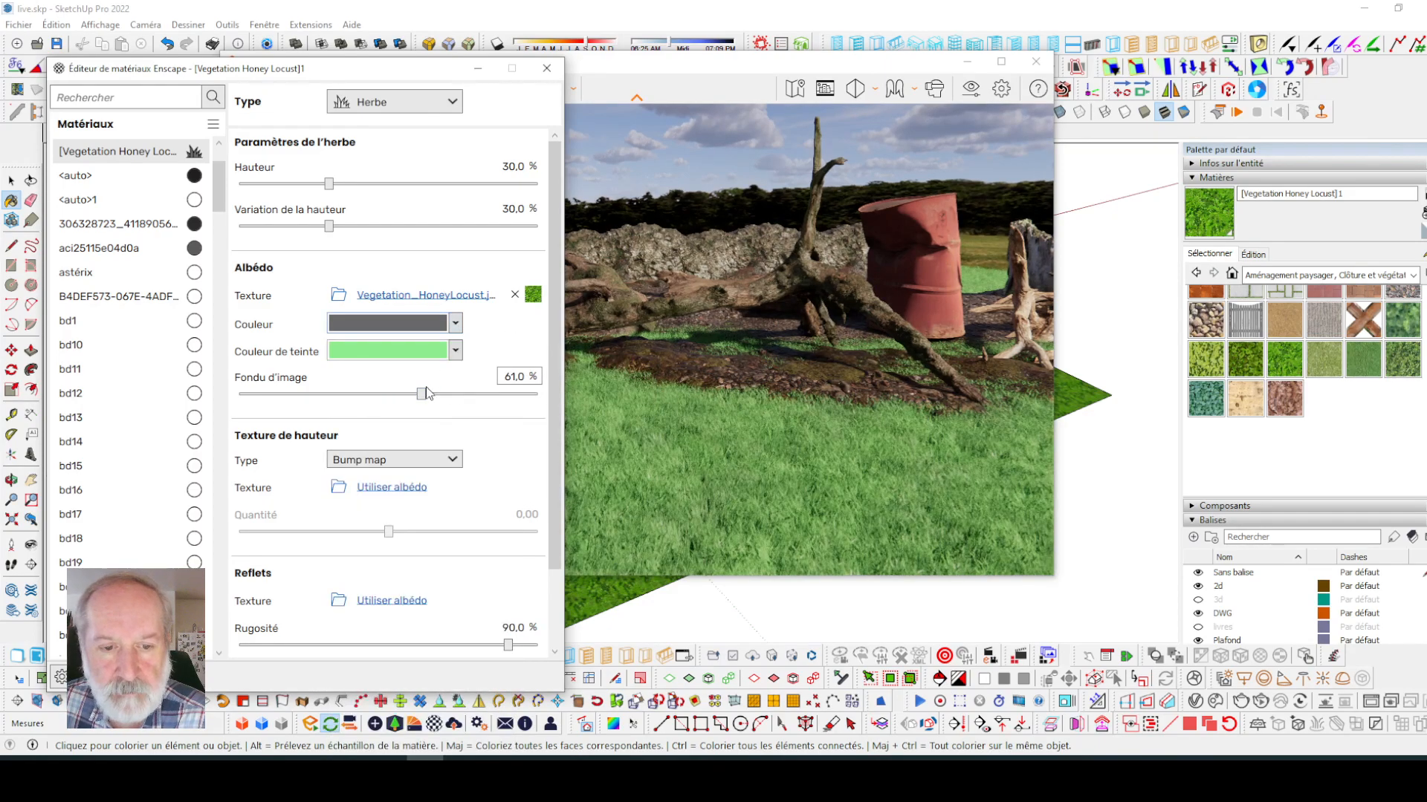
pyautogui.moveTo(421, 393); pyautogui.dragTo(390, 400)
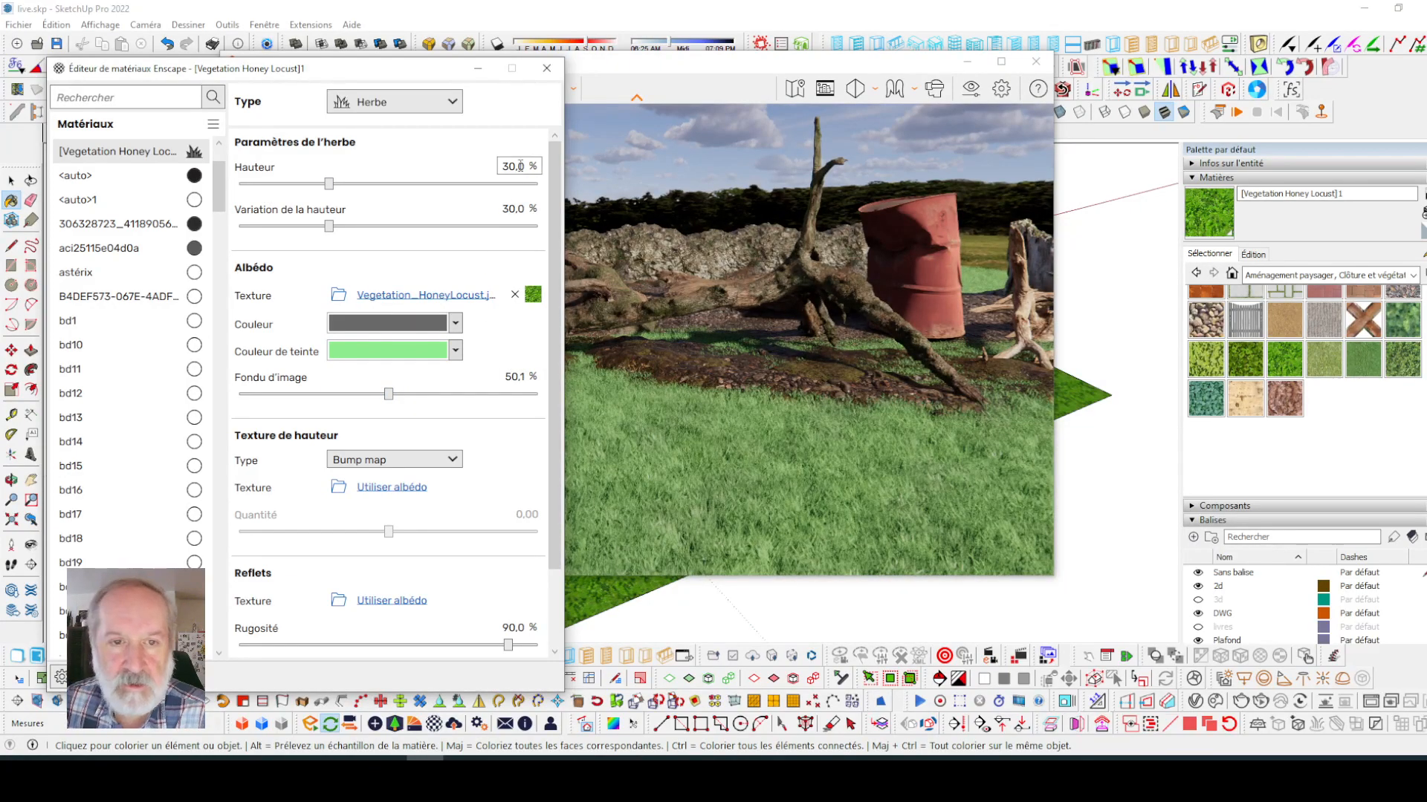
# - Set the grass height and height variation to 0.0% after viewing the grass edge near the branch in the render
pyautogui.moveTo(460, 80); pyautogui.dragTo(334, 81)
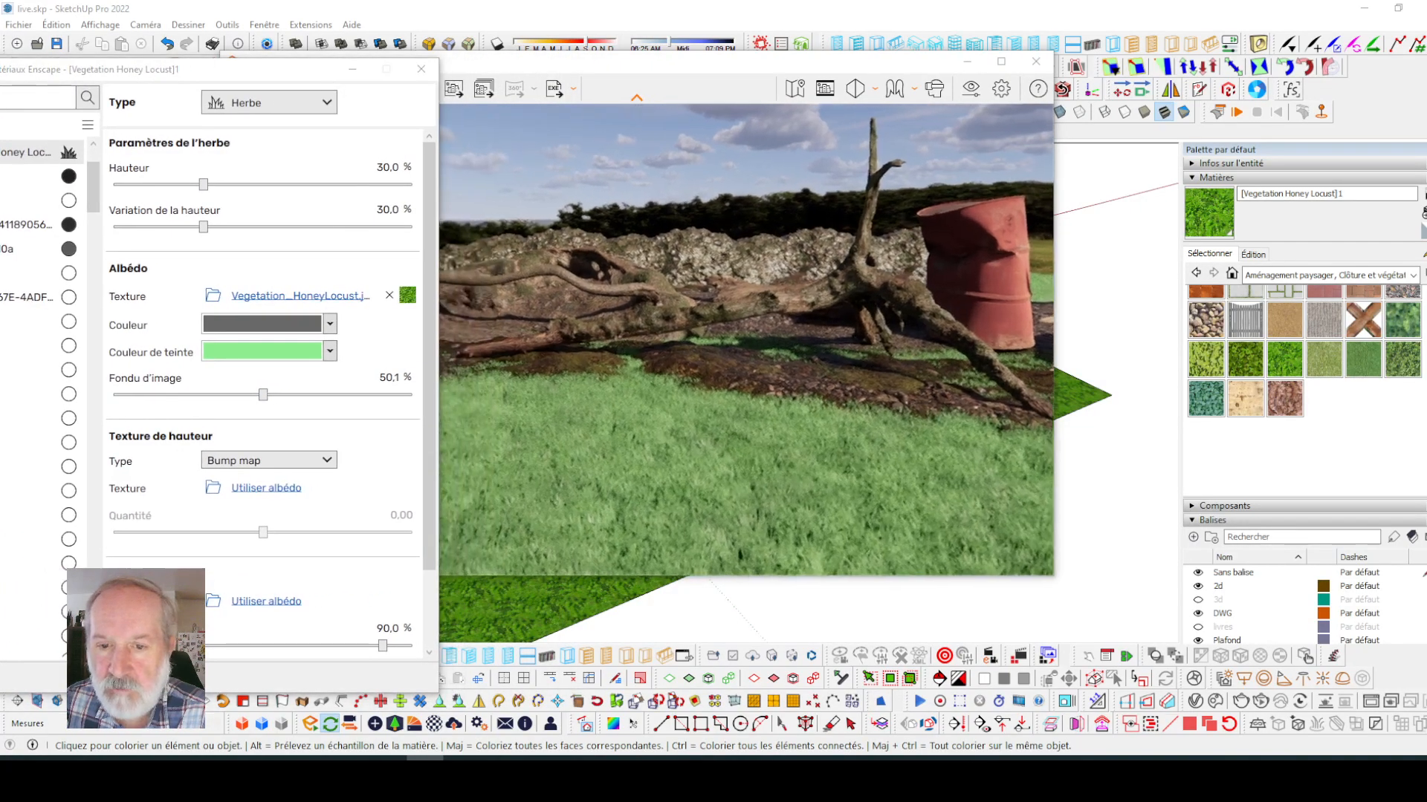
pyautogui.moveTo(911, 310); pyautogui.dragTo(894, 313)
pyautogui.moveTo(729, 287); pyautogui.dragTo(797, 293, button='right')
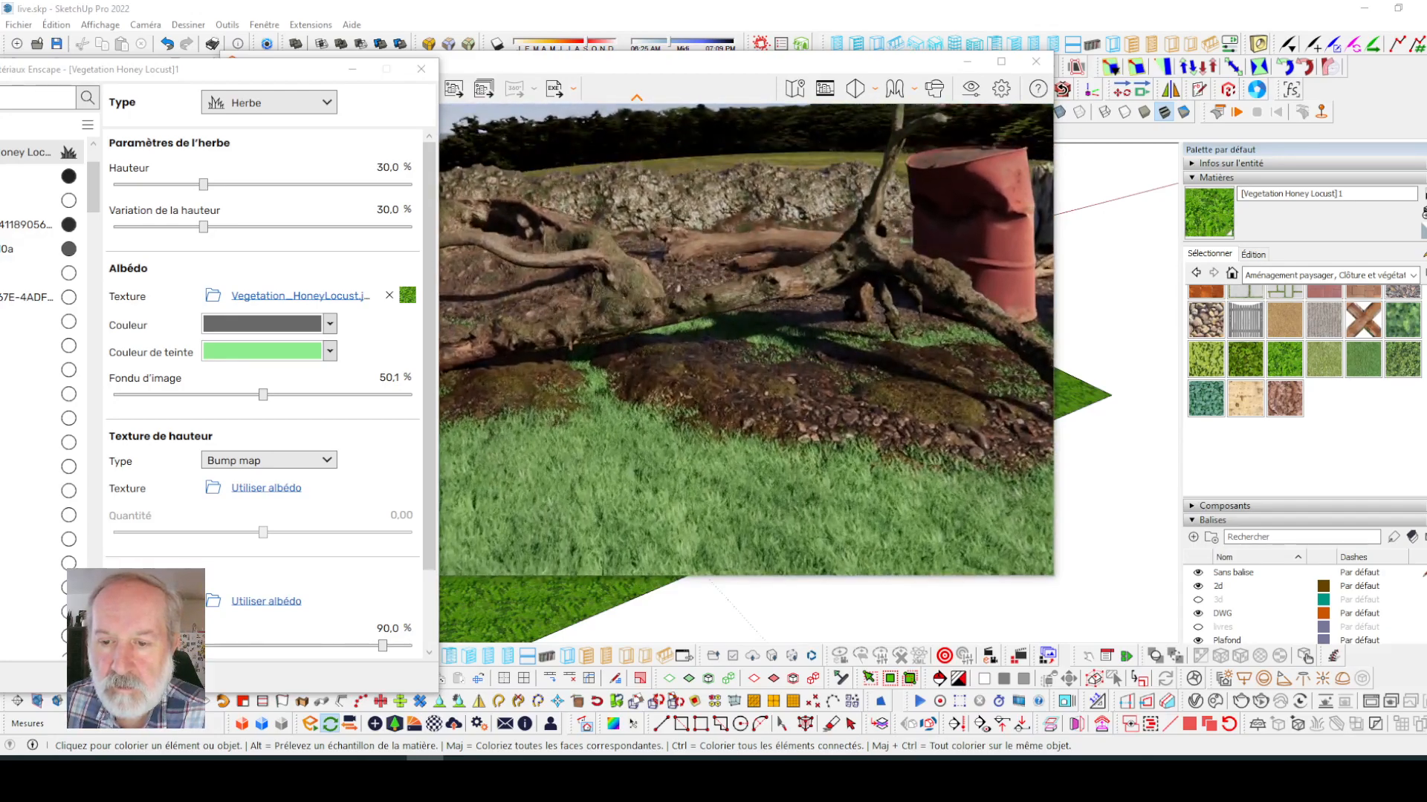
pyautogui.moveTo(290, 77); pyautogui.dragTo(594, 43)
pyautogui.moveTo(508, 150); pyautogui.dragTo(416, 151)
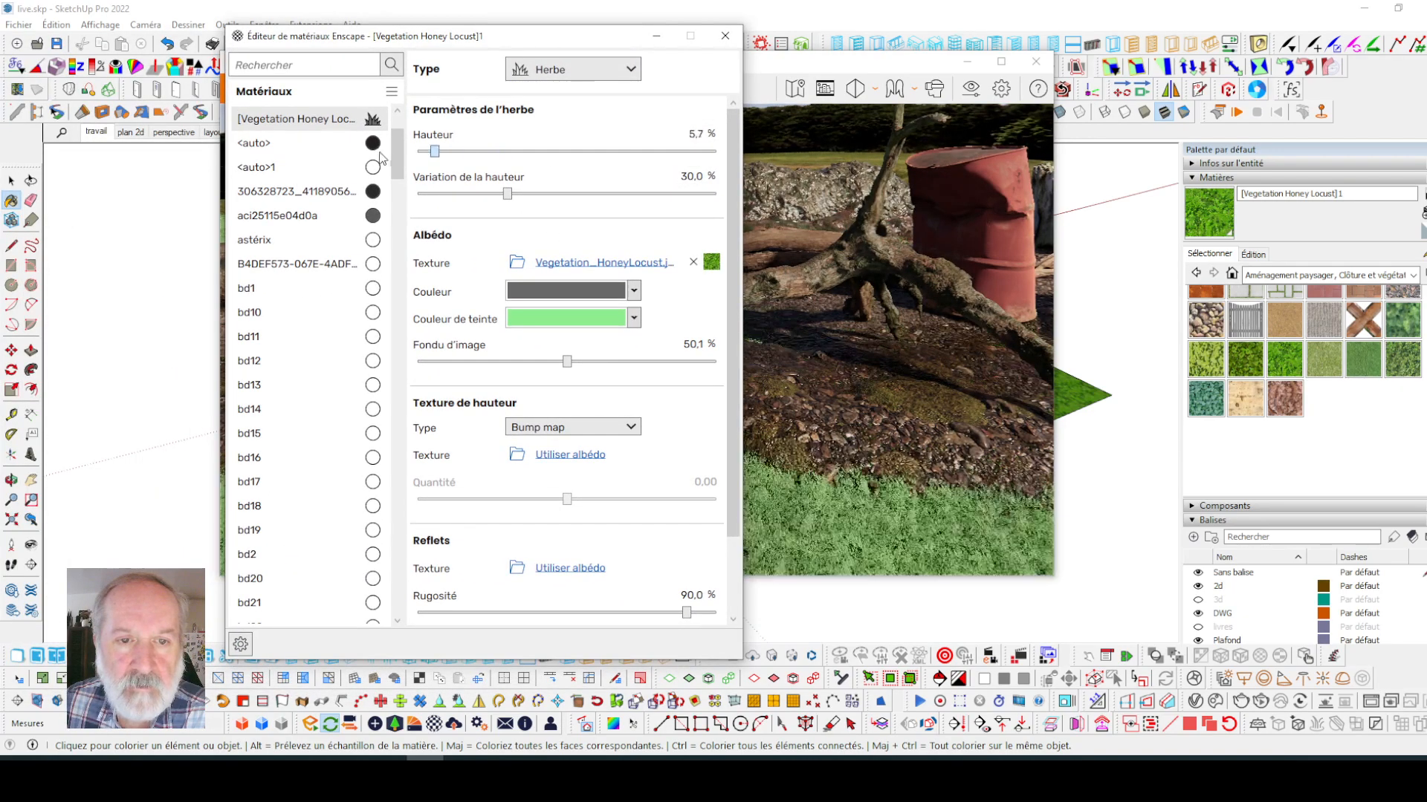
pyautogui.moveTo(507, 193); pyautogui.dragTo(417, 193)
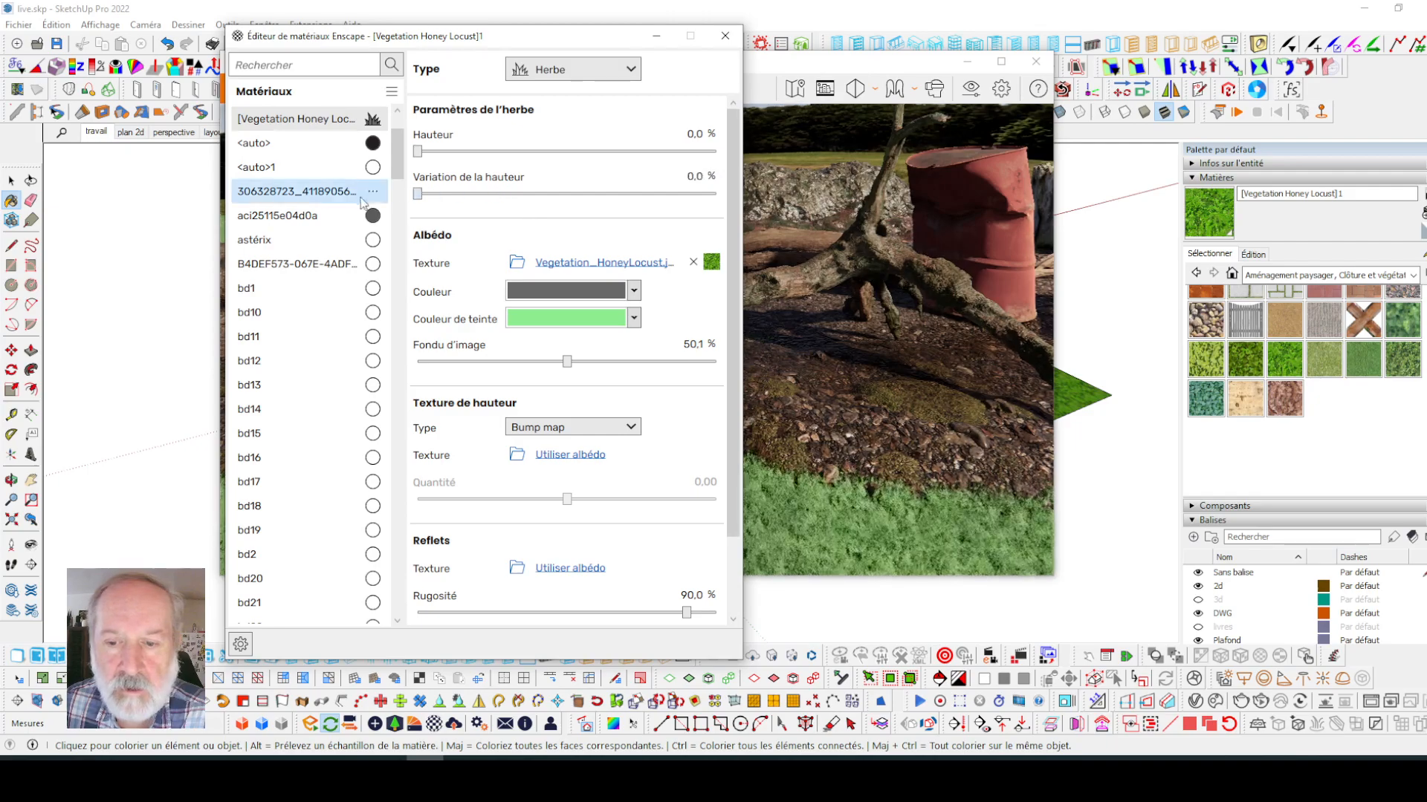
# - Move the material editor aside and examine the shortened grass around the barrel scene in the render
pyautogui.moveTo(613, 46); pyautogui.dragTo(349, 60)
pyautogui.scroll(3, 825, 374)
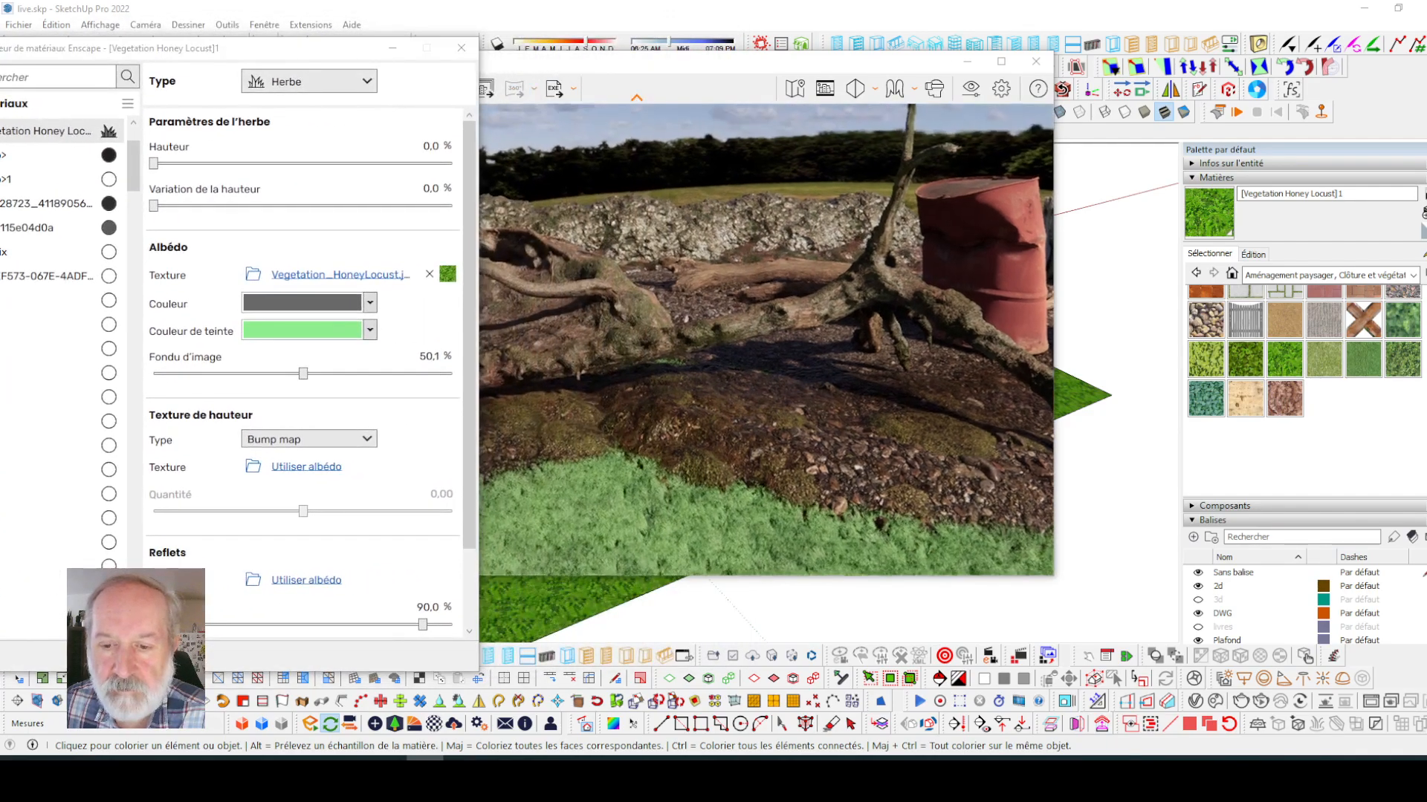
pyautogui.scroll(-3, 825, 374)
pyautogui.scroll(-3, 825, 373)
pyautogui.moveTo(765, 376); pyautogui.dragTo(931, 367)
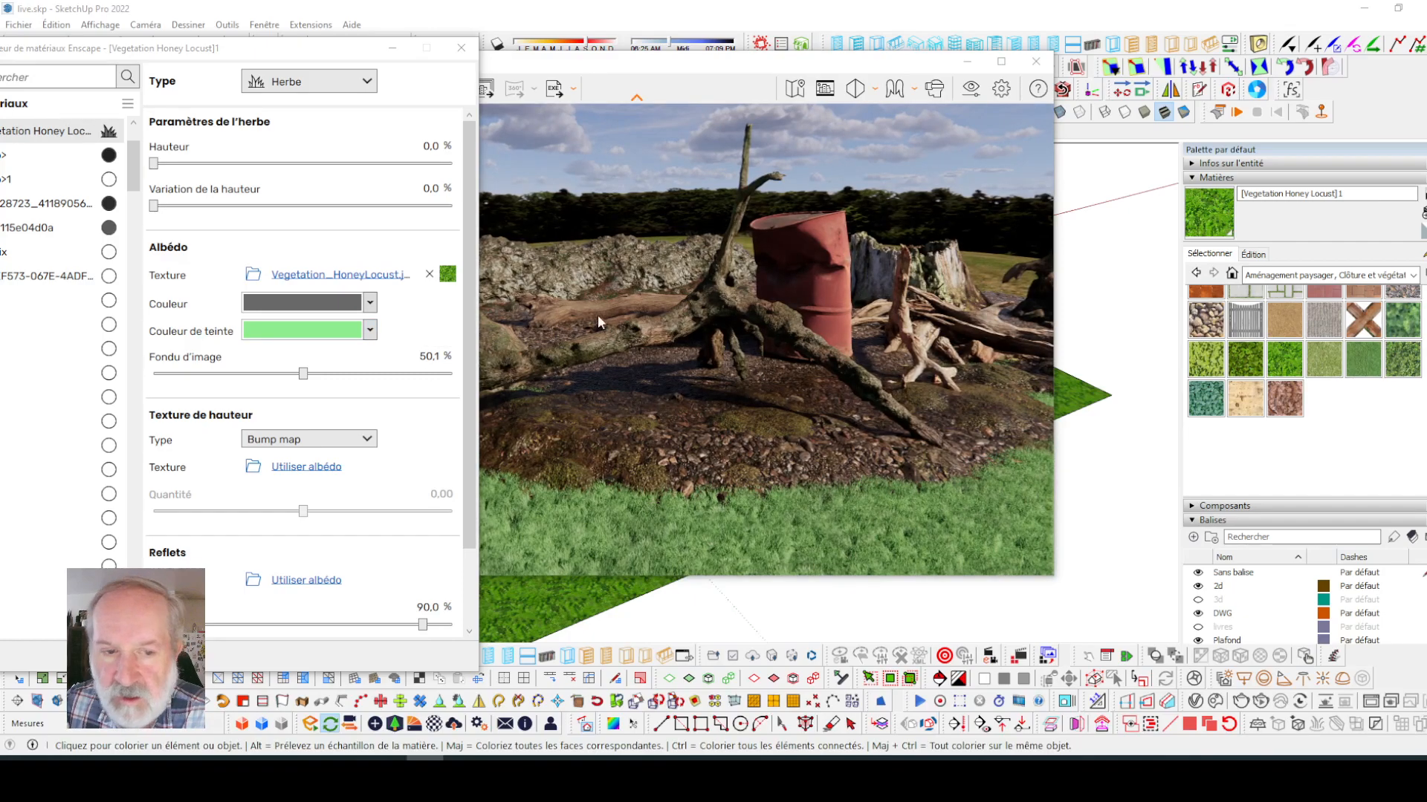
# - Try a yellow-green tint and a pale yellow tint on the grass material
pyautogui.click(370, 330)
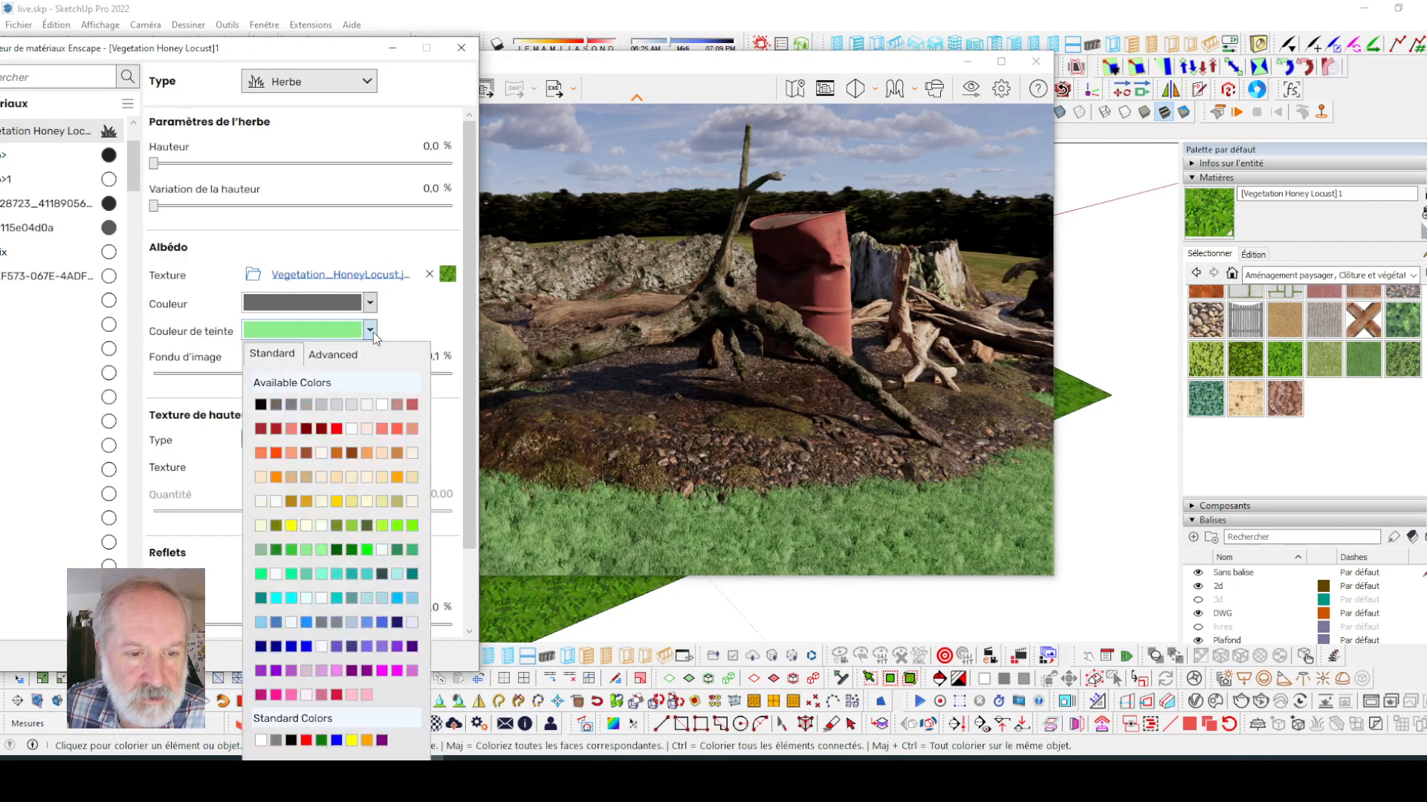
pyautogui.click(351, 526)
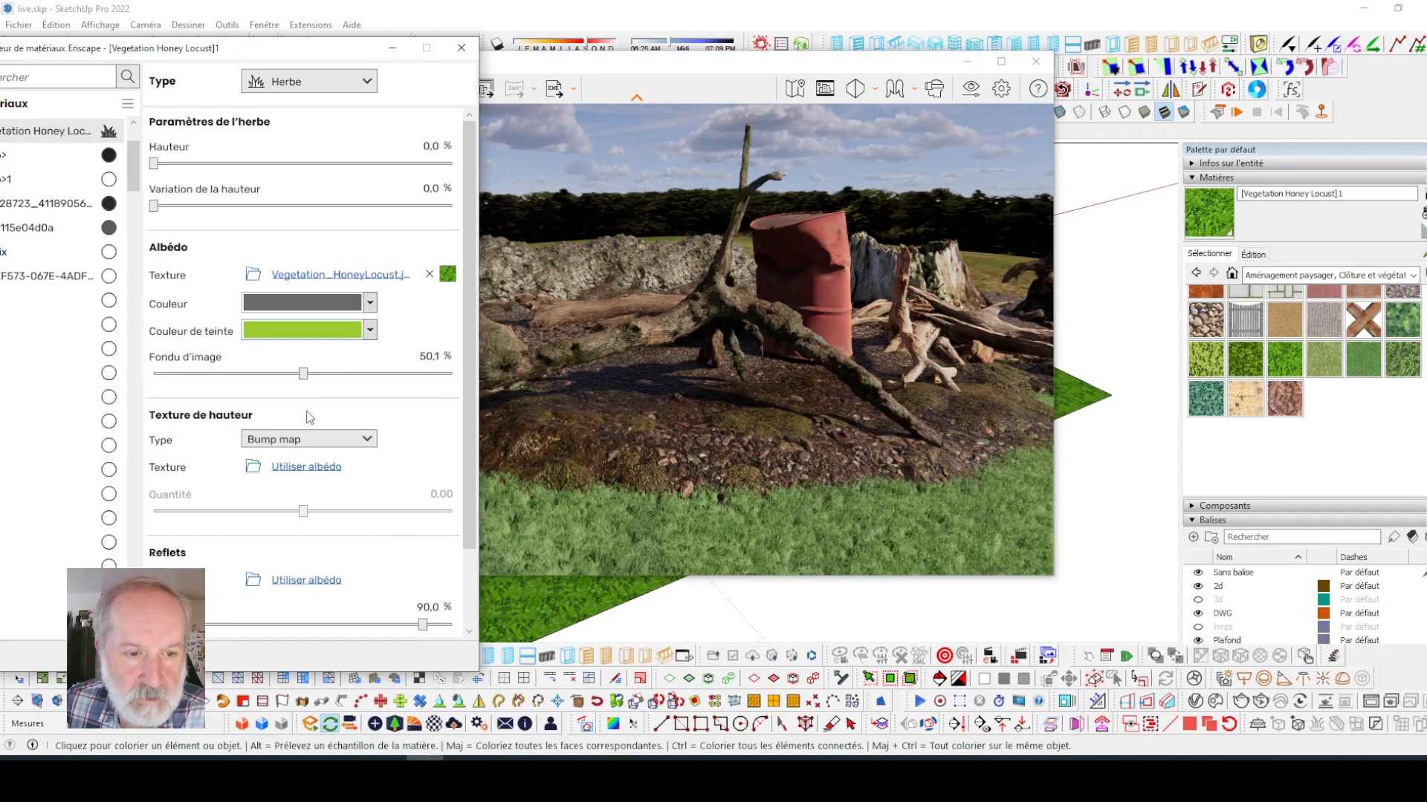
pyautogui.click(370, 331)
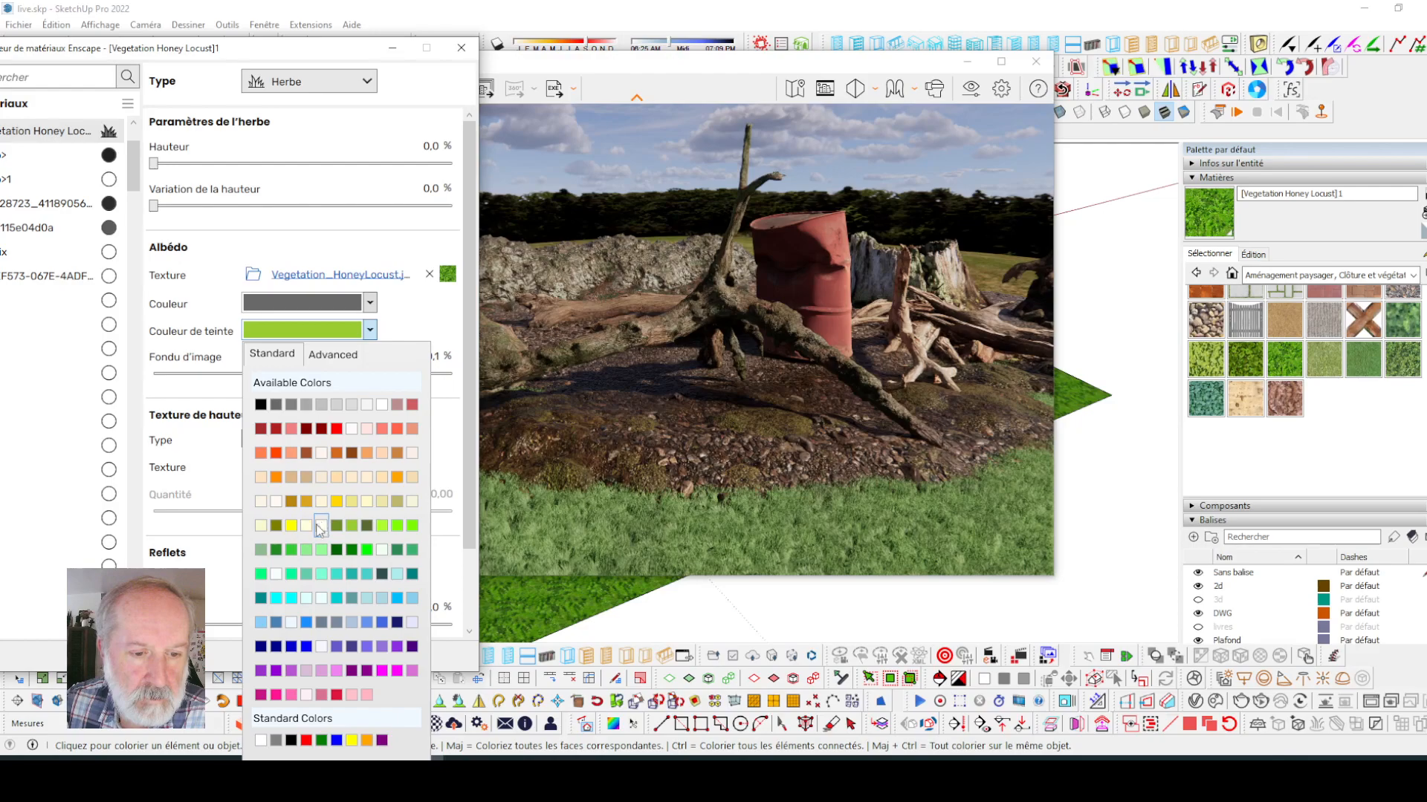
pyautogui.click(349, 503)
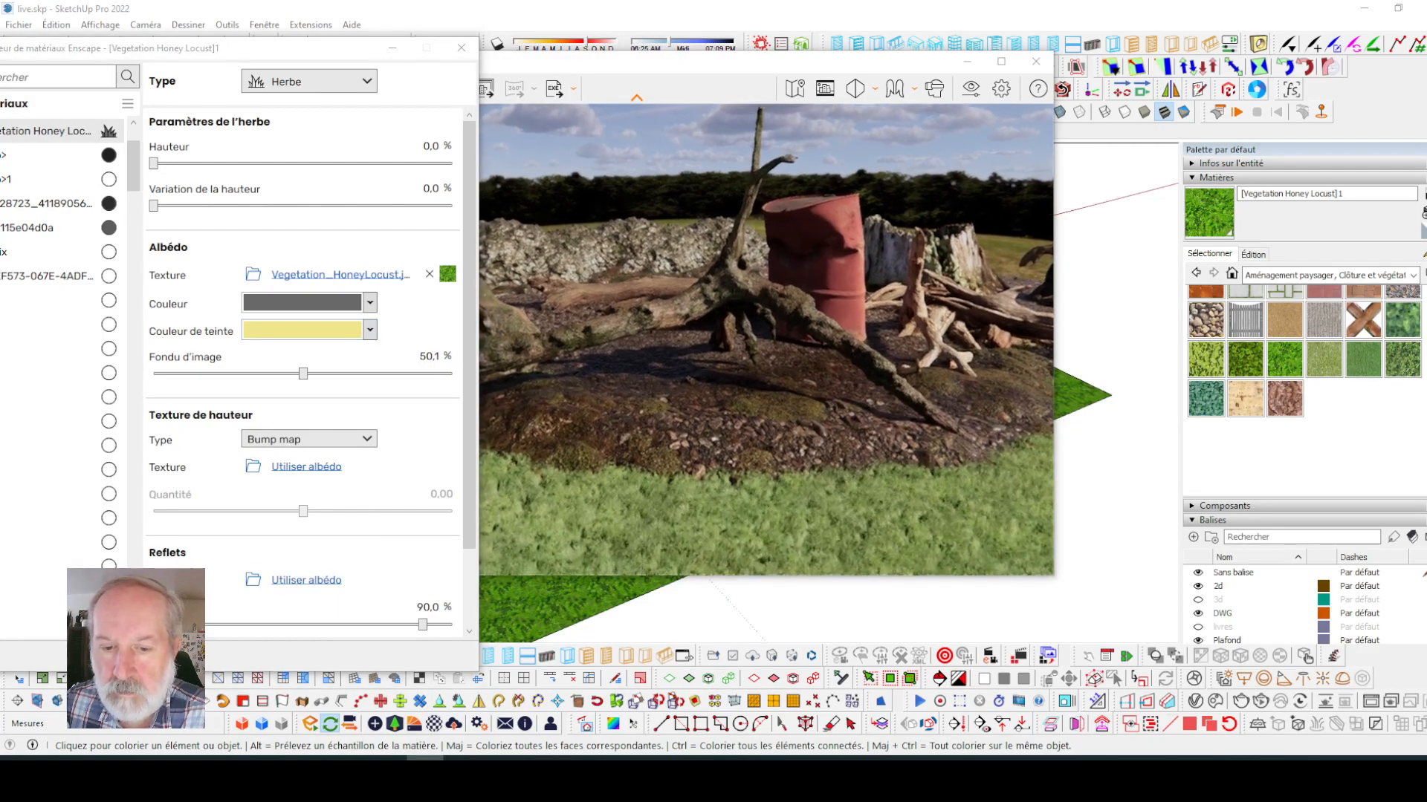
pyautogui.click(370, 332)
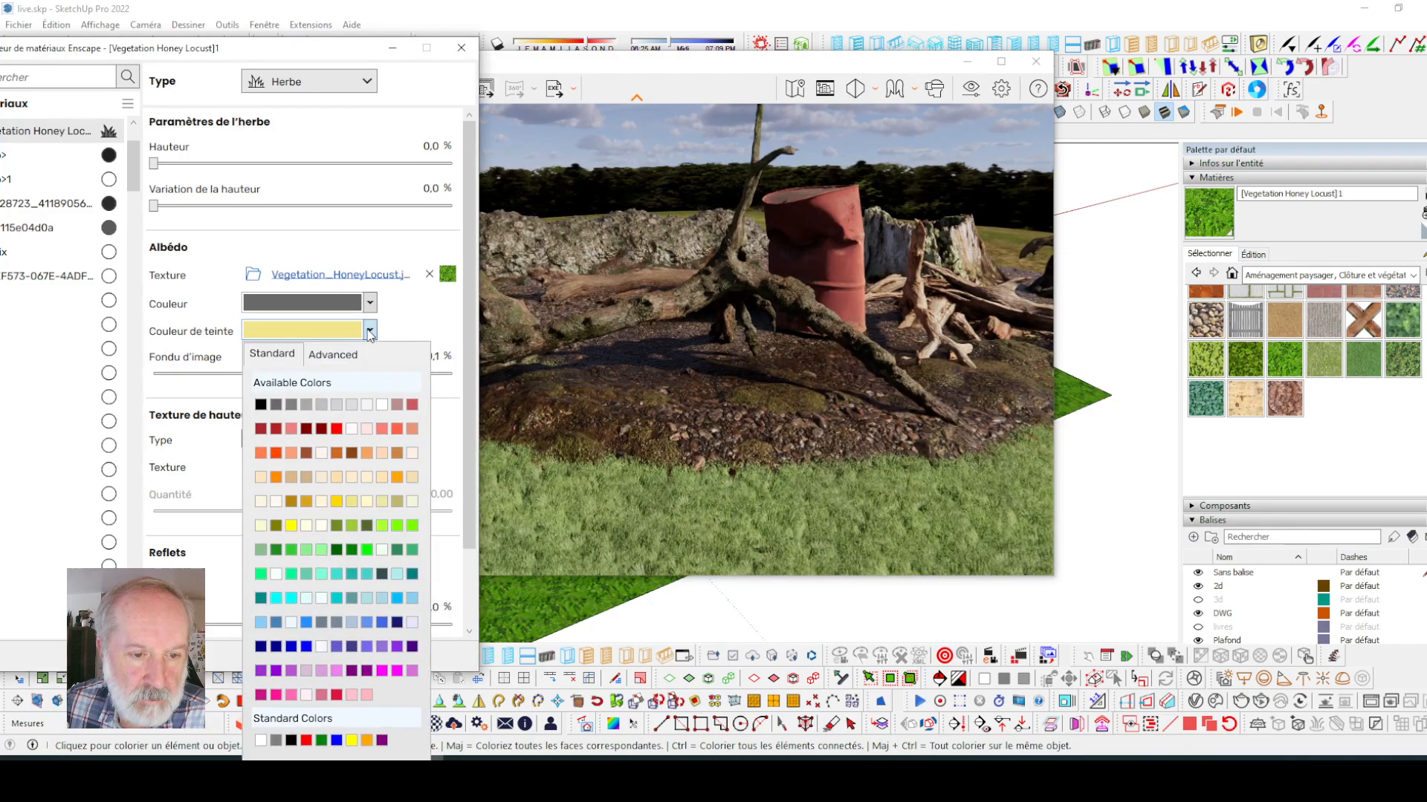
pyautogui.click(358, 503)
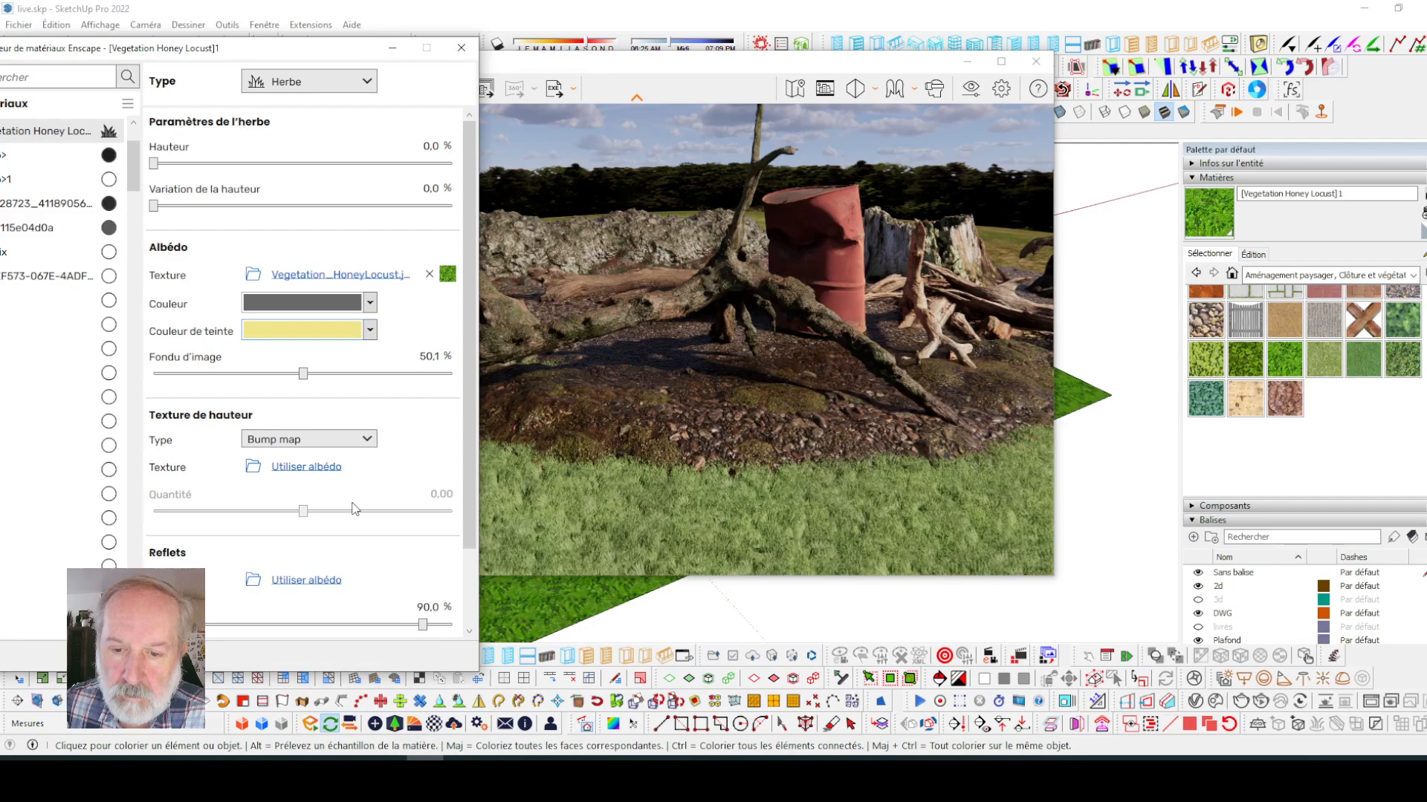
# - Set the grass material's tint colour to golden yellow and bring the render window in front of the material editor
pyautogui.click(374, 335)
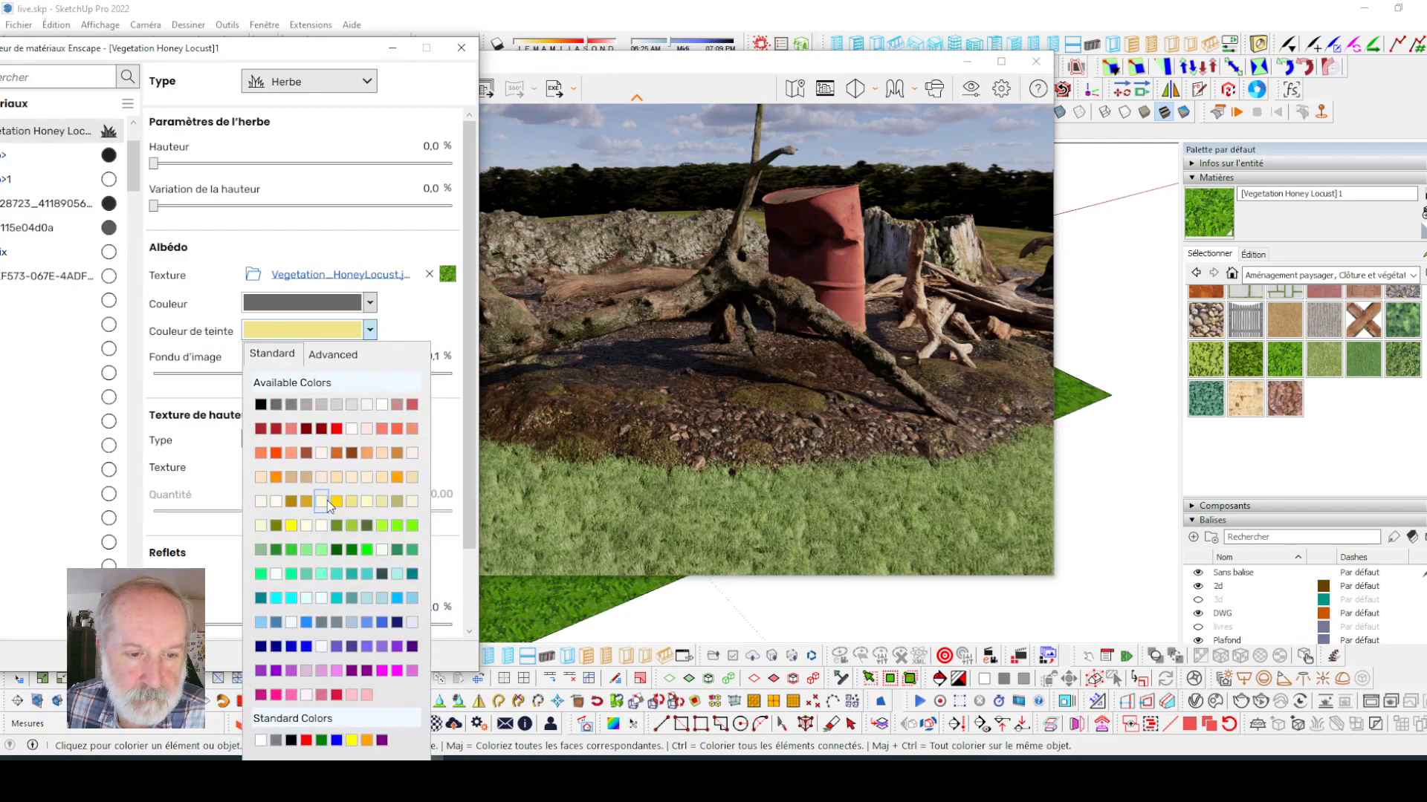
pyautogui.click(327, 501)
pyautogui.moveTo(717, 307); pyautogui.dragTo(714, 309)
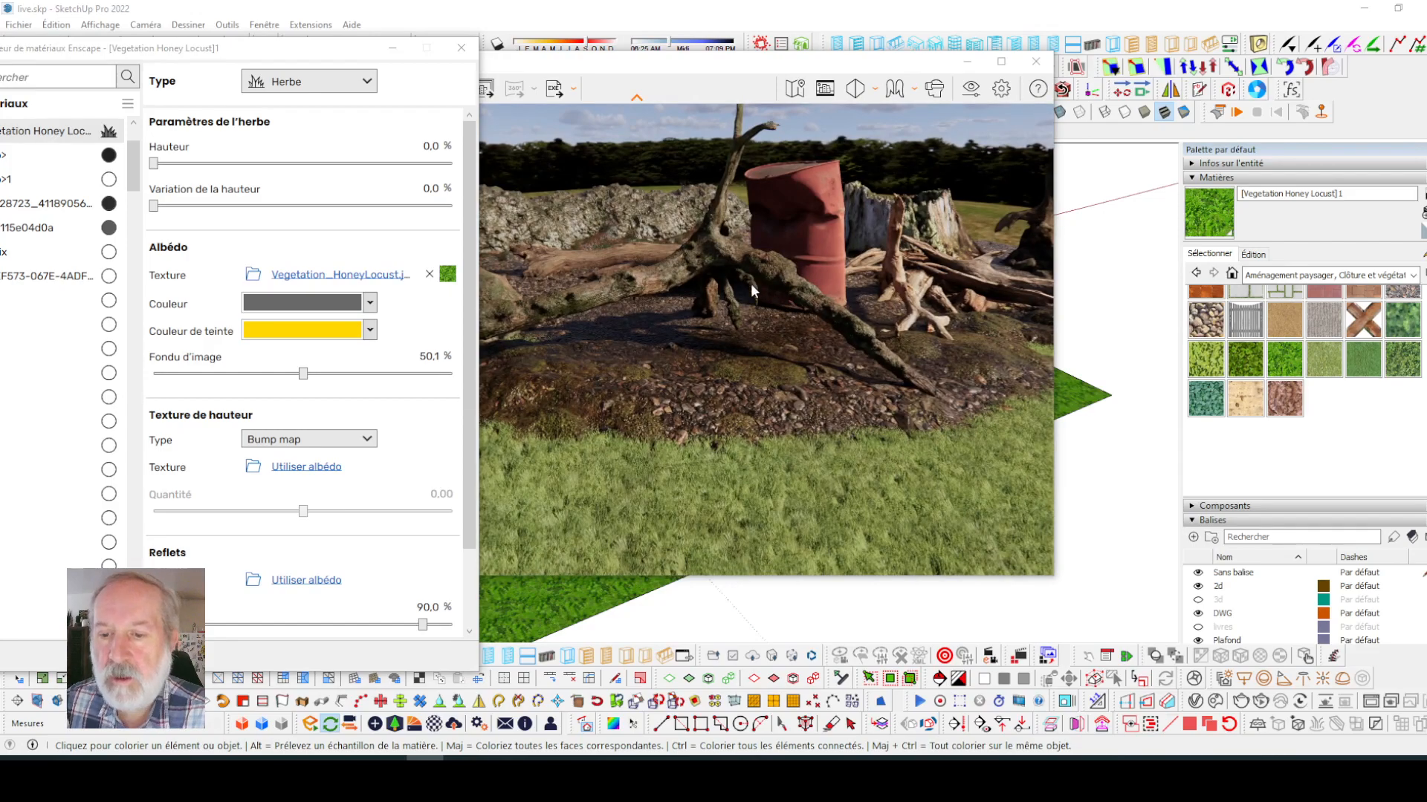
pyautogui.moveTo(689, 65); pyautogui.dragTo(713, 55)
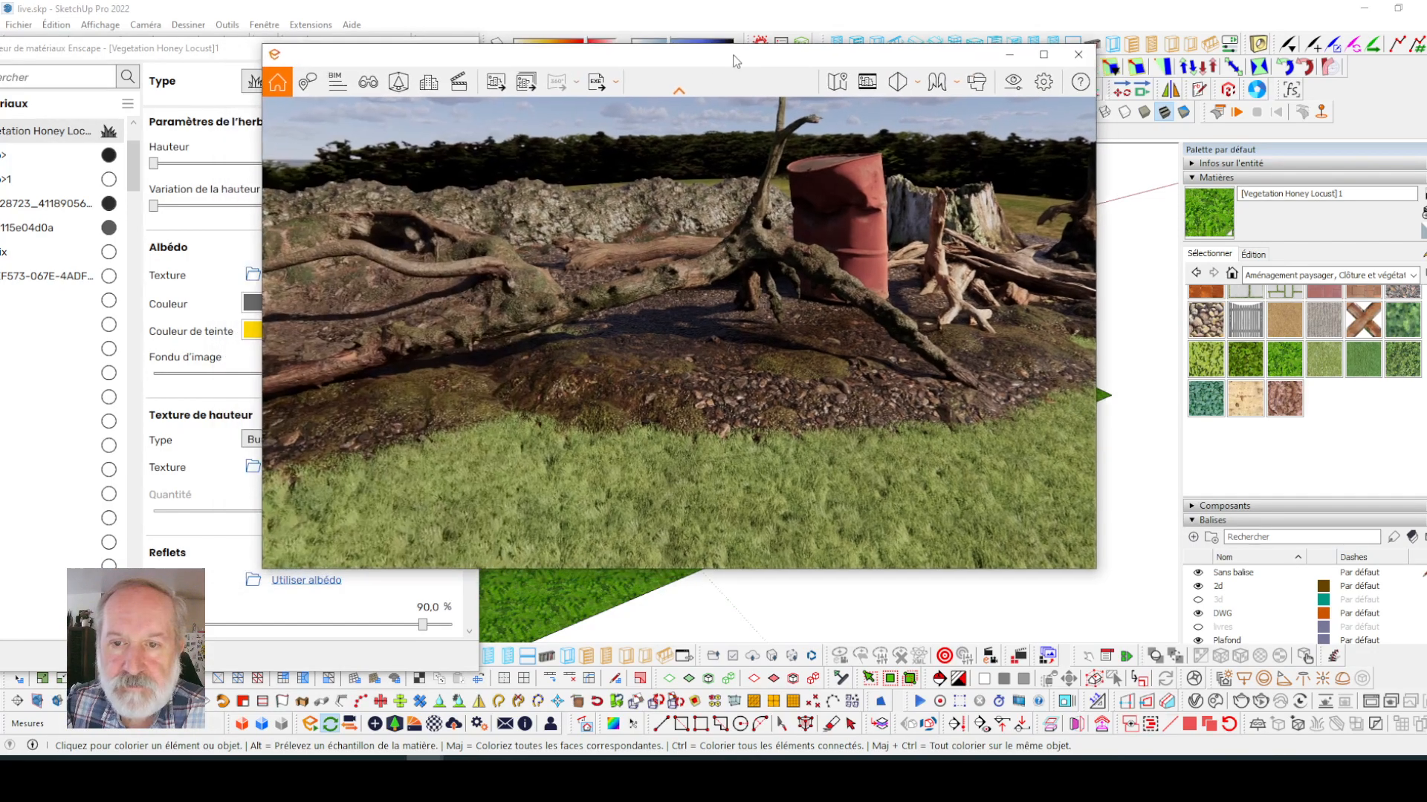
# - Examine how the retinted grass blends with the forest ground and barrel in the render, from wide and closer views
pyautogui.moveTo(691, 319)
pyautogui.mouseDown()
pyautogui.moveTo(716, 316)
pyautogui.moveTo(710, 305)
pyautogui.mouseUp()
pyautogui.moveTo(896, 295); pyautogui.dragTo(916, 291)
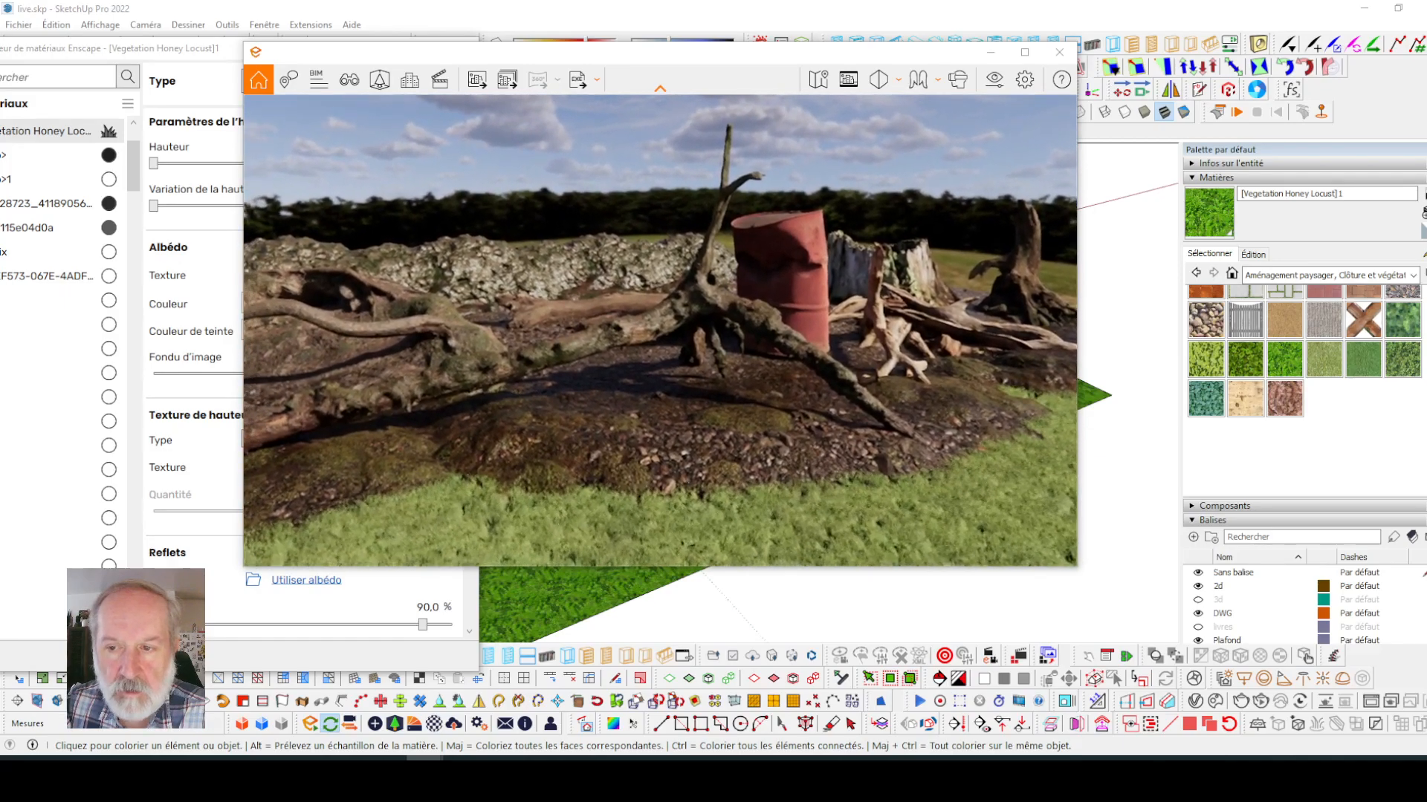
pyautogui.scroll(2, 916, 291)
pyautogui.scroll(1, 916, 291)
pyautogui.scroll(-2, 867, 297)
pyautogui.scroll(1, 868, 296)
pyautogui.moveTo(868, 296); pyautogui.dragTo(885, 295)
pyautogui.moveTo(885, 296); pyautogui.dragTo(697, 344, button='middle')
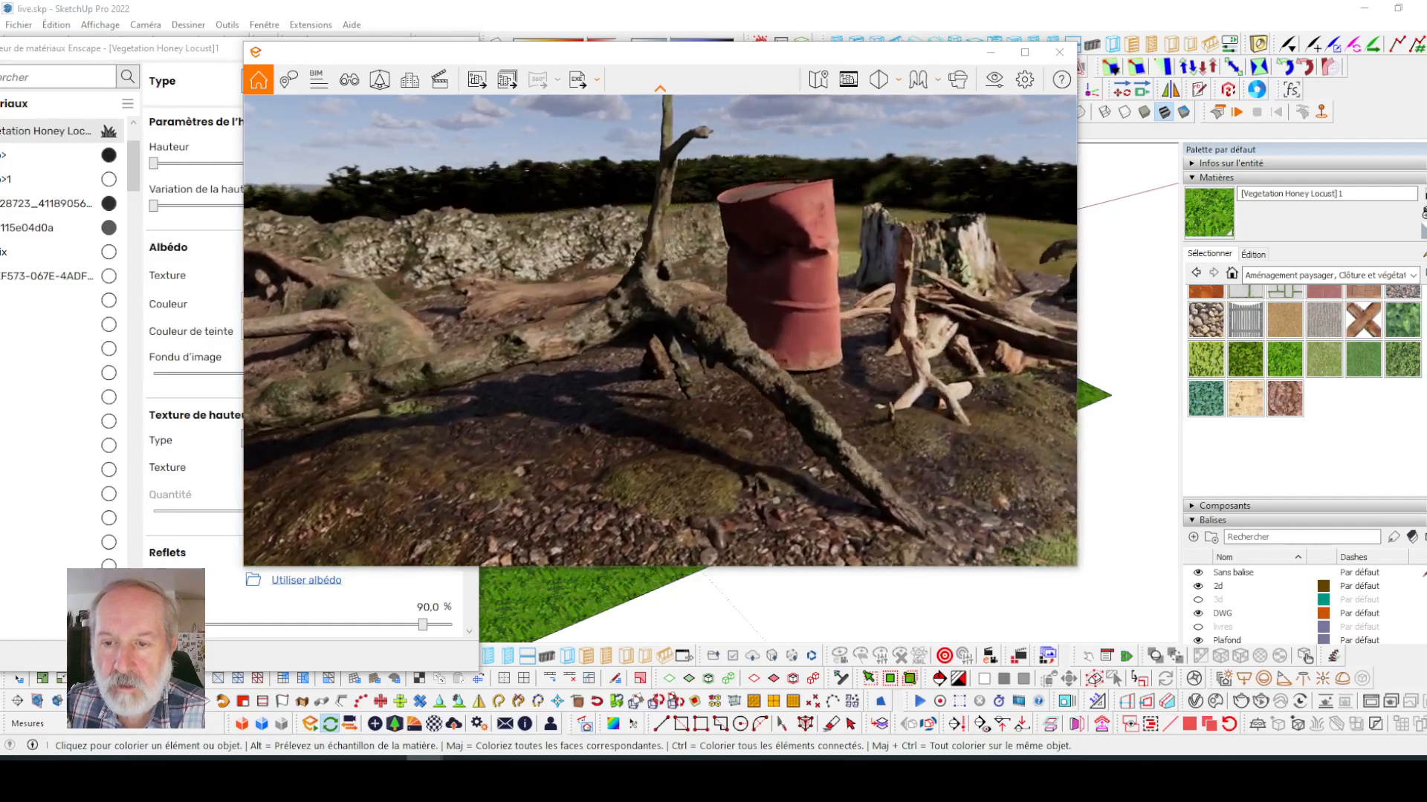
pyautogui.scroll(2, 697, 343)
# - Examine the grass edge, exposed roots and mossy fallen branch beside the barrel in the render
pyautogui.moveTo(697, 343); pyautogui.dragTo(1235, 346)
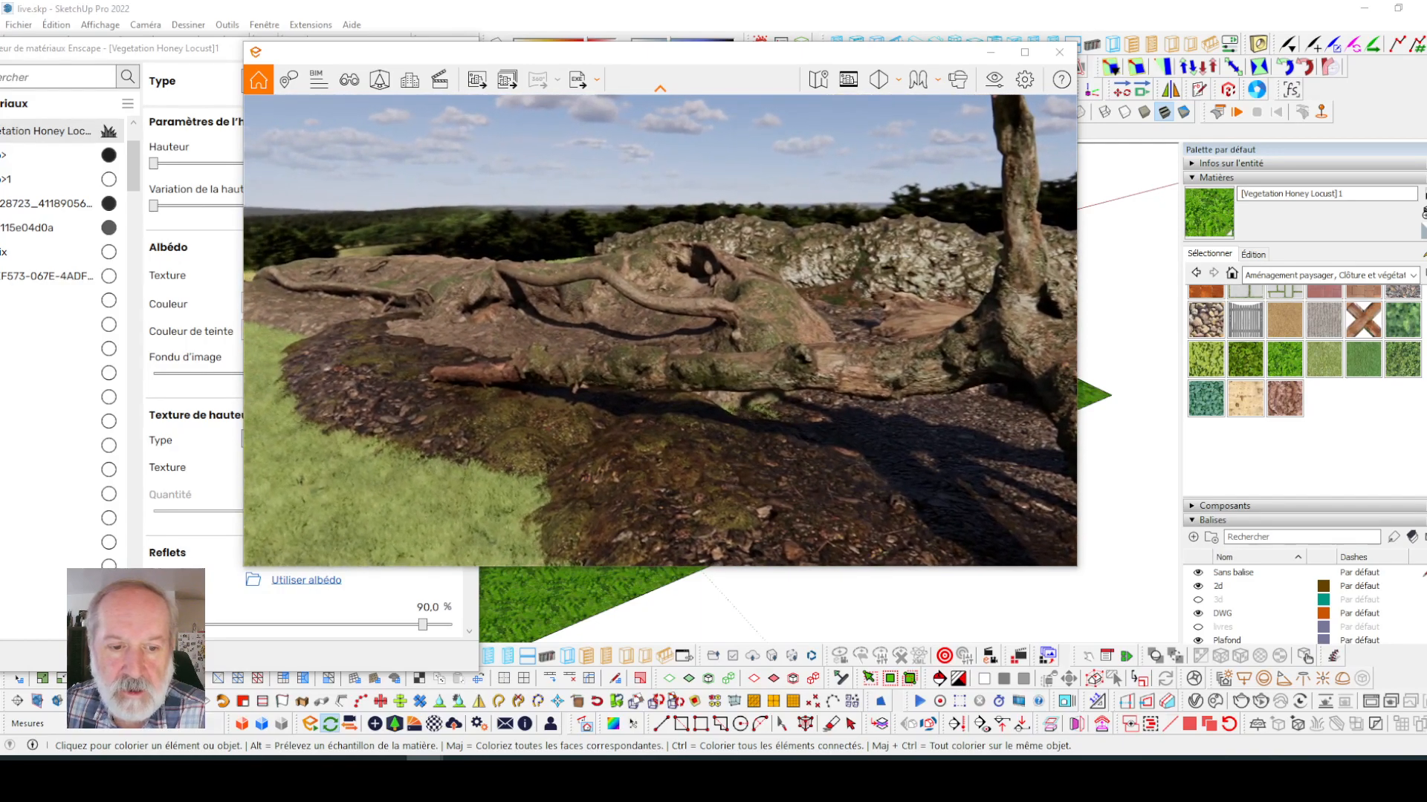
pyautogui.moveTo(879, 436); pyautogui.dragTo(975, 431, button='middle')
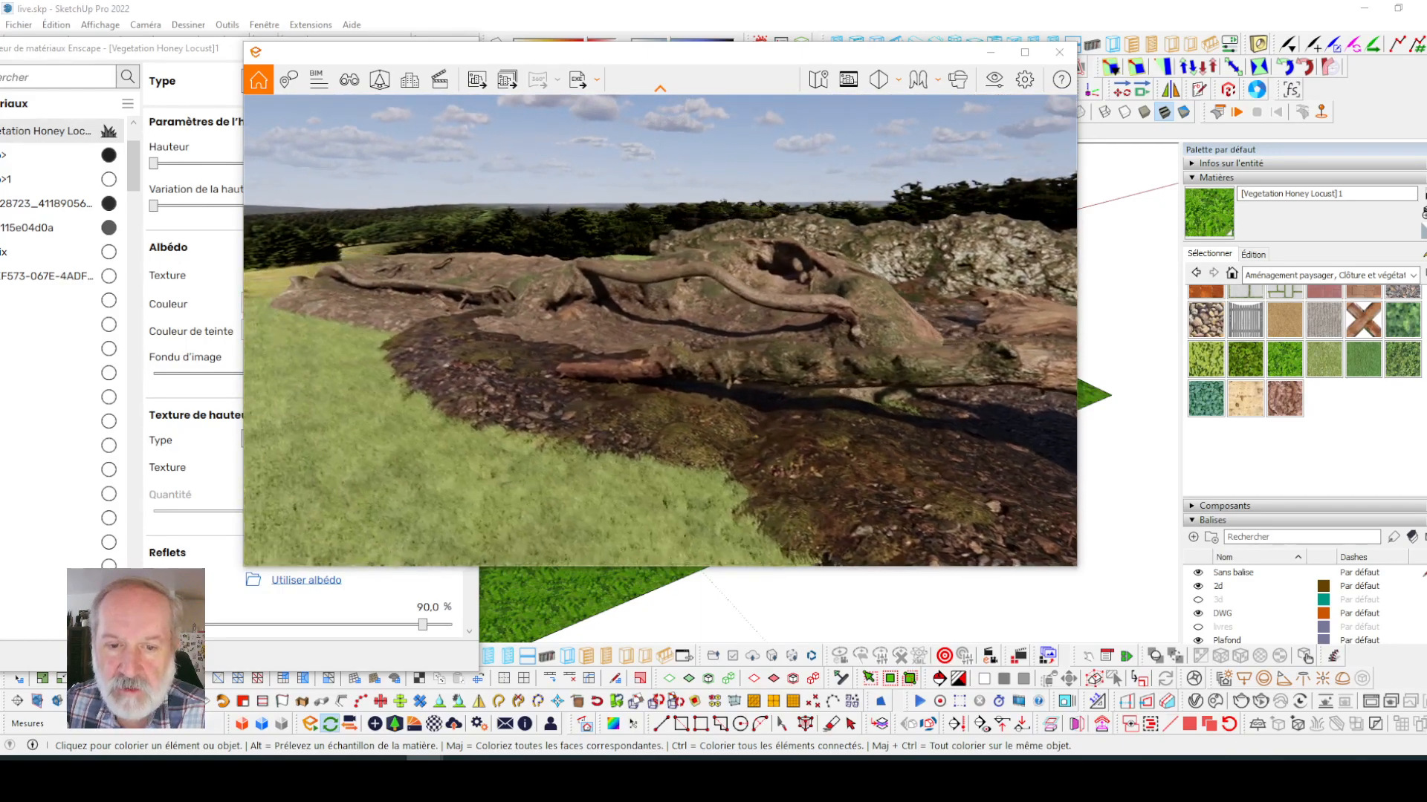
pyautogui.moveTo(944, 346); pyautogui.dragTo(491, 351)
pyautogui.scroll(3, 492, 347)
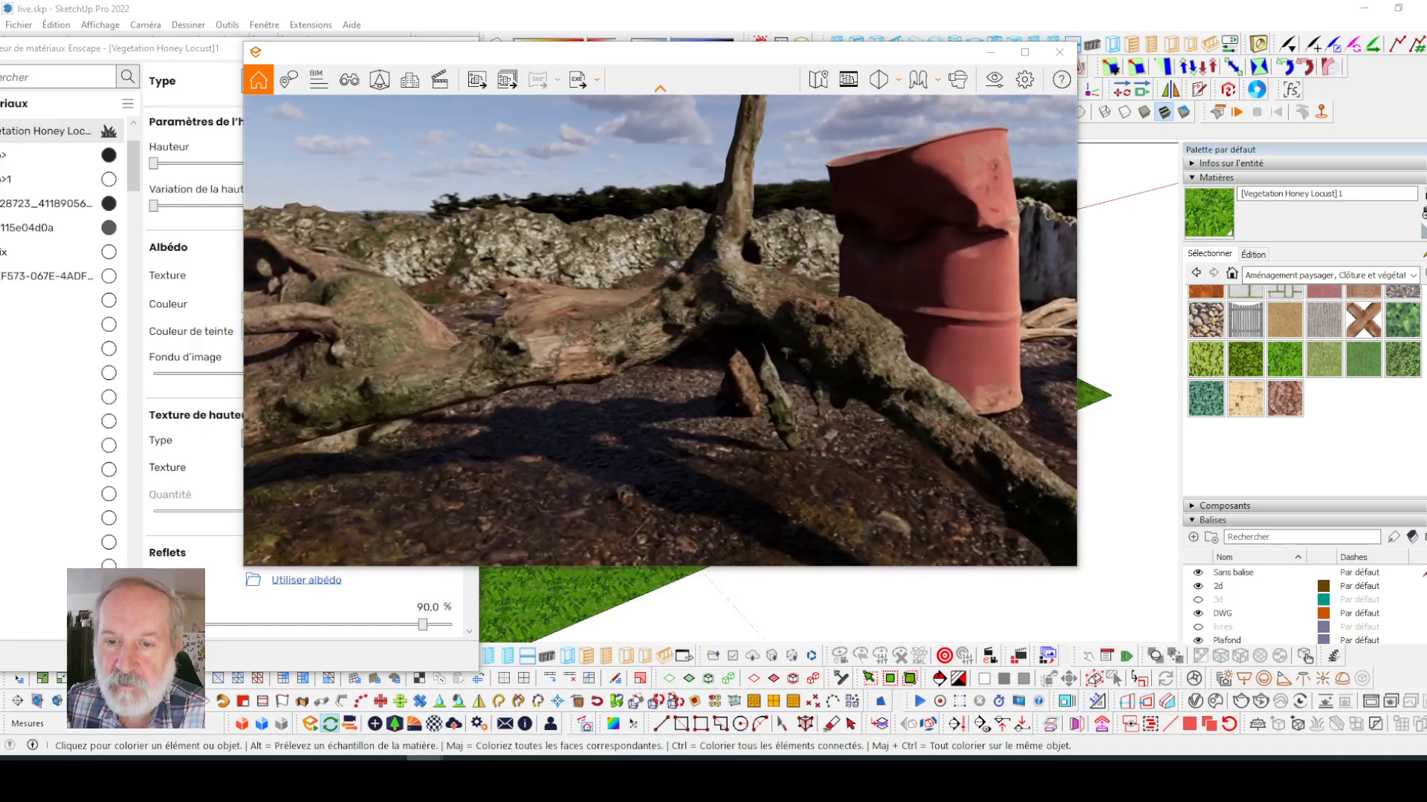
pyautogui.scroll(-3, 773, 360)
pyautogui.moveTo(735, 359); pyautogui.dragTo(691, 359)
pyautogui.moveTo(691, 359); pyautogui.dragTo(869, 359, button='middle')
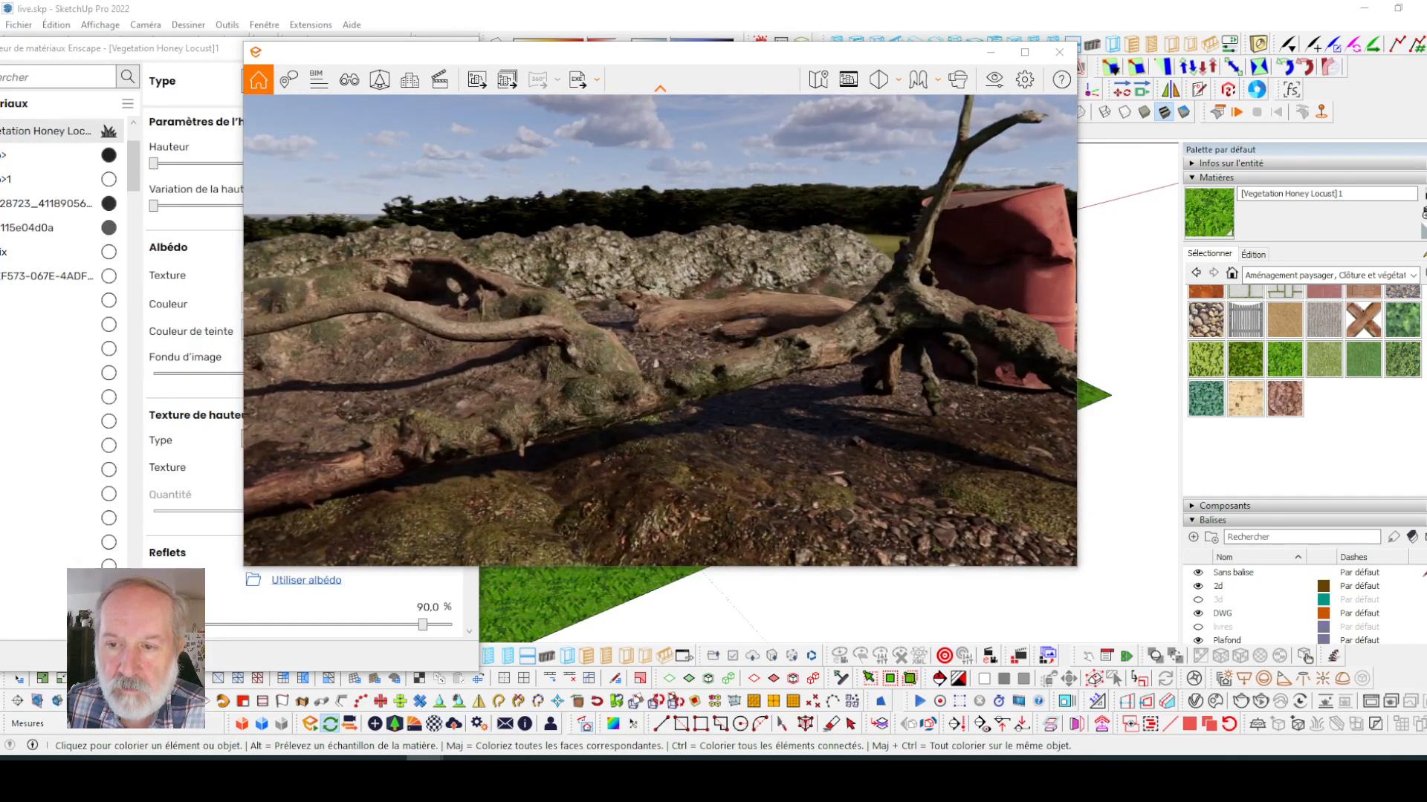
pyautogui.scroll(2, 631, 366)
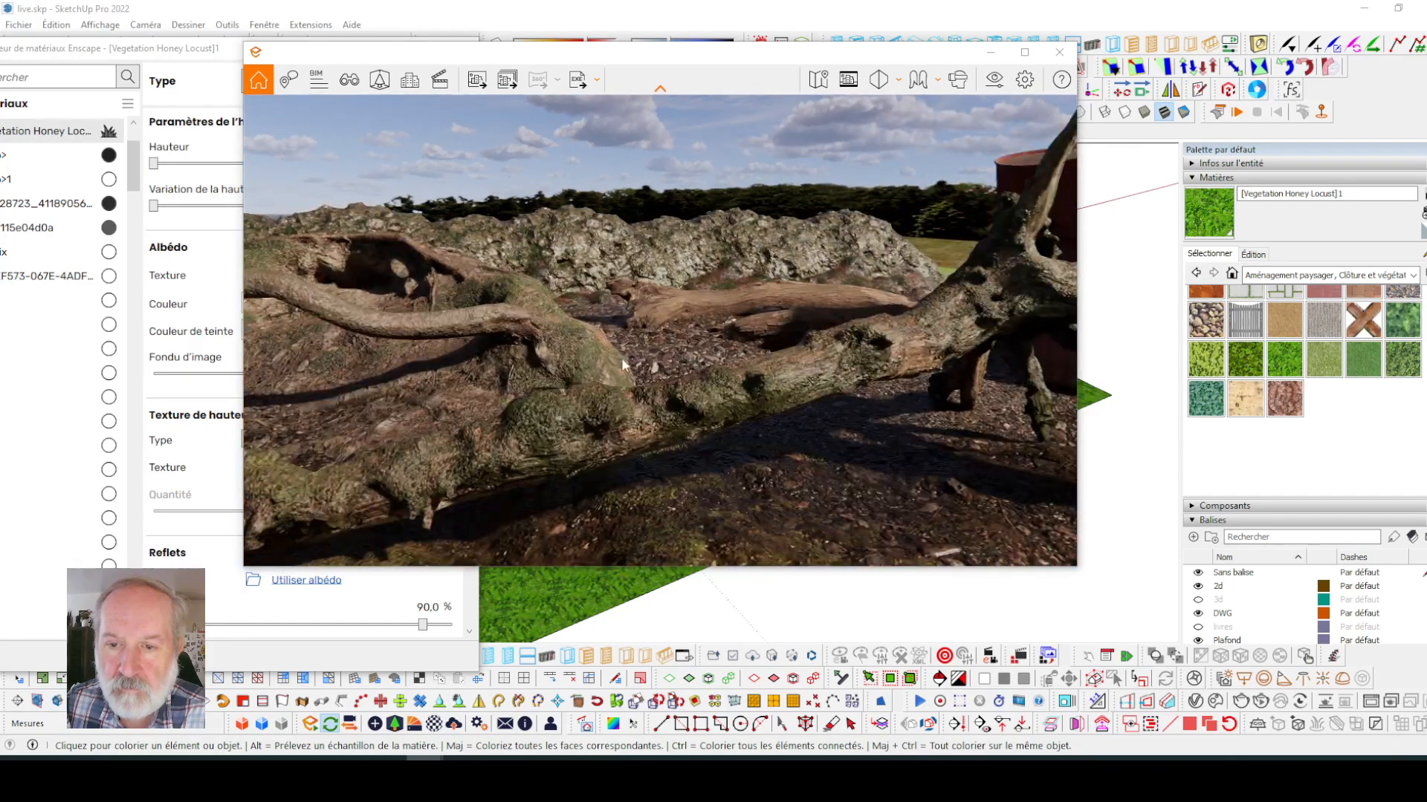
pyautogui.moveTo(737, 339); pyautogui.dragTo(544, 379)
# - Minimise the material editor and select the barrel's placeholder box in the model, moving the render window clear of it
pyautogui.moveTo(670, 50); pyautogui.dragTo(207, 86)
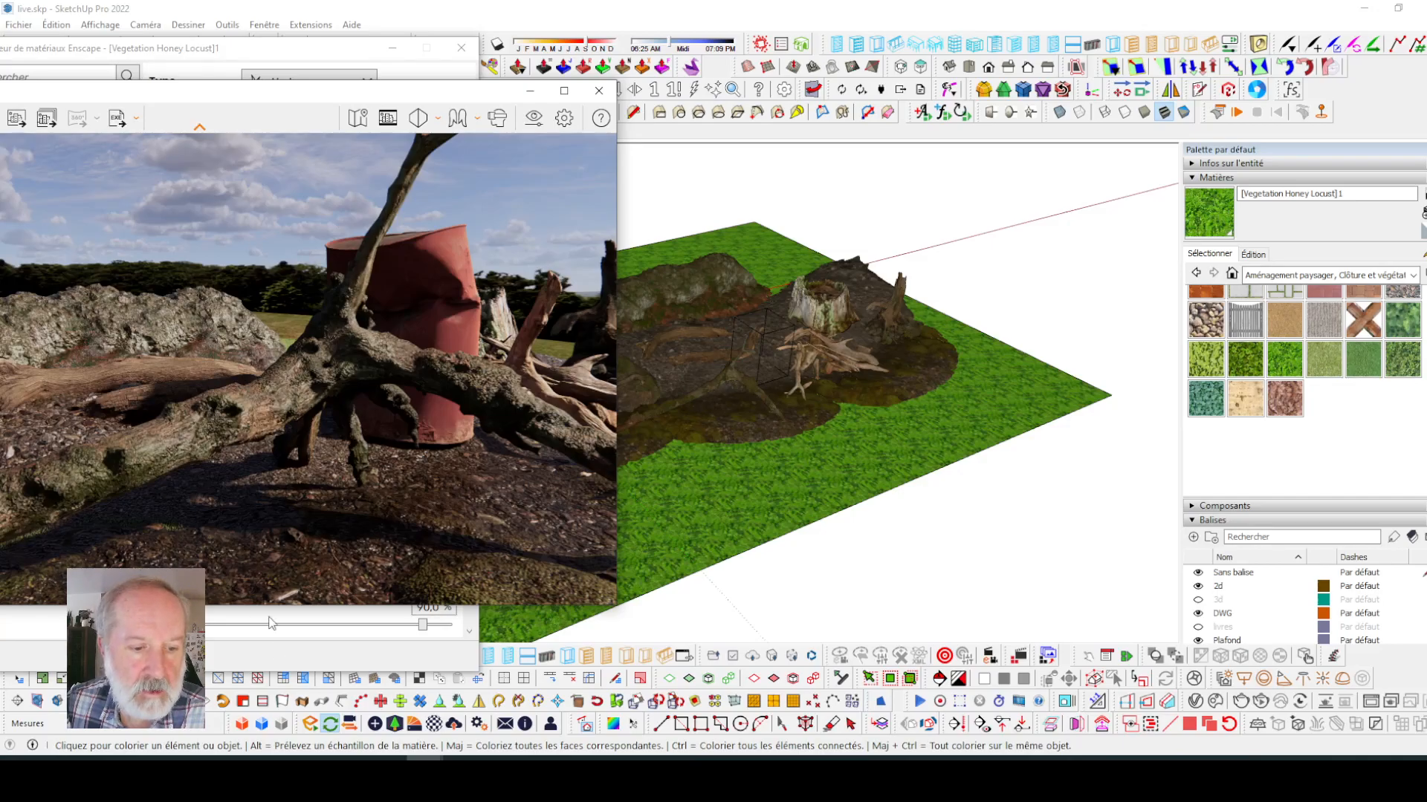
pyautogui.moveTo(435, 94); pyautogui.dragTo(719, 97)
pyautogui.click(392, 48)
pyautogui.click(11, 181)
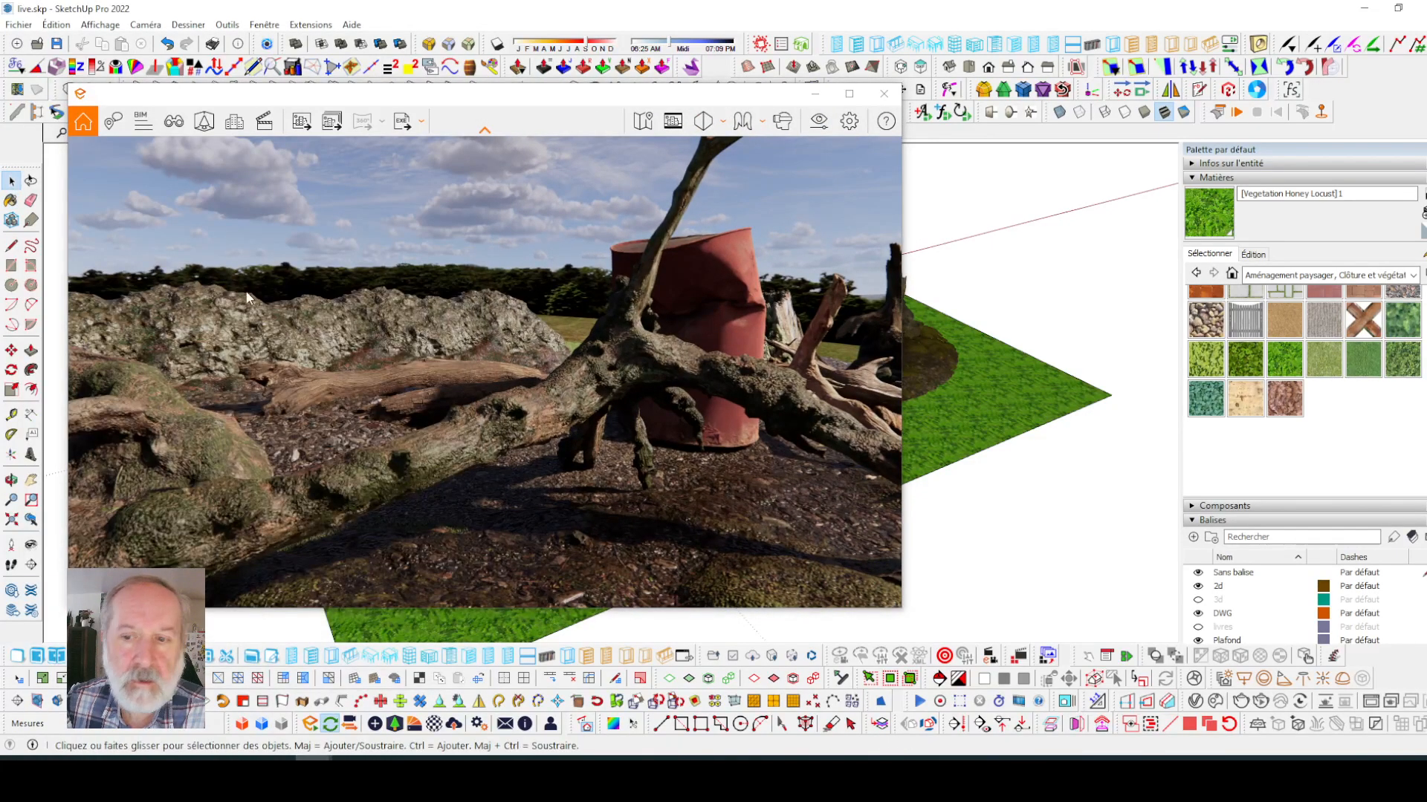
pyautogui.moveTo(764, 97)
pyautogui.mouseDown()
pyautogui.moveTo(550, 217)
pyautogui.moveTo(474, 197)
pyautogui.mouseUp()
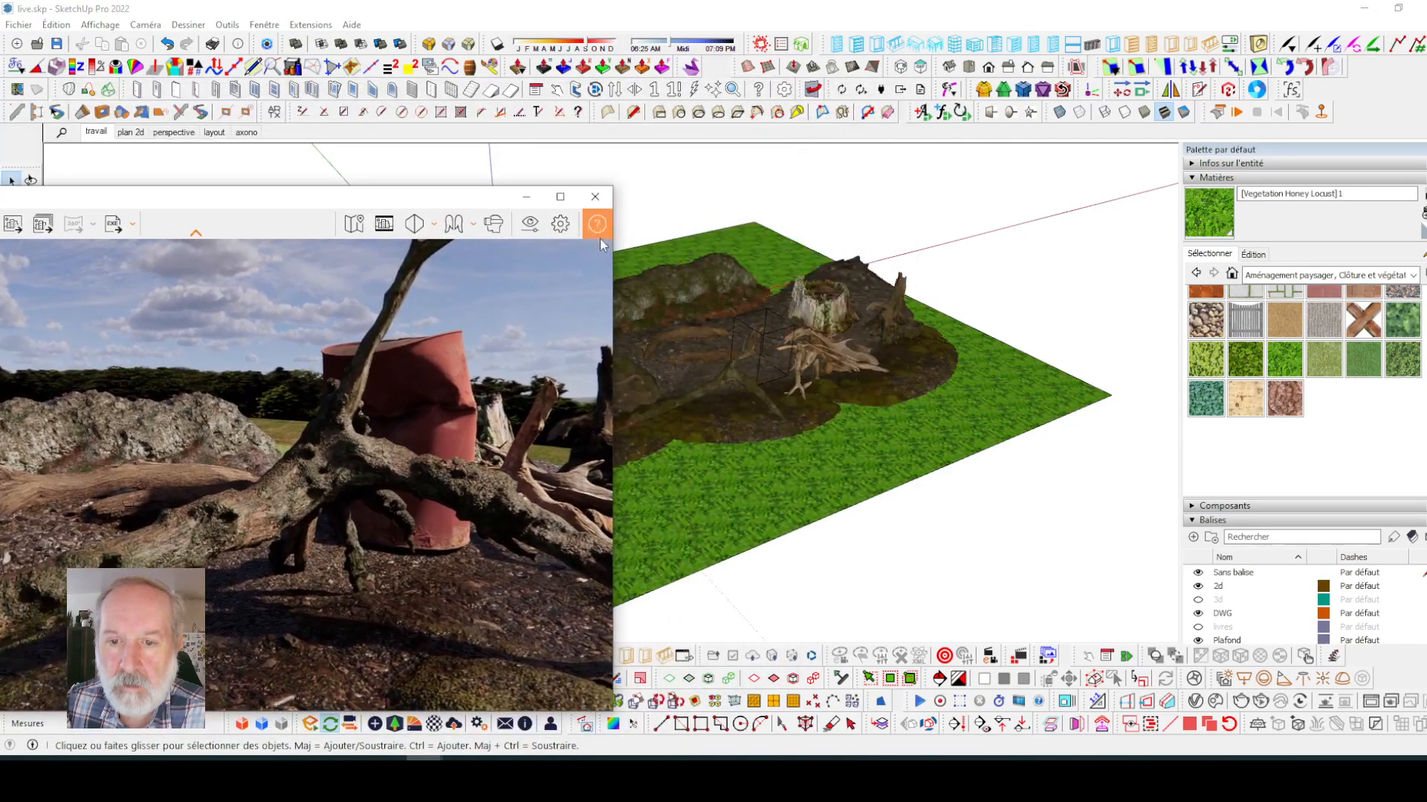
pyautogui.click(765, 336)
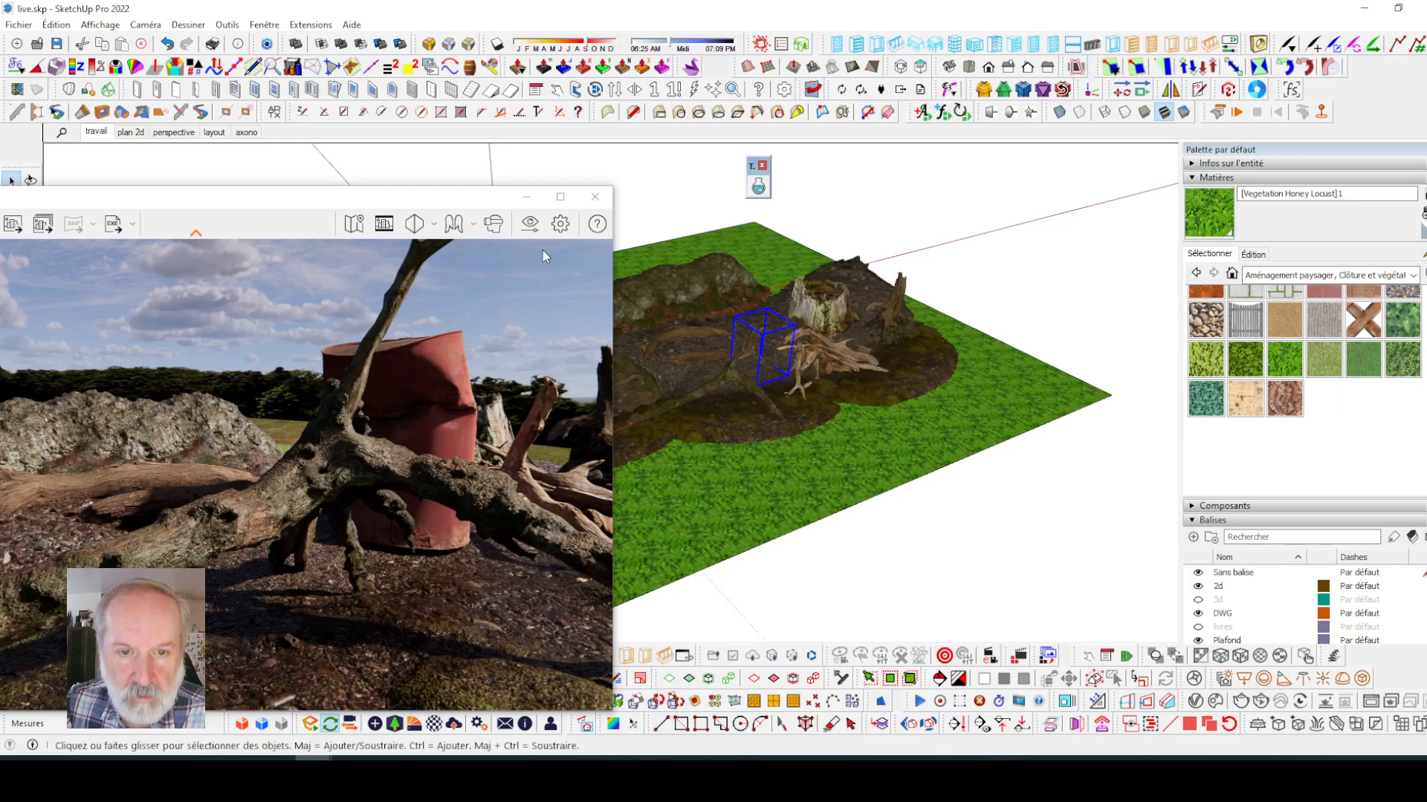
pyautogui.moveTo(498, 198); pyautogui.dragTo(518, 32)
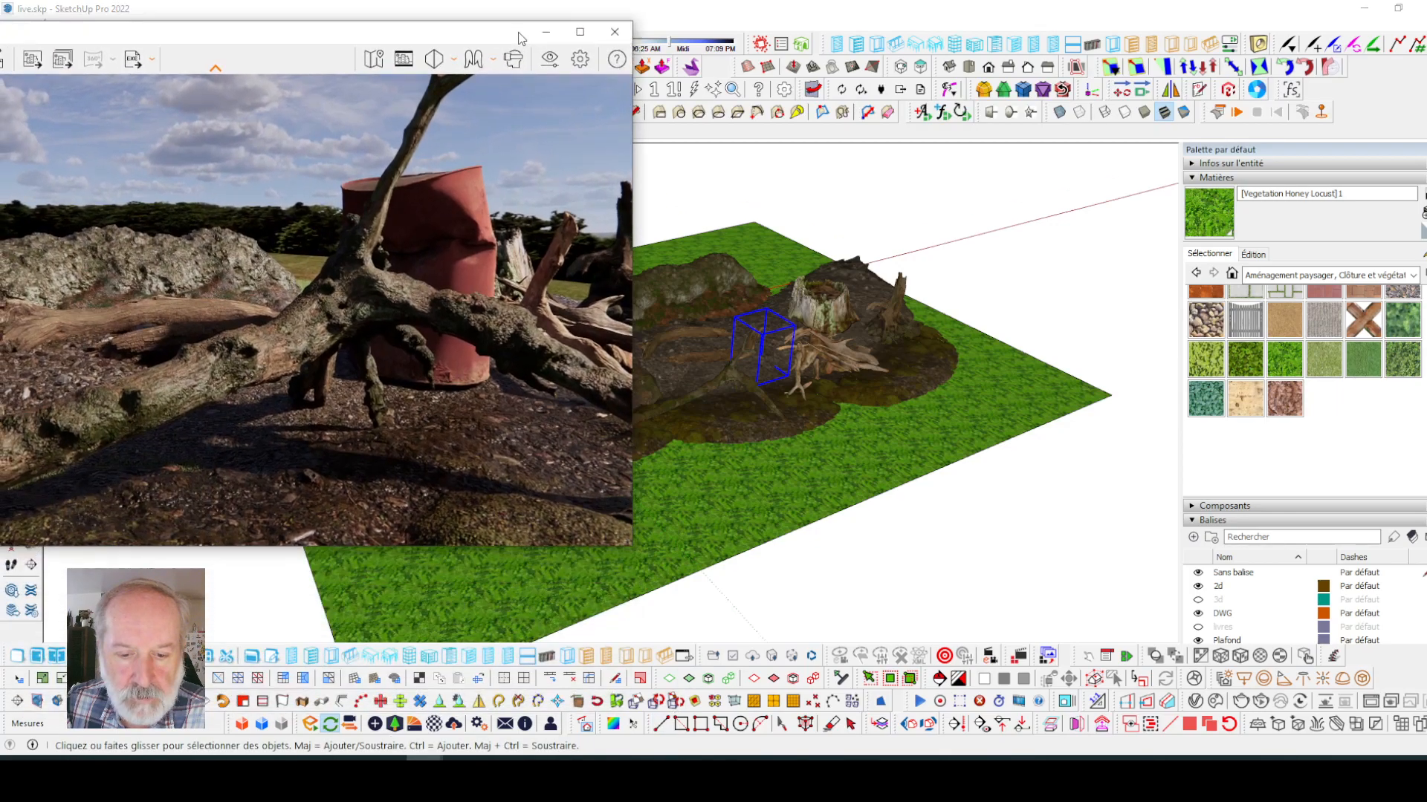
# - Reposition the render window and view the scene around the barrel from another angle
pyautogui.click(433, 703)
pyautogui.moveTo(469, 23); pyautogui.dragTo(814, 68)
pyautogui.moveTo(794, 332); pyautogui.dragTo(372, 381, button='middle')
pyautogui.moveTo(827, 324); pyautogui.dragTo(911, 303)
pyautogui.moveTo(817, 327); pyautogui.dragTo(896, 269, button='middle')
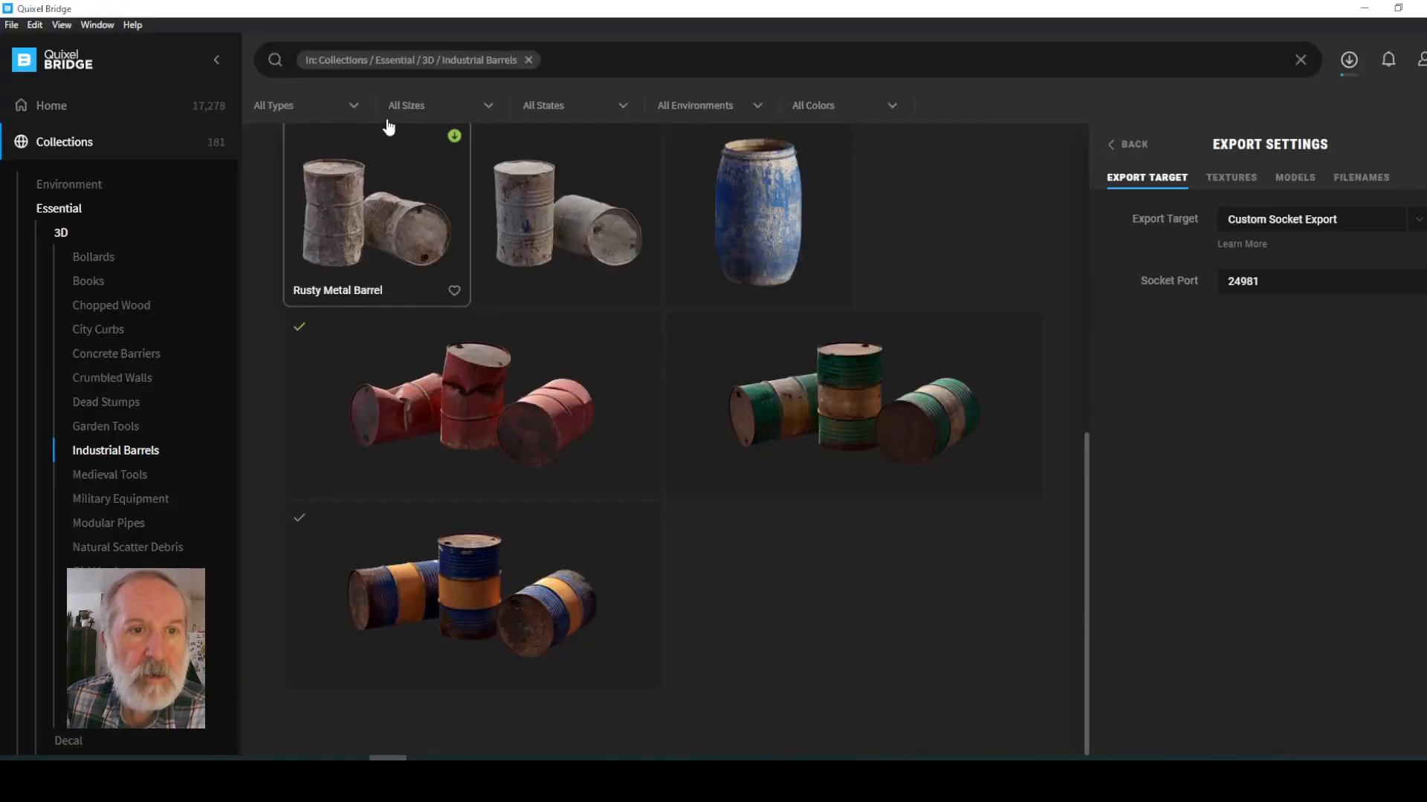
# - In Quixel Bridge, clear the Industrial Barrels collection filter and enter "moosh" as the asset search term
pyautogui.click(529, 61)
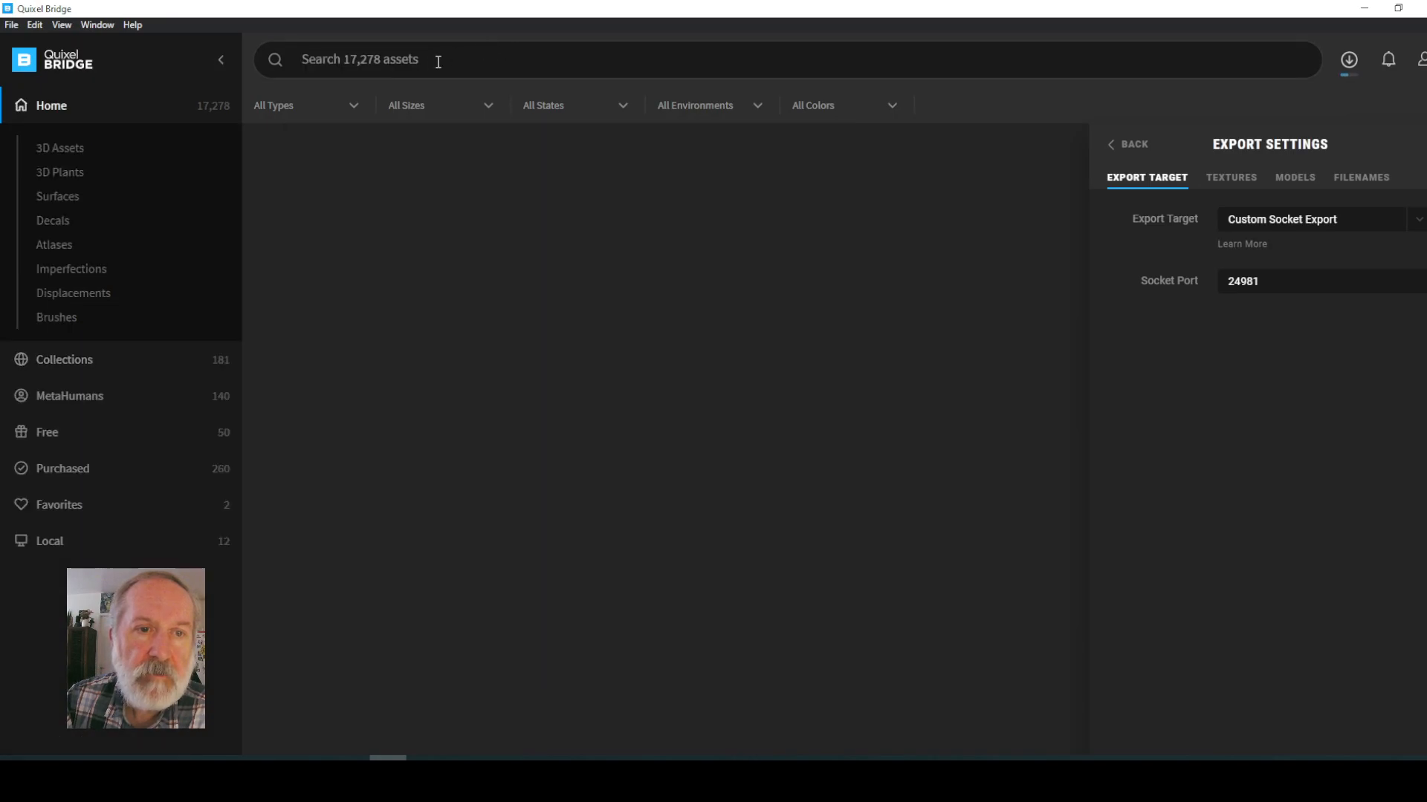
pyautogui.click(407, 62)
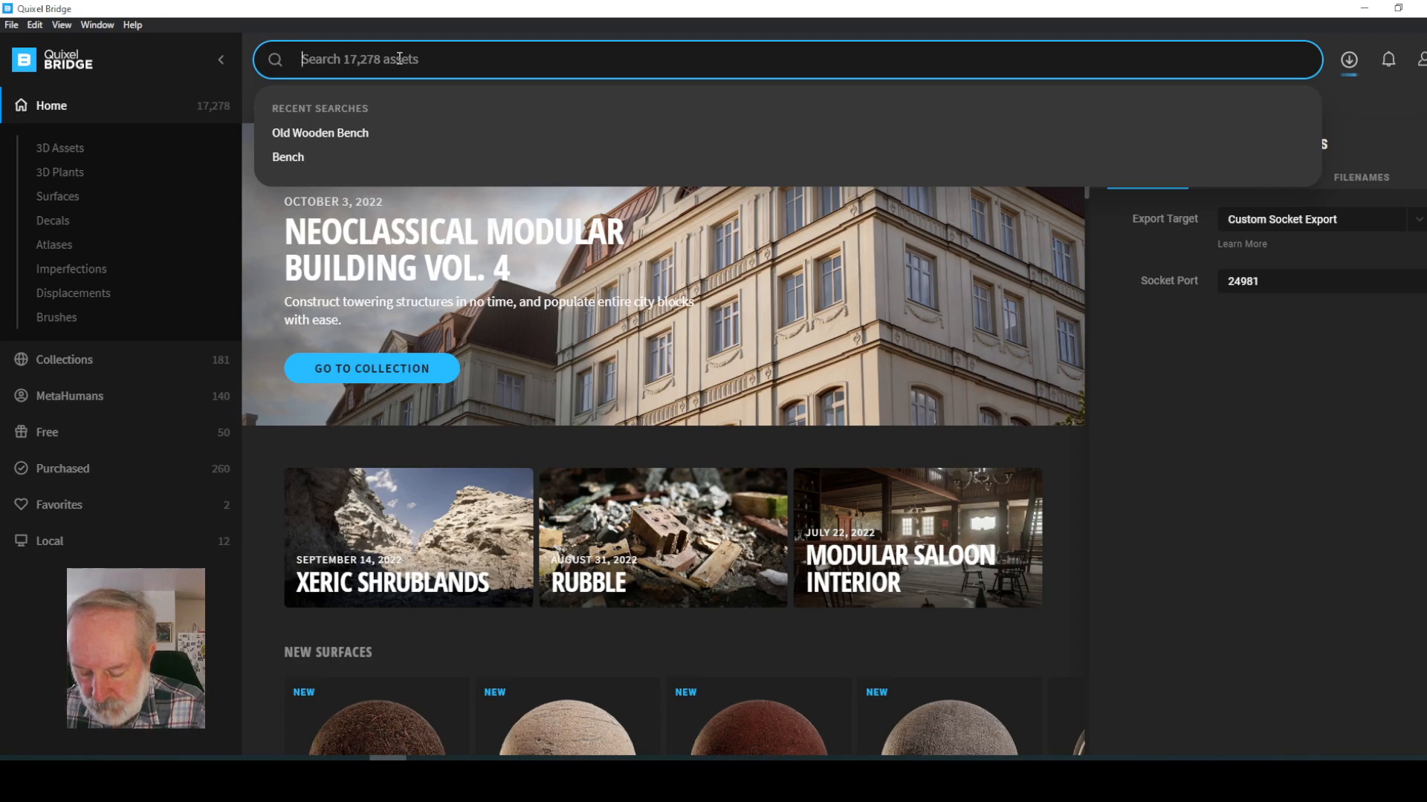
pyautogui.write('mo')
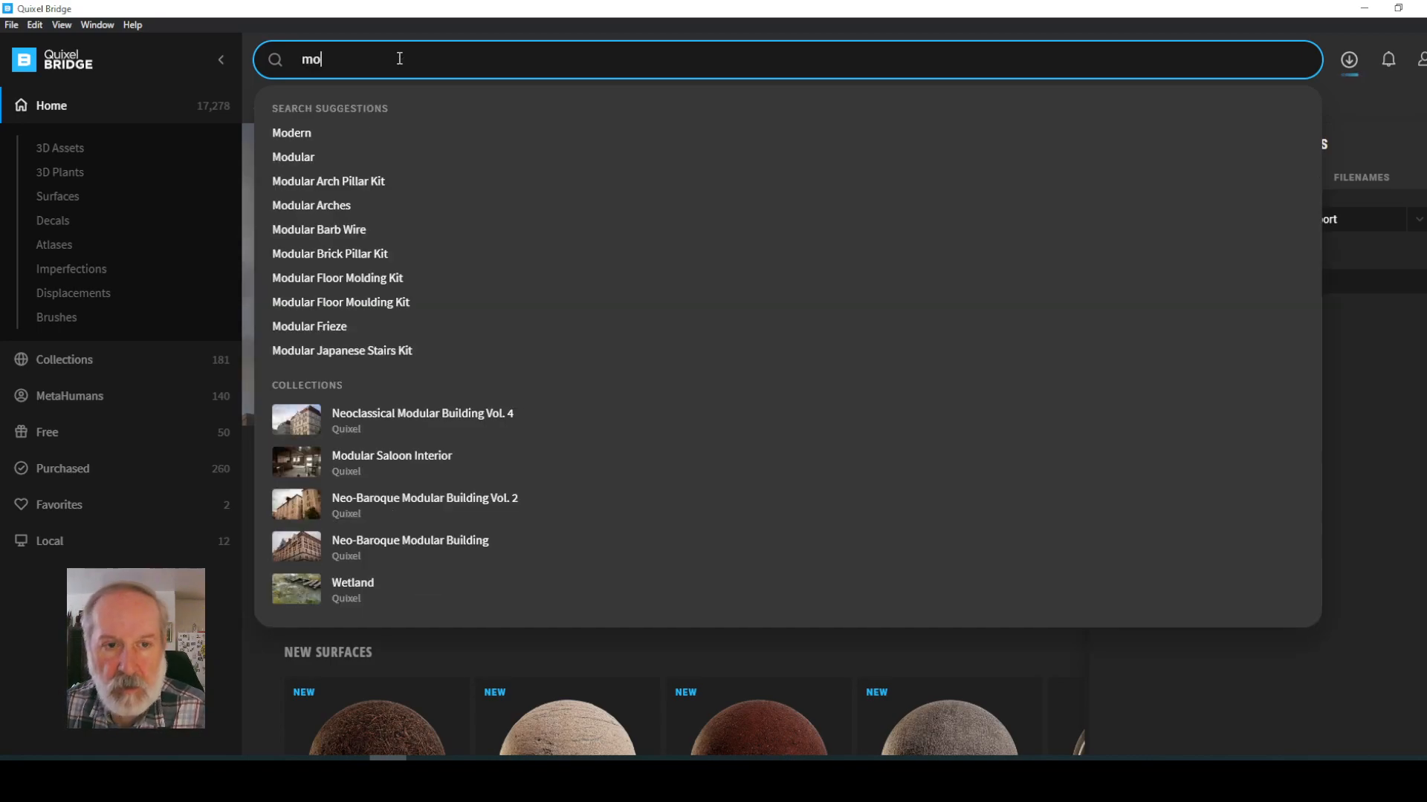
pyautogui.write('os')
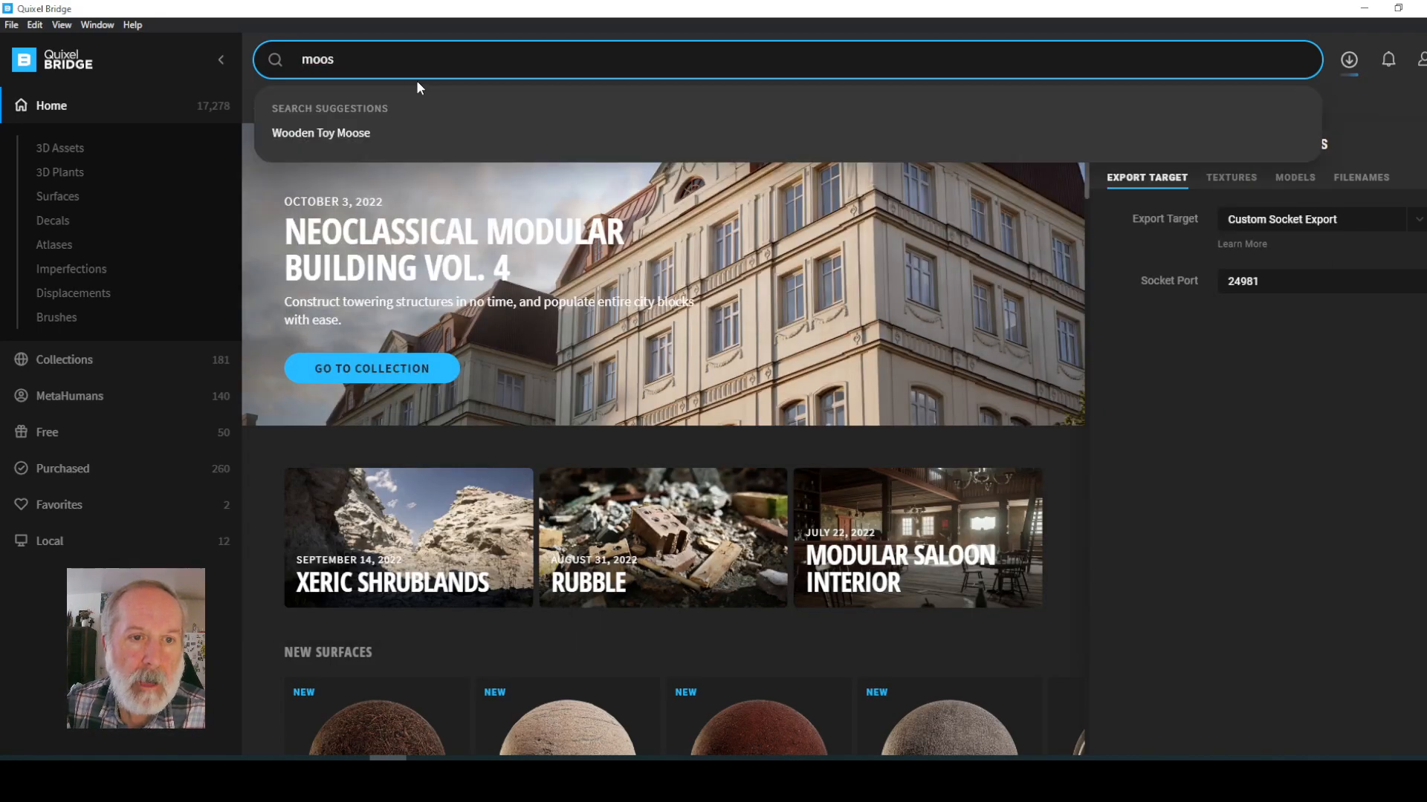
pyautogui.write('h')
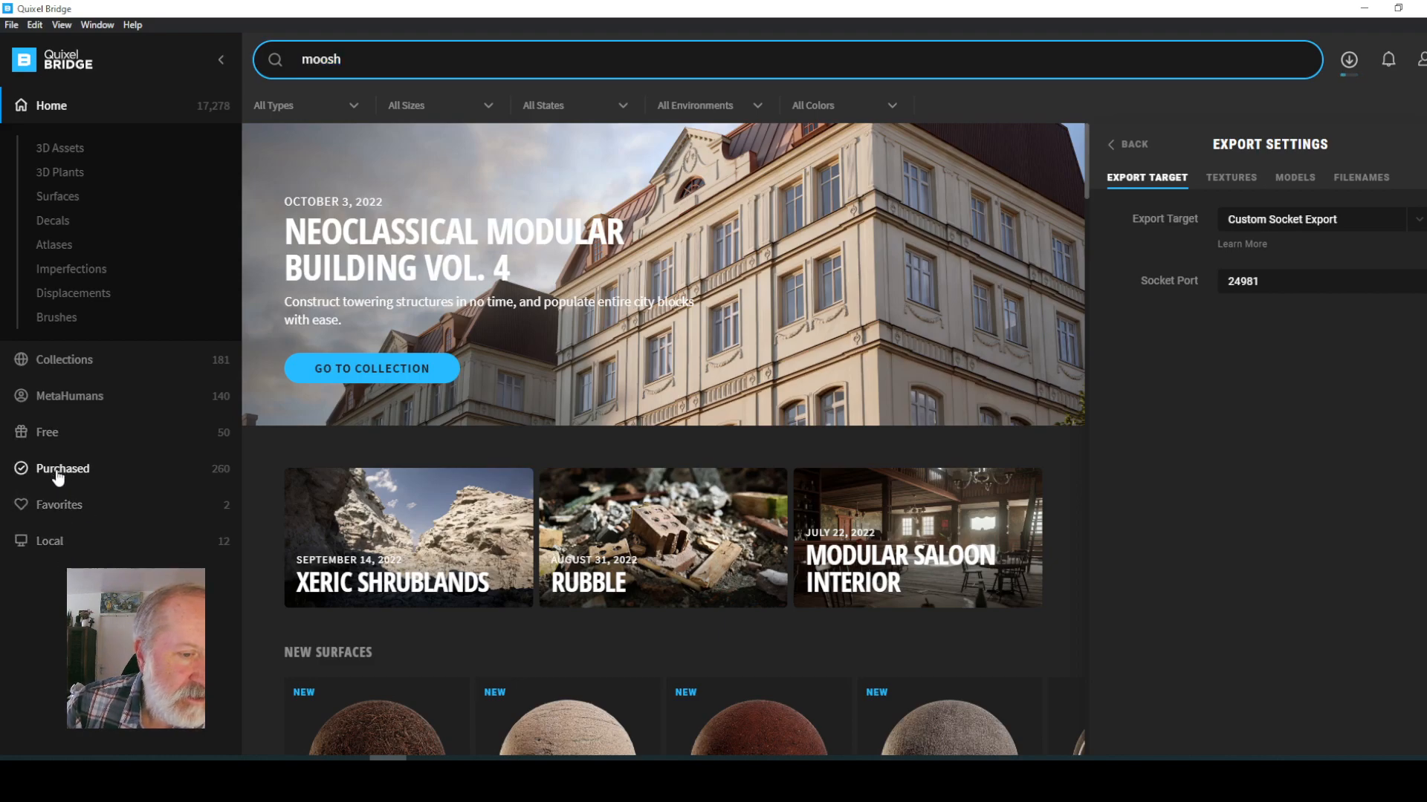
# - Show only the purchased assets and browse through them for further forest scene elements
pyautogui.click(59, 478)
pyautogui.scroll(-10, 750, 352)
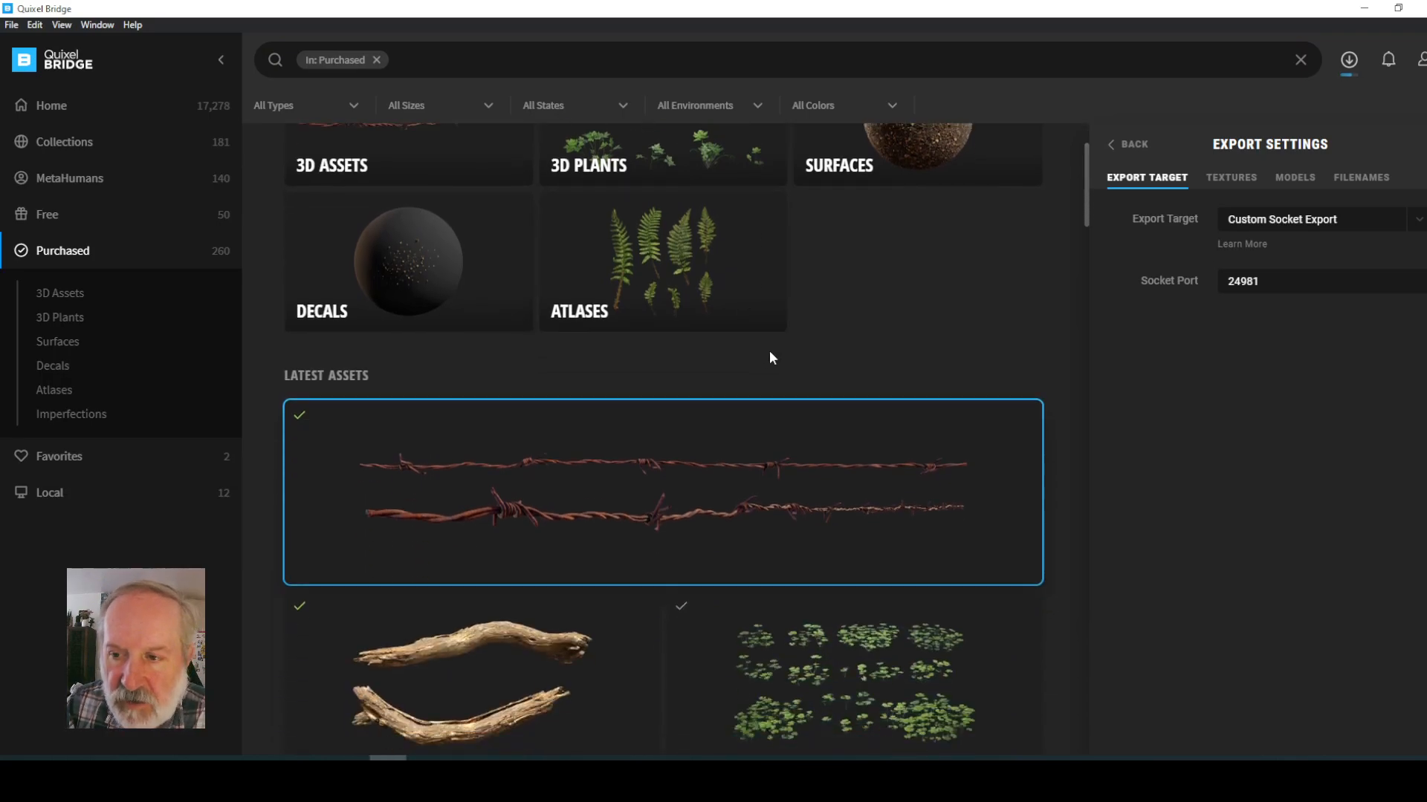
pyautogui.scroll(-10, 678, 339)
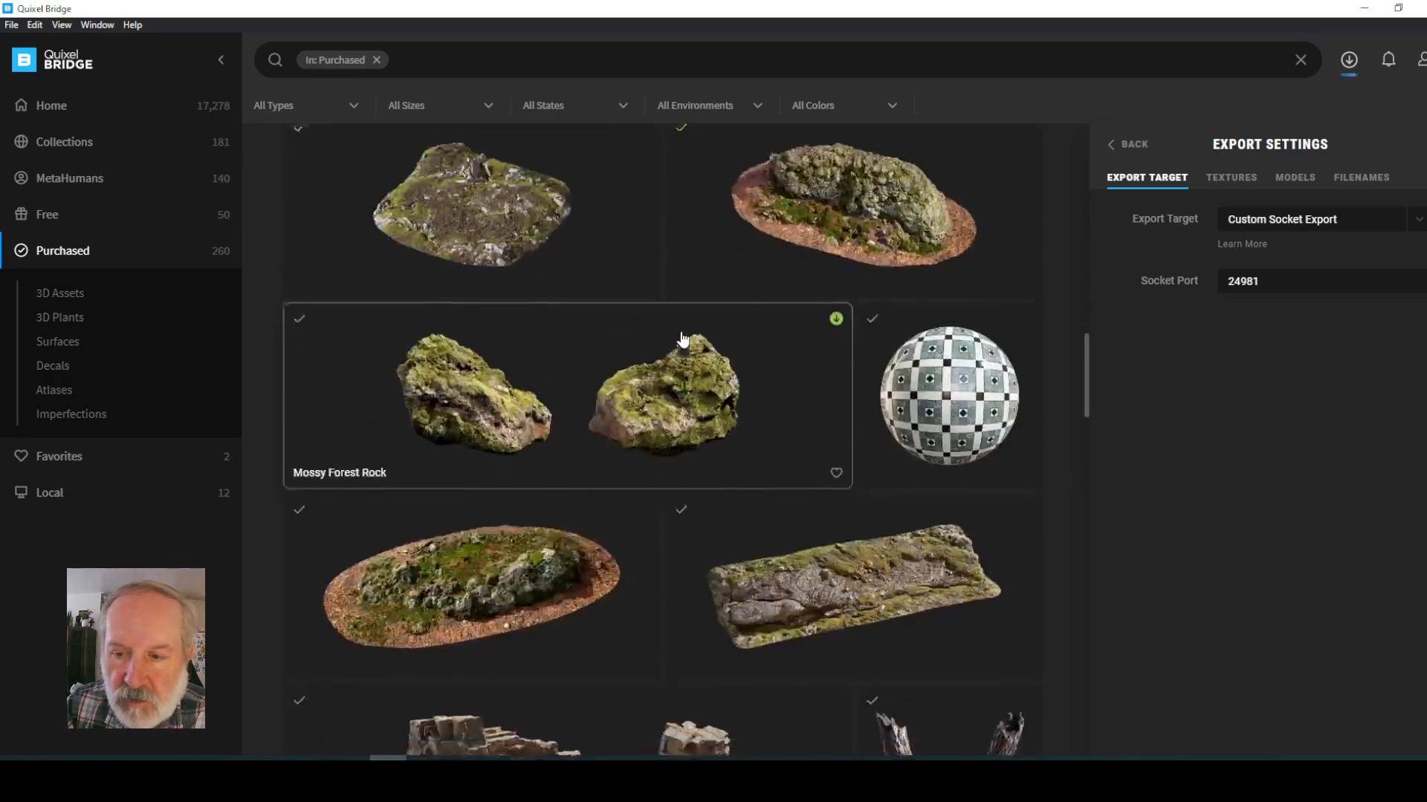
pyautogui.scroll(-10, 687, 336)
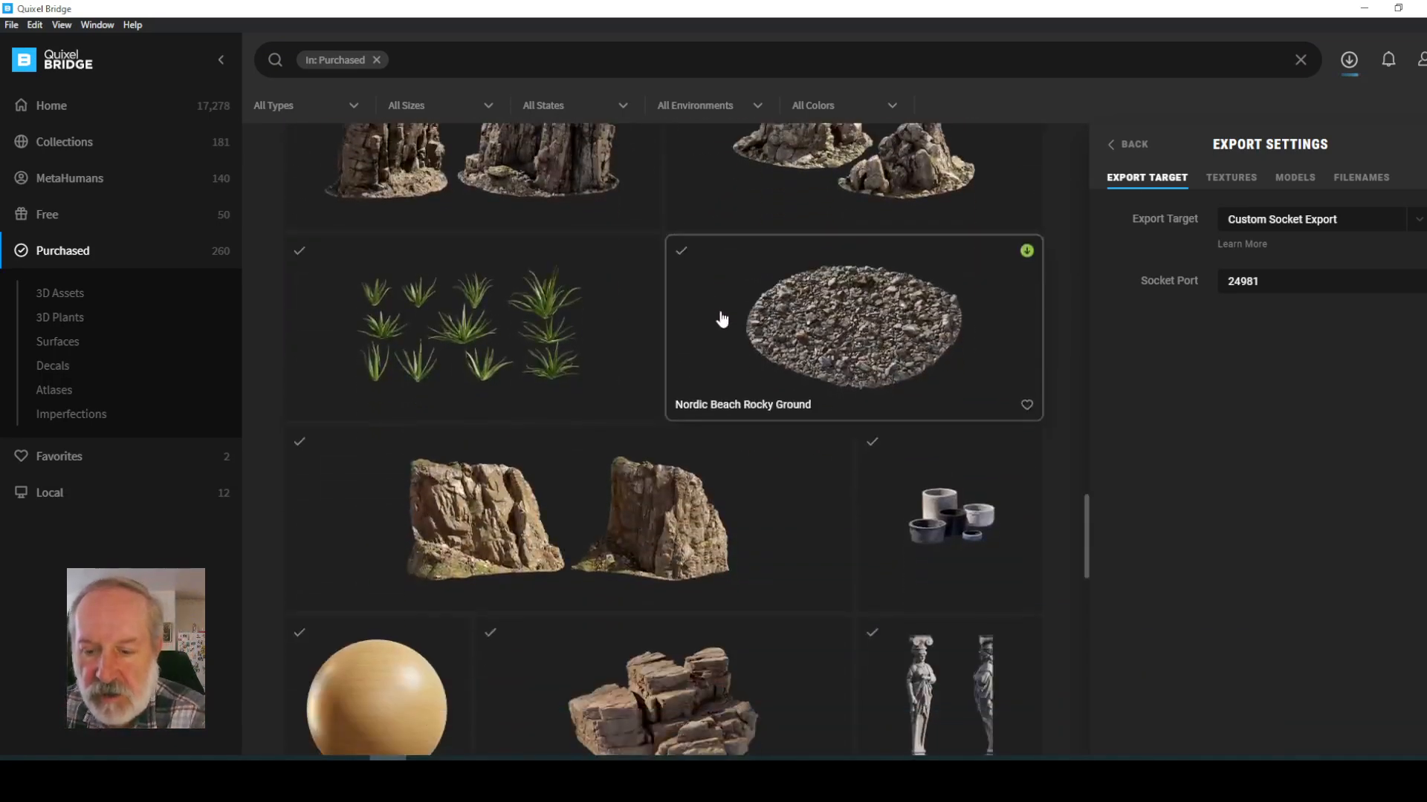
pyautogui.scroll(-1, 591, 257)
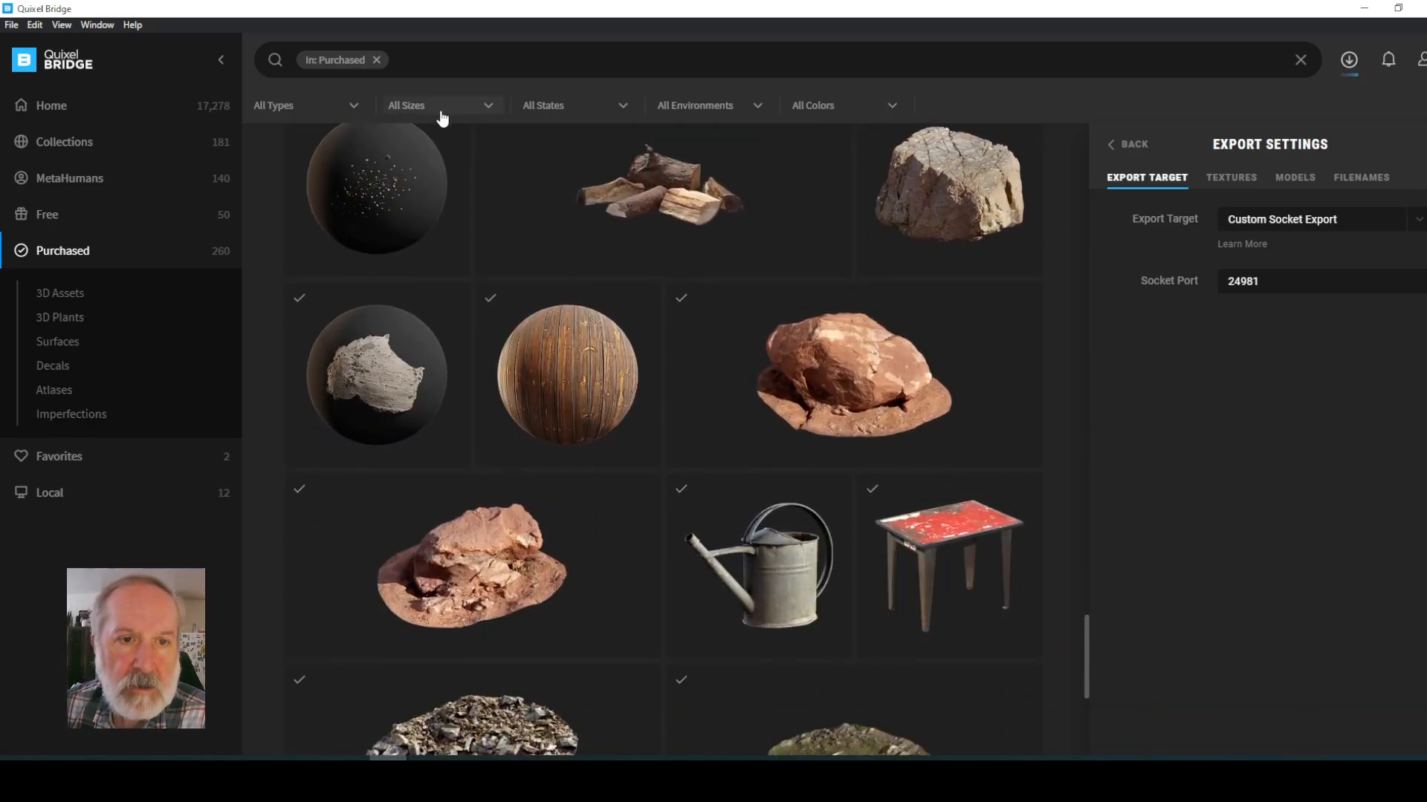
# - Search the purchased assets for Mushroom and look through the matching mushroom sets
pyautogui.click(418, 59)
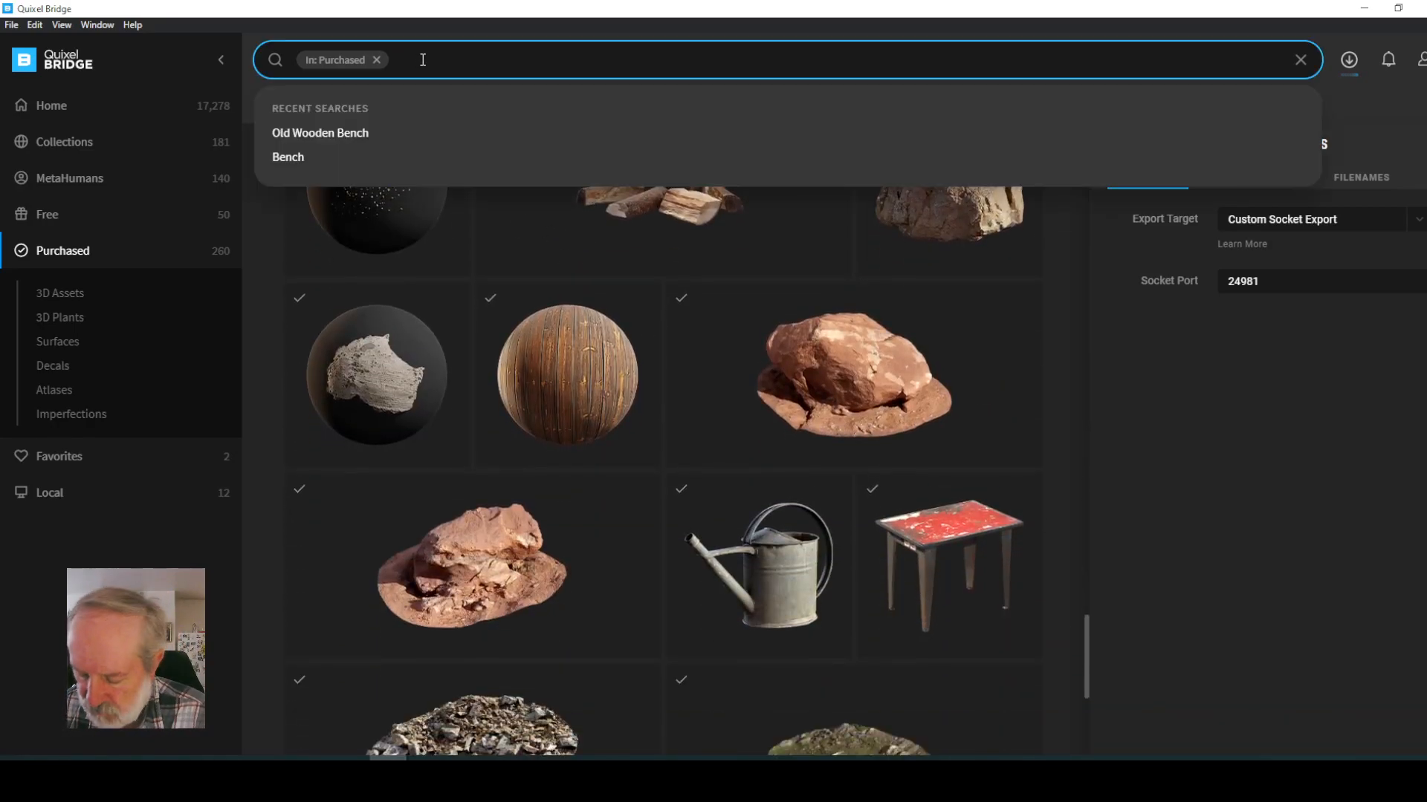
pyautogui.write('mush')
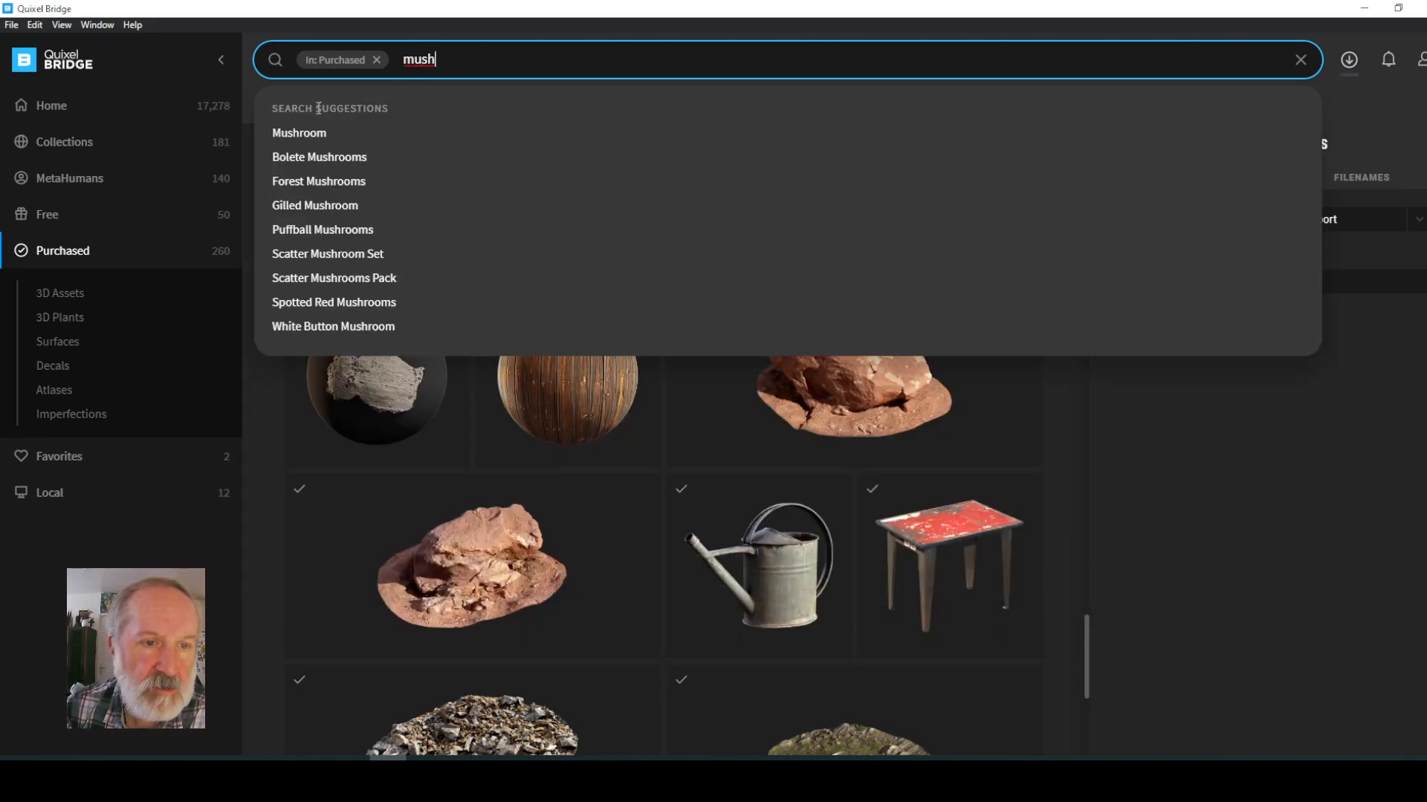
pyautogui.click(308, 136)
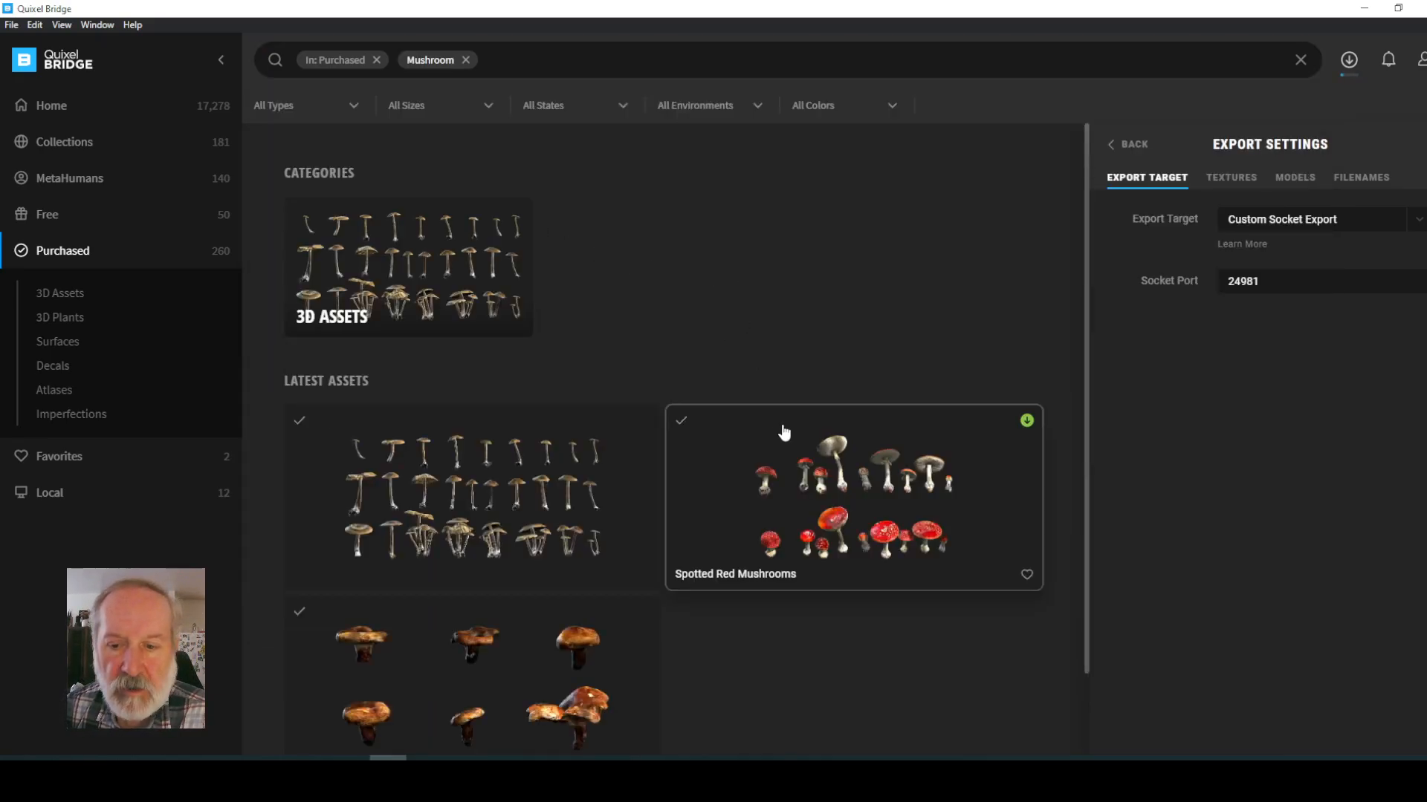
pyautogui.scroll(-1, 807, 405)
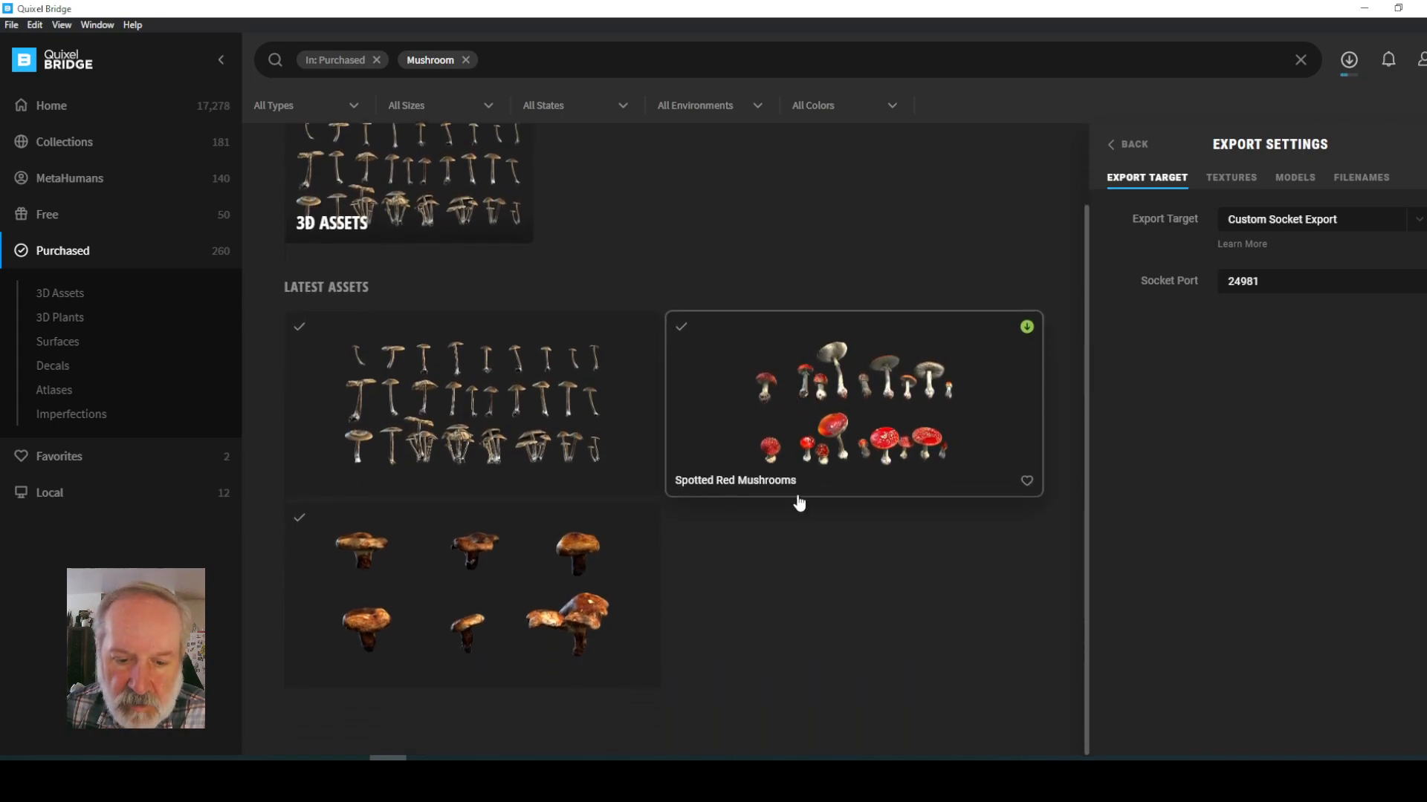
# - Download the Spotted Red Mushrooms asset in Quixel Bridge and open the Transmutr Artist importer in SketchUp
pyautogui.click(1028, 327)
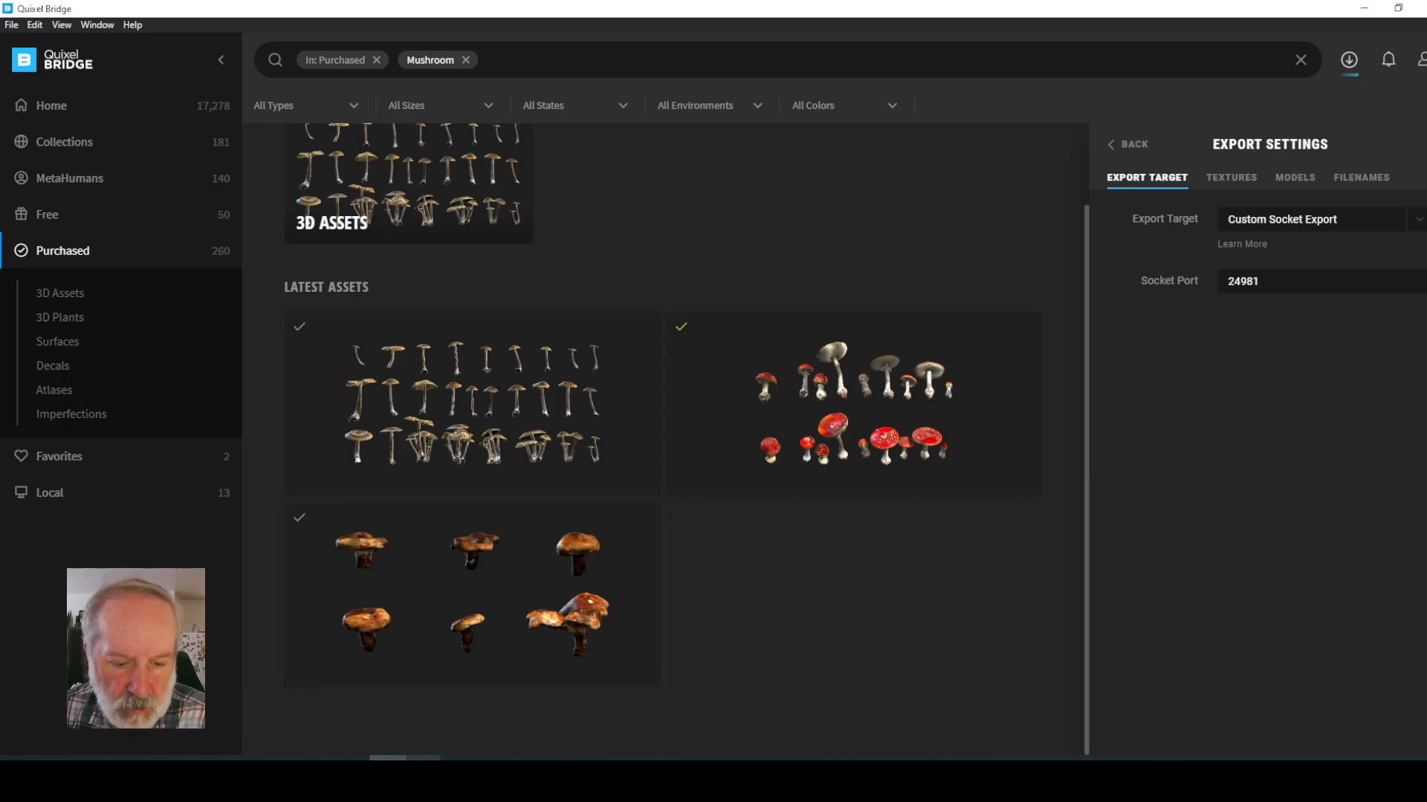
pyautogui.moveTo(425, 780)
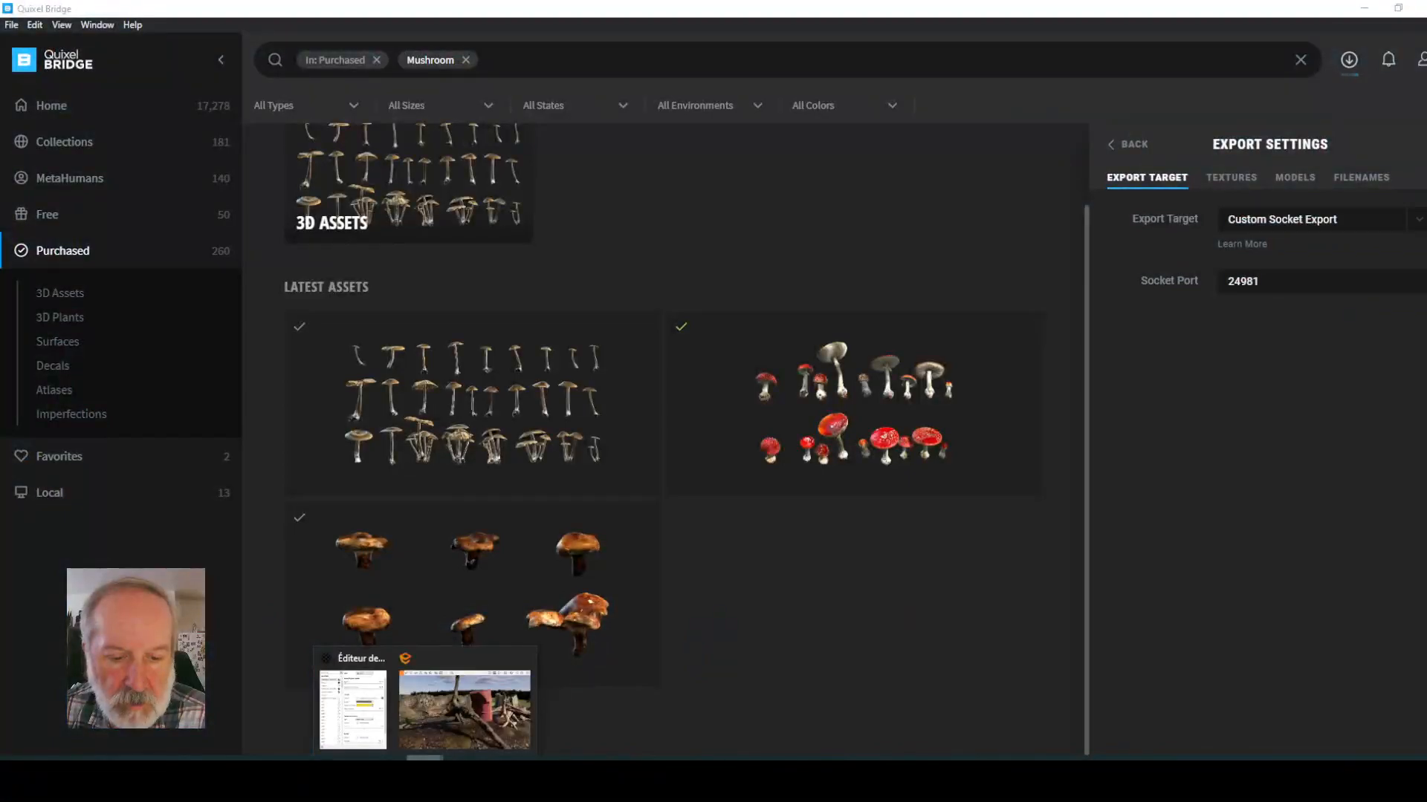
pyautogui.click(464, 710)
pyautogui.moveTo(871, 71); pyautogui.dragTo(778, 179)
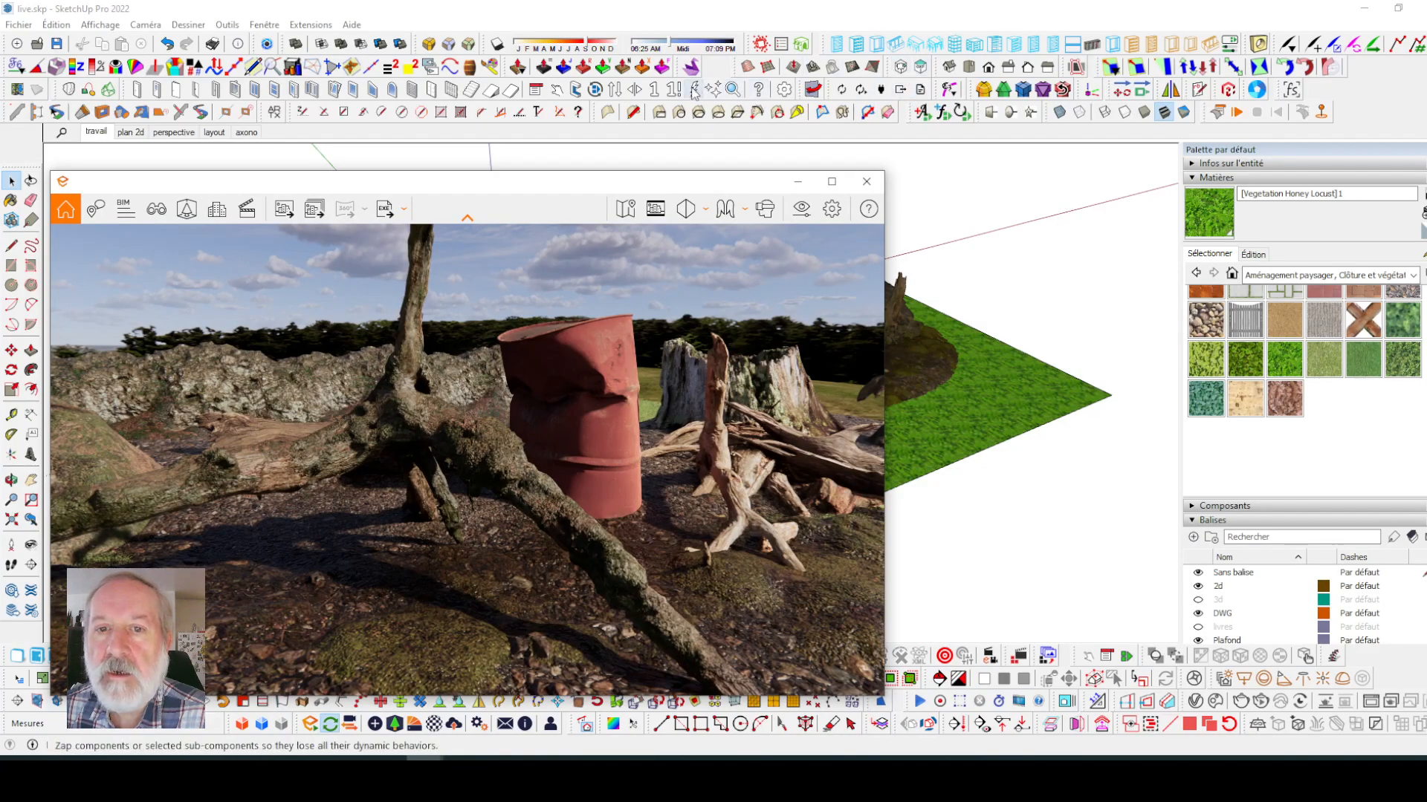
pyautogui.moveTo(743, 181)
pyautogui.mouseDown()
pyautogui.moveTo(620, 391)
pyautogui.moveTo(917, 583)
pyautogui.moveTo(953, 277)
pyautogui.moveTo(852, 280)
pyautogui.mouseUp()
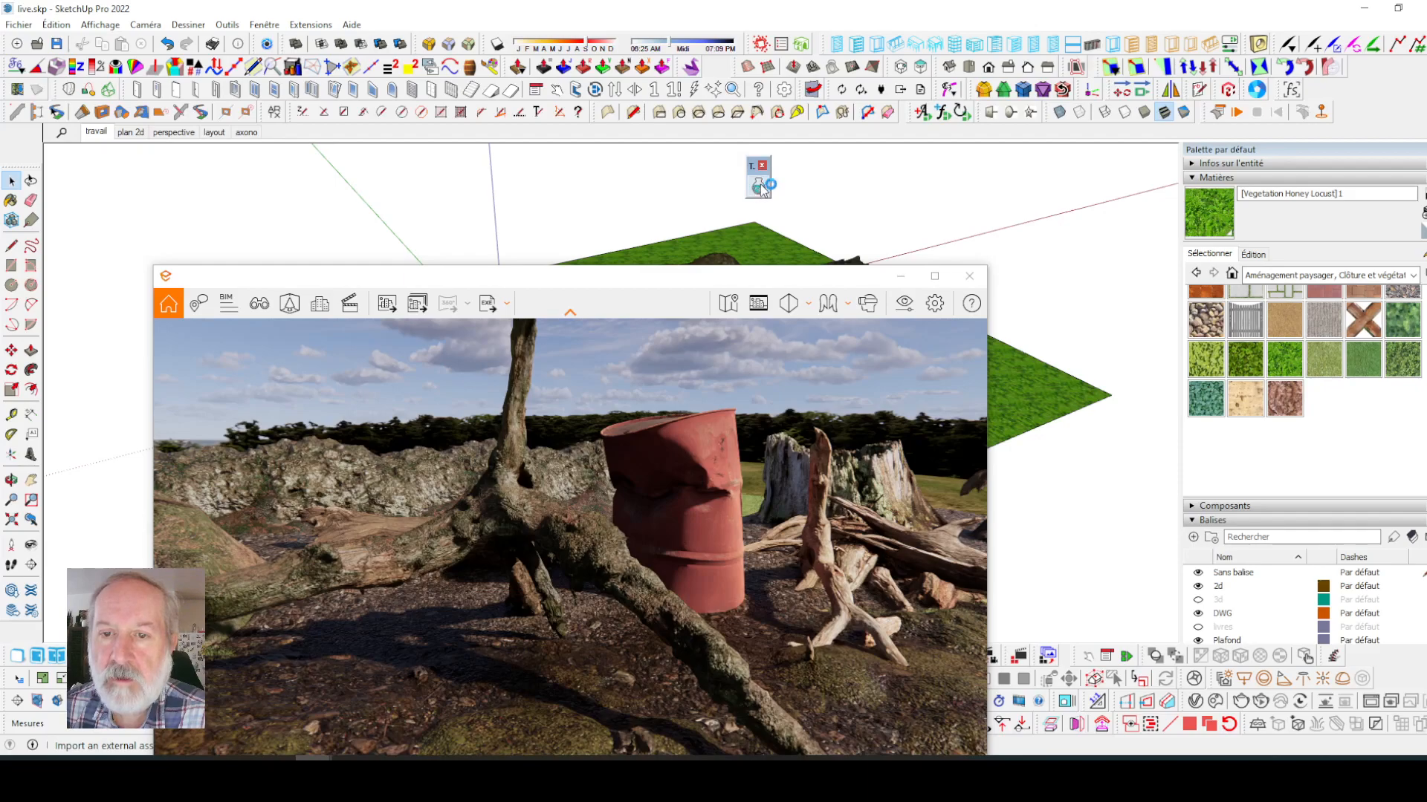
pyautogui.click(758, 187)
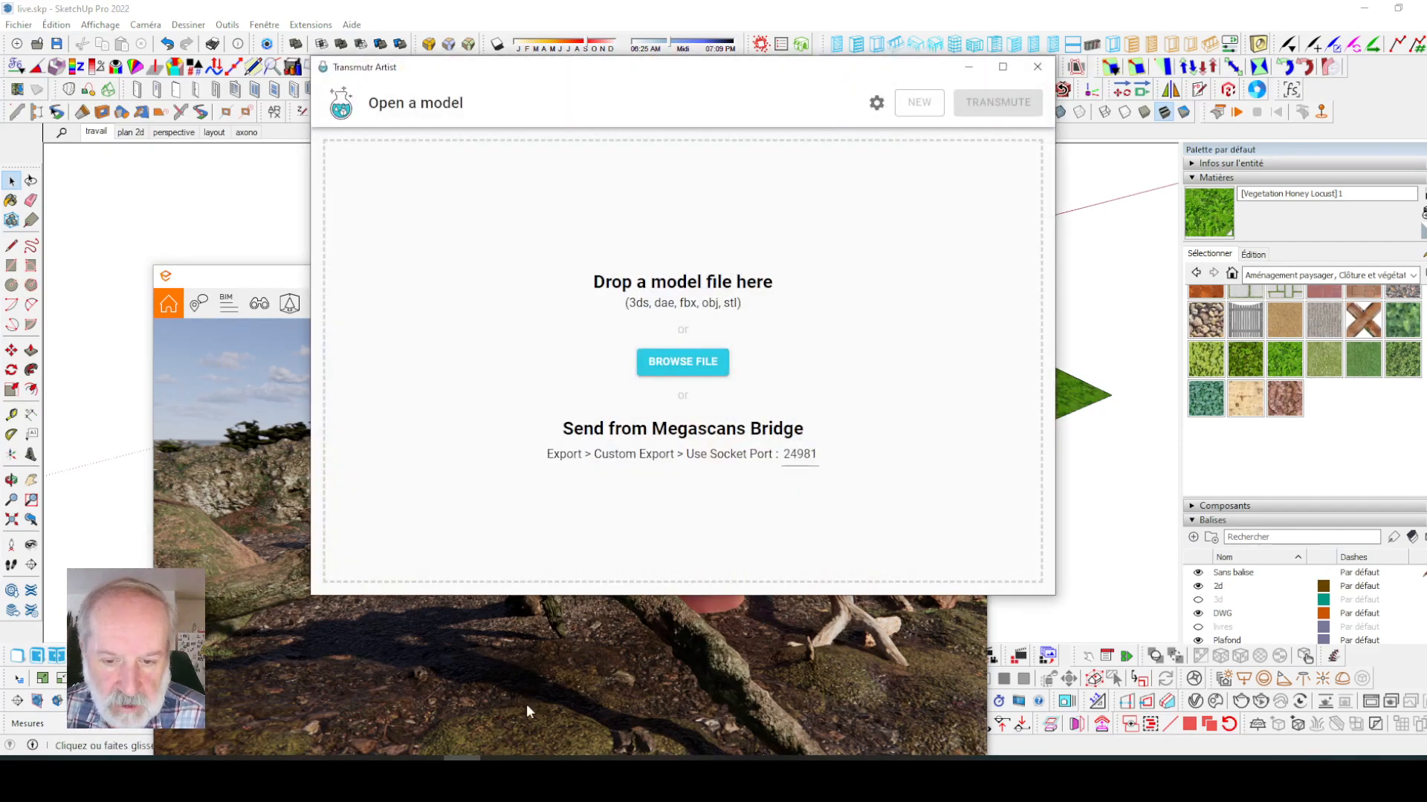
# - Switch to Quixel Bridge and send the Spotted Red Mushrooms to Transmutr through Custom Socket Export on port 24981
pyautogui.moveTo(780, 438)
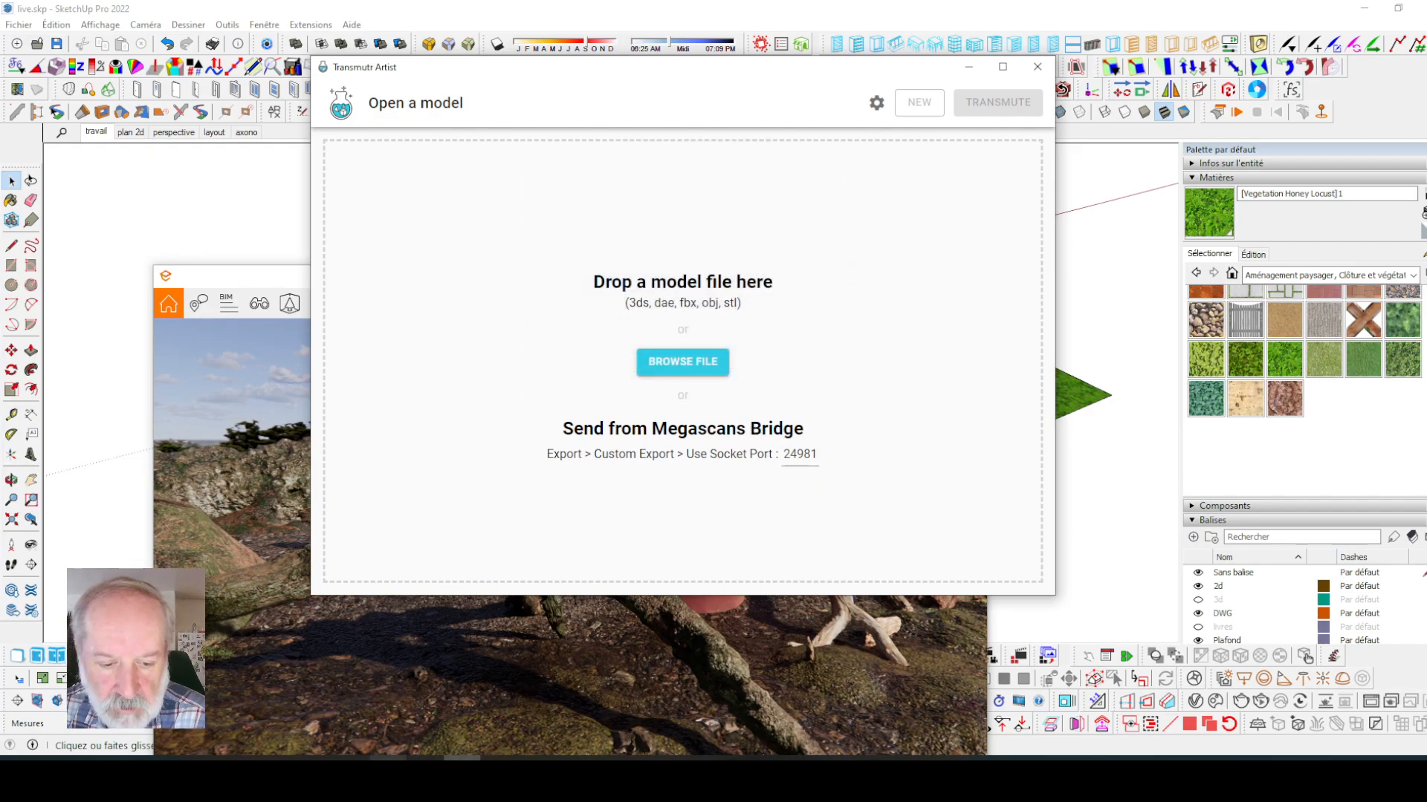
pyautogui.click(388, 772)
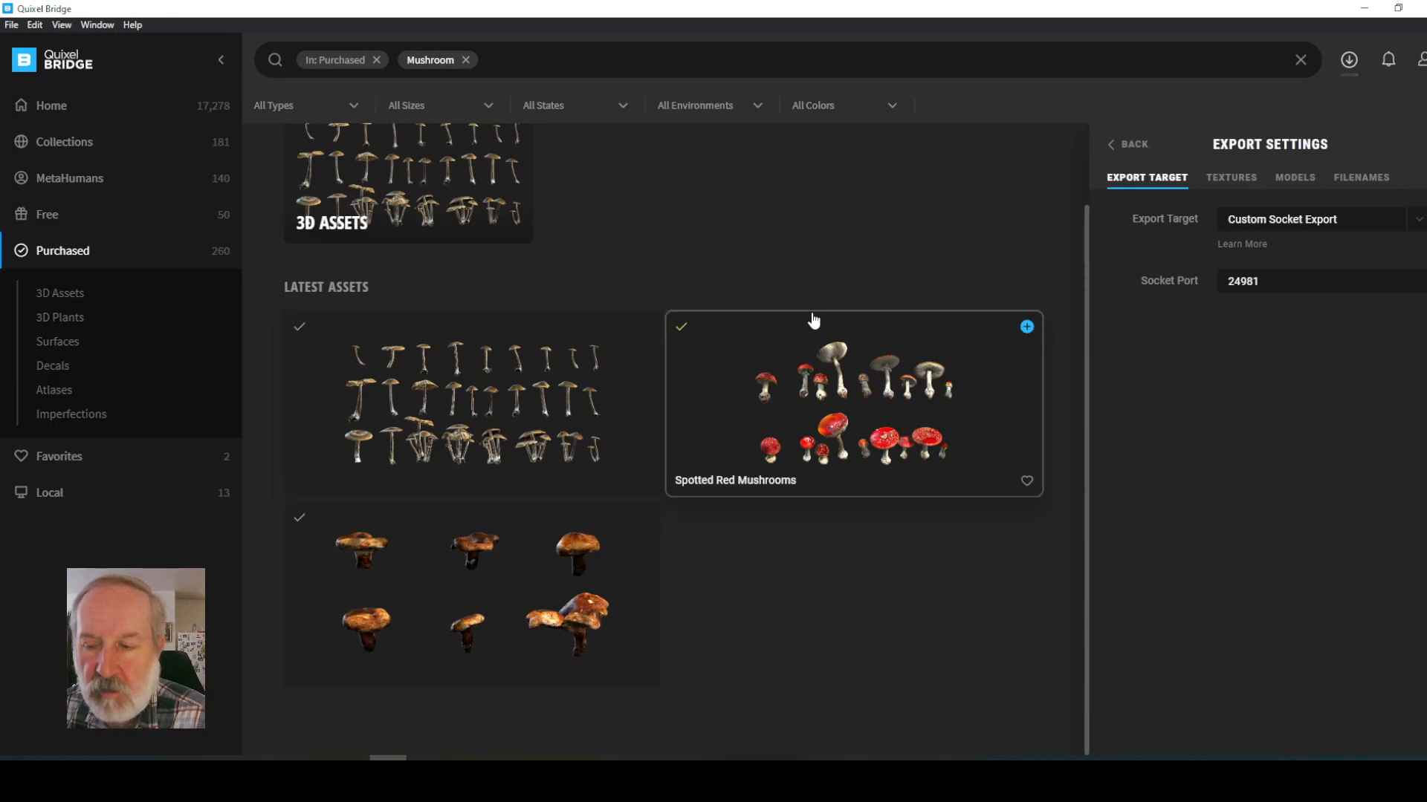
pyautogui.moveTo(1033, 325)
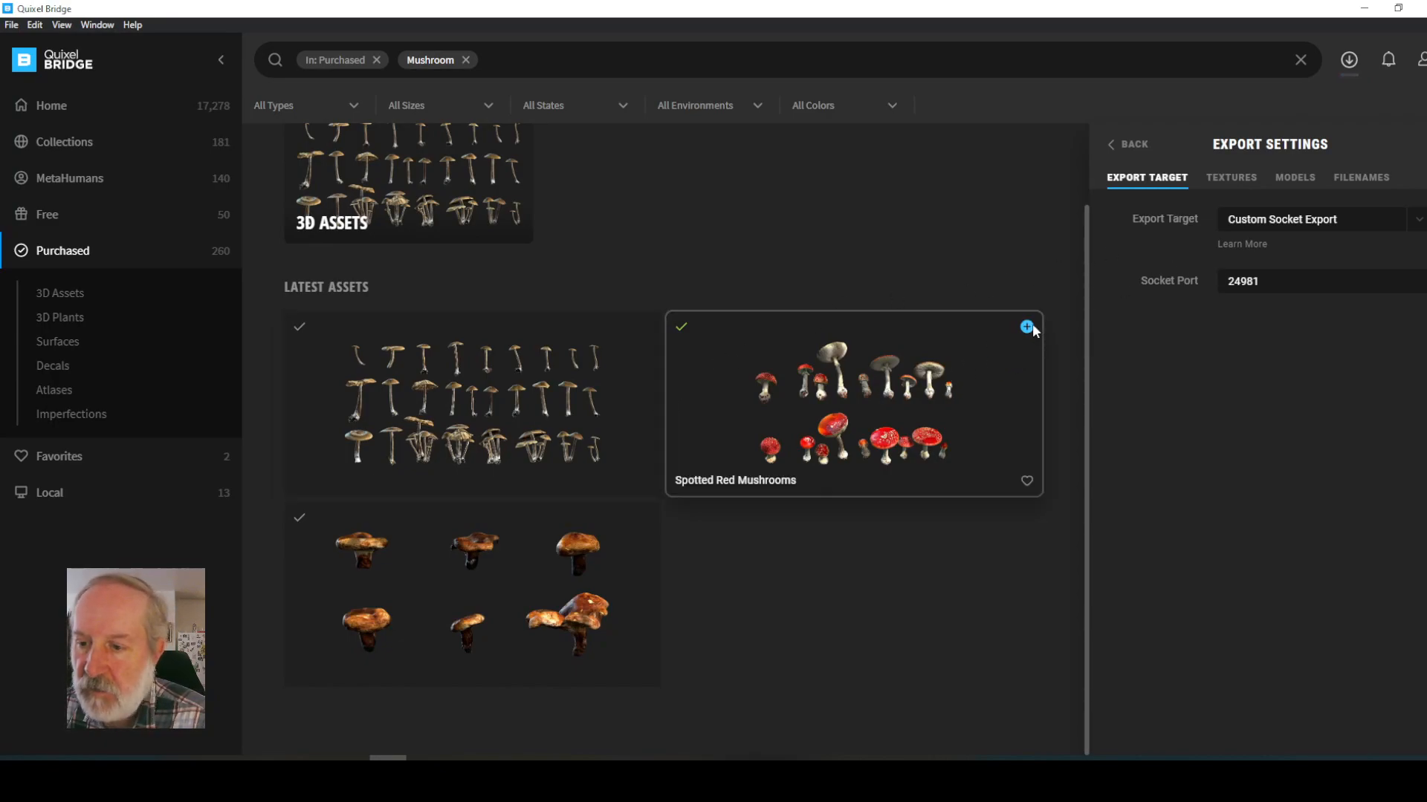
pyautogui.click(1027, 328)
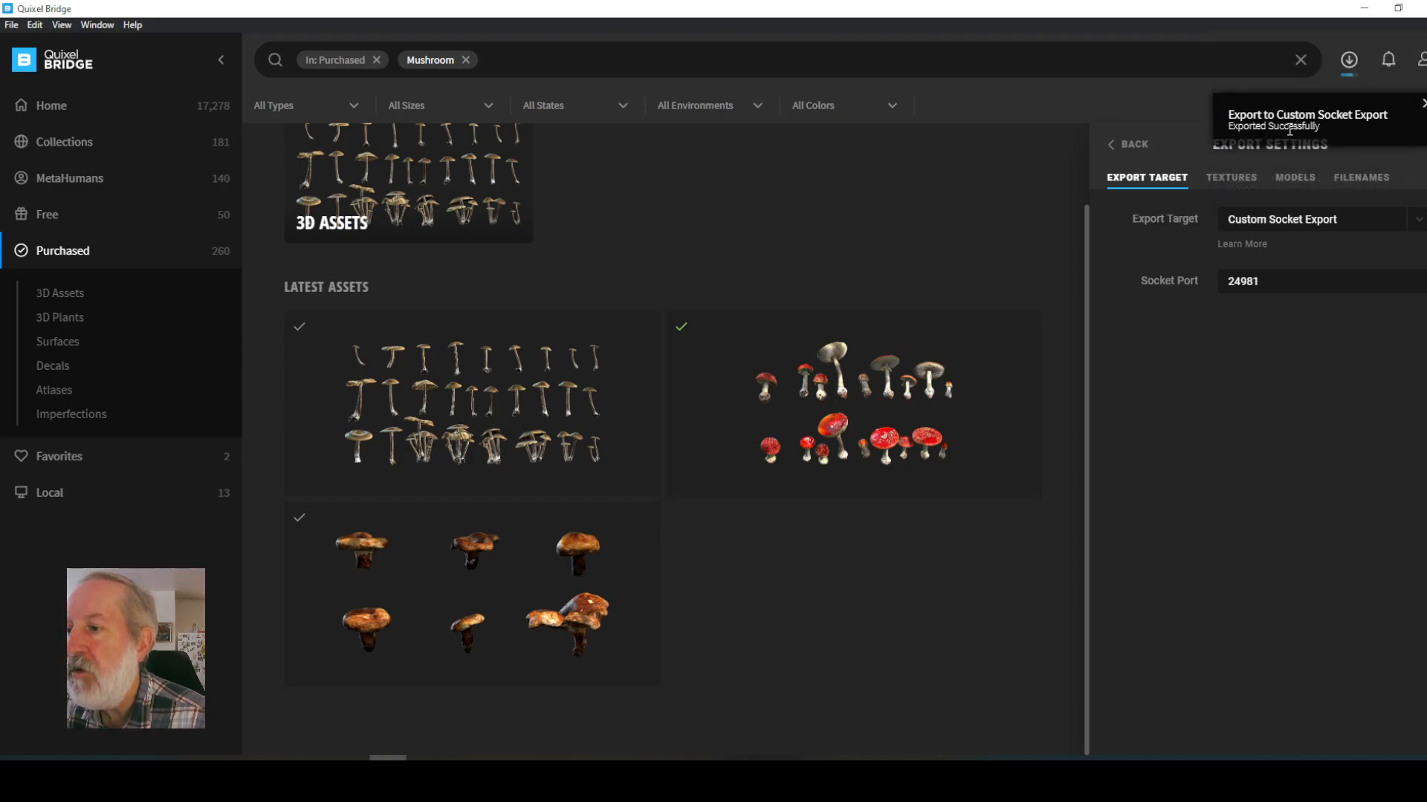
pyautogui.click(1365, 9)
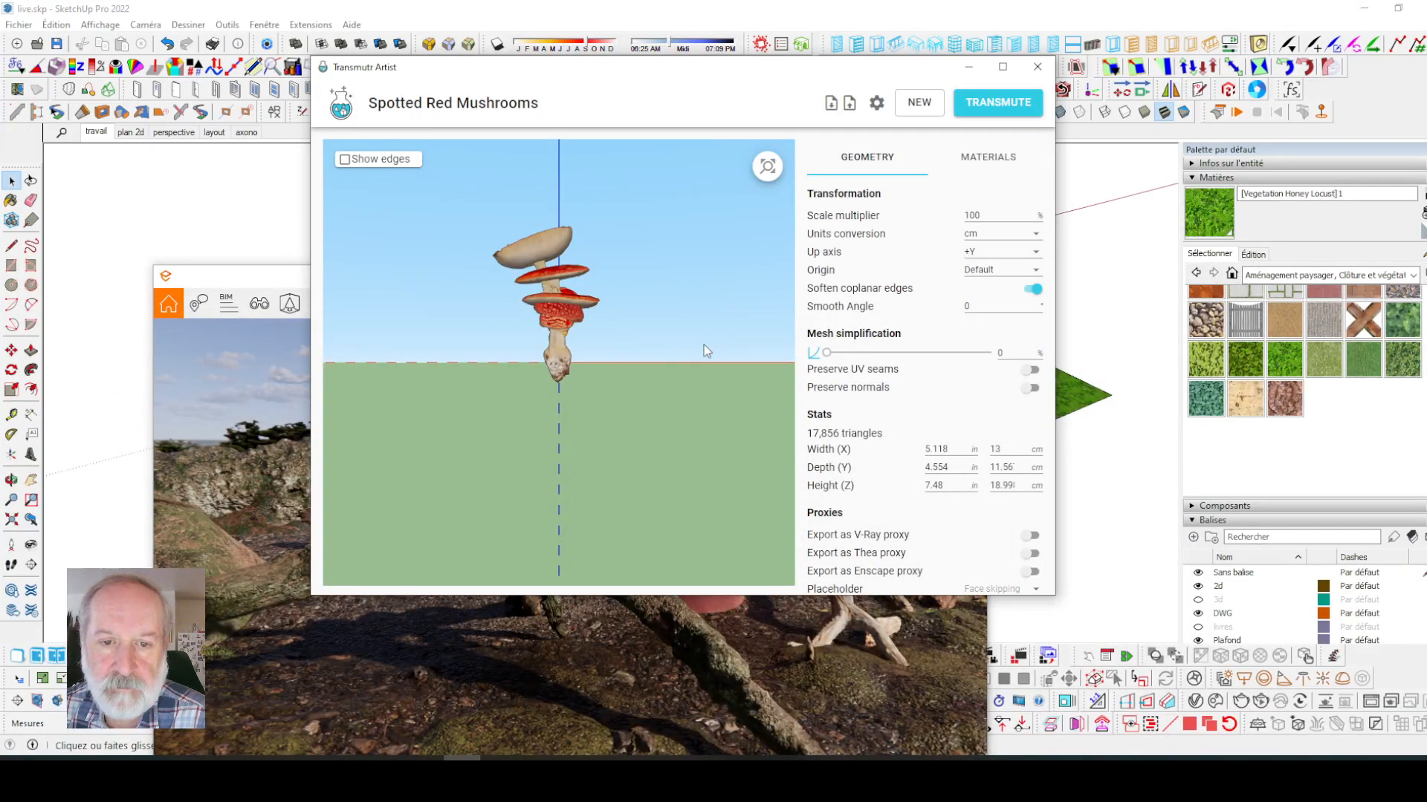
# - Inspect the Spotted Red Mushrooms preview from above and transmute the model into a SketchUp component
pyautogui.moveTo(607, 361); pyautogui.dragTo(591, 392)
pyautogui.moveTo(573, 301); pyautogui.dragTo(566, 334)
pyautogui.scroll(-5, 585, 321)
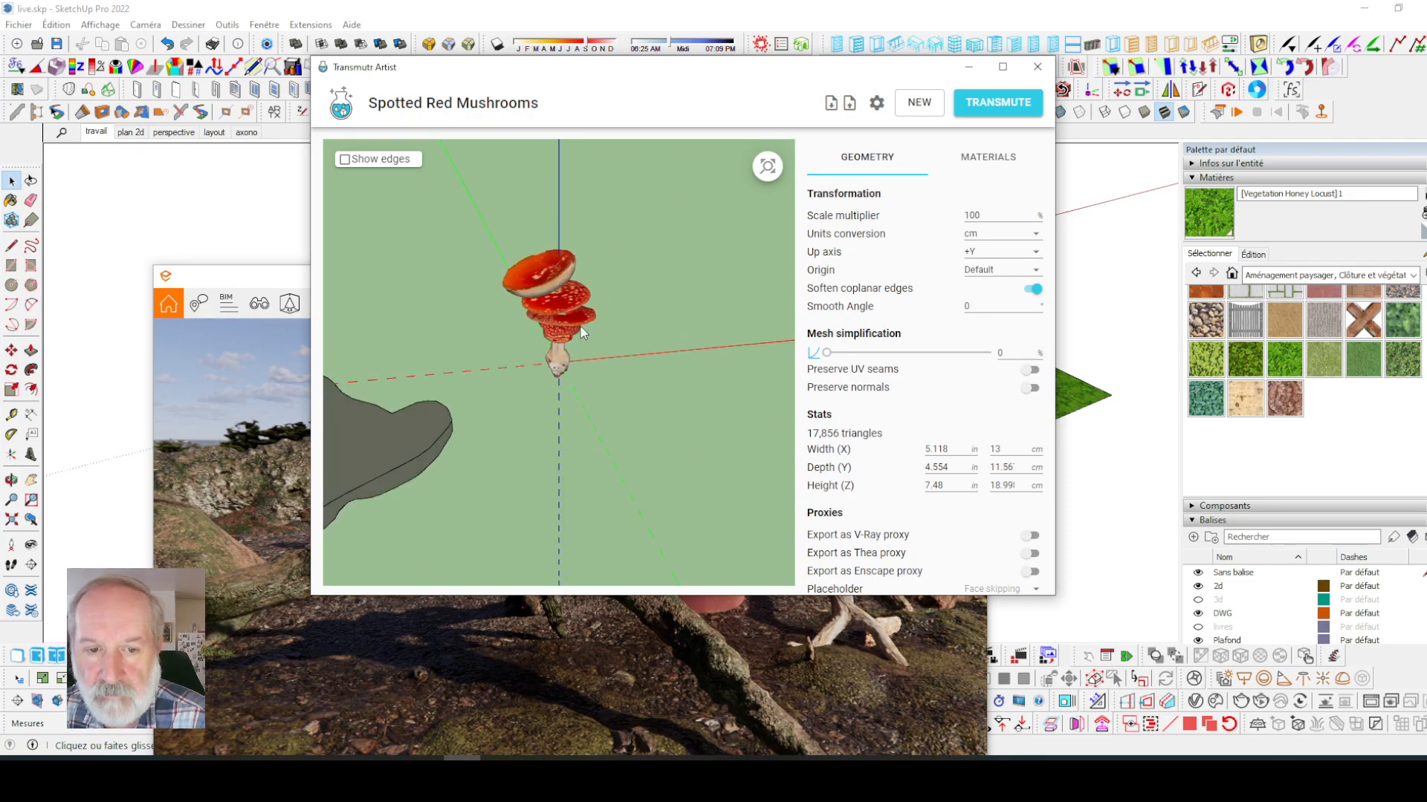
pyautogui.scroll(3, 582, 333)
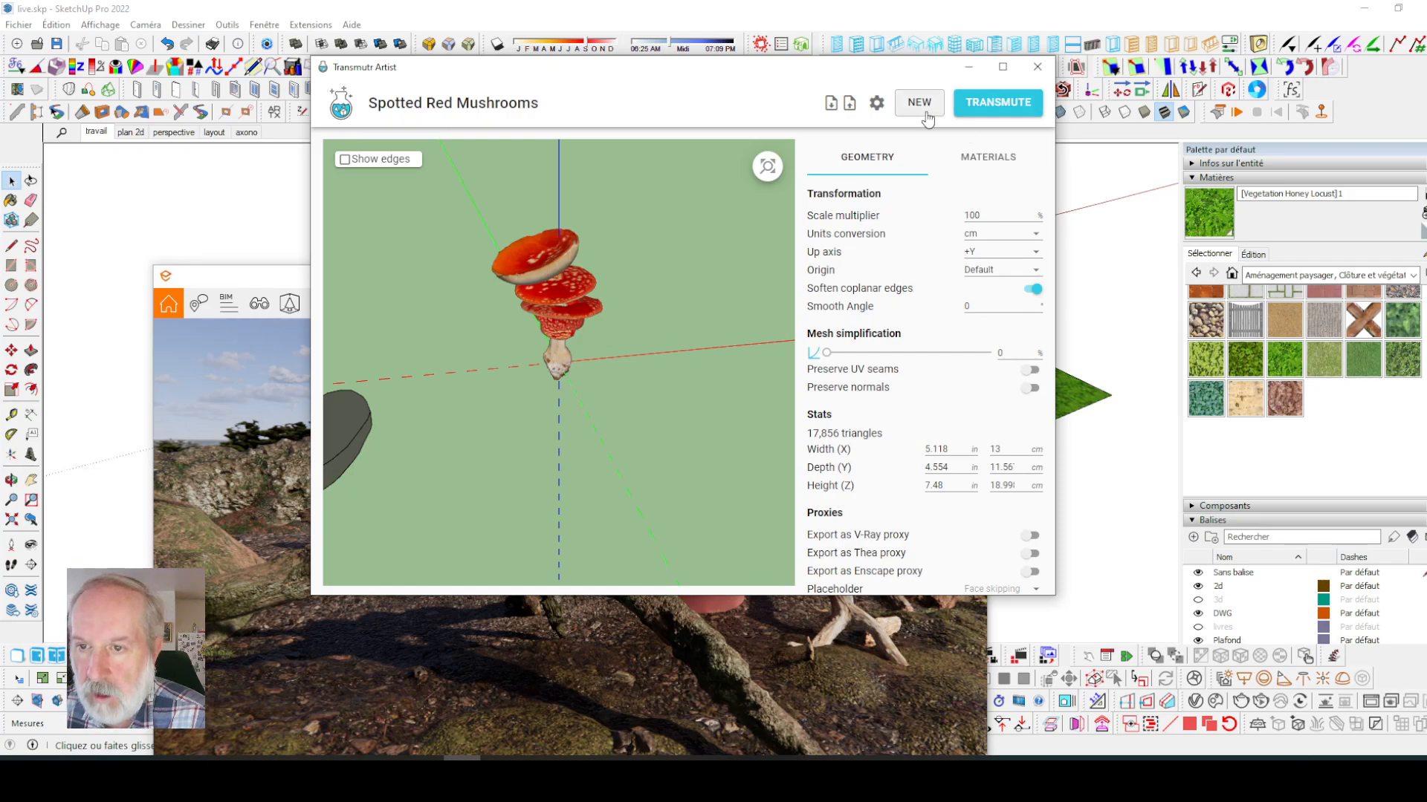
pyautogui.click(996, 104)
pyautogui.click(1087, 508)
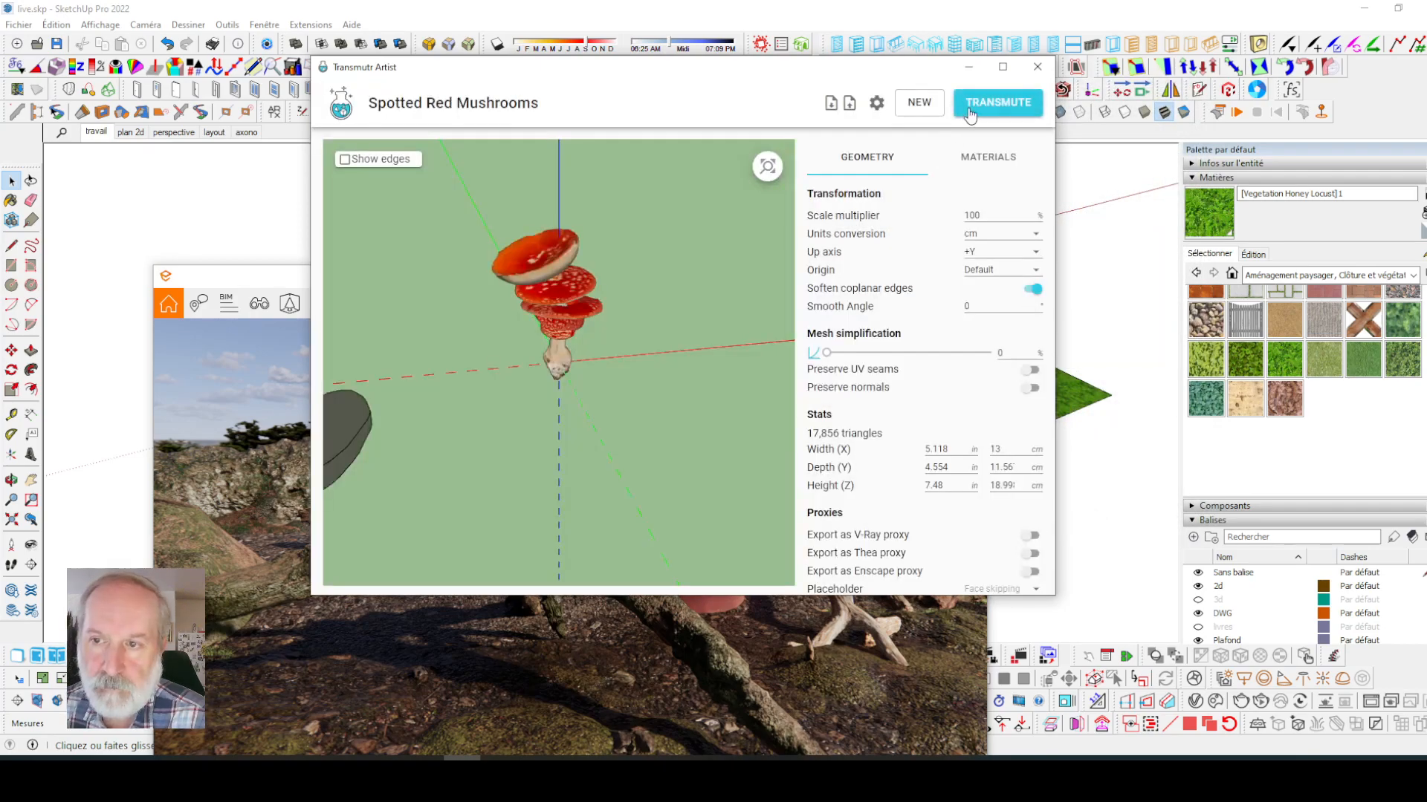
pyautogui.click(968, 69)
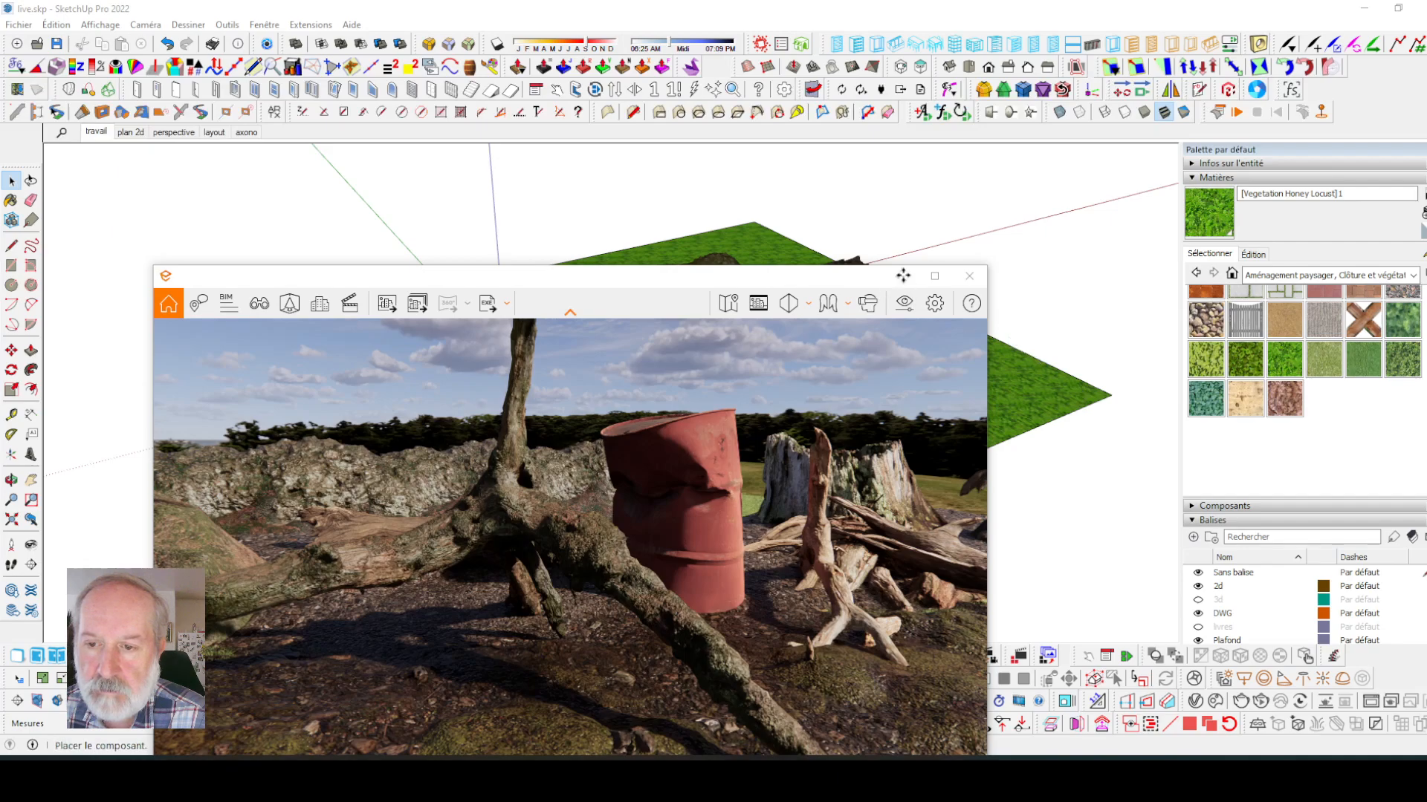
# - Place the imported mushroom component in the model and move it to the grass near the ground plane's corner
pyautogui.click(758, 237)
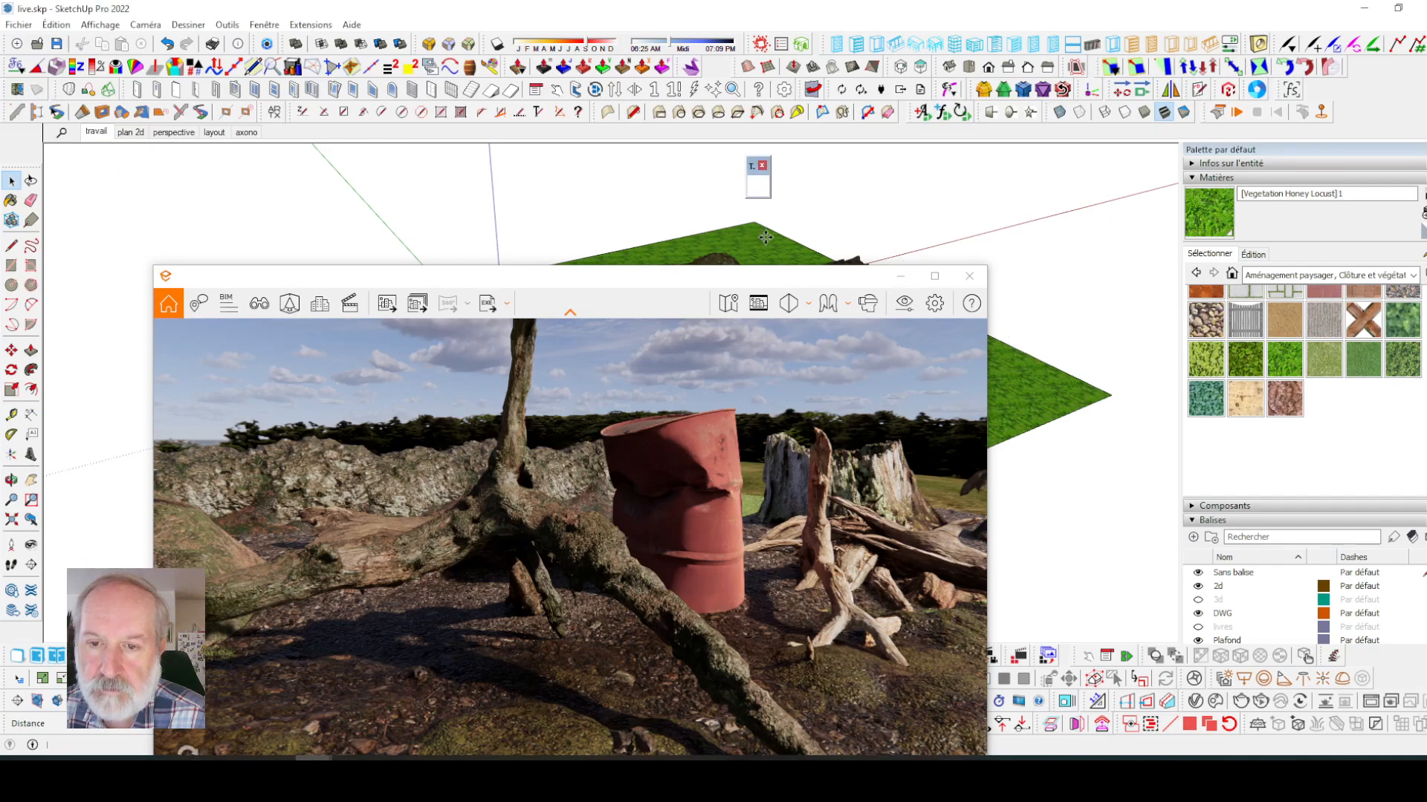
pyautogui.press('m')
pyautogui.click(1059, 400)
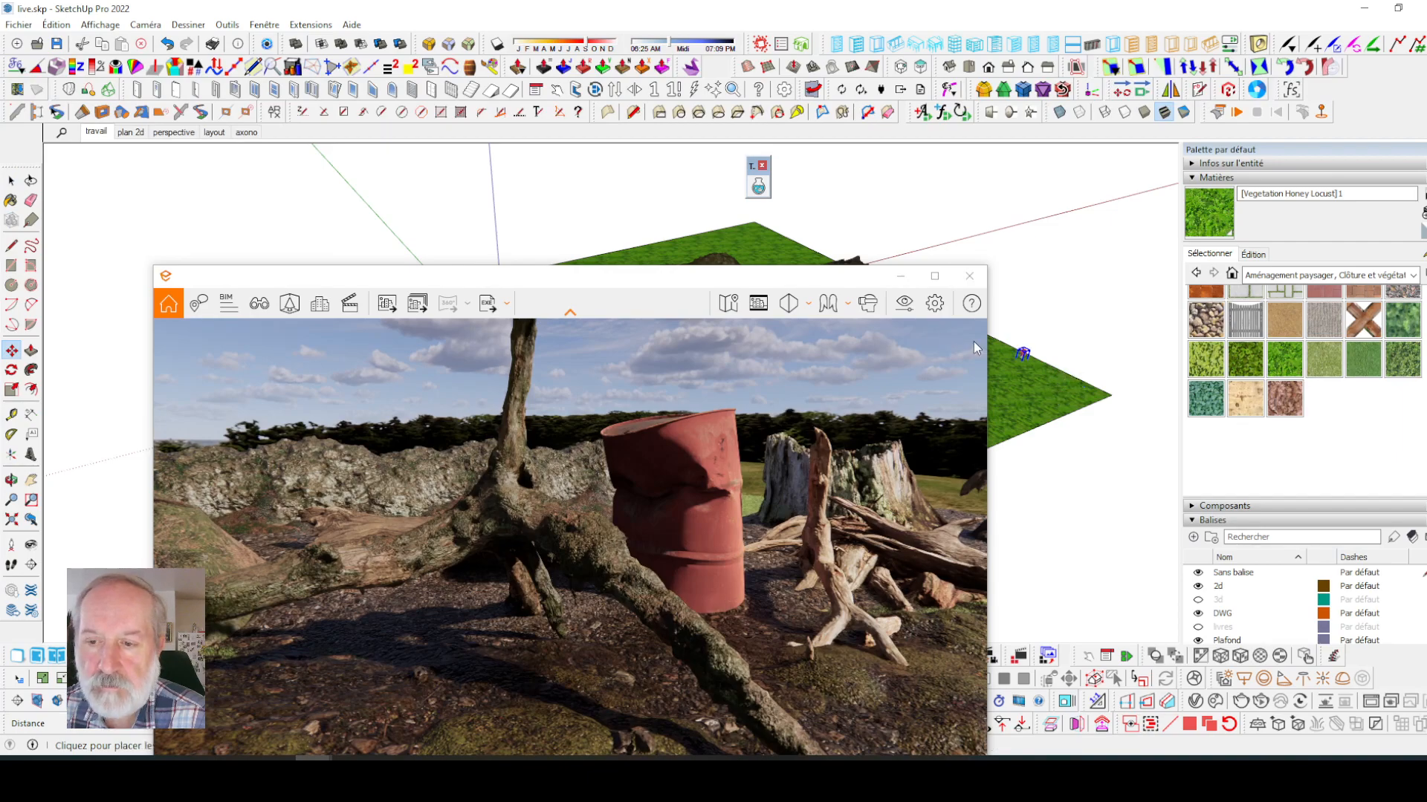
pyautogui.click(1019, 377)
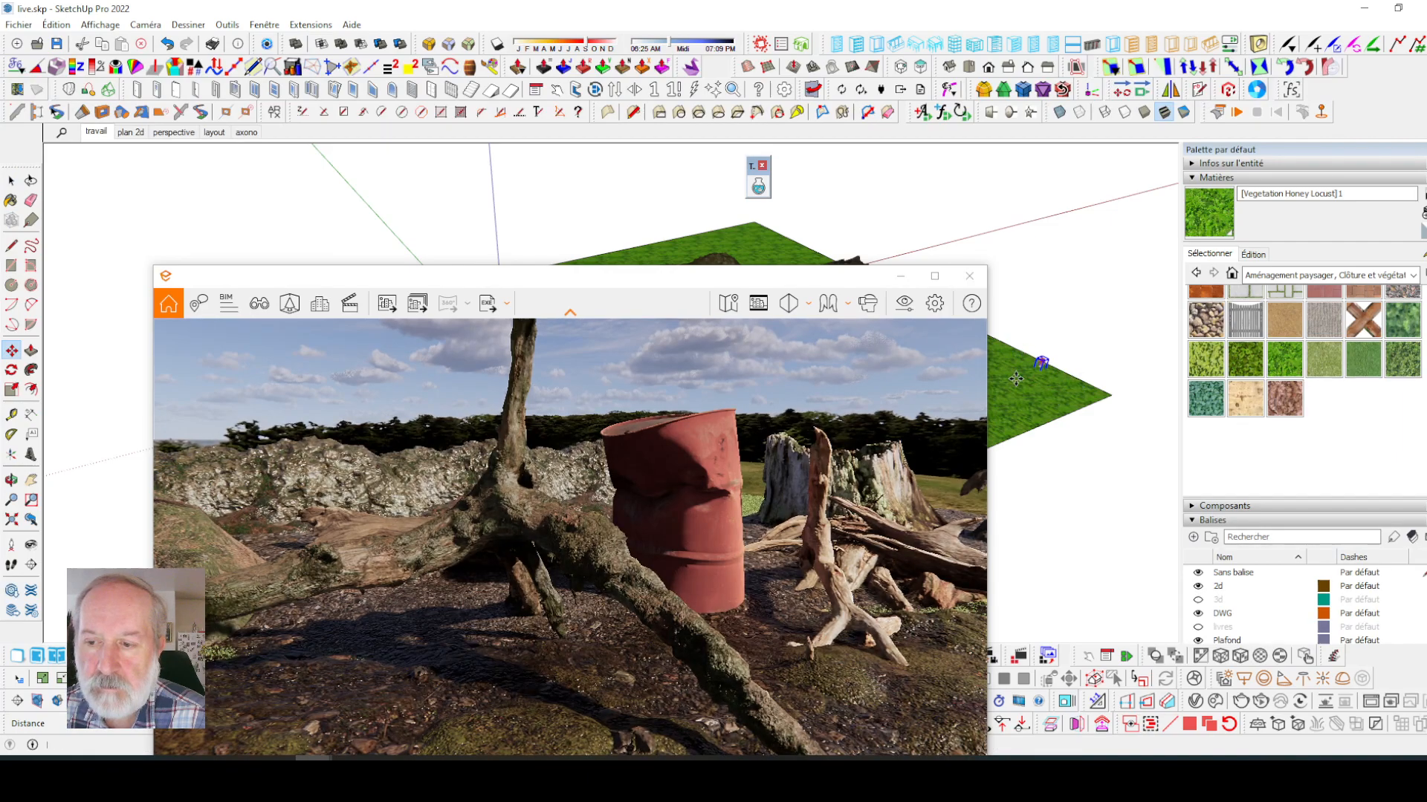
# - Minimize the Enscape render window and move the mushroom component onto the forest floor between the tree trunk and the driftwood
pyautogui.click(900, 276)
pyautogui.scroll(6, 991, 328)
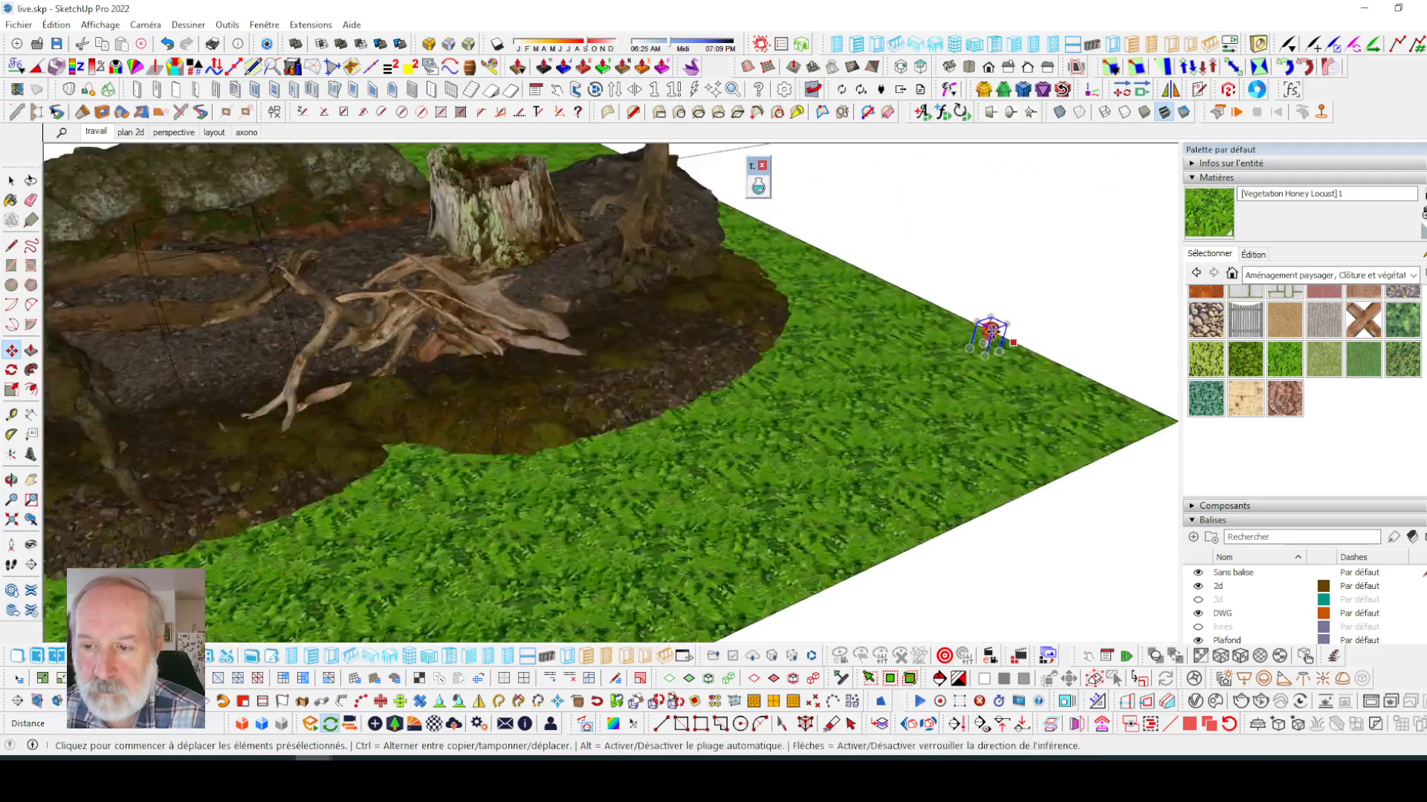
pyautogui.scroll(2, 991, 328)
pyautogui.scroll(-5, 989, 325)
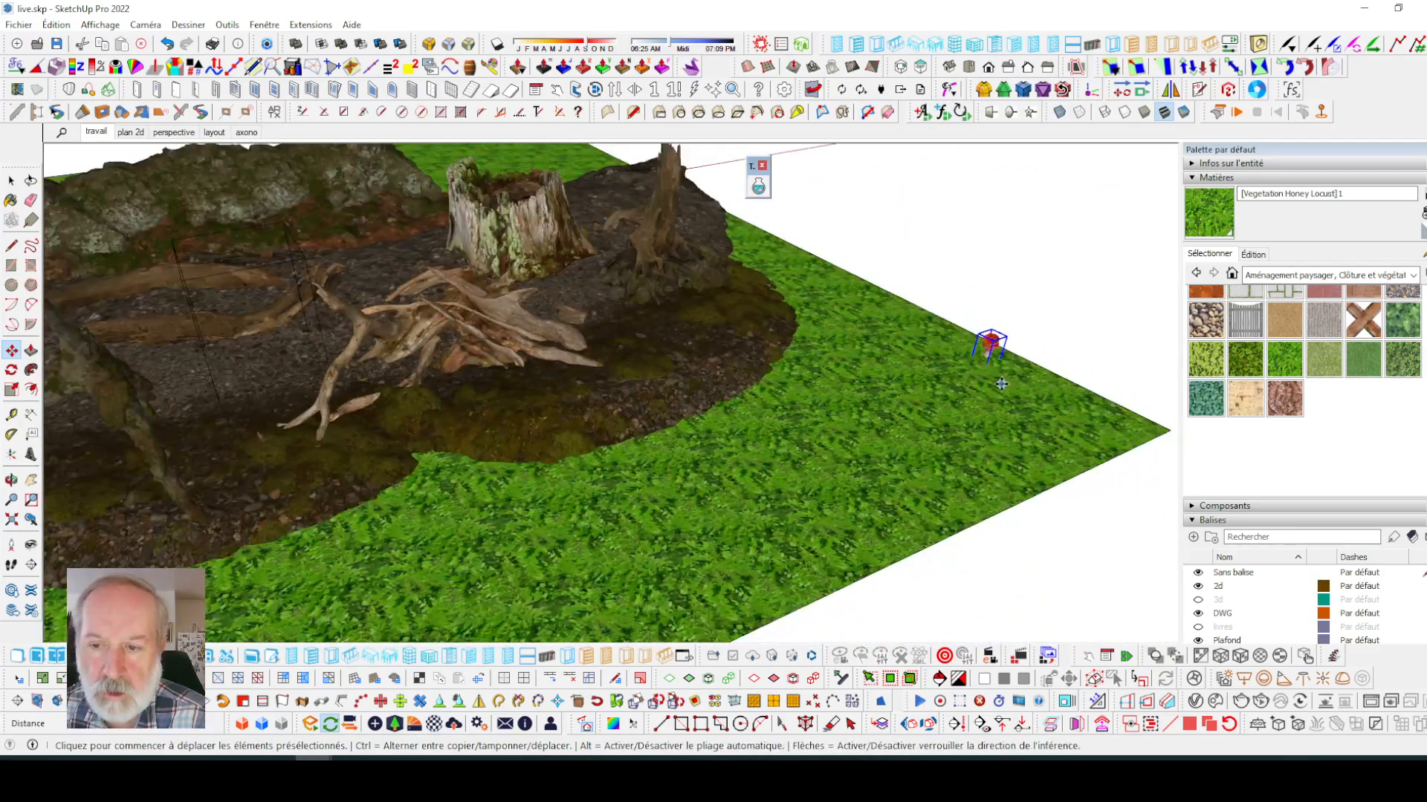
pyautogui.click(995, 378)
pyautogui.scroll(-2, 992, 368)
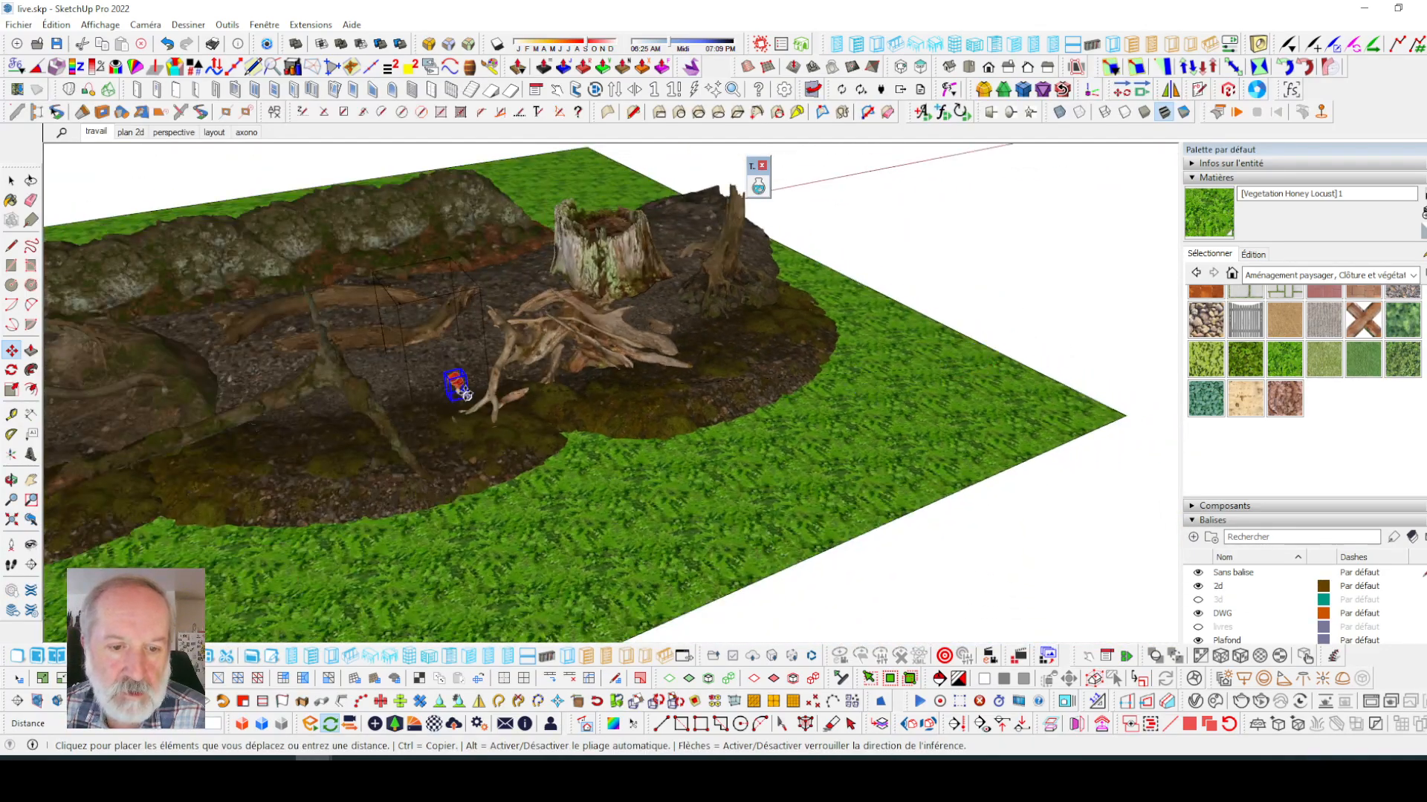
pyautogui.scroll(4, 460, 394)
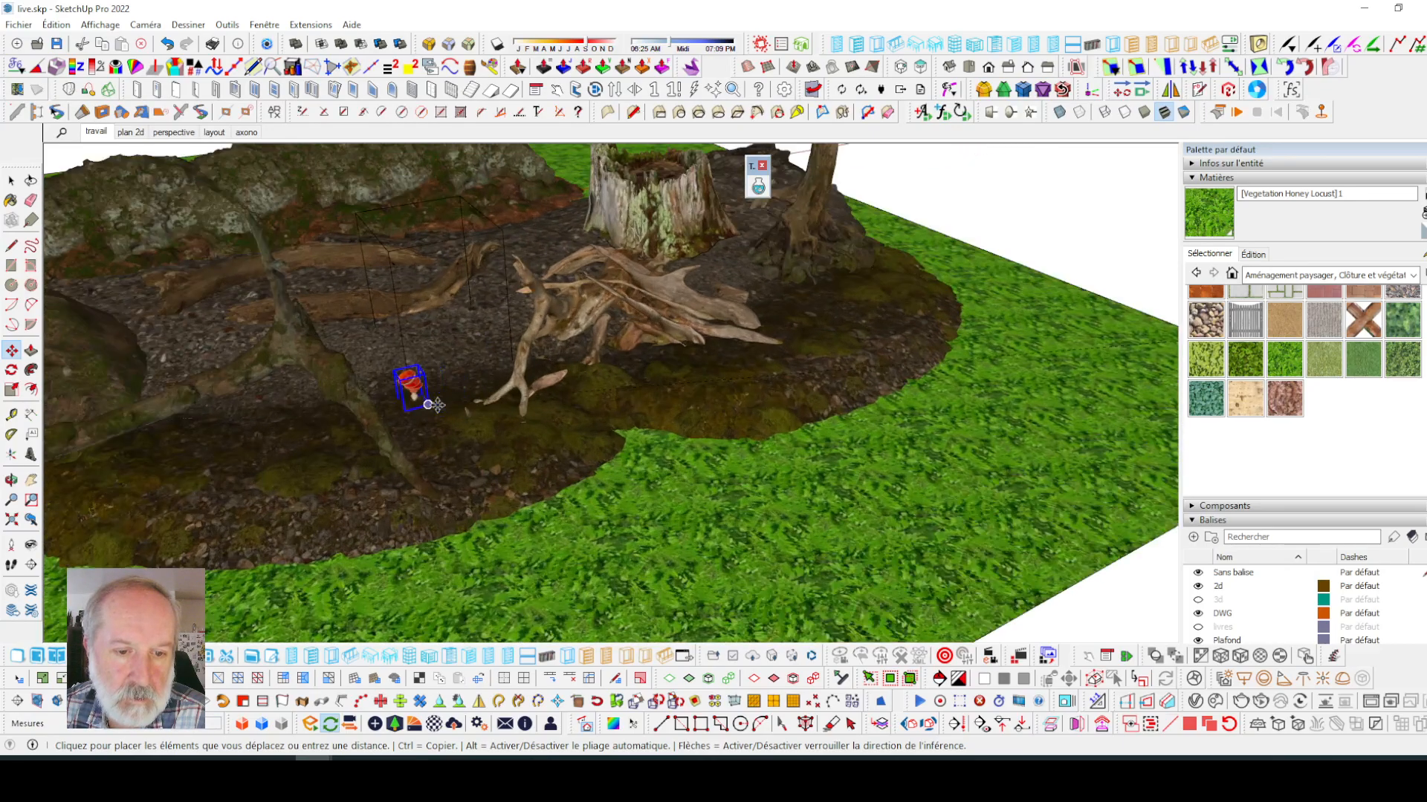
pyautogui.scroll(2, 429, 404)
pyautogui.click(431, 405)
# - Explode the mushroom component into its separate mushrooms
pyautogui.click(8, 181)
pyautogui.scroll(5, 446, 371)
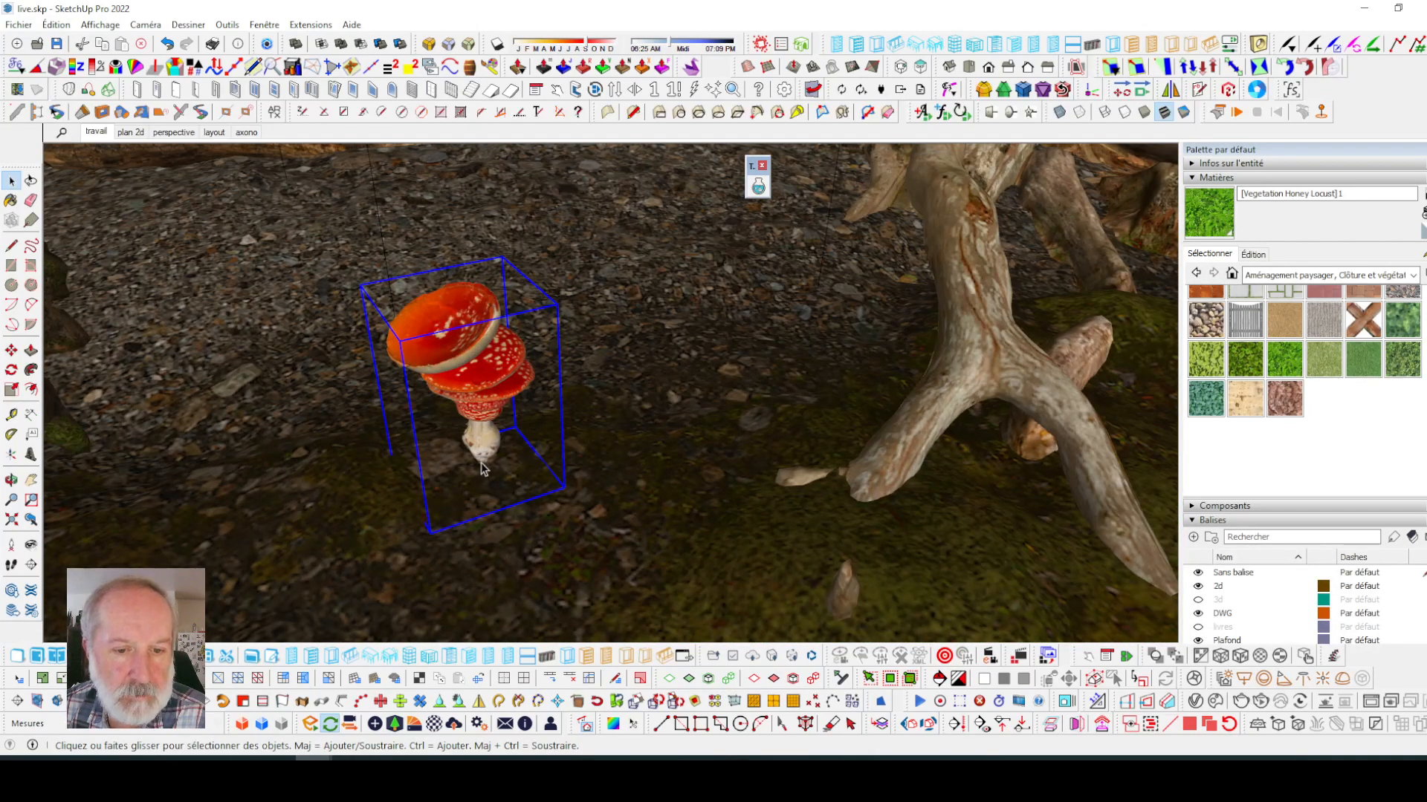
pyautogui.rightClick(496, 373)
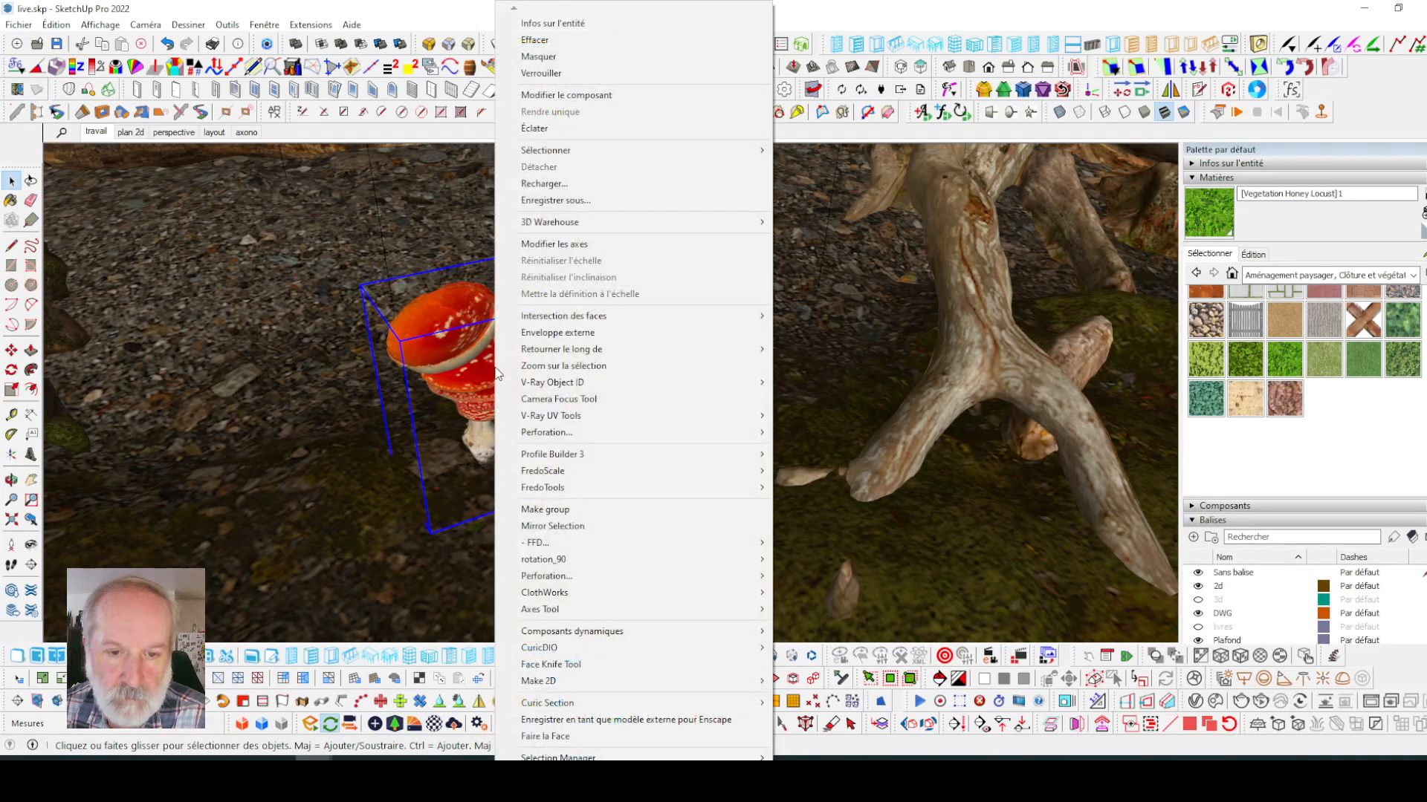
pyautogui.click(546, 130)
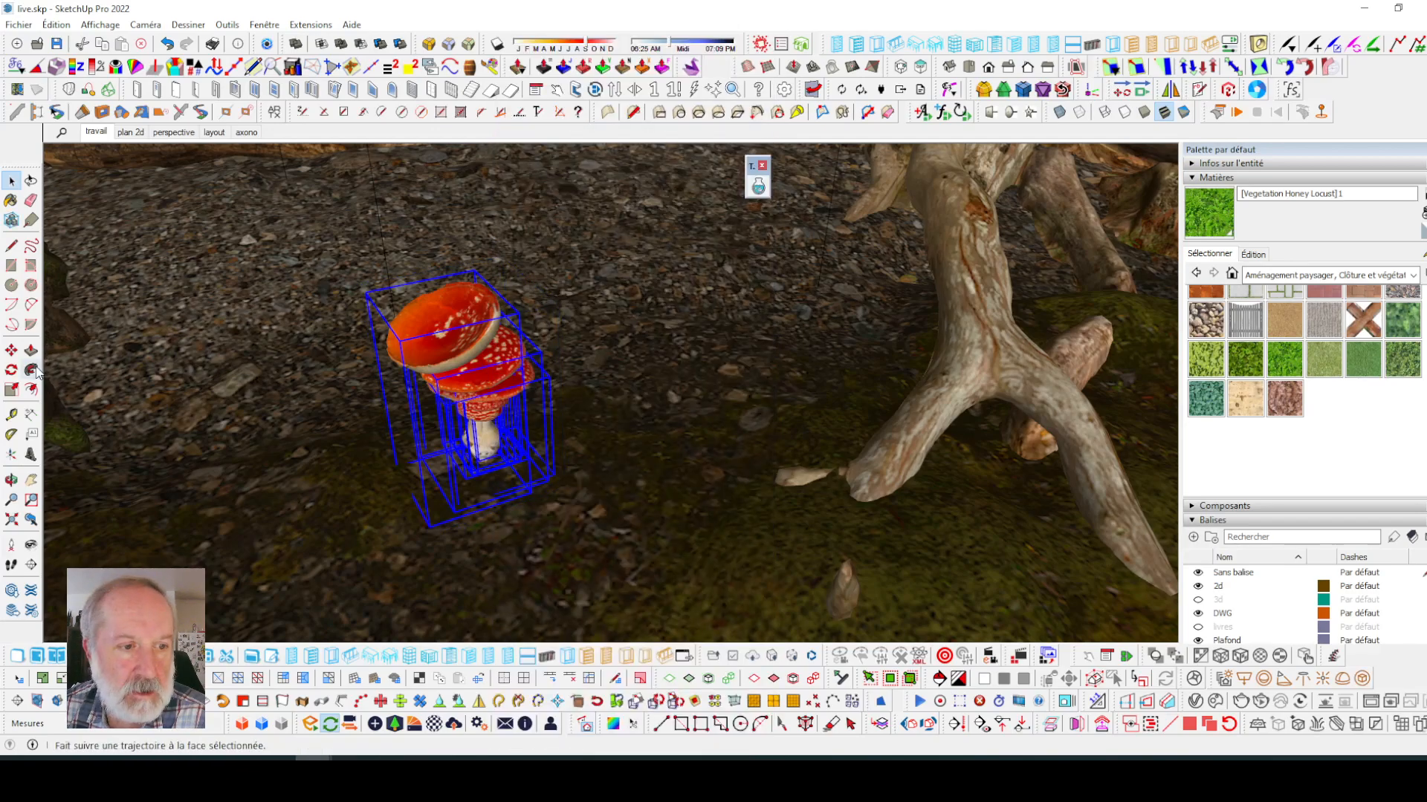
# - Shift the exploded mushrooms together slightly farther from the driftwood and clear the selection
pyautogui.click(11, 350)
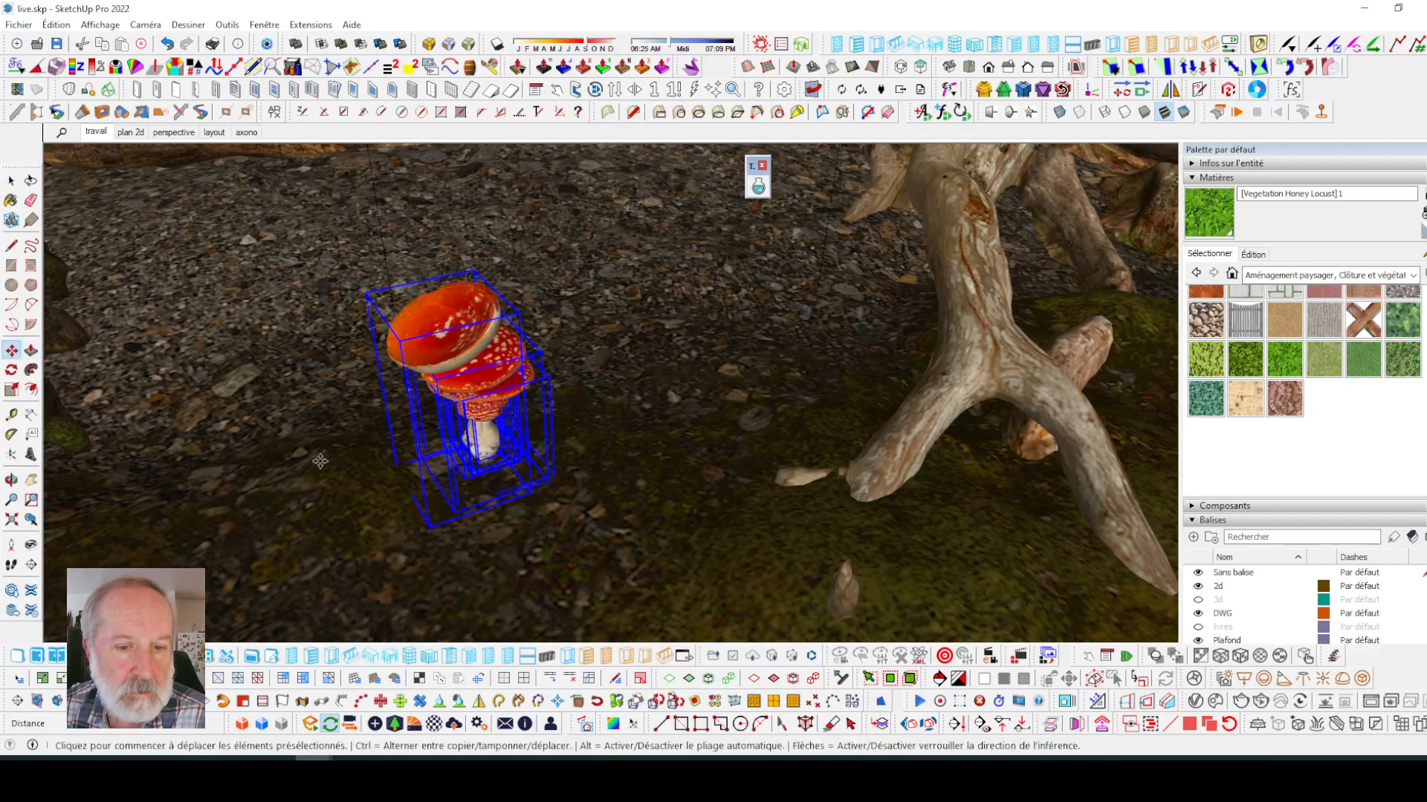
pyautogui.click(555, 504)
pyautogui.press('Escape')
pyautogui.press('space')
pyautogui.click(587, 413)
# - Move the largest, leaning mushroom out of the cluster, away from the driftwood
pyautogui.click(390, 359)
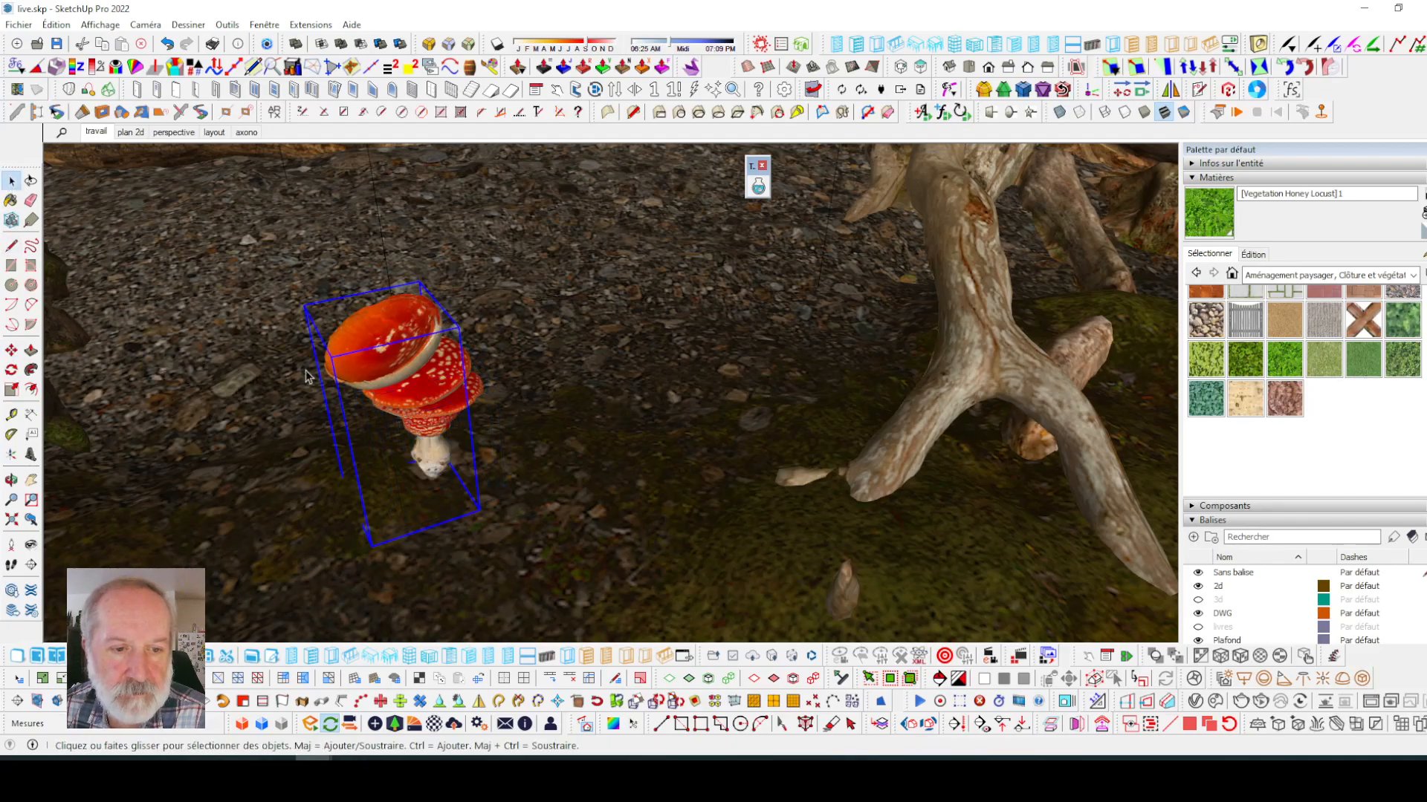
pyautogui.click(11, 350)
pyautogui.click(542, 487)
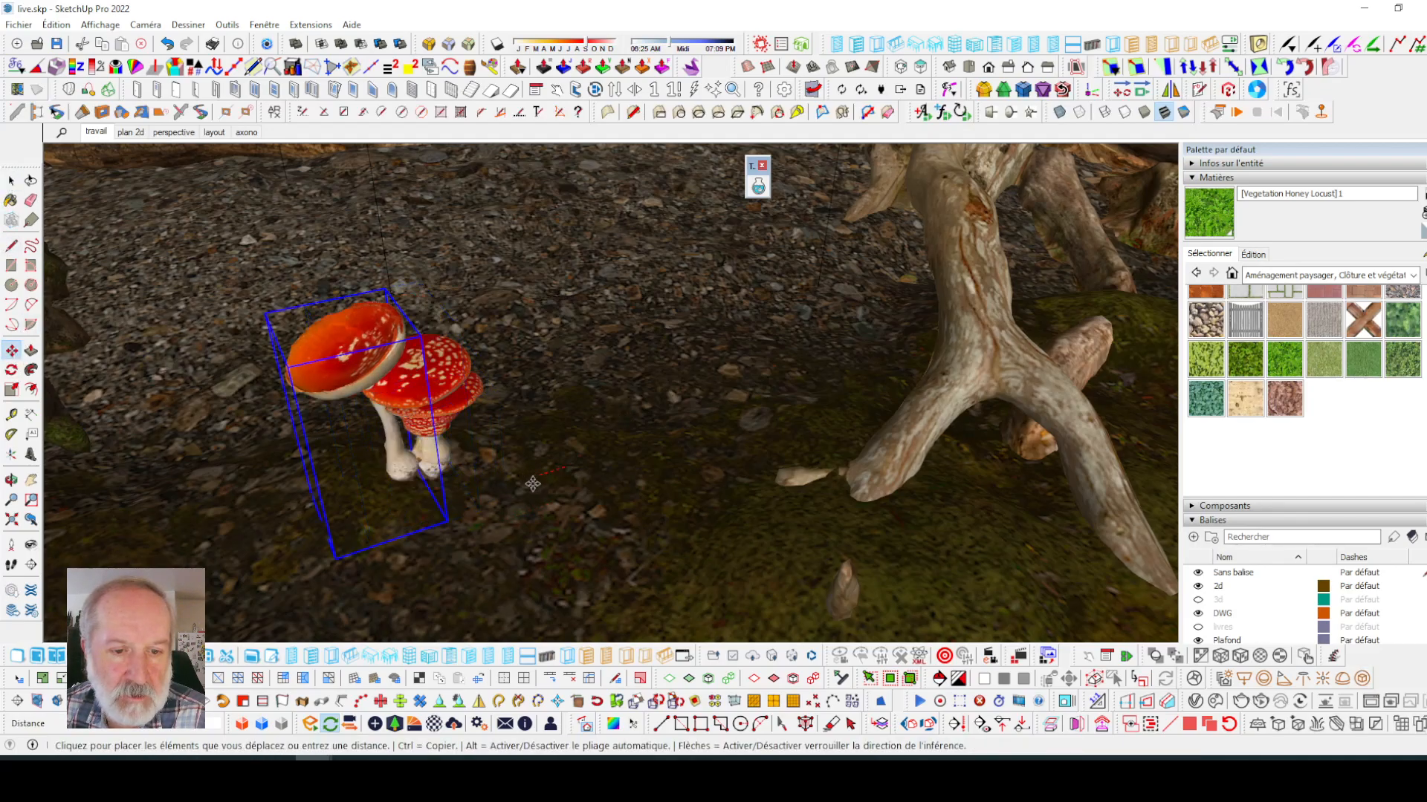
pyautogui.click(446, 502)
pyautogui.click(11, 182)
# - Move the tall spotted mushroom out of the cluster toward the driftwood
pyautogui.click(444, 379)
pyautogui.press('m')
pyautogui.press('ctrl')
pyautogui.click(515, 518)
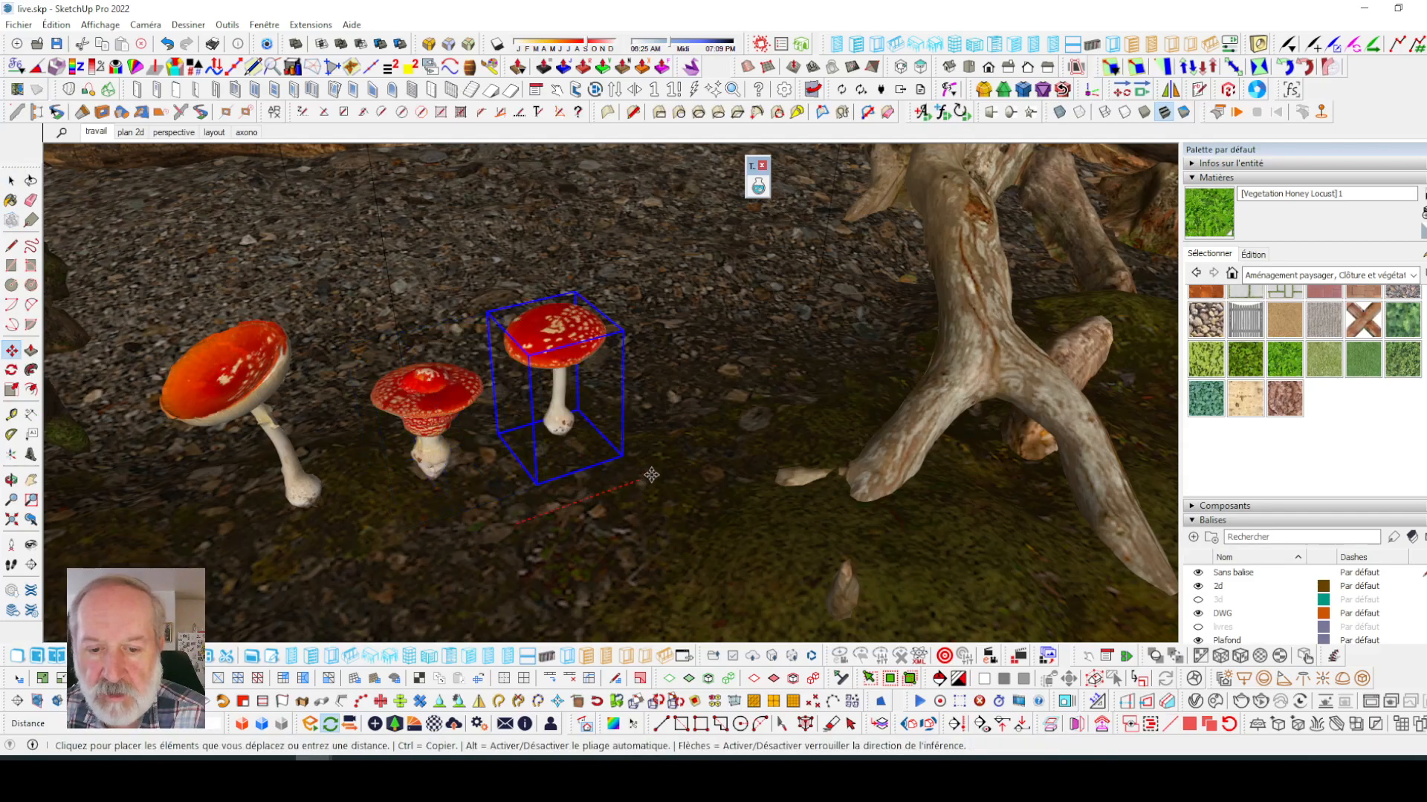
pyautogui.click(654, 475)
pyautogui.press('space')
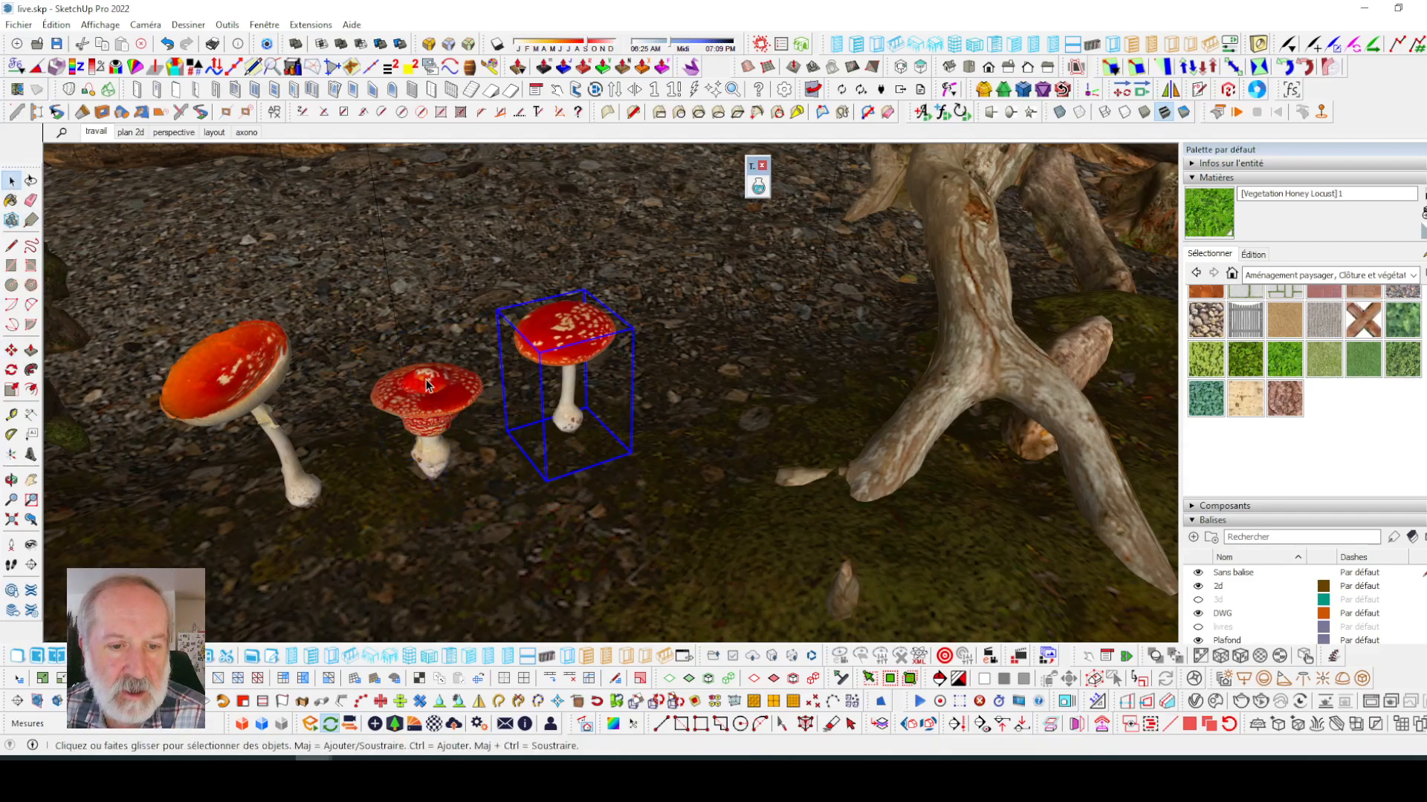
# - Move the smallest mushroom out of the cluster and set it beside the large leaning one
pyautogui.press('m')
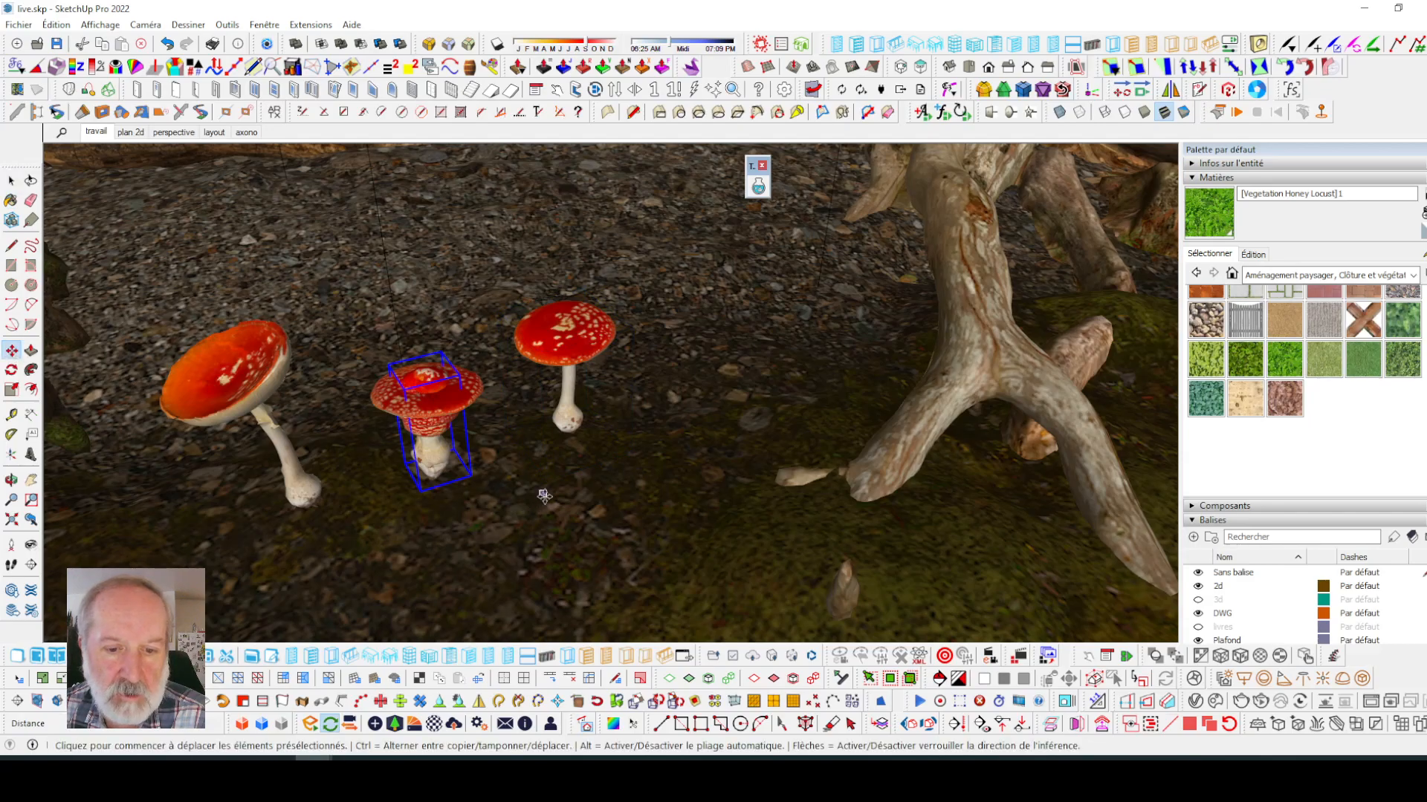
pyautogui.click(545, 497)
pyautogui.click(464, 515)
pyautogui.press('space')
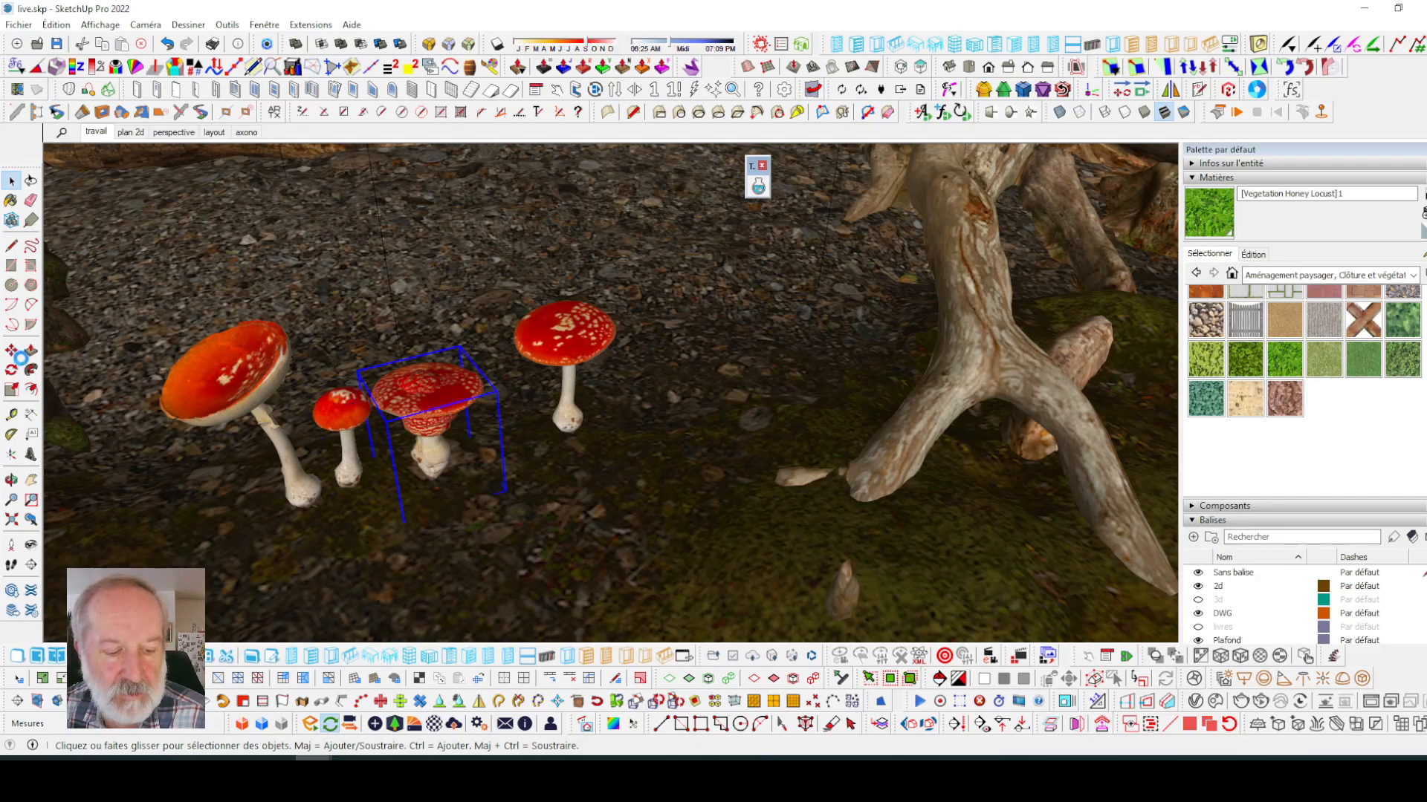
# - Move the flat-capped mushroom off the round one and place it between the tall mushroom and the driftwood
pyautogui.click(12, 350)
pyautogui.click(514, 515)
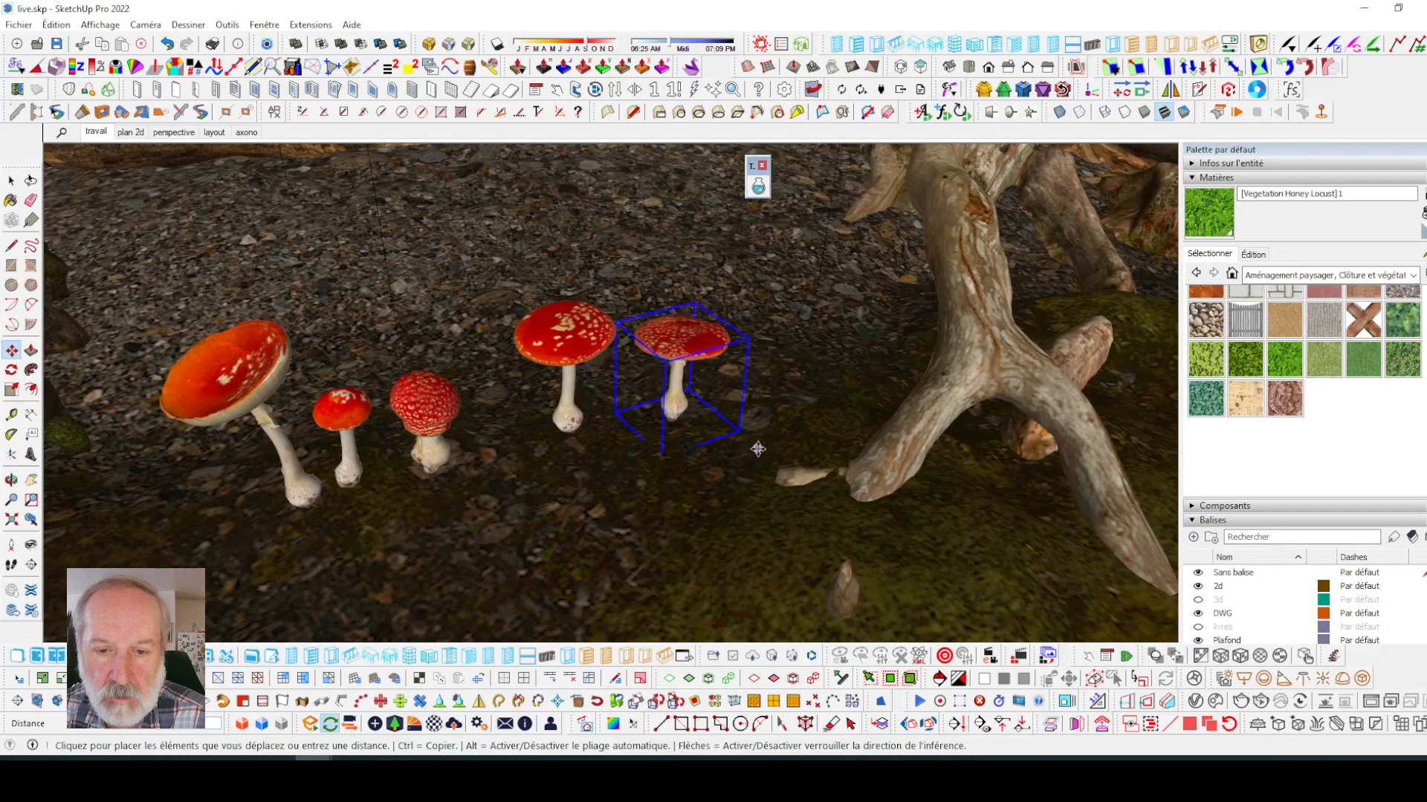
pyautogui.click(789, 417)
pyautogui.press('space')
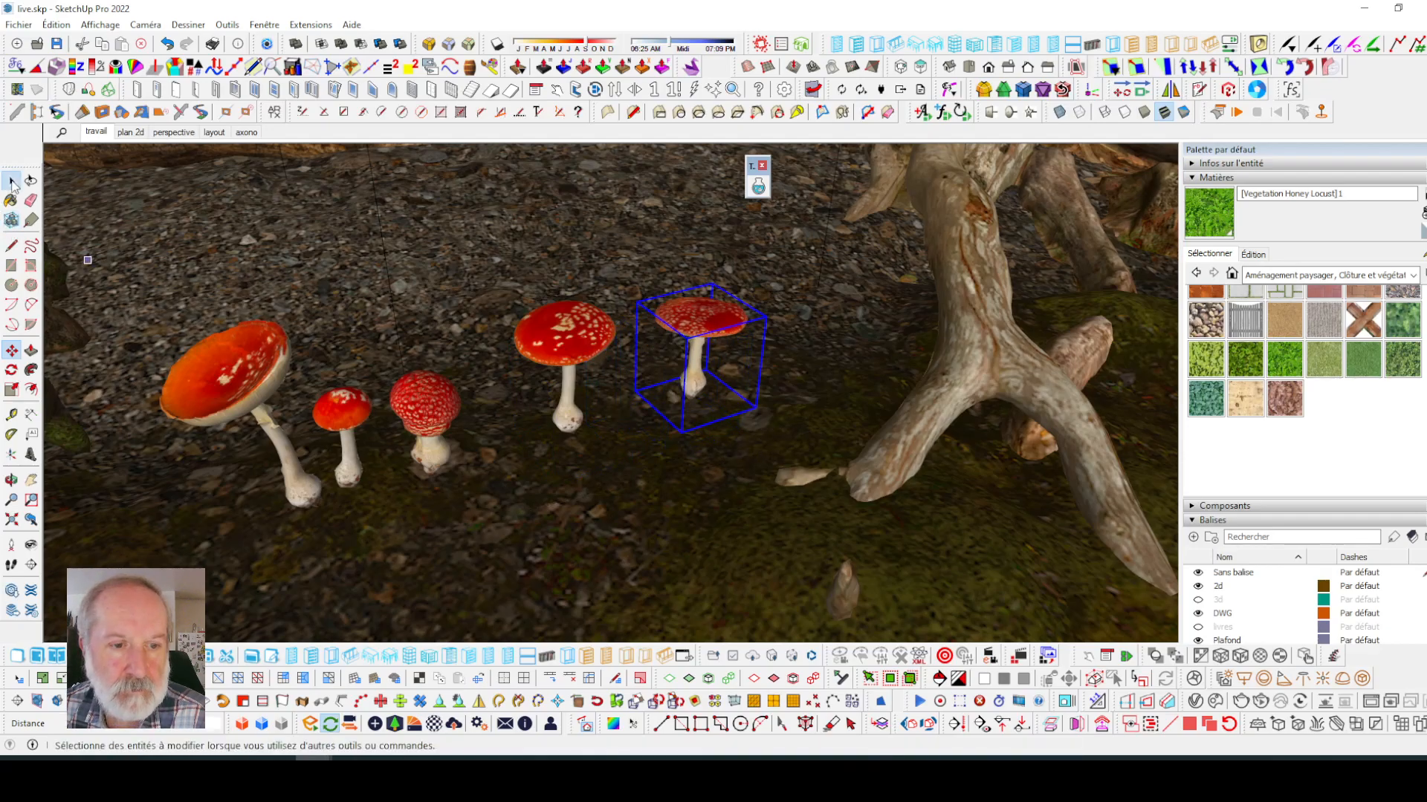
# - Select all five separated mushrooms and nudge them down vertically toward the forest floor
pyautogui.keyDown('shift'); pyautogui.click(574, 362); pyautogui.keyUp('shift')
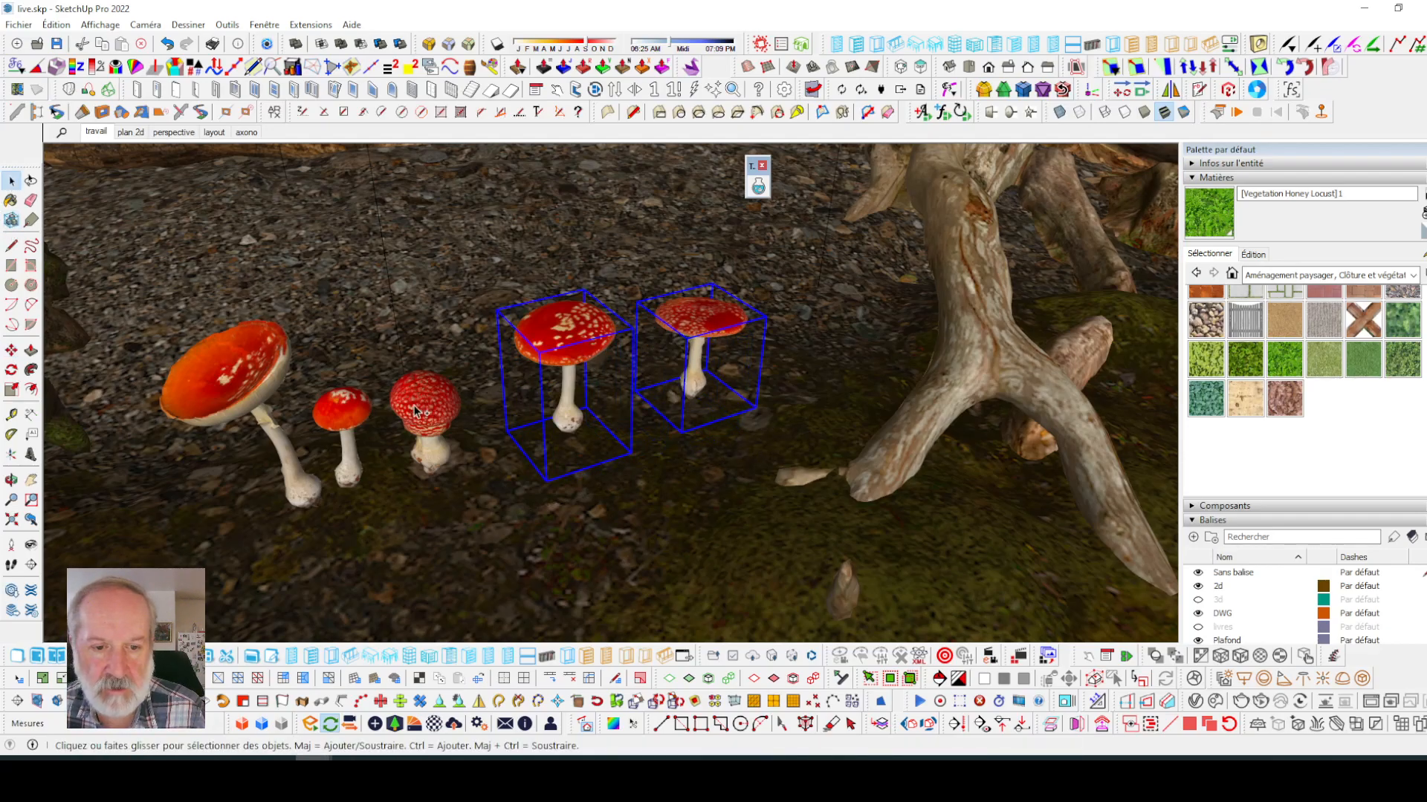
pyautogui.keyDown('shift'); pyautogui.click(255, 385); pyautogui.keyUp('shift')
pyautogui.press('m')
pyautogui.hotkey('alt', 'Down')
pyautogui.hotkey('alt', 'Down')
pyautogui.hotkey('alt', 'Down')
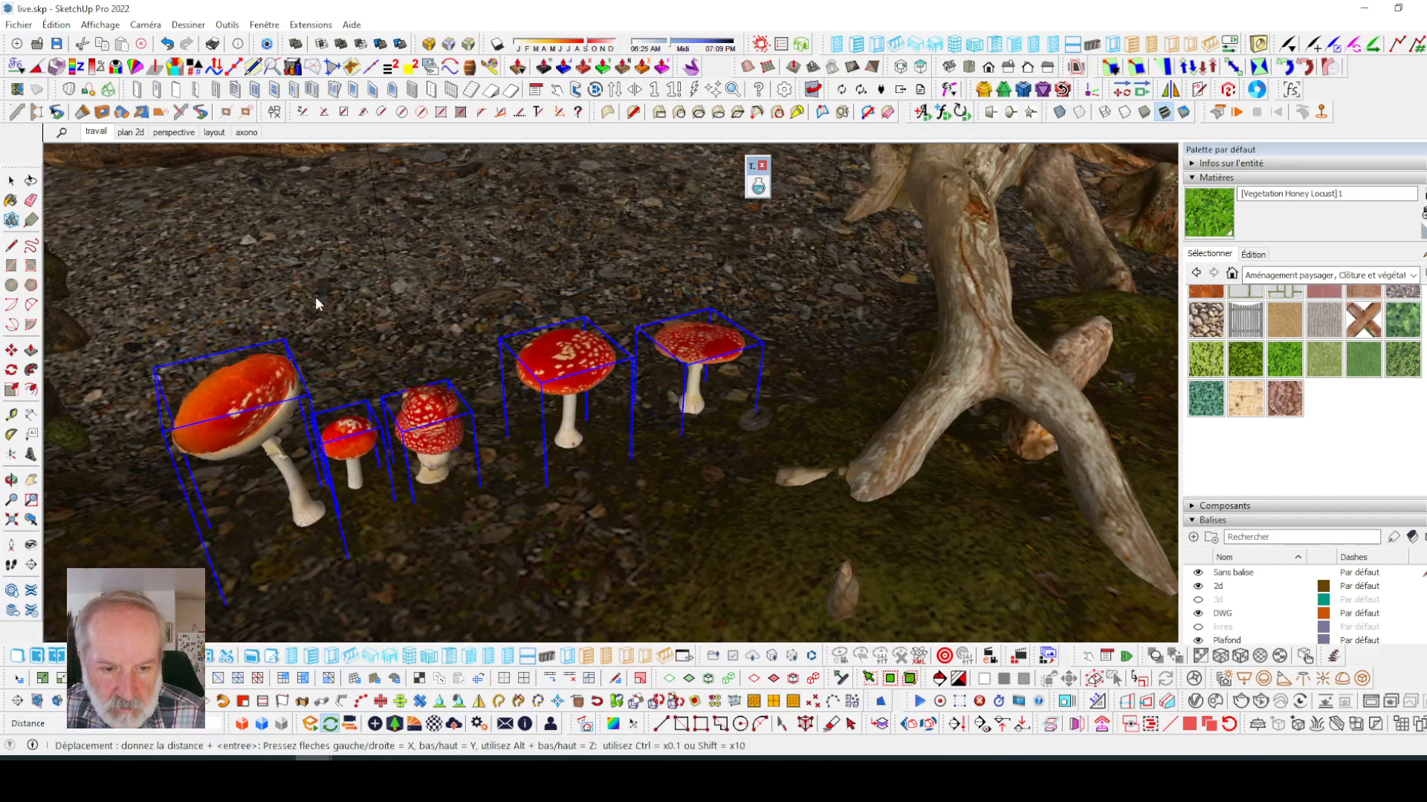
pyautogui.hotkey('alt', 'Down')
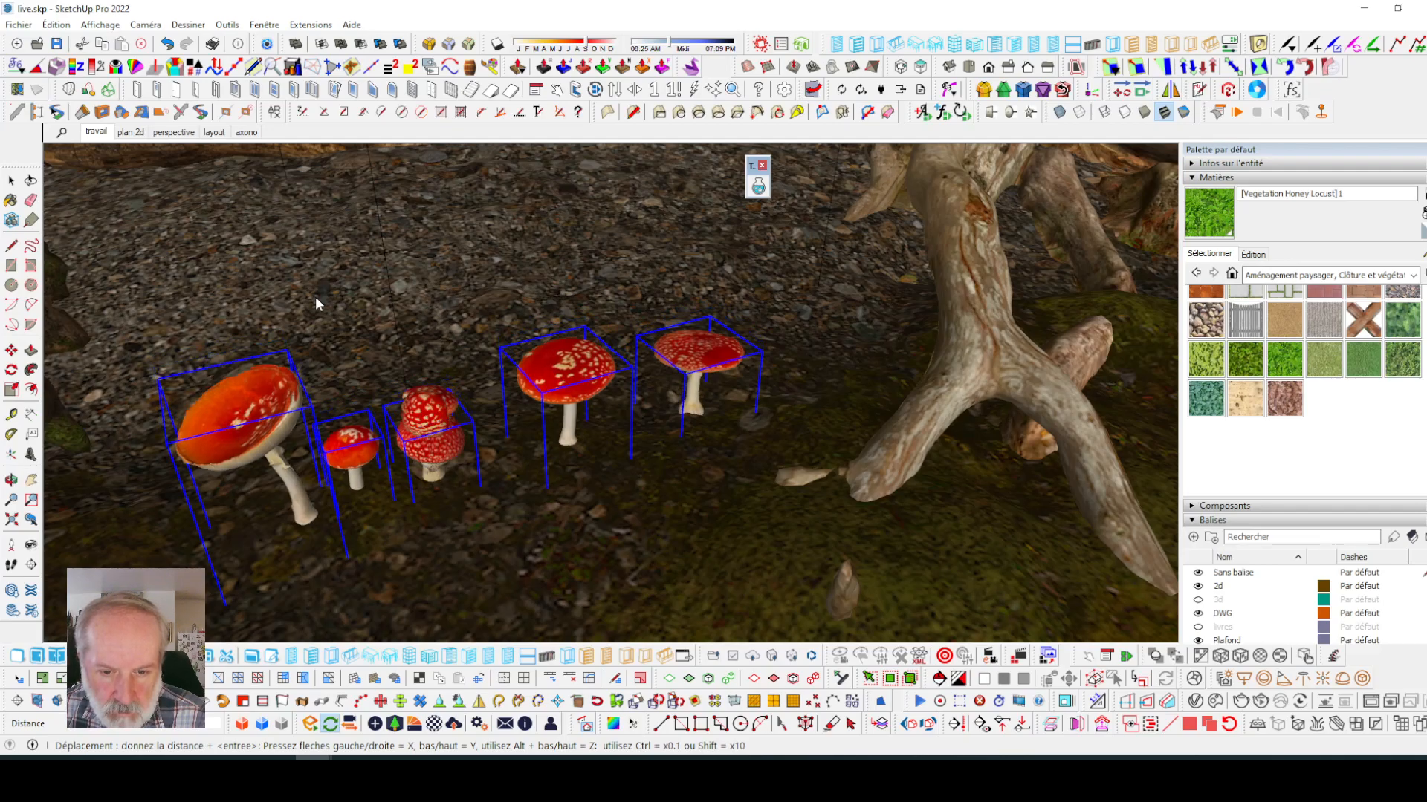
pyautogui.hotkey('alt', 'Up')
pyautogui.click(11, 180)
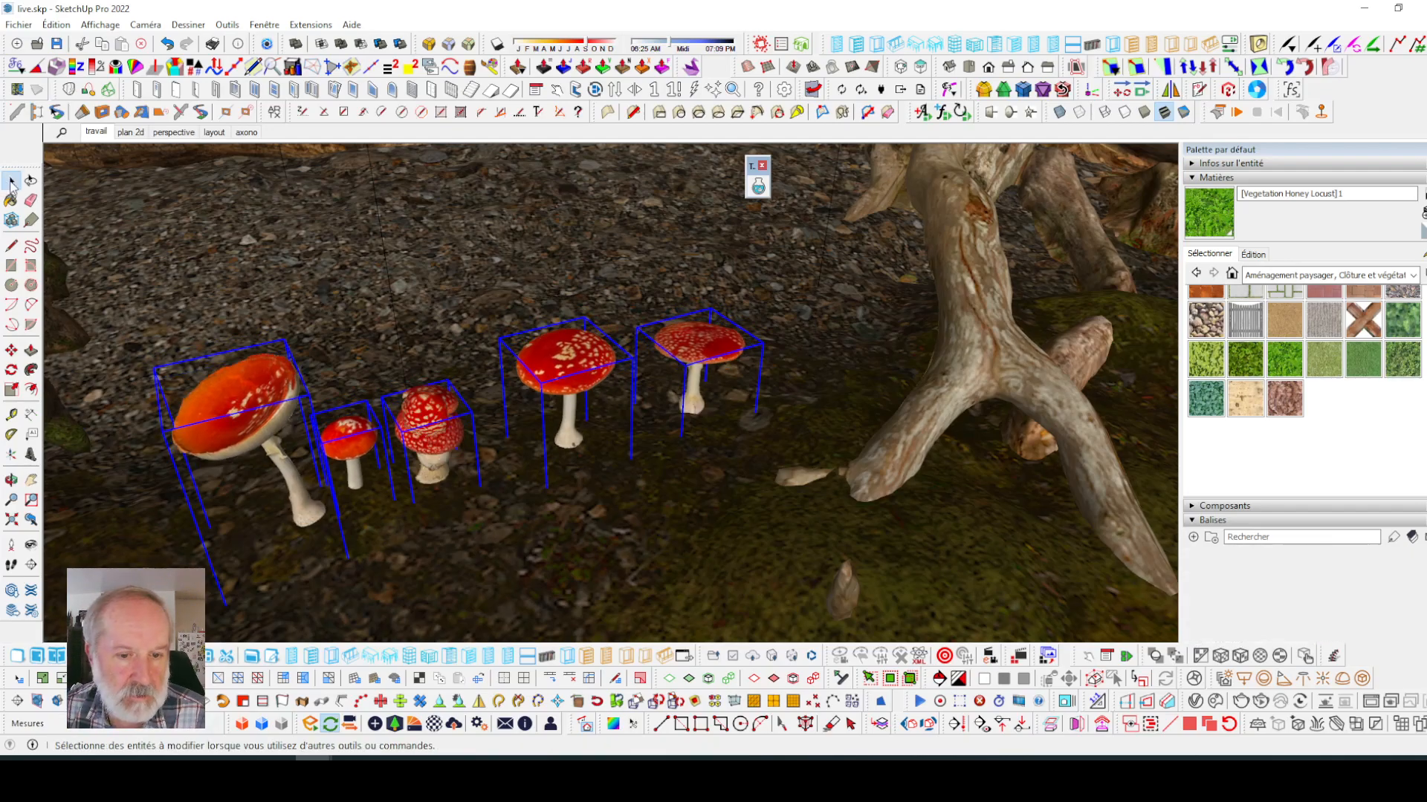
# - Move the narrow round mushroom out of the overlapping cluster and set it in front of the tall spotted one
pyautogui.click(427, 409)
pyautogui.press('m')
pyautogui.press('ctrl')
pyautogui.click(561, 546)
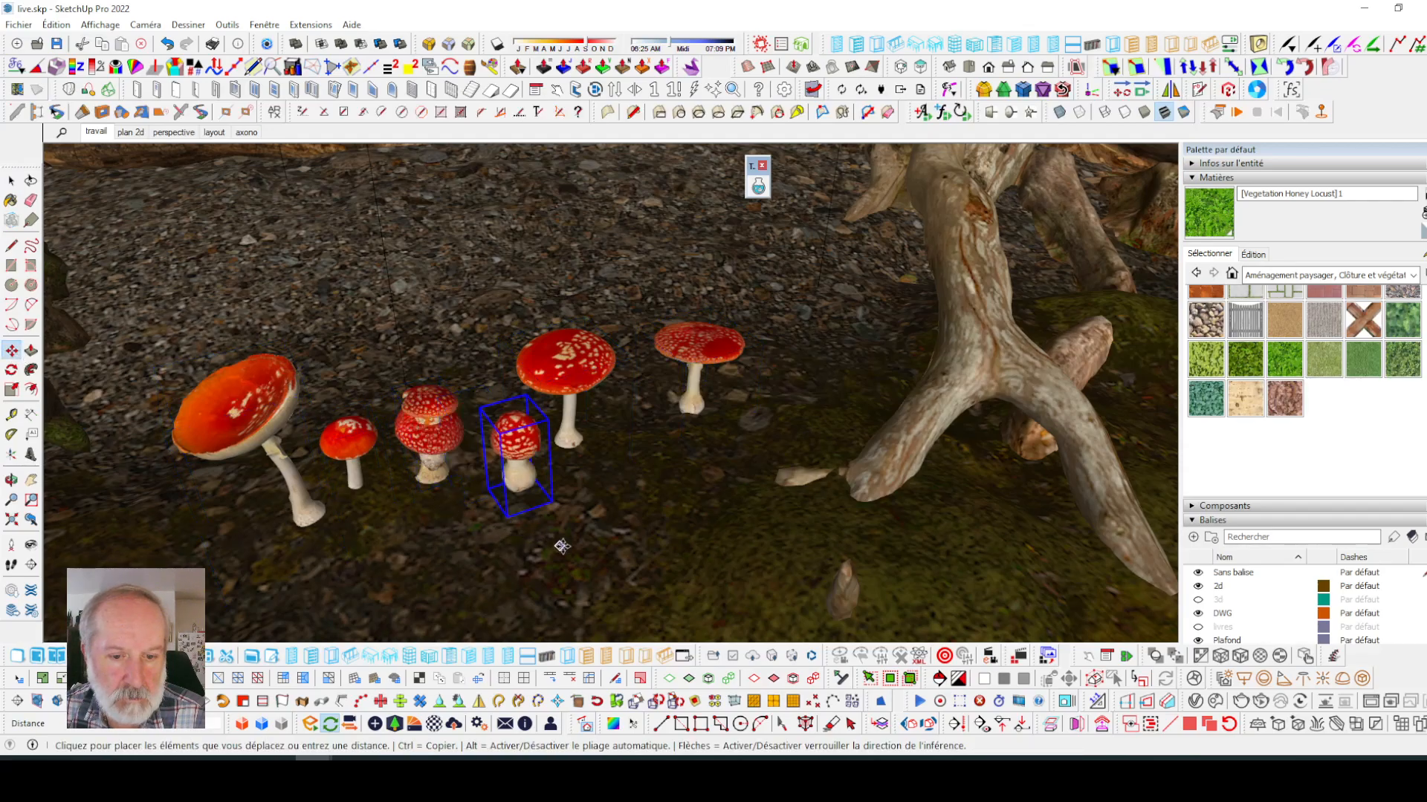
pyautogui.press('space')
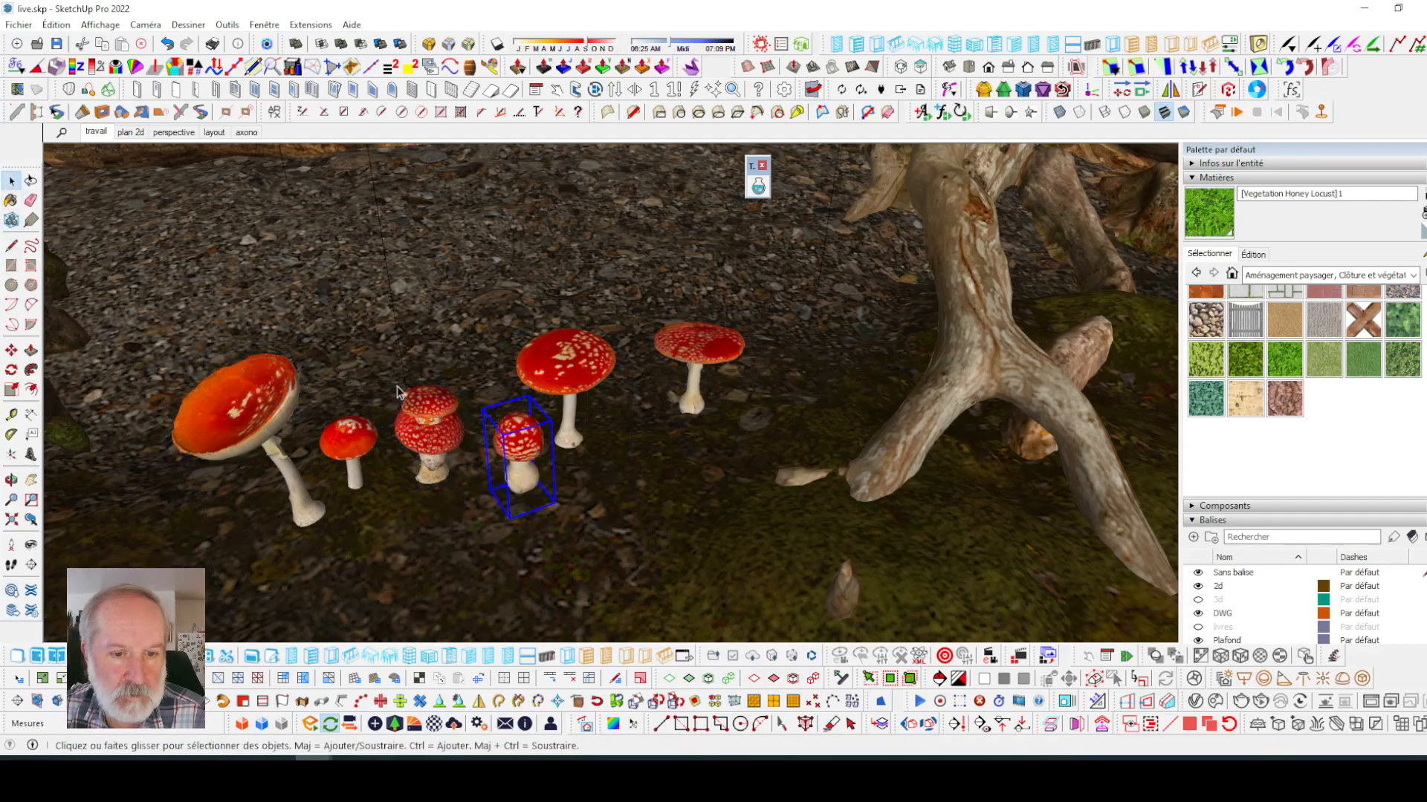
# - Move another small mushroom out of the overlapping cluster and place it in front of the flat-capped one near the driftwood
pyautogui.click(11, 350)
pyautogui.press('ctrl')
pyautogui.click(479, 504)
pyautogui.click(693, 499)
# - Select the two newly separated front mushrooms and lower them vertically so their stems sink into the forest floor
pyautogui.click(10, 180)
pyautogui.moveTo(557, 420)
pyautogui.mouseDown(button='middle')
pyautogui.moveTo(559, 339)
pyautogui.moveTo(548, 430)
pyautogui.mouseUp(button='middle')
pyautogui.click(521, 426)
pyautogui.keyDown('ctrl'); pyautogui.click(661, 421); pyautogui.keyUp('ctrl')
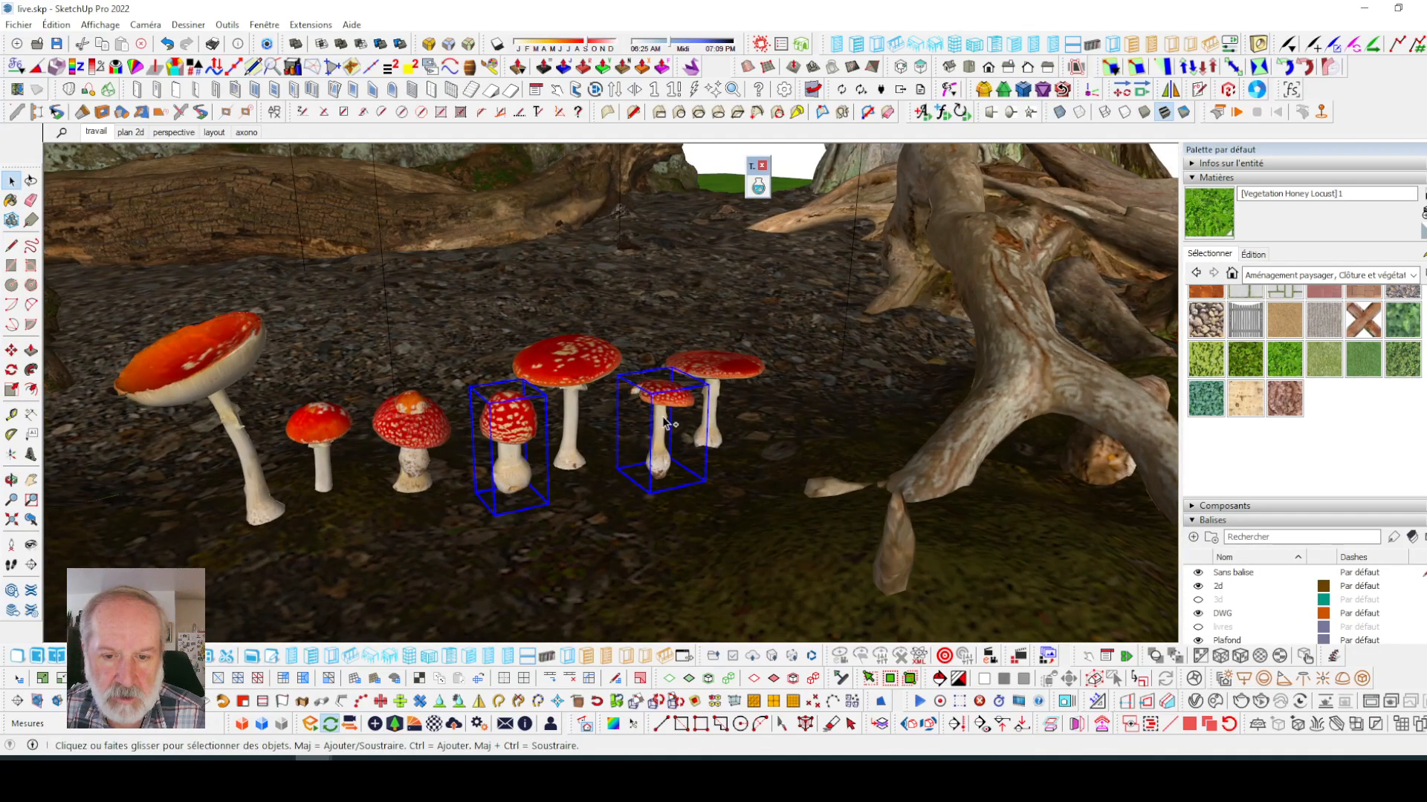
pyautogui.press('m')
pyautogui.hotkey('alt', 'Down')
pyautogui.hotkey('alt', 'Down')
pyautogui.hotkey('alt', 'Down')
pyautogui.hotkey('alt', 'Down')
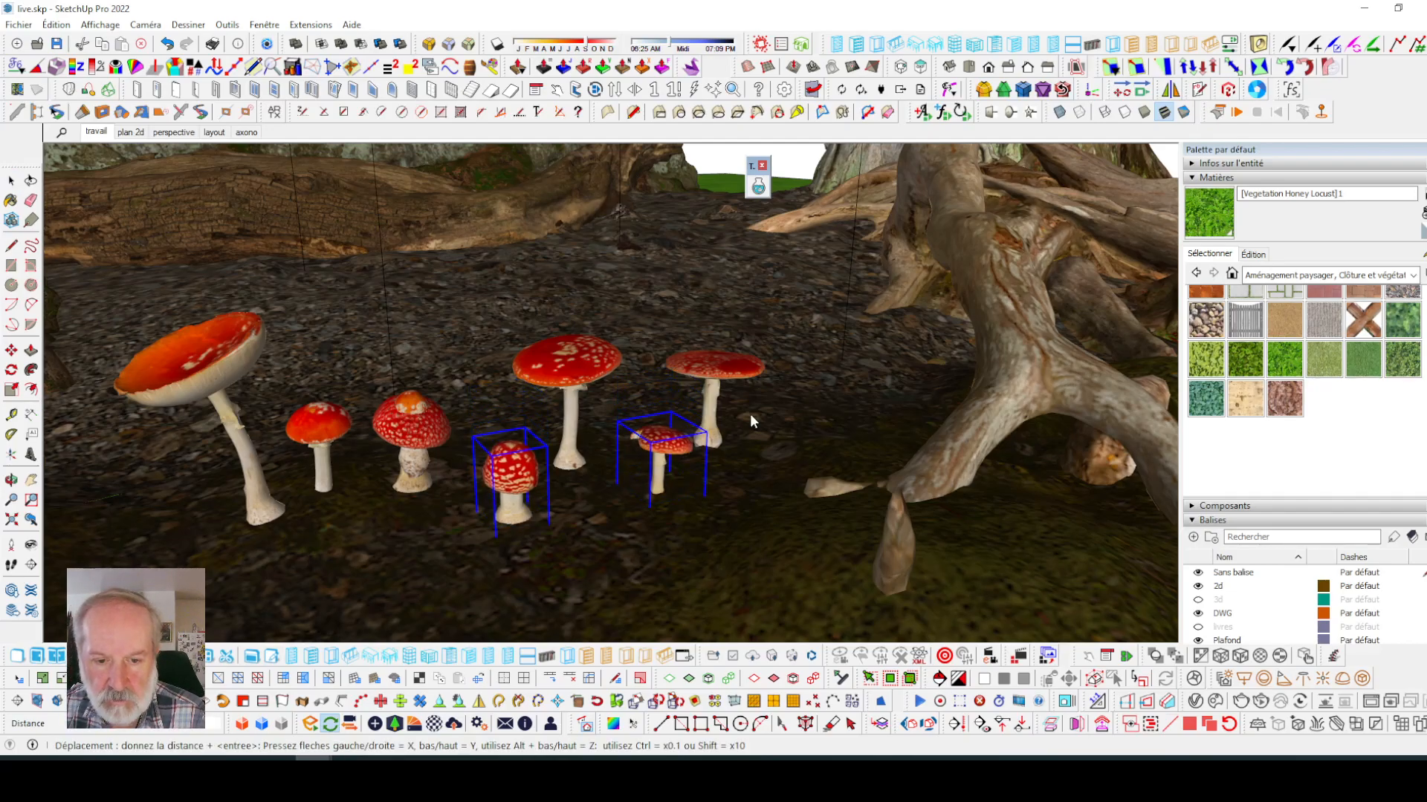
pyautogui.hotkey('alt', 'Up')
# - Move the tall spotted mushroom slightly back, away from the two small ones in front
pyautogui.scroll(-6, 733, 408)
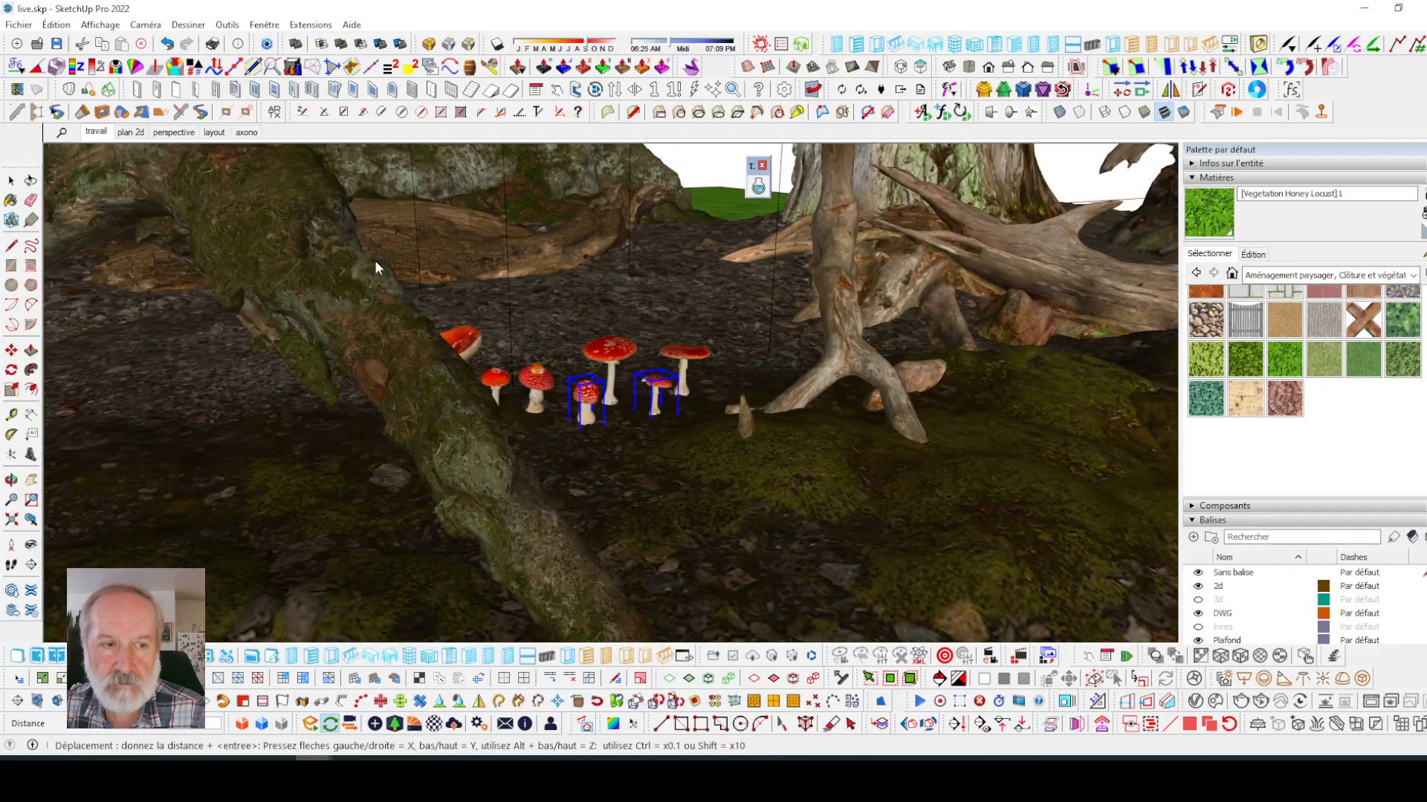
pyautogui.moveTo(714, 348); pyautogui.dragTo(591, 391, button='middle')
pyautogui.press('space')
pyautogui.press('m')
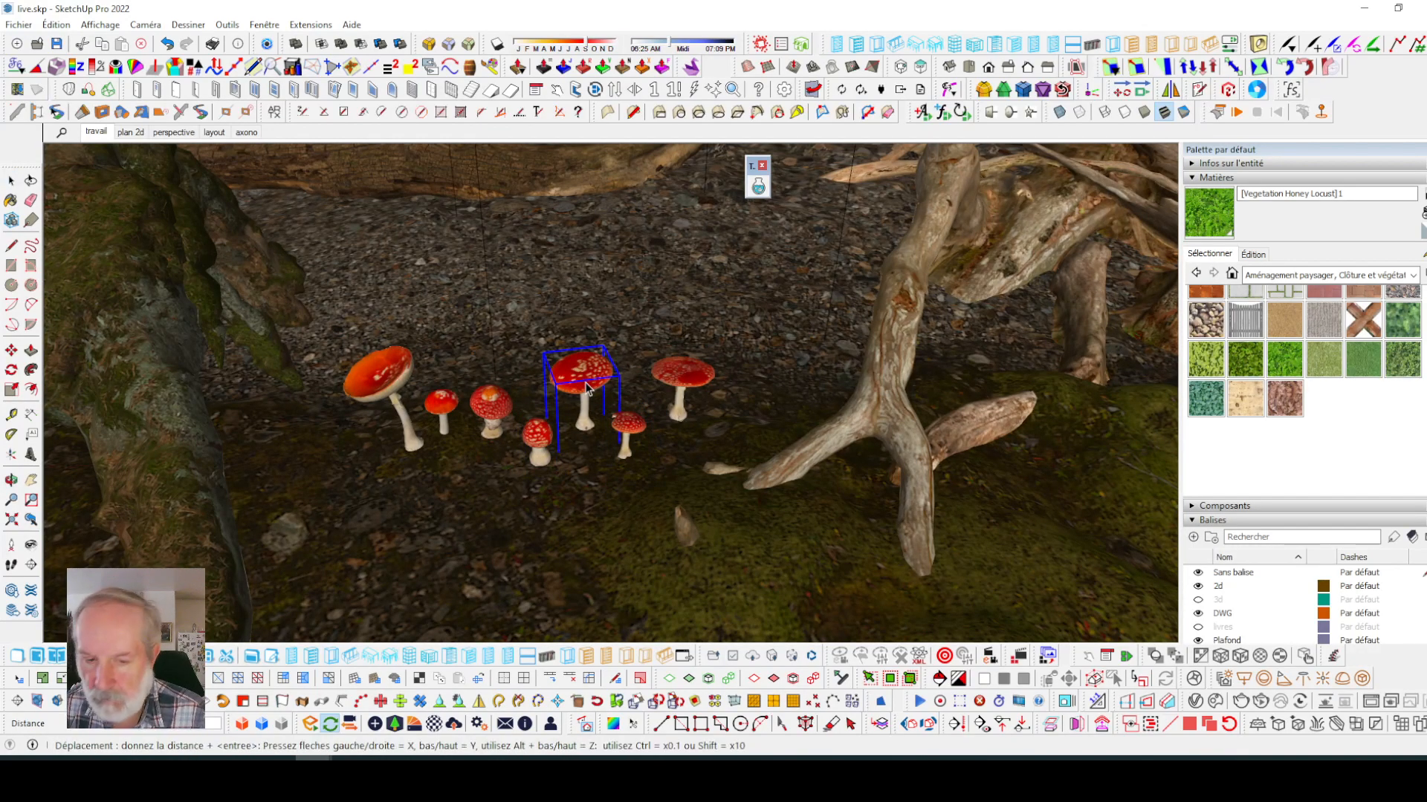
pyautogui.click(587, 387)
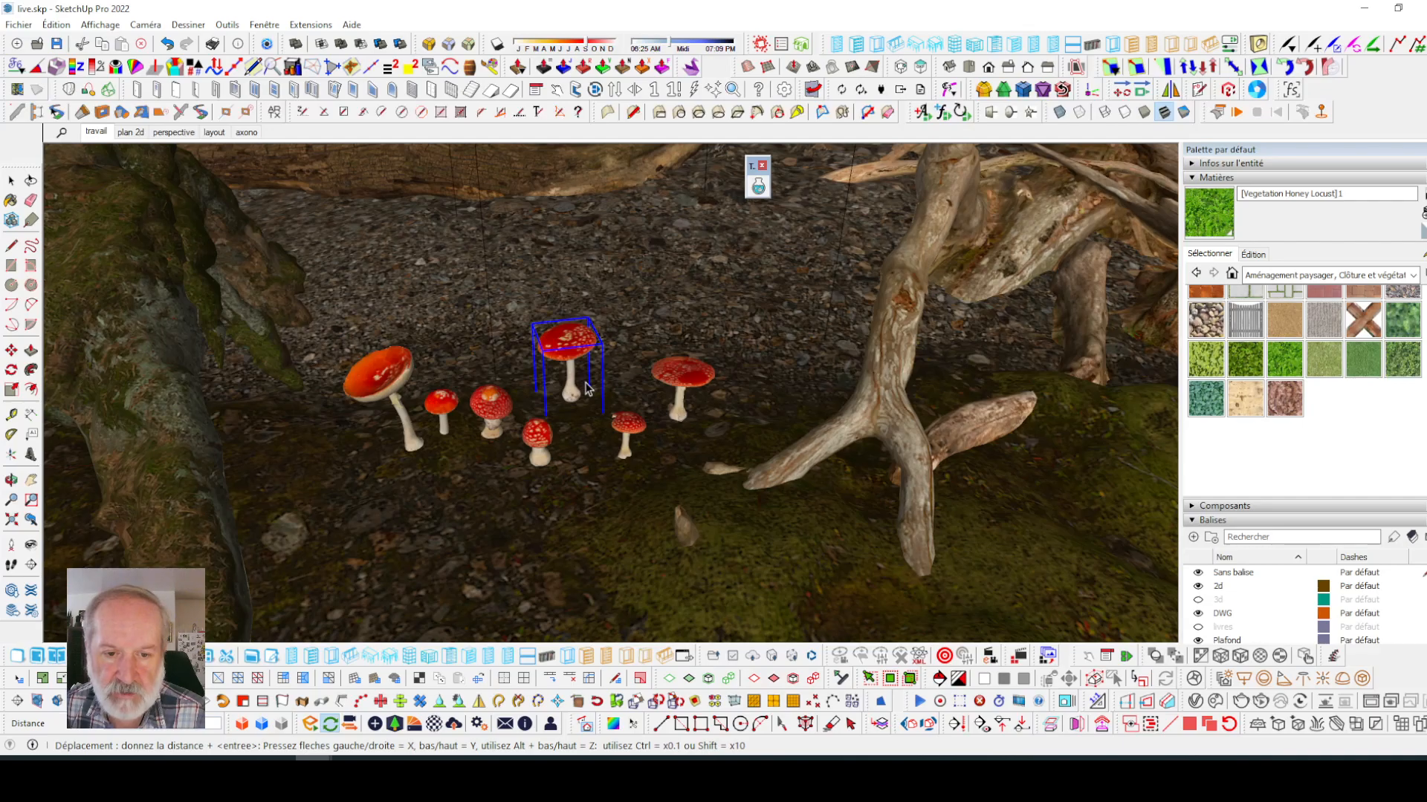
# - Move the spotted mushroom backward off the small orange one it overlaps and lower it slightly
pyautogui.click(495, 419)
pyautogui.click(497, 418)
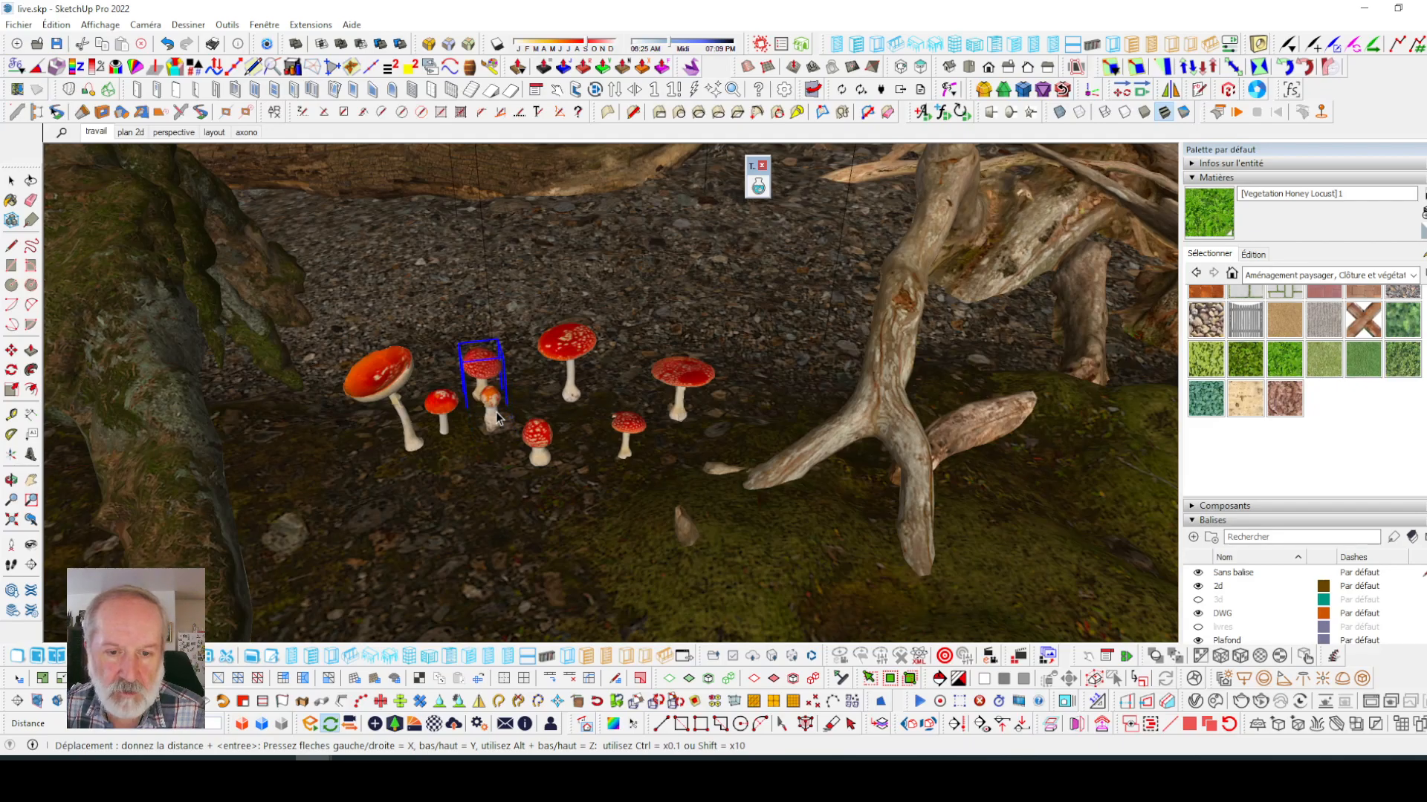
pyautogui.moveTo(523, 482); pyautogui.dragTo(555, 395, button='middle')
pyautogui.hotkey('alt', 'Down')
# - Lower the tall spotted mushroom vertically until its stem sits in the ground
pyautogui.press('space')
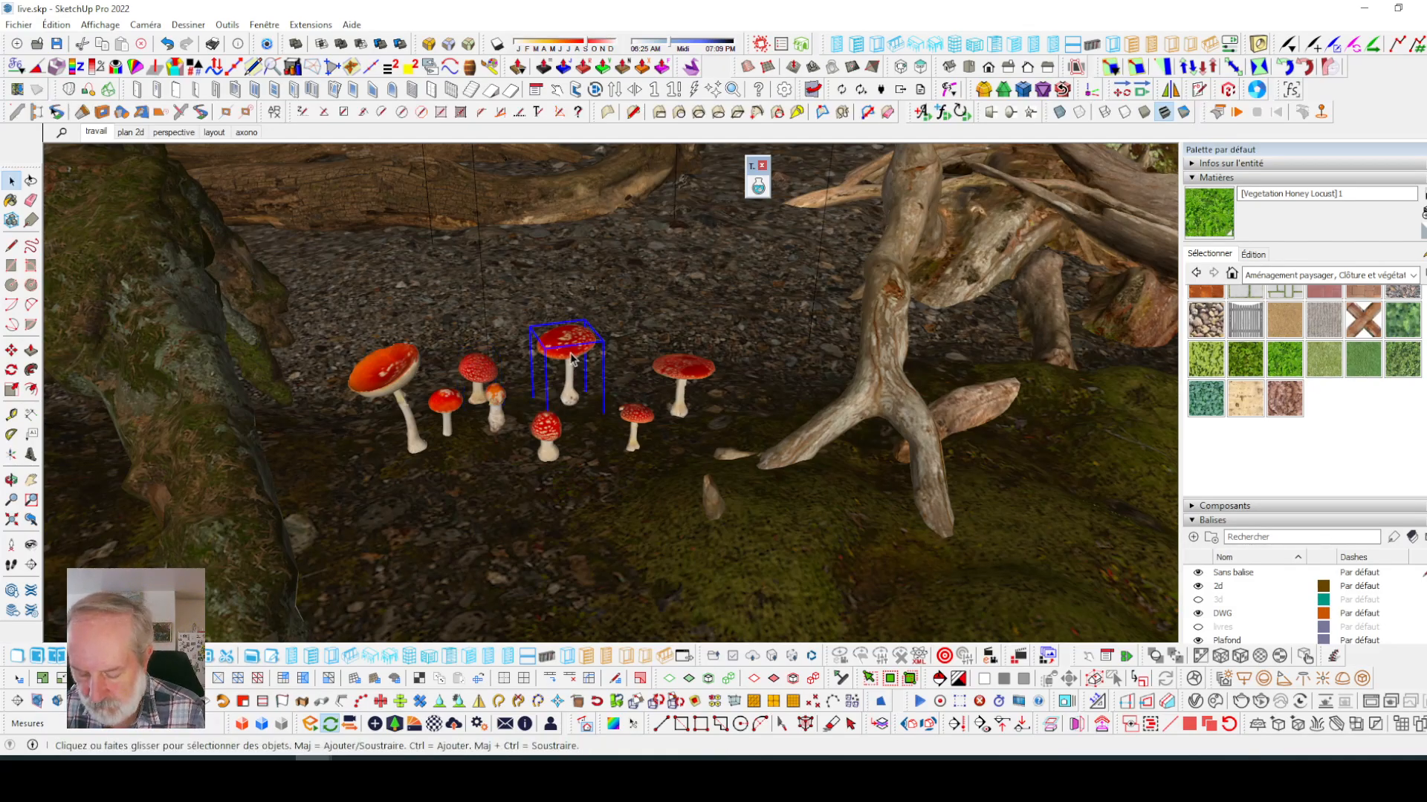
pyautogui.press('m')
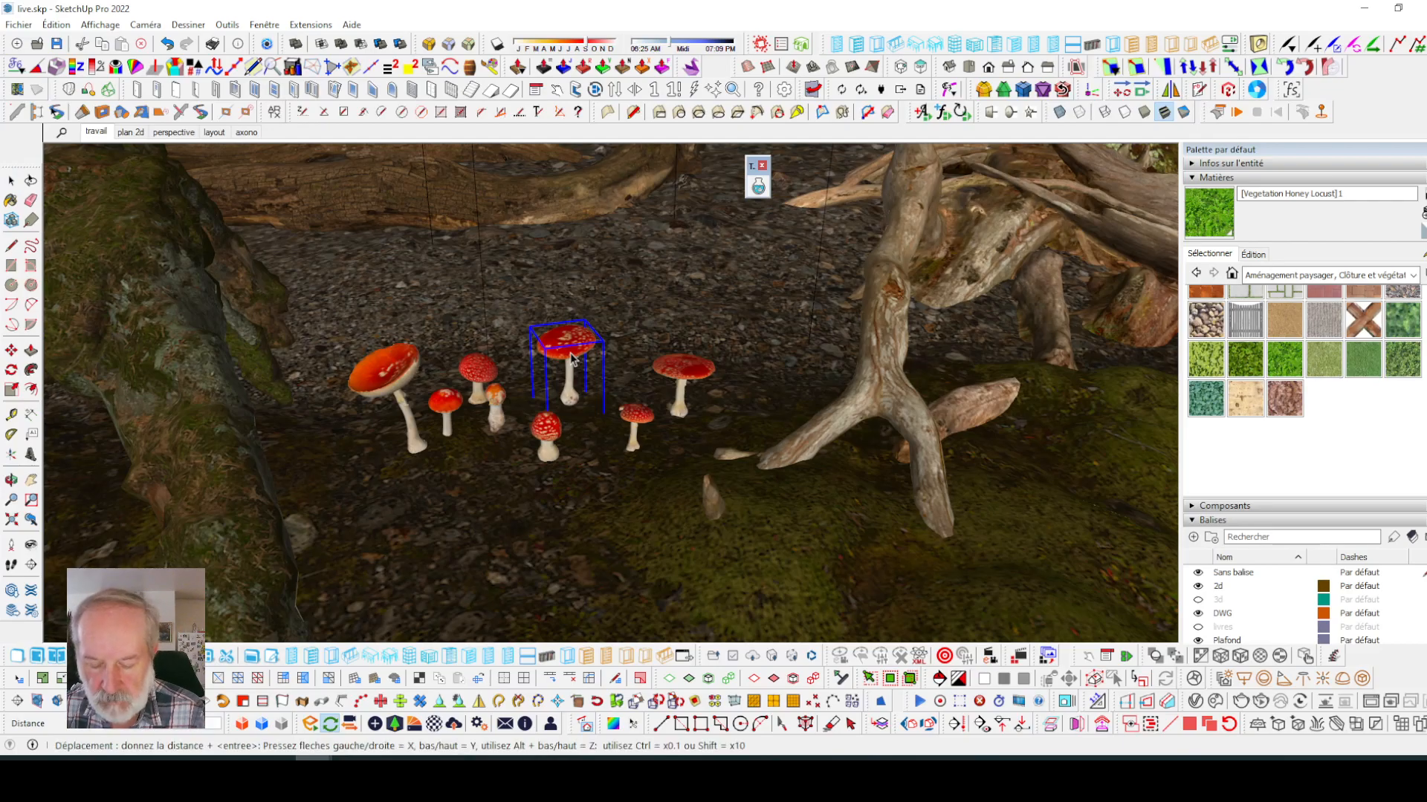
pyautogui.hotkey('alt', 'Down')
pyautogui.hotkey('alt', 'Down')
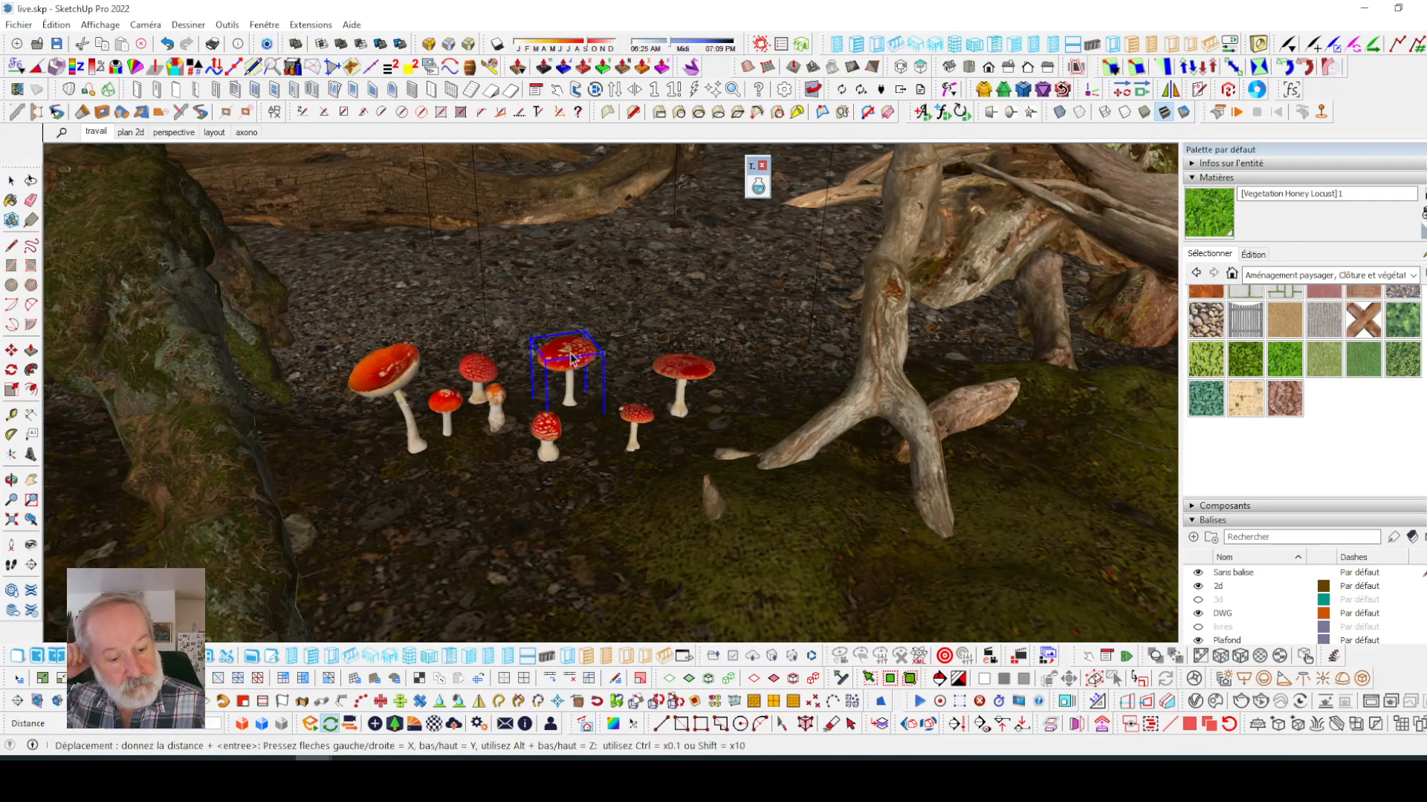
pyautogui.moveTo(654, 370); pyautogui.dragTo(675, 377, button='middle')
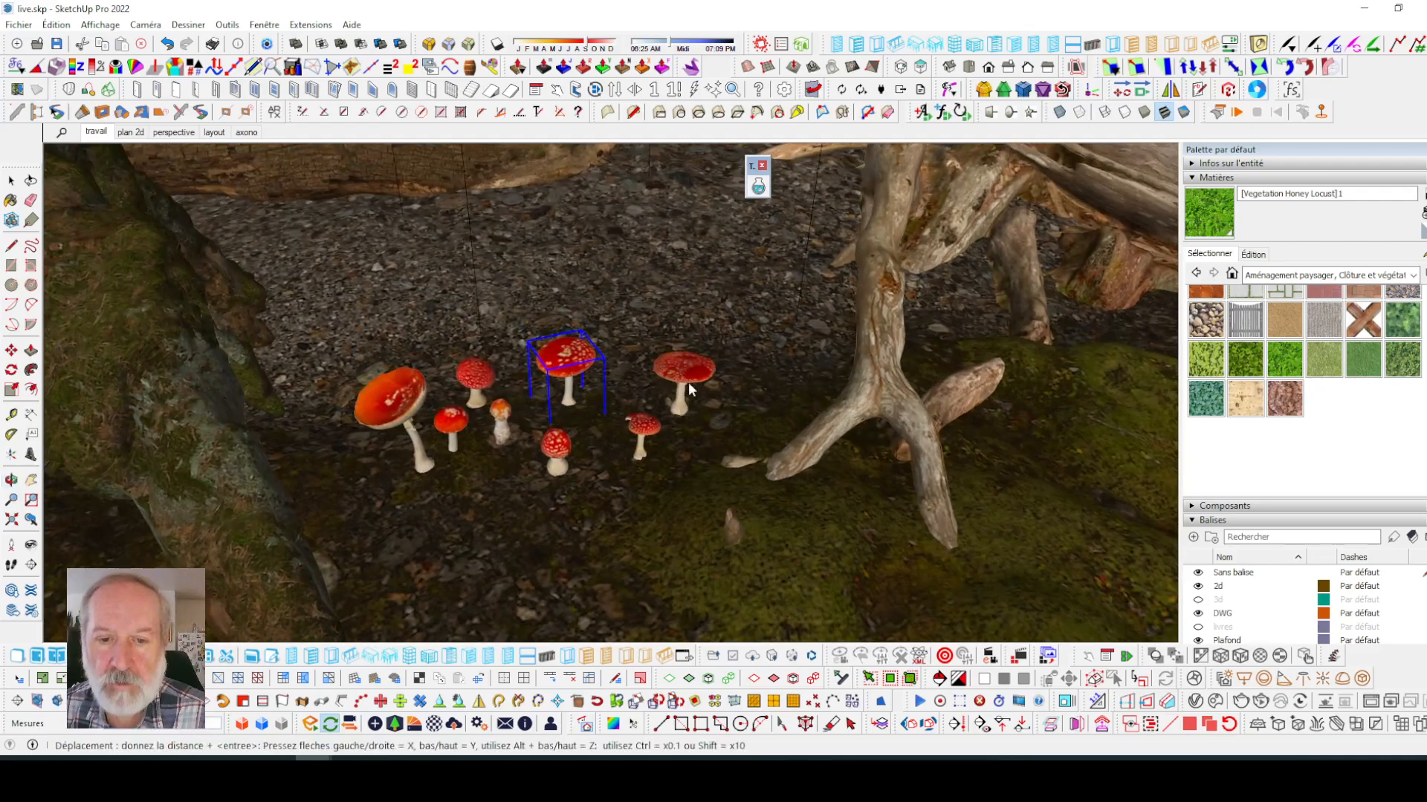
pyautogui.scroll(-1, 674, 373)
# - Switch to the Enscape render window and examine the mushroom group in front of the barrel
pyautogui.moveTo(313, 757)
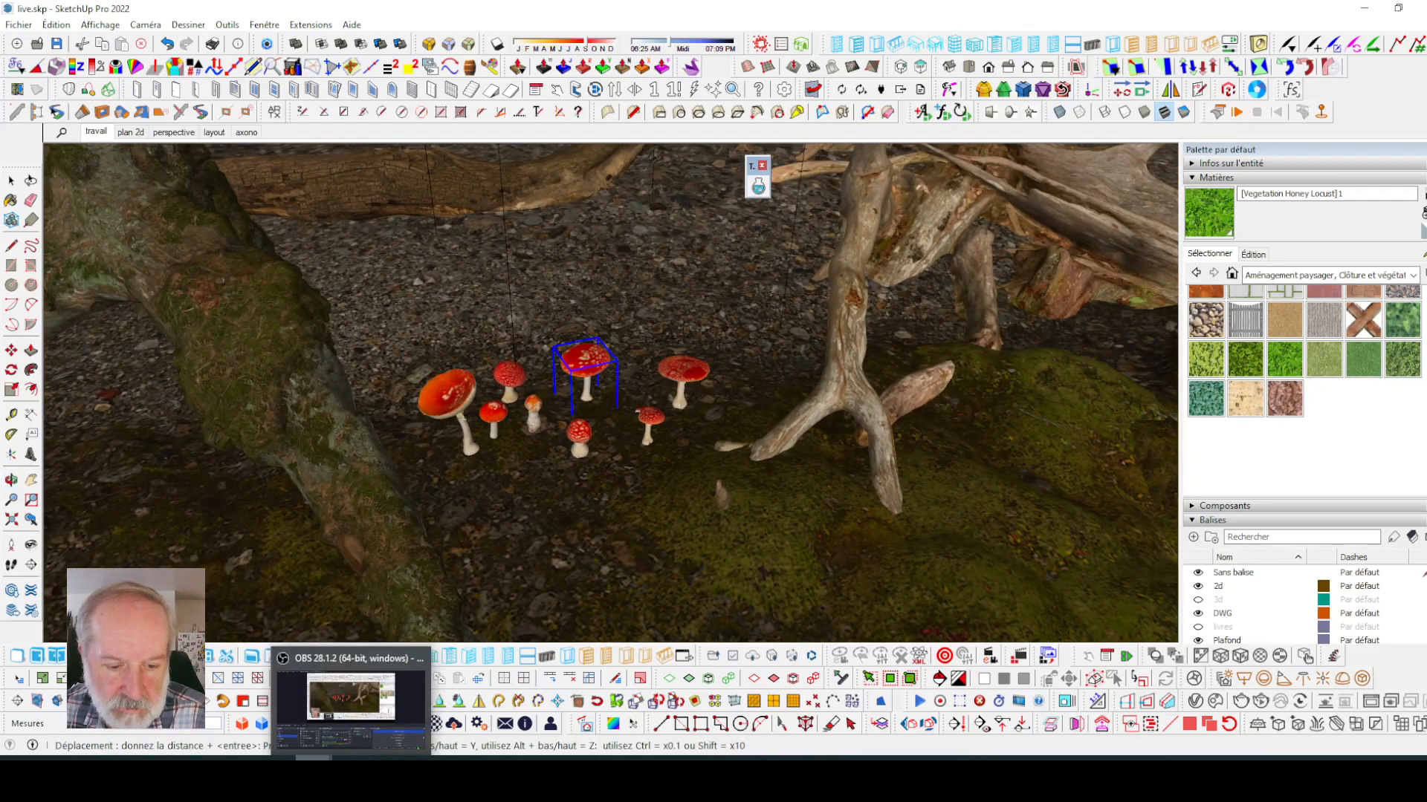
pyautogui.click(257, 719)
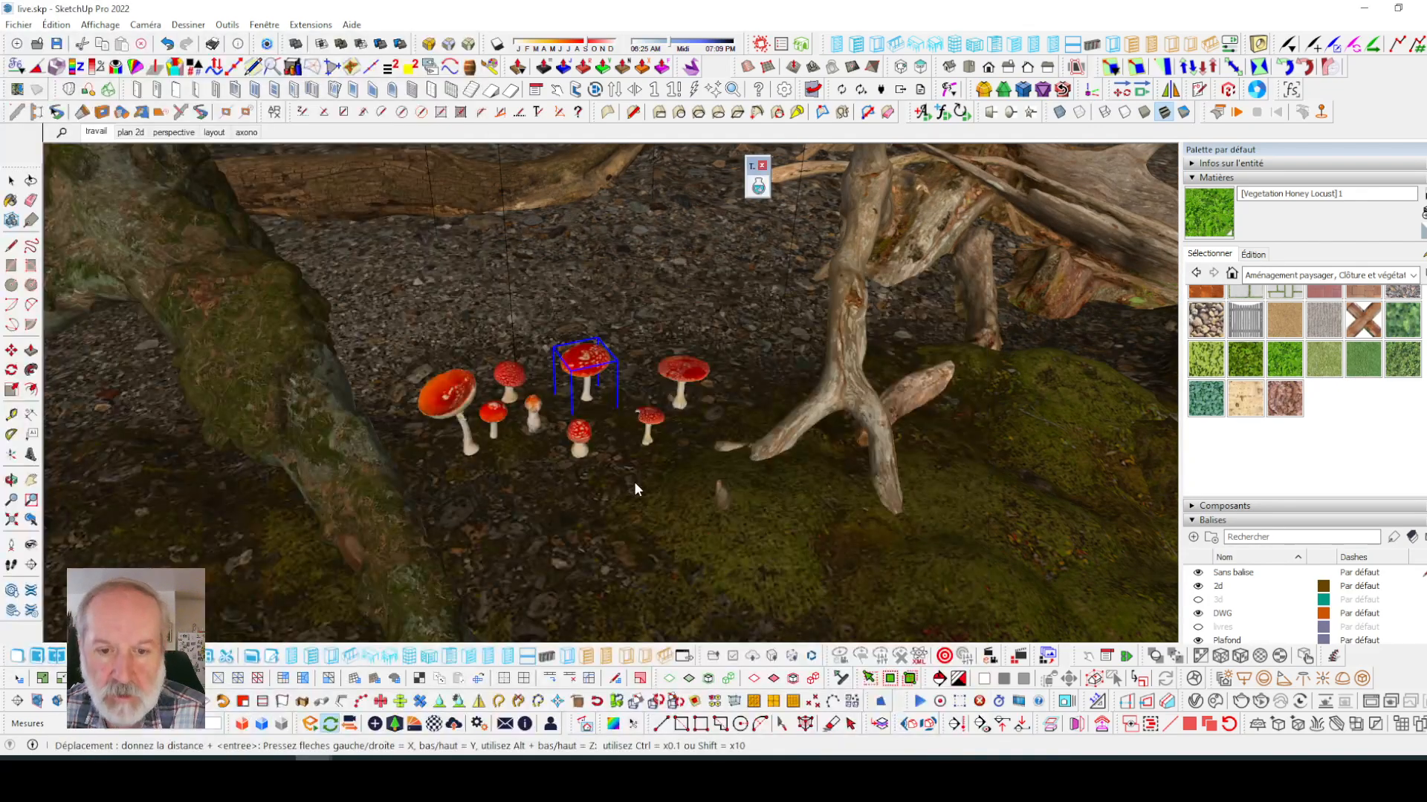
pyautogui.press('m')
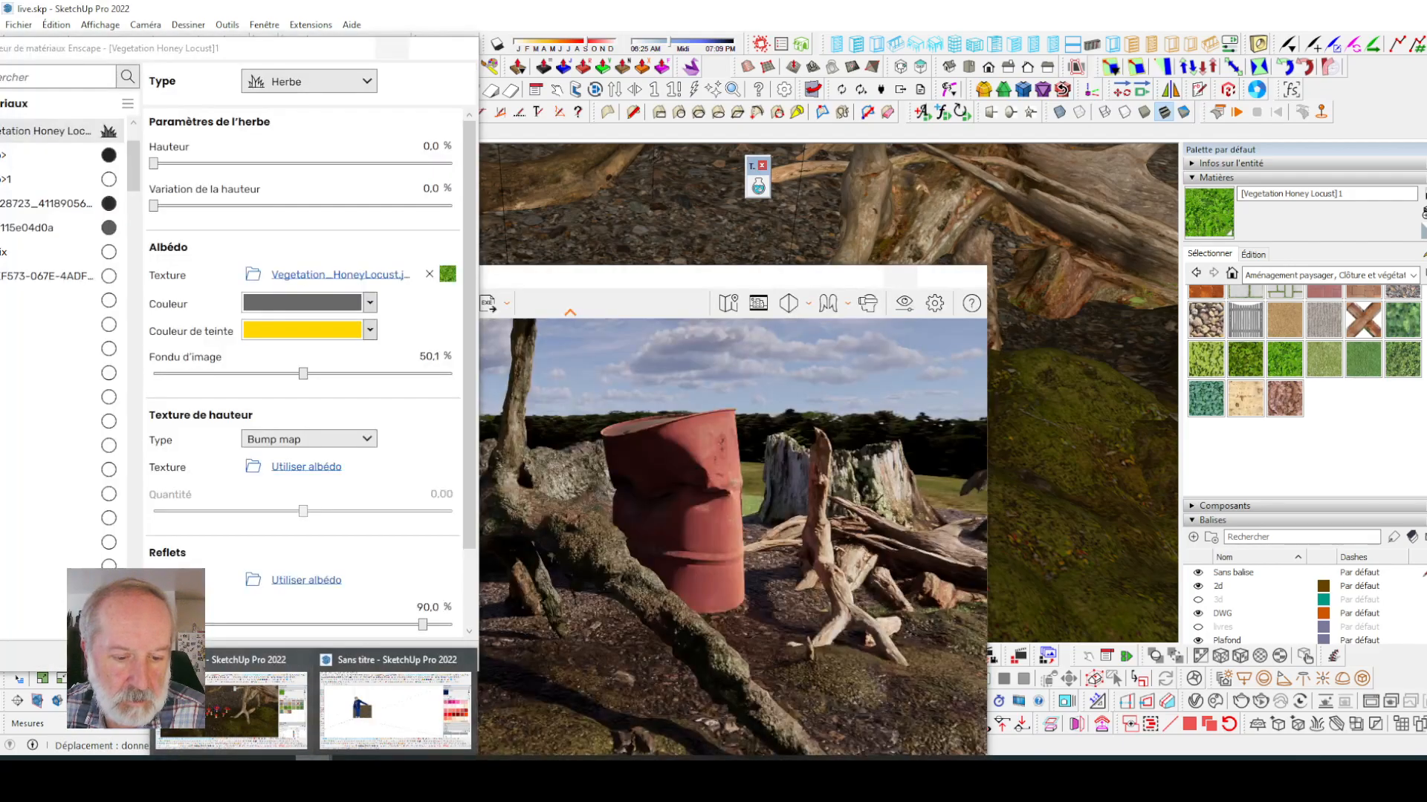
pyautogui.moveTo(388, 758)
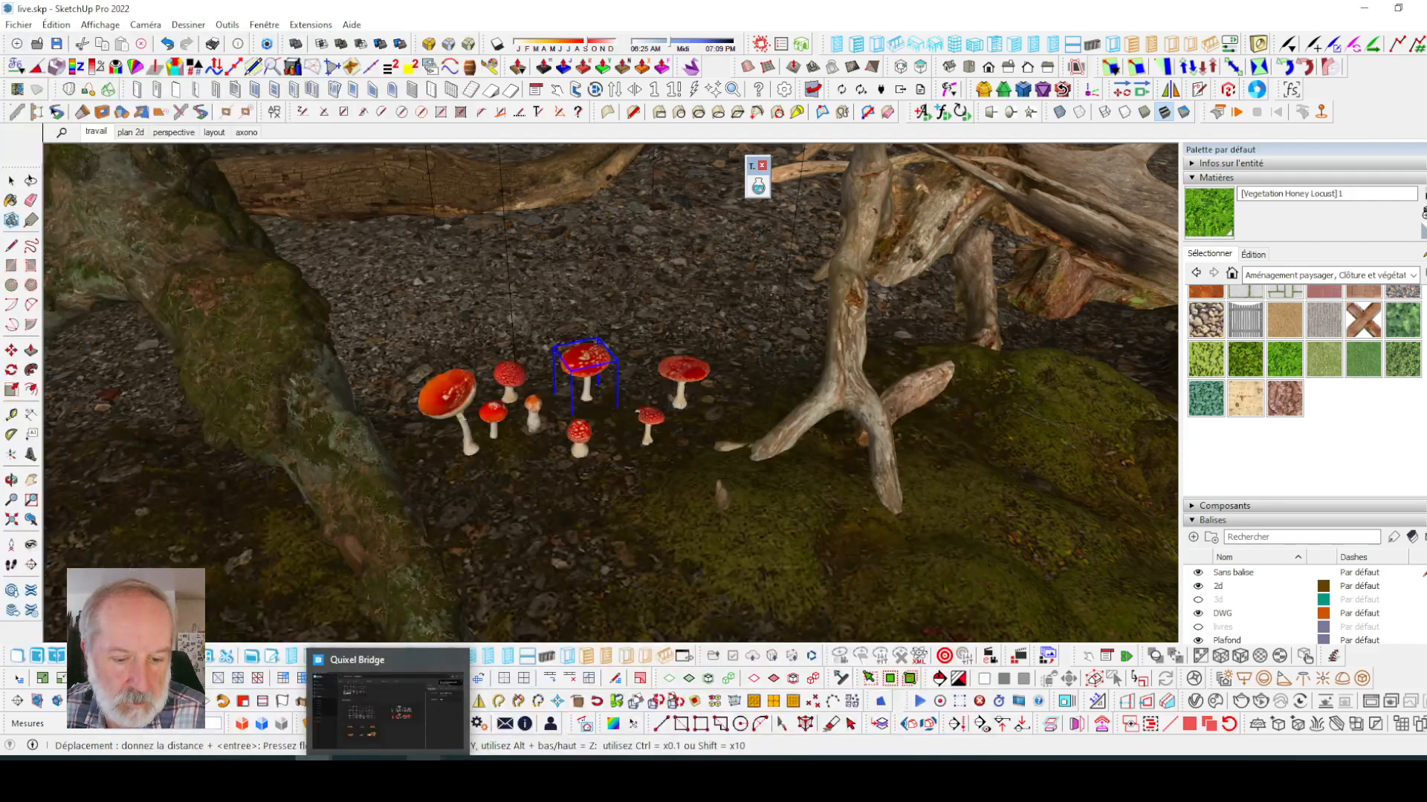
pyautogui.click(464, 706)
pyautogui.moveTo(580, 594); pyautogui.dragTo(709, 521, button='right')
pyautogui.scroll(4, 712, 519)
pyautogui.scroll(-2, 709, 517)
pyautogui.moveTo(691, 517); pyautogui.dragTo(691, 591)
pyautogui.moveTo(690, 591); pyautogui.dragTo(691, 658, button='middle')
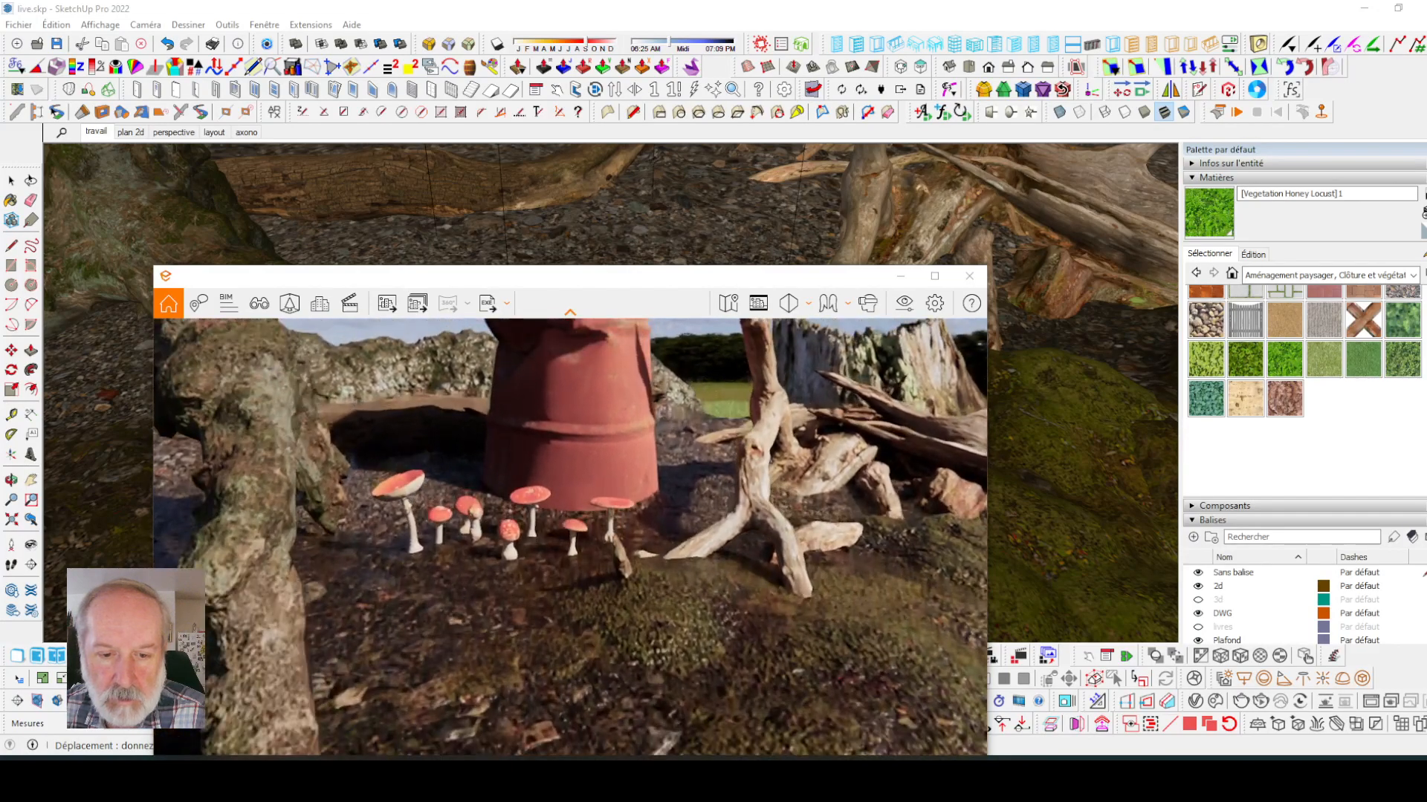
pyautogui.moveTo(627, 519)
pyautogui.mouseDown()
pyautogui.moveTo(624, 482)
pyautogui.moveTo(627, 500)
pyautogui.mouseUp()
pyautogui.scroll(3, 622, 480)
pyautogui.moveTo(627, 499); pyautogui.dragTo(627, 587, button='middle')
pyautogui.scroll(-4, 636, 410)
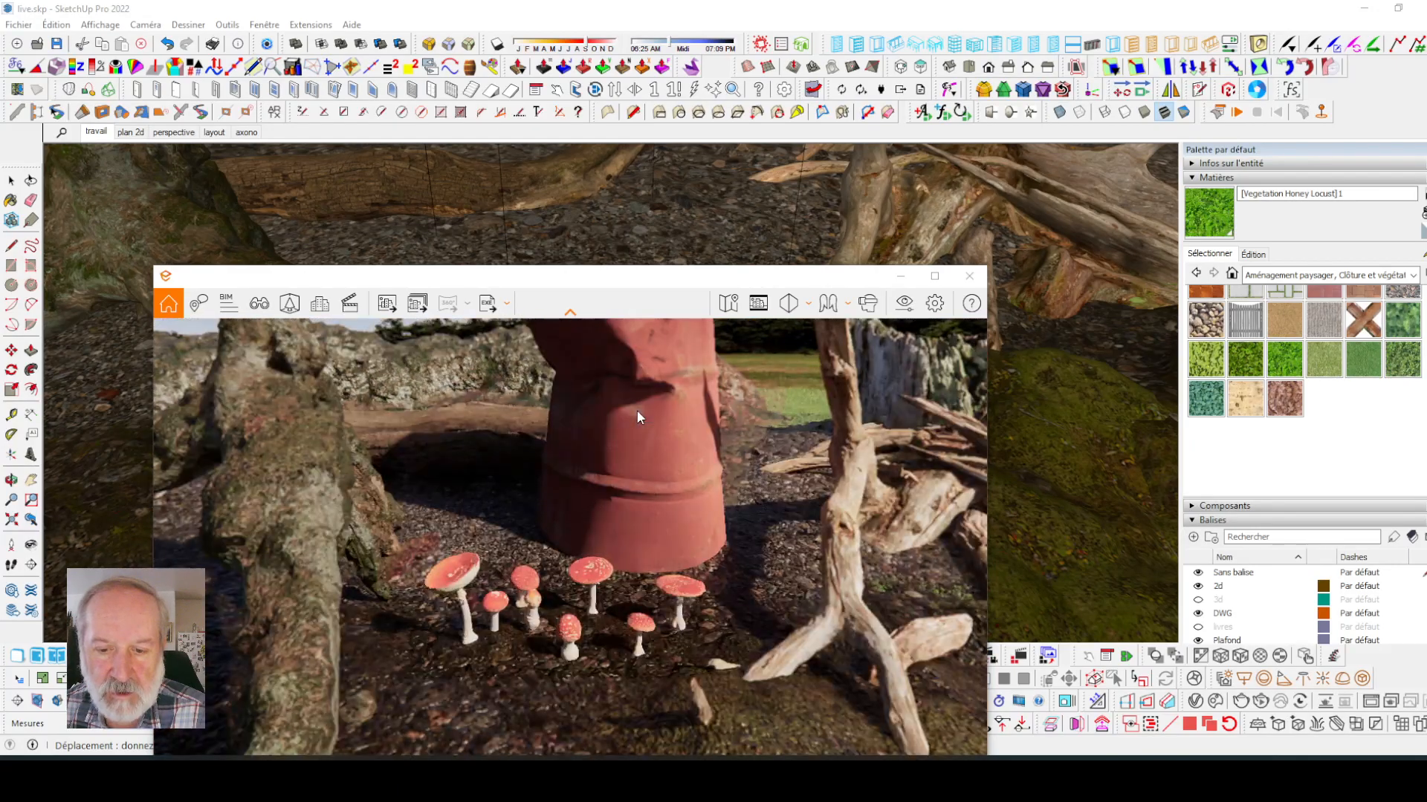
# - Frame the mushrooms and barrel in the Enscape render and adjust the sun's time of day
pyautogui.scroll(3, 635, 590)
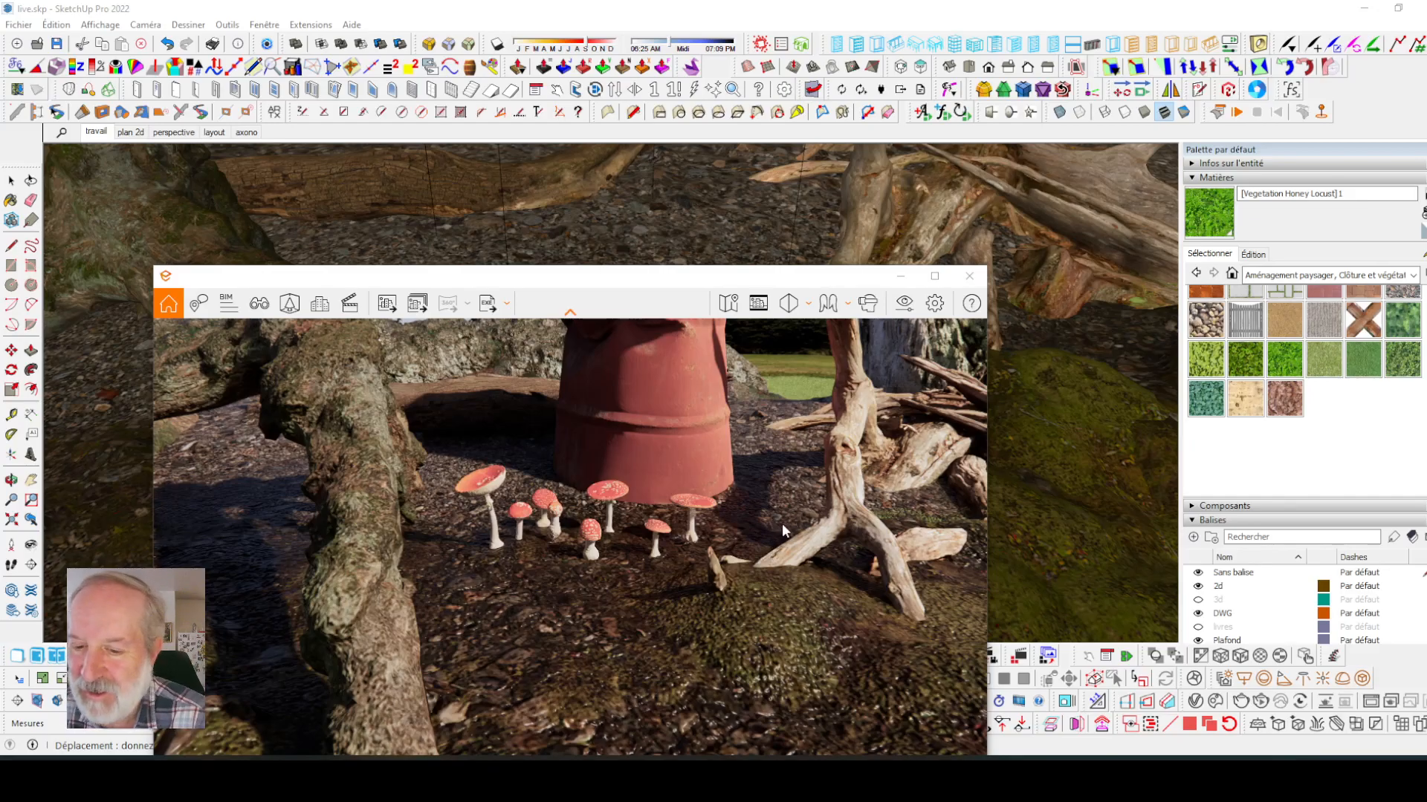
pyautogui.moveTo(780, 523)
pyautogui.mouseDown()
pyautogui.moveTo(774, 469)
pyautogui.moveTo(737, 463)
pyautogui.moveTo(769, 548)
pyautogui.mouseUp()
pyautogui.scroll(3, 770, 548)
pyautogui.scroll(-3, 640, 525)
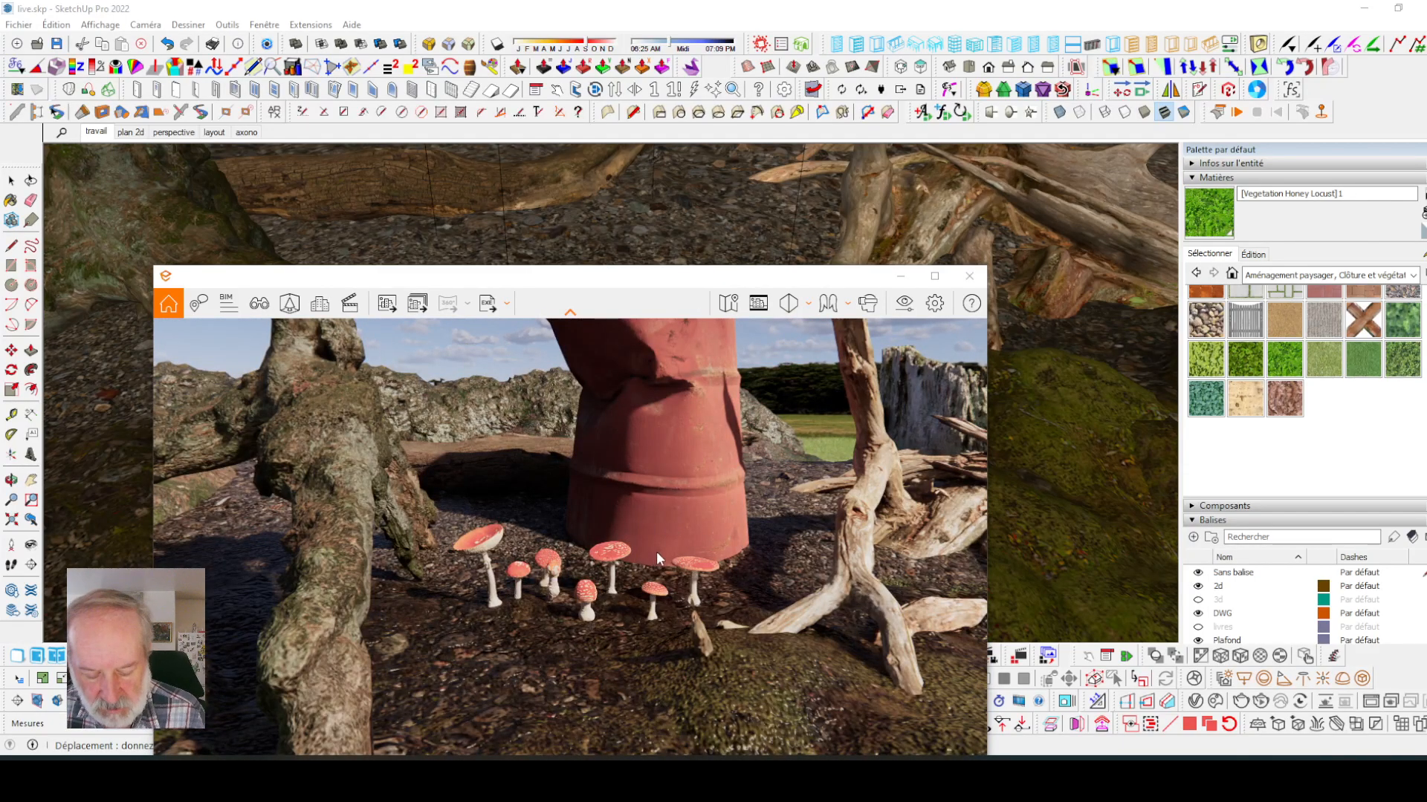
pyautogui.moveTo(650, 502)
pyautogui.keyDown('shift'); pyautogui.mouseDown(button='right')
pyautogui.moveTo(701, 502)
pyautogui.moveTo(665, 502)
pyautogui.mouseUp(button='right'); pyautogui.keyUp('shift')
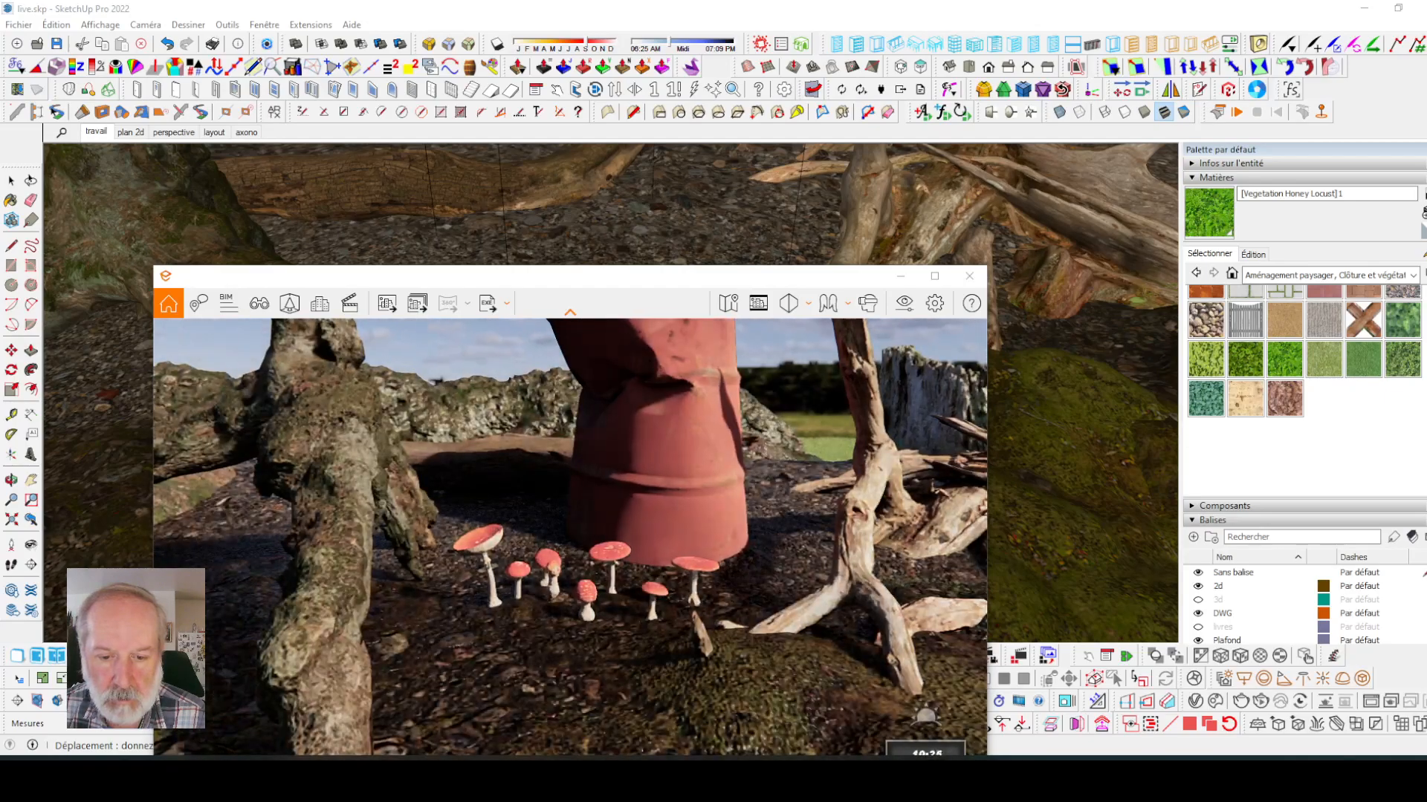
# - Sample the Spotted Red Mushrooms material from a mushroom and show it in the Enscape material editor beside the render
pyautogui.moveTo(700, 286); pyautogui.dragTo(740, 152)
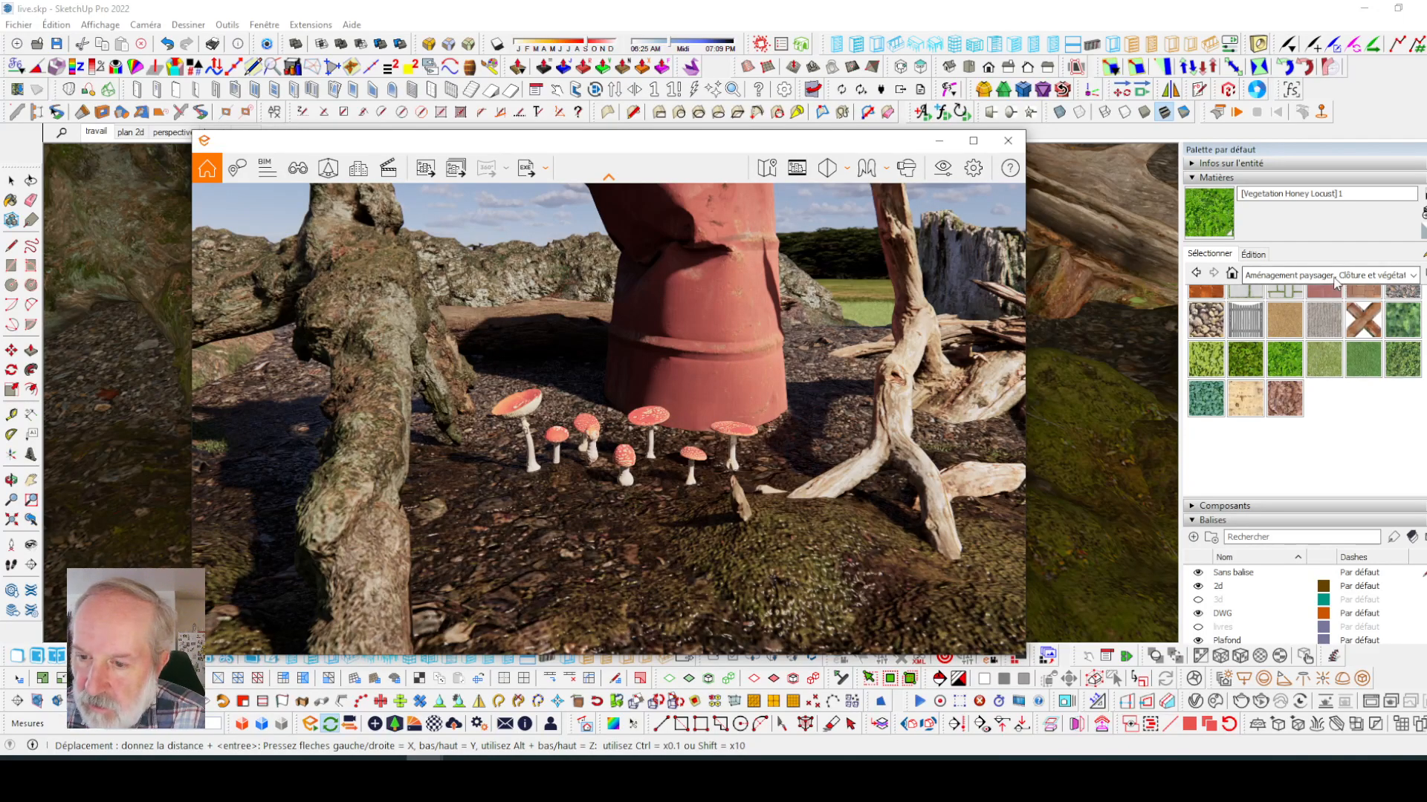
pyautogui.moveTo(637, 144); pyautogui.dragTo(636, 536)
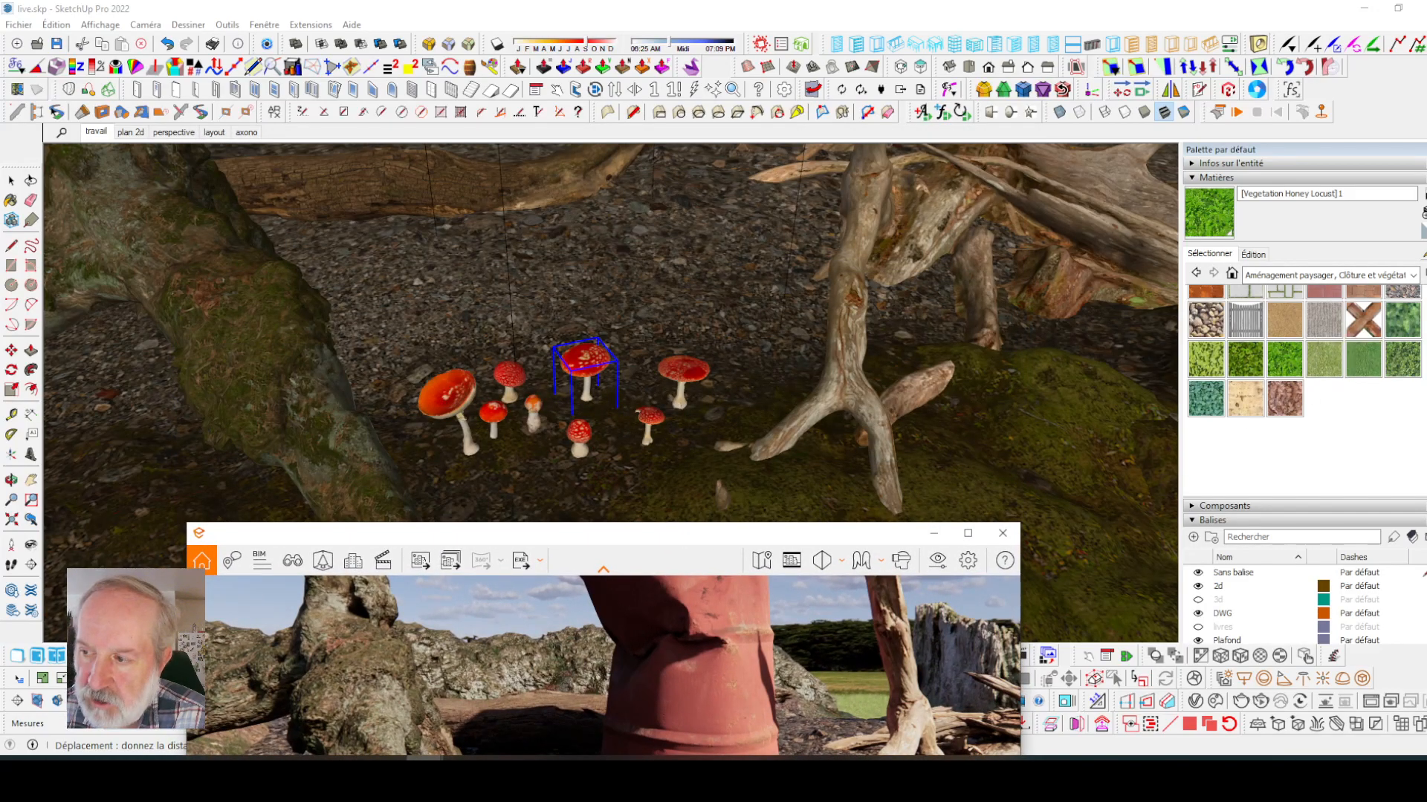
pyautogui.click(692, 367)
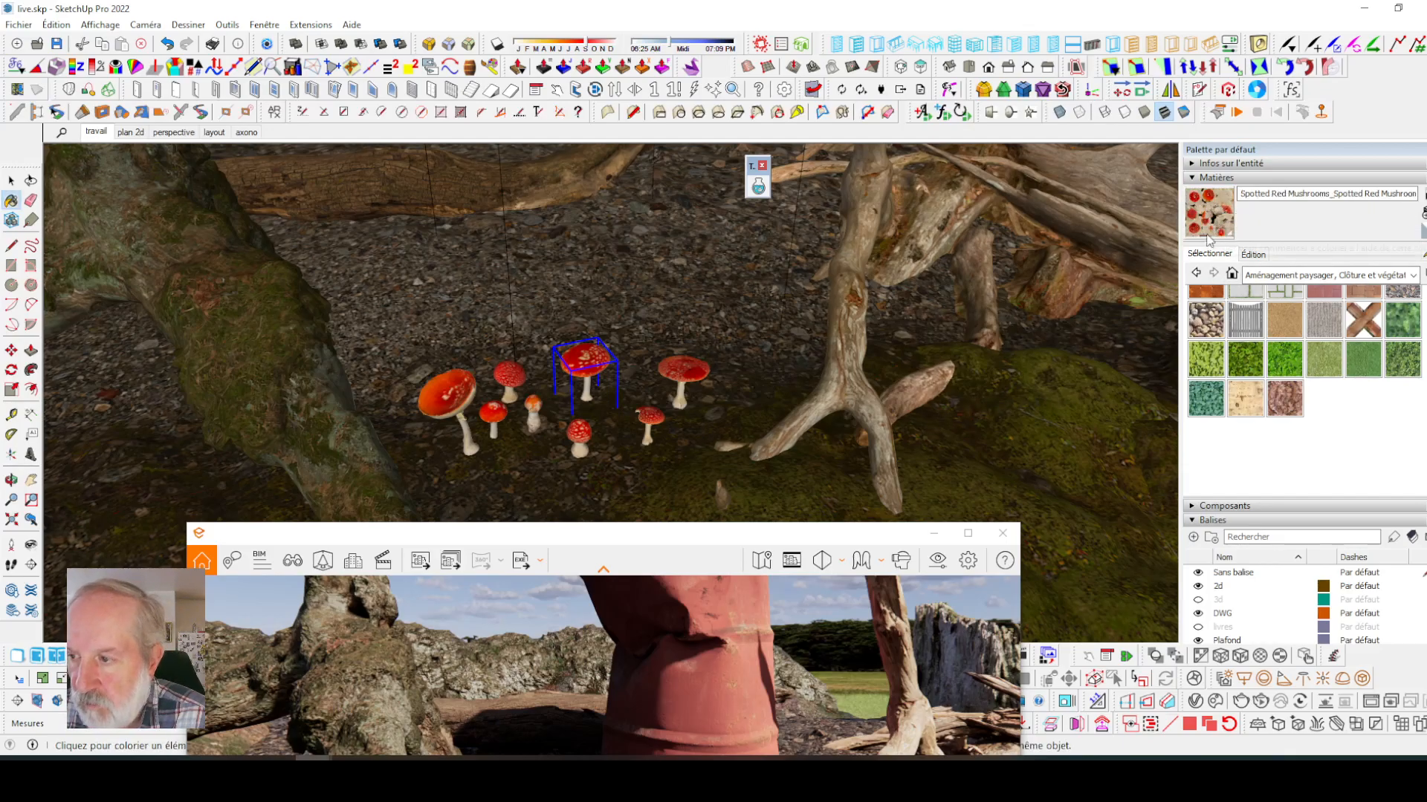
pyautogui.moveTo(720, 547); pyautogui.dragTo(864, 156)
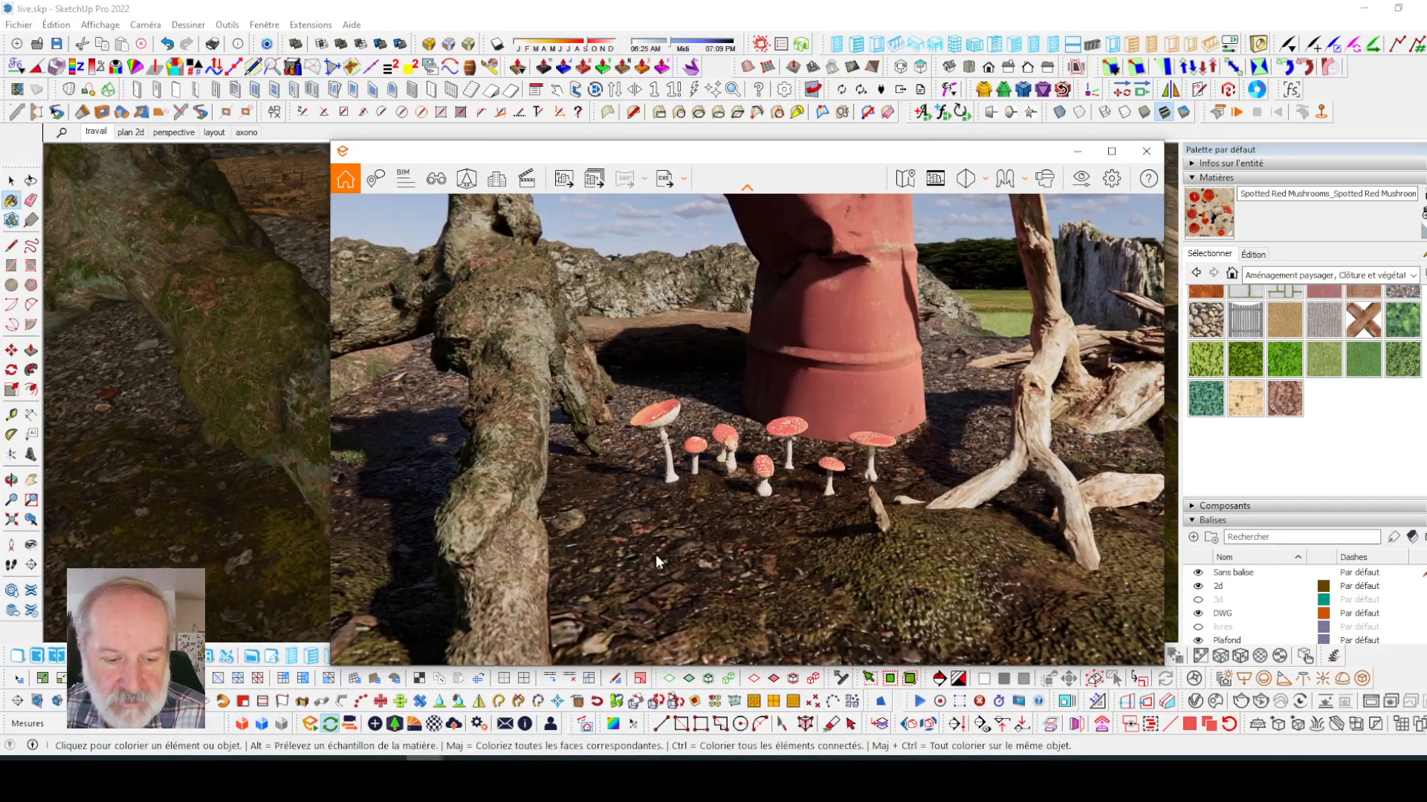
pyautogui.click(437, 726)
pyautogui.moveTo(341, 48); pyautogui.dragTo(847, 47)
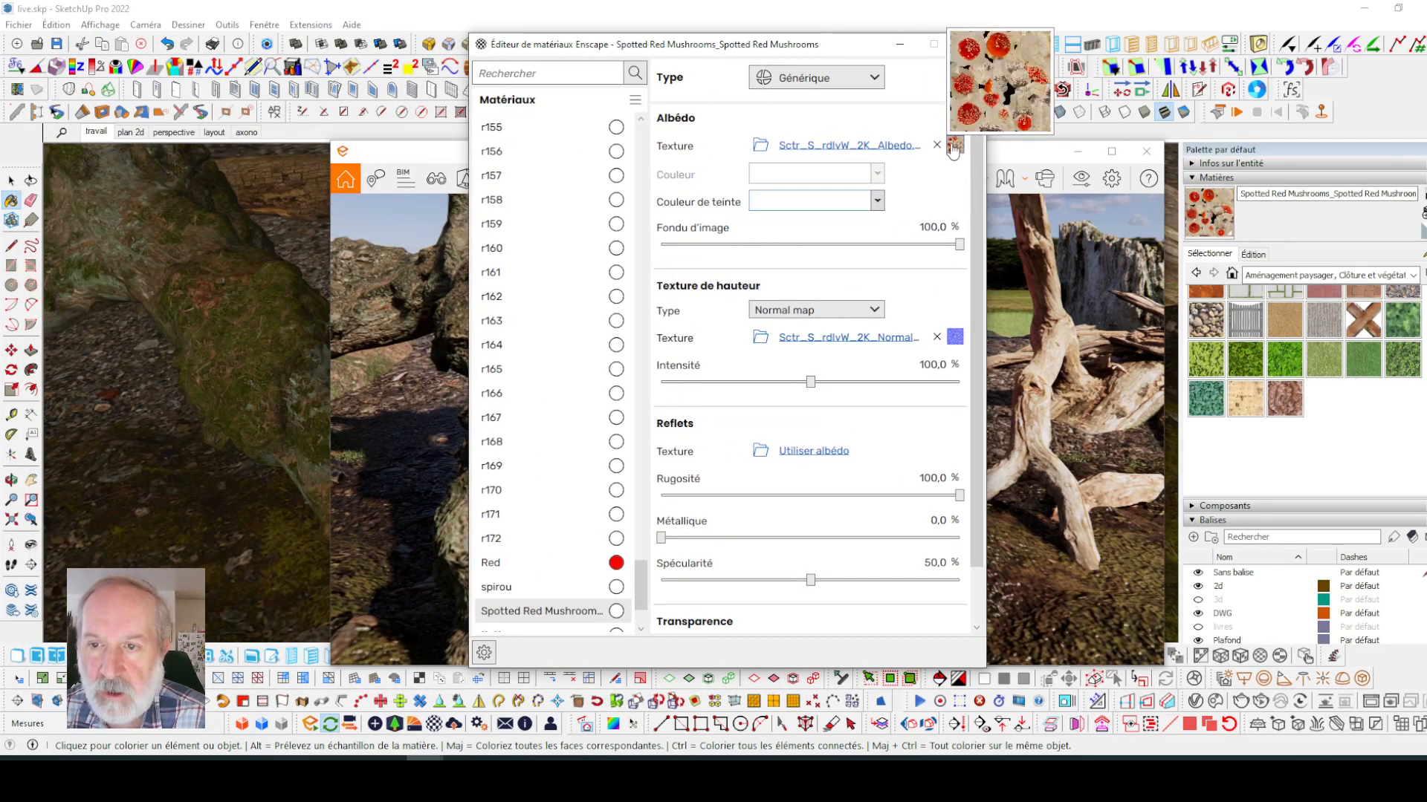
pyautogui.moveTo(877, 48); pyautogui.dragTo(611, 37)
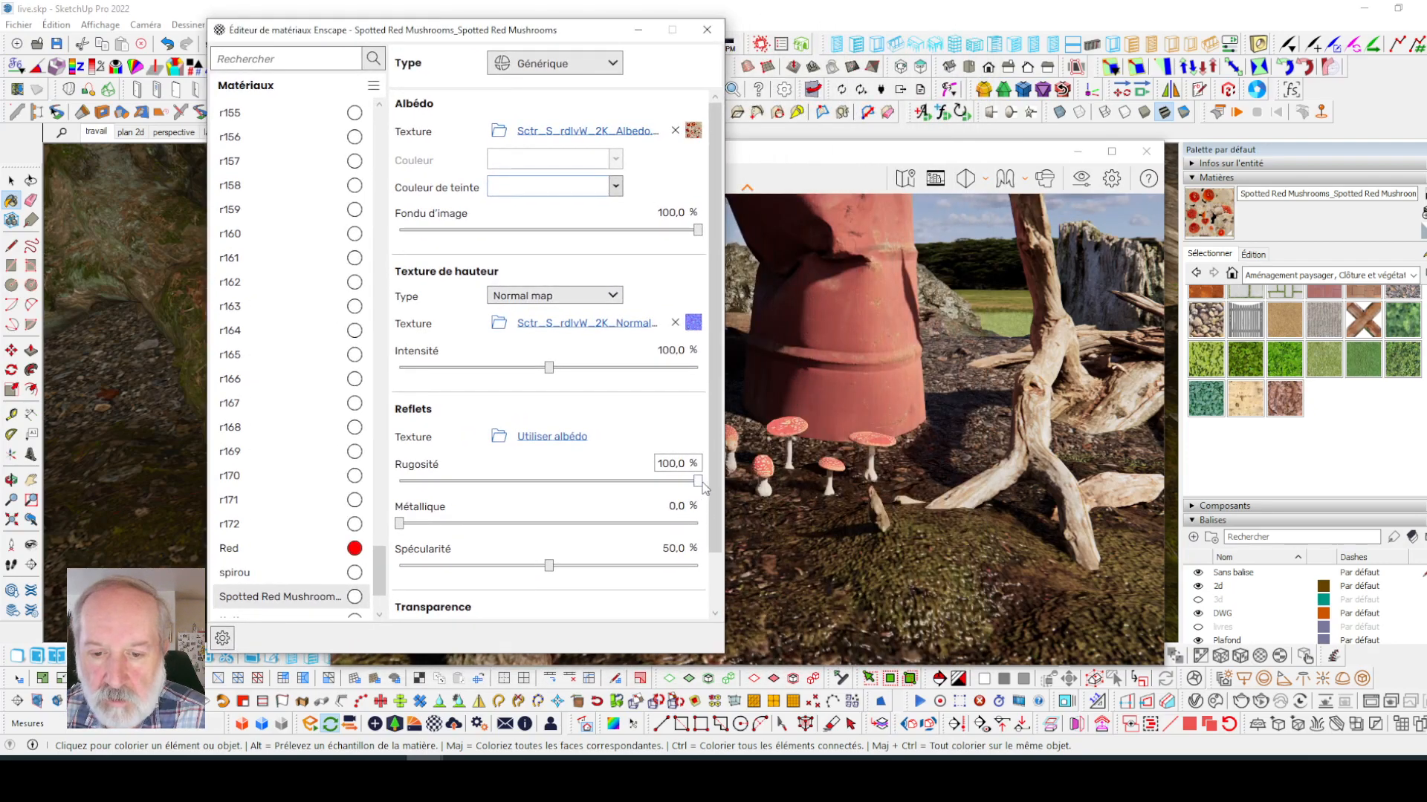
# - Set the Spotted Red Mushrooms material's roughness to 22.8 %
pyautogui.moveTo(662, 483); pyautogui.dragTo(544, 485)
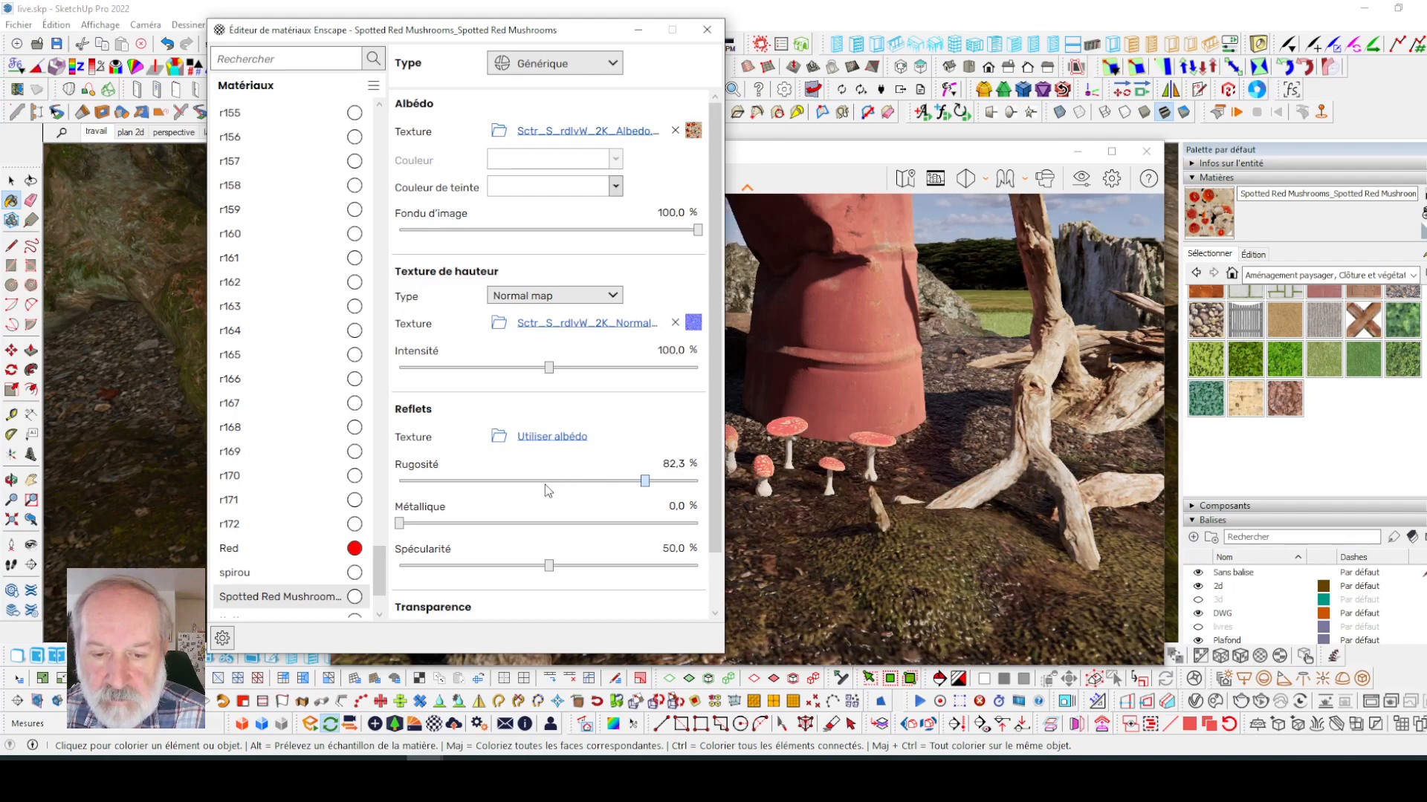
pyautogui.click(646, 482)
pyautogui.write('1')
pyautogui.moveTo(406, 483); pyautogui.dragTo(468, 484)
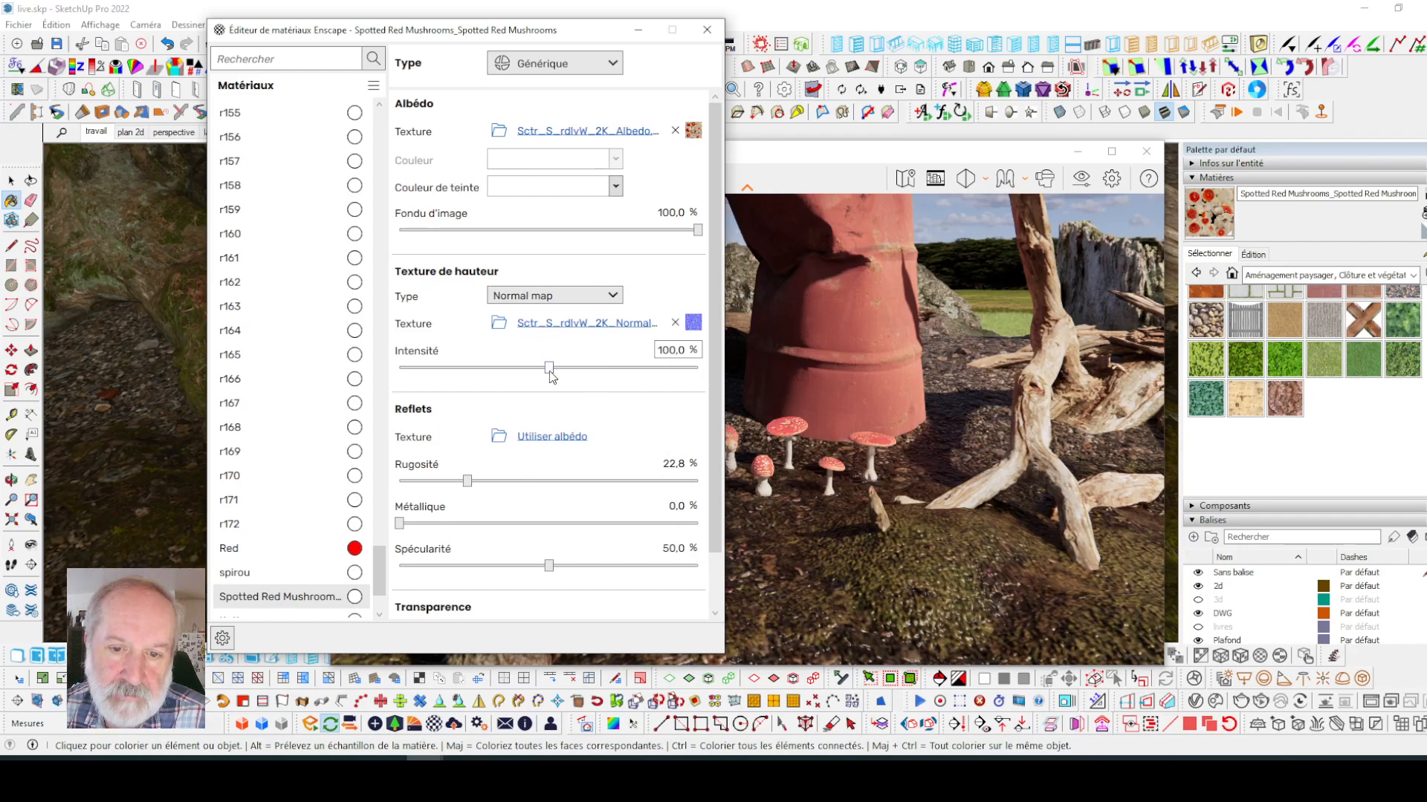
# - Set the mushroom material's normal map intensity to 189.1 %, judging it on a close view of the mushrooms
pyautogui.scroll(3, 786, 434)
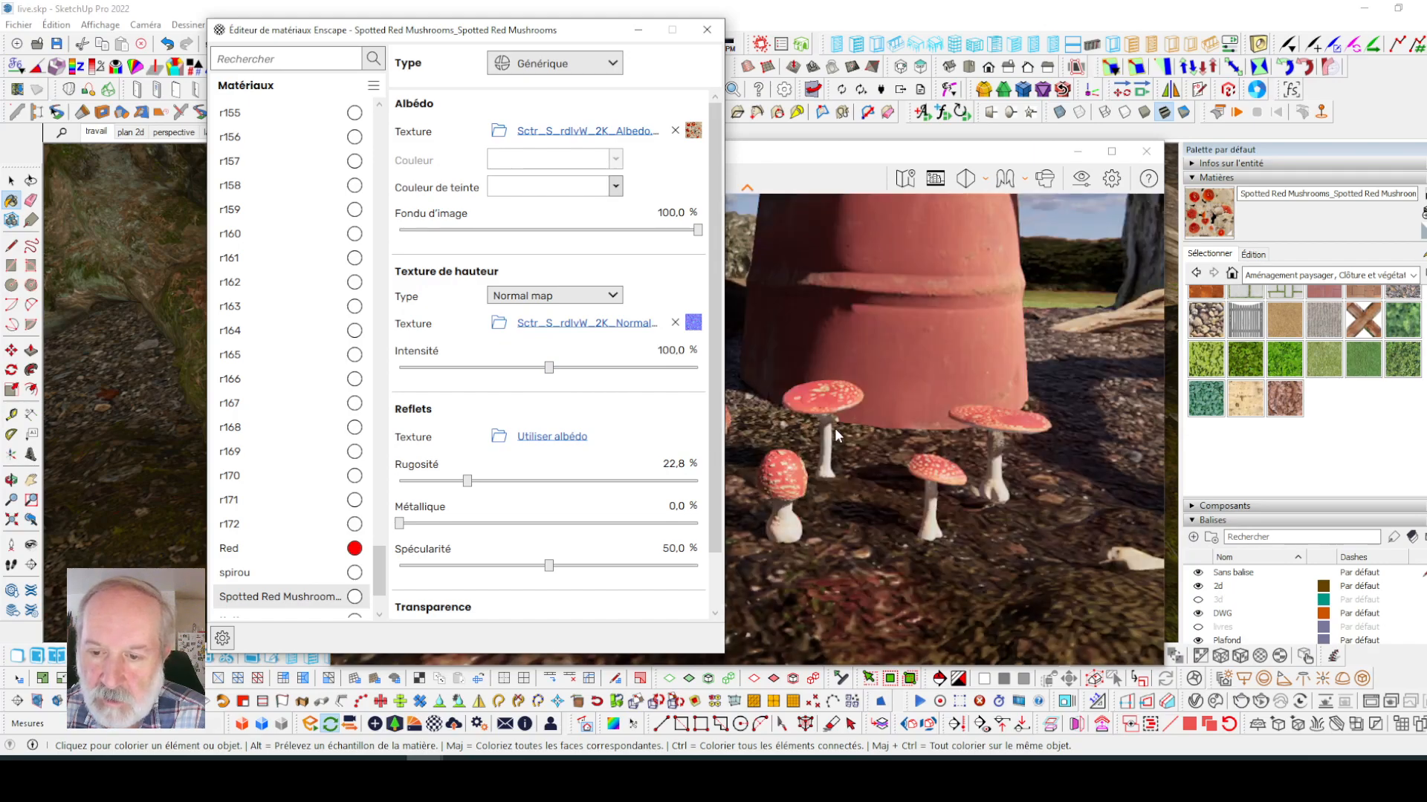
pyautogui.scroll(5, 900, 421)
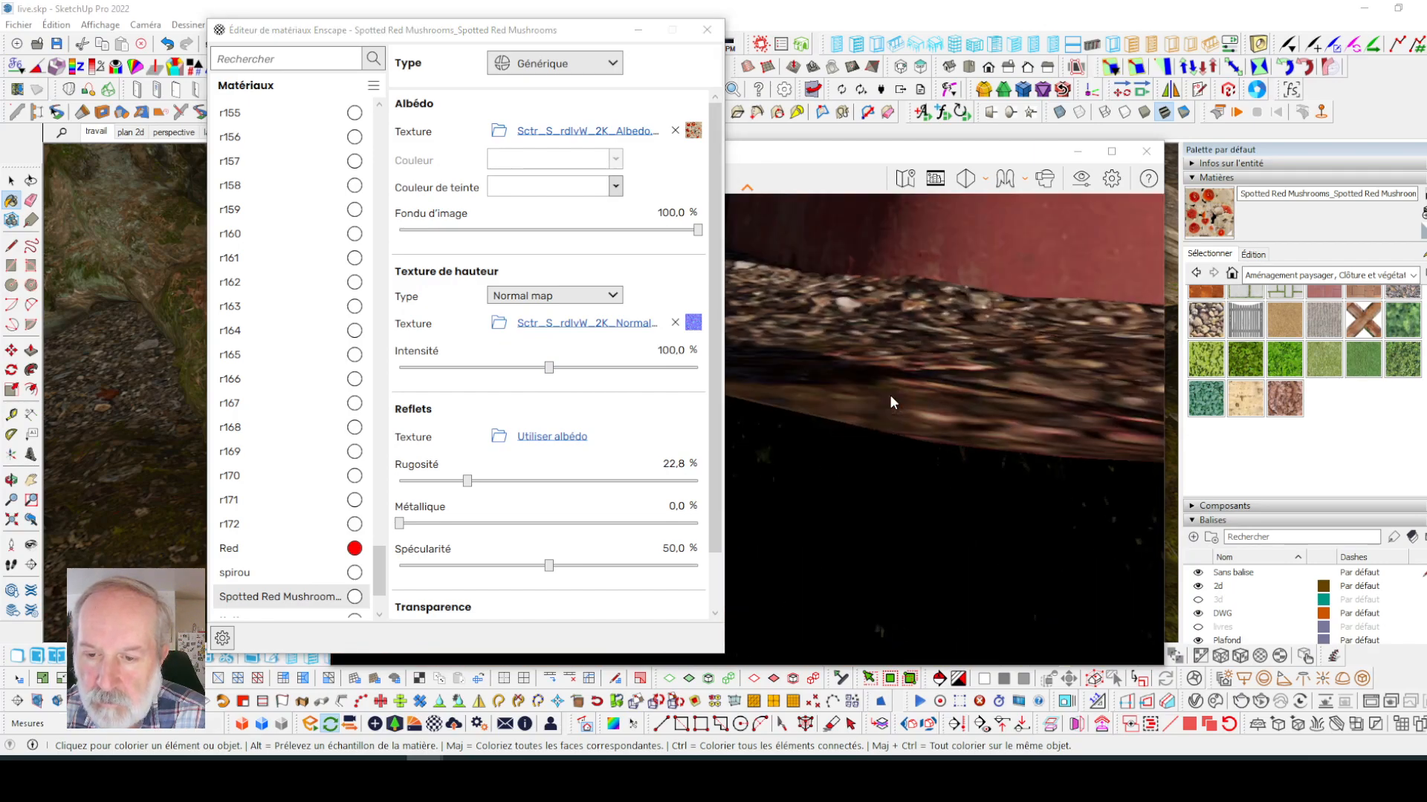
pyautogui.scroll(-5, 890, 394)
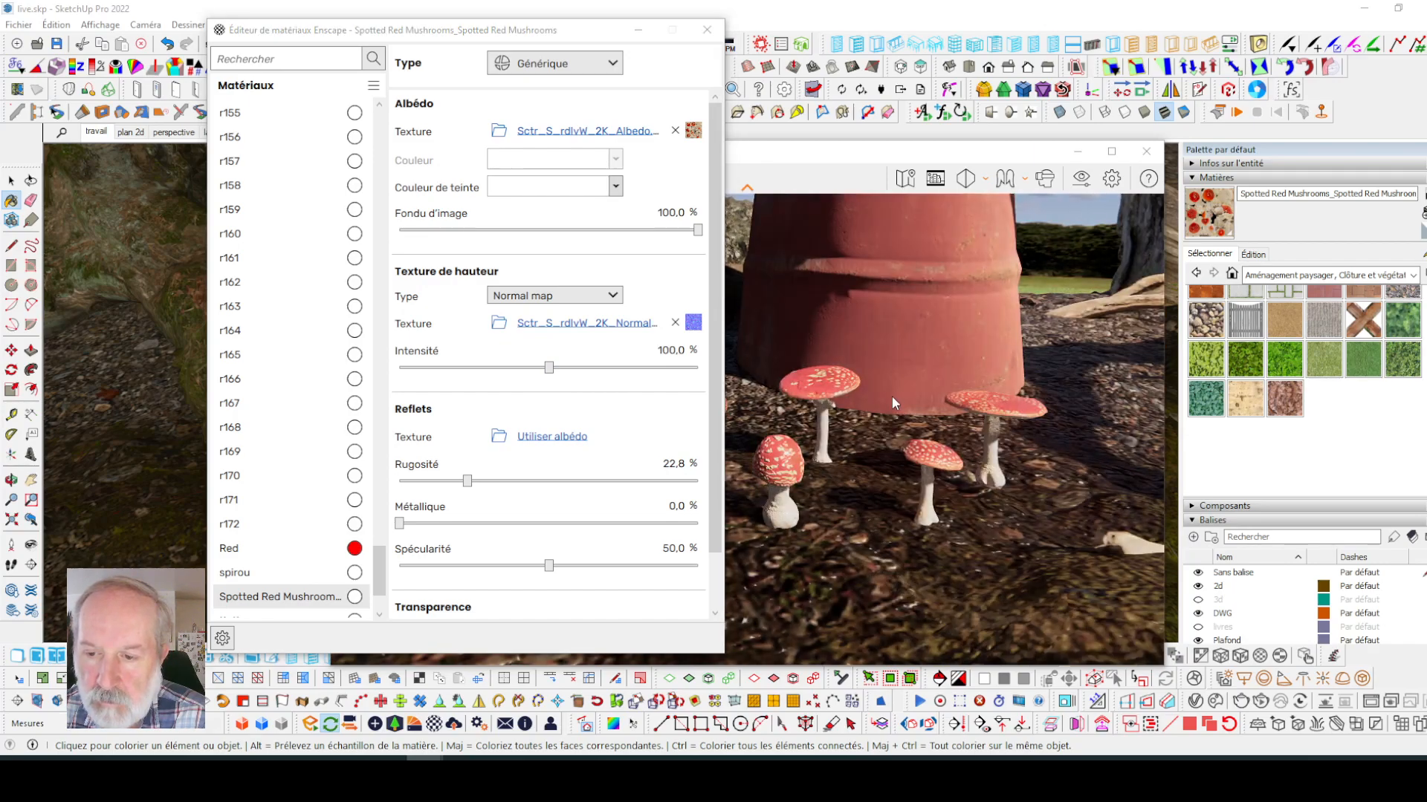
pyautogui.click(550, 369)
pyautogui.moveTo(562, 373); pyautogui.dragTo(615, 371)
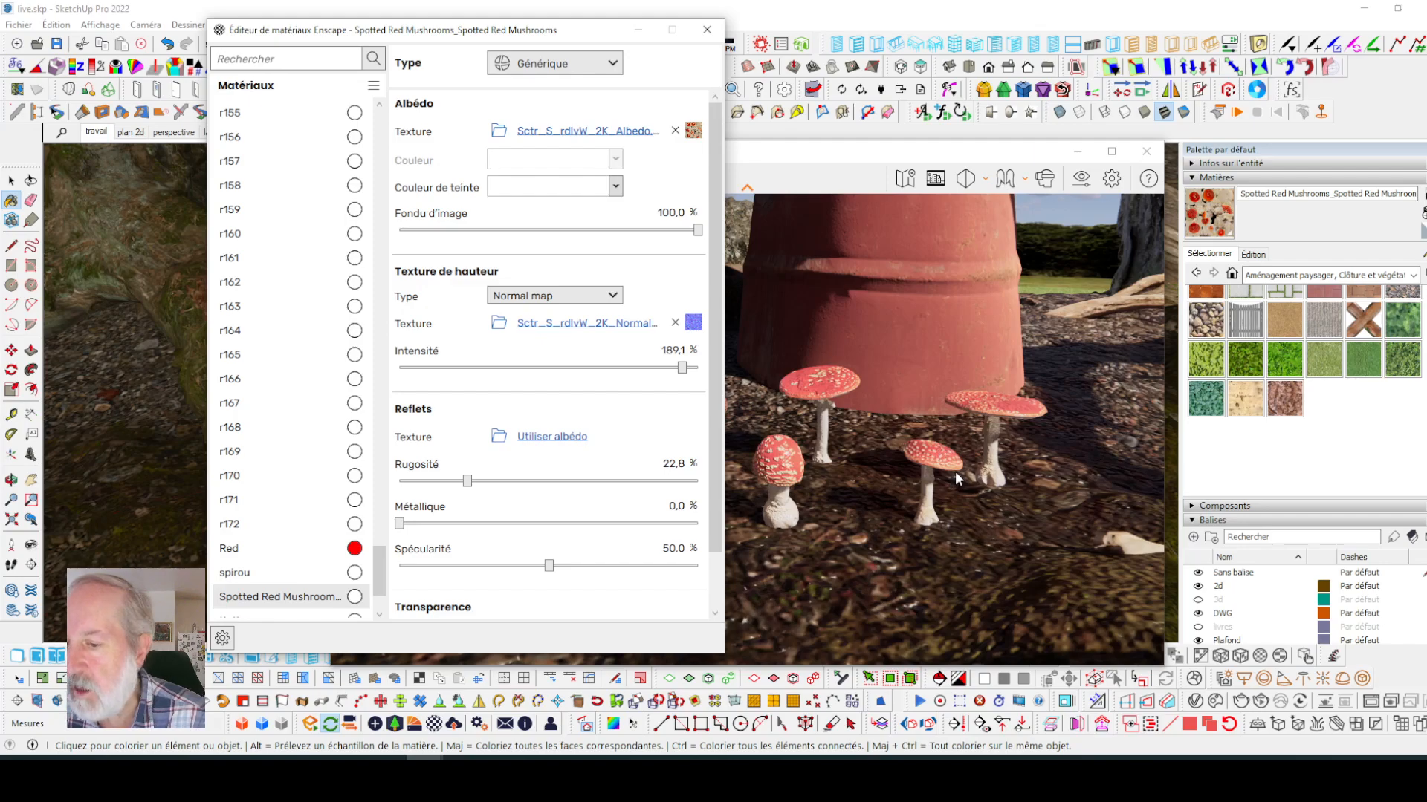
# - Close the Enscape material editor and frame the mushrooms in front of the barrel from a low viewpoint in the render
pyautogui.scroll(-2, 979, 425)
pyautogui.moveTo(907, 407); pyautogui.dragTo(1024, 395, button='right')
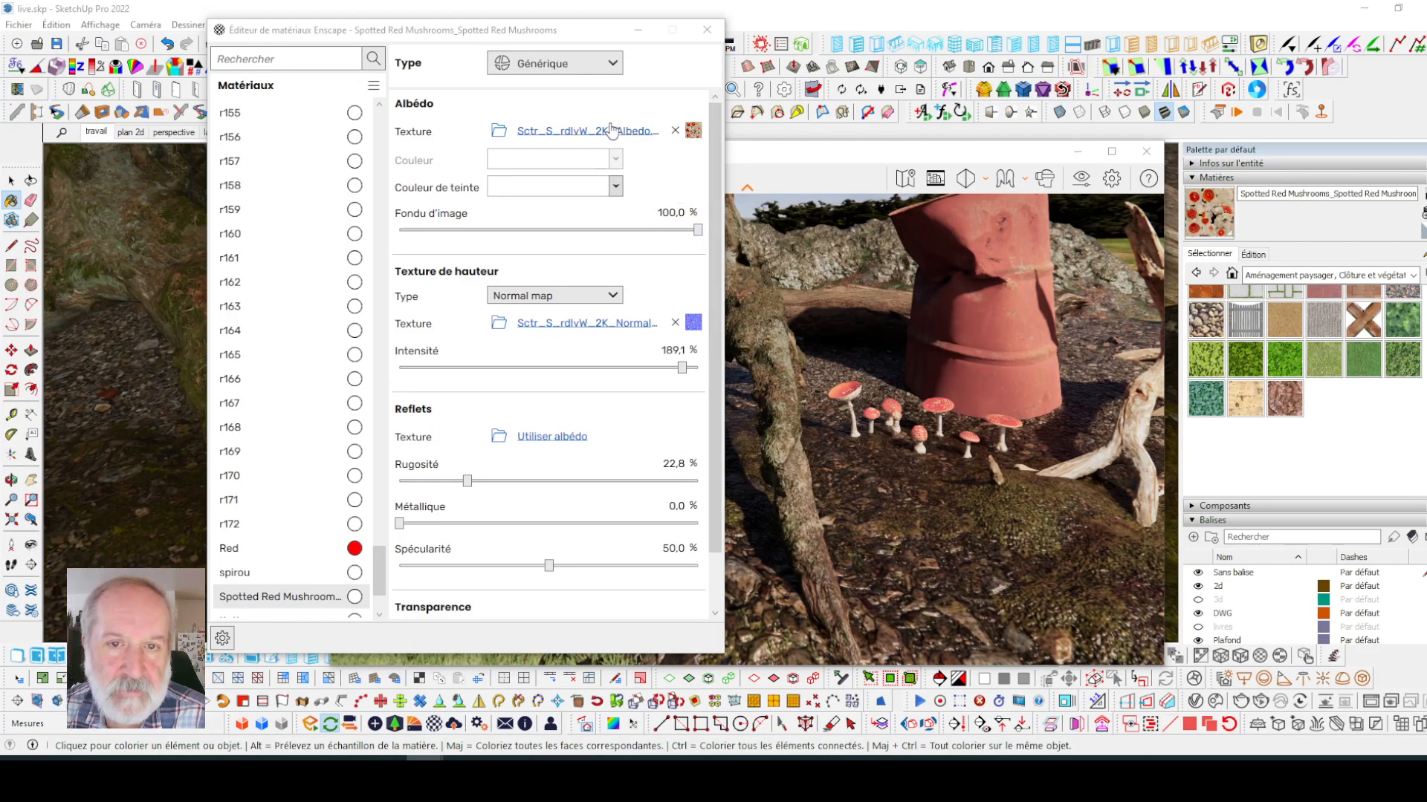
pyautogui.click(707, 30)
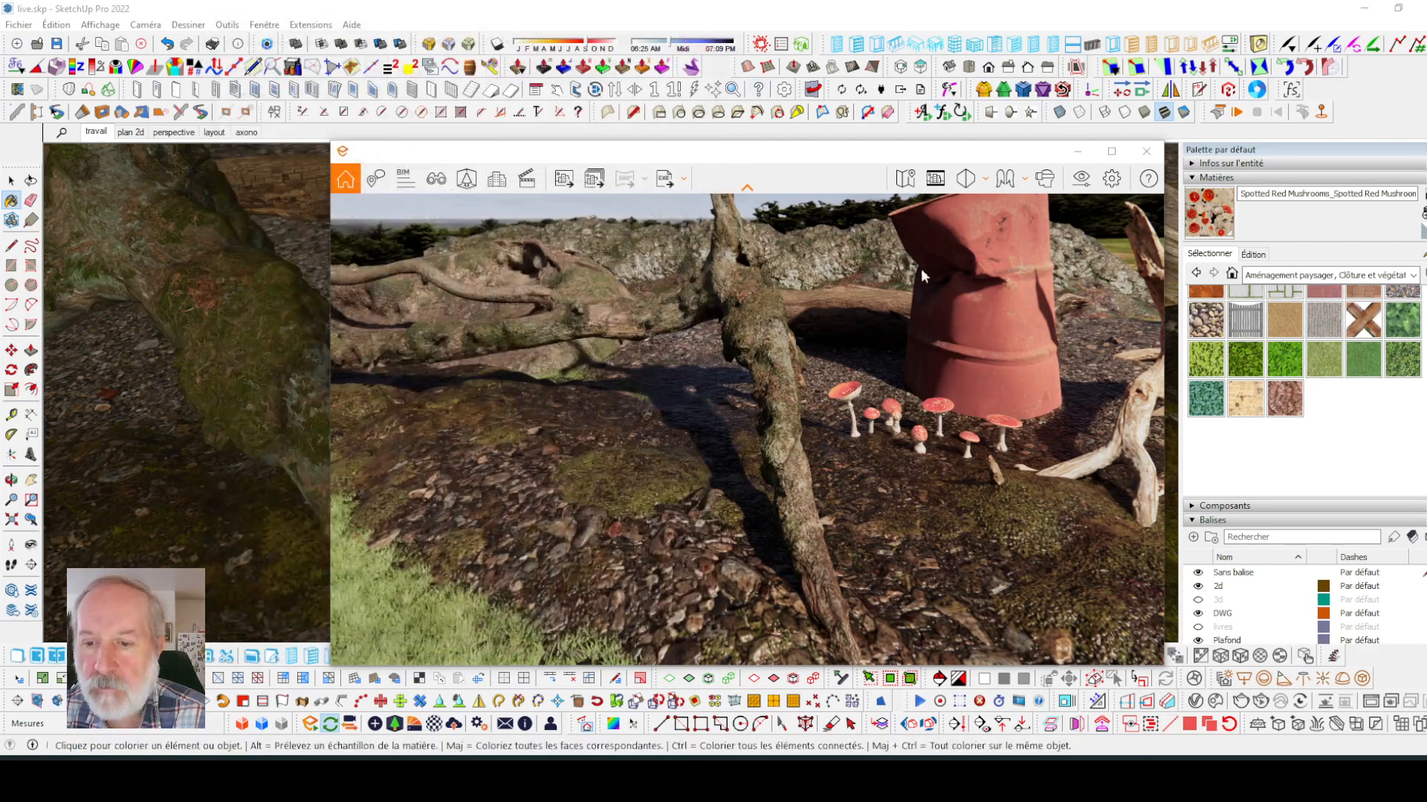
pyautogui.moveTo(963, 382); pyautogui.dragTo(937, 330, button='middle')
pyautogui.moveTo(960, 379); pyautogui.dragTo(919, 394)
pyautogui.scroll(1, 960, 379)
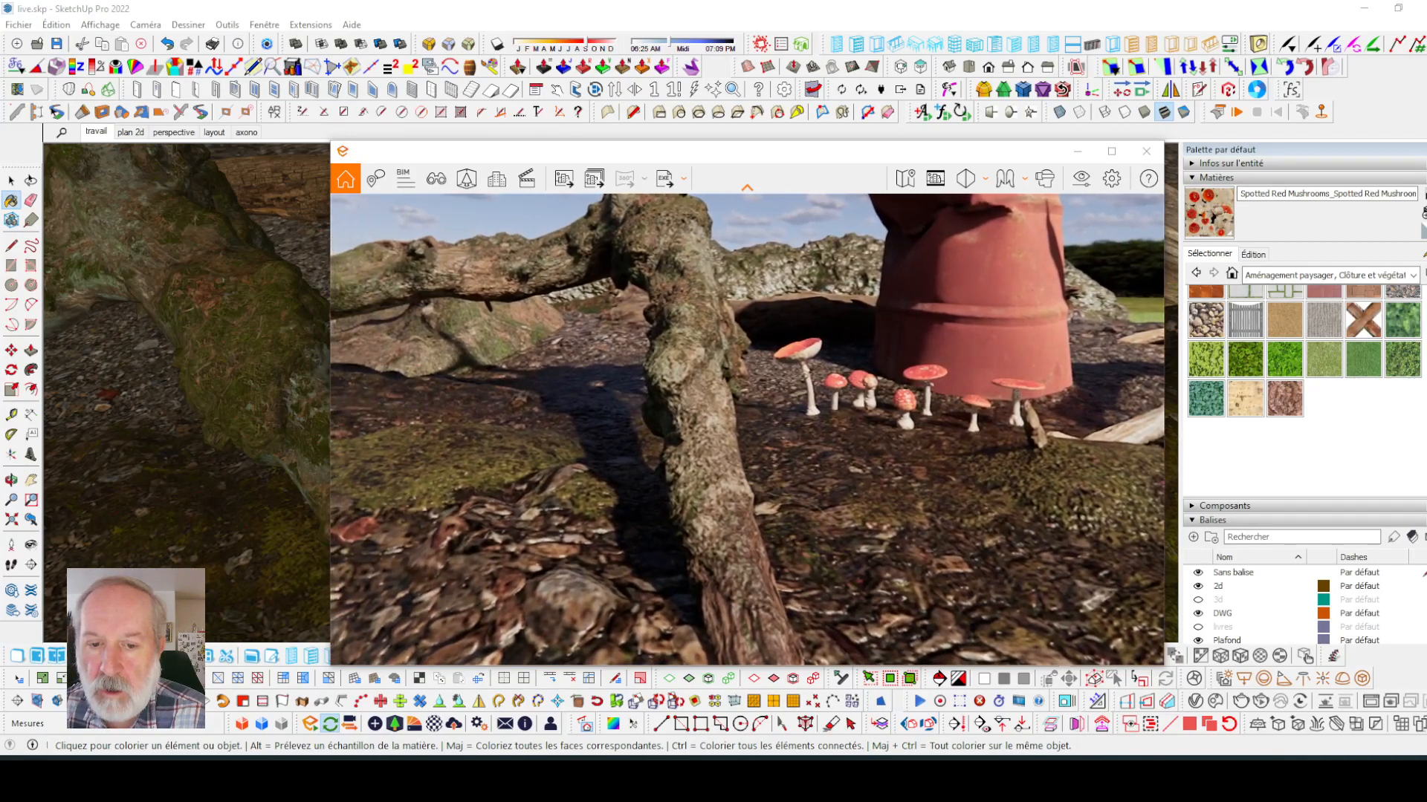
pyautogui.moveTo(917, 394); pyautogui.dragTo(834, 405, button='middle')
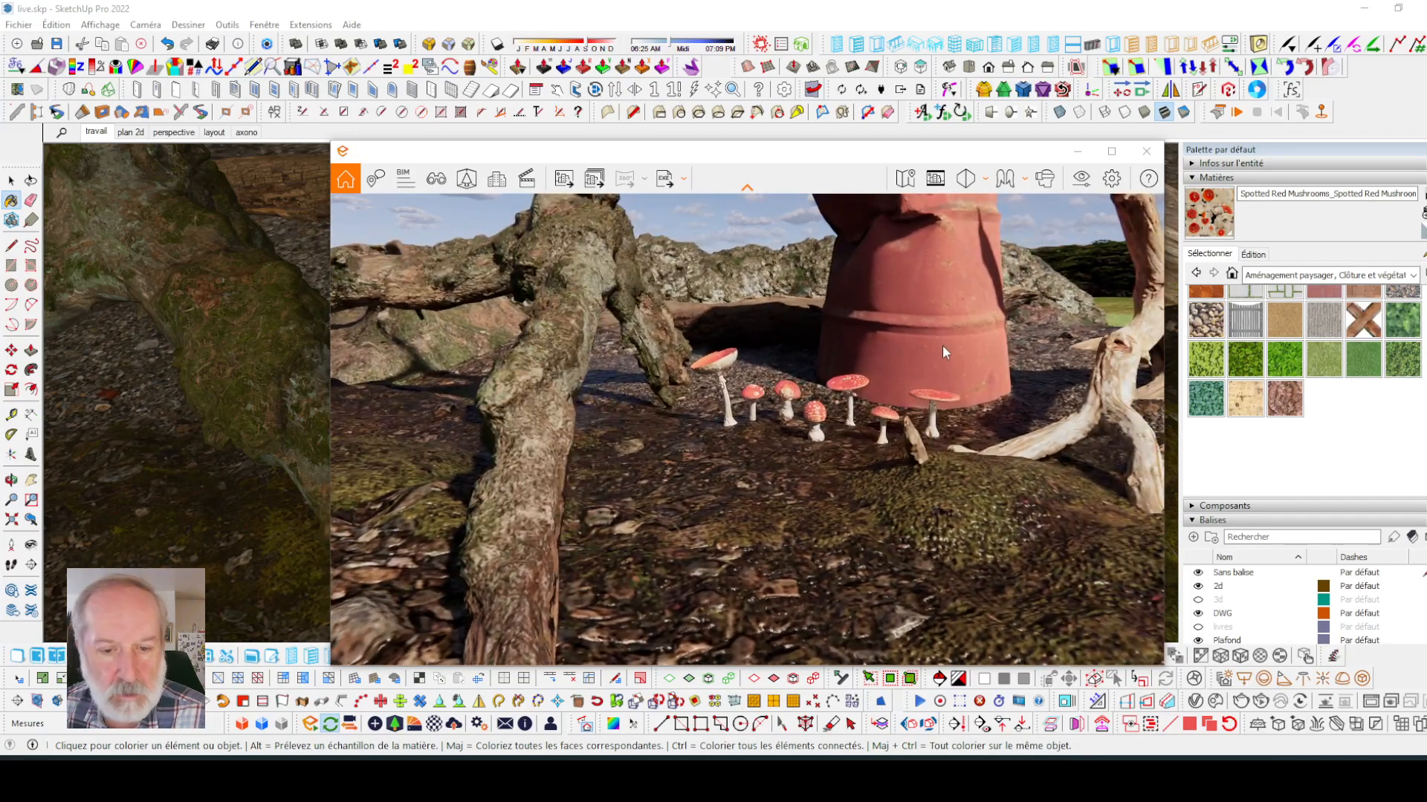
# - Arrange the Enscape visual settings beside the render and set the camera exposure to 17 %
pyautogui.moveTo(766, 153); pyautogui.dragTo(606, 73)
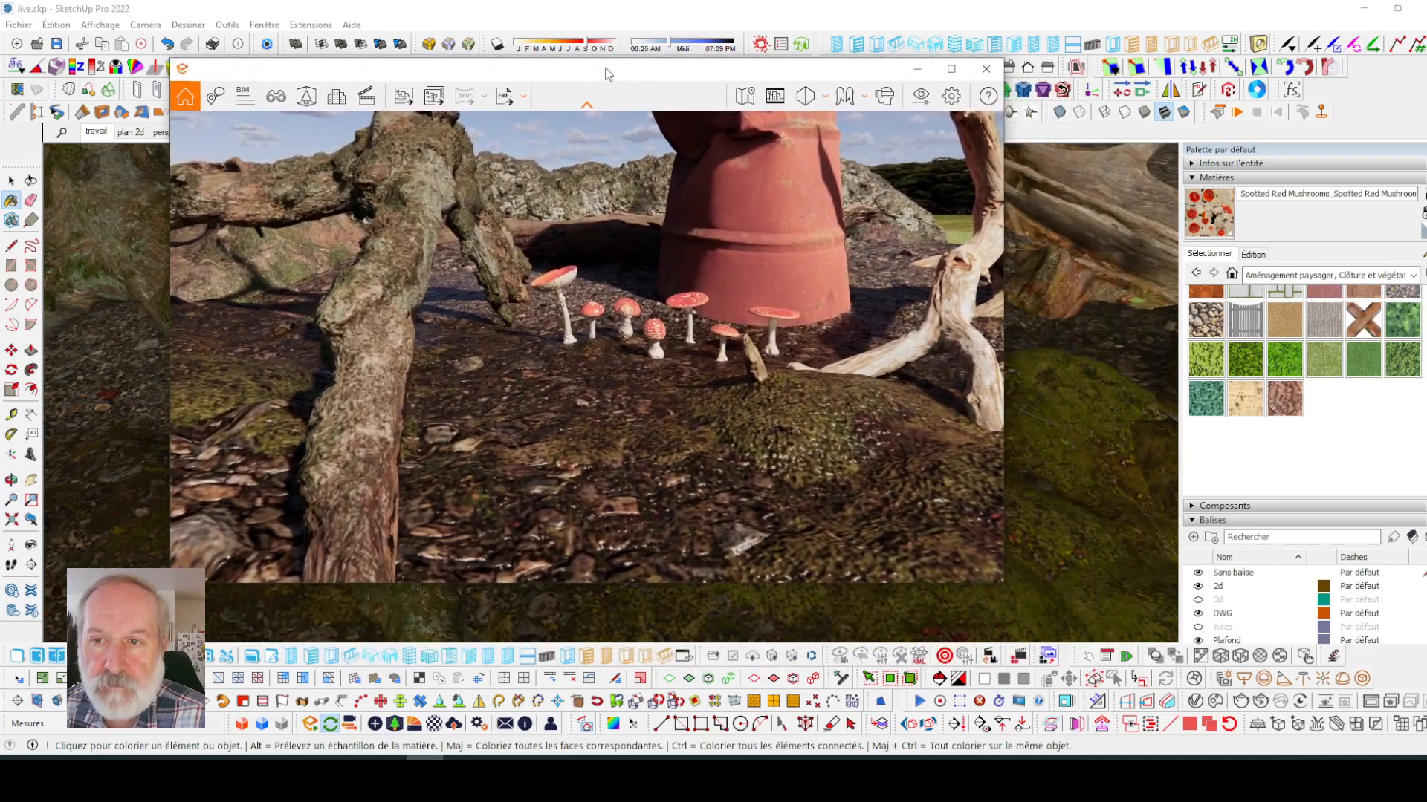
pyautogui.click(921, 96)
pyautogui.moveTo(787, 99); pyautogui.dragTo(1278, 68)
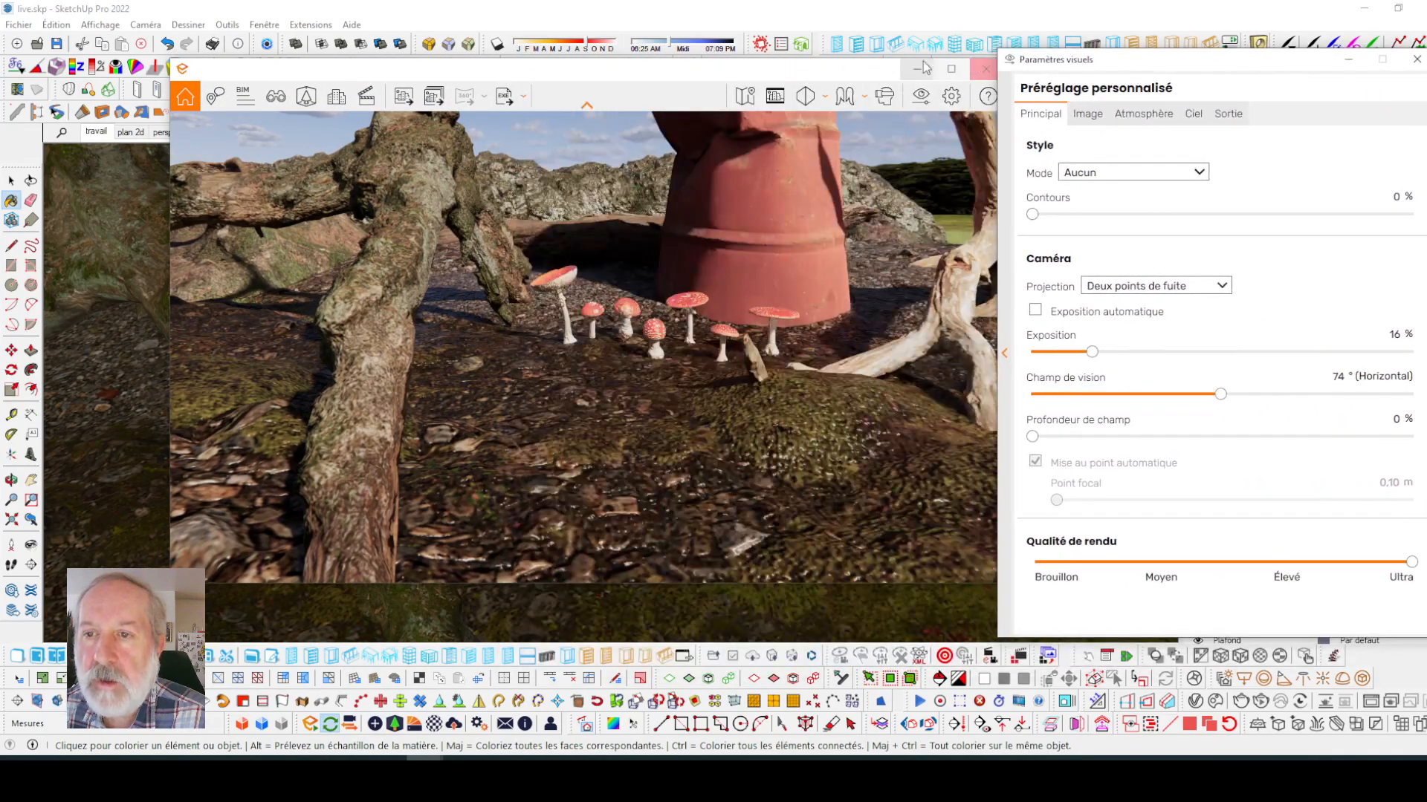
pyautogui.moveTo(834, 80); pyautogui.dragTo(768, 84)
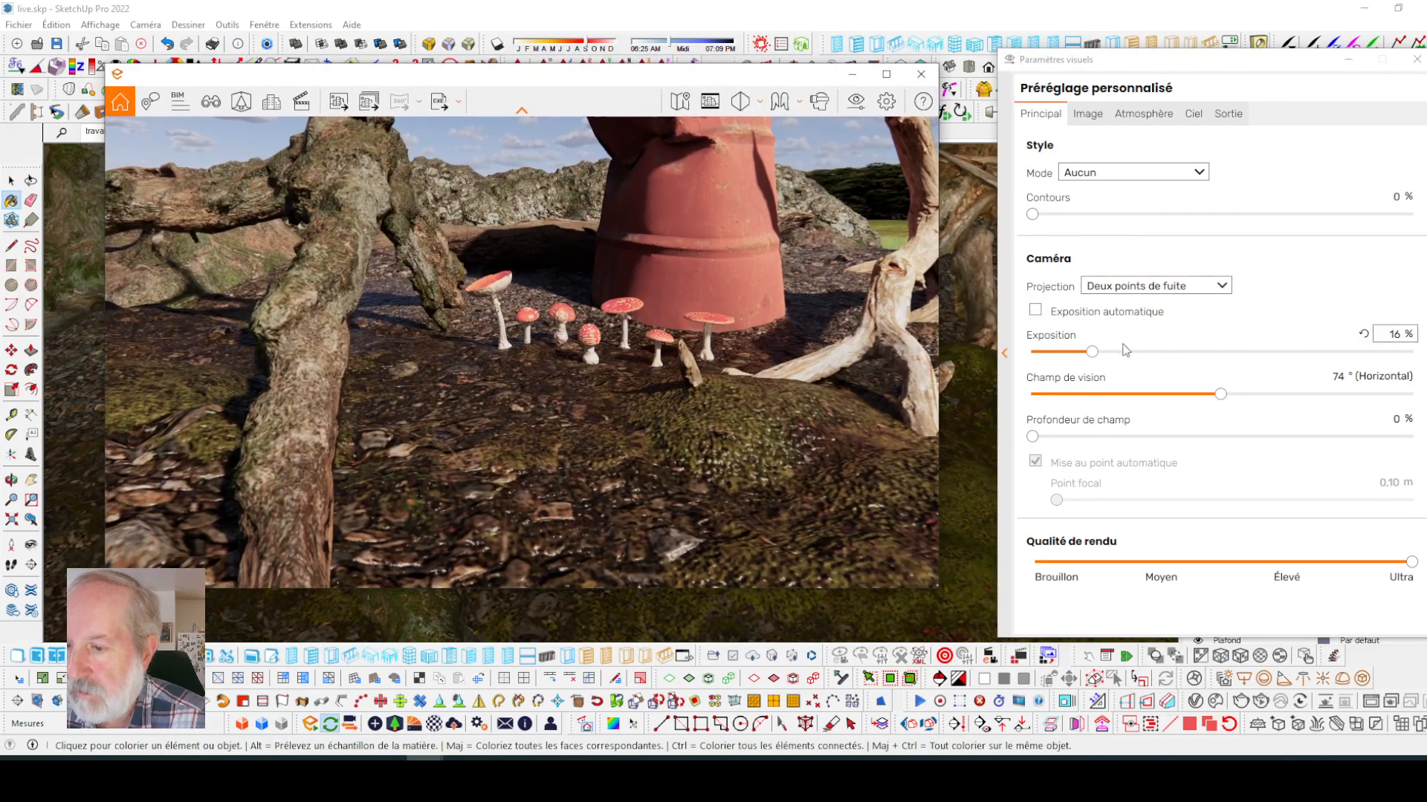
pyautogui.moveTo(1092, 352)
pyautogui.mouseDown()
pyautogui.moveTo(1203, 354)
pyautogui.moveTo(1109, 356)
pyautogui.mouseUp()
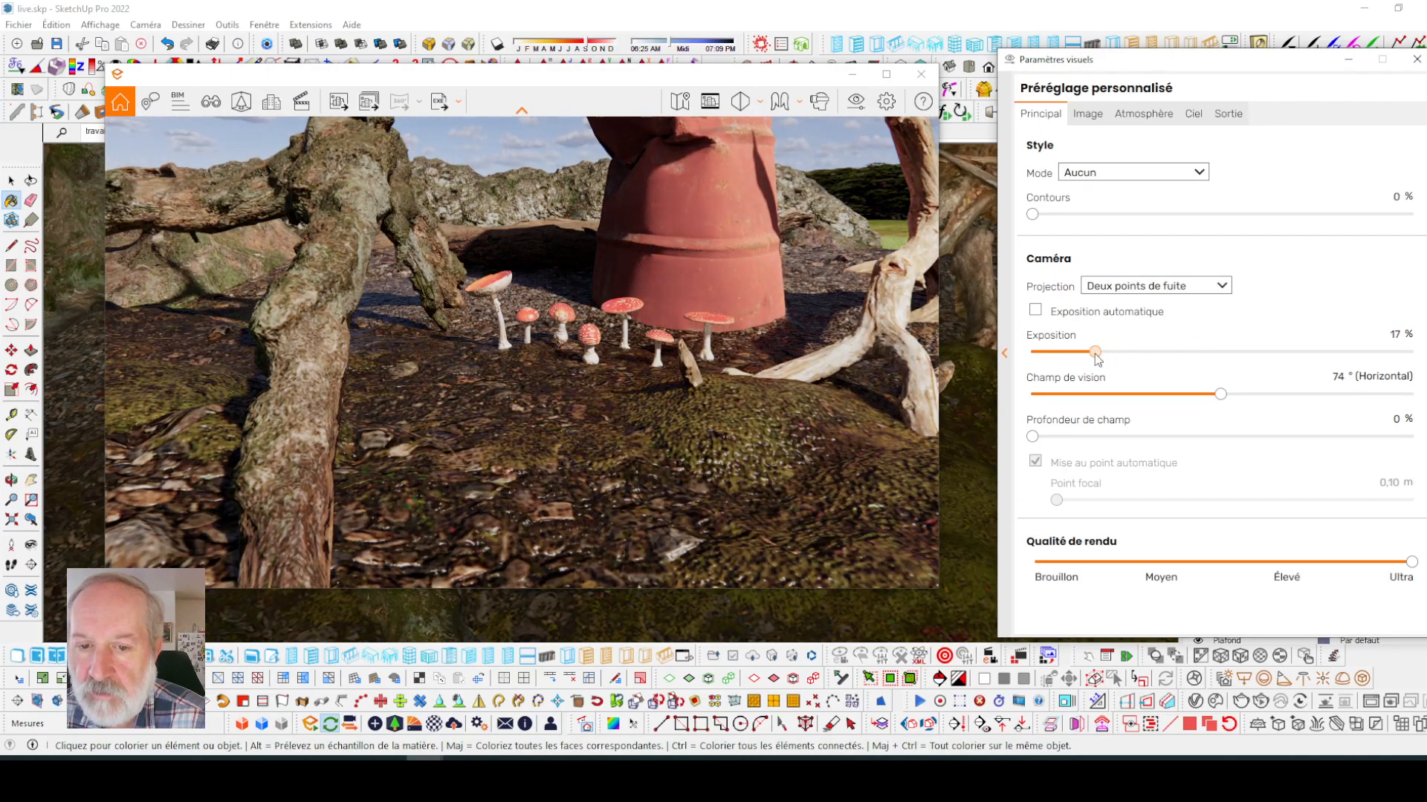
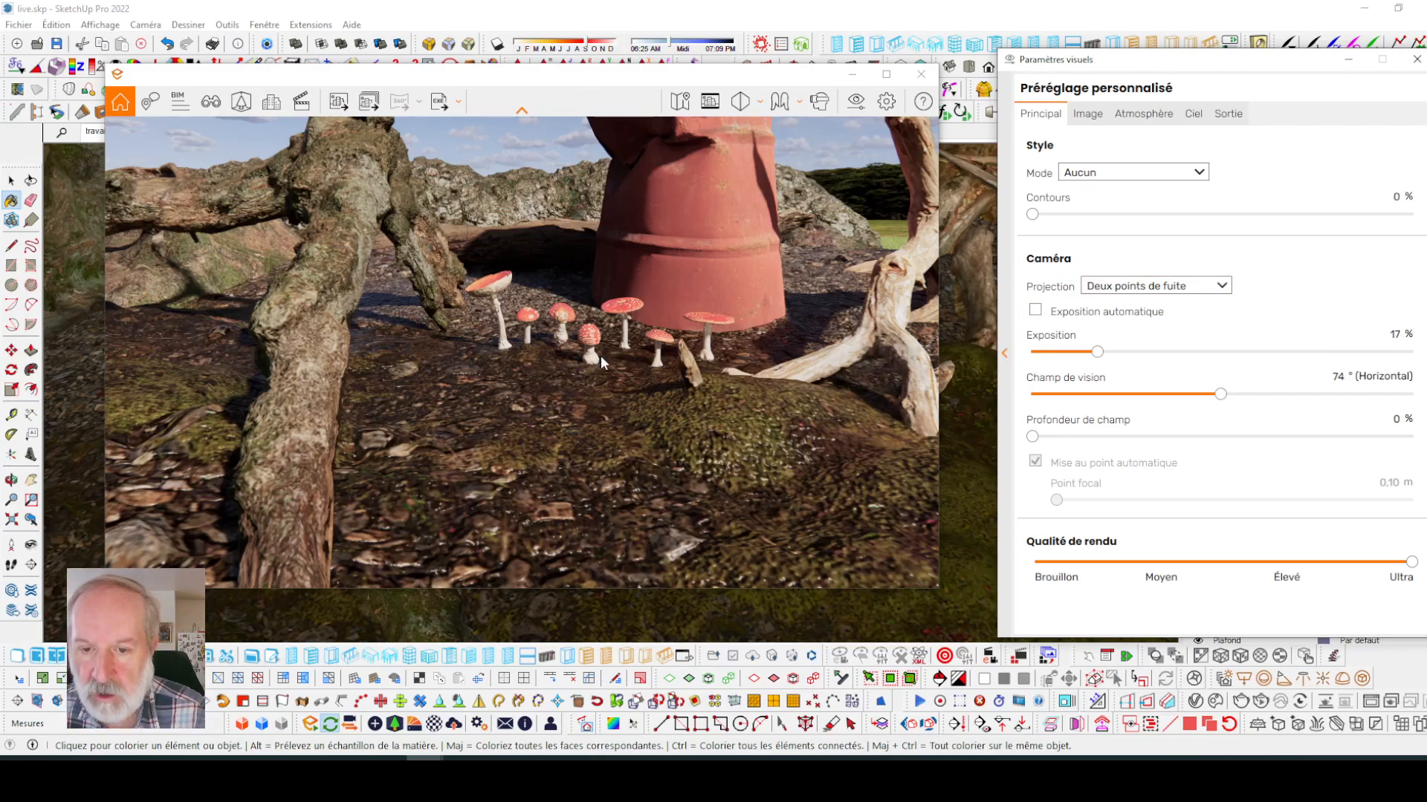
# - Advance the render's time of day from late morning to the afternoon, past 15:15
pyautogui.keyDown('shift'); pyautogui.moveTo(583, 361); pyautogui.dragTo(642, 361, button='right'); pyautogui.keyUp('shift')
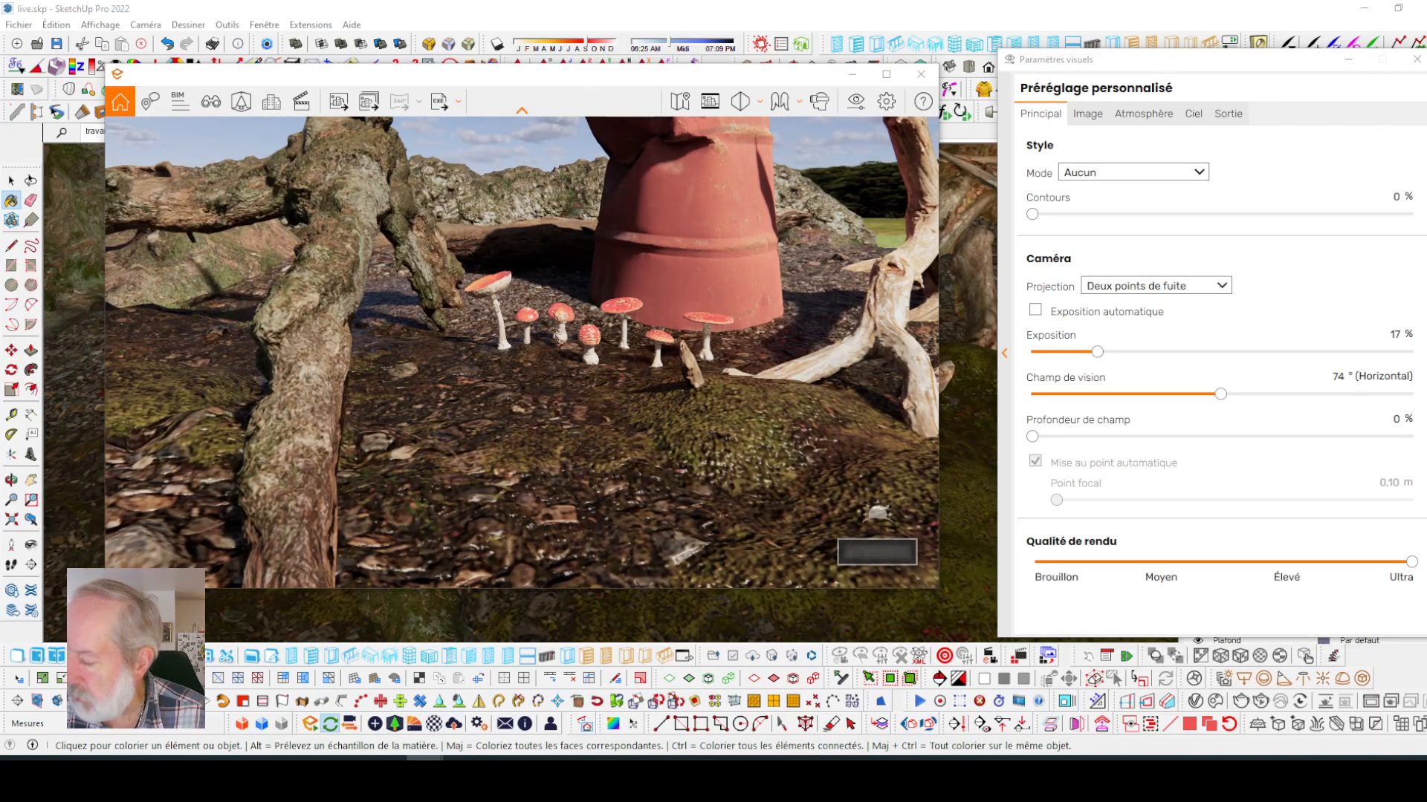
pyautogui.press('i')
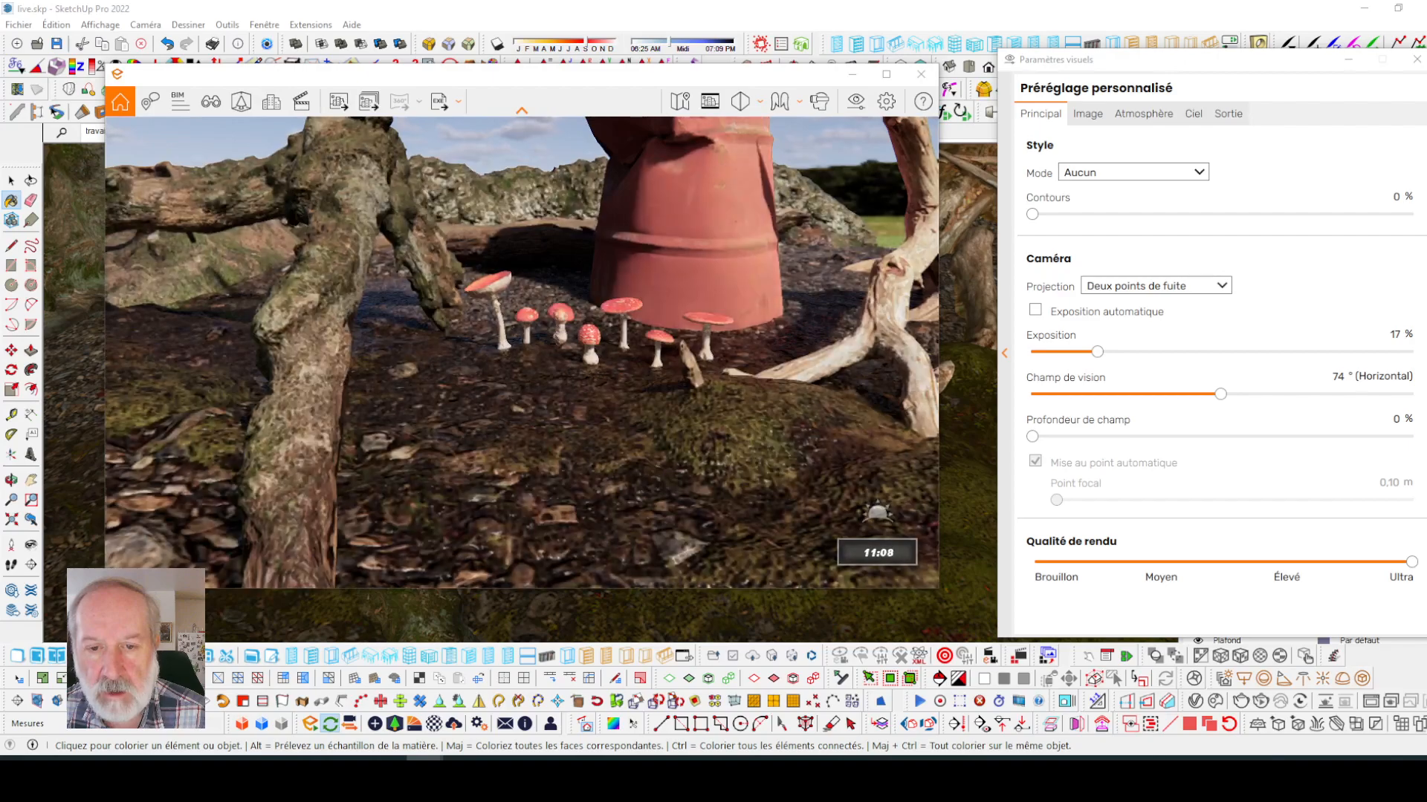
pyautogui.press('i')
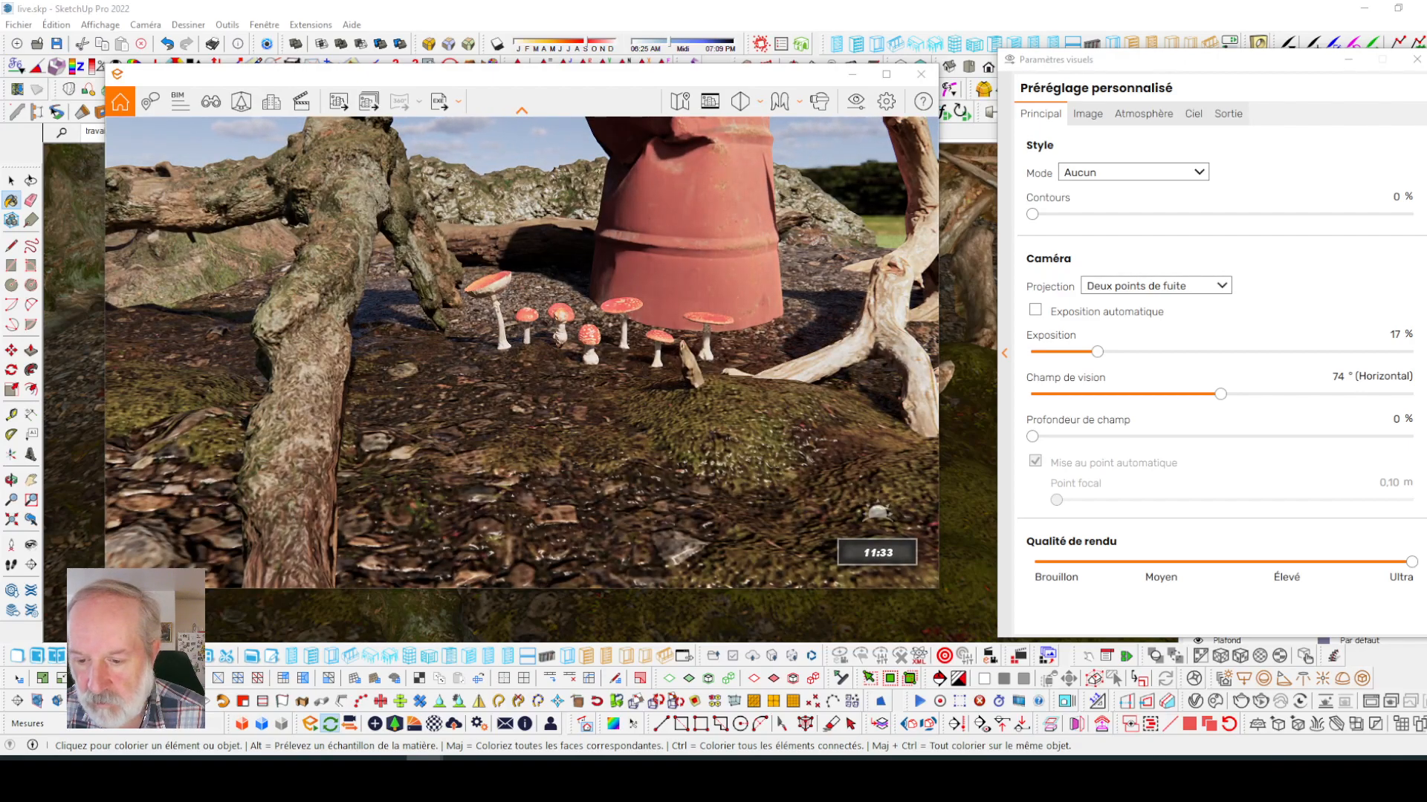
pyautogui.press('i')
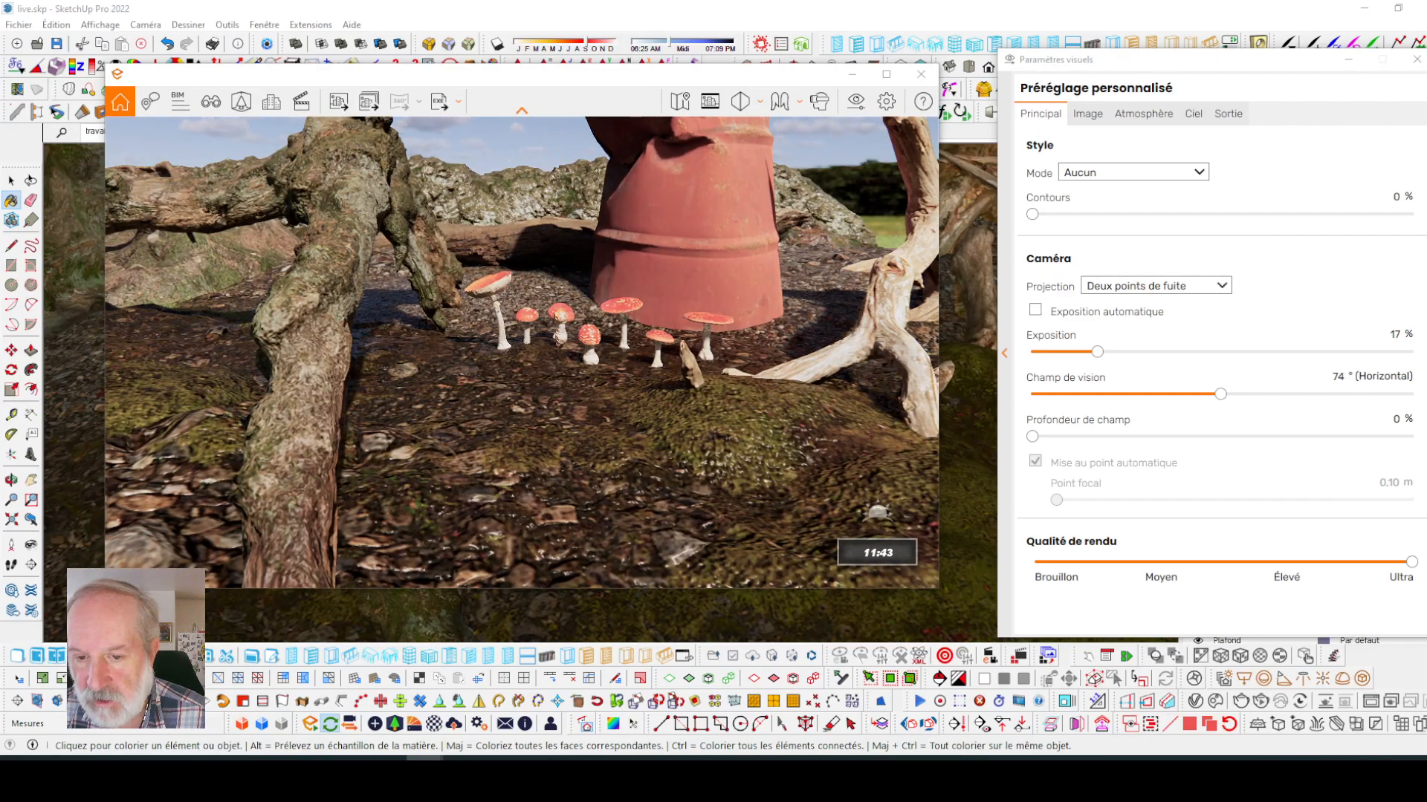
pyautogui.press('i')
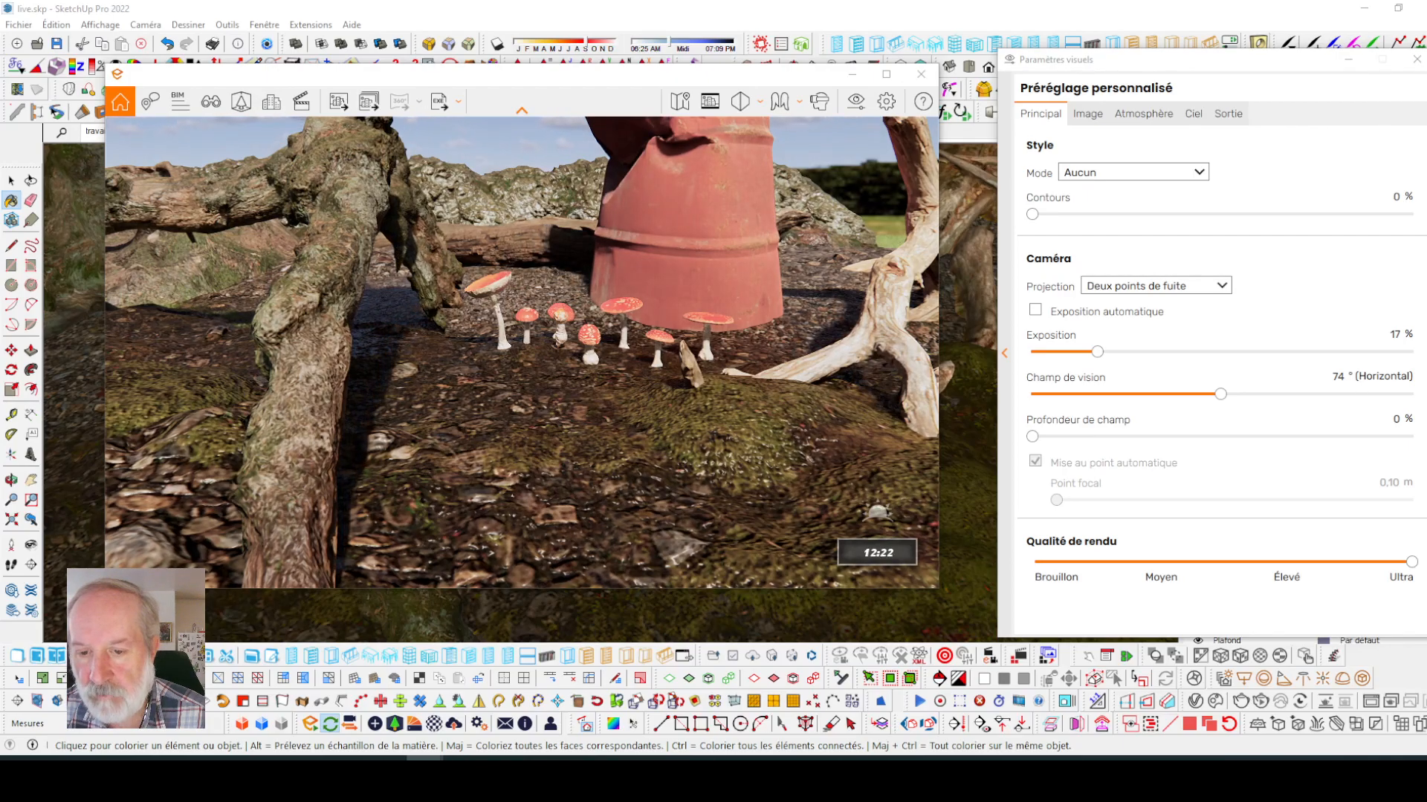
pyautogui.press('i')
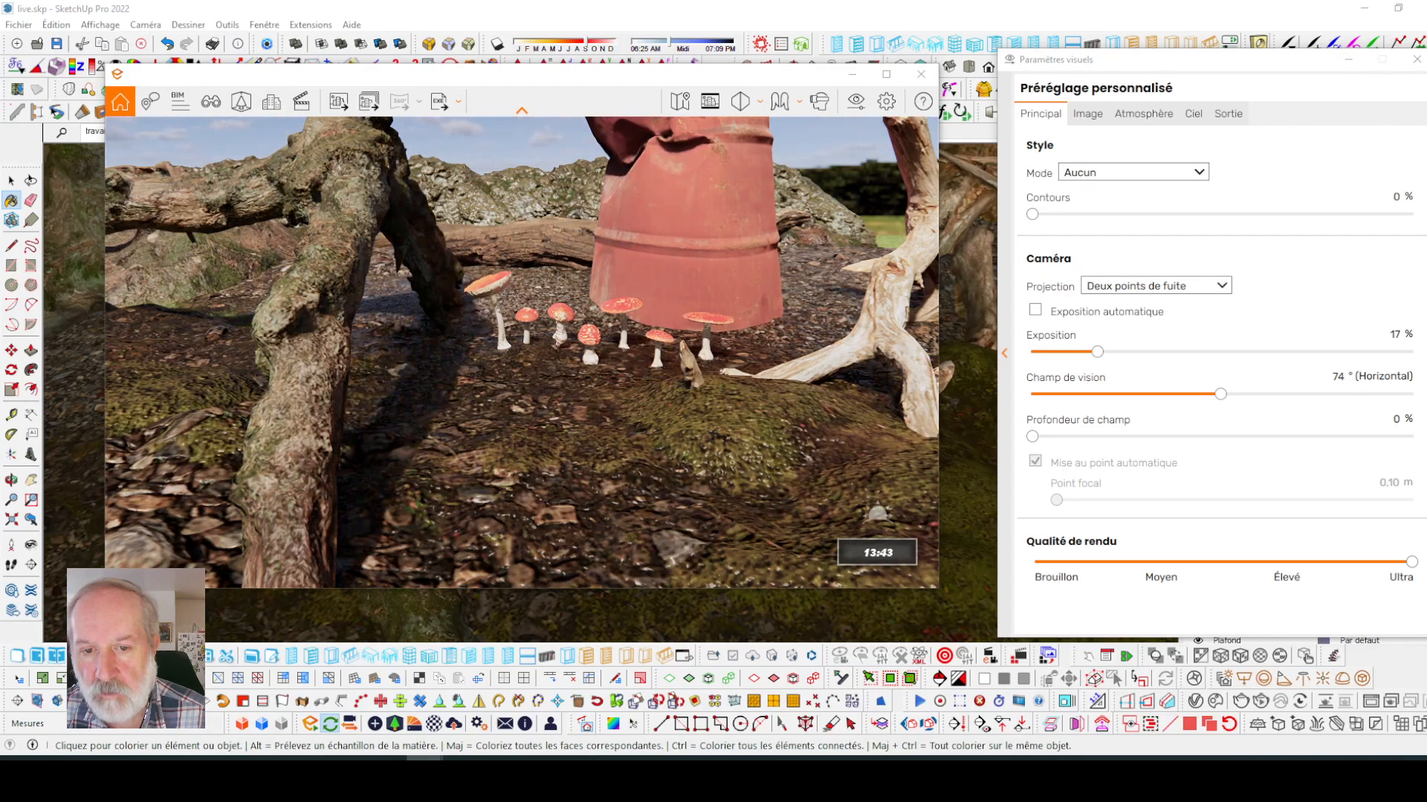
pyautogui.press('i')
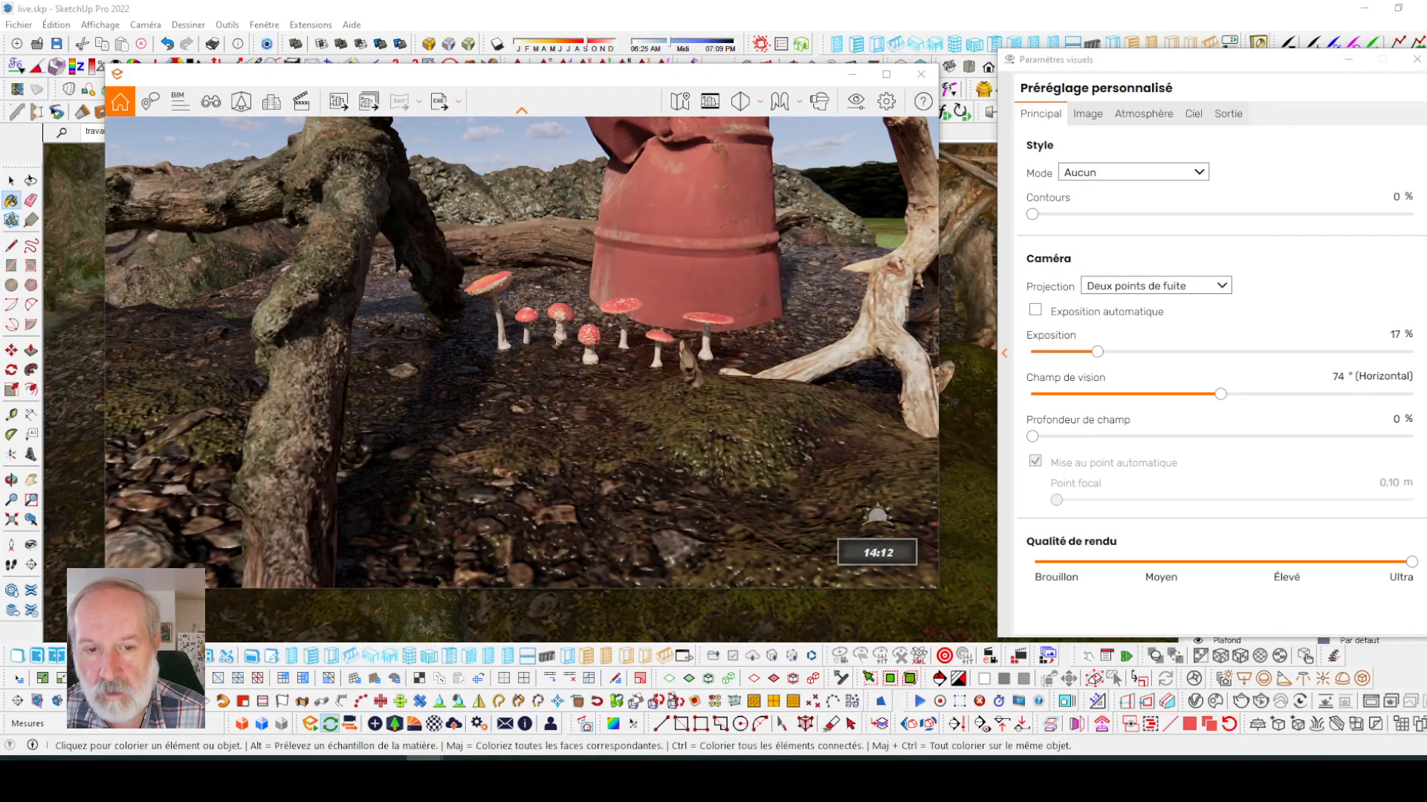
pyautogui.press('i')
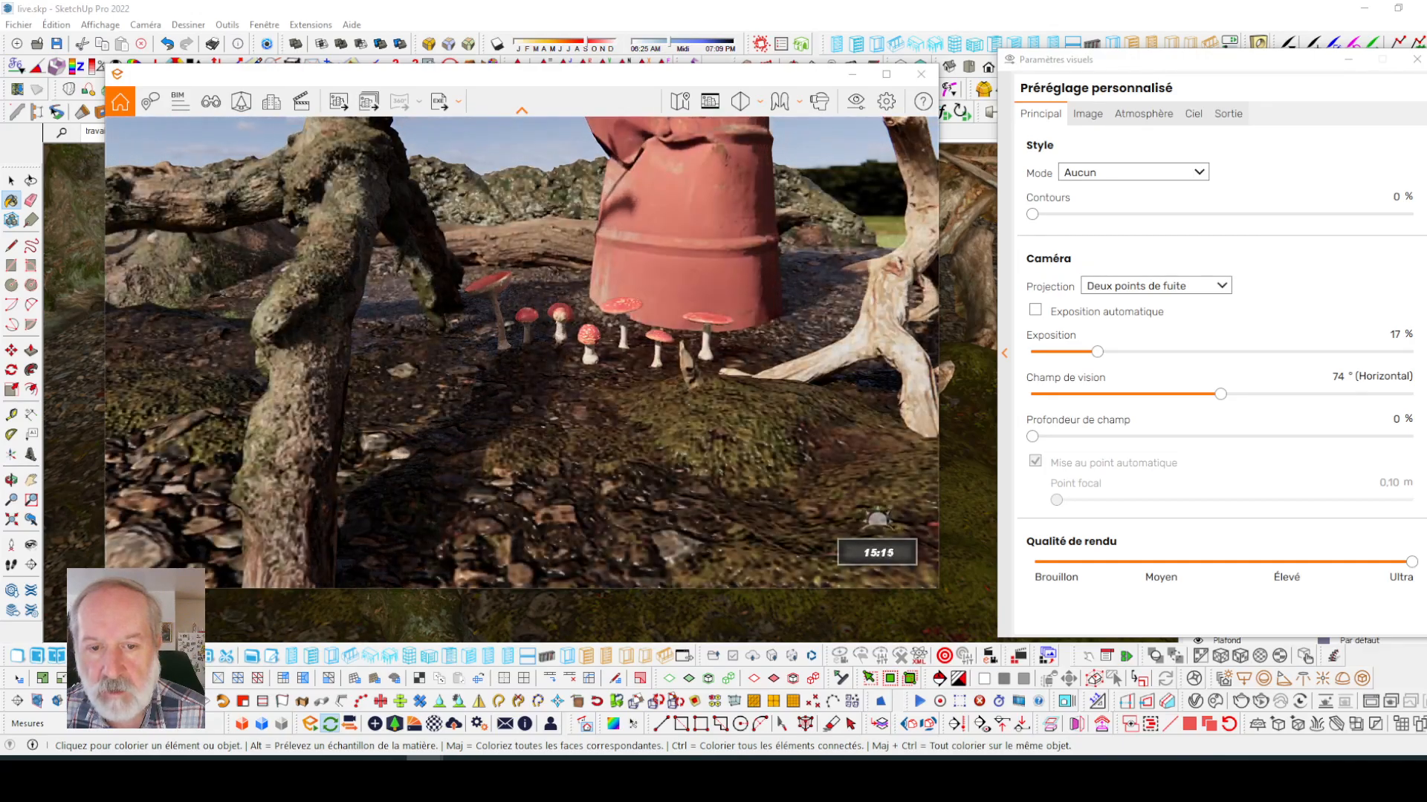
pyautogui.press('i')
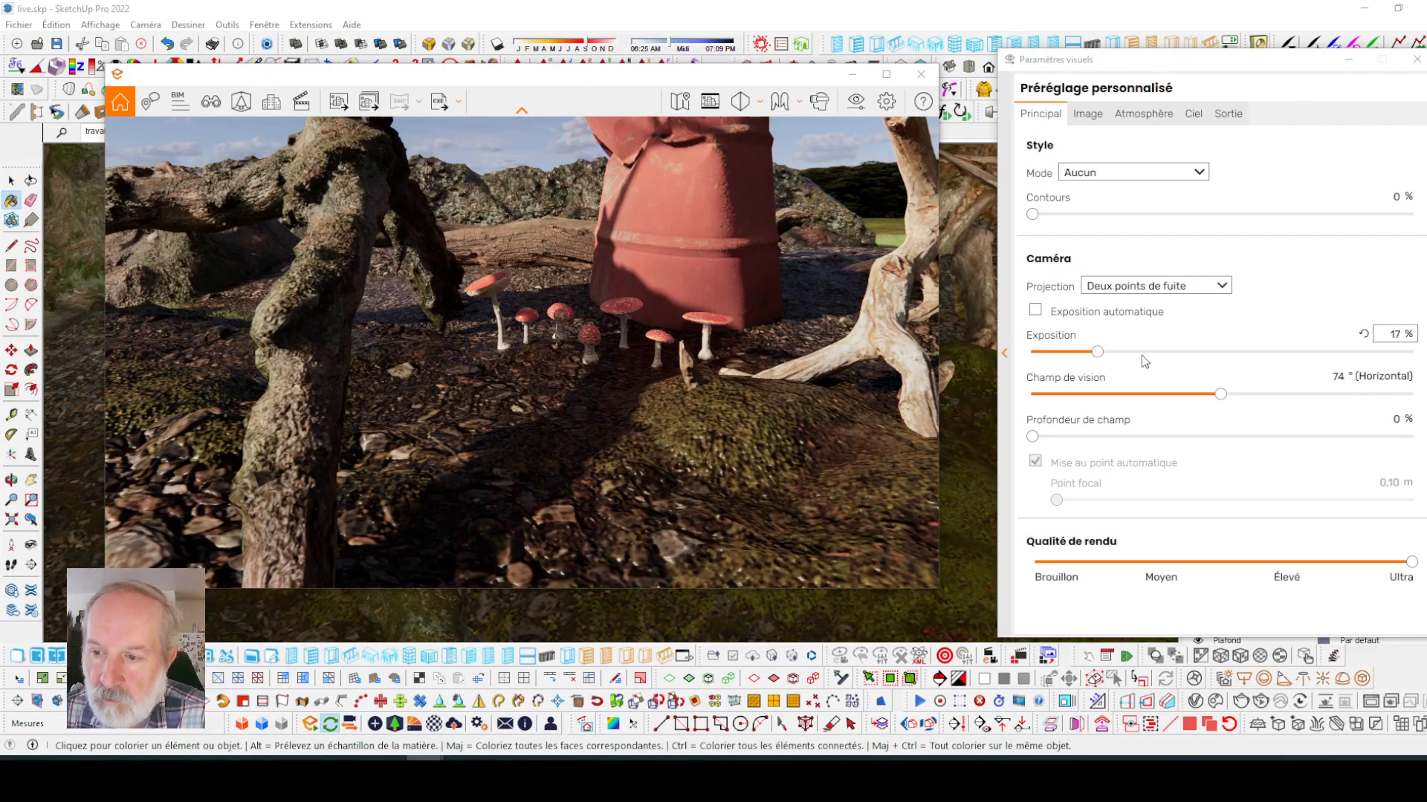
# - Set the camera exposure to 25 % and the shadows (Ombres) image correction to -76 %
pyautogui.click(1108, 353)
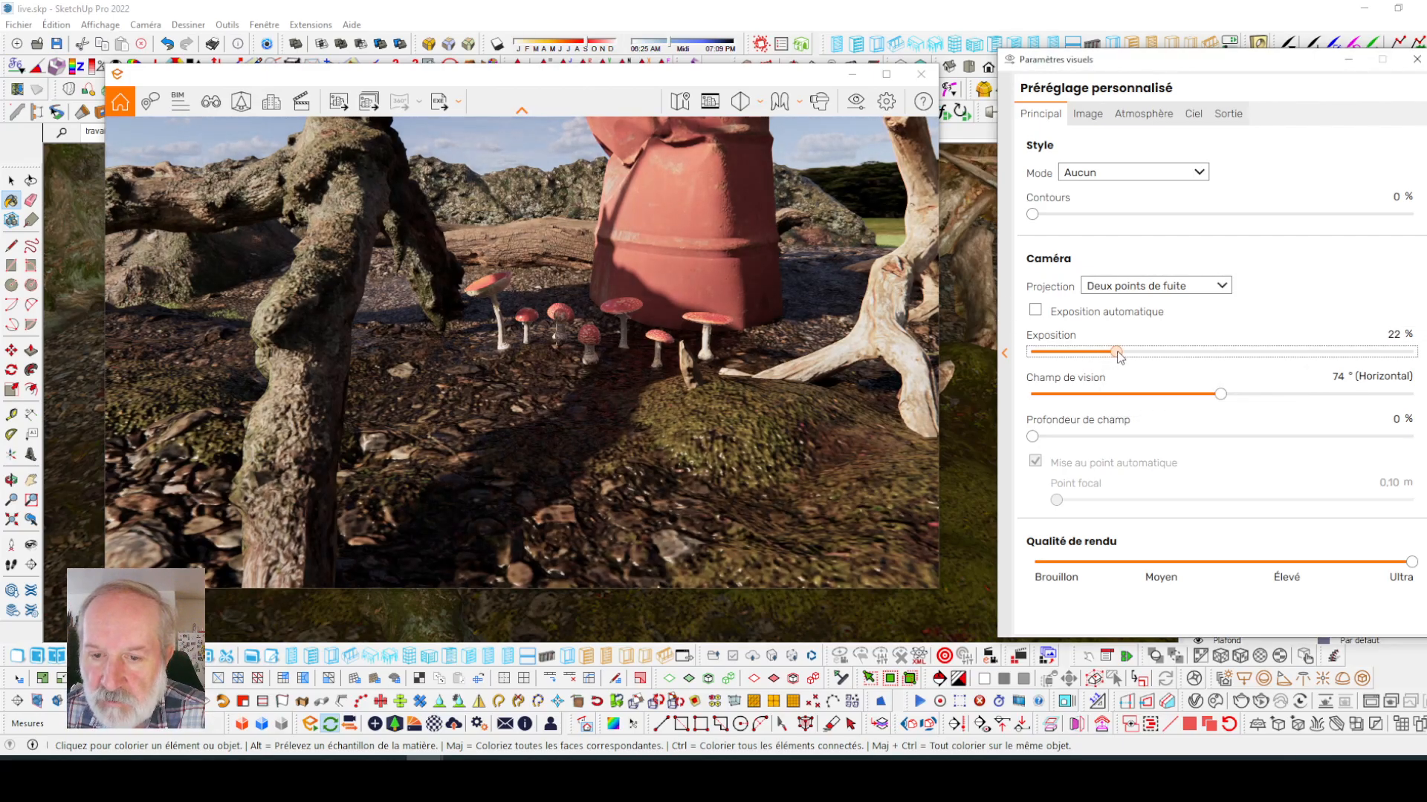
pyautogui.moveTo(1132, 354)
pyautogui.mouseDown()
pyautogui.moveTo(1145, 351)
pyautogui.moveTo(1127, 351)
pyautogui.mouseUp()
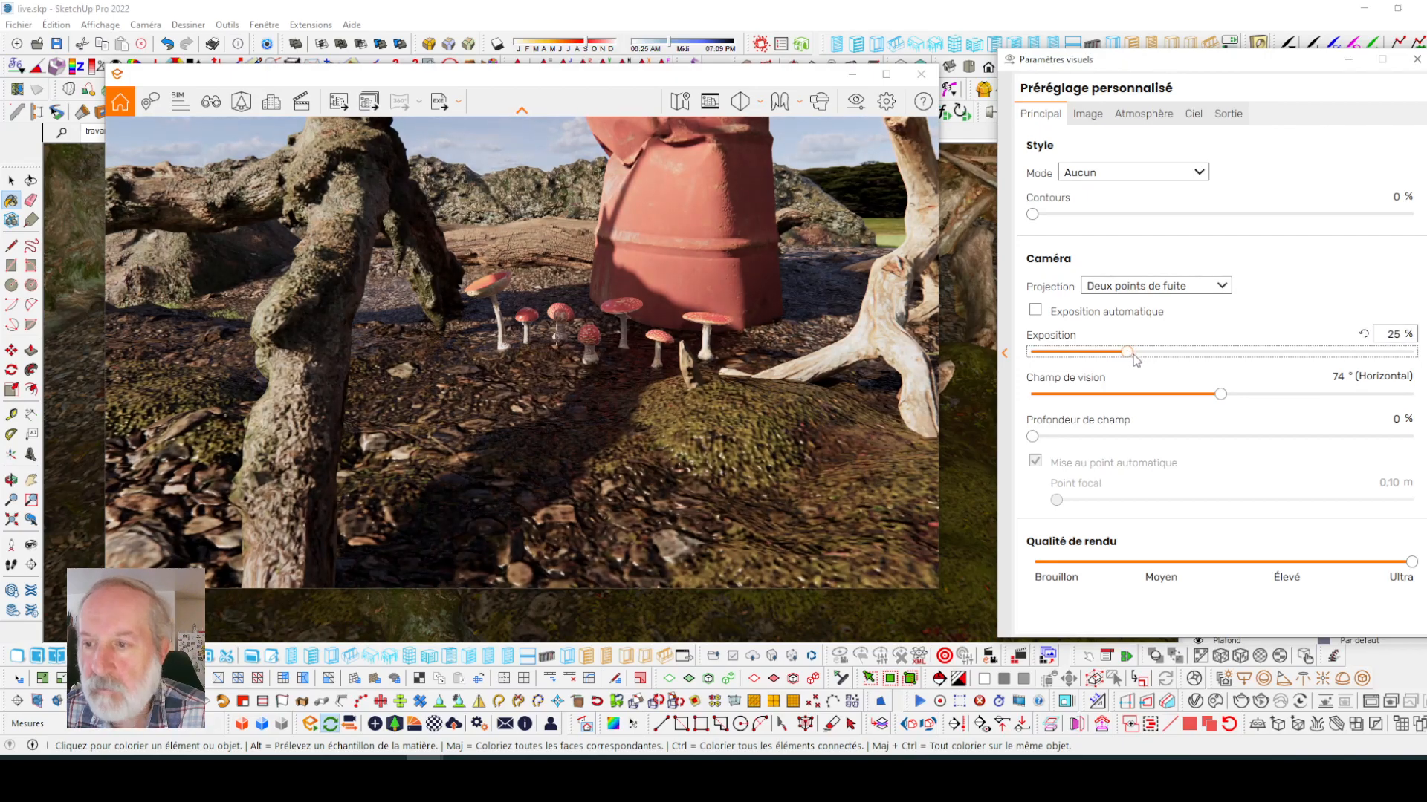
pyautogui.click(1089, 118)
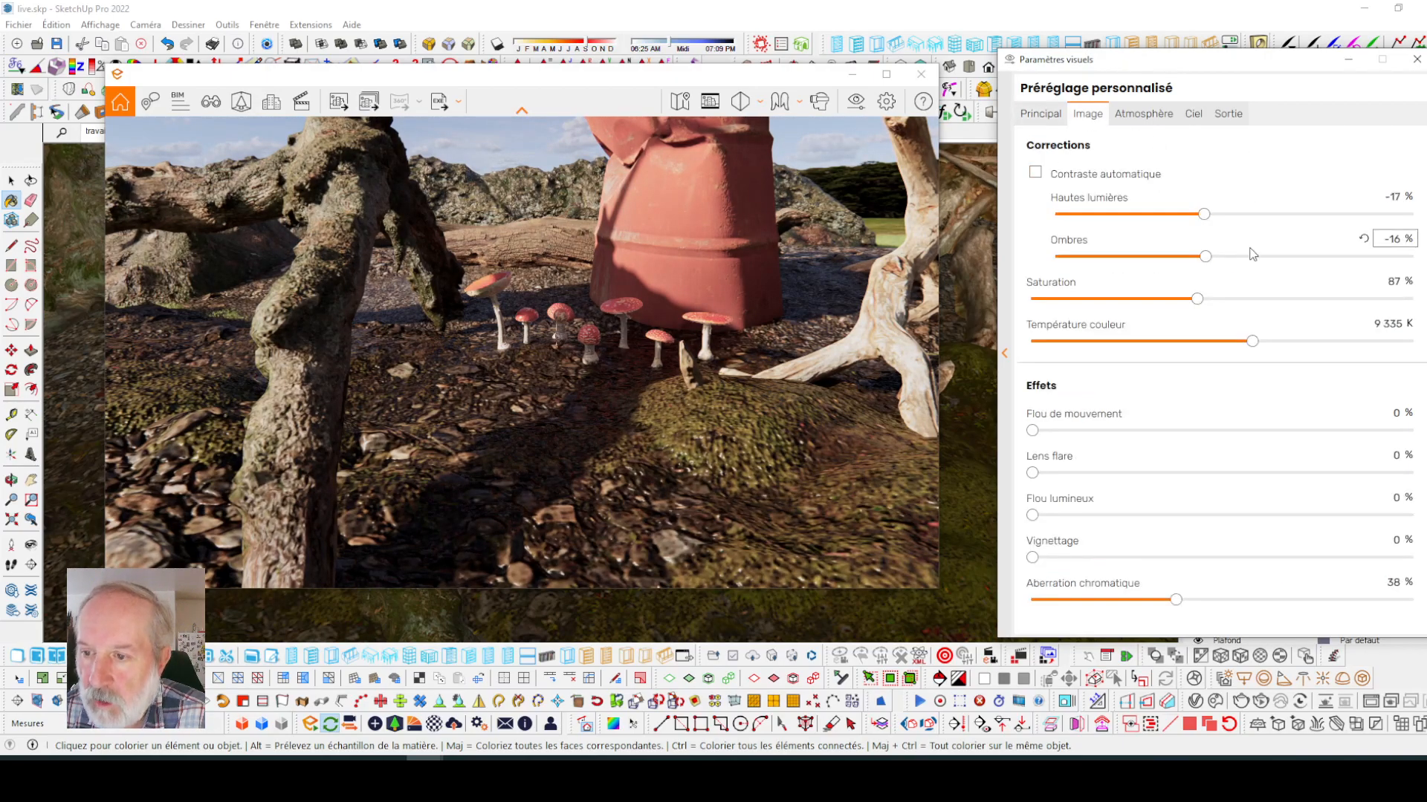
pyautogui.moveTo(1209, 259); pyautogui.dragTo(1167, 260)
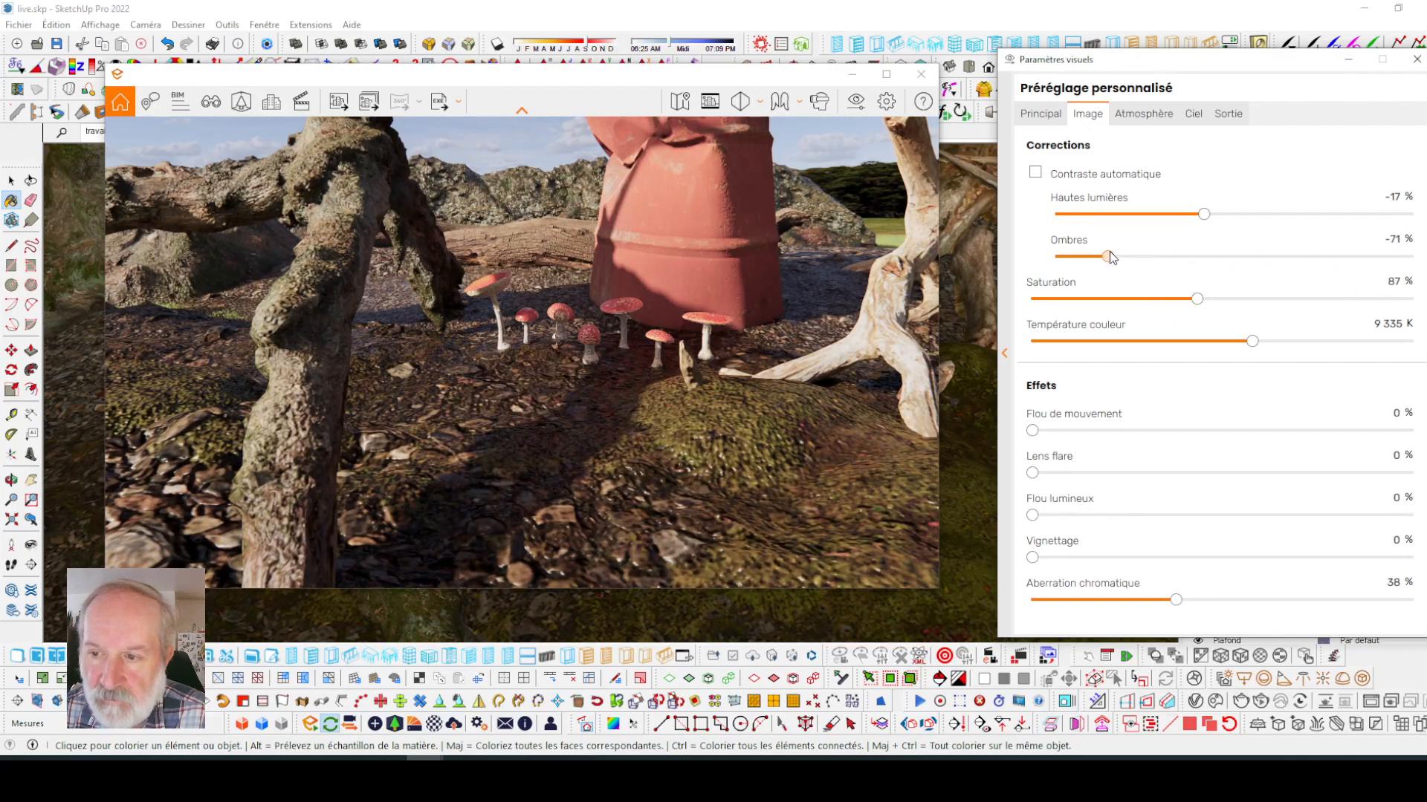
pyautogui.moveTo(1100, 254); pyautogui.dragTo(1101, 254)
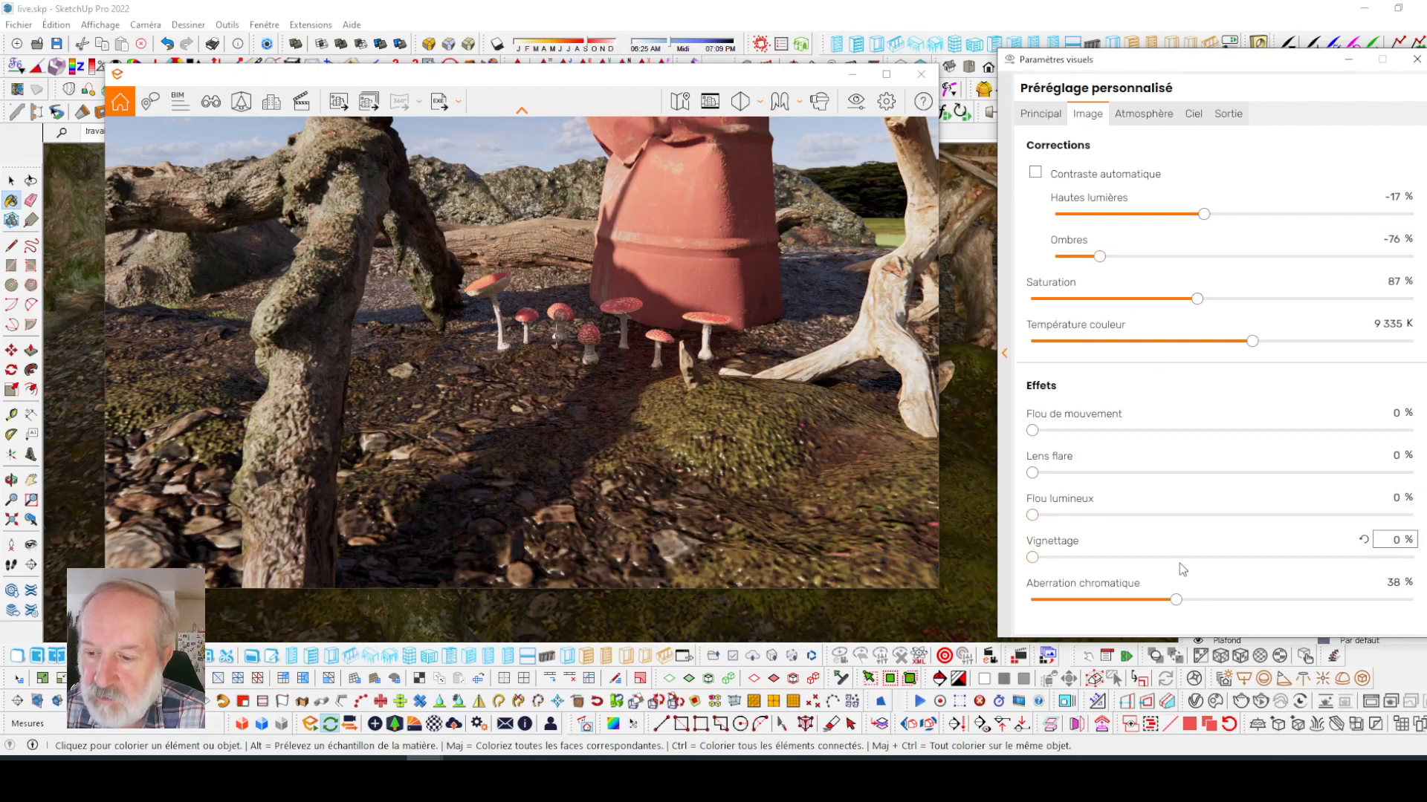
# - Set the sun brightness (Luminosité du soleil) to 97 % and show the sky settings
pyautogui.click(1144, 115)
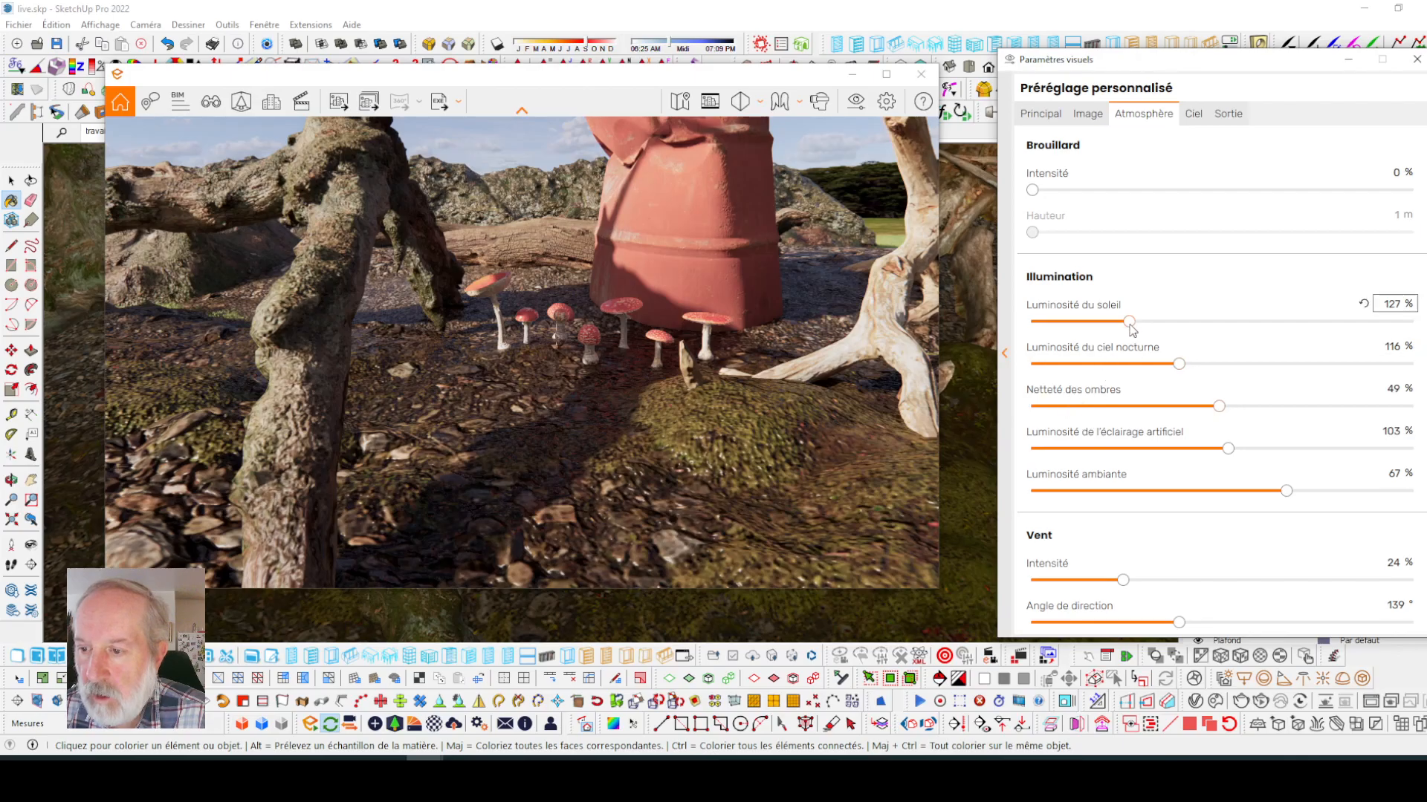
pyautogui.moveTo(1129, 323)
pyautogui.mouseDown()
pyautogui.moveTo(1248, 321)
pyautogui.moveTo(1106, 313)
pyautogui.mouseUp()
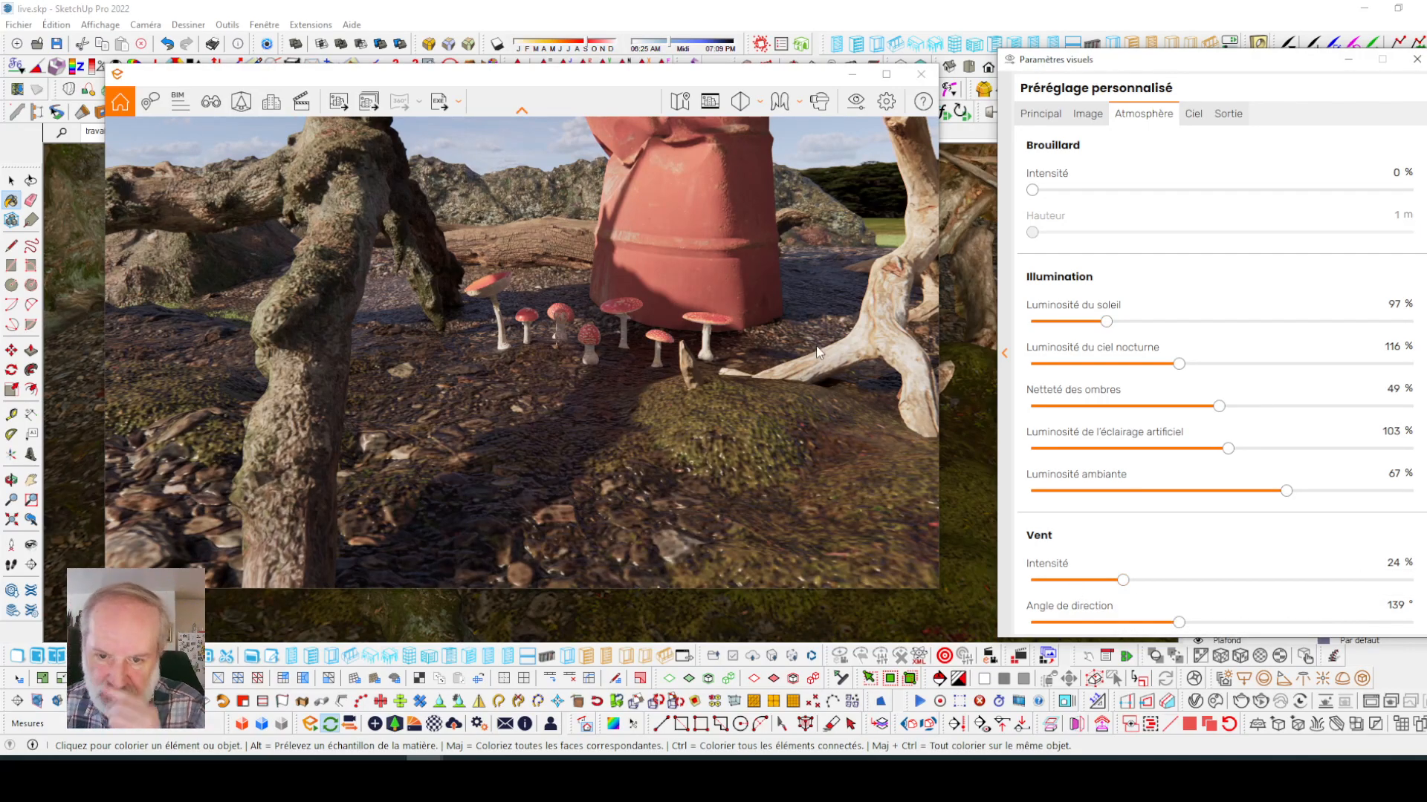
pyautogui.click(1193, 115)
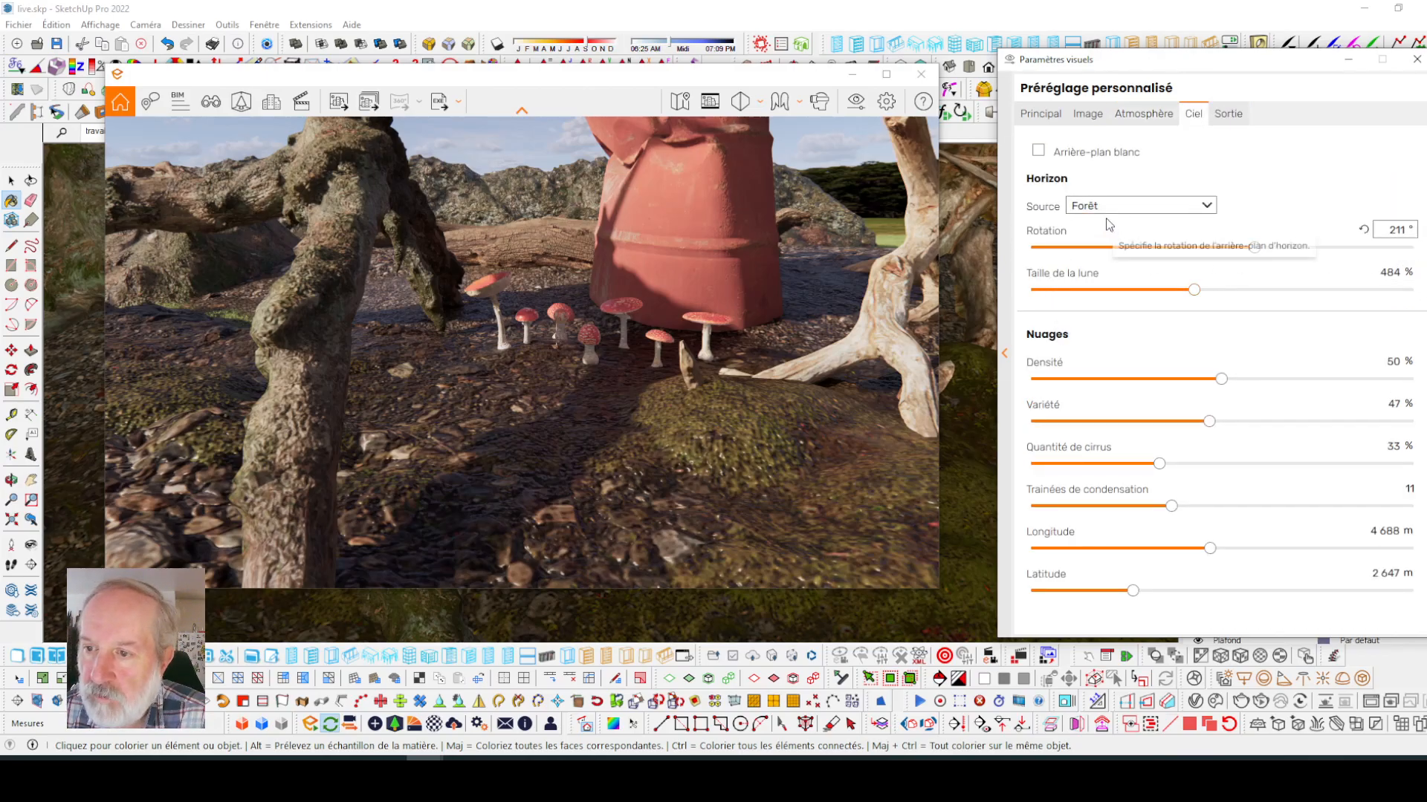
# - Try the Montagnes, Site de construction, Ville and Urbain horizon sources and return to Forêt
pyautogui.click(1206, 210)
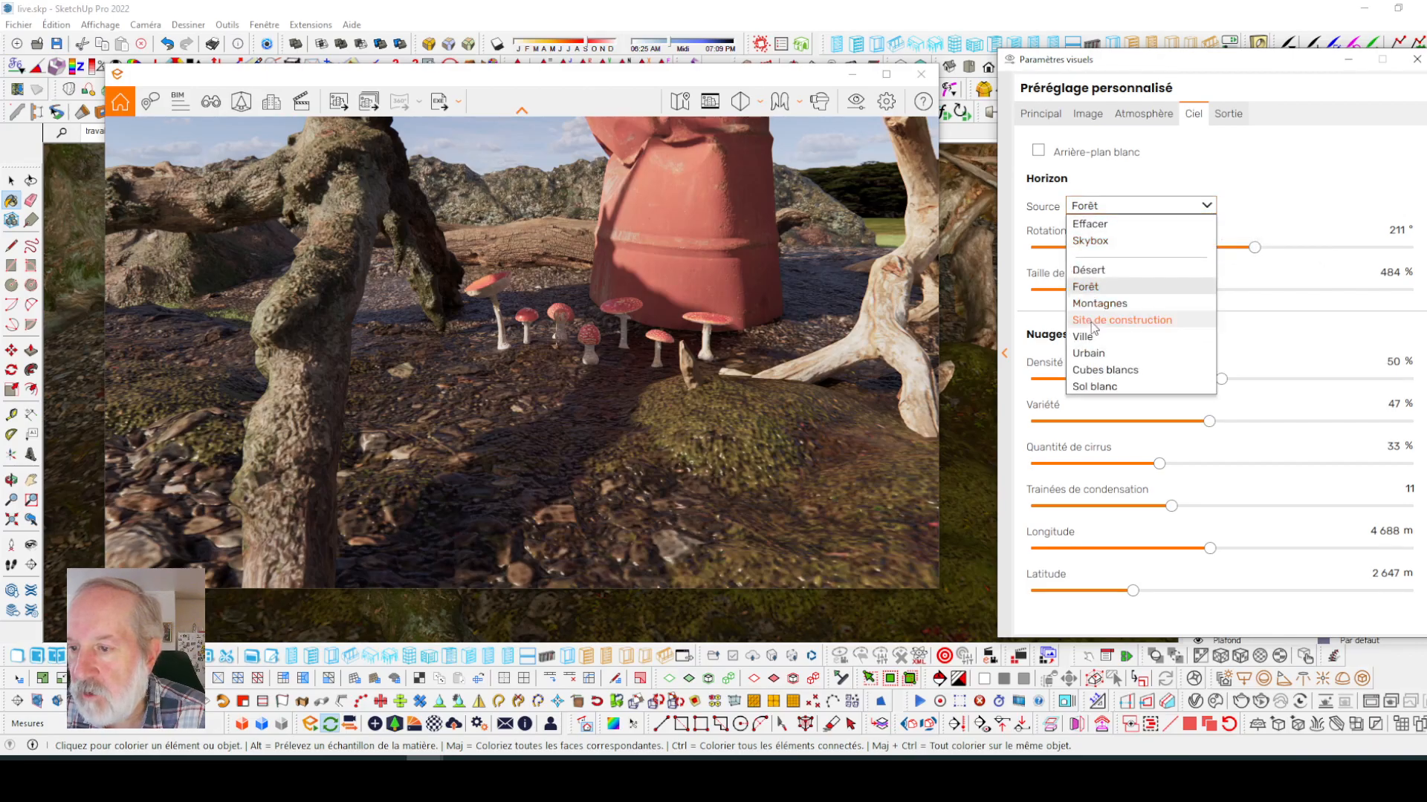
pyautogui.click(1101, 311)
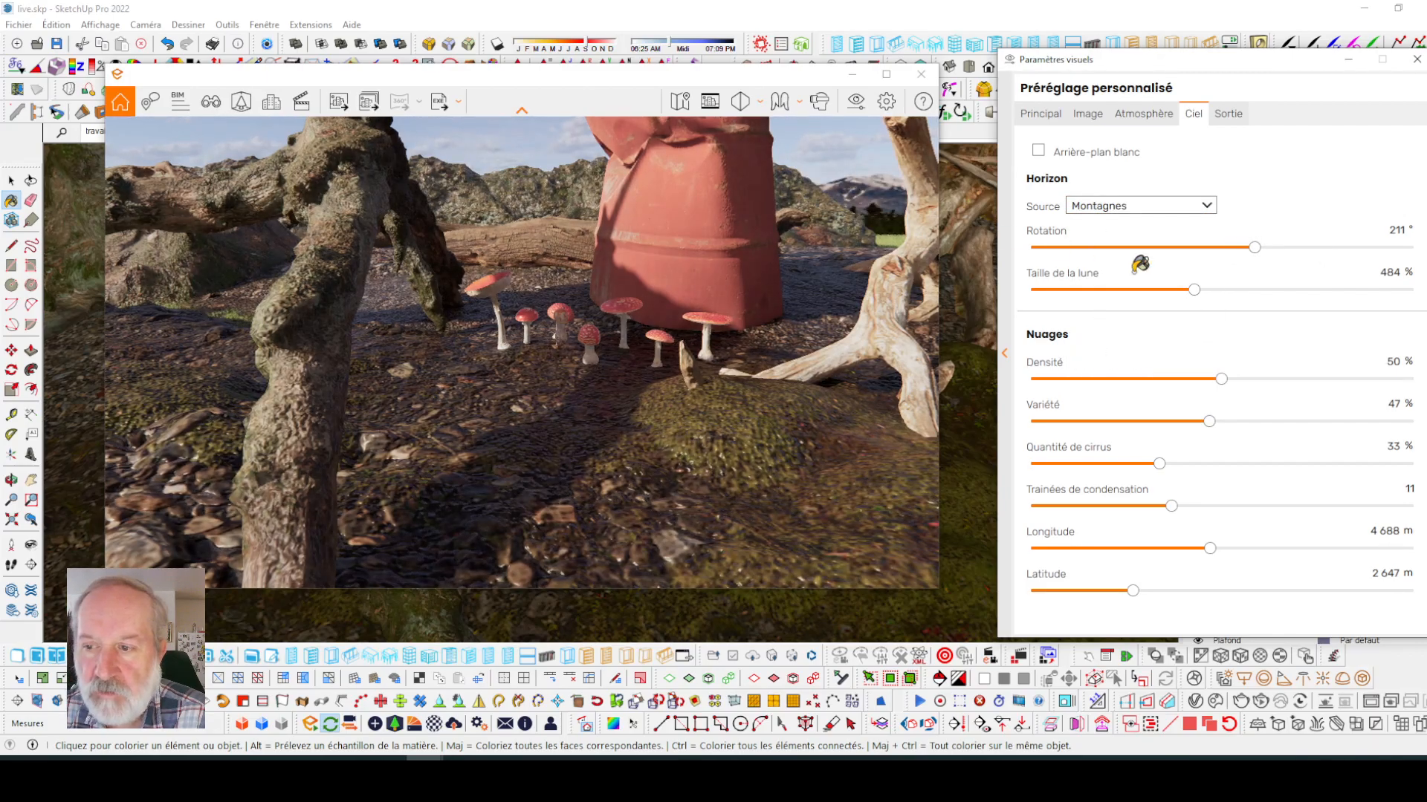
pyautogui.click(1207, 207)
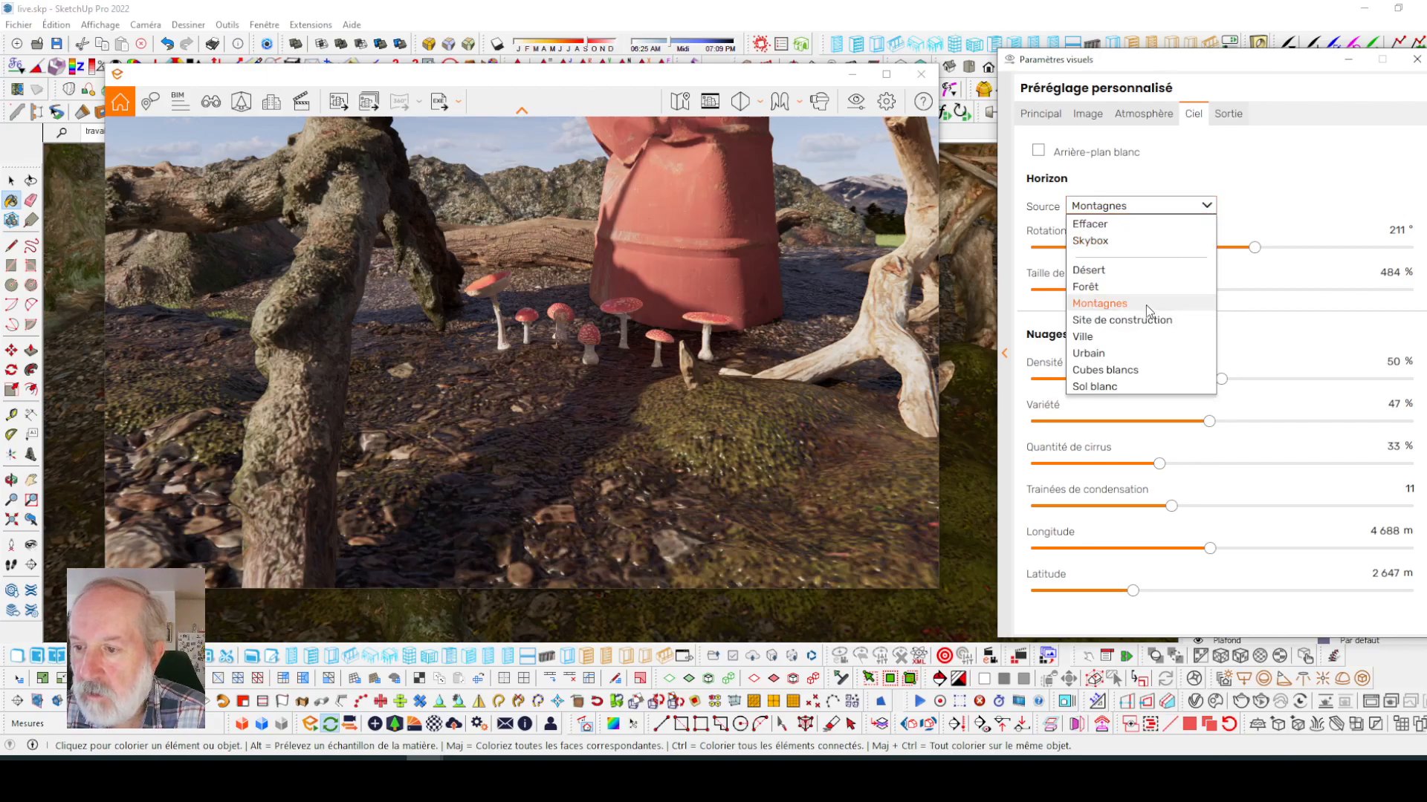
pyautogui.click(1131, 320)
pyautogui.click(1201, 213)
pyautogui.click(1136, 337)
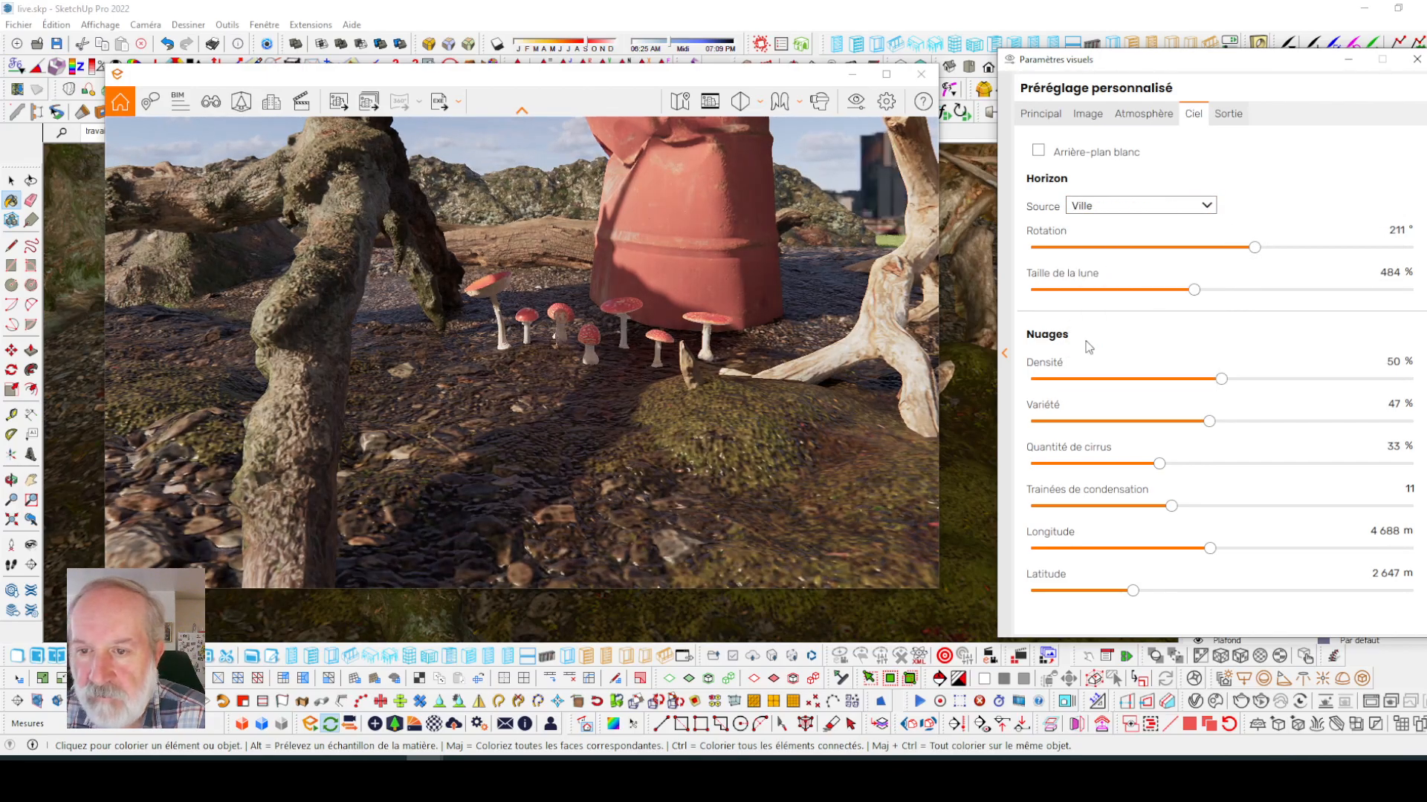
pyautogui.click(1207, 207)
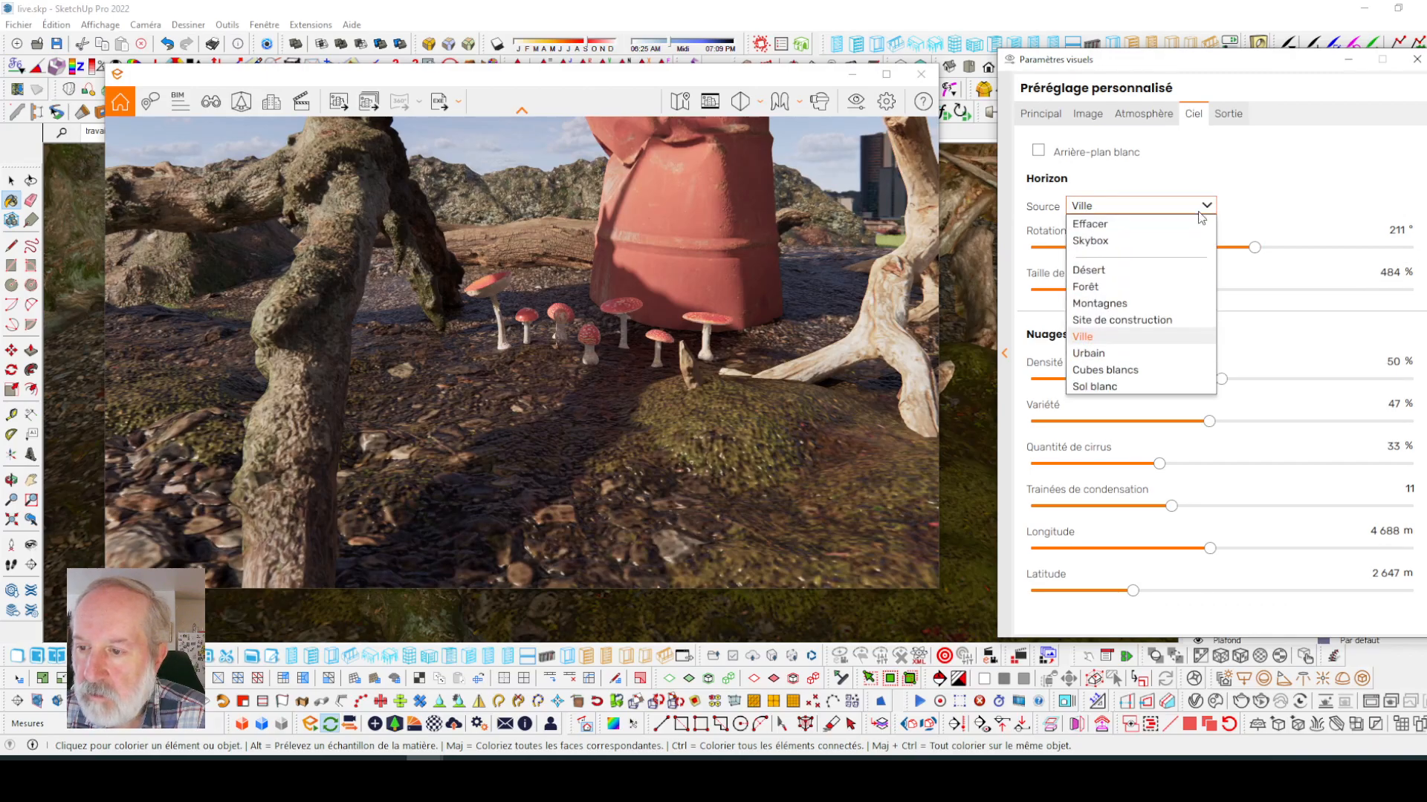
pyautogui.click(1097, 355)
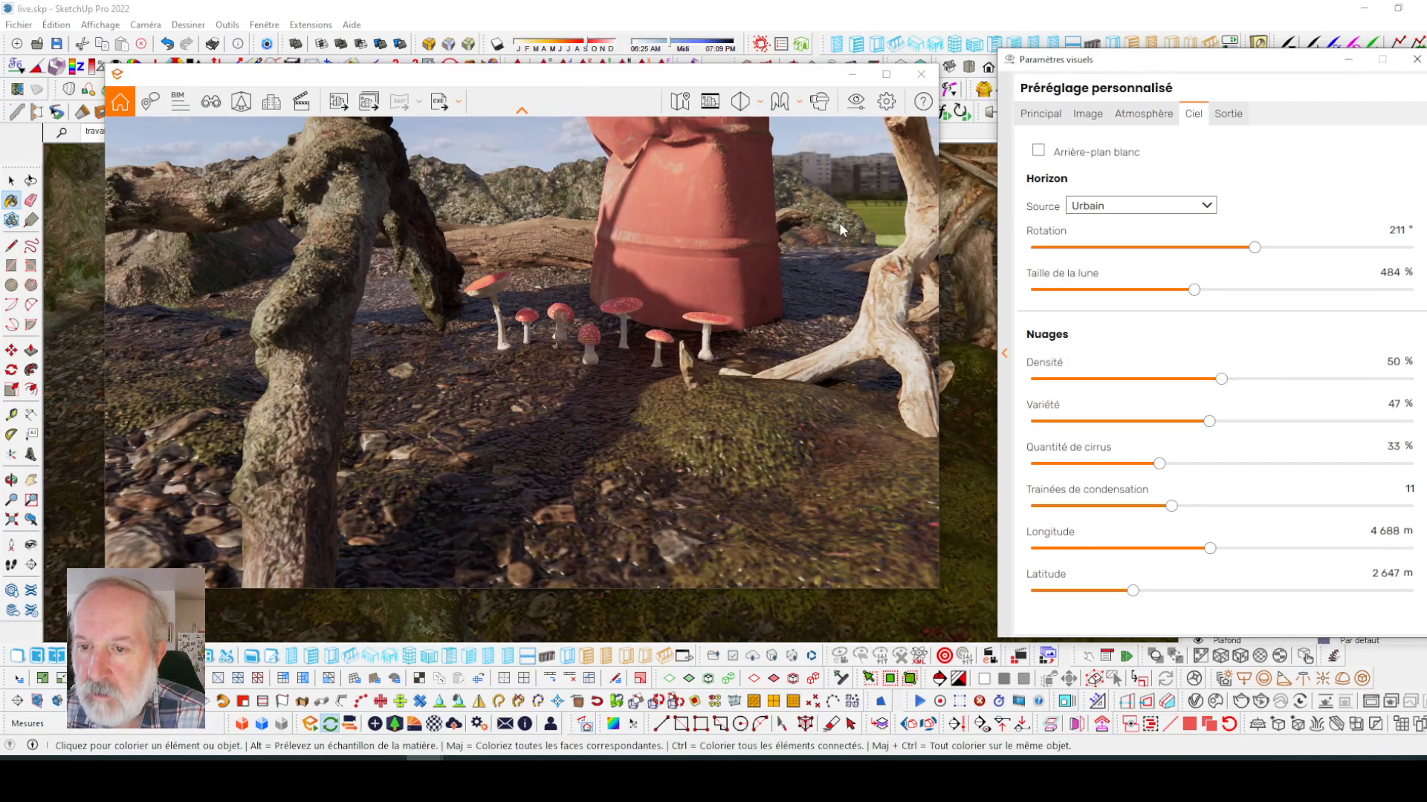
pyautogui.click(1138, 214)
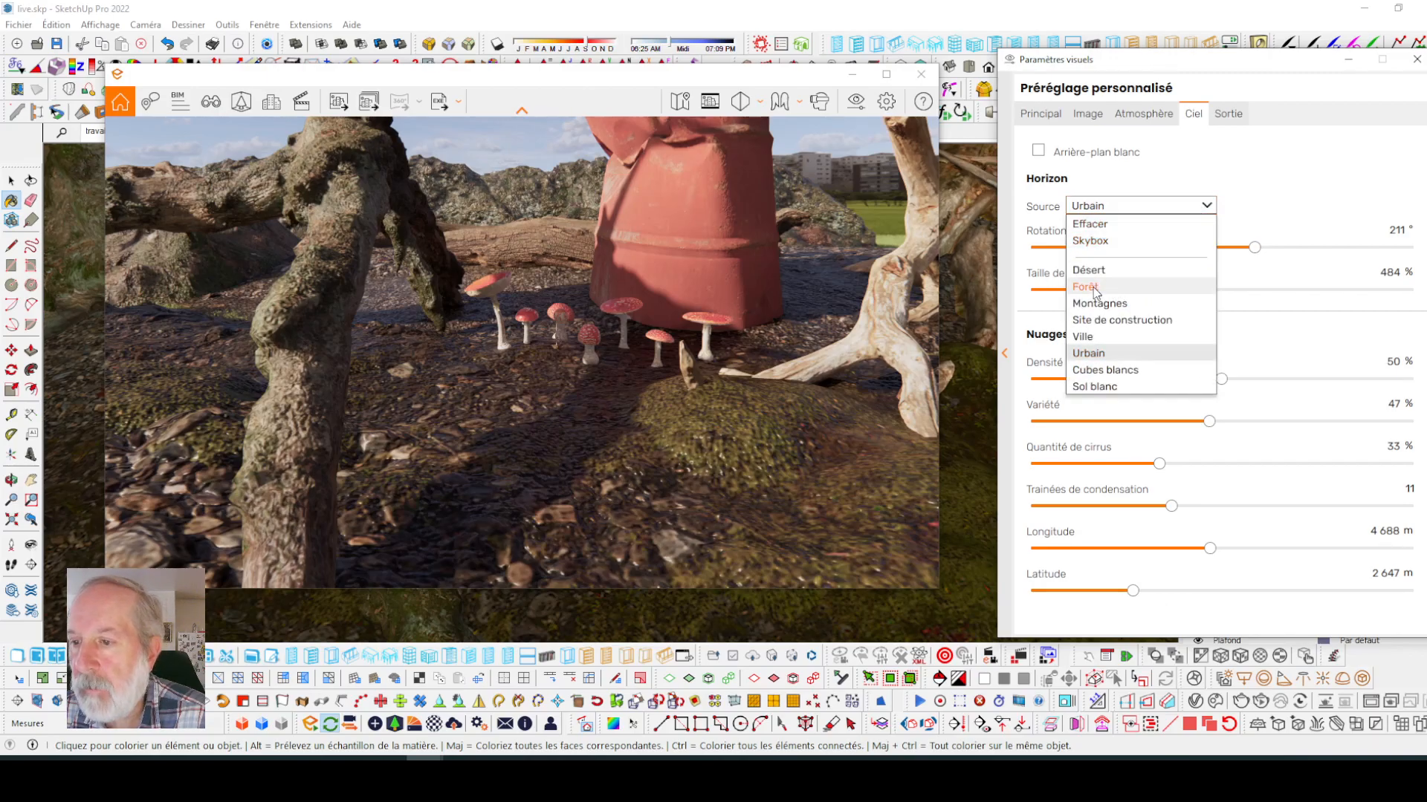
pyautogui.click(1094, 288)
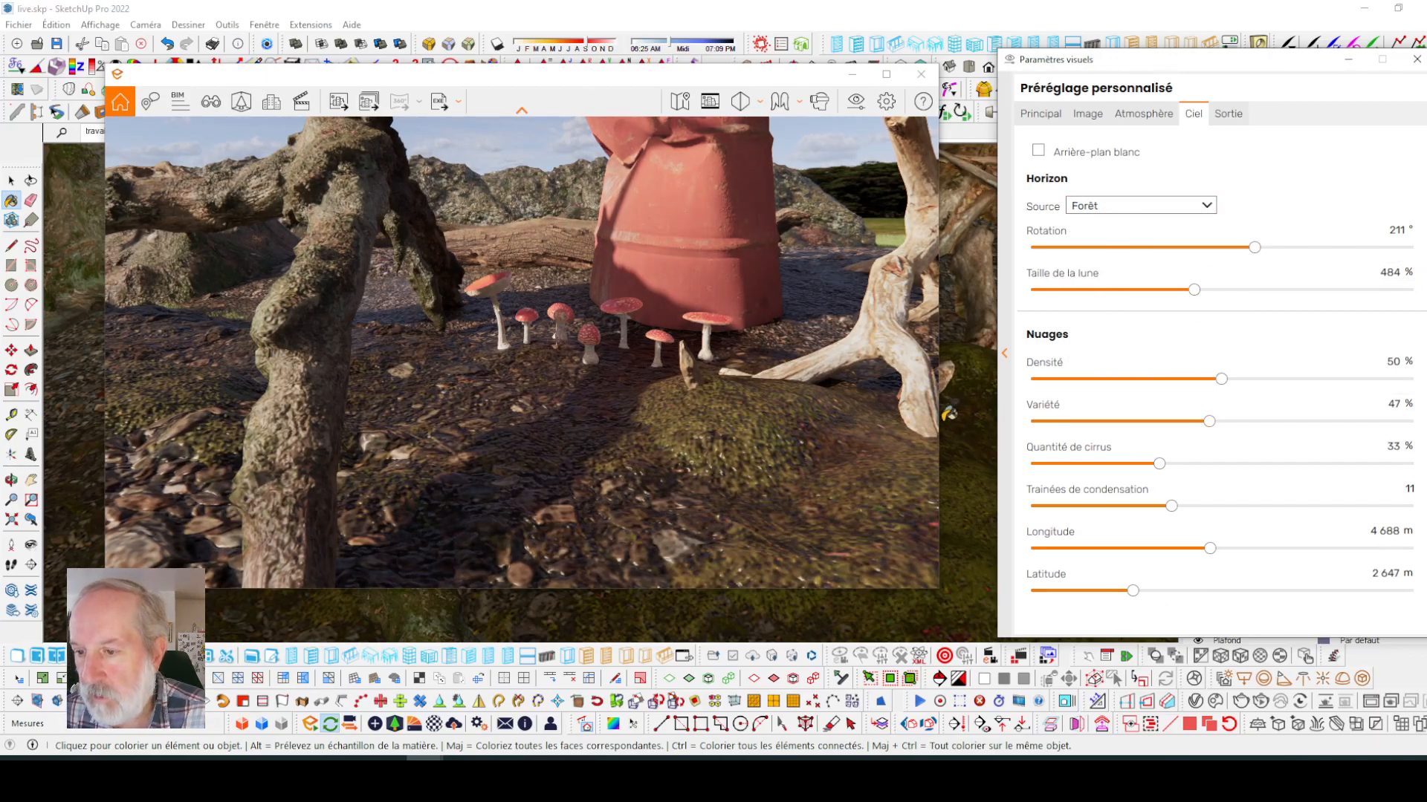
# - Set the cloud density to 71 %
pyautogui.moveTo(1222, 379); pyautogui.dragTo(1305, 377)
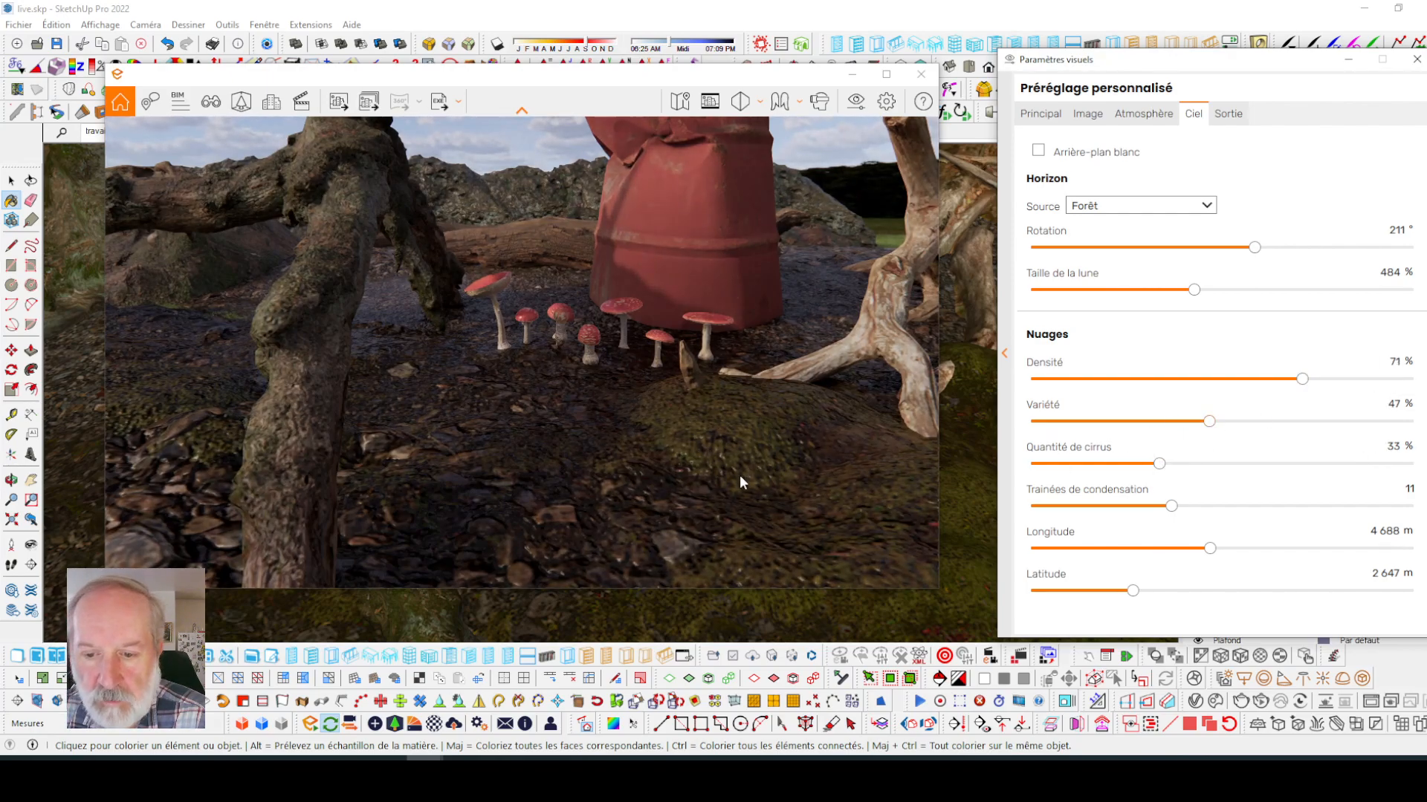
# - Examine the red mushrooms, the wet stony ground and the fallen log's bark up close in the render view
pyautogui.moveTo(742, 374); pyautogui.dragTo(772, 373, button='right')
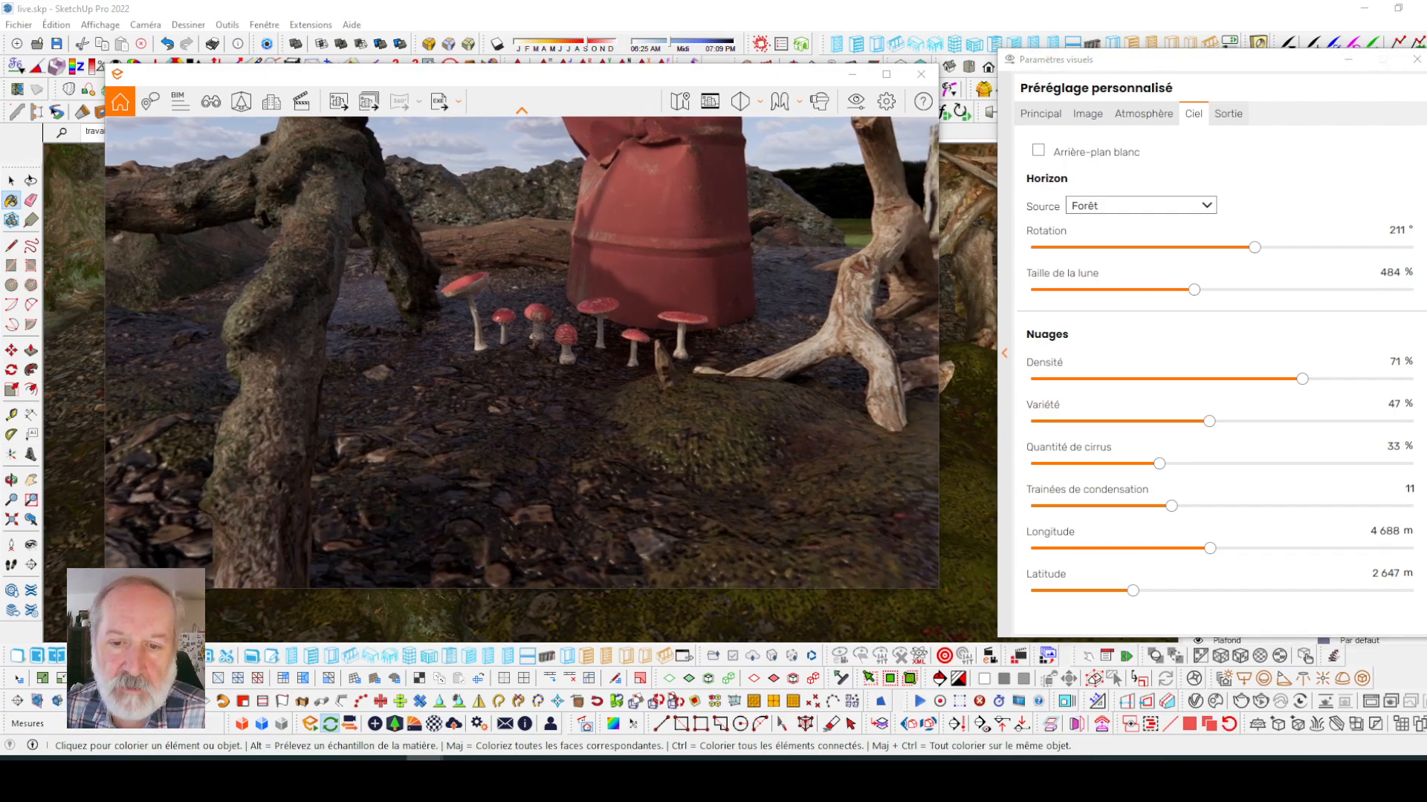
pyautogui.scroll(4, 742, 374)
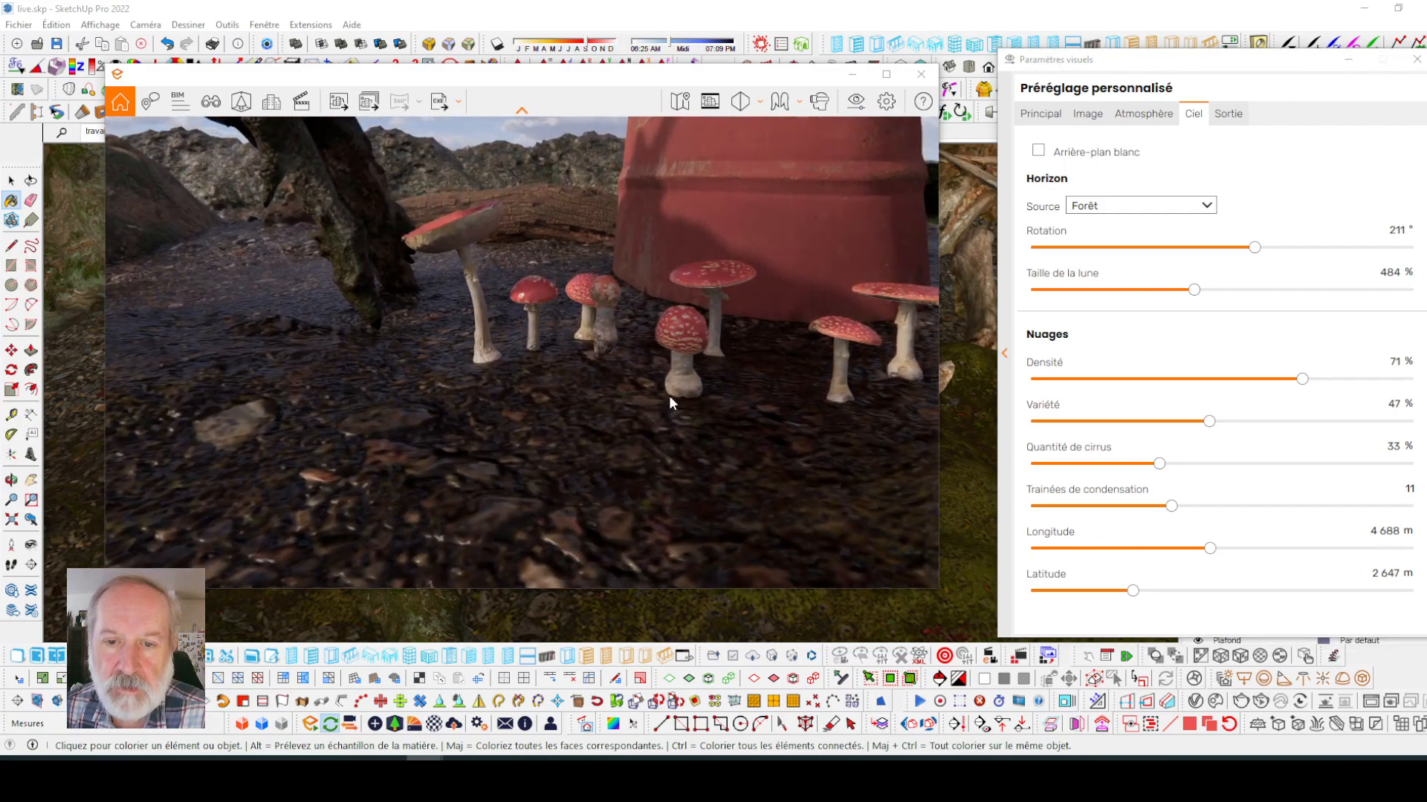
pyautogui.scroll(-4, 667, 393)
pyautogui.scroll(4, 662, 383)
pyautogui.moveTo(662, 383); pyautogui.dragTo(635, 297, button='right')
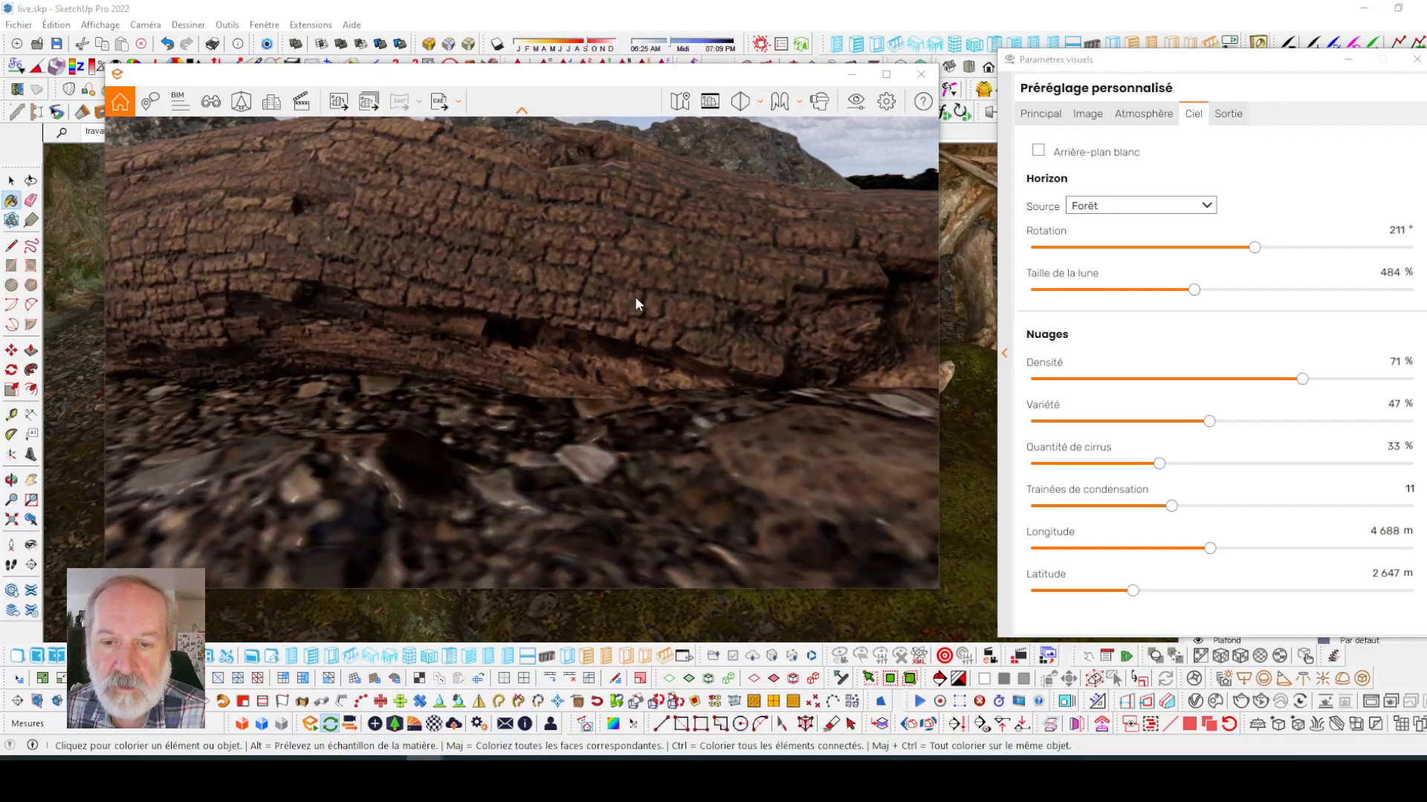
pyautogui.scroll(-5, 634, 298)
pyautogui.scroll(3, 657, 341)
pyautogui.moveTo(657, 341); pyautogui.dragTo(657, 260, button='middle')
pyautogui.moveTo(661, 476); pyautogui.dragTo(671, 380, button='middle')
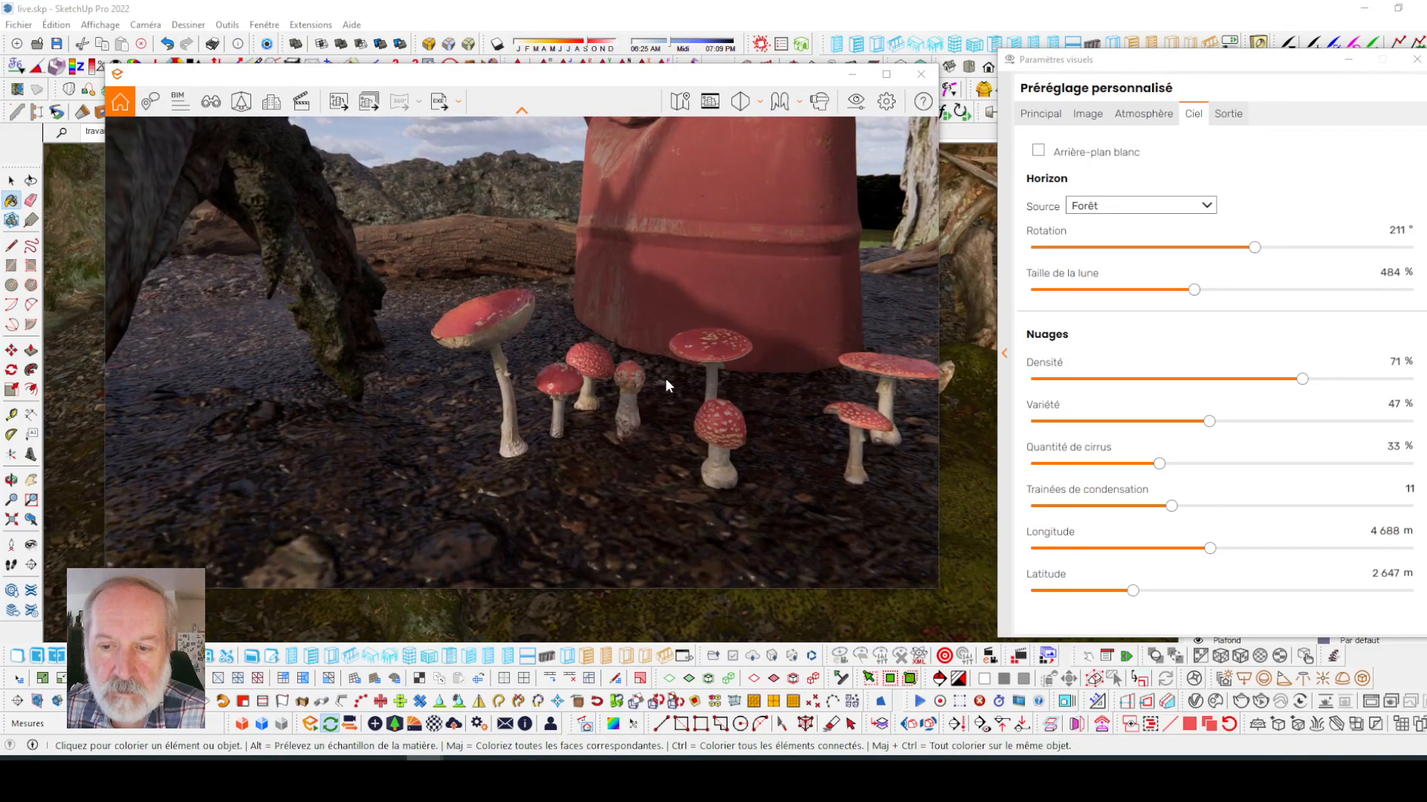
# - Inspect the scene around the dead tree's trunk and branches, with the mushrooms and barrel behind them
pyautogui.scroll(-3, 664, 377)
pyautogui.moveTo(631, 382); pyautogui.dragTo(799, 388, button='middle')
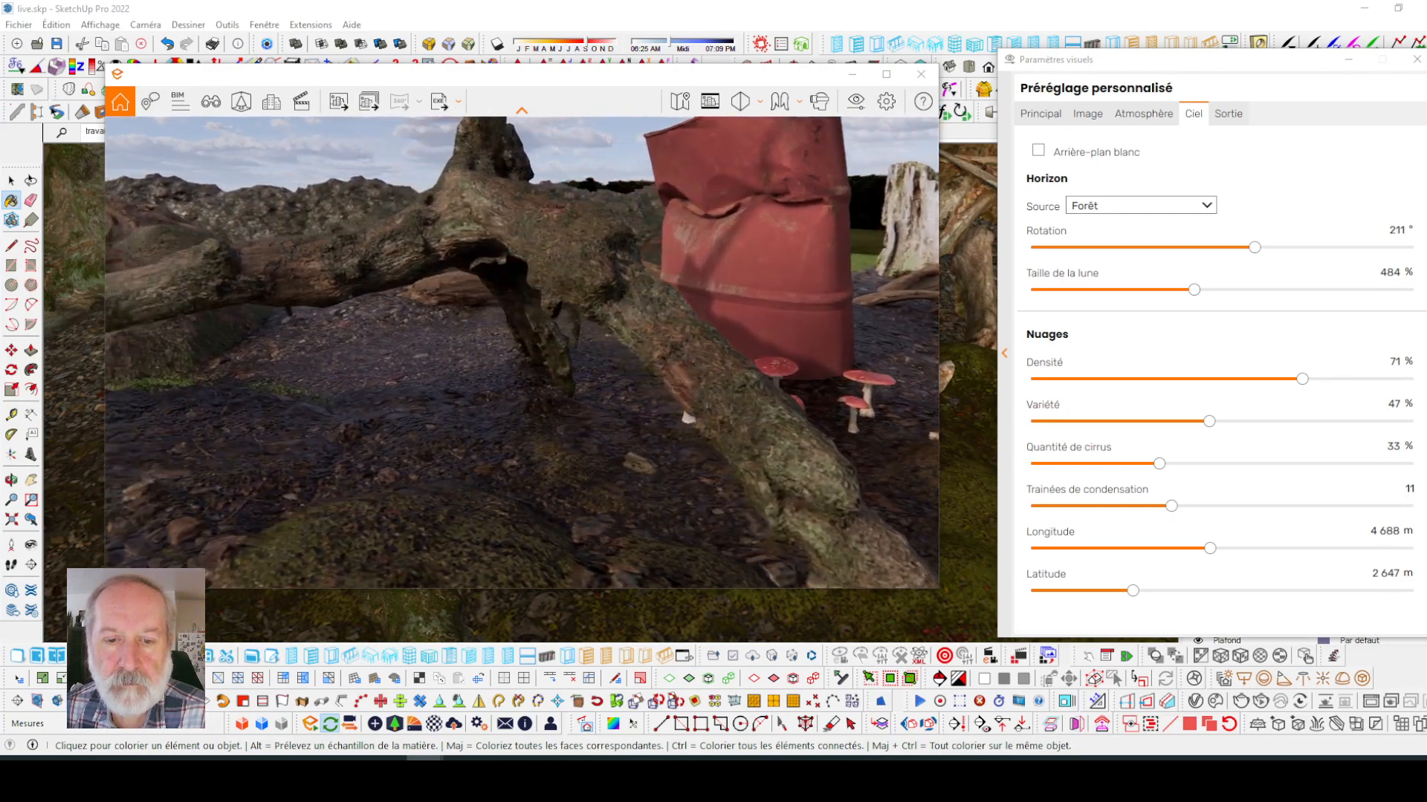
pyautogui.scroll(3, 513, 391)
pyautogui.moveTo(478, 348); pyautogui.dragTo(668, 346)
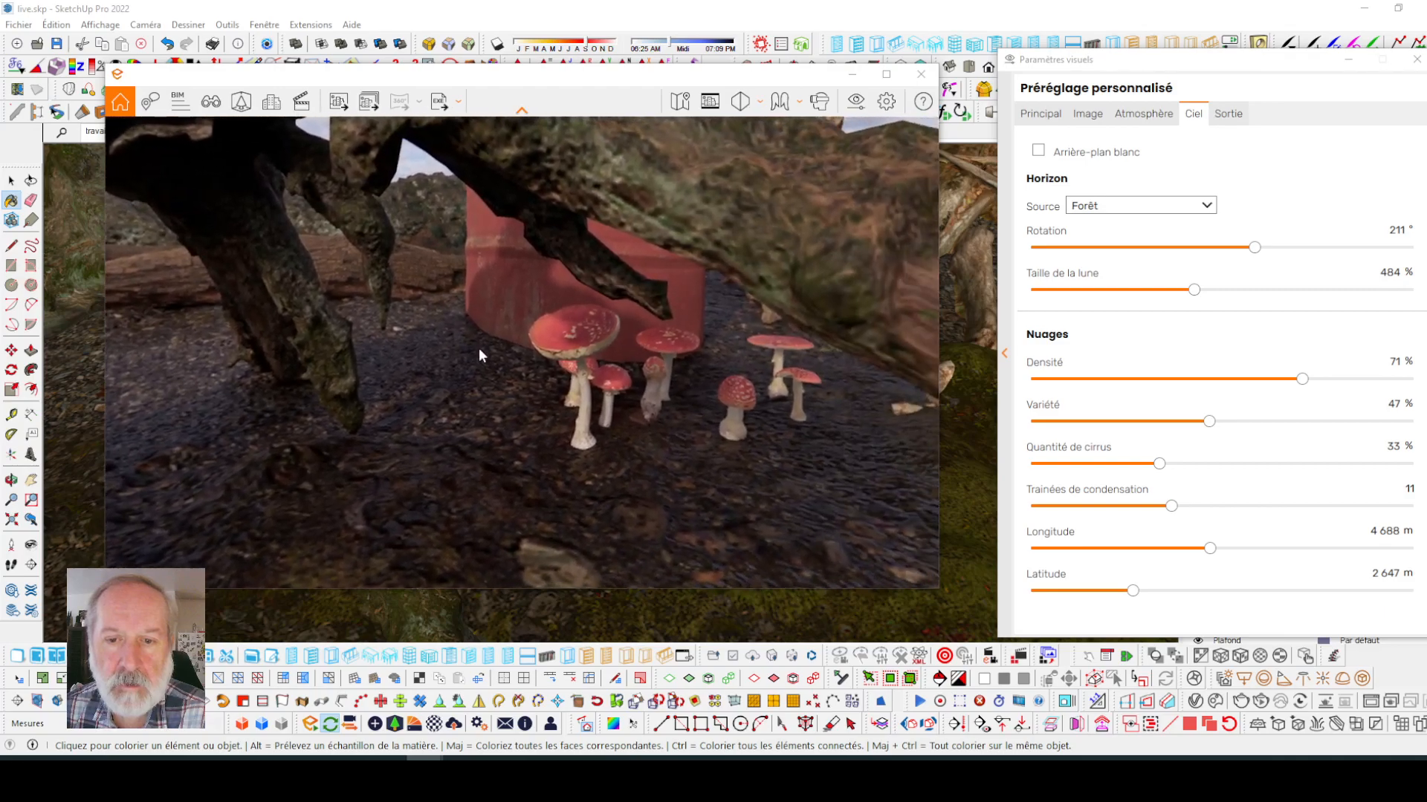
pyautogui.scroll(-3, 581, 360)
pyautogui.moveTo(582, 360); pyautogui.dragTo(461, 361)
pyautogui.moveTo(549, 376); pyautogui.dragTo(631, 376, button='right')
pyautogui.scroll(3, 550, 376)
pyautogui.moveTo(508, 351); pyautogui.dragTo(550, 351, button='right')
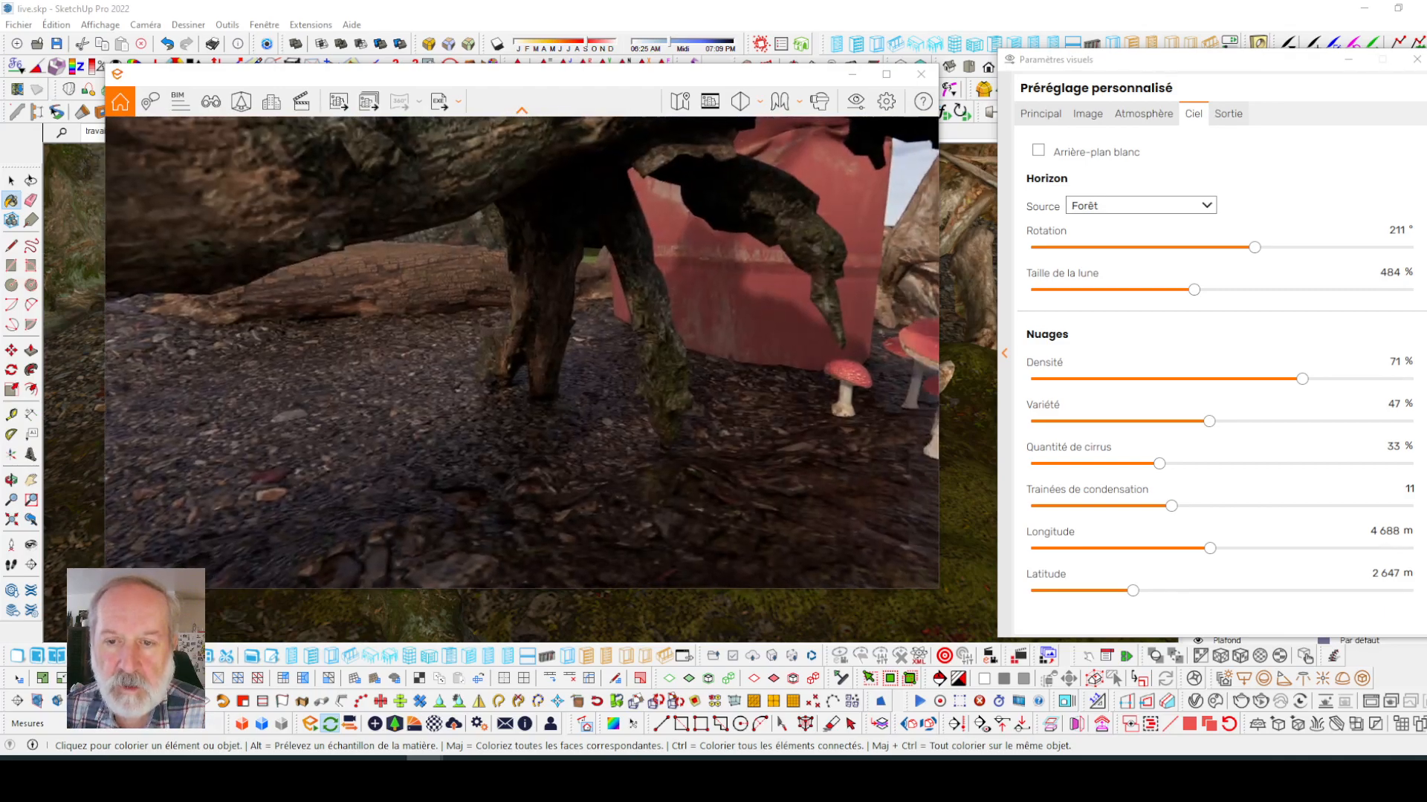
pyautogui.scroll(-3, 591, 354)
pyautogui.scroll(-2, 578, 326)
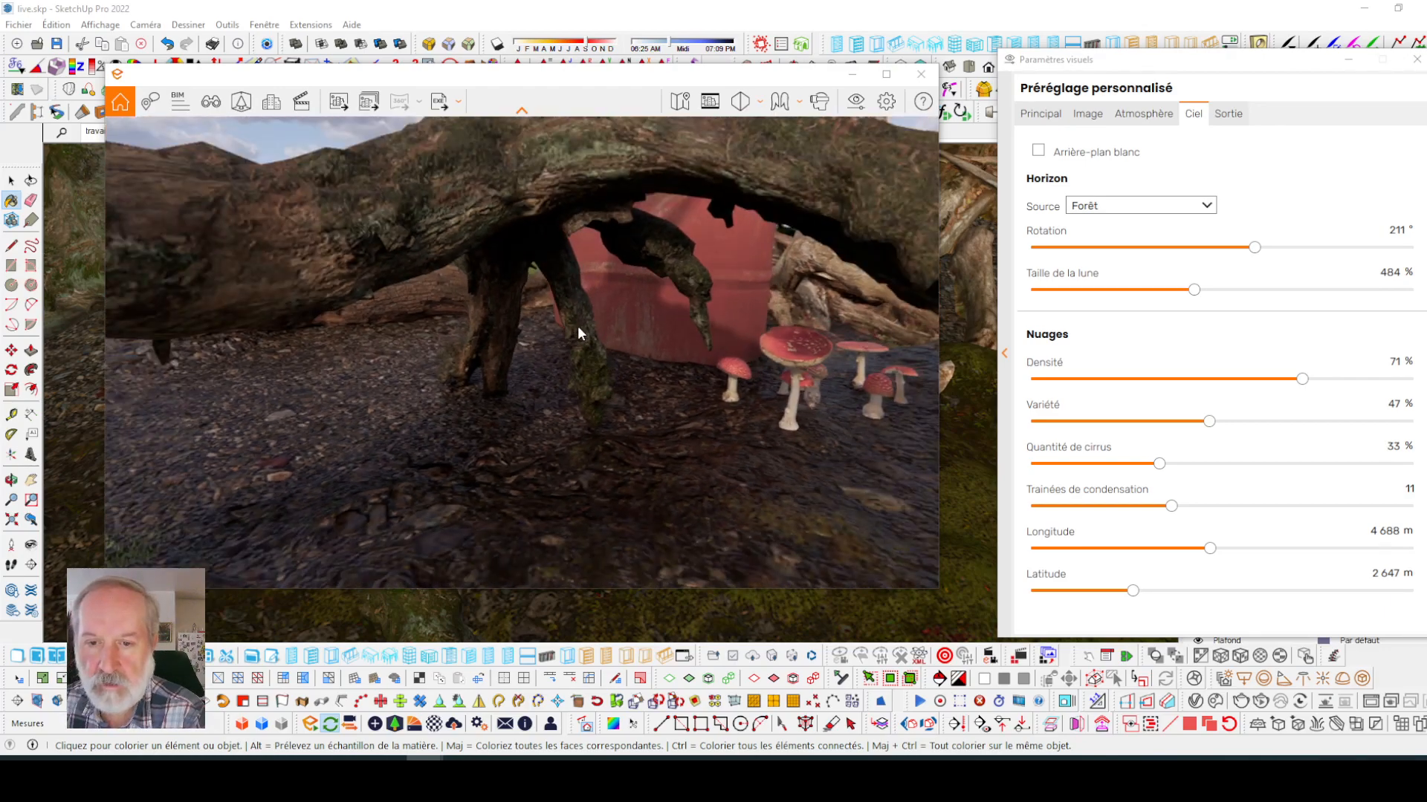
# - Frame the render view on the whole barrel and mushrooms, between the mossy trunk and the pale forked driftwood
pyautogui.scroll(-5, 578, 325)
pyautogui.moveTo(675, 343); pyautogui.dragTo(700, 343, button='right')
pyautogui.moveTo(700, 344); pyautogui.dragTo(689, 373)
pyautogui.moveTo(688, 373); pyautogui.dragTo(364, 421, button='middle')
pyautogui.moveTo(834, 334); pyautogui.dragTo(613, 366)
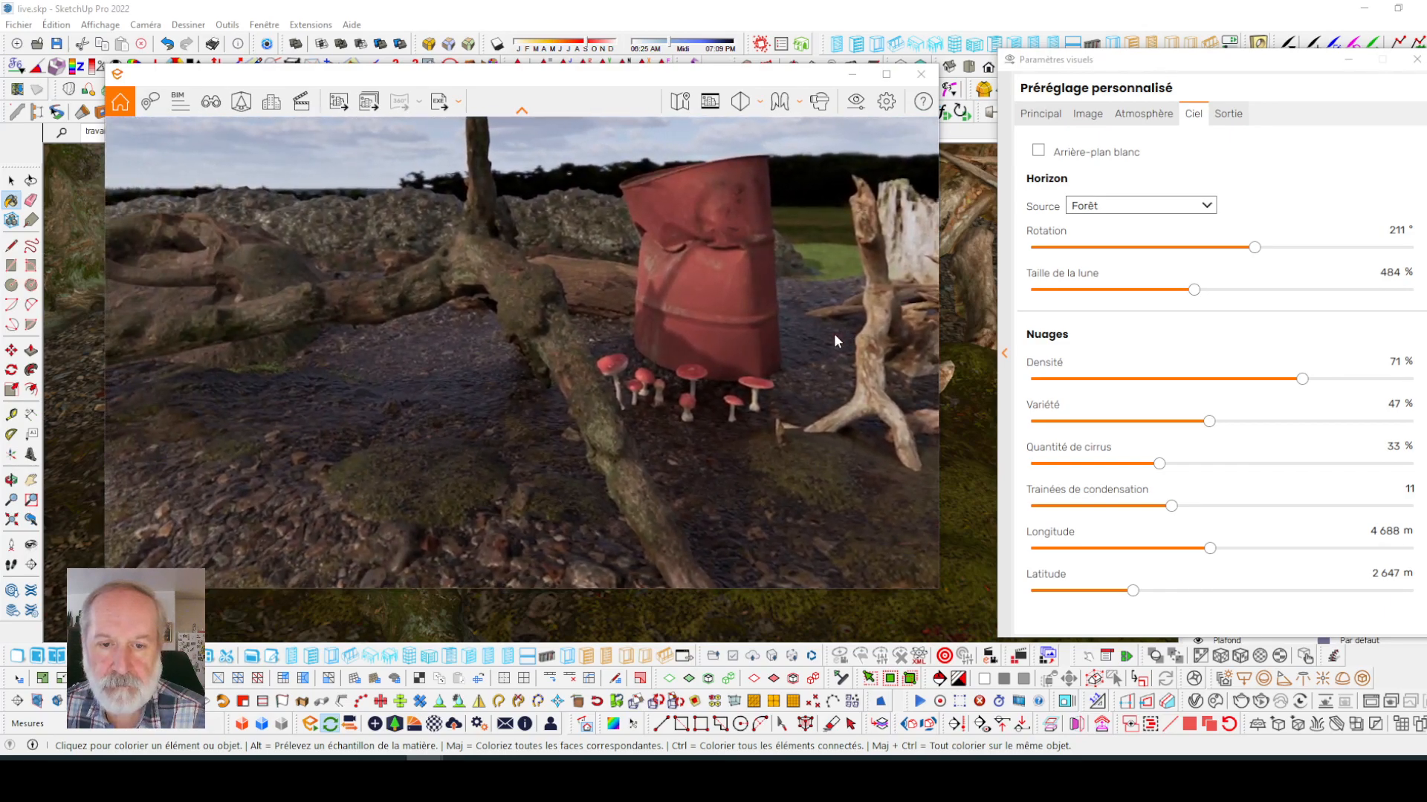
pyautogui.scroll(2, 834, 335)
pyautogui.moveTo(835, 321); pyautogui.dragTo(713, 326, button='middle')
pyautogui.scroll(3, 835, 320)
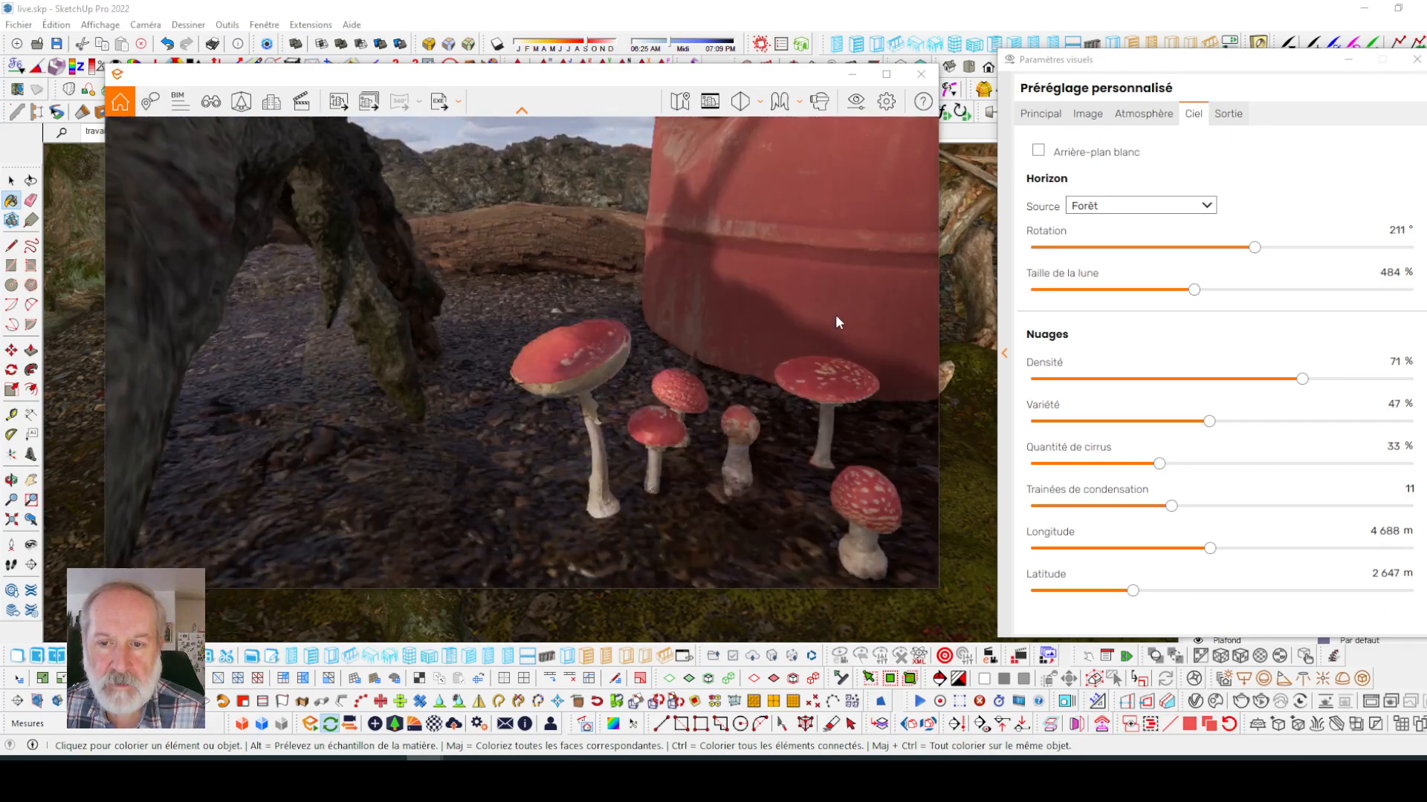
pyautogui.scroll(-4, 751, 338)
pyautogui.moveTo(746, 333); pyautogui.dragTo(724, 335)
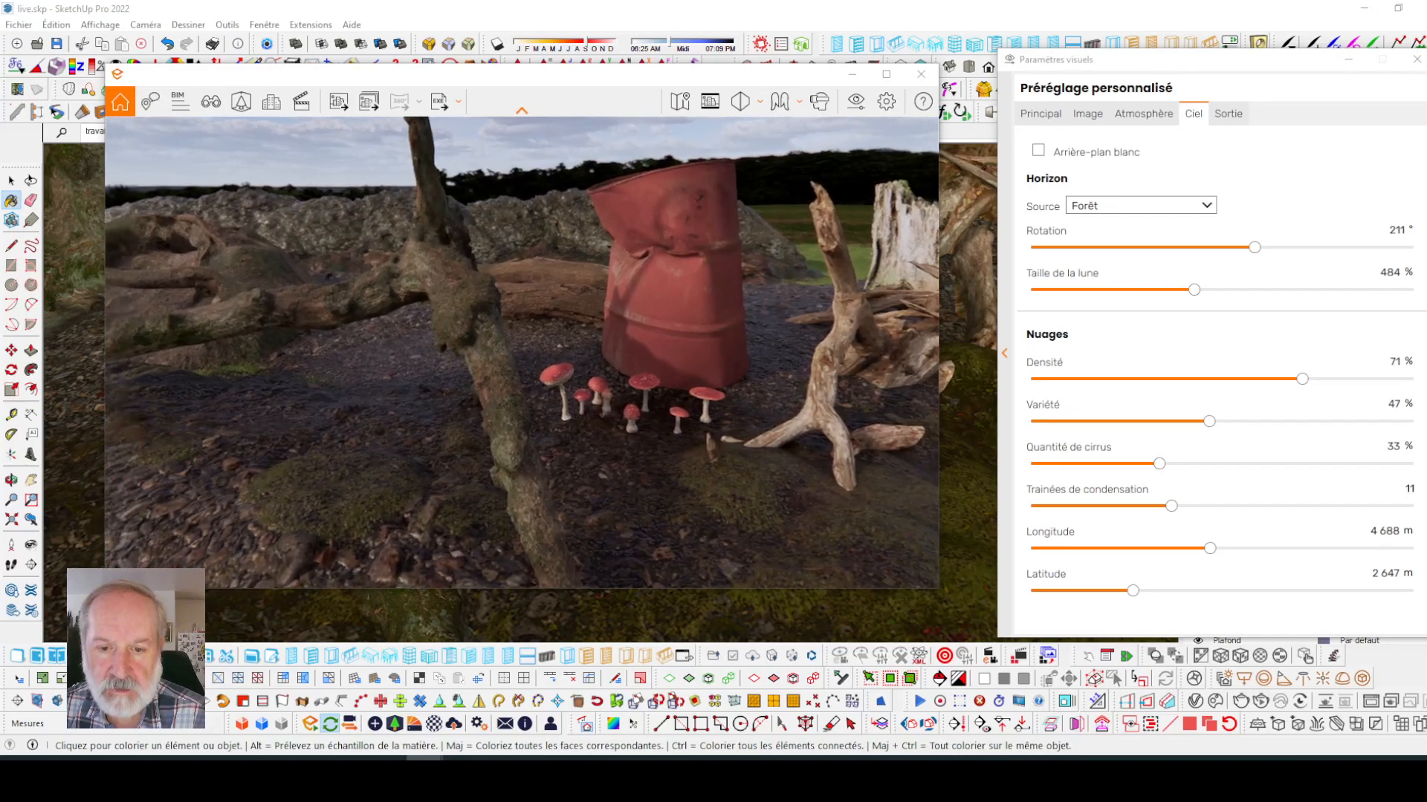
pyautogui.scroll(2, 728, 350)
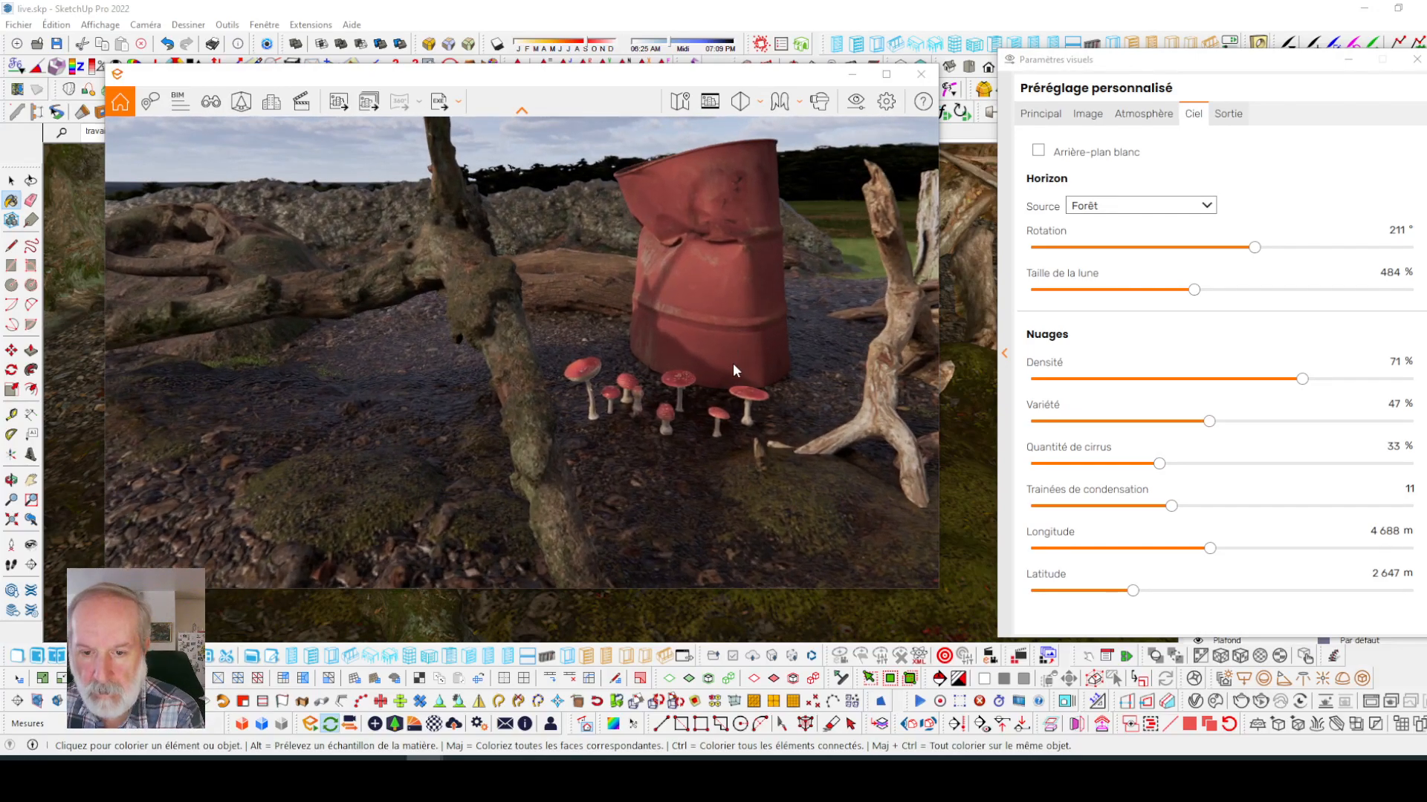
pyautogui.scroll(1, 733, 362)
pyautogui.moveTo(732, 363); pyautogui.dragTo(654, 362, button='middle')
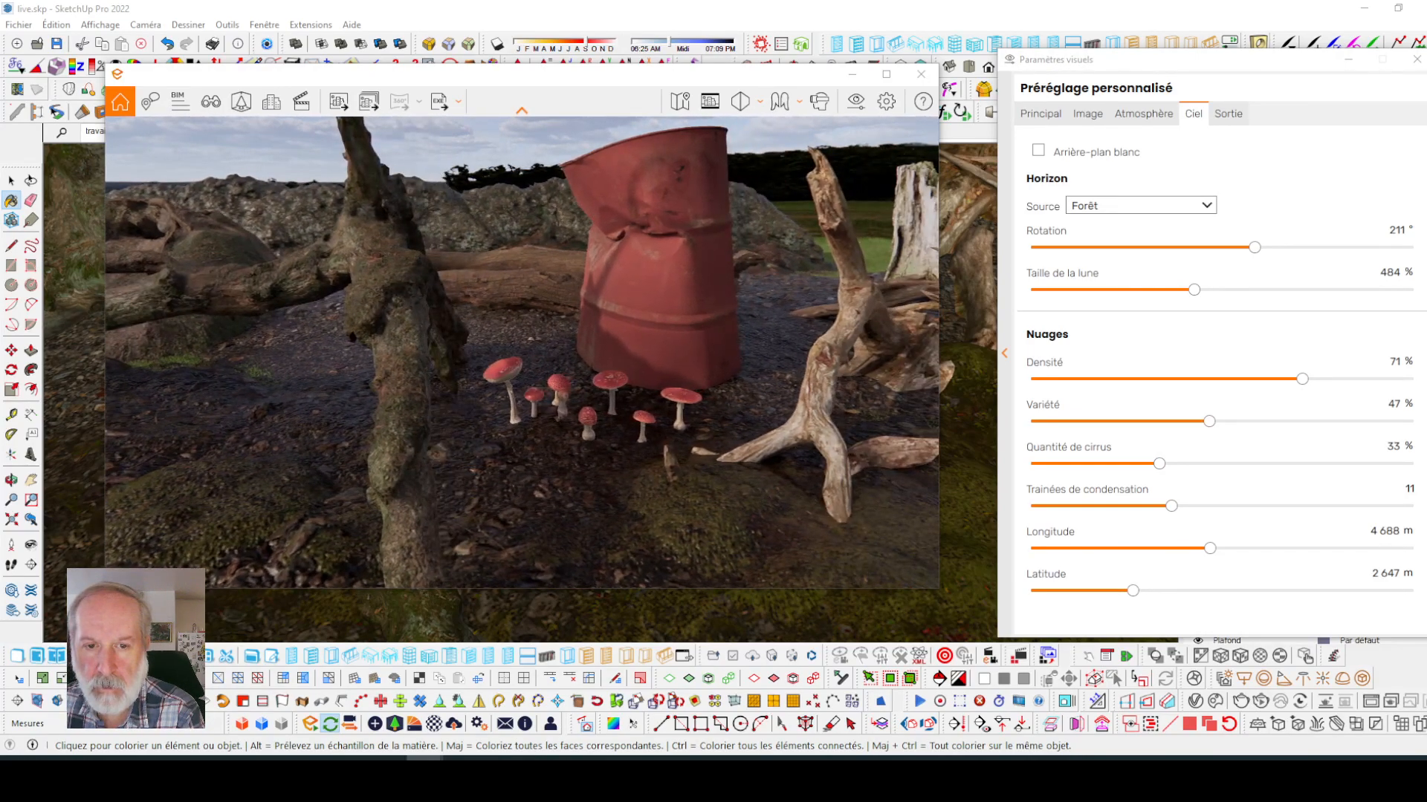
pyautogui.moveTo(683, 340)
pyautogui.mouseDown()
pyautogui.moveTo(662, 332)
pyautogui.moveTo(694, 341)
pyautogui.mouseUp()
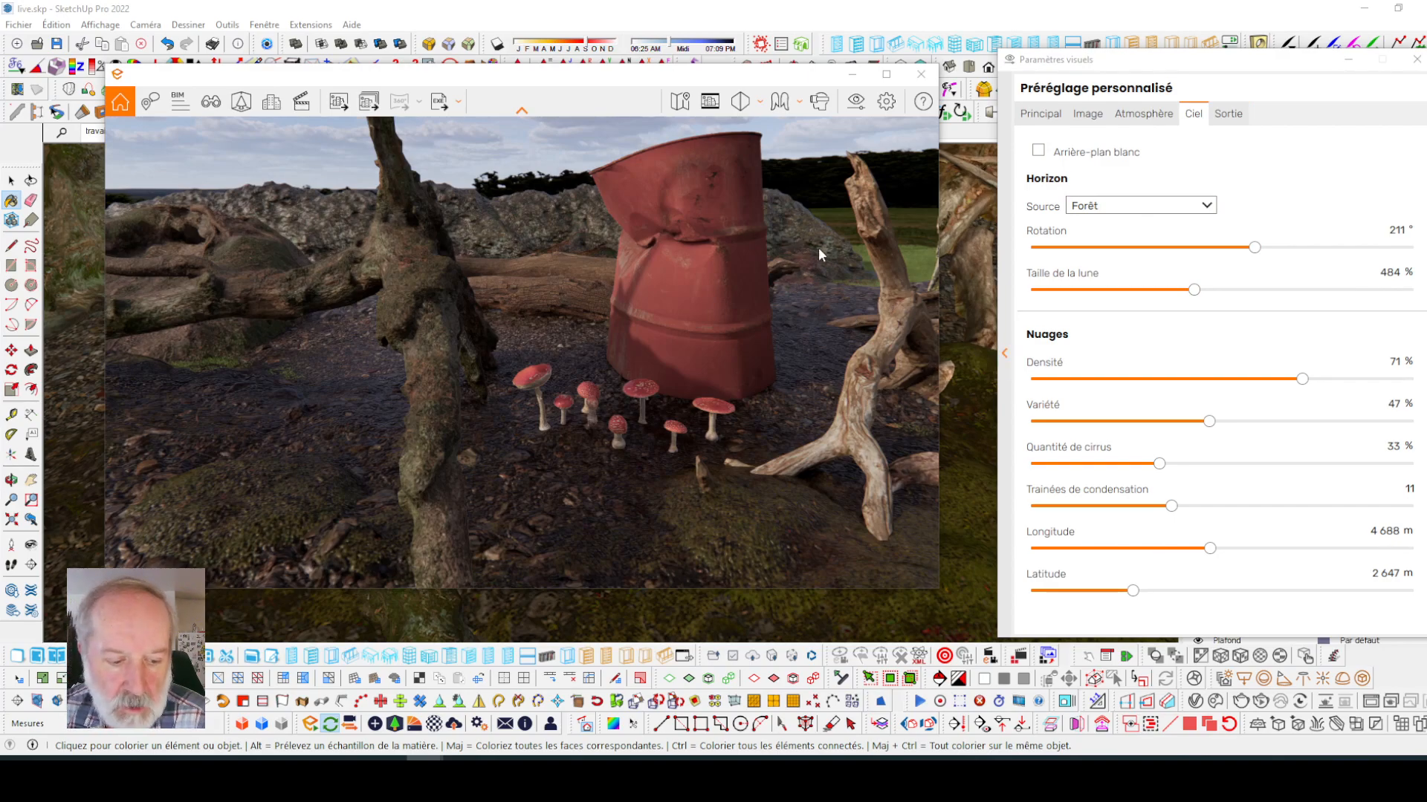
# - Set the camera's depth of field (Profondeur de champ) to 15 % and its field of view (Champ de vision) to 73°
pyautogui.click(1040, 115)
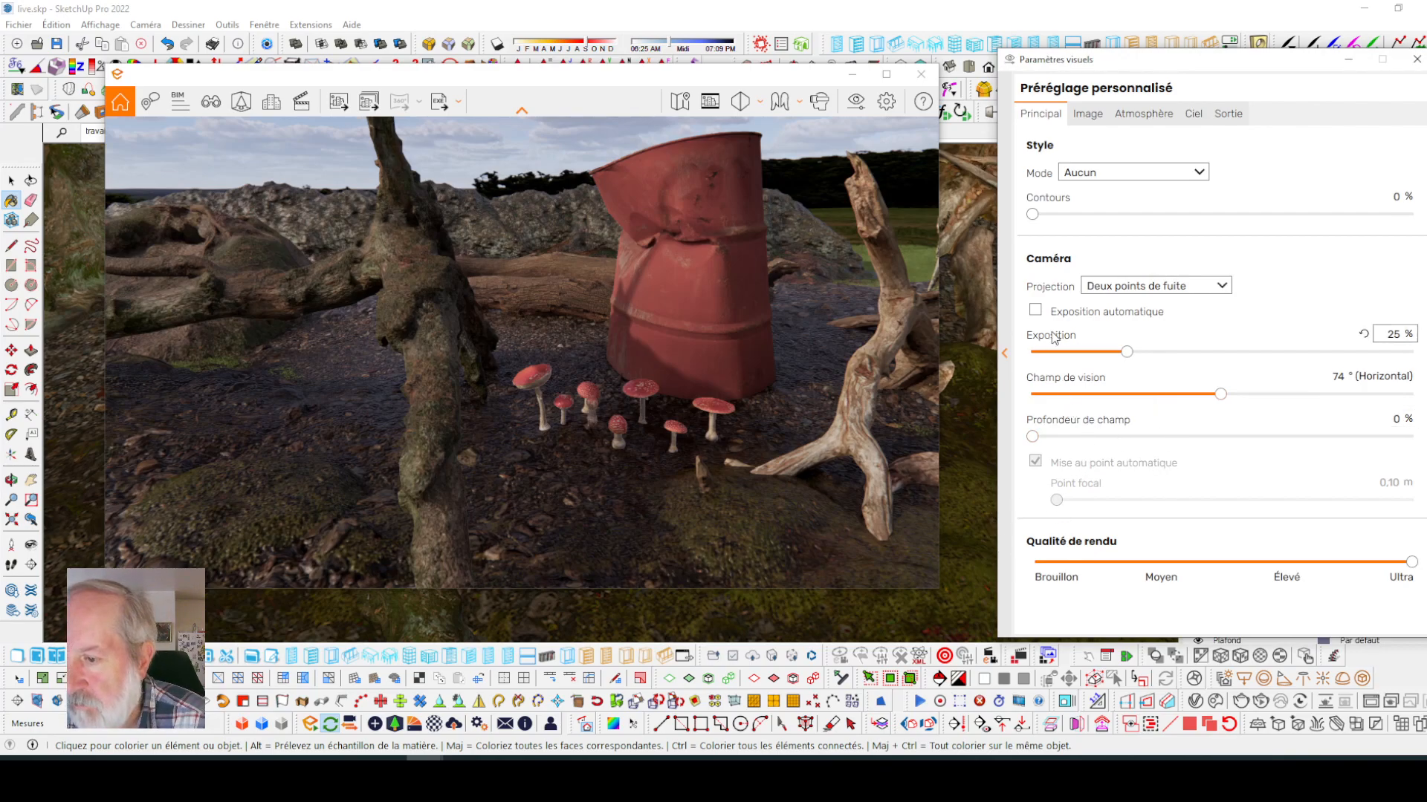
pyautogui.click(1037, 438)
pyautogui.moveTo(1055, 439); pyautogui.dragTo(1087, 439)
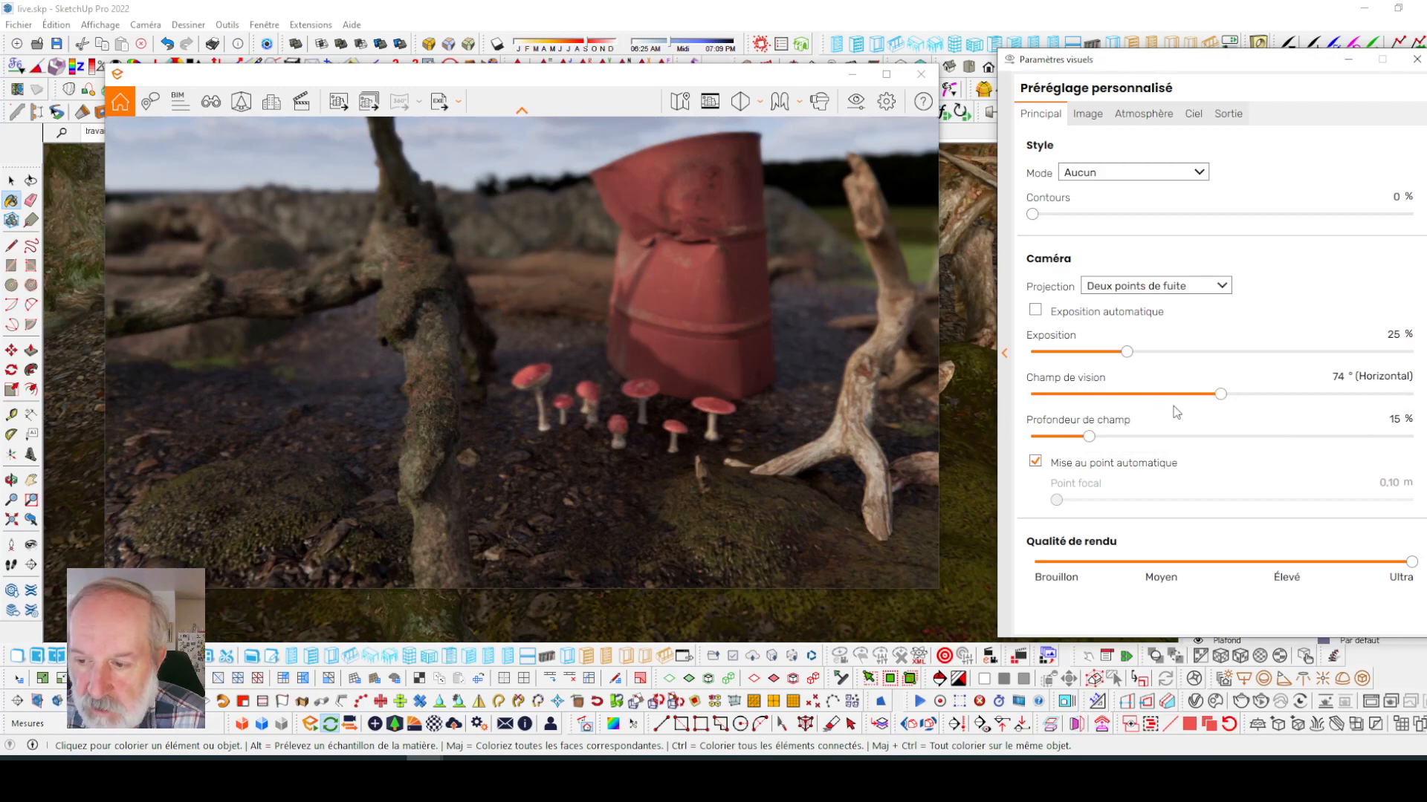
pyautogui.moveTo(1220, 396)
pyautogui.mouseDown()
pyautogui.moveTo(1187, 396)
pyautogui.moveTo(1217, 396)
pyautogui.mouseUp()
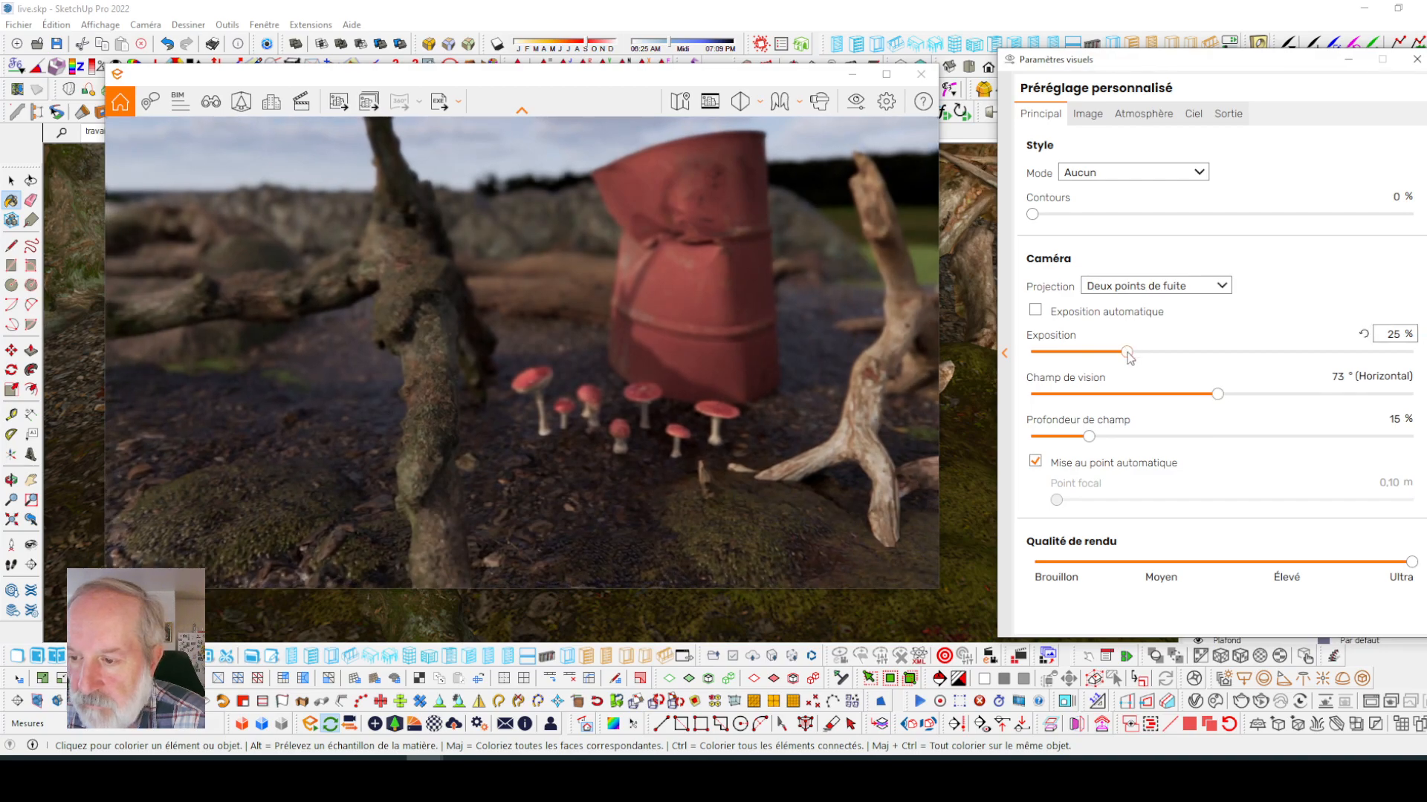
# - Turn off automatic focus, then set the focal point to 1.68 m and the depth of field to 17 %
pyautogui.click(1036, 464)
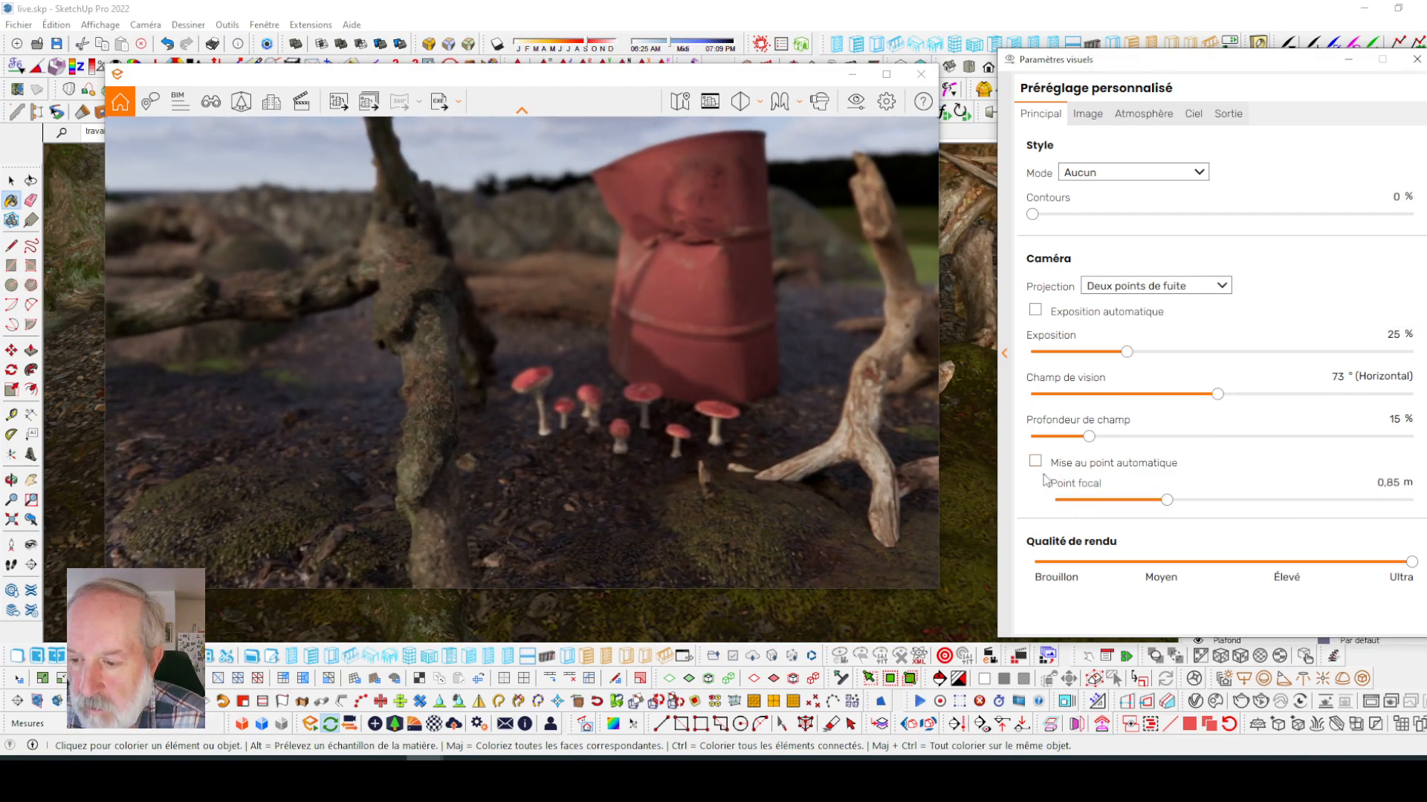
pyautogui.moveTo(1167, 500); pyautogui.dragTo(1202, 499)
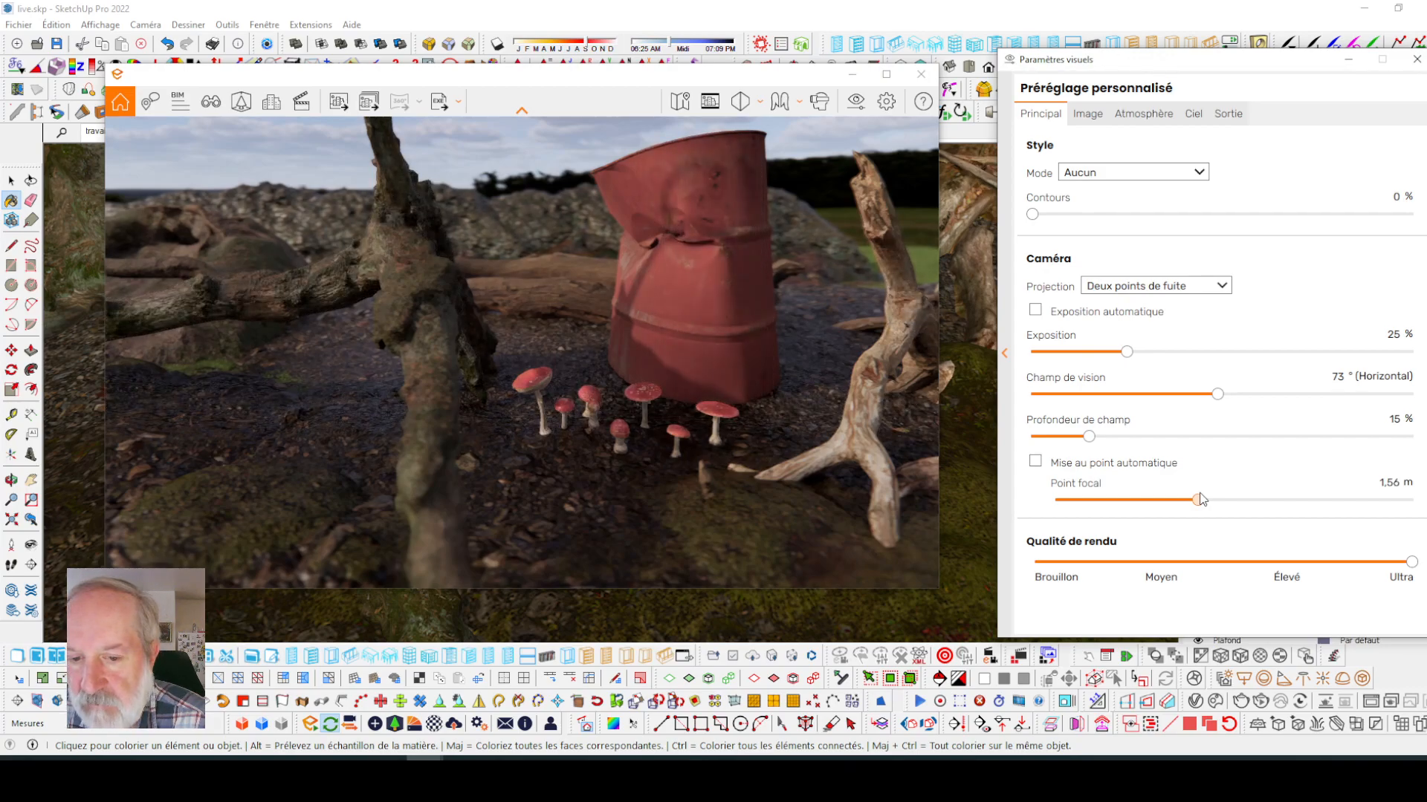
pyautogui.moveTo(1202, 500); pyautogui.dragTo(1198, 500)
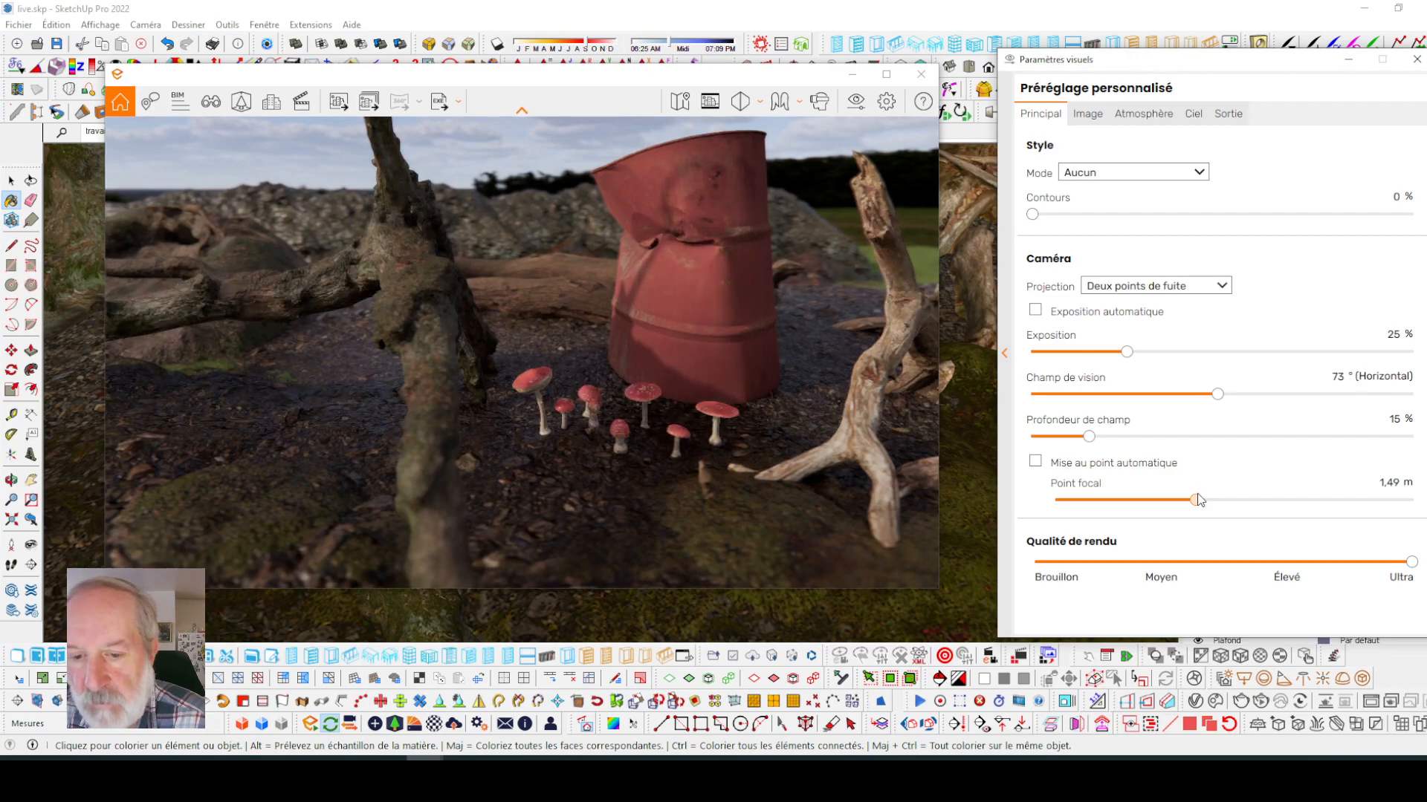
pyautogui.moveTo(1196, 500); pyautogui.dragTo(1201, 500)
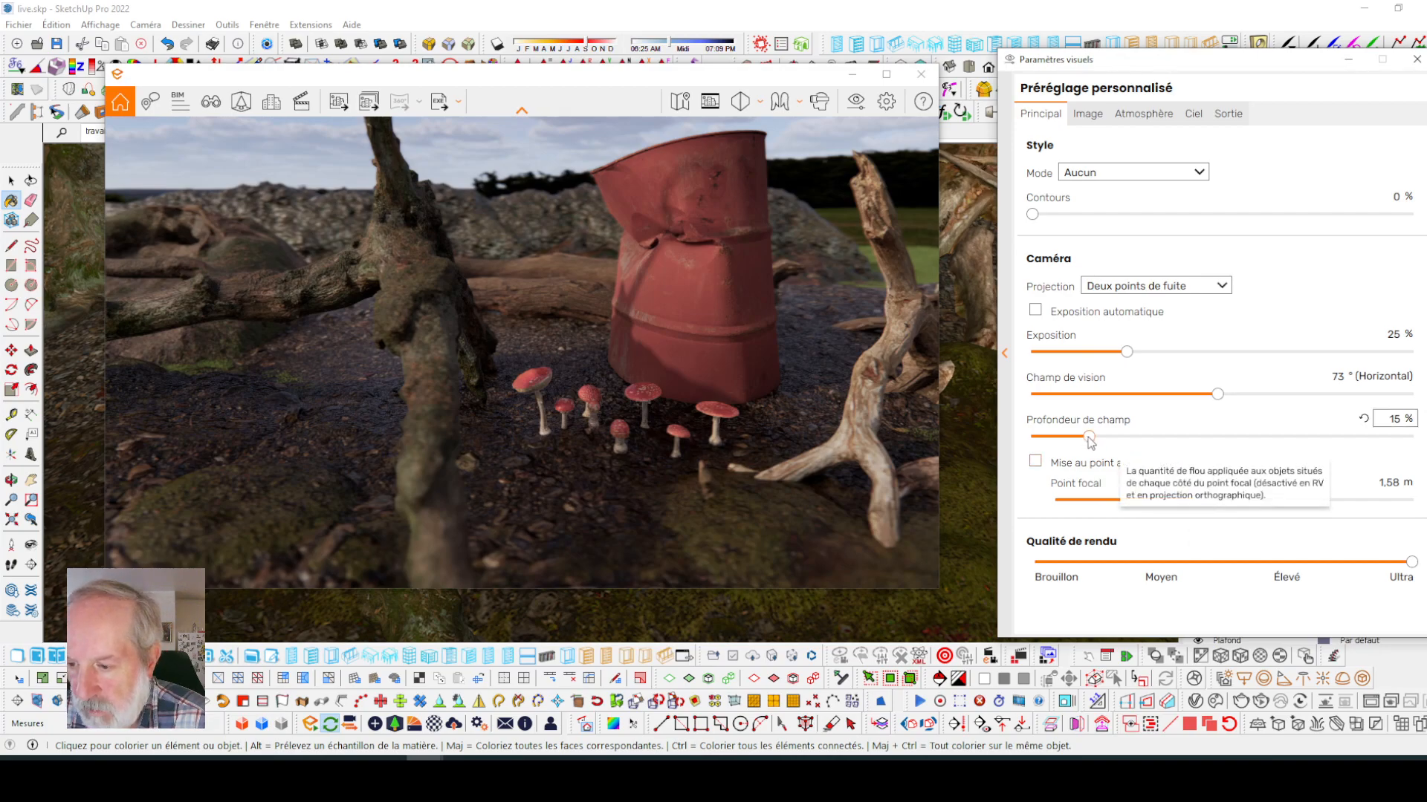
pyautogui.moveTo(1090, 438)
pyautogui.mouseDown()
pyautogui.moveTo(1162, 439)
pyautogui.moveTo(1071, 436)
pyautogui.moveTo(1111, 437)
pyautogui.mouseUp()
pyautogui.moveTo(1198, 500); pyautogui.dragTo(1204, 501)
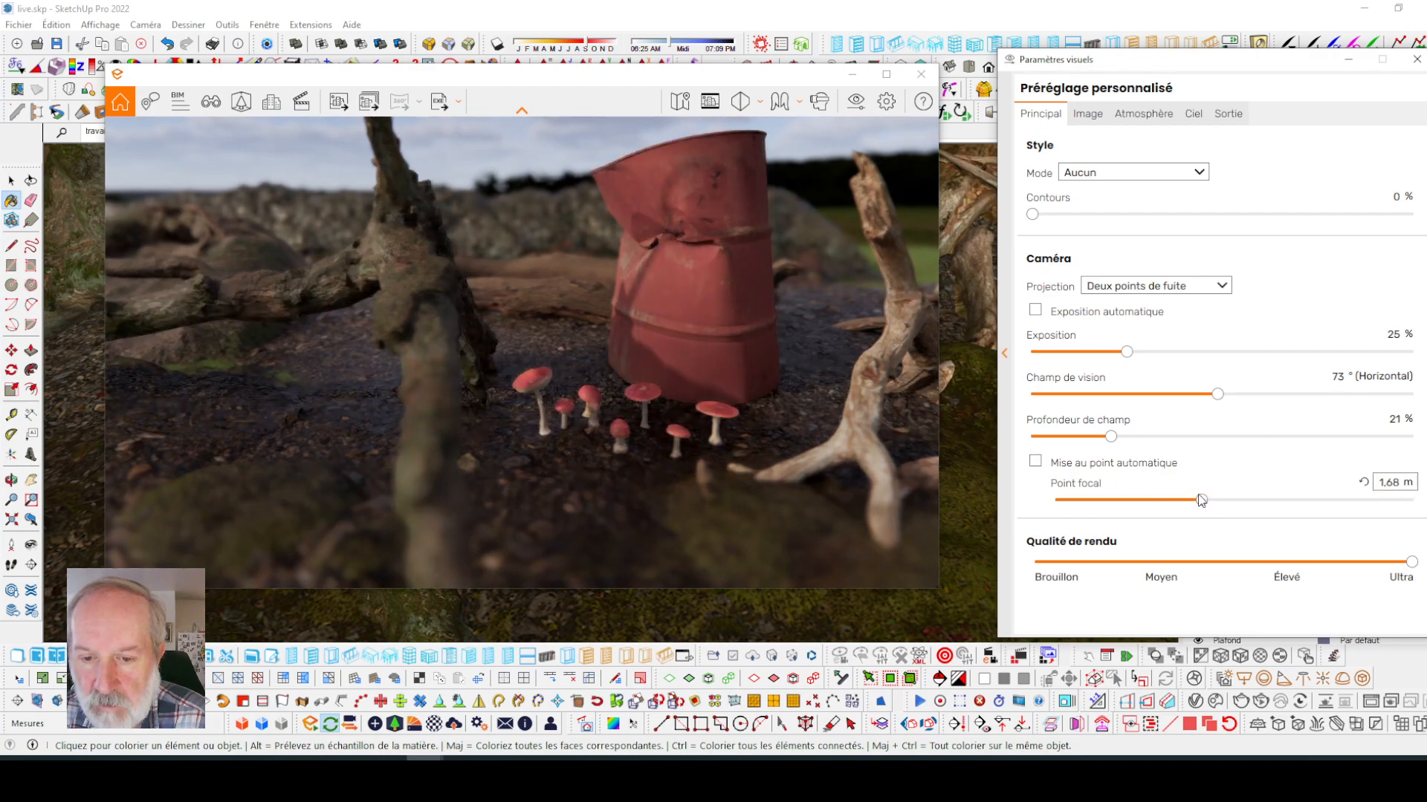
pyautogui.moveTo(1112, 437); pyautogui.dragTo(1105, 437)
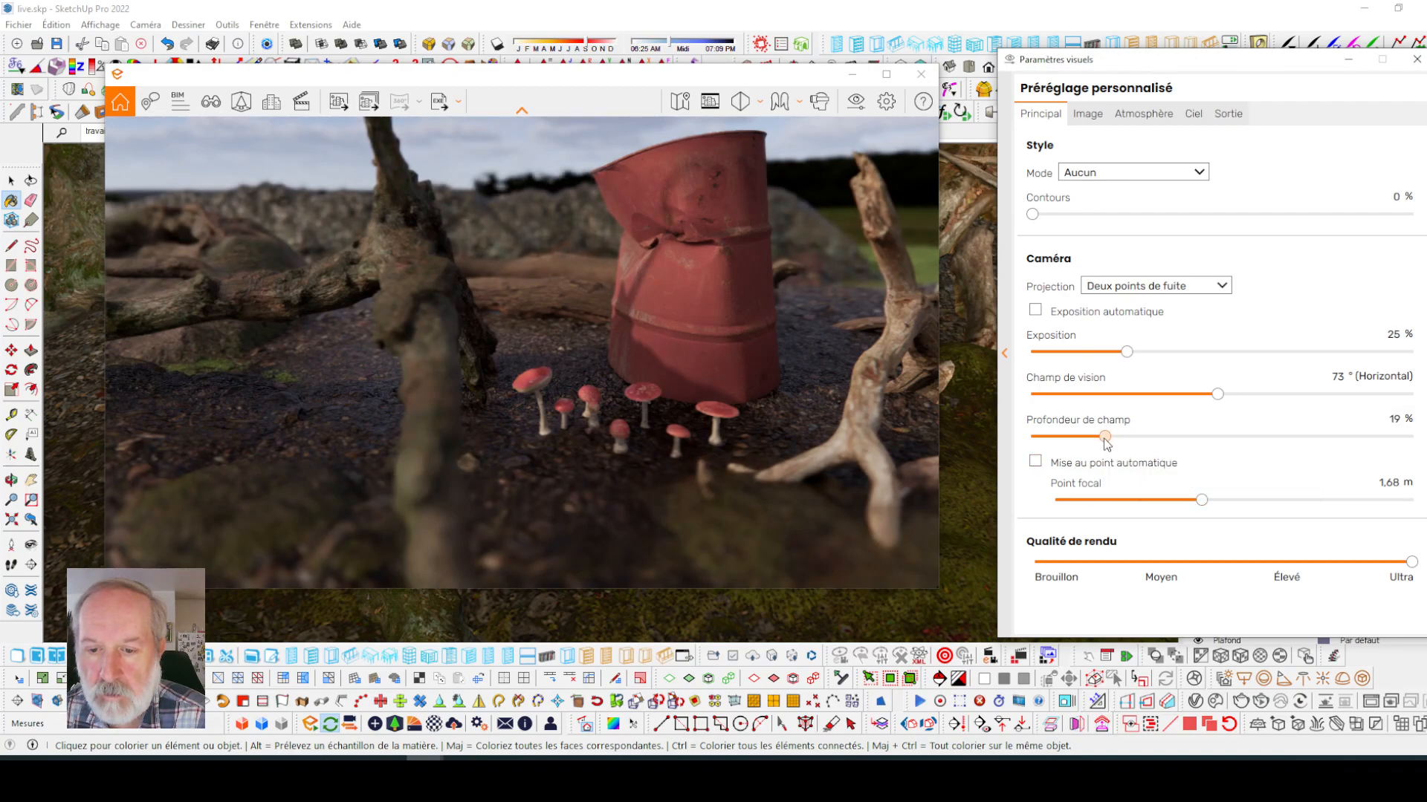
pyautogui.moveTo(1103, 443); pyautogui.dragTo(1097, 440)
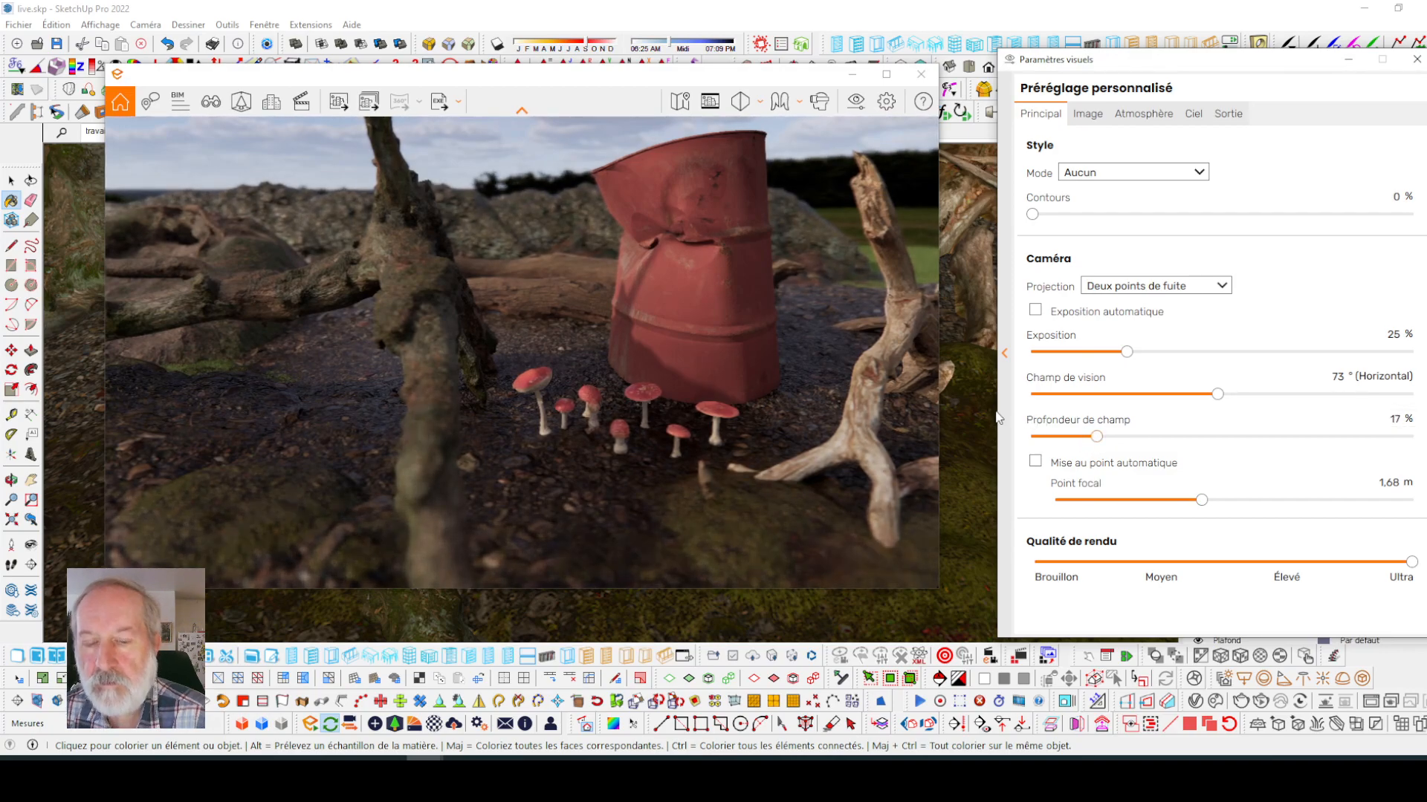
# - Refocus a close-up of the red mushrooms with a 9 % depth of field and a 1.10 m focal point
pyautogui.scroll(5, 725, 495)
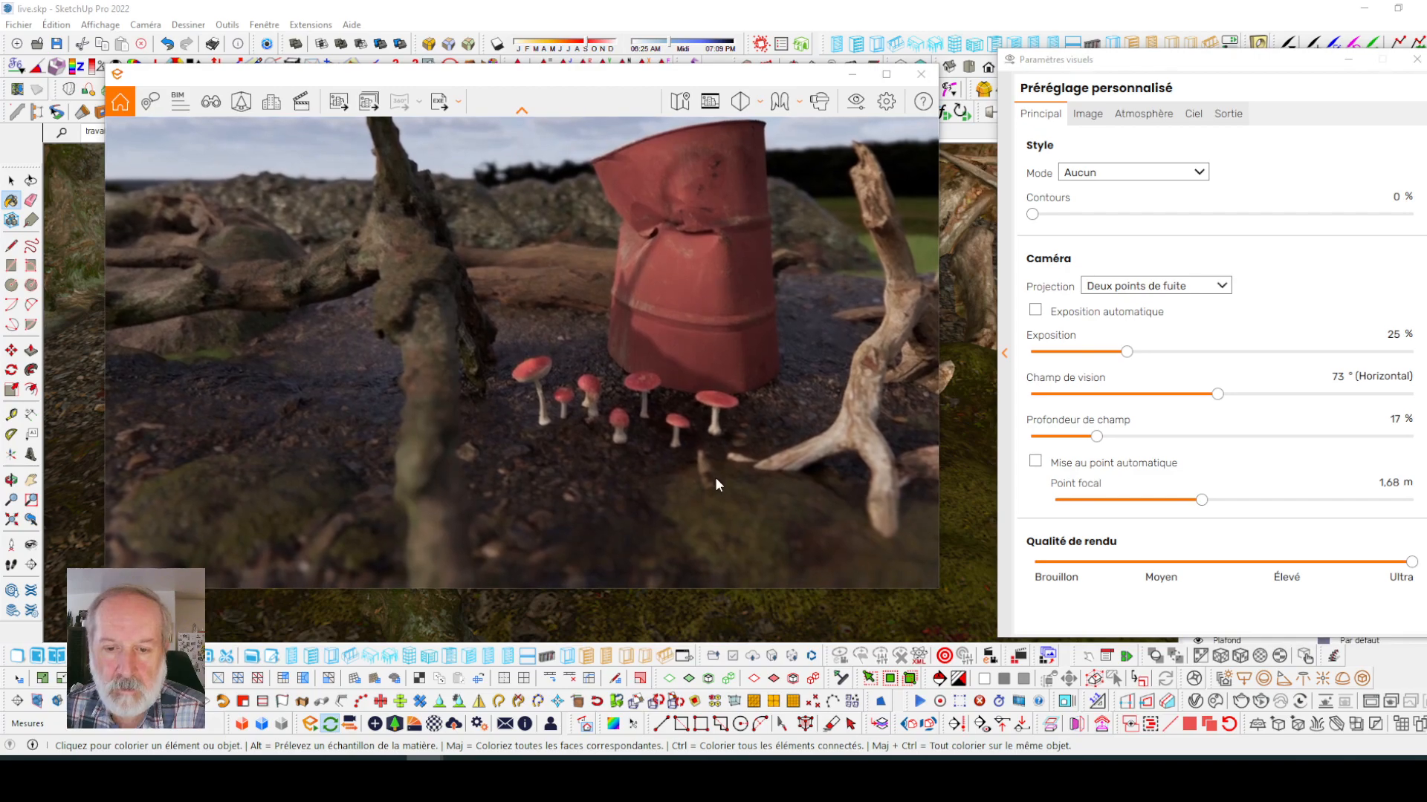
pyautogui.moveTo(711, 464); pyautogui.dragTo(823, 463)
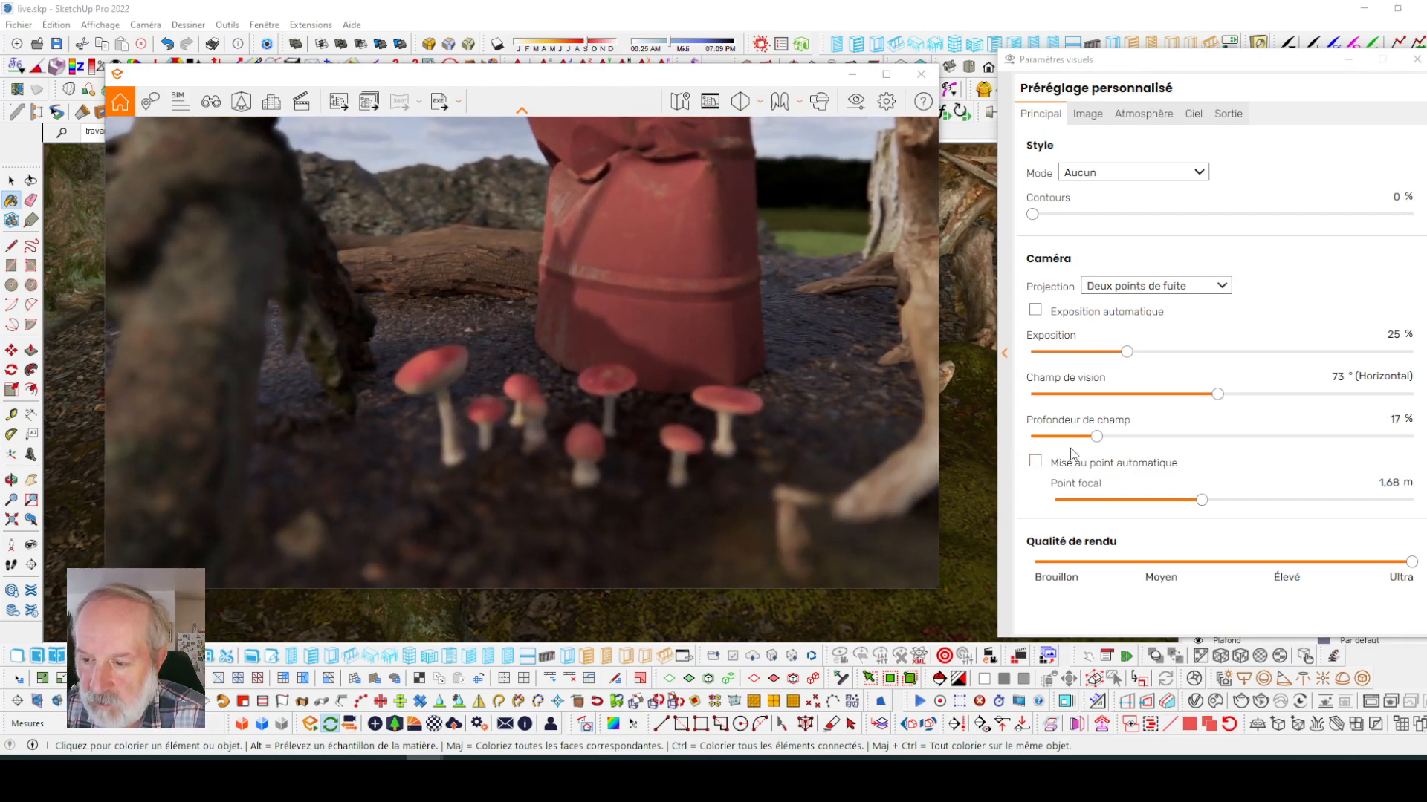
pyautogui.moveTo(1098, 438); pyautogui.dragTo(1093, 438)
pyautogui.moveTo(1201, 500)
pyautogui.mouseDown()
pyautogui.moveTo(1160, 503)
pyautogui.moveTo(1183, 500)
pyautogui.mouseUp()
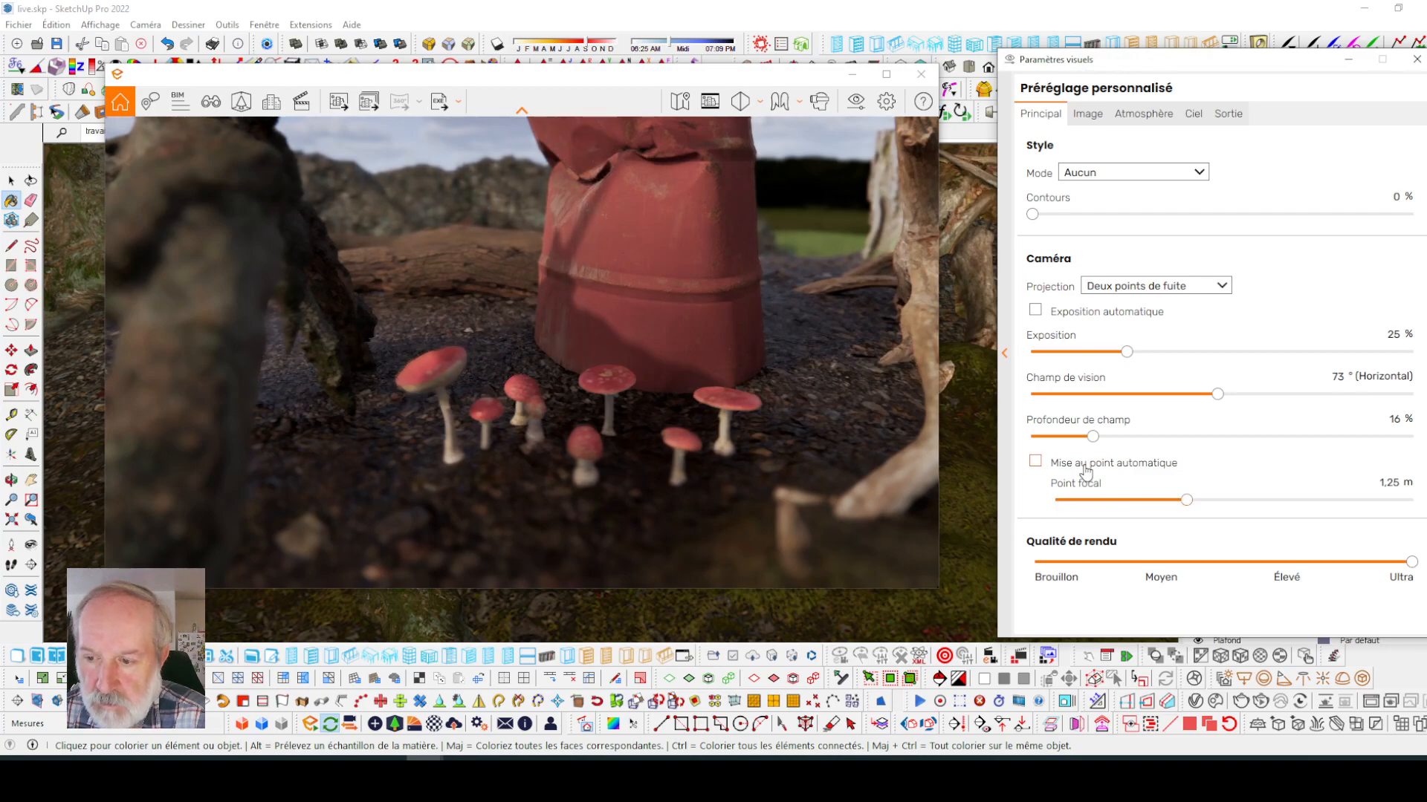
pyautogui.moveTo(1094, 438); pyautogui.dragTo(1078, 441)
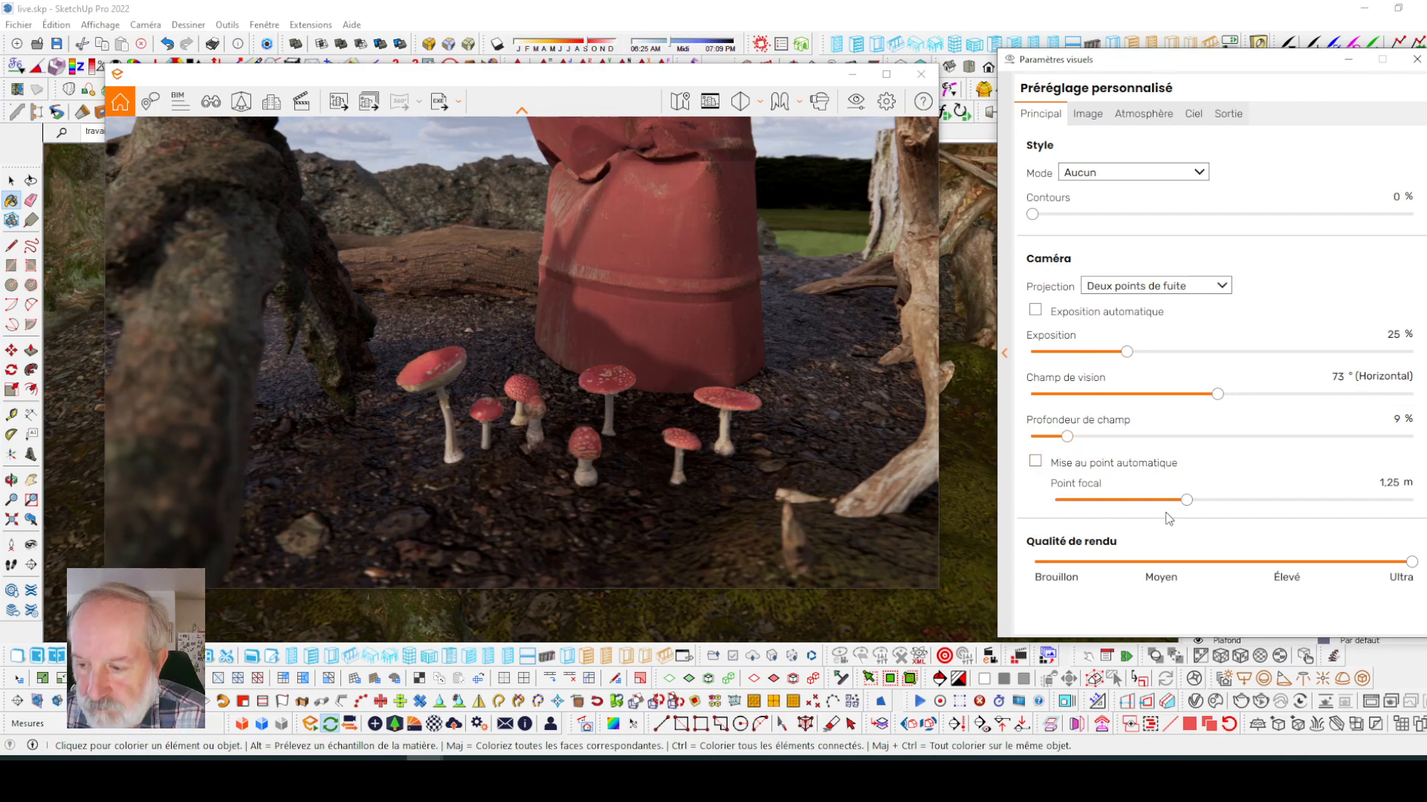
pyautogui.moveTo(1187, 501); pyautogui.dragTo(1151, 503)
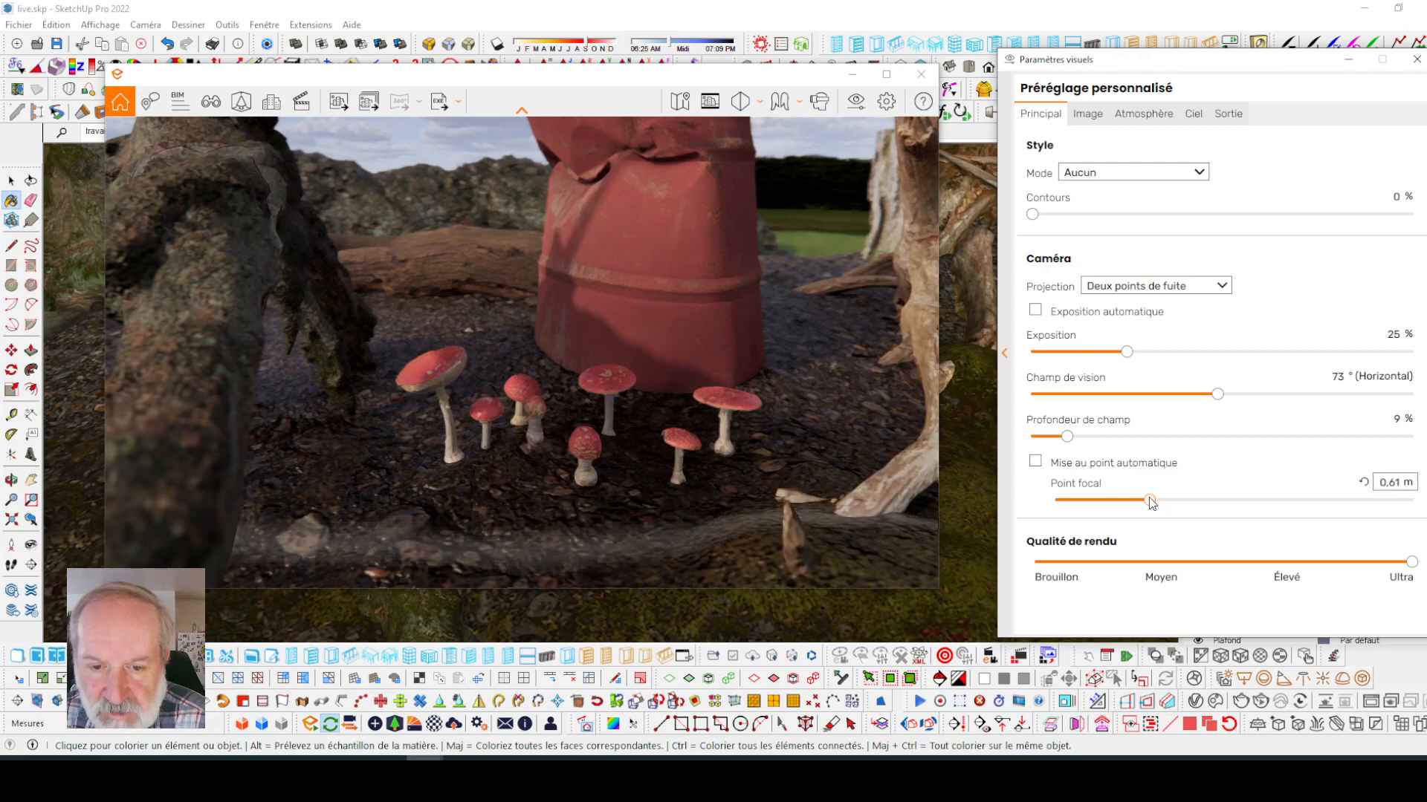
pyautogui.moveTo(1146, 502)
pyautogui.mouseDown()
pyautogui.moveTo(1110, 508)
pyautogui.moveTo(1179, 498)
pyautogui.mouseUp()
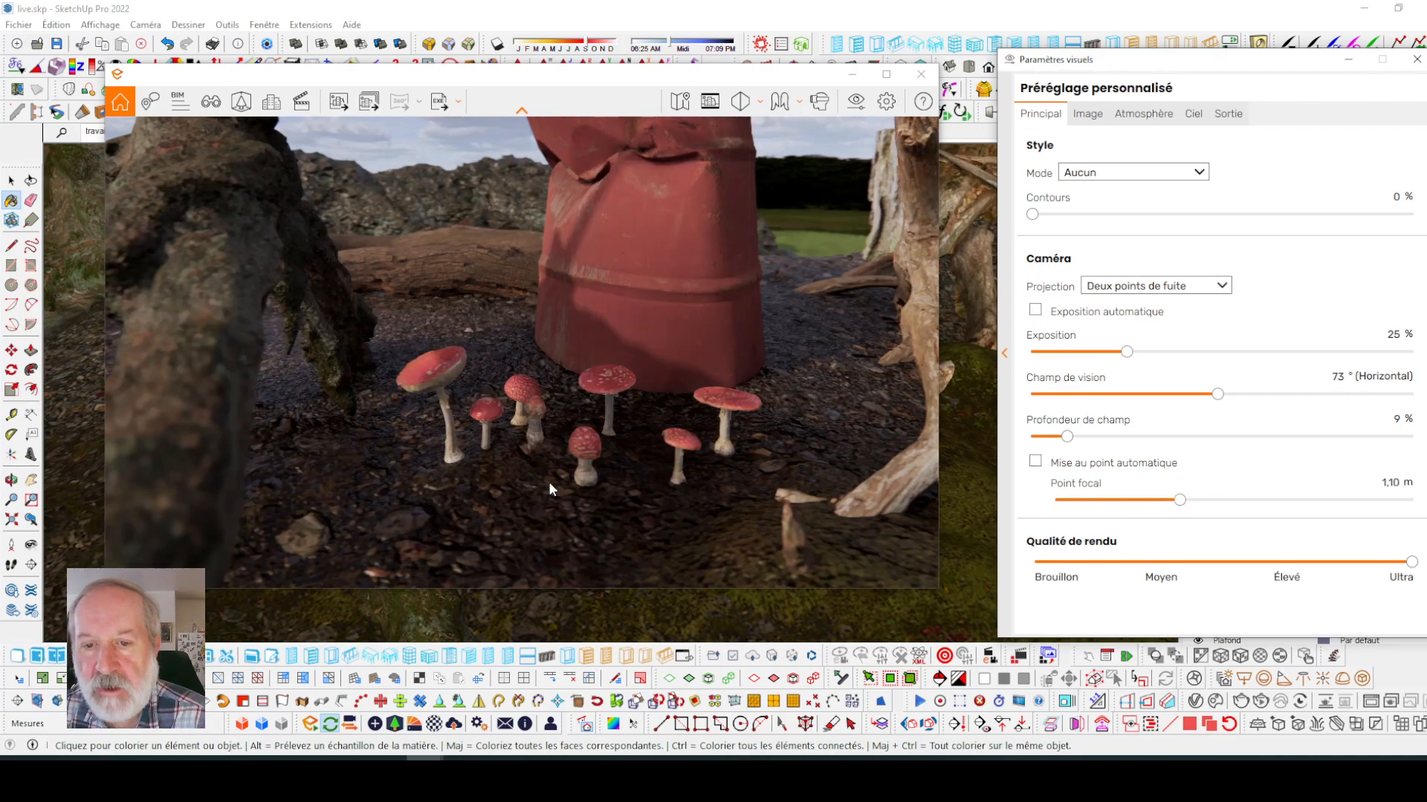
pyautogui.moveTo(1072, 436)
pyautogui.mouseDown()
pyautogui.moveTo(1118, 435)
pyautogui.moveTo(1075, 427)
pyautogui.mouseUp()
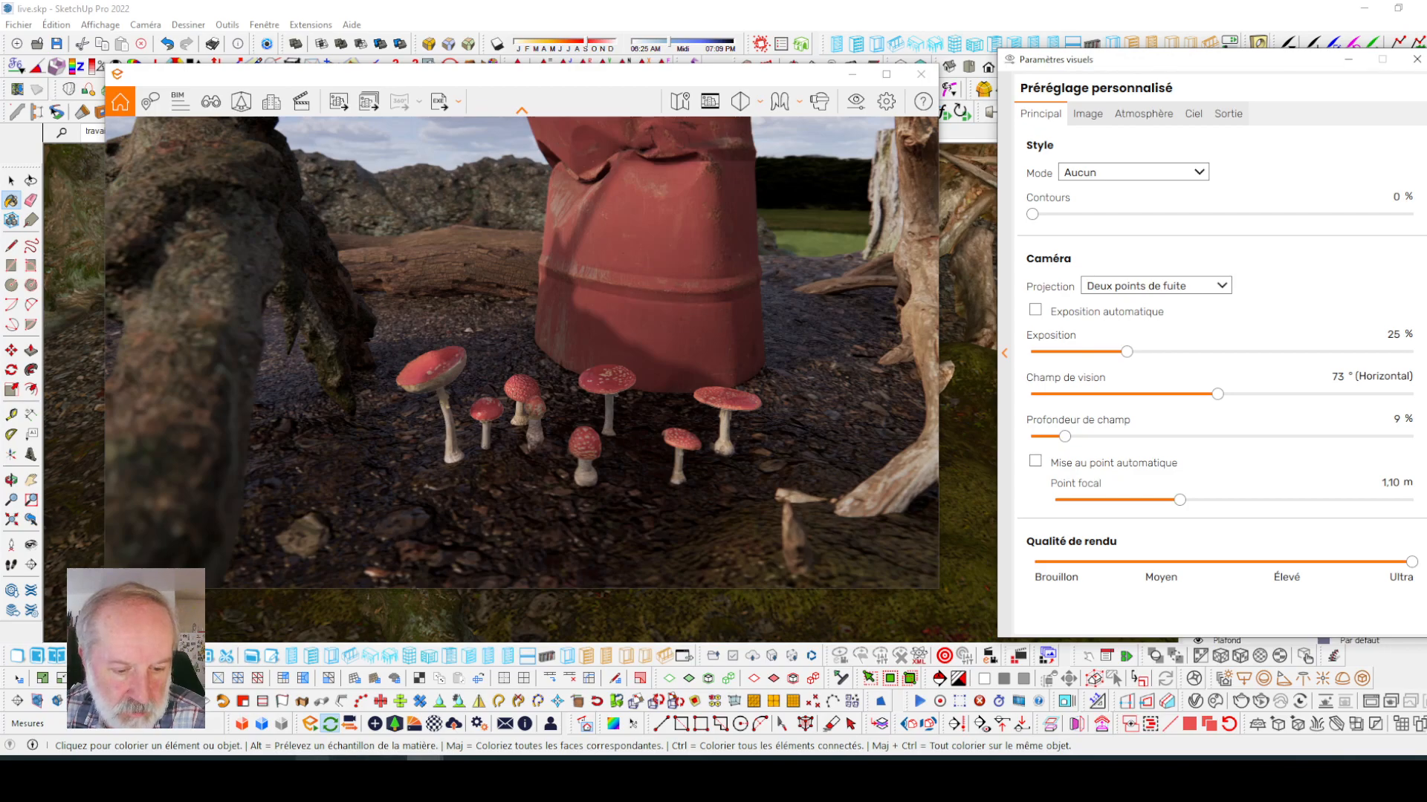
# - Minimize the render window and open the Transmutr model converter from SketchUp
pyautogui.moveTo(388, 777)
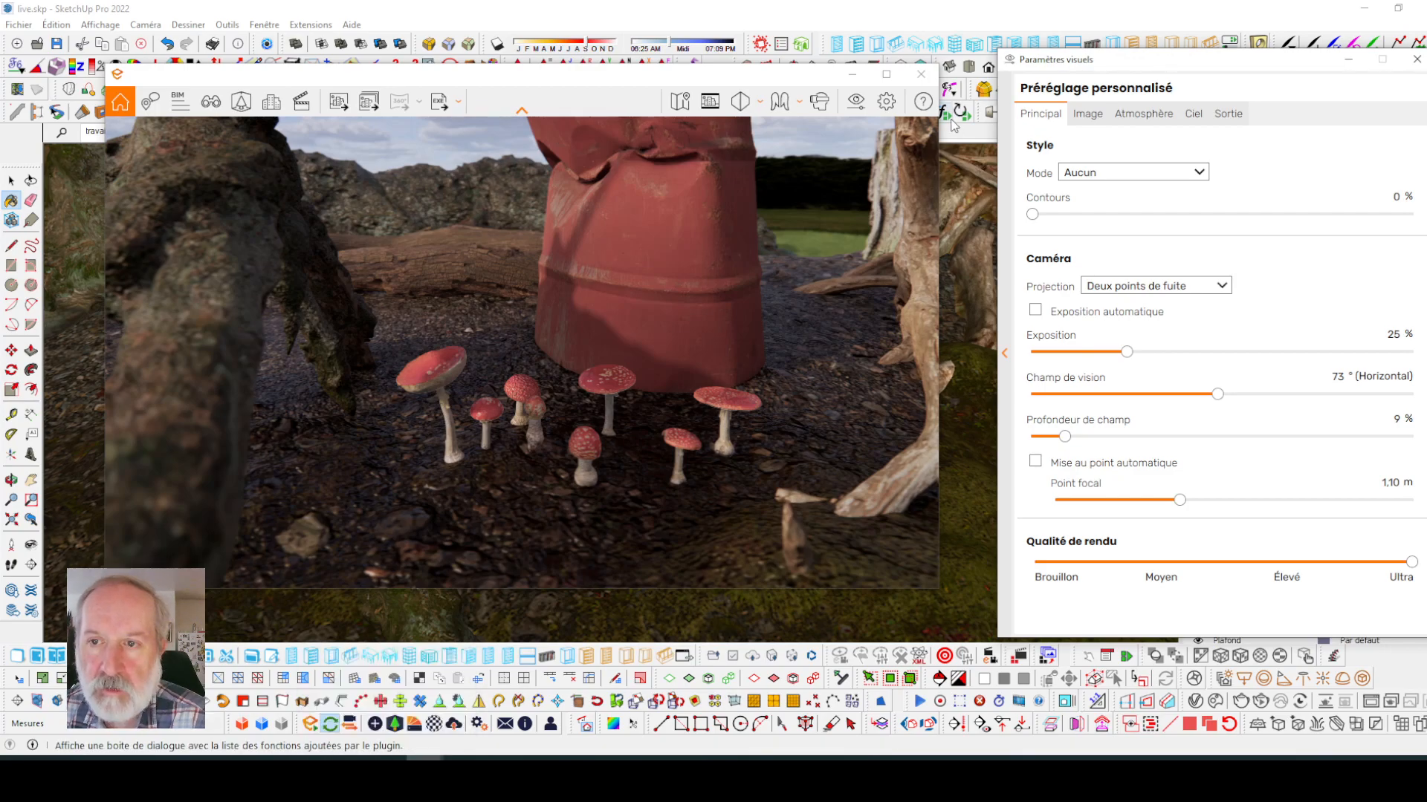
pyautogui.click(852, 77)
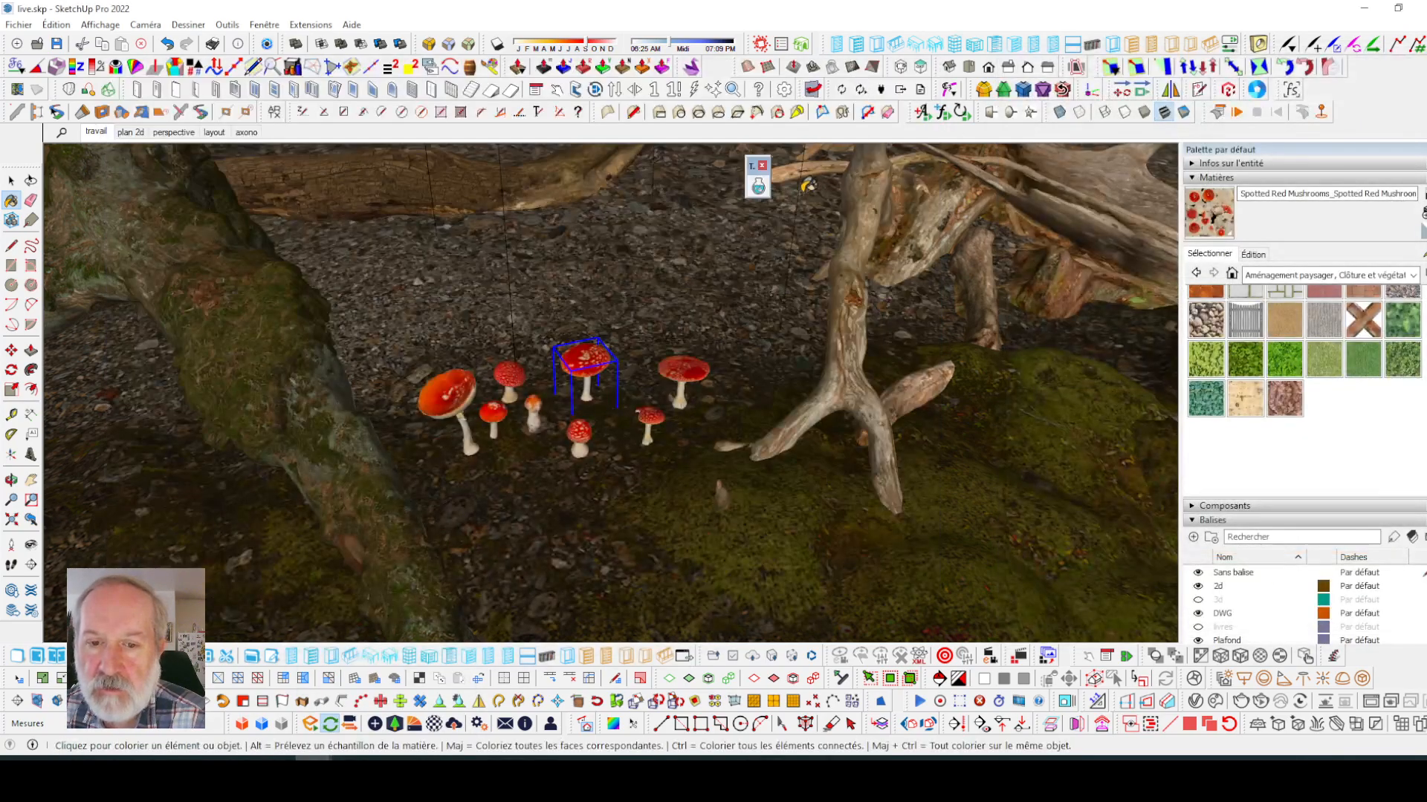
pyautogui.click(11, 181)
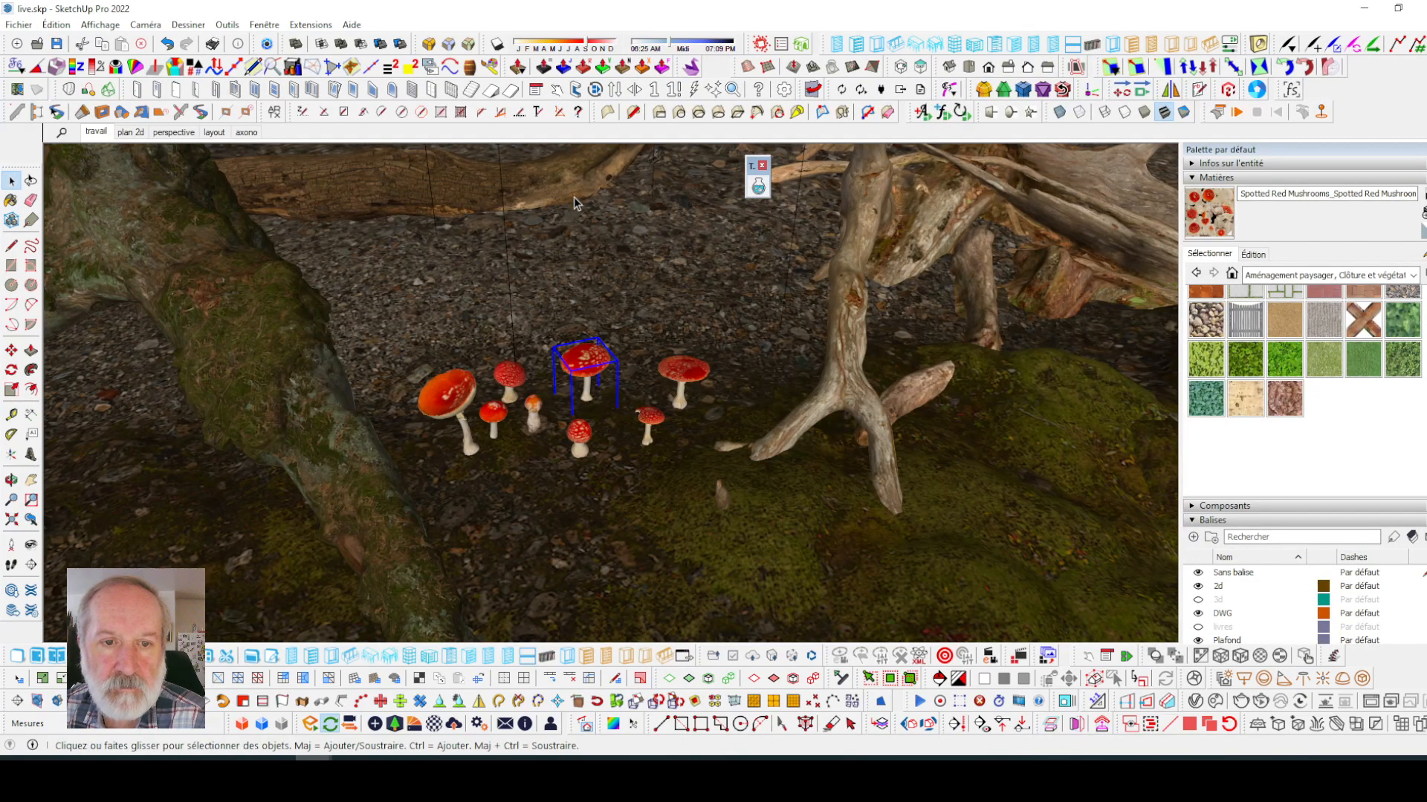
pyautogui.click(759, 189)
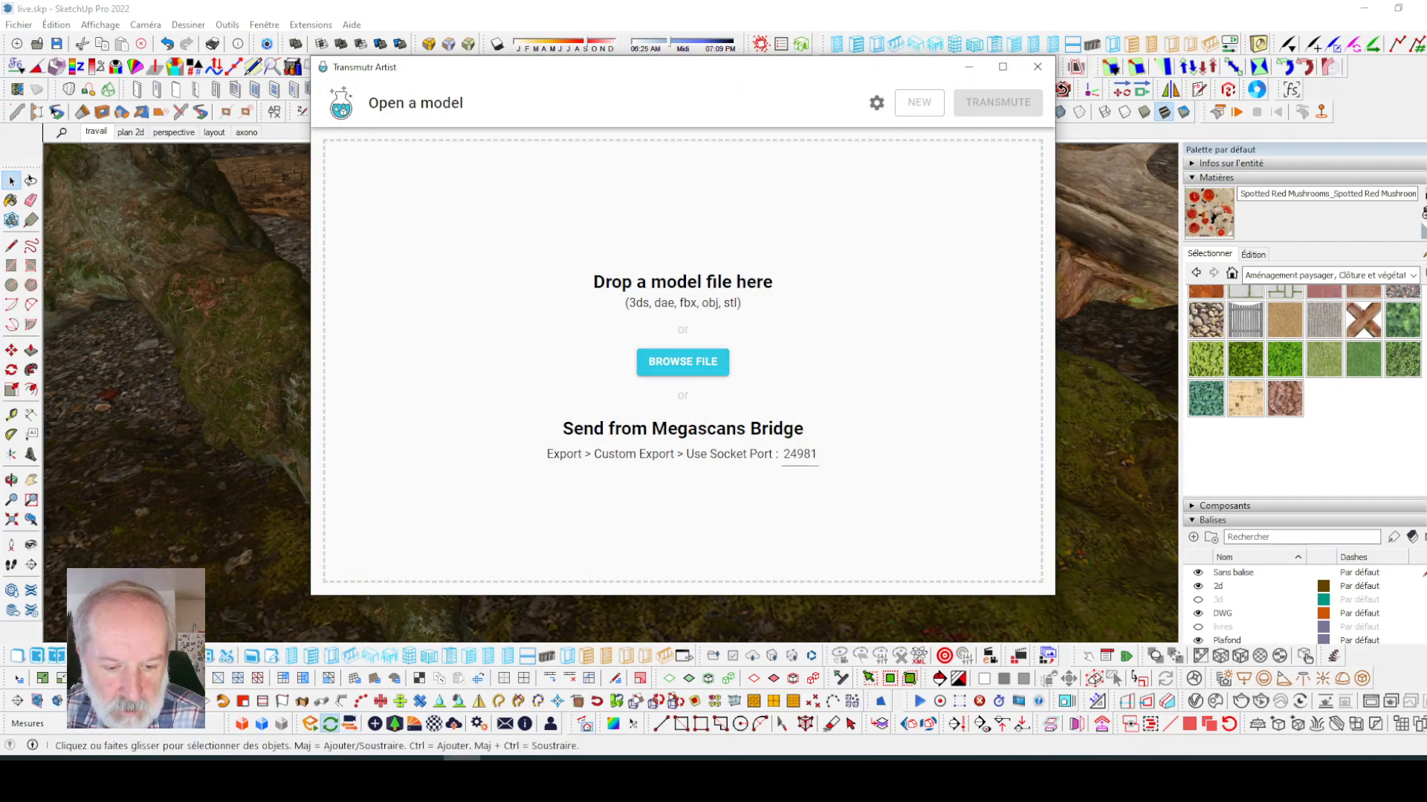
# - Switch to Quixel Bridge, remove the Mushroom search filter and export the purchased Modular Rusty Barb Wire asset to the custom socket
pyautogui.hotkey('alt', 'Tab')
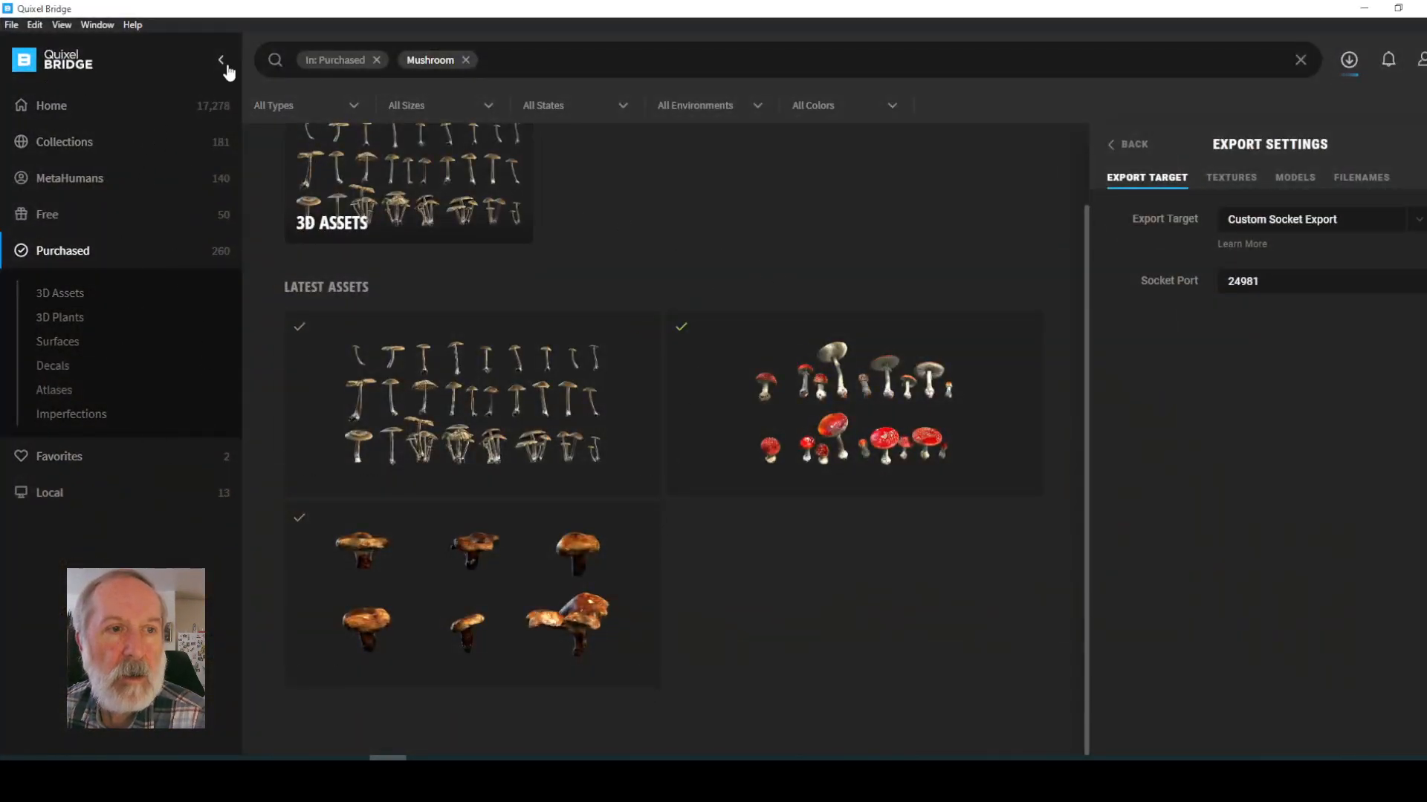
pyautogui.scroll(2, 513, 232)
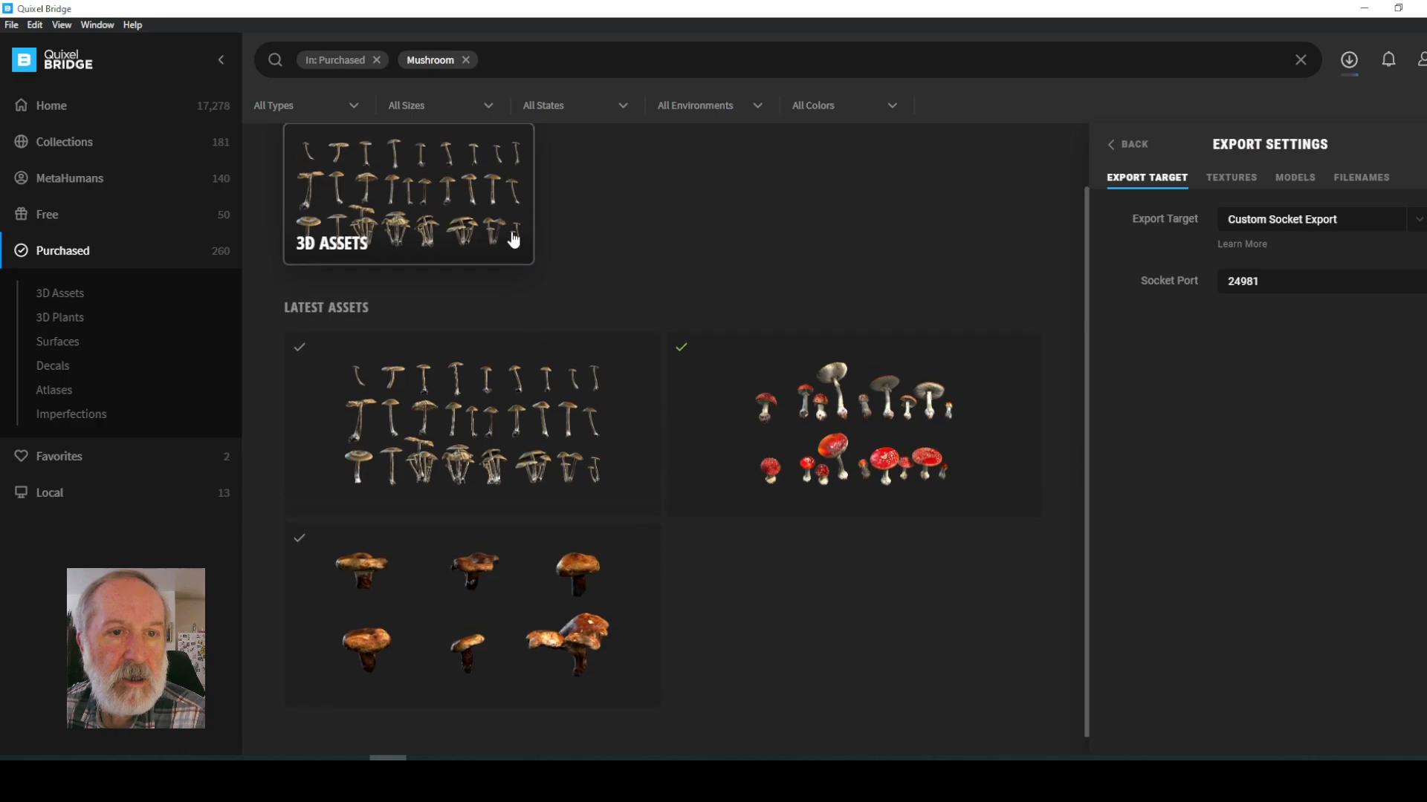
pyautogui.scroll(1, 385, 257)
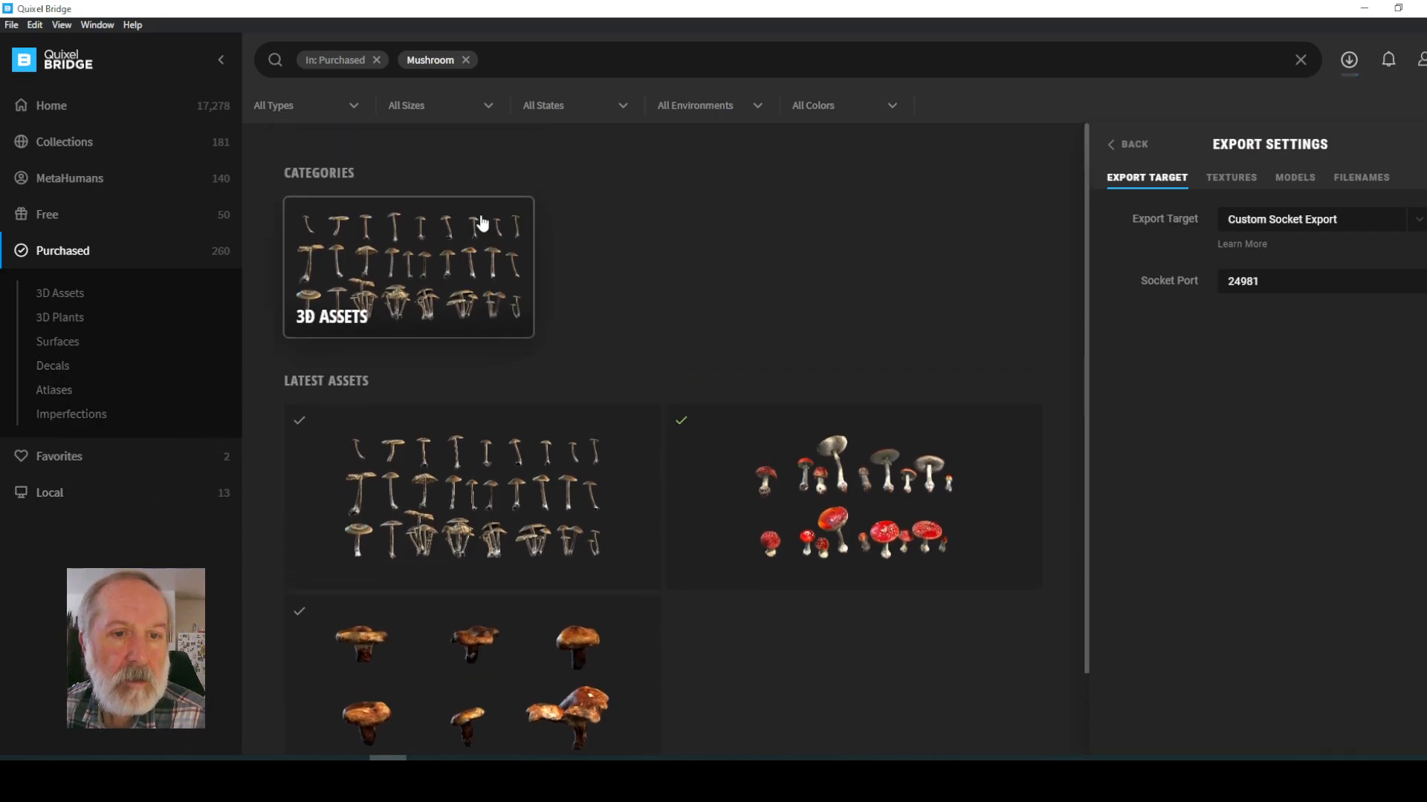
pyautogui.click(223, 62)
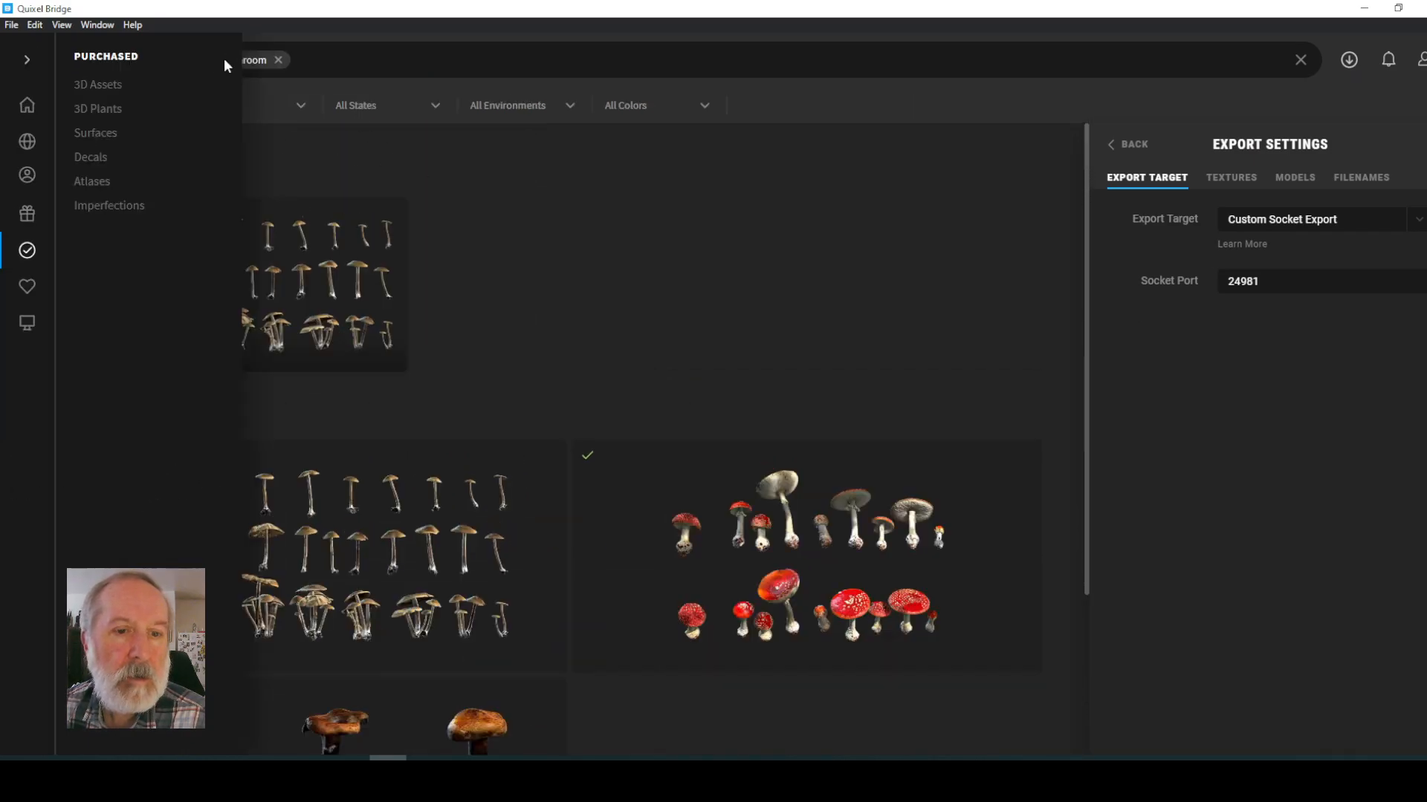
pyautogui.click(278, 60)
pyautogui.scroll(-5, 780, 453)
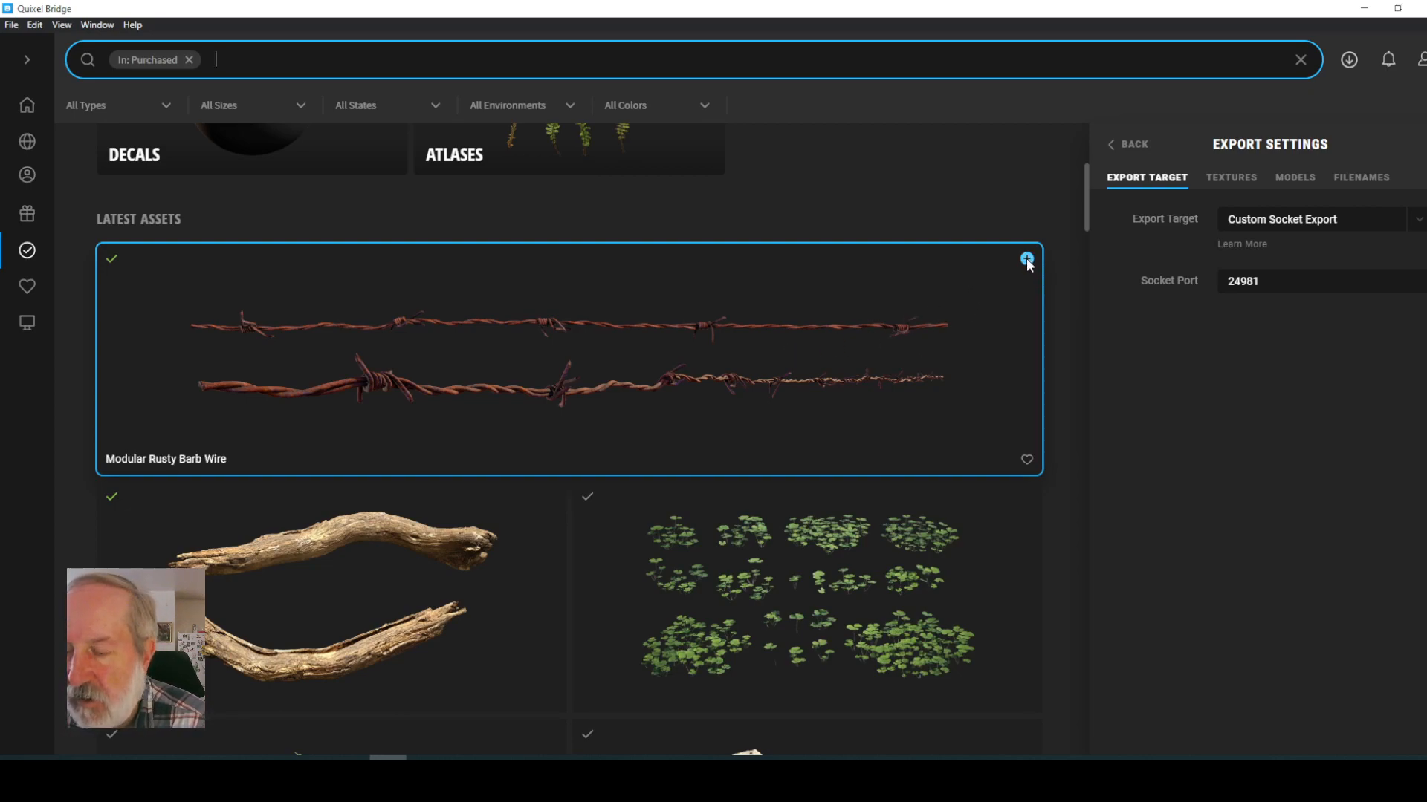
pyautogui.click(1027, 258)
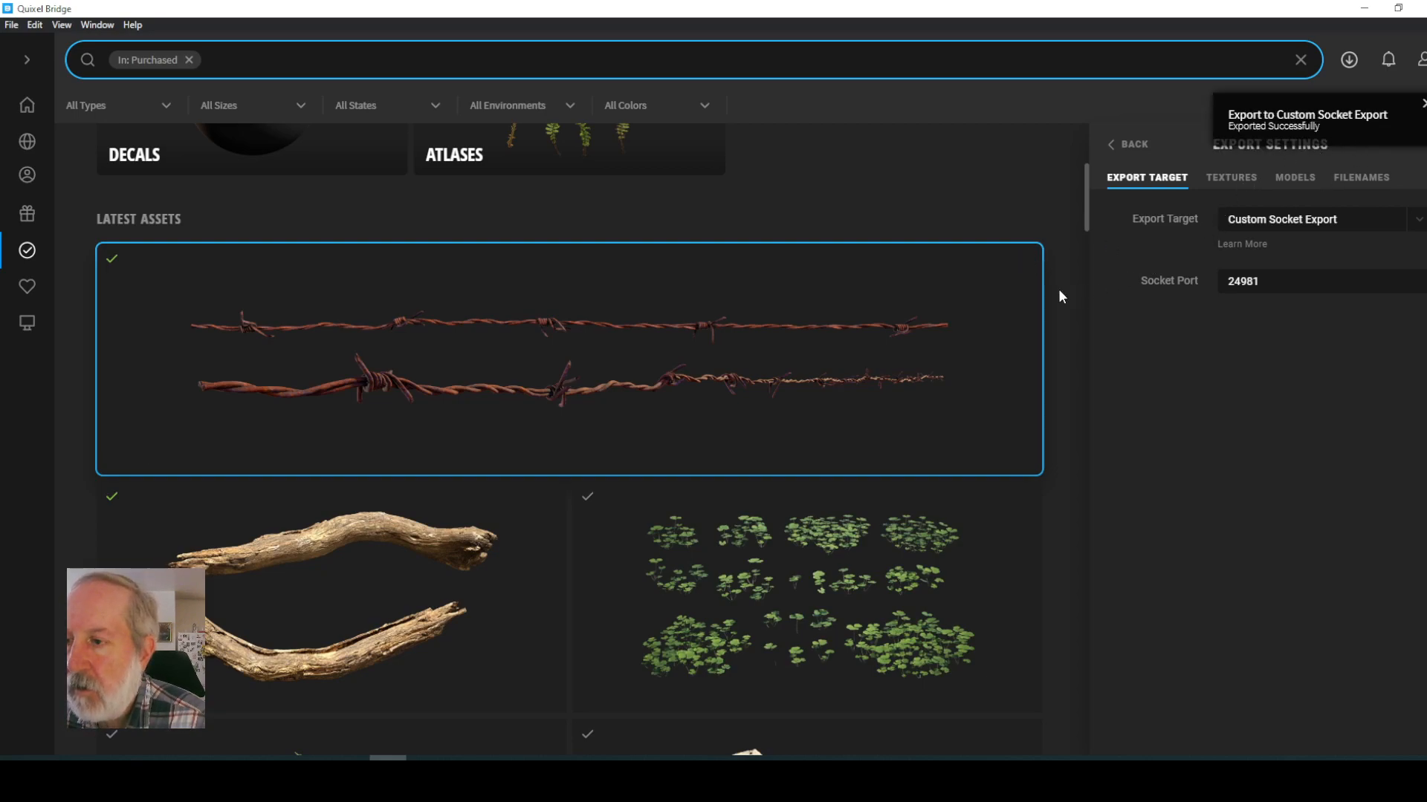
# - Return to Transmutr and transmute the barb wire at 100 % scale, saving it as Modular Rusty Barb Wire.skp in Documents
pyautogui.click(1366, 10)
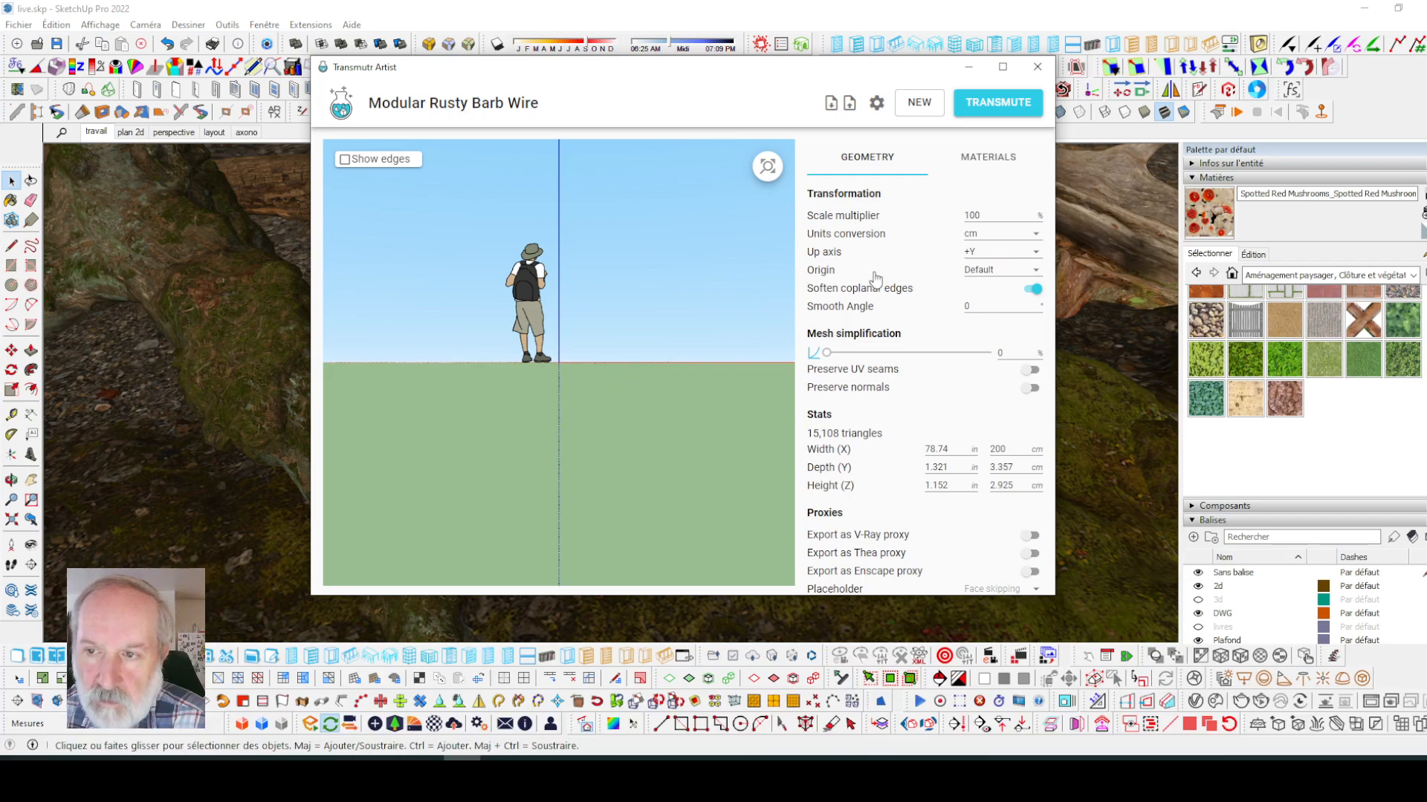
pyautogui.moveTo(635, 310); pyautogui.dragTo(613, 362)
pyautogui.scroll(5, 645, 385)
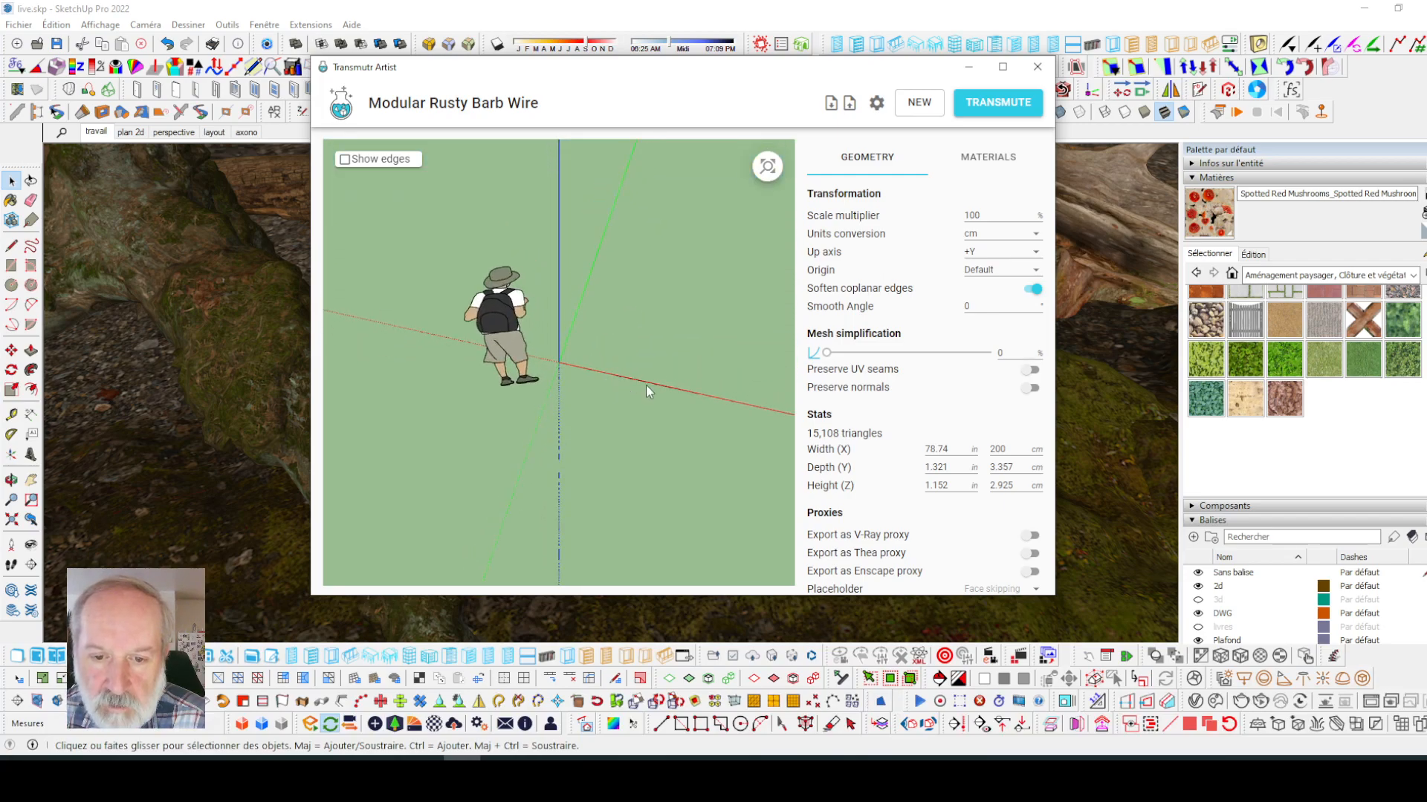
pyautogui.scroll(2, 646, 385)
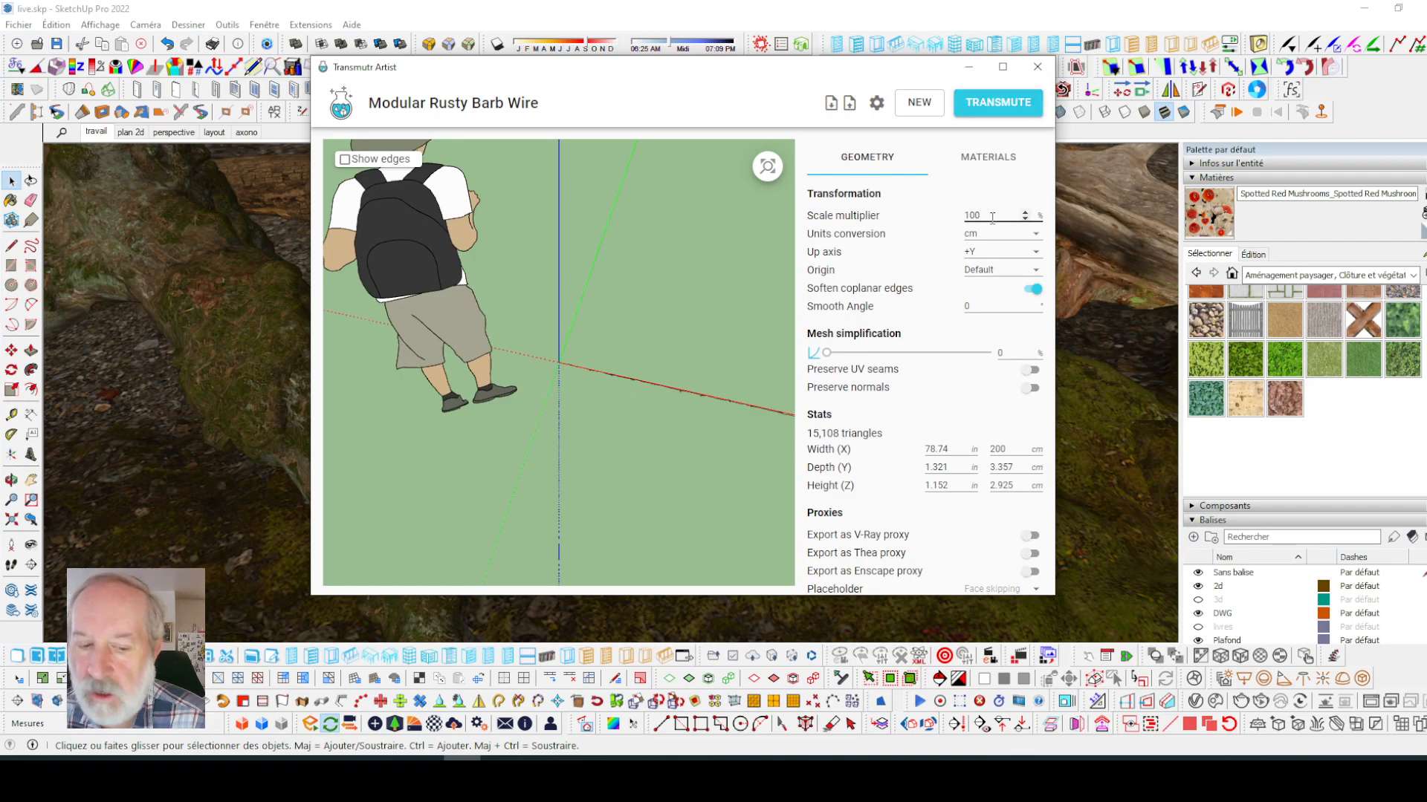
pyautogui.click(998, 104)
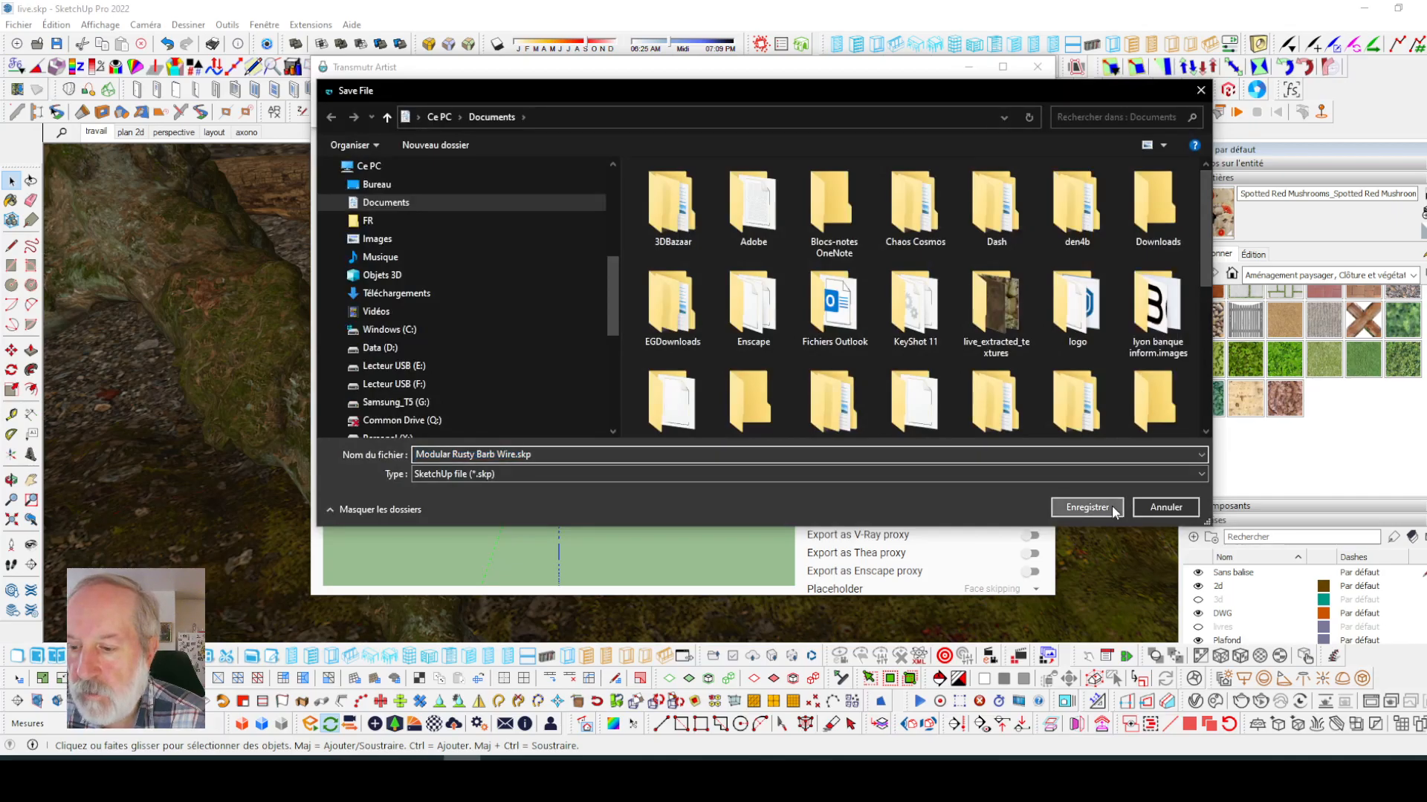
pyautogui.click(1087, 507)
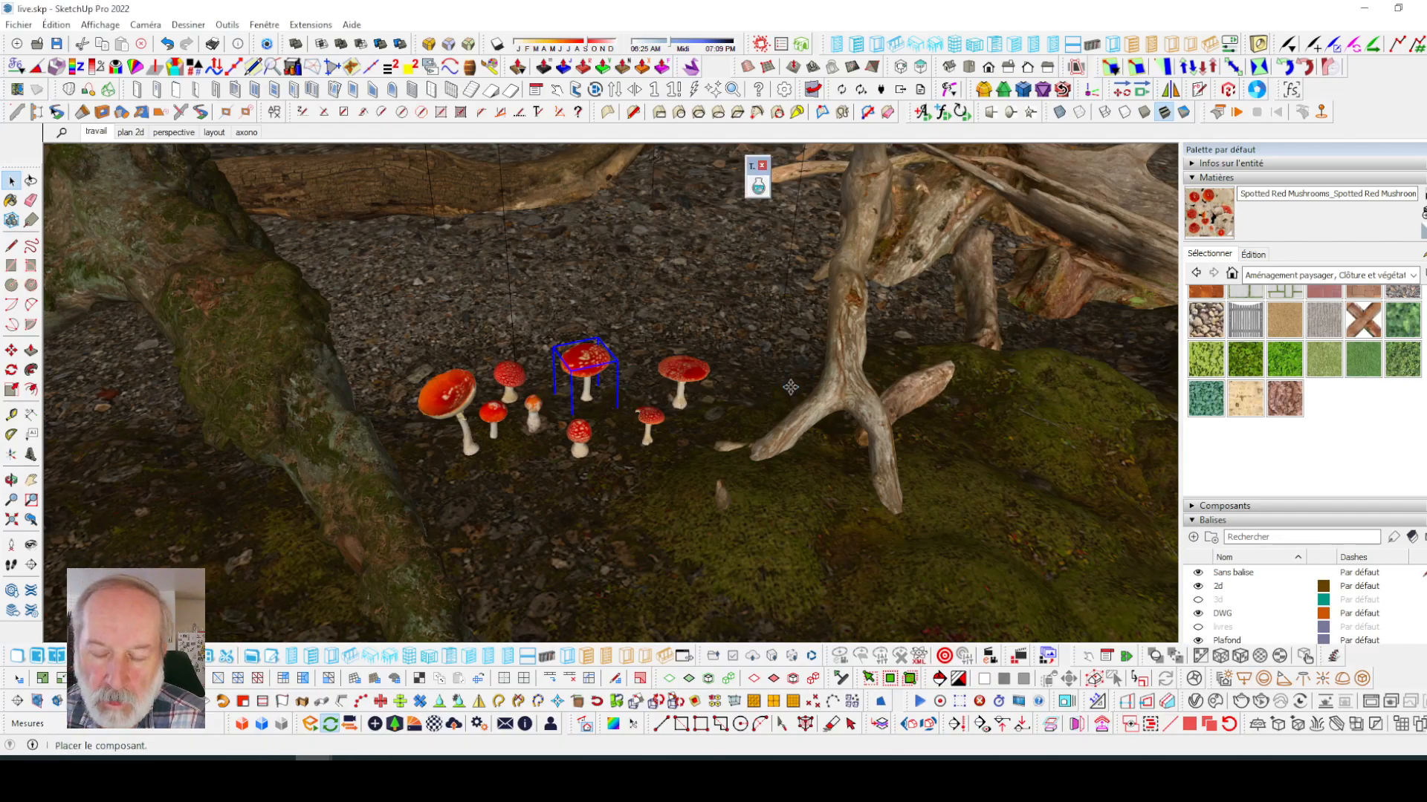
# - Place the barb wire component on the empty area just outside the front edge of the grass plane and select it
pyautogui.scroll(-5, 721, 376)
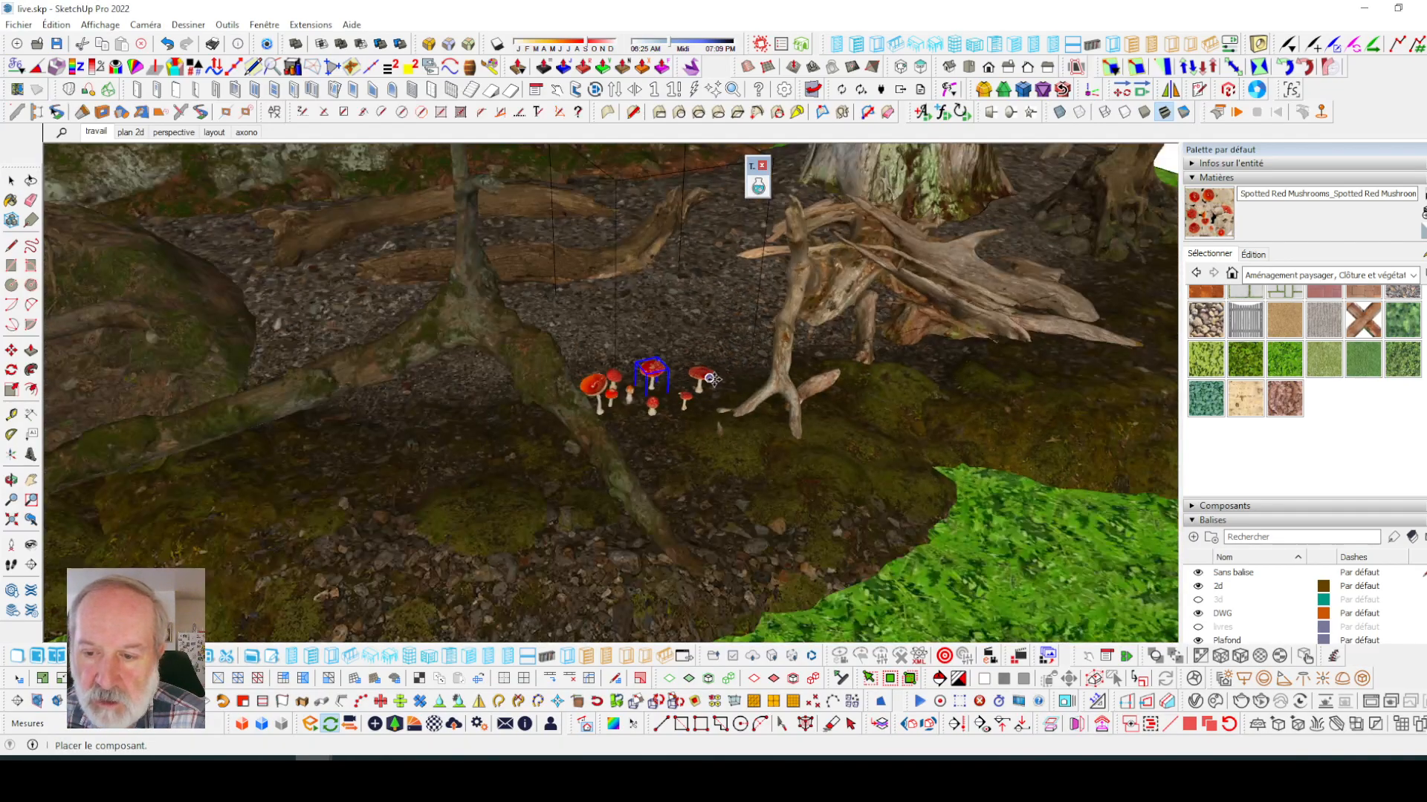
pyautogui.scroll(-5, 713, 383)
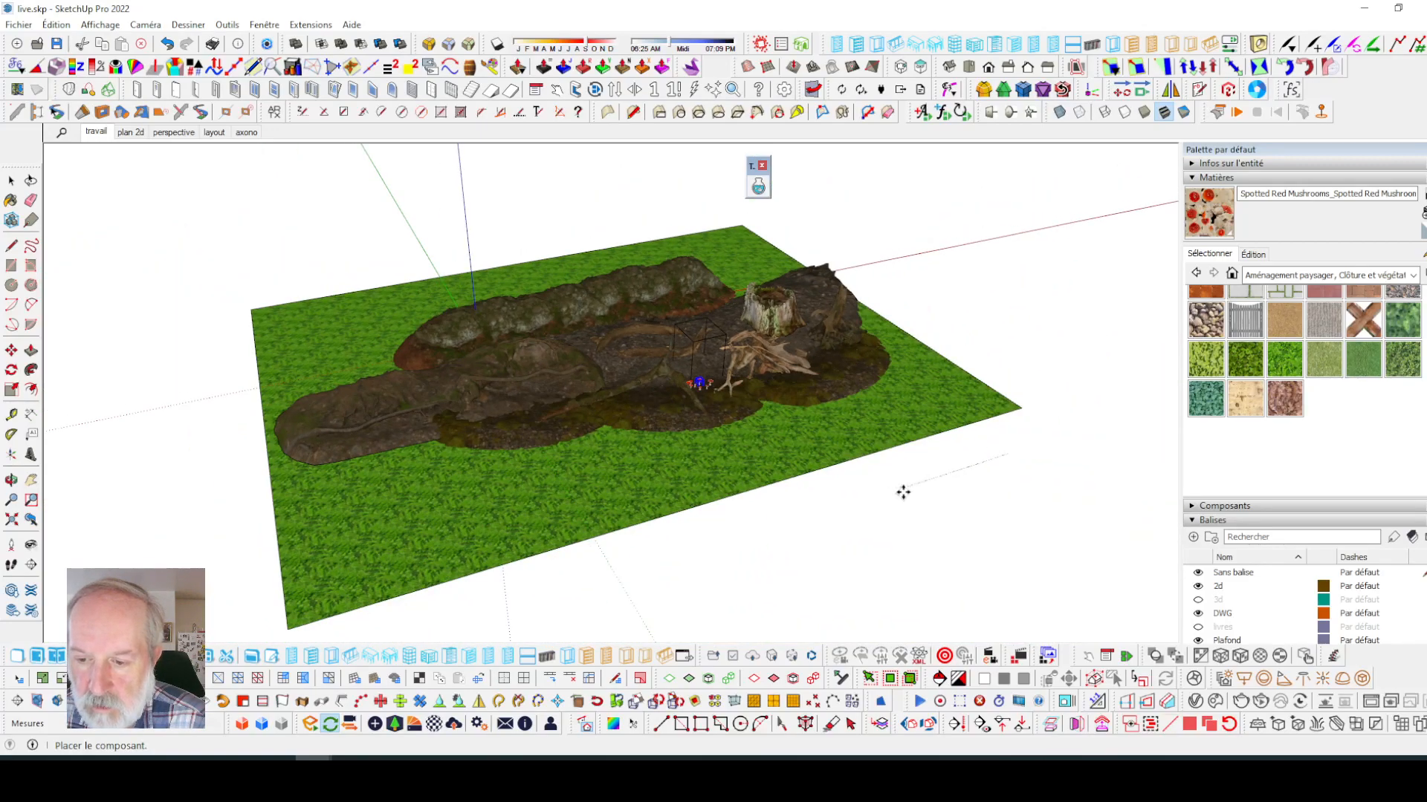
pyautogui.click(12, 182)
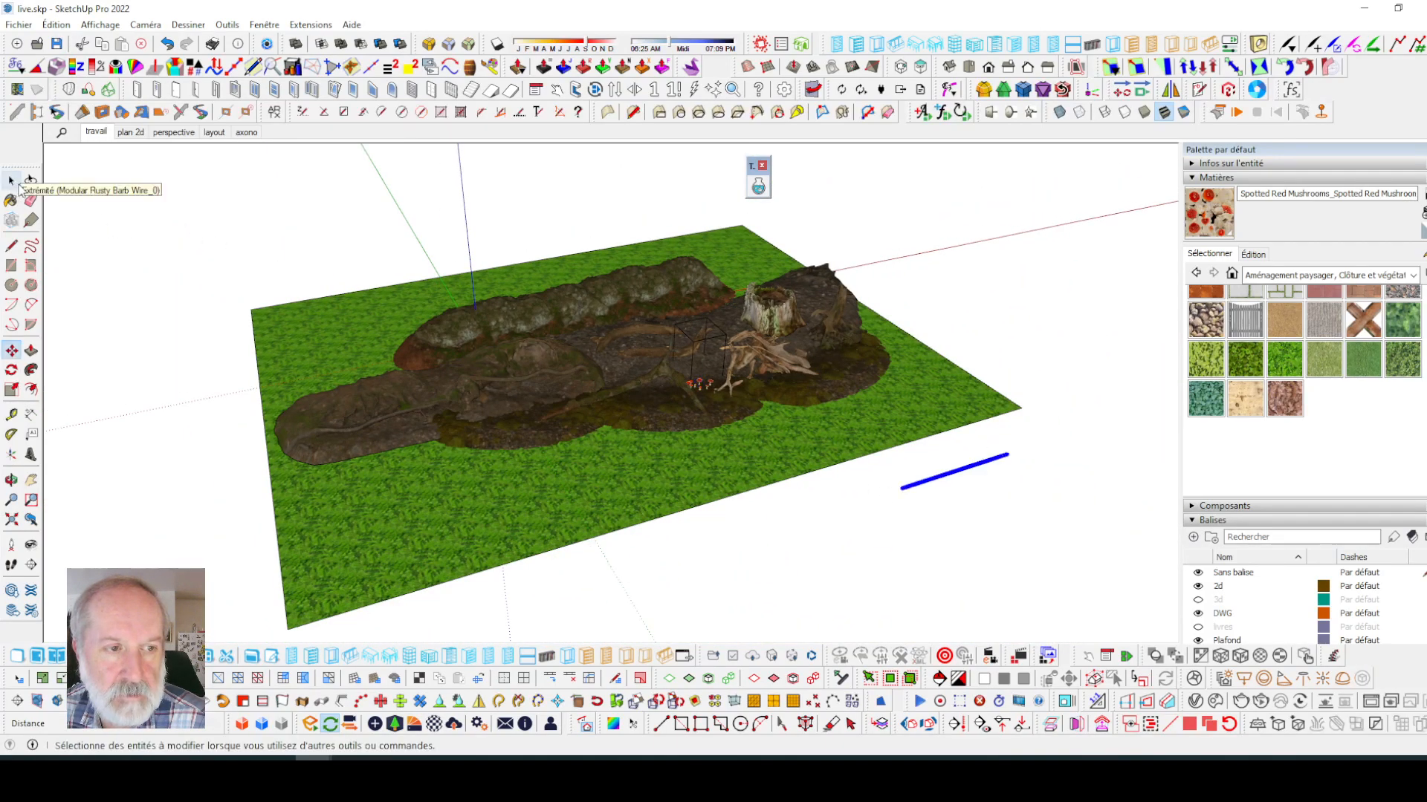
pyautogui.scroll(6, 988, 461)
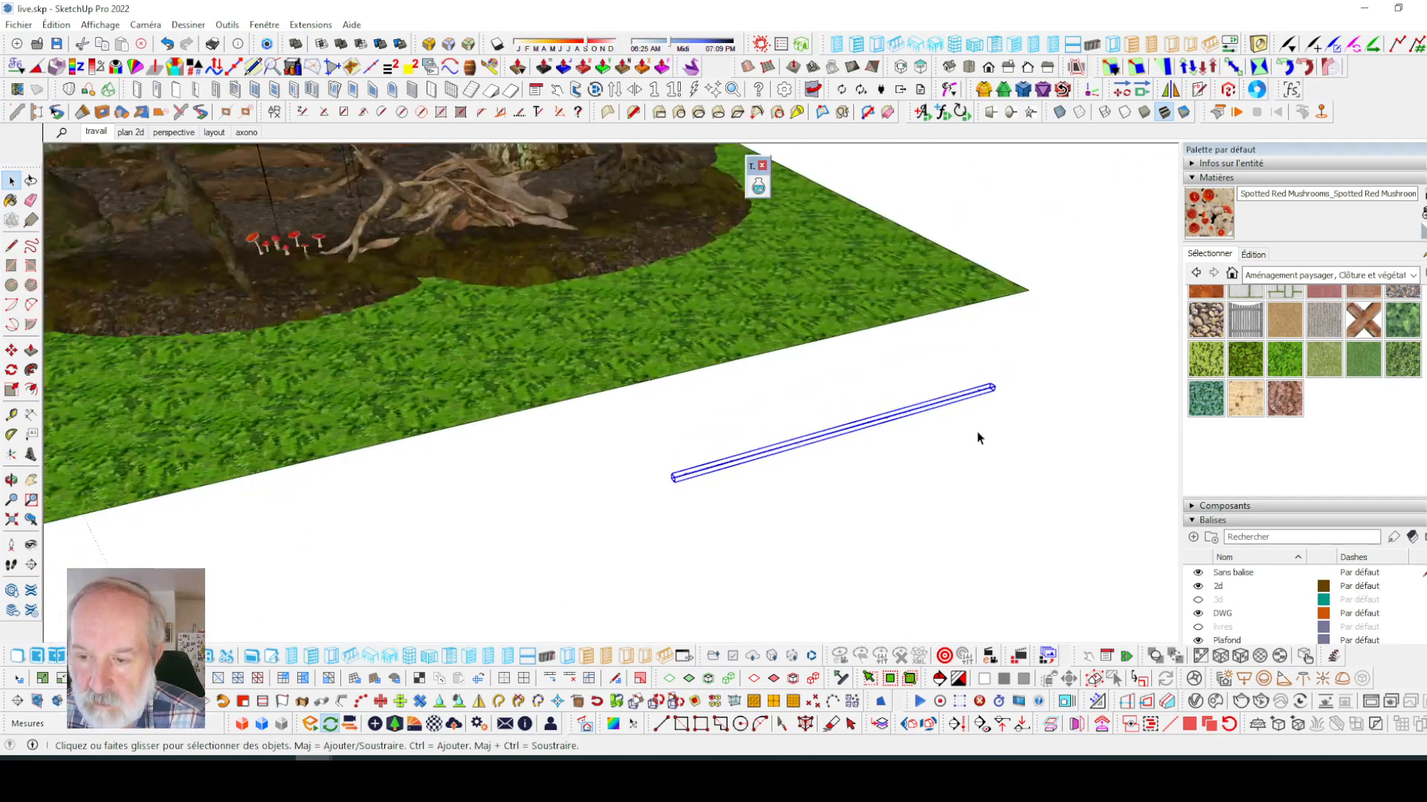
pyautogui.scroll(8, 979, 438)
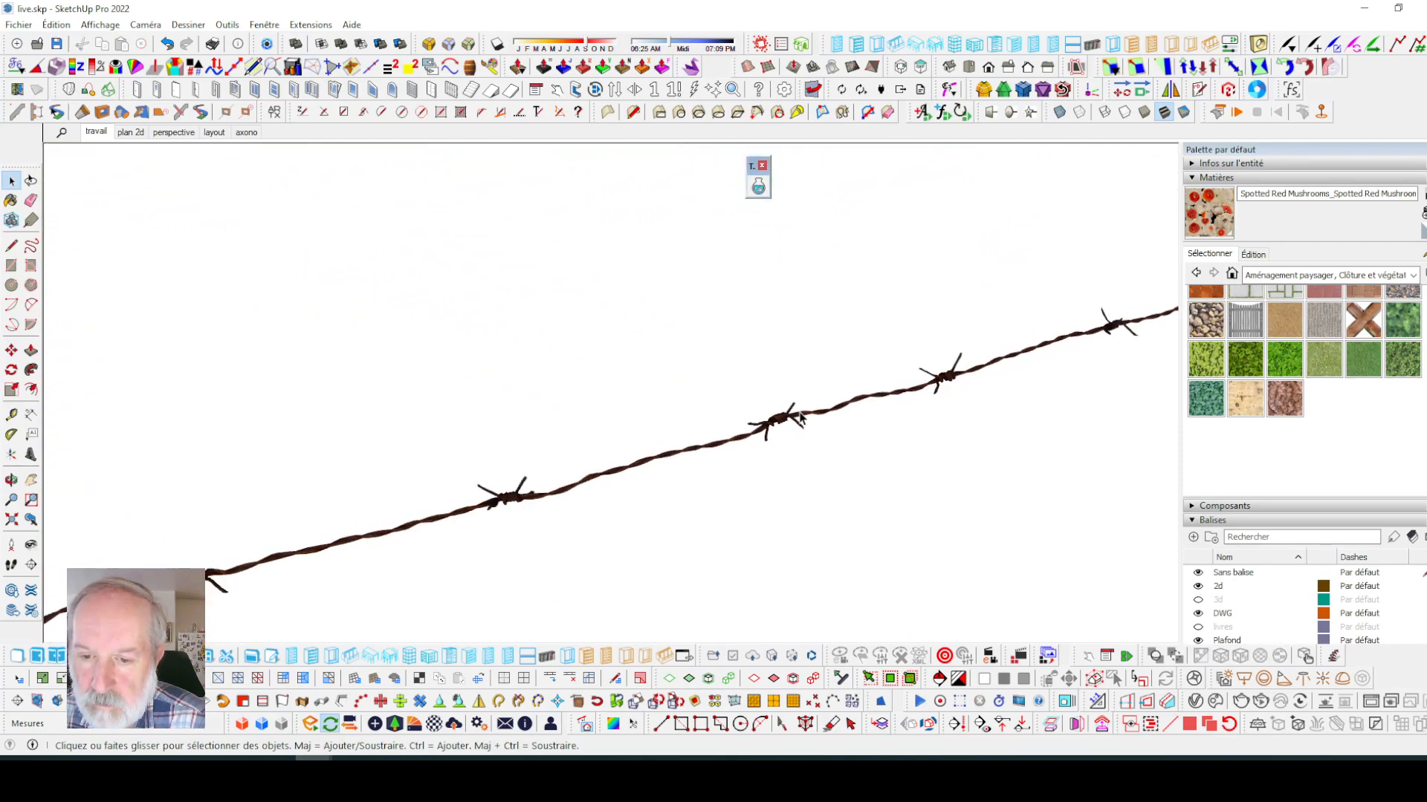
pyautogui.scroll(-10, 801, 419)
pyautogui.scroll(6, 795, 394)
pyautogui.click(793, 365)
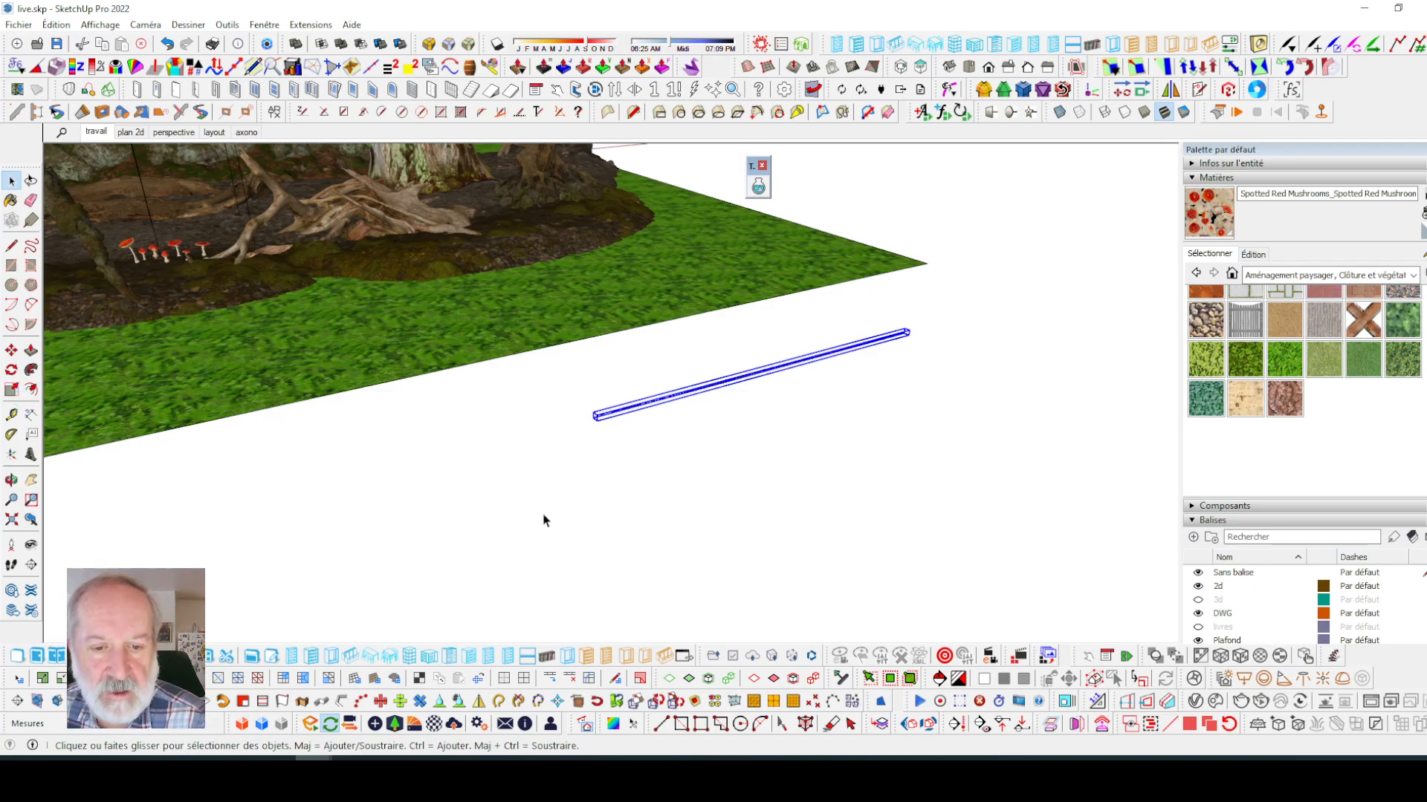
# - Scale the barb wire component up uniformly in two passes from its ends, and deselect it
pyautogui.click(12, 391)
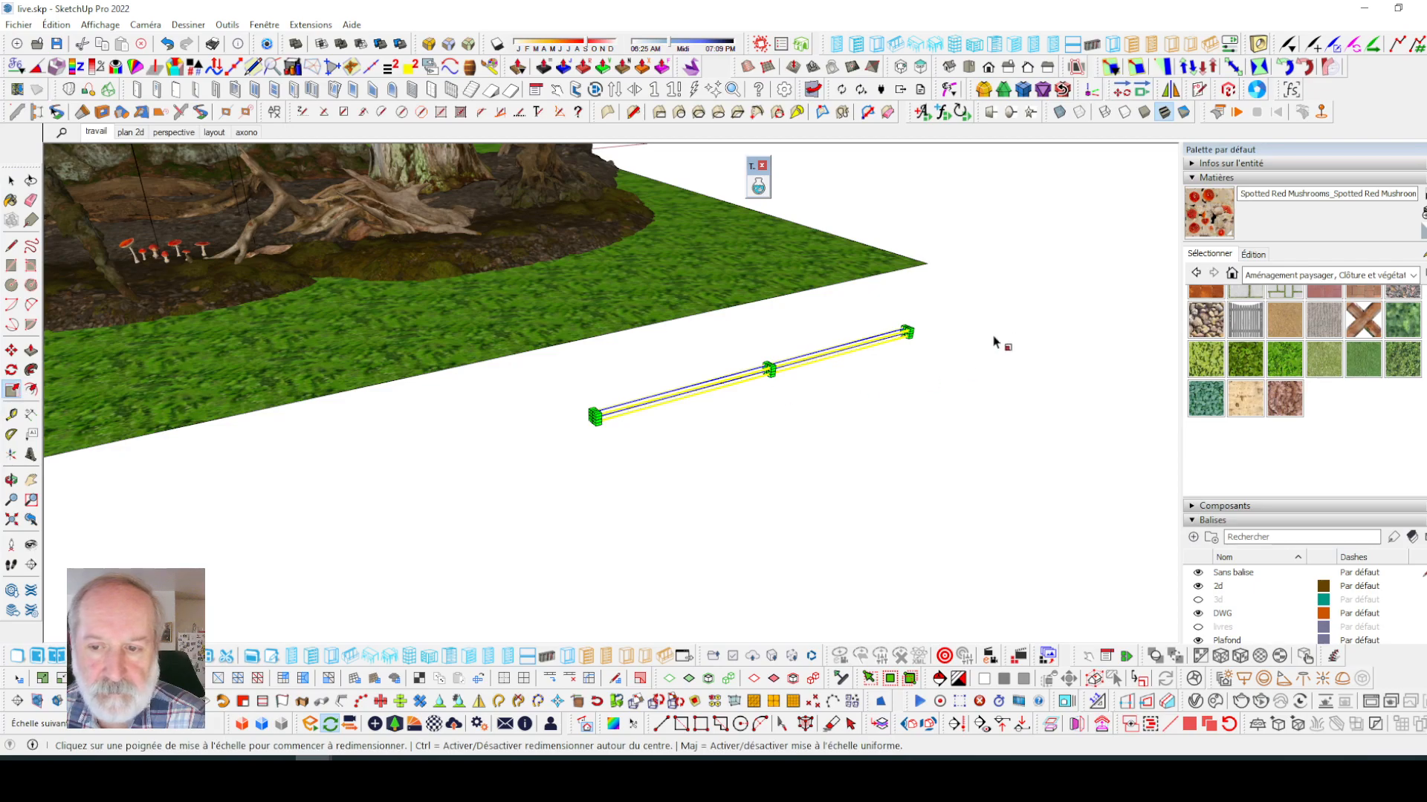
pyautogui.scroll(5, 908, 330)
pyautogui.click(908, 330)
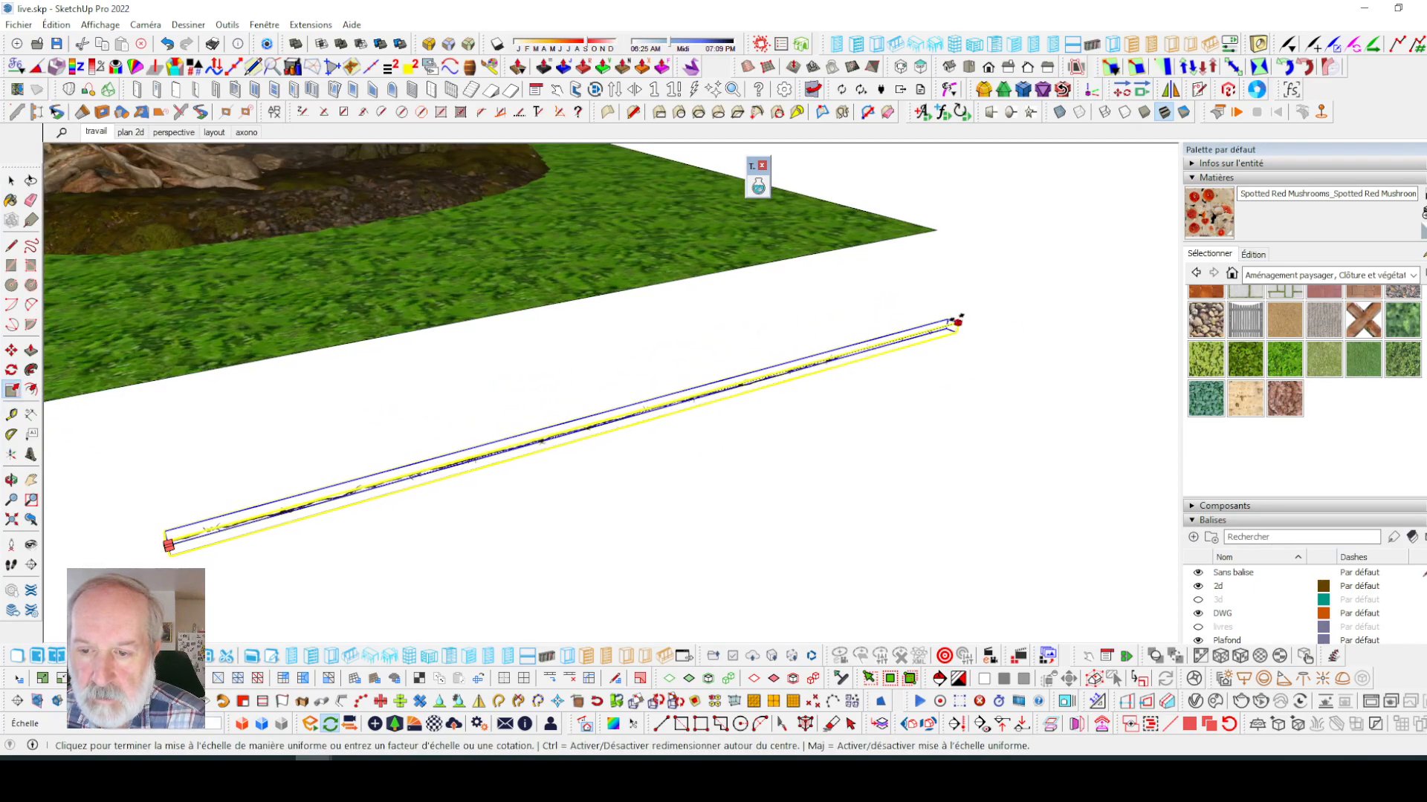
pyautogui.click(1116, 214)
pyautogui.scroll(-3, 810, 296)
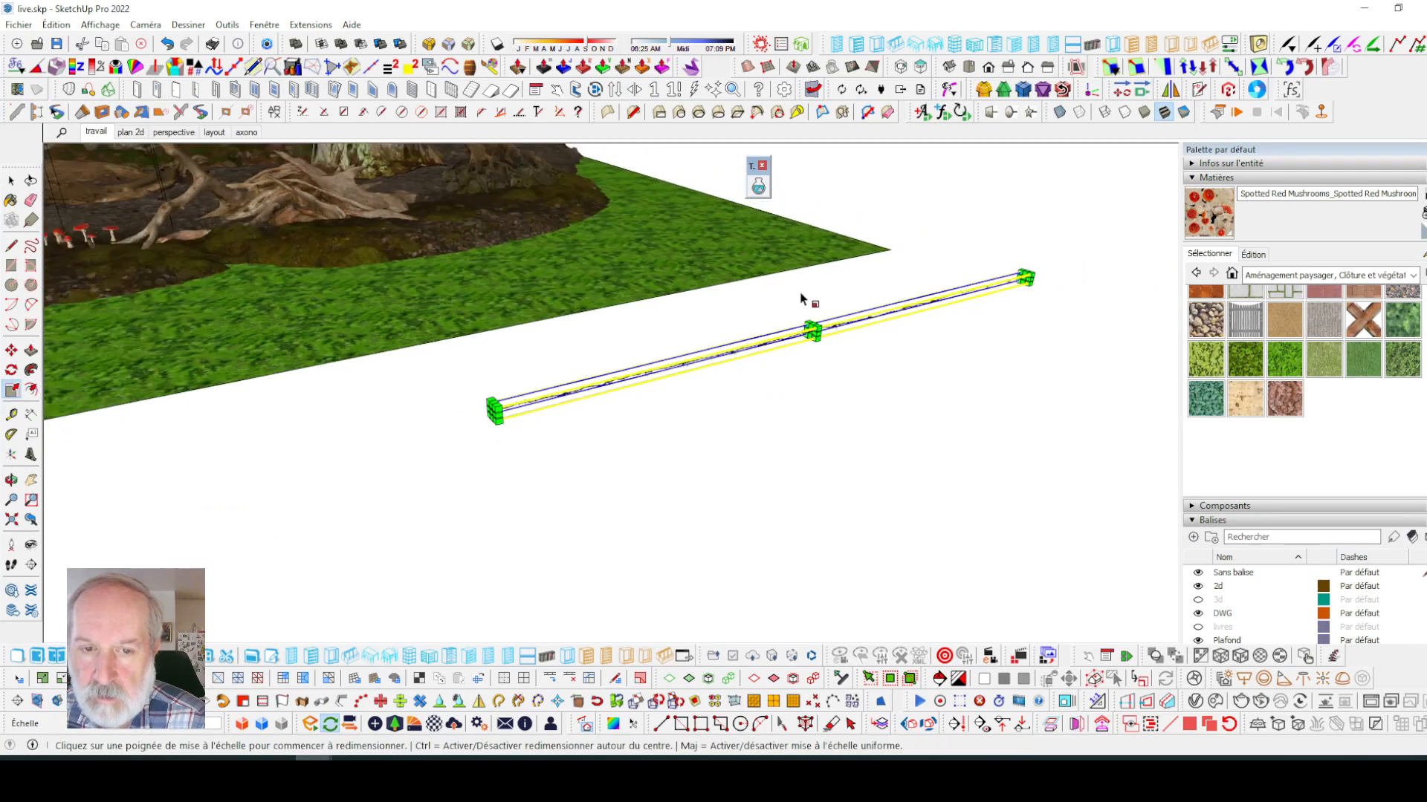
pyautogui.scroll(4, 598, 359)
pyautogui.click(611, 362)
pyautogui.click(364, 348)
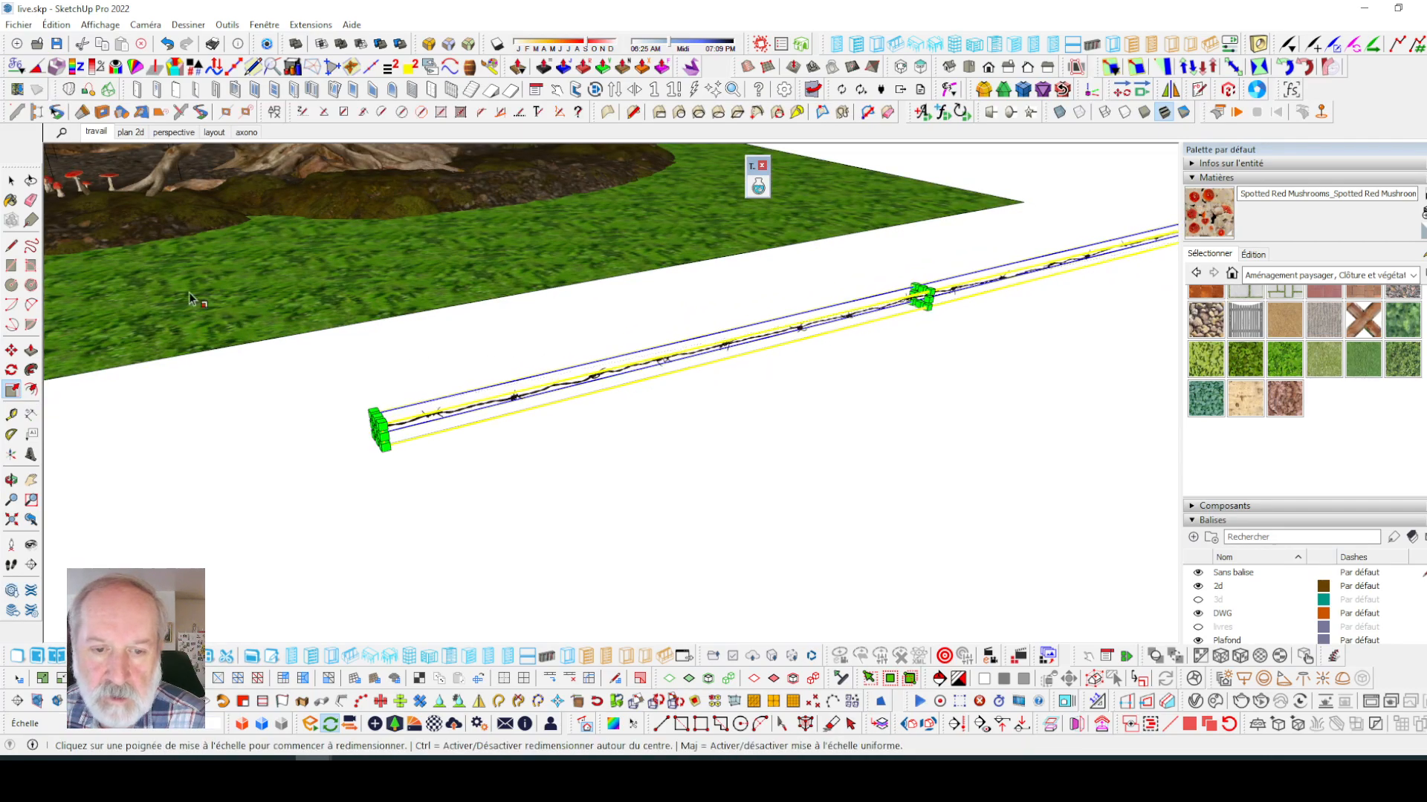
pyautogui.click(11, 181)
pyautogui.click(474, 366)
pyautogui.scroll(-1, 519, 367)
pyautogui.moveTo(519, 367); pyautogui.dragTo(706, 375, button='middle')
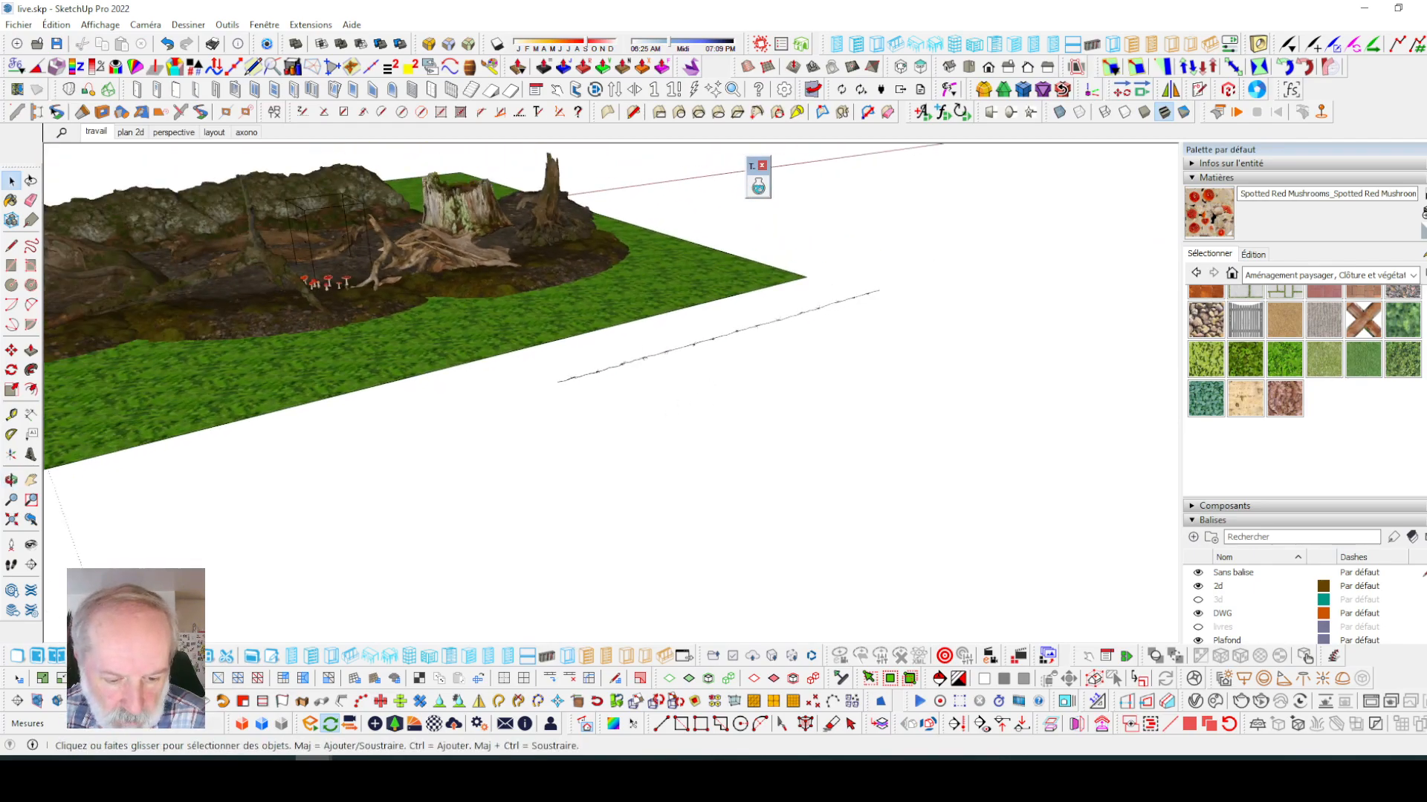
# - Switch to Quixel Bridge and look through the purchased assets for more objects that suit the forest scene
pyautogui.click(387, 759)
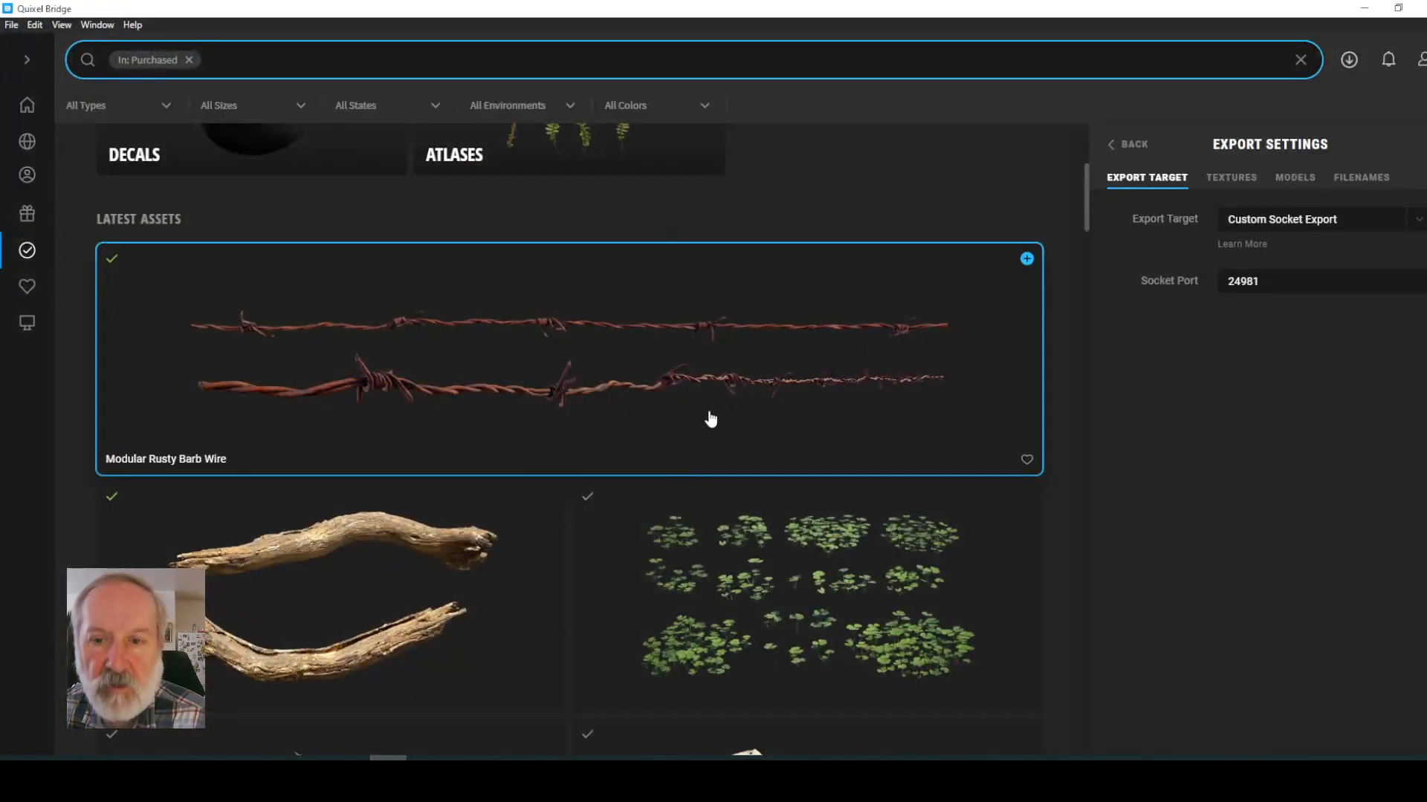
pyautogui.scroll(-2, 724, 411)
pyautogui.scroll(-12, 725, 410)
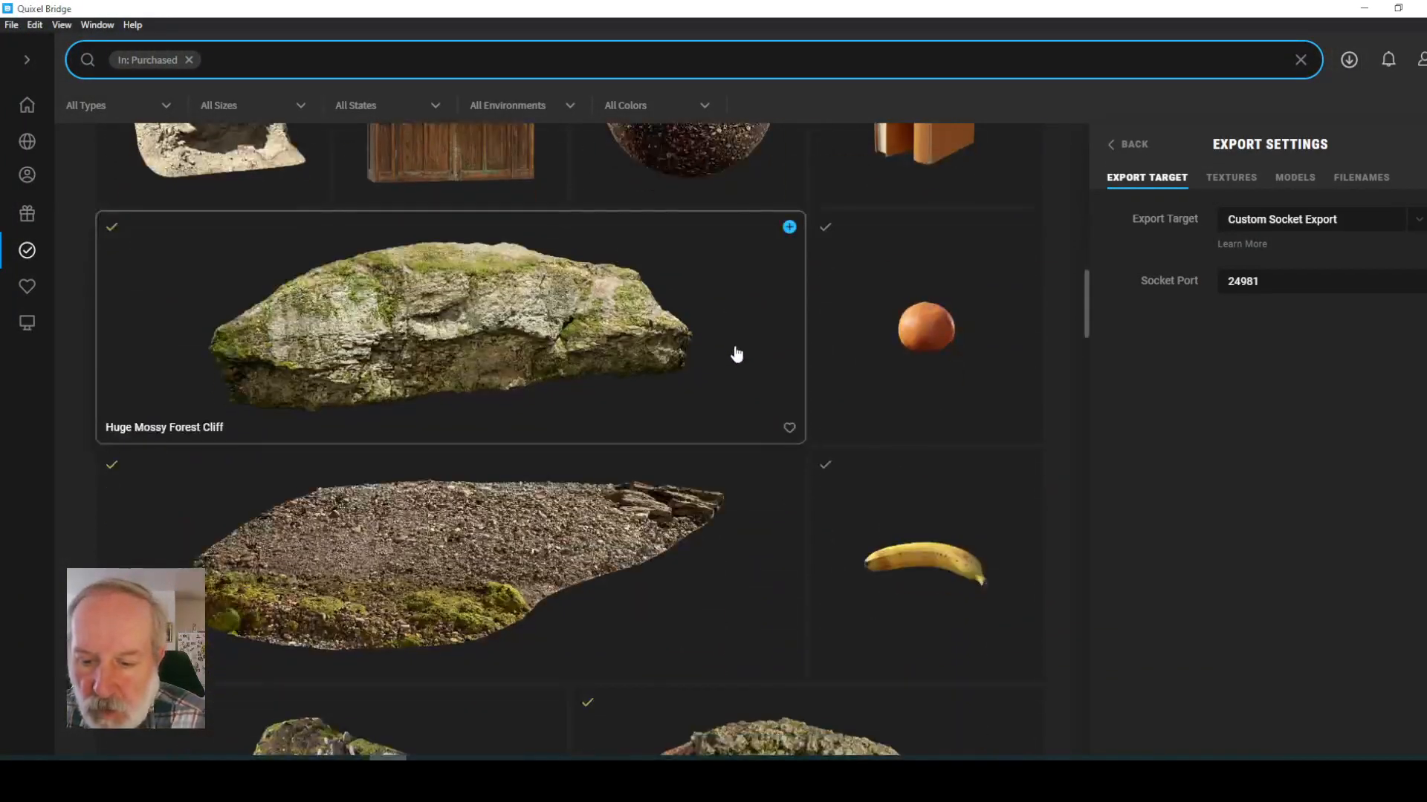
pyautogui.scroll(-10, 735, 352)
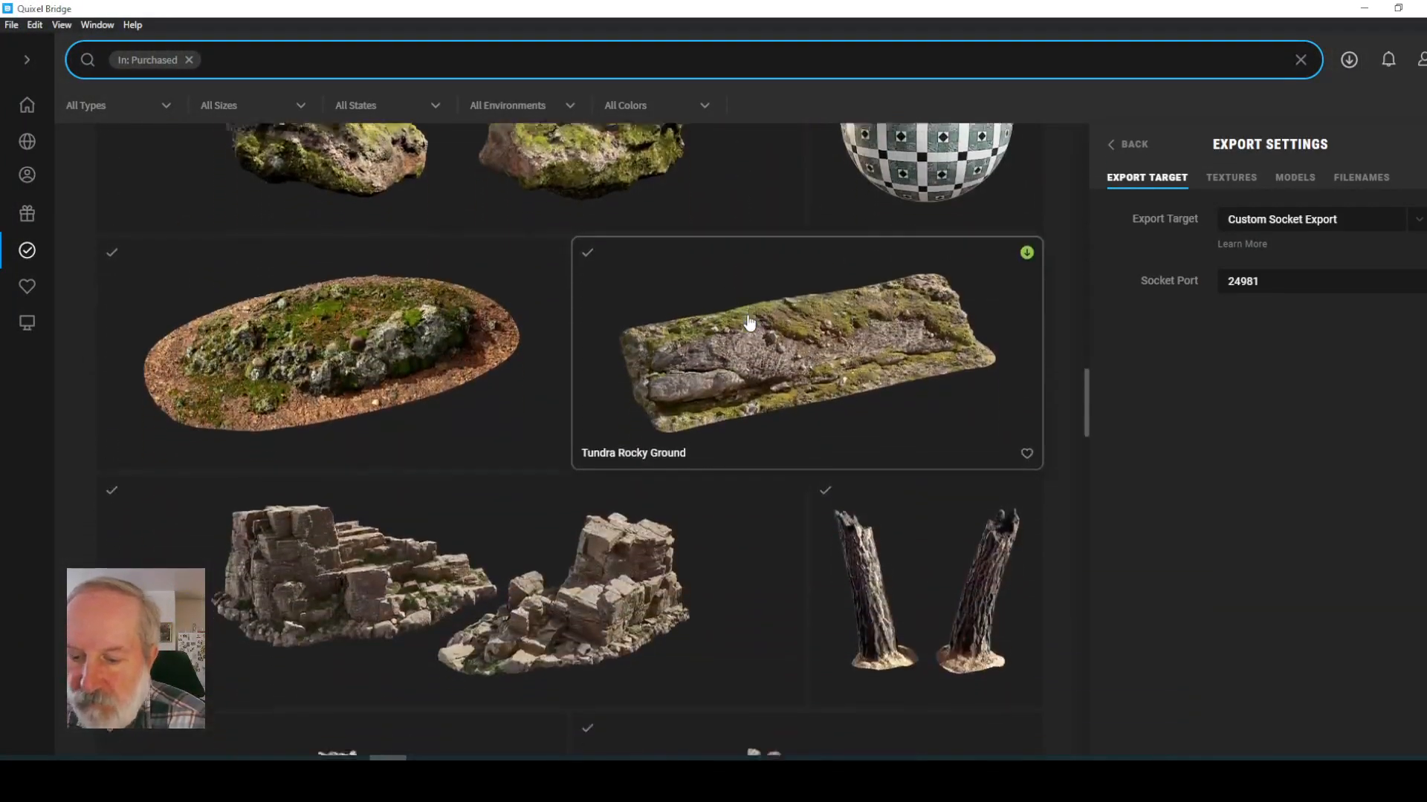
pyautogui.scroll(-10, 755, 312)
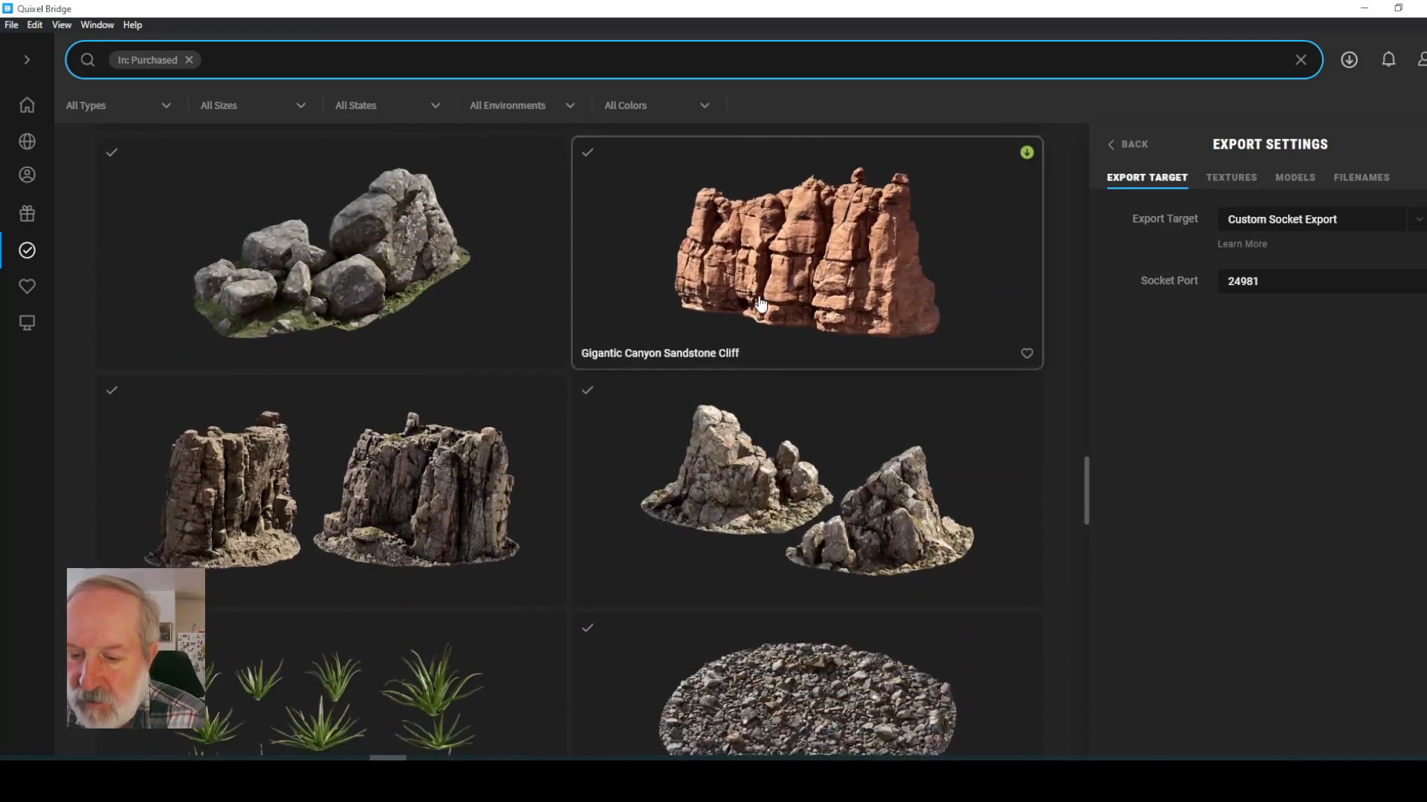
pyautogui.scroll(-10, 759, 303)
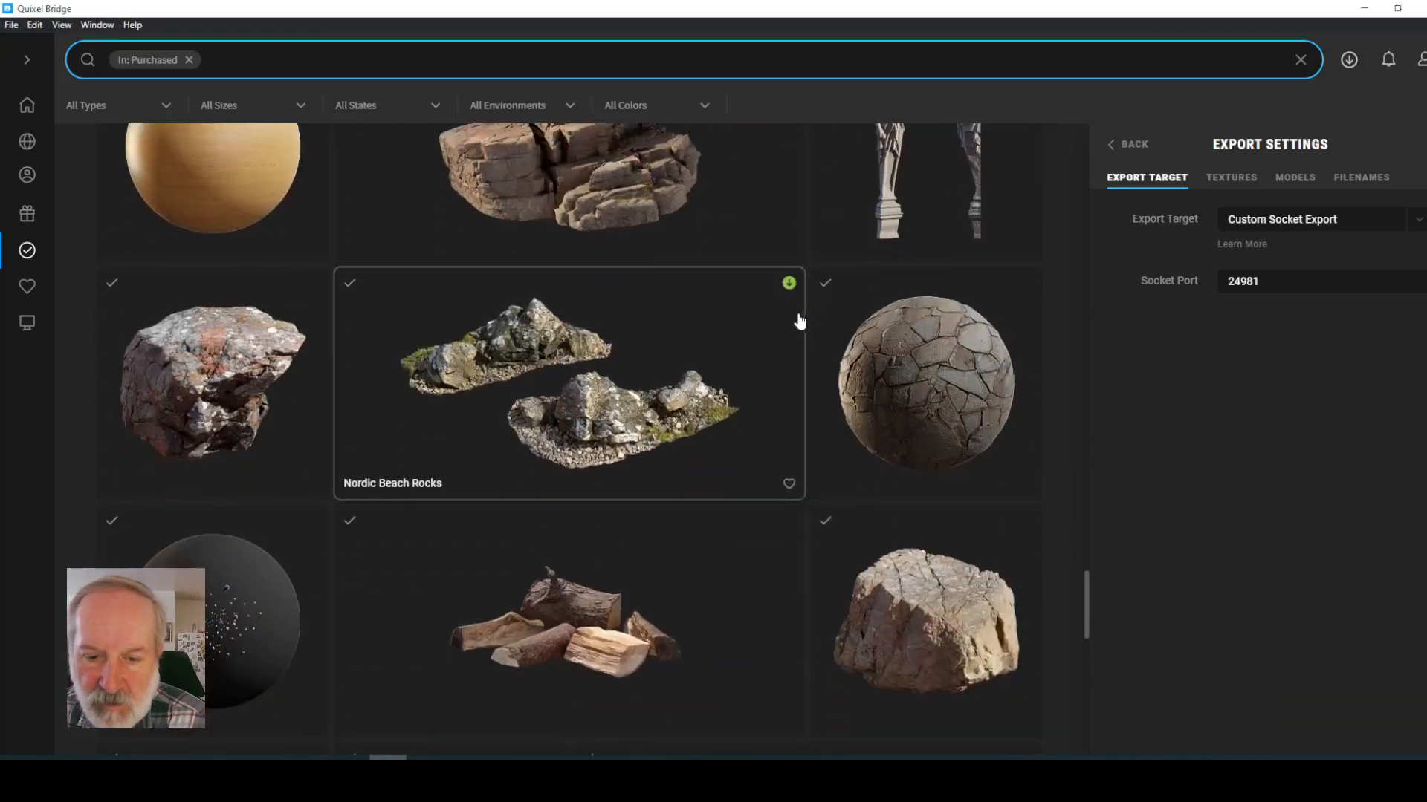
pyautogui.scroll(-10, 784, 321)
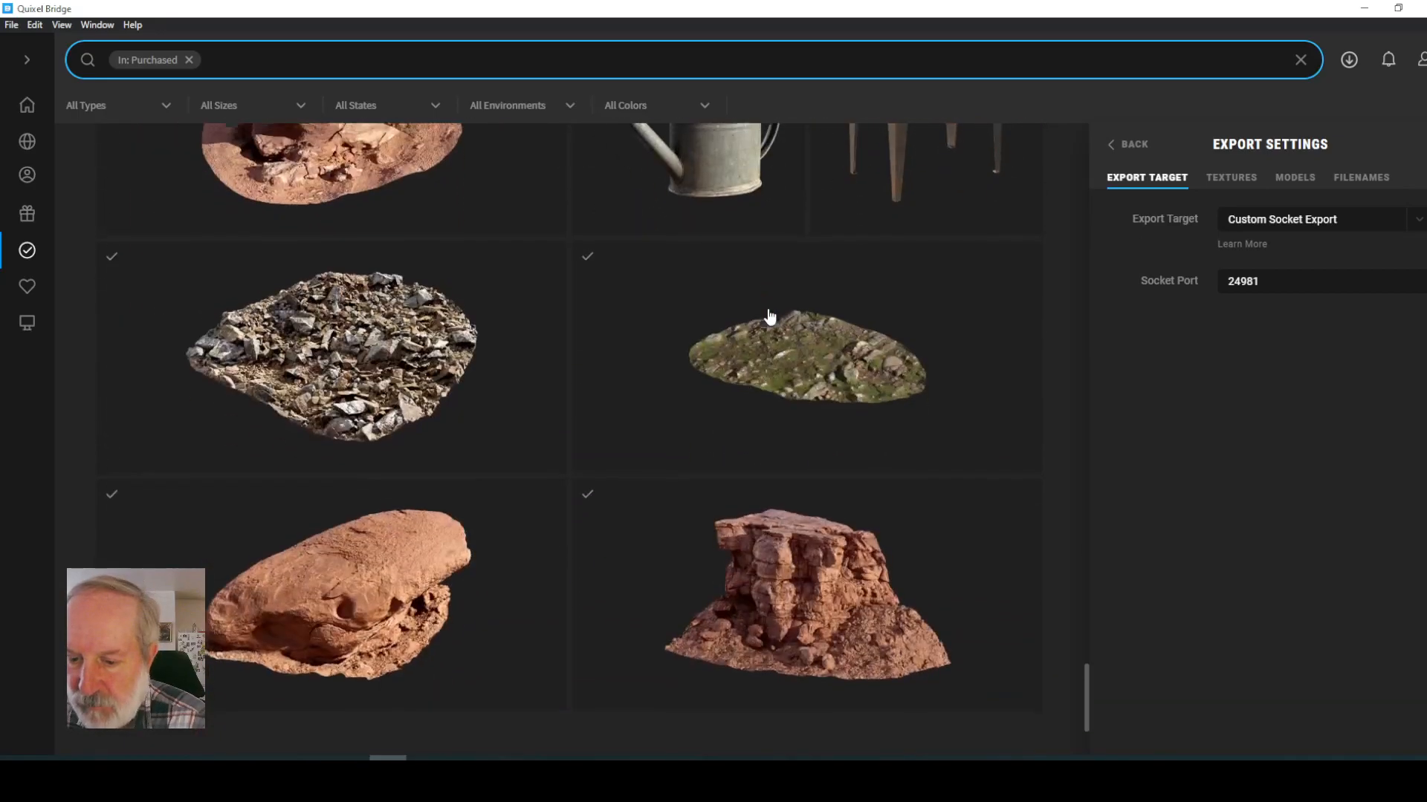
pyautogui.scroll(-10, 776, 292)
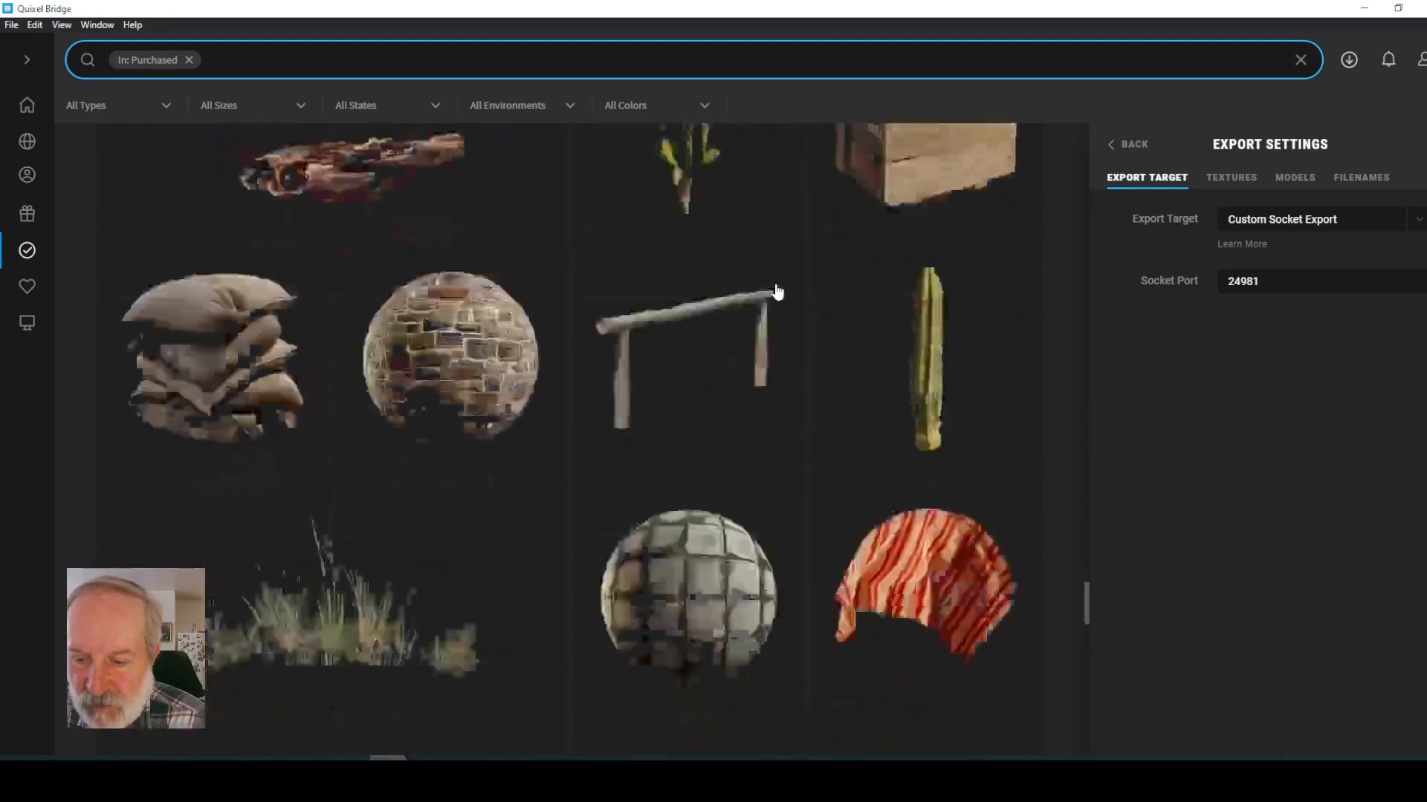
pyautogui.scroll(-10, 783, 290)
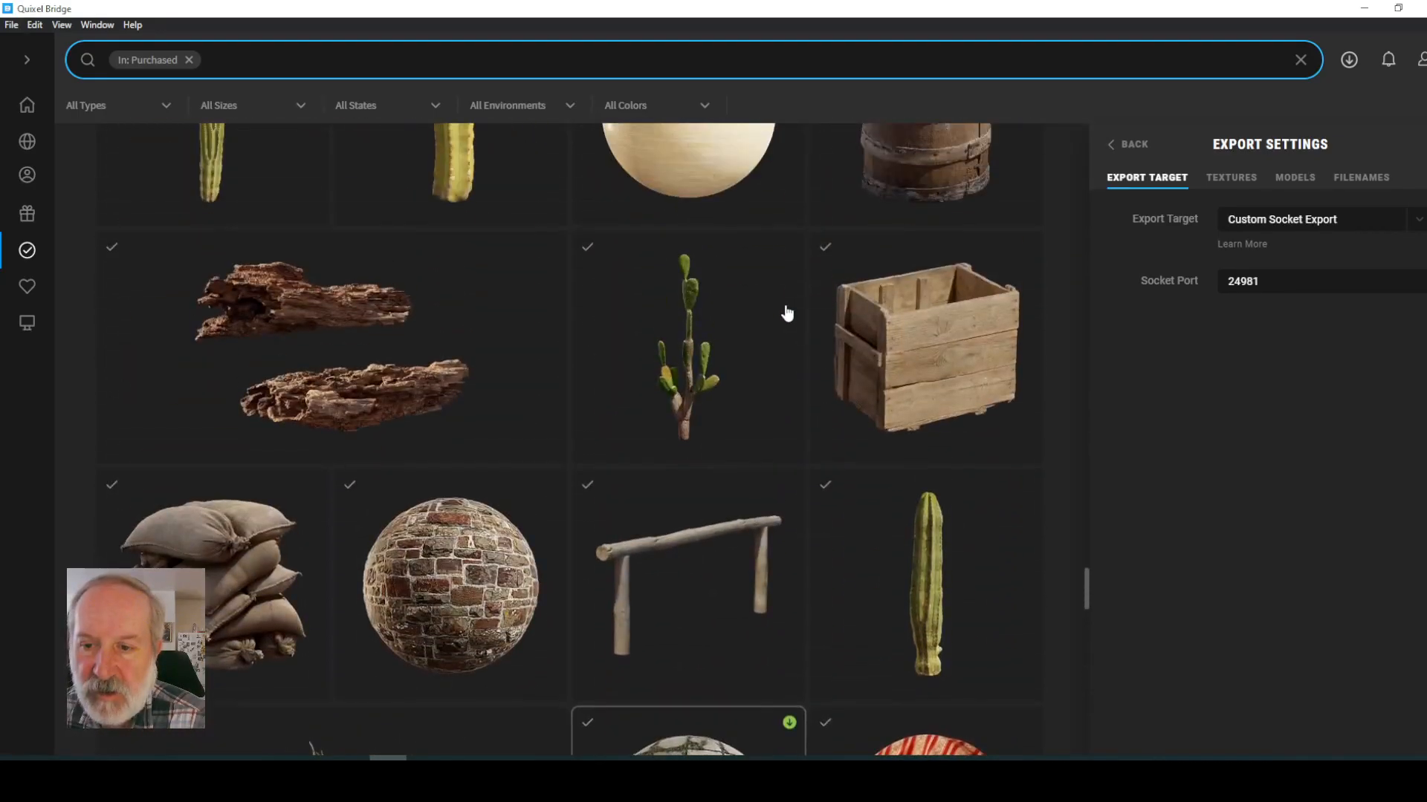
pyautogui.scroll(-10, 785, 314)
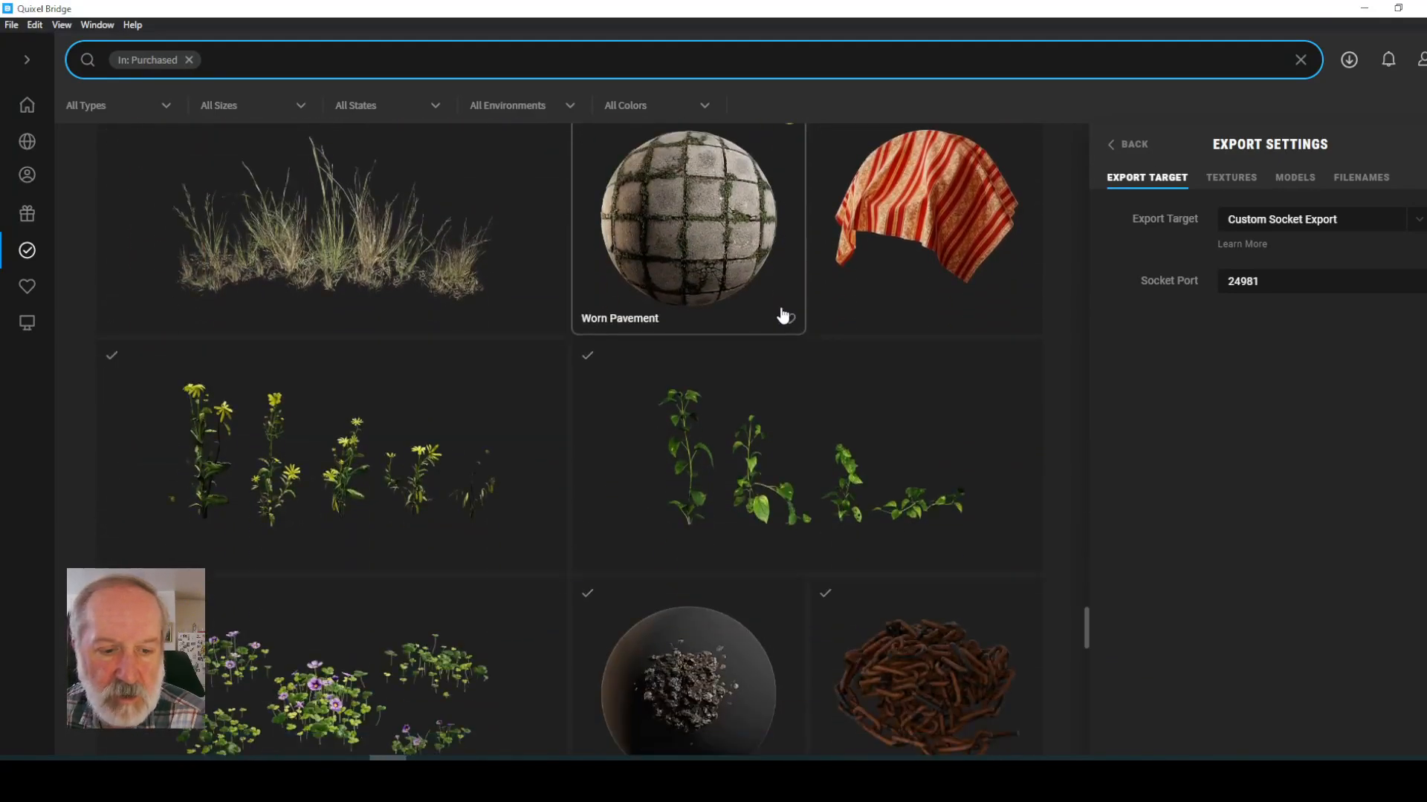
pyautogui.scroll(-7, 781, 315)
pyautogui.scroll(3, 771, 315)
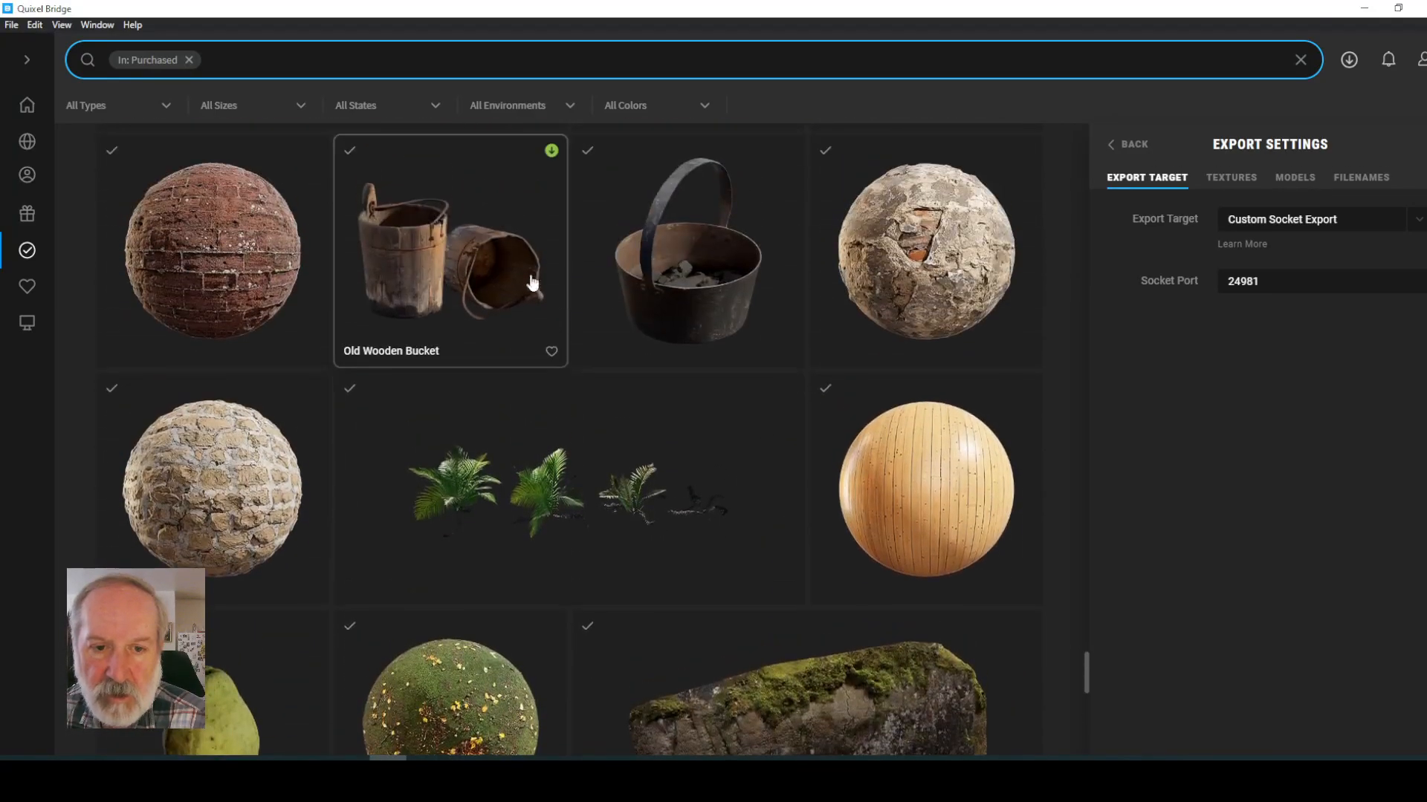
pyautogui.scroll(-9, 879, 445)
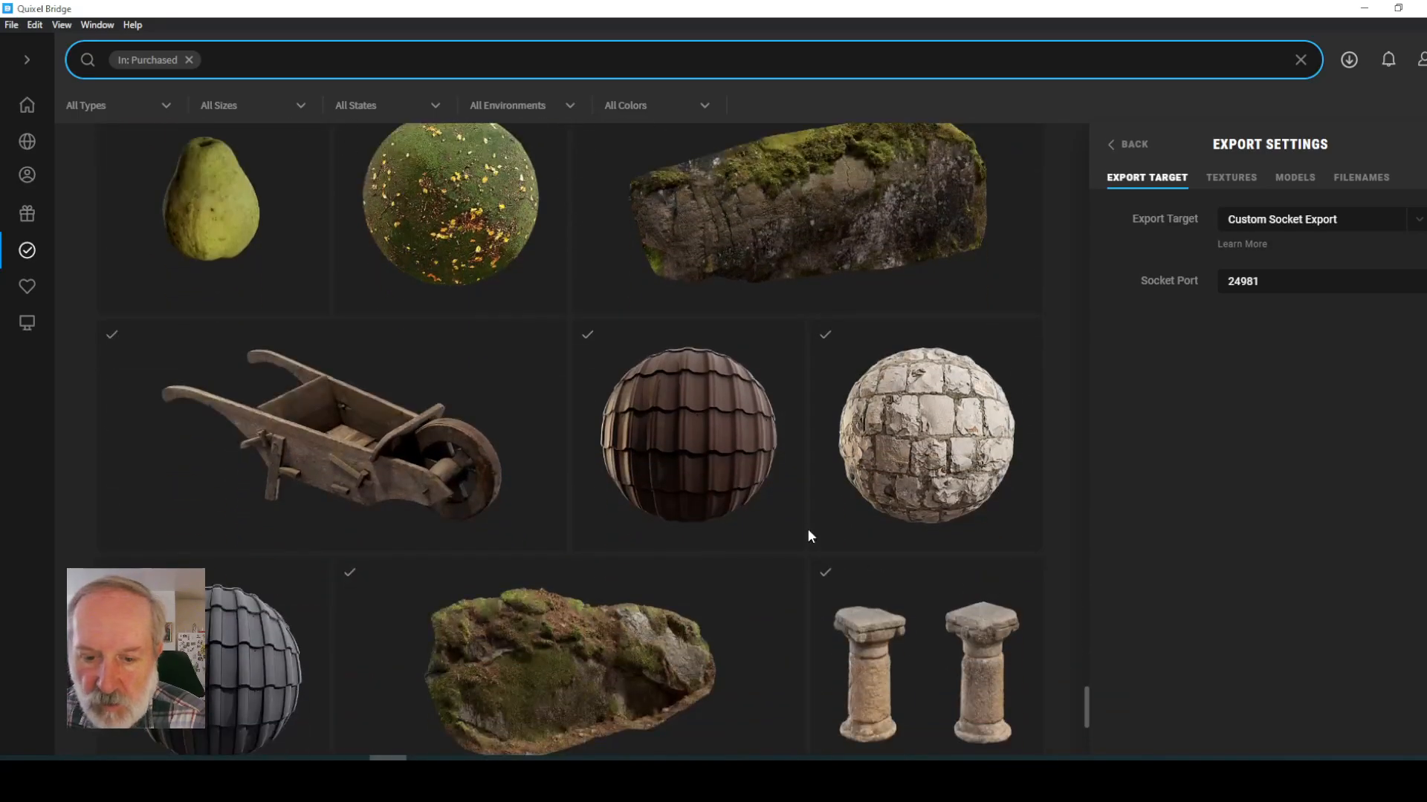
pyautogui.scroll(-6, 811, 543)
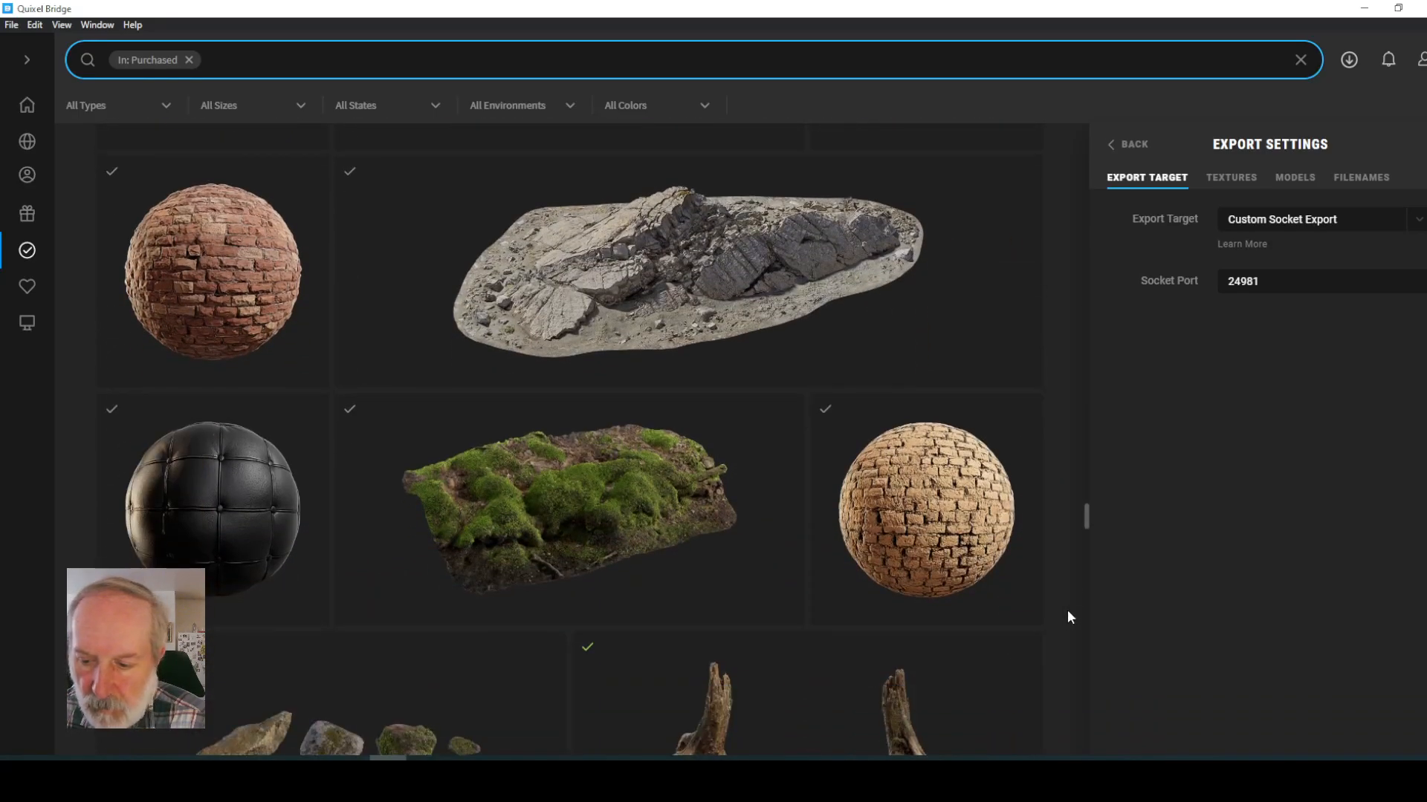
pyautogui.moveTo(1085, 525); pyautogui.dragTo(1074, 118)
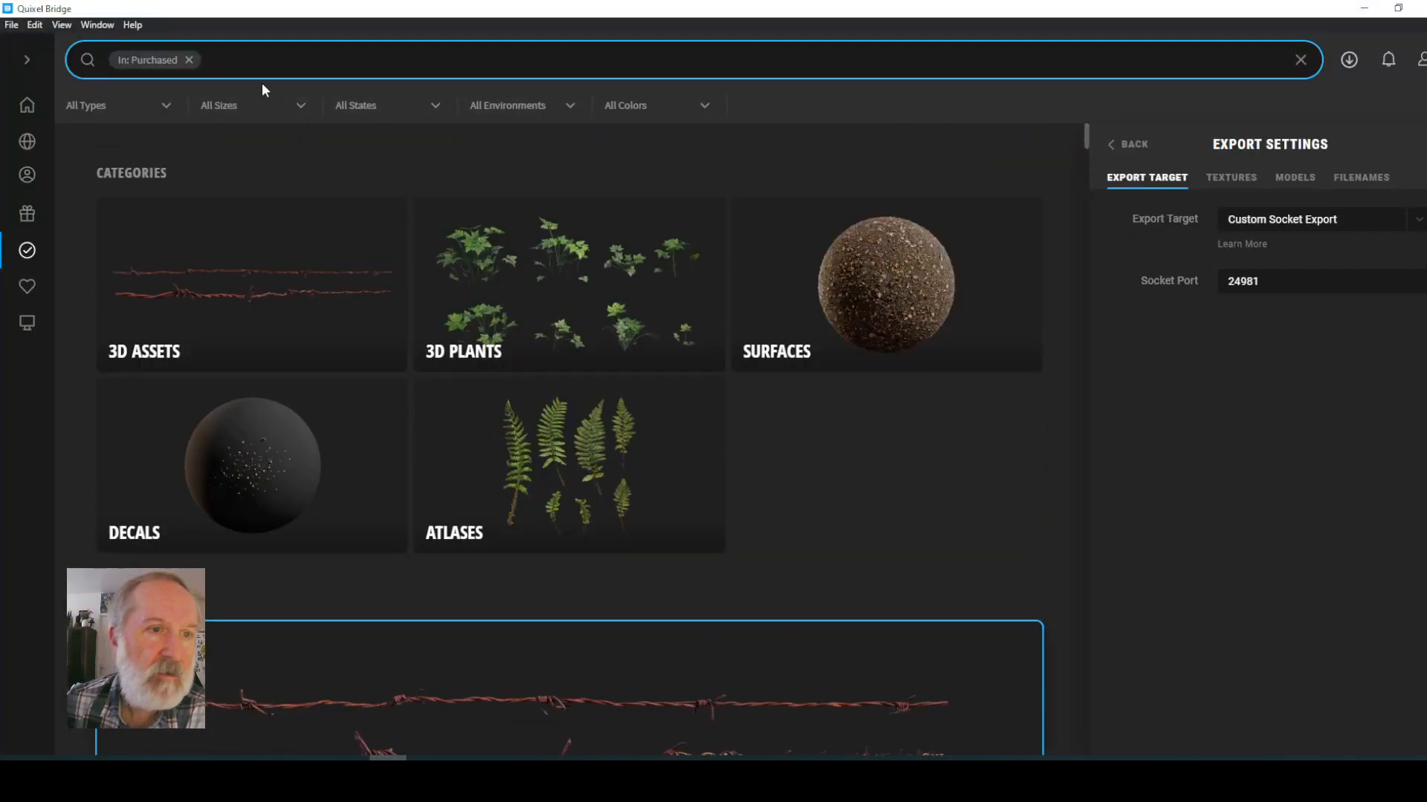
# - Search the purchased assets for Wooden Bench
pyautogui.click(239, 57)
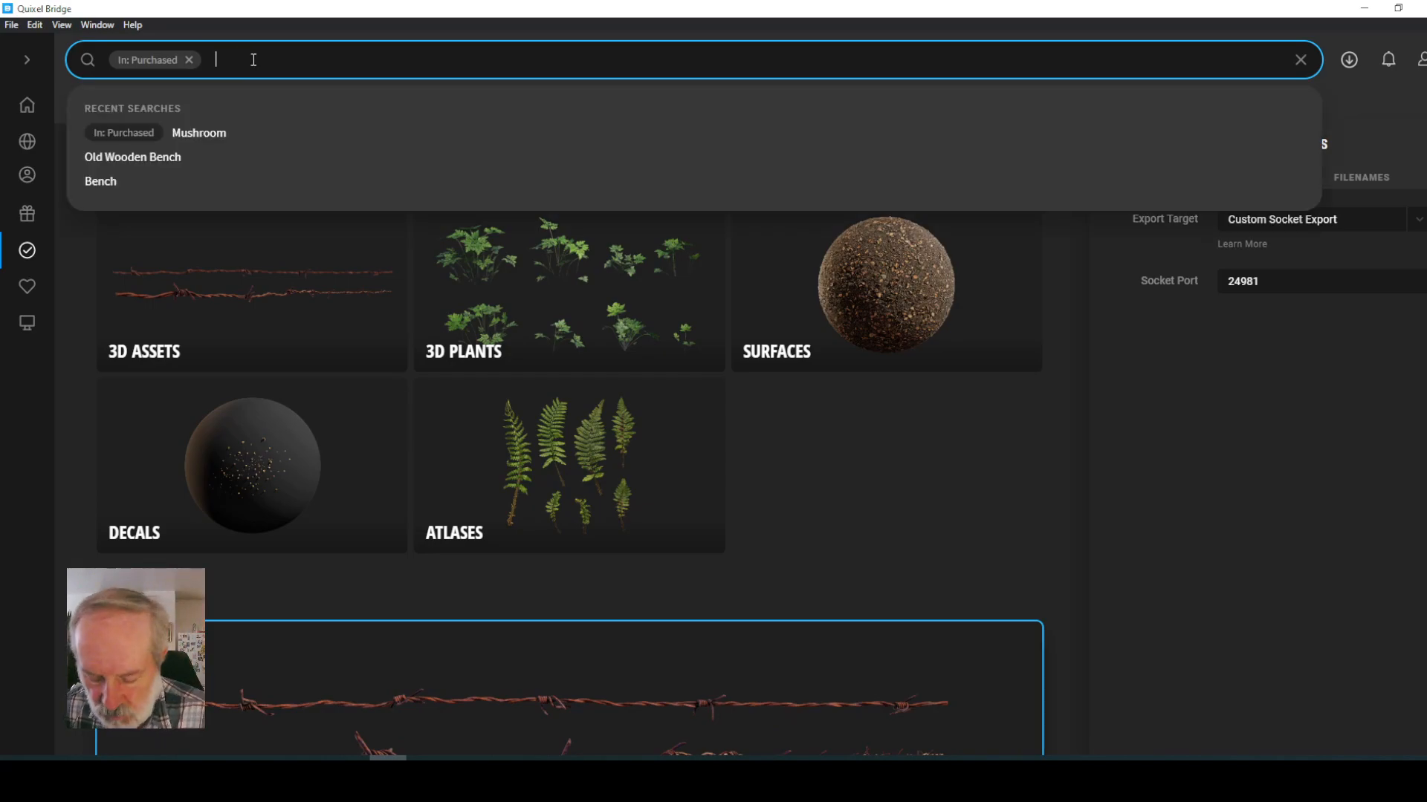
pyautogui.write('wood')
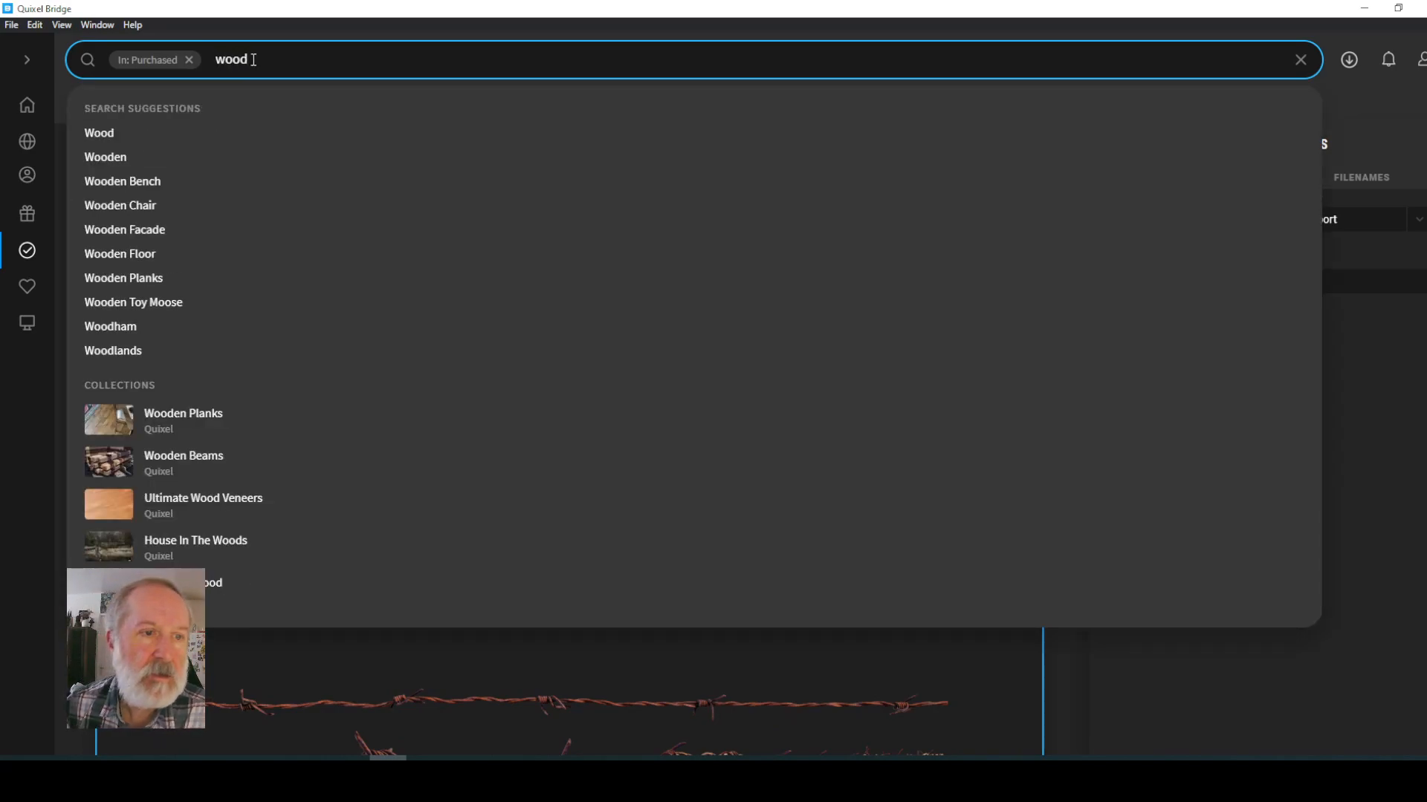
pyautogui.click(150, 184)
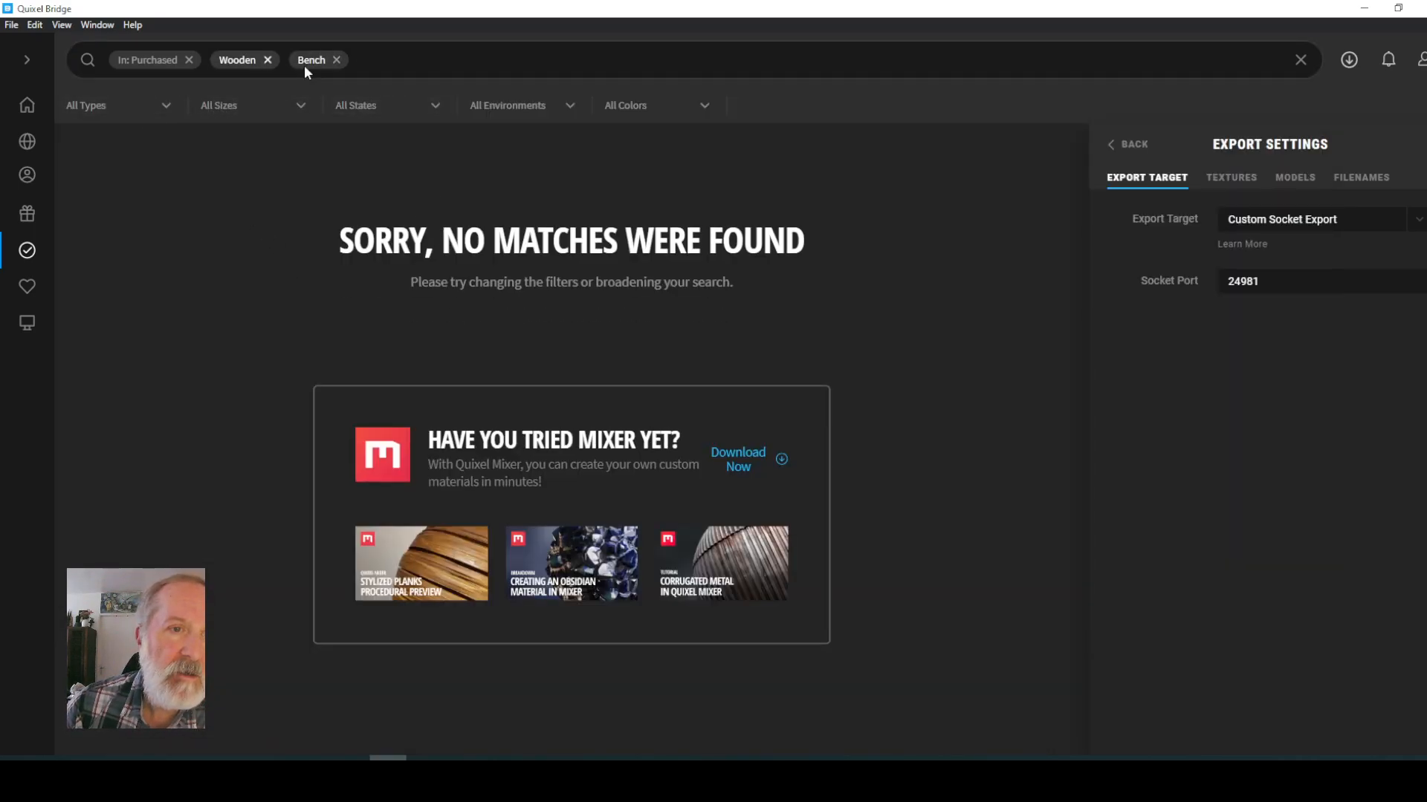
# - Broaden the purchased-assets search to Wooden only by removing the Bench term, and look through the results
pyautogui.click(336, 61)
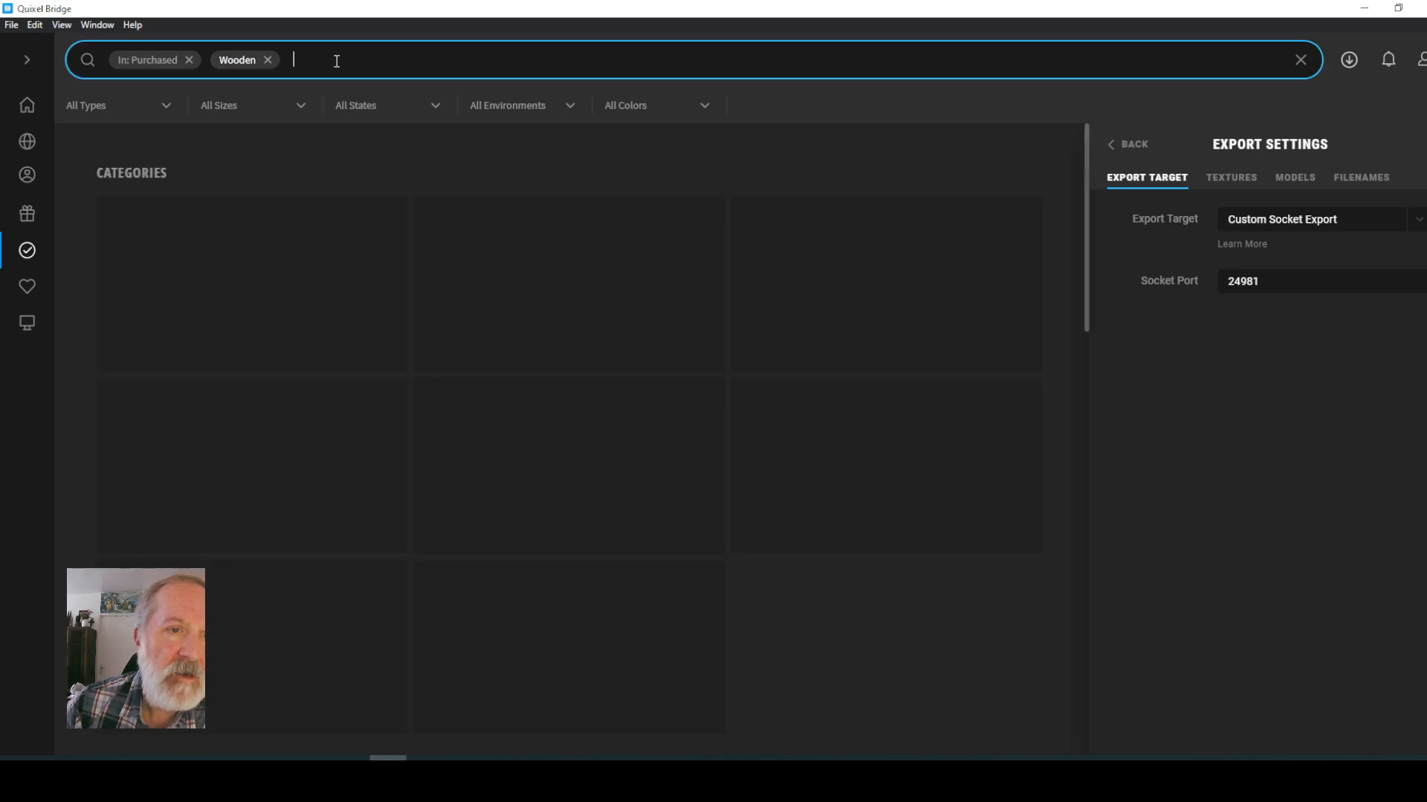
pyautogui.scroll(-15, 600, 372)
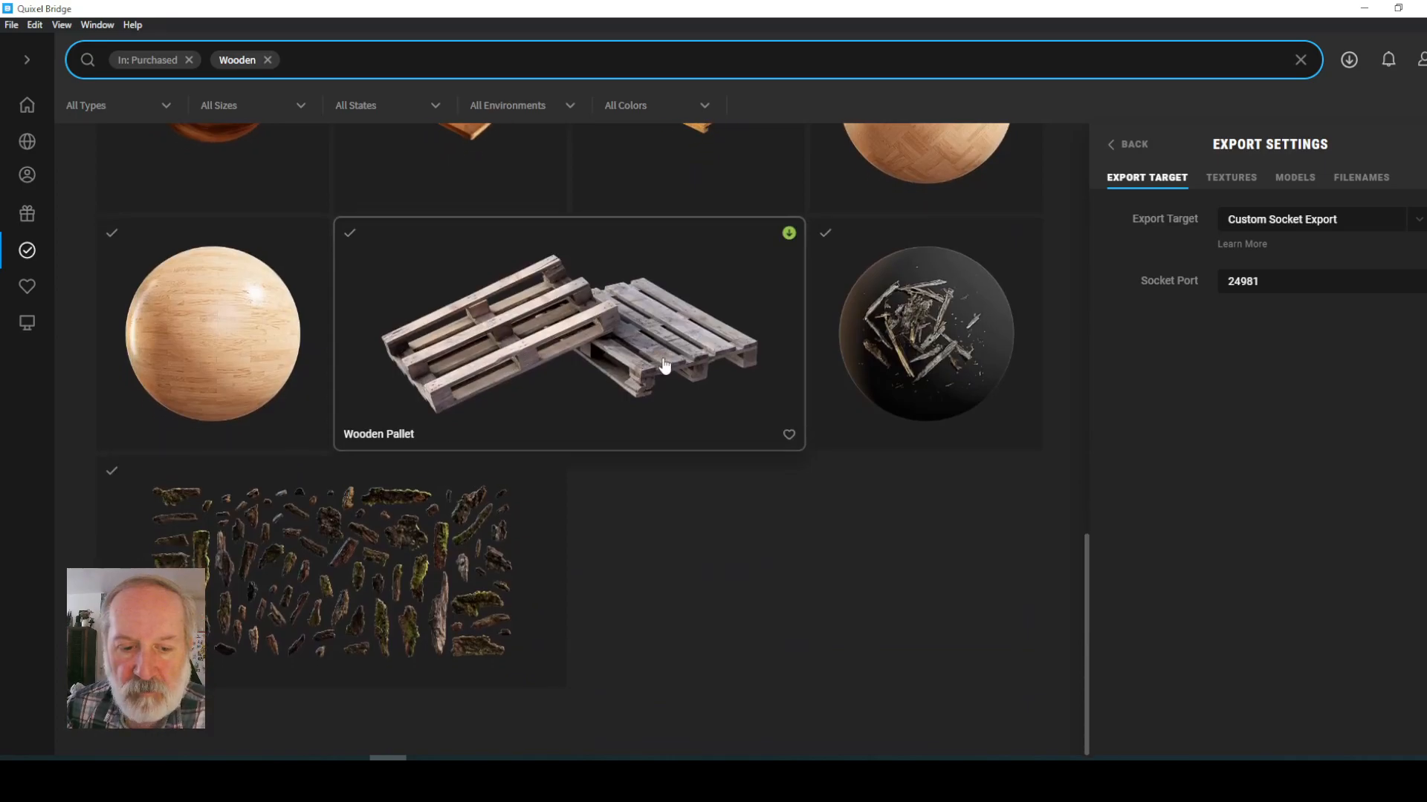
pyautogui.scroll(15, 659, 439)
pyautogui.scroll(1, 642, 411)
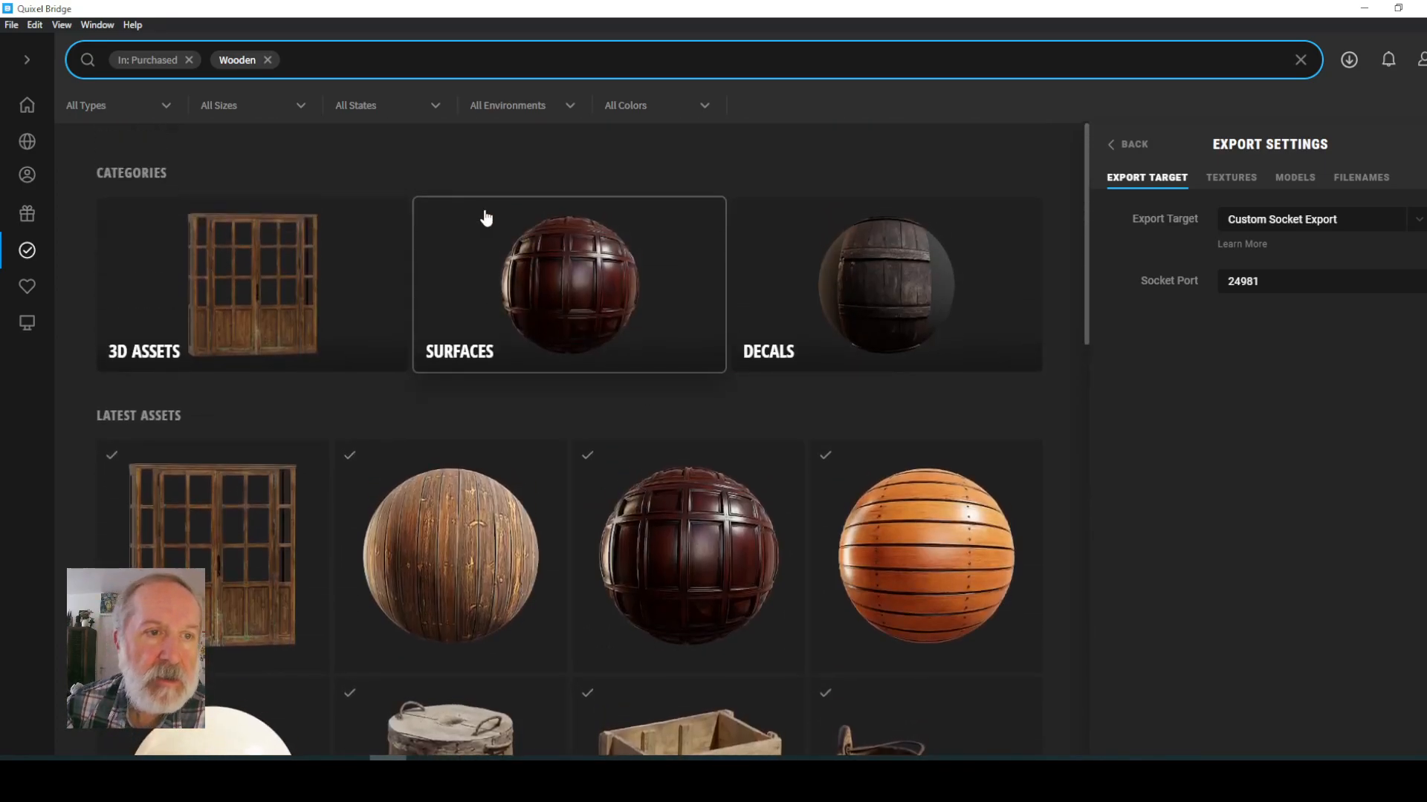
# - Remove the In: Purchased filter and examine the Wooden assets of the whole library for a bench or other scene prop
pyautogui.click(189, 61)
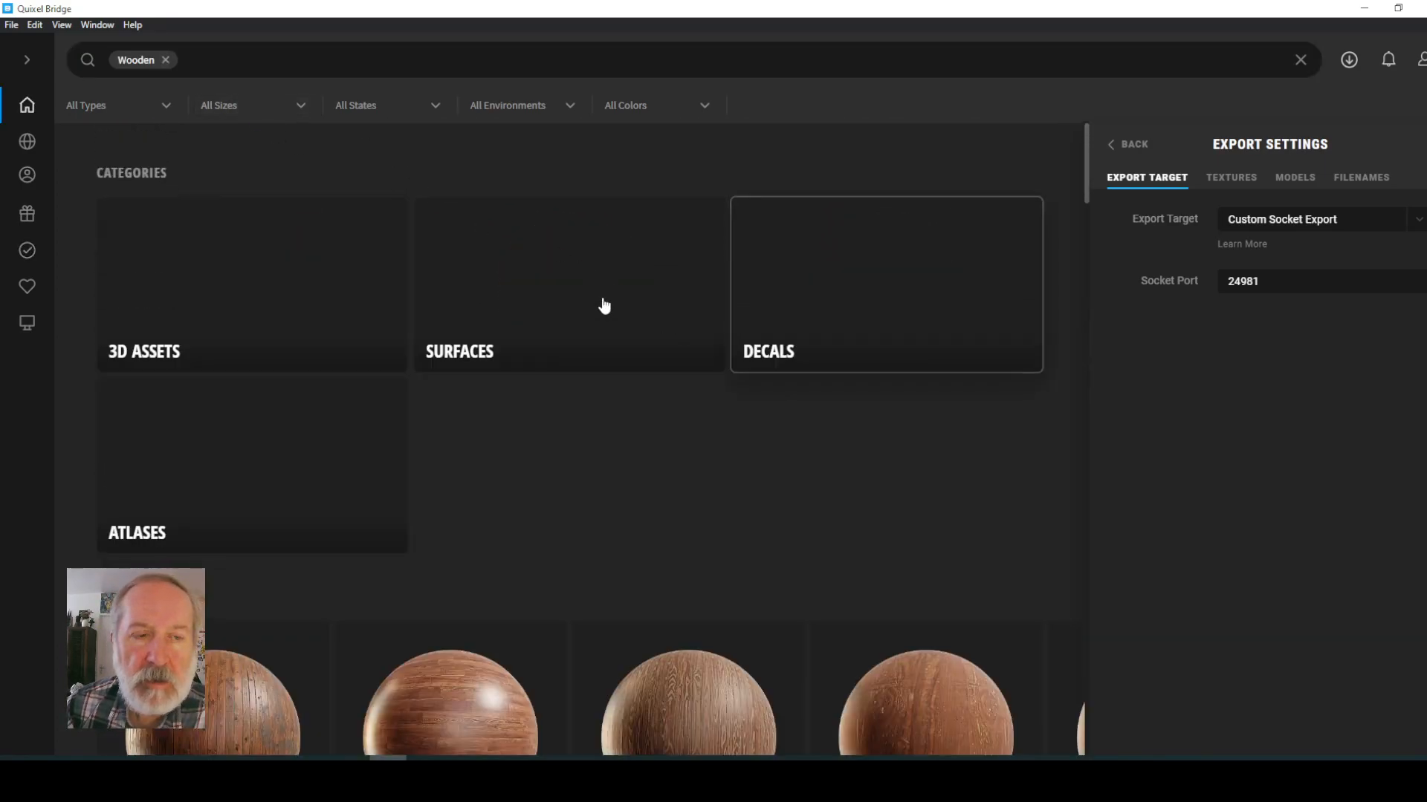
pyautogui.scroll(-5, 672, 318)
pyautogui.scroll(-3, 681, 315)
pyautogui.scroll(6, 662, 309)
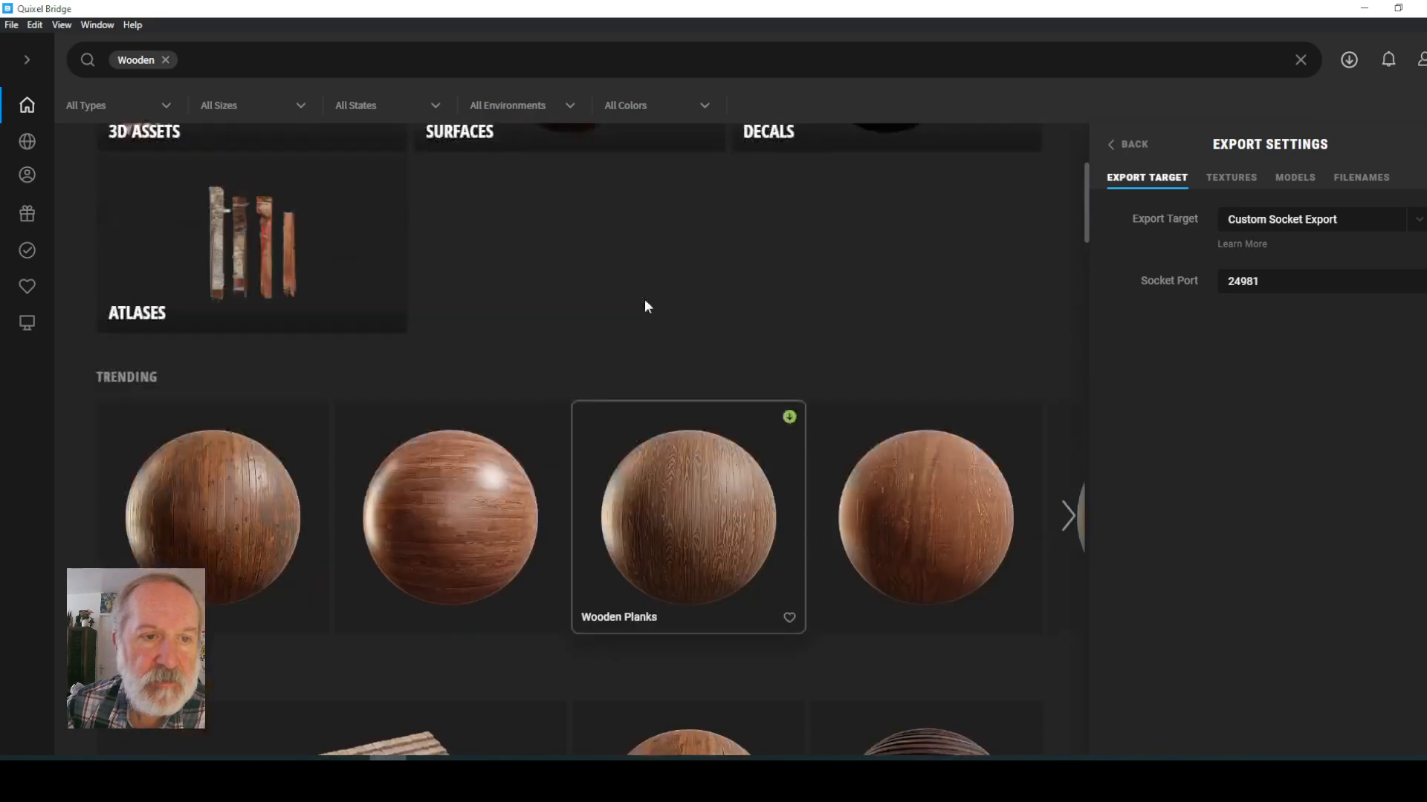
pyautogui.scroll(-1, 305, 381)
pyautogui.scroll(-15, 672, 327)
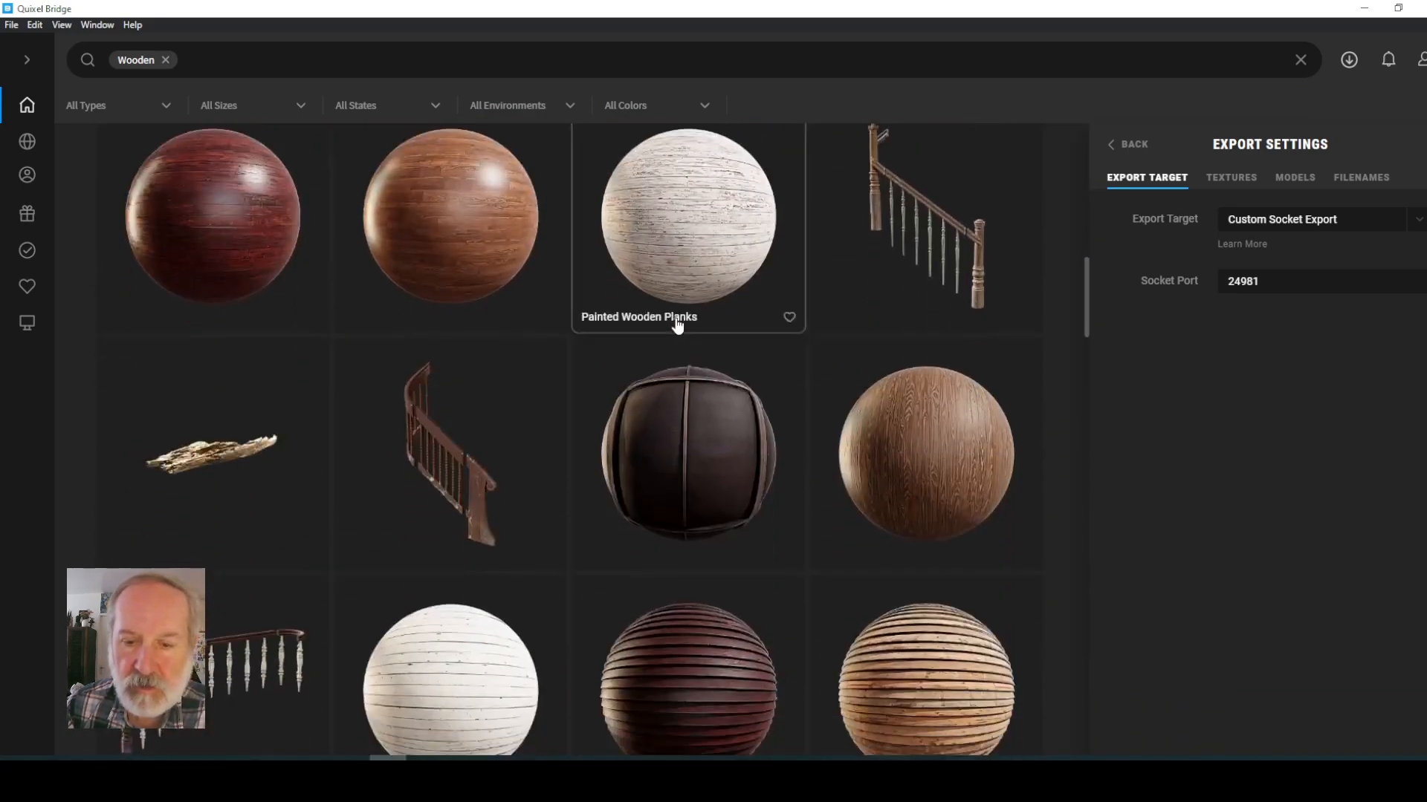
pyautogui.scroll(-15, 676, 333)
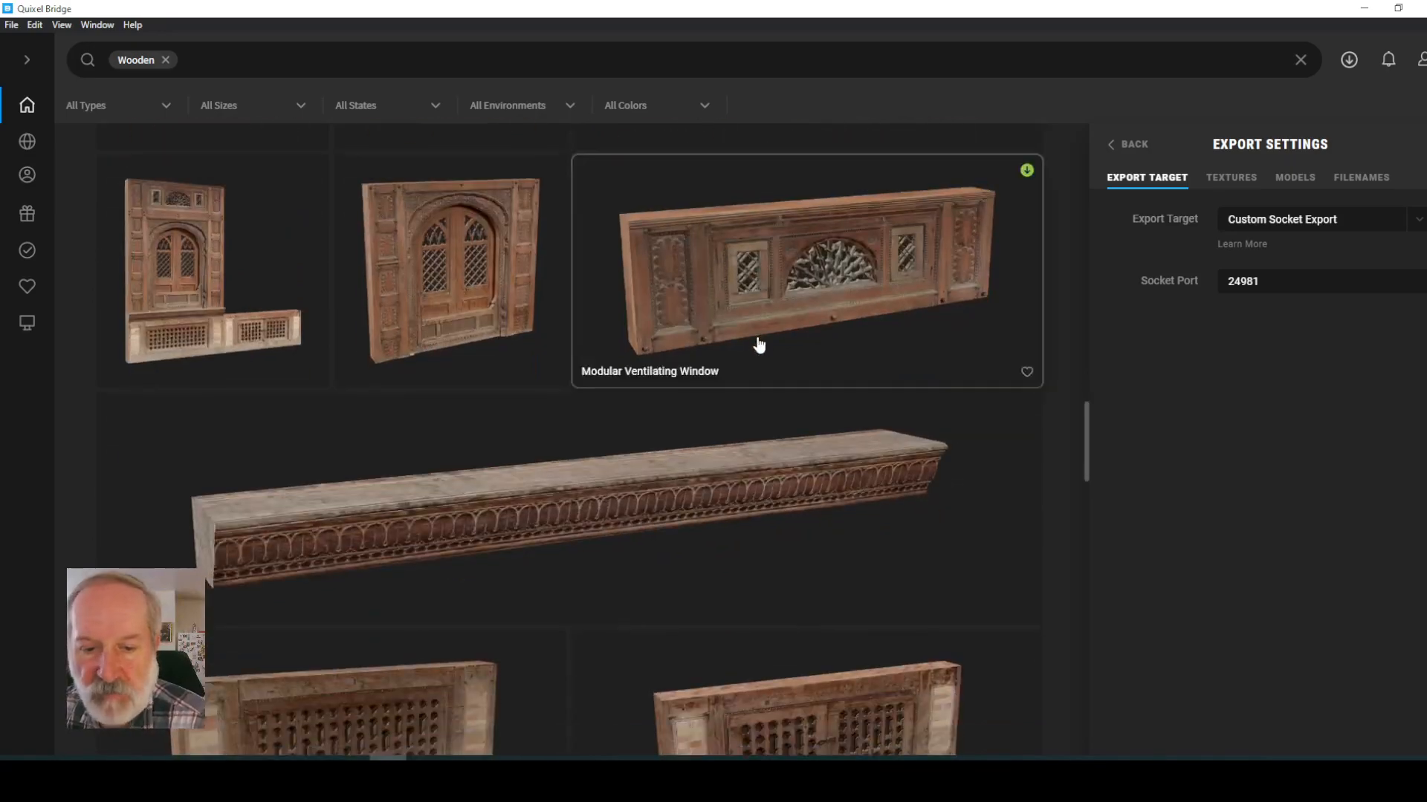
pyautogui.scroll(-15, 769, 340)
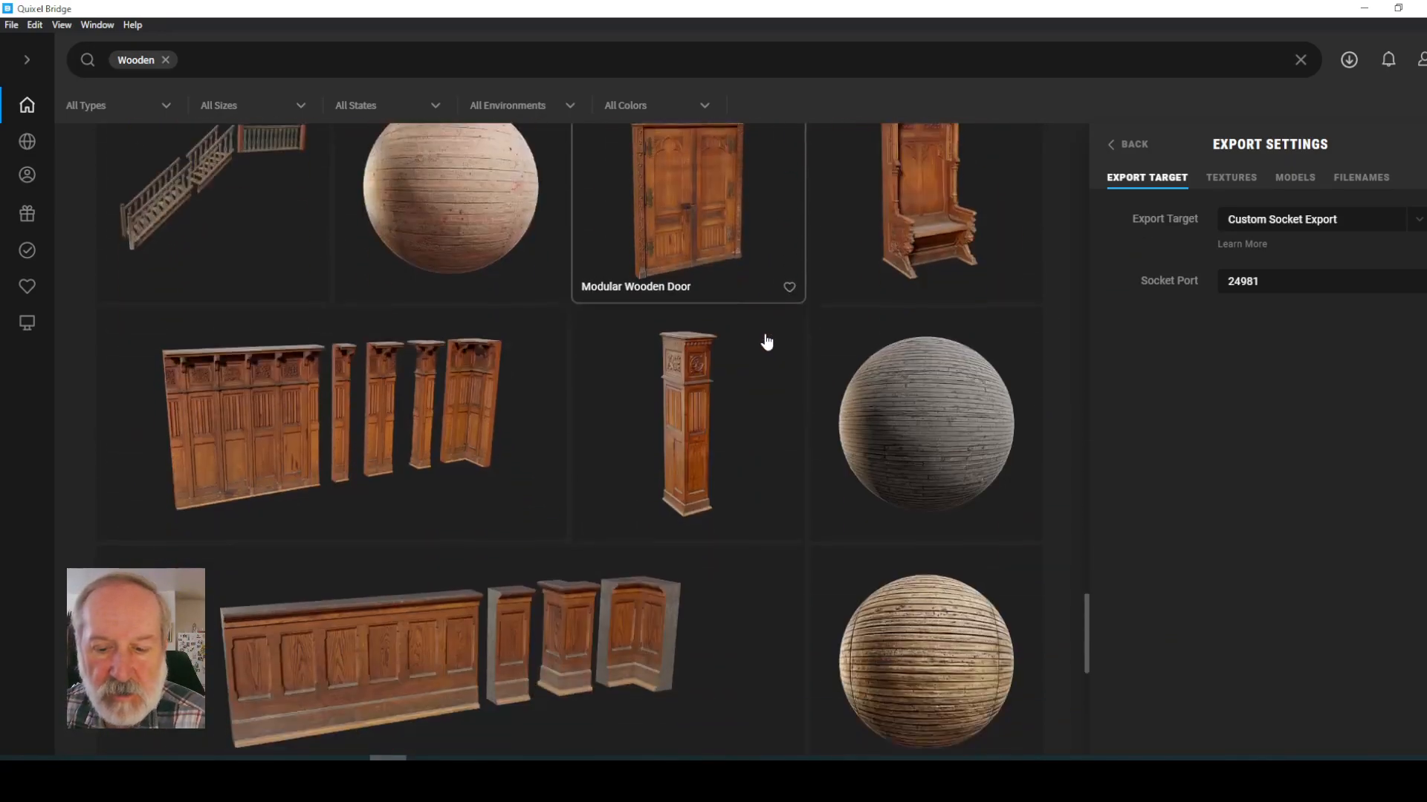
pyautogui.scroll(-15, 767, 341)
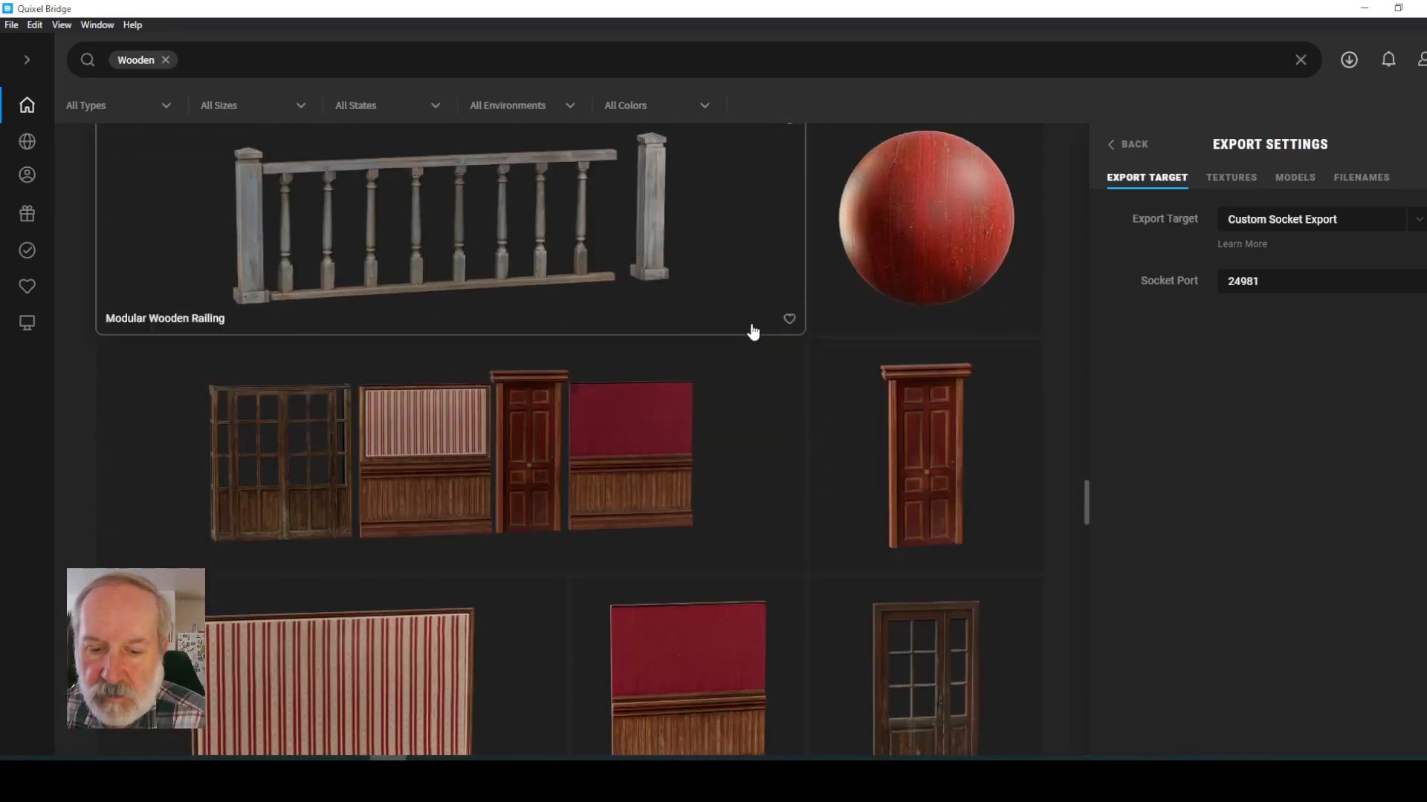
pyautogui.scroll(-15, 744, 332)
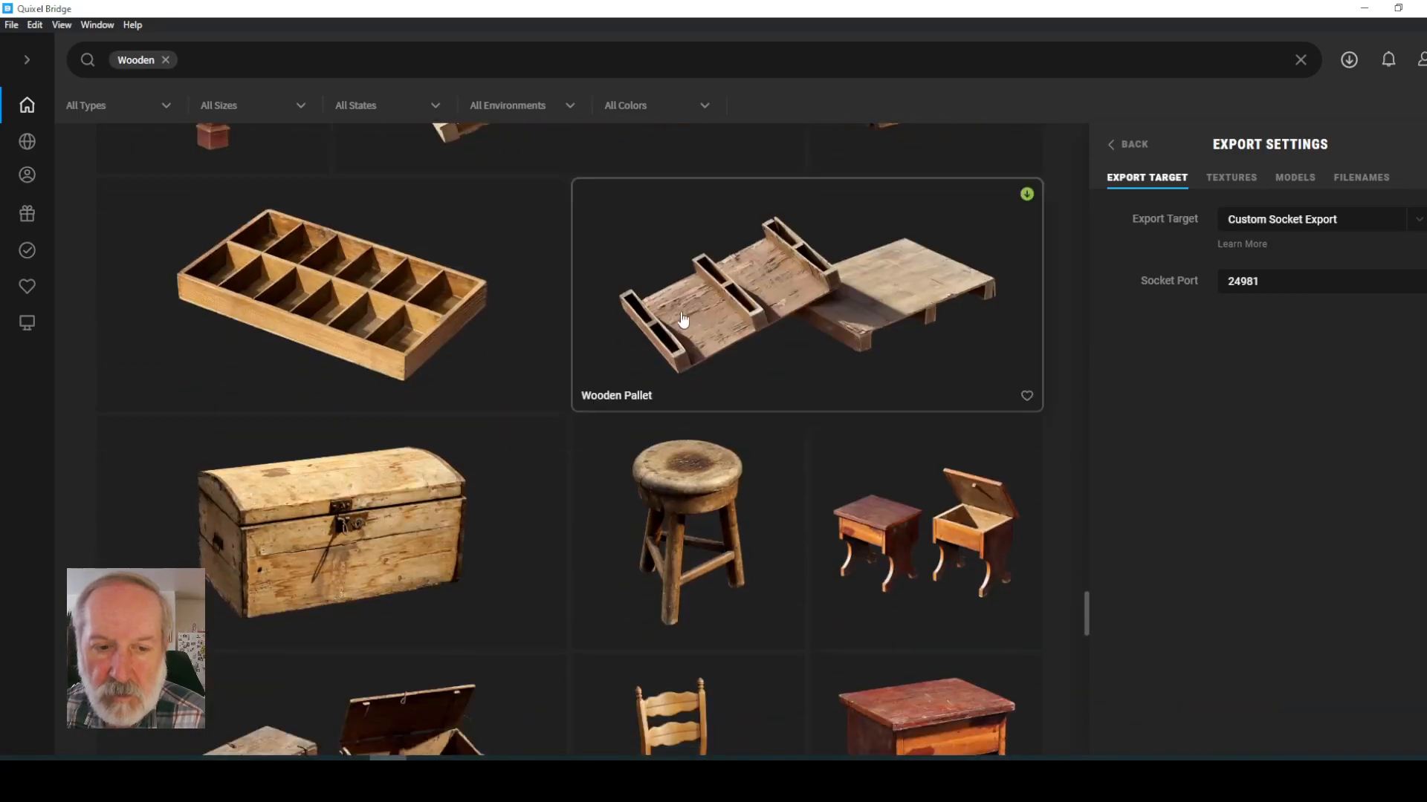
pyautogui.scroll(-10, 676, 319)
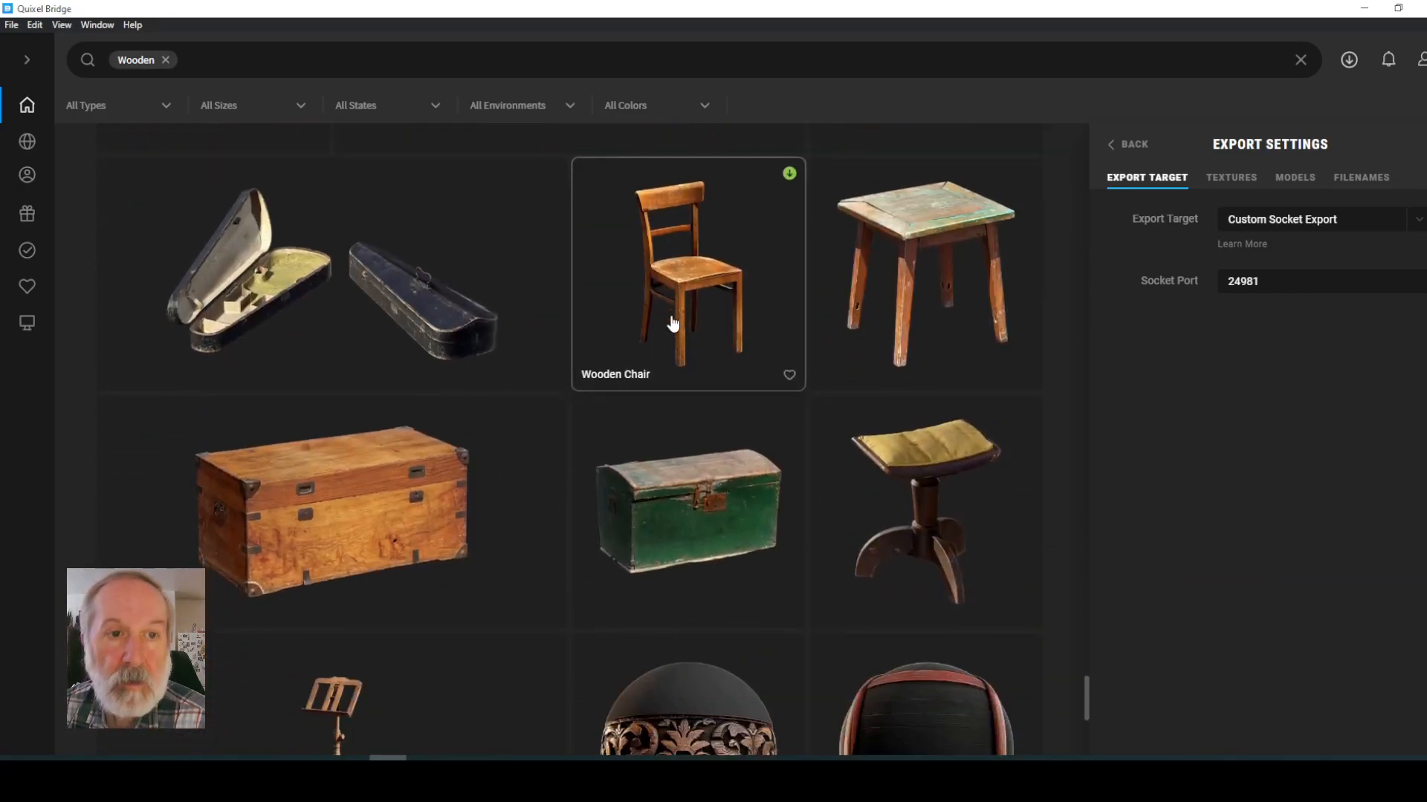
pyautogui.scroll(-10, 670, 311)
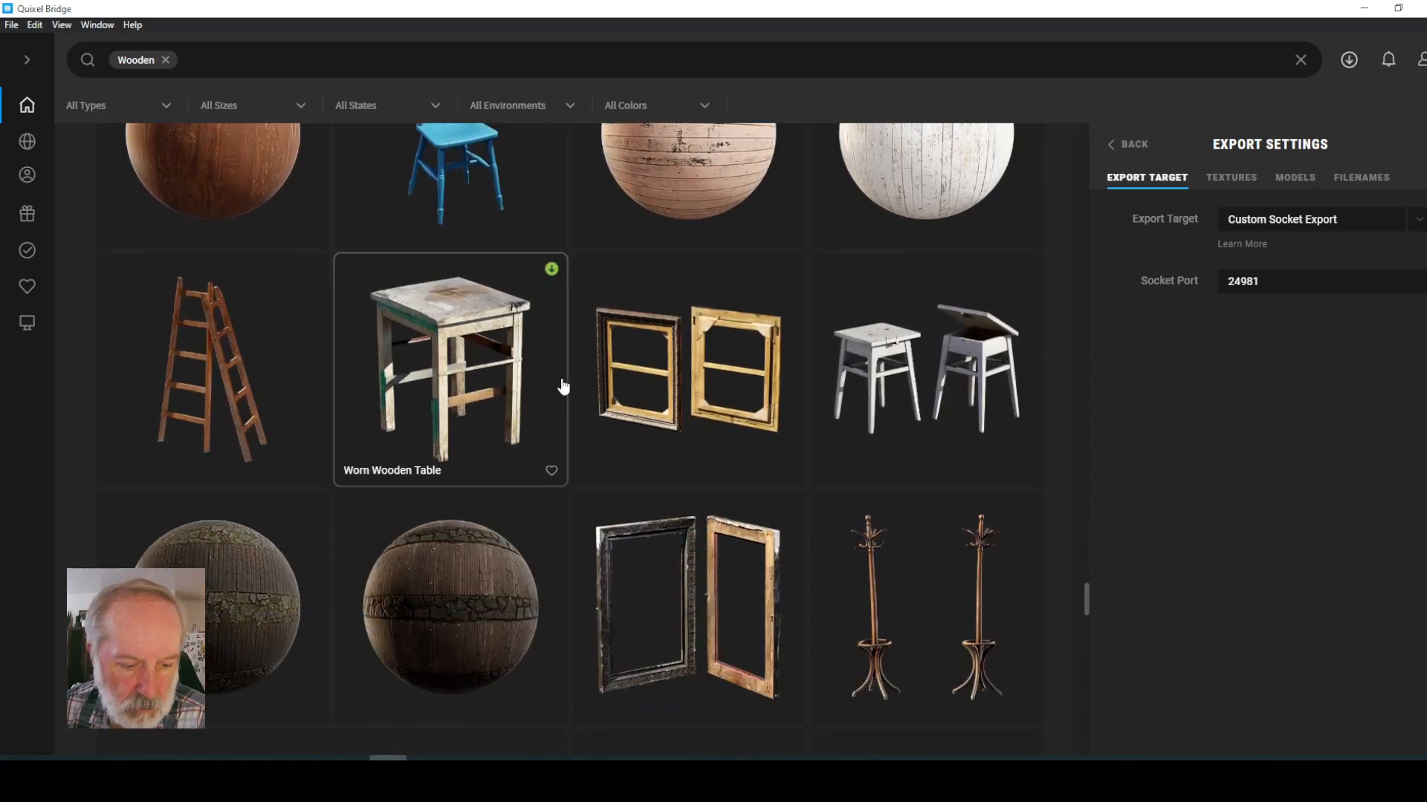
pyautogui.scroll(-3, 563, 385)
pyautogui.scroll(-10, 767, 402)
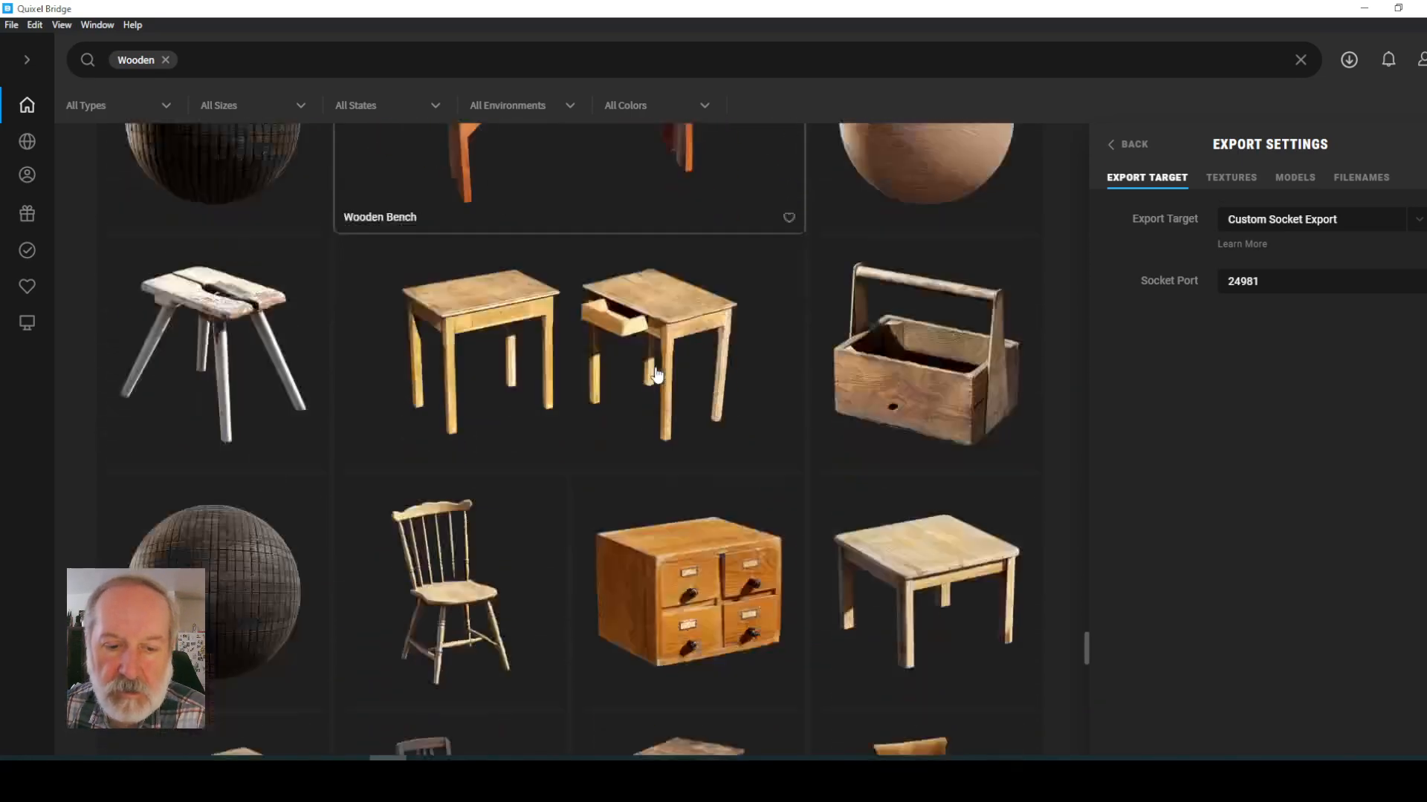
pyautogui.scroll(-6, 651, 363)
pyautogui.scroll(3, 645, 349)
pyautogui.scroll(-15, 649, 350)
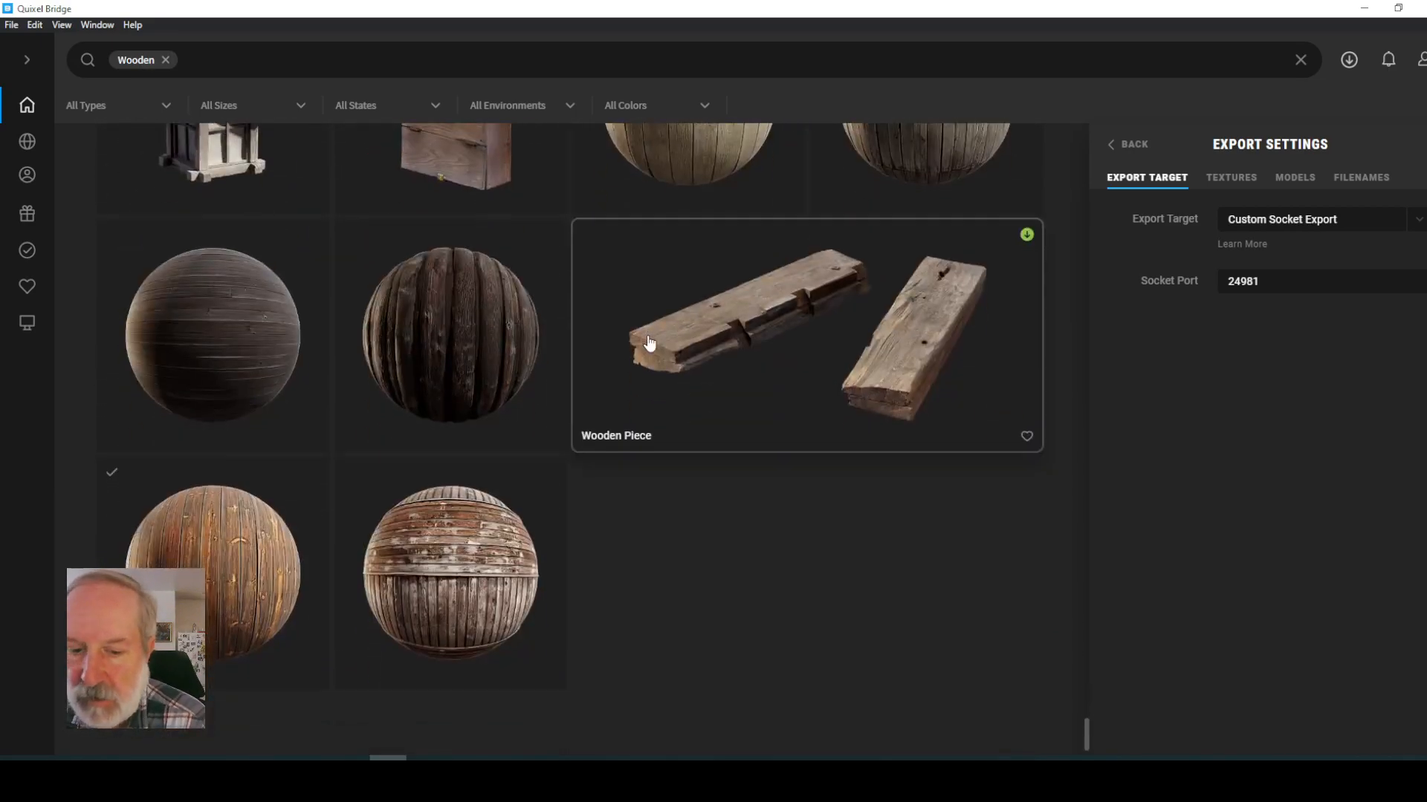
# - Examine the remaining Wooden assets of the whole library for a post, bench or other prop suited to the forest scene
pyautogui.scroll(-12, 667, 348)
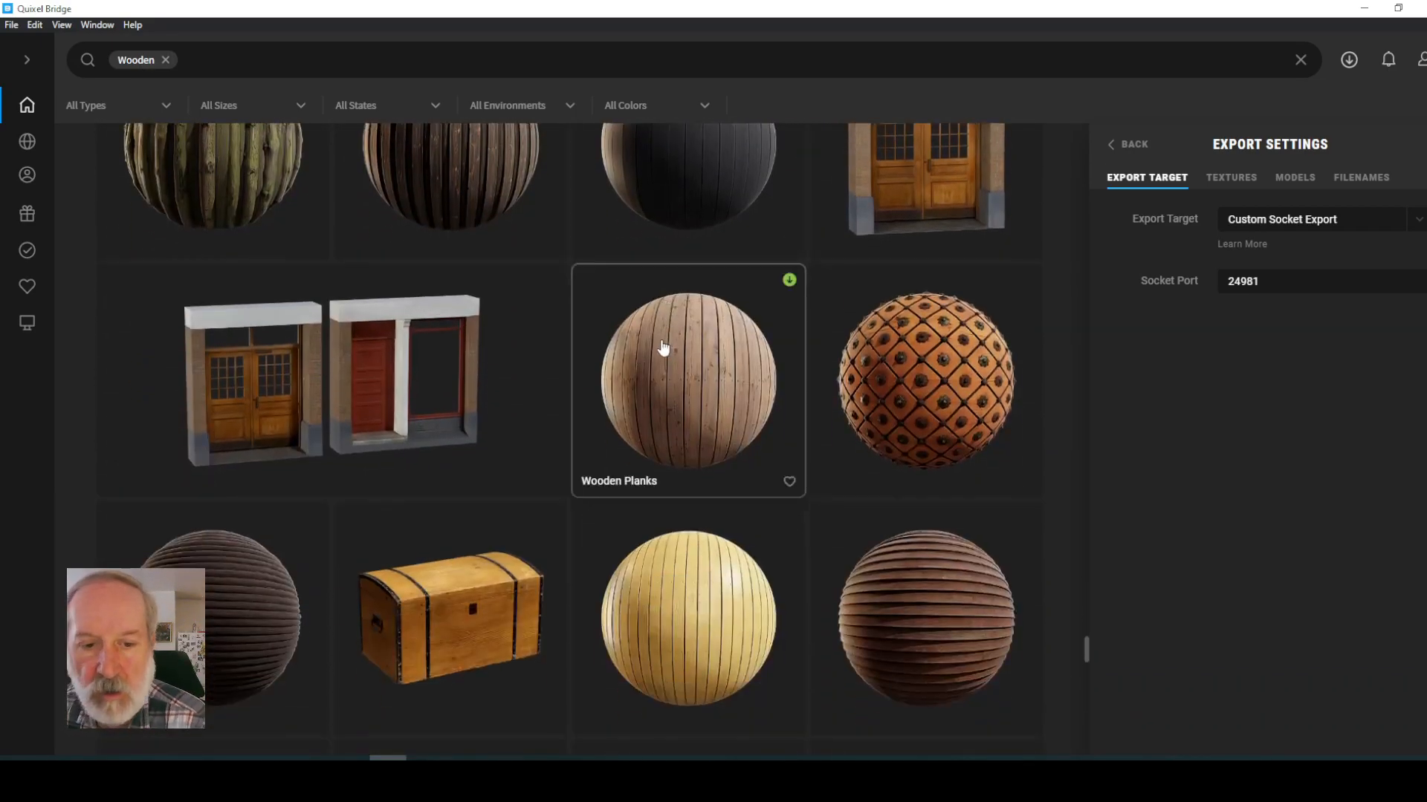
pyautogui.scroll(-12, 654, 342)
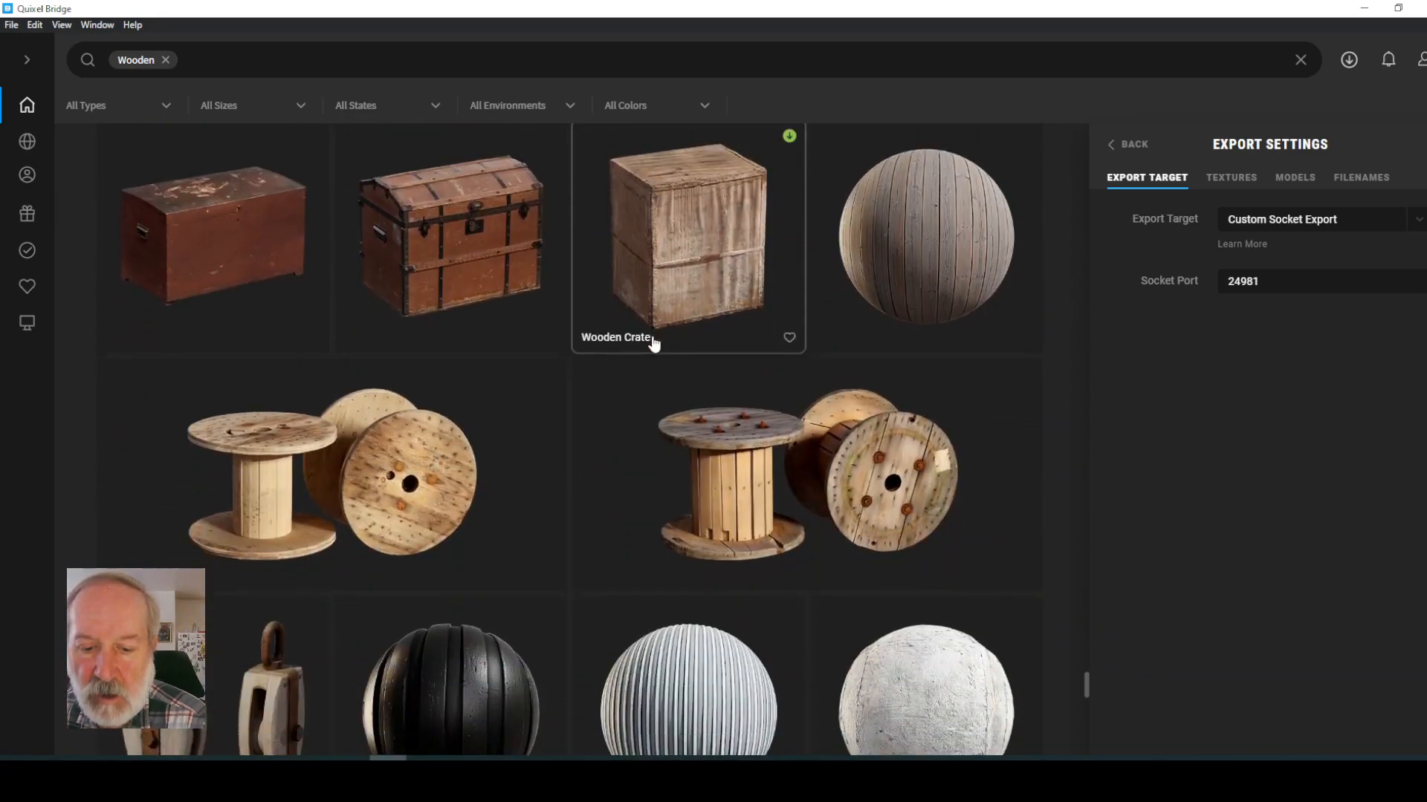
pyautogui.scroll(-9, 650, 342)
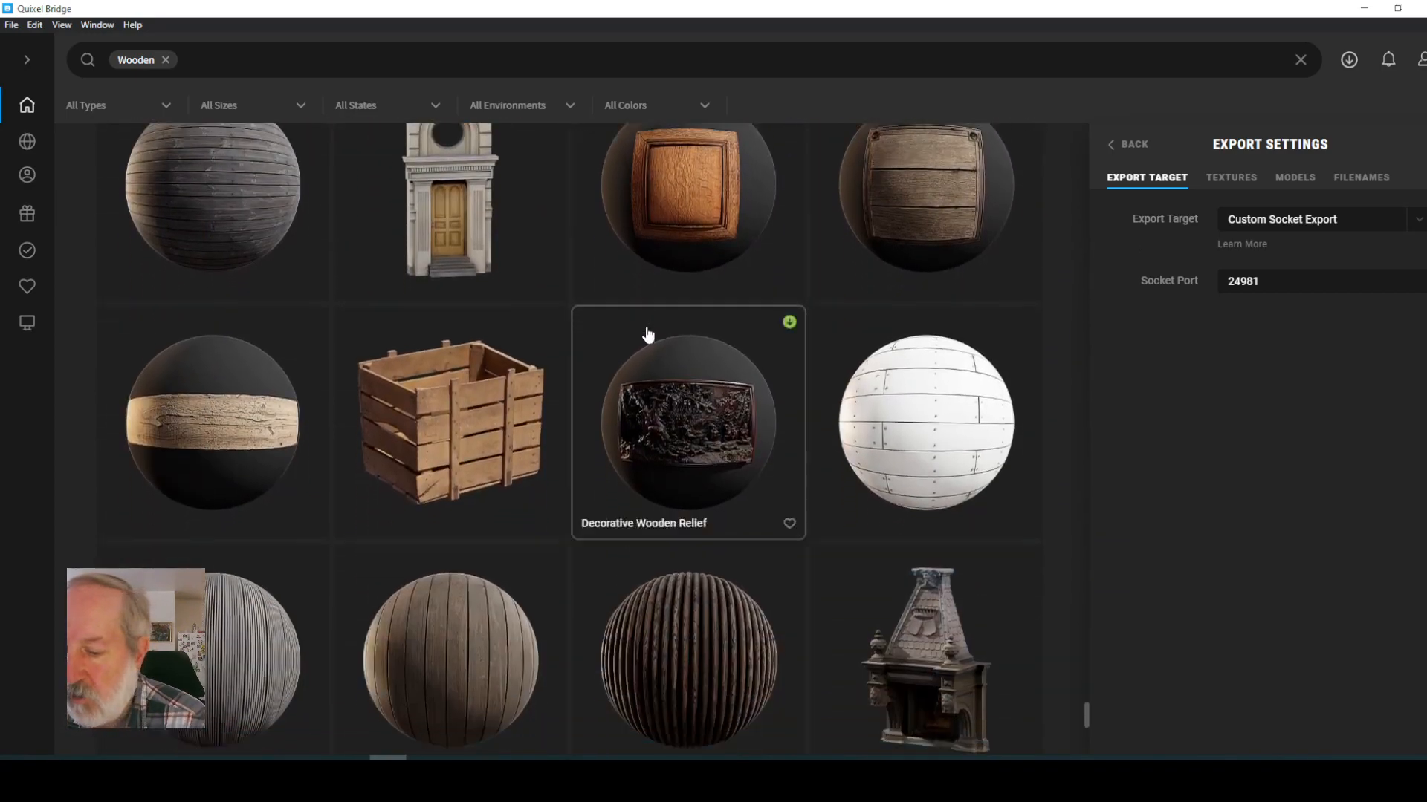
pyautogui.scroll(-7, 646, 327)
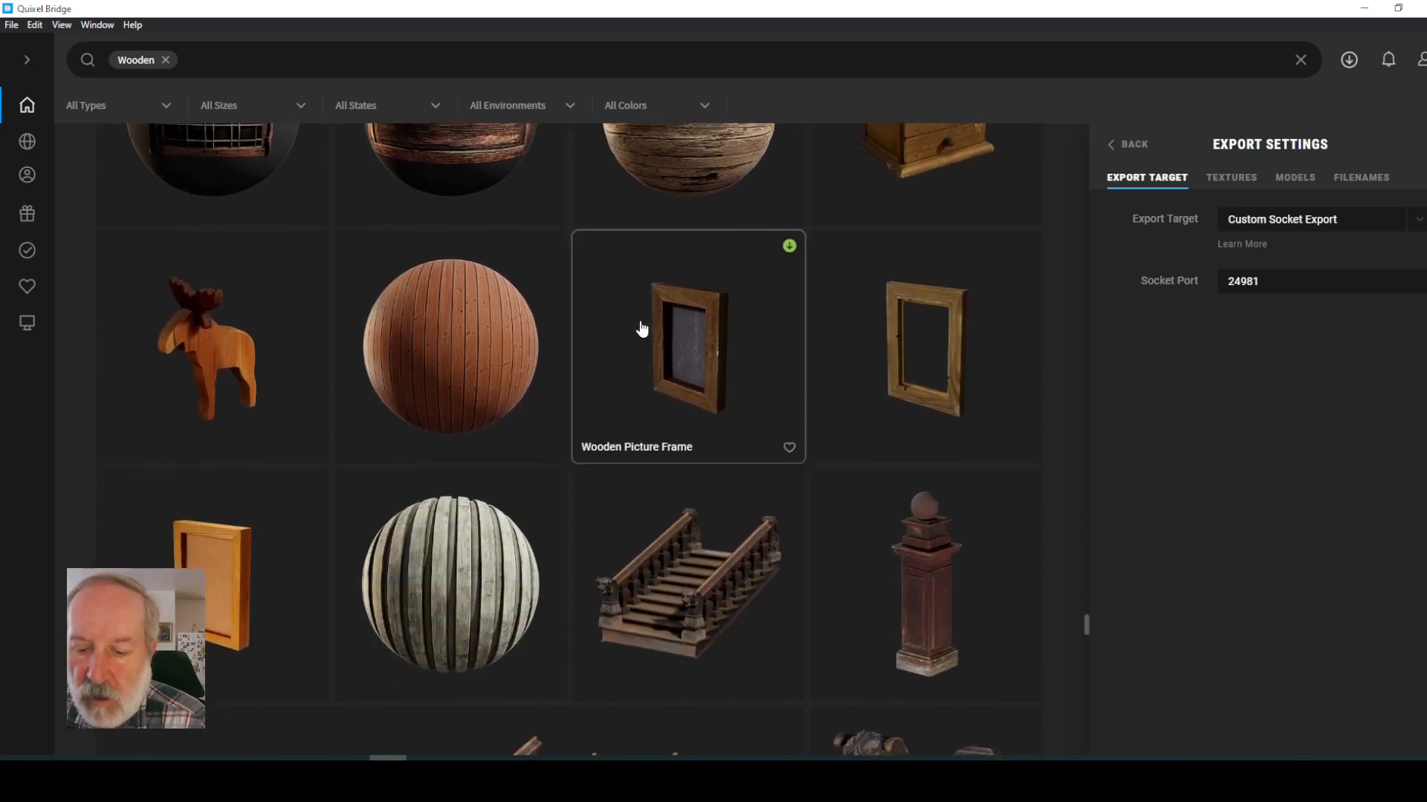
pyautogui.scroll(-9, 644, 318)
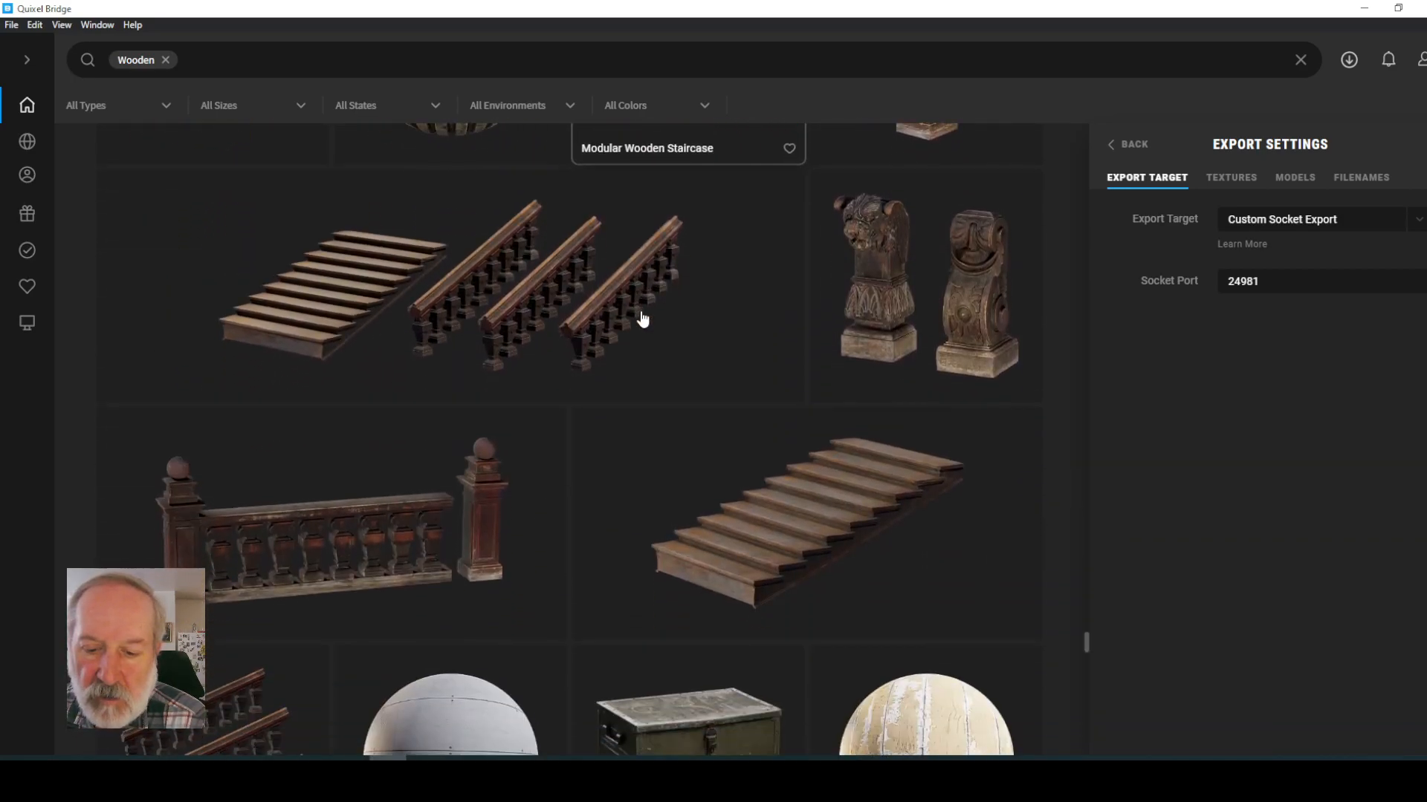
pyautogui.scroll(-6, 644, 318)
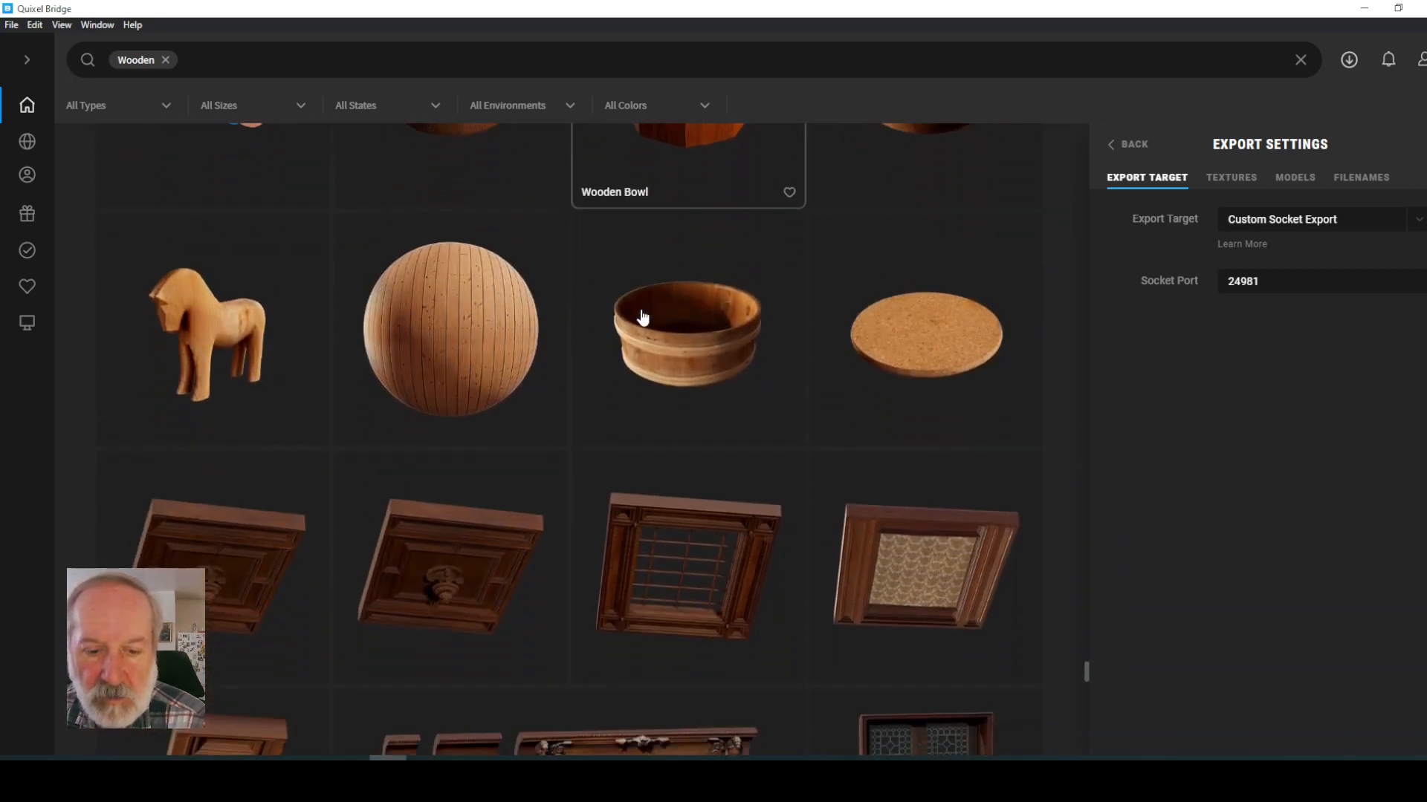
pyautogui.scroll(-2, 643, 318)
pyautogui.scroll(-10, 639, 305)
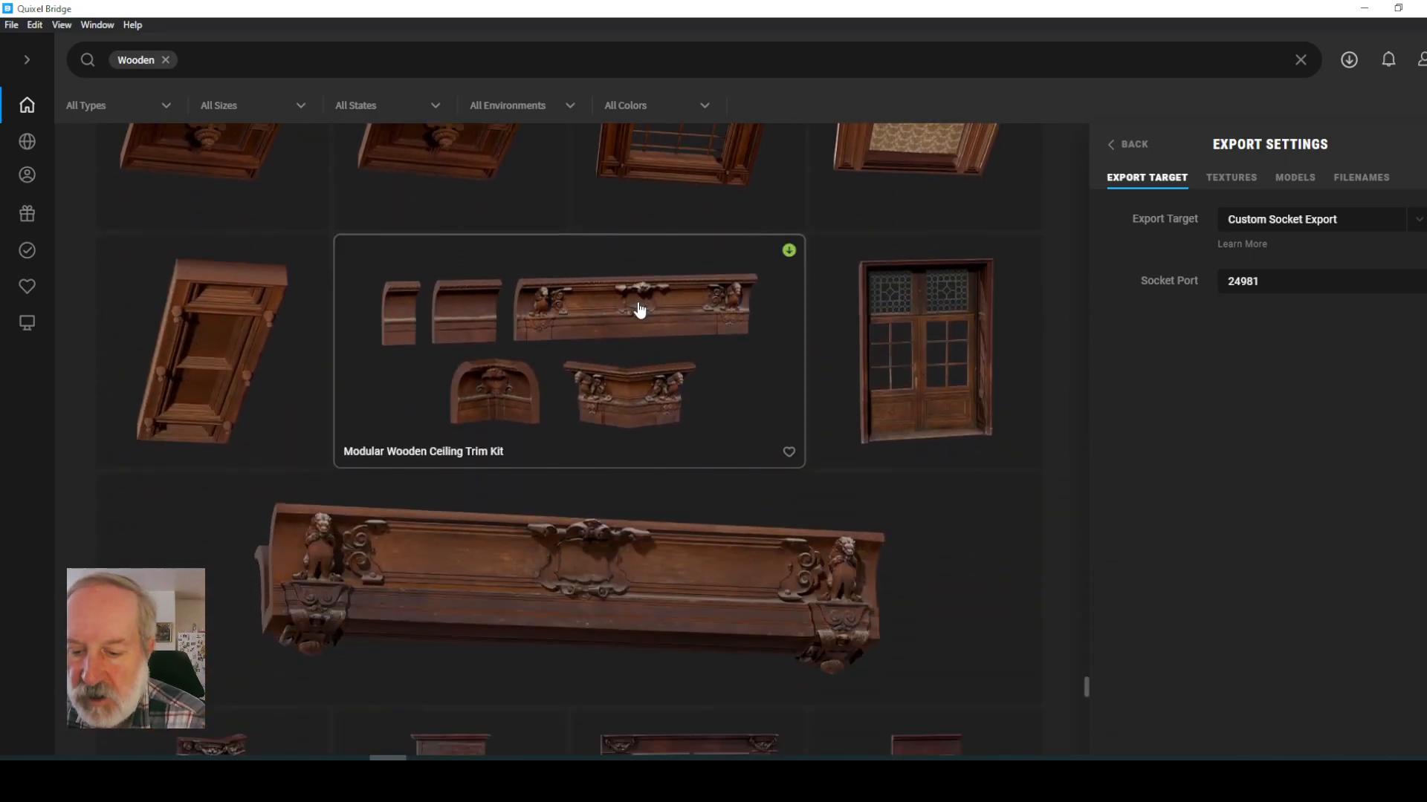
pyautogui.scroll(-10, 633, 299)
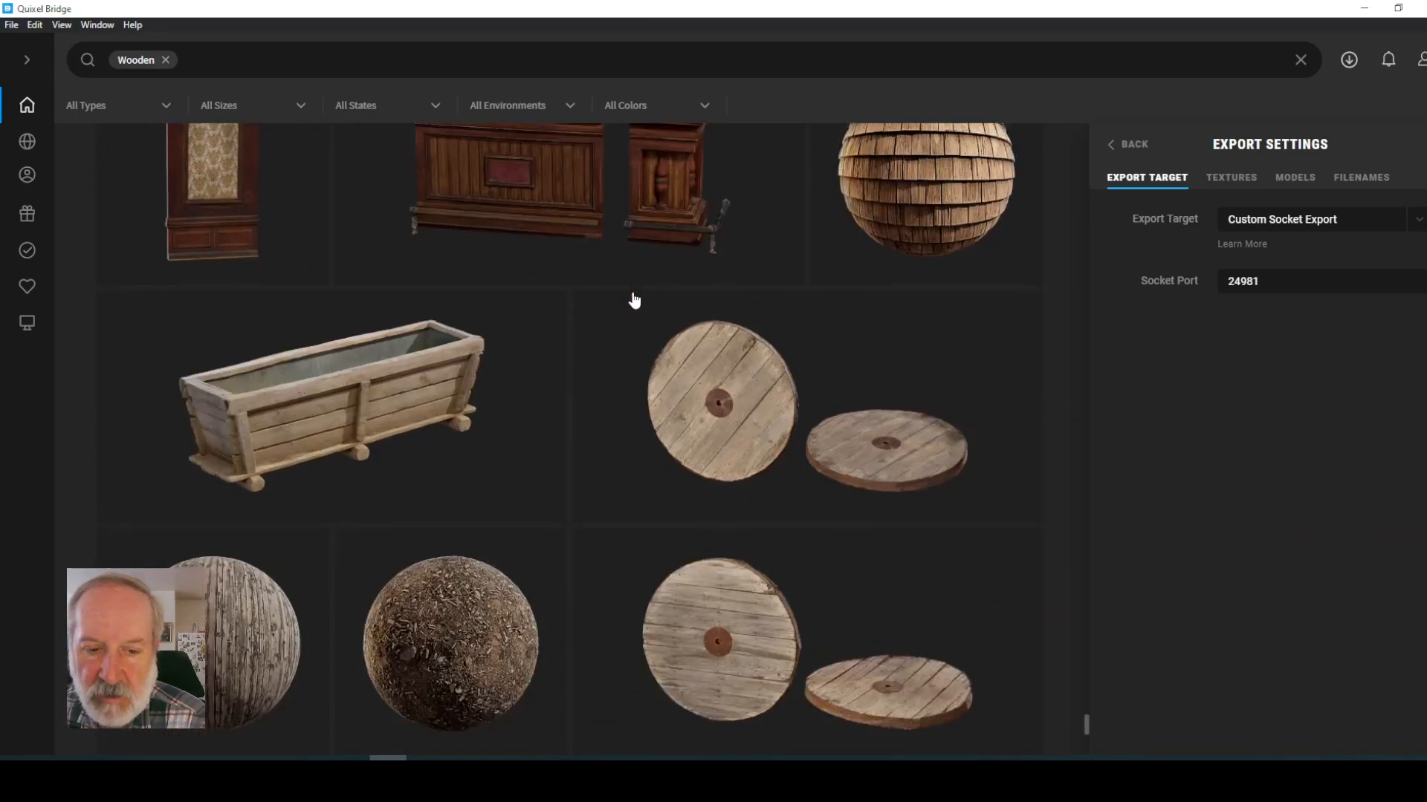
pyautogui.scroll(-8, 633, 299)
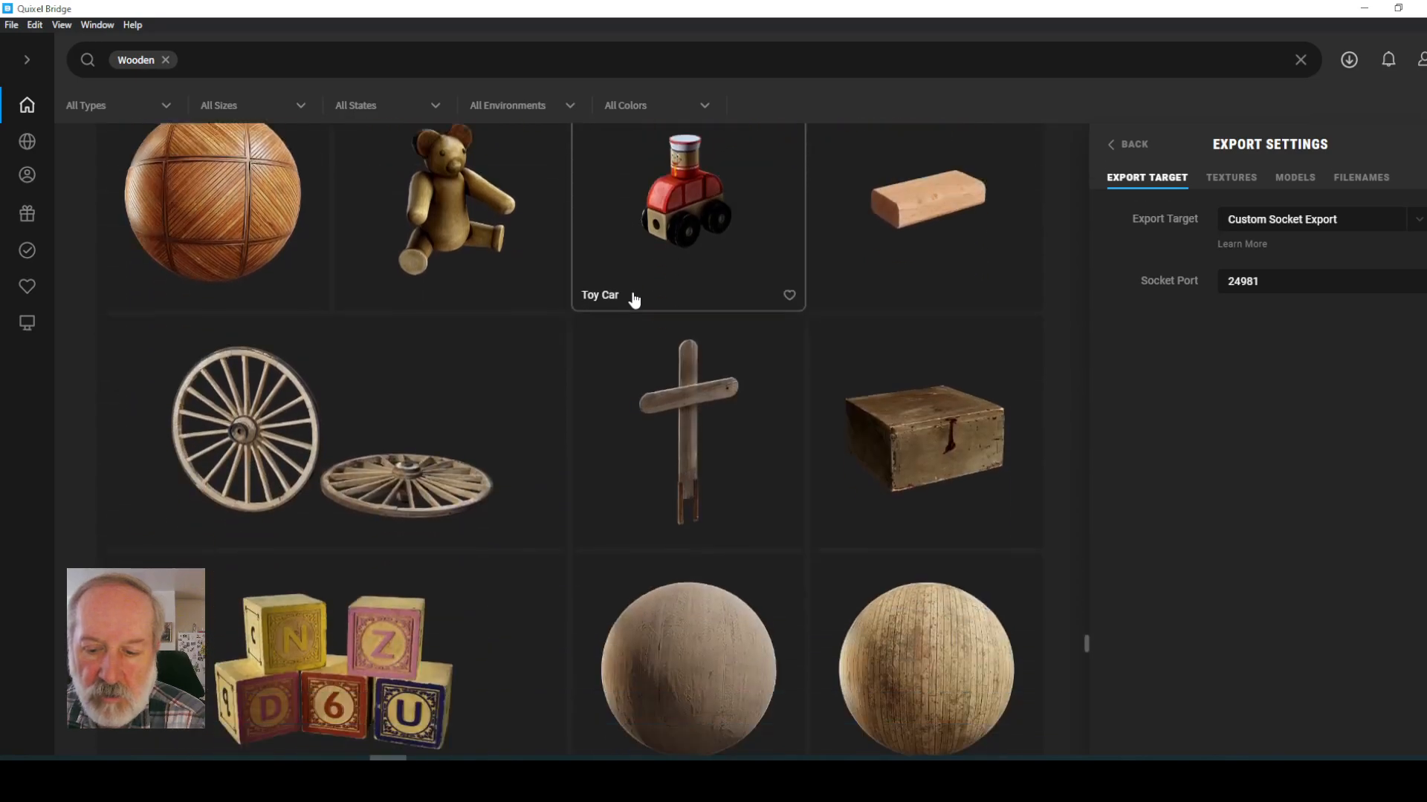
pyautogui.scroll(-12, 633, 298)
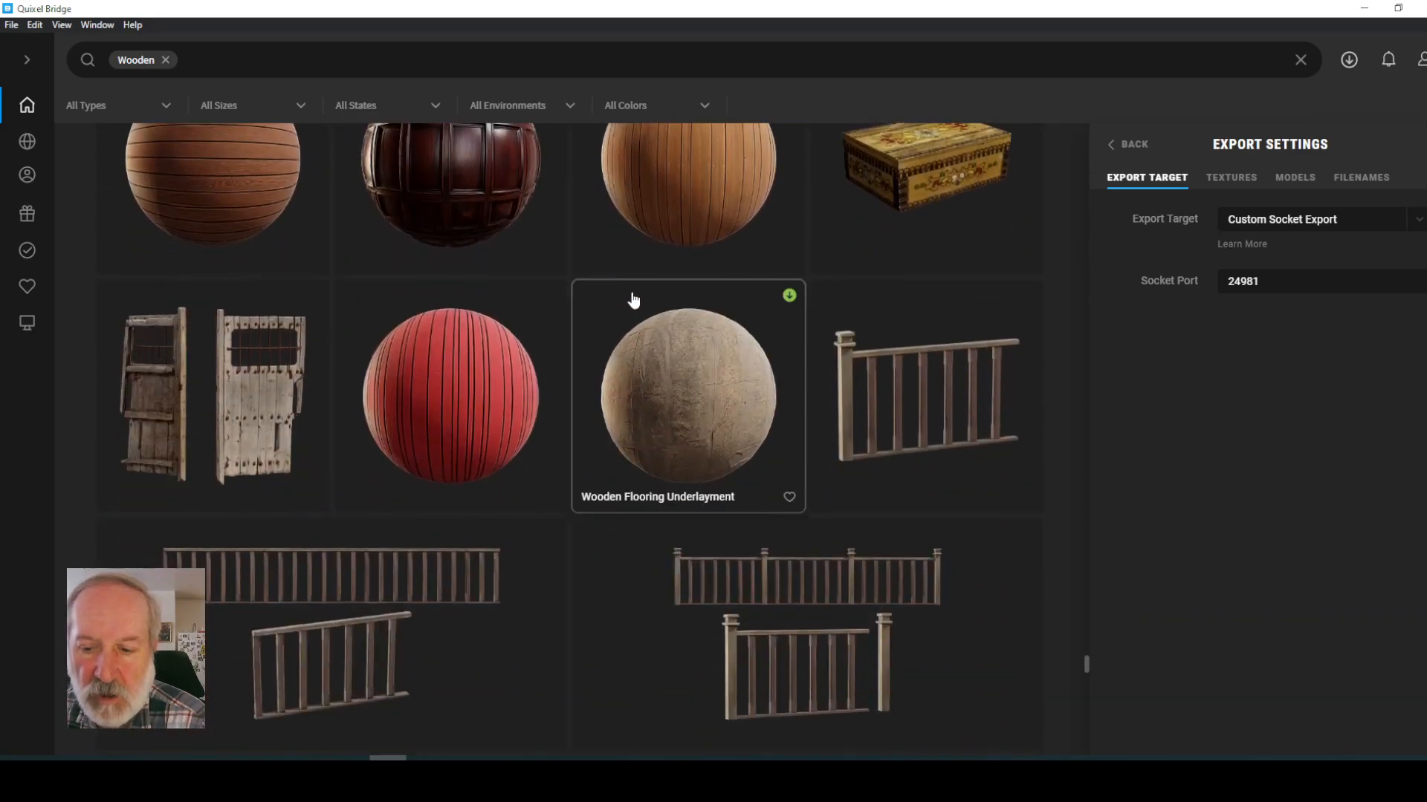
pyautogui.scroll(-10, 633, 301)
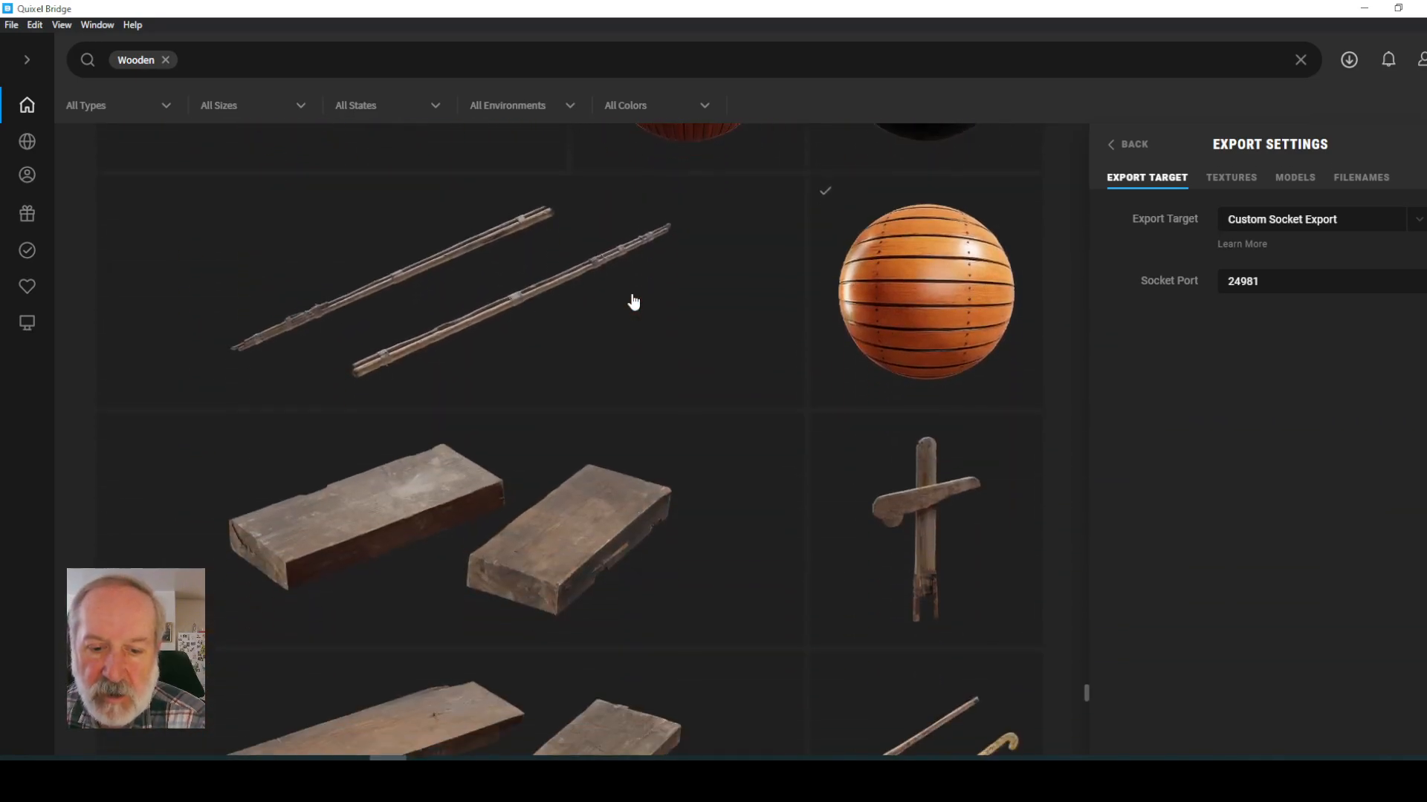
pyautogui.scroll(-10, 633, 304)
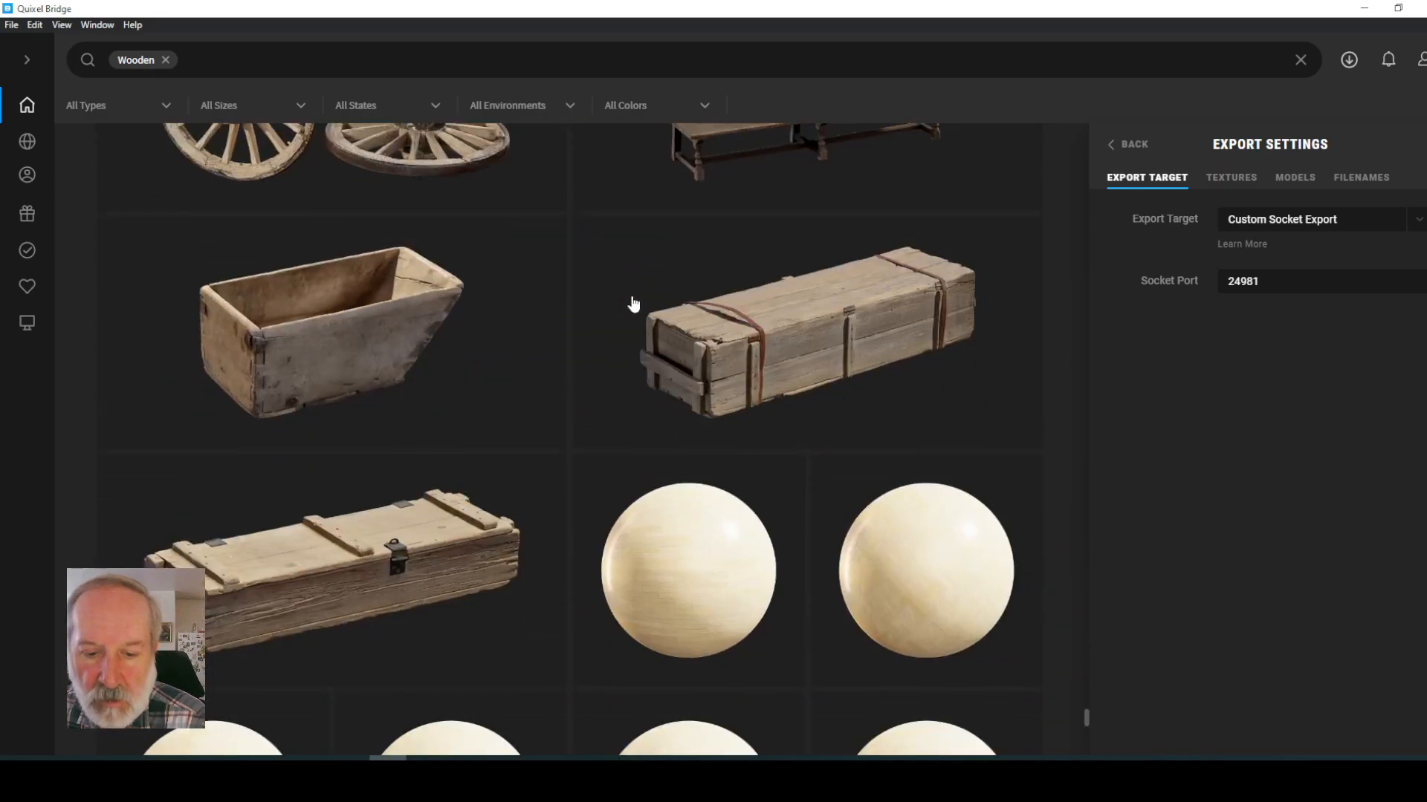
pyautogui.scroll(-10, 633, 304)
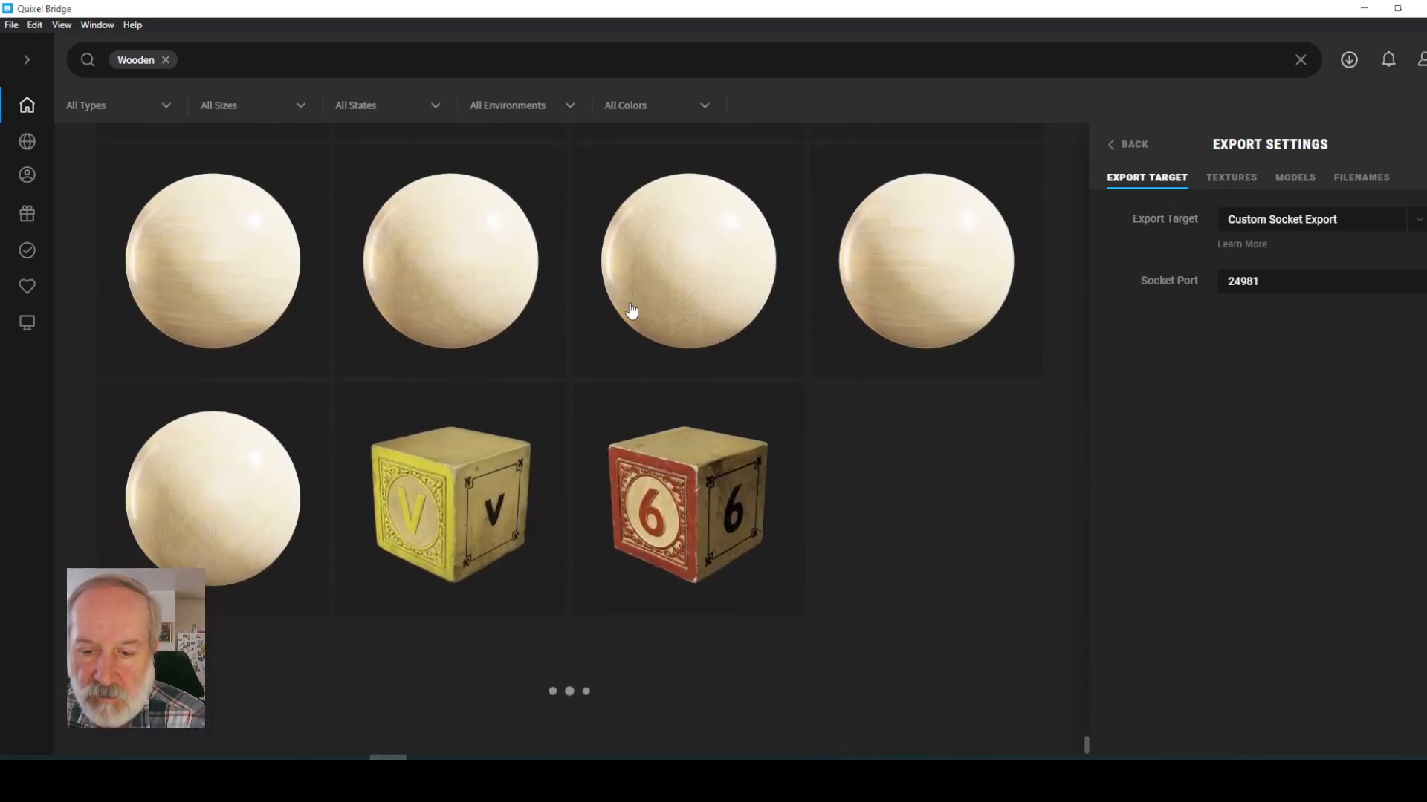
pyautogui.scroll(10, 344, 301)
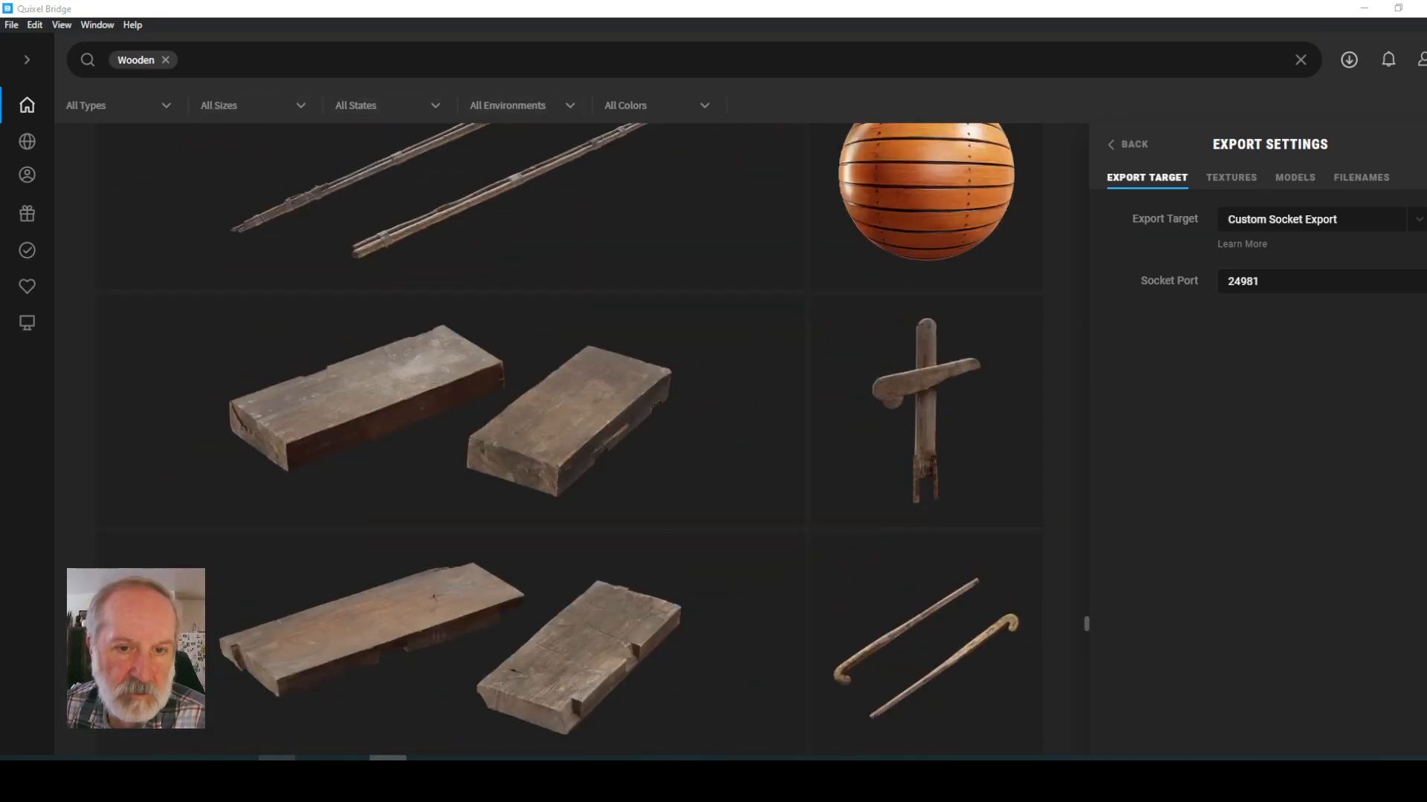
# - Switch to the Opera browser and translate "poteau bois" into English (Anglais) with ImTranslator in place of the old text
pyautogui.click(277, 775)
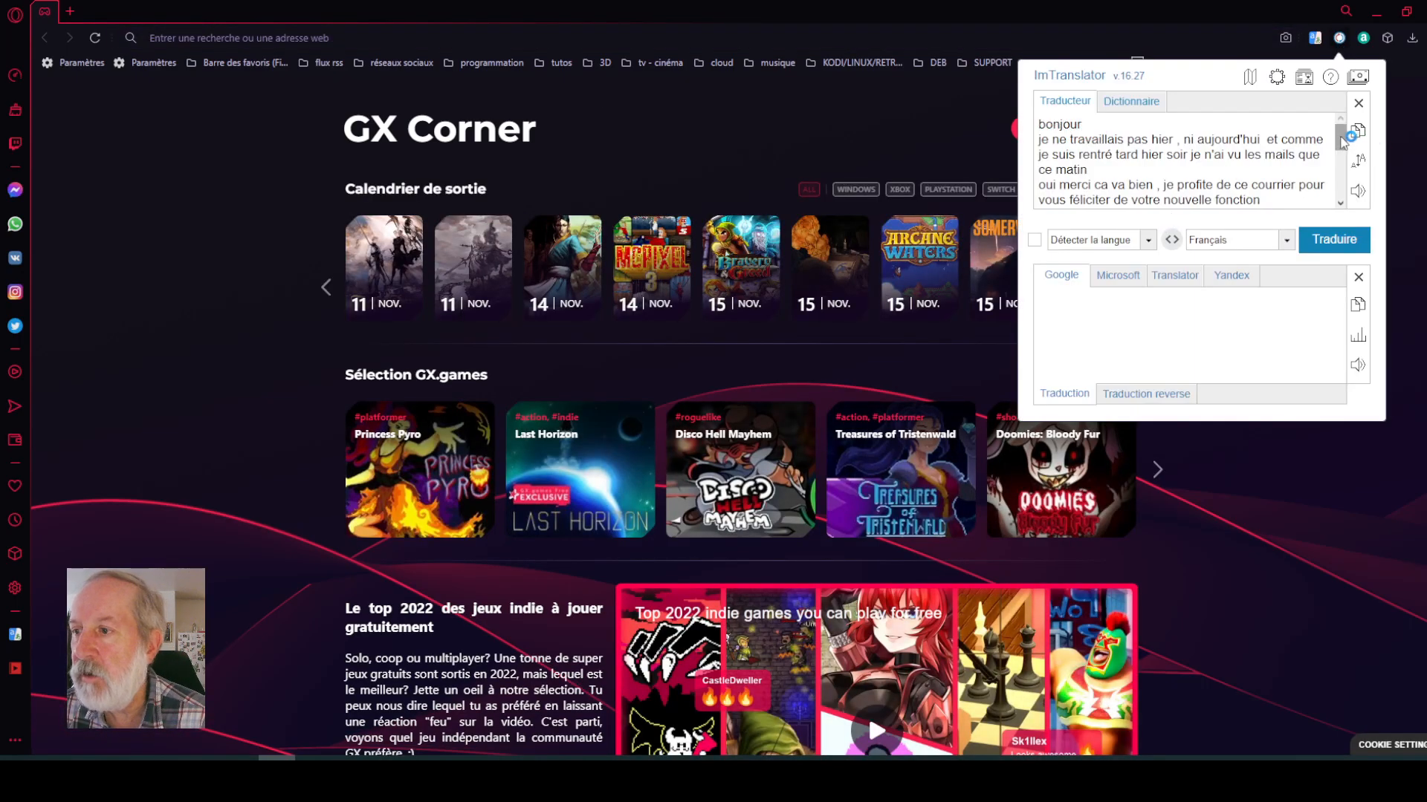
pyautogui.moveTo(1342, 138); pyautogui.dragTo(1339, 211)
pyautogui.moveTo(1145, 198); pyautogui.dragTo(963, 84)
pyautogui.press('Delete')
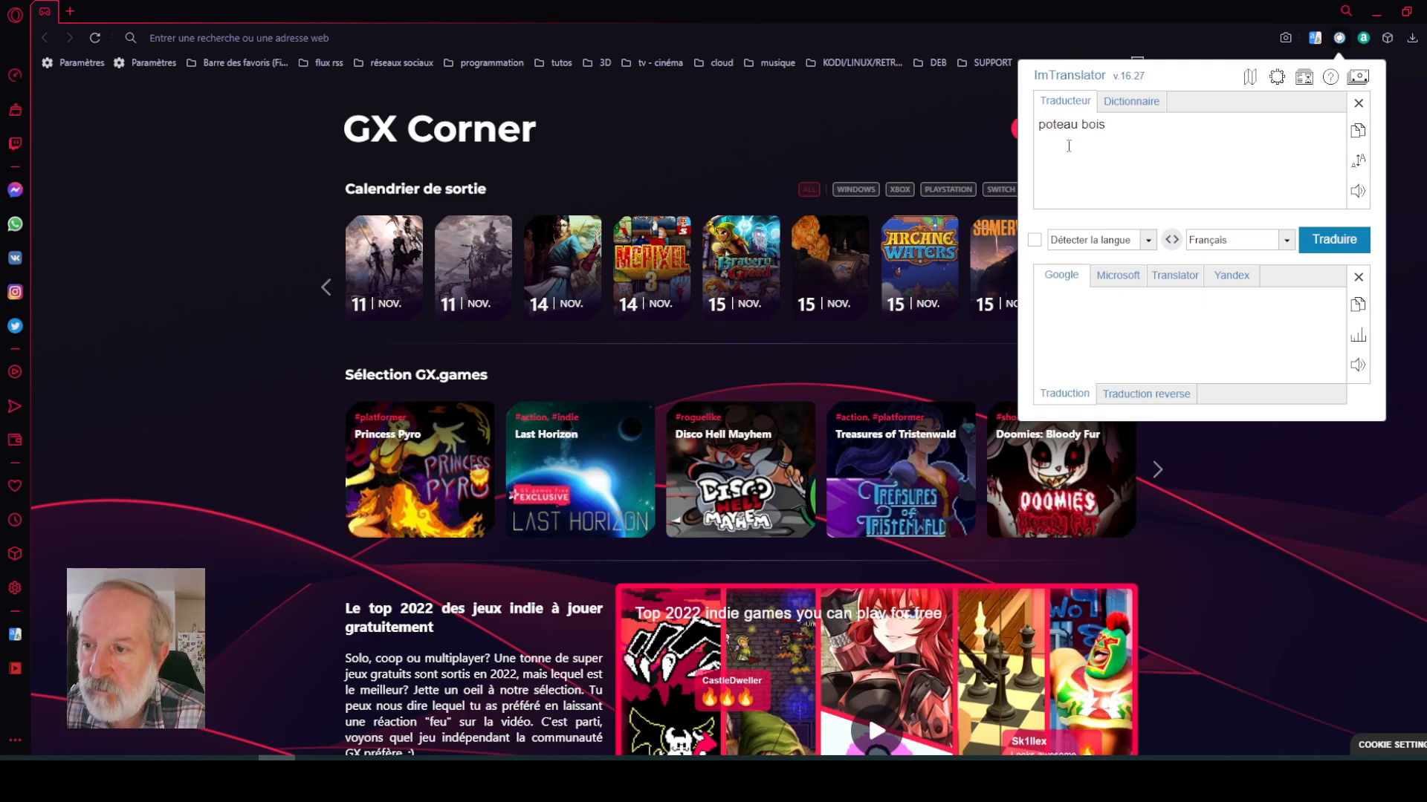
pyautogui.click(1253, 240)
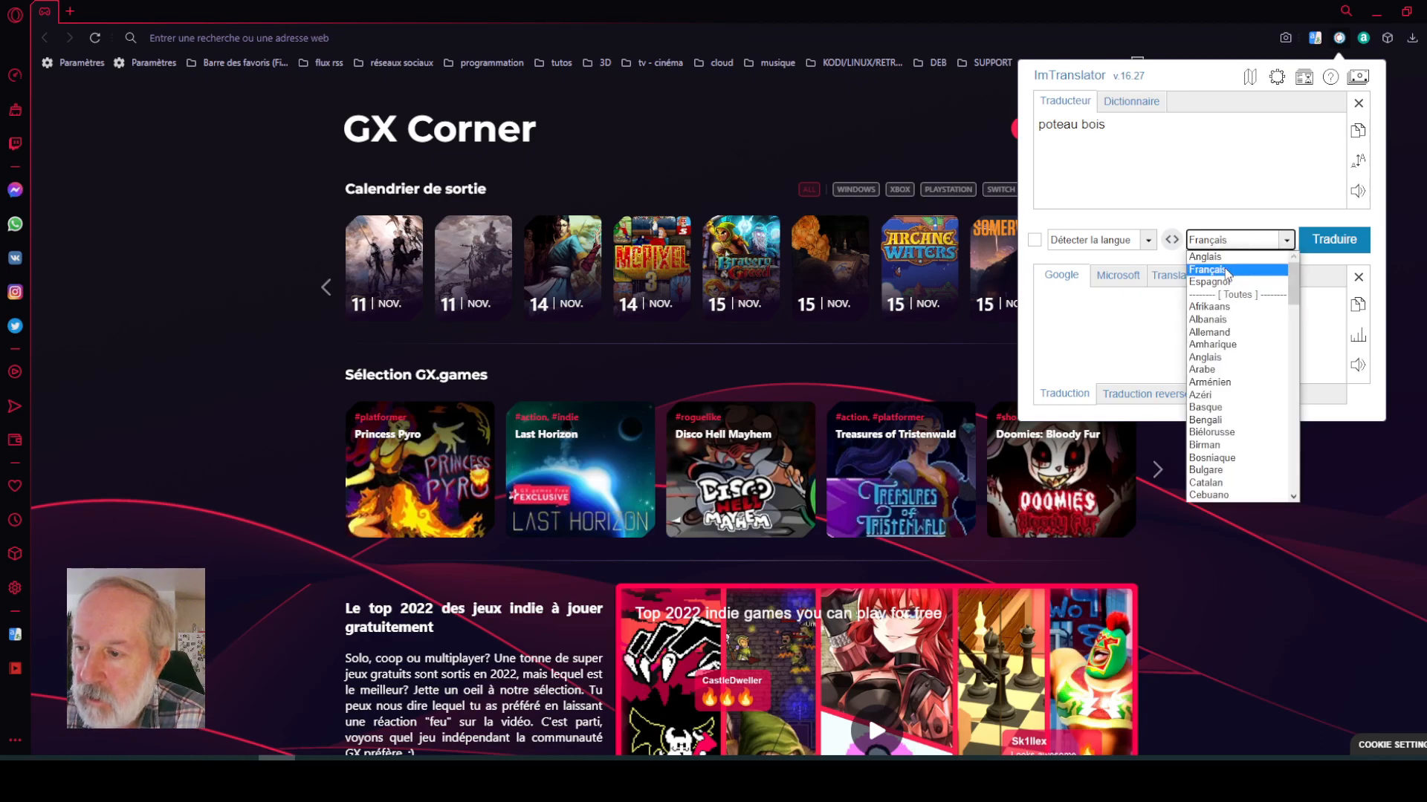
pyautogui.click(1223, 255)
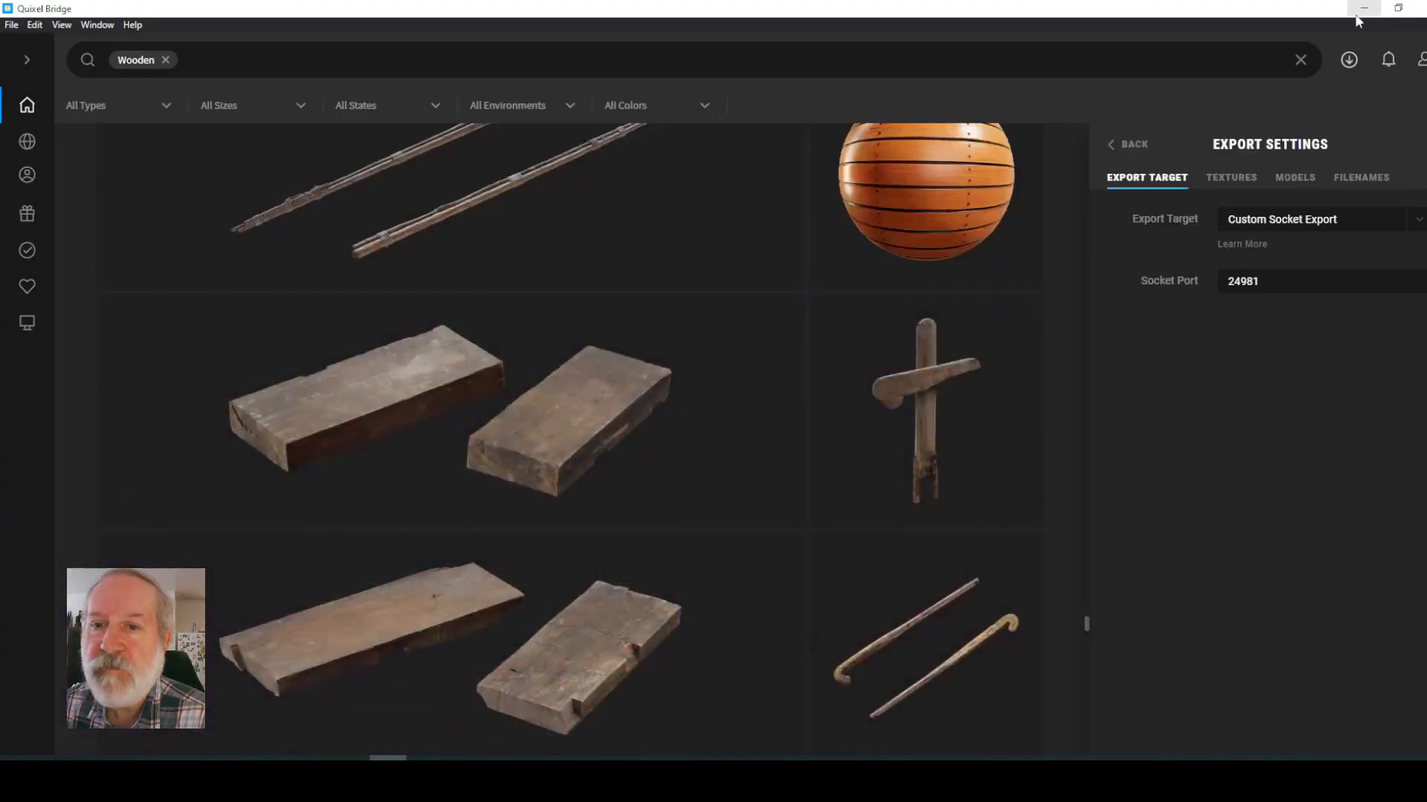
# - Back in Quixel Bridge, replace the Wooden search with a search of the whole library for "wooden post"
pyautogui.click(166, 60)
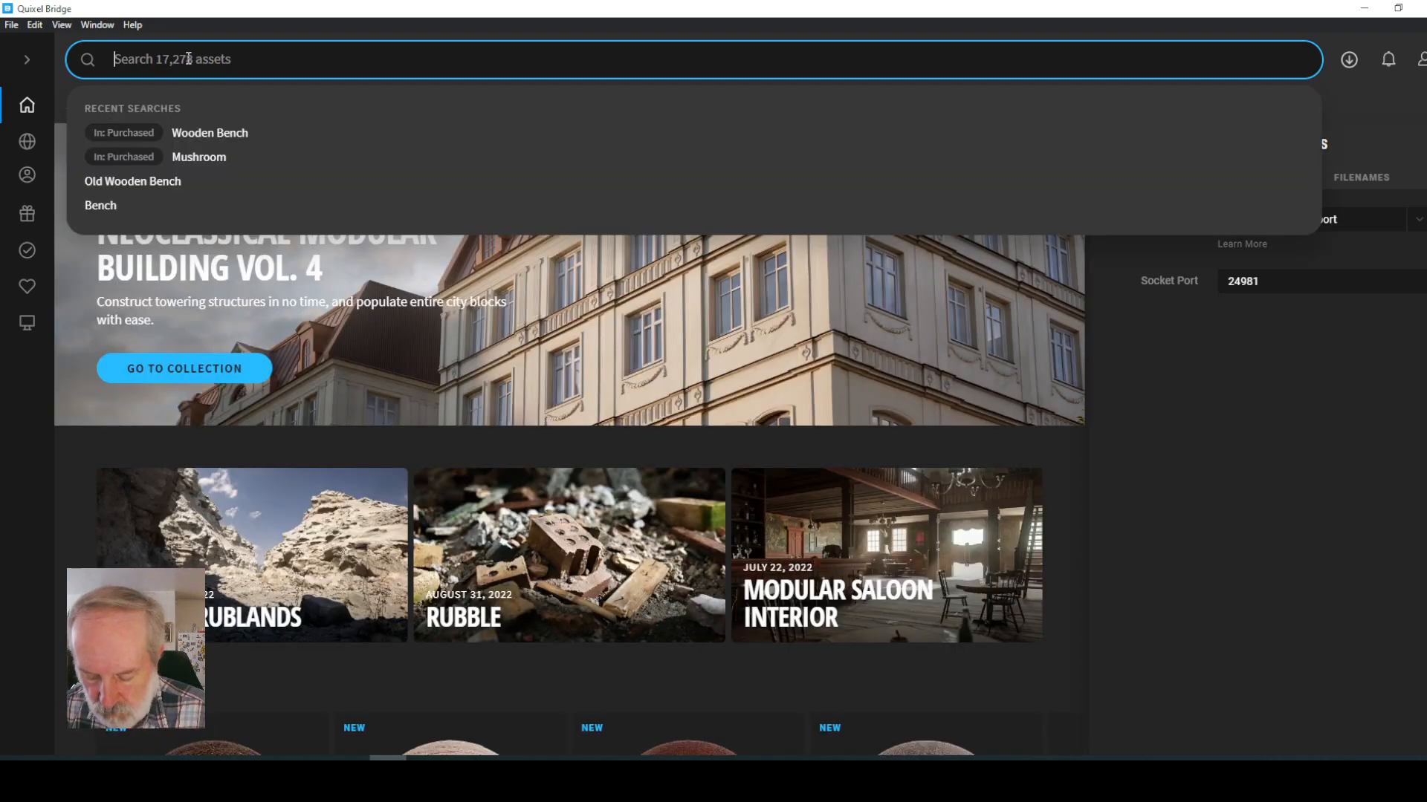
pyautogui.write('wooden')
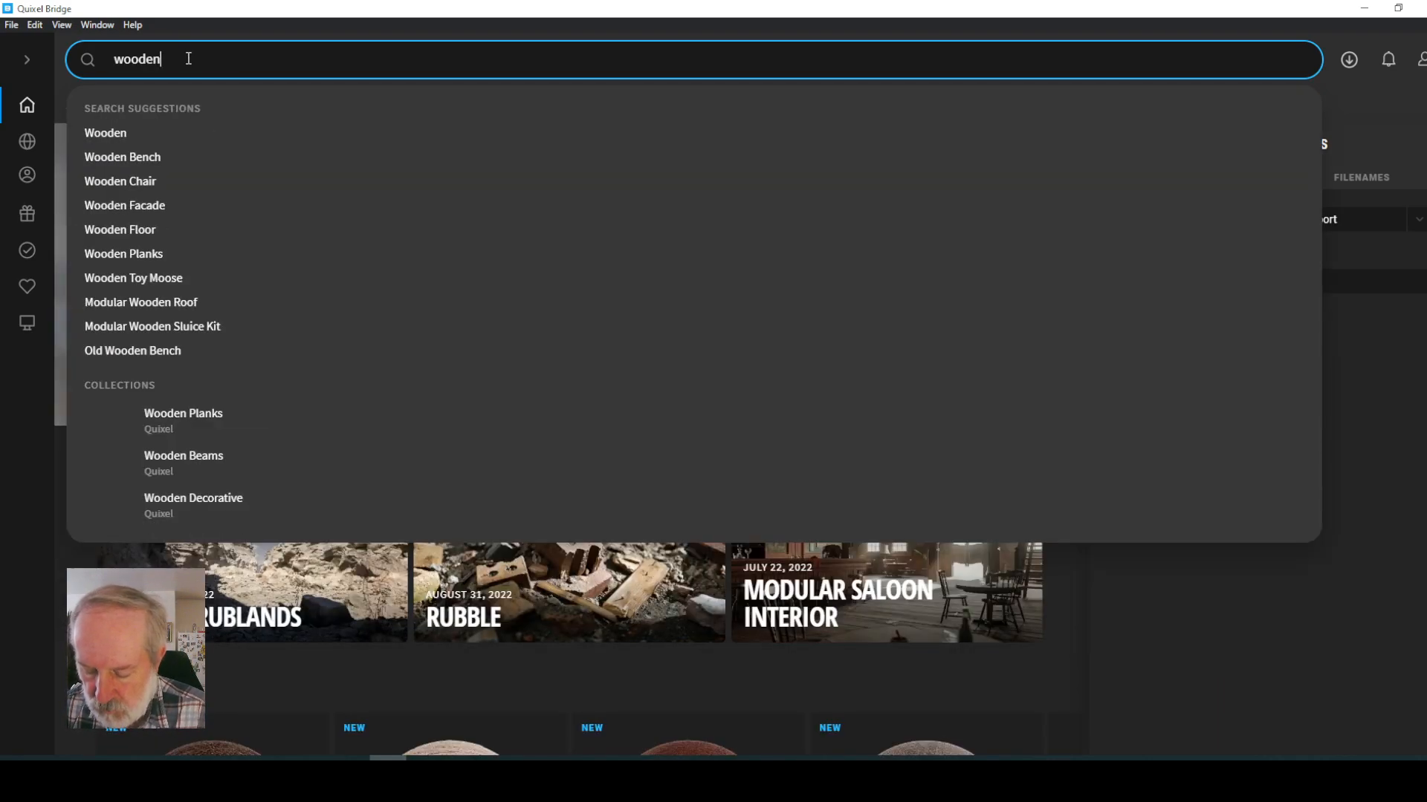
pyautogui.write(' post')
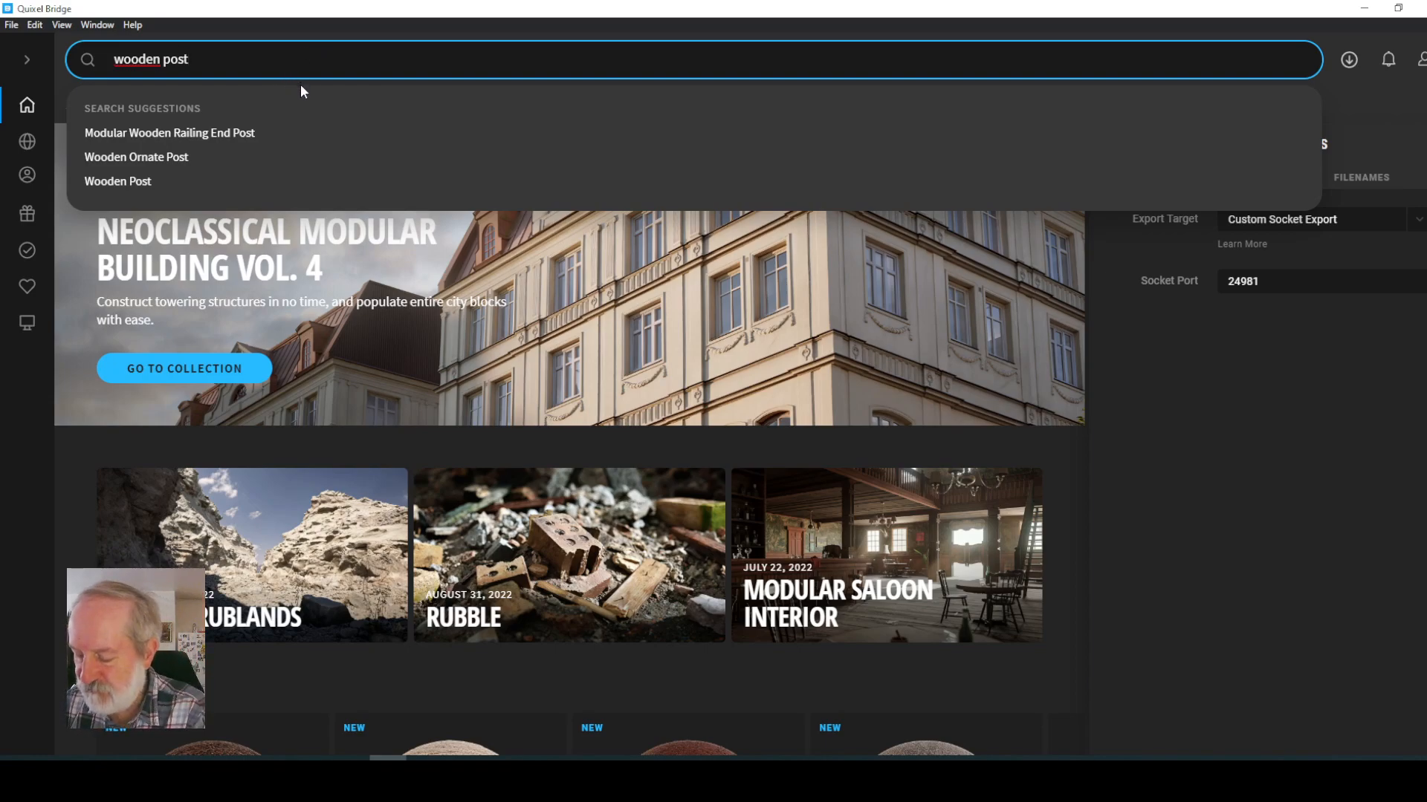
pyautogui.press('Return')
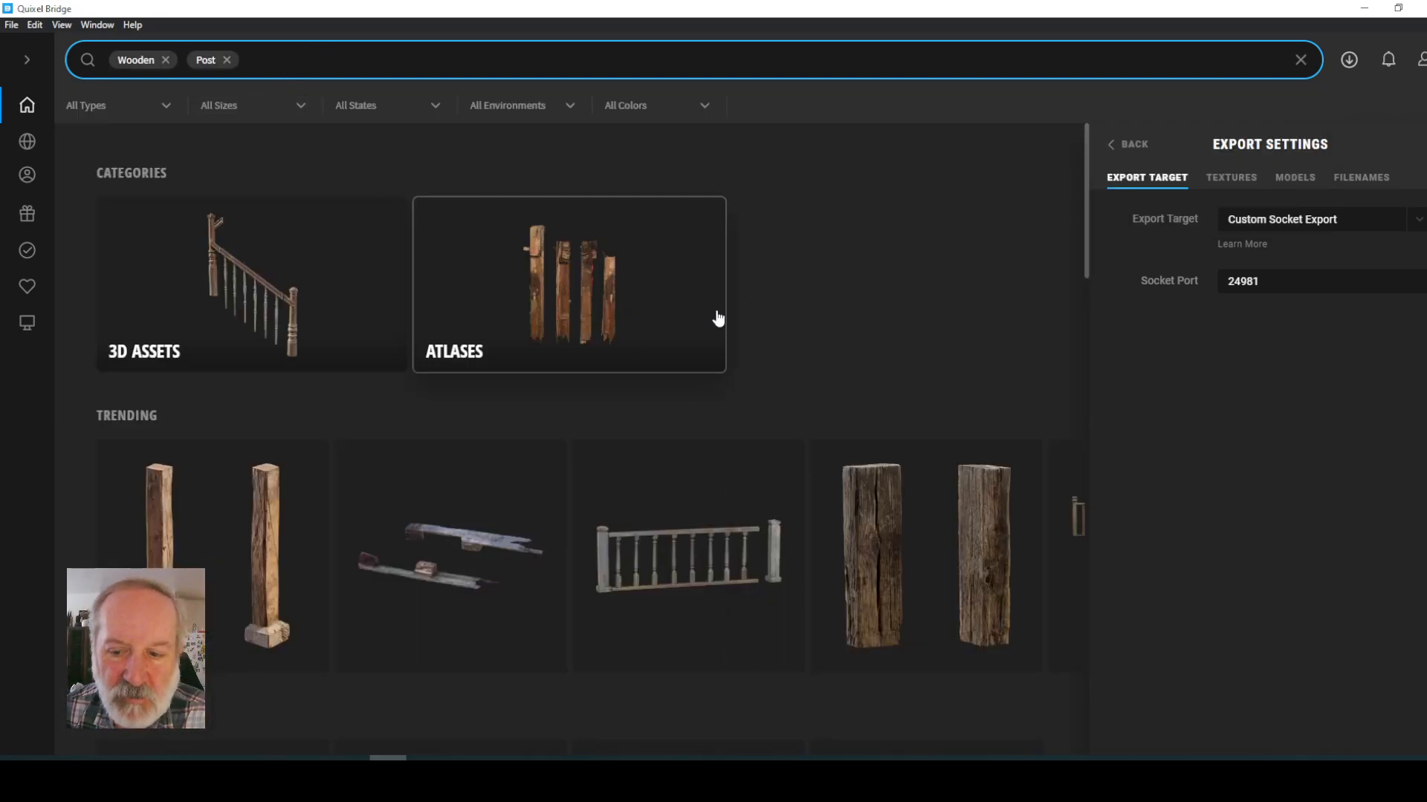
# - Examine the wooden post results, comparing the posts, bollards and railings to find one that suits the scene
pyautogui.scroll(-1, 853, 359)
pyautogui.scroll(-10, 852, 359)
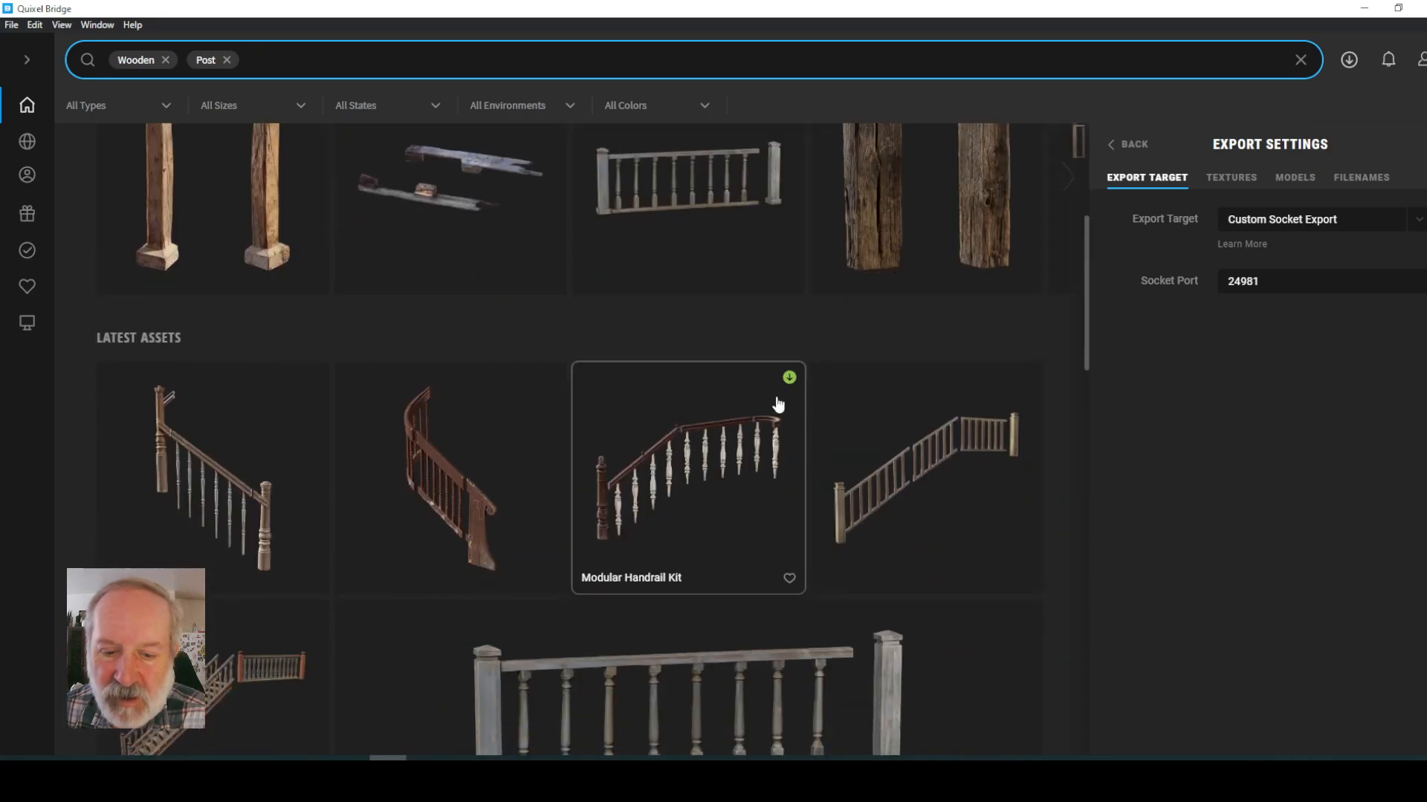
pyautogui.scroll(-8, 725, 402)
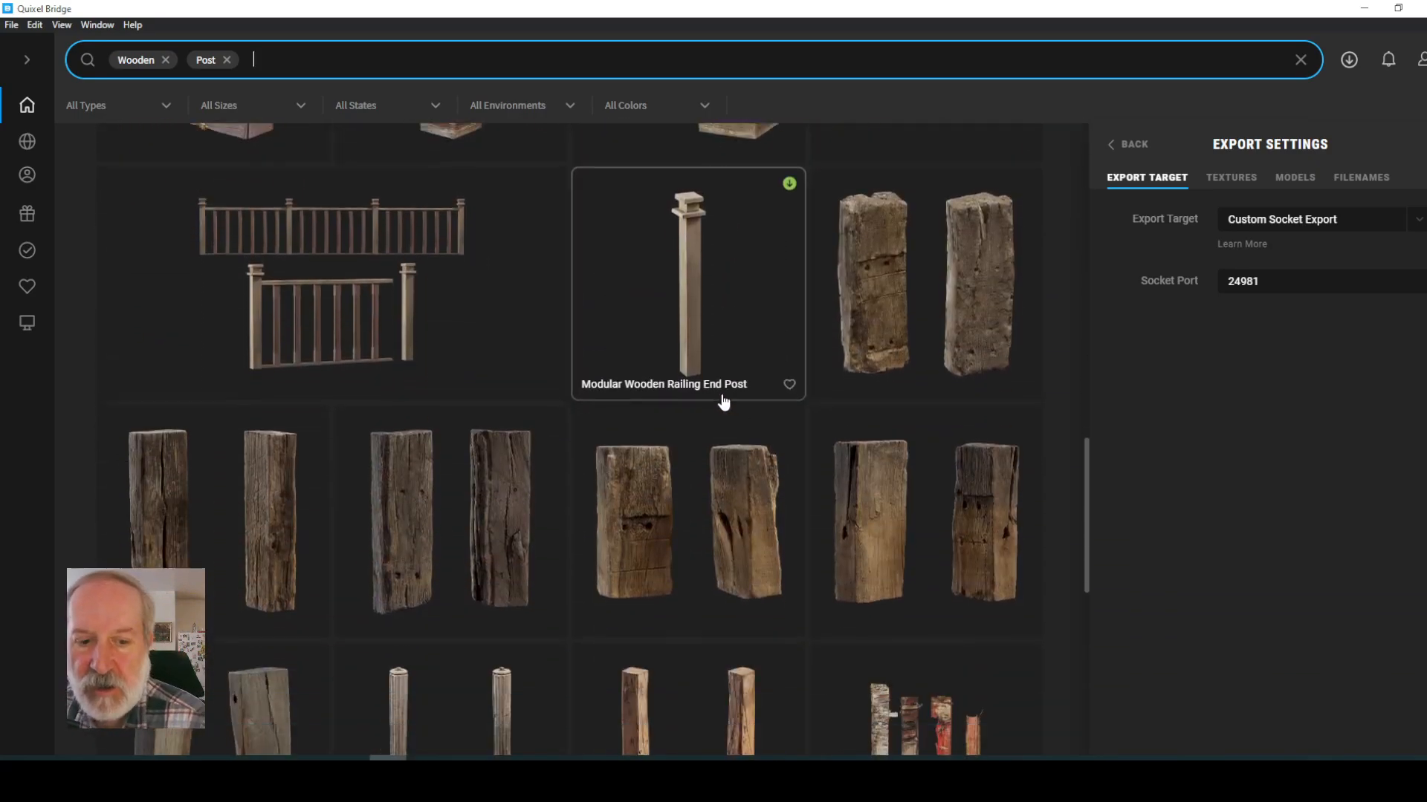
pyautogui.scroll(-4, 739, 404)
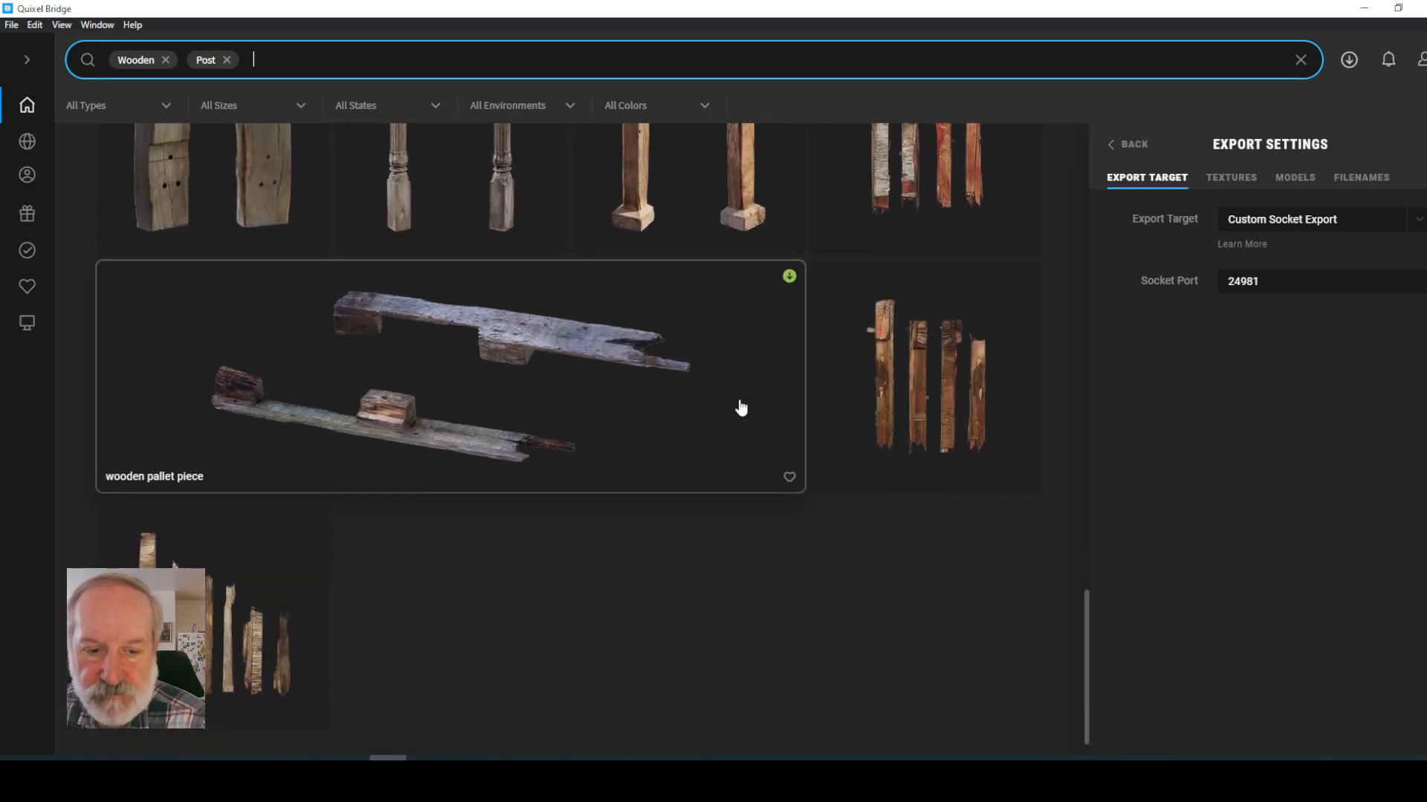
pyautogui.scroll(6, 735, 417)
pyautogui.scroll(1, 730, 435)
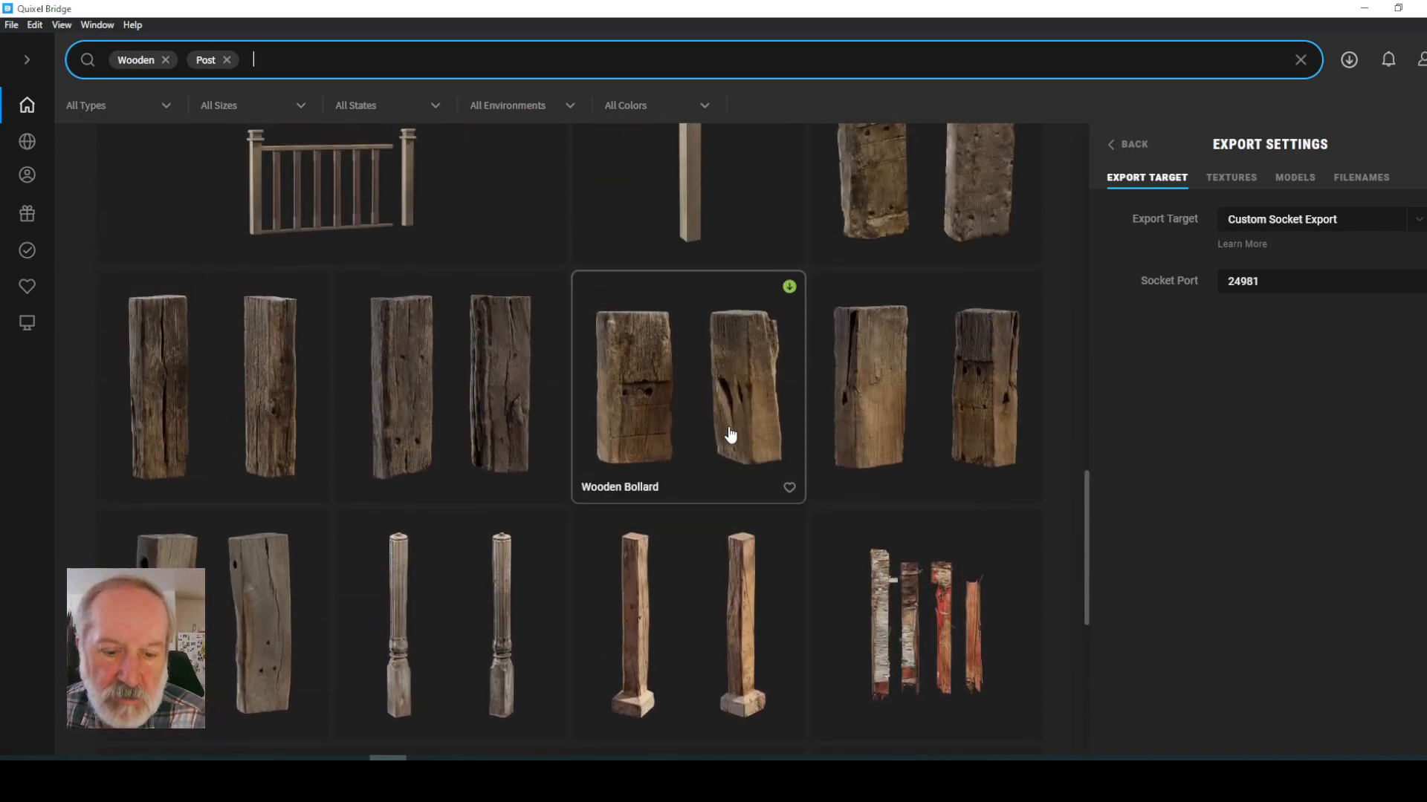
pyautogui.scroll(12, 796, 558)
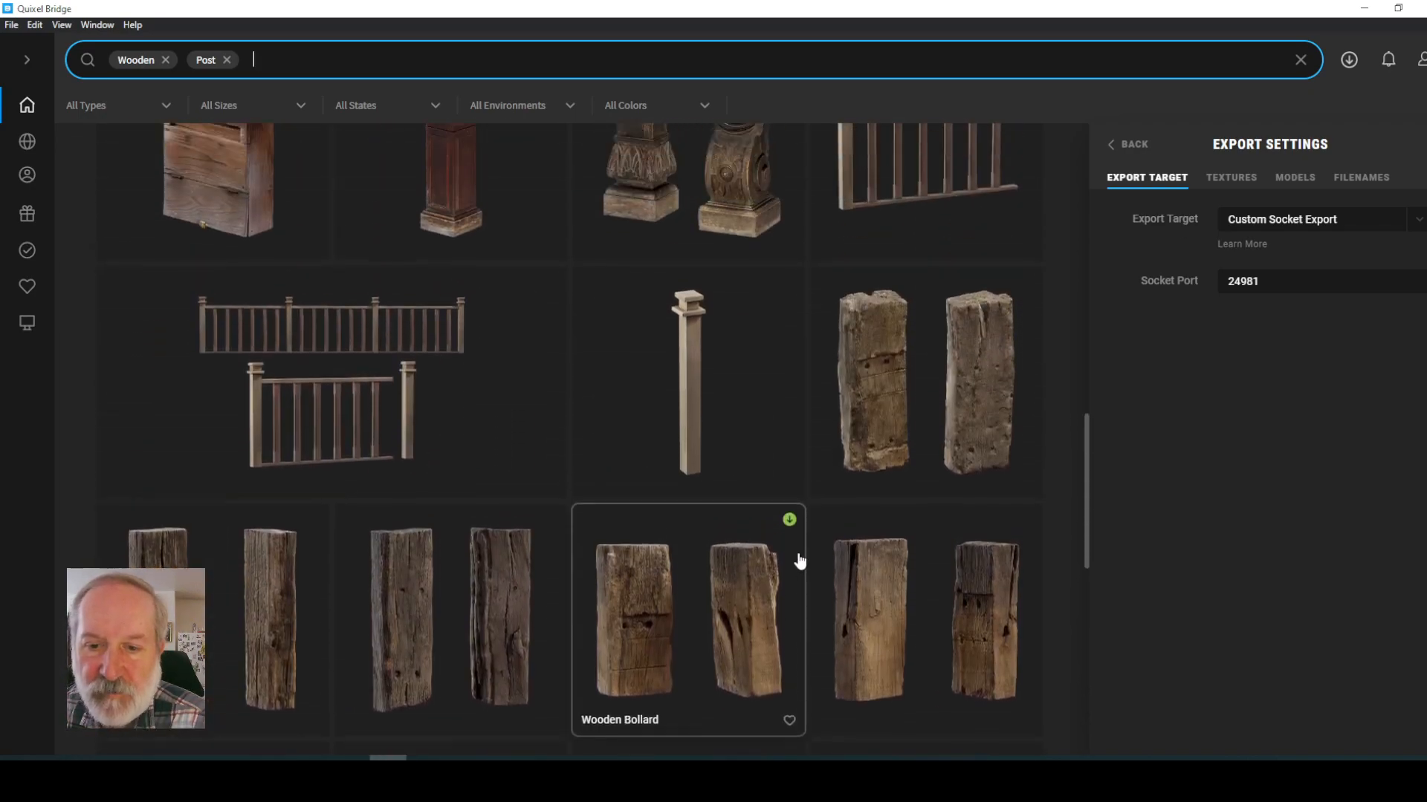
pyautogui.scroll(4, 706, 520)
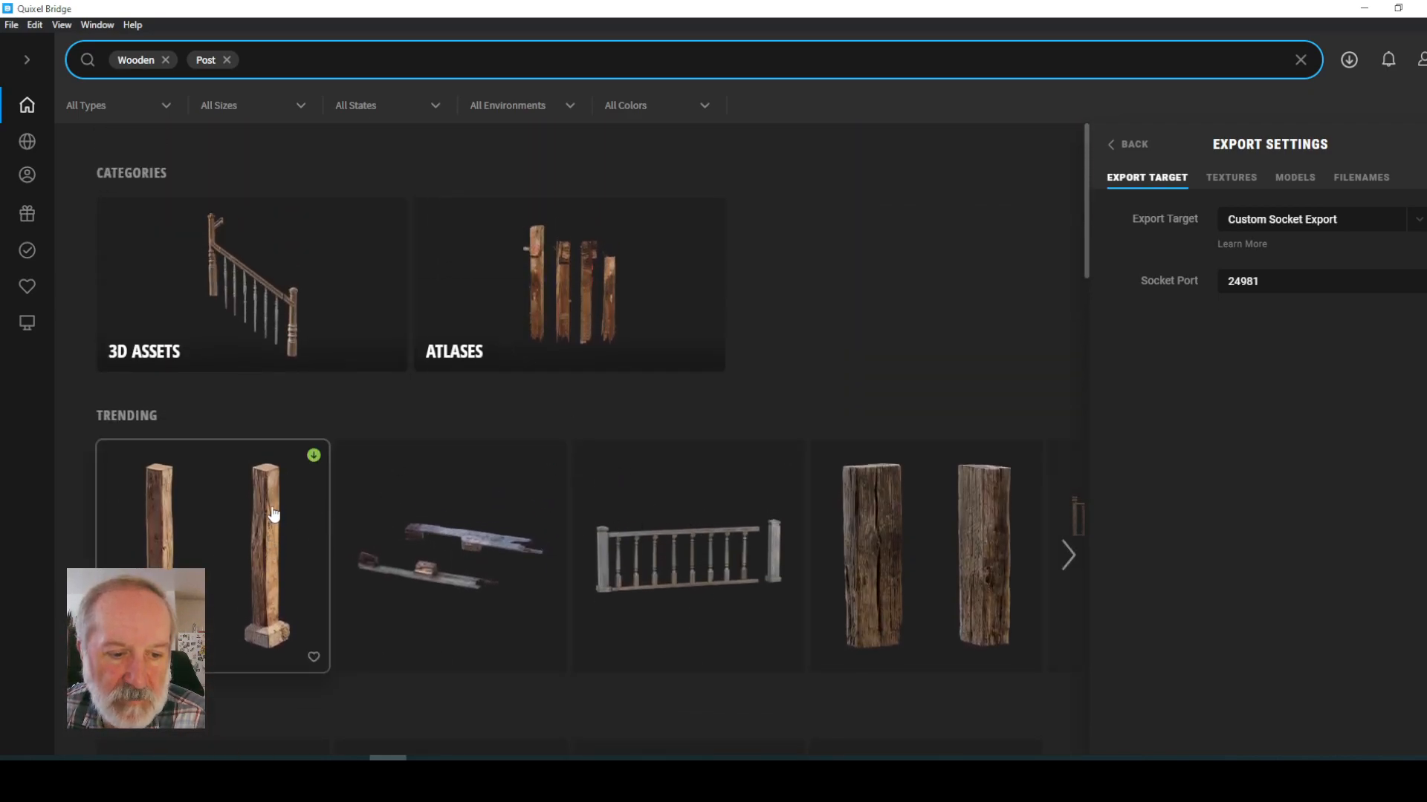
# - Download the first trending wooden post with a stone base and try to export it through the custom socket
pyautogui.click(314, 455)
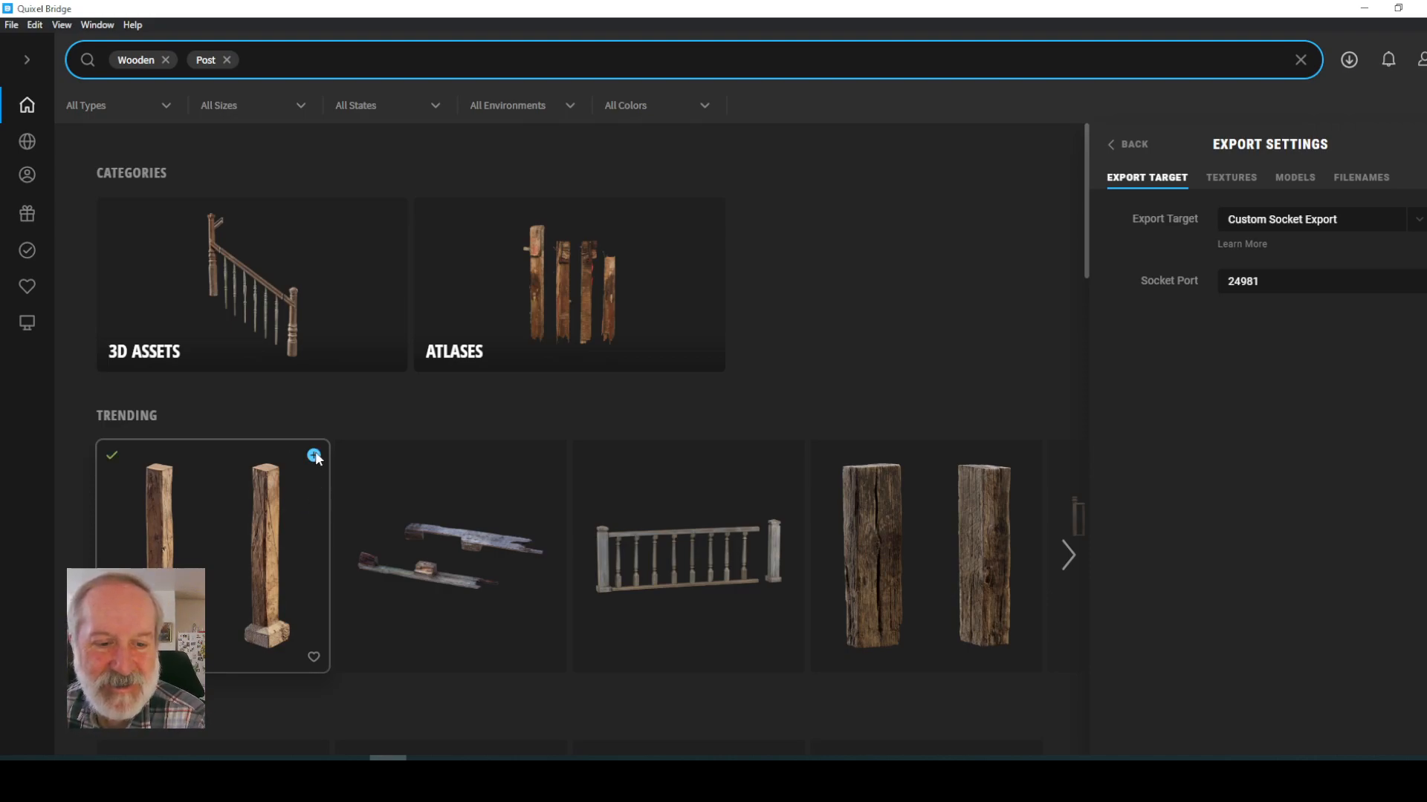
pyautogui.click(315, 455)
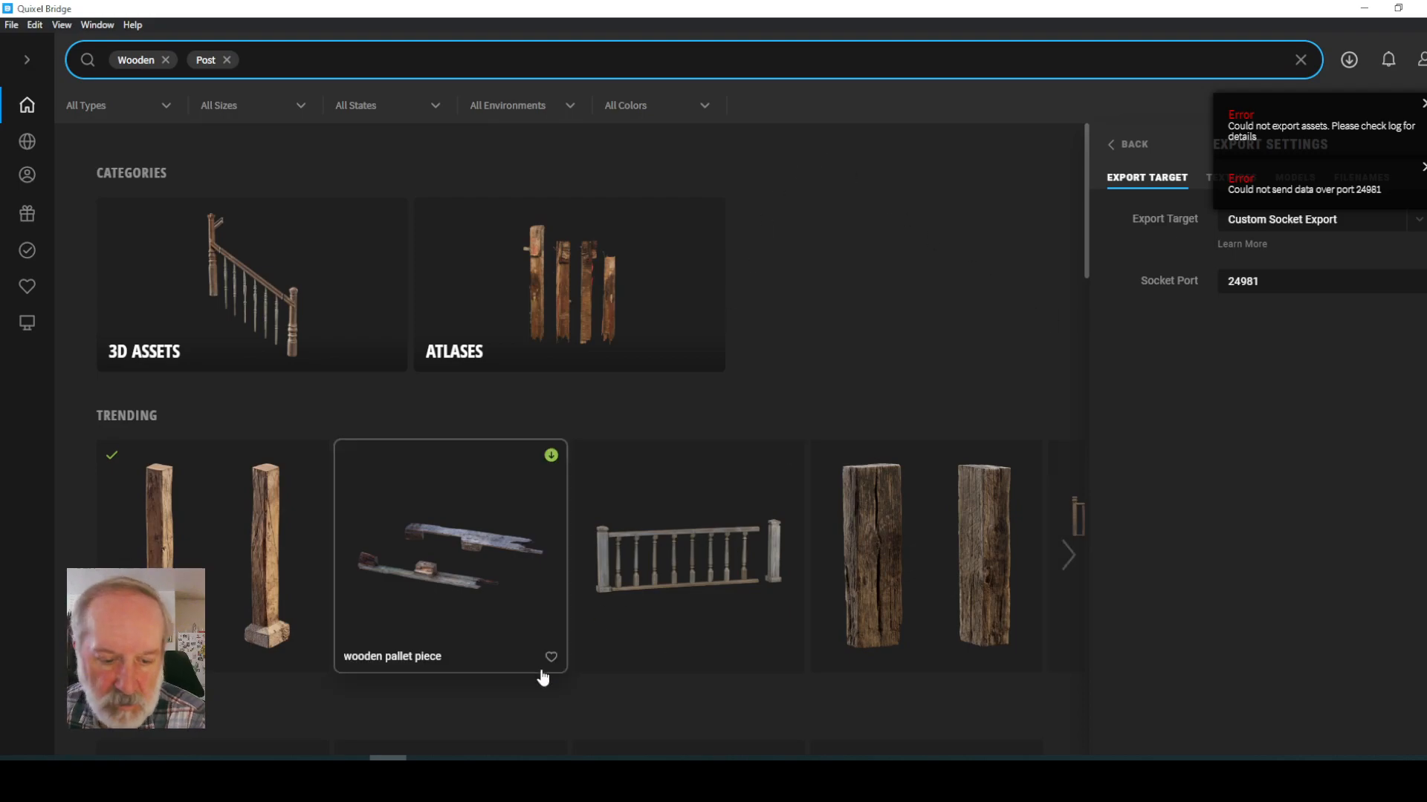
# - Launch Transmutr from SketchUp, then return to Quixel Bridge and export the downloaded wooden post to it
pyautogui.click(388, 771)
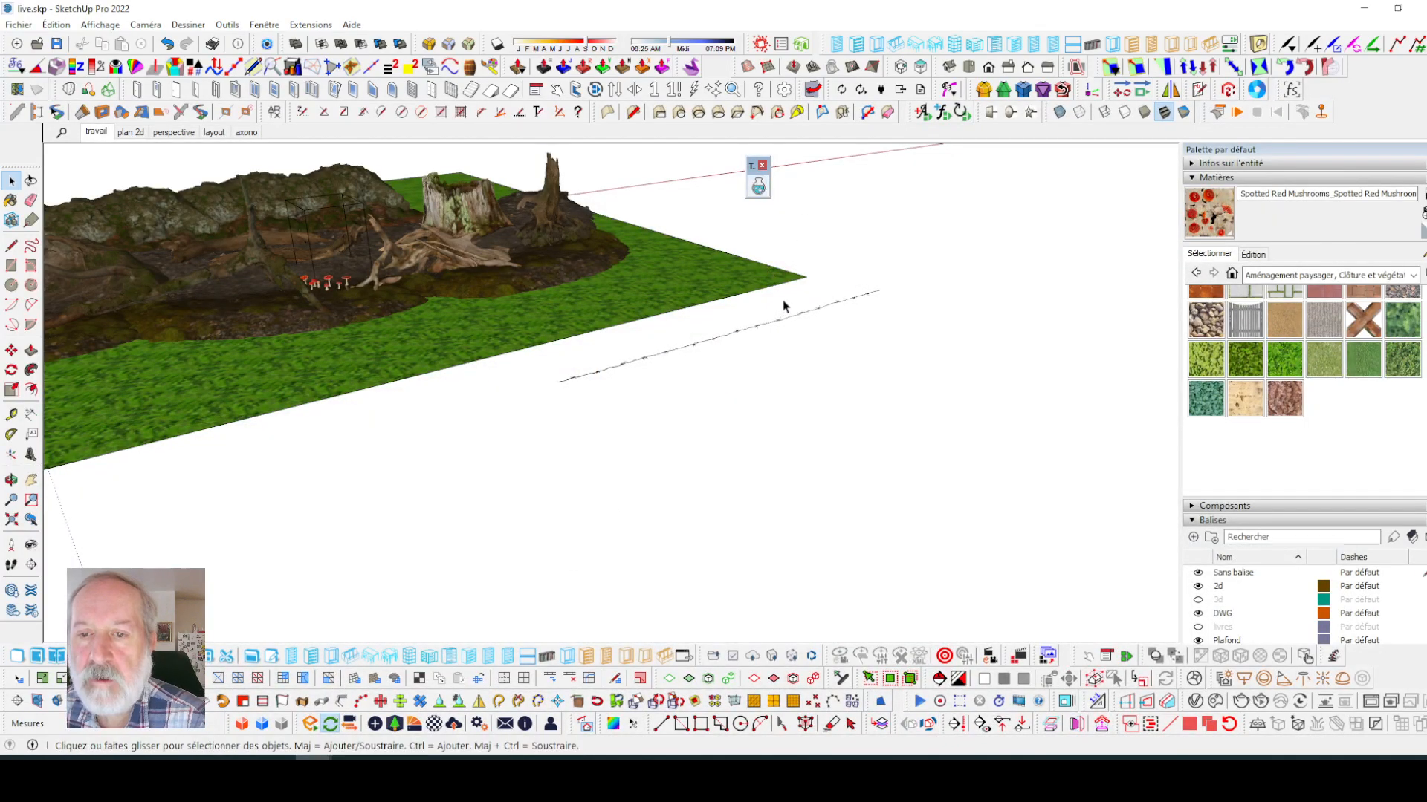
pyautogui.click(758, 187)
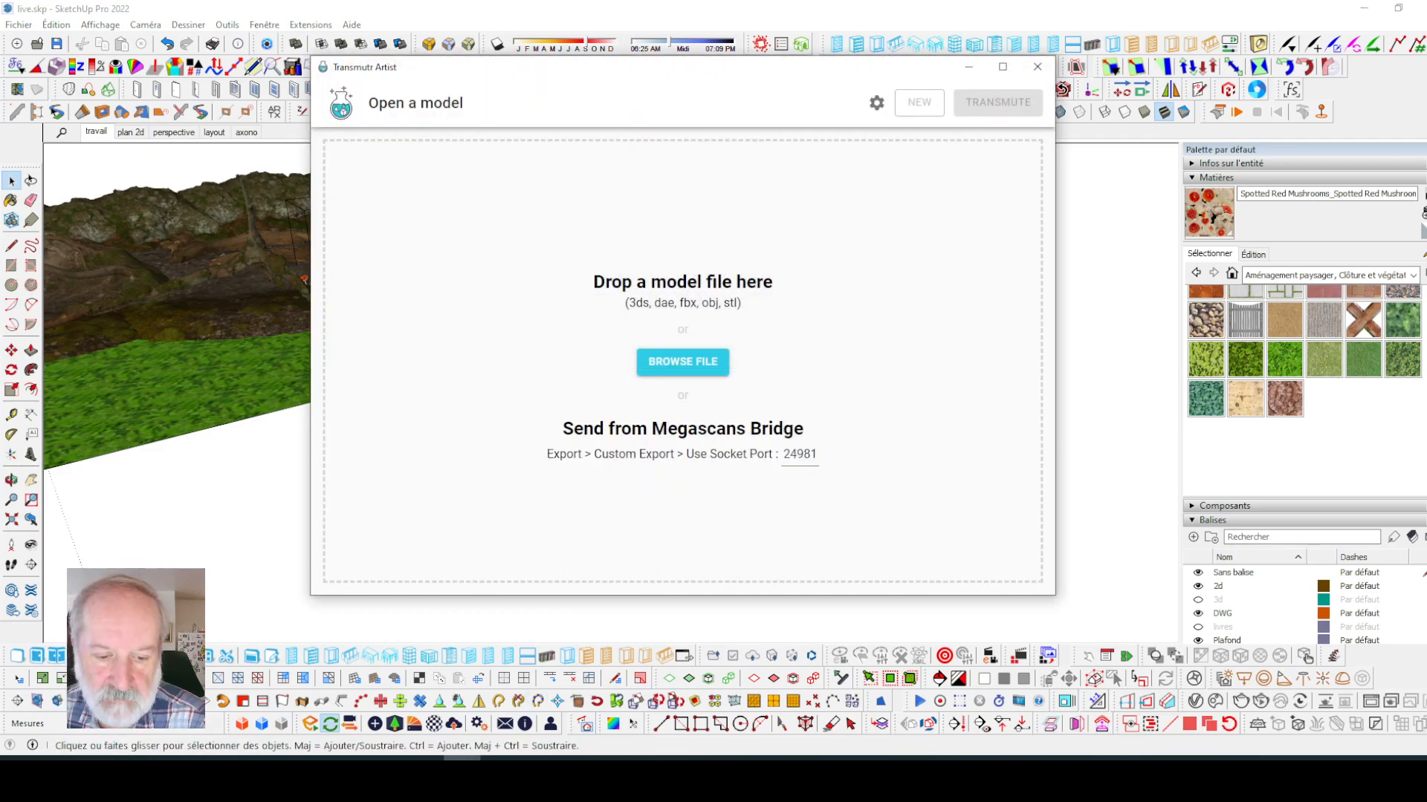
pyautogui.click(388, 771)
pyautogui.moveTo(313, 486)
pyautogui.click(314, 456)
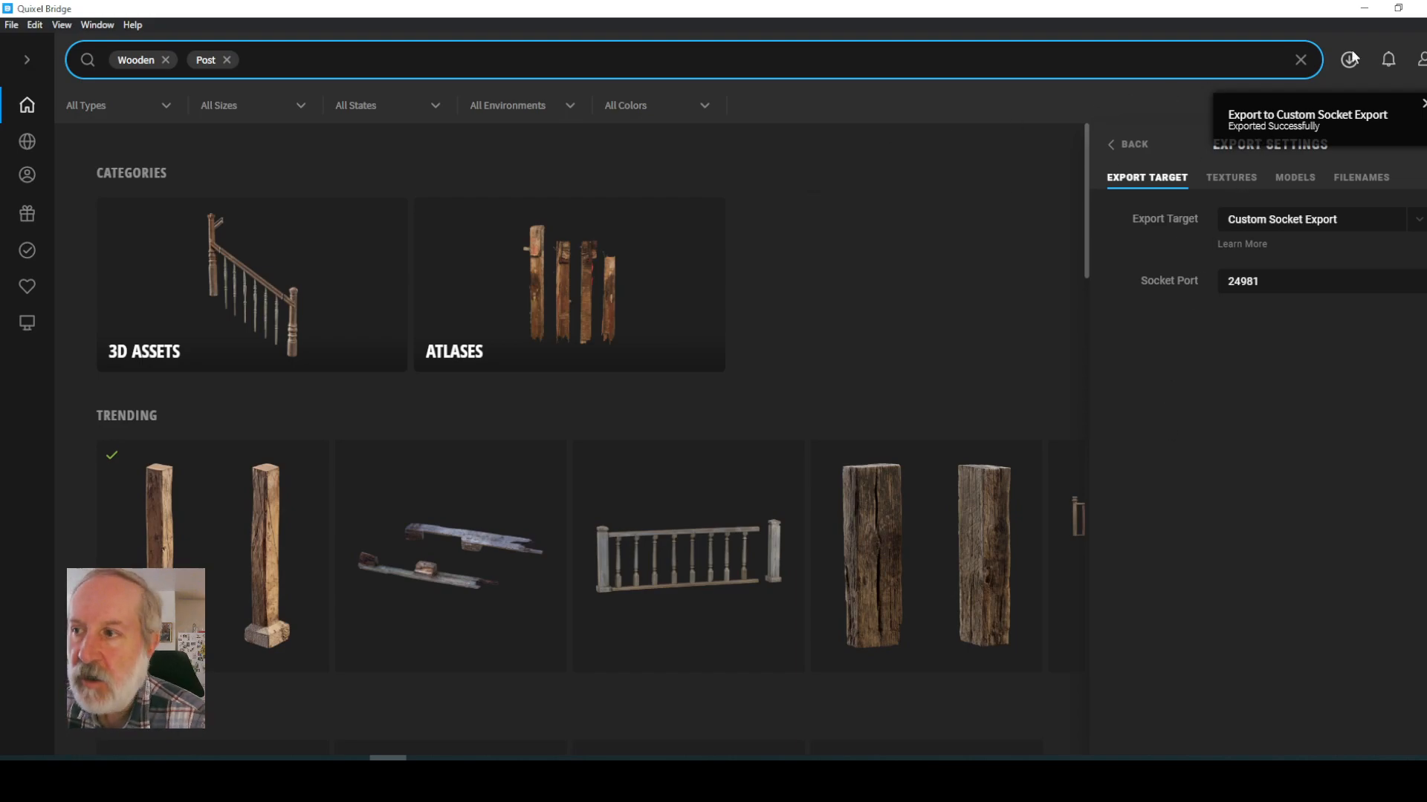
# - Transmute the exported post in SketchUp, save it as Wooden Post.skp, and place it at the far end of the barb wire
pyautogui.click(1365, 8)
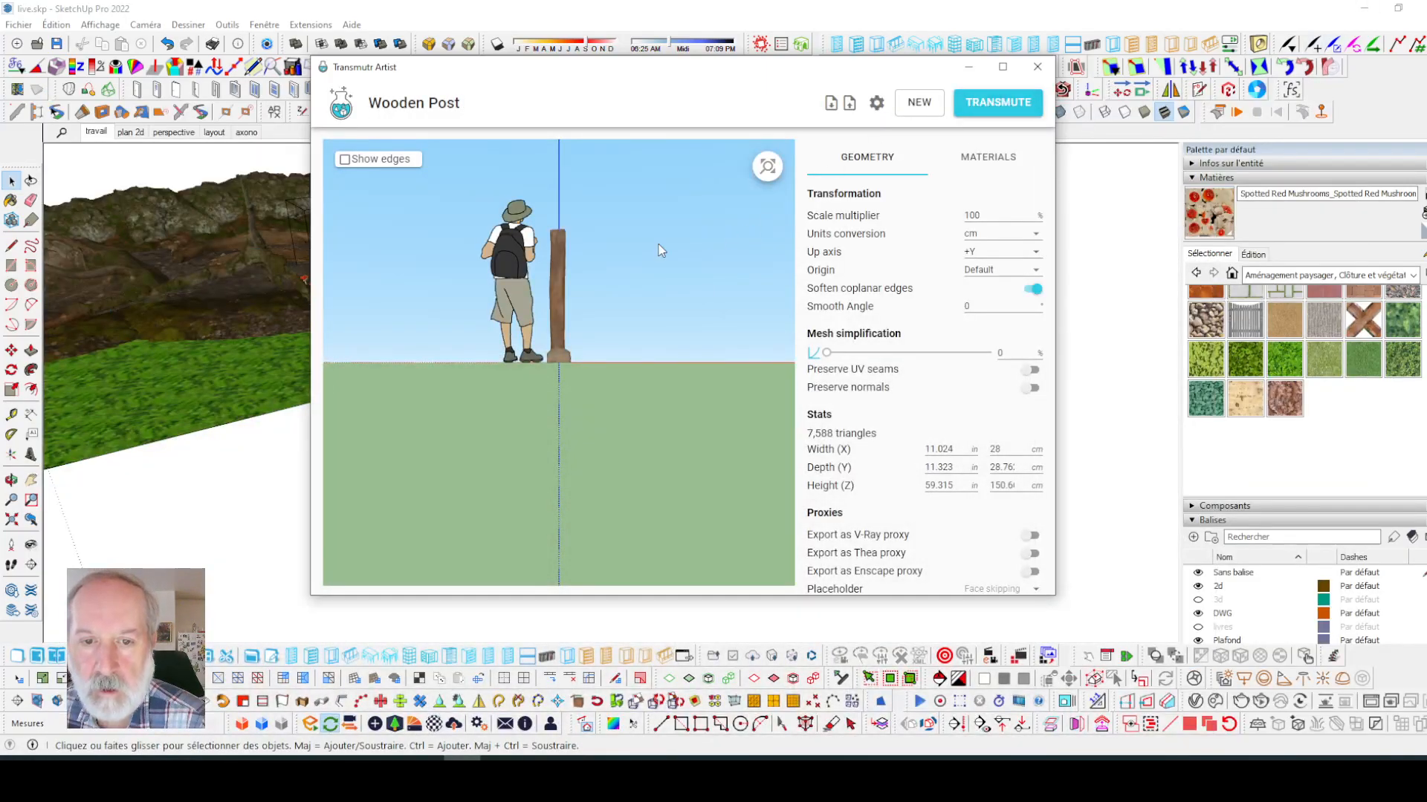
pyautogui.click(1000, 113)
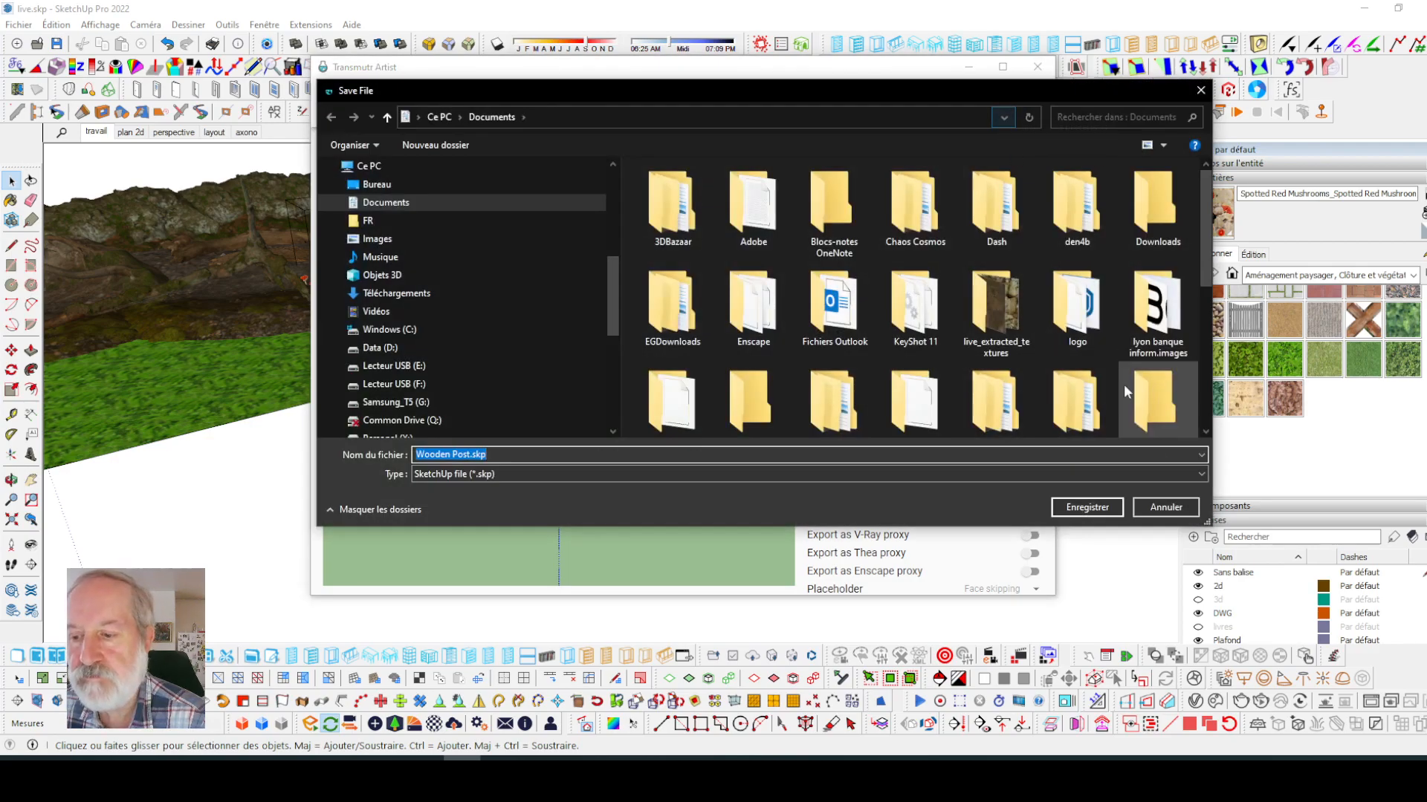
pyautogui.click(1087, 506)
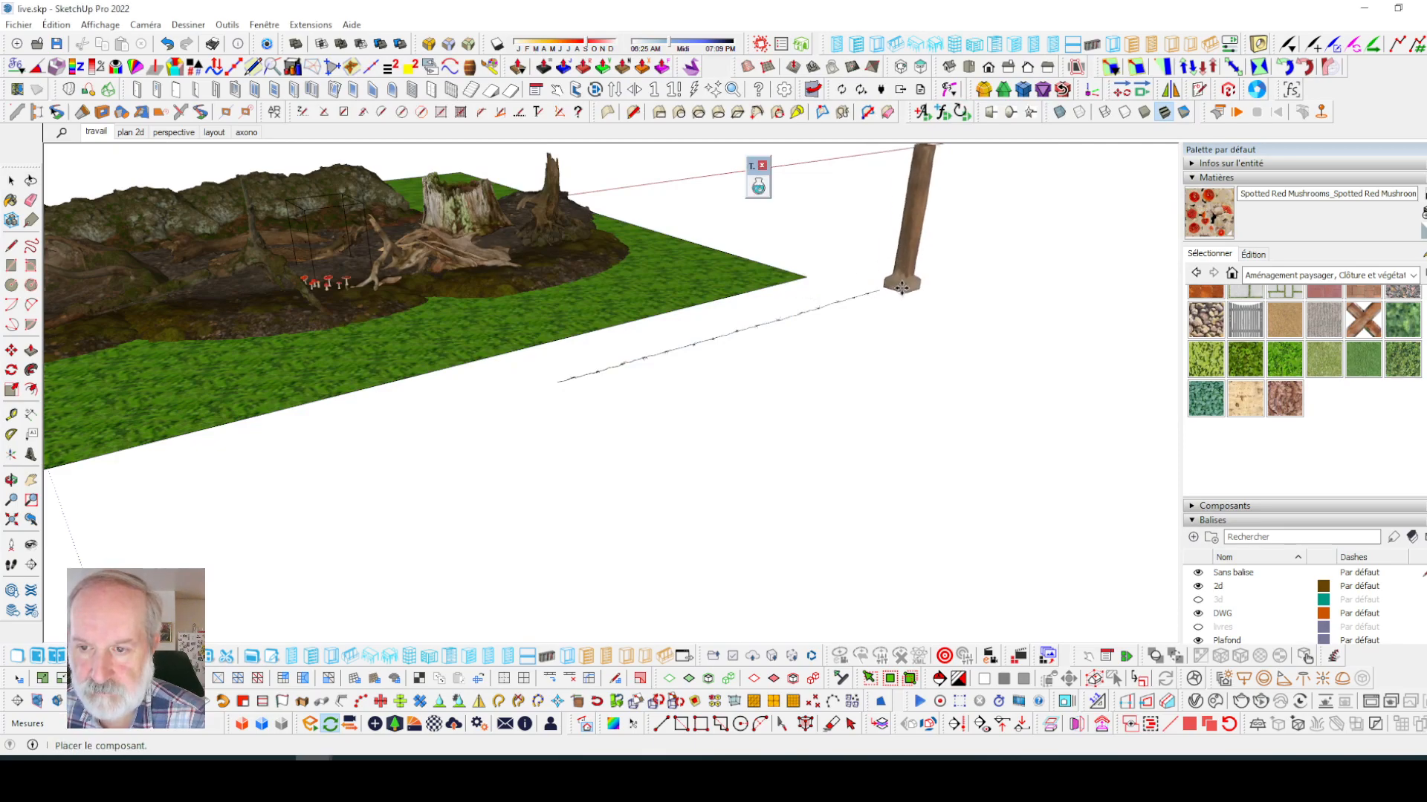
pyautogui.click(838, 354)
pyautogui.scroll(-3, 836, 350)
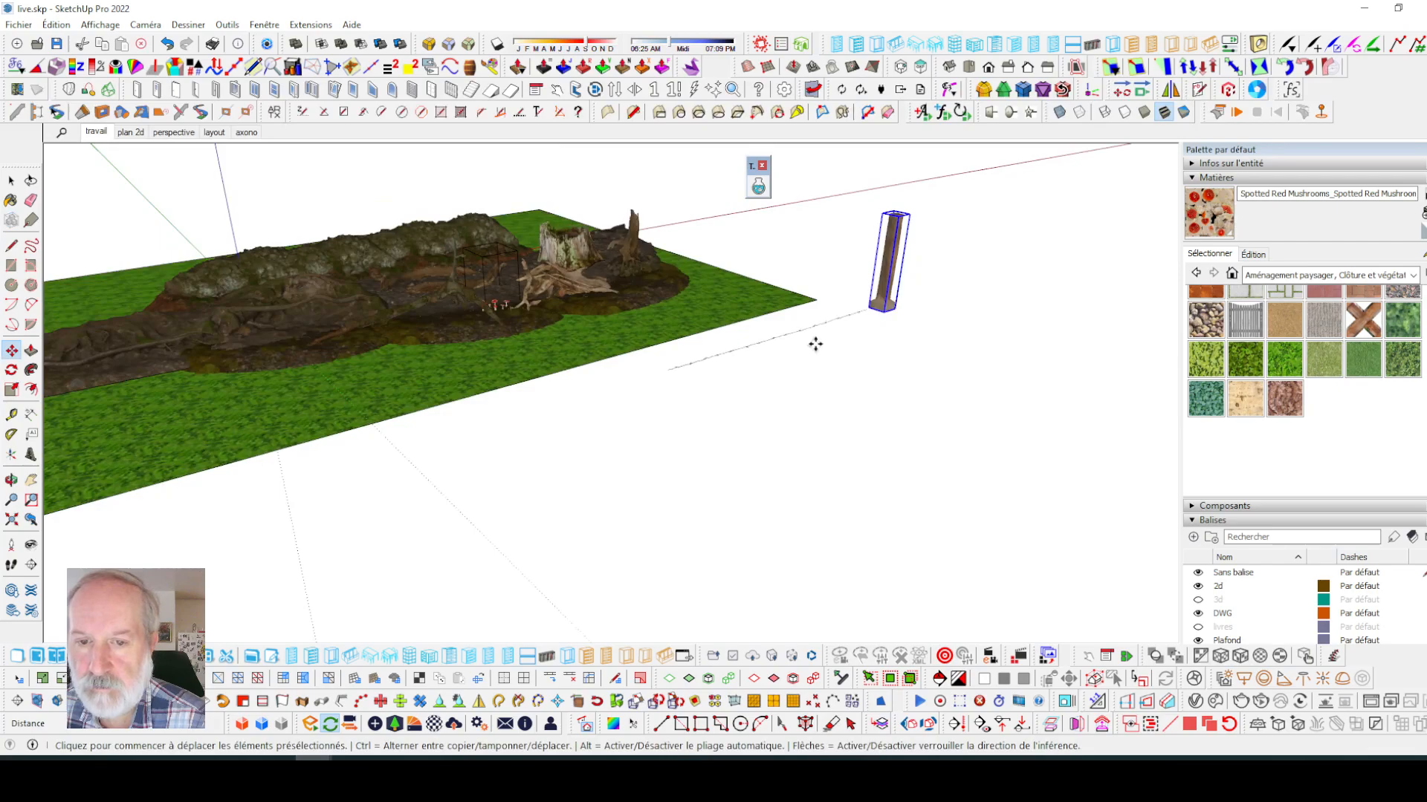
# - Scale the placed wooden post down uniformly to roughly half its size
pyautogui.click(12, 181)
pyautogui.moveTo(861, 371); pyautogui.dragTo(835, 382, button='middle')
pyautogui.click(11, 389)
pyautogui.scroll(4, 884, 217)
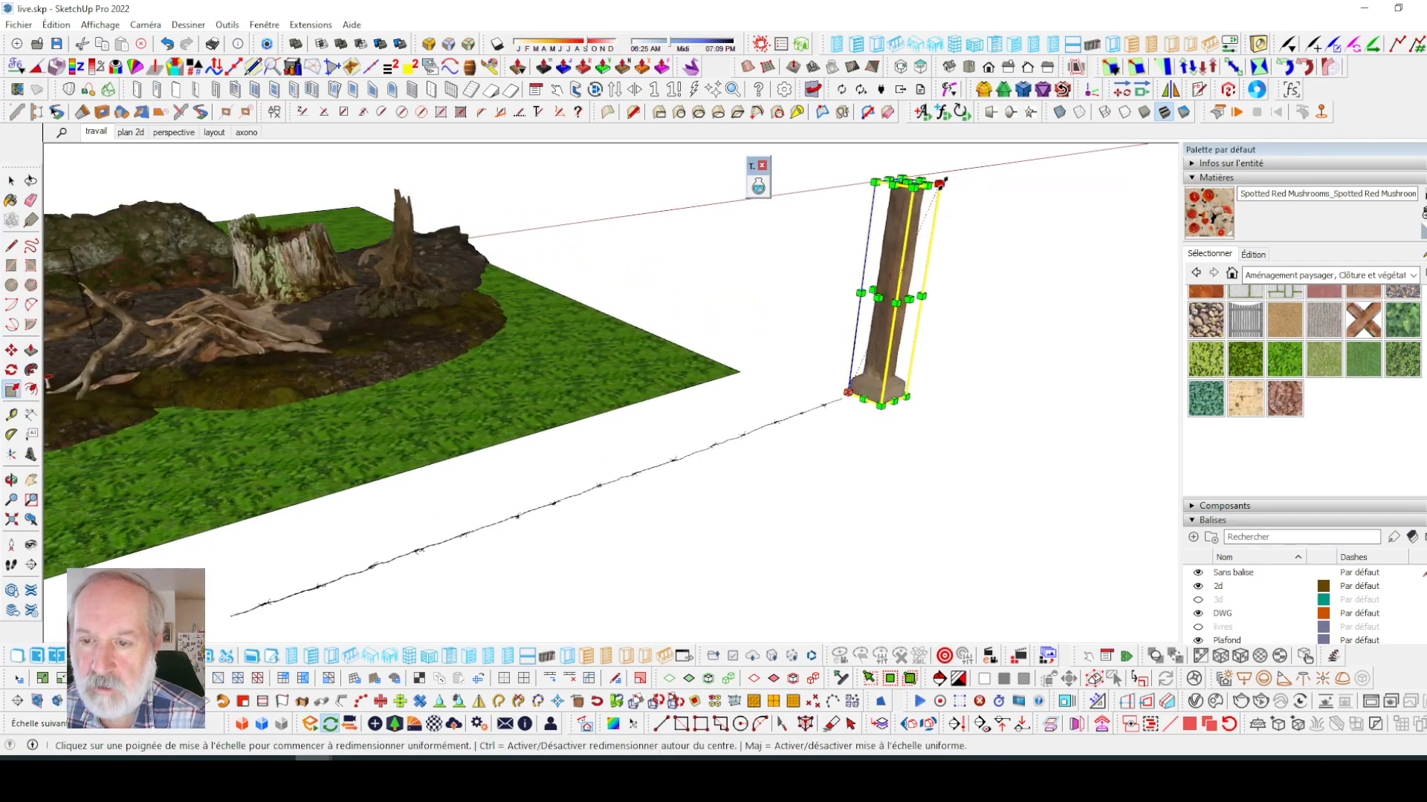
pyautogui.click(941, 183)
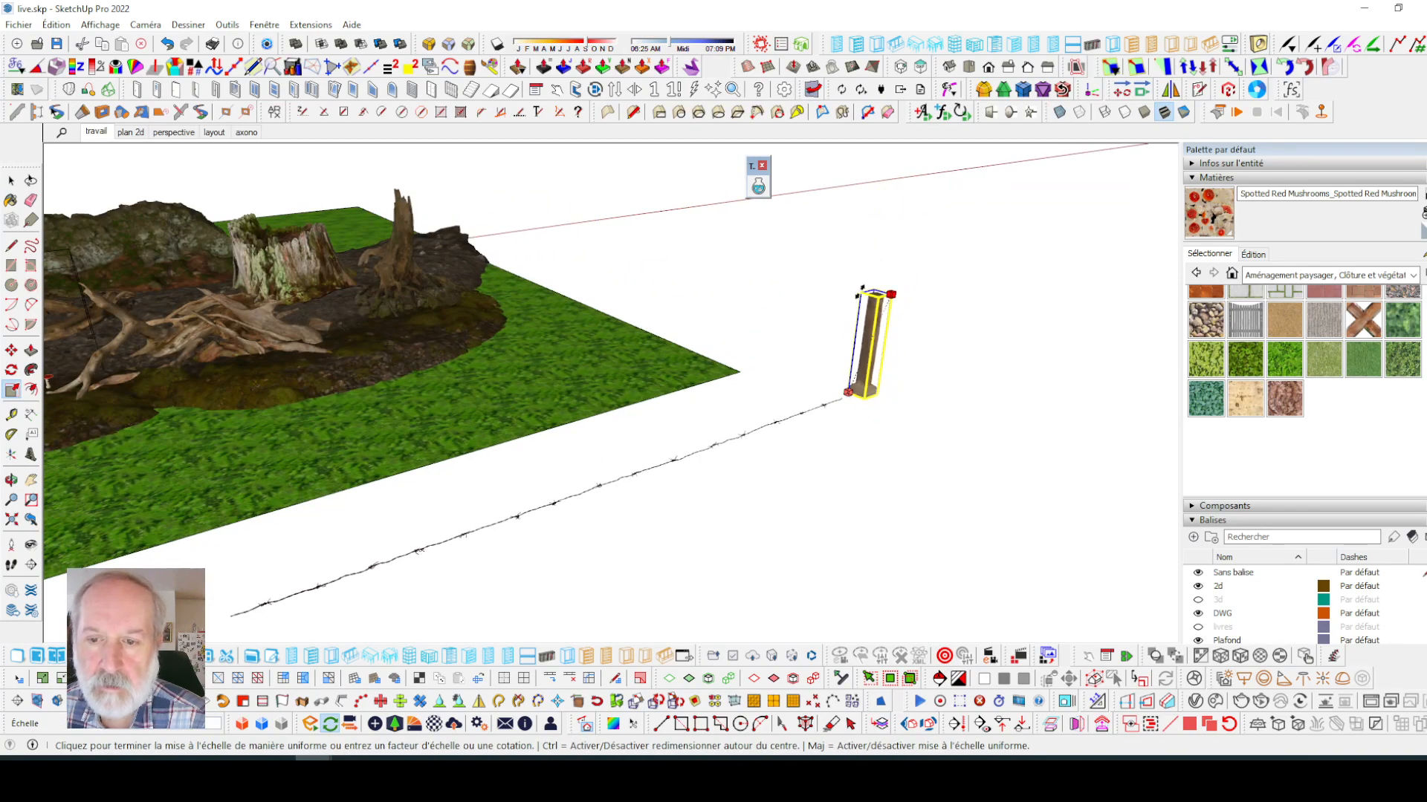
pyautogui.click(857, 298)
pyautogui.press('space')
pyautogui.scroll(2, 892, 436)
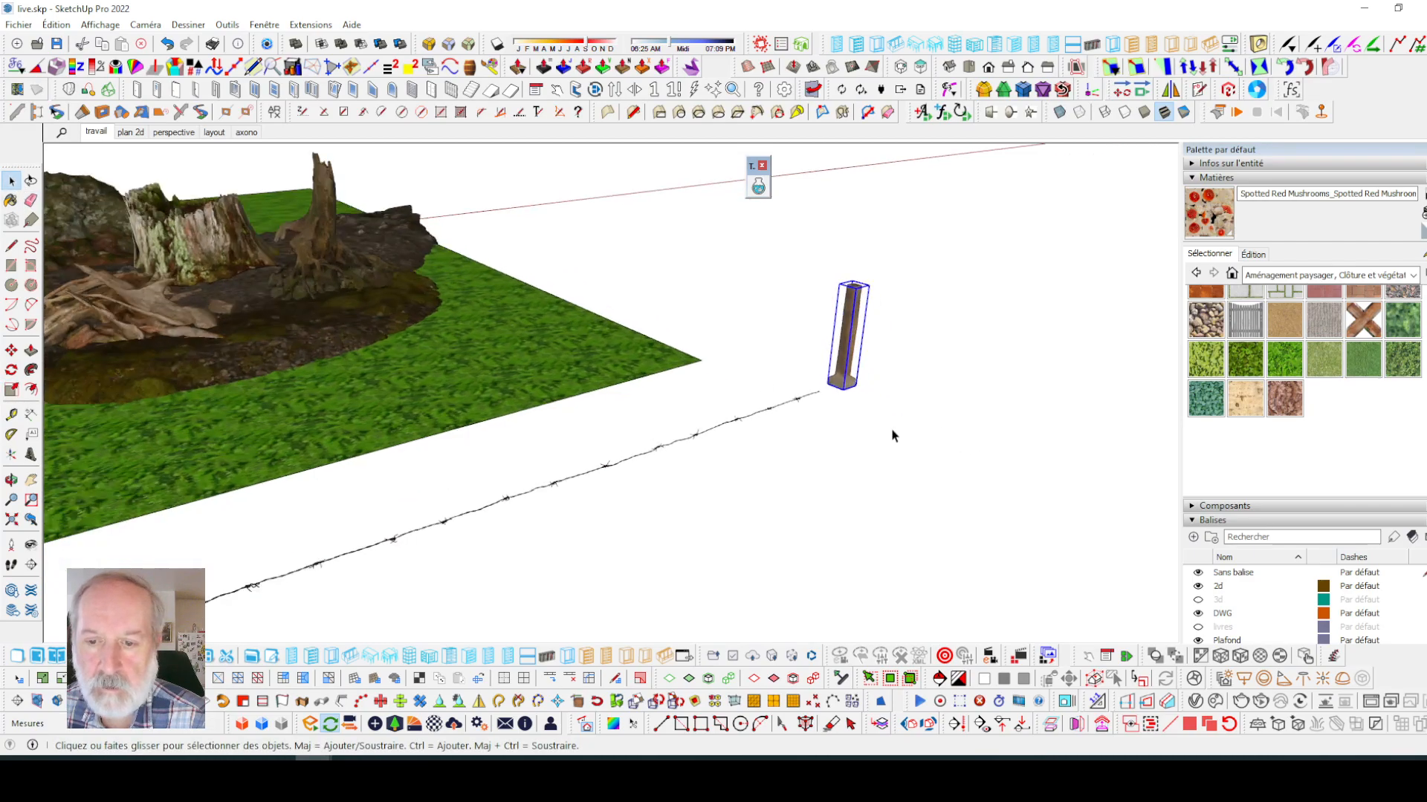
# - Move the barb wire so that its end meets the upper part of the wooden post
pyautogui.click(775, 411)
pyautogui.scroll(2, 775, 411)
pyautogui.press('m')
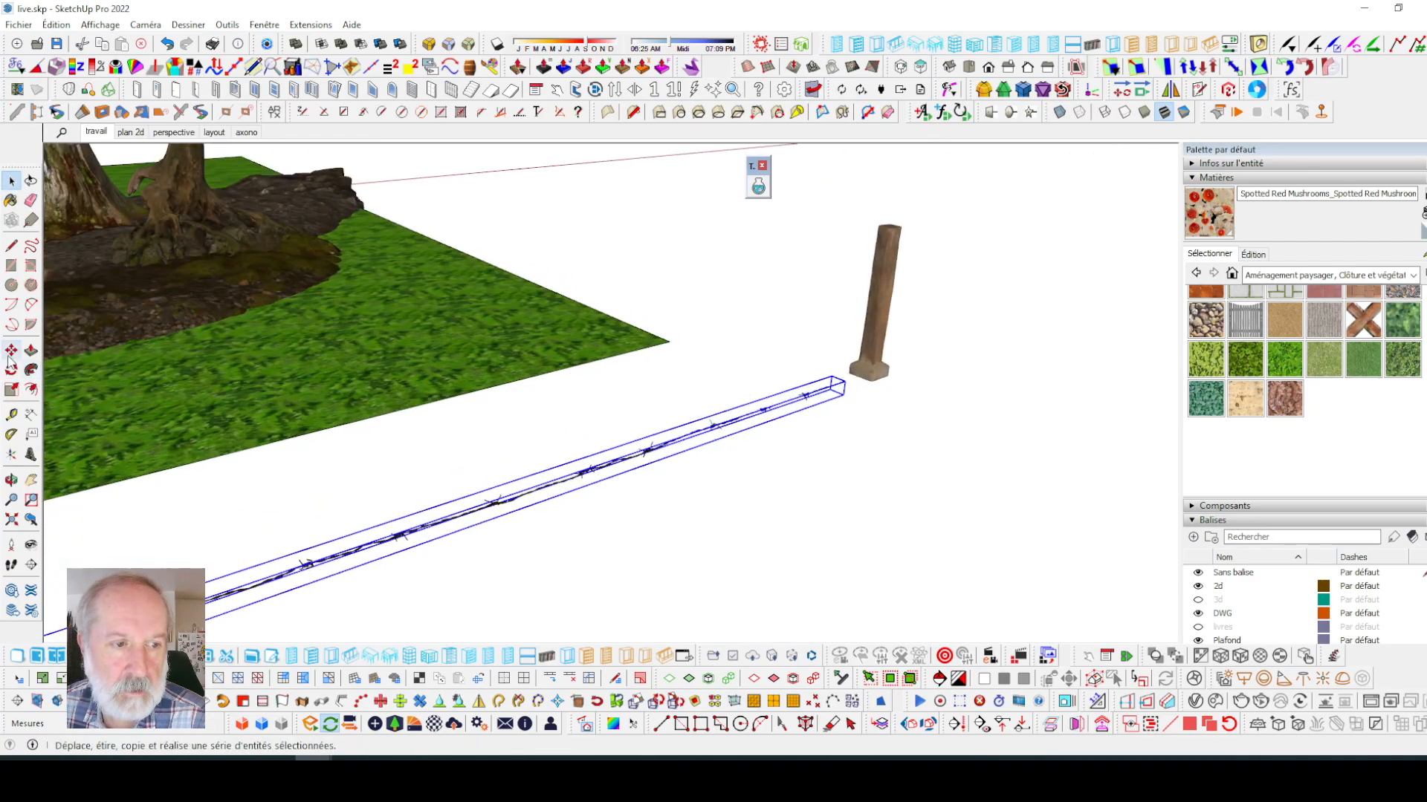
pyautogui.scroll(3, 758, 408)
pyautogui.click(963, 388)
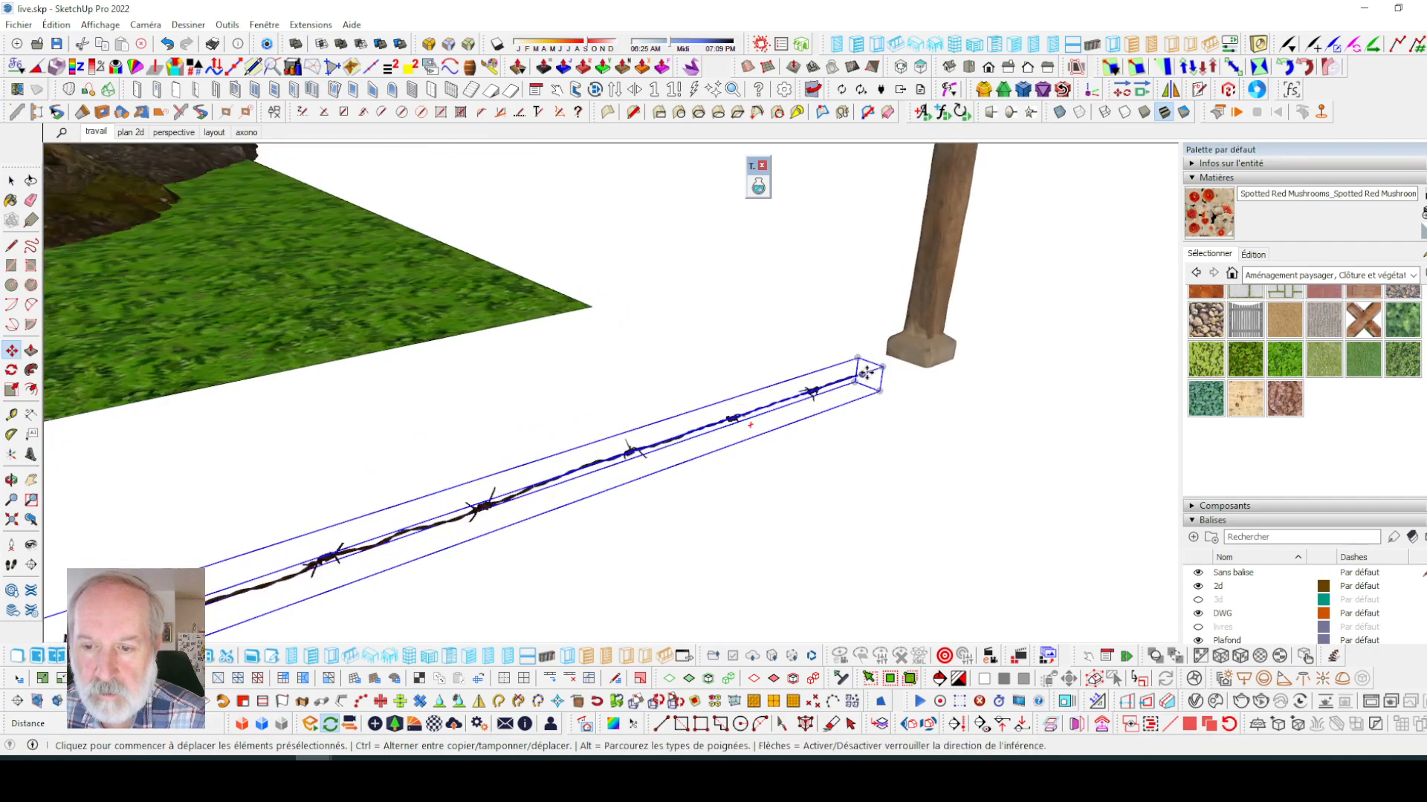
pyautogui.scroll(-3, 879, 364)
pyautogui.scroll(5, 921, 244)
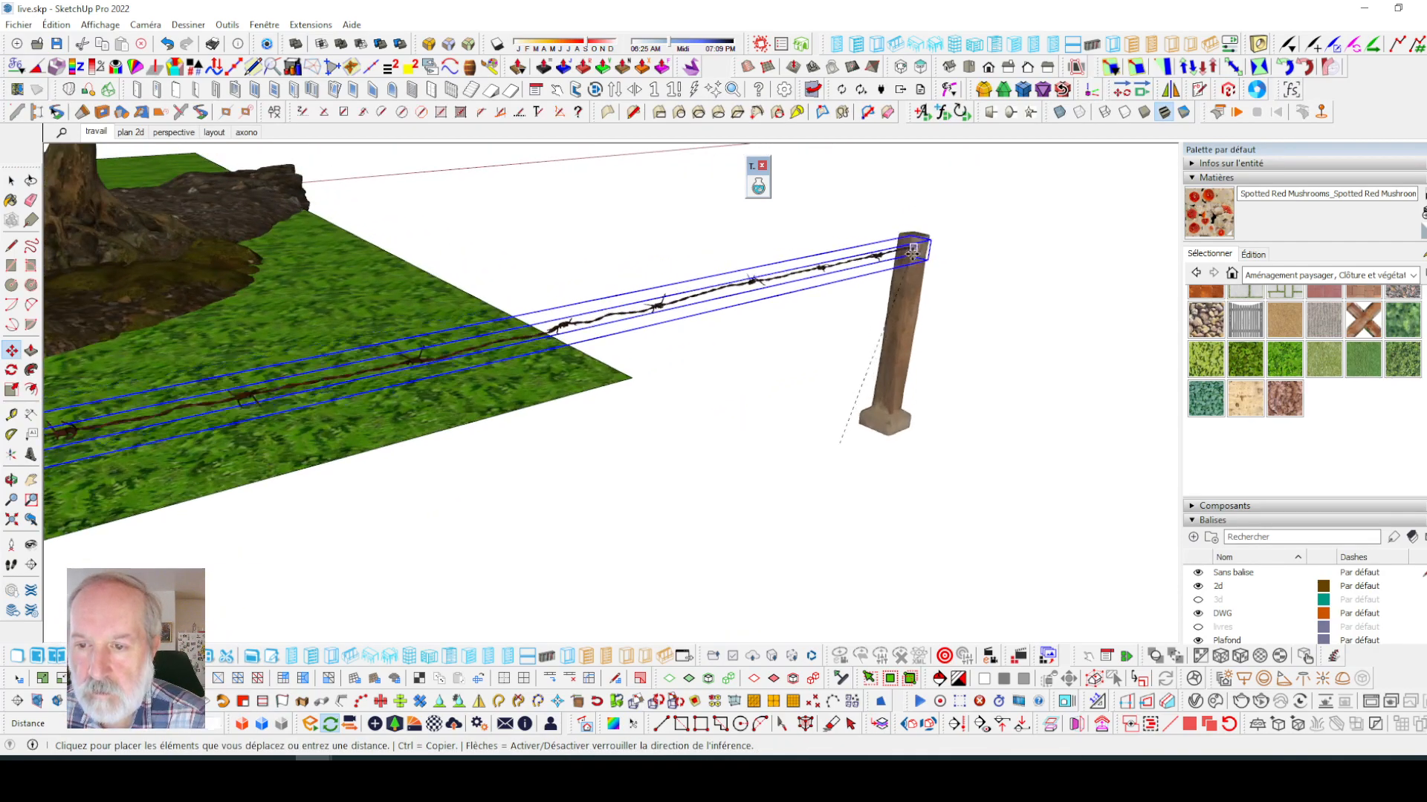
pyautogui.scroll(2, 908, 256)
pyautogui.click(910, 258)
pyautogui.scroll(3, 909, 259)
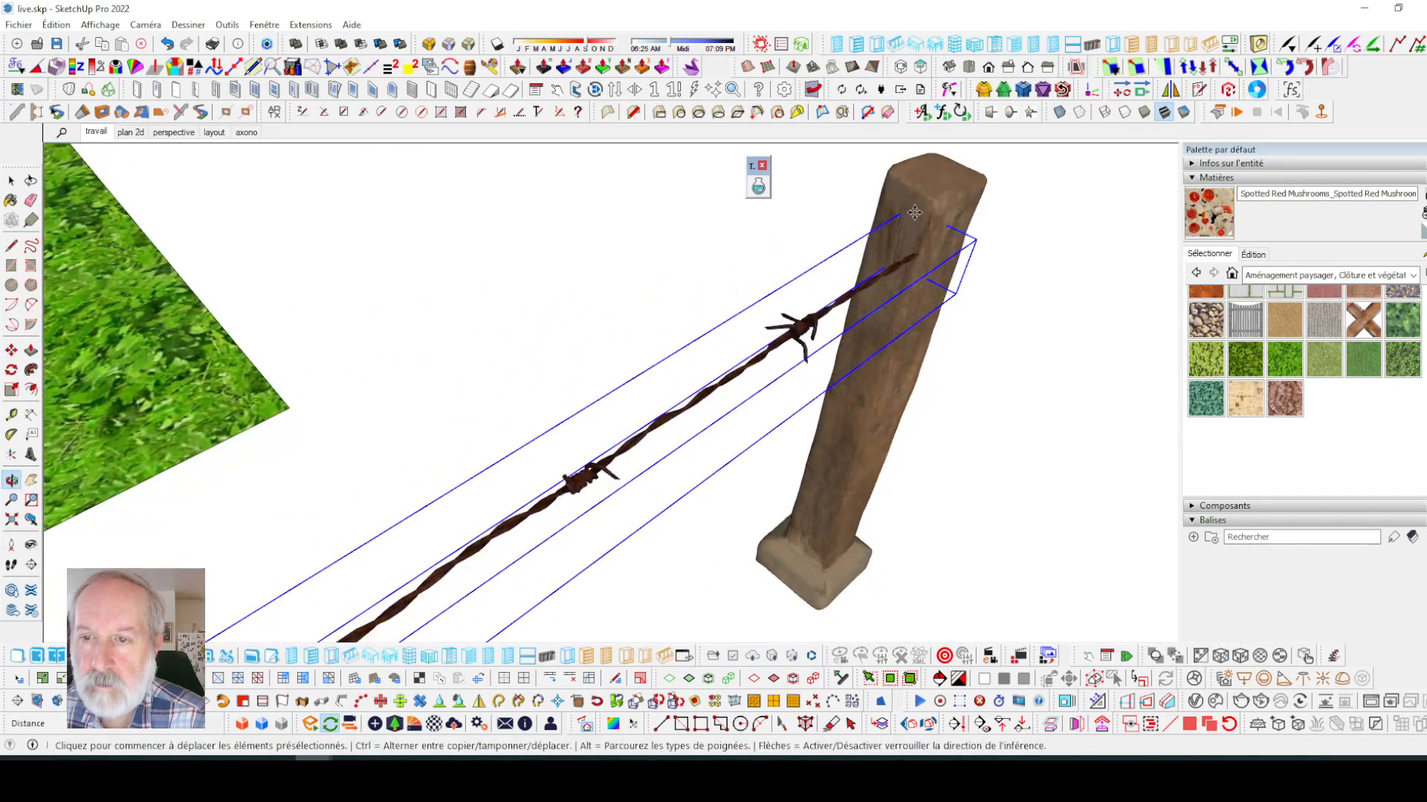
pyautogui.scroll(2, 912, 216)
pyautogui.click(933, 191)
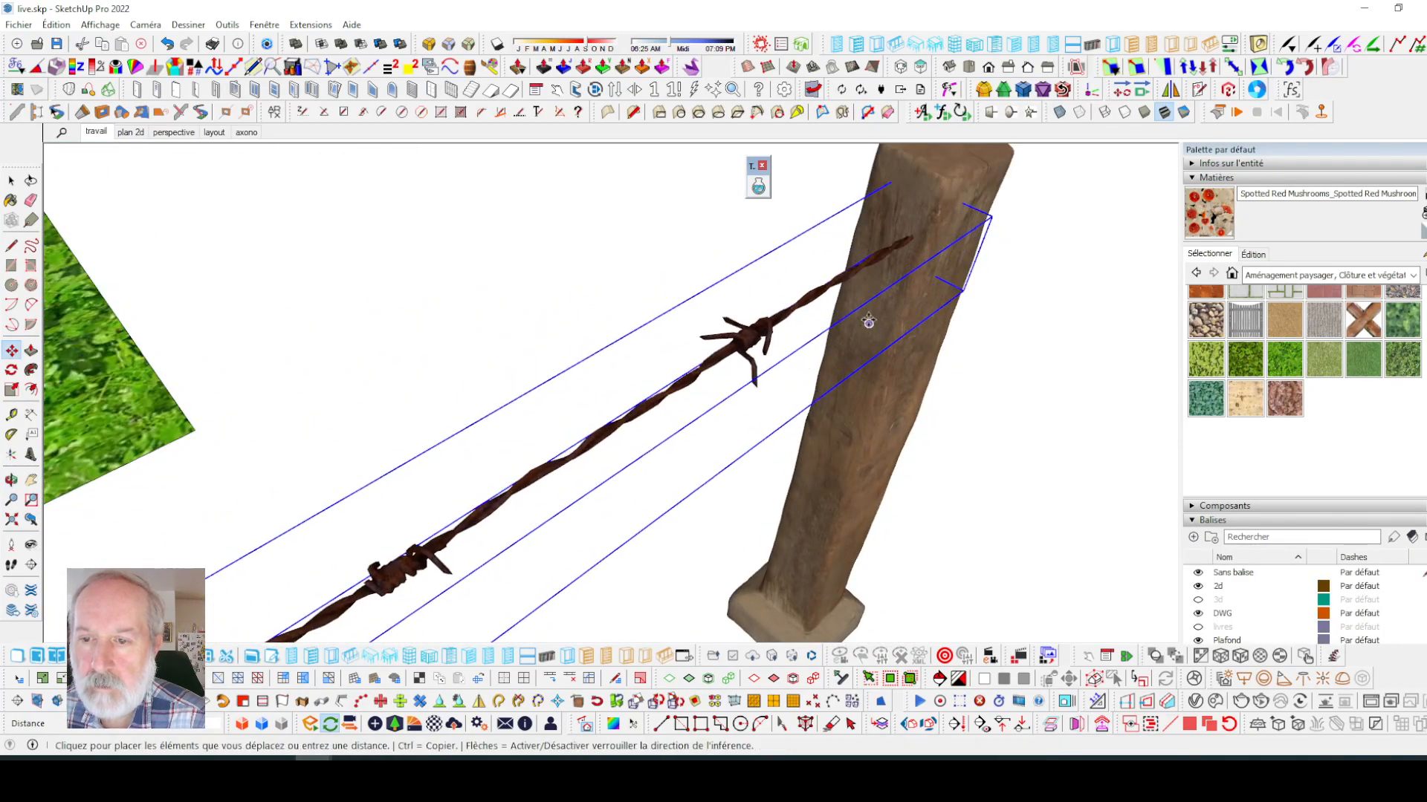
pyautogui.click(876, 307)
pyautogui.scroll(-6, 848, 298)
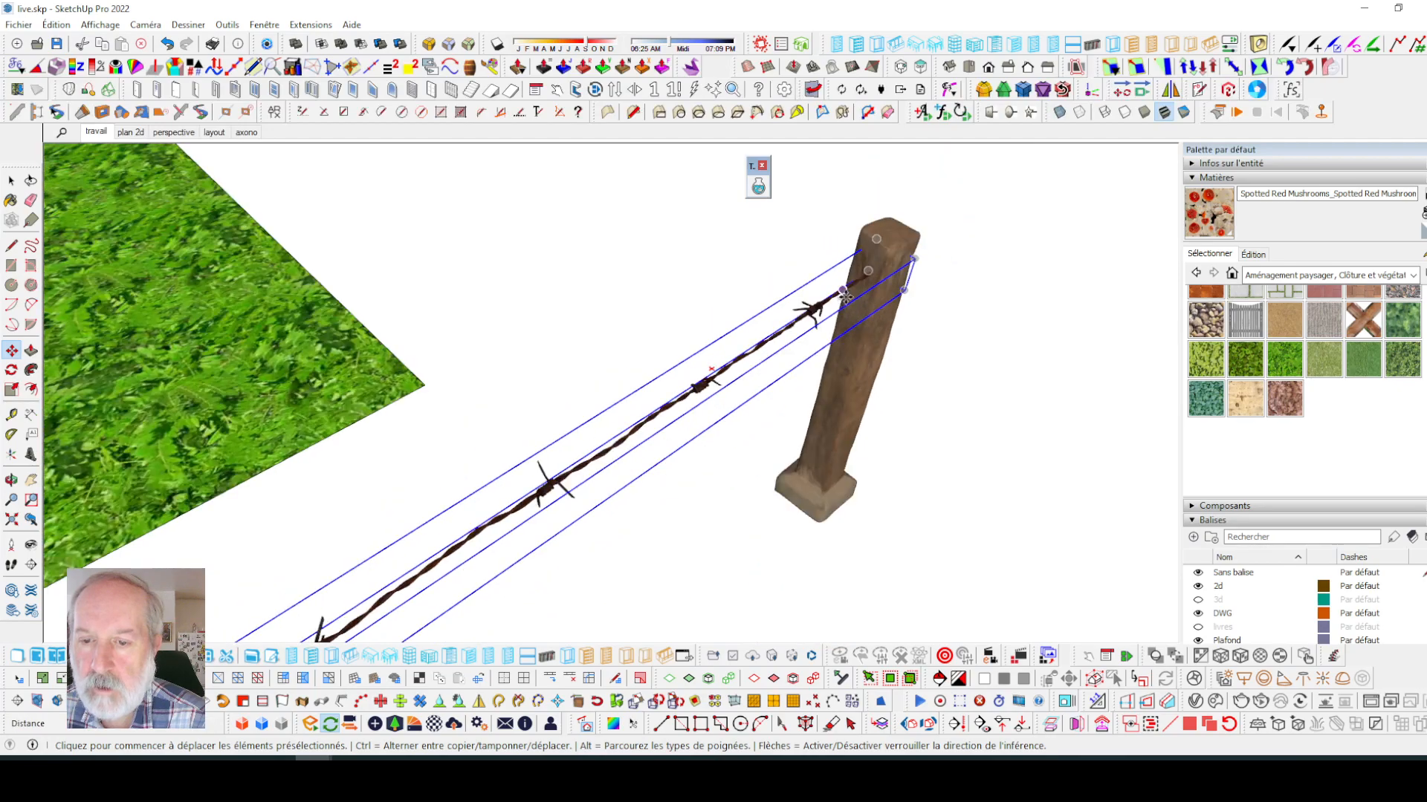
# - Copy the barb wire down the post to form three strands, one above the other
pyautogui.moveTo(847, 299); pyautogui.dragTo(845, 211, button='middle')
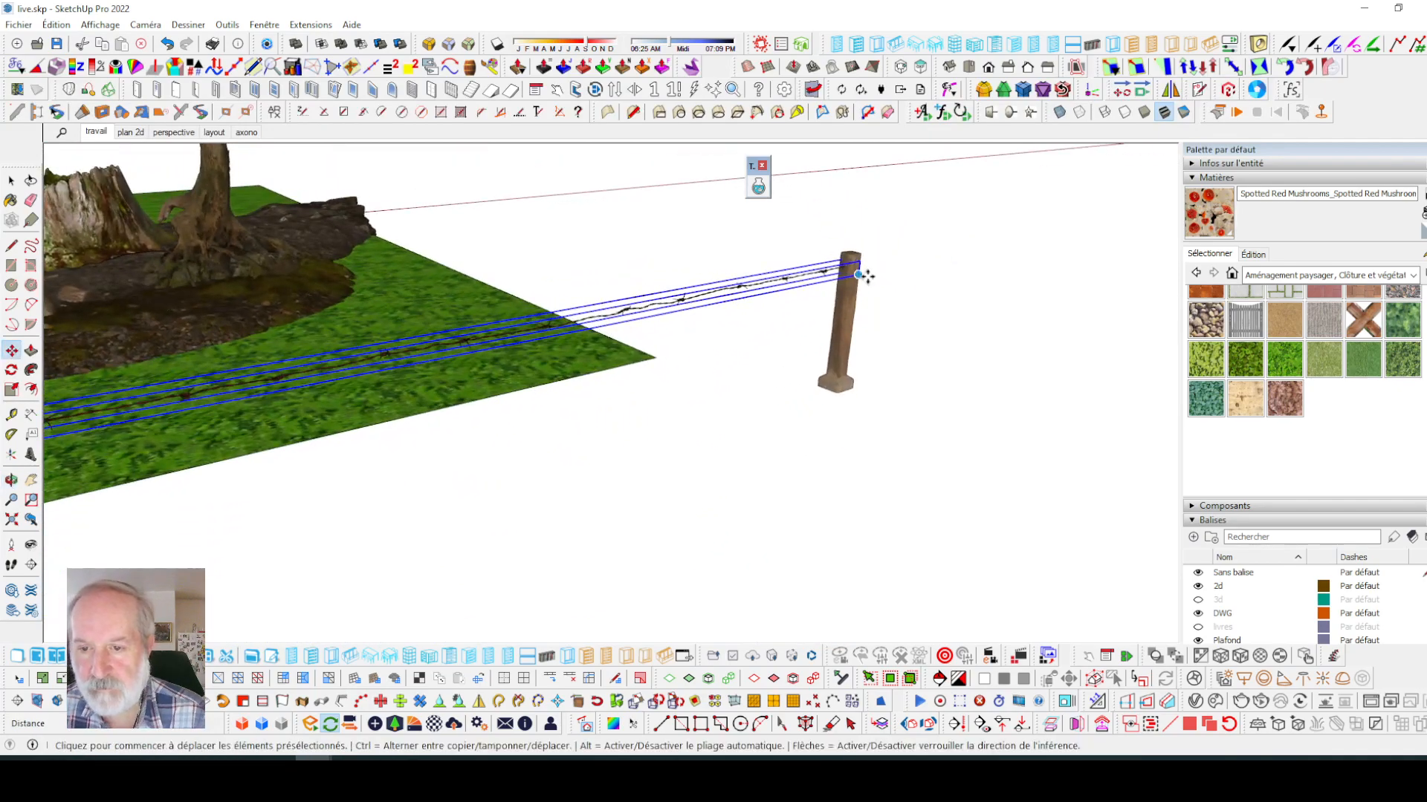
pyautogui.scroll(2, 867, 277)
pyautogui.click(853, 271)
pyautogui.press('ctrl')
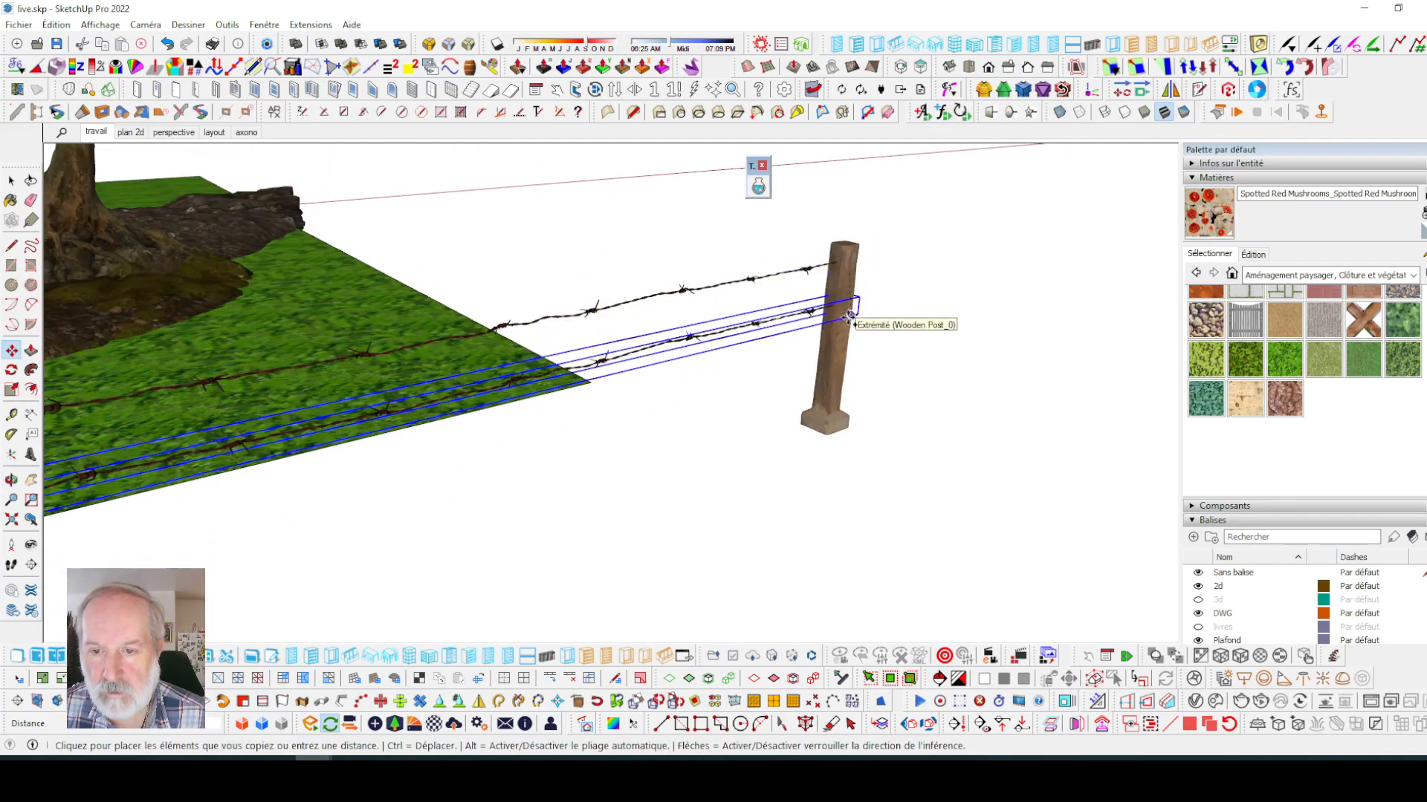
pyautogui.click(834, 392)
pyautogui.scroll(-3, 895, 329)
pyautogui.scroll(-3, 897, 327)
pyautogui.press('space')
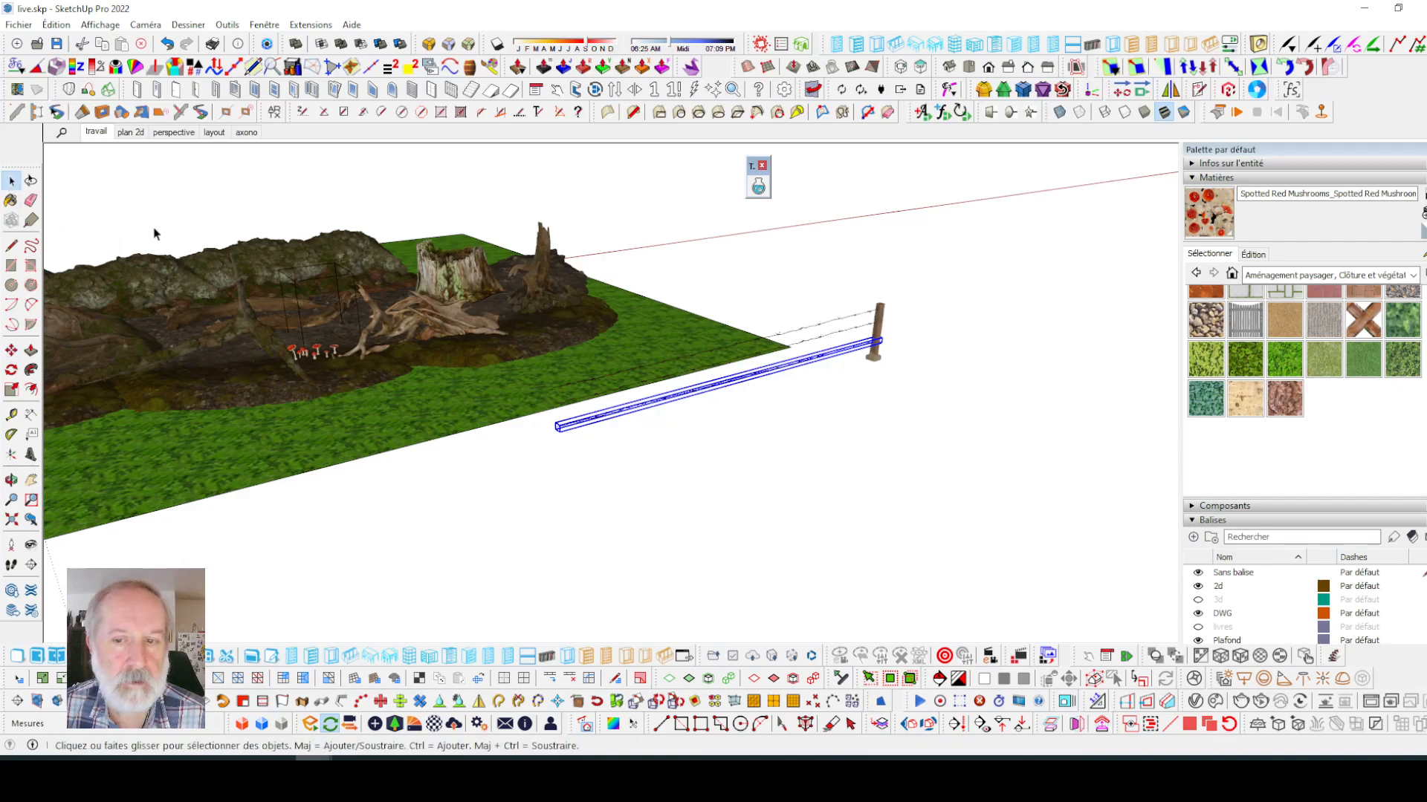
# - Copy the wooden post along the red axis beneath the wires, making three equally spaced copies
pyautogui.click(874, 364)
pyautogui.press('m')
pyautogui.scroll(3, 809, 382)
pyautogui.click(911, 358)
pyautogui.press('ctrl')
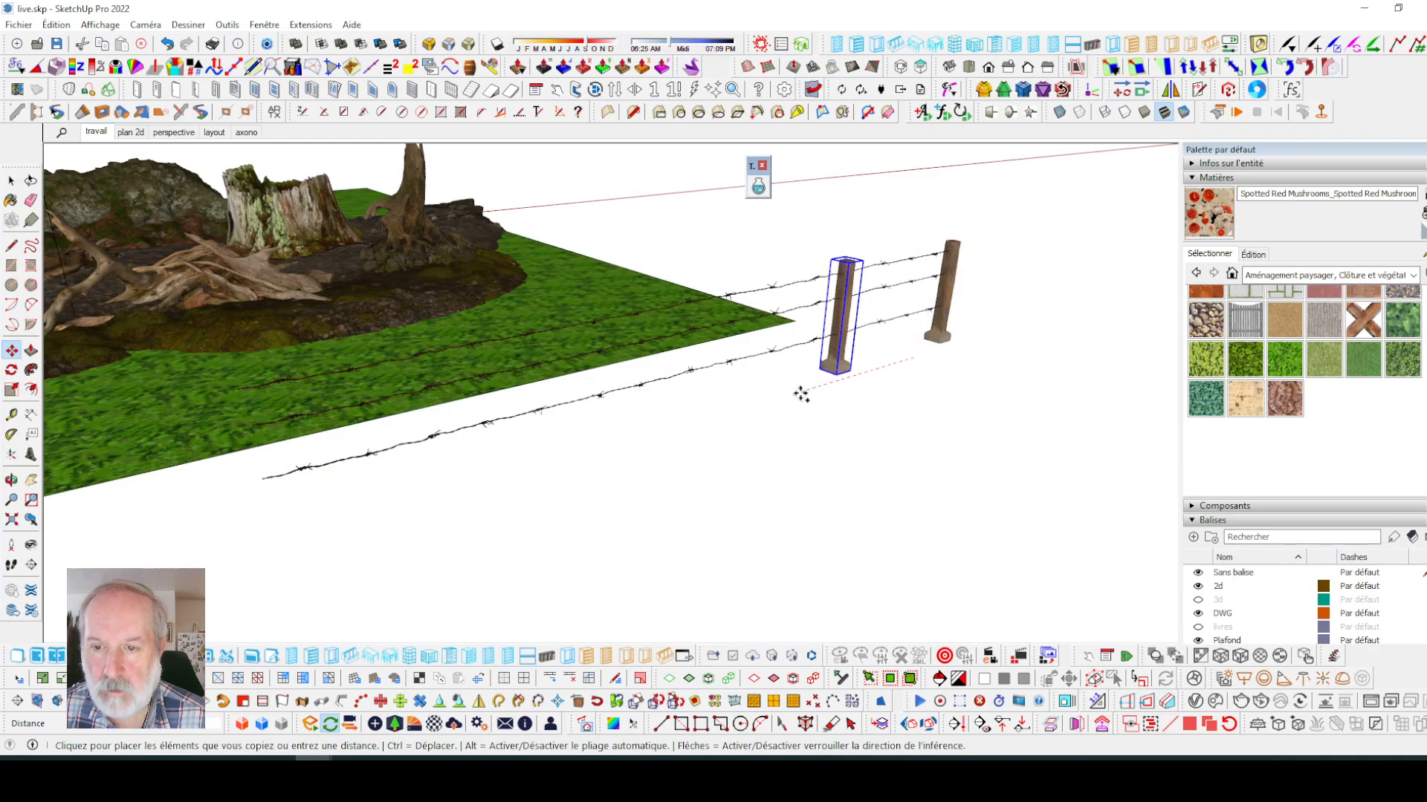
pyautogui.click(711, 414)
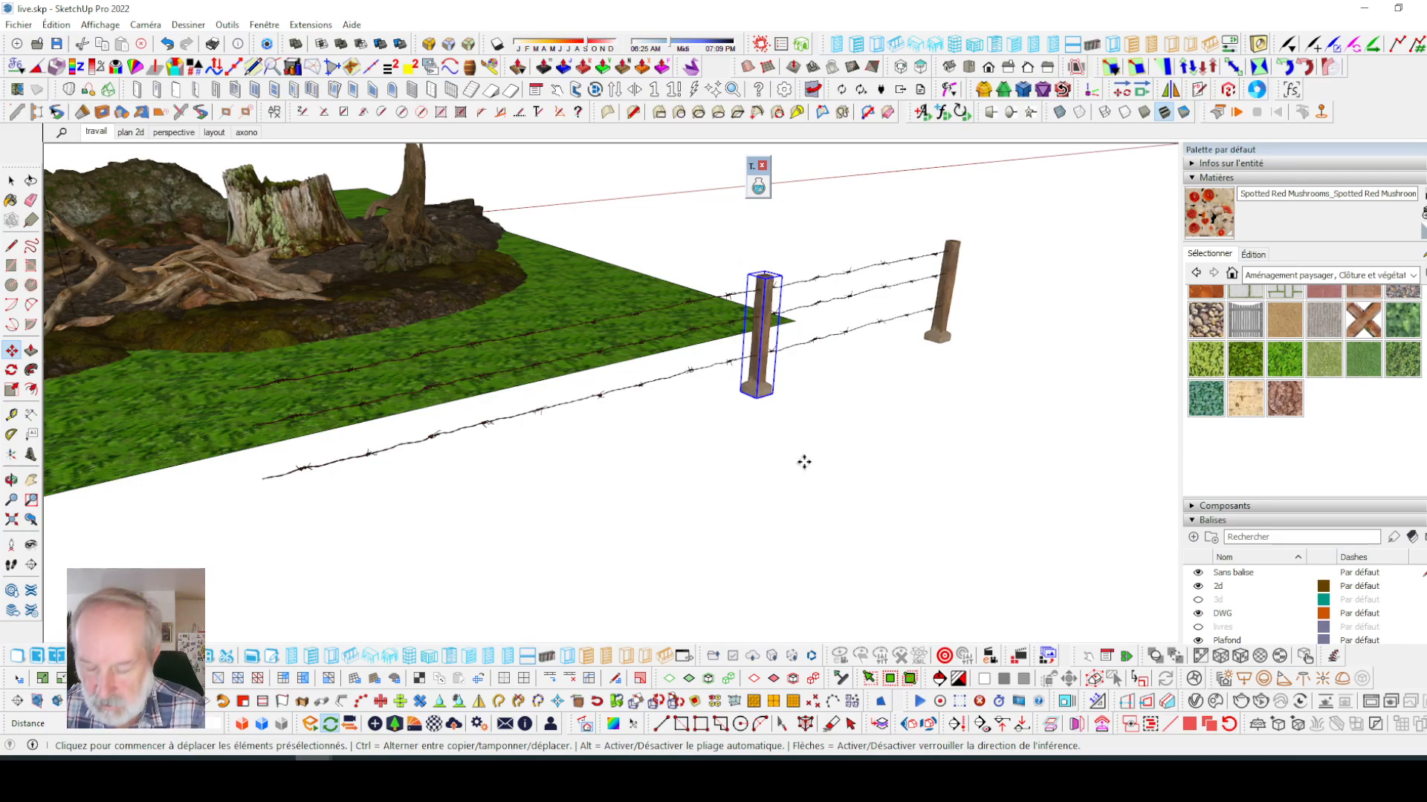
pyautogui.write('2x')
pyautogui.press('Return')
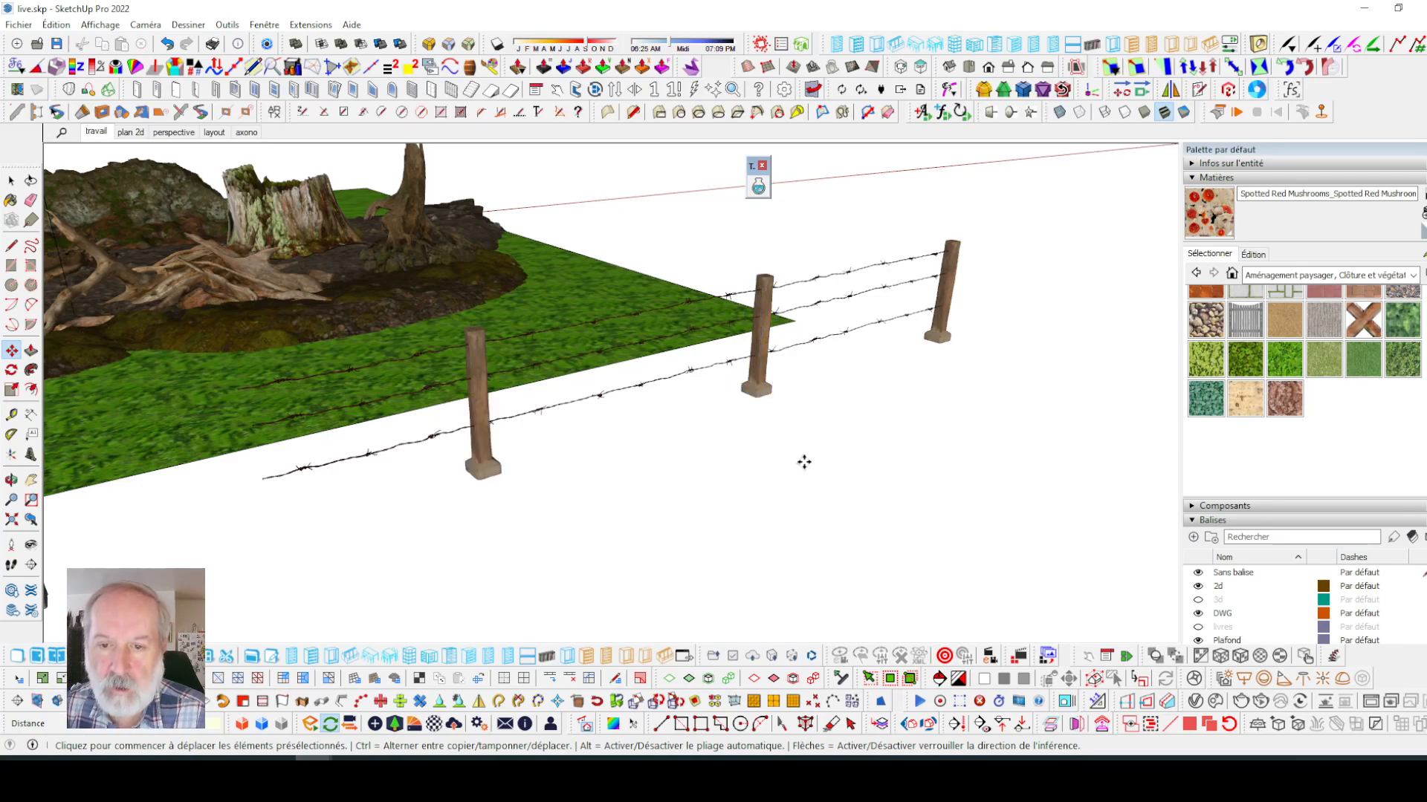
pyautogui.press('space')
# - Copy the three barb wire strands along the red axis and shift the copies so they extend the fence past the last post
pyautogui.scroll(-4, 735, 427)
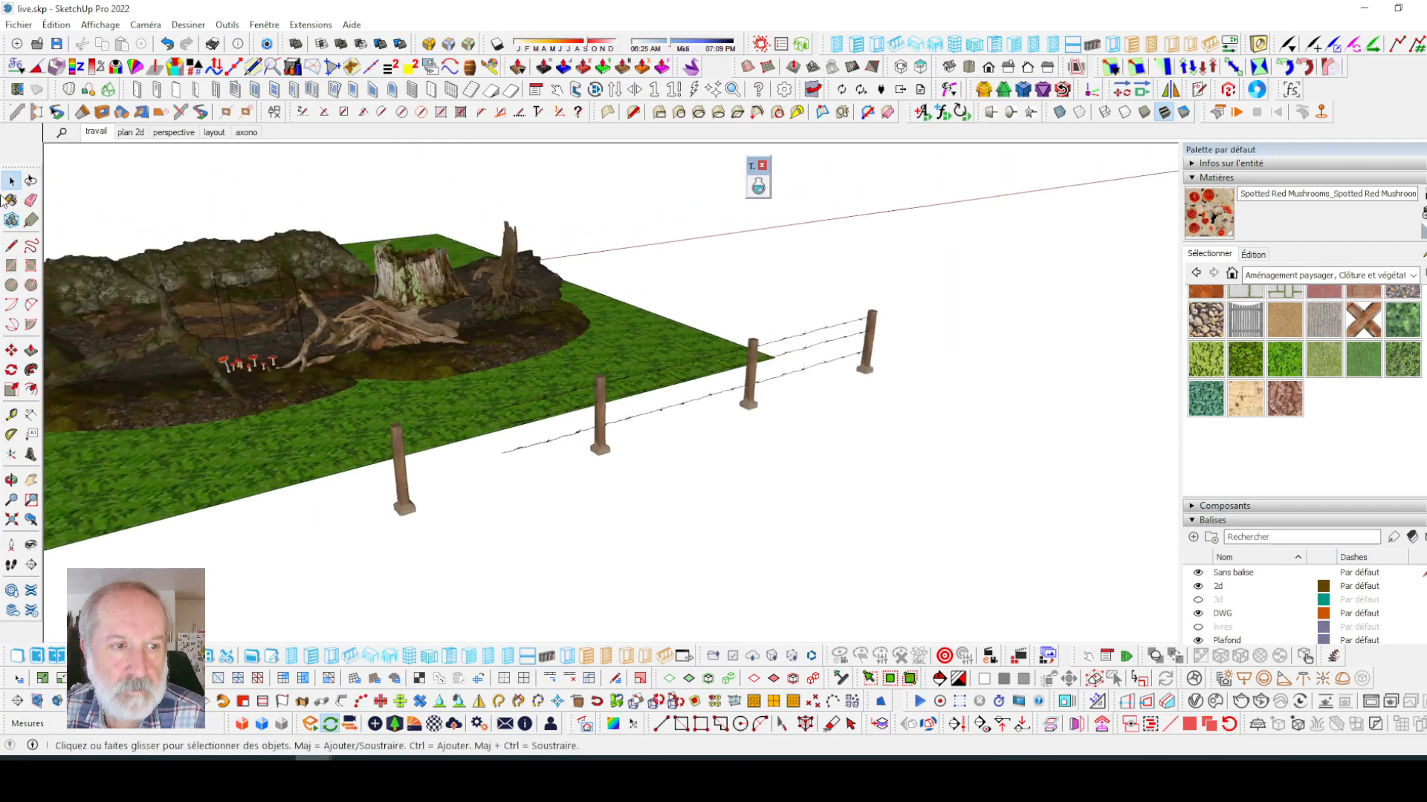
pyautogui.scroll(2, 635, 348)
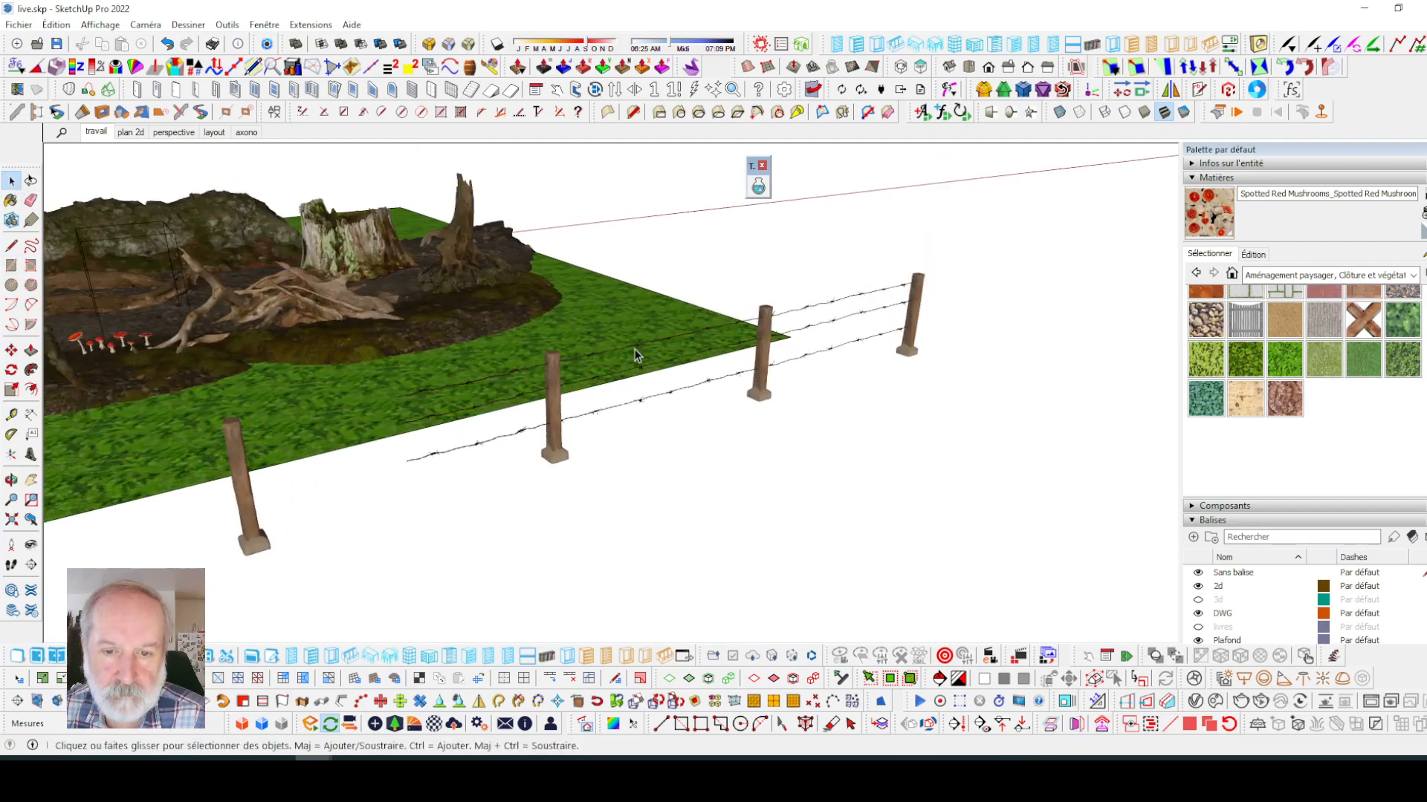
pyautogui.click(635, 348)
pyautogui.keyDown('ctrl'); pyautogui.click(641, 371); pyautogui.keyUp('ctrl')
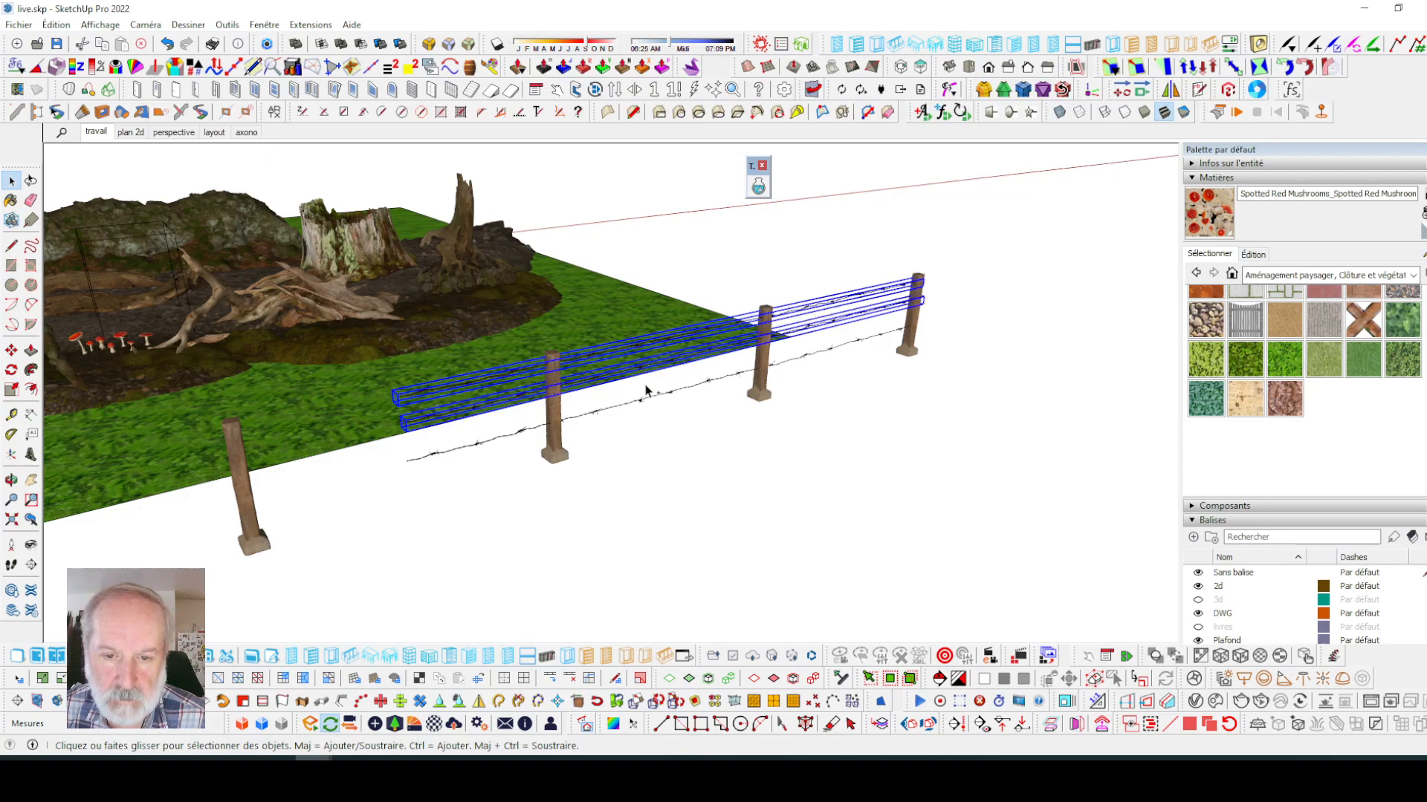
pyautogui.keyDown('ctrl'); pyautogui.click(648, 402); pyautogui.keyUp('ctrl')
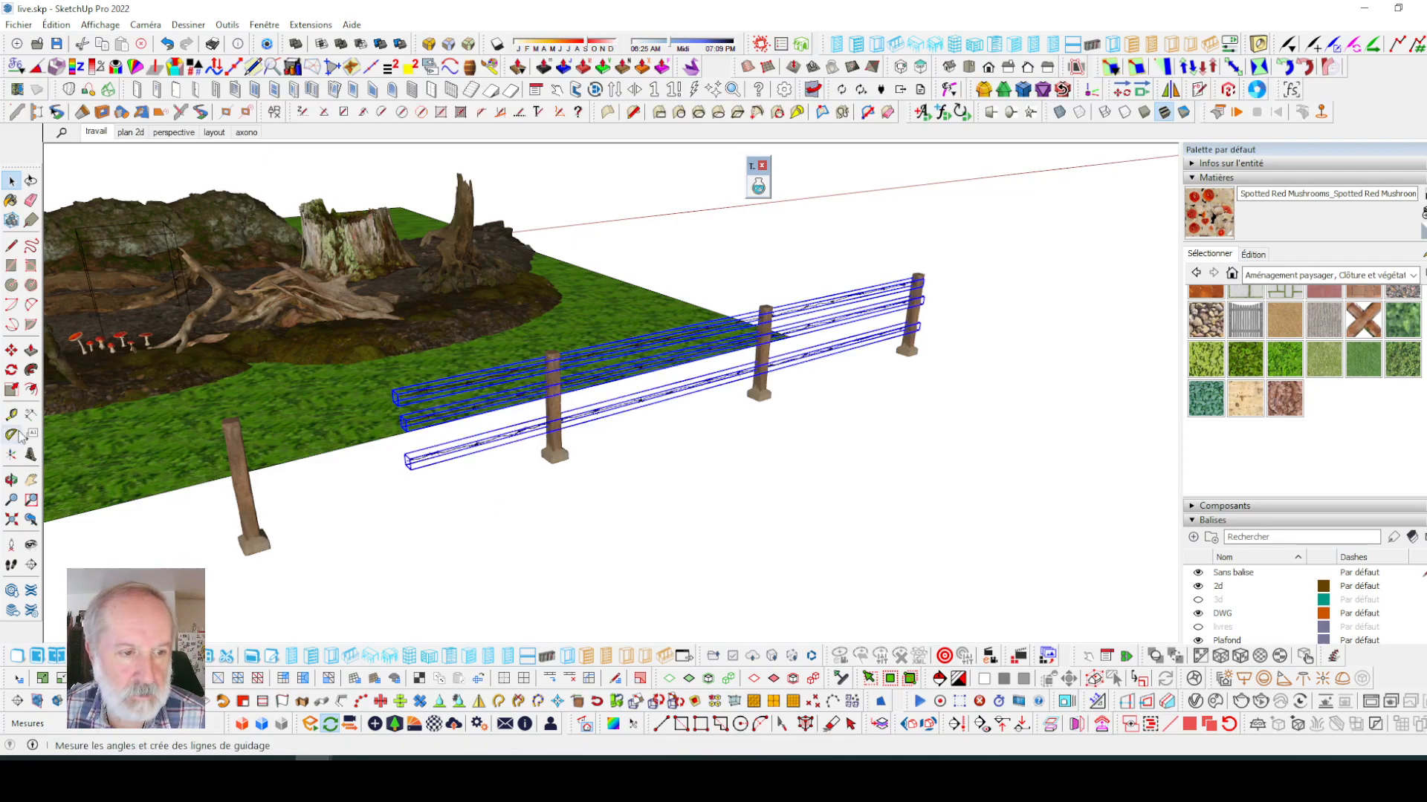
pyautogui.press('m')
pyautogui.scroll(-1, 725, 458)
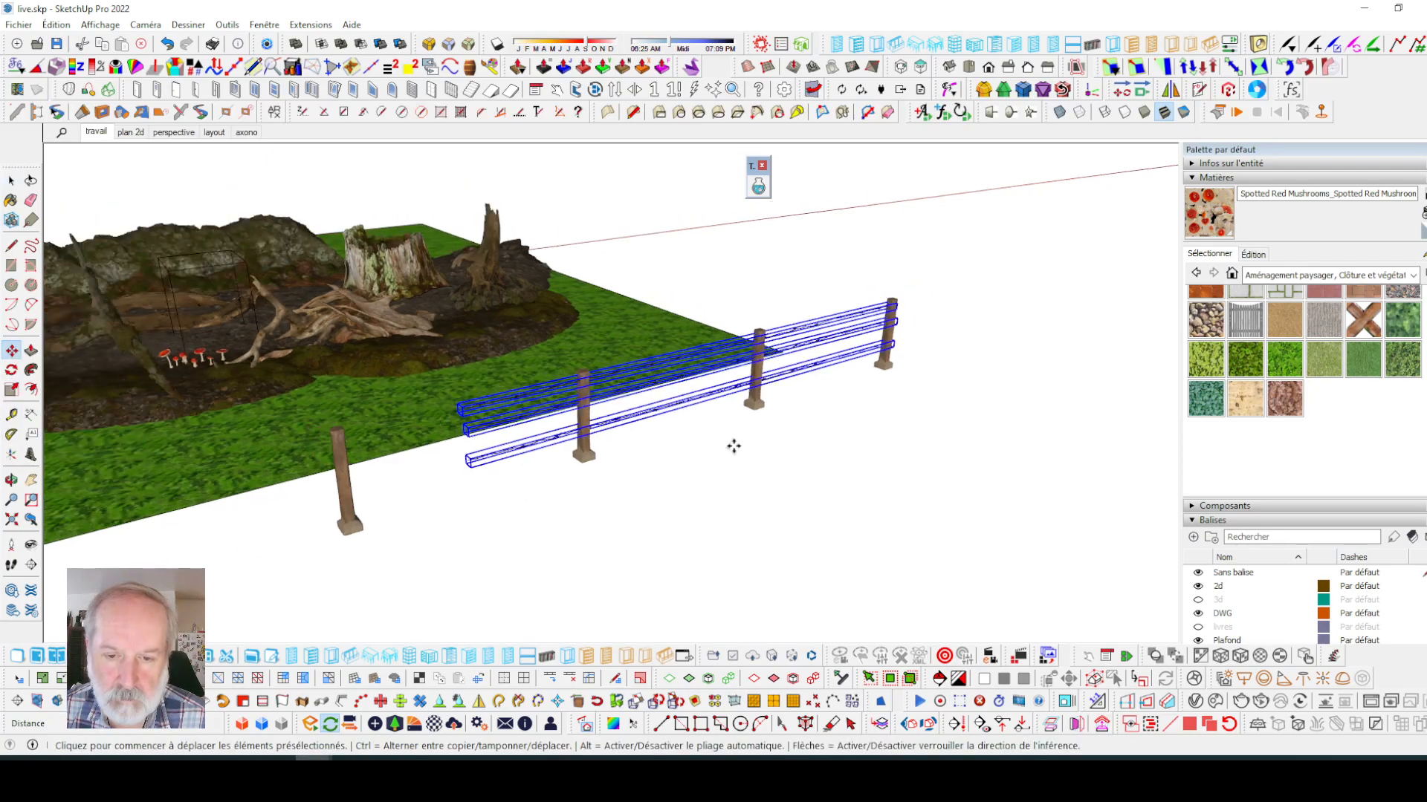
pyautogui.click(731, 447)
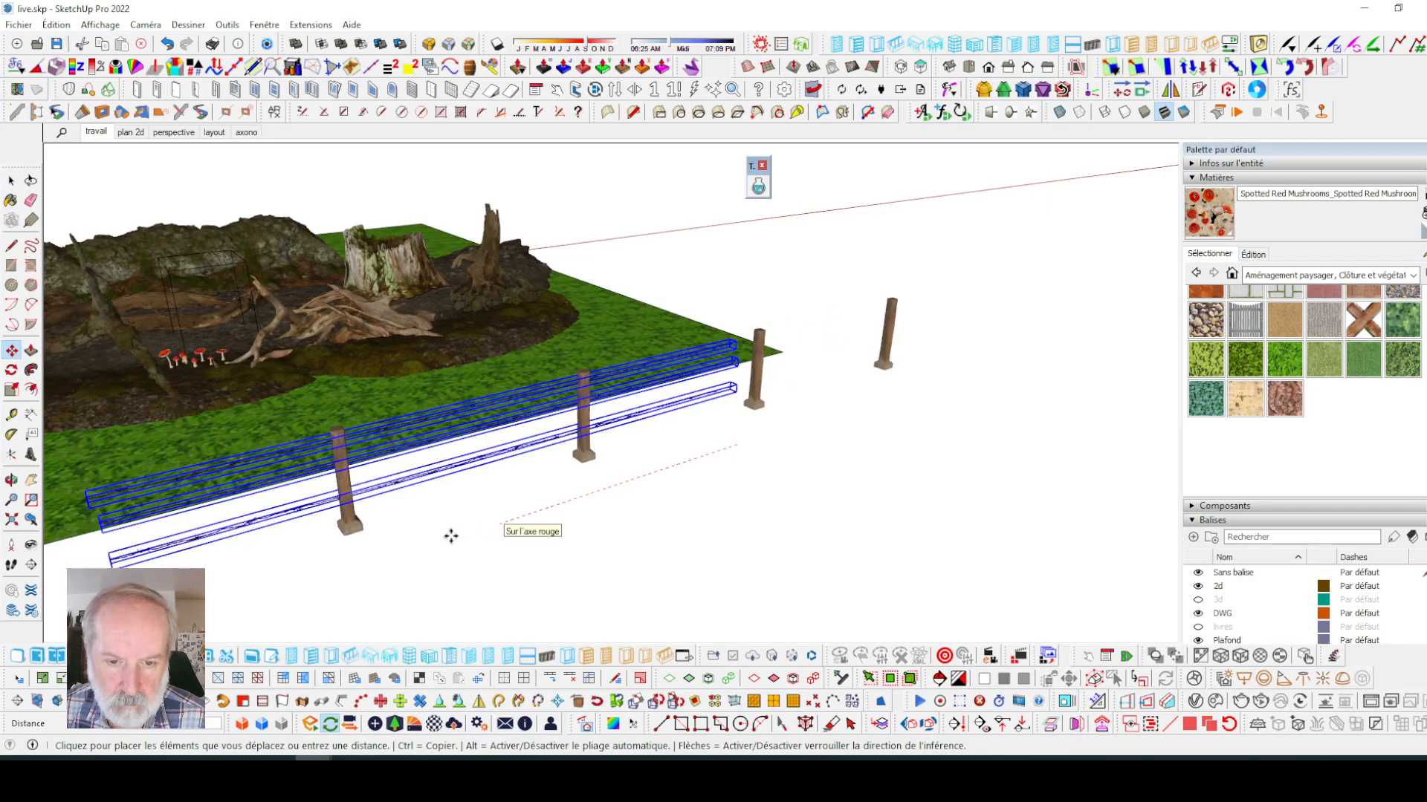
pyautogui.press('ctrl')
pyautogui.click(311, 588)
pyautogui.click(536, 531)
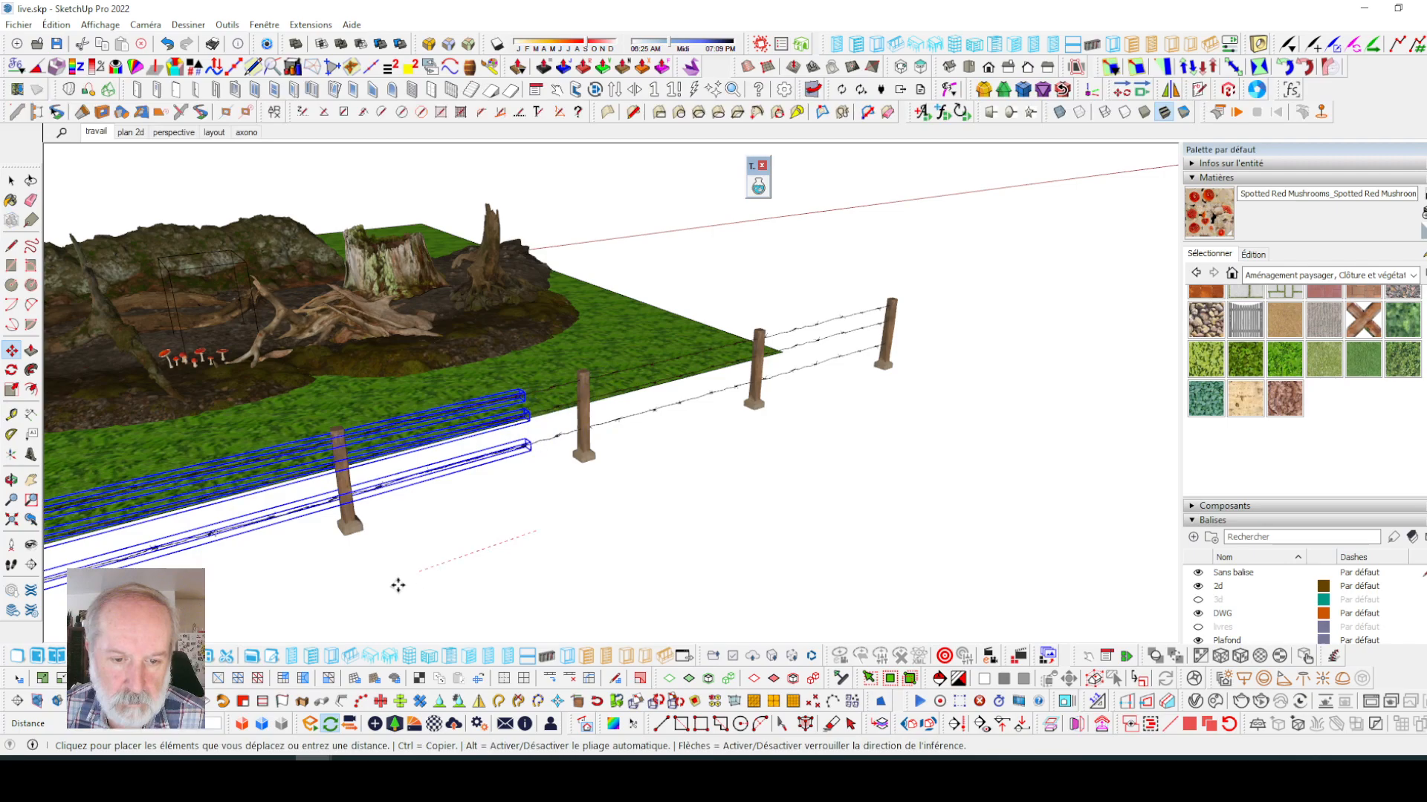
pyautogui.click(315, 599)
# - Copy the nearest wooden post along the red axis to the point where the two sets of strands meet
pyautogui.click(11, 181)
pyautogui.click(352, 529)
pyautogui.press('m')
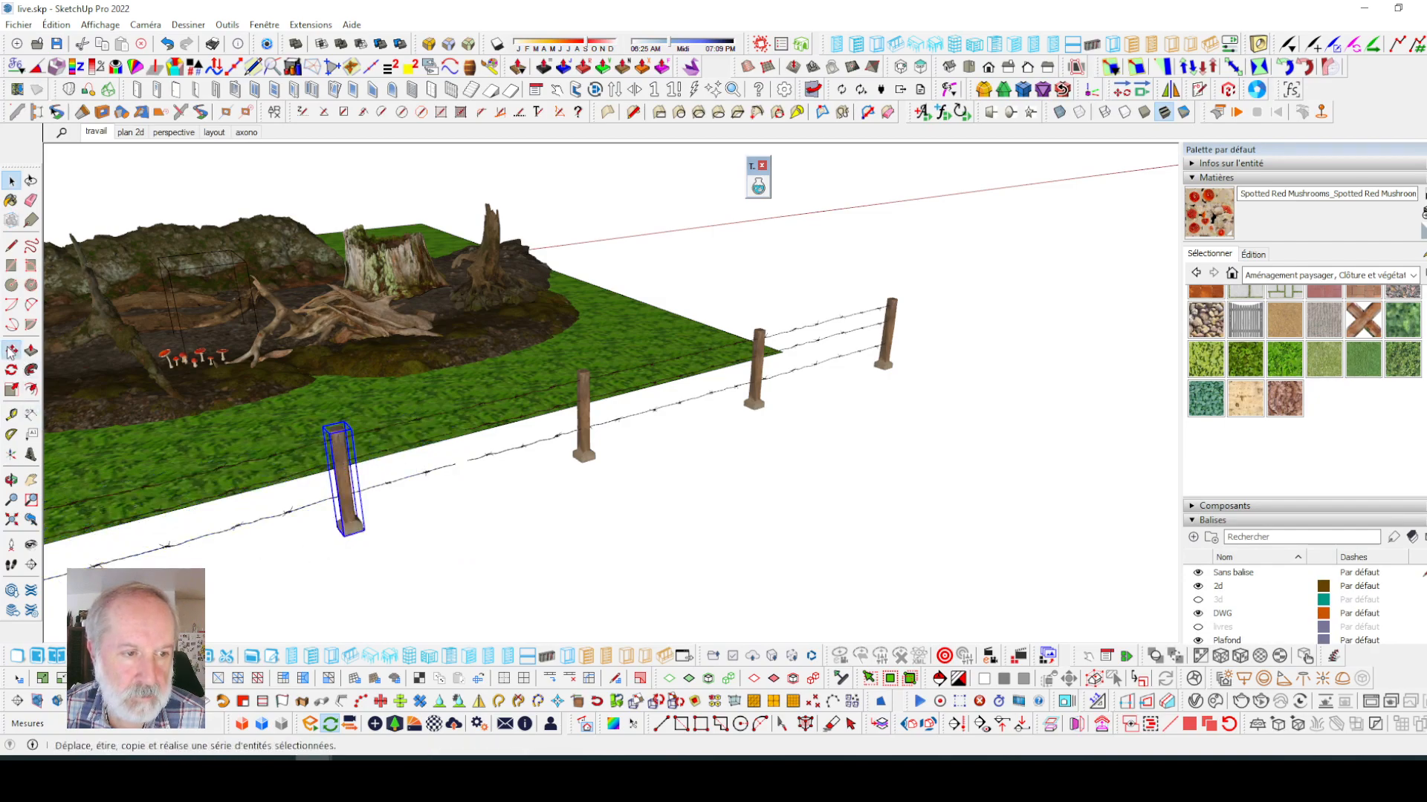
pyautogui.click(397, 536)
pyautogui.press('ctrl')
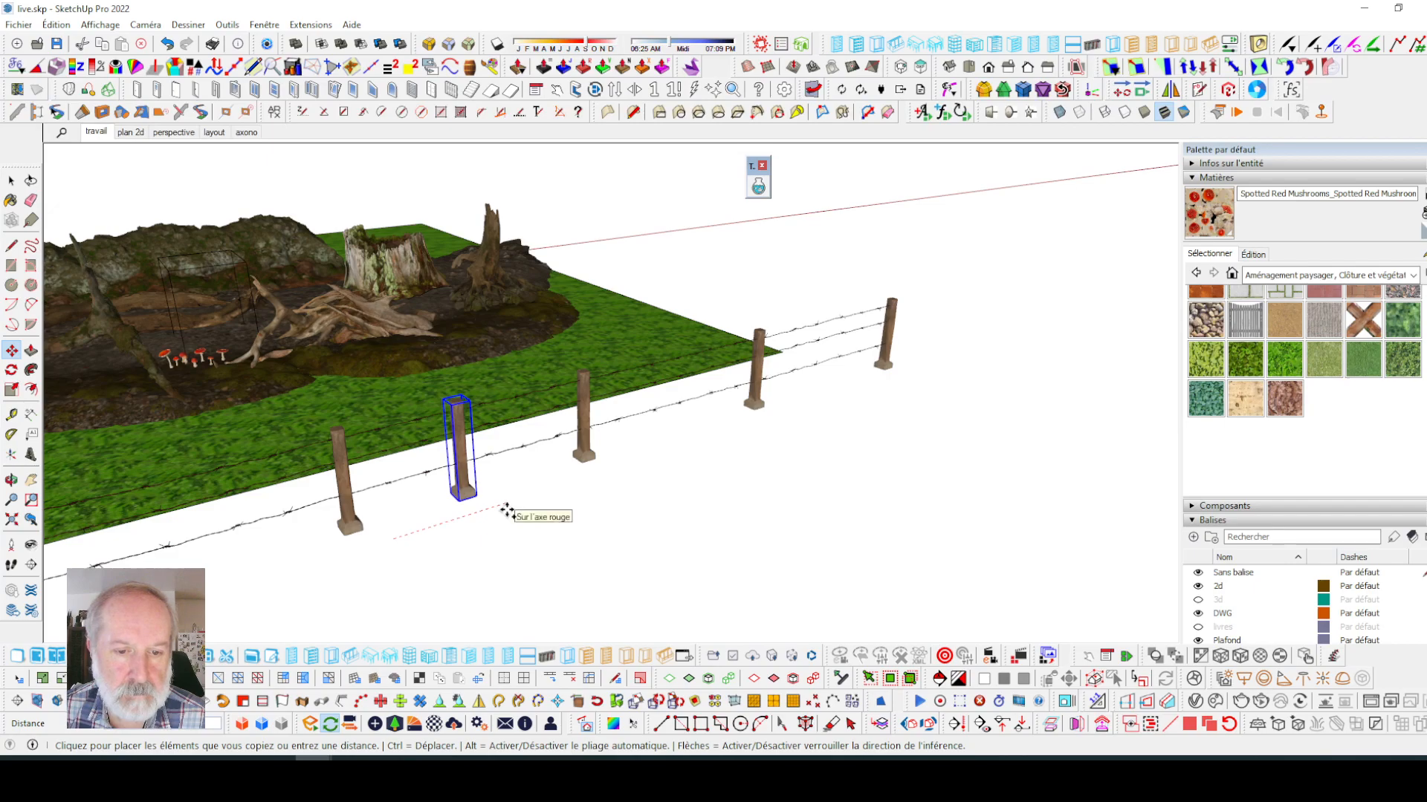
pyautogui.click(11, 183)
pyautogui.click(528, 484)
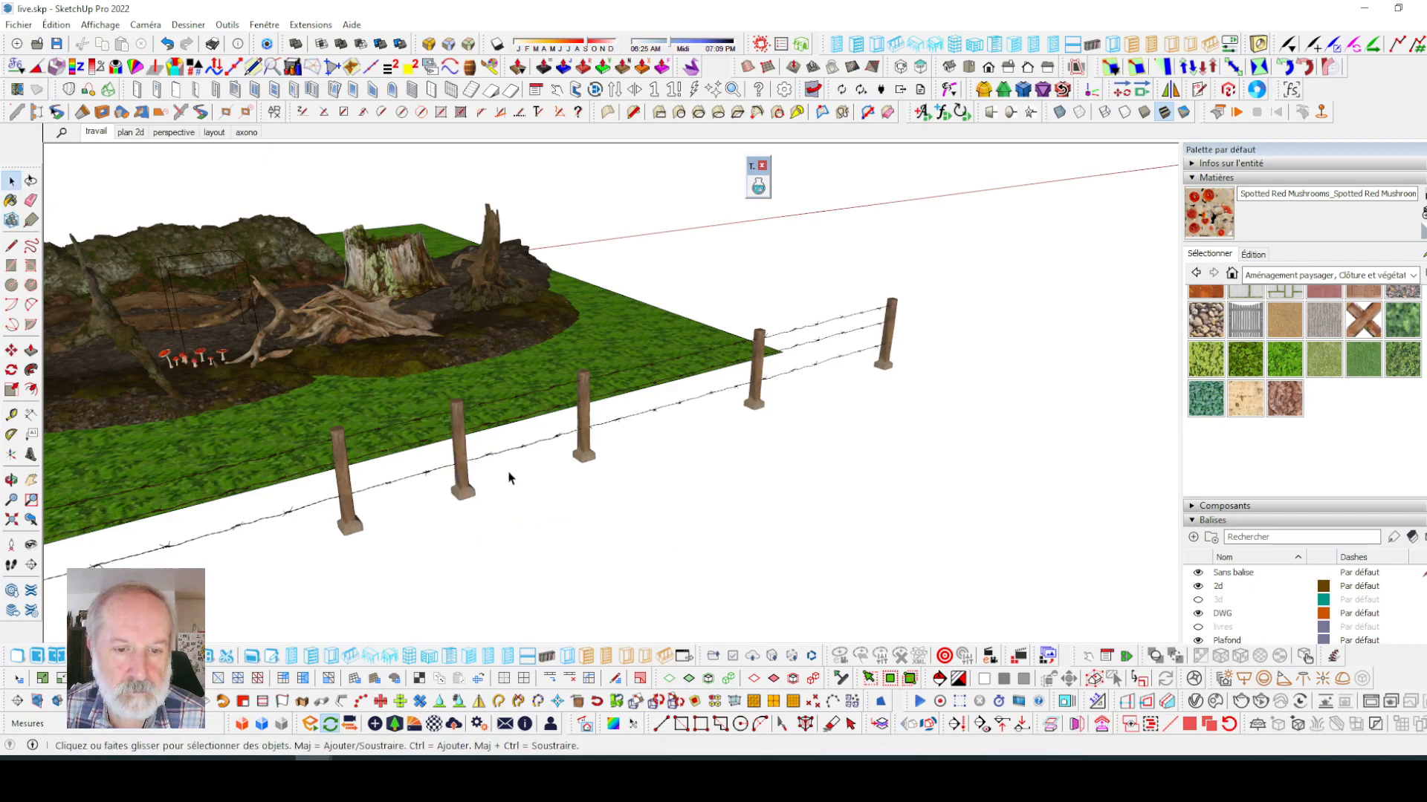
# - Move the three copied strands slightly along the fence so their ends run into the post at the joint
pyautogui.scroll(5, 497, 466)
pyautogui.scroll(-5, 490, 469)
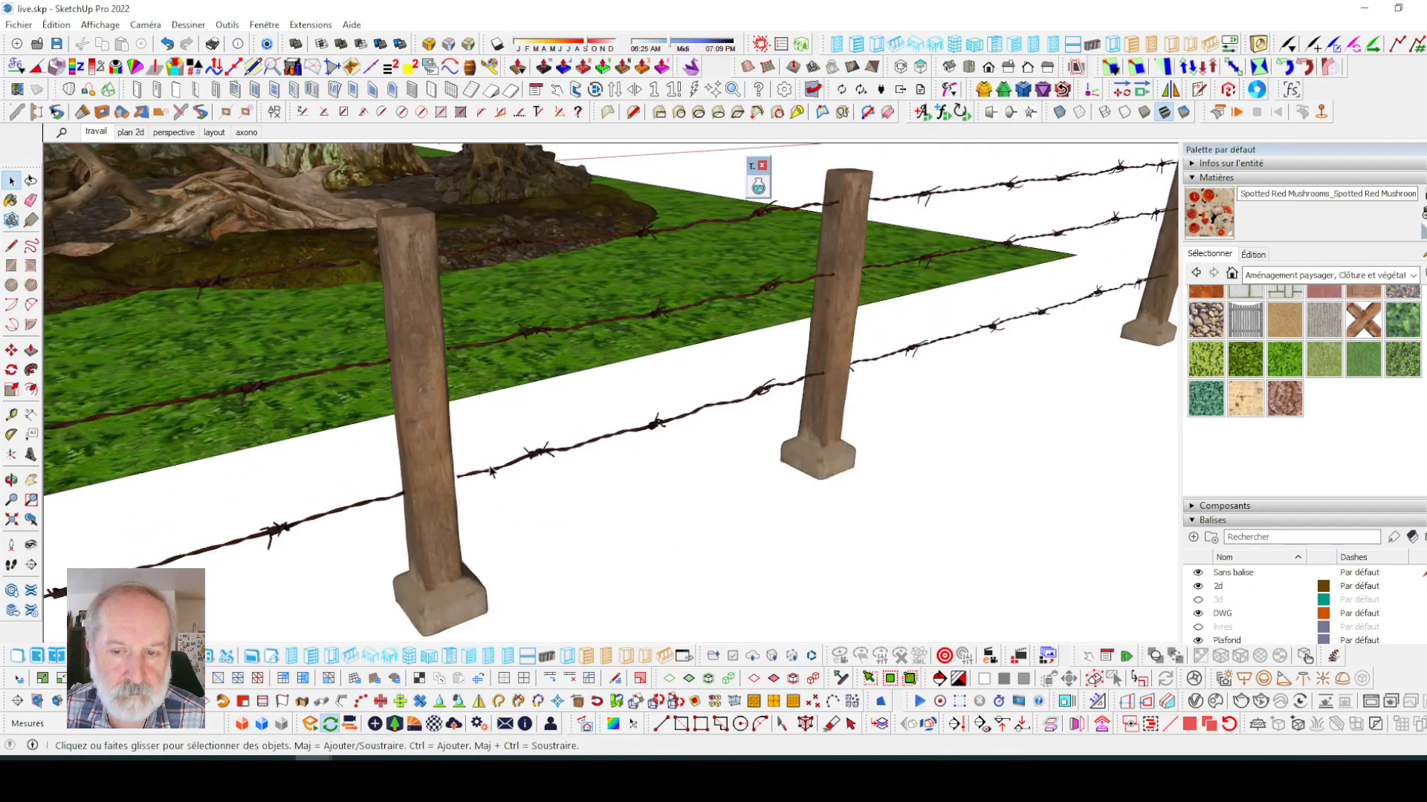
pyautogui.click(421, 494)
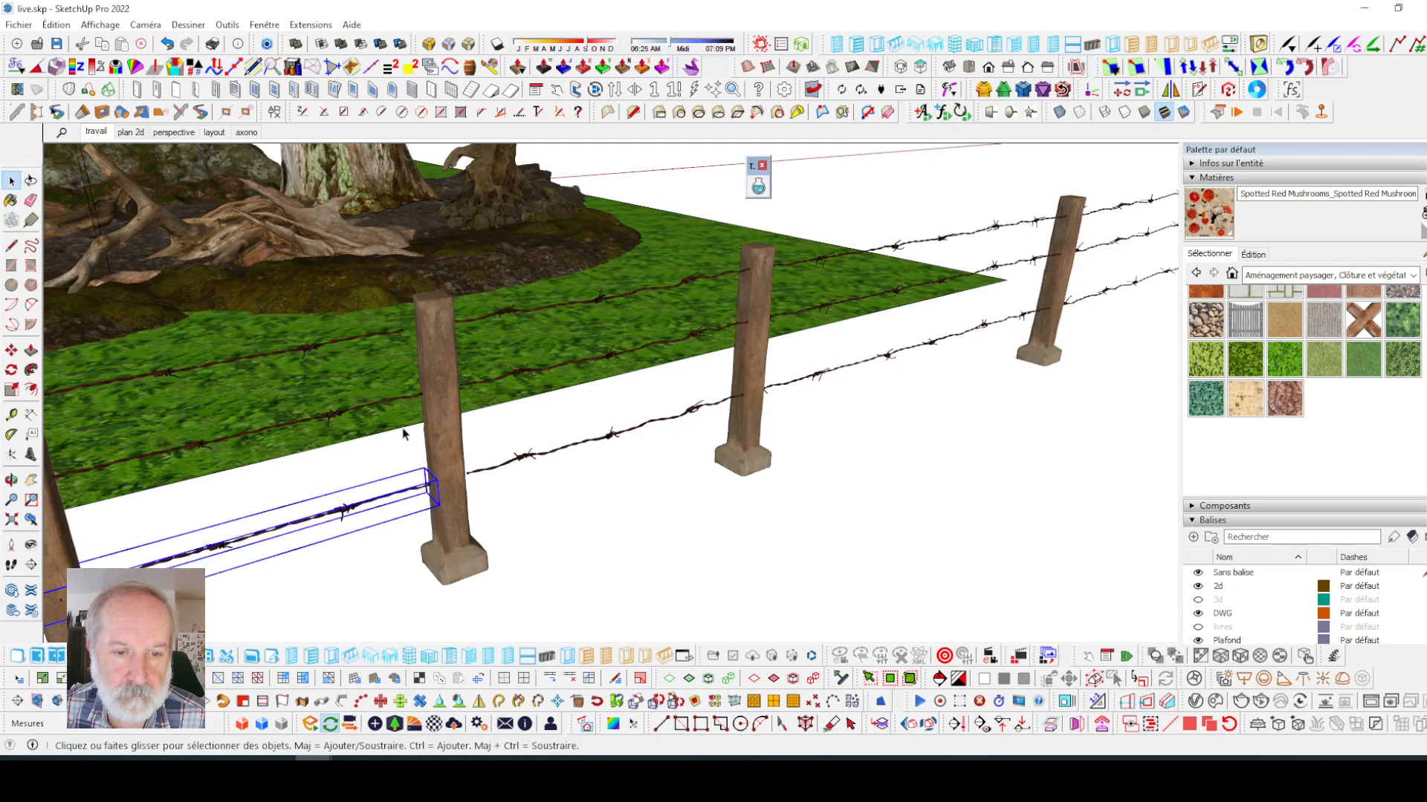
pyautogui.keyDown('shift'); pyautogui.click(405, 401); pyautogui.keyUp('shift')
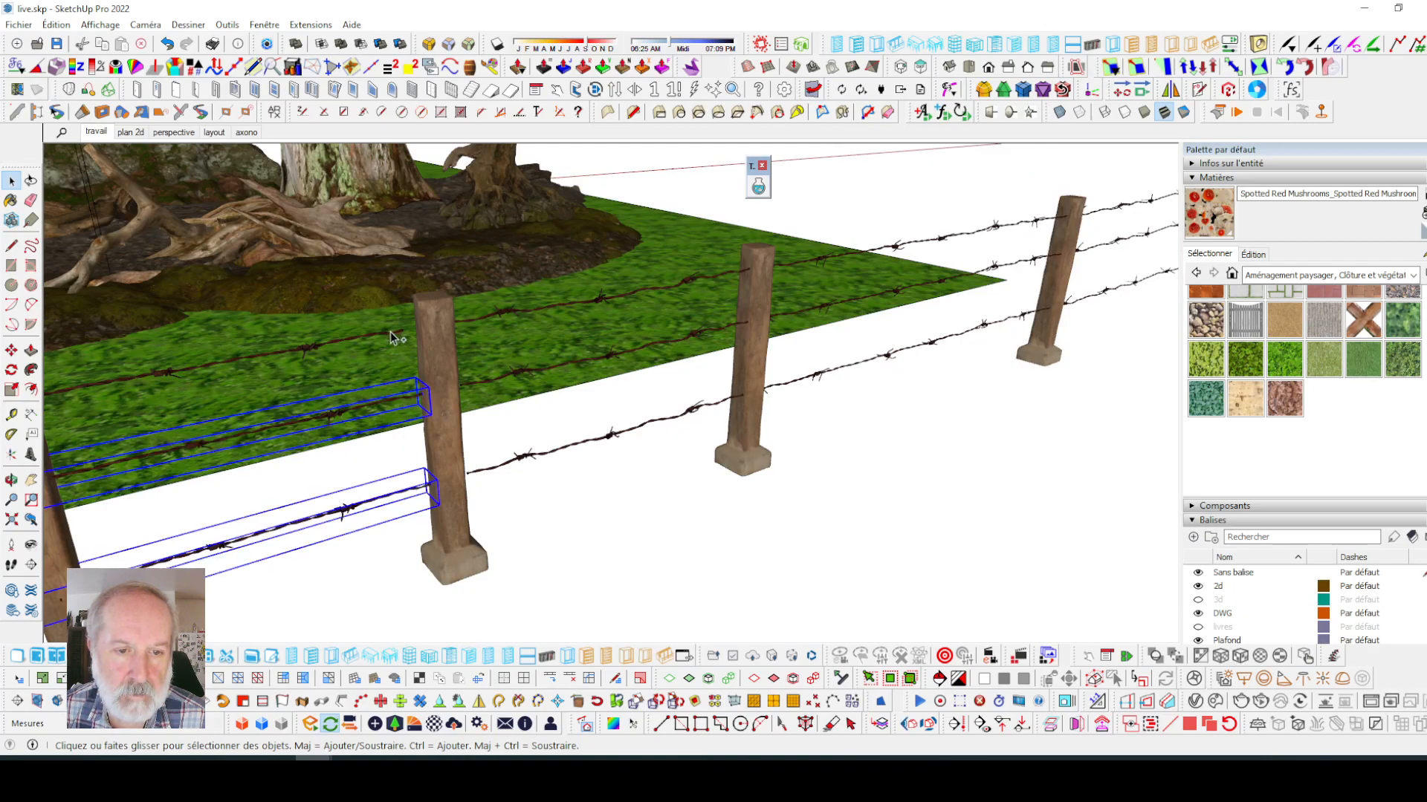
pyautogui.keyDown('shift'); pyautogui.click(396, 342); pyautogui.keyUp('shift')
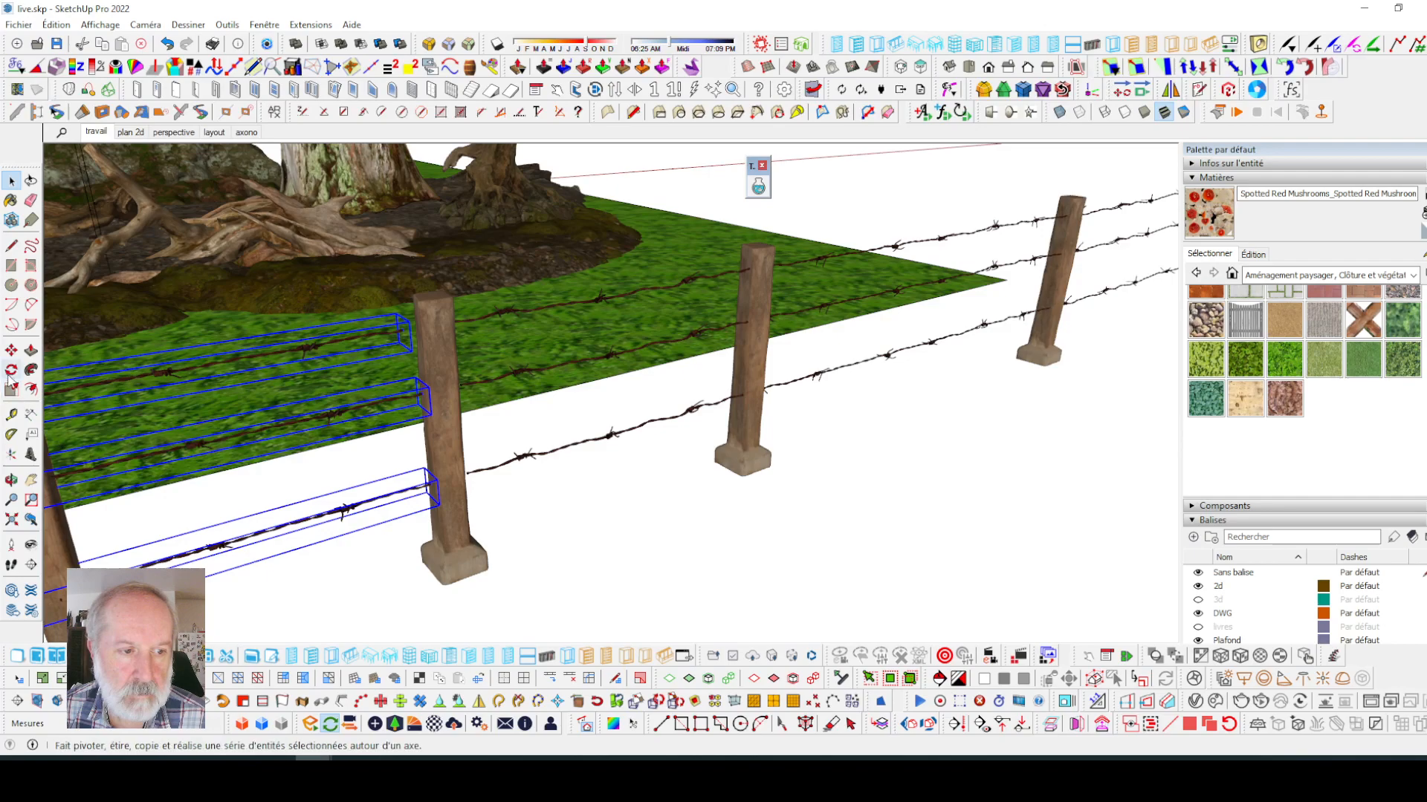
pyautogui.click(11, 350)
pyautogui.click(528, 598)
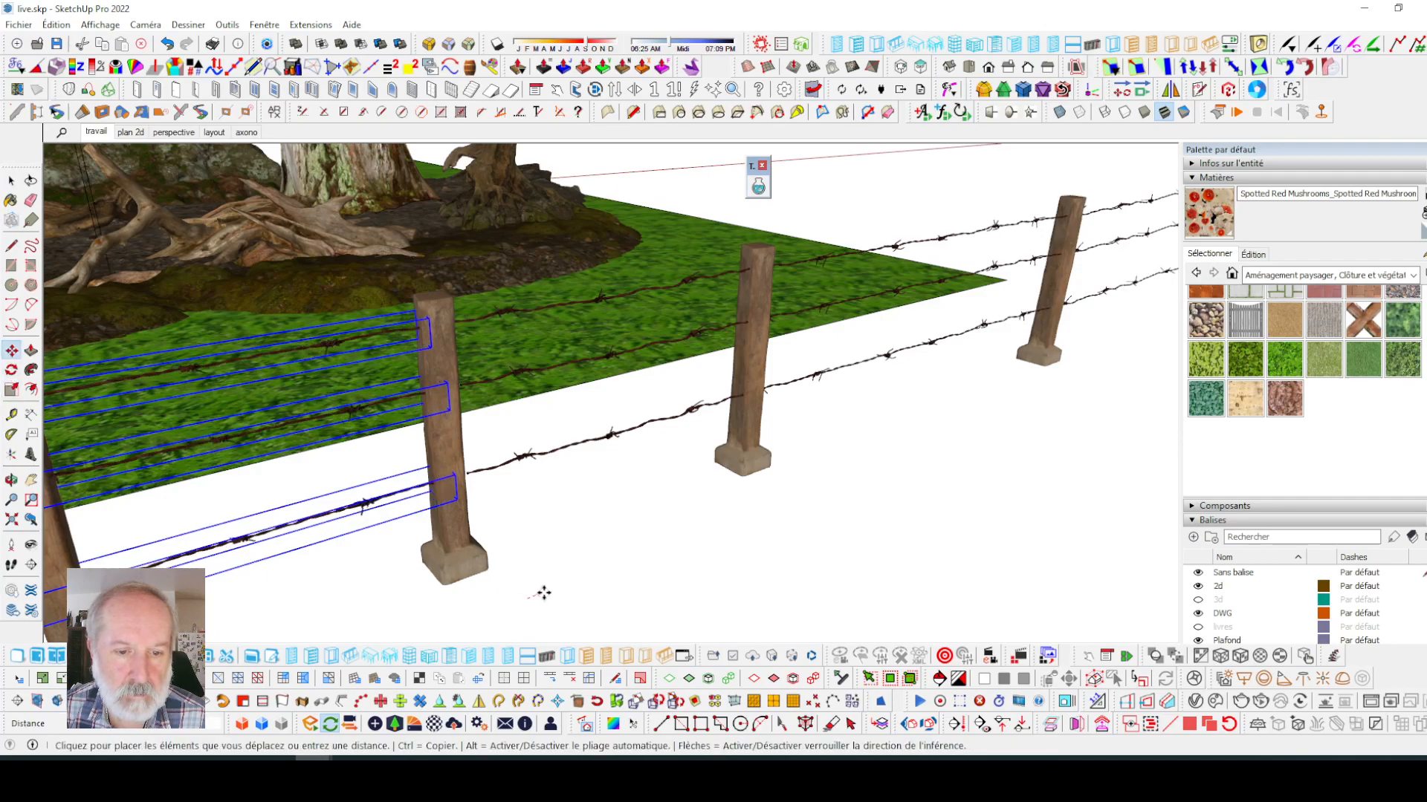
pyautogui.click(548, 592)
pyautogui.click(11, 180)
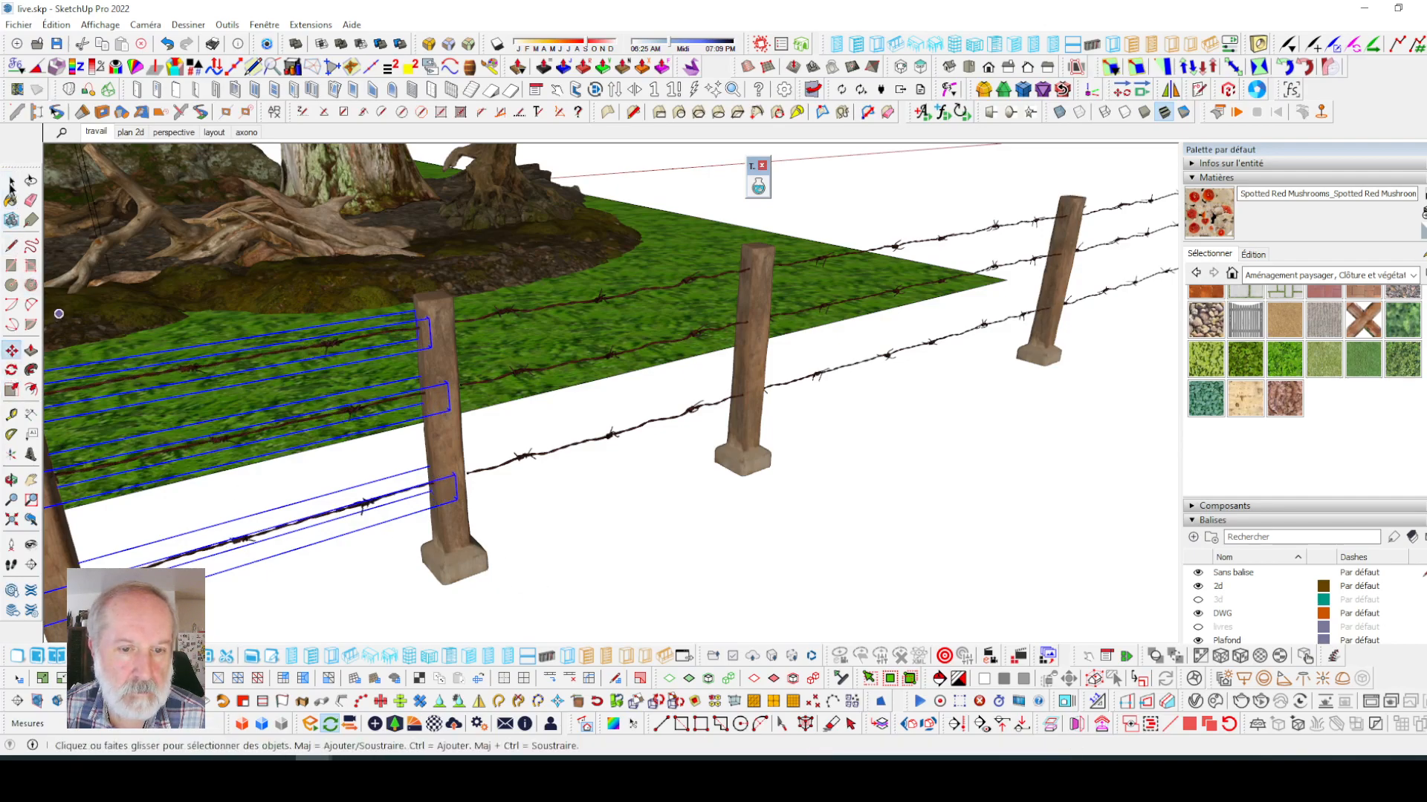
# - Add the post at the joint to the selected strands and shift them together slightly along the fence
pyautogui.moveTo(479, 316); pyautogui.dragTo(610, 512, button='middle')
pyautogui.keyDown('shift'); pyautogui.click(547, 515); pyautogui.keyUp('shift')
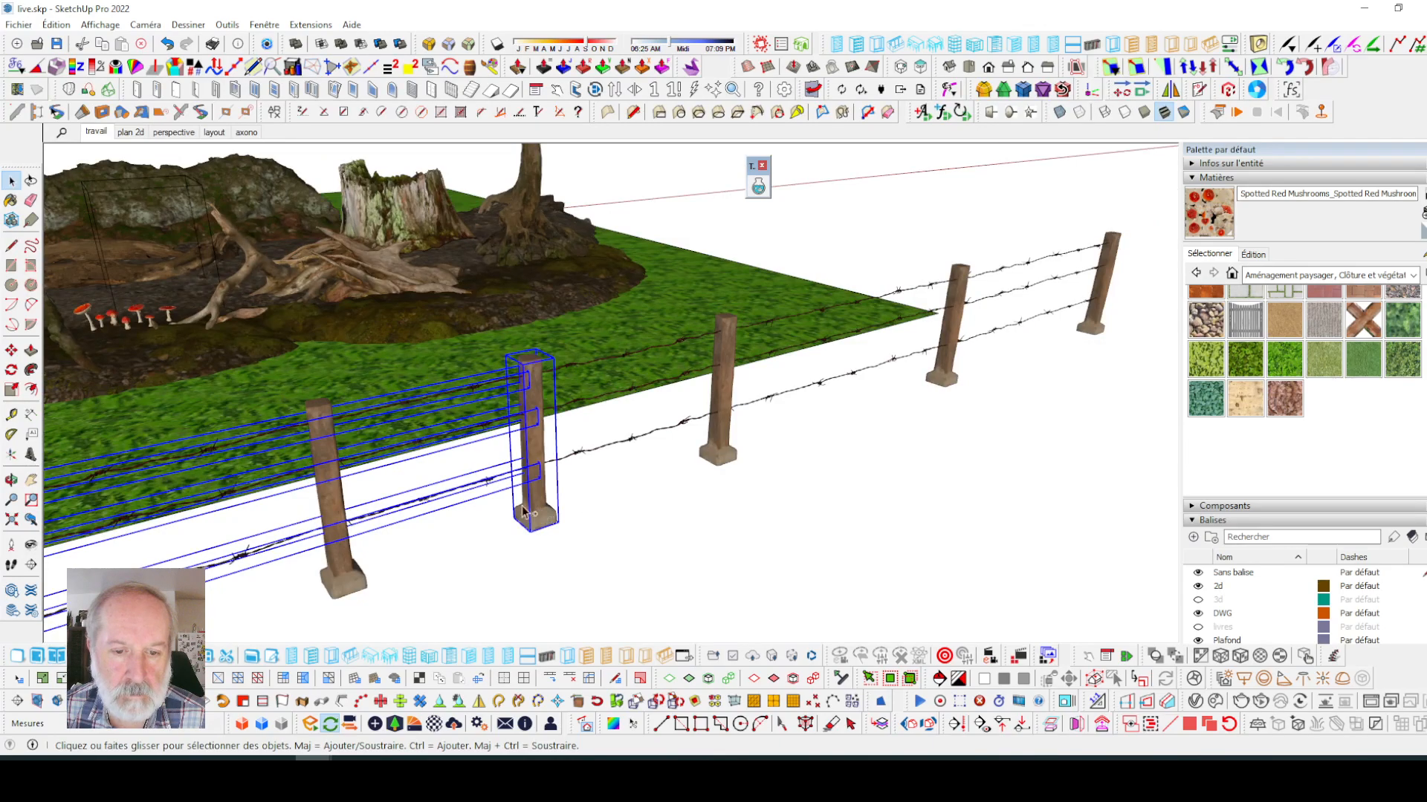
pyautogui.click(12, 350)
pyautogui.scroll(4, 535, 557)
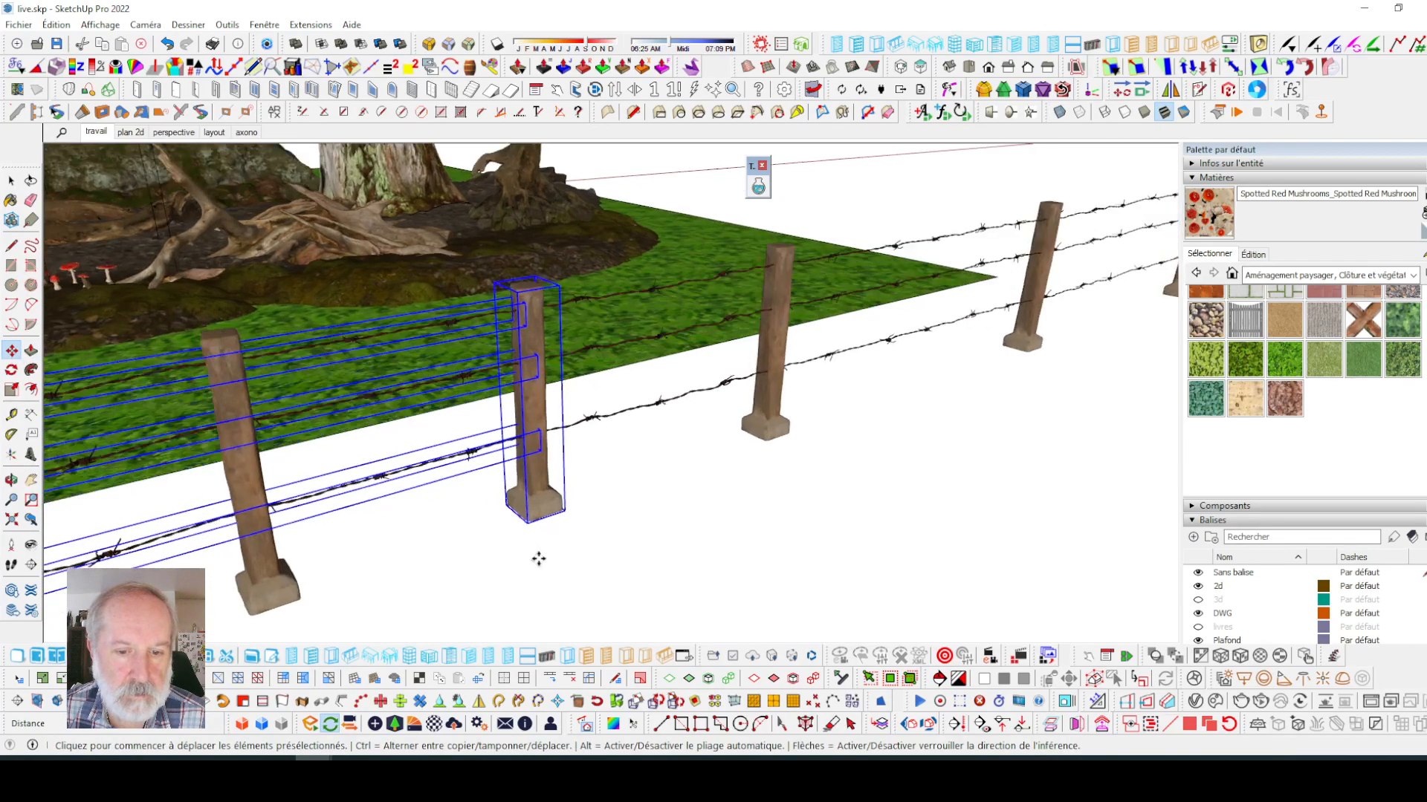
pyautogui.click(536, 552)
pyautogui.scroll(-5, 713, 490)
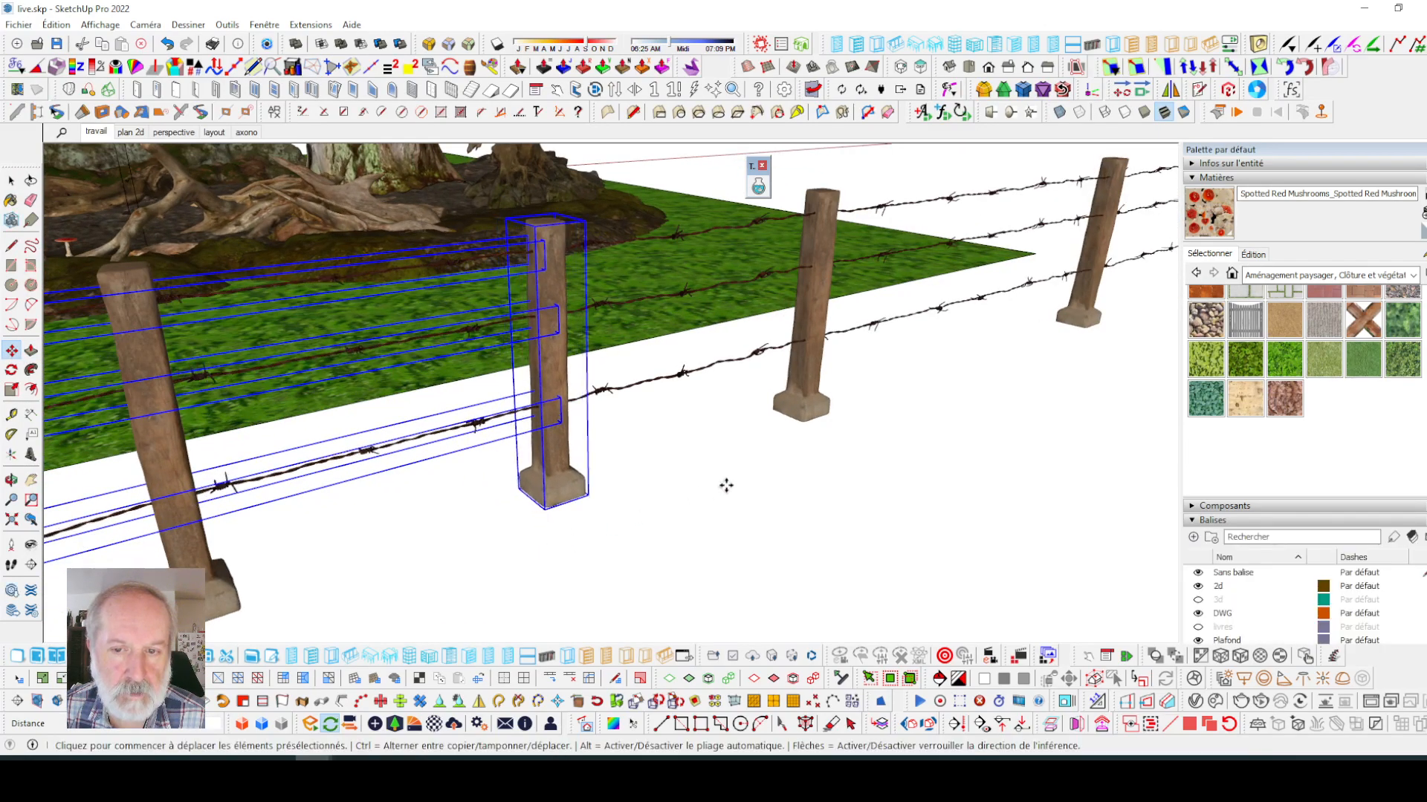
pyautogui.click(11, 181)
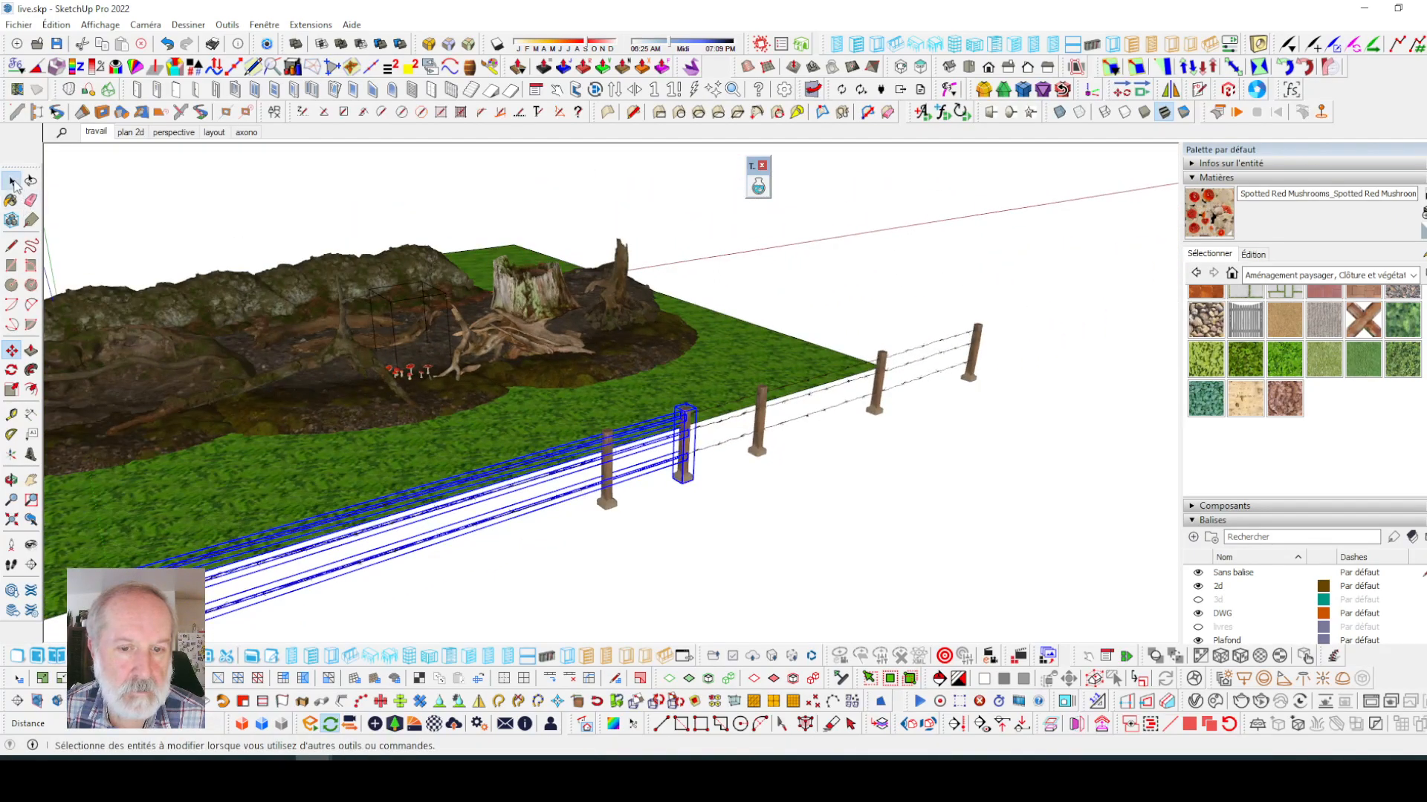
pyautogui.click(831, 504)
# - Copy the nearest wooden post along the red axis to the free end of the added barb wire strands
pyautogui.moveTo(822, 446); pyautogui.dragTo(673, 471, button='middle')
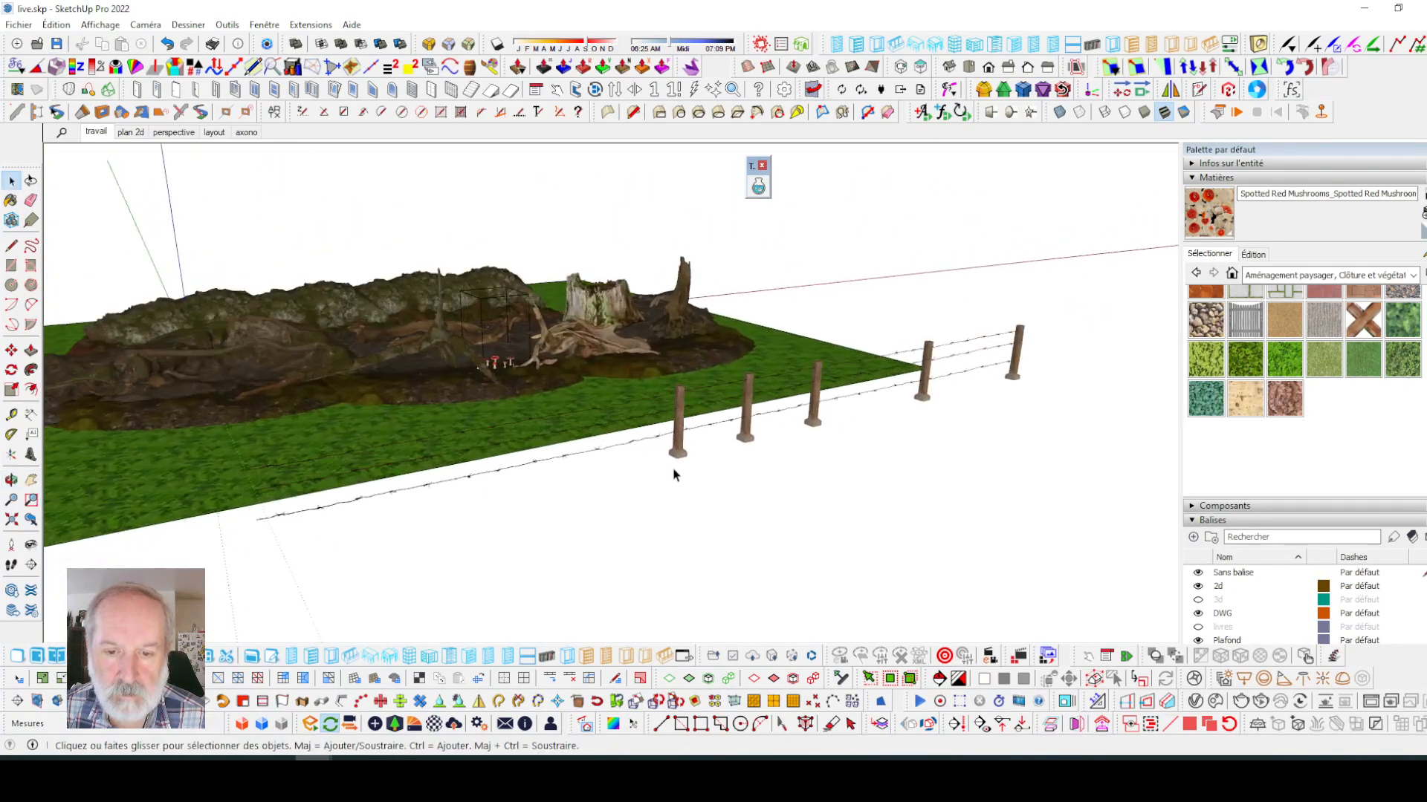
pyautogui.scroll(3, 671, 451)
pyautogui.click(683, 446)
pyautogui.press('m')
pyautogui.scroll(-2, 483, 483)
pyautogui.press('ctrl')
pyautogui.click(618, 497)
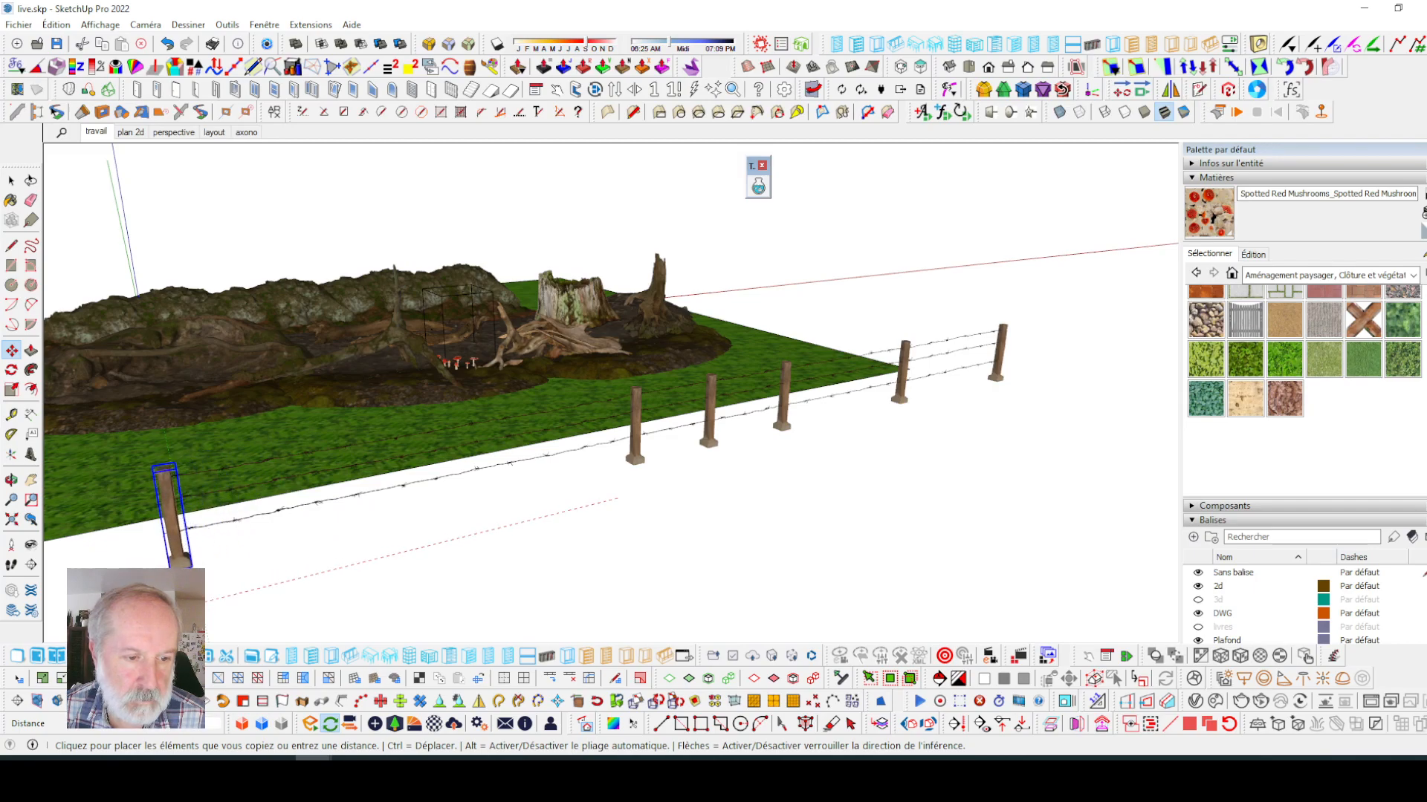
pyautogui.click(235, 587)
# - Copy the end post back along the fence line, making three equally spaced copies
pyautogui.click(305, 578)
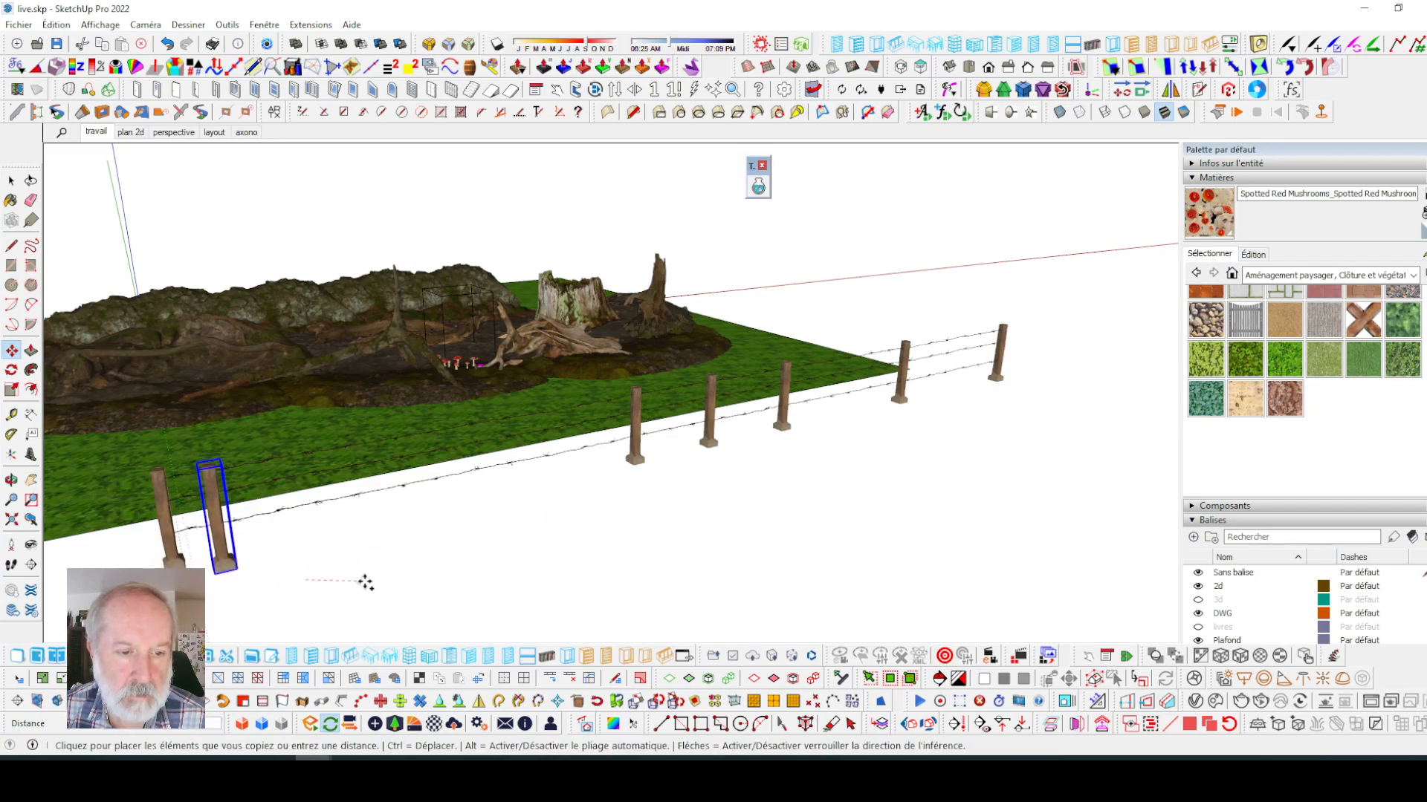
pyautogui.click(421, 560)
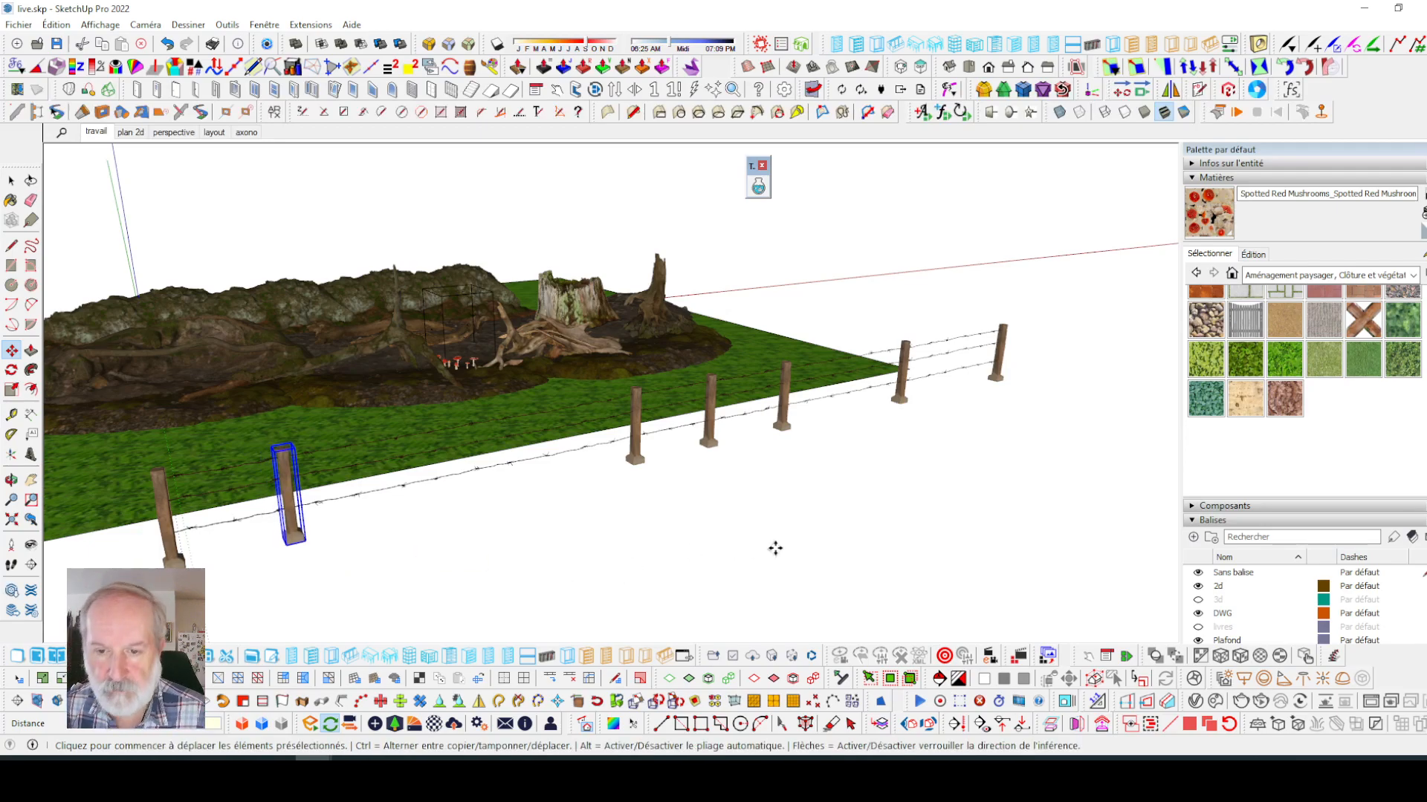
pyautogui.write('x3')
pyautogui.press('Return')
pyautogui.press('Escape')
pyautogui.scroll(-1, 775, 493)
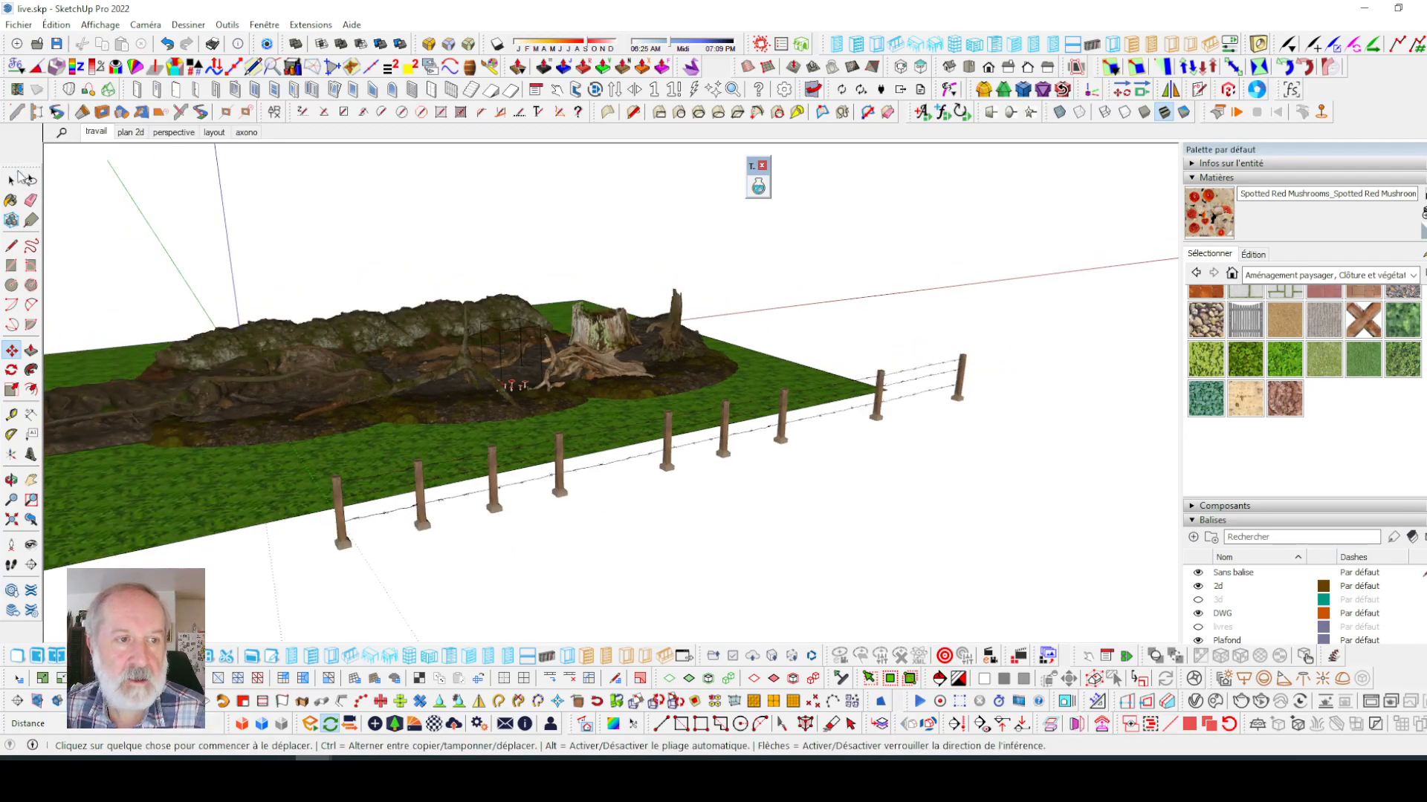
# - Select all the fence posts and barb wire strands and combine them into one group
pyautogui.moveTo(821, 531); pyautogui.dragTo(736, 691, button='middle')
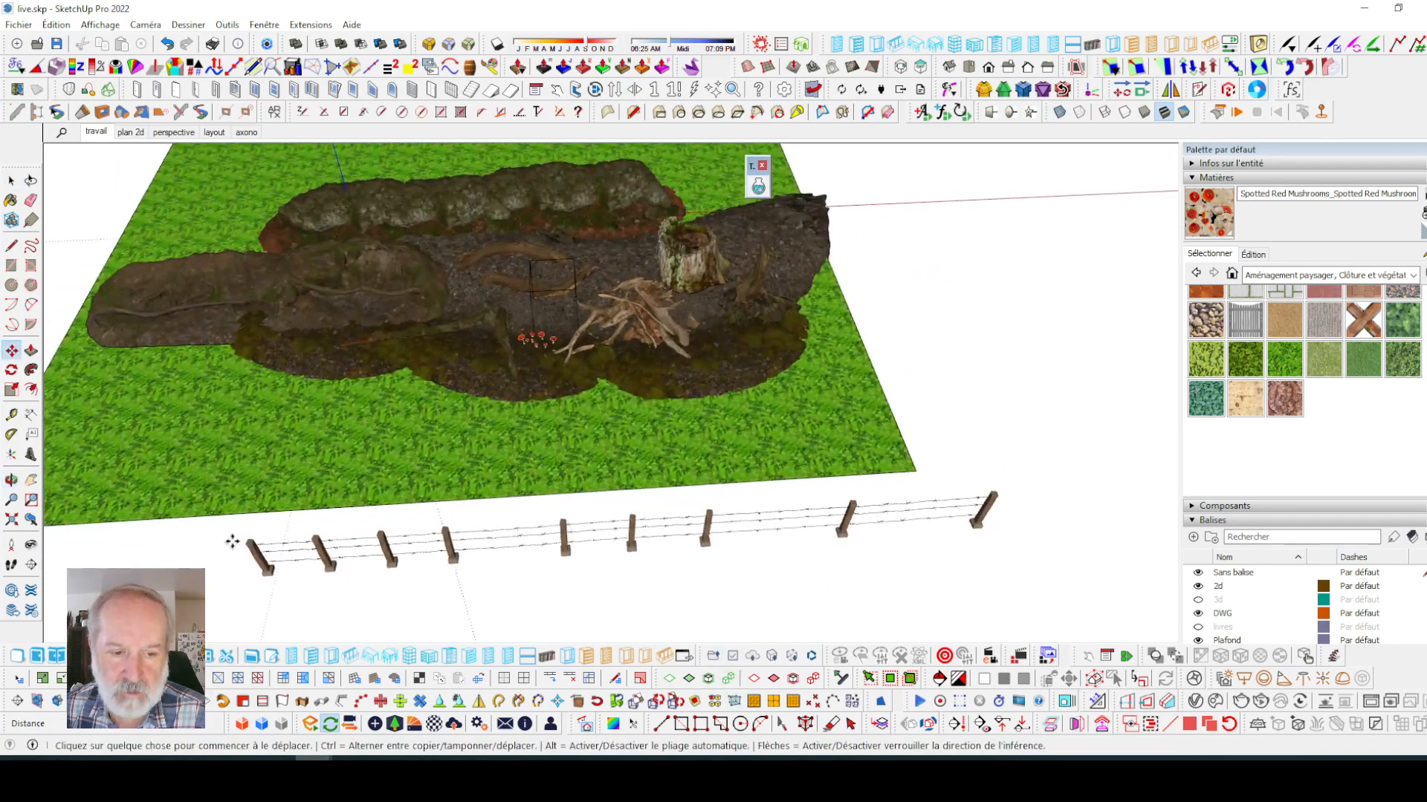
pyautogui.press('space')
pyautogui.moveTo(231, 526); pyautogui.dragTo(700, 578)
pyautogui.moveTo(700, 578); pyautogui.dragTo(676, 645, button='middle')
pyautogui.moveTo(206, 548); pyautogui.dragTo(990, 586)
pyautogui.scroll(2, 993, 576)
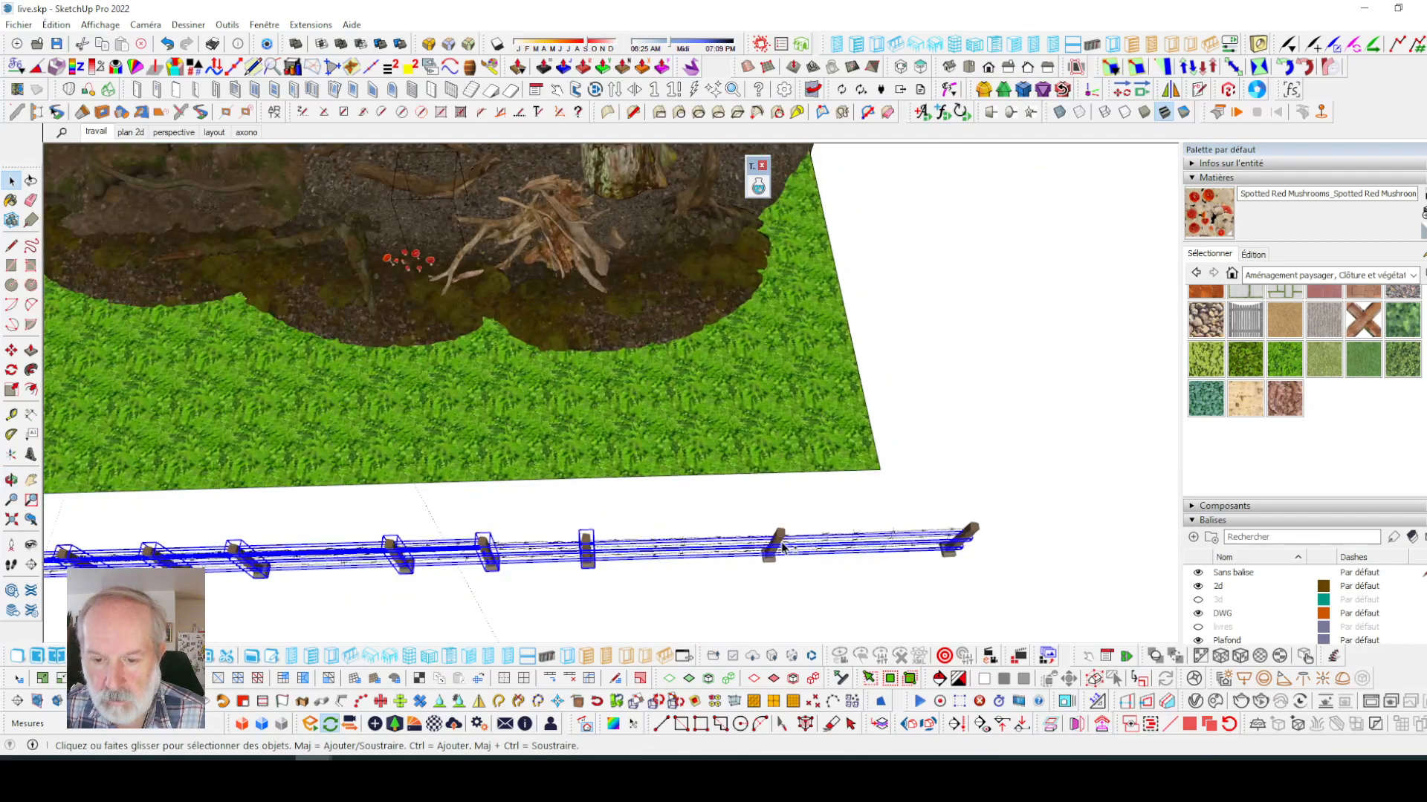
pyautogui.moveTo(1000, 532); pyautogui.dragTo(1043, 344, button='middle')
pyautogui.moveTo(993, 404); pyautogui.dragTo(1008, 470, button='middle')
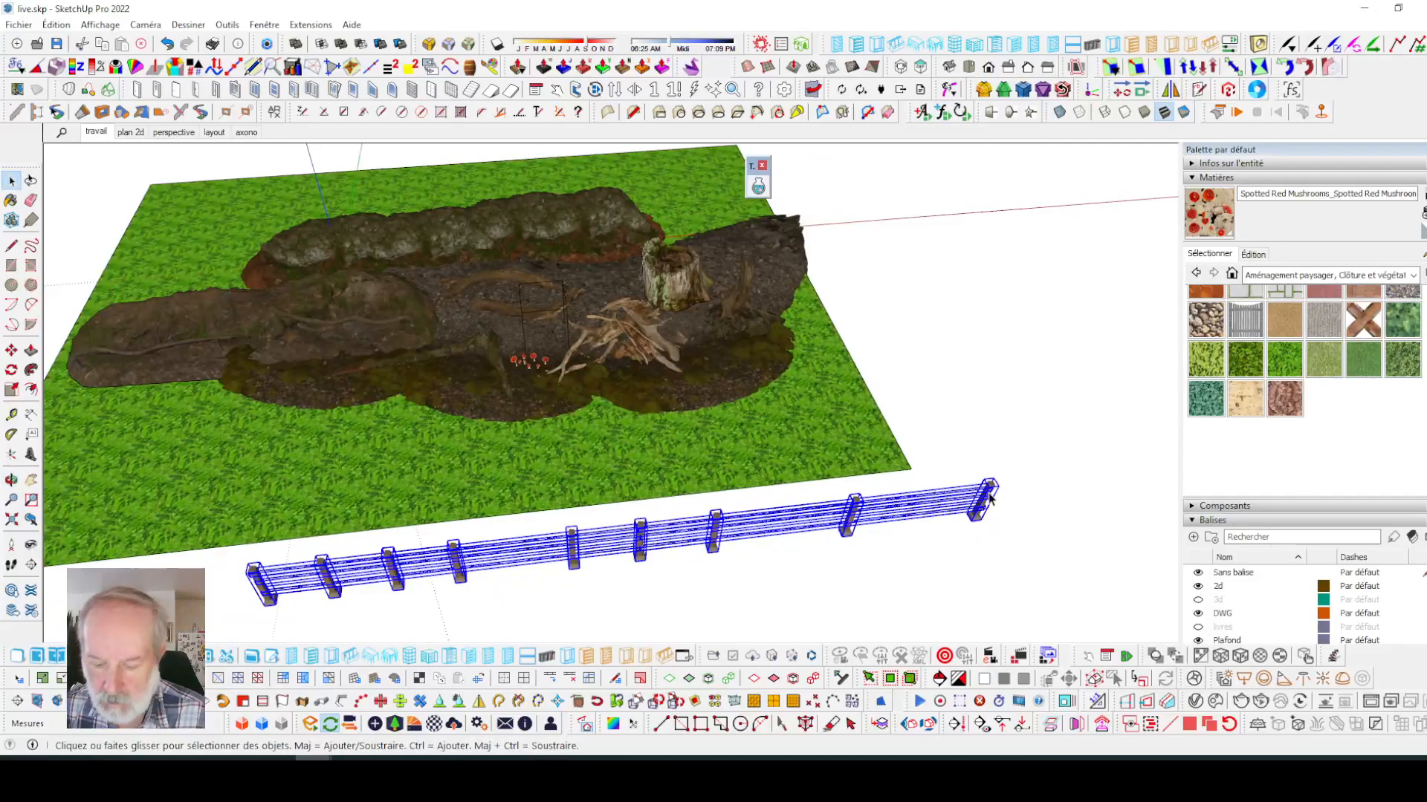
pyautogui.hotkey('ctrl', 'g')
pyautogui.click(823, 592)
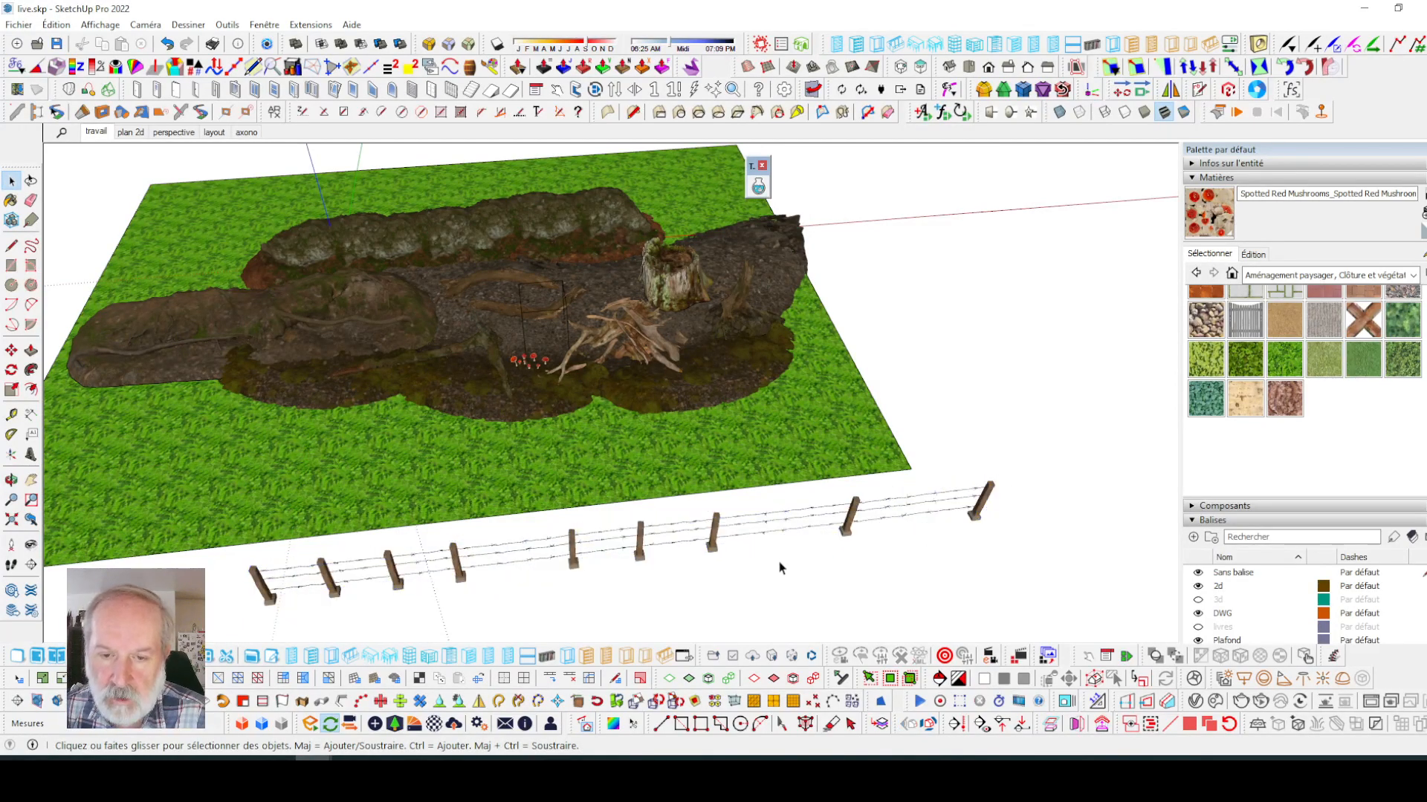
# - Move the fence group from outside the terrain onto the grass, directly in front of the logs and mushrooms
pyautogui.scroll(-2, 783, 566)
pyautogui.moveTo(765, 542); pyautogui.dragTo(759, 417, button='middle')
pyautogui.scroll(5, 687, 531)
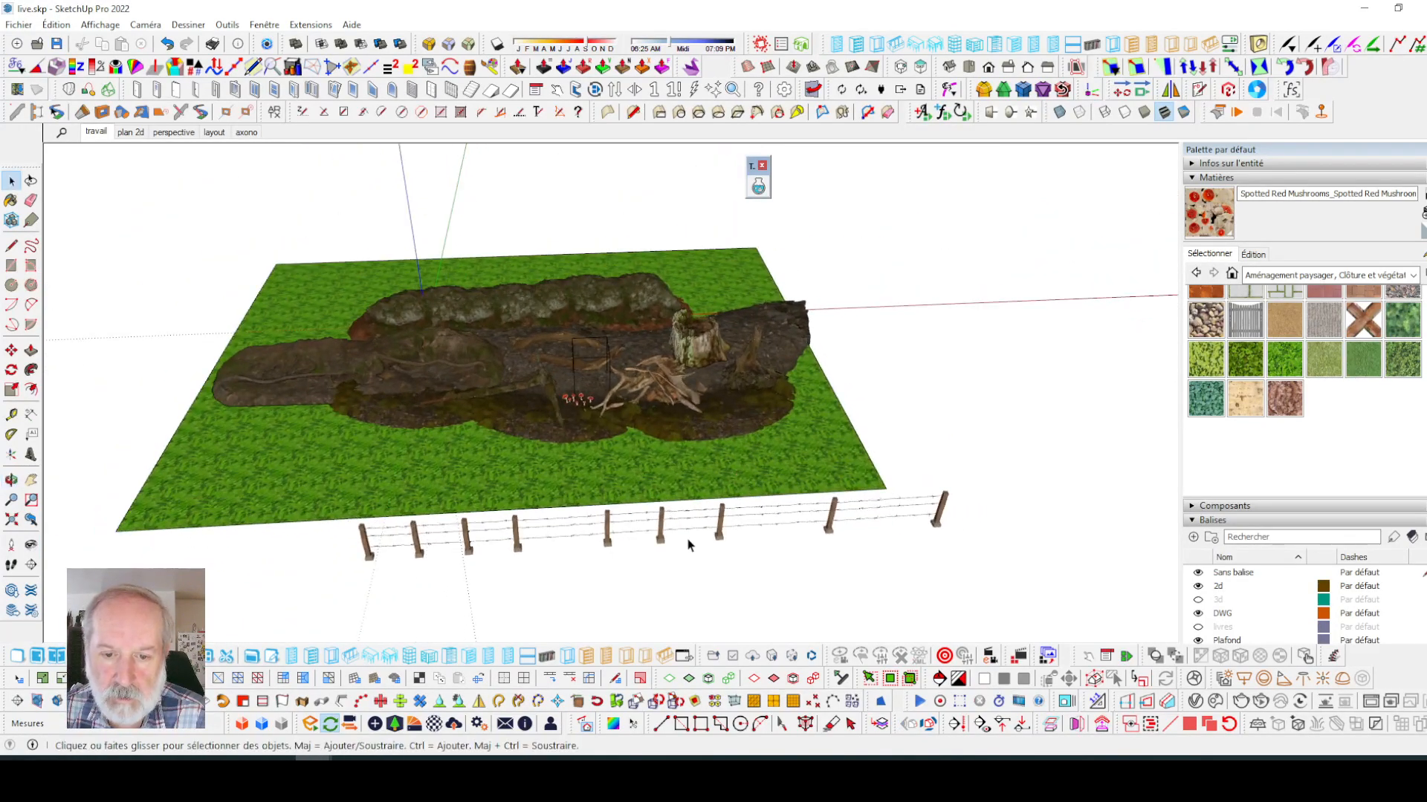
pyautogui.click(687, 520)
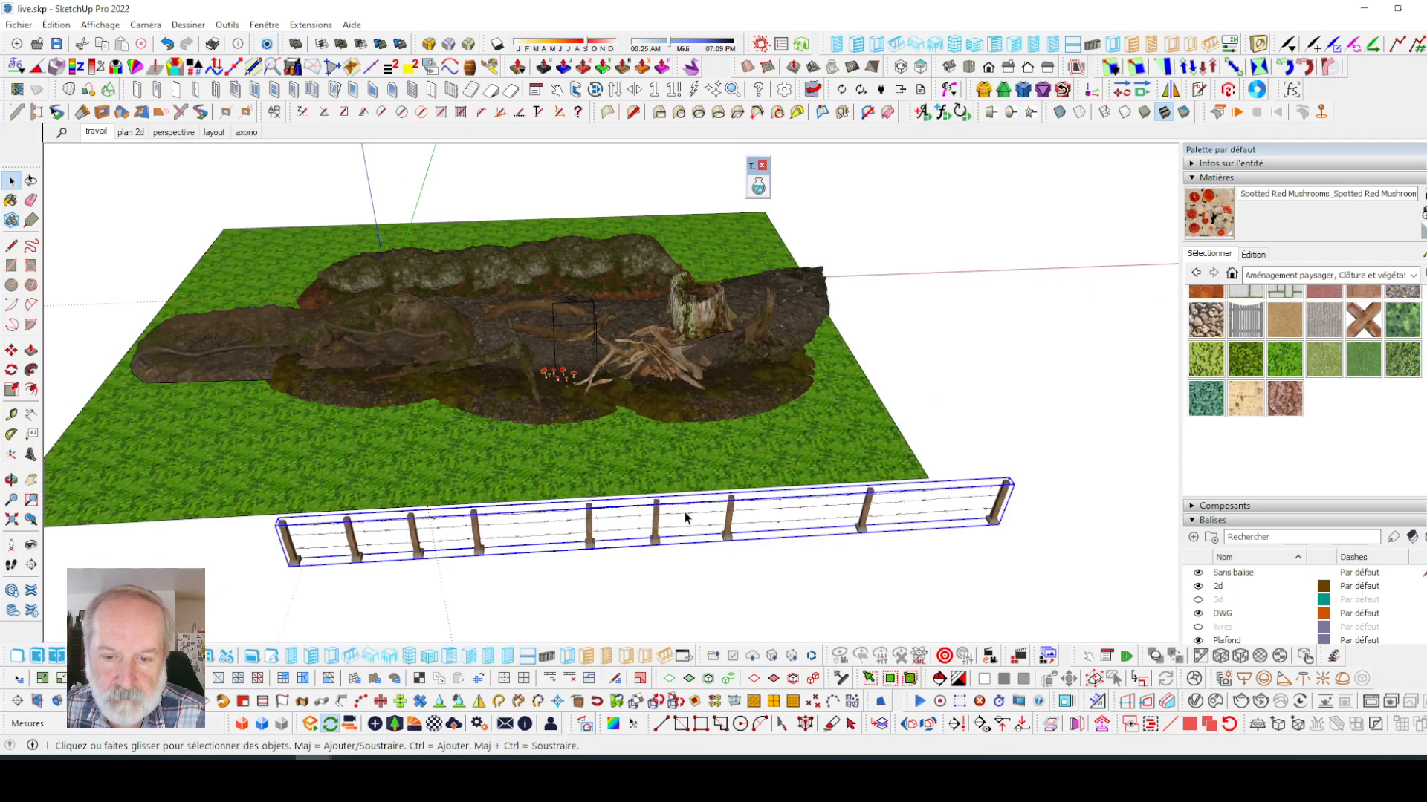
pyautogui.press('m')
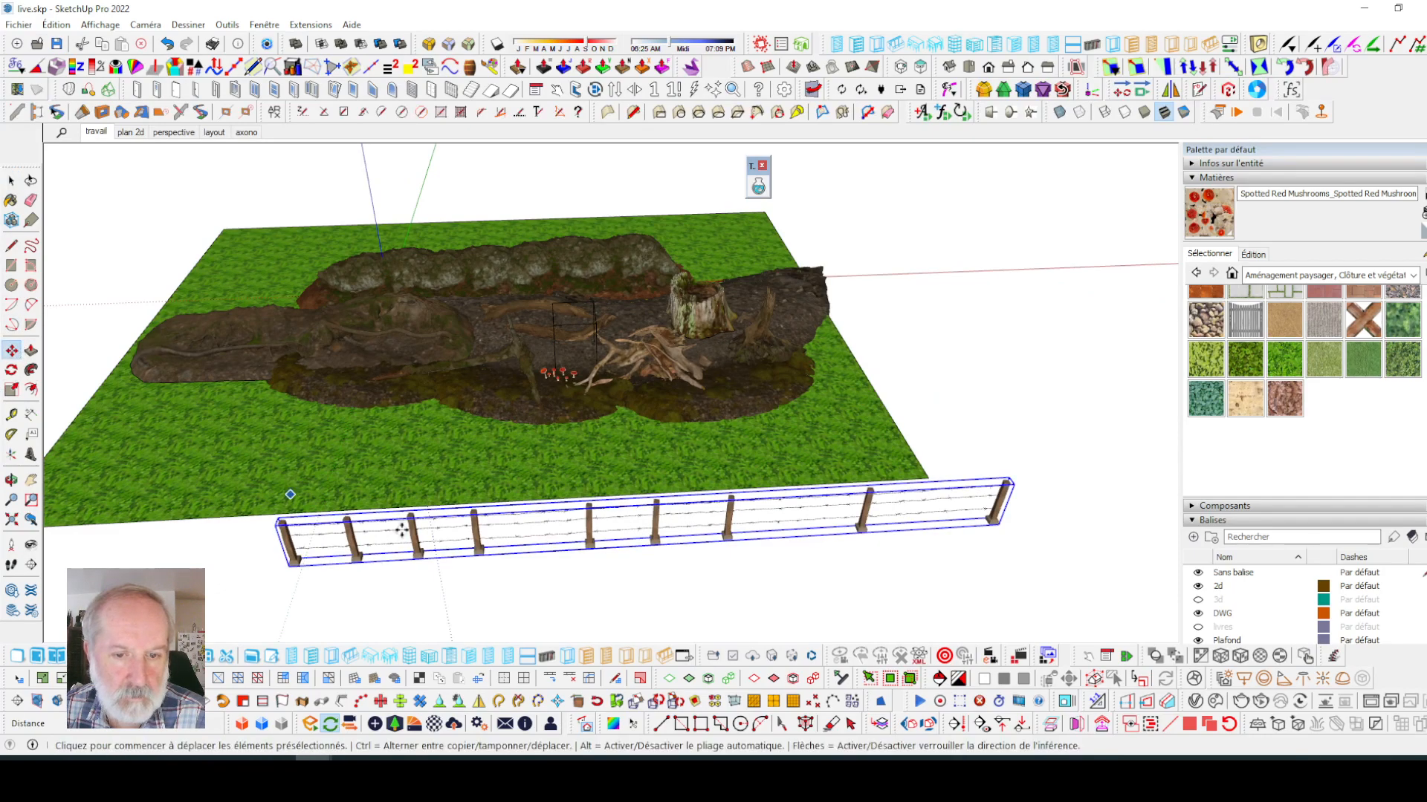
pyautogui.click(698, 613)
pyautogui.click(550, 488)
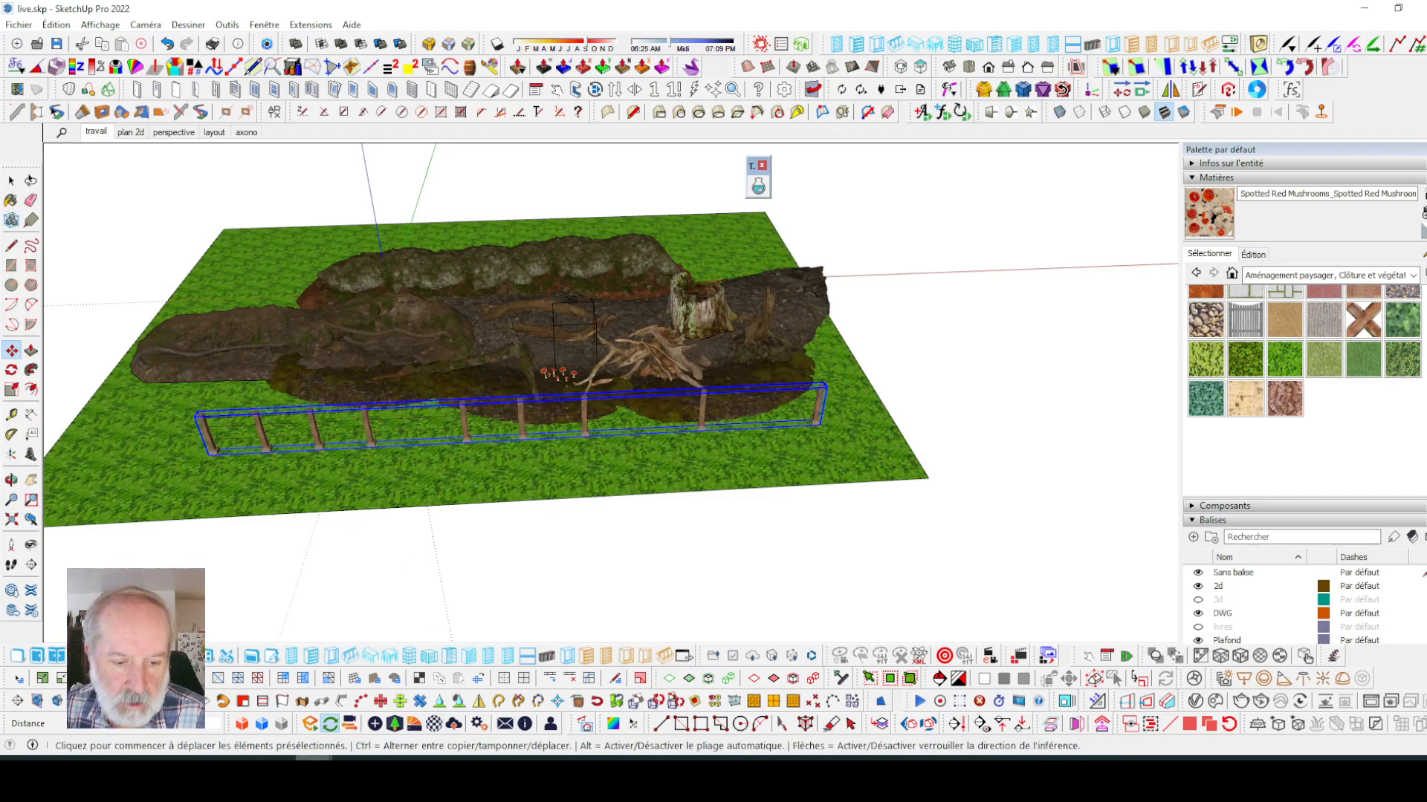
# - Switch to Enscape, frame the two fence posts in front of the mushrooms, and set the focal point to 2.35 m
pyautogui.click(437, 711)
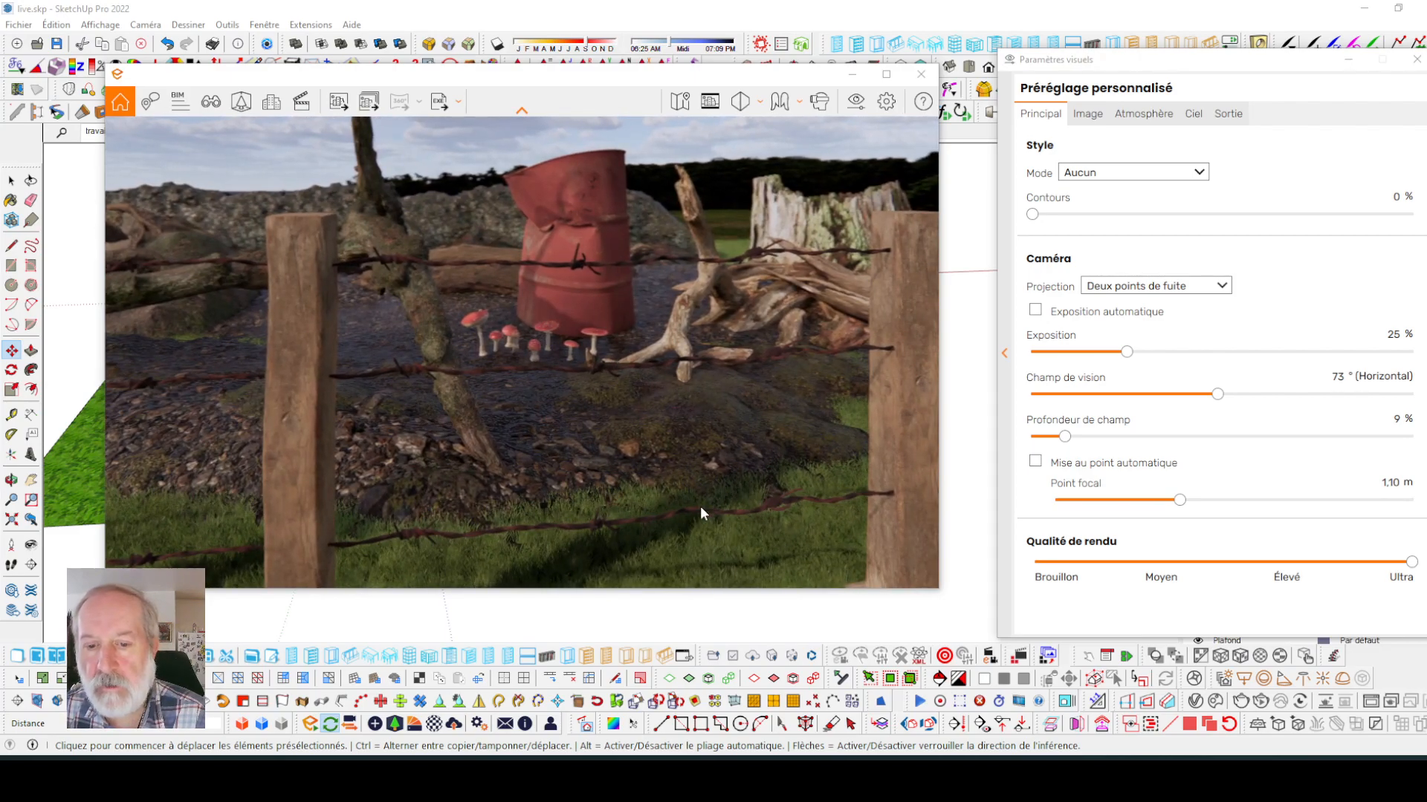
pyautogui.scroll(-3, 578, 384)
pyautogui.moveTo(581, 359); pyautogui.dragTo(578, 322, button='middle')
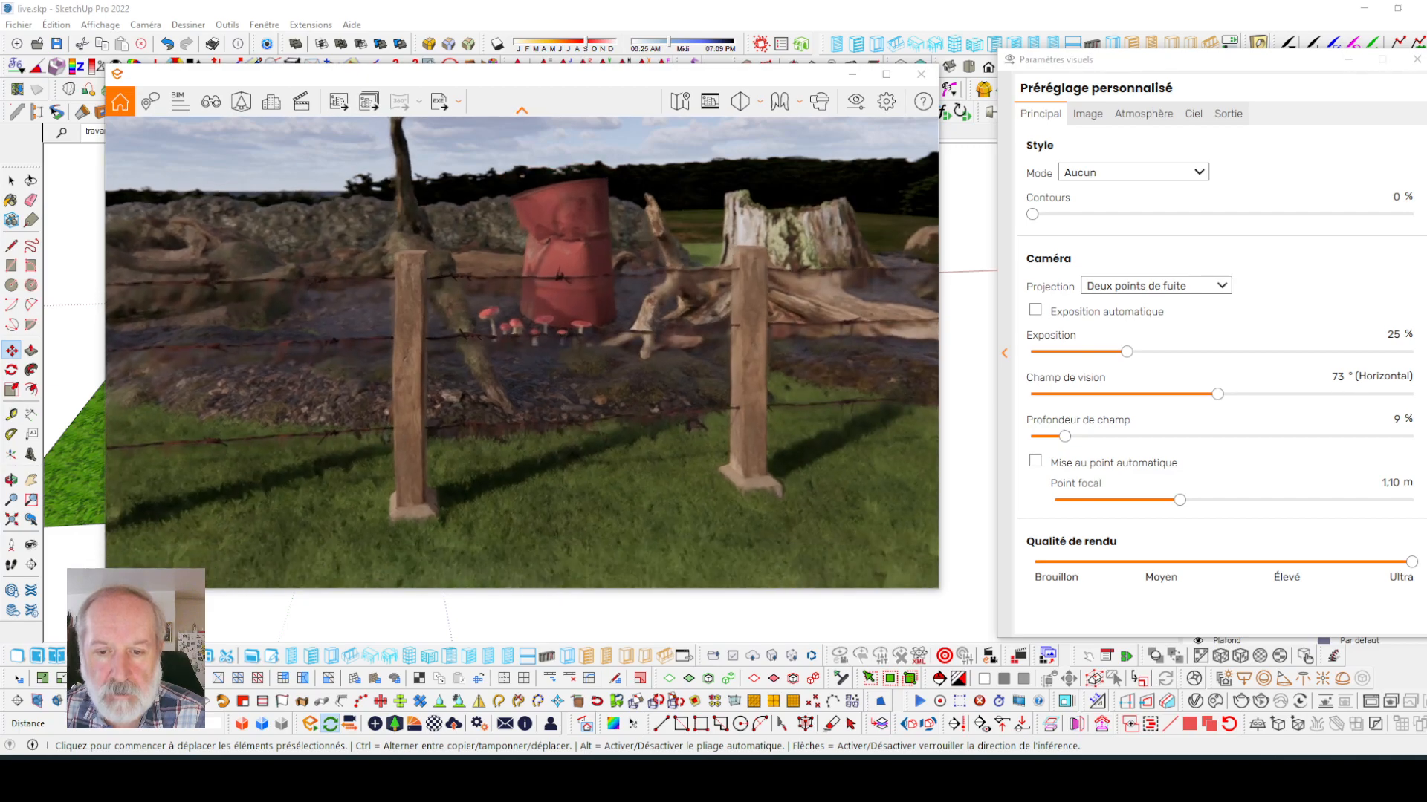
pyautogui.scroll(3, 576, 361)
pyautogui.scroll(-3, 573, 359)
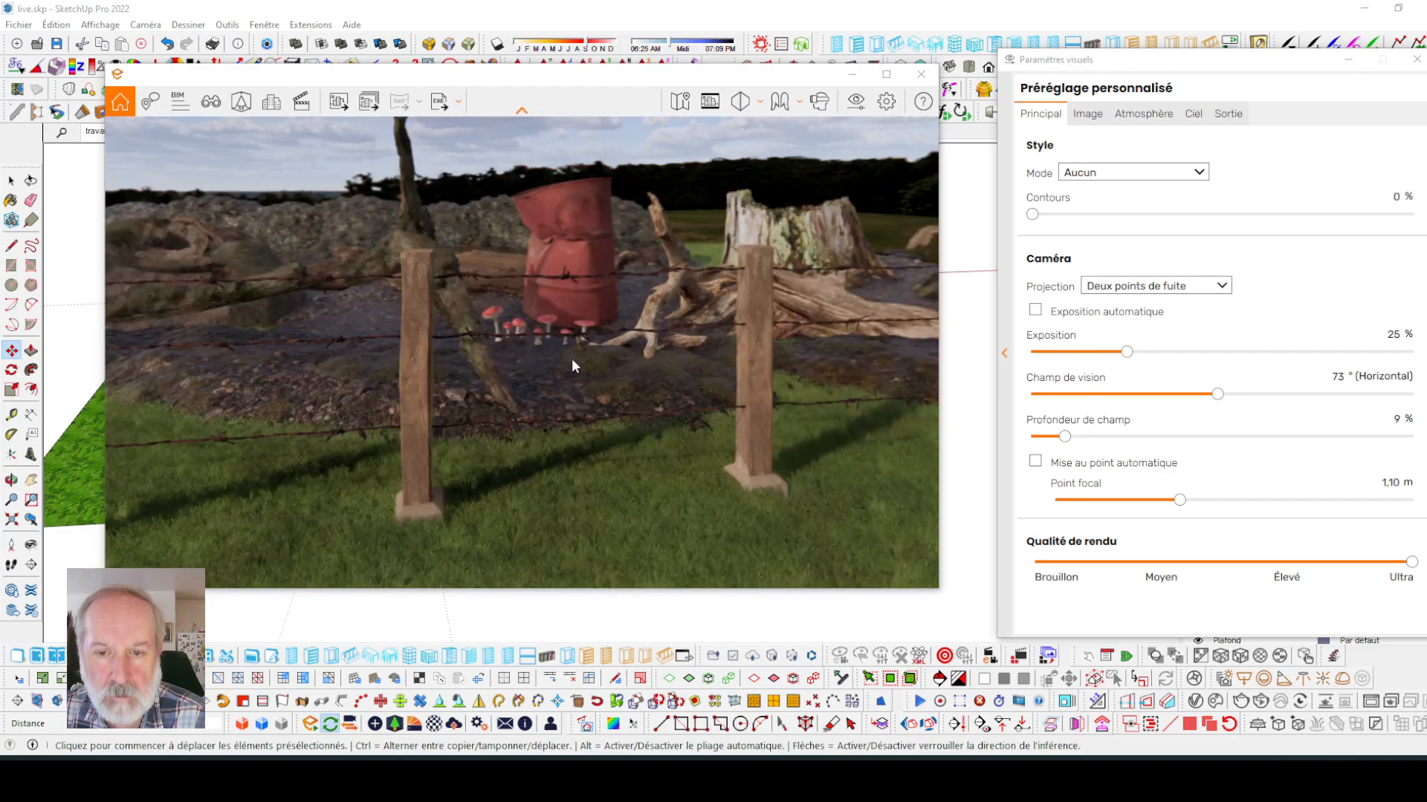
pyautogui.moveTo(568, 358)
pyautogui.mouseDown()
pyautogui.moveTo(568, 345)
pyautogui.moveTo(577, 365)
pyautogui.mouseUp()
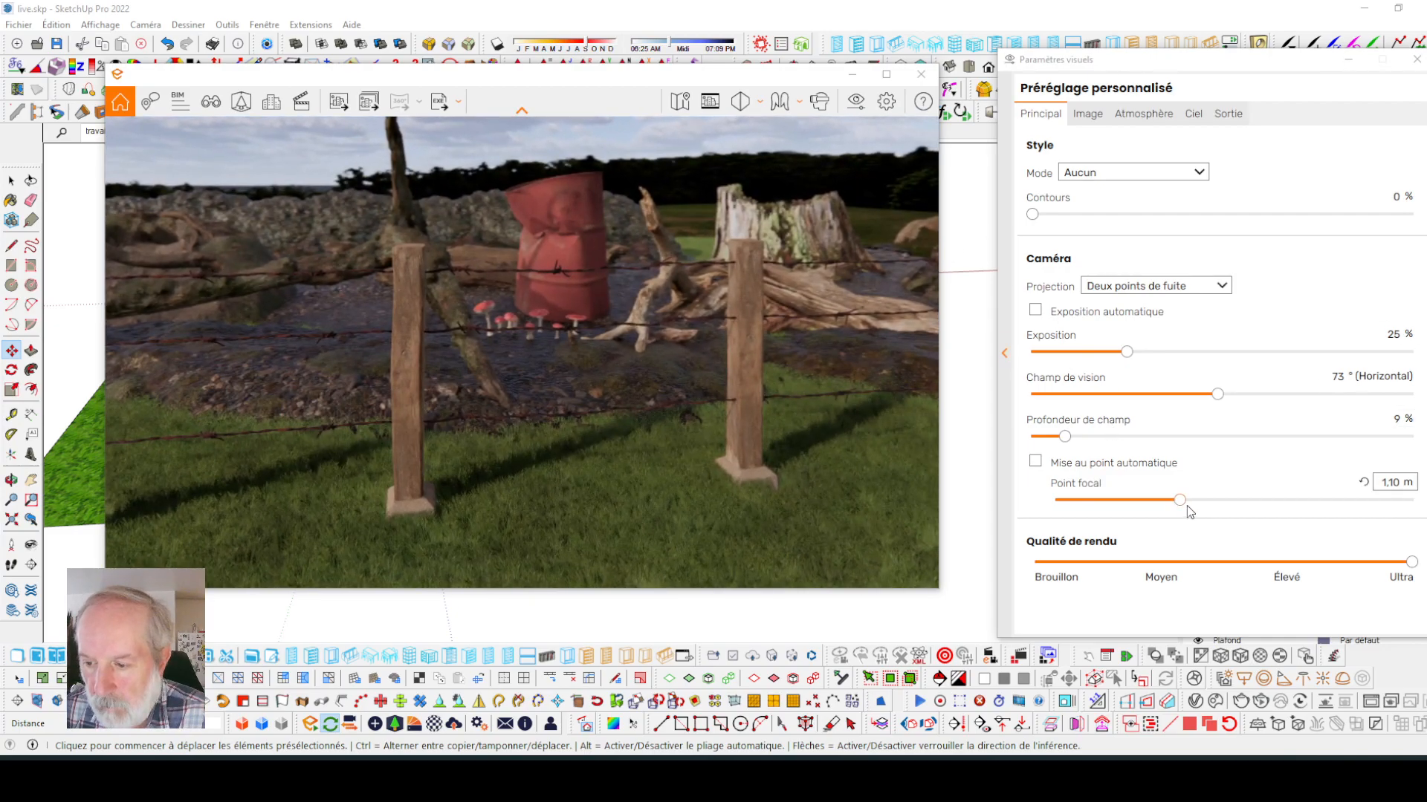
pyautogui.moveTo(1184, 502); pyautogui.dragTo(1223, 502)
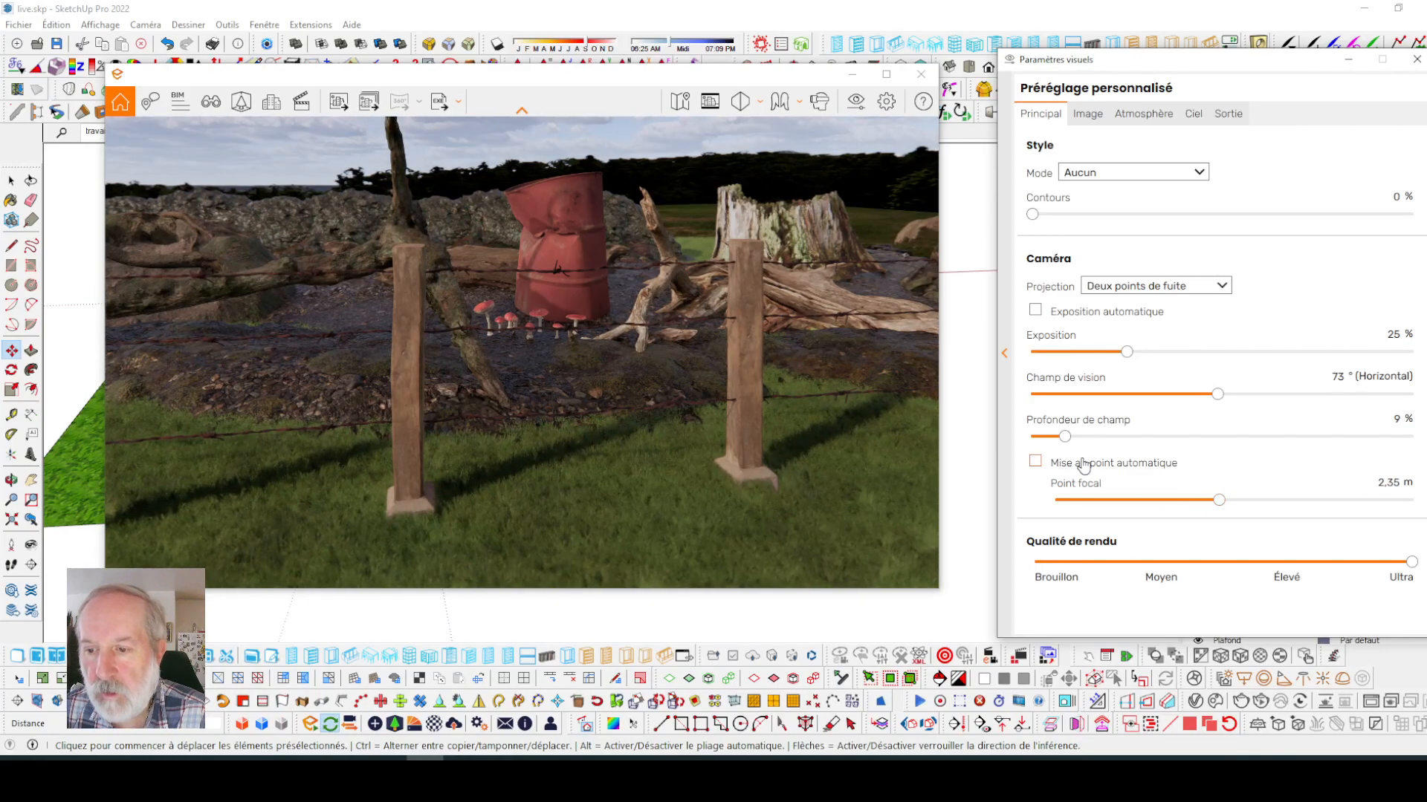
# - Examine the rendered fence and the depth-of-field blur from close up and from farther back
pyautogui.scroll(2, 590, 315)
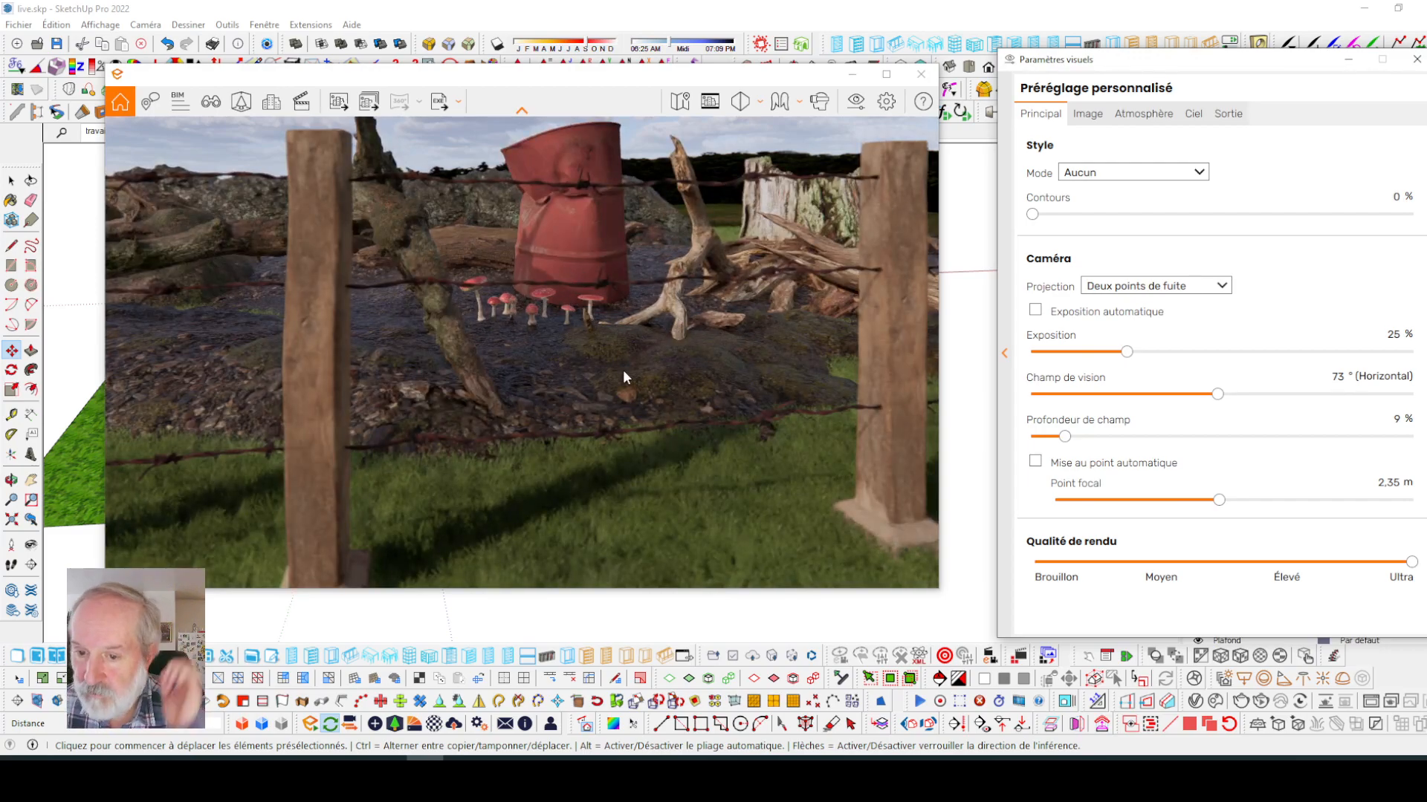
pyautogui.click(898, 361)
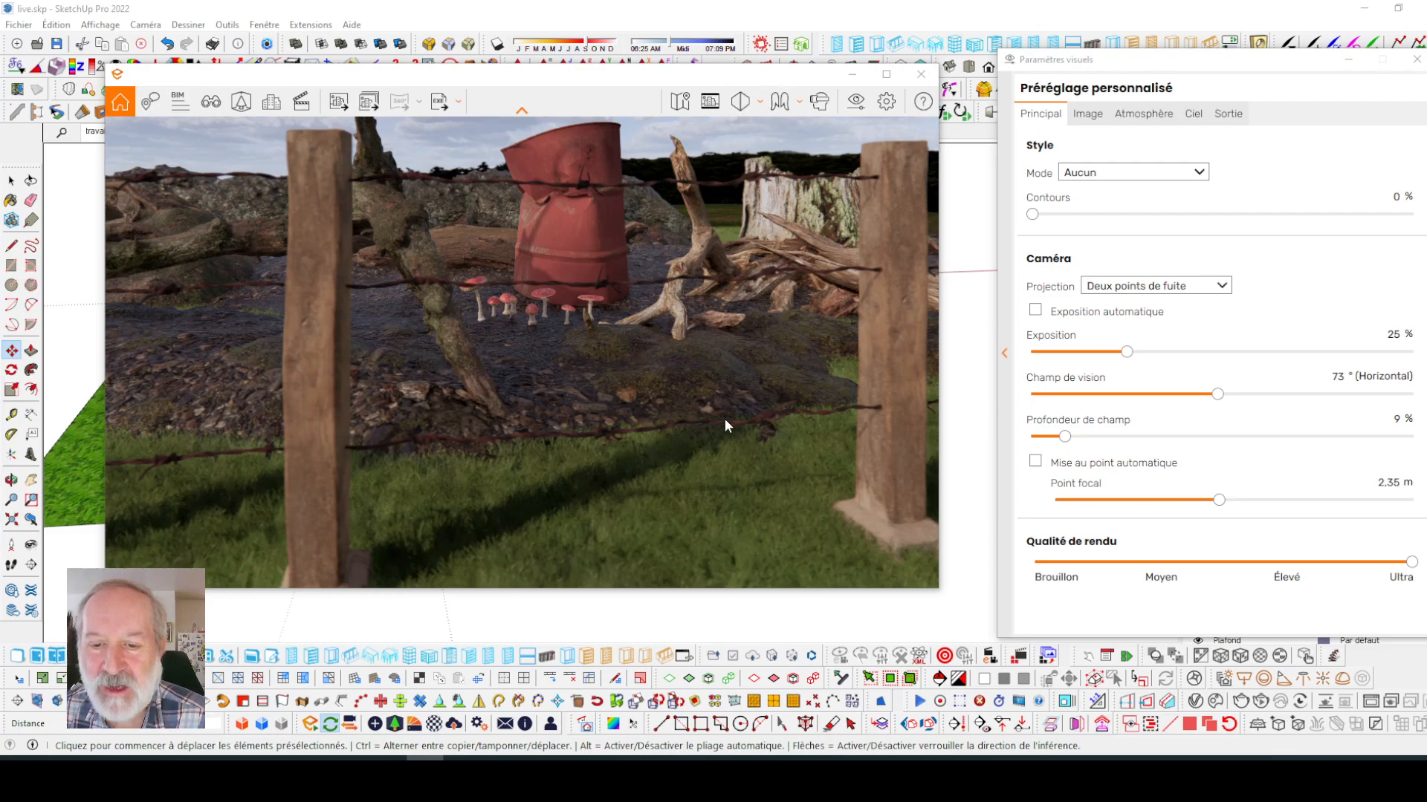
pyautogui.moveTo(645, 345); pyautogui.dragTo(649, 344)
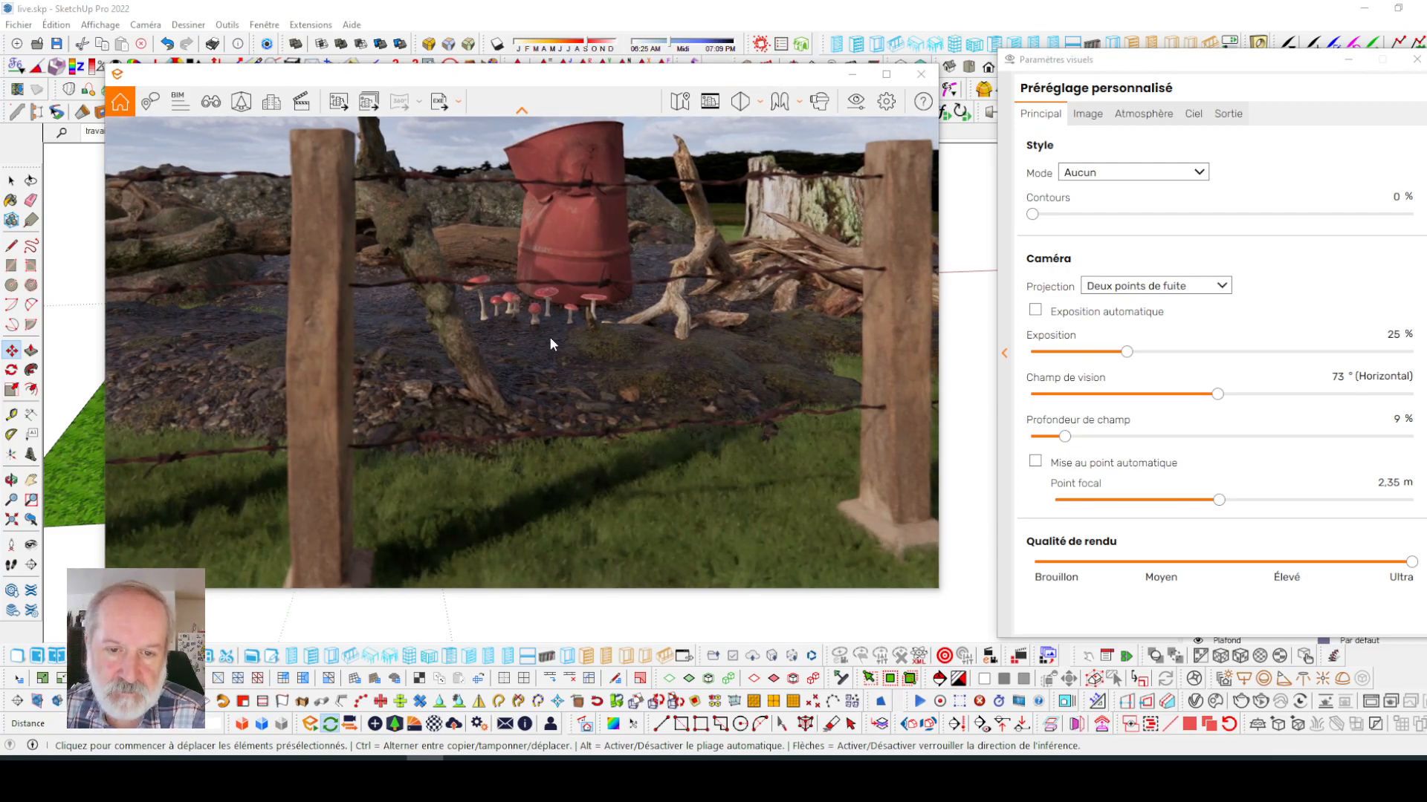
pyautogui.scroll(-1, 548, 334)
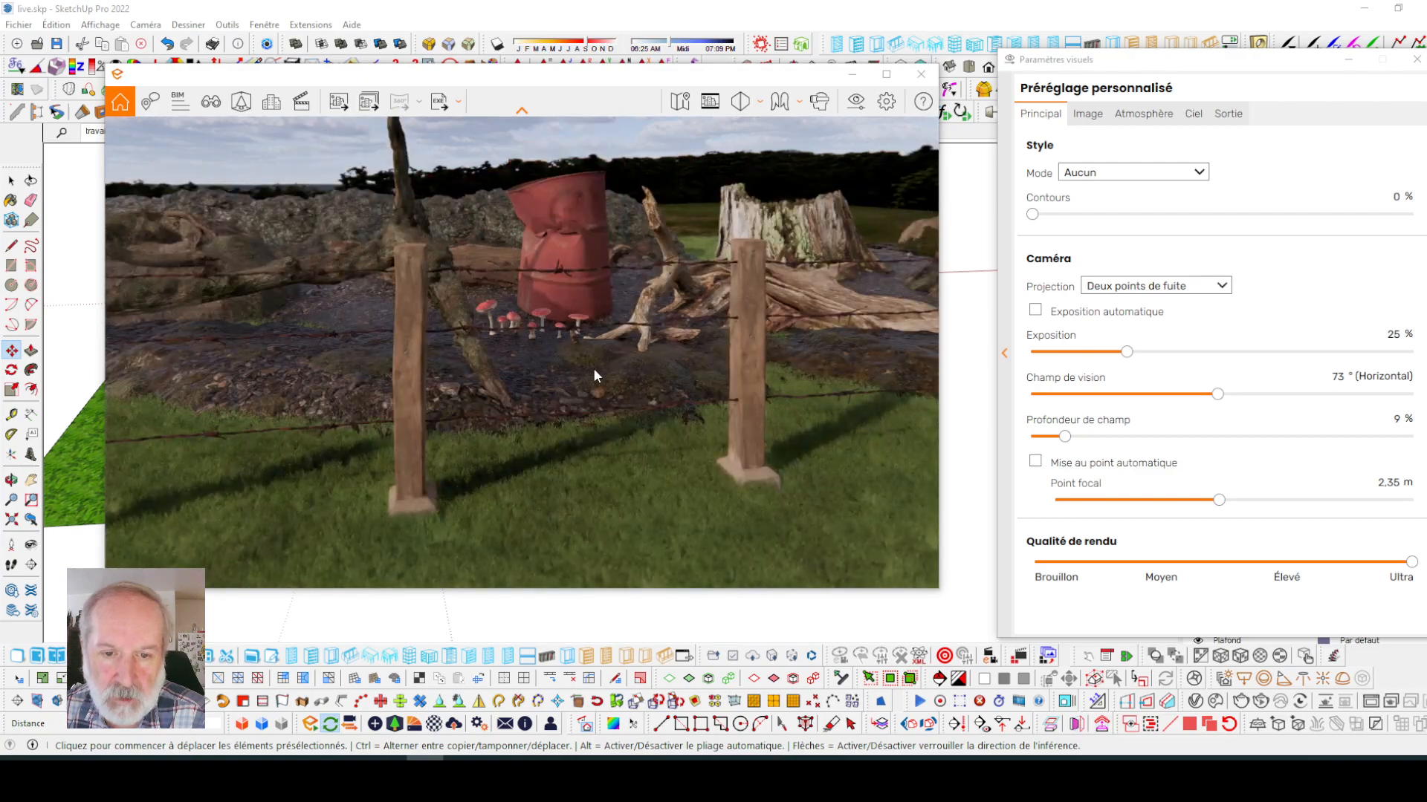
pyautogui.scroll(1, 591, 368)
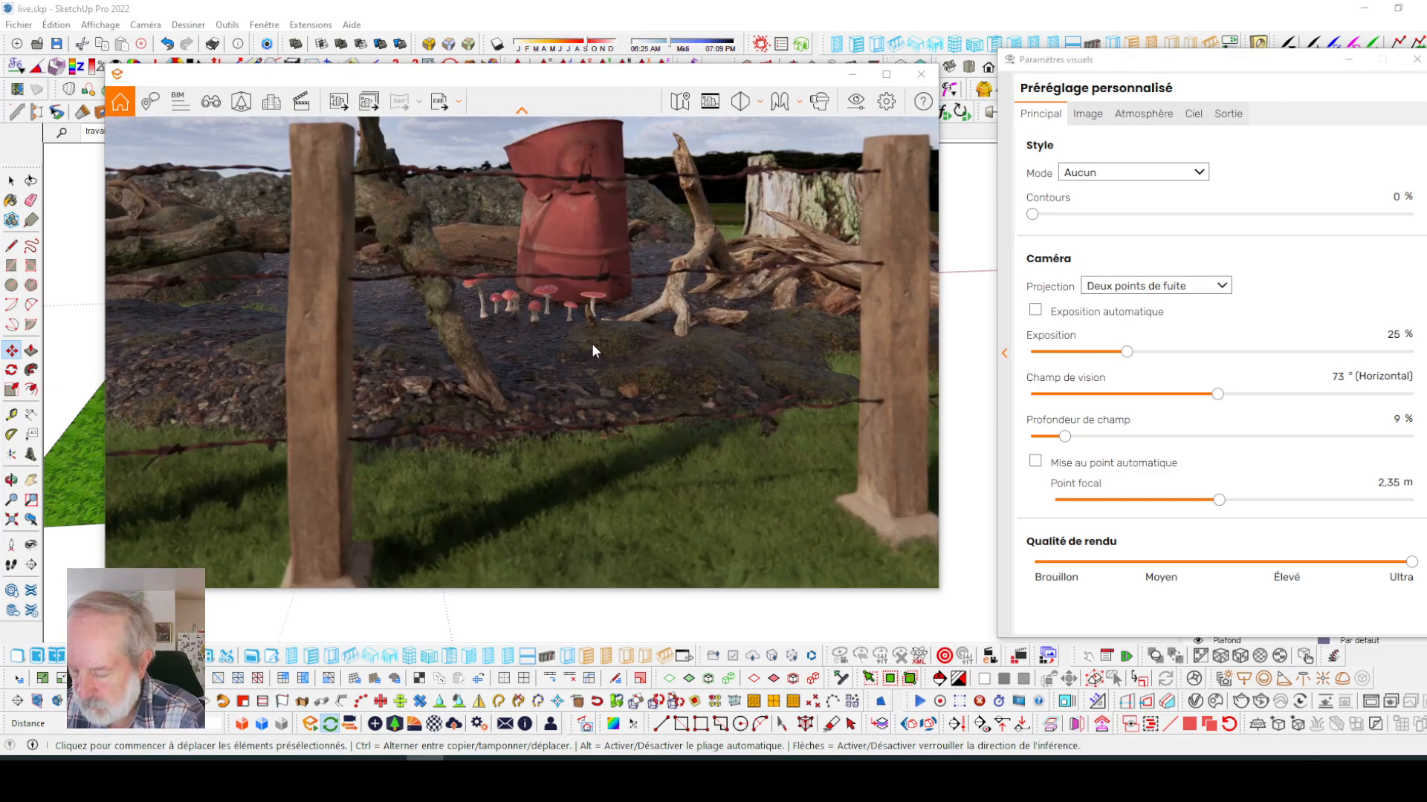
pyautogui.scroll(-1, 592, 340)
pyautogui.scroll(-1, 583, 339)
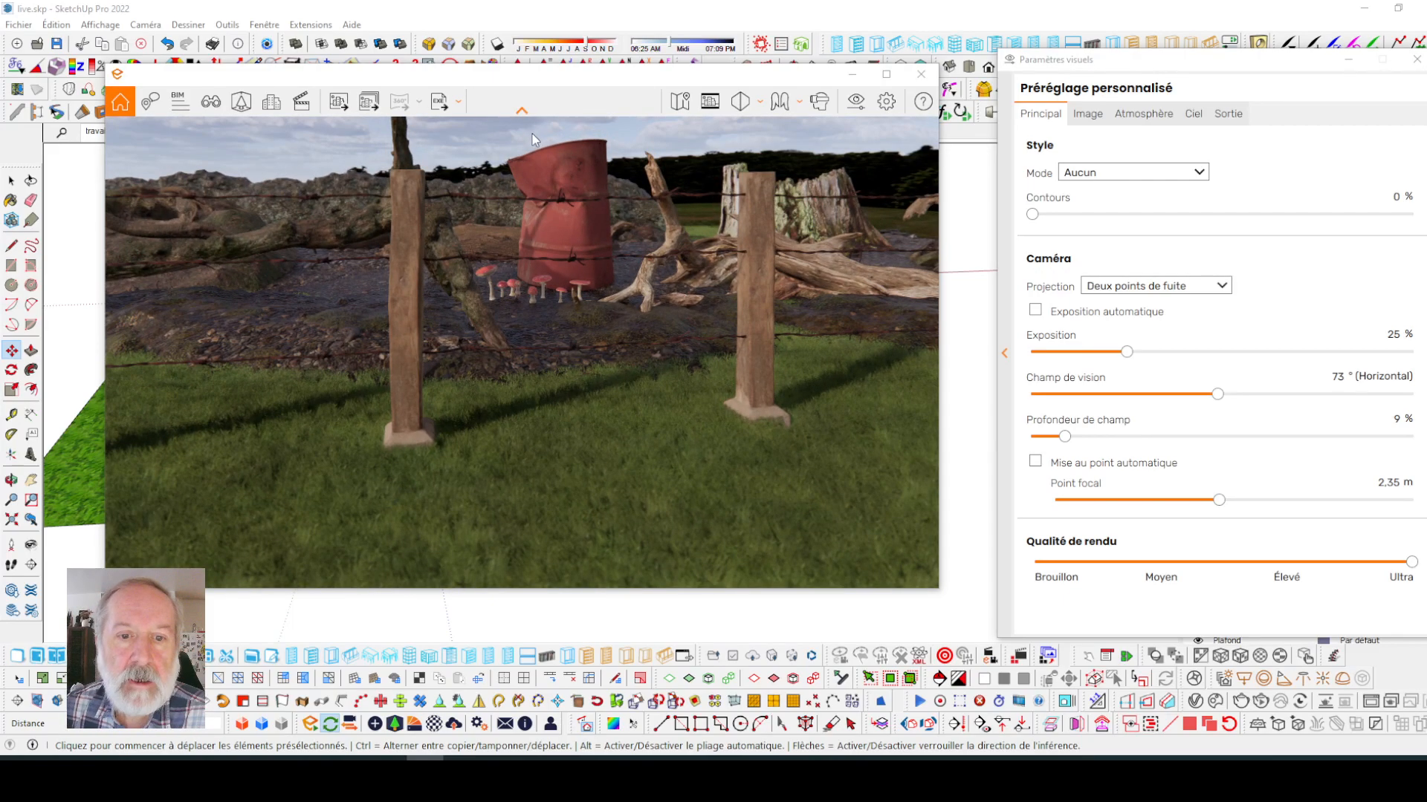
# - Start the video editor and record the current view of the fence as the opening keyframe
pyautogui.click(303, 105)
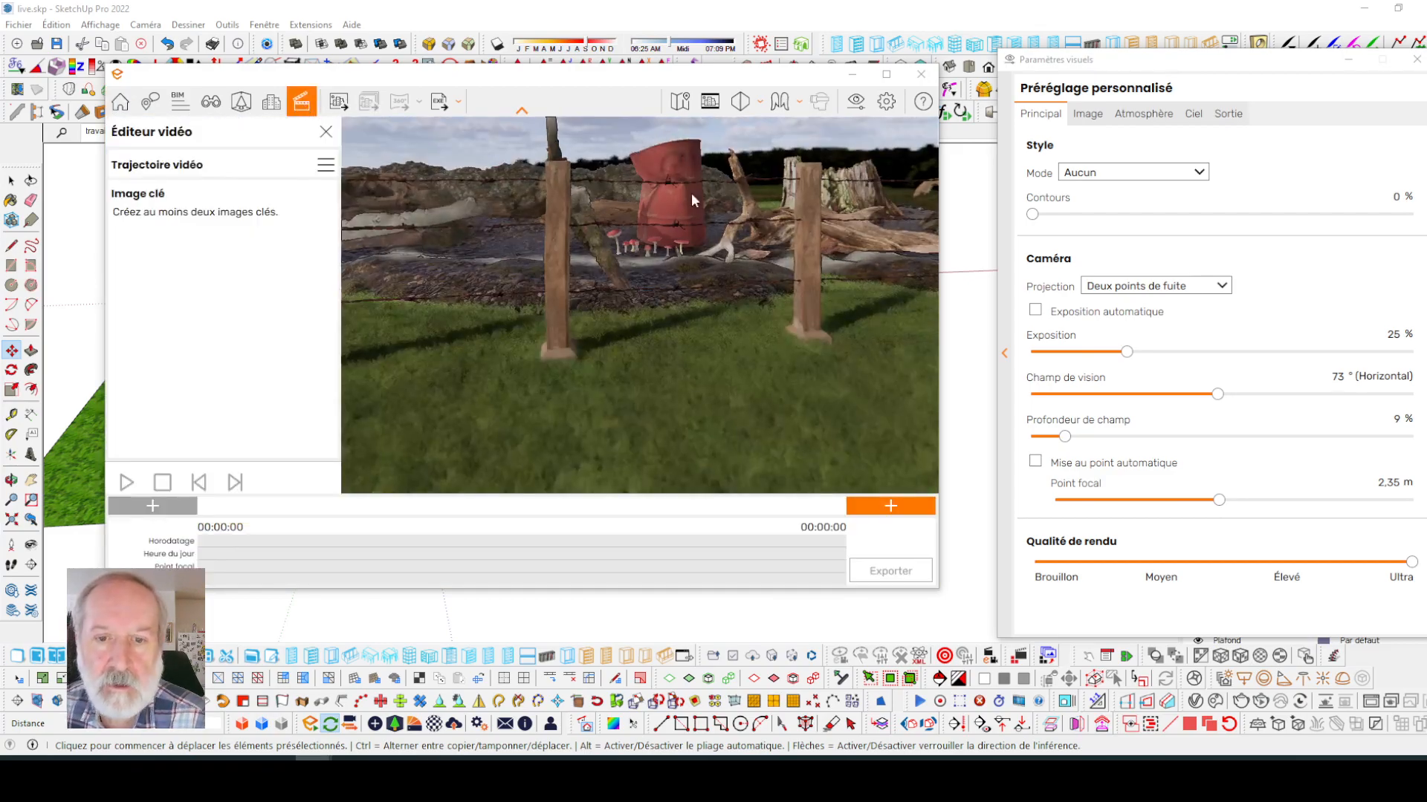
pyautogui.moveTo(709, 75)
pyautogui.mouseDown()
pyautogui.moveTo(745, 94)
pyautogui.moveTo(722, 75)
pyautogui.mouseUp()
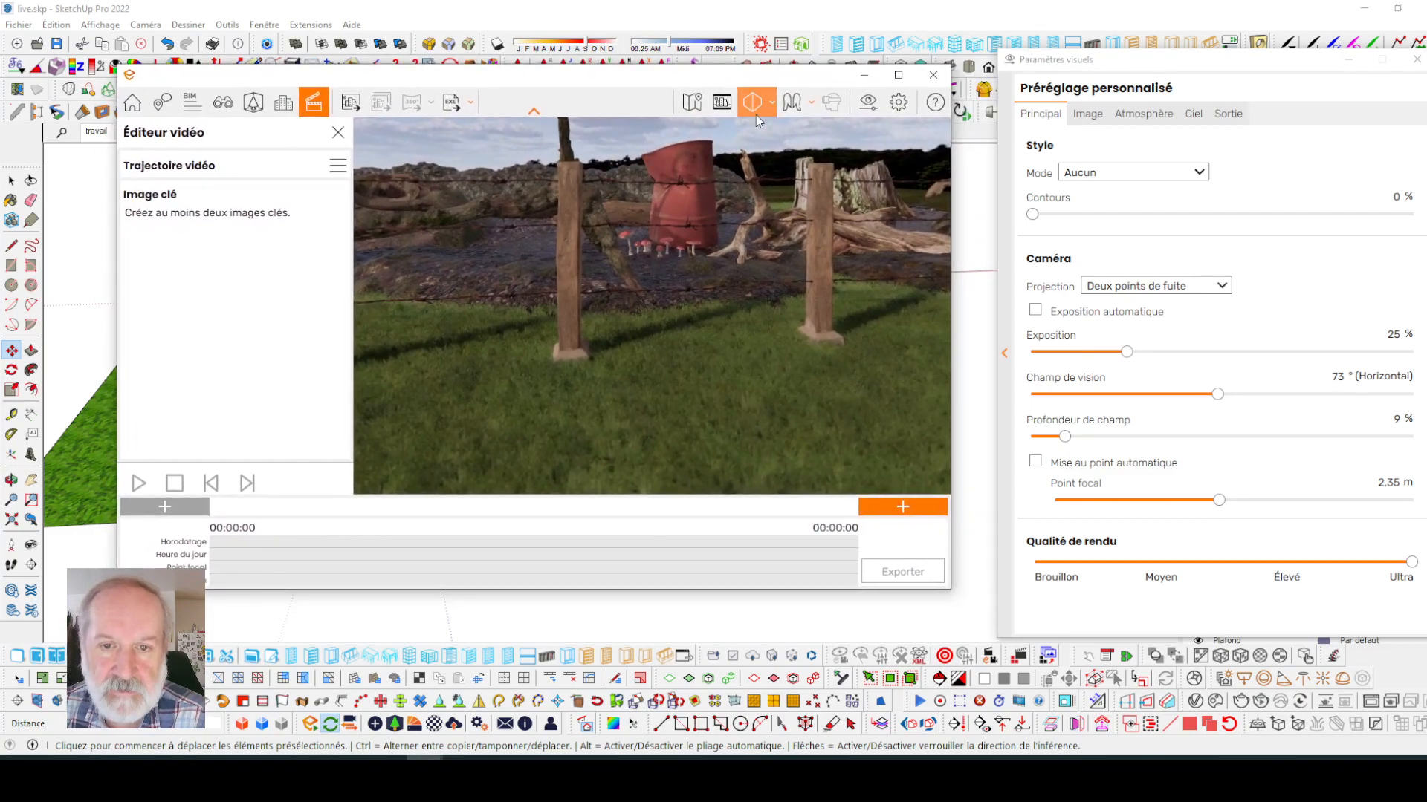
pyautogui.click(903, 507)
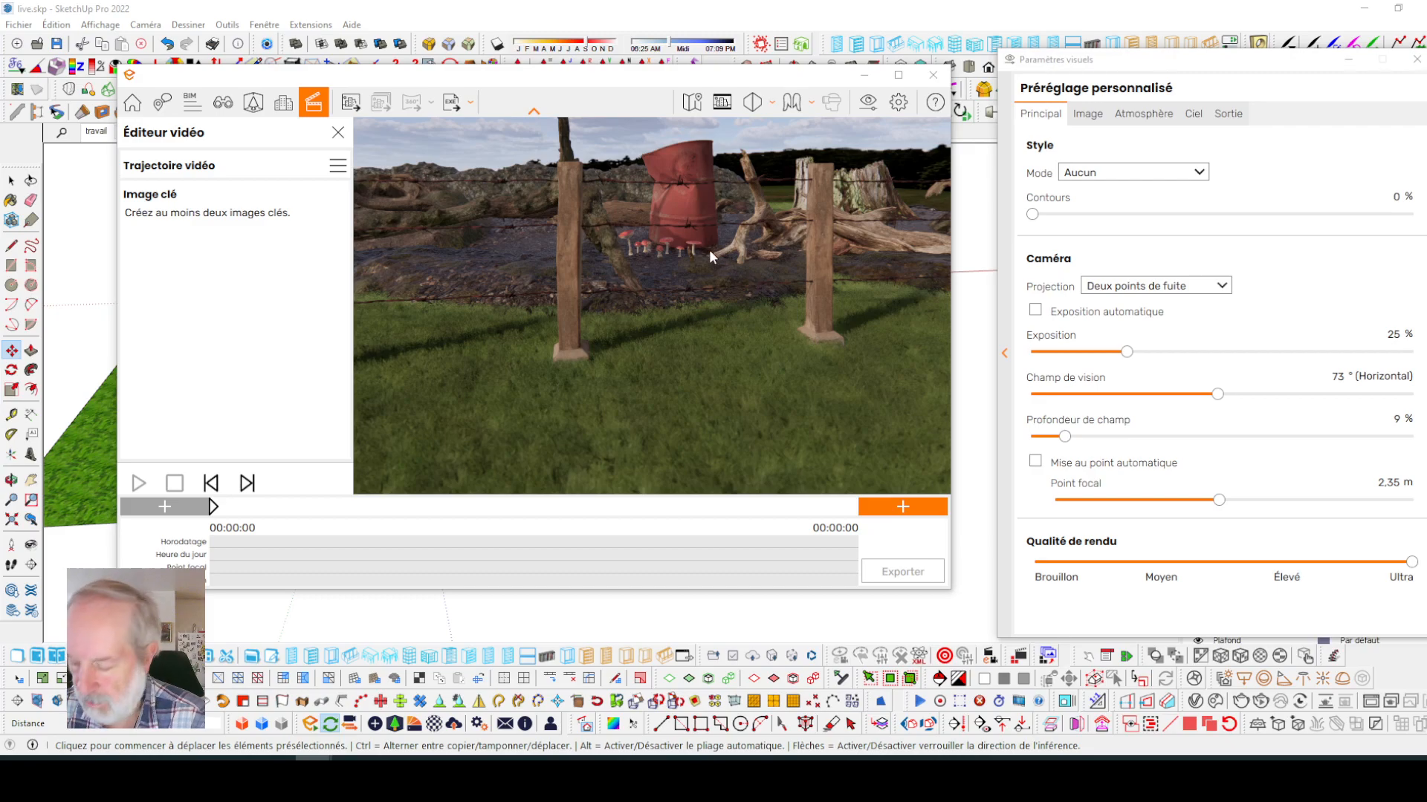
# - Advance the camera toward the fence and mushrooms and record that closer view as the ending keyframe
pyautogui.press('Up')
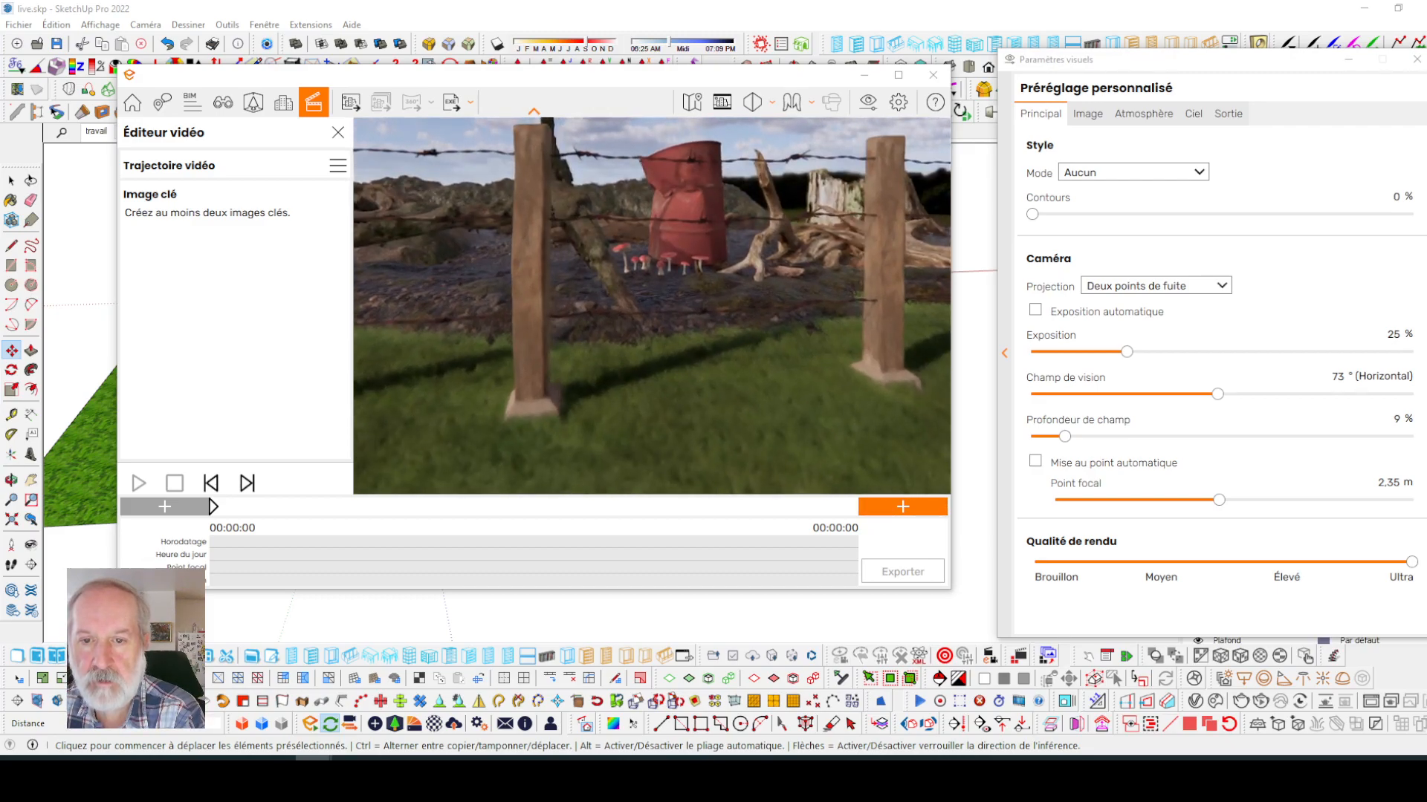
pyautogui.press('Up')
pyautogui.press('Up')
pyautogui.click(903, 506)
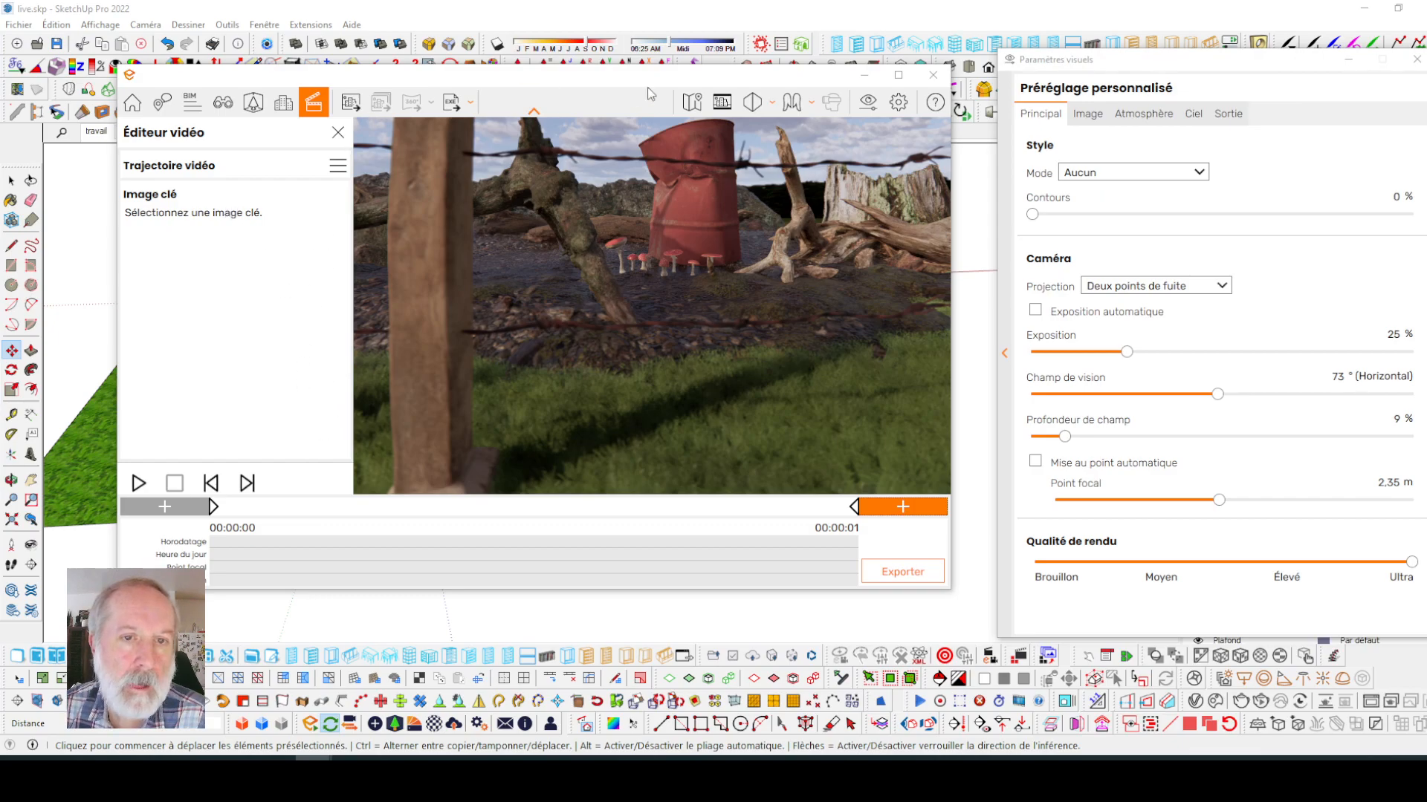
# - Maximize the Enscape window and set the video path's total duration to 00:00:03
pyautogui.click(899, 75)
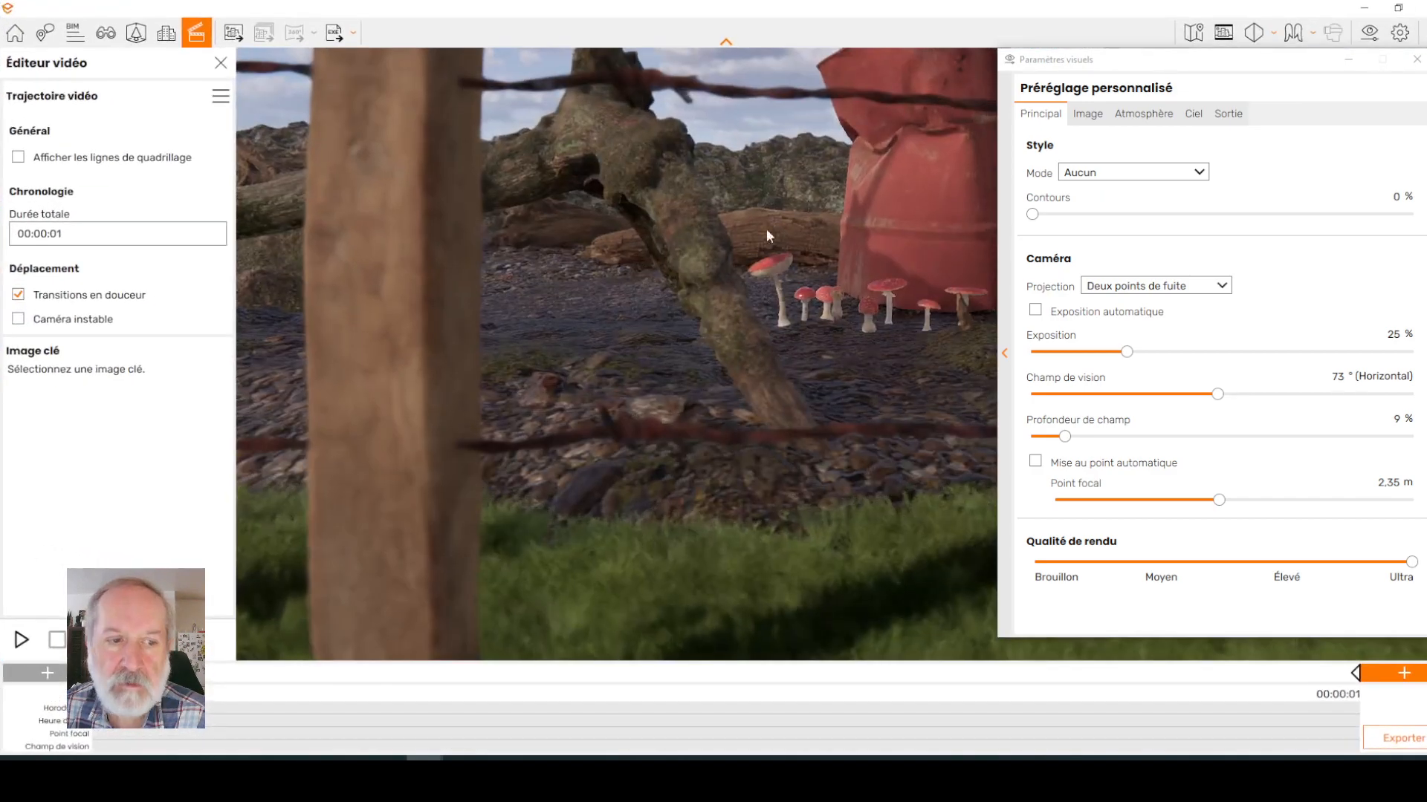
pyautogui.click(67, 235)
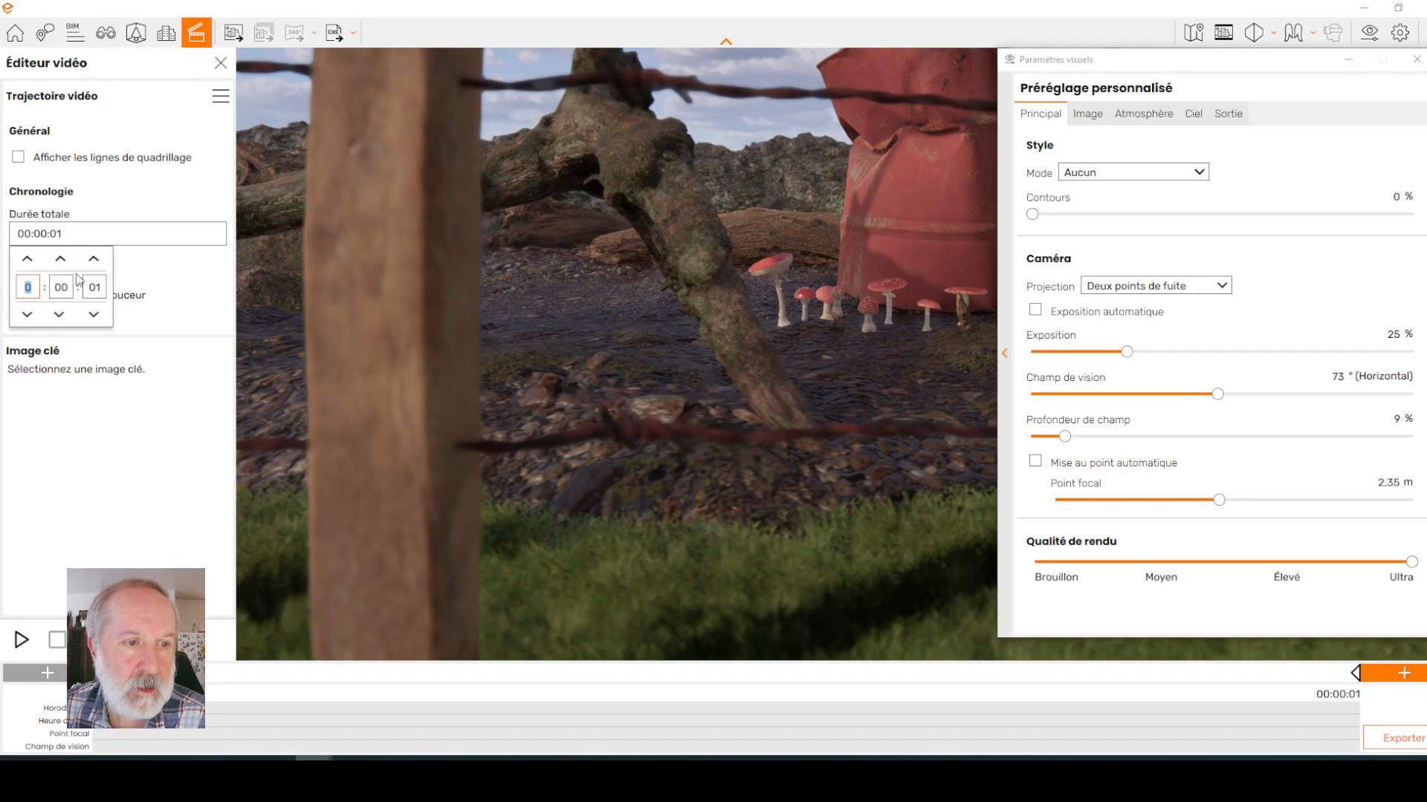
pyautogui.click(94, 260)
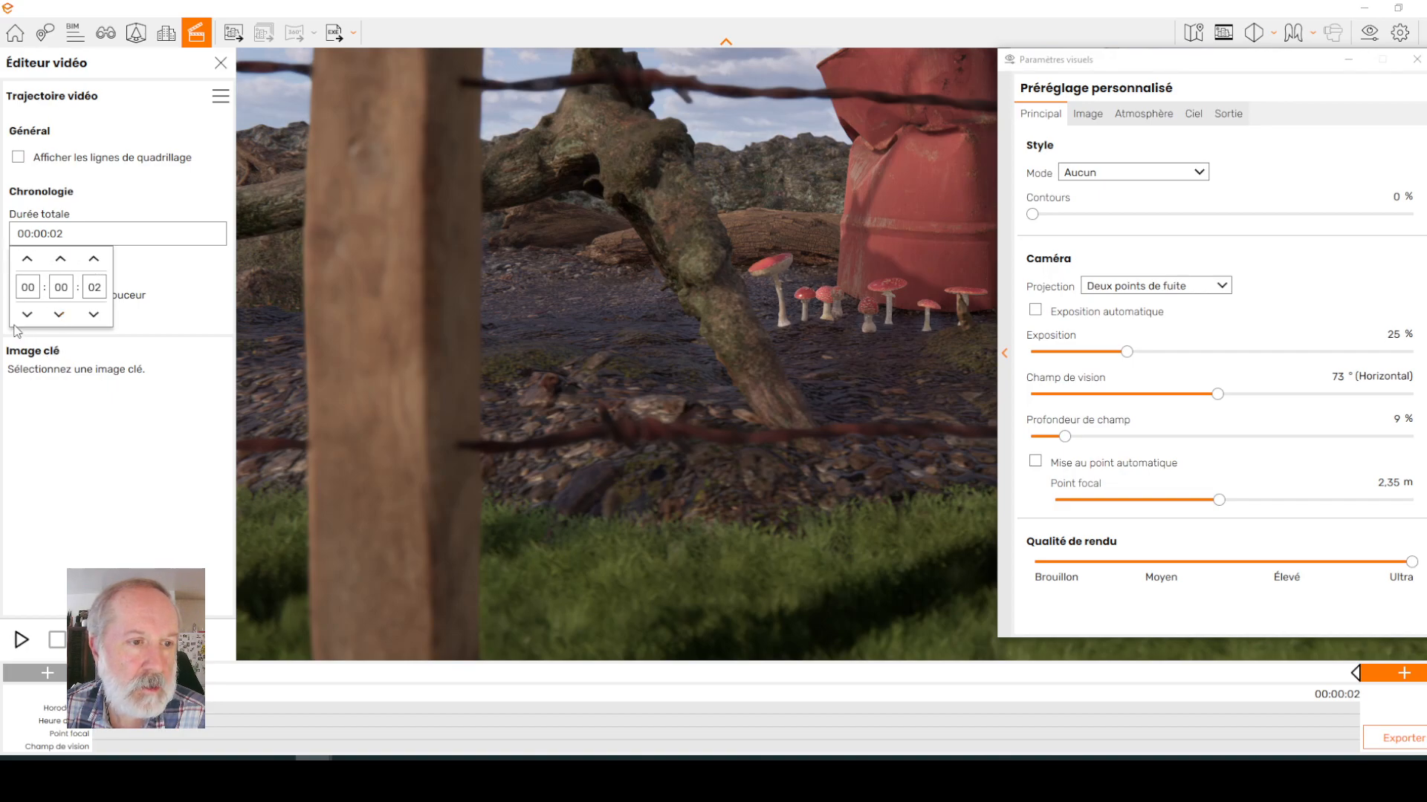
pyautogui.click(87, 291)
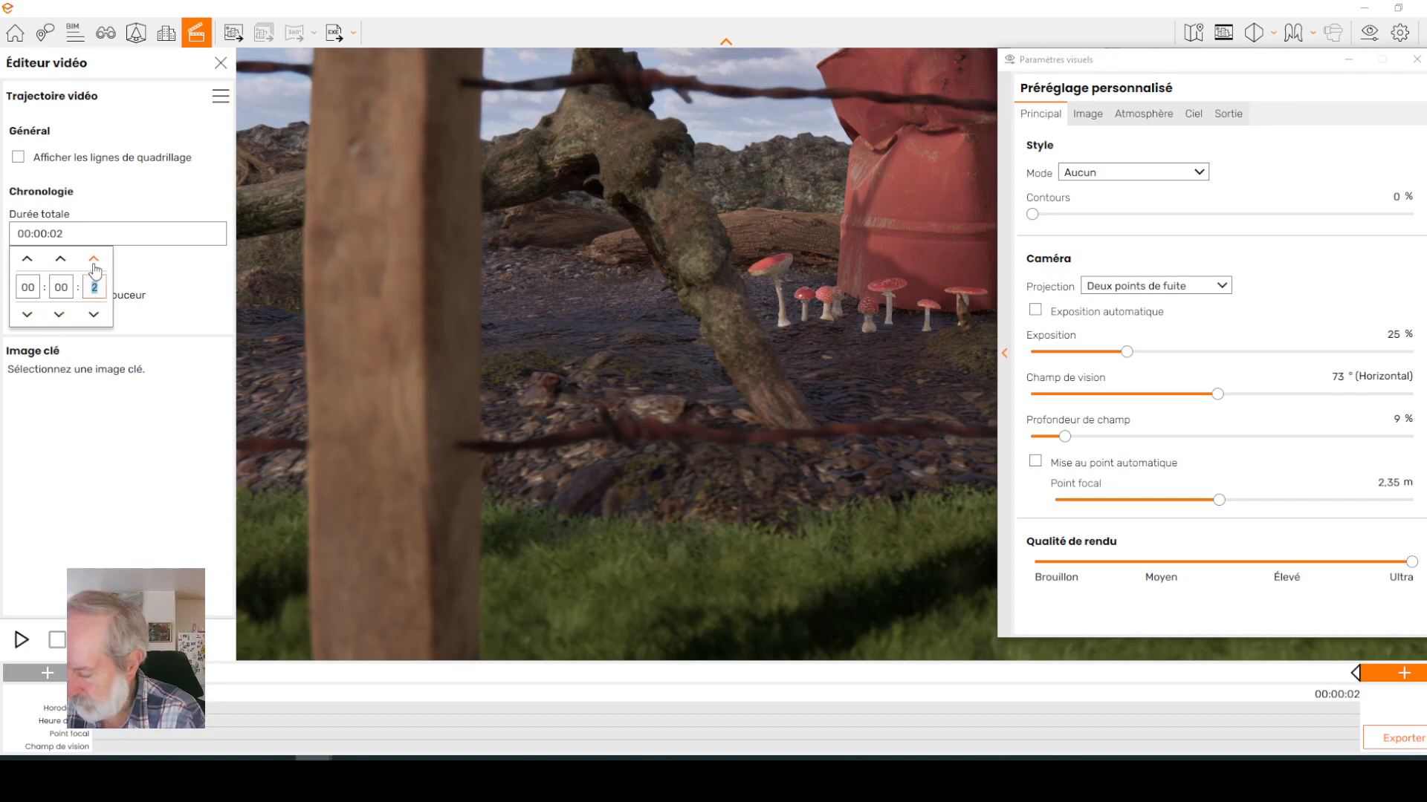
pyautogui.write('0')
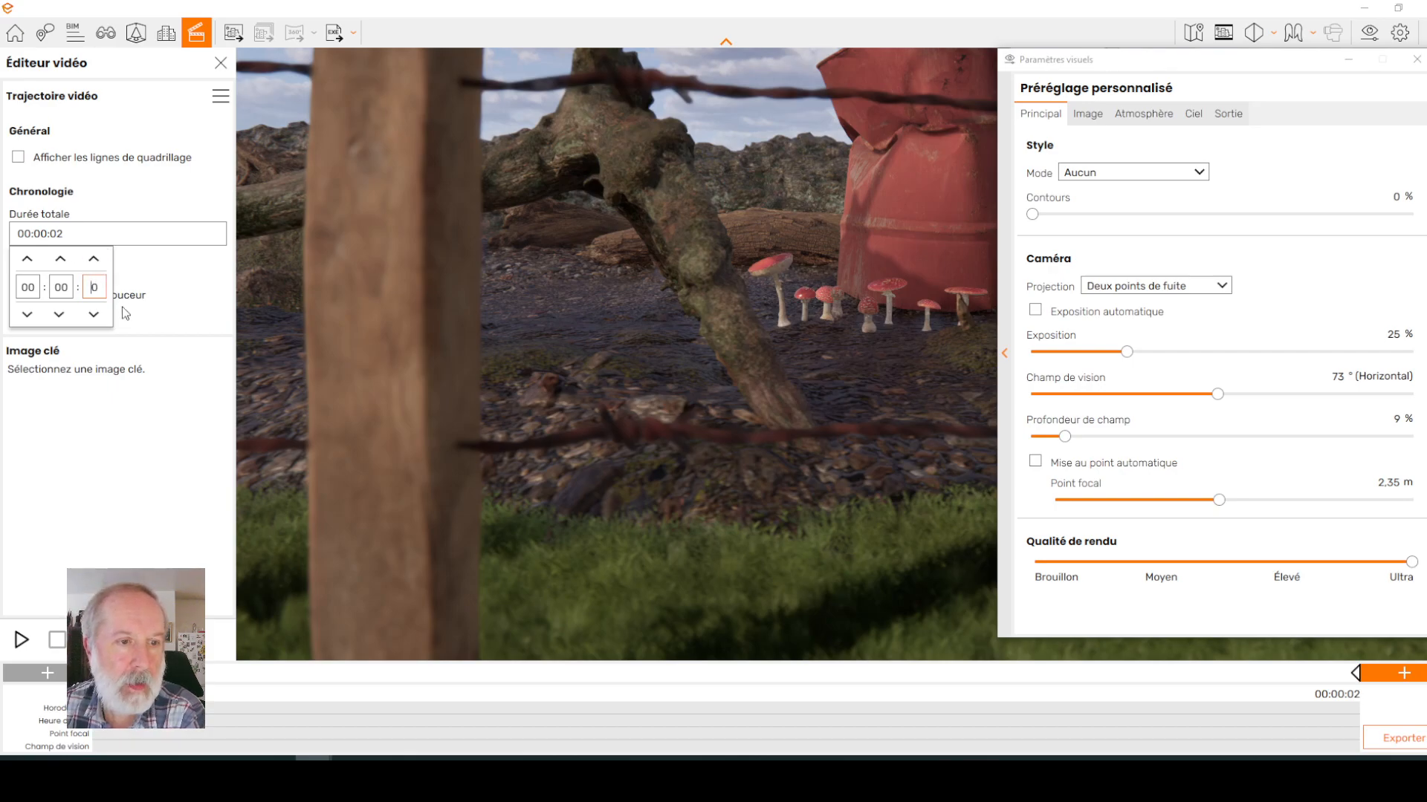
pyautogui.click(94, 260)
pyautogui.click(93, 260)
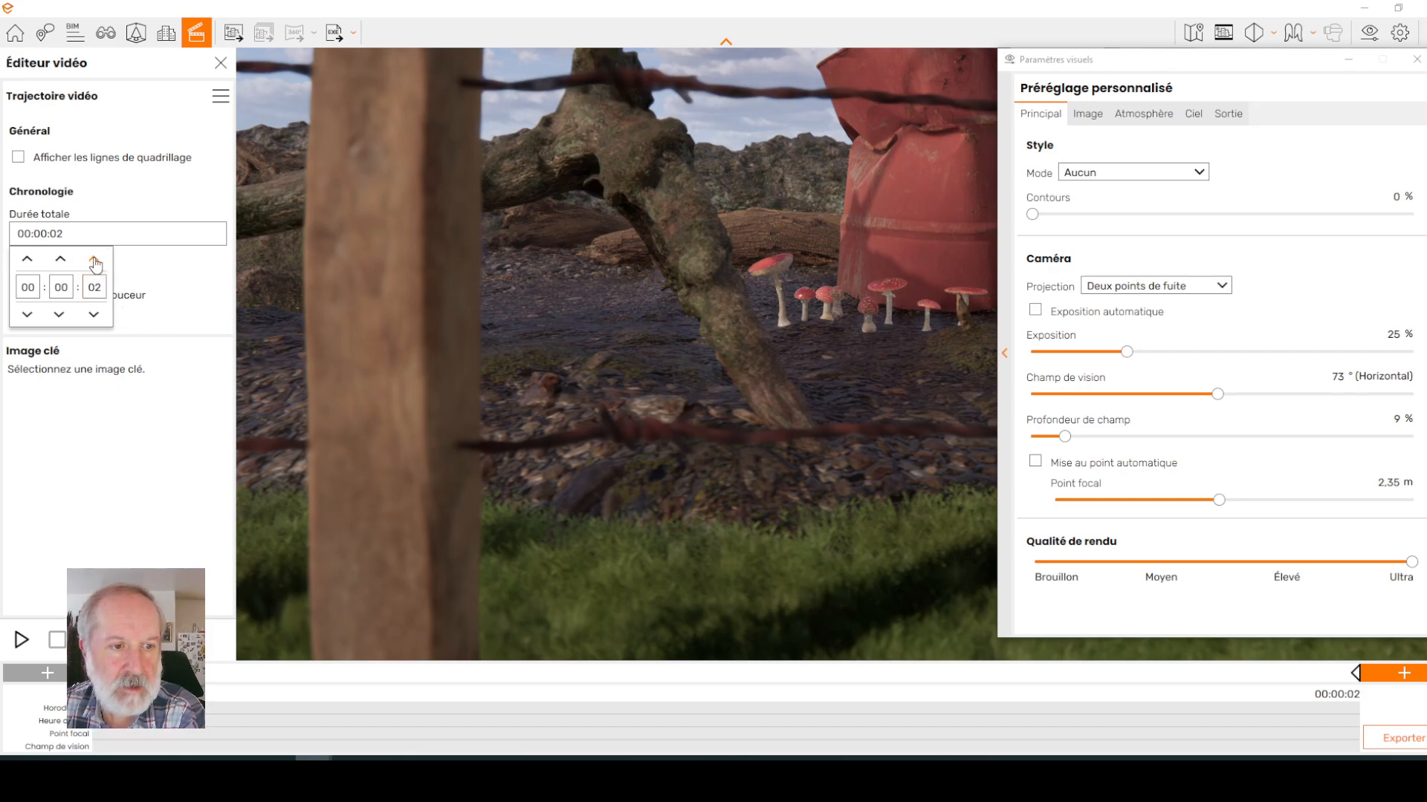
pyautogui.click(94, 260)
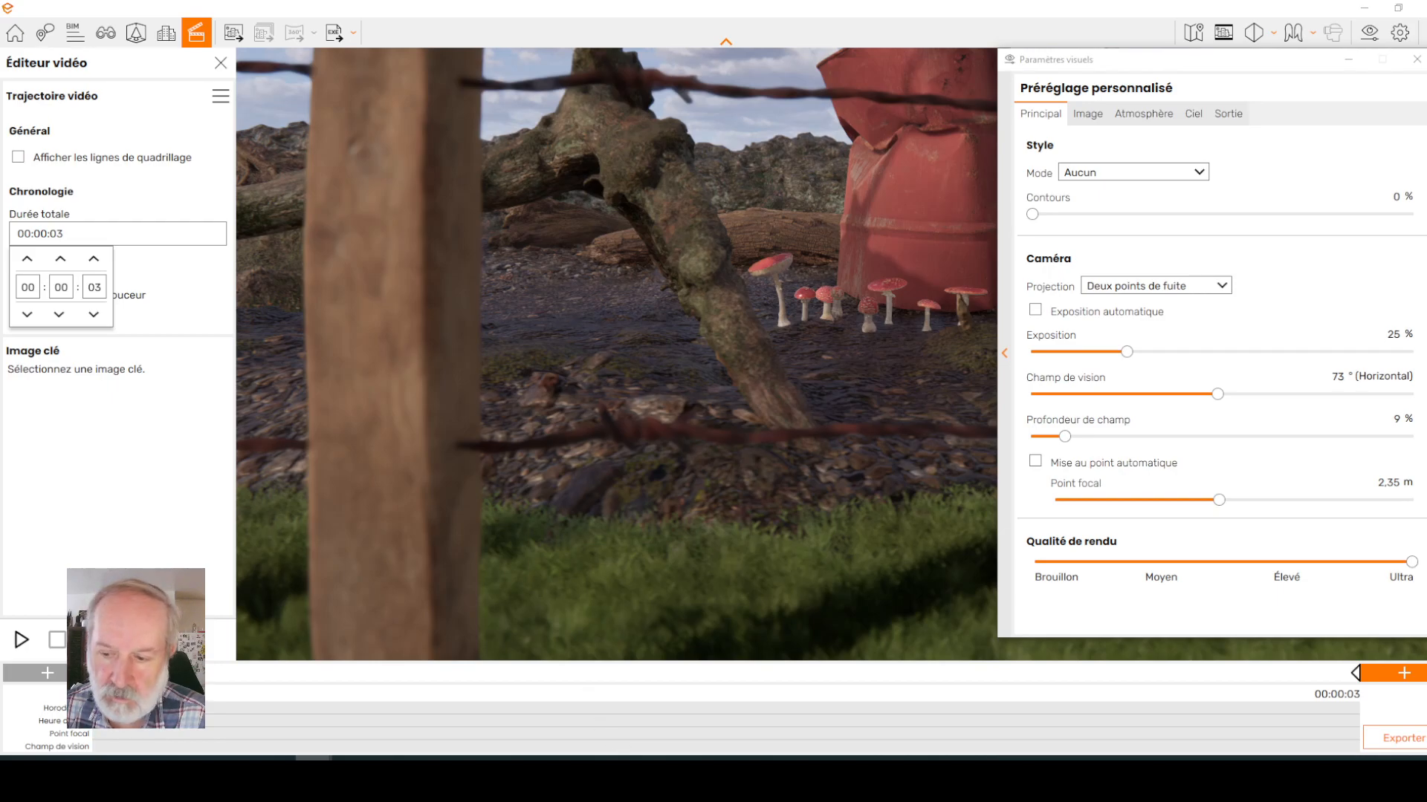
pyautogui.click(137, 433)
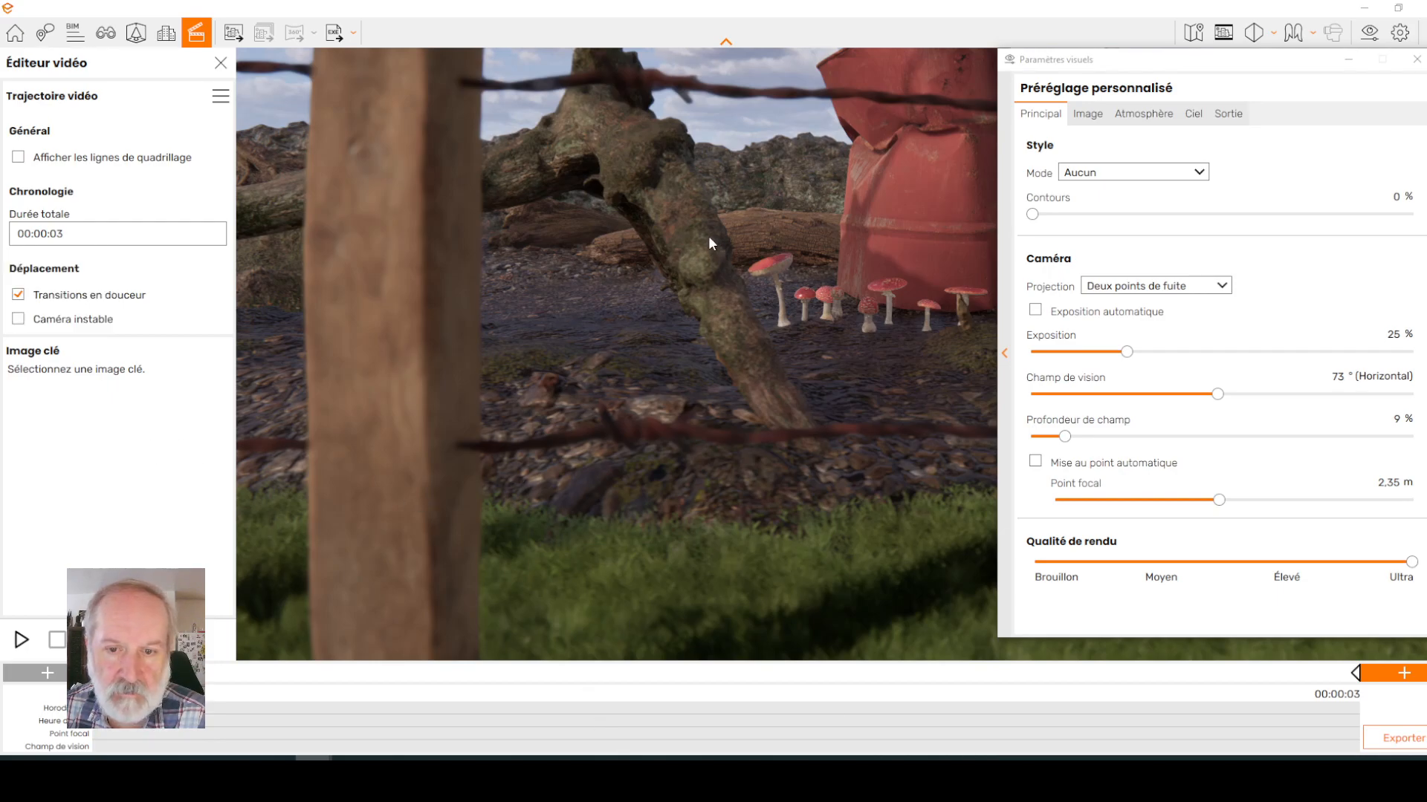
# - Turn the camera past the wooden post toward the red barrel and mushrooms and append that view as a keyframe
pyautogui.moveTo(616, 356); pyautogui.dragTo(840, 323)
pyautogui.moveTo(606, 245); pyautogui.dragTo(654, 240)
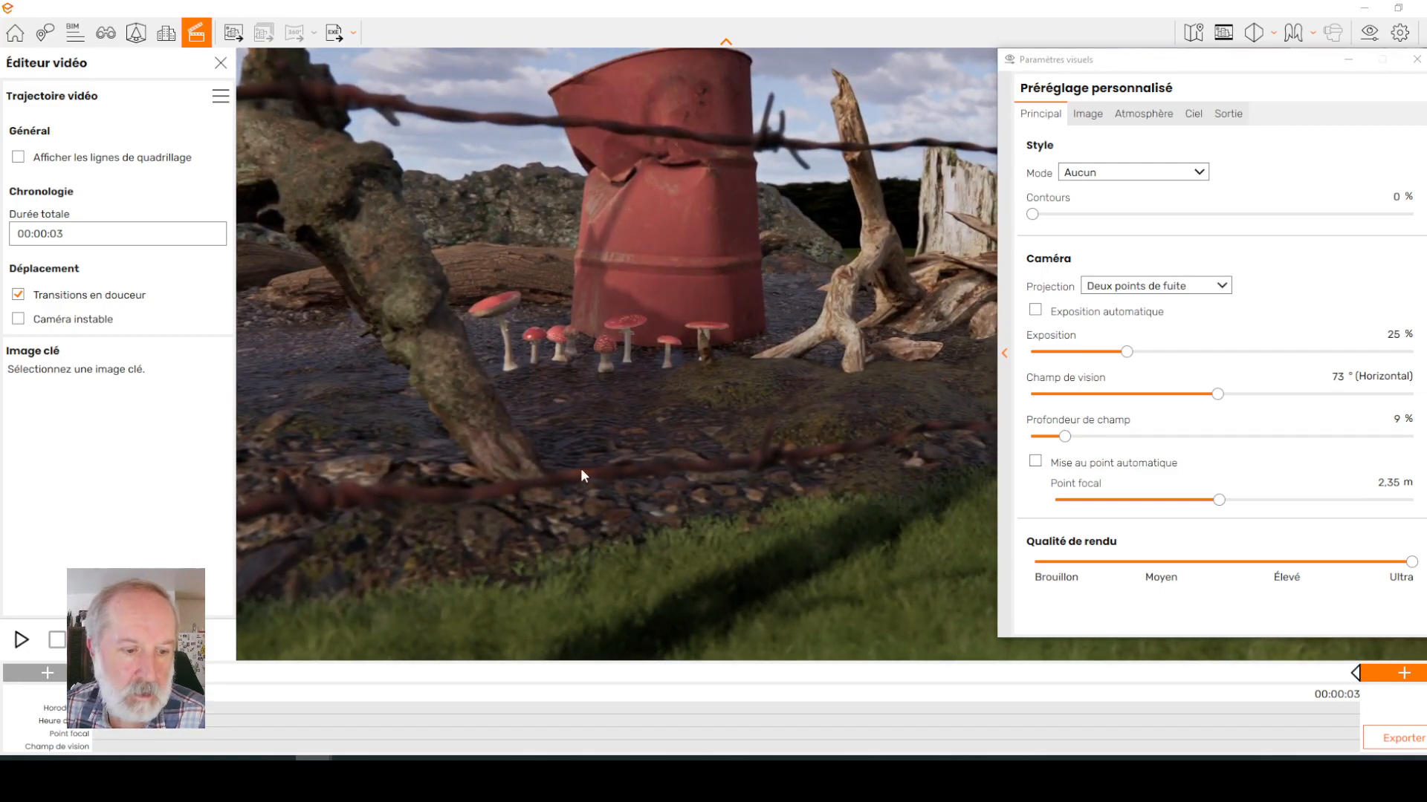
pyautogui.click(1403, 673)
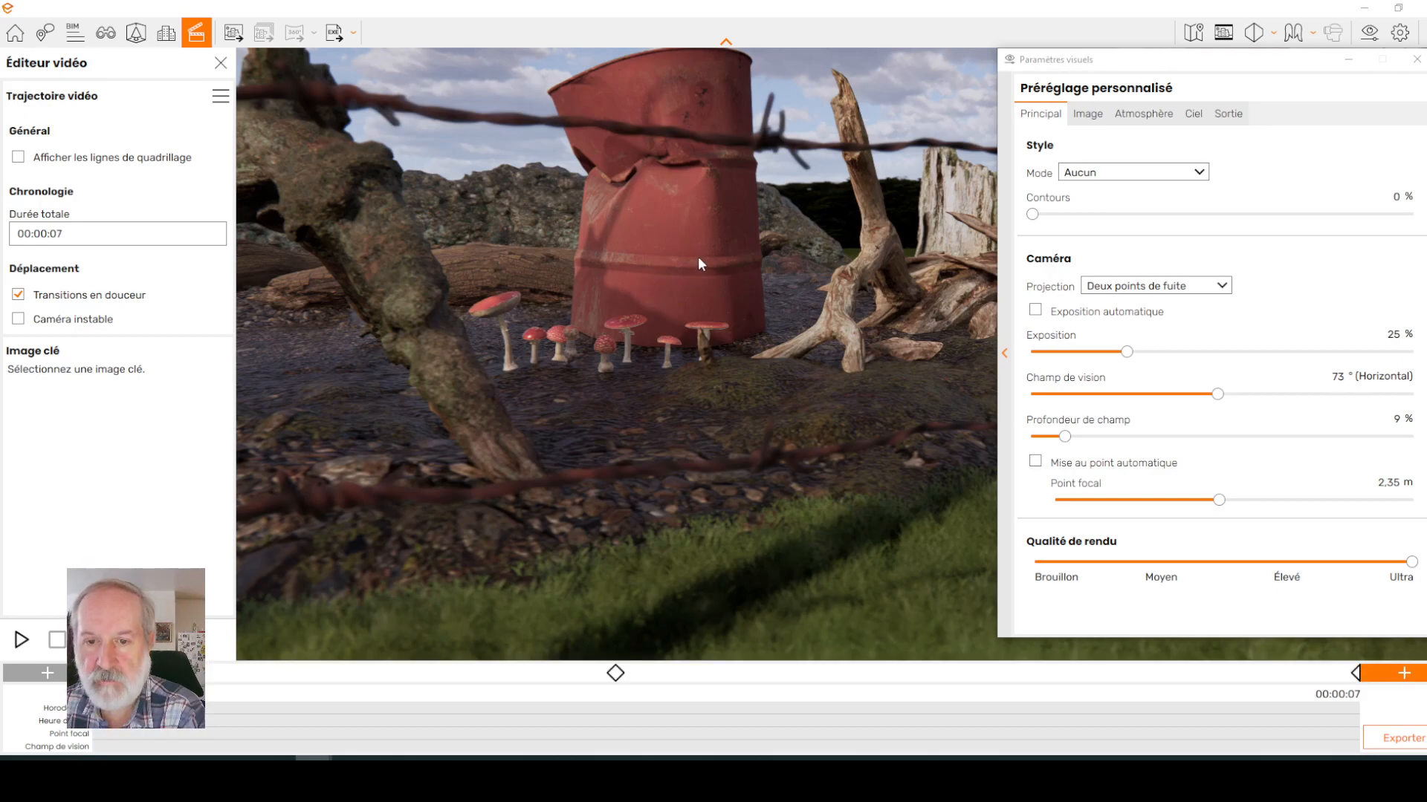
# - Advance the camera beyond the barbed wire toward the mushrooms and append that closer view as a keyframe
pyautogui.scroll(4, 701, 264)
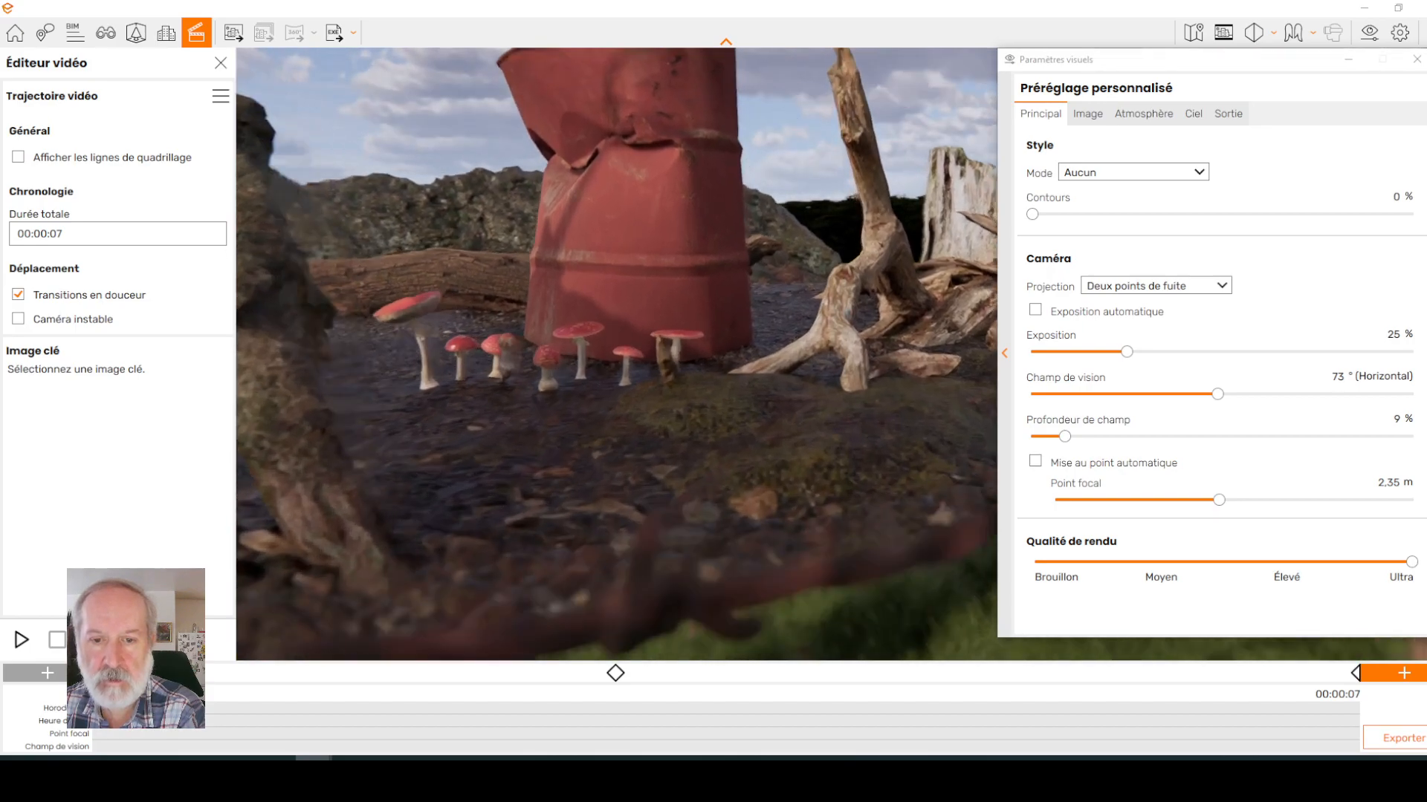
pyautogui.scroll(1, 700, 264)
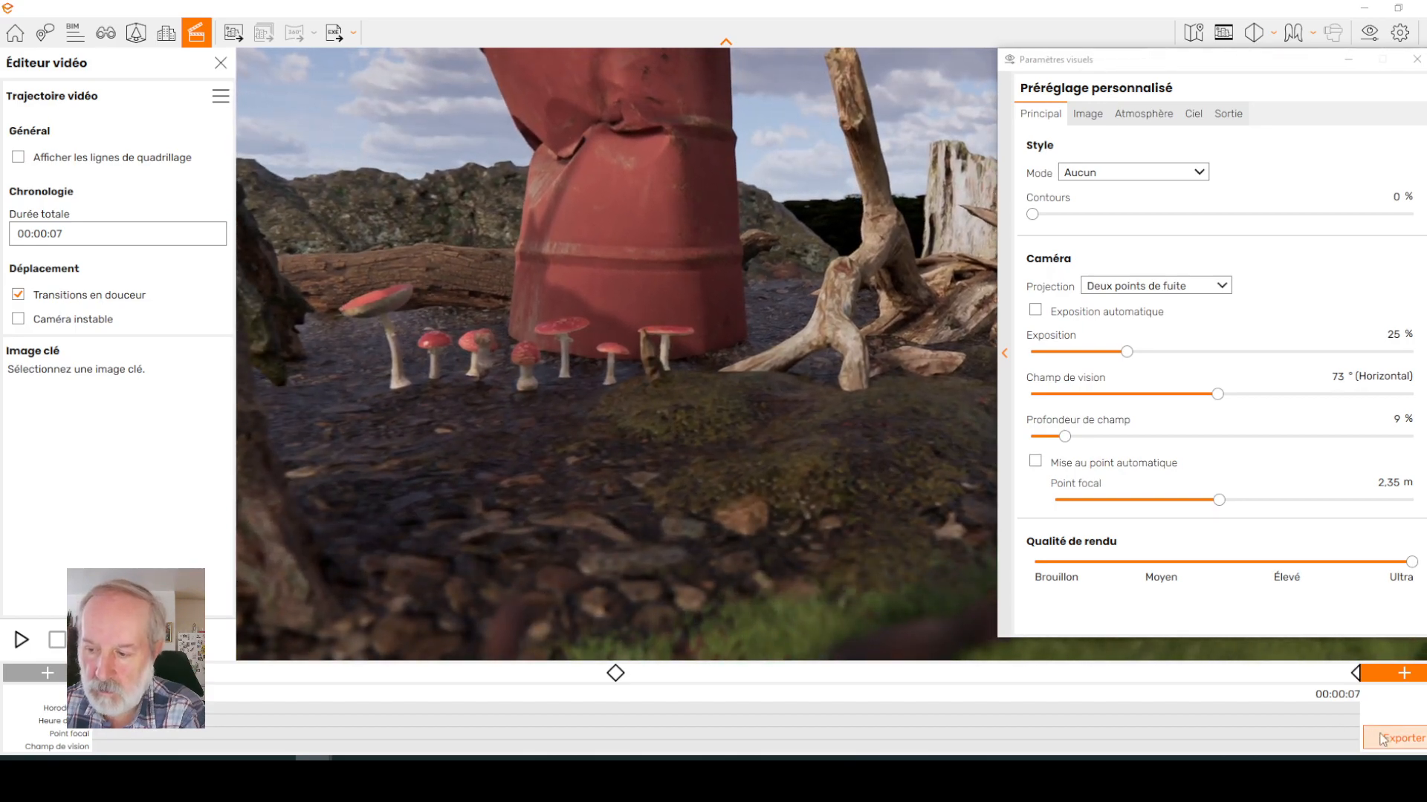
pyautogui.click(1404, 673)
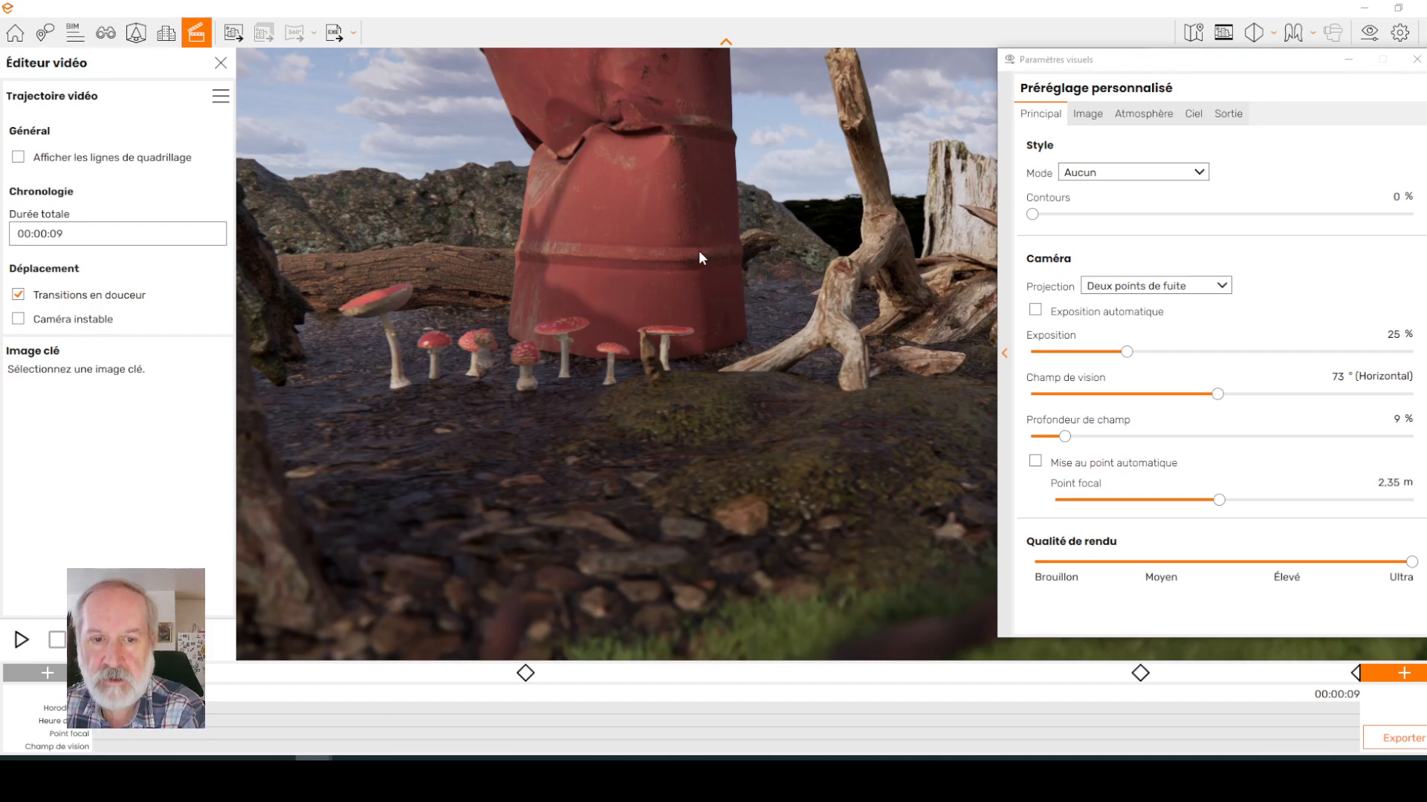
# - Move in closer, turn slightly left of the barrel, append this view as the final keyframe, and preview the camera path
pyautogui.scroll(3, 701, 259)
pyautogui.moveTo(700, 259); pyautogui.dragTo(832, 257)
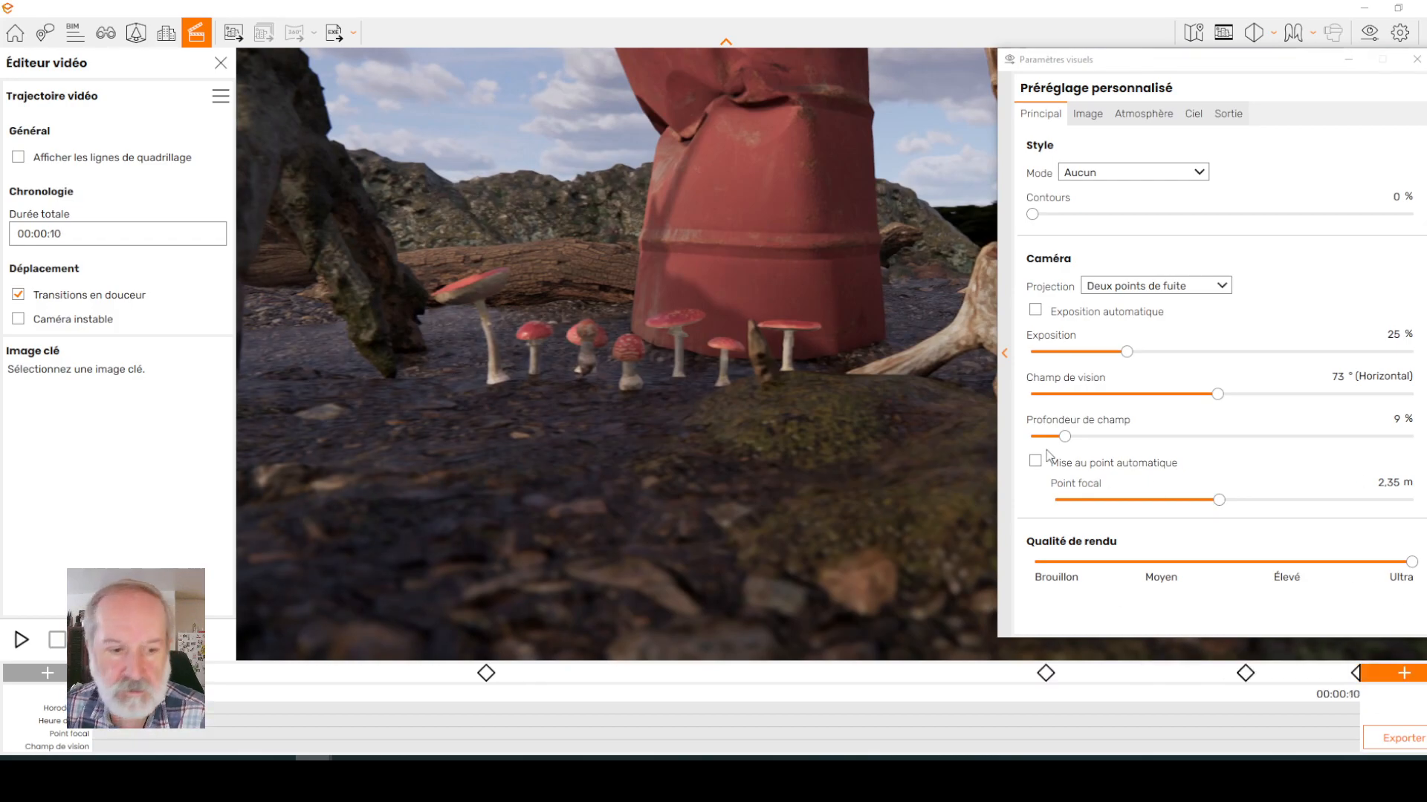
pyautogui.click(23, 646)
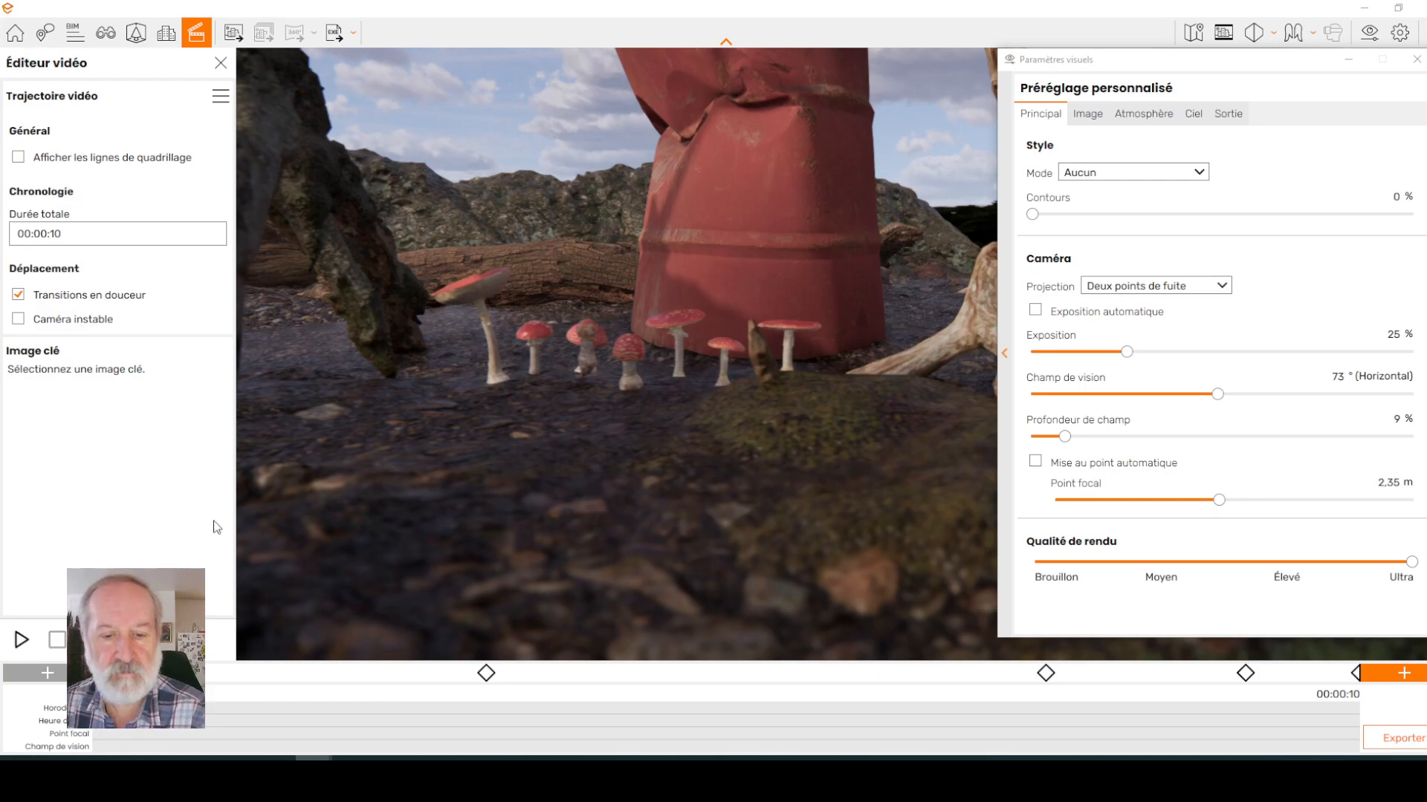
# - Export the camera path as an MP4 video at HD resolution into the Vidéos folder under the suggested file name
pyautogui.click(1403, 737)
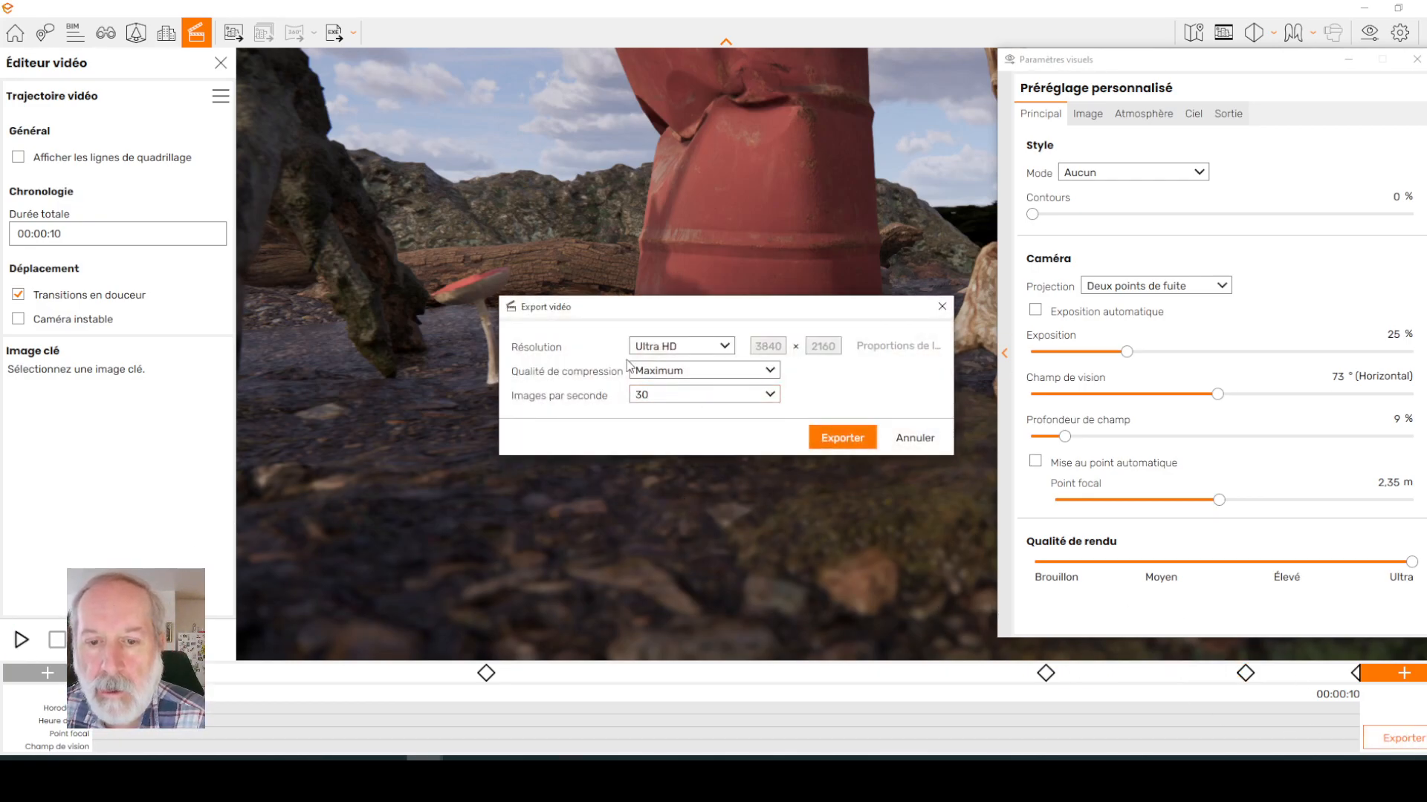
pyautogui.click(728, 353)
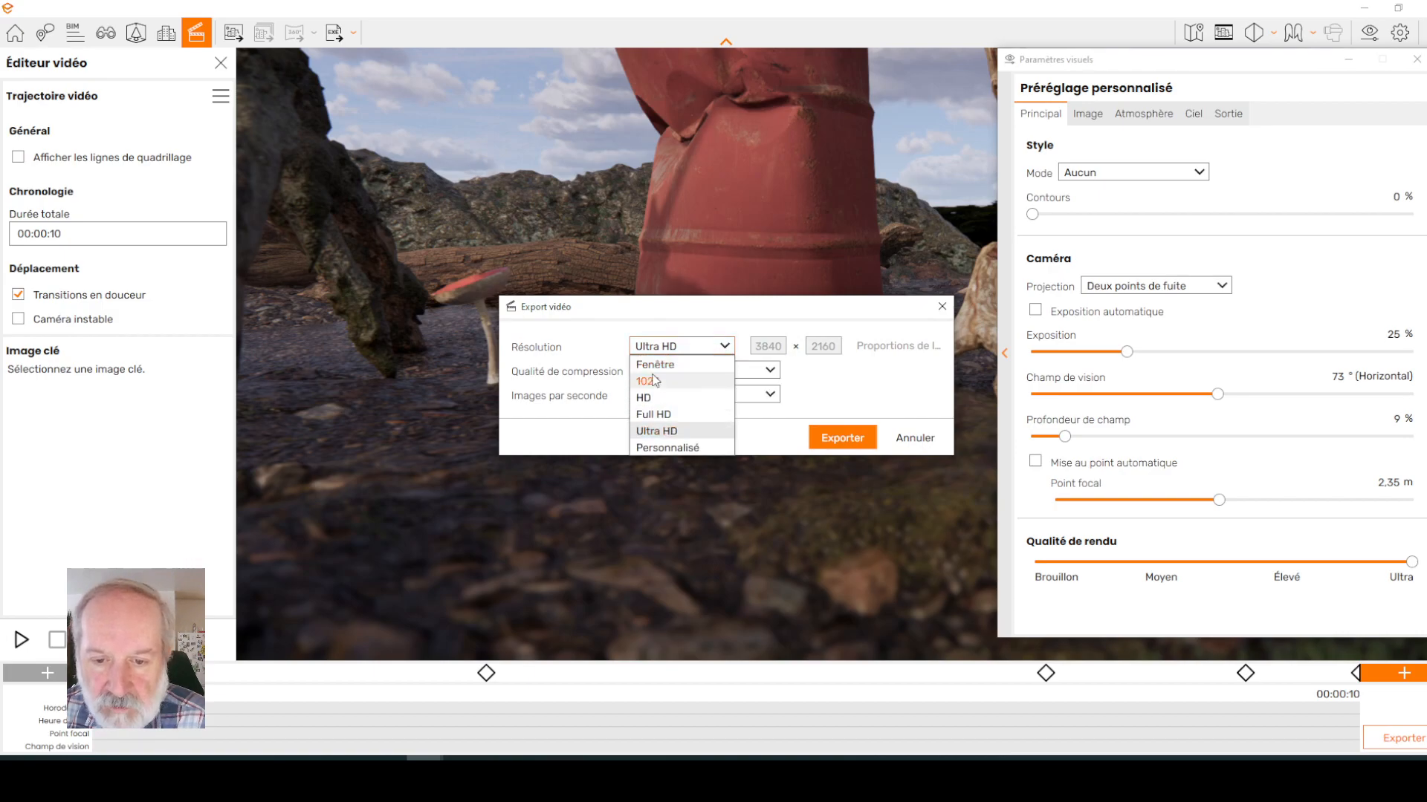
pyautogui.click(645, 399)
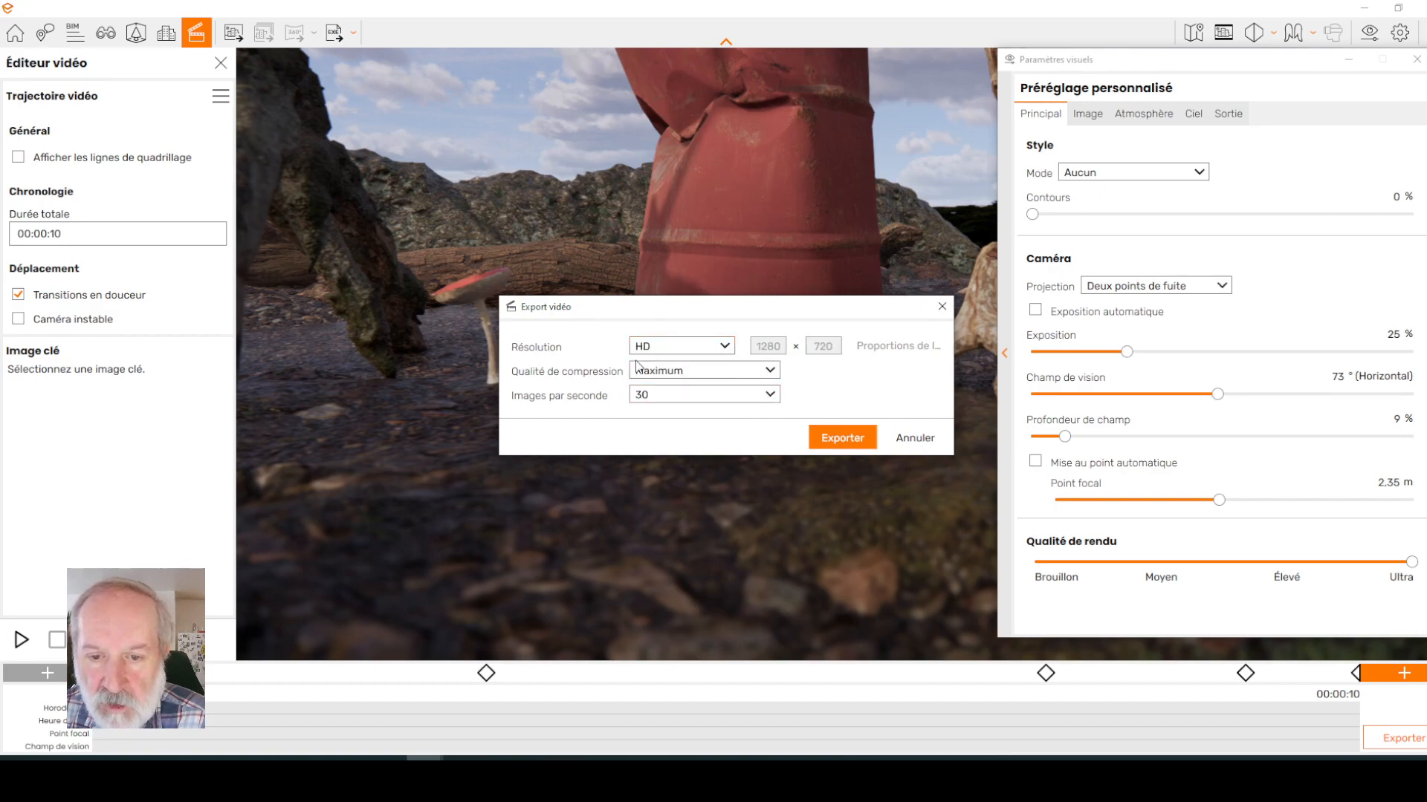
pyautogui.click(849, 439)
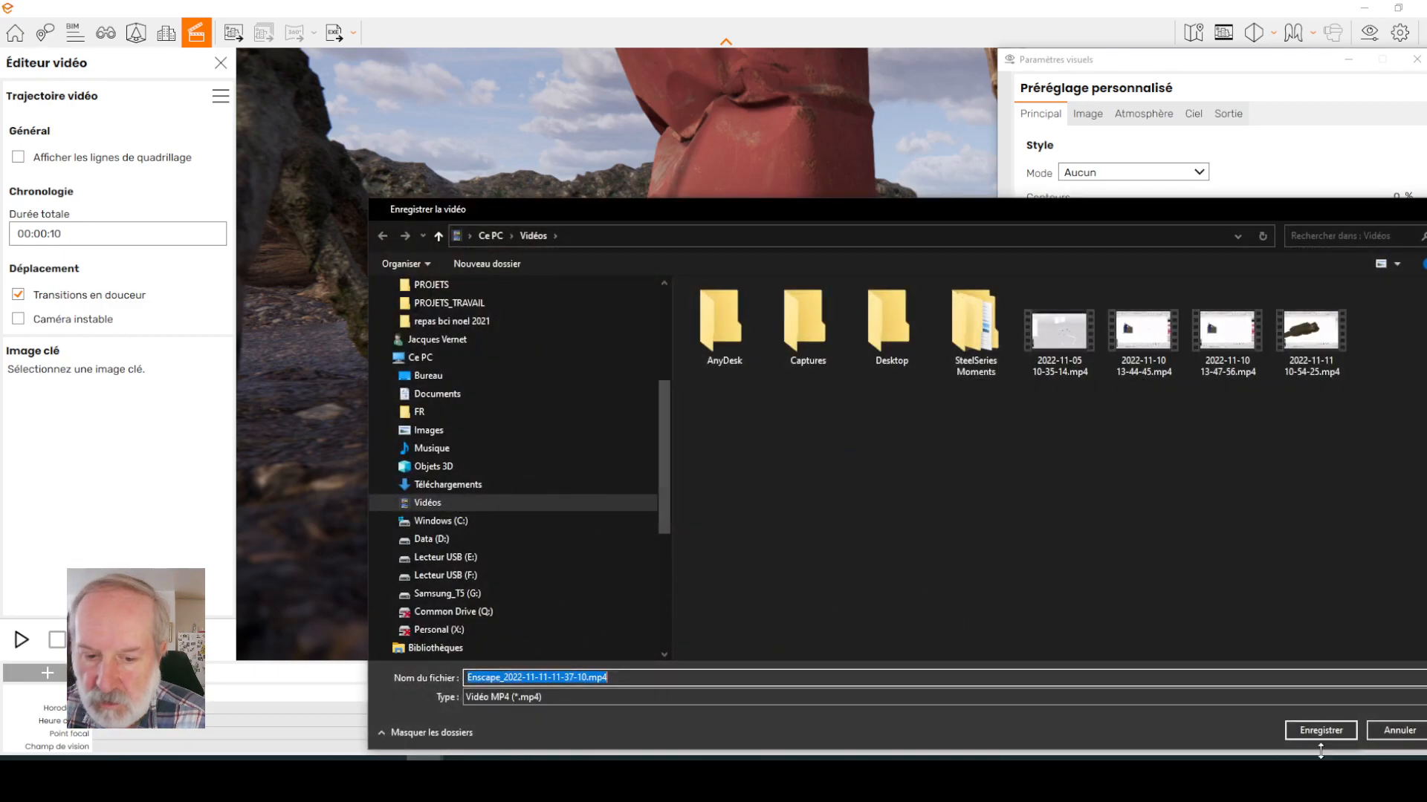
pyautogui.click(1327, 731)
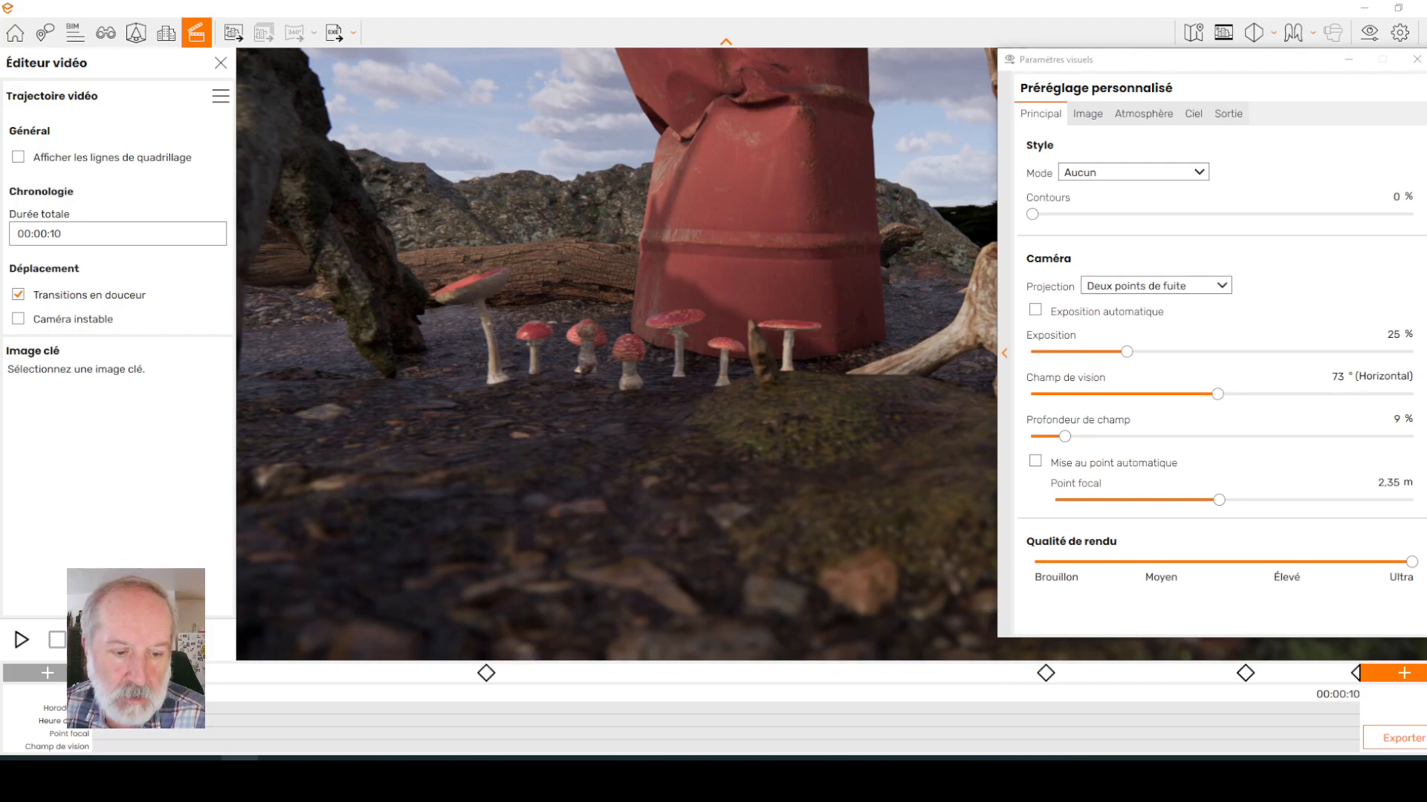
# - Switch to File Explorer, play the exported Enscape video from the Vidéos folder, and return to Enscape
pyautogui.click(202, 772)
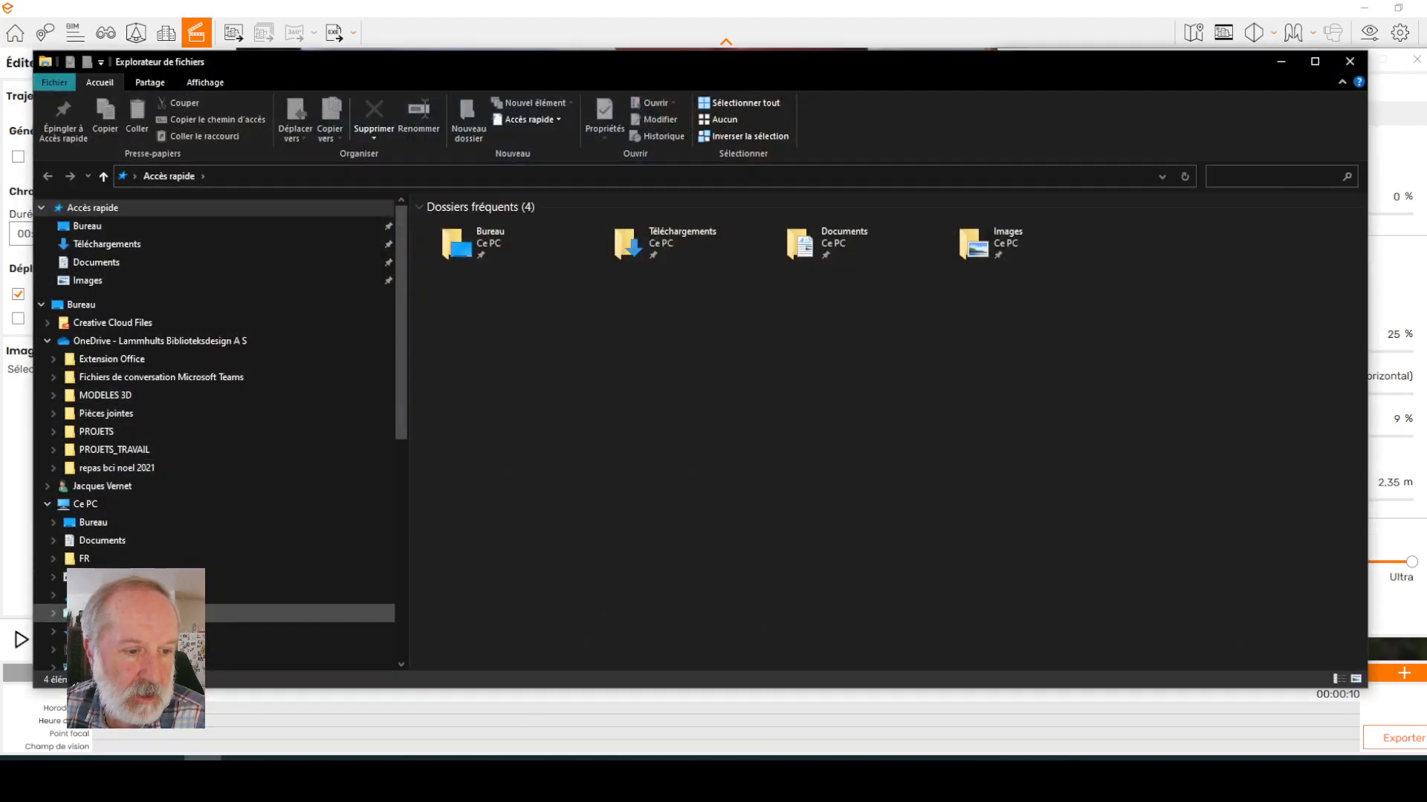
pyautogui.click(133, 650)
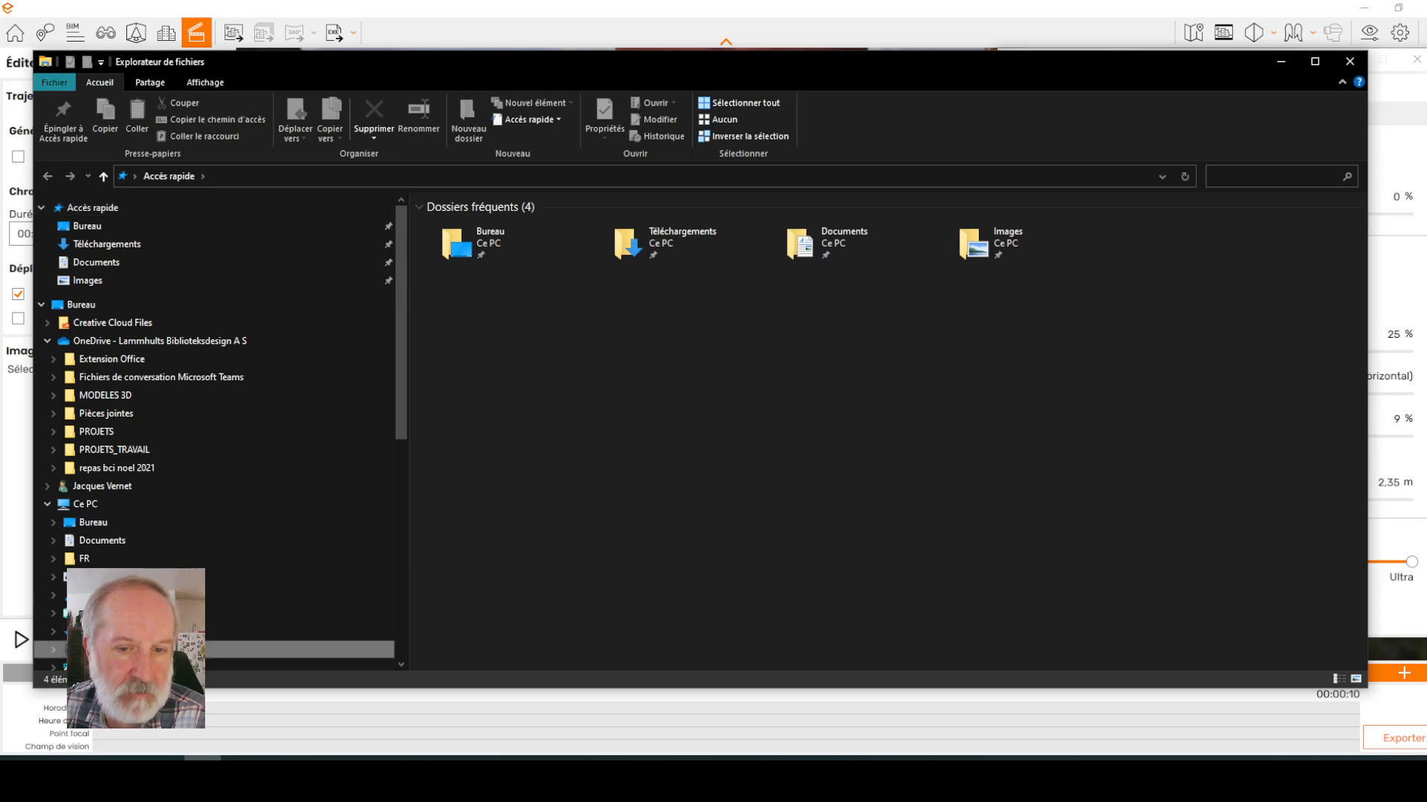
pyautogui.doubleClick(1135, 247)
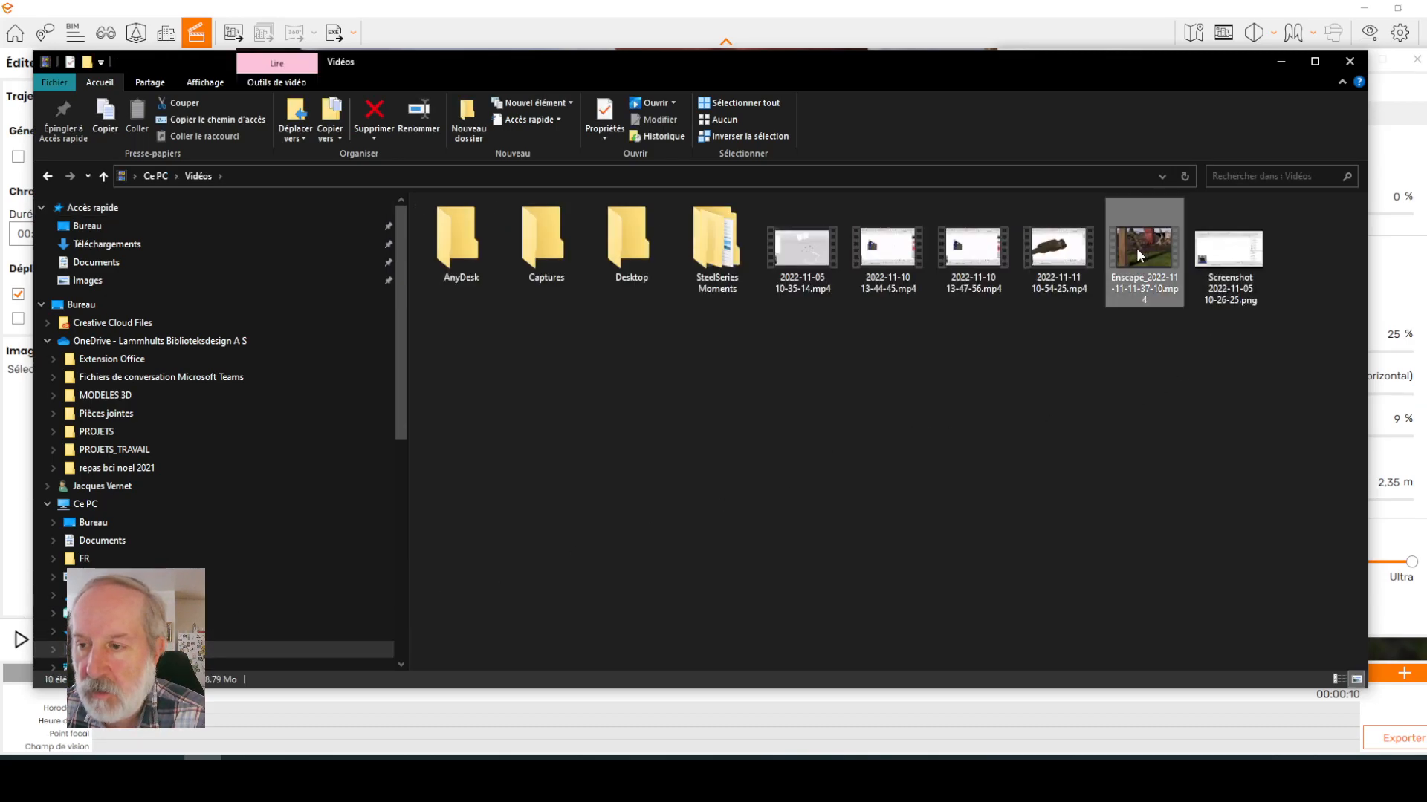
pyautogui.click(818, 156)
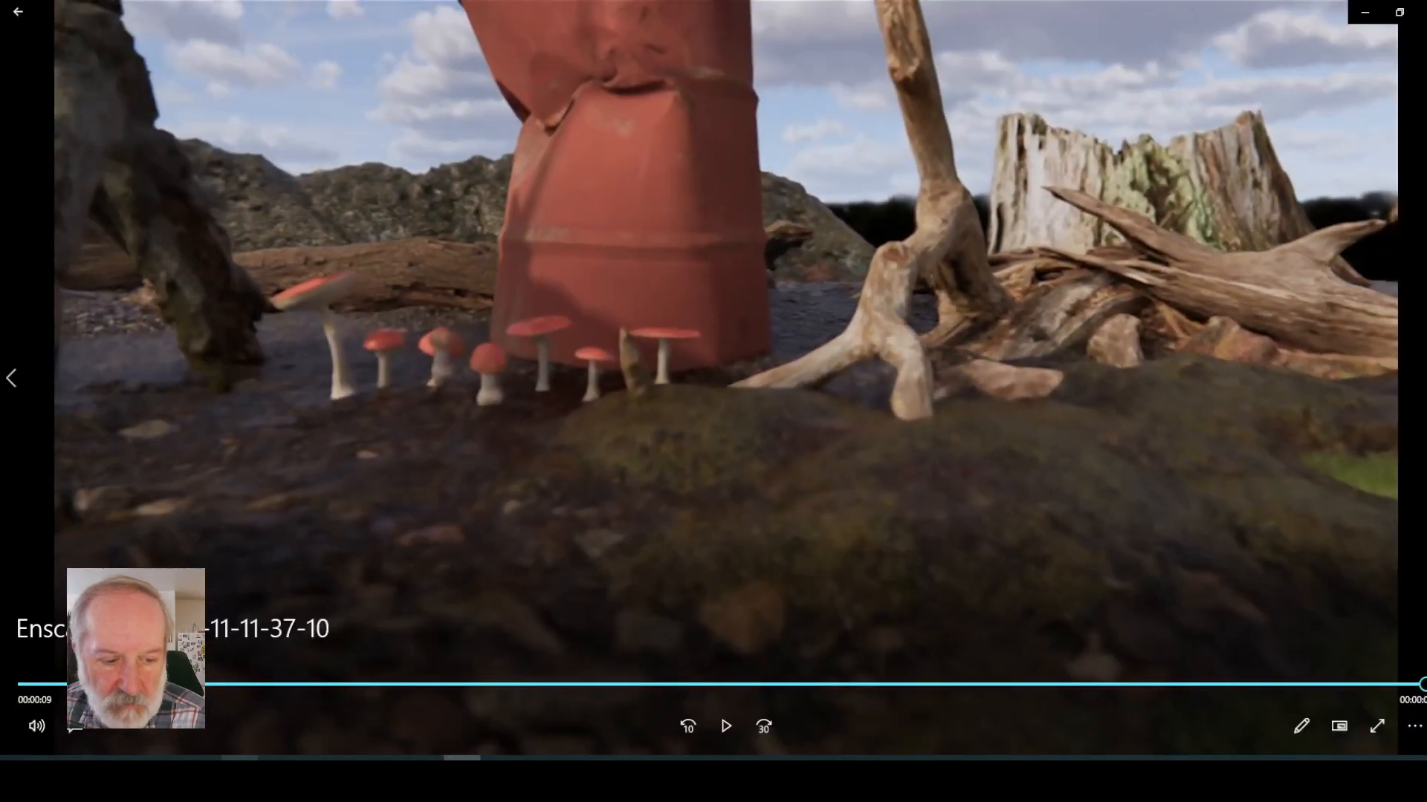
pyautogui.click(733, 732)
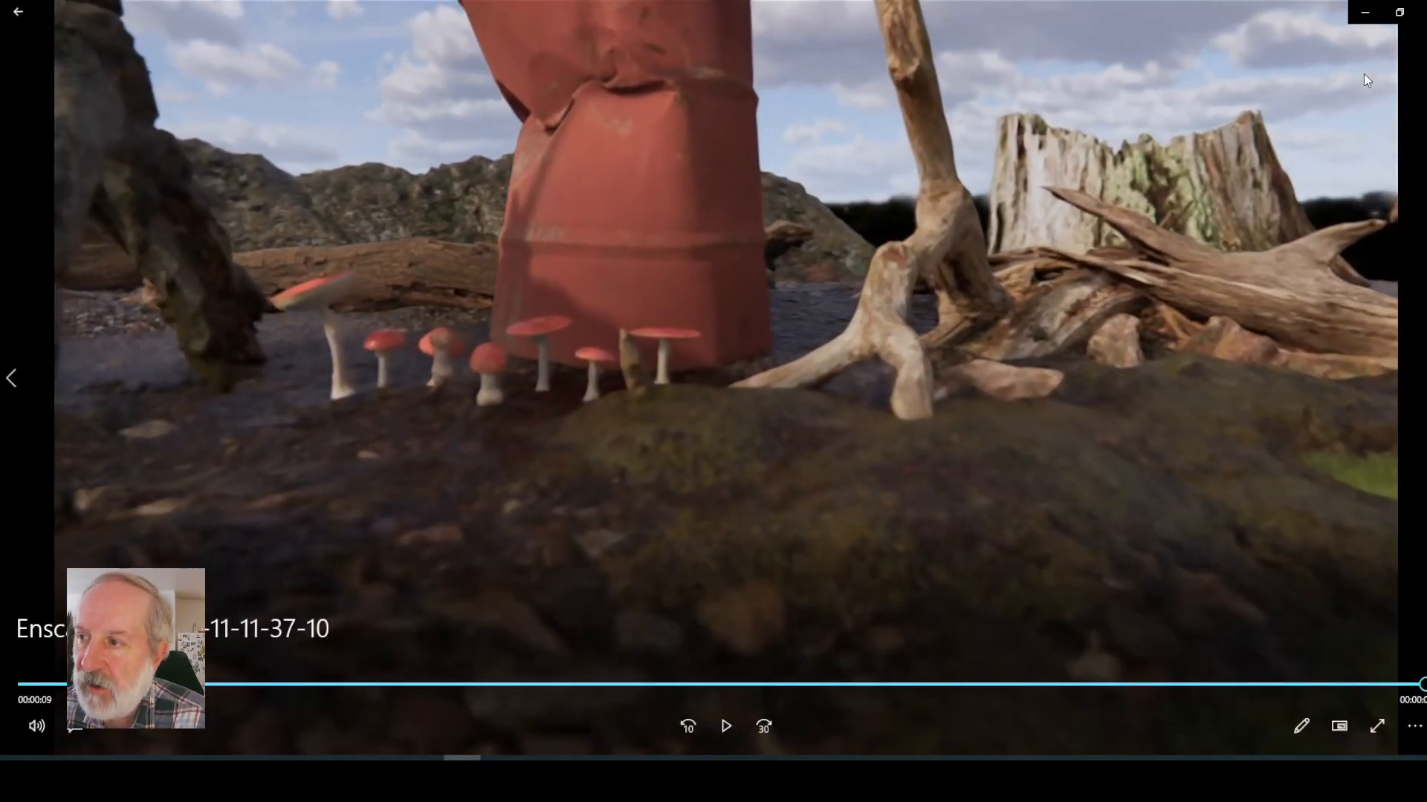
pyautogui.click(1422, 11)
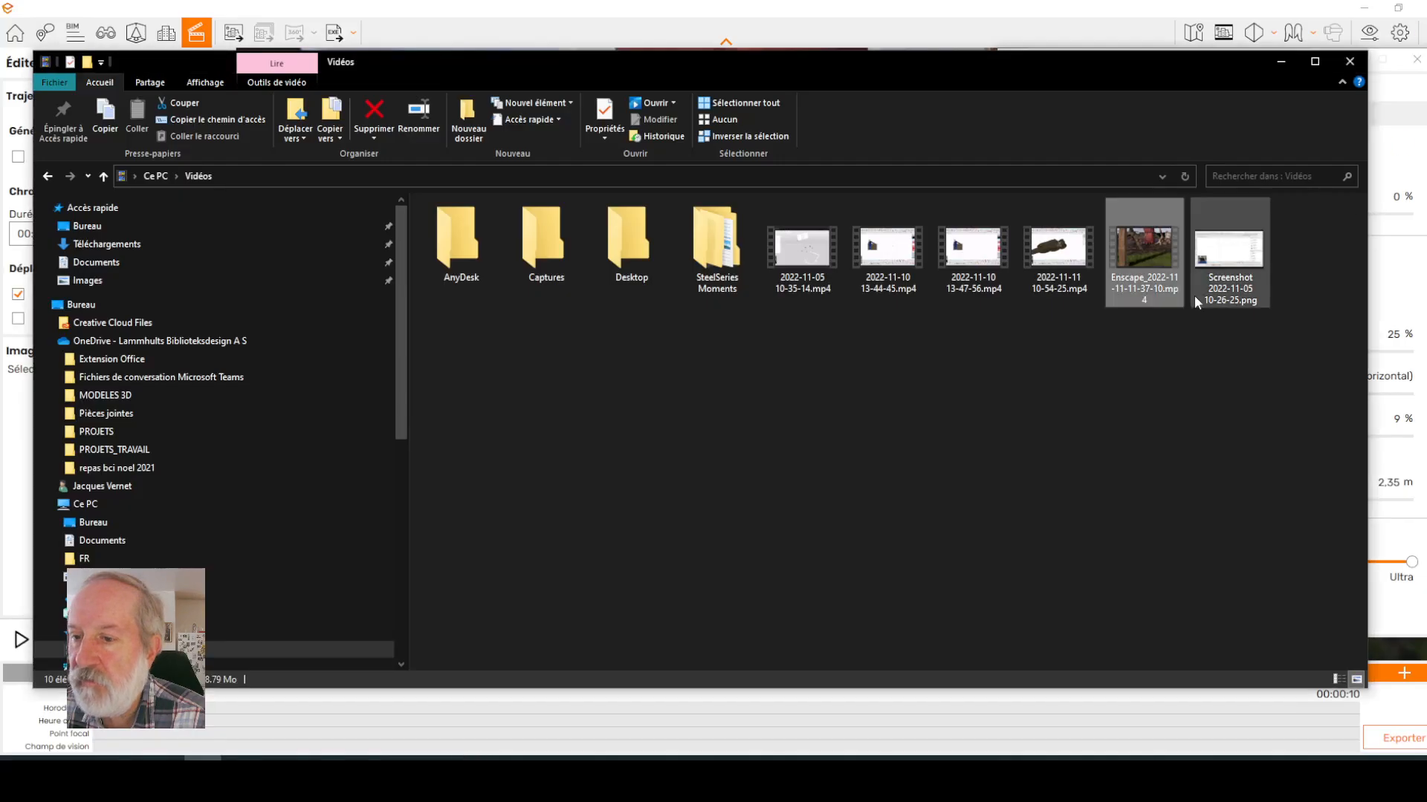
pyautogui.click(1283, 63)
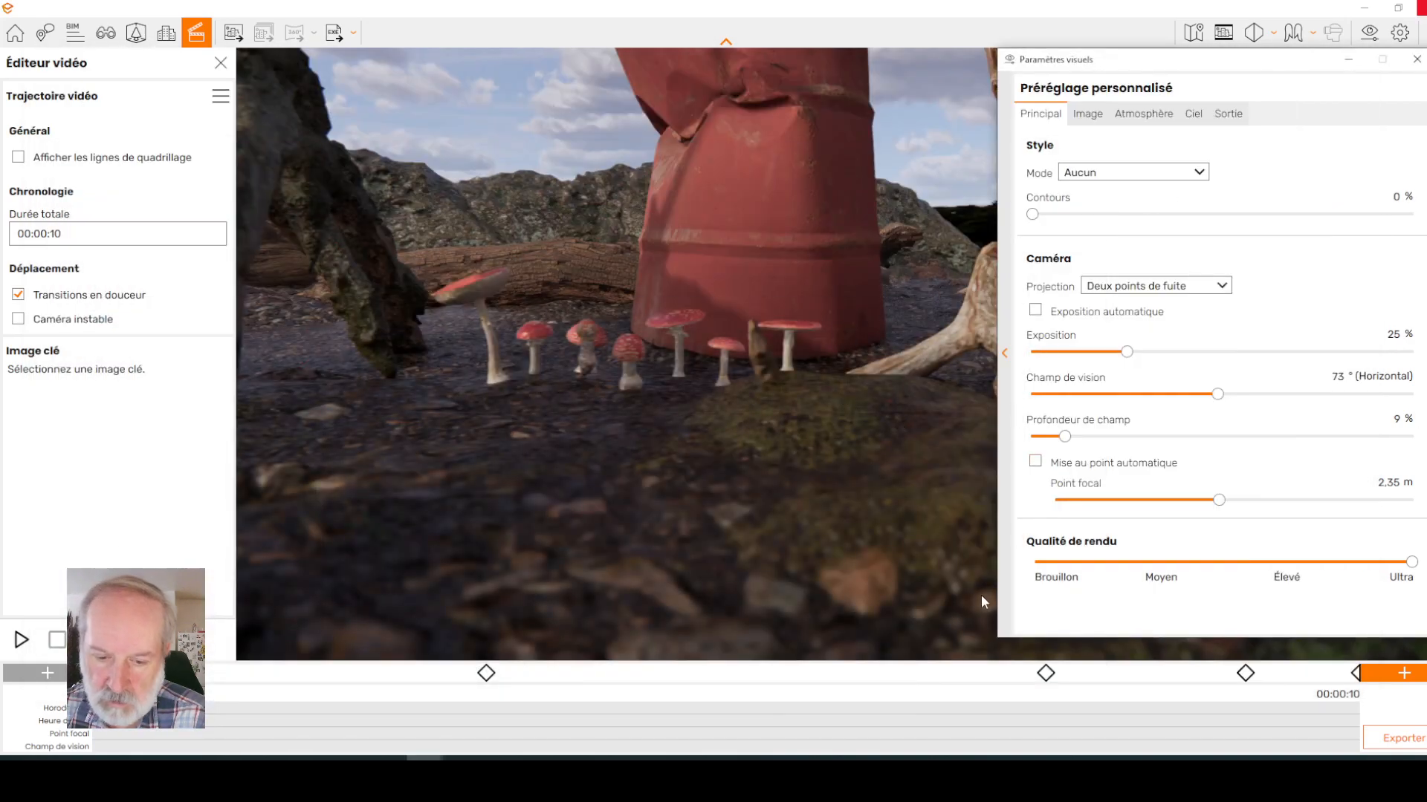
# - Override the focal point with 3.14 m on the second keyframe and 2.57 m on the third keyframe
pyautogui.click(486, 674)
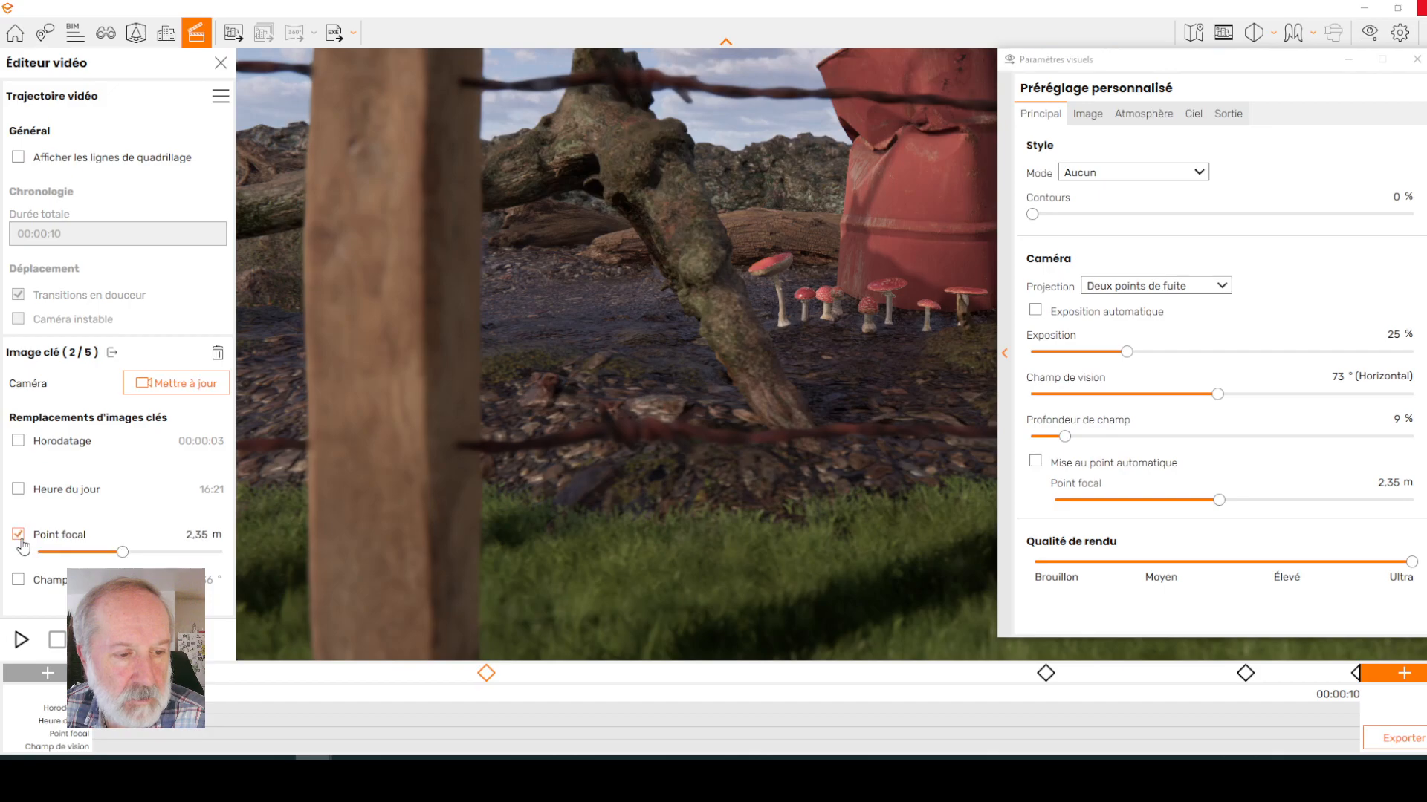
pyautogui.moveTo(123, 553); pyautogui.dragTo(130, 553)
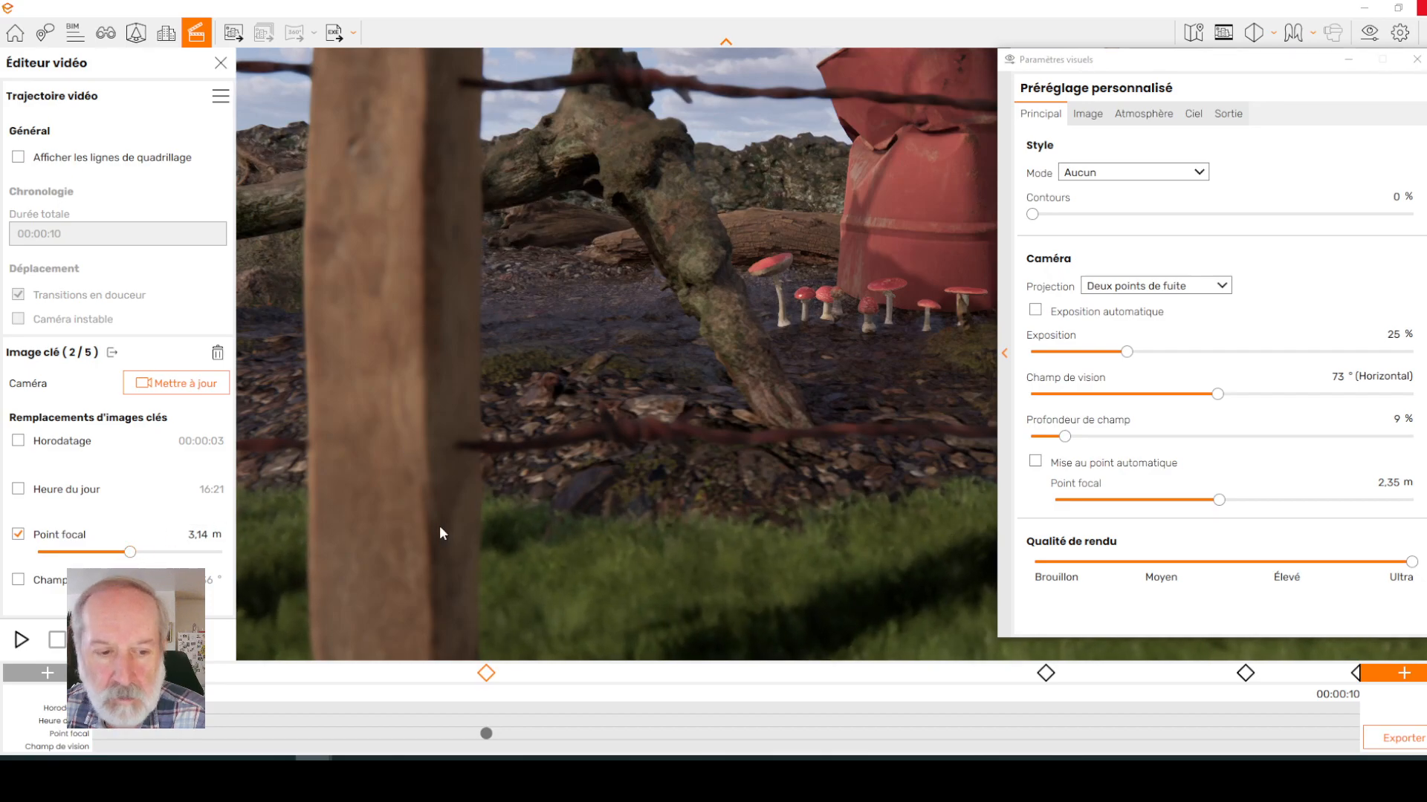
pyautogui.click(1046, 674)
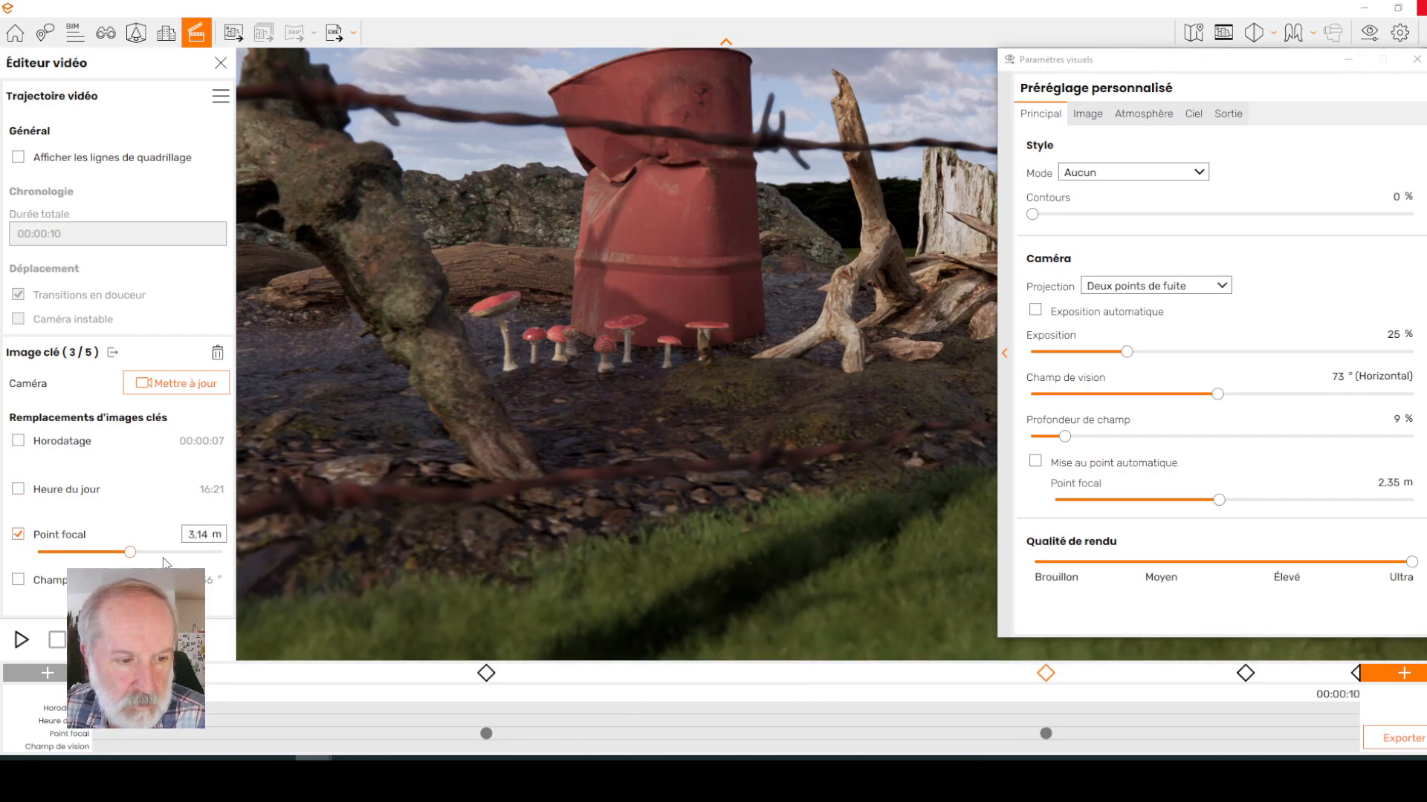
pyautogui.moveTo(129, 553)
pyautogui.mouseDown()
pyautogui.moveTo(112, 551)
pyautogui.moveTo(125, 548)
pyautogui.mouseUp()
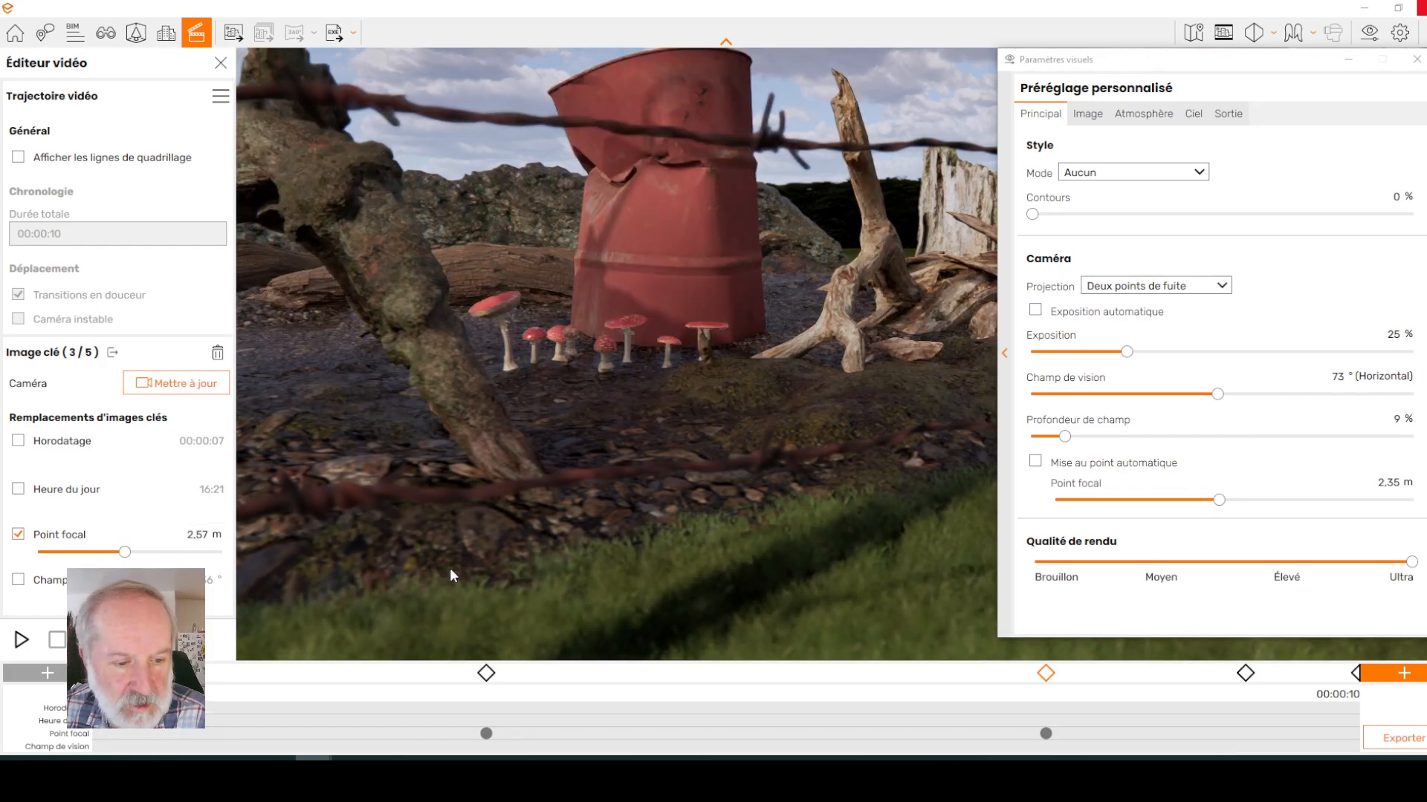
# - Set the focal point to 2.22 m on the fourth keyframe and readjust the third keyframe's focal point to 2.35 m
pyautogui.click(1246, 673)
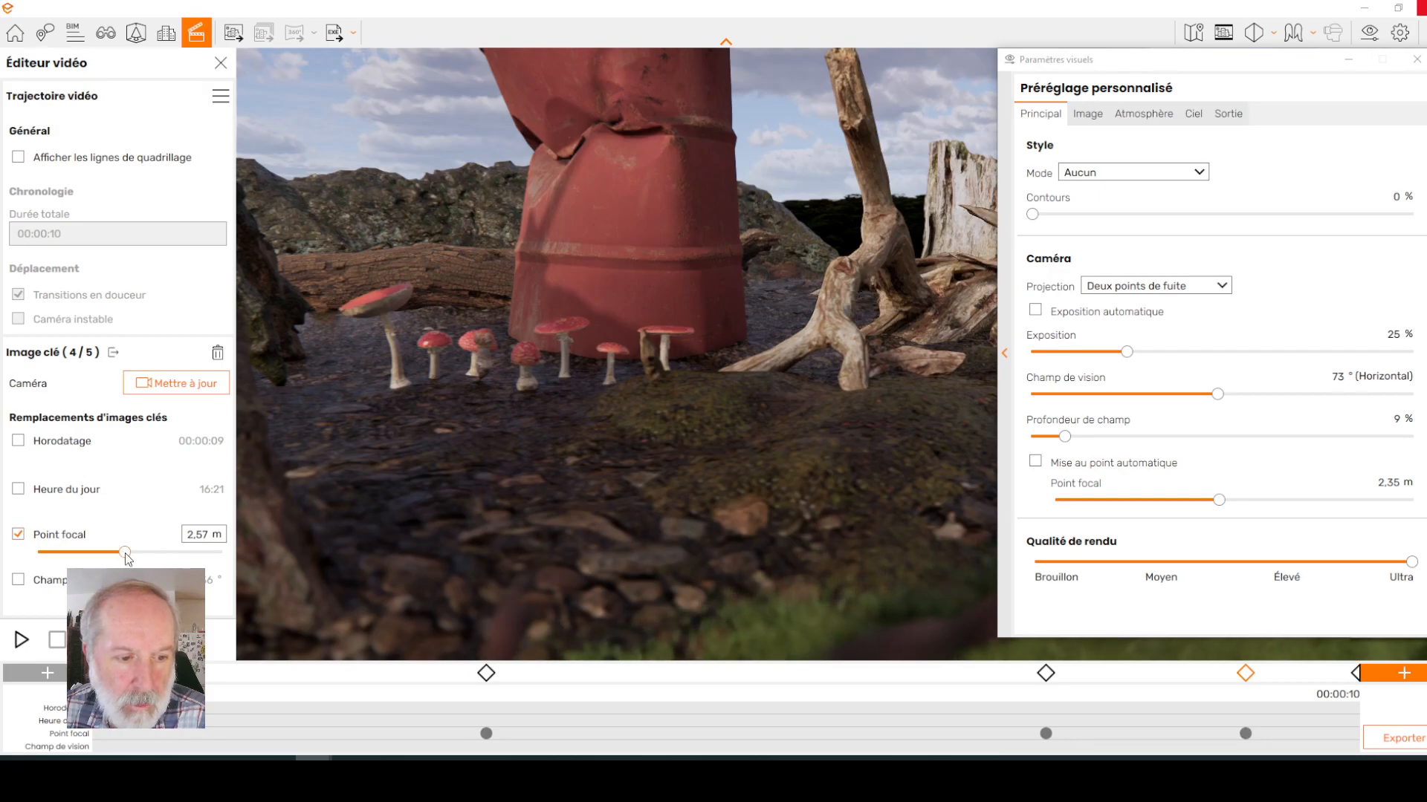
pyautogui.moveTo(117, 553)
pyautogui.mouseDown()
pyautogui.moveTo(97, 553)
pyautogui.moveTo(122, 552)
pyautogui.mouseUp()
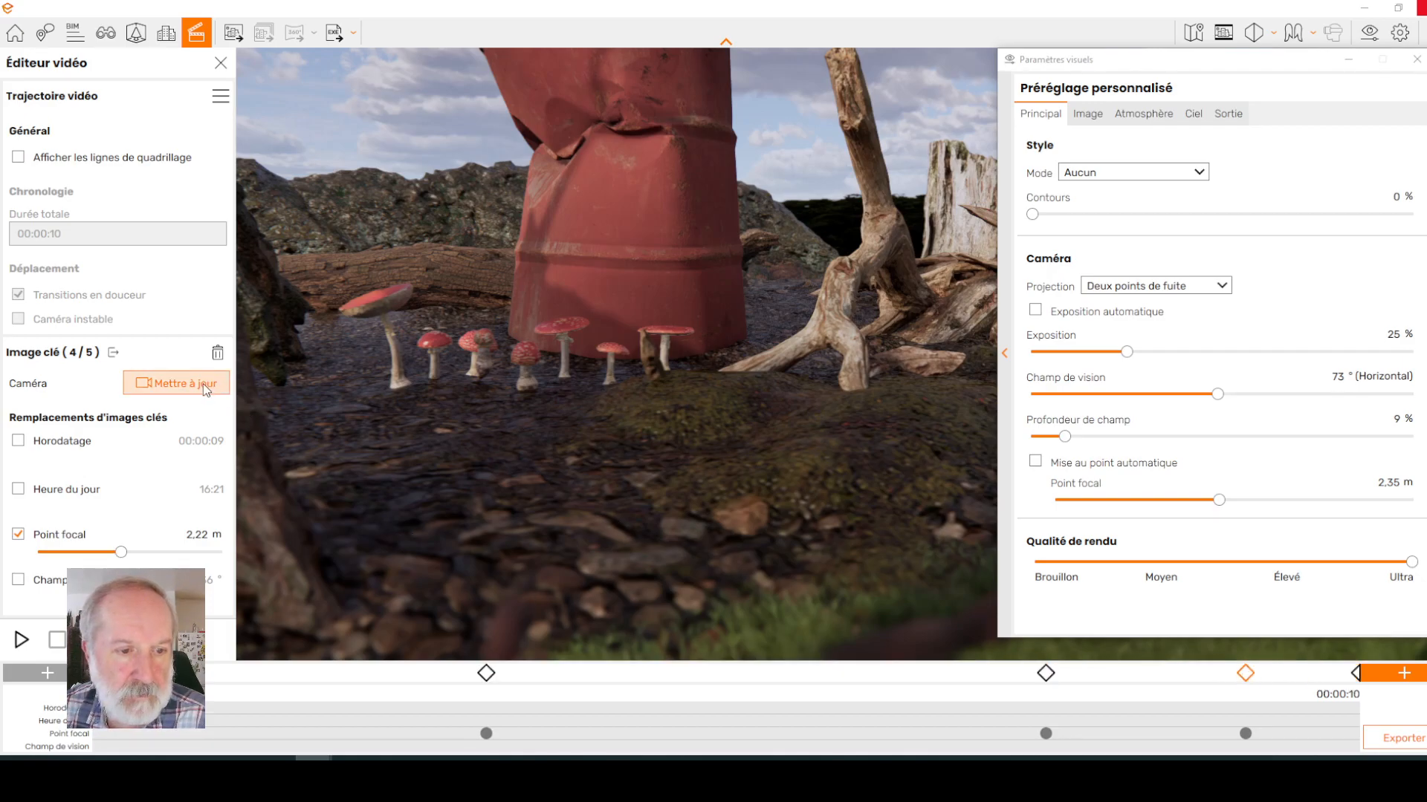
pyautogui.click(1047, 674)
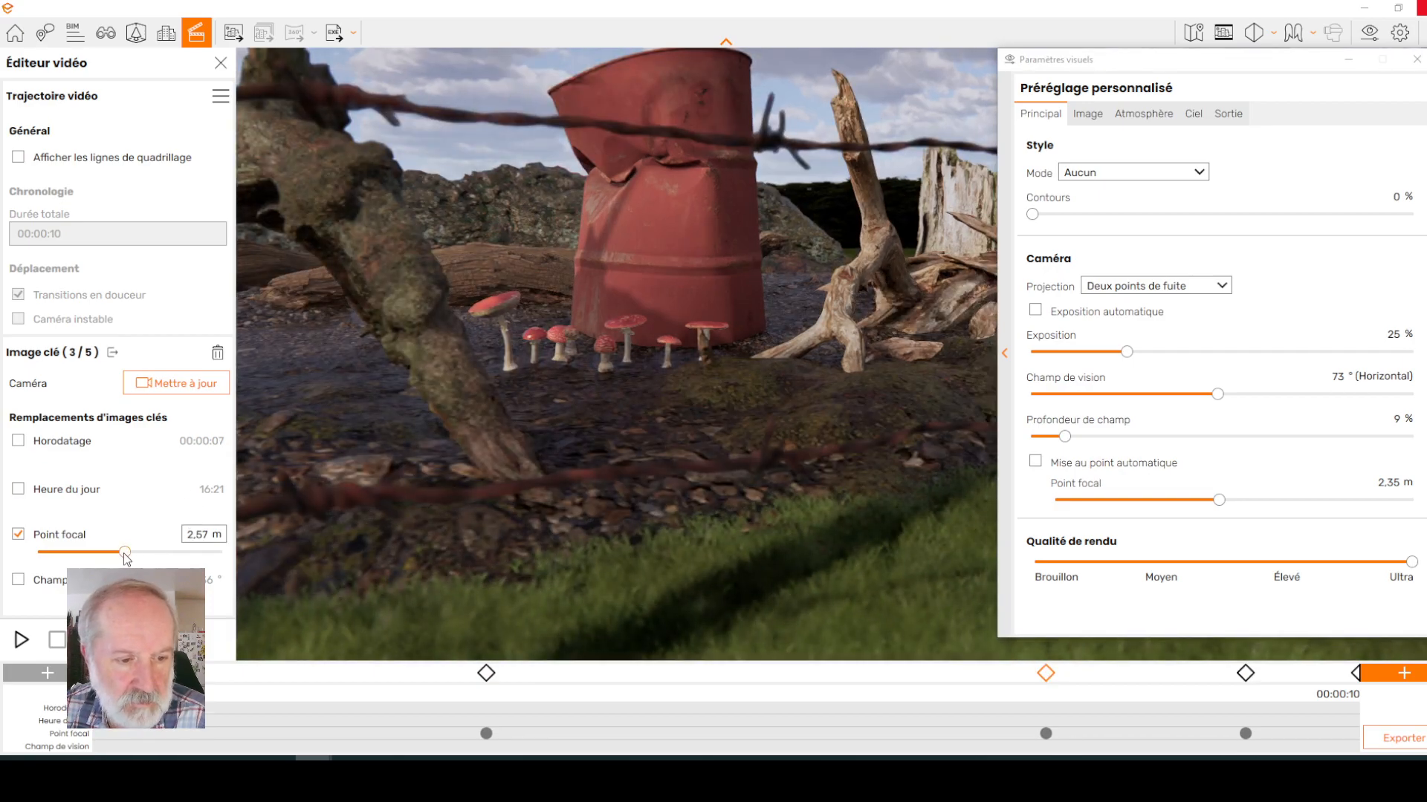
pyautogui.moveTo(121, 553); pyautogui.dragTo(122, 552)
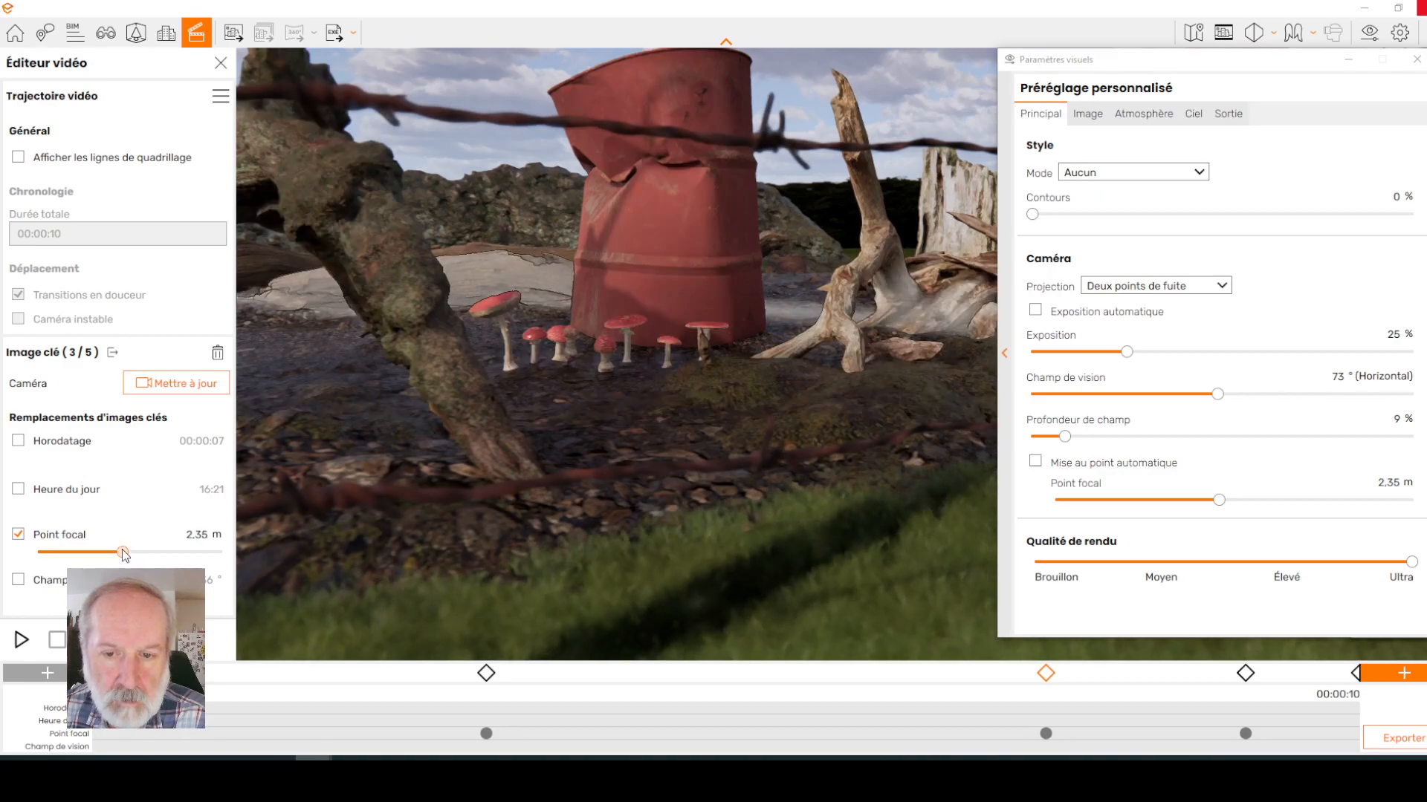
# - Update the third keyframe's camera and export the video in Ultra HD with Maximum compression quality at 30 frames per second
pyautogui.click(183, 383)
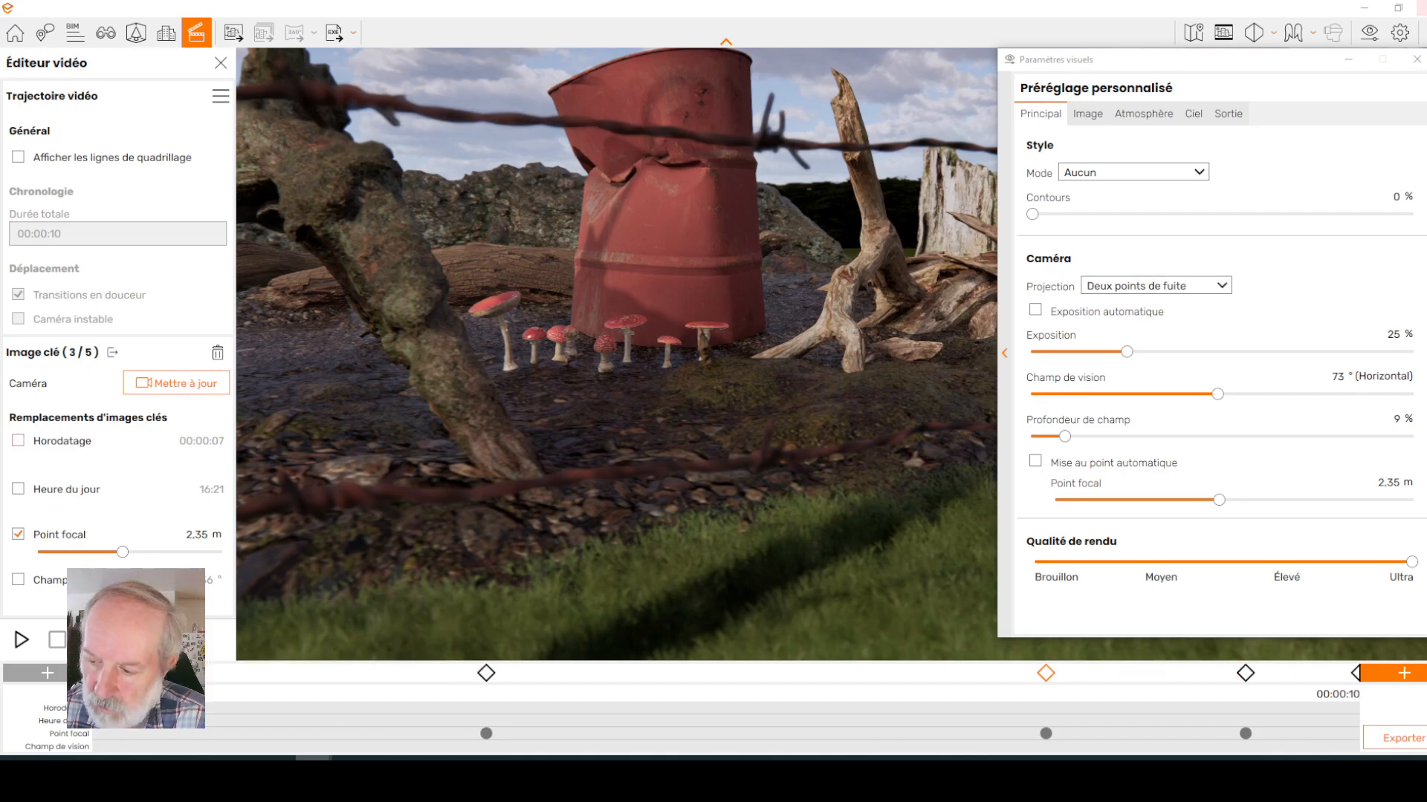
pyautogui.click(1406, 740)
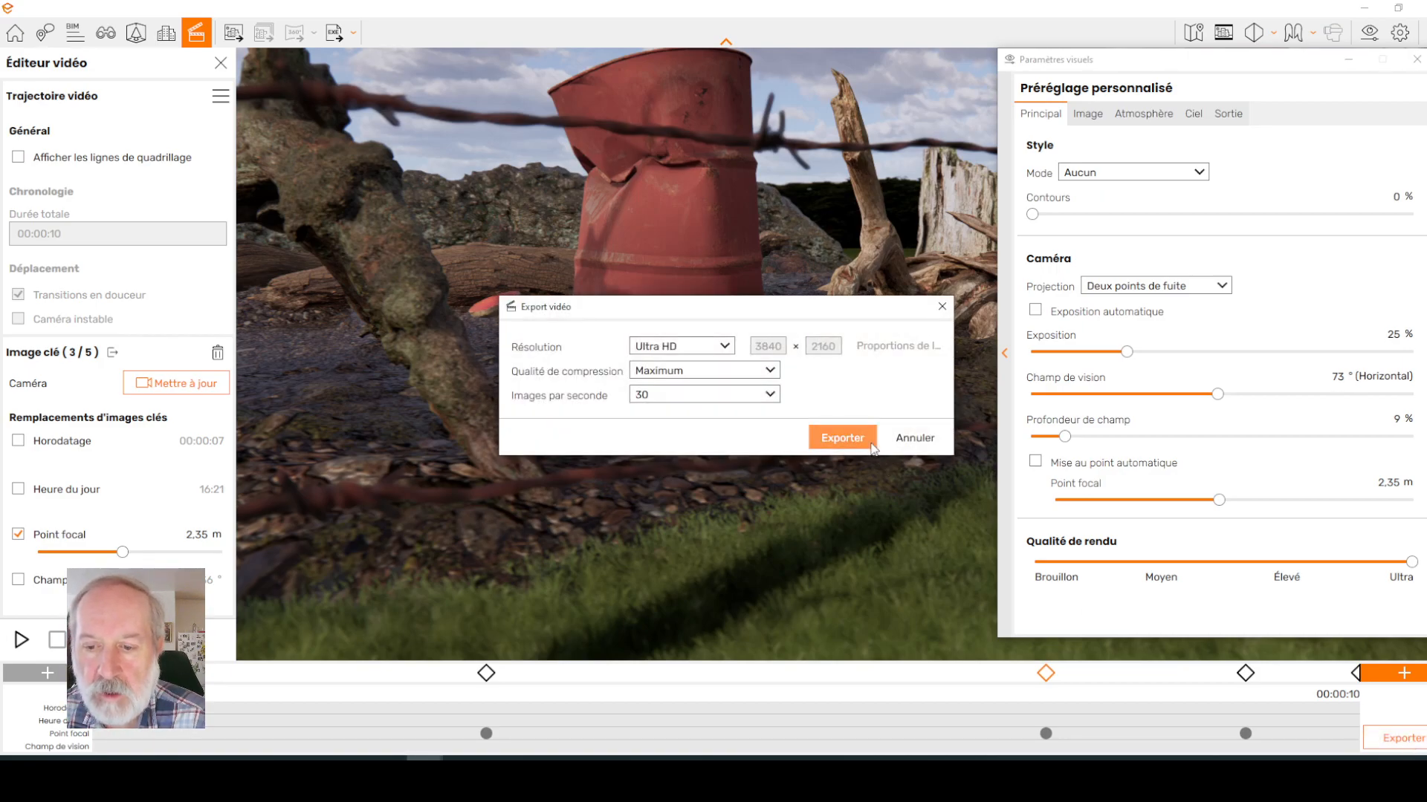
pyautogui.click(872, 444)
pyautogui.click(1320, 732)
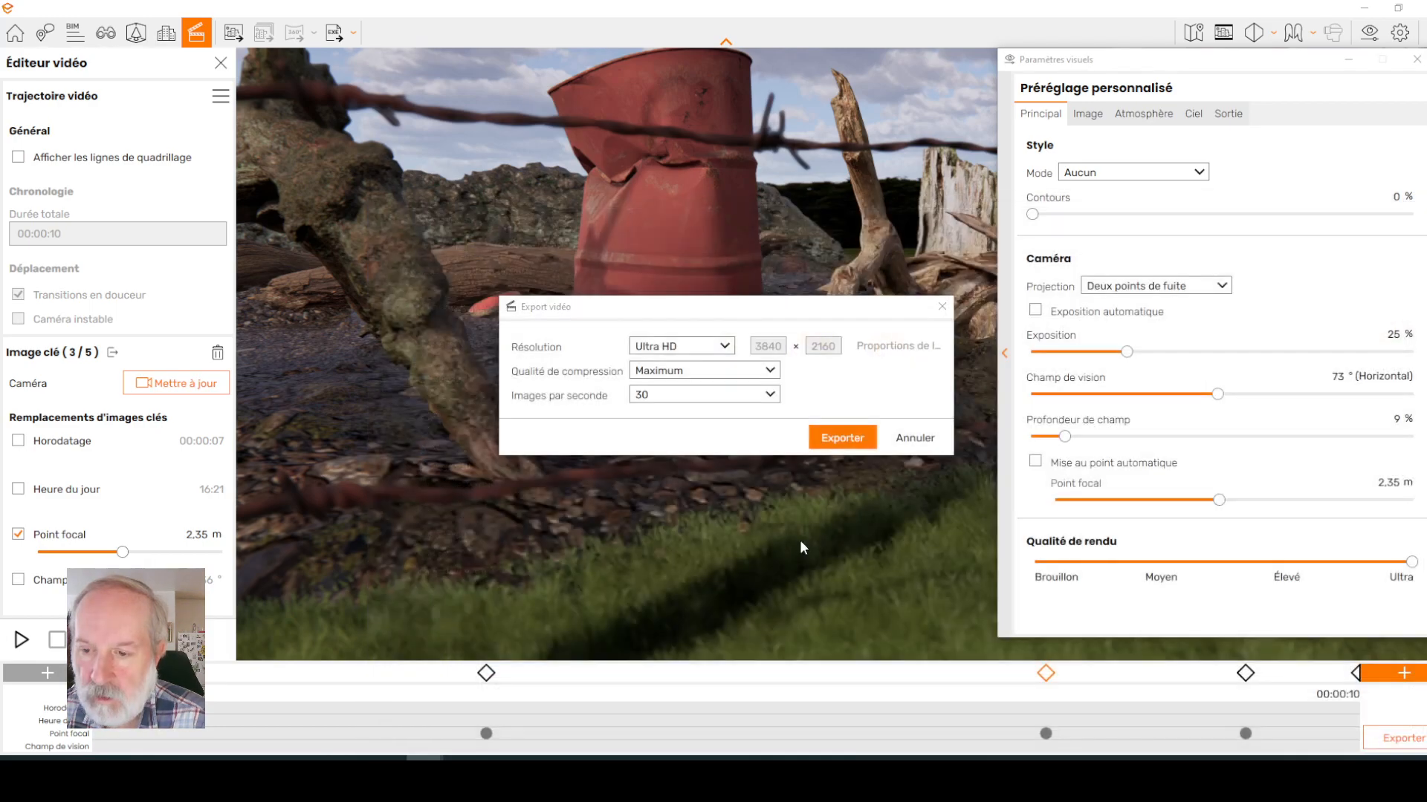
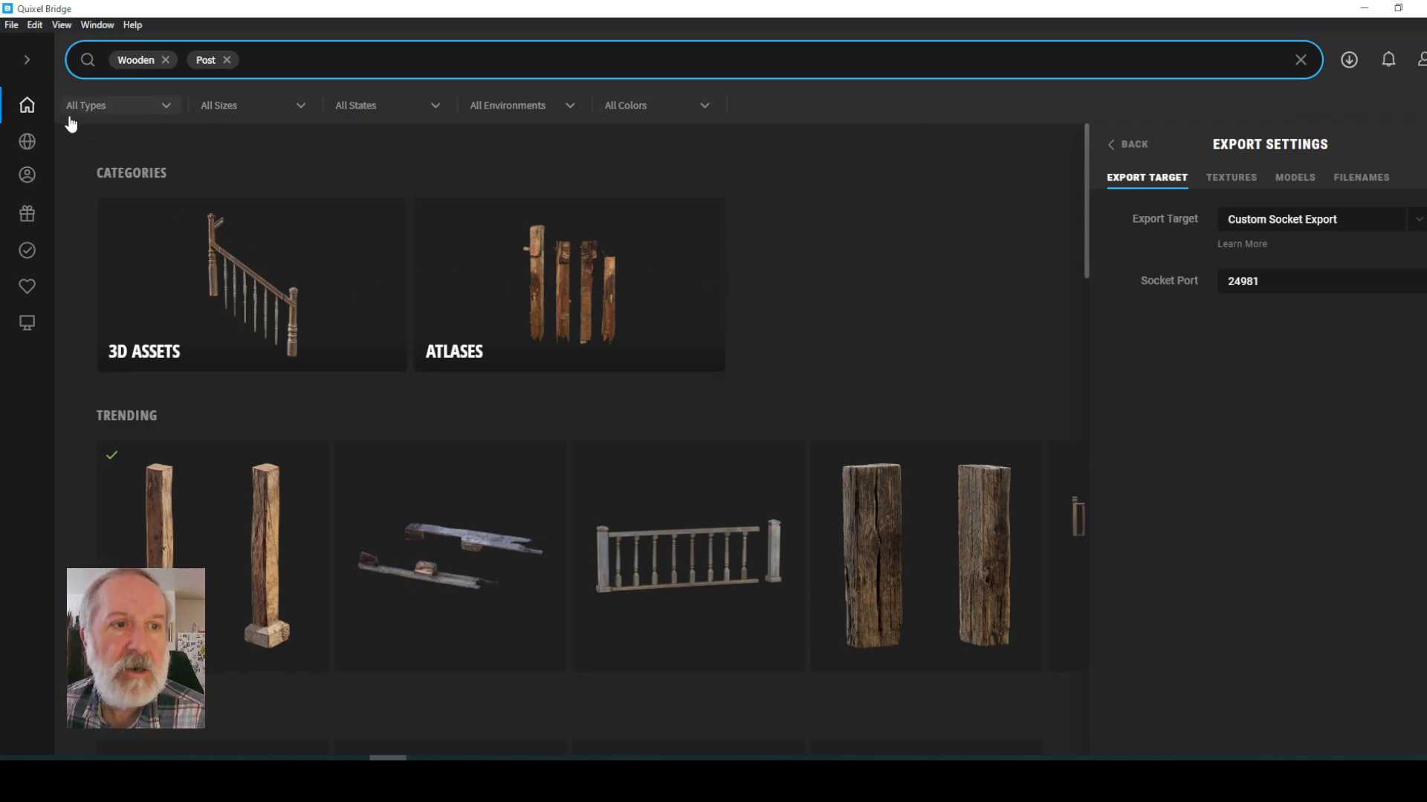
# - Switch to Quixel Bridge, open the Neoclassical Modular Building Vol. 4 collection from the home page and look through its modular building kits
pyautogui.moveTo(27, 110)
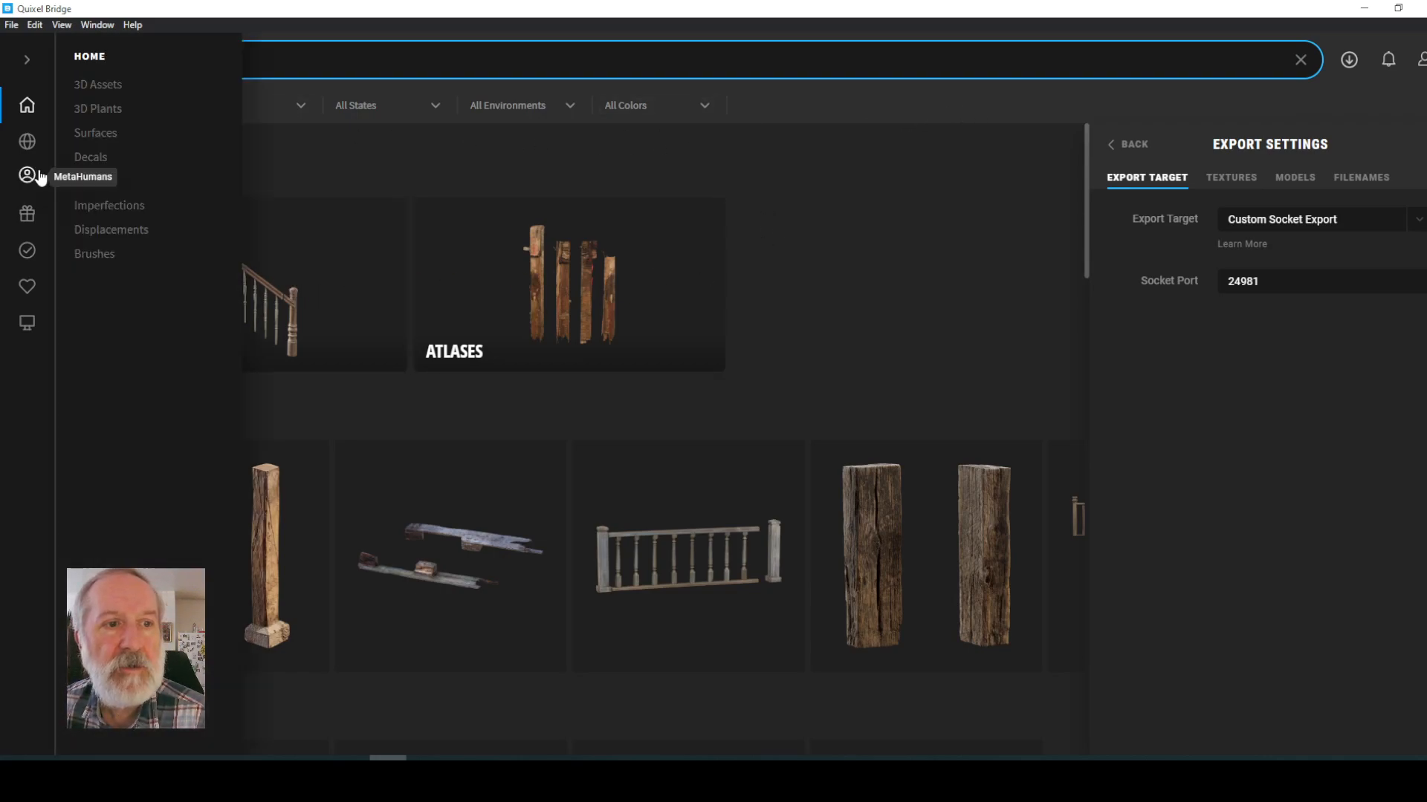
pyautogui.click(27, 109)
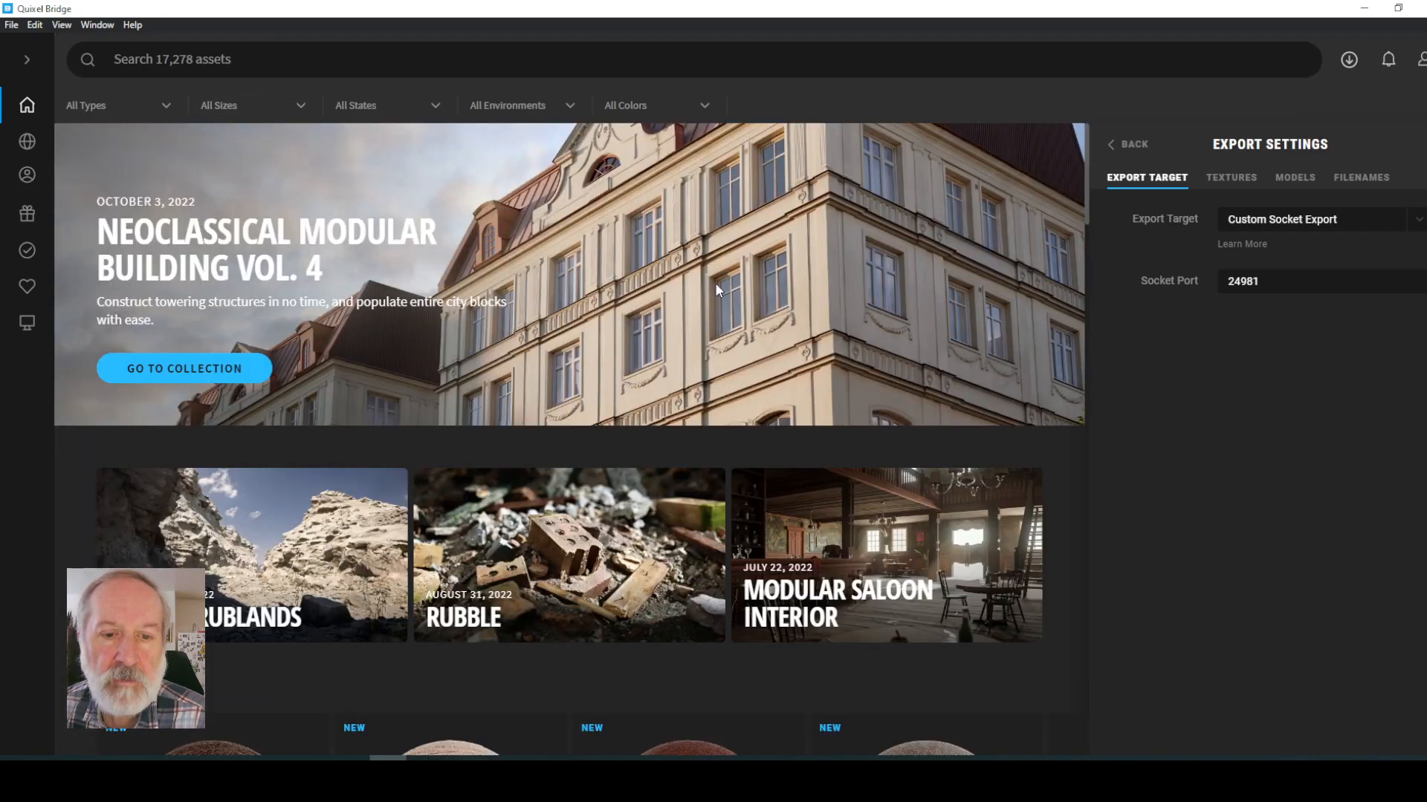
pyautogui.click(191, 377)
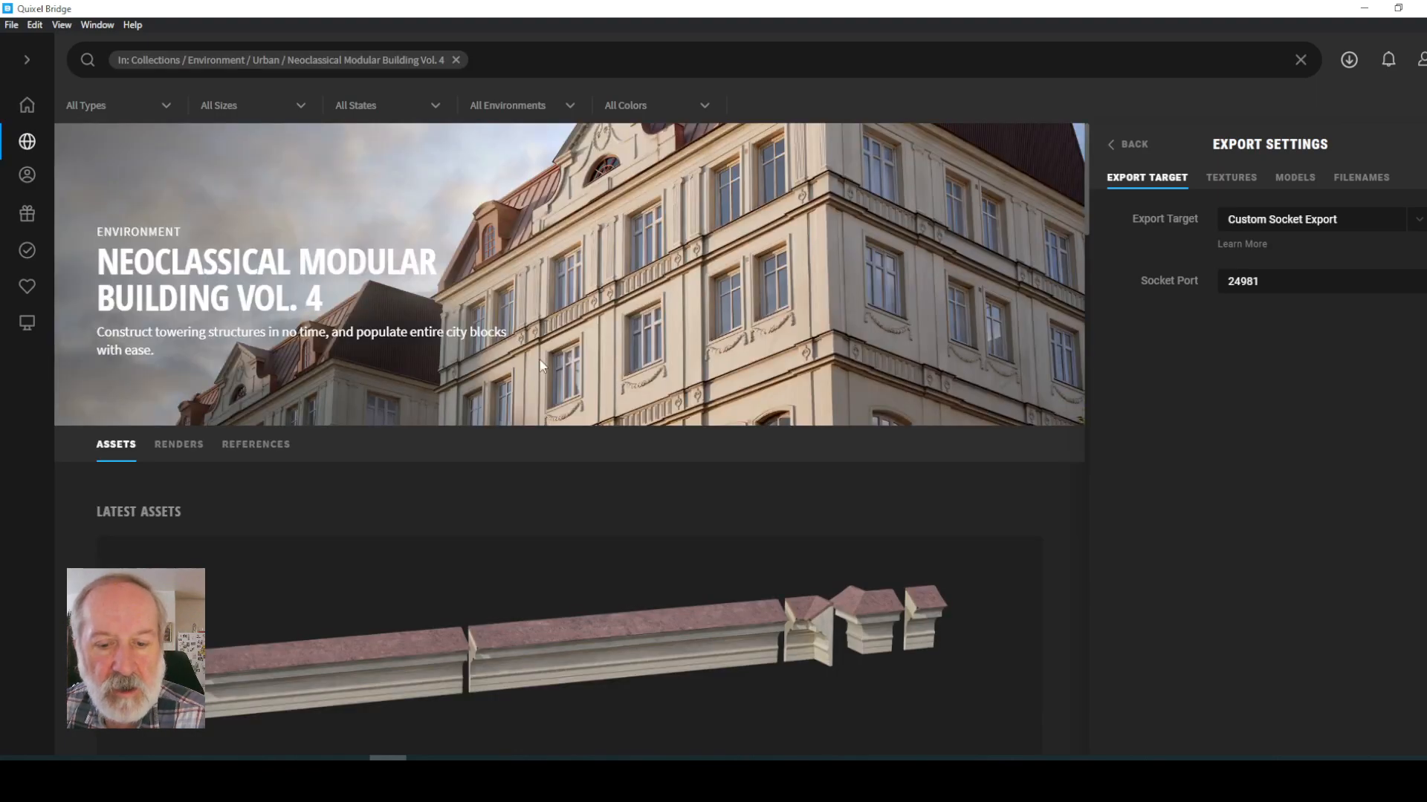
pyautogui.scroll(-5, 739, 452)
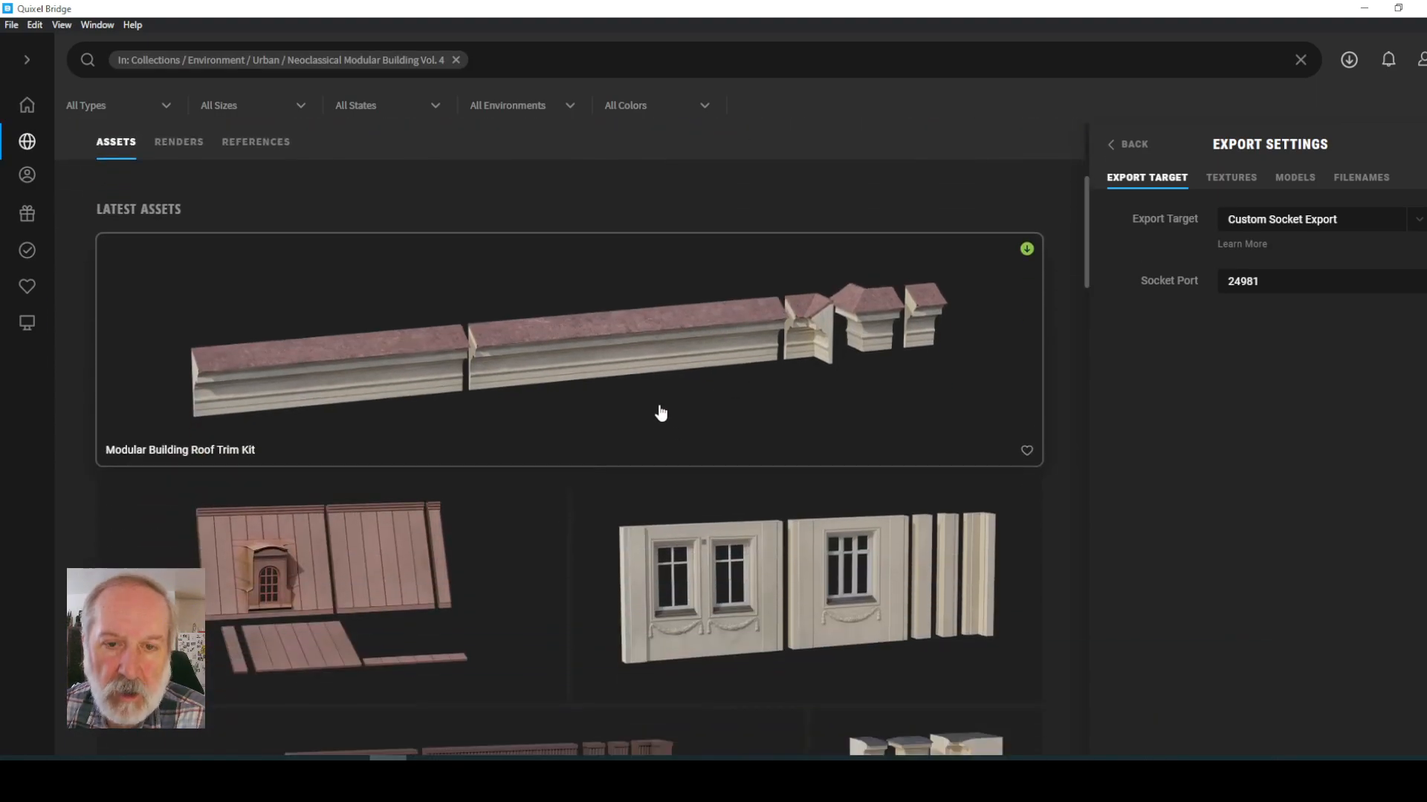
pyautogui.scroll(5, 659, 408)
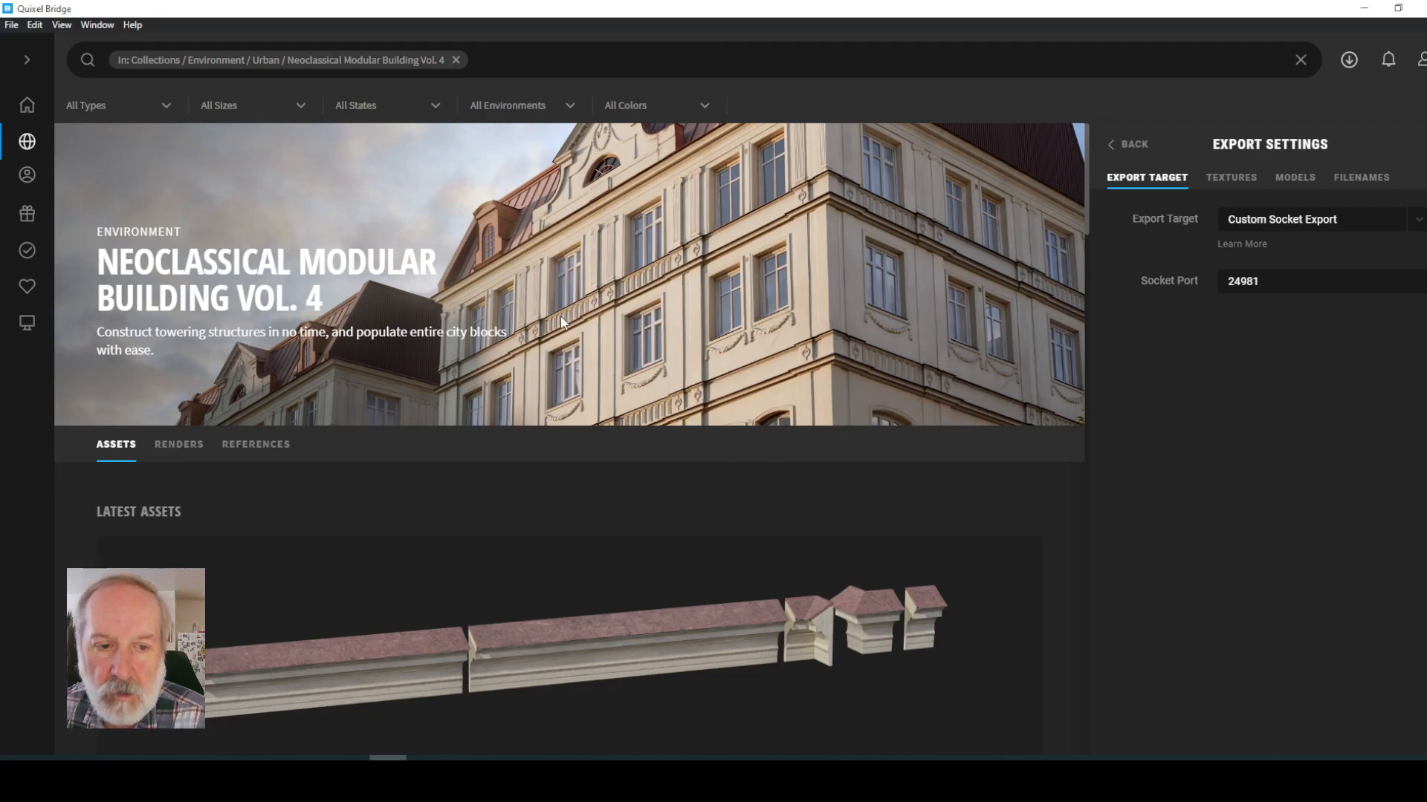
pyautogui.scroll(-10, 691, 551)
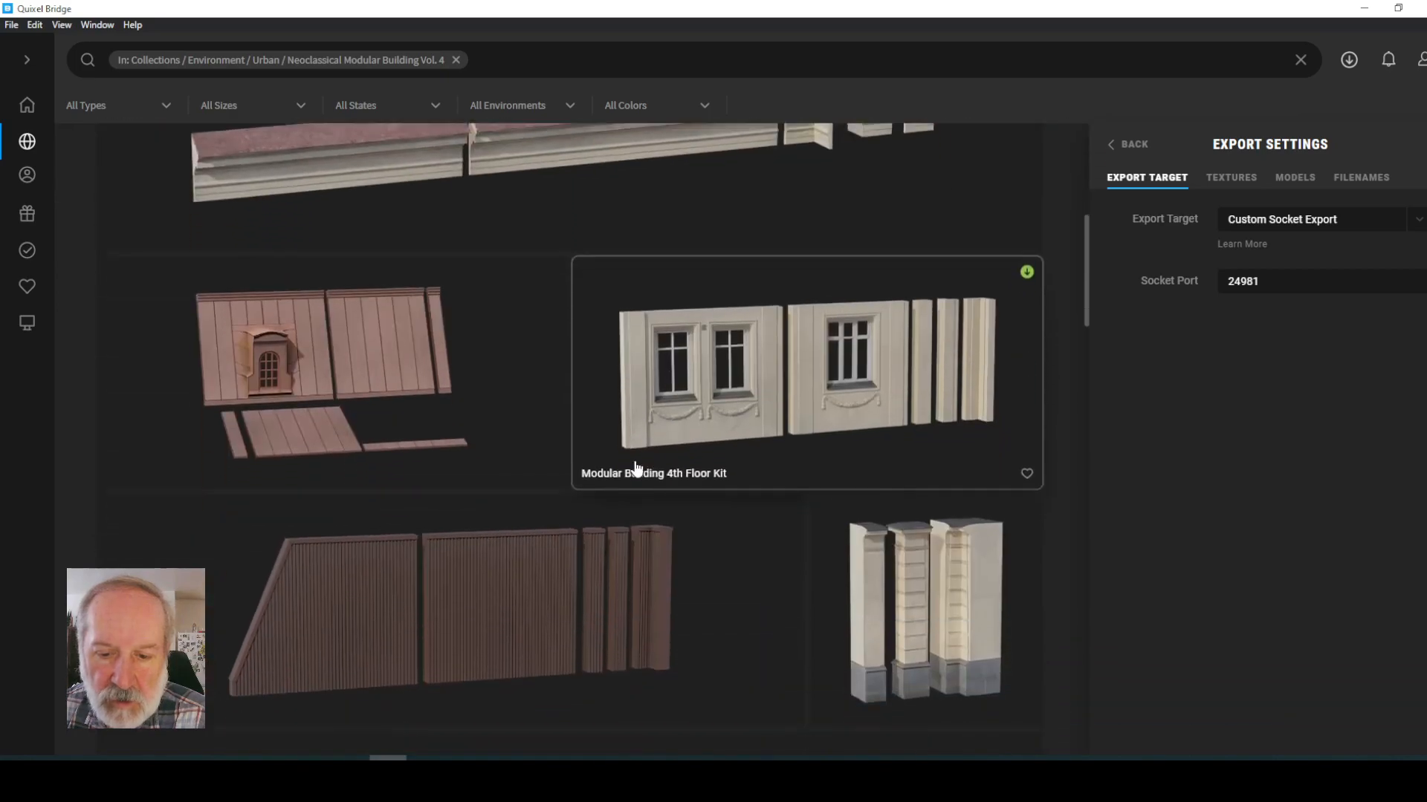
pyautogui.scroll(-10, 610, 416)
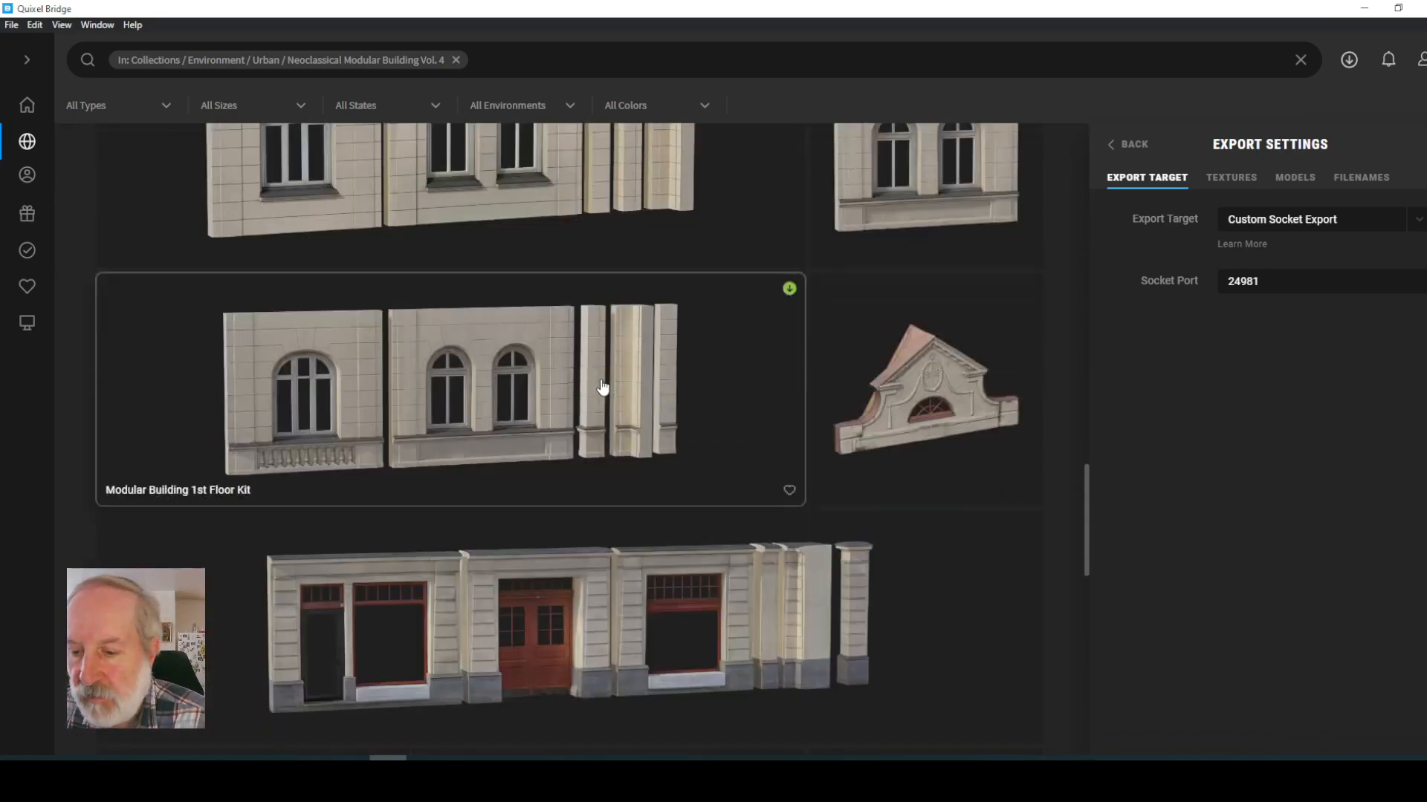
pyautogui.scroll(-8, 605, 342)
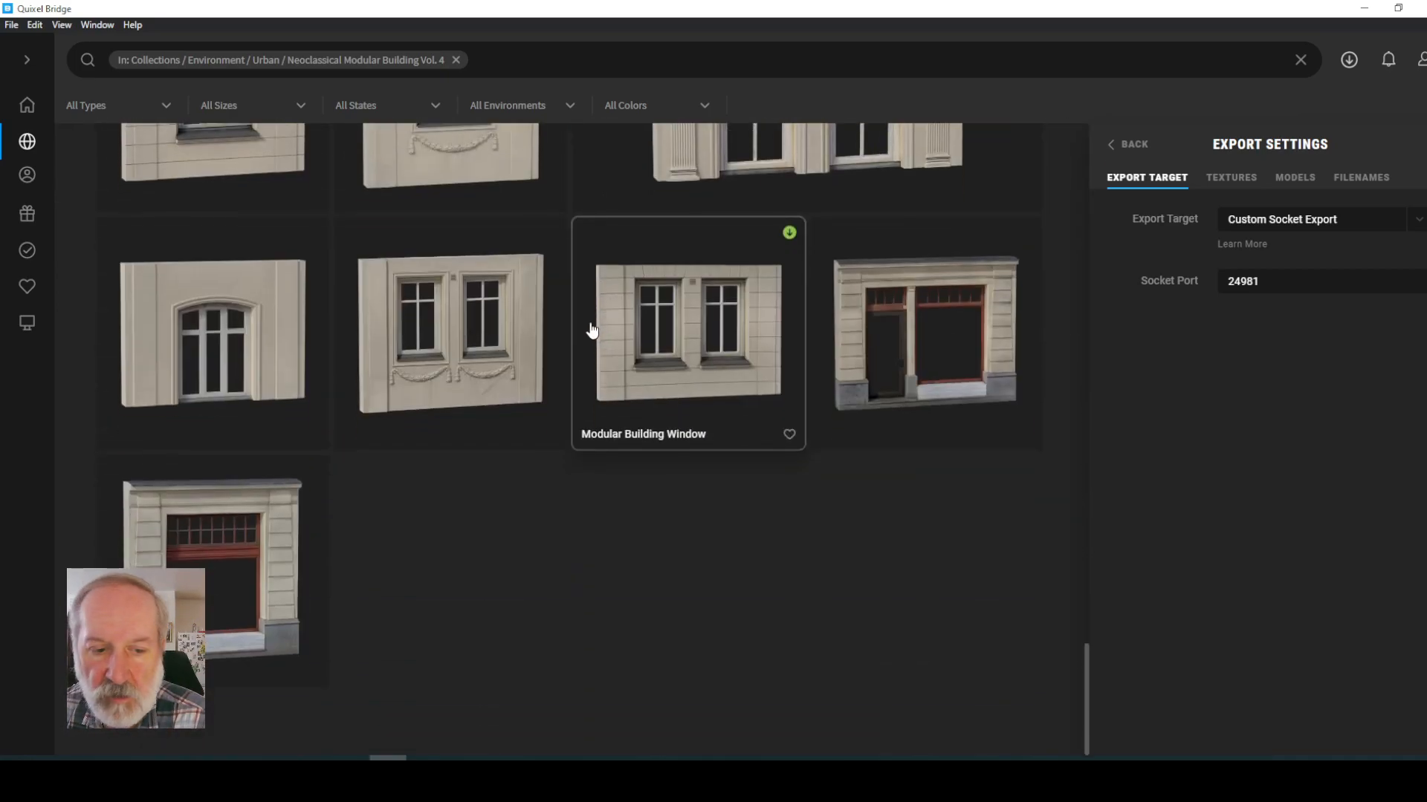
pyautogui.scroll(15, 654, 371)
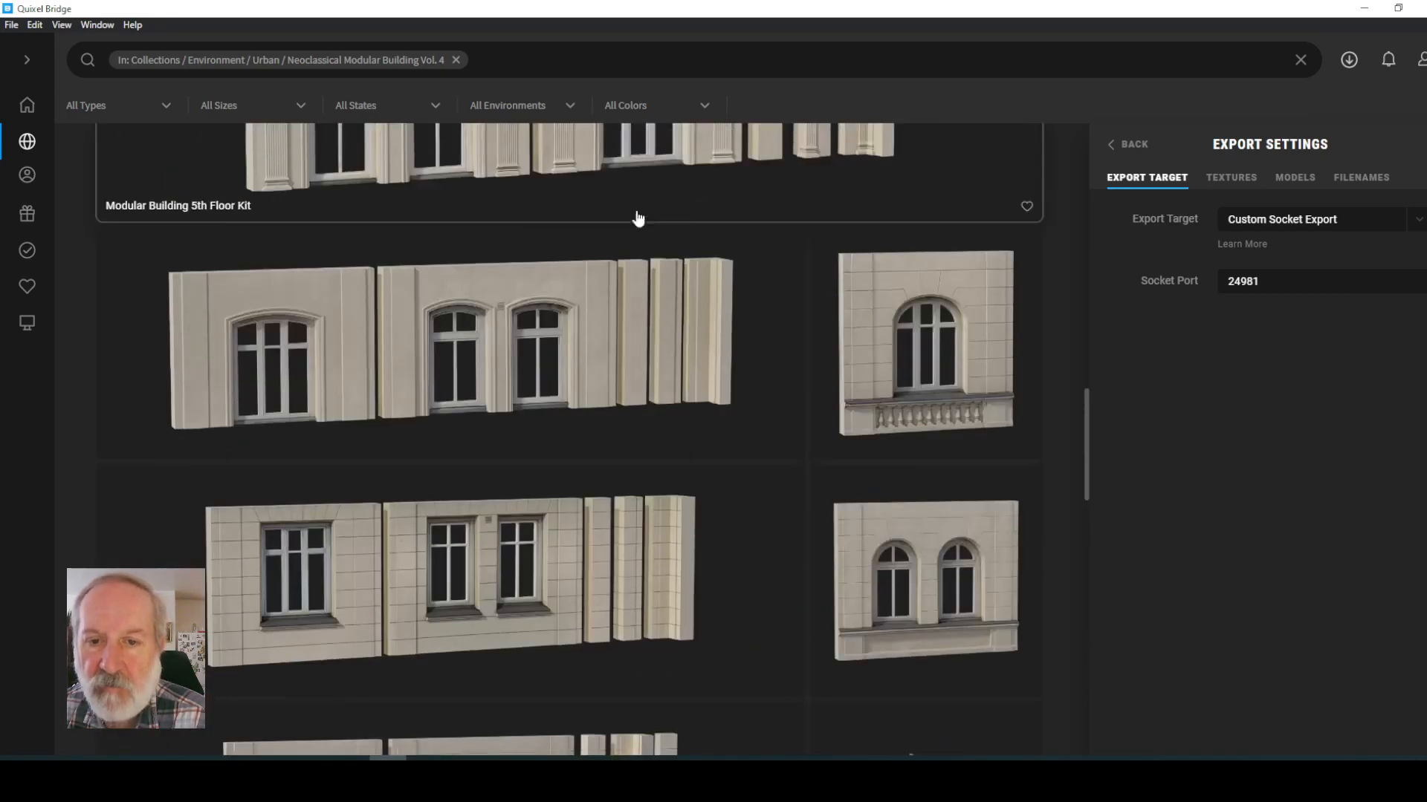
pyautogui.scroll(8, 669, 207)
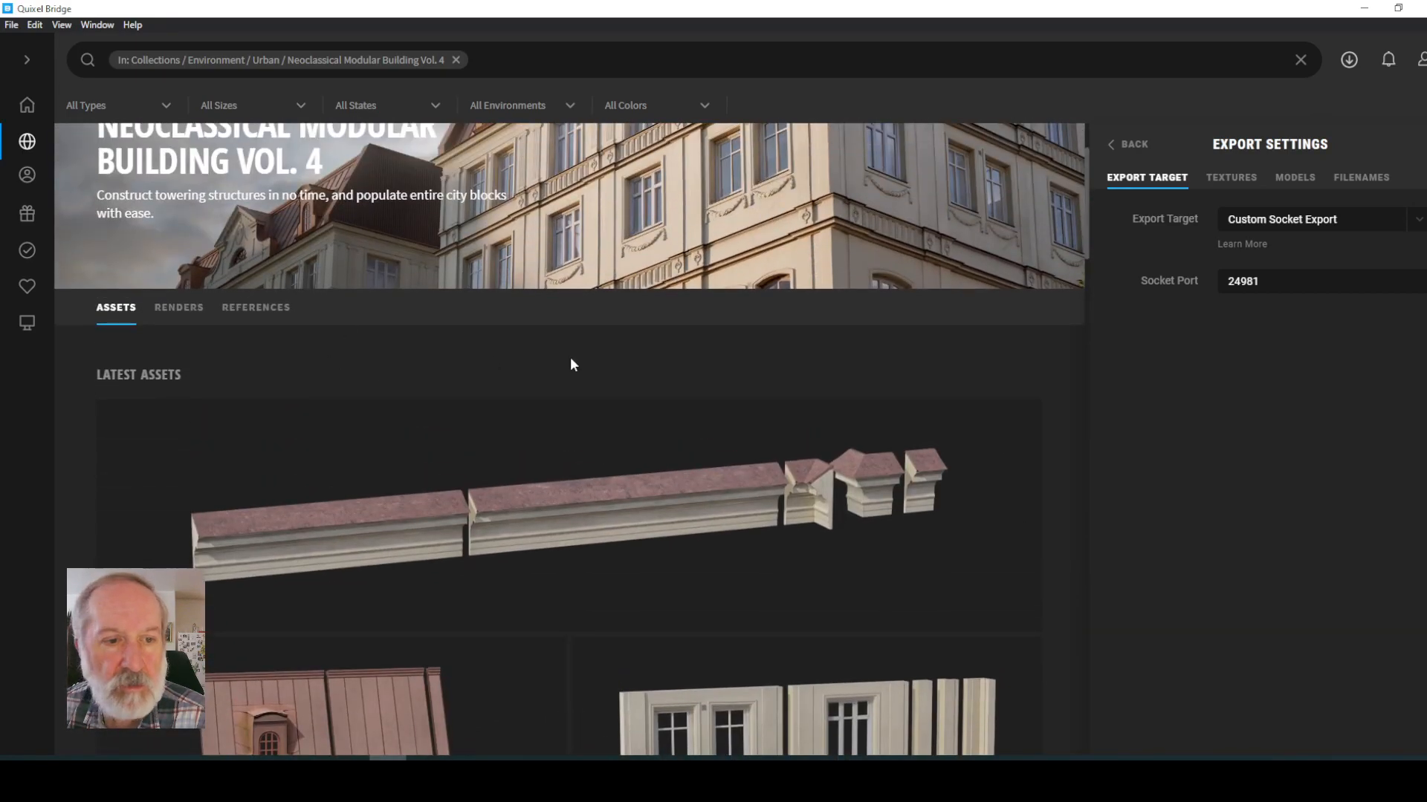
# - Open the City Street collection under Urban environments and examine its parking blocks, barriers, curbs, asphalt surfaces, manhole covers and plants
pyautogui.moveTo(27, 141)
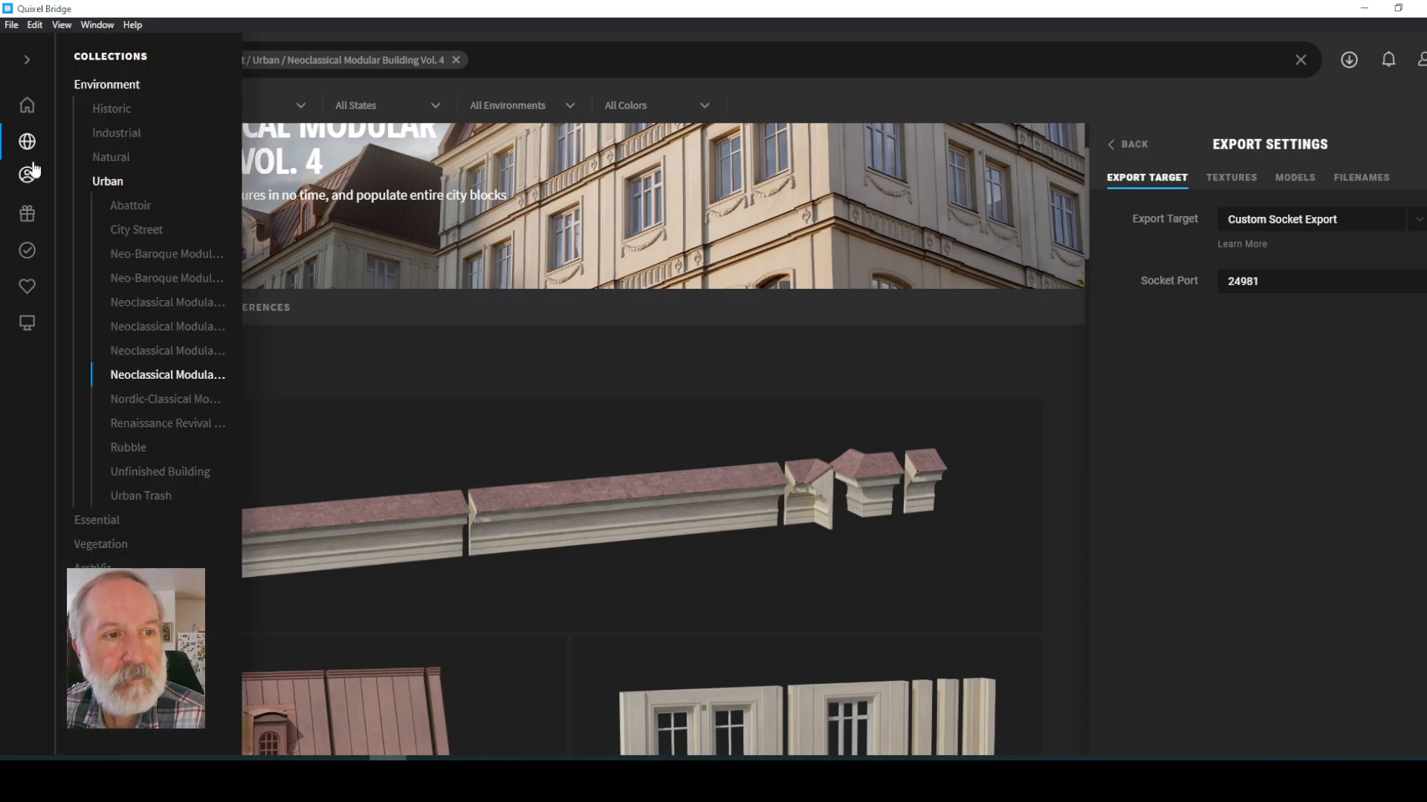
pyautogui.click(129, 231)
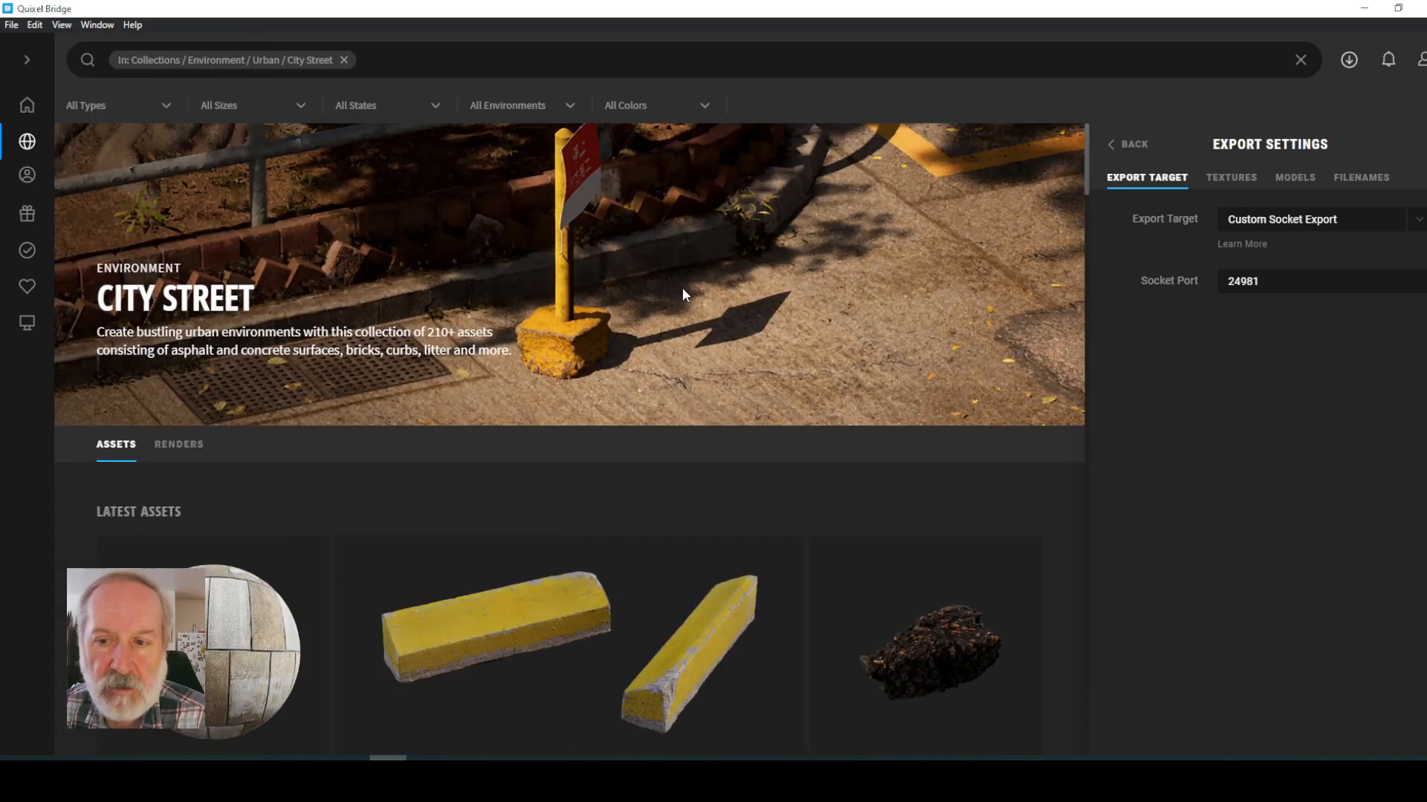
pyautogui.scroll(-2, 687, 284)
pyautogui.scroll(2, 683, 282)
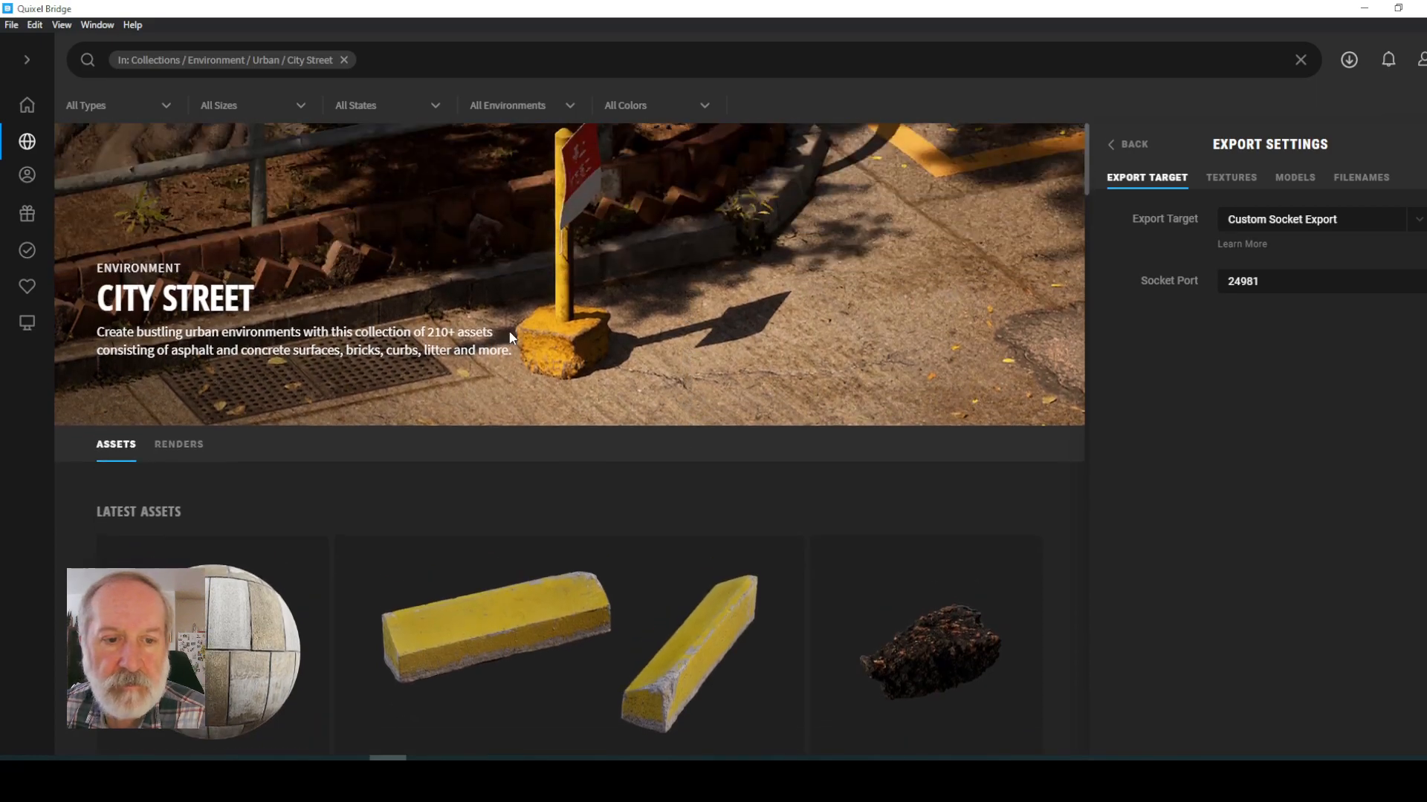
pyautogui.scroll(-2, 546, 376)
pyautogui.scroll(2, 587, 260)
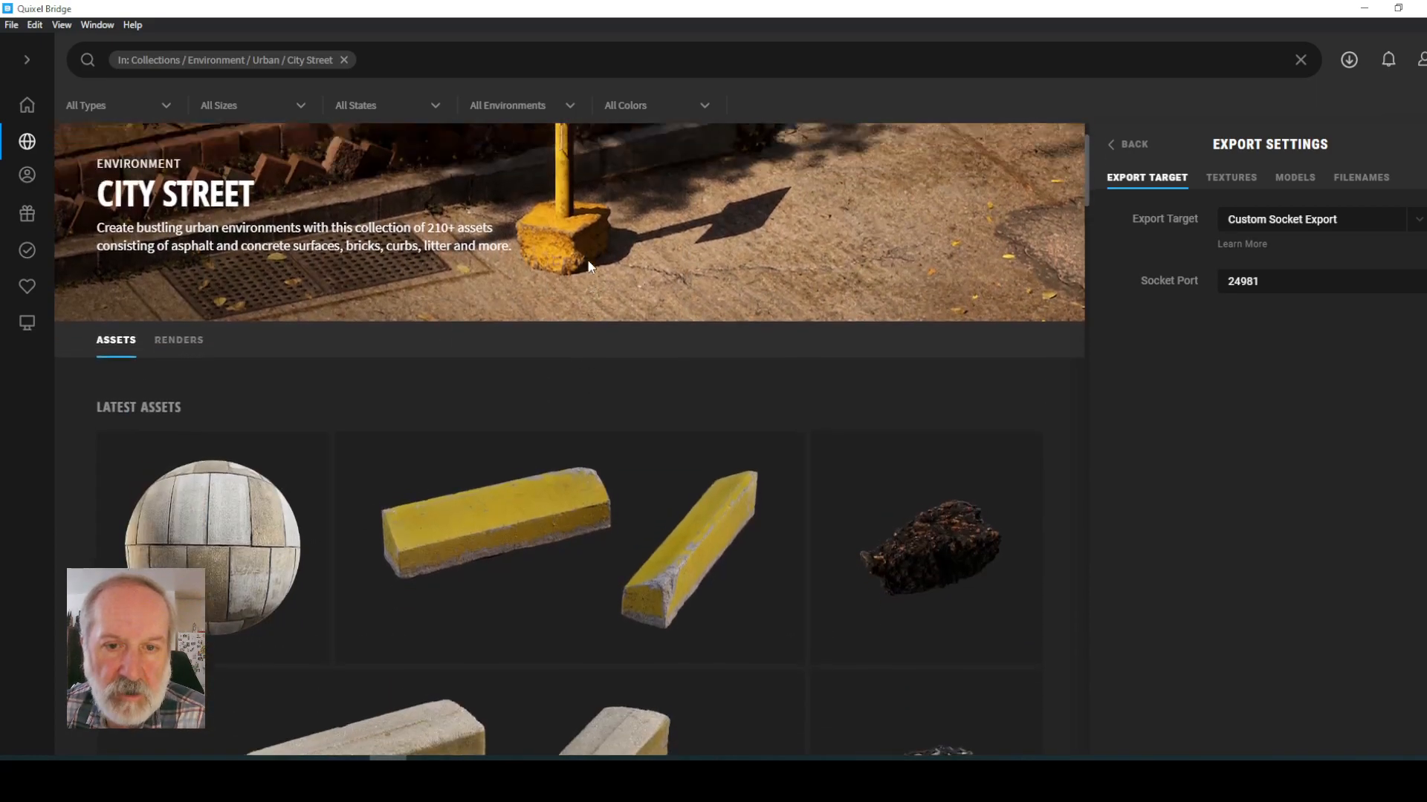
pyautogui.scroll(-4, 808, 682)
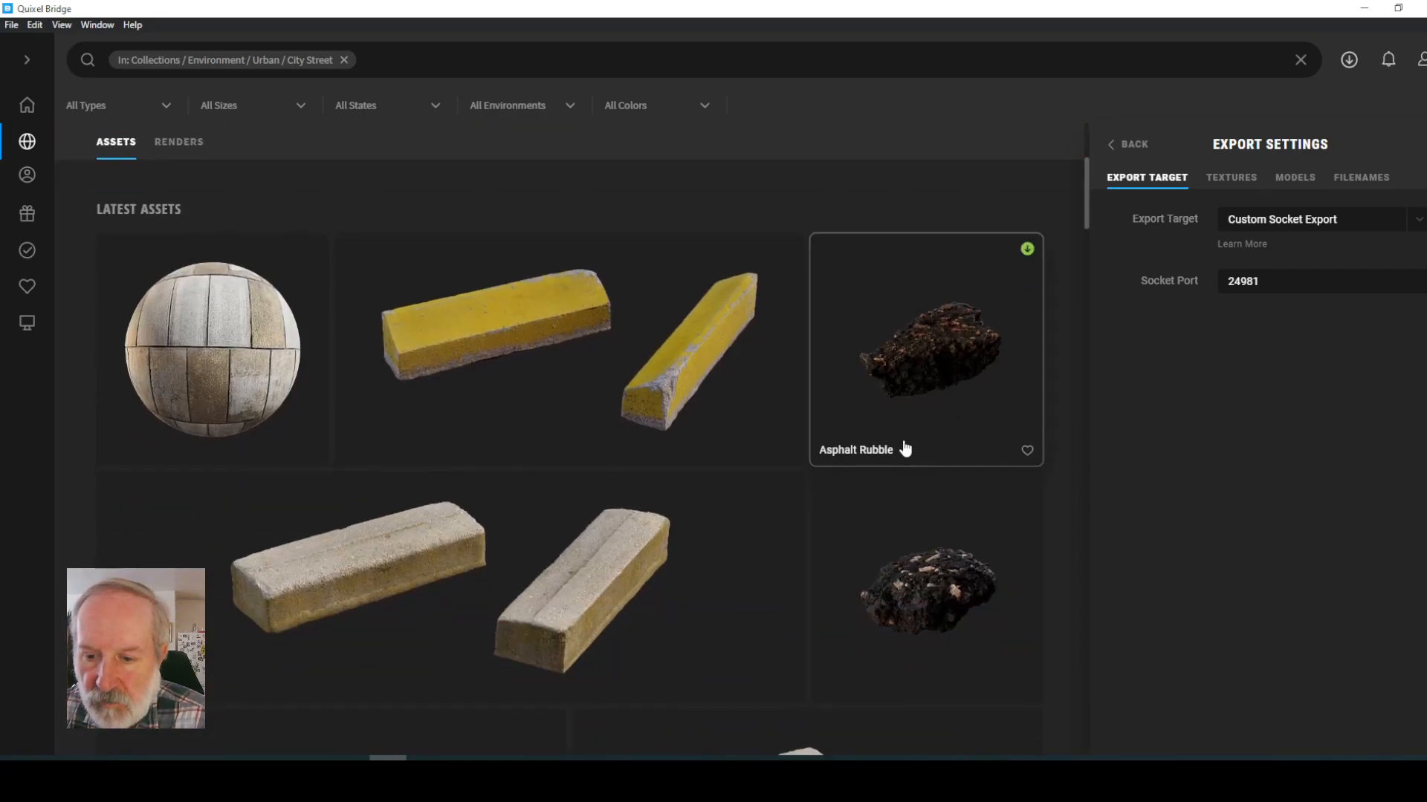
pyautogui.scroll(-2, 743, 357)
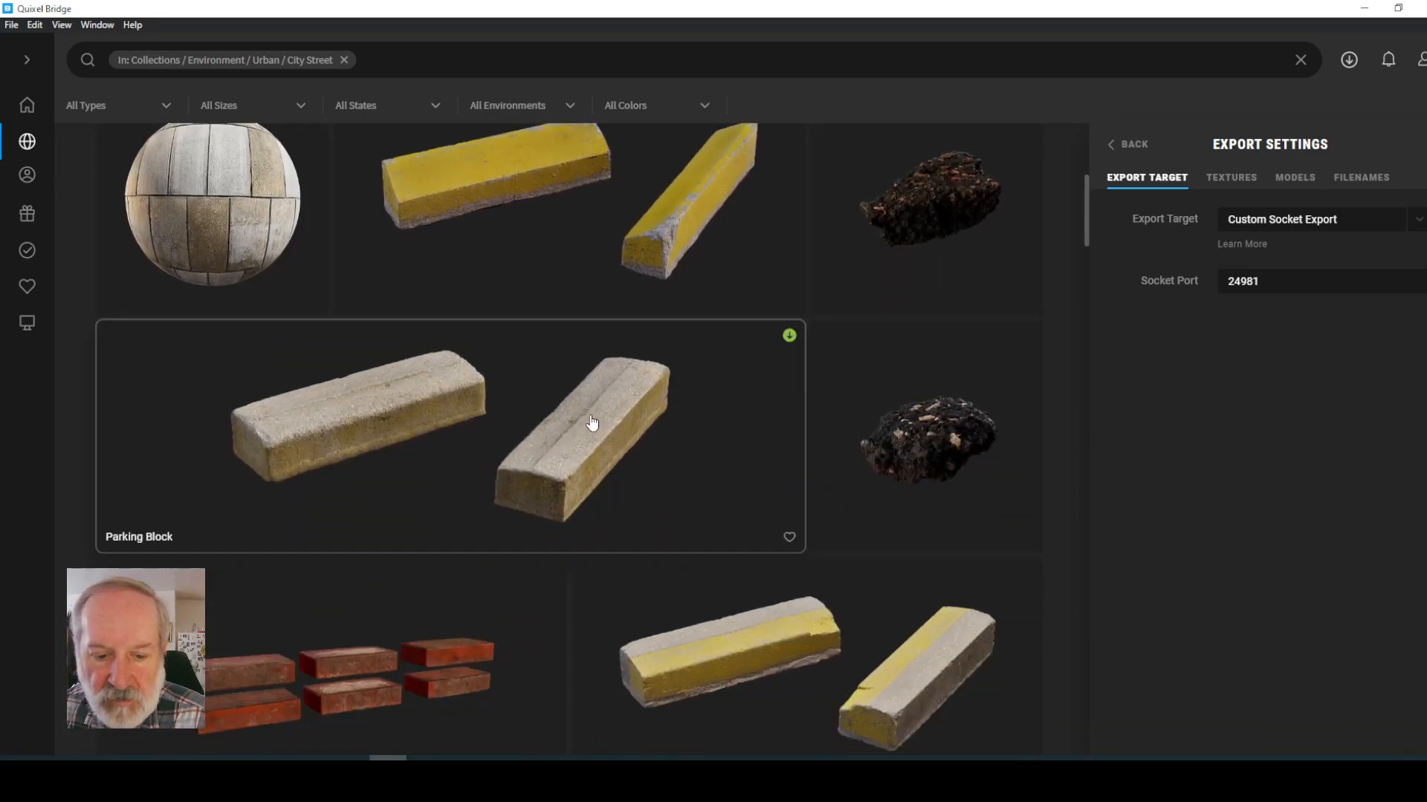
pyautogui.scroll(-2, 520, 483)
pyautogui.scroll(-8, 542, 408)
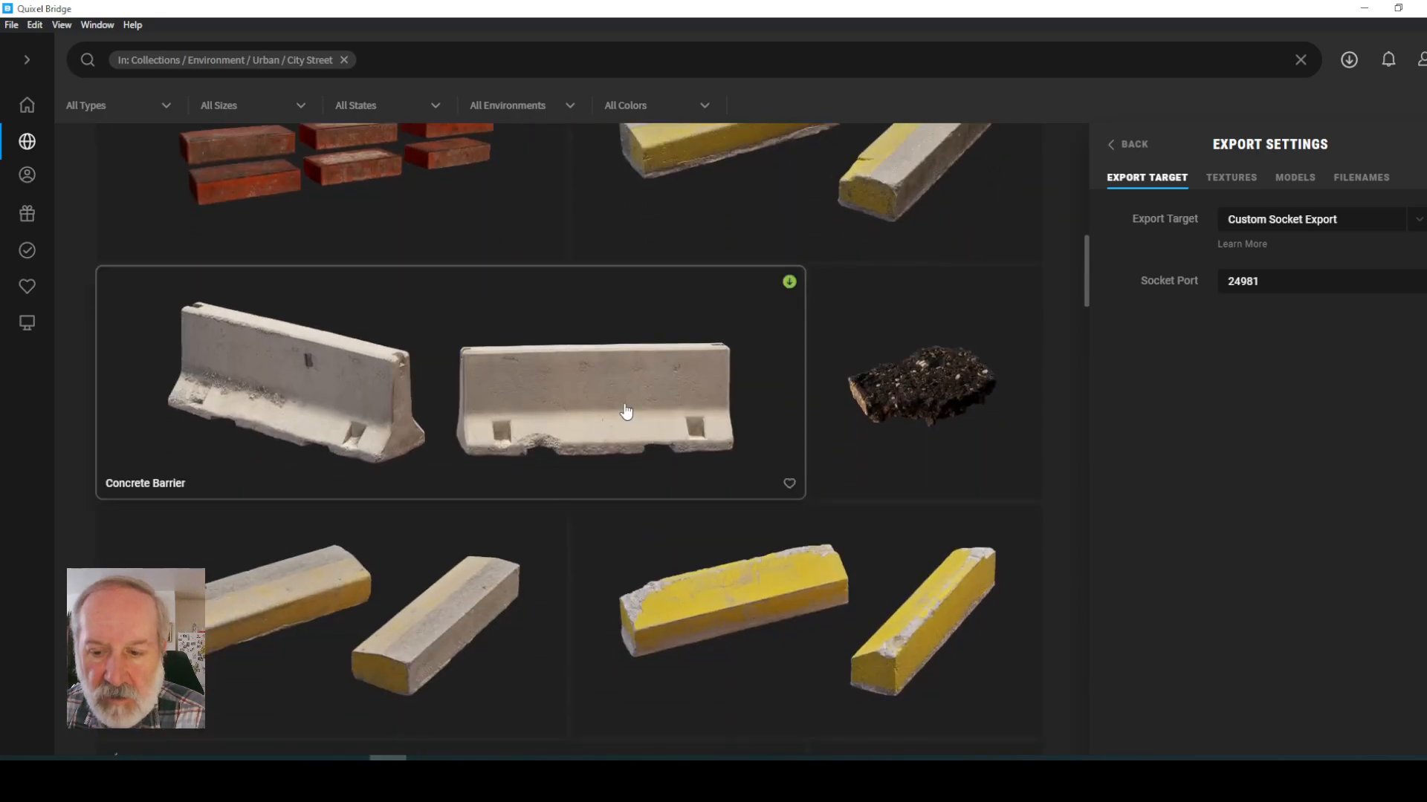
pyautogui.scroll(-7, 832, 416)
pyautogui.scroll(-4, 605, 381)
pyautogui.scroll(-2, 604, 371)
pyautogui.scroll(-8, 593, 351)
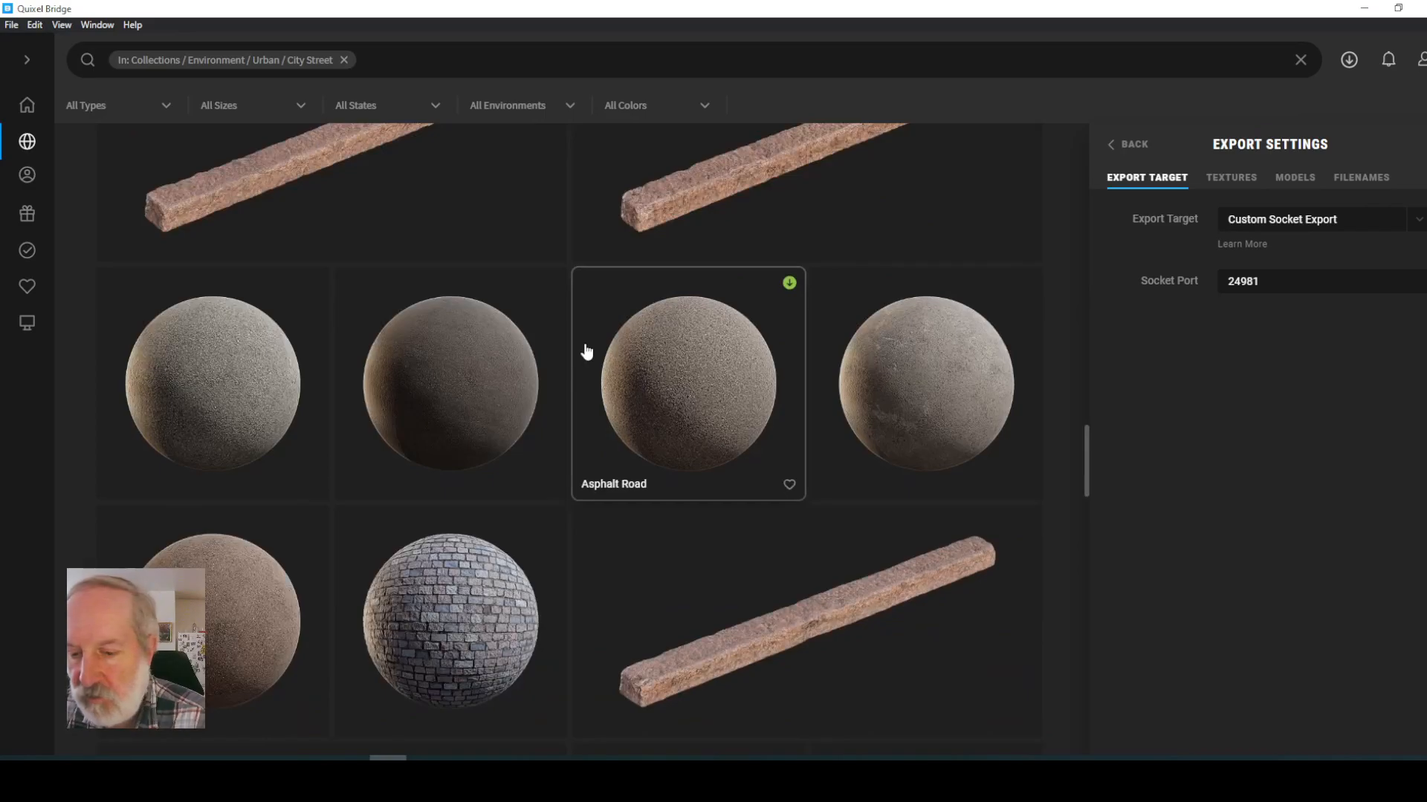
pyautogui.scroll(-3, 570, 321)
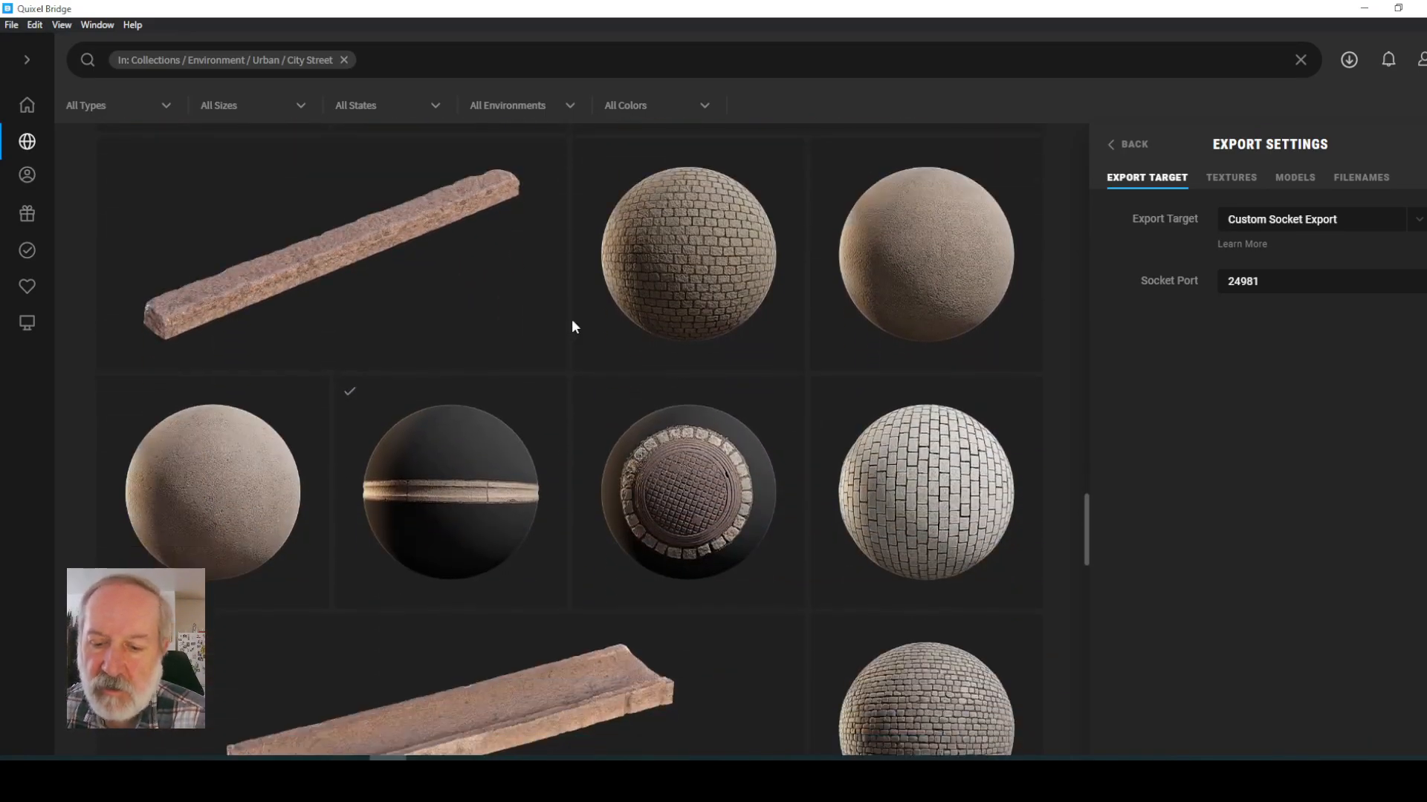
pyautogui.scroll(-2, 658, 483)
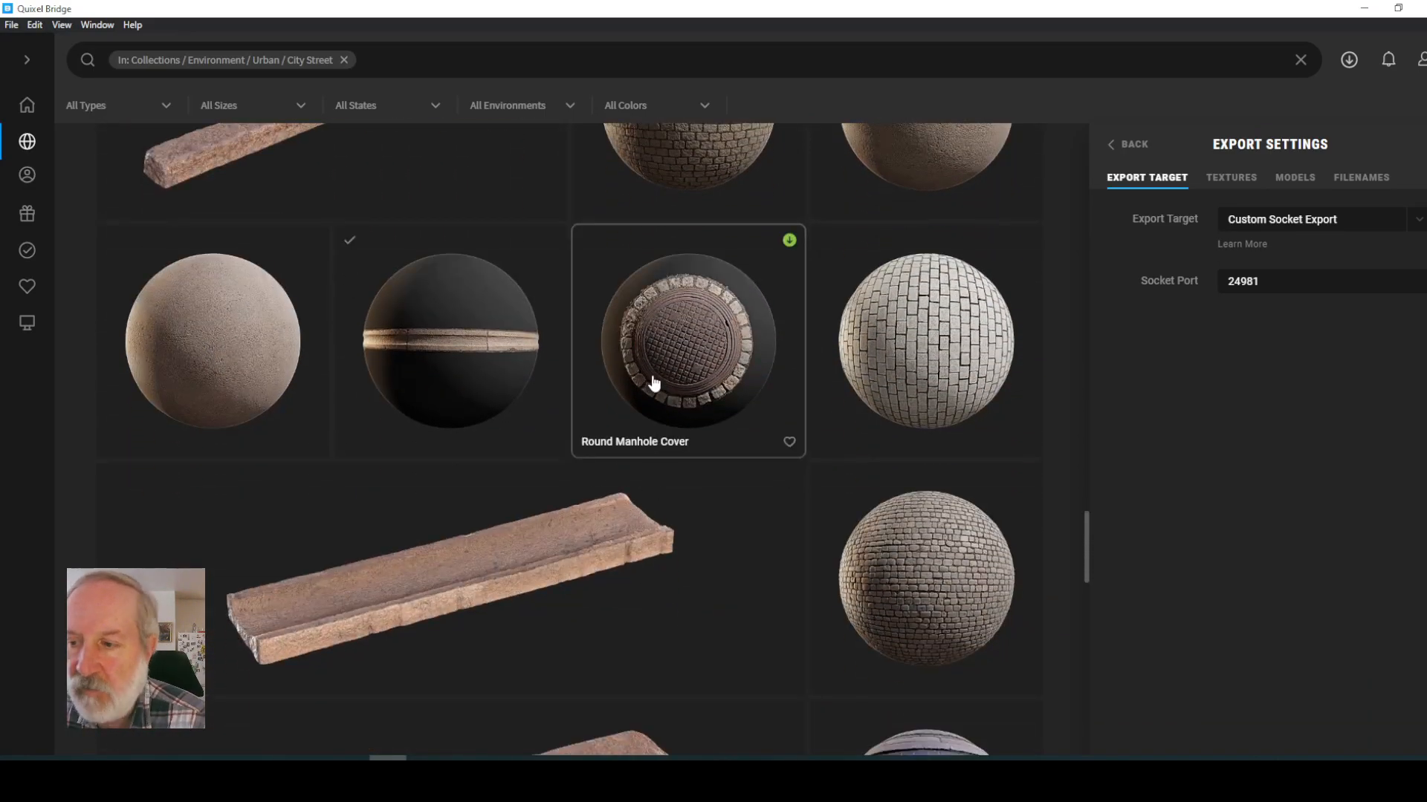
pyautogui.scroll(-7, 654, 383)
pyautogui.scroll(-6, 634, 380)
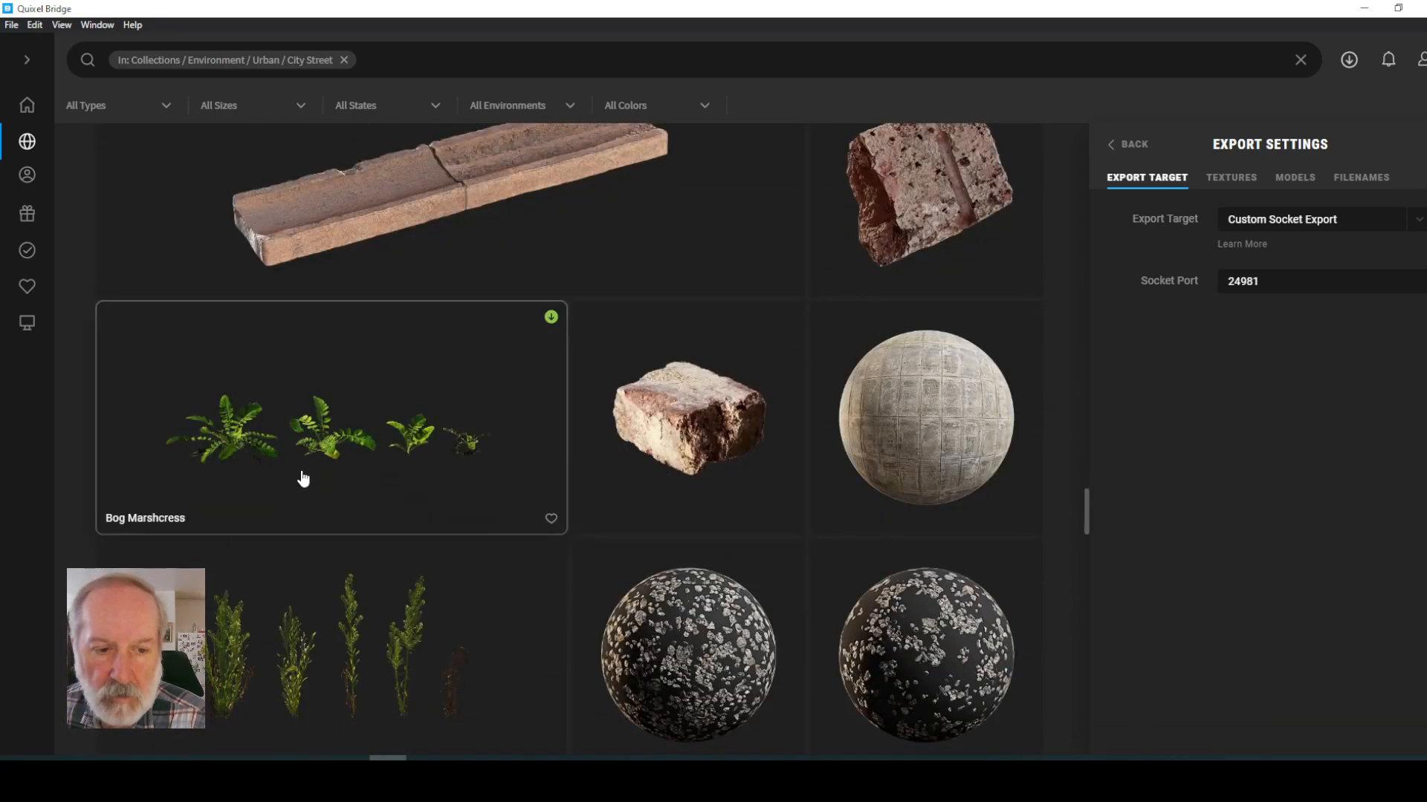
pyautogui.scroll(-5, 435, 445)
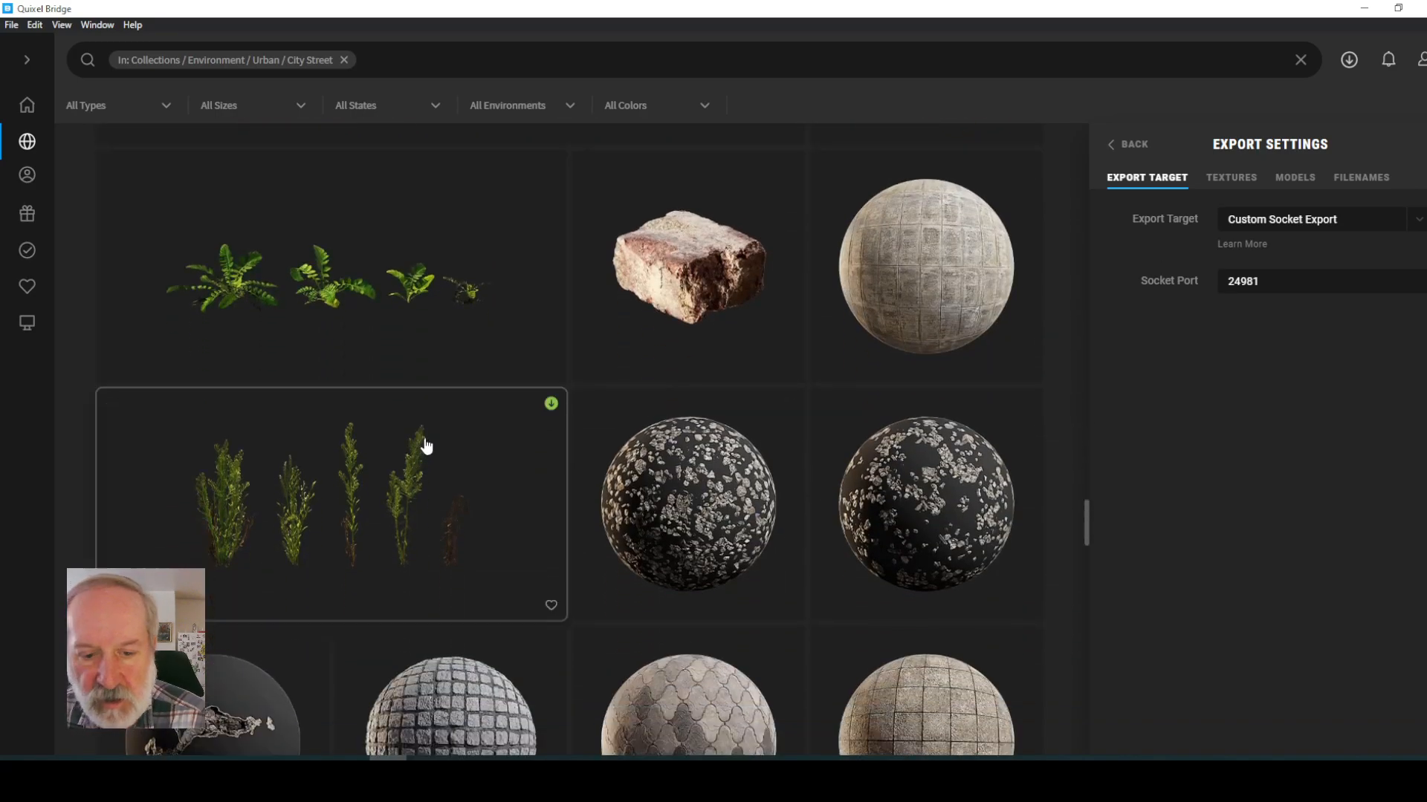
pyautogui.scroll(8, 516, 430)
pyautogui.scroll(10, 550, 427)
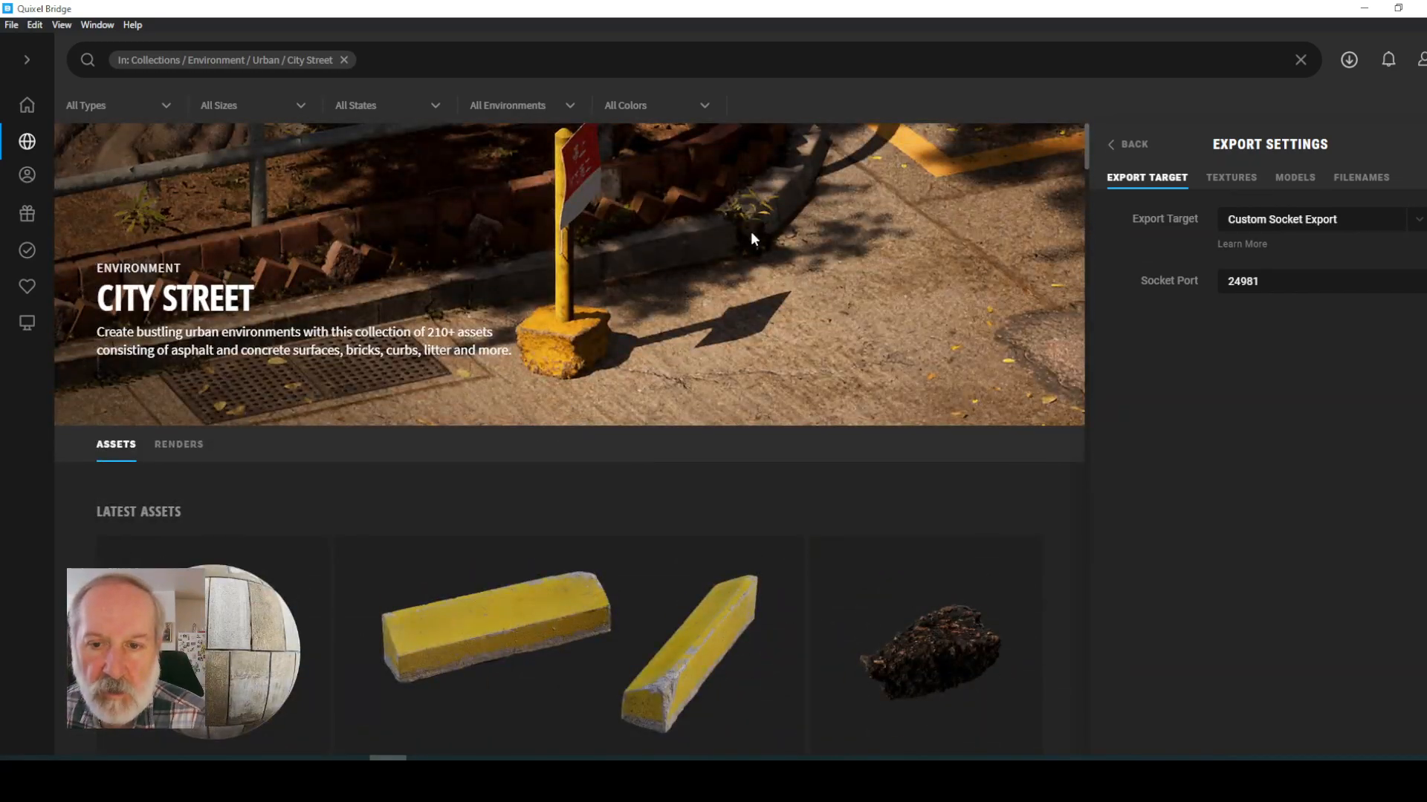
# - Examine the rest of the City Street collection: paving surfaces, debris decals, drain covers, cement curbs and concrete barriers
pyautogui.scroll(-15, 845, 455)
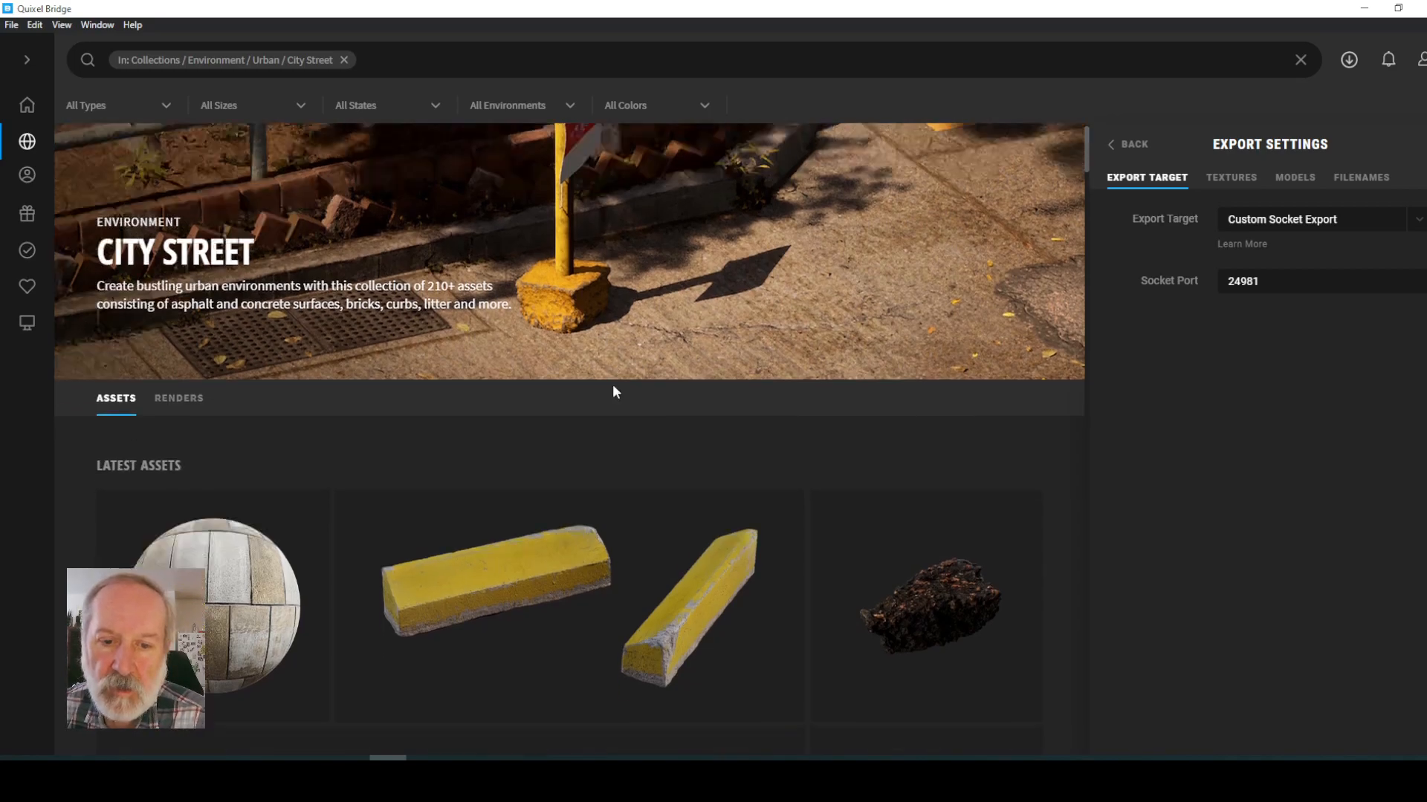
pyautogui.scroll(-10, 821, 435)
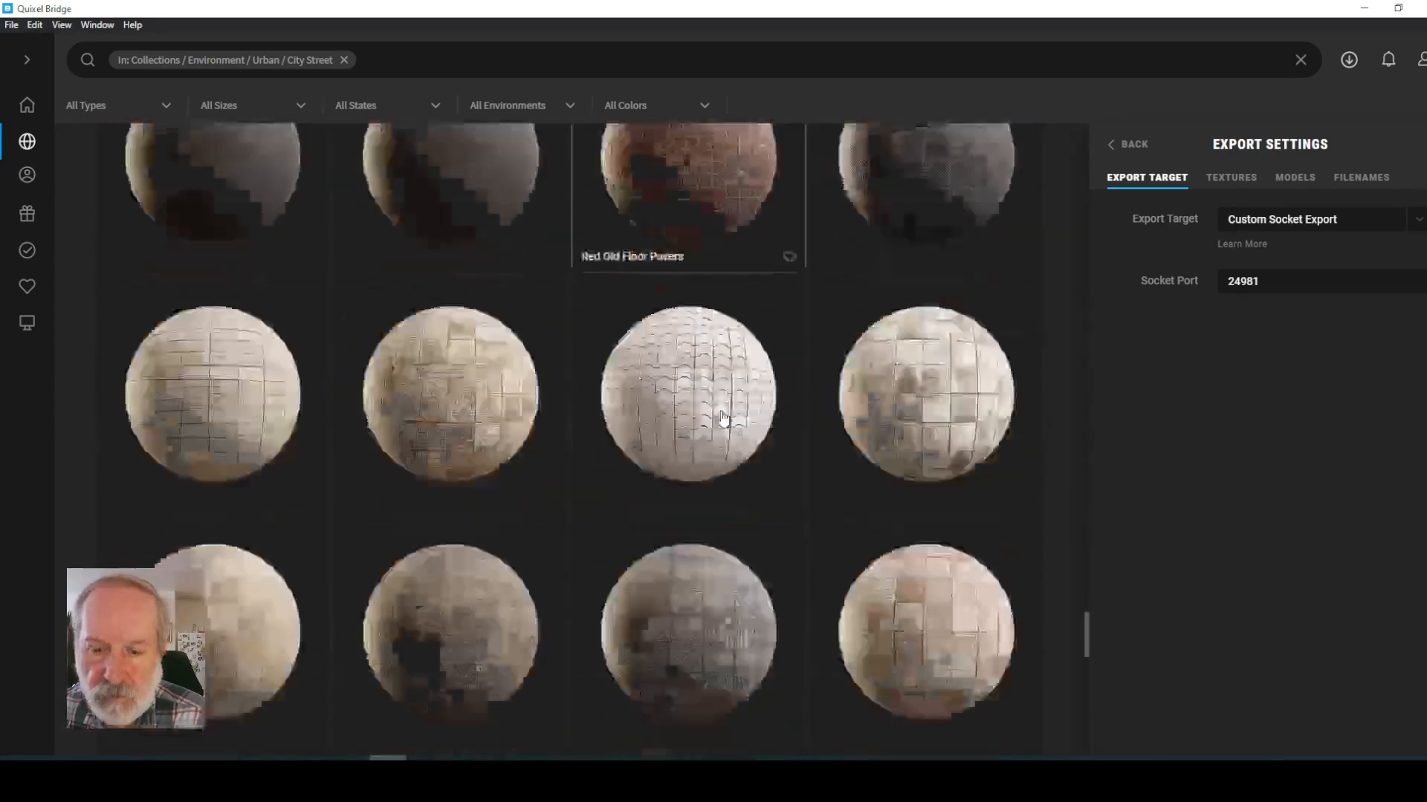
pyautogui.scroll(6, 587, 423)
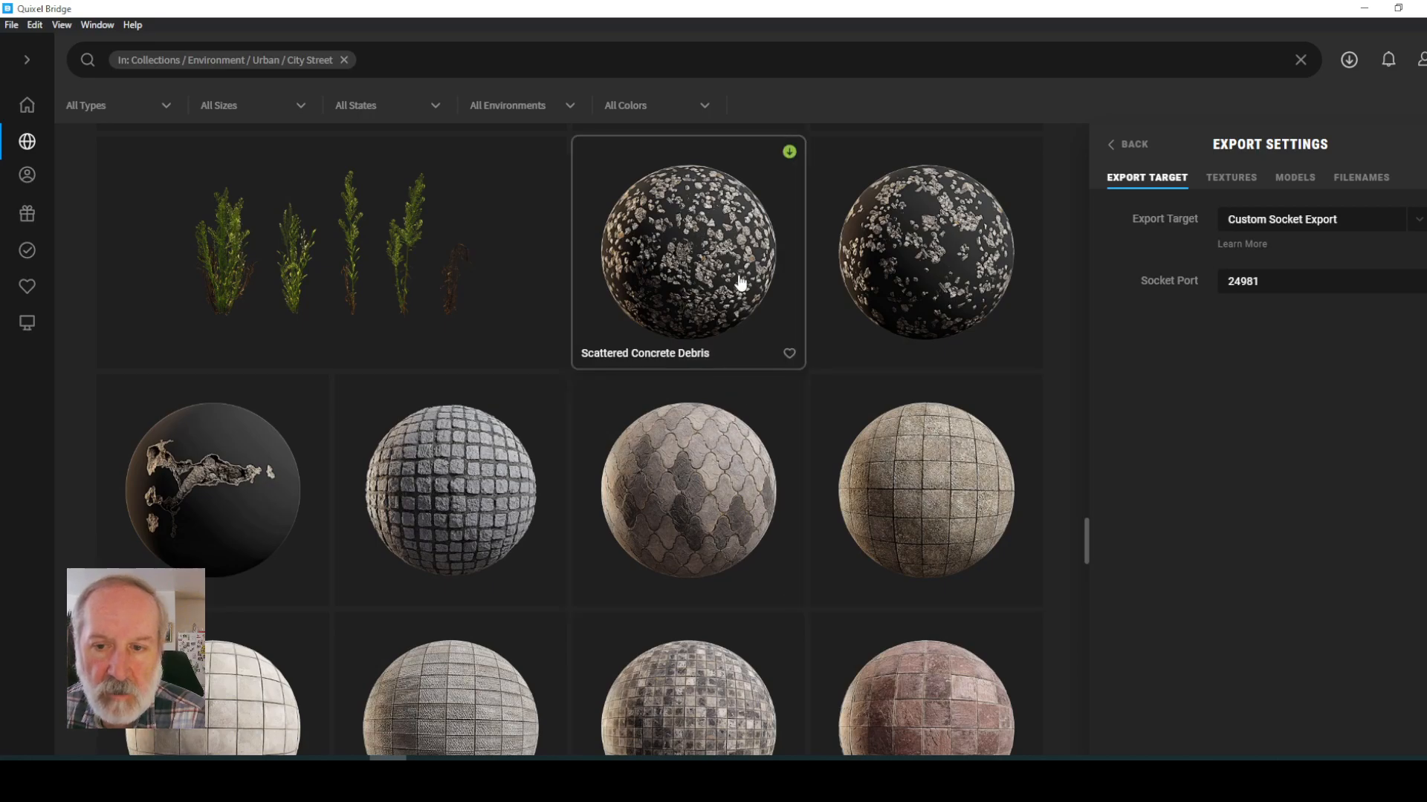
pyautogui.scroll(-10, 402, 363)
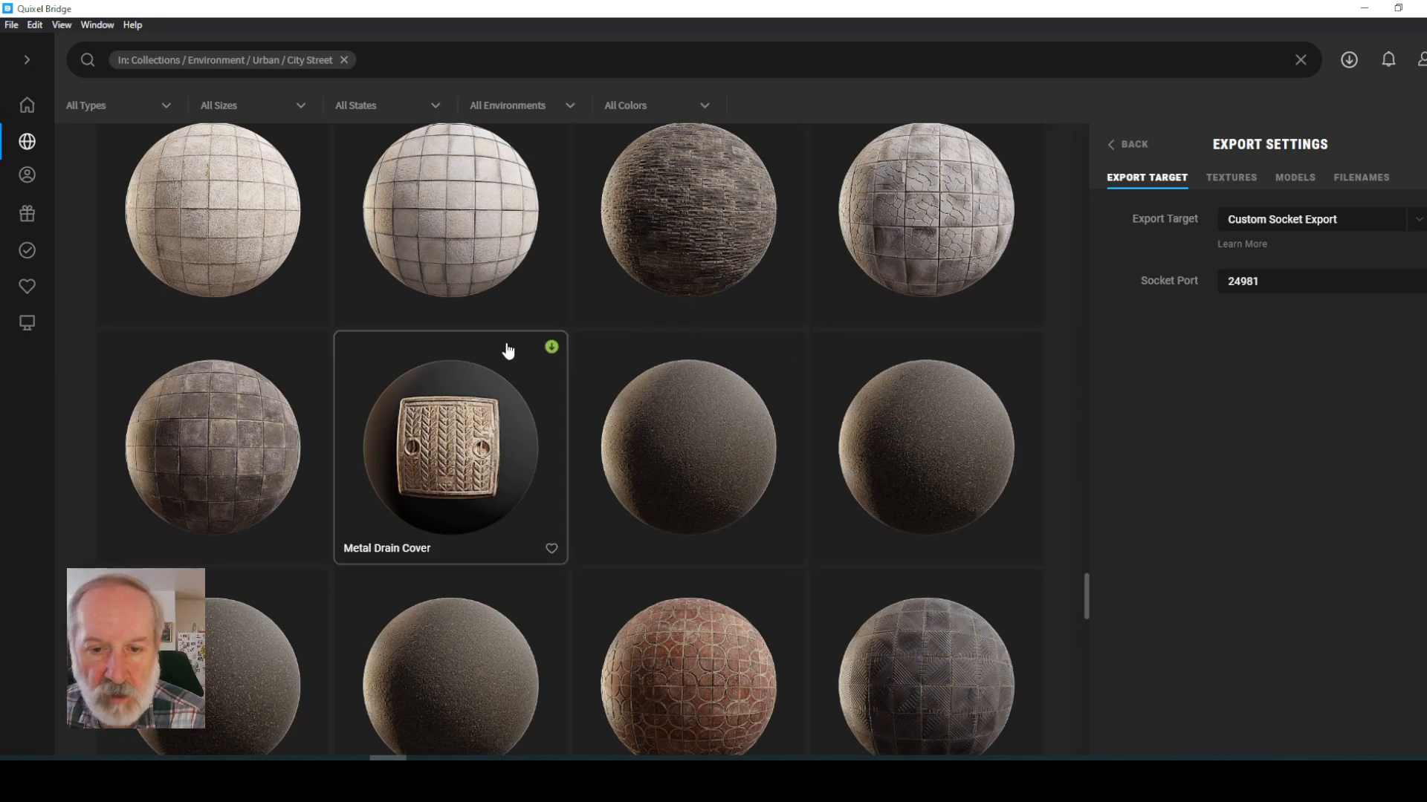
pyautogui.scroll(-7, 506, 346)
pyautogui.scroll(-15, 639, 357)
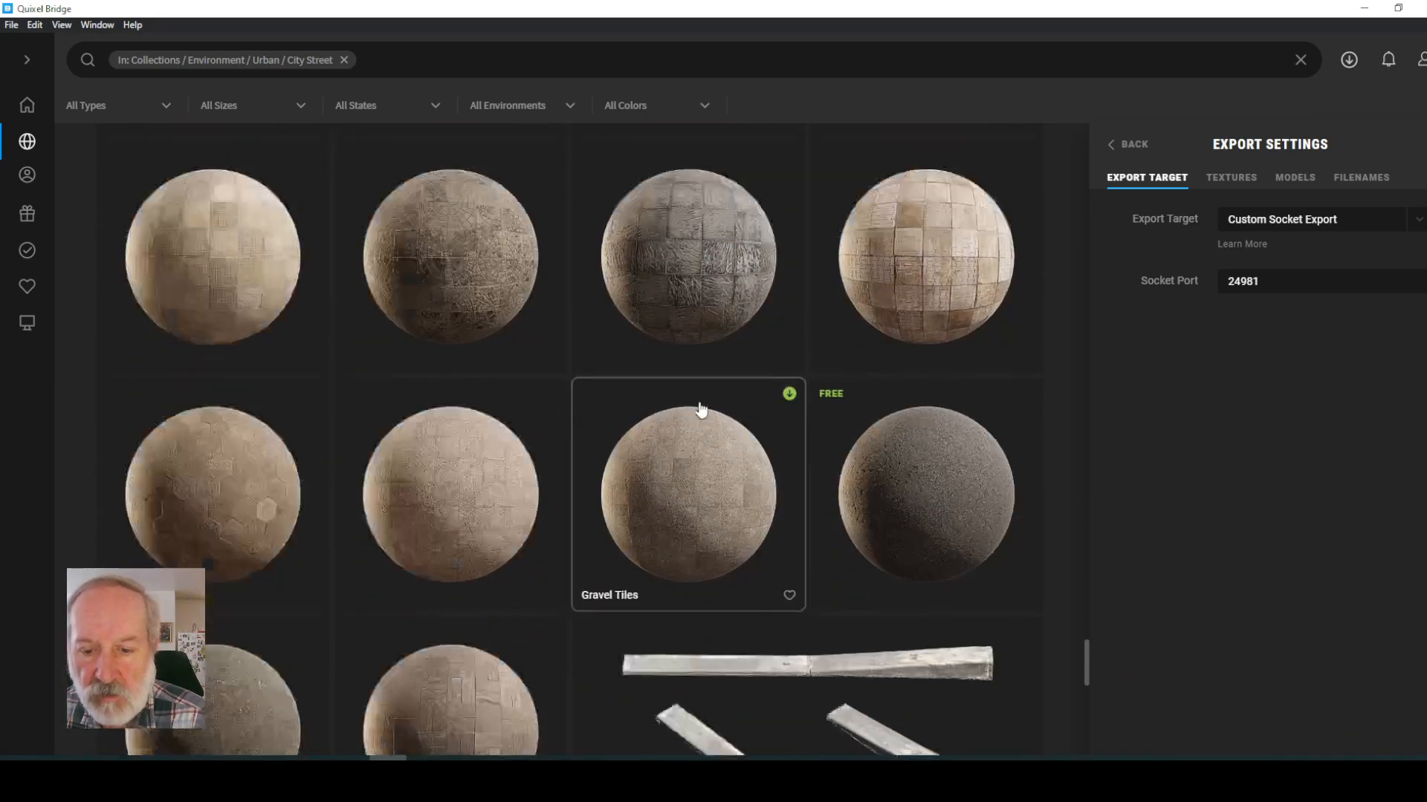
pyautogui.scroll(-1, 786, 468)
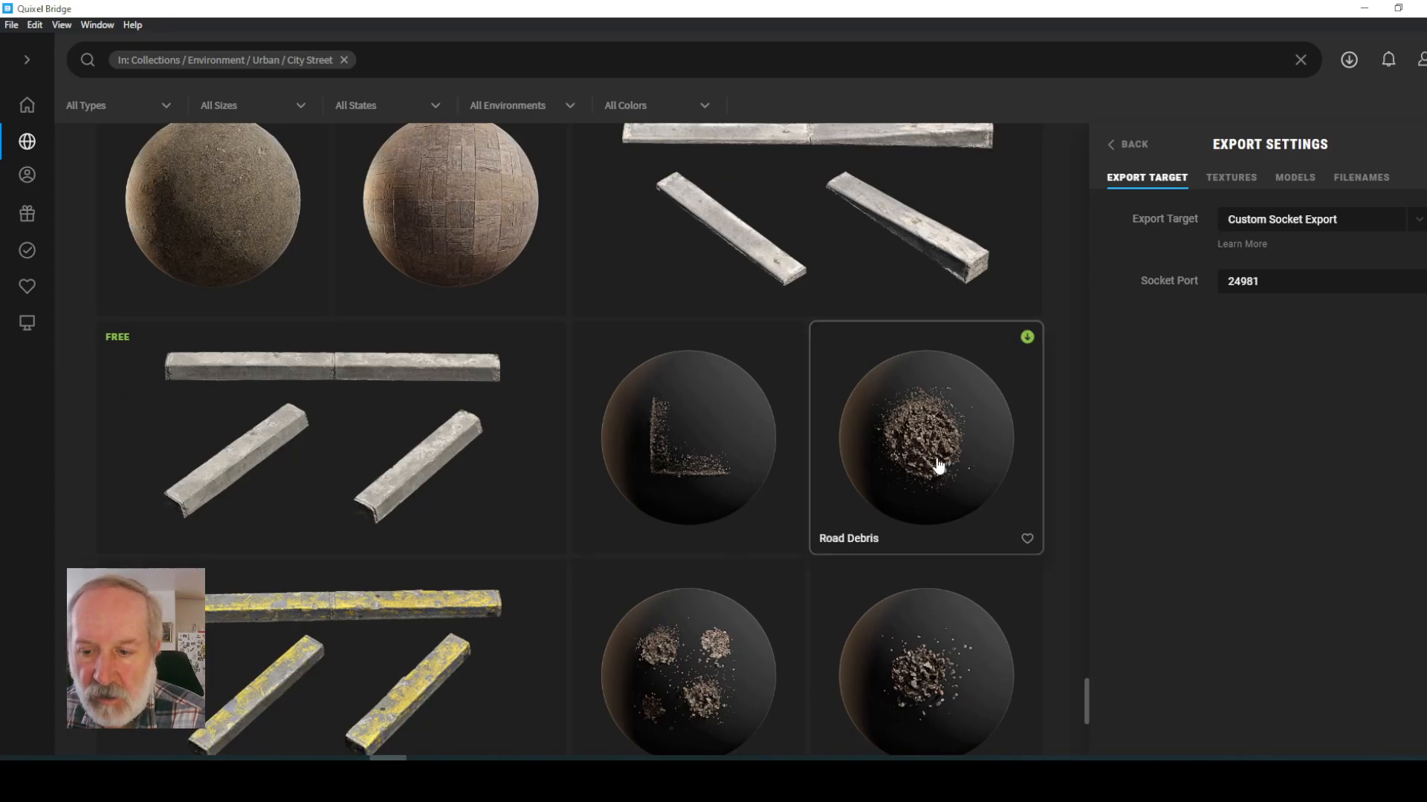
pyautogui.scroll(-3, 934, 464)
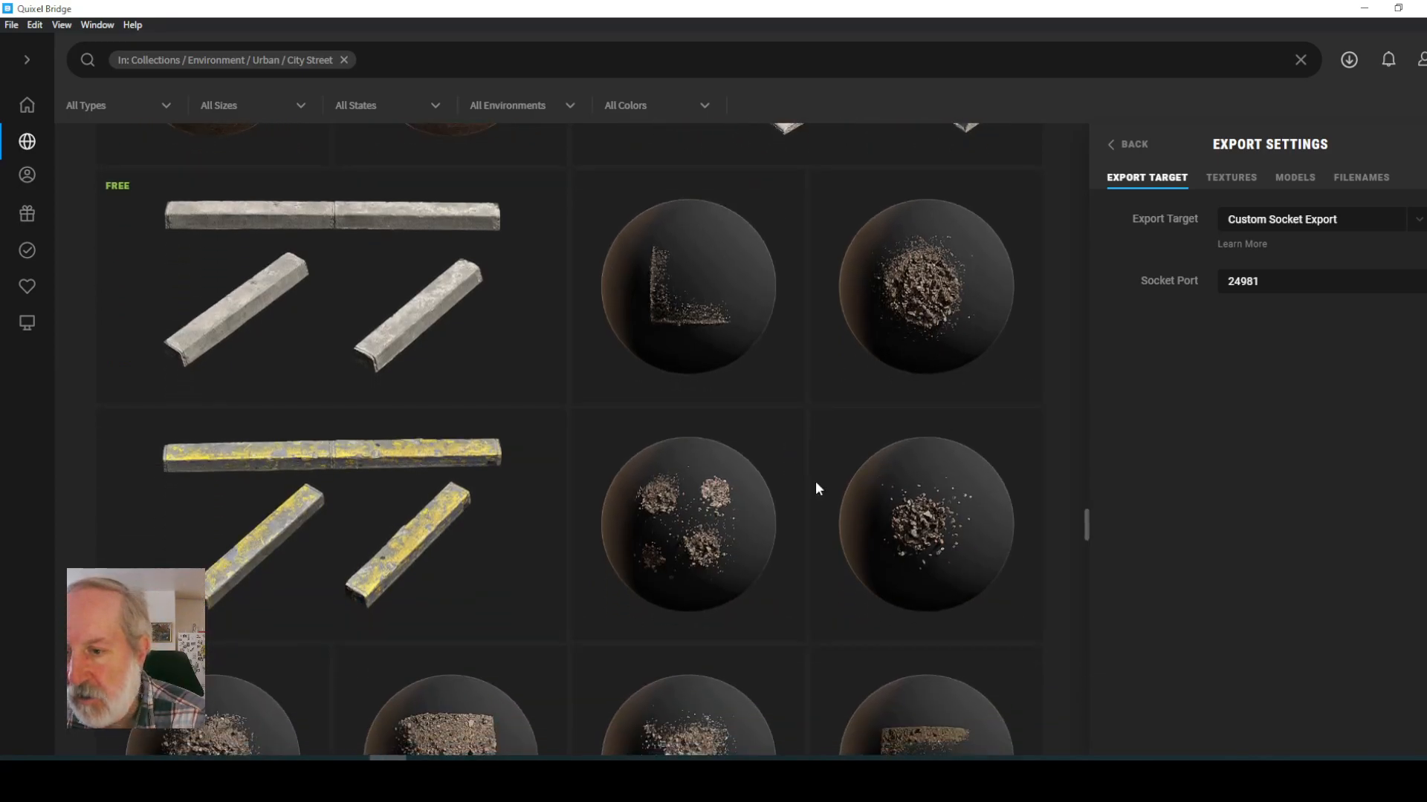
pyautogui.scroll(-6, 719, 487)
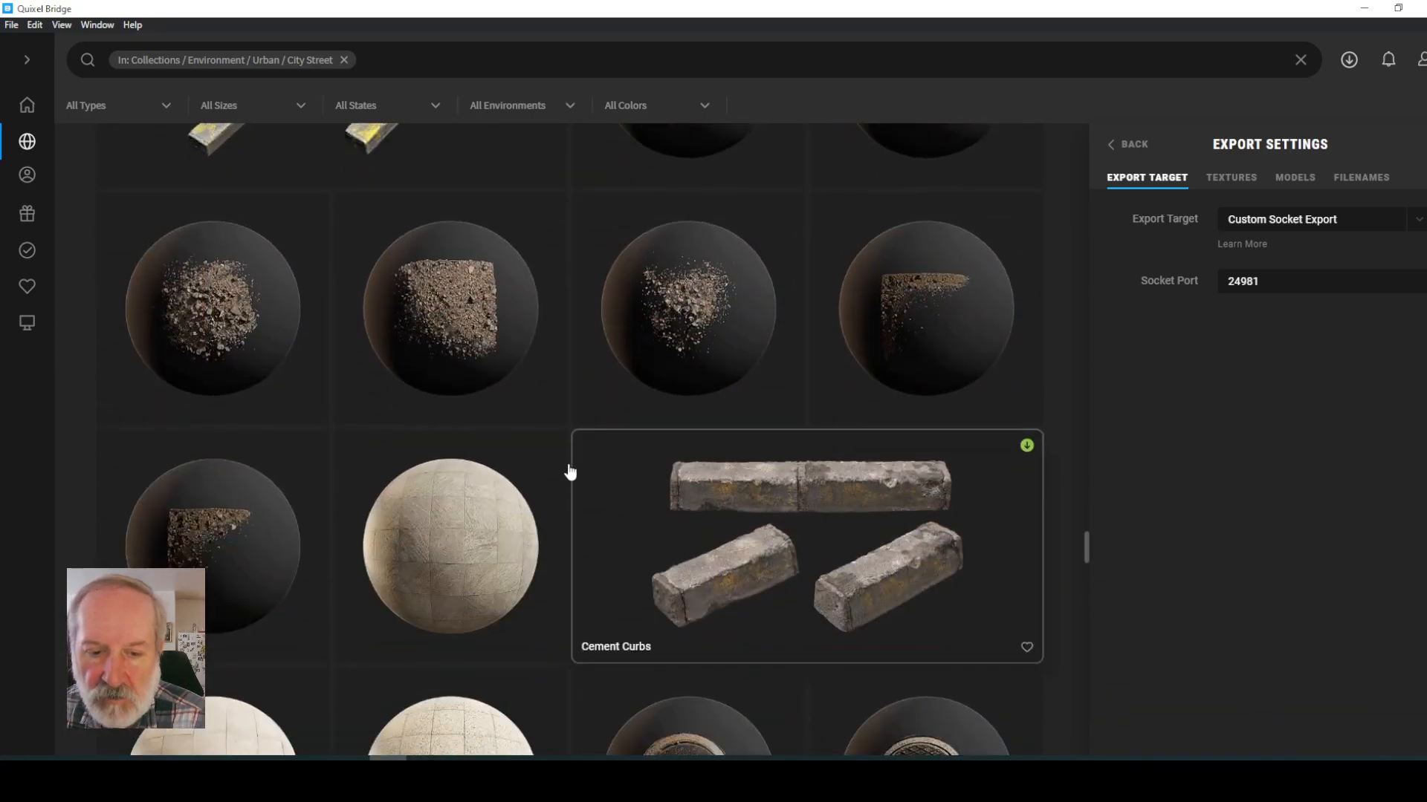
pyautogui.scroll(-3, 639, 431)
pyautogui.scroll(-3, 617, 405)
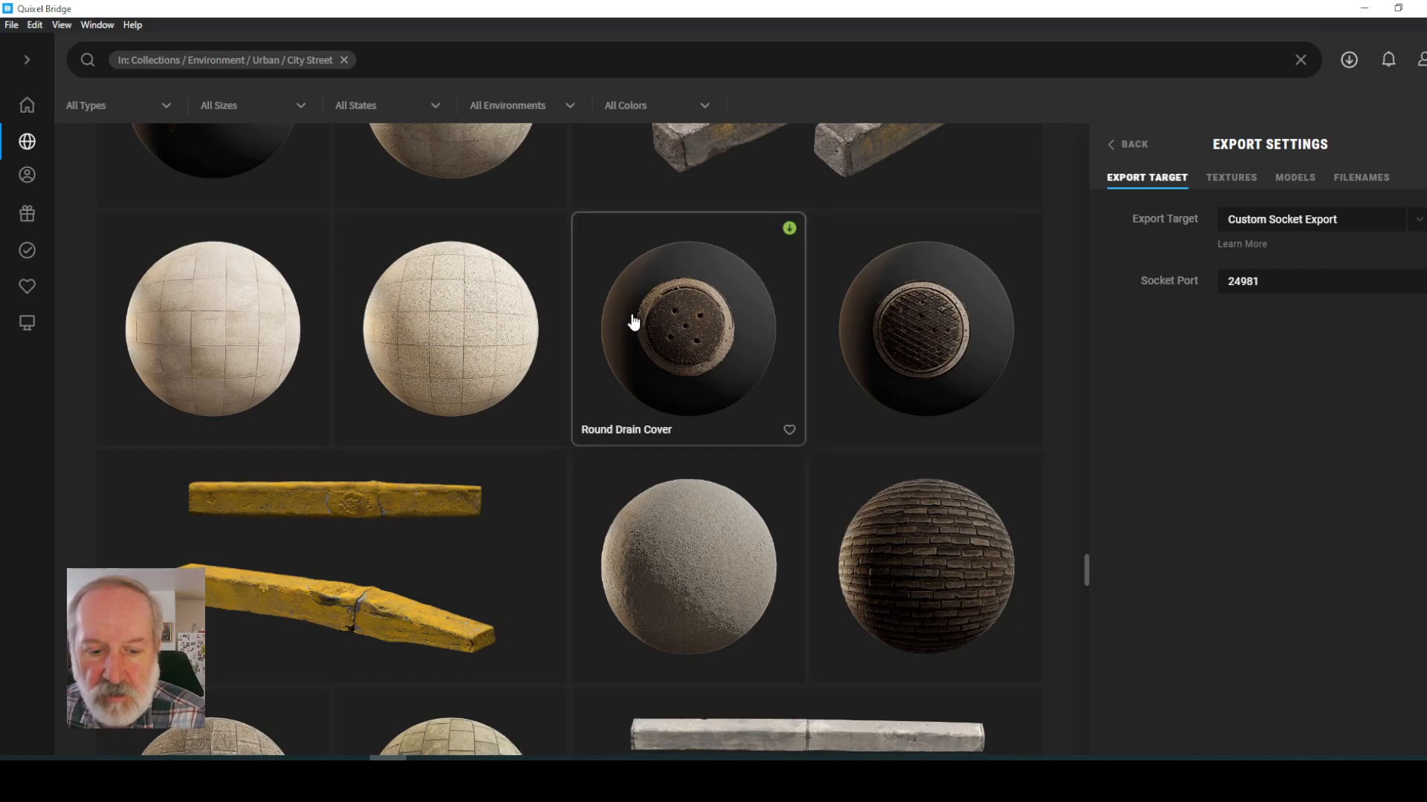
pyautogui.scroll(-2, 633, 319)
pyautogui.scroll(-8, 632, 321)
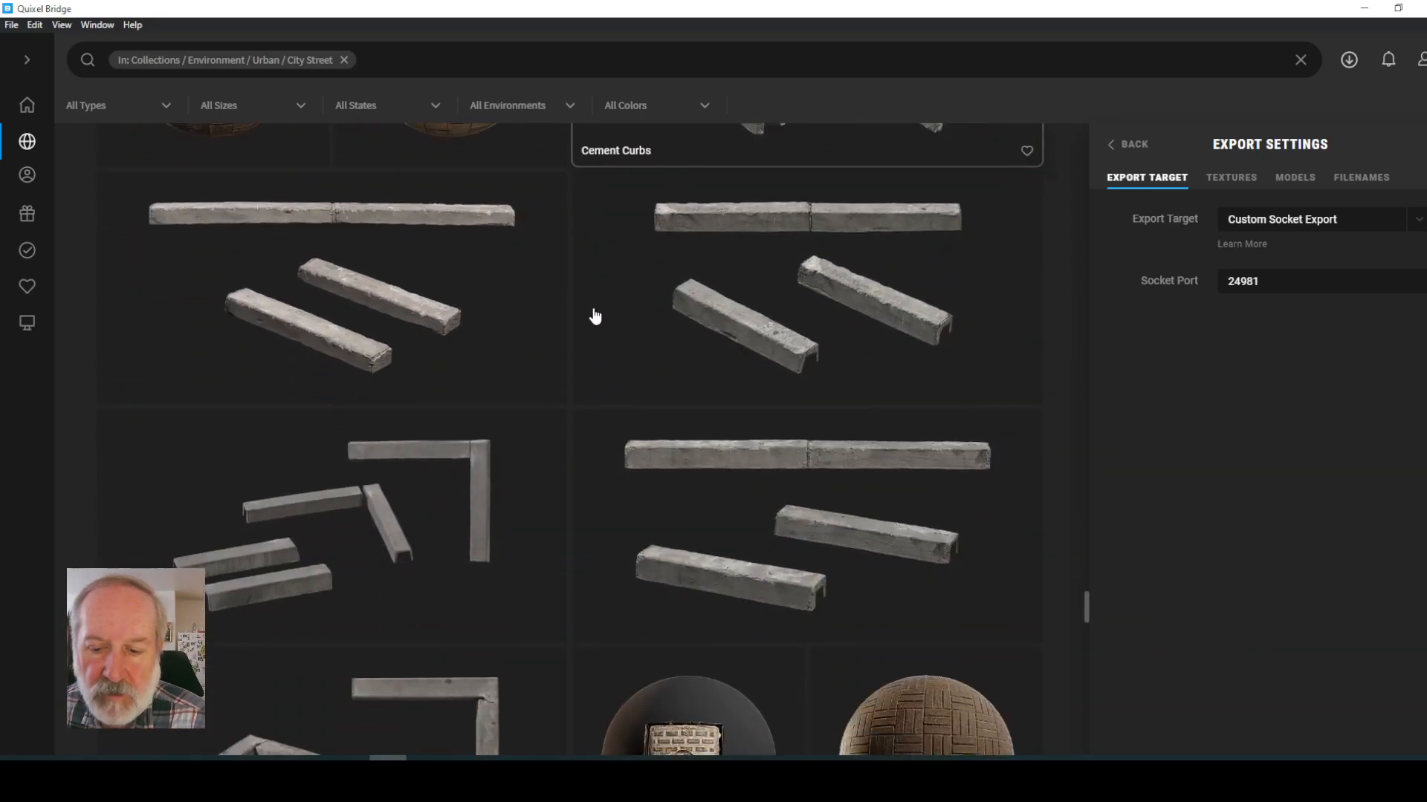
pyautogui.scroll(-3, 594, 317)
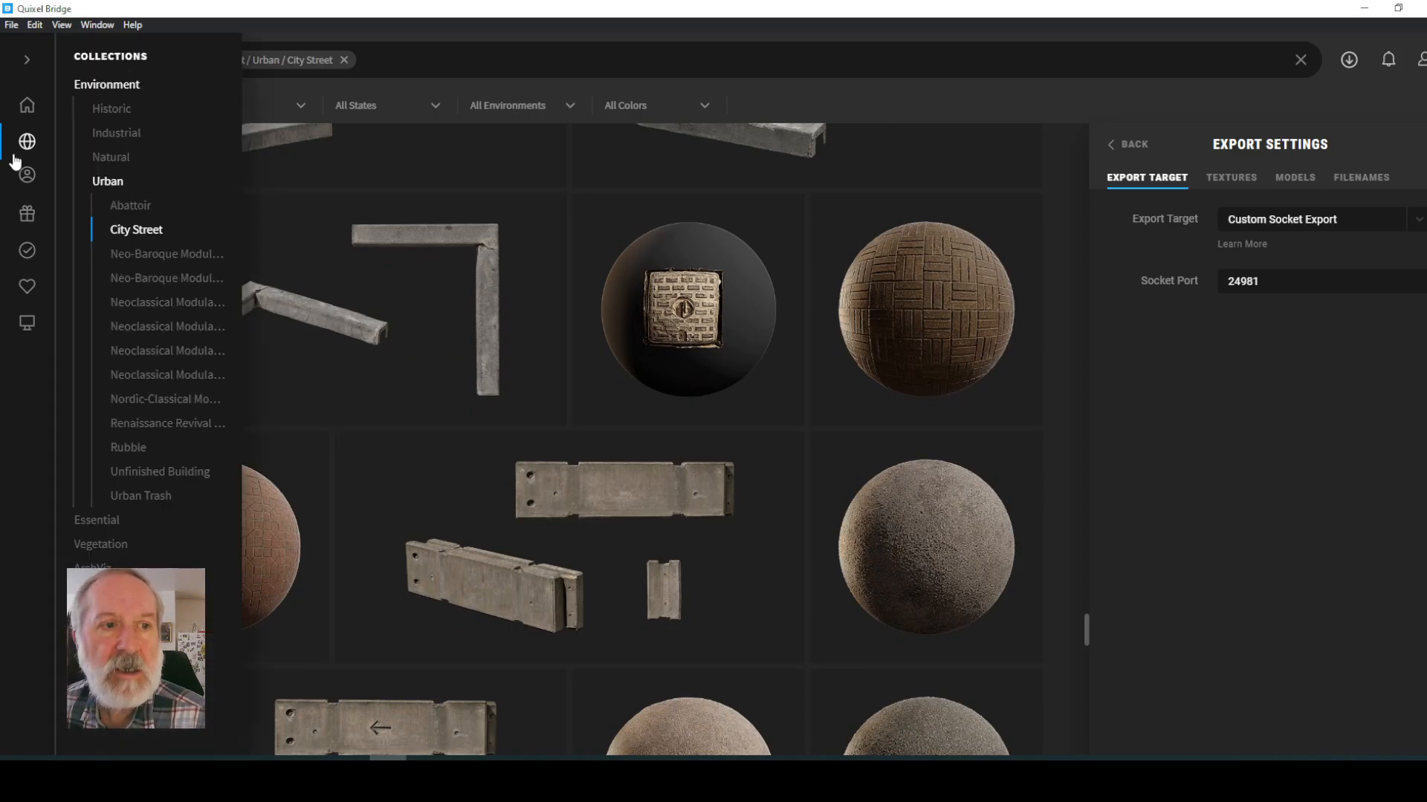
# - Open the Neo-Baroque Modular Building collection and the Renaissance Revival Modular Building collection to view their assets
pyautogui.moveTo(87, 105)
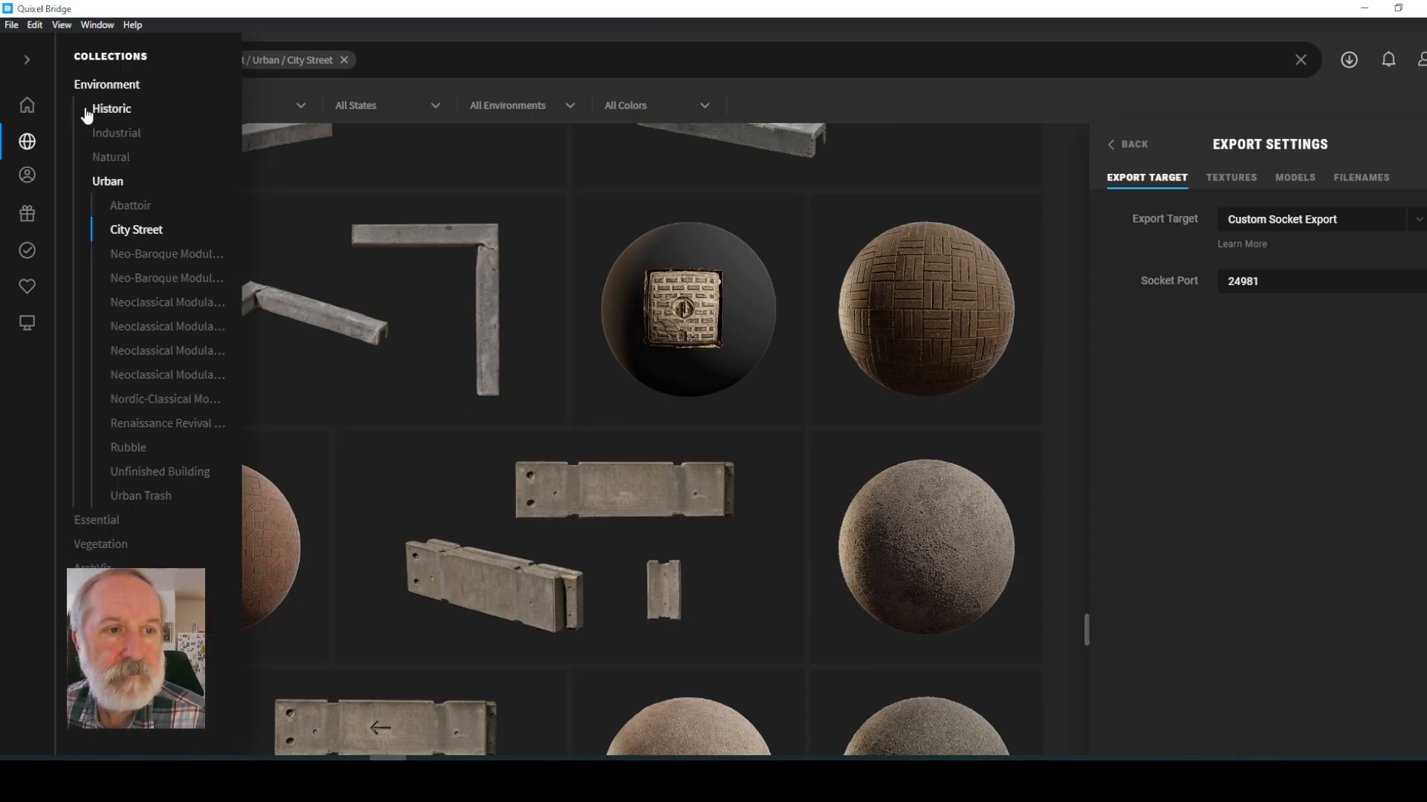
pyautogui.click(142, 260)
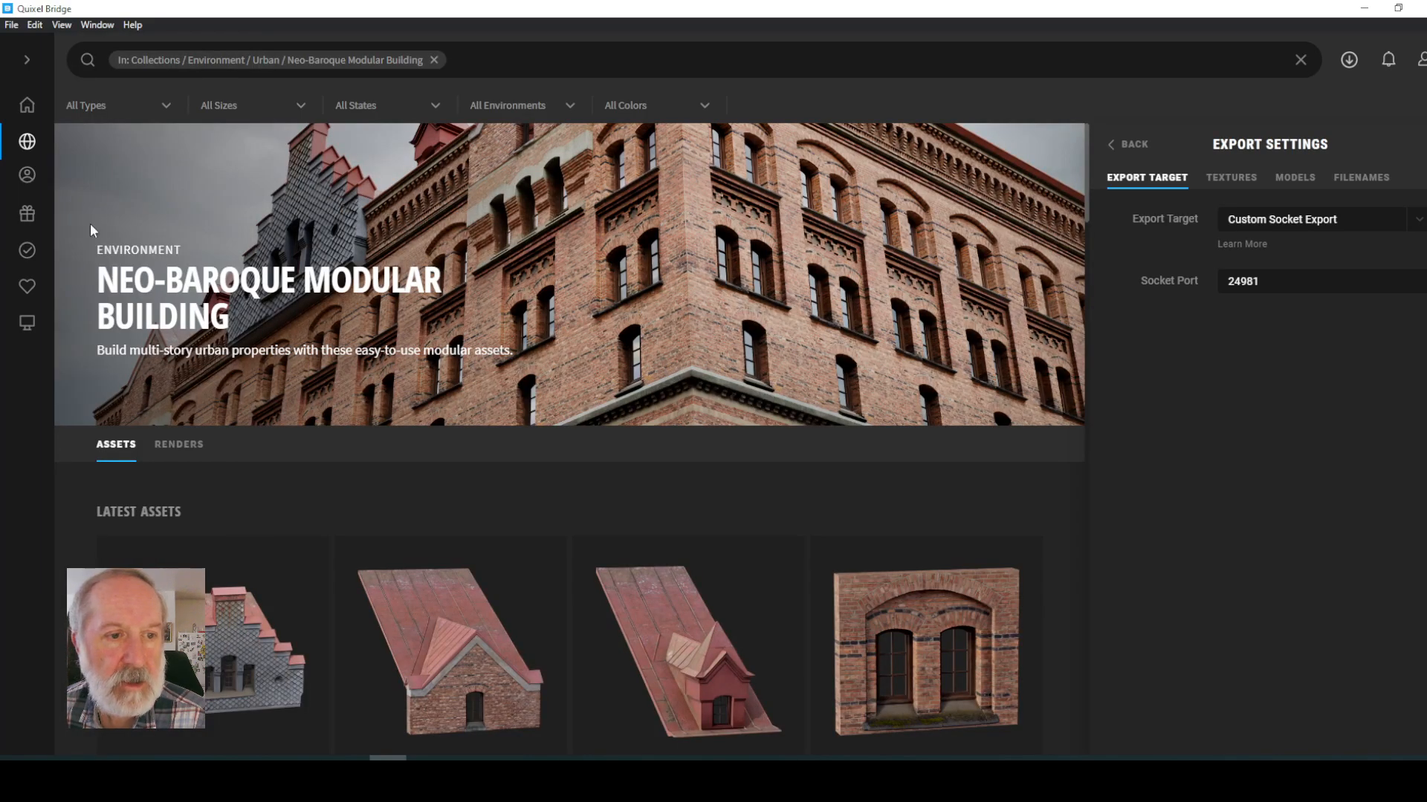
pyautogui.moveTo(26, 143)
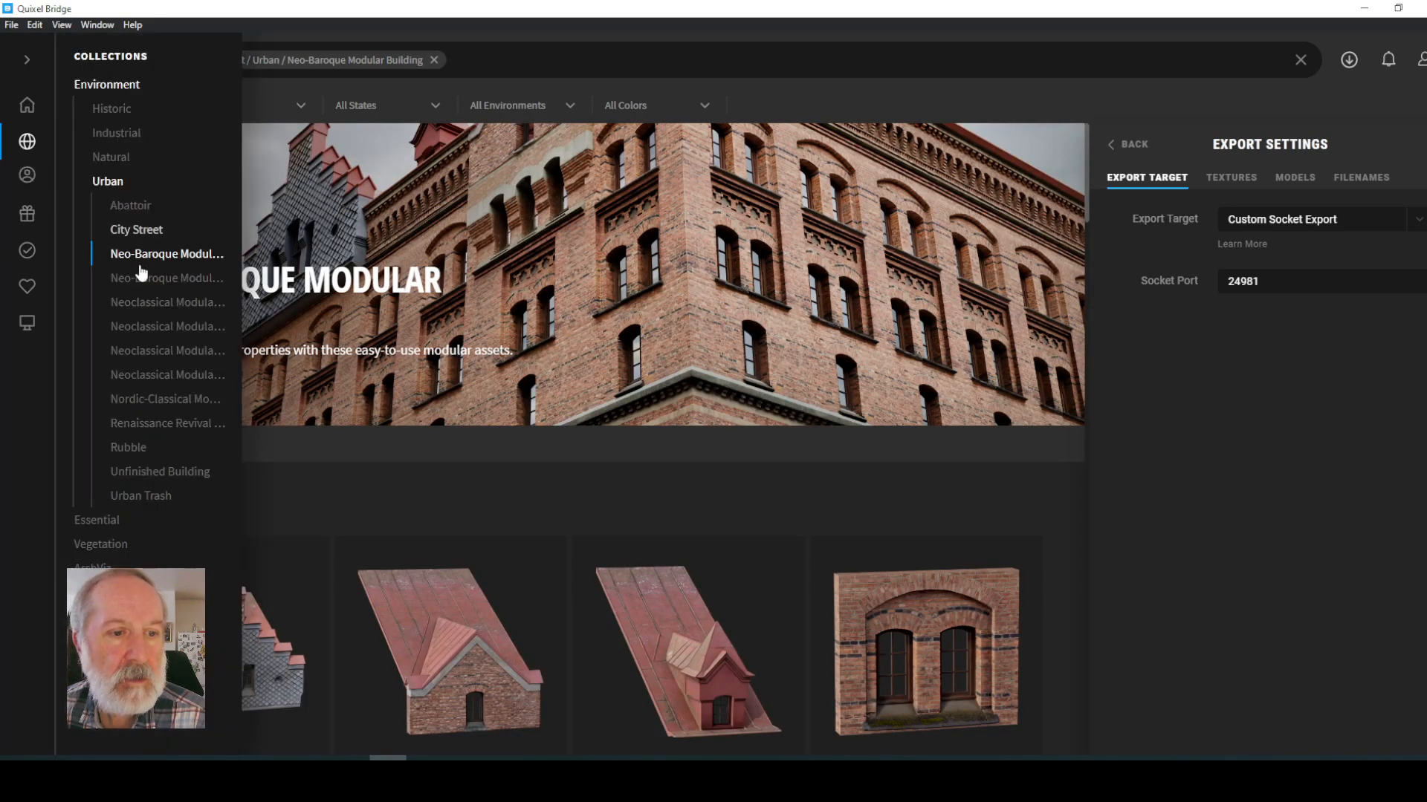
pyautogui.click(170, 423)
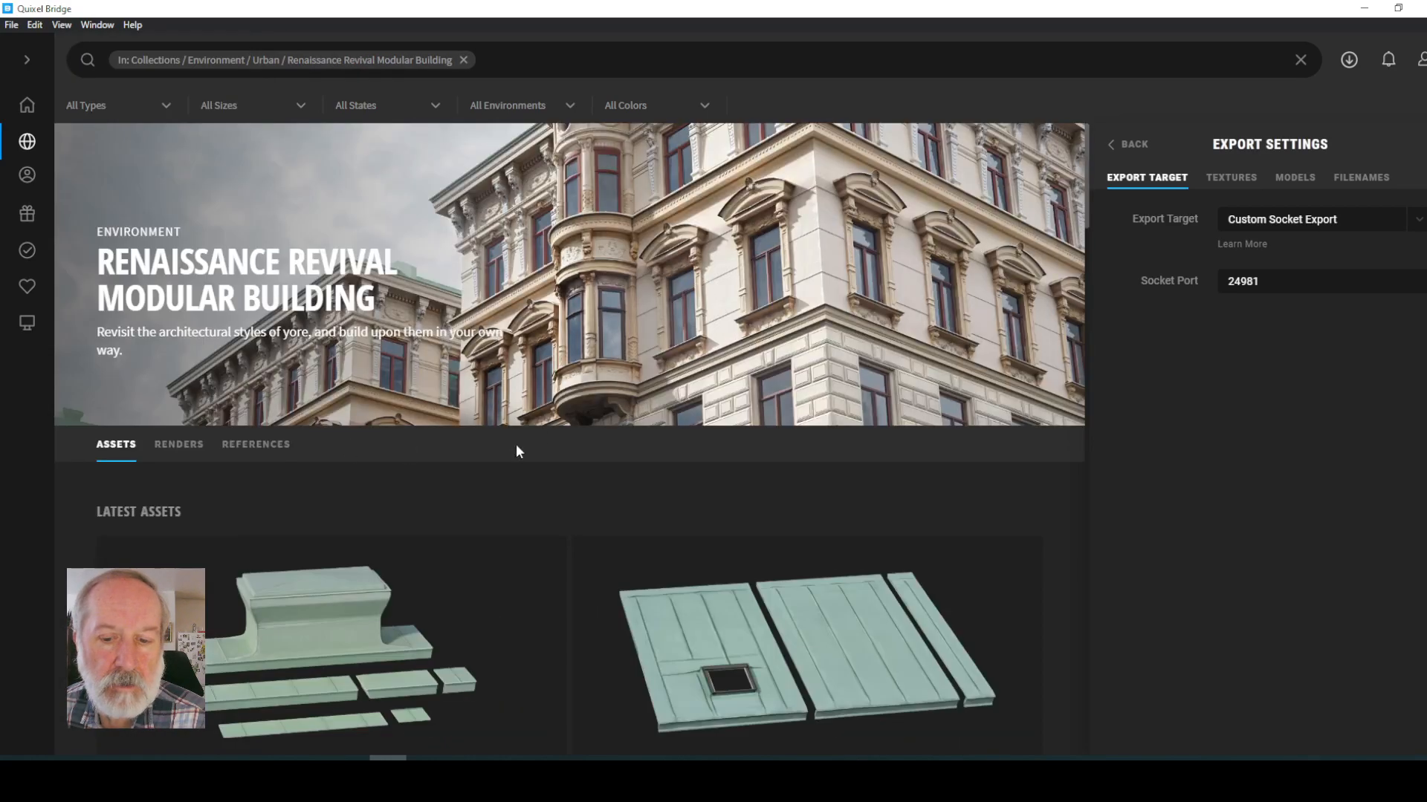
pyautogui.moveTo(41, 109)
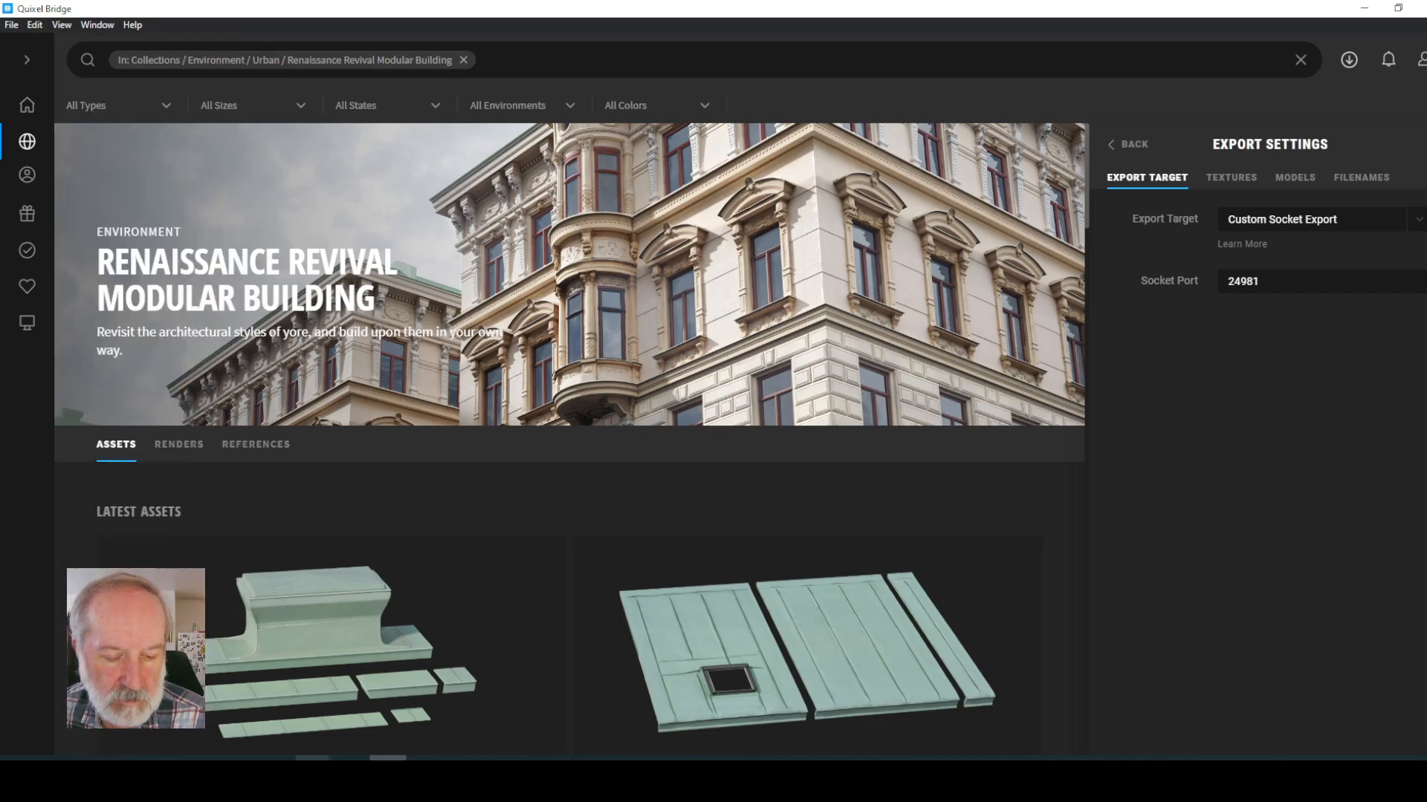
pyautogui.click(1364, 8)
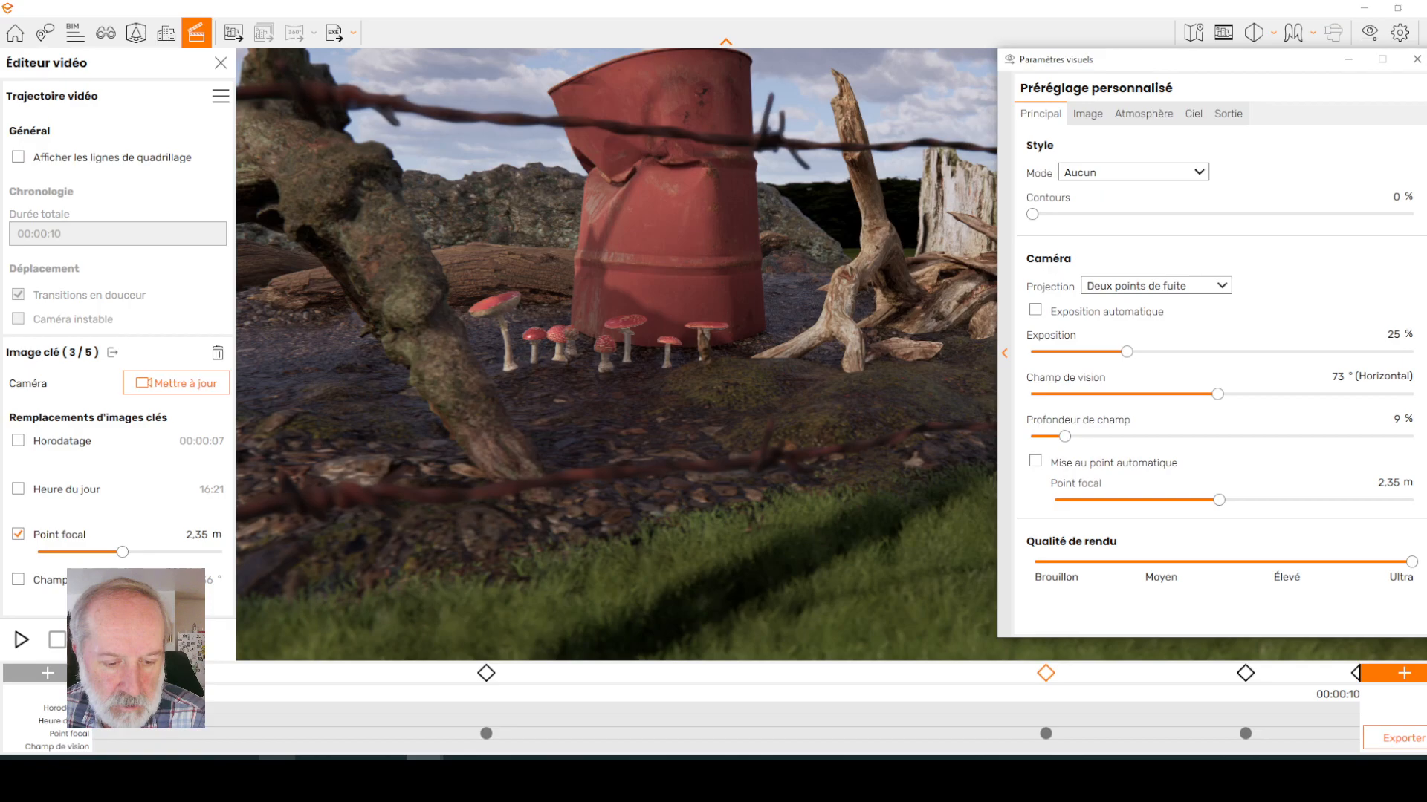
pyautogui.moveTo(277, 769)
pyautogui.click(207, 722)
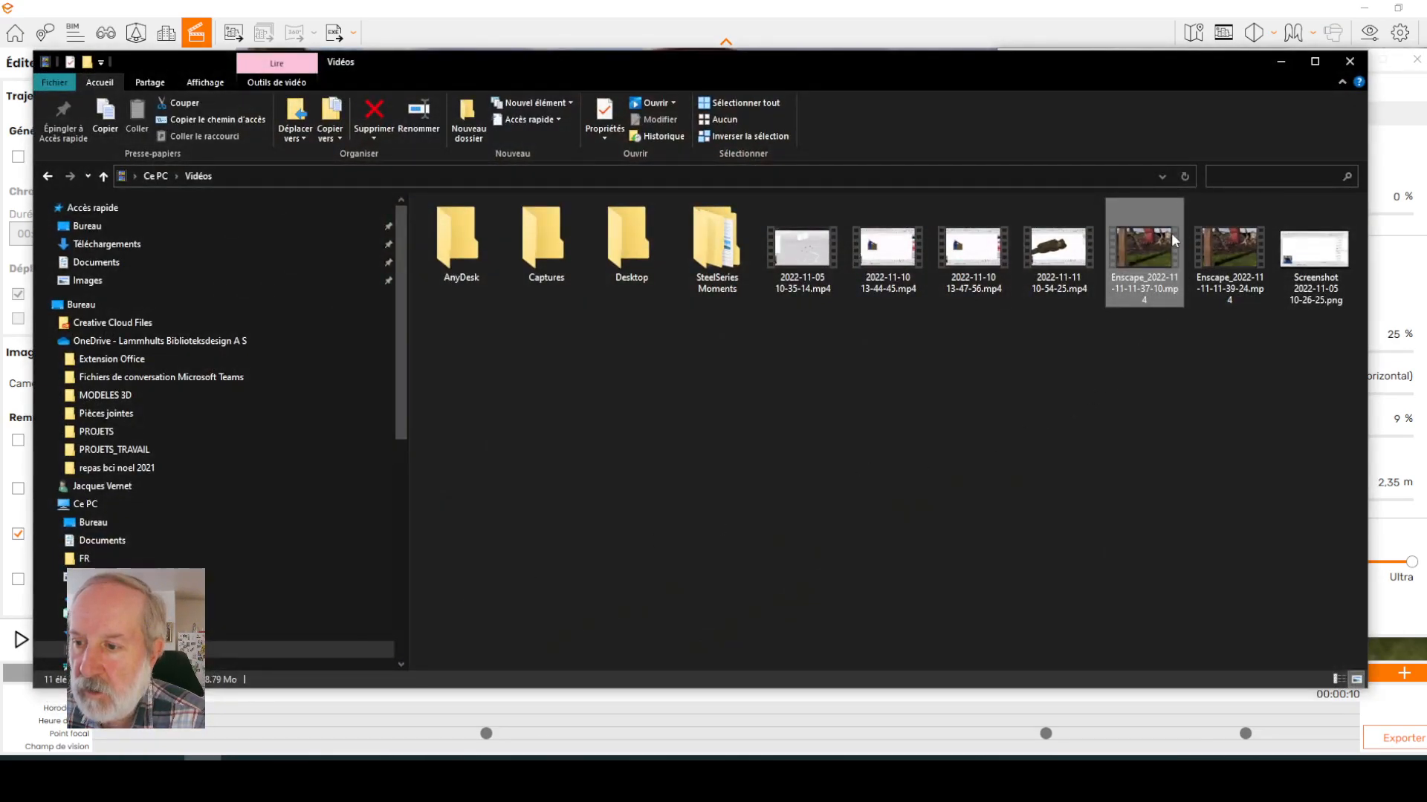
pyautogui.doubleClick(1233, 245)
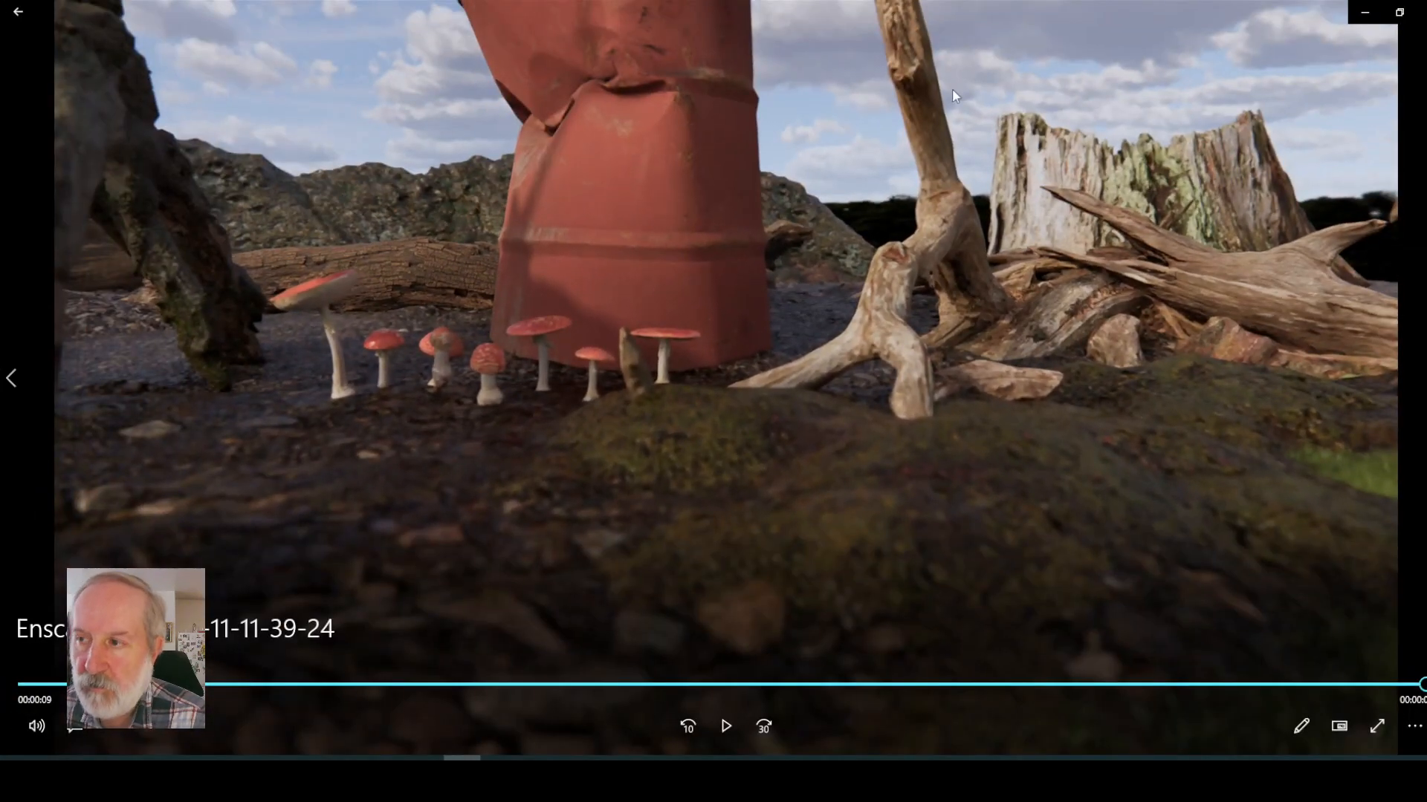
pyautogui.click(1415, 14)
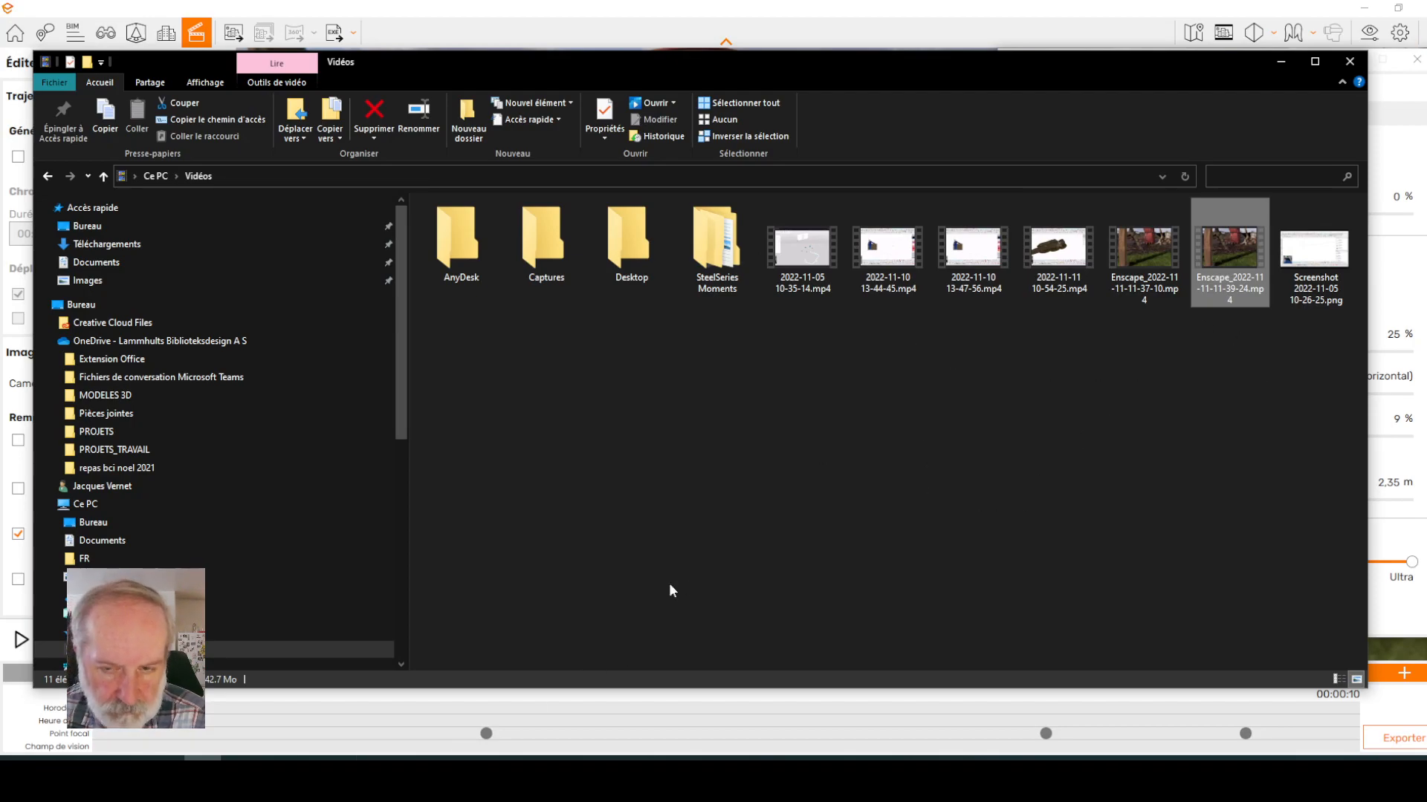
pyautogui.click(1275, 61)
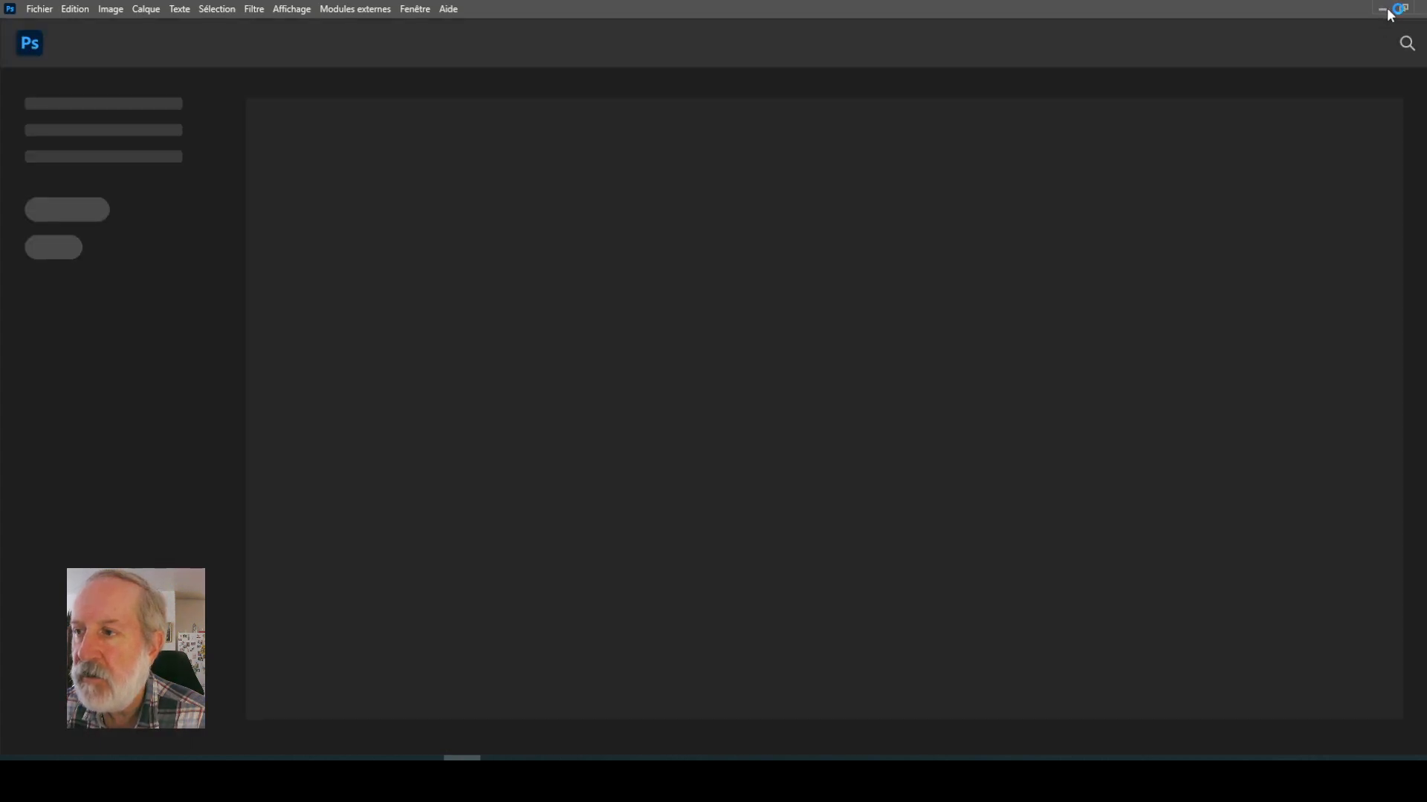
# - Bring up Adobe Photoshop 2023 to its home screen and minimize it to return to Enscape
pyautogui.click(1383, 10)
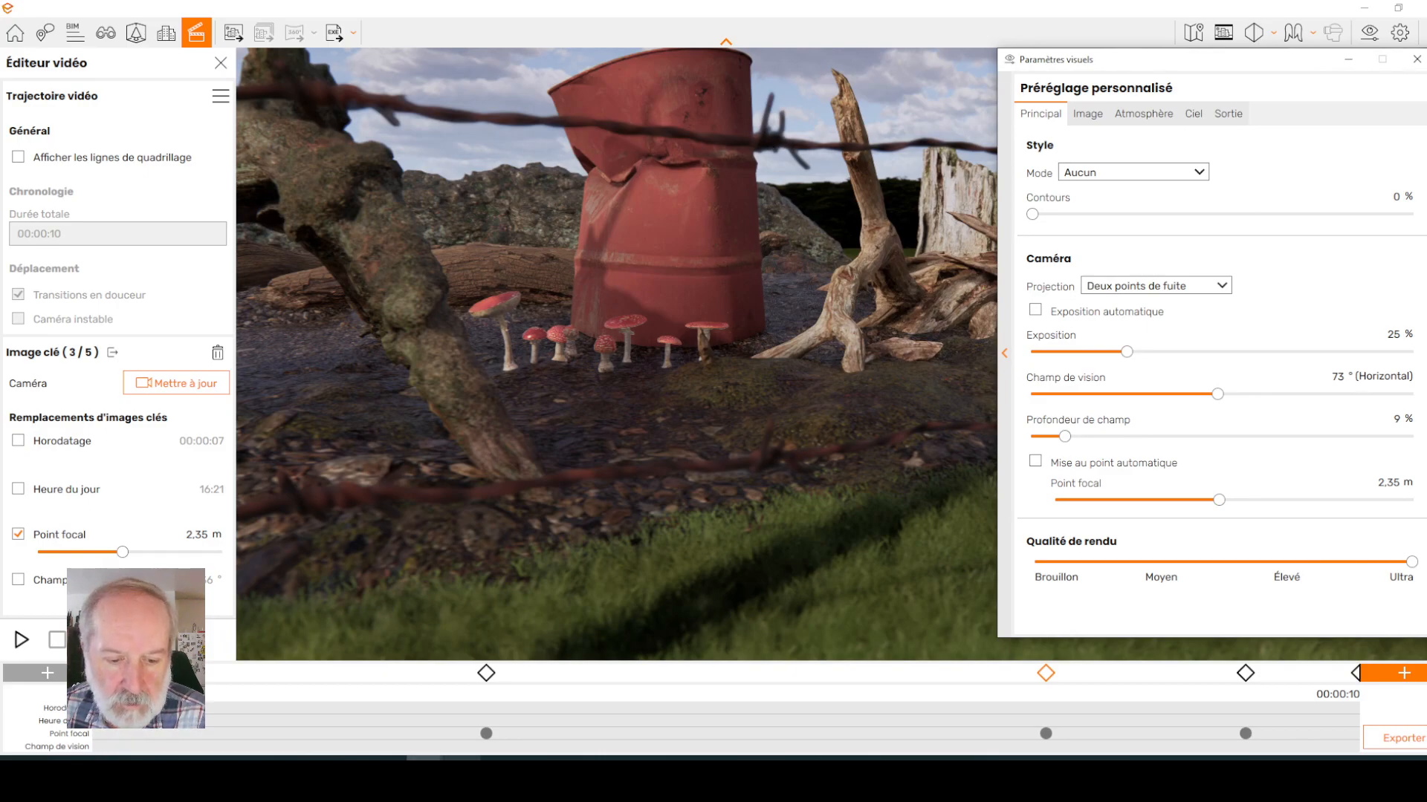
pyautogui.rightClick(462, 774)
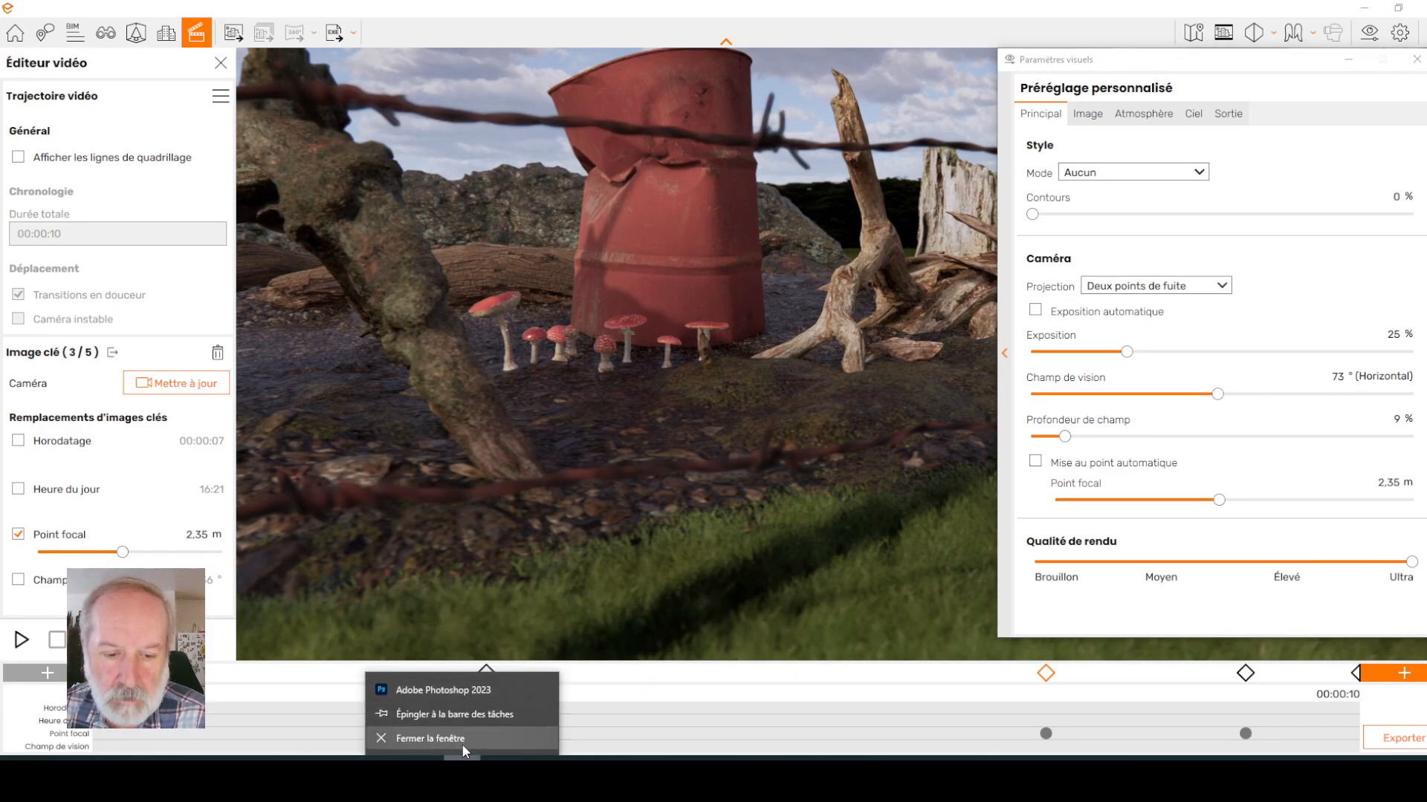
pyautogui.click(458, 696)
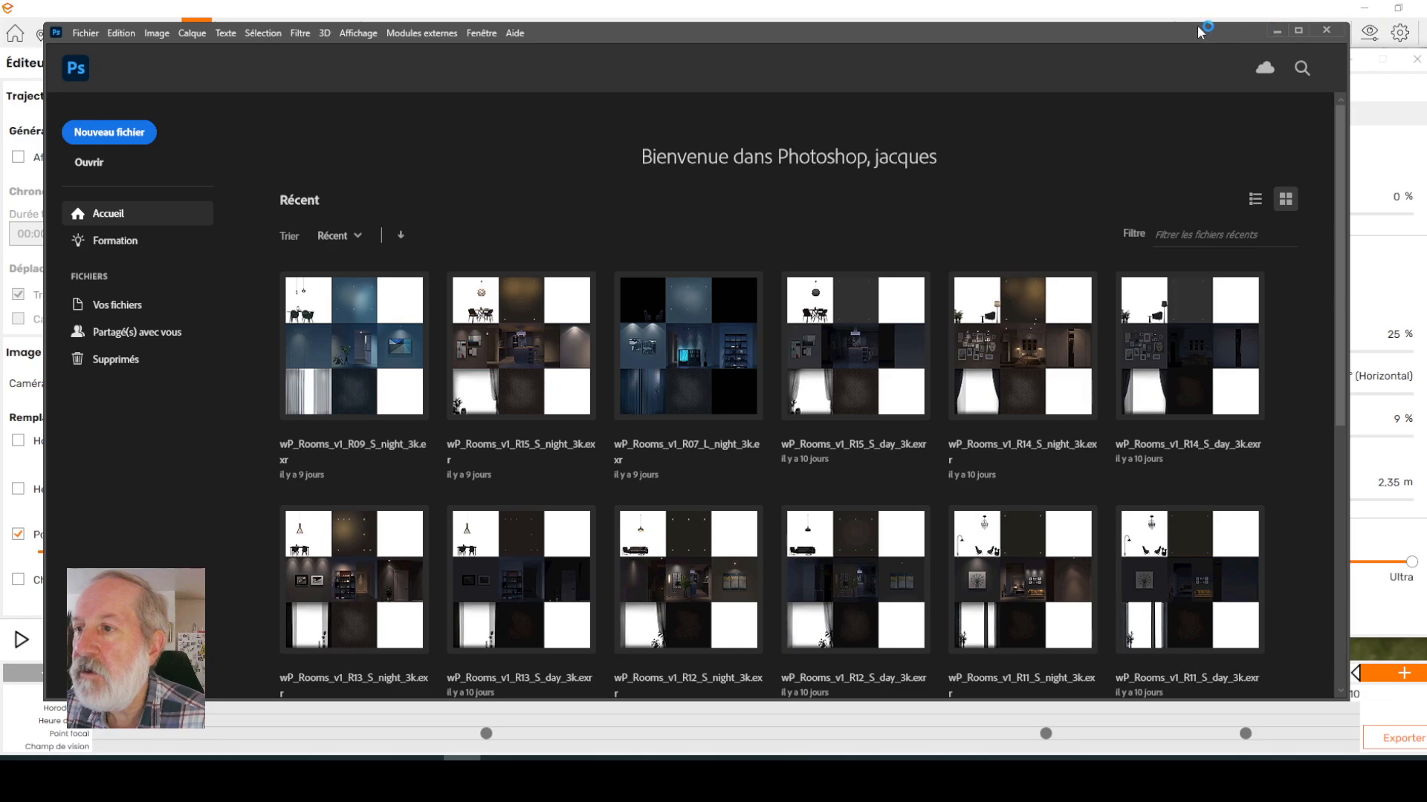
pyautogui.click(1277, 31)
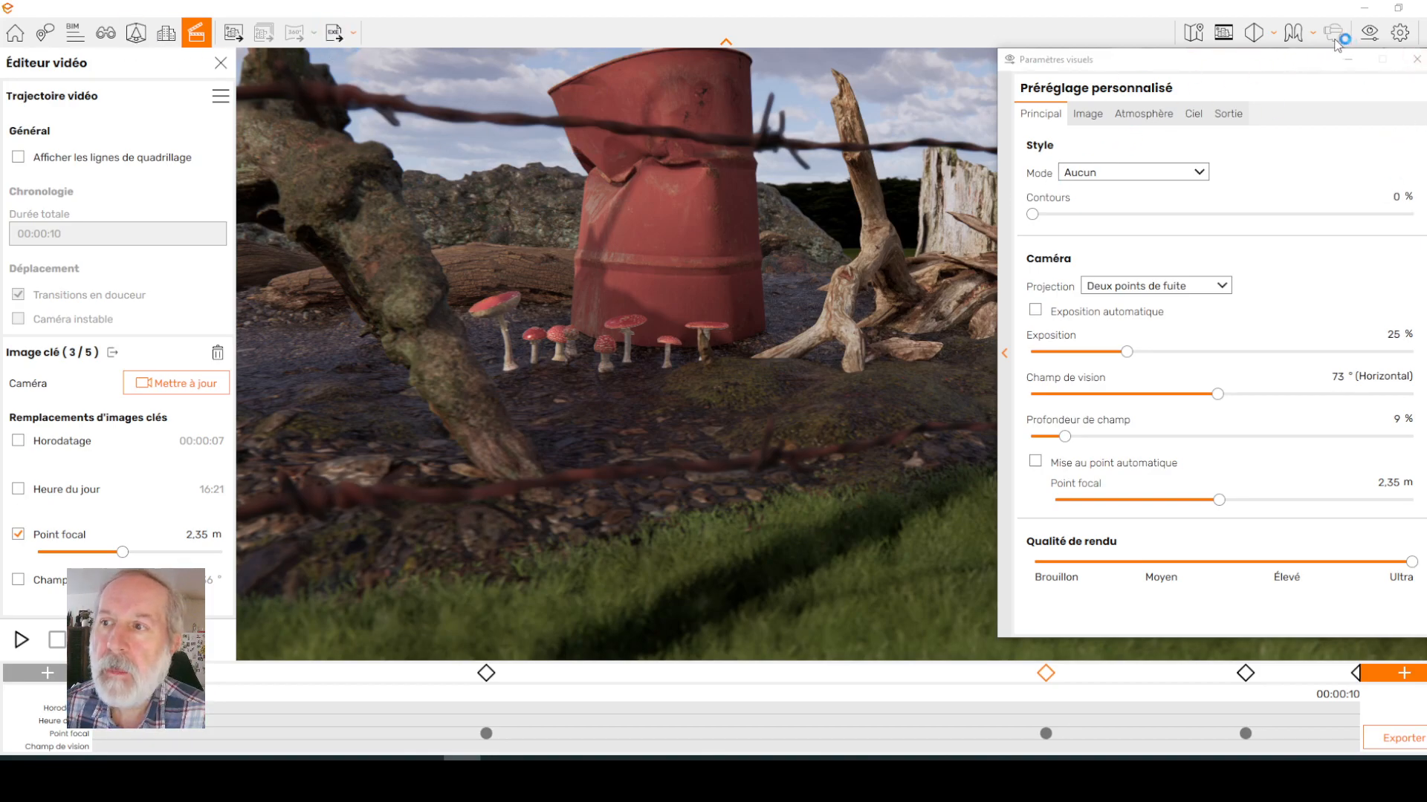
# - Dismiss the Enscape window settings and close the video editor
pyautogui.click(1401, 37)
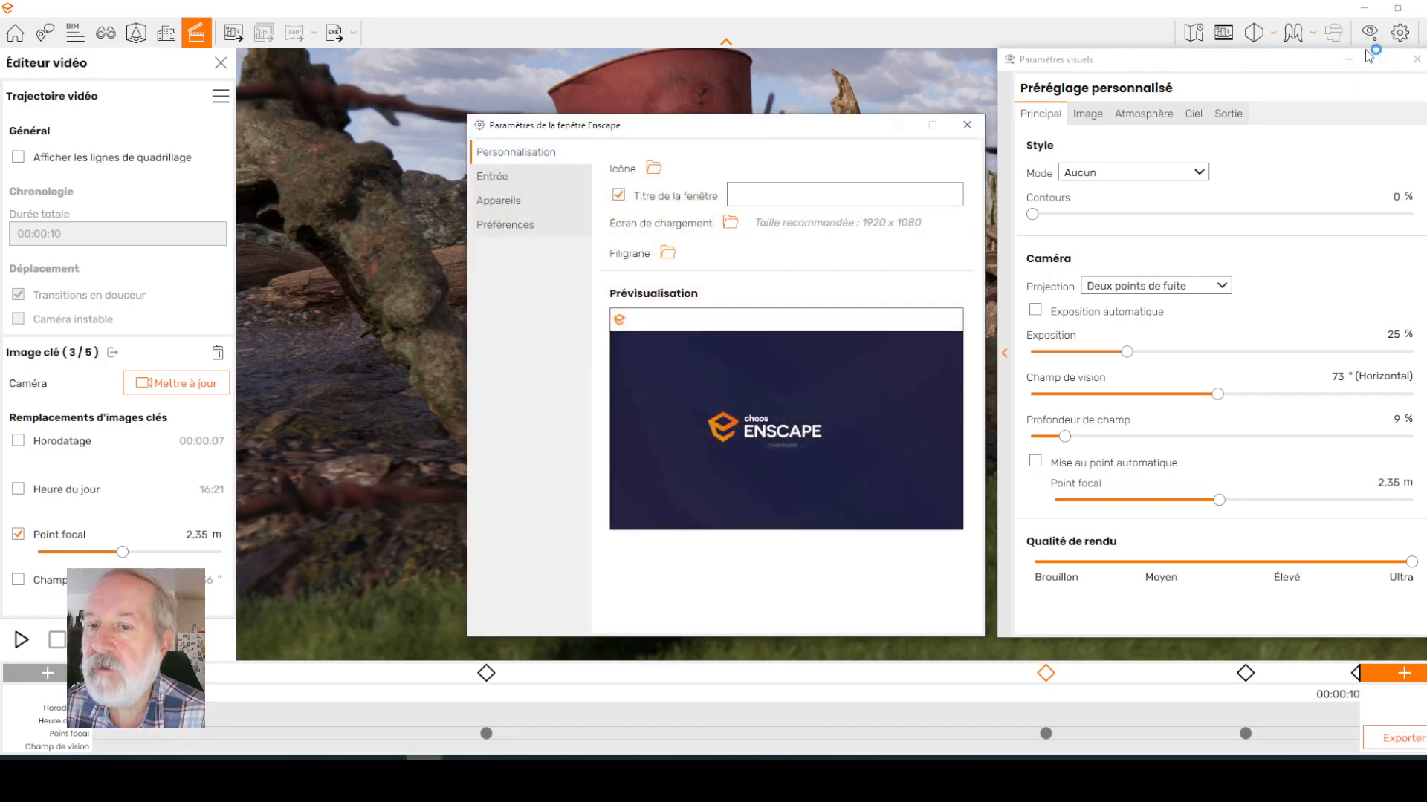
pyautogui.click(967, 126)
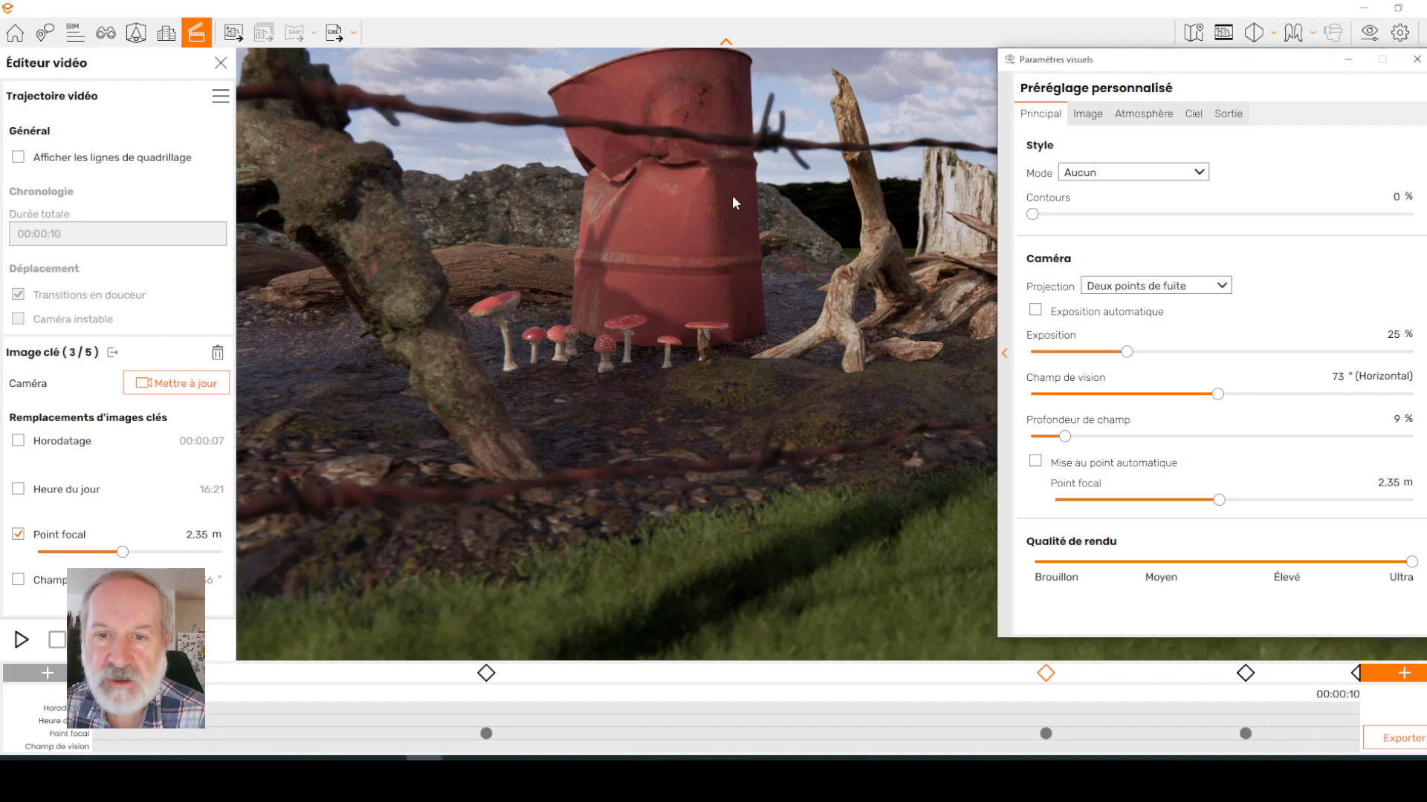
pyautogui.click(193, 37)
pyautogui.click(222, 64)
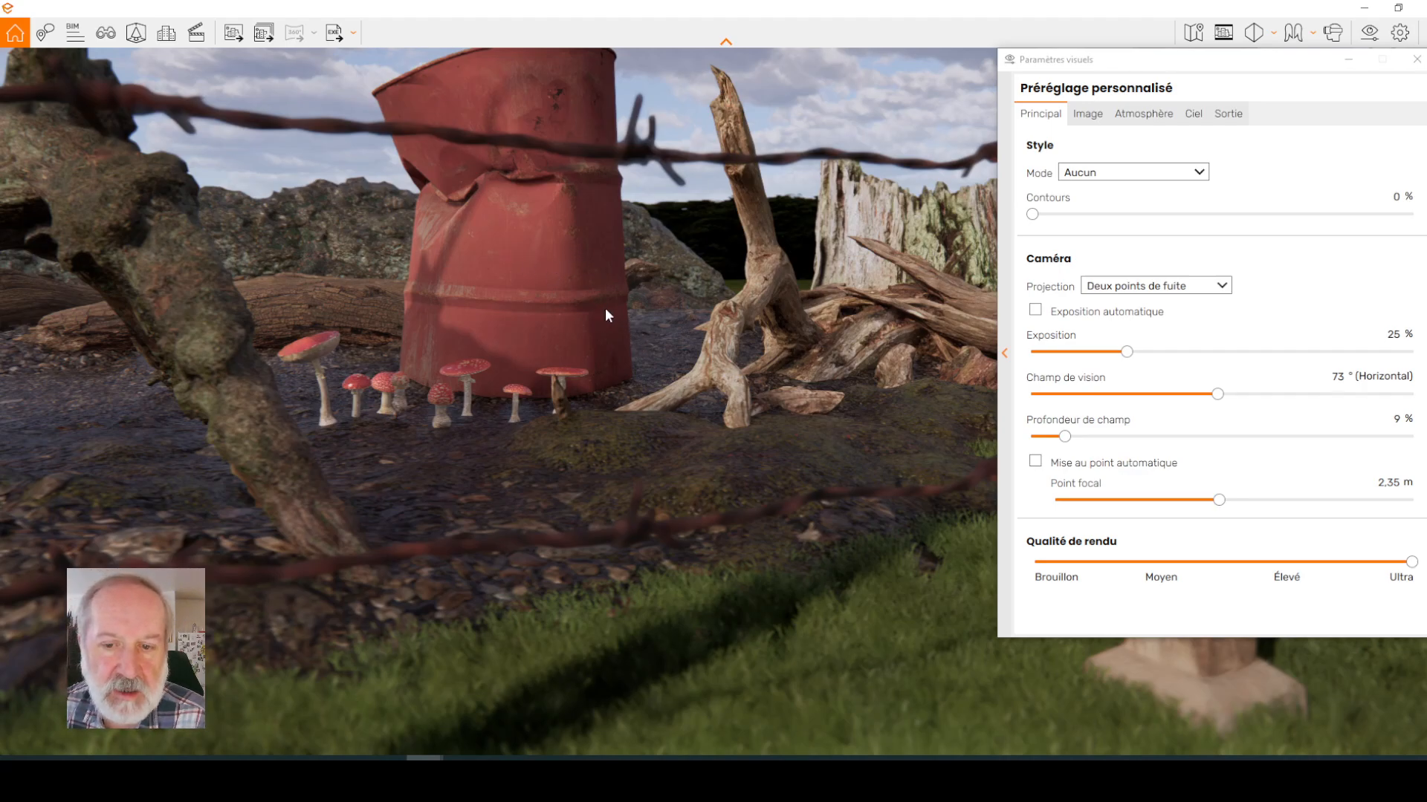
# - Reframe the camera farther back so the red barrel, mushrooms and driftwood appear behind the barb wire fence and its posts
pyautogui.moveTo(609, 308); pyautogui.dragTo(577, 334)
pyautogui.moveTo(603, 290); pyautogui.dragTo(603, 299, button='middle')
pyautogui.moveTo(722, 354); pyautogui.dragTo(630, 346, button='middle')
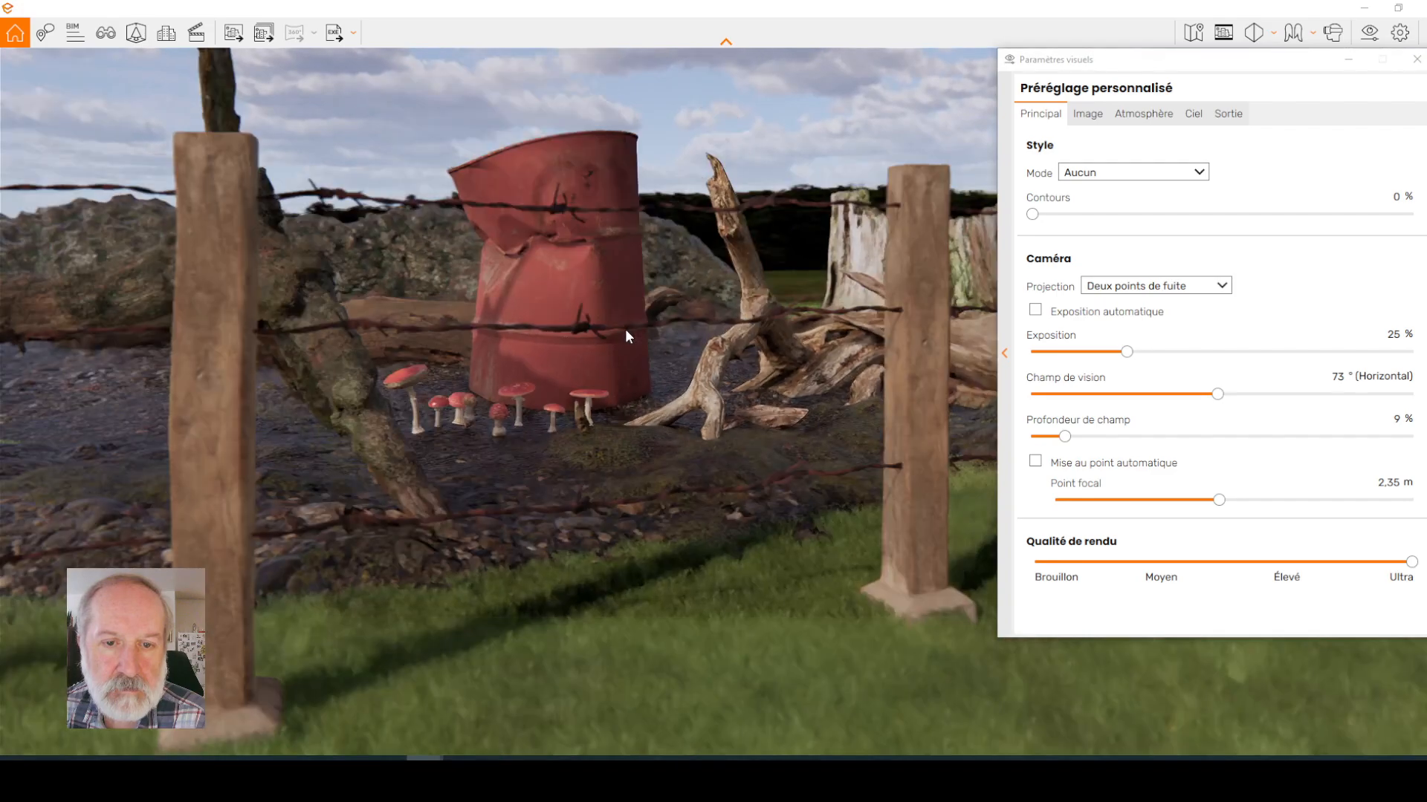
pyautogui.scroll(-3, 631, 313)
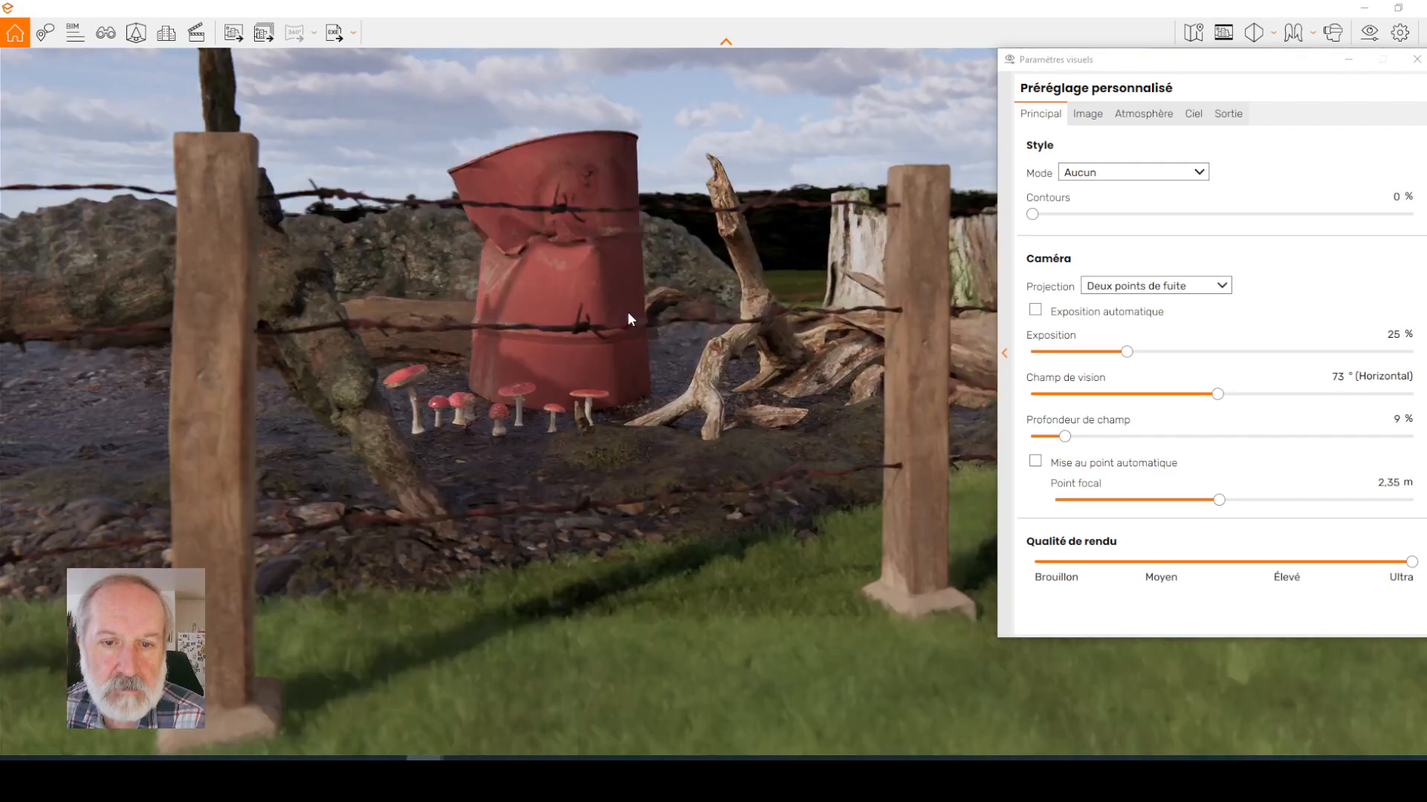
pyautogui.moveTo(640, 310); pyautogui.dragTo(630, 306, button='middle')
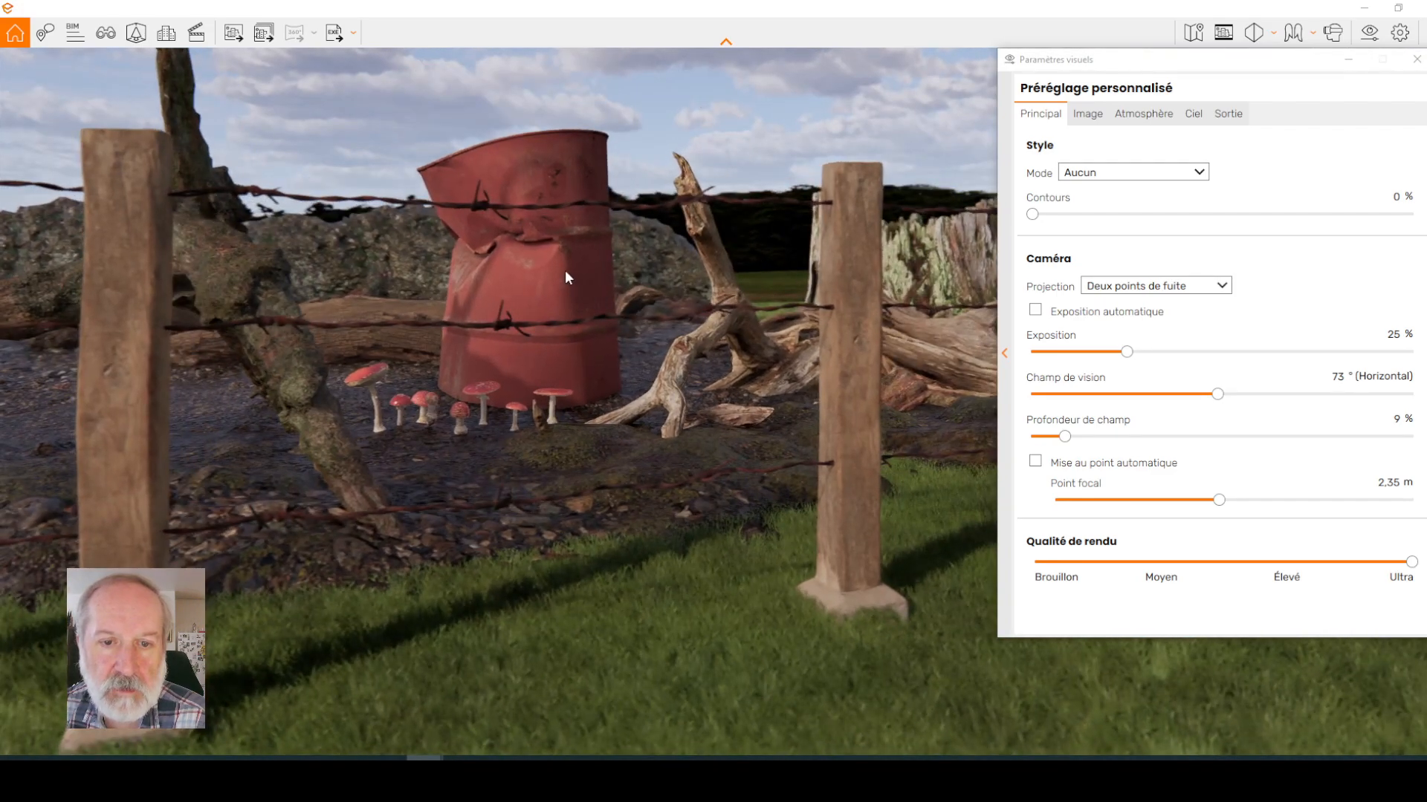
pyautogui.moveTo(530, 246); pyautogui.dragTo(640, 266)
pyautogui.scroll(1, 640, 266)
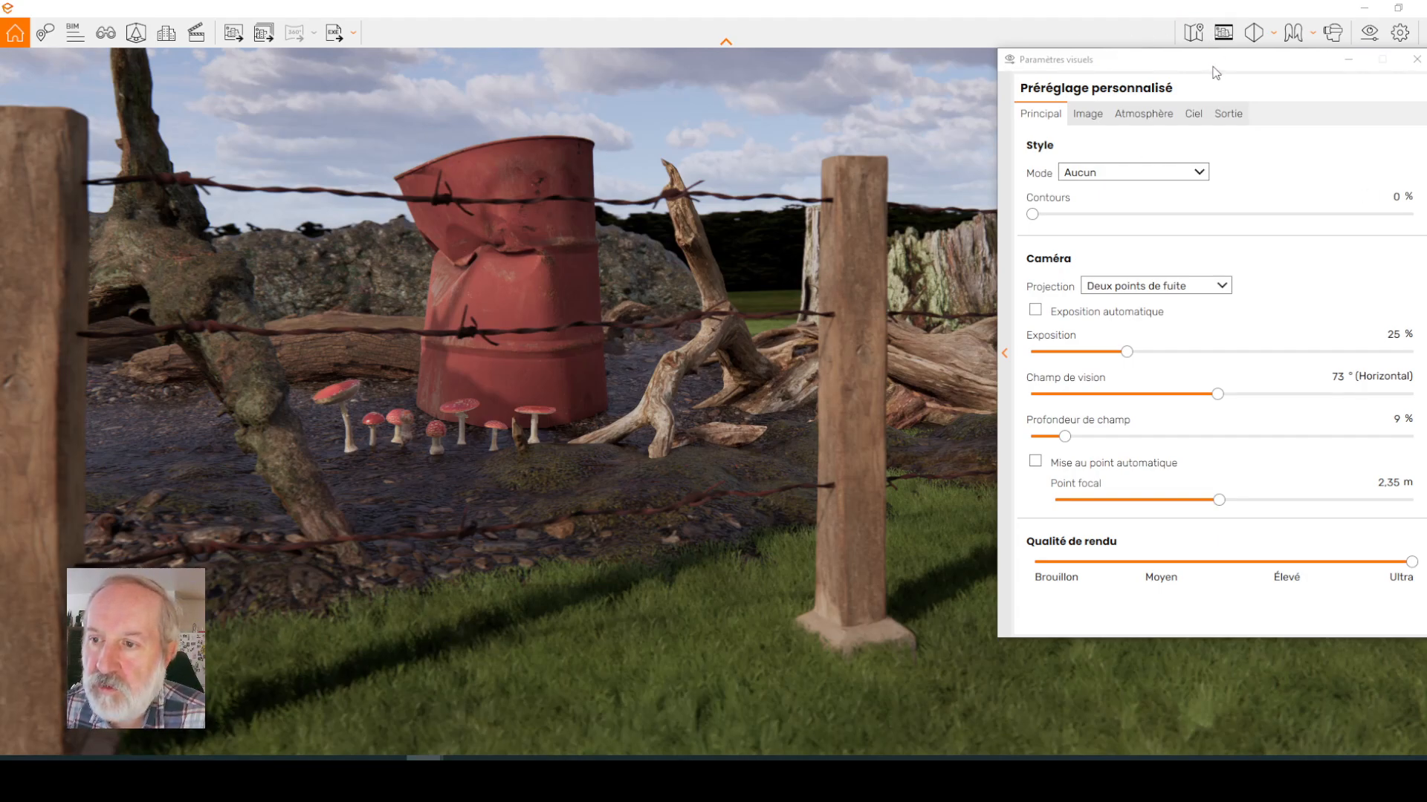
# - Set the default output folder for exported images to the Images folder of this PC in the visual settings
pyautogui.moveTo(1215, 73); pyautogui.dragTo(995, 63)
pyautogui.click(1008, 104)
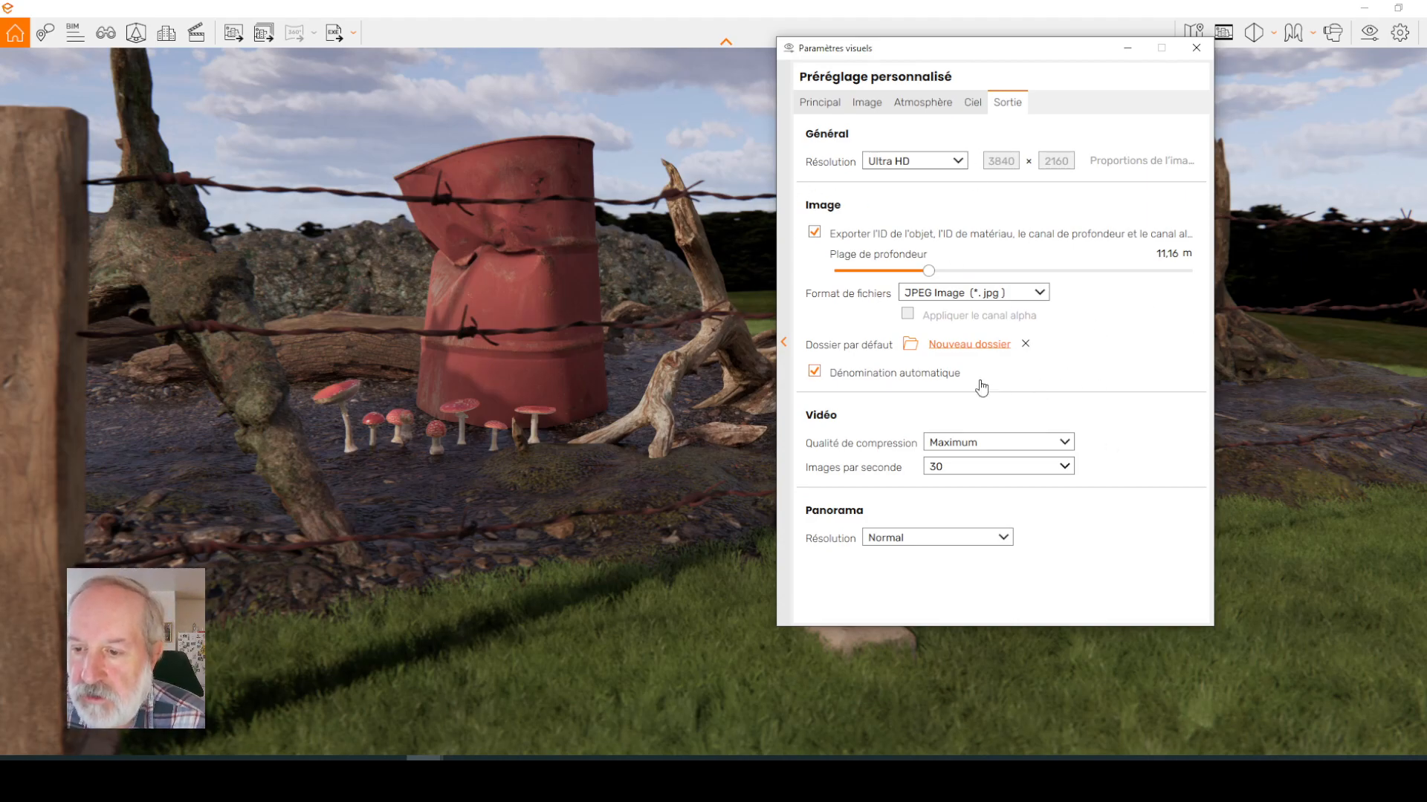
pyautogui.click(992, 345)
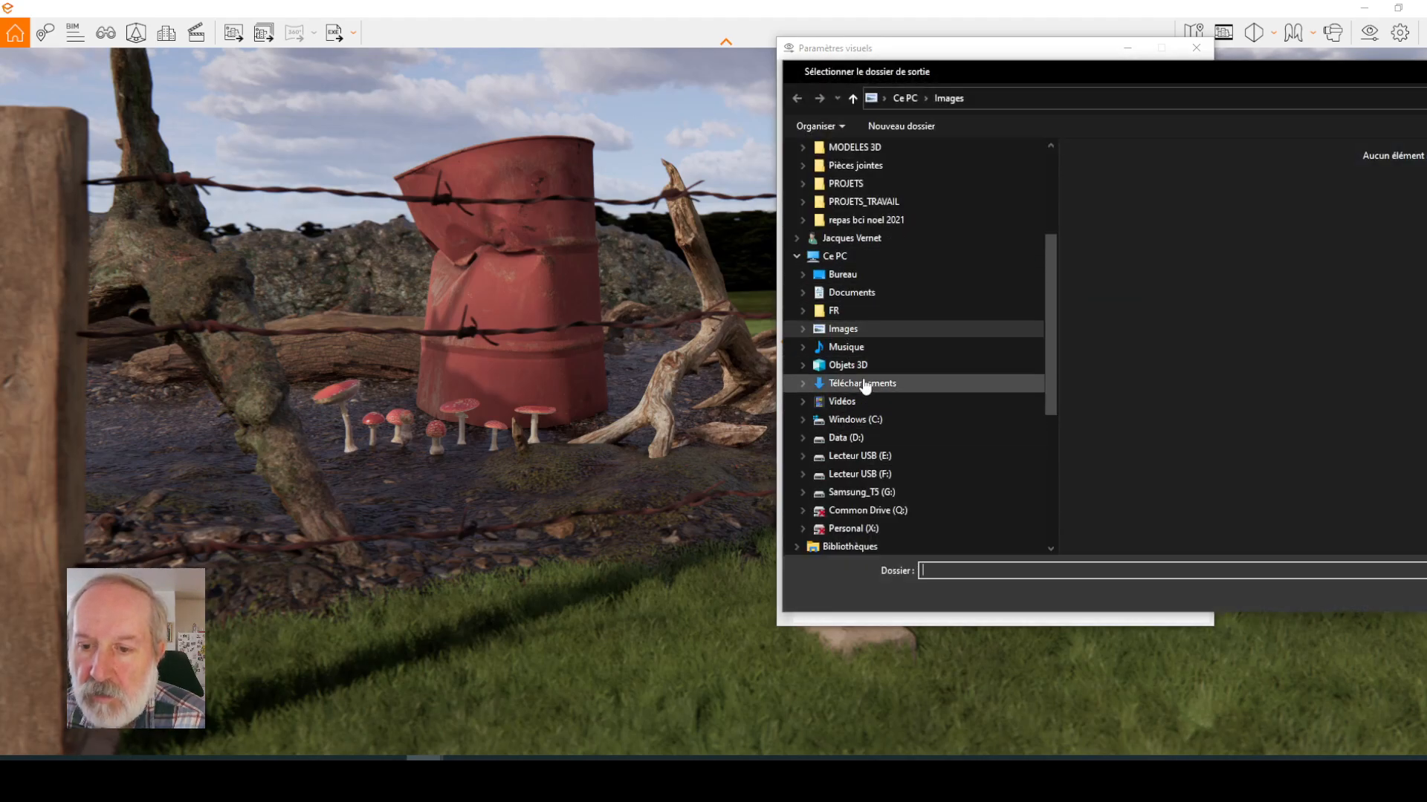
pyautogui.click(847, 328)
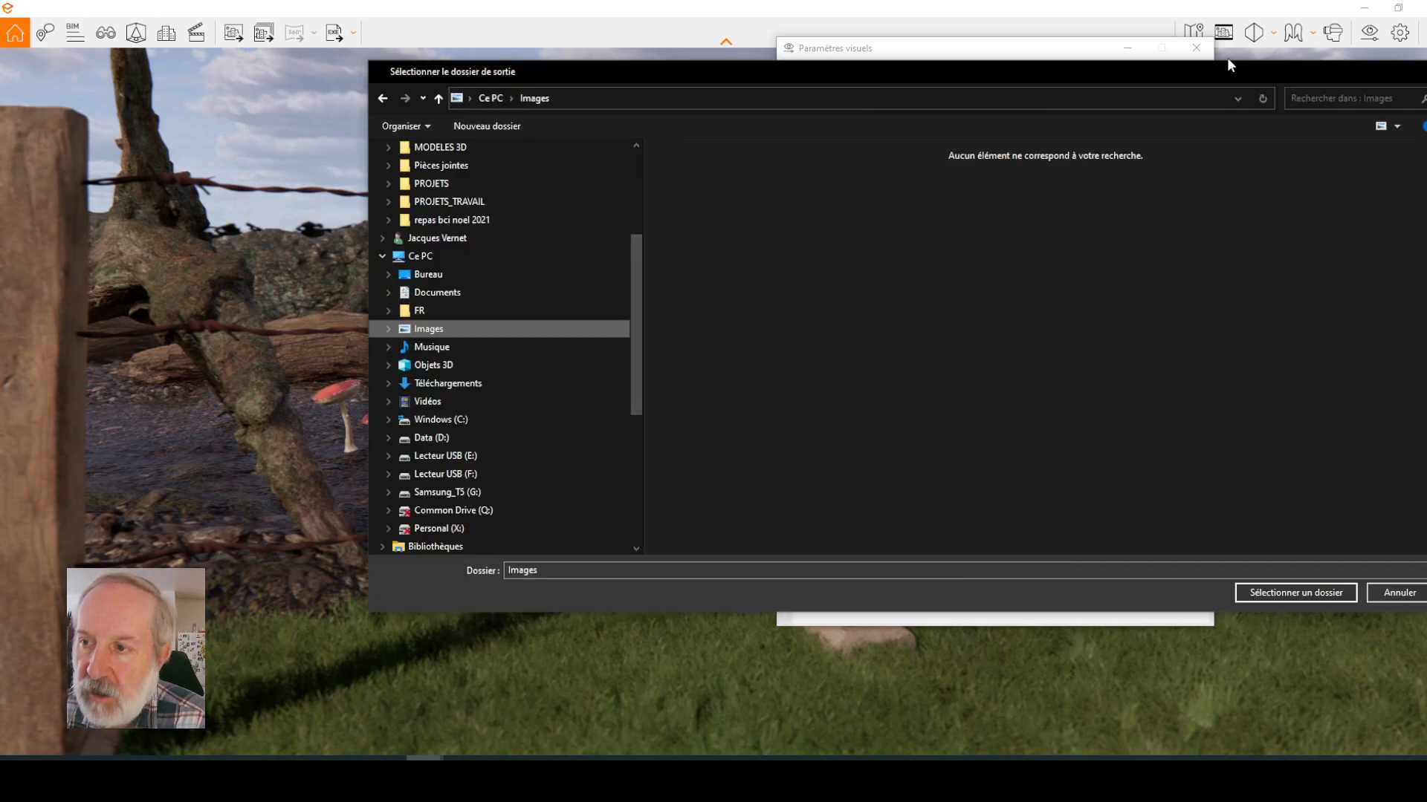
pyautogui.click(1048, 590)
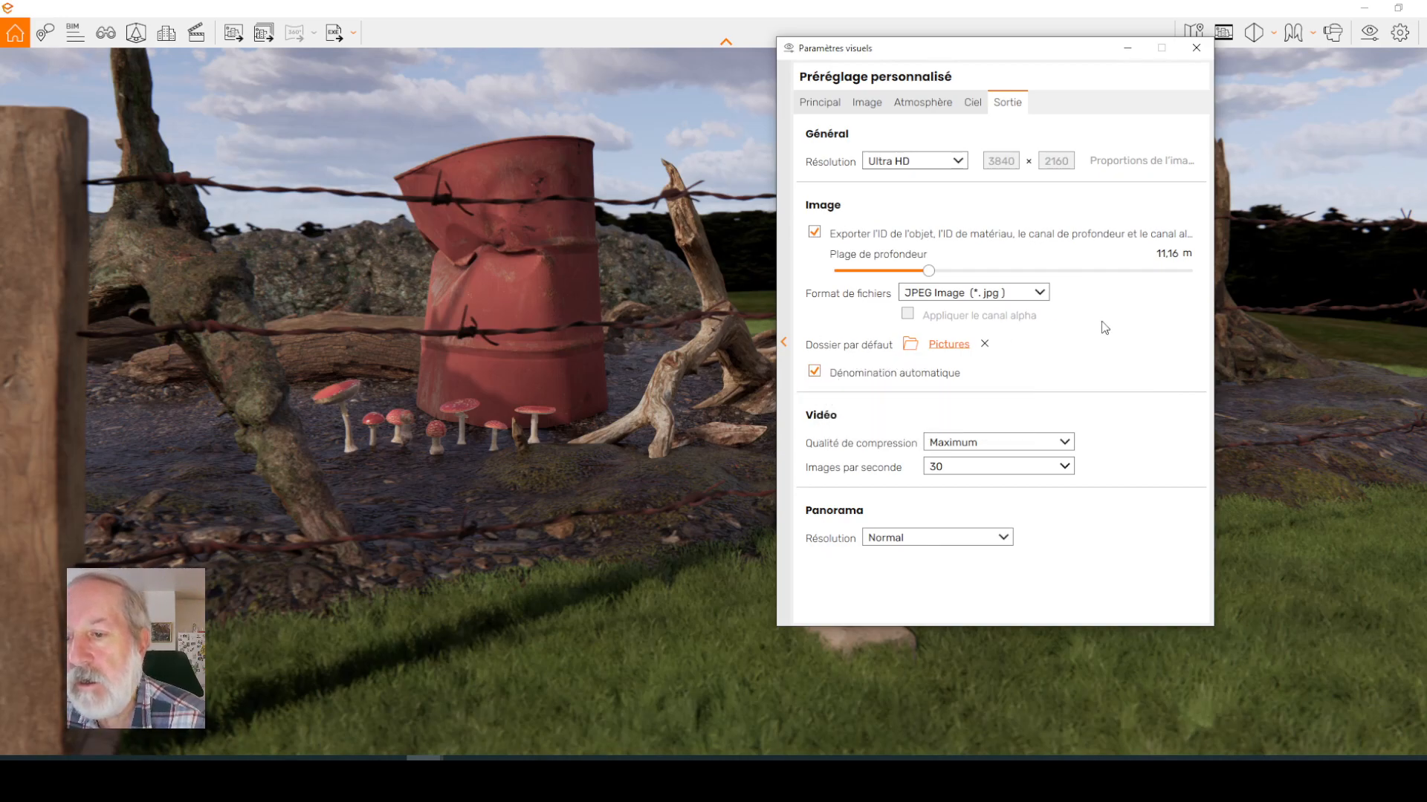
# - Set the image export format to Portable Network Graphics (*.png) and enable applying the alpha channel
pyautogui.click(1044, 296)
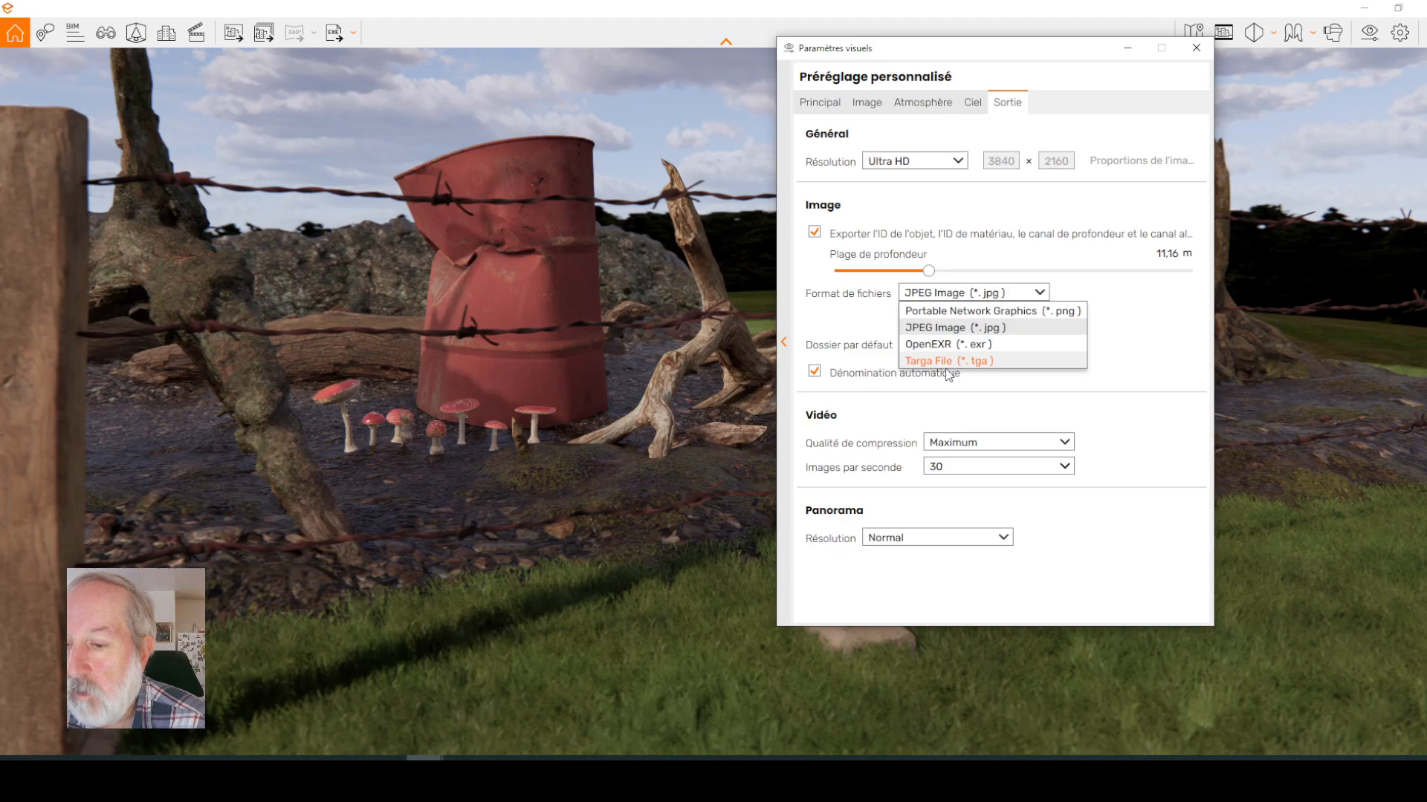
pyautogui.click(988, 310)
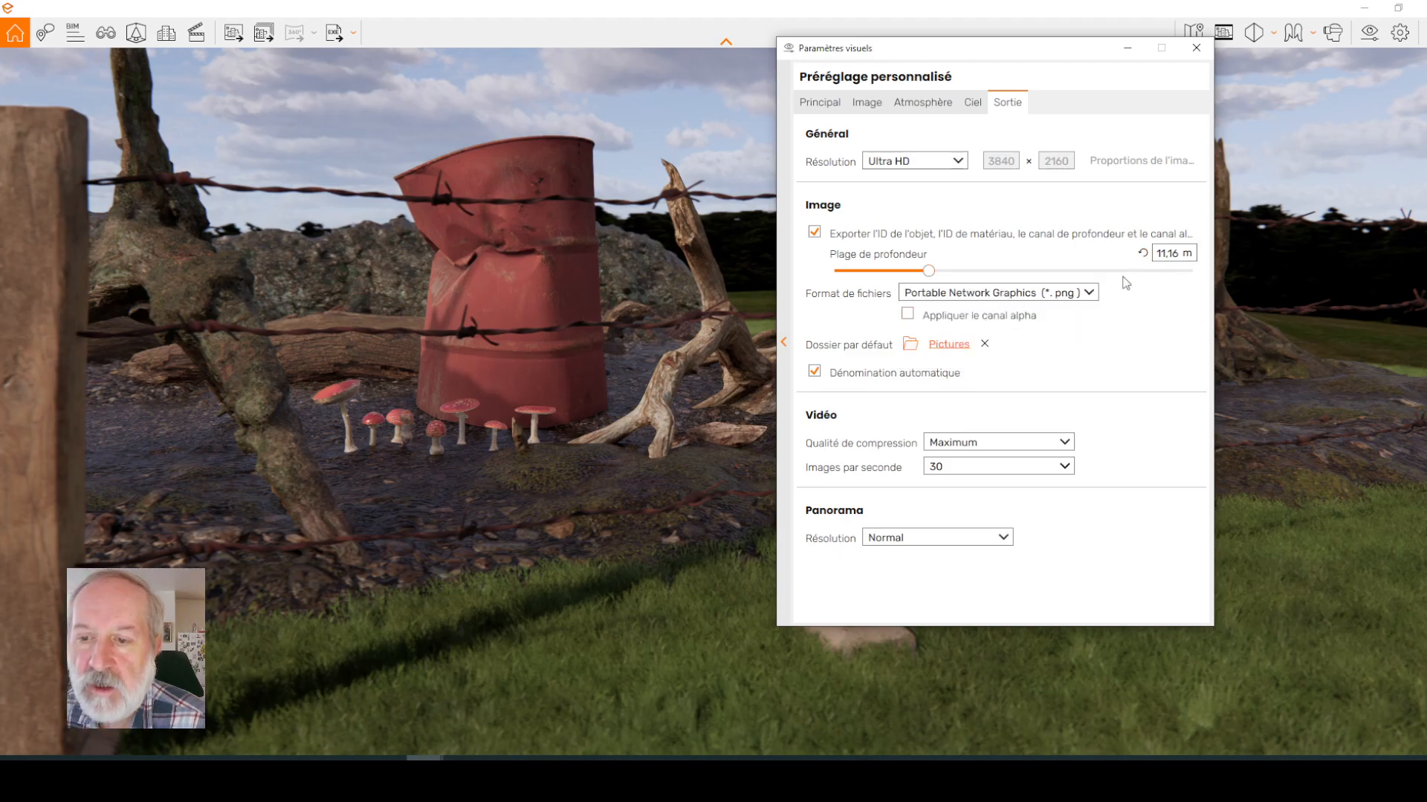
pyautogui.moveTo(859, 376)
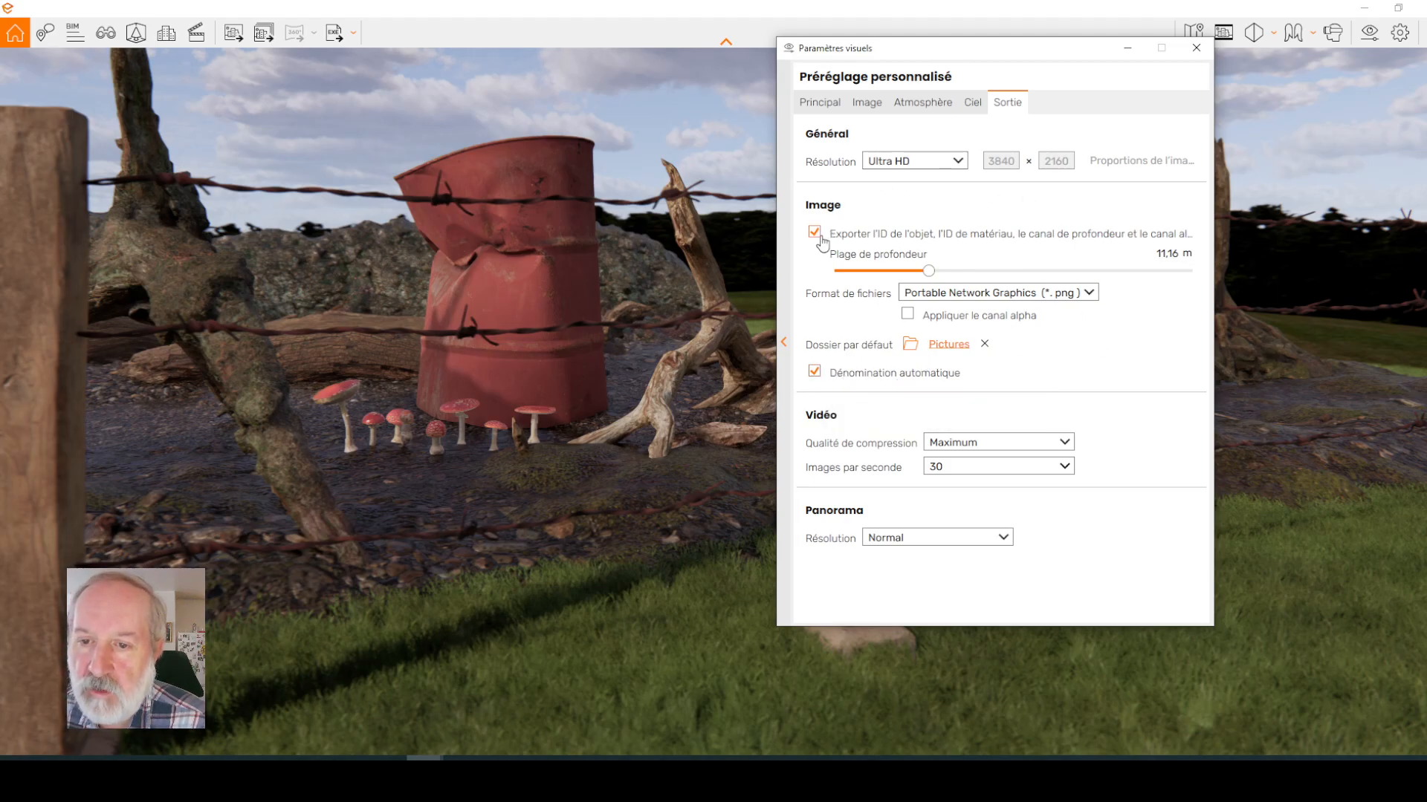
pyautogui.moveTo(817, 237)
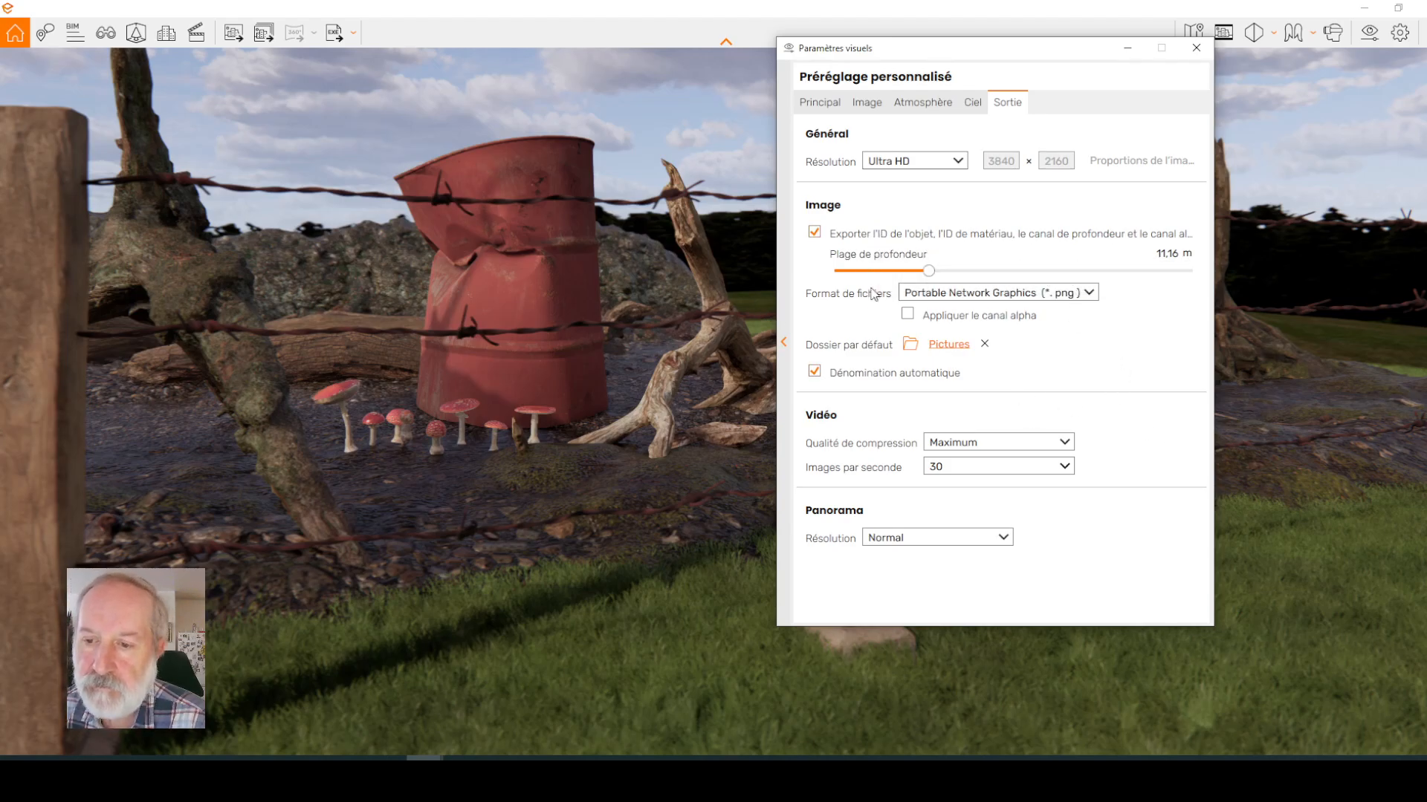
pyautogui.click(908, 315)
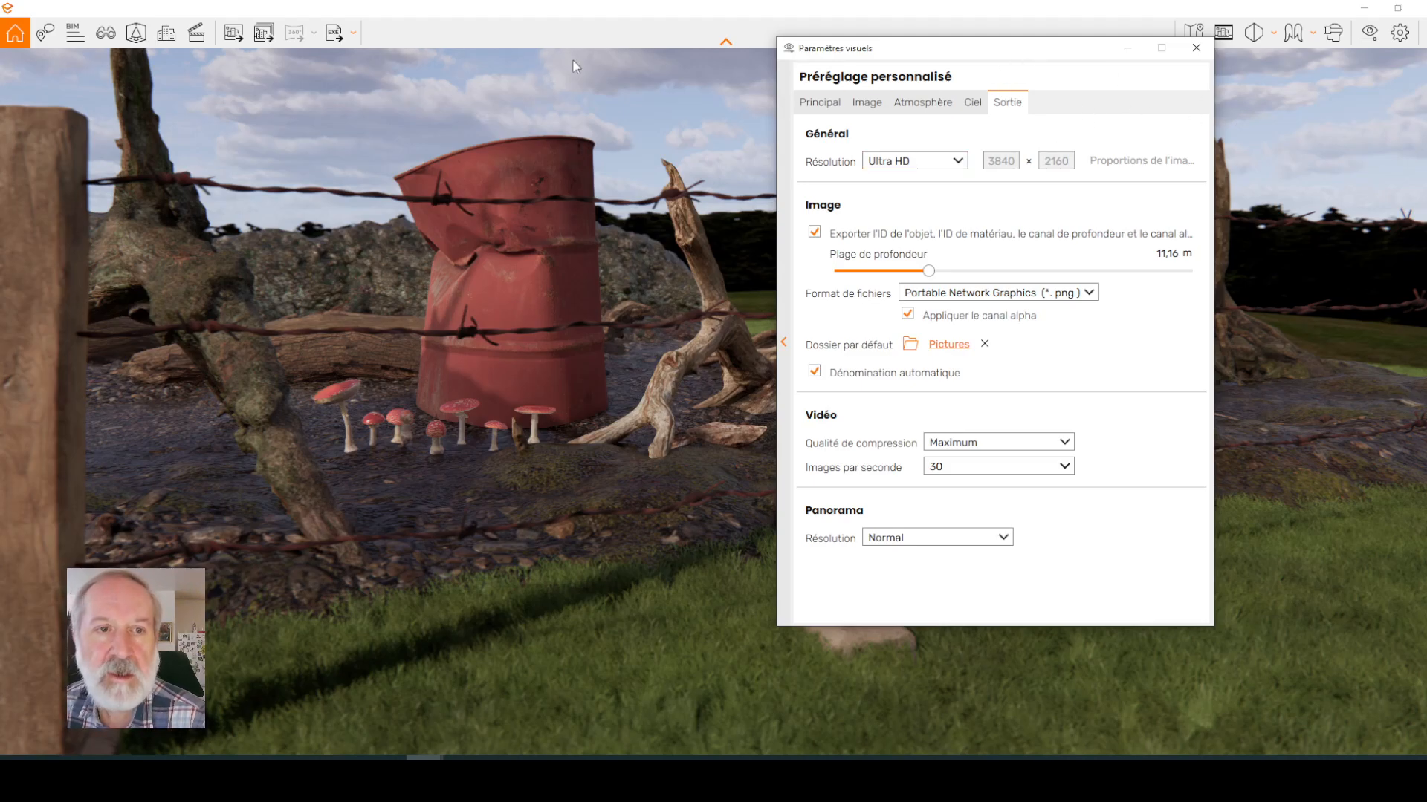
# - Export a still image of the current fence and barrel view together with its channel passes
pyautogui.click(235, 34)
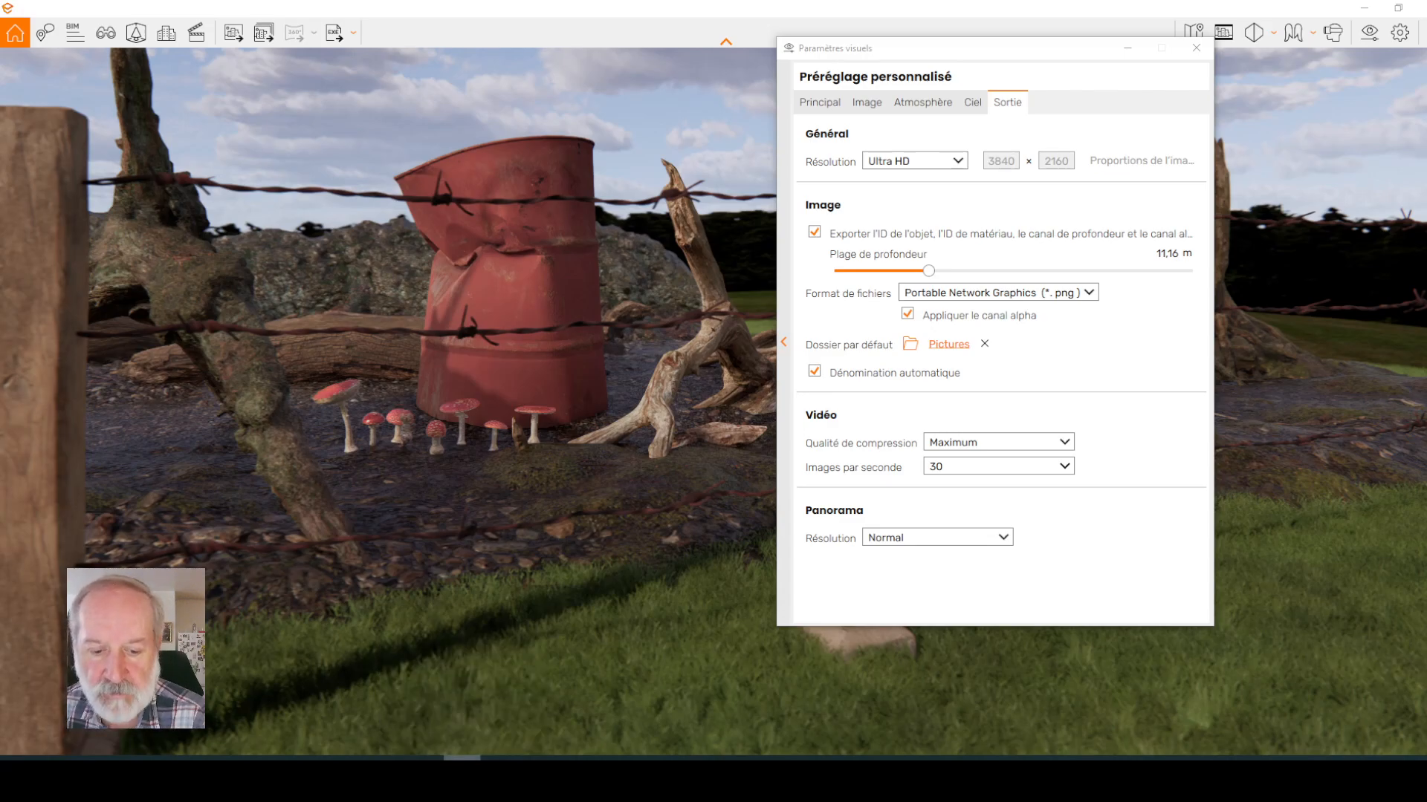
pyautogui.moveTo(462, 773)
pyautogui.click(470, 708)
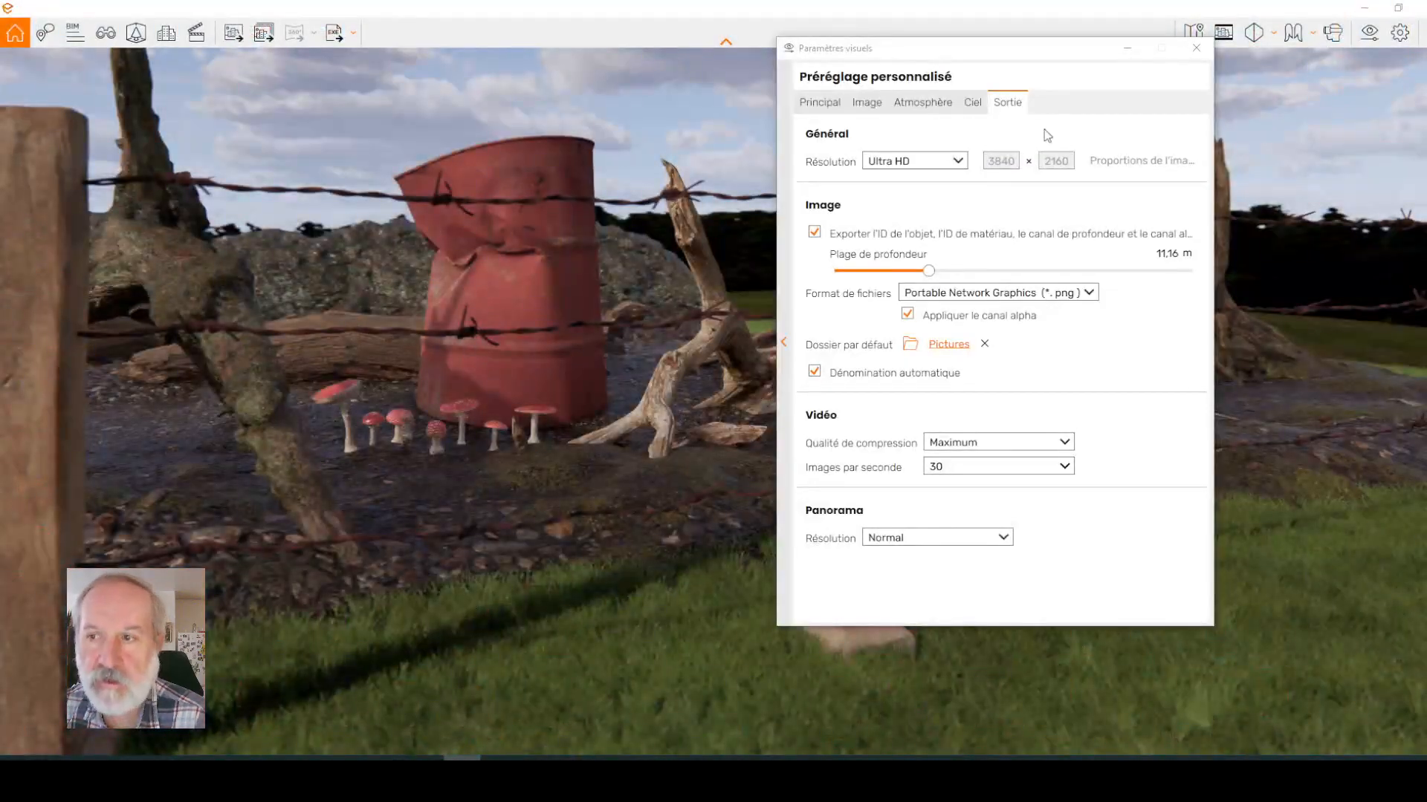
# - Minimize Enscape and SketchUp, switch to Adobe Photoshop 2023, and maximize its window on the home screen
pyautogui.click(1364, 8)
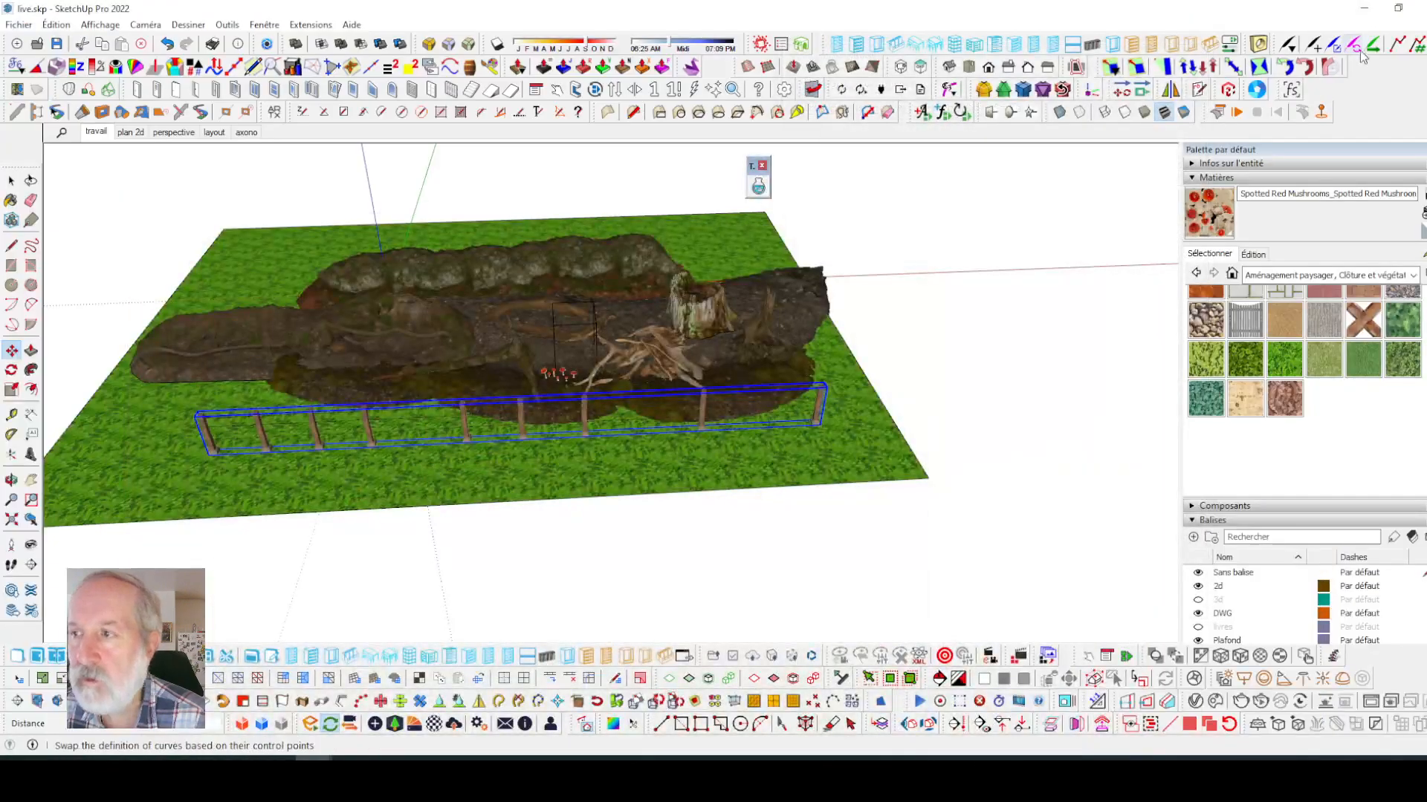
pyautogui.click(1374, 8)
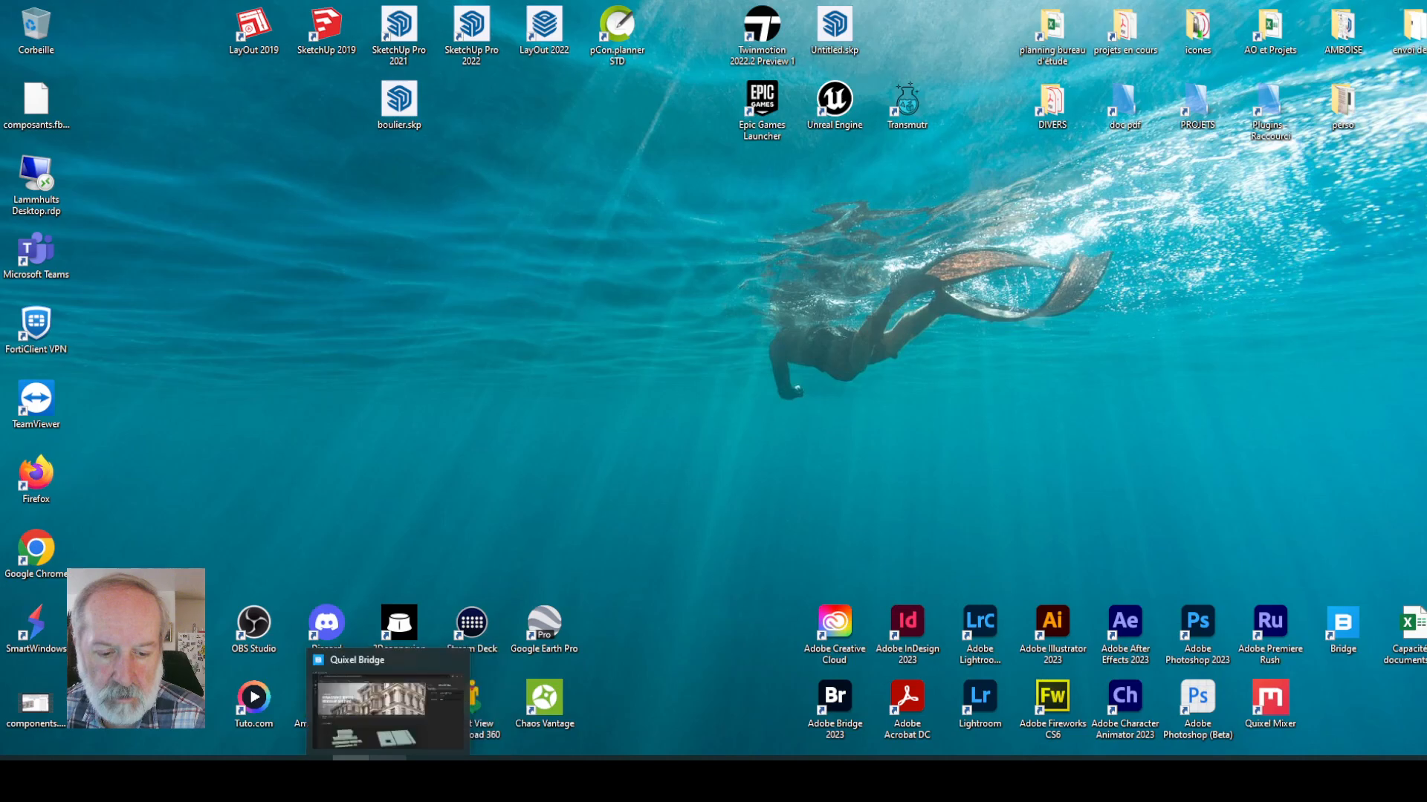
pyautogui.click(388, 758)
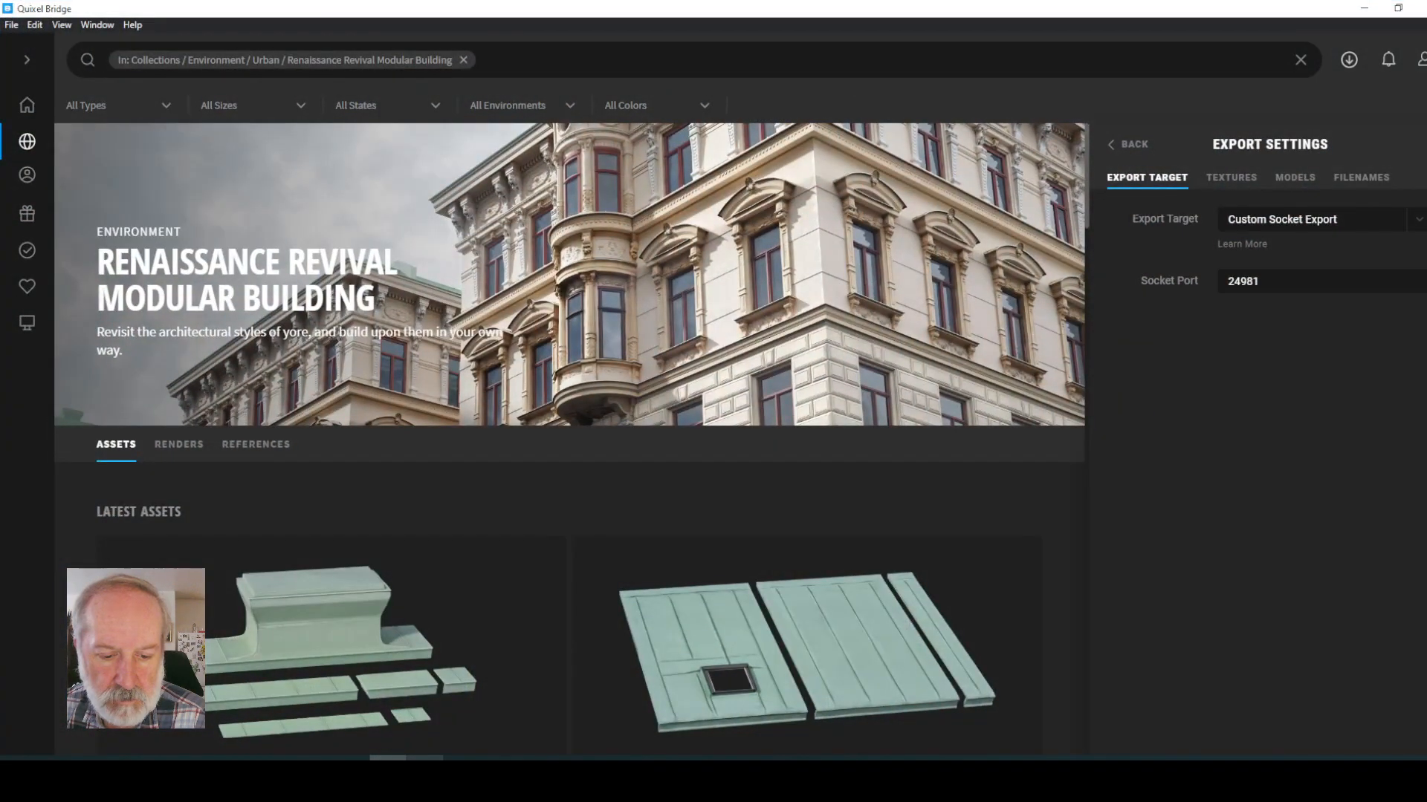
pyautogui.rightClick(425, 759)
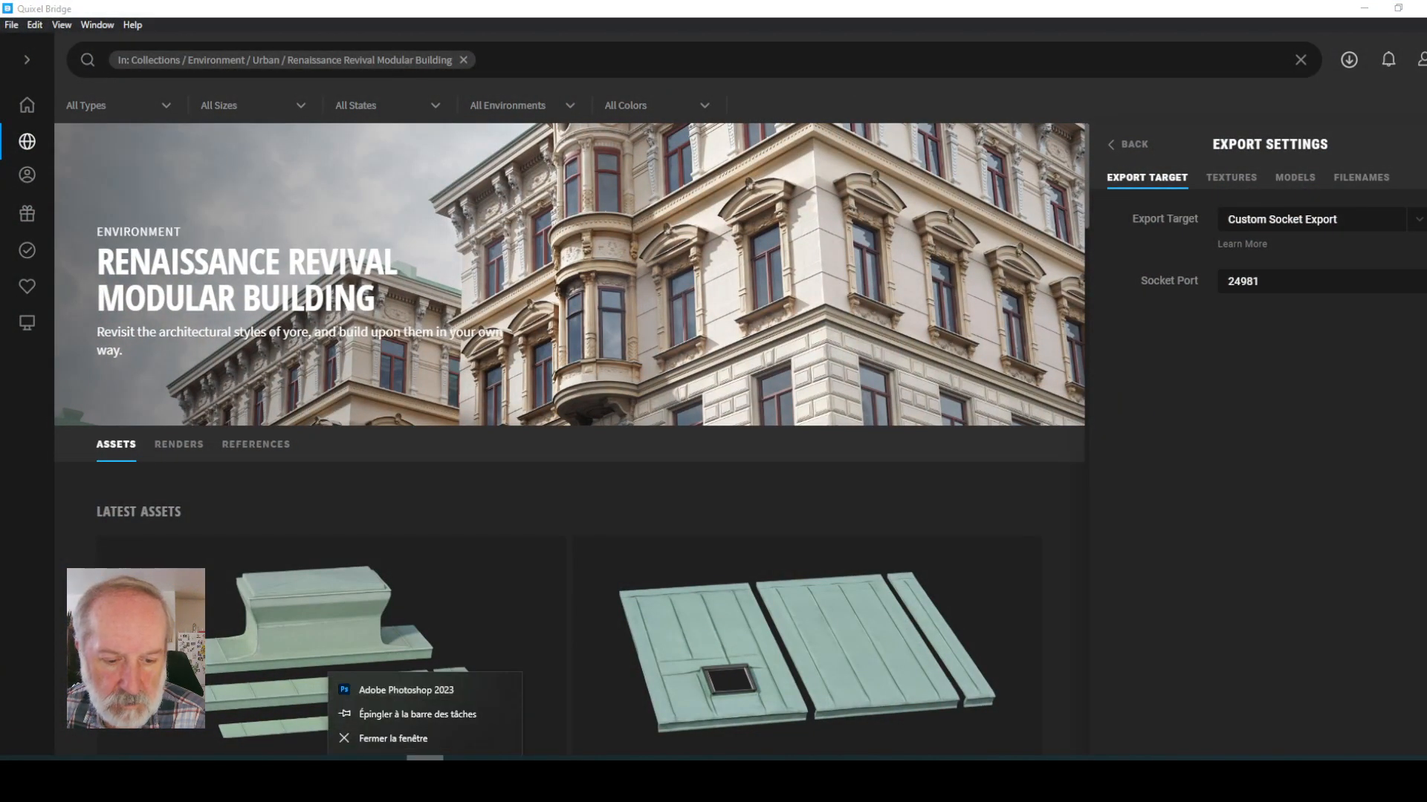
pyautogui.click(427, 759)
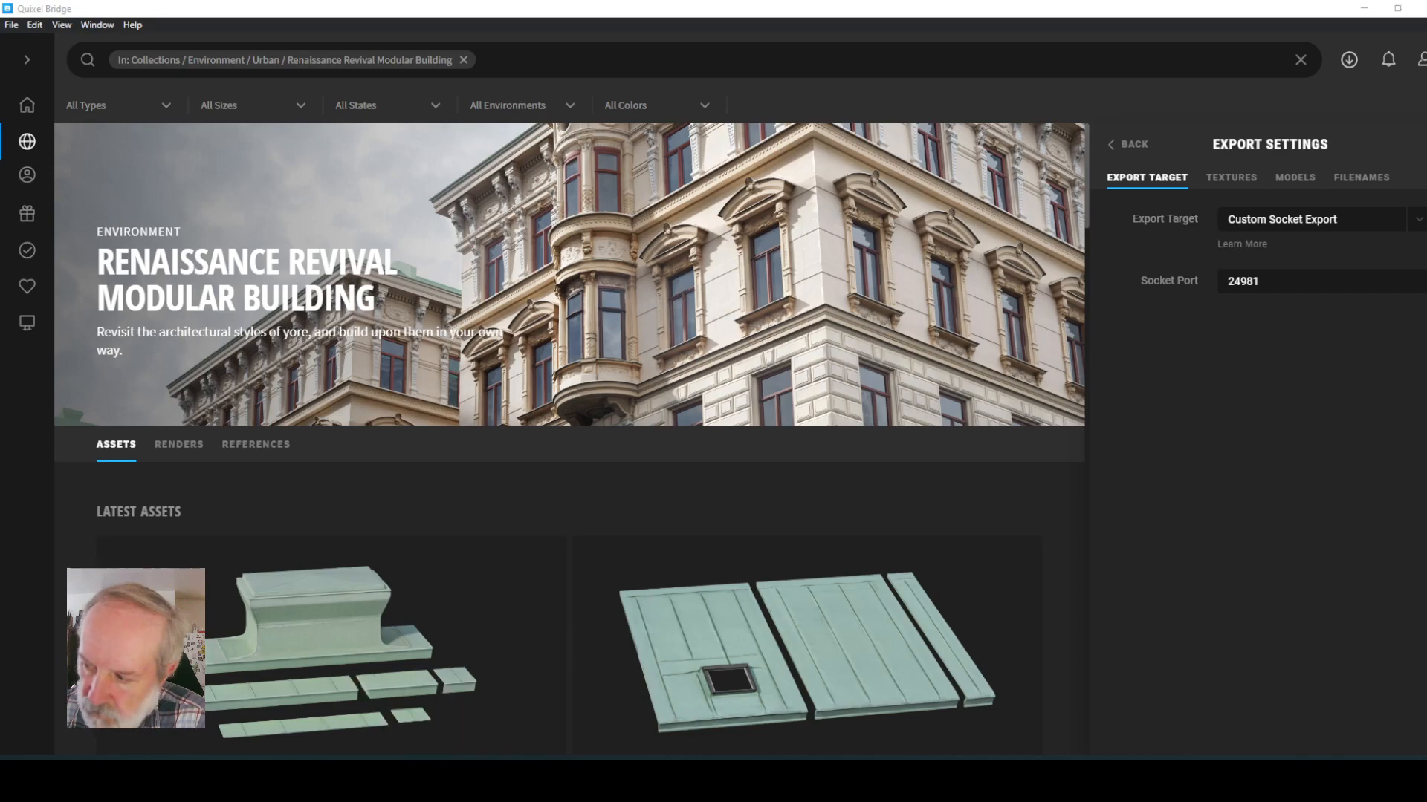
pyautogui.moveTo(1426, 66); pyautogui.dragTo(632, 44)
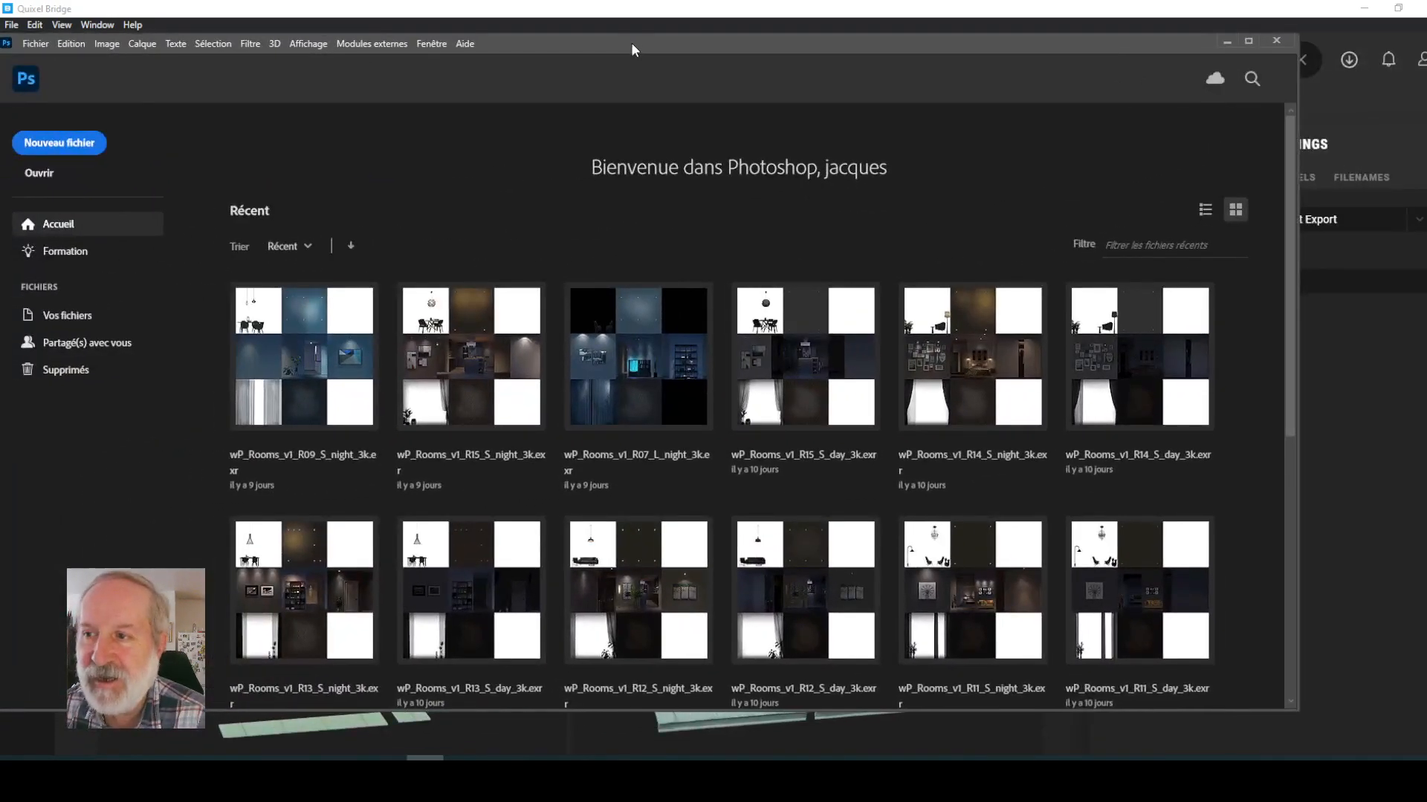
pyautogui.click(1249, 41)
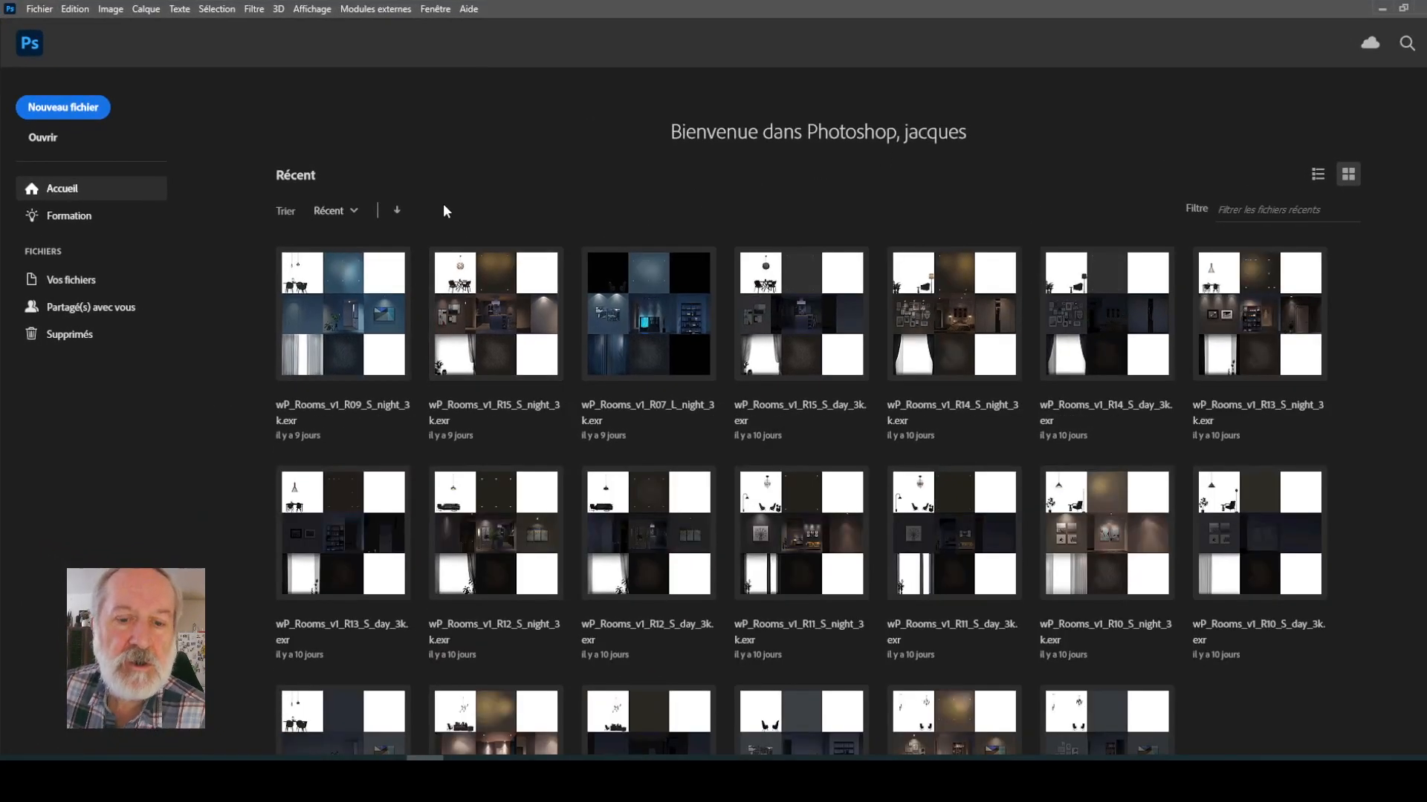
pyautogui.click(38, 9)
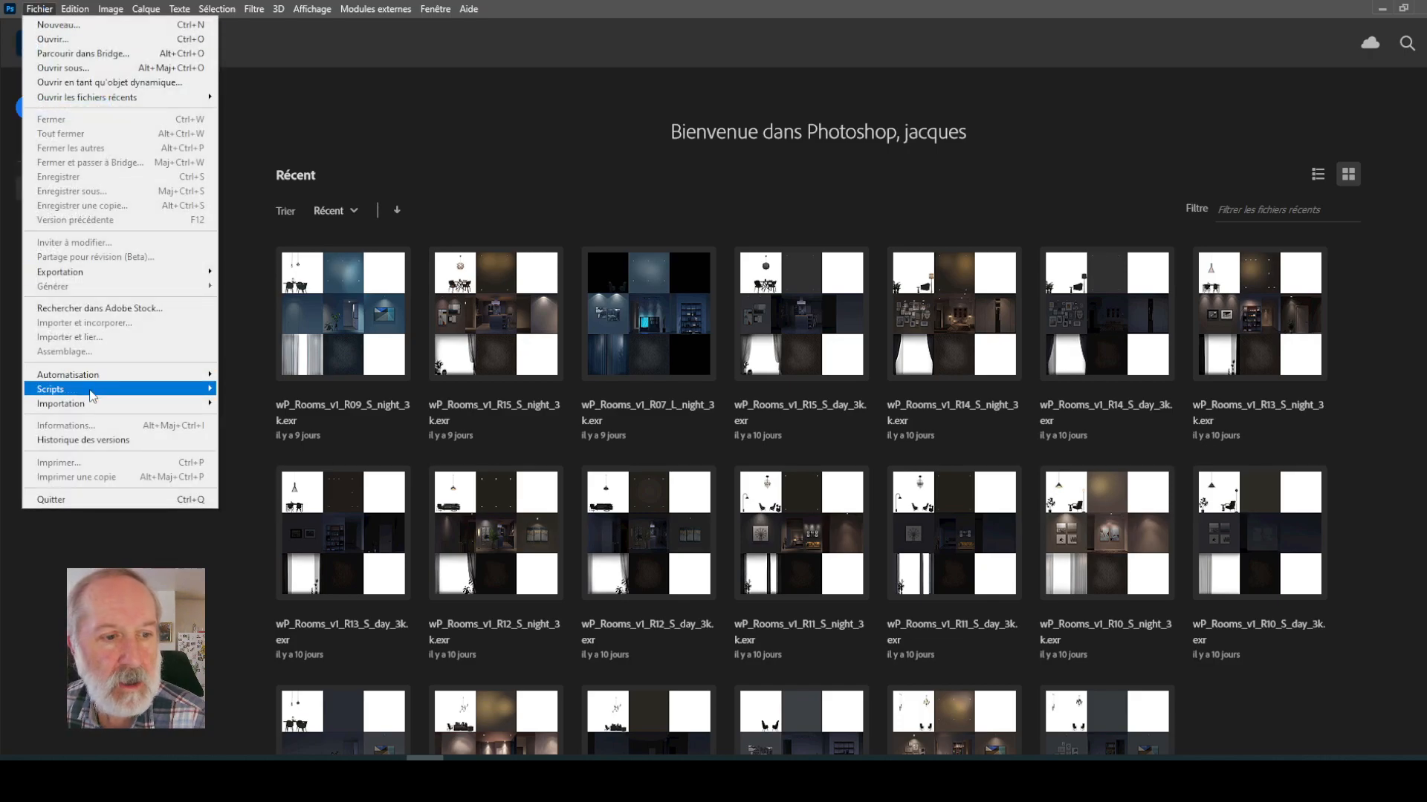
pyautogui.moveTo(93, 395)
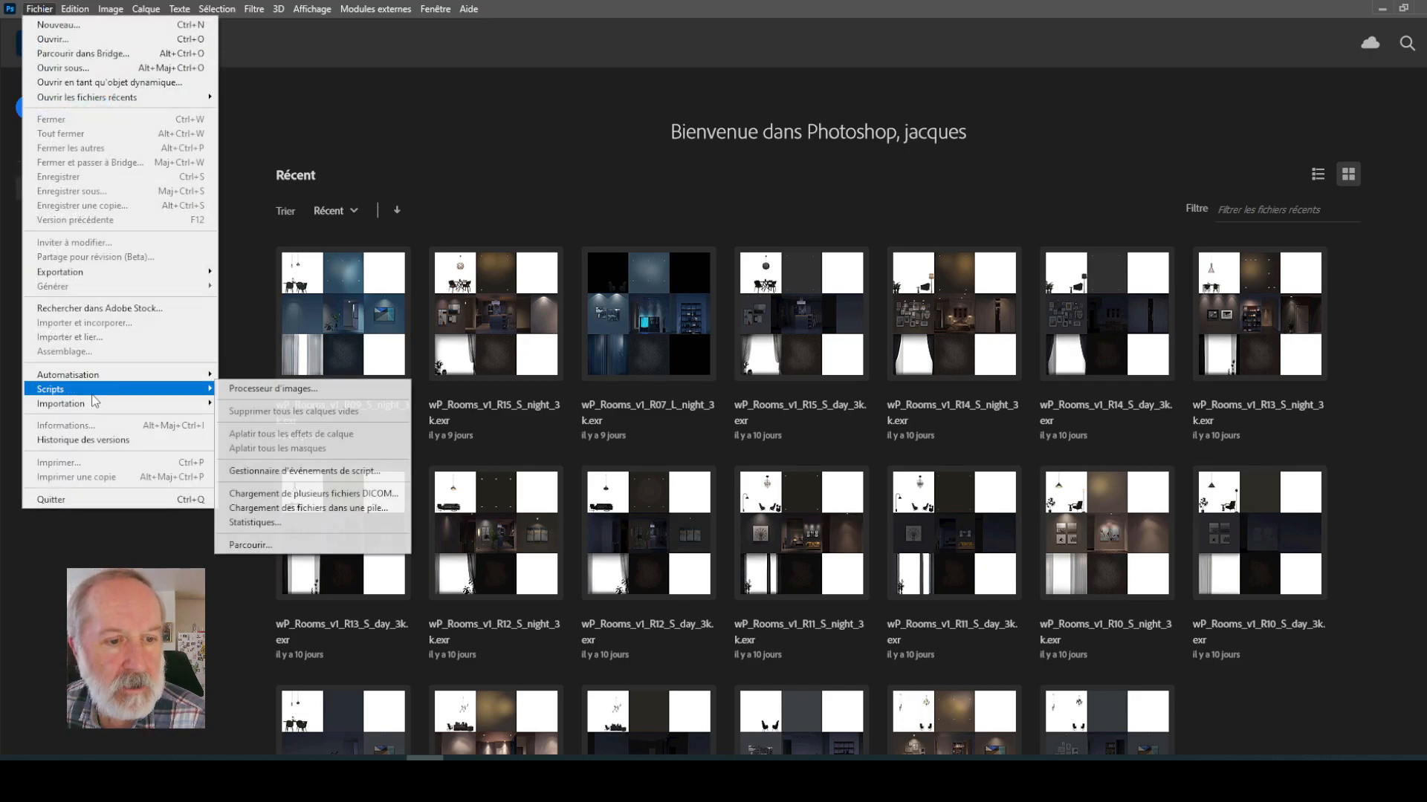
pyautogui.click(341, 507)
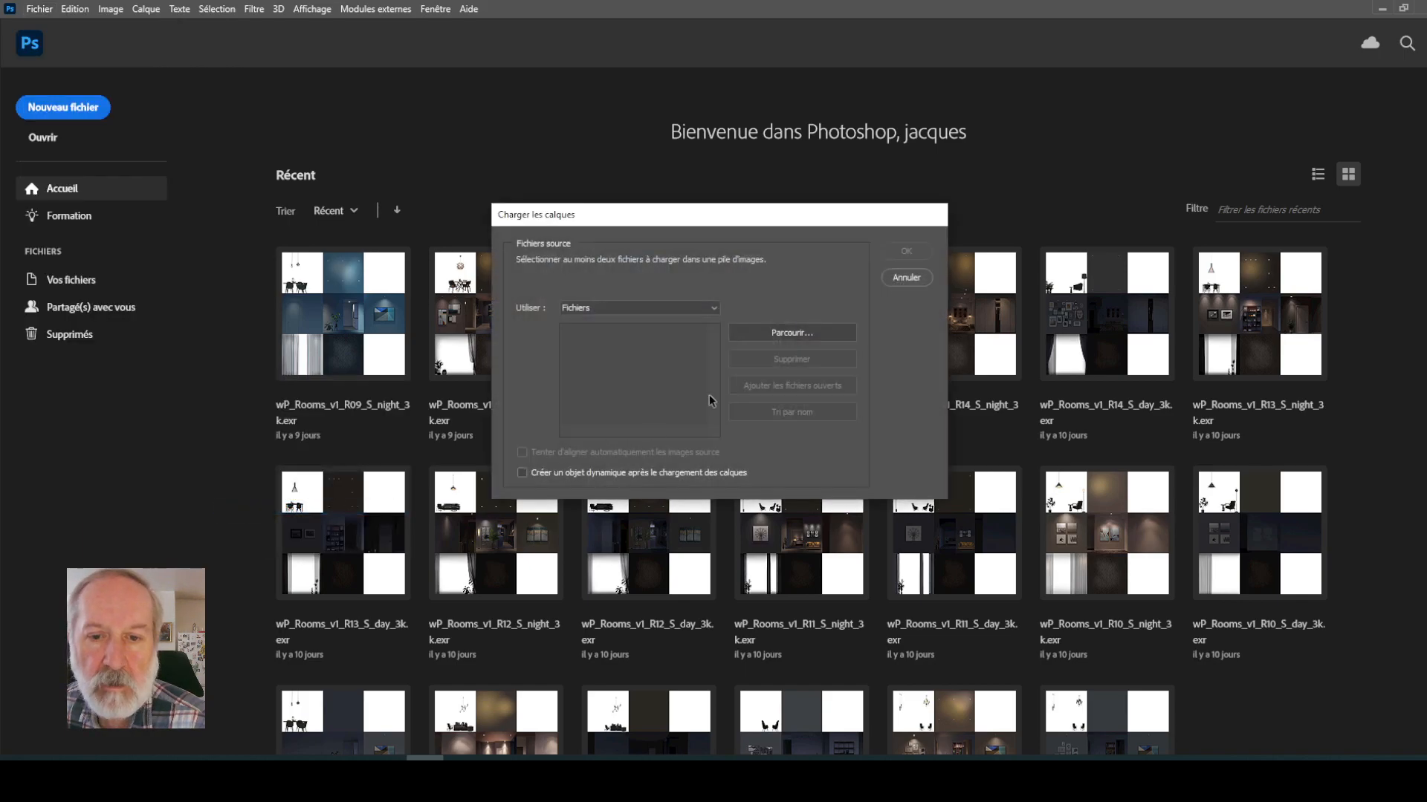
pyautogui.click(817, 333)
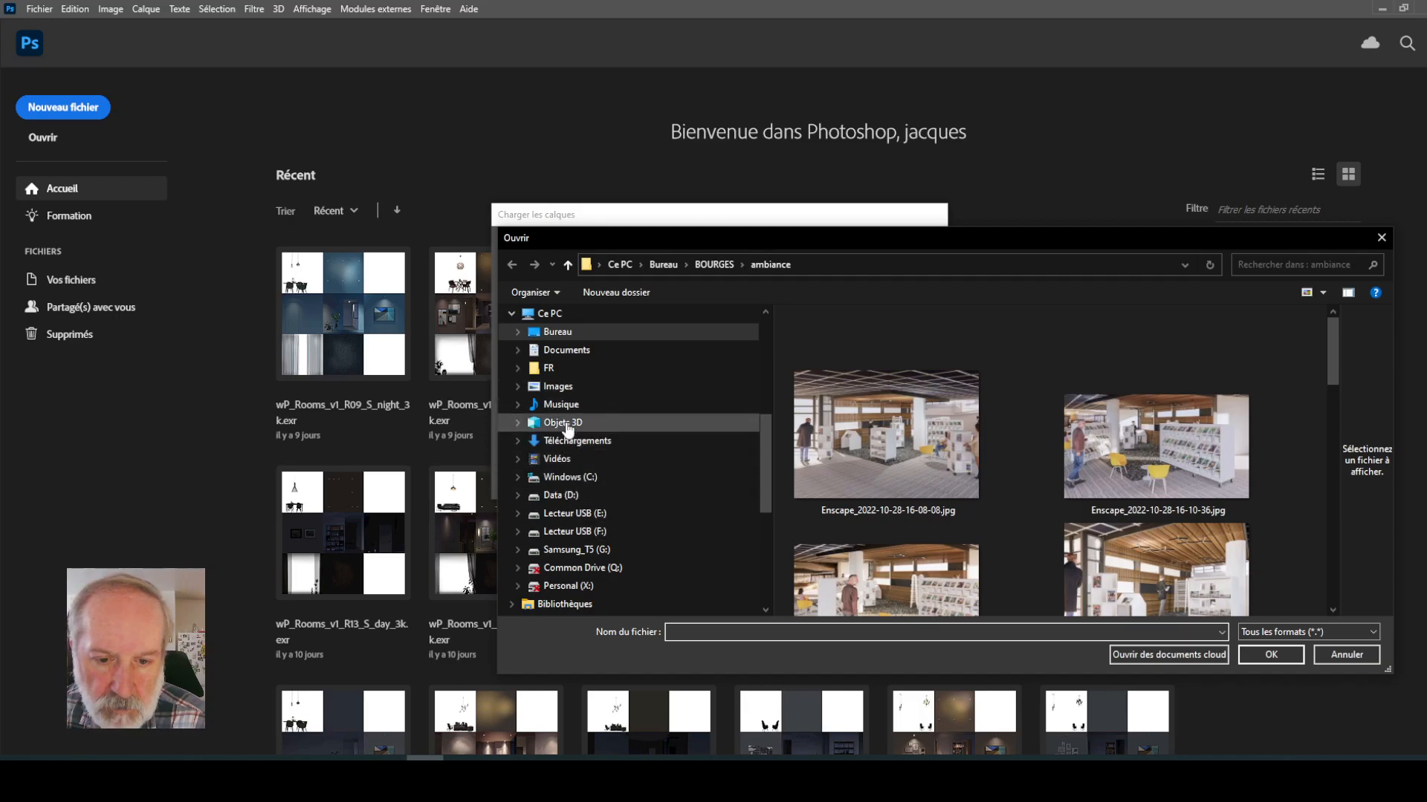
pyautogui.click(559, 387)
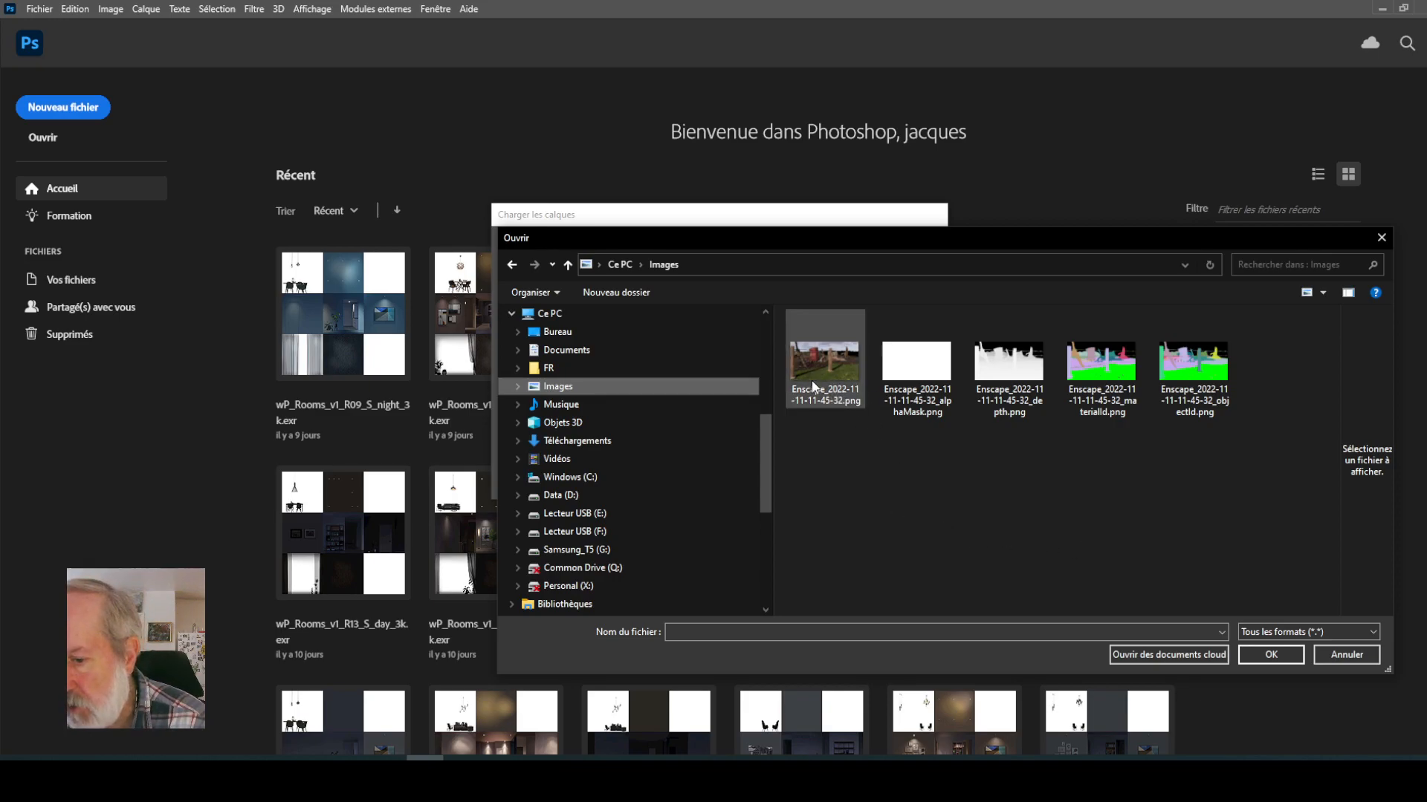
pyautogui.click(834, 374)
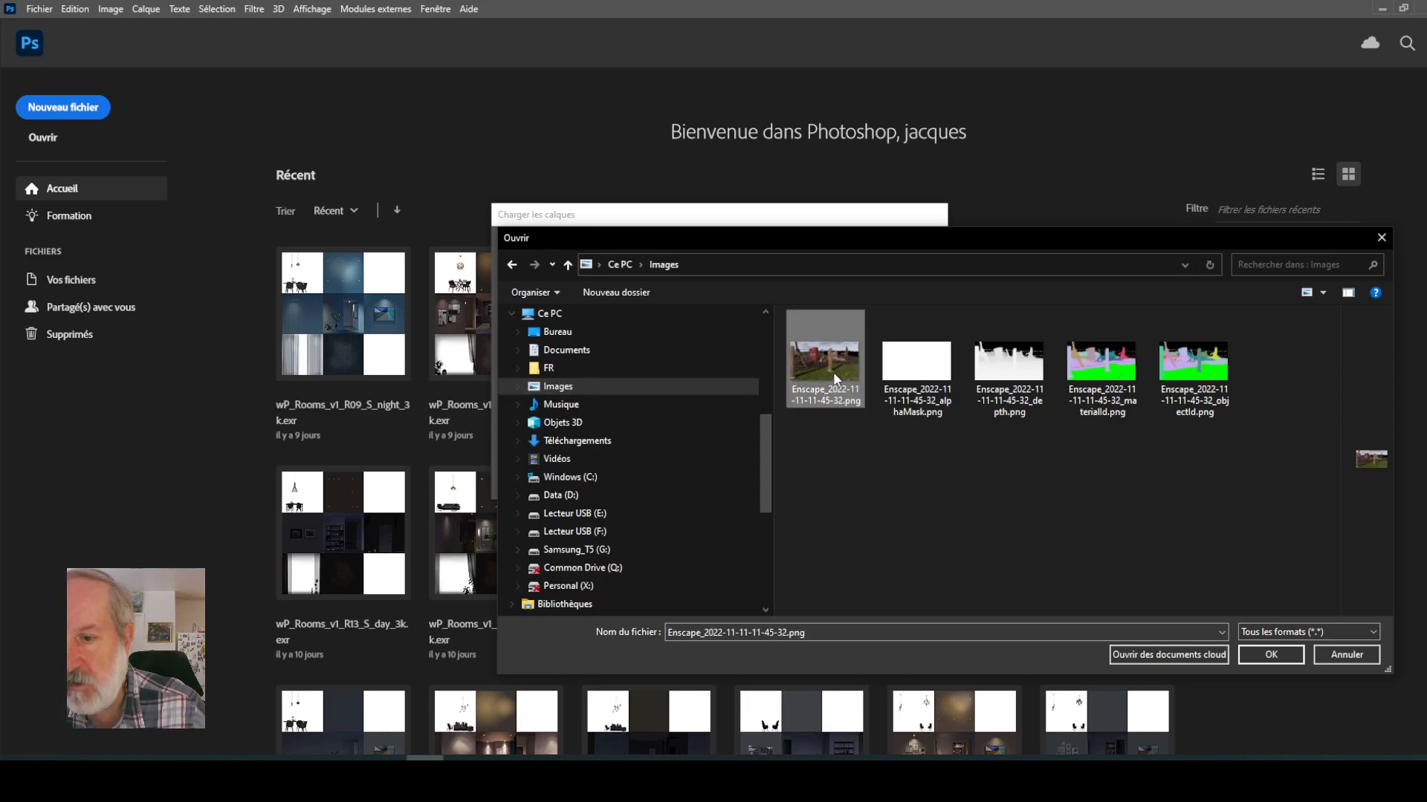
pyautogui.keyDown('shift'); pyautogui.click(1204, 380); pyautogui.keyUp('shift')
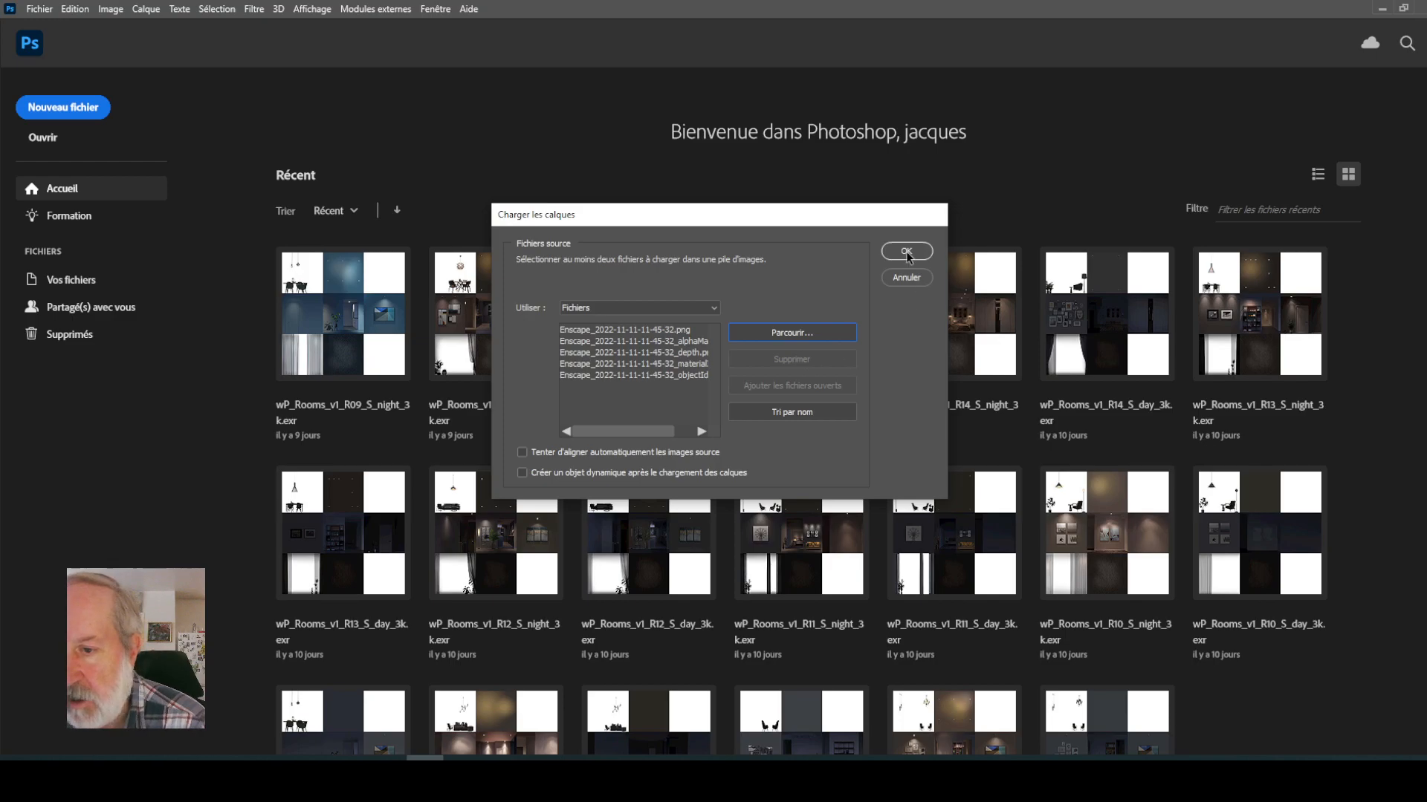
pyautogui.click(906, 252)
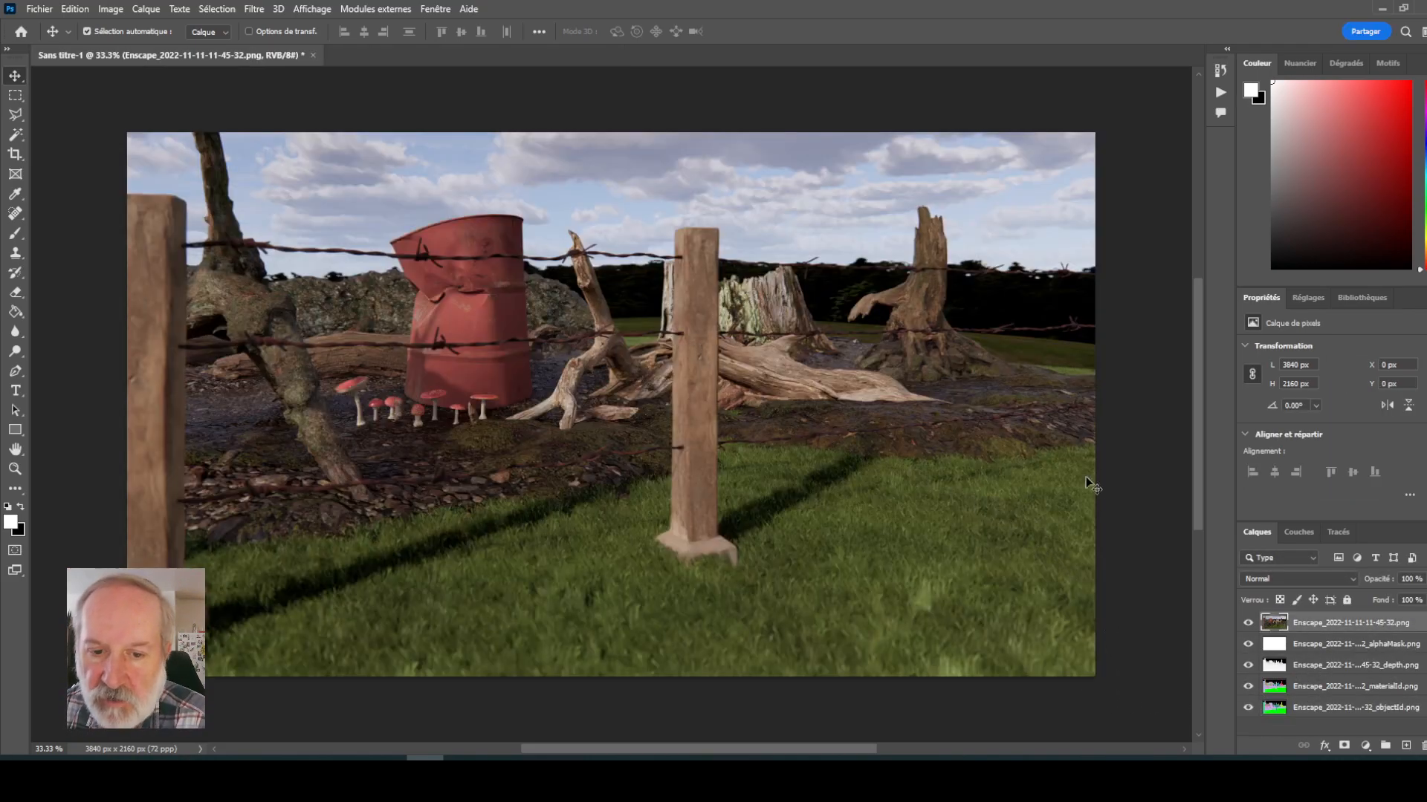
# - Hide the render, alphaMask, depth and objectId layers, leaving only materialId visible, and make materialId the active layer
pyautogui.click(1248, 624)
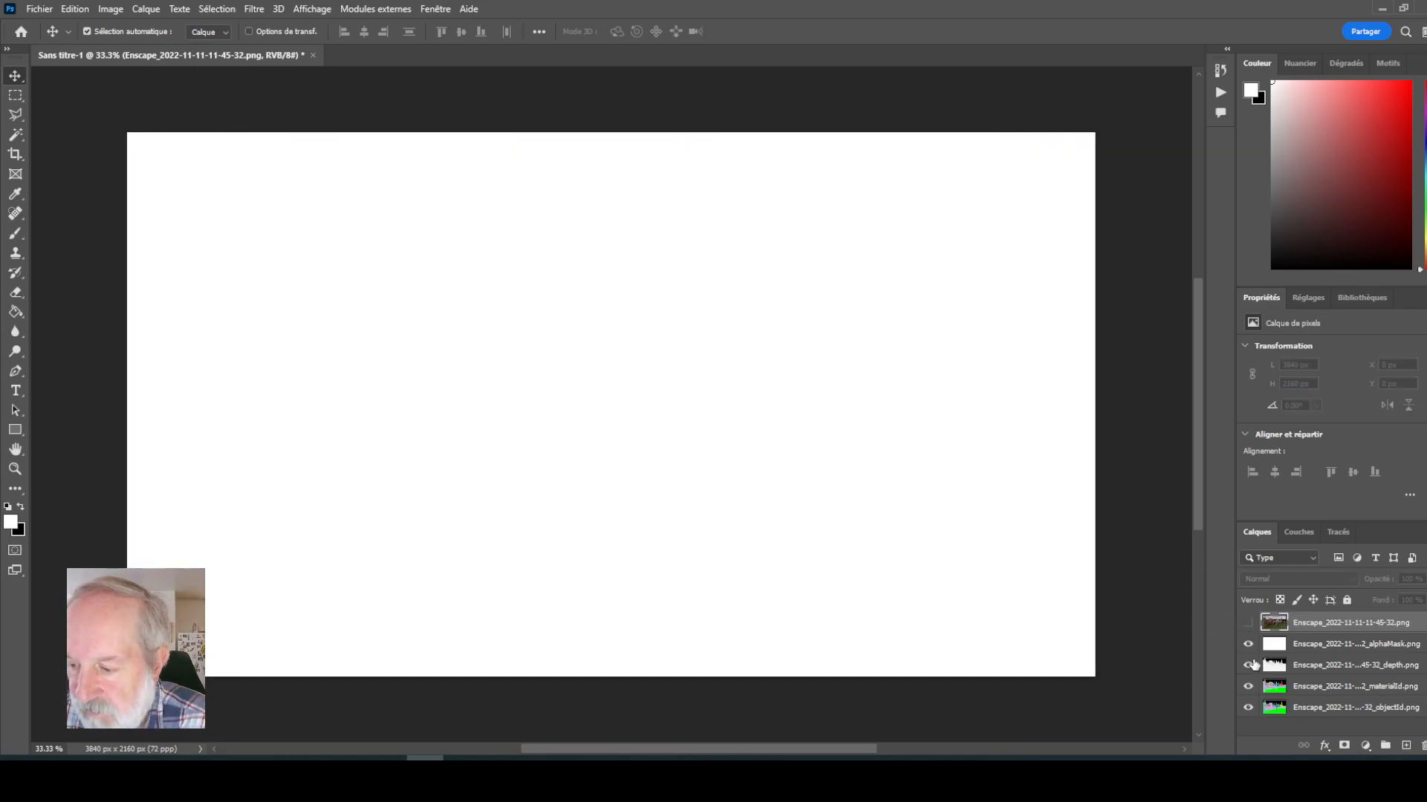
pyautogui.click(1249, 645)
pyautogui.click(1248, 666)
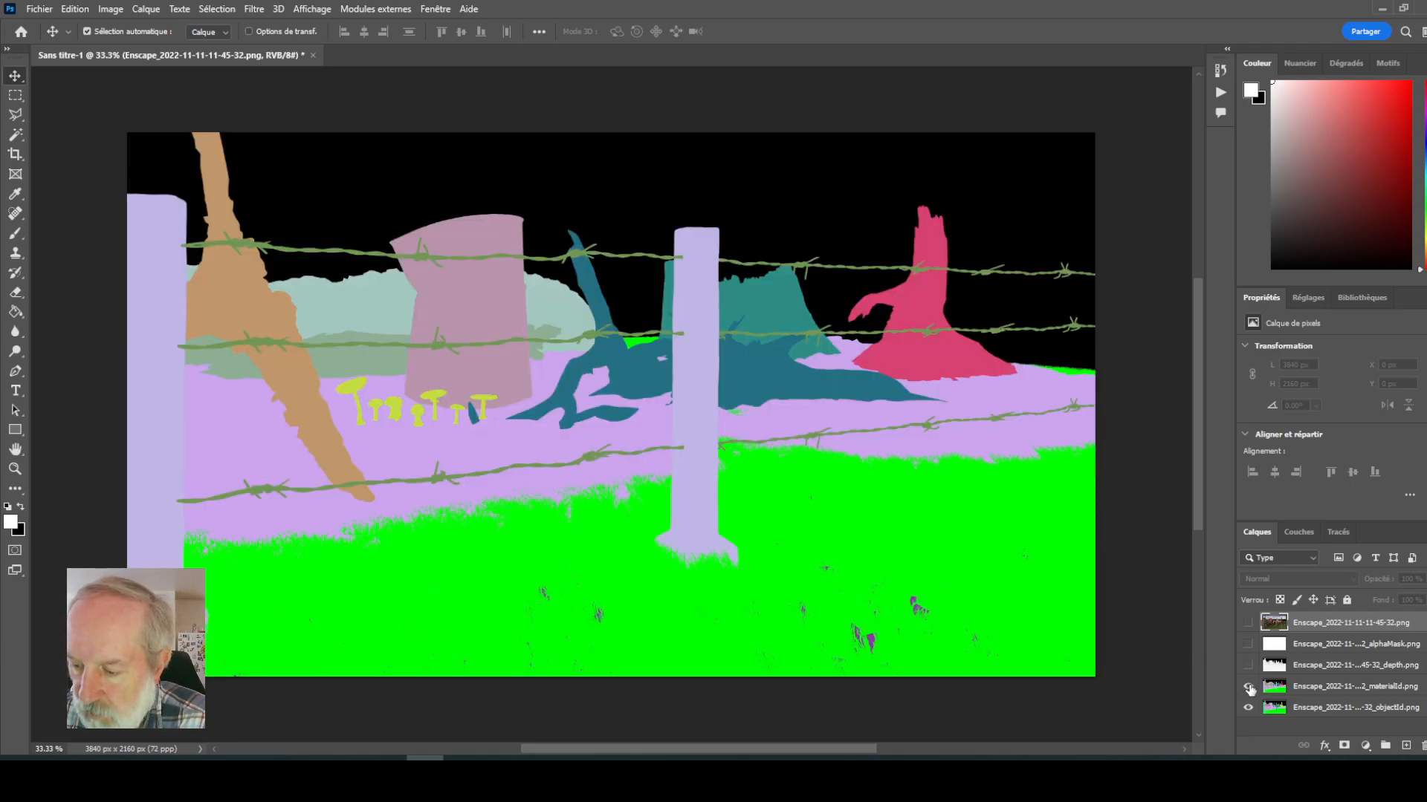
pyautogui.click(1248, 687)
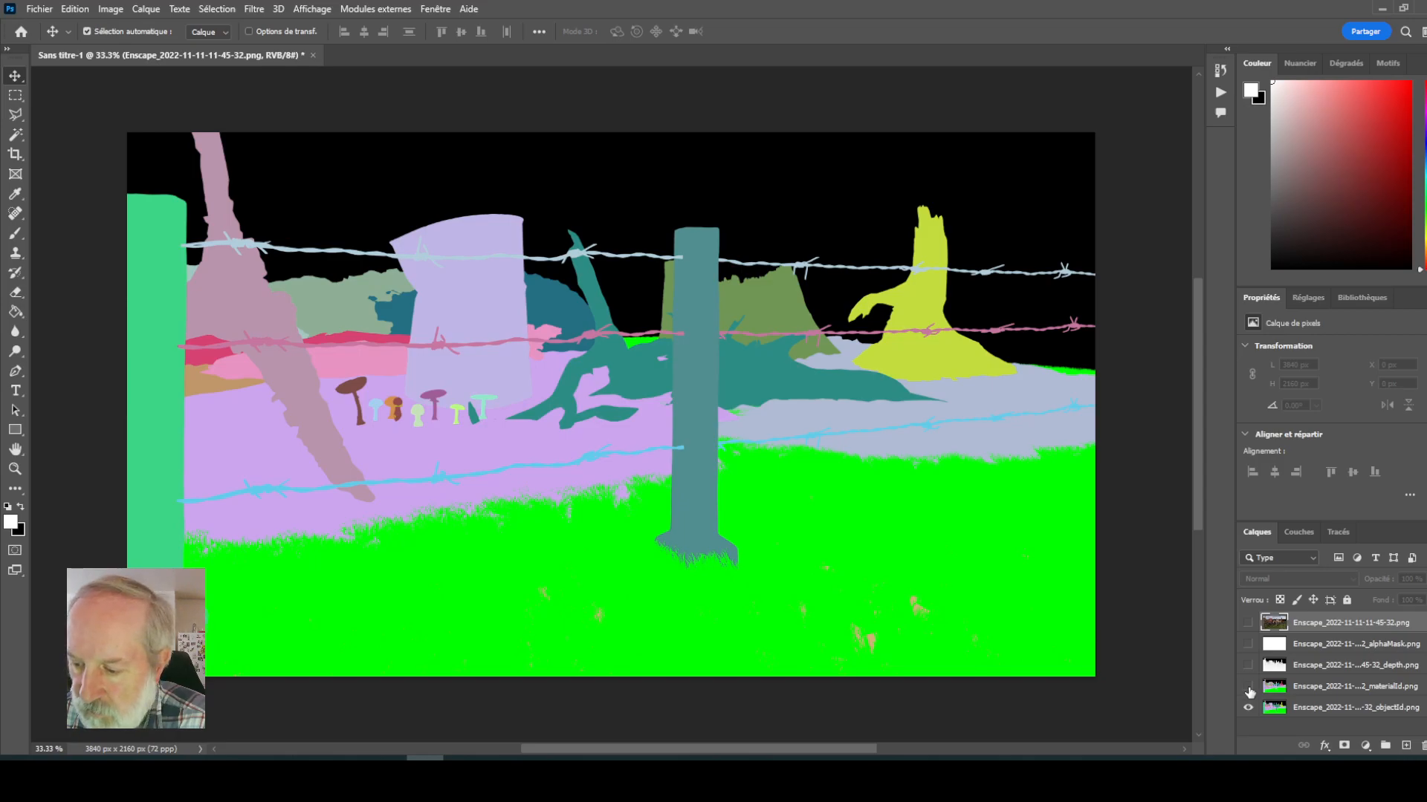
pyautogui.click(1249, 708)
pyautogui.click(1248, 687)
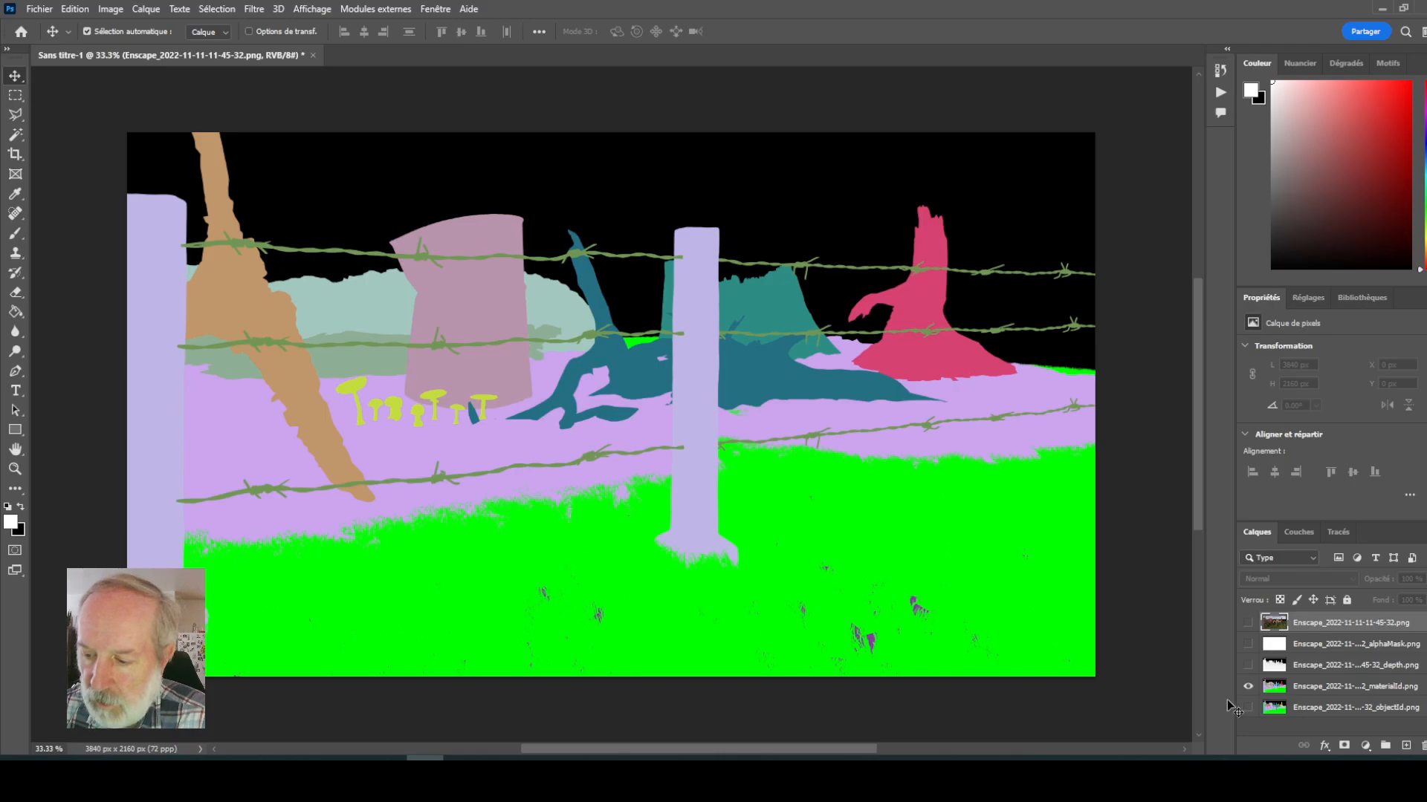
pyautogui.click(1334, 694)
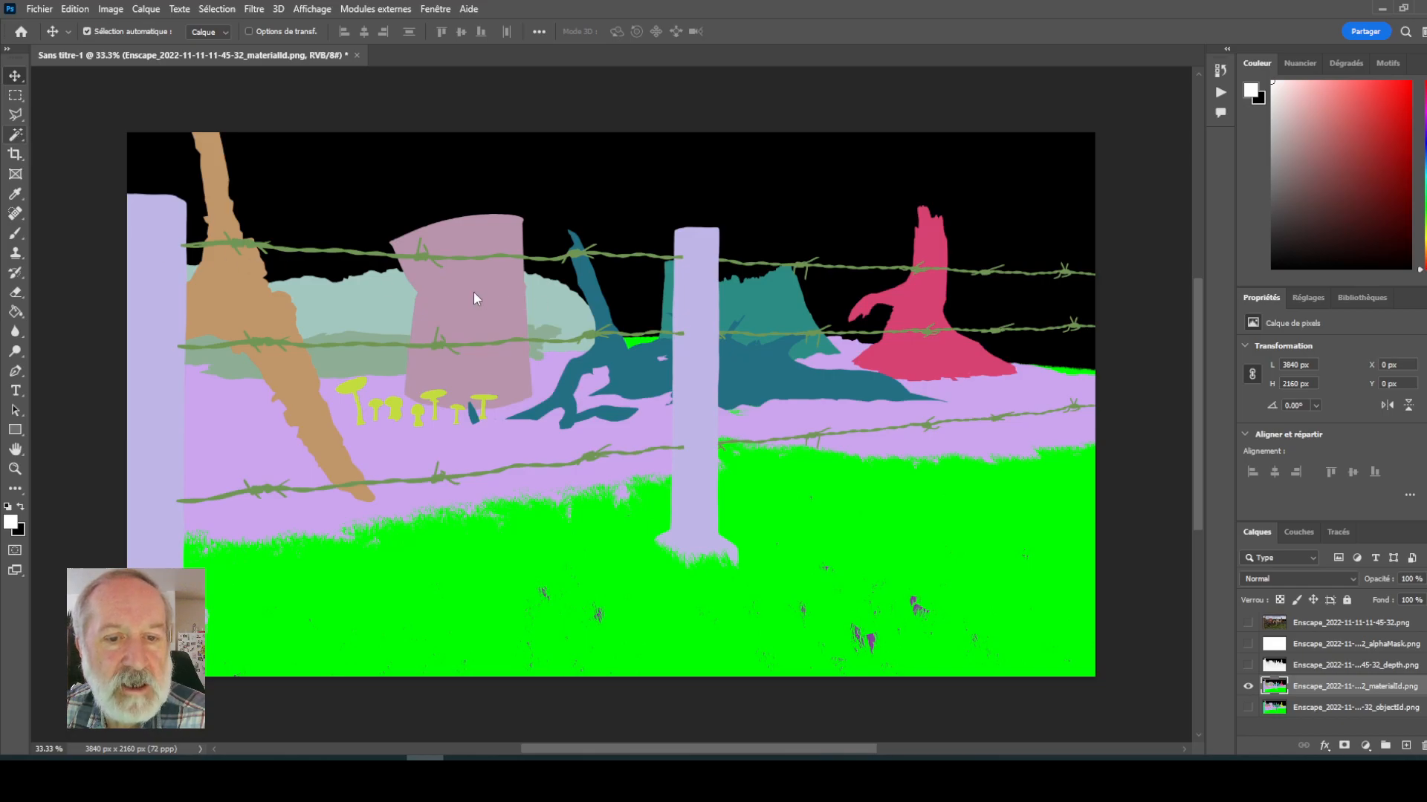
# - Select all three sections of the barrel between the barbed wires on the material ID layer with the Magic Wand
pyautogui.click(14, 134)
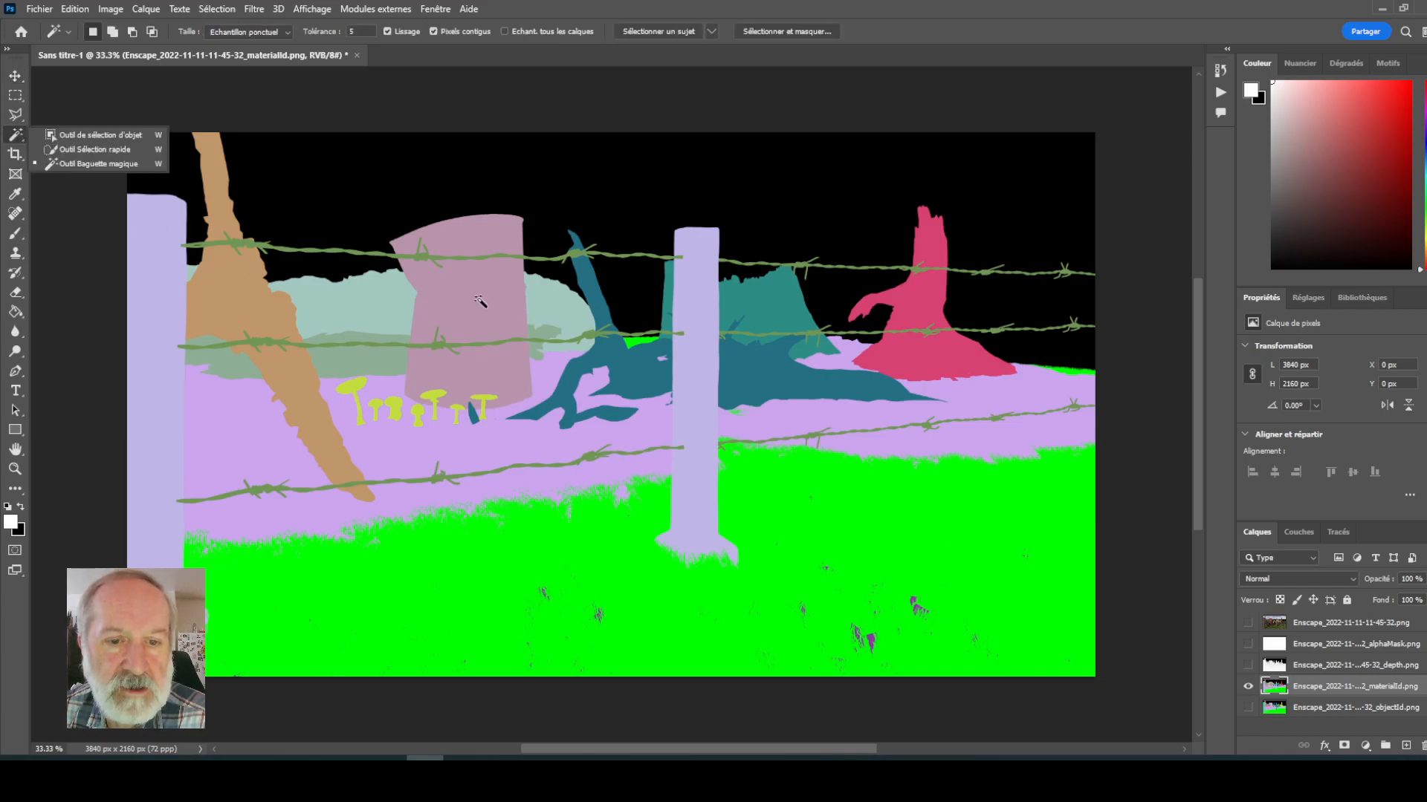
pyautogui.click(479, 298)
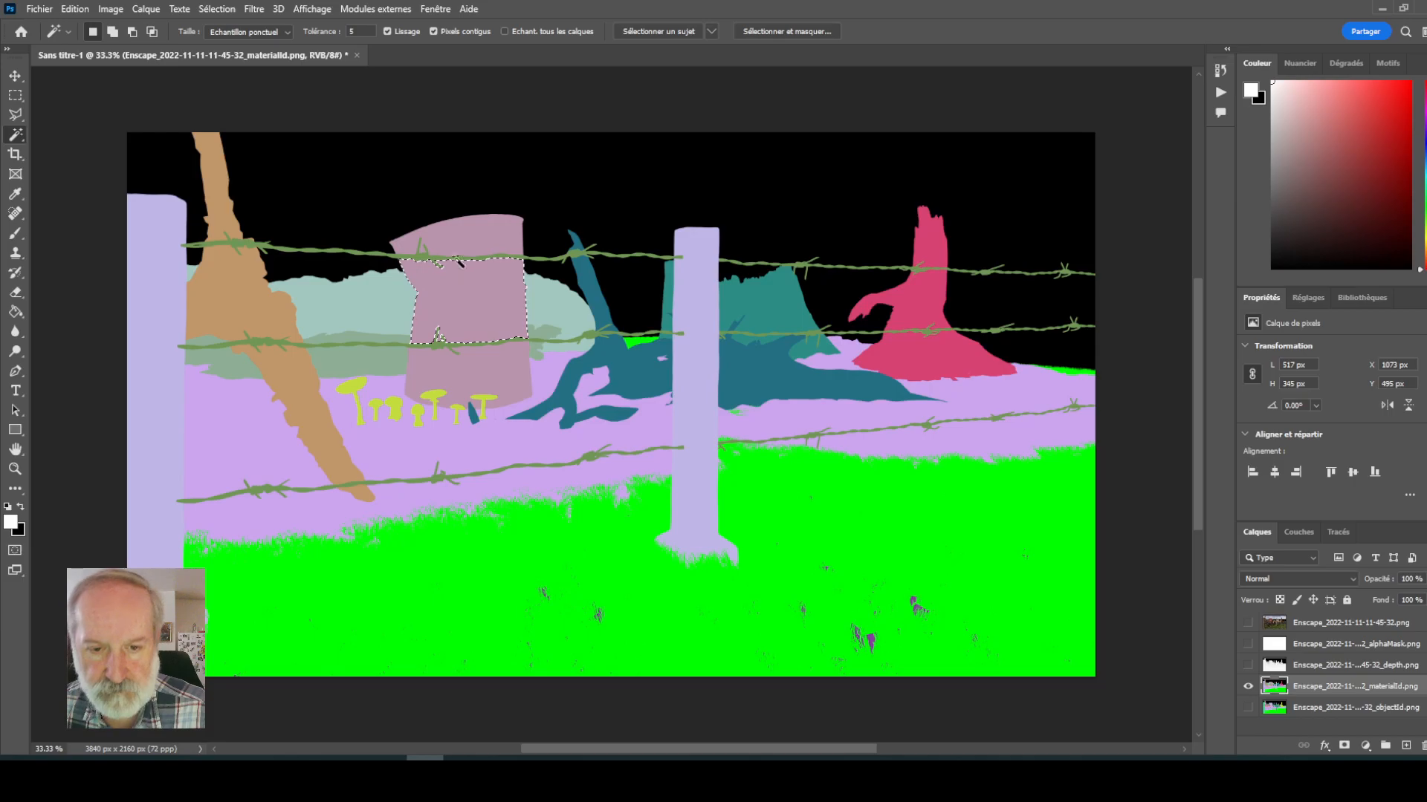
pyautogui.keyDown('shift'); pyautogui.click(491, 238); pyautogui.keyUp('shift')
pyautogui.keyDown('shift'); pyautogui.click(464, 387); pyautogui.keyUp('shift')
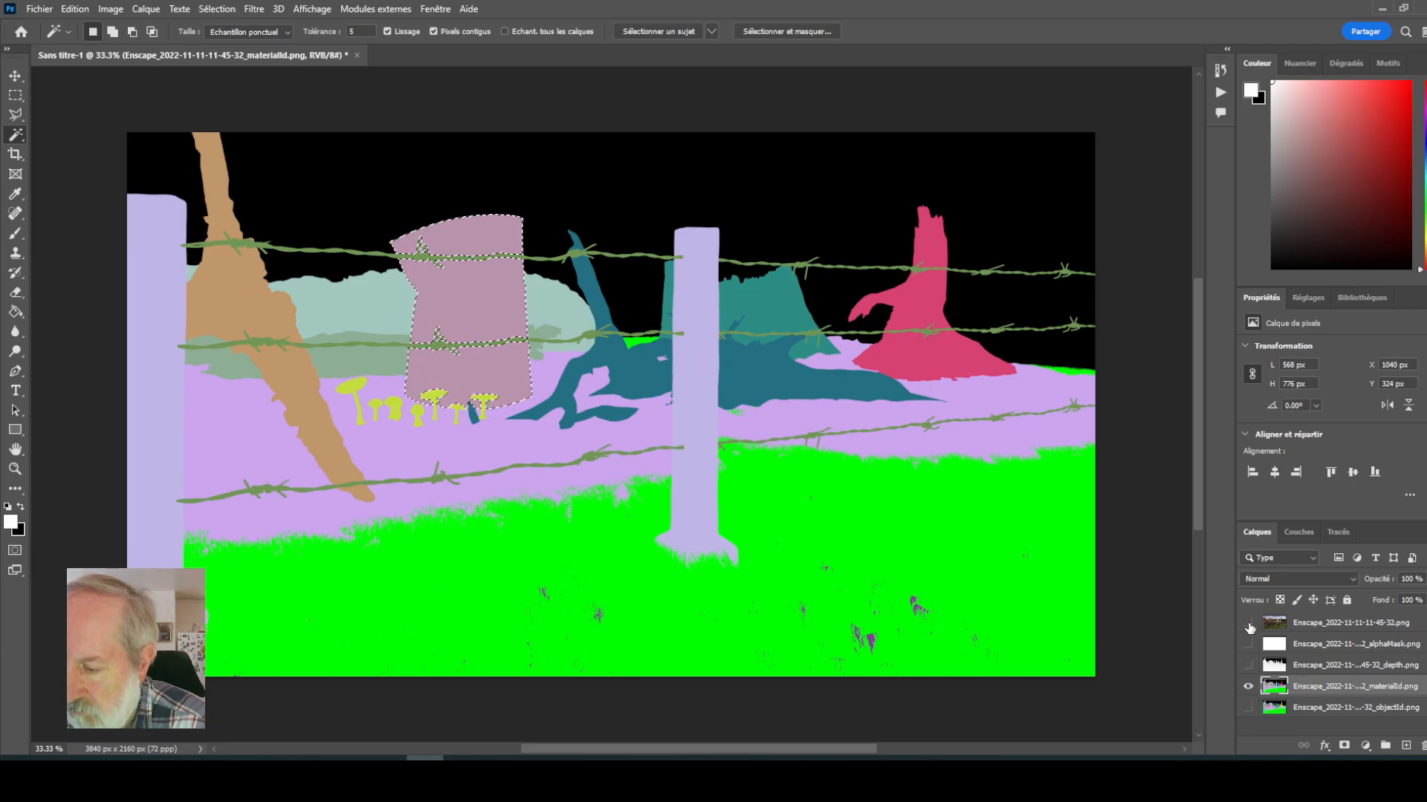
# - Show the main render layer and add a Color Balance adjustment masked to the barrel, with Cyan/Red +42 and Yellow/Blue -27
pyautogui.click(1248, 623)
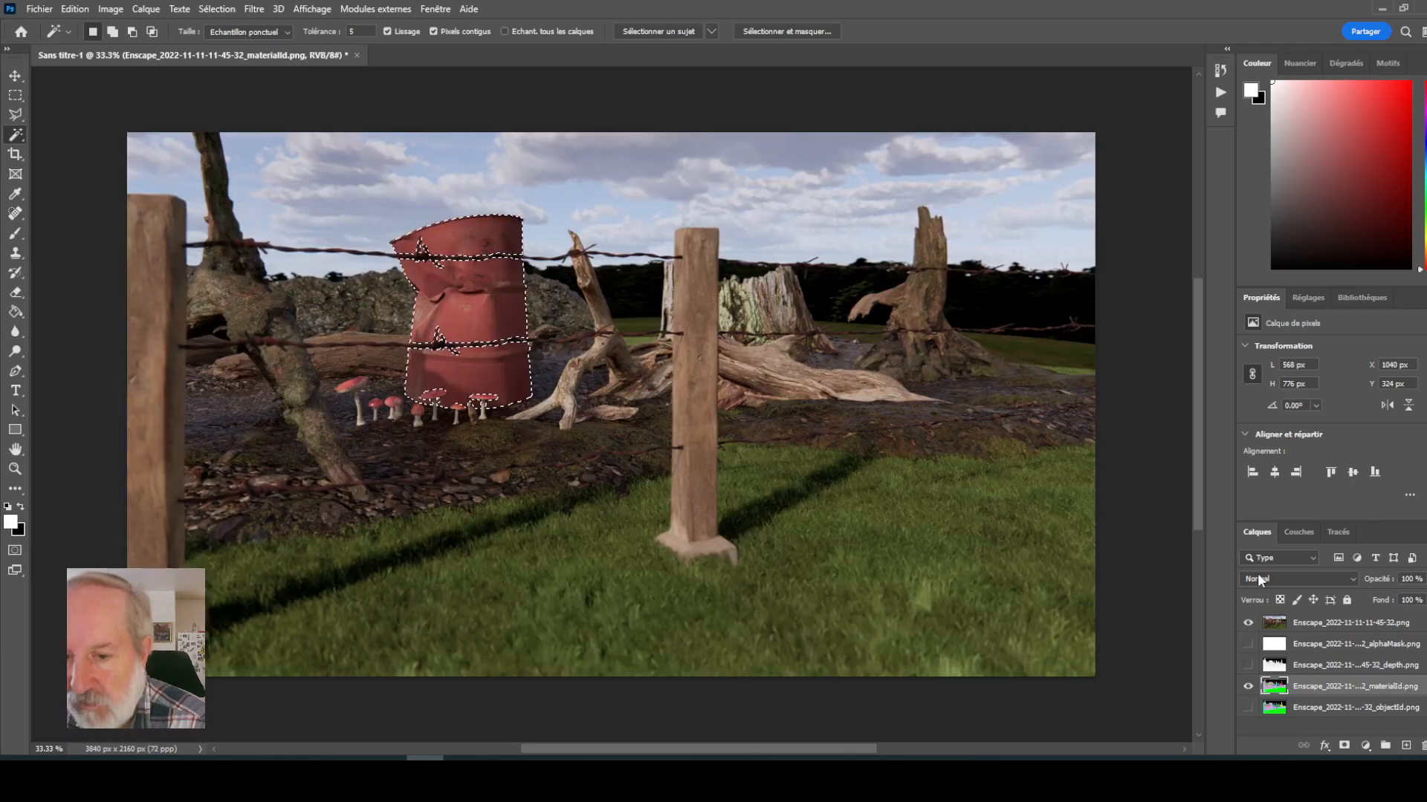
pyautogui.click(1356, 626)
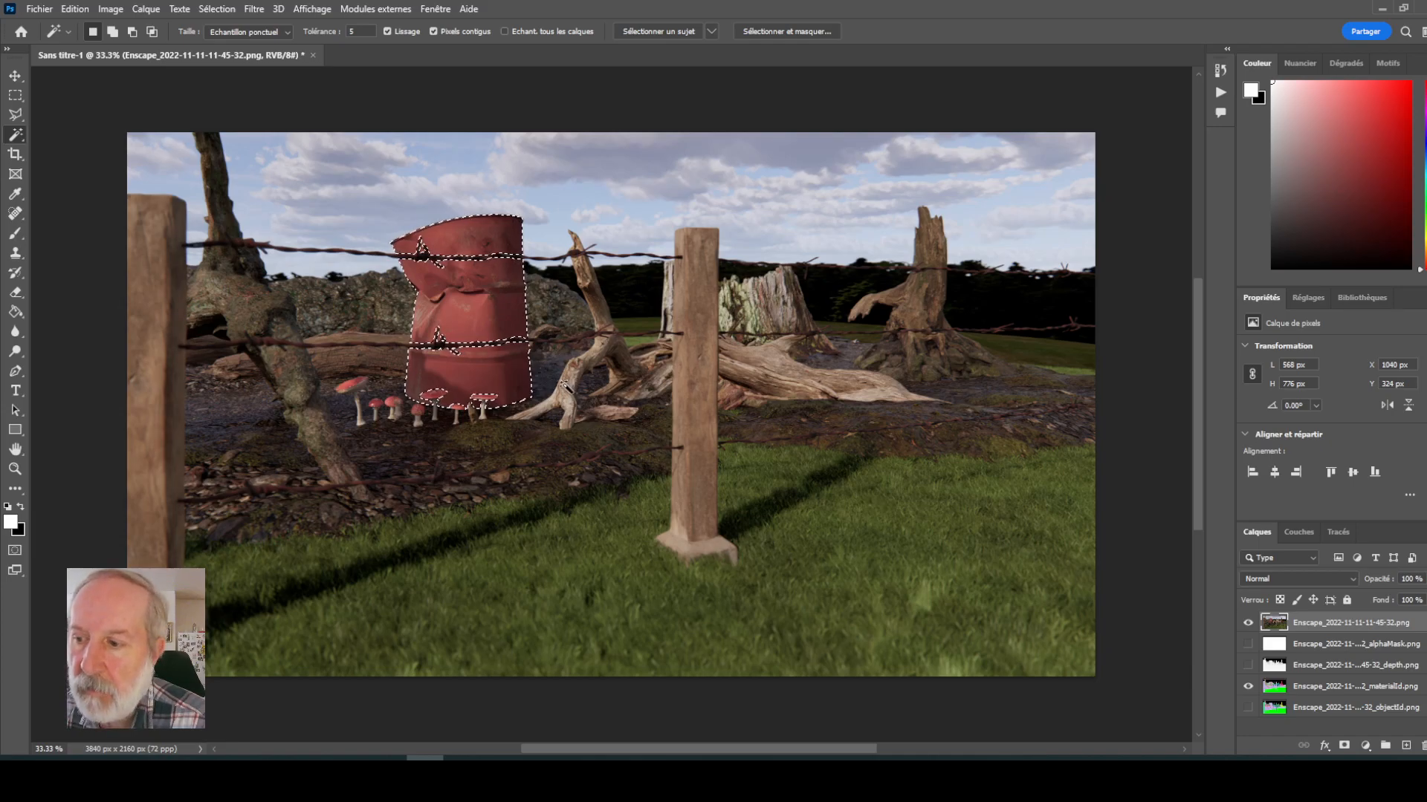
pyautogui.click(1302, 298)
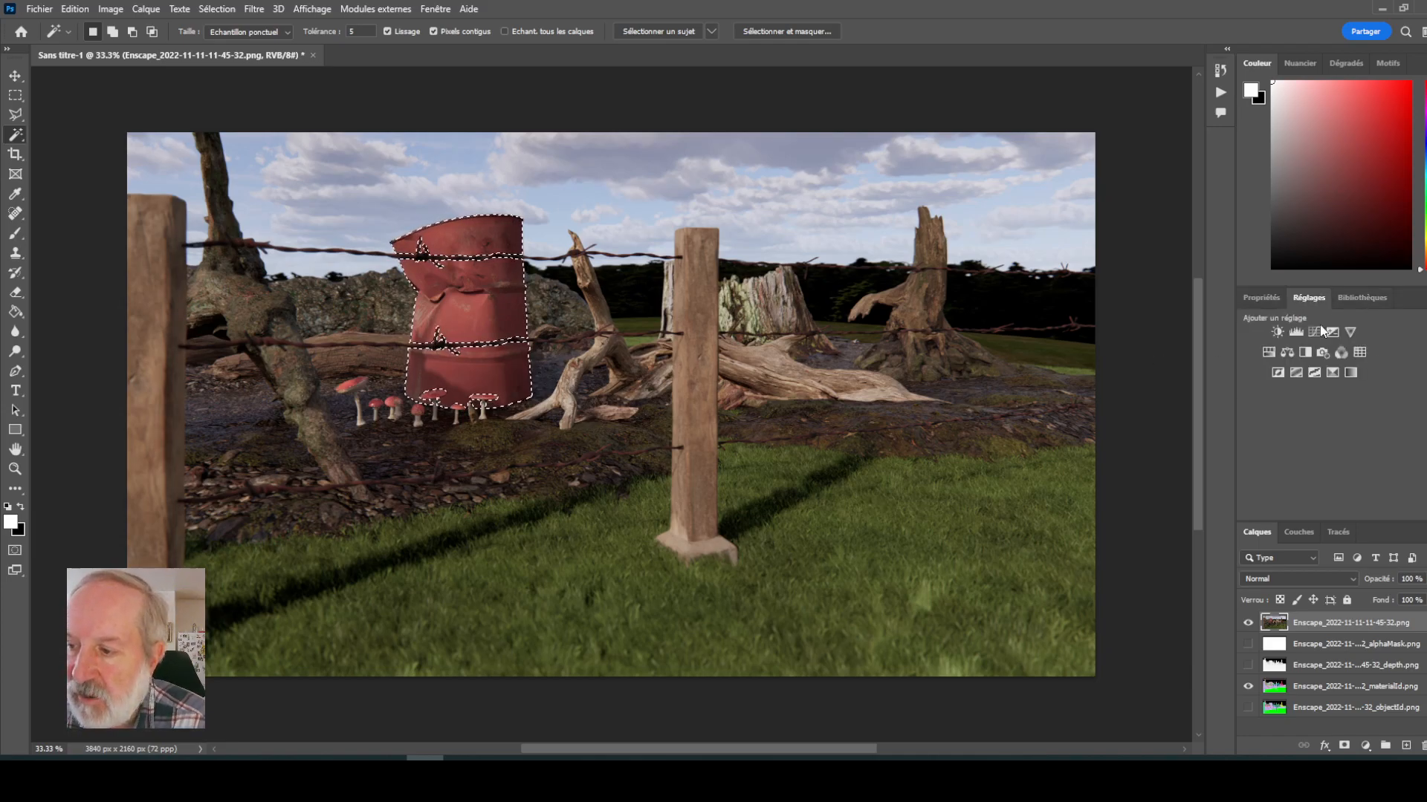
pyautogui.click(1287, 352)
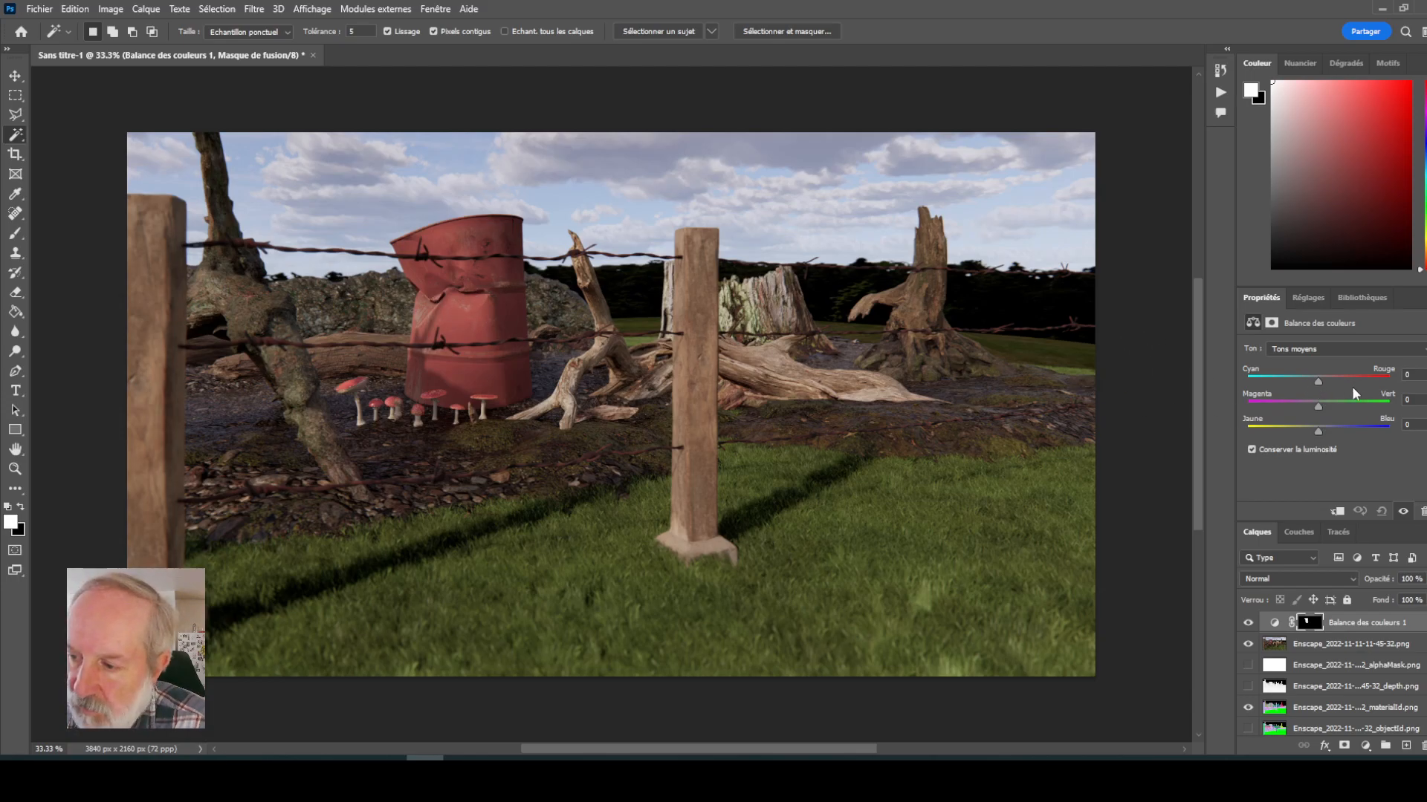
pyautogui.moveTo(1318, 382); pyautogui.dragTo(1304, 380)
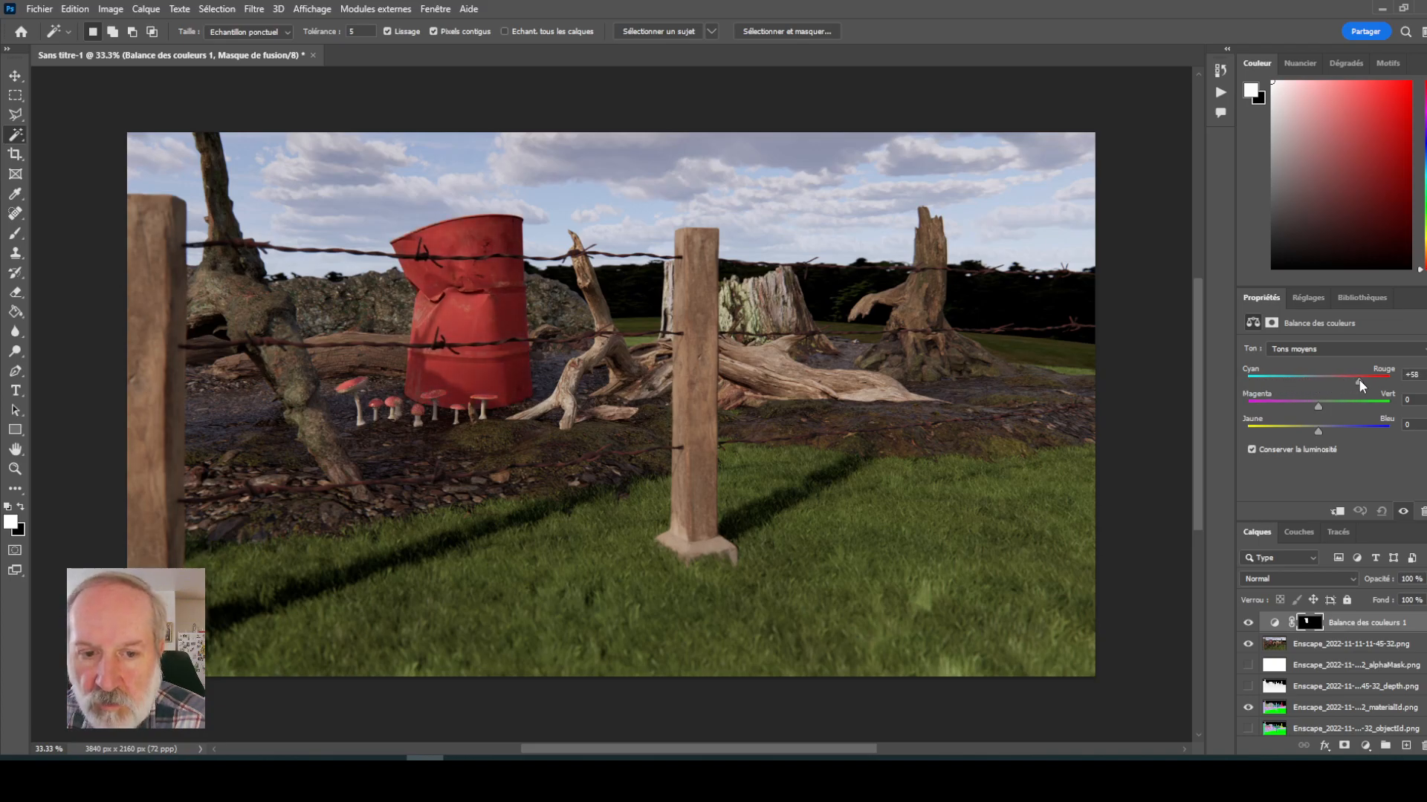
pyautogui.moveTo(1351, 382); pyautogui.dragTo(1346, 381)
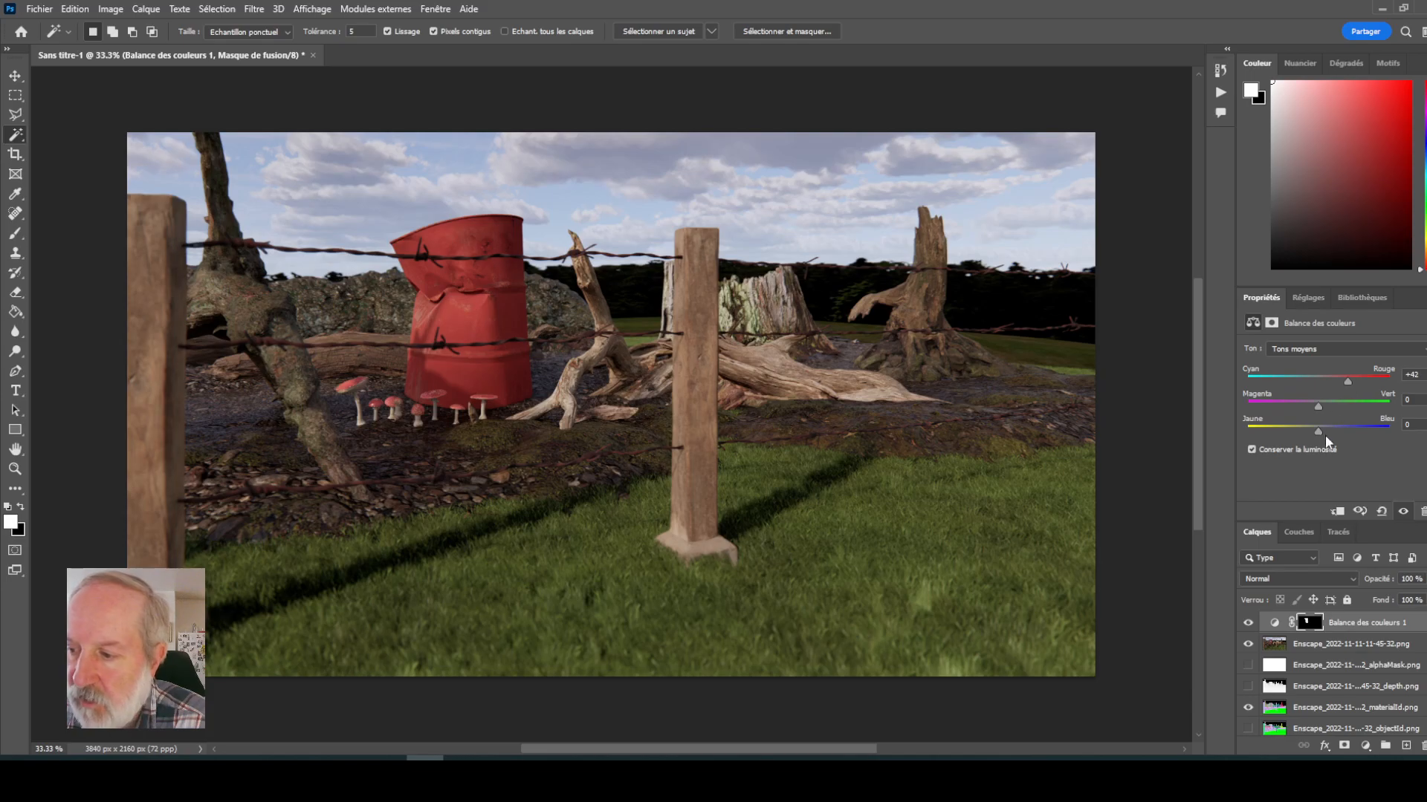
pyautogui.moveTo(1319, 431)
pyautogui.mouseDown()
pyautogui.moveTo(1353, 428)
pyautogui.moveTo(1310, 430)
pyautogui.mouseUp()
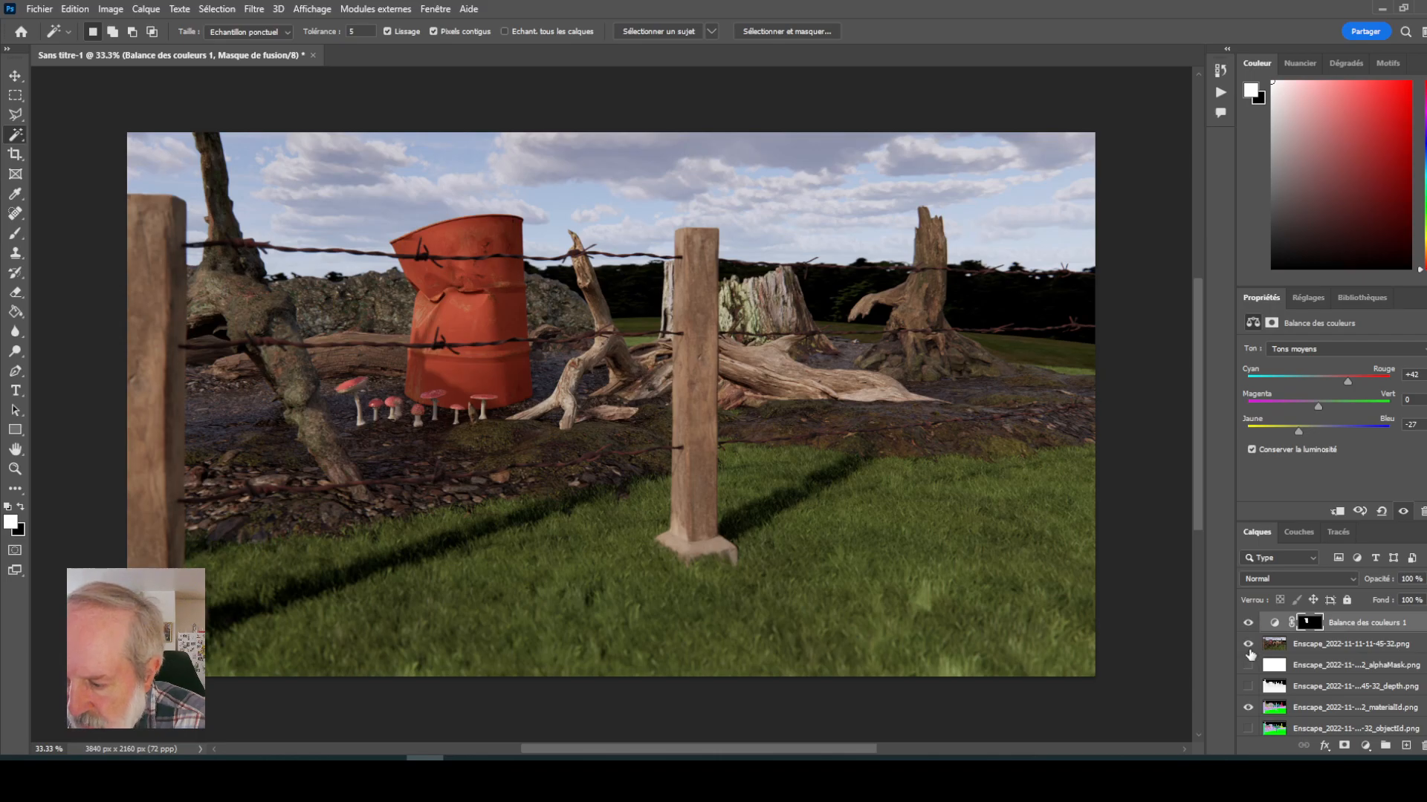
# - Show only the material ID layer and select the green foreground grass area on it with the Magic Wand
pyautogui.keyDown('alt'); pyautogui.click(1249, 709); pyautogui.keyUp('alt')
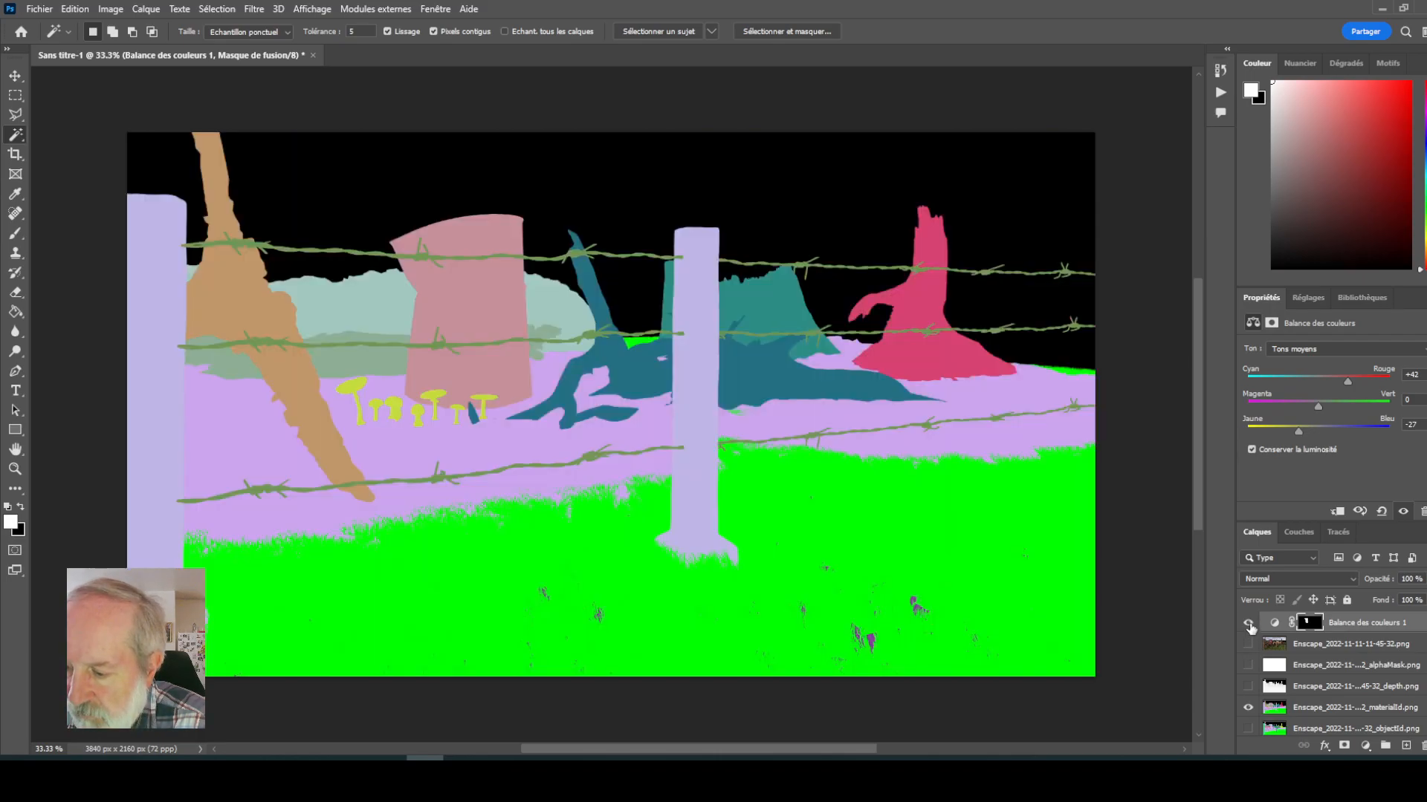
pyautogui.click(1327, 711)
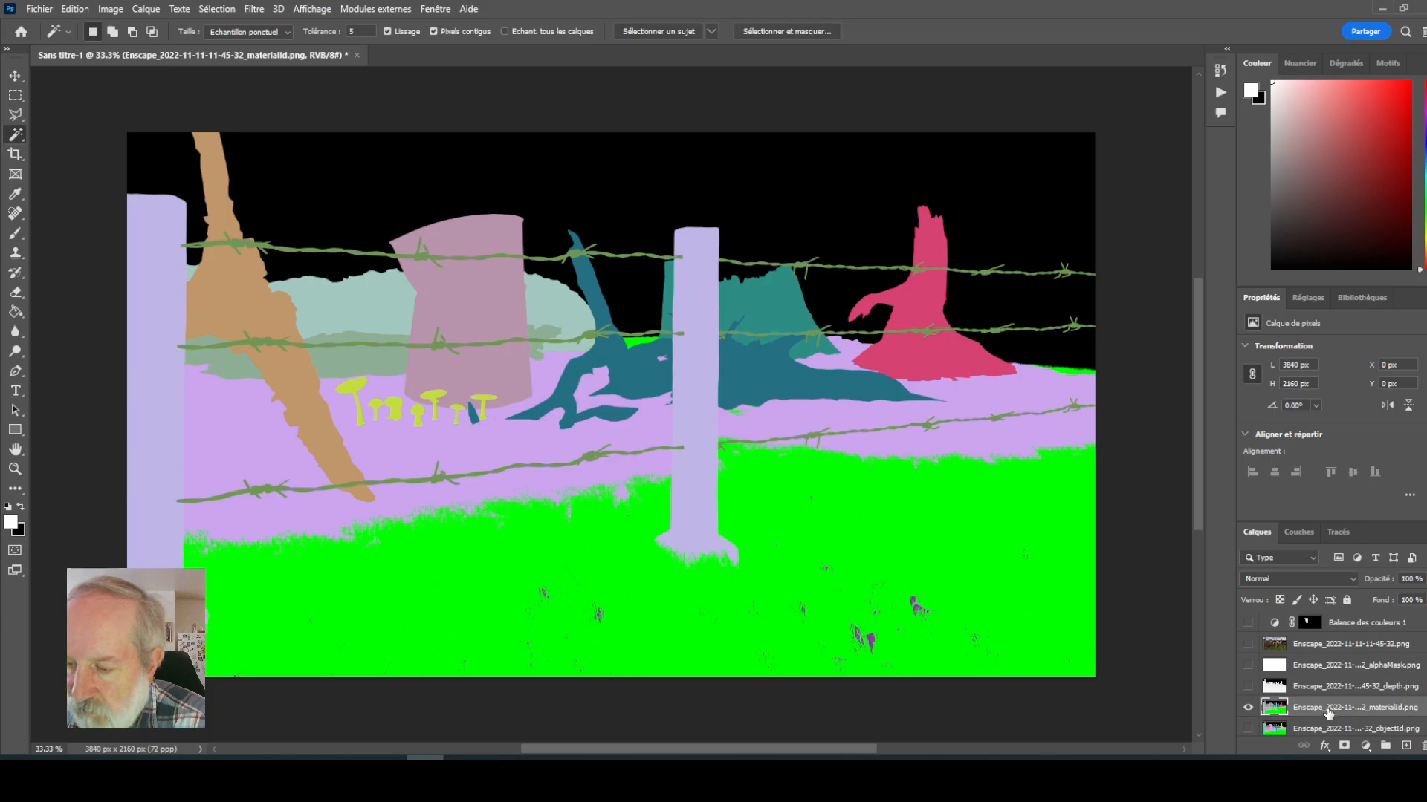
pyautogui.click(876, 531)
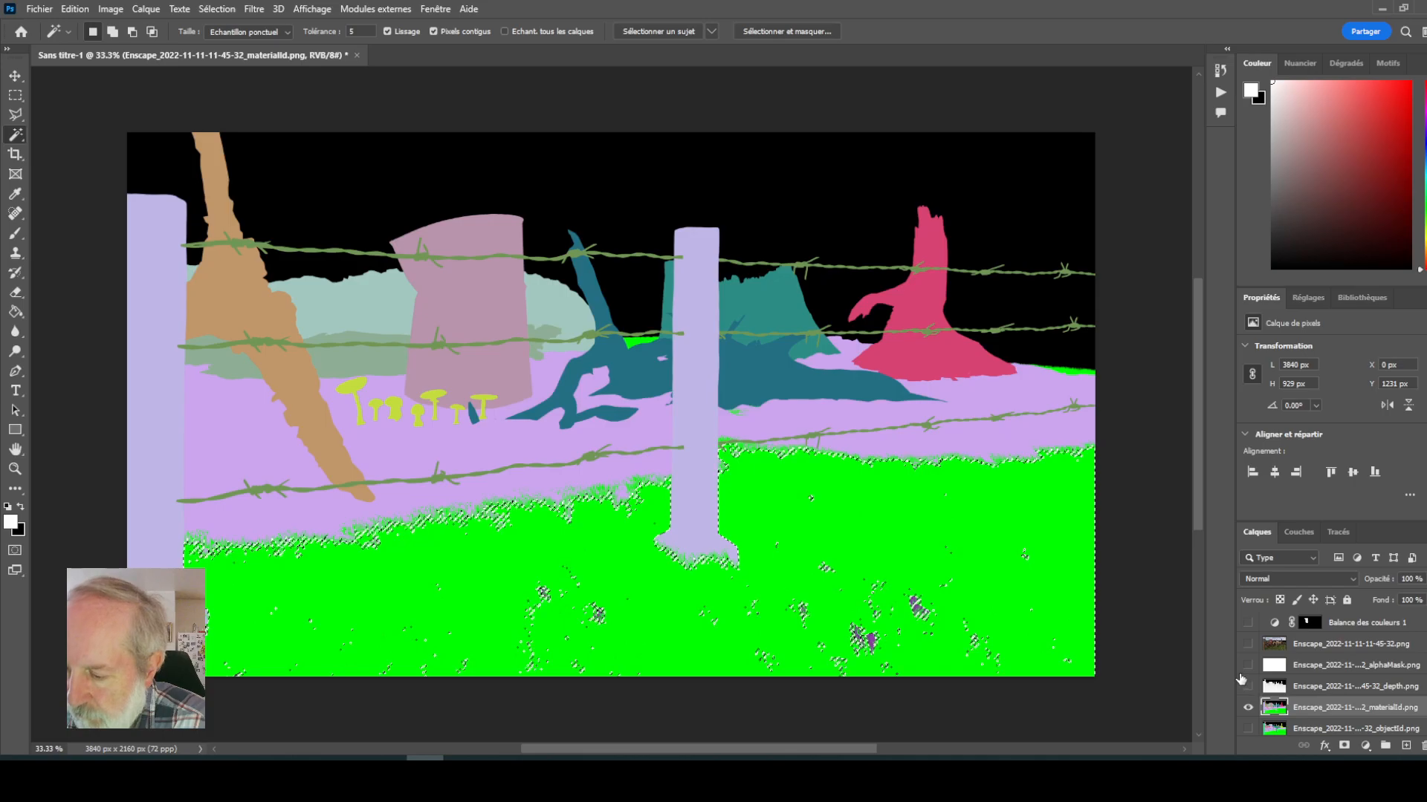
# - Show the main render layer and add a Color Balance adjustment masked to the grass, with Magenta/Green -5 and Yellow/Blue -1
pyautogui.click(1249, 644)
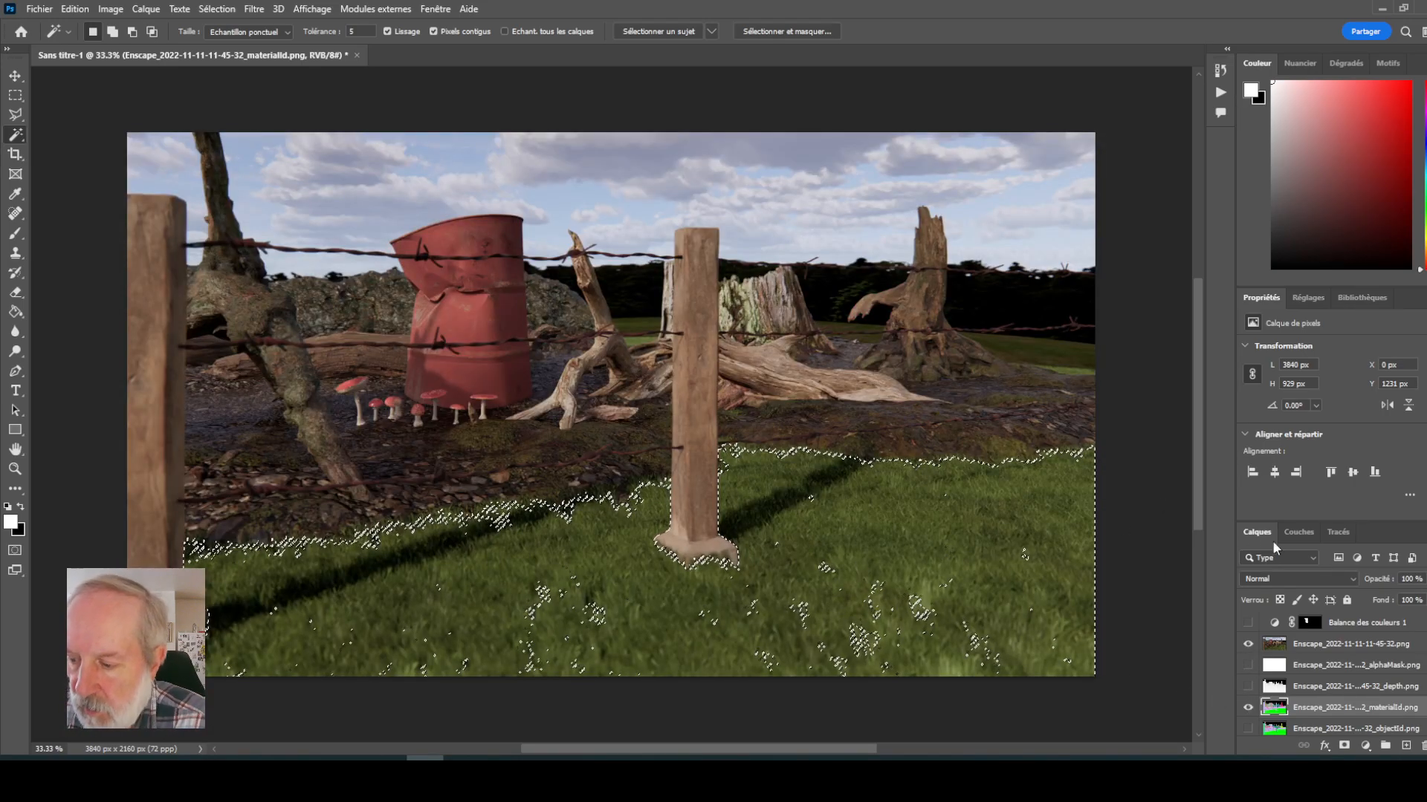
pyautogui.click(1337, 645)
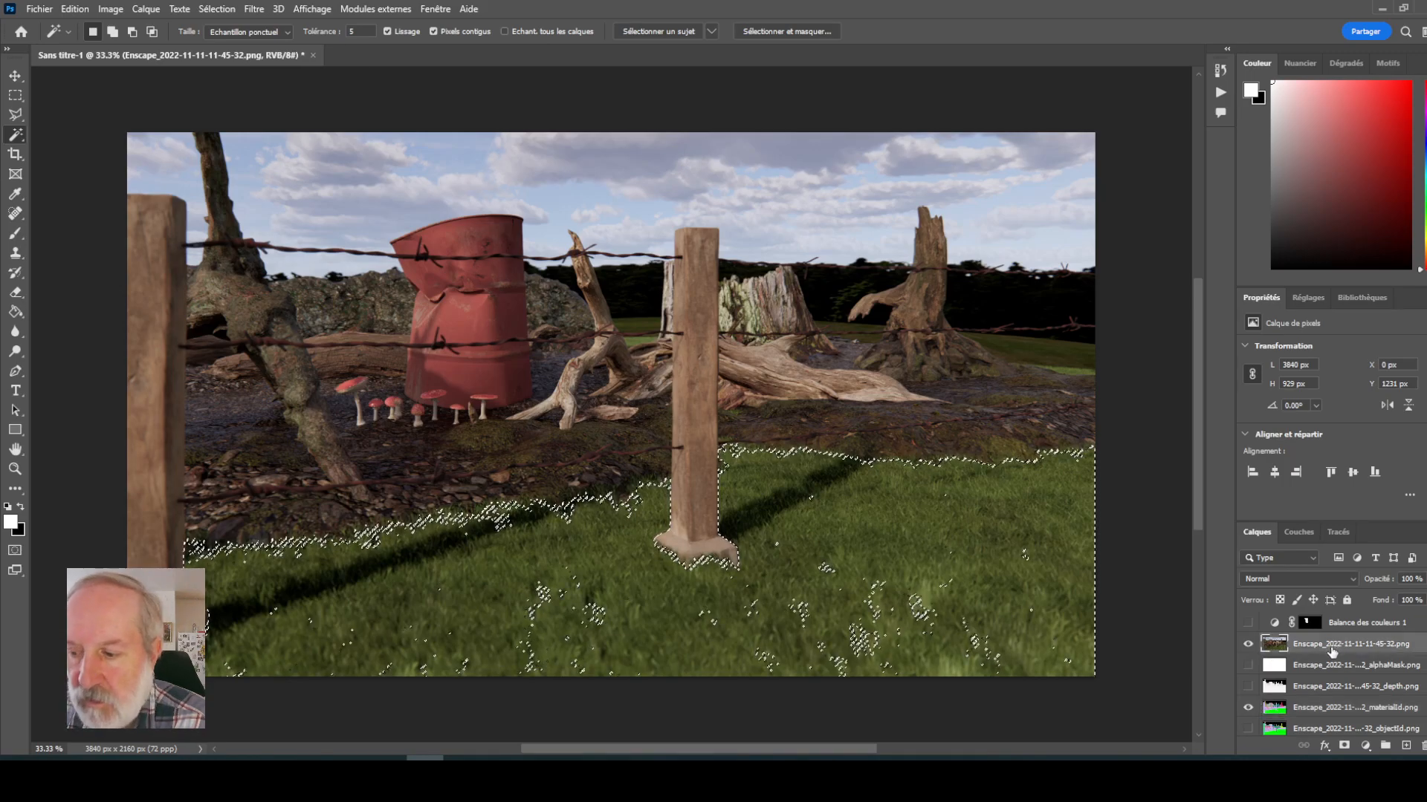
pyautogui.click(1307, 299)
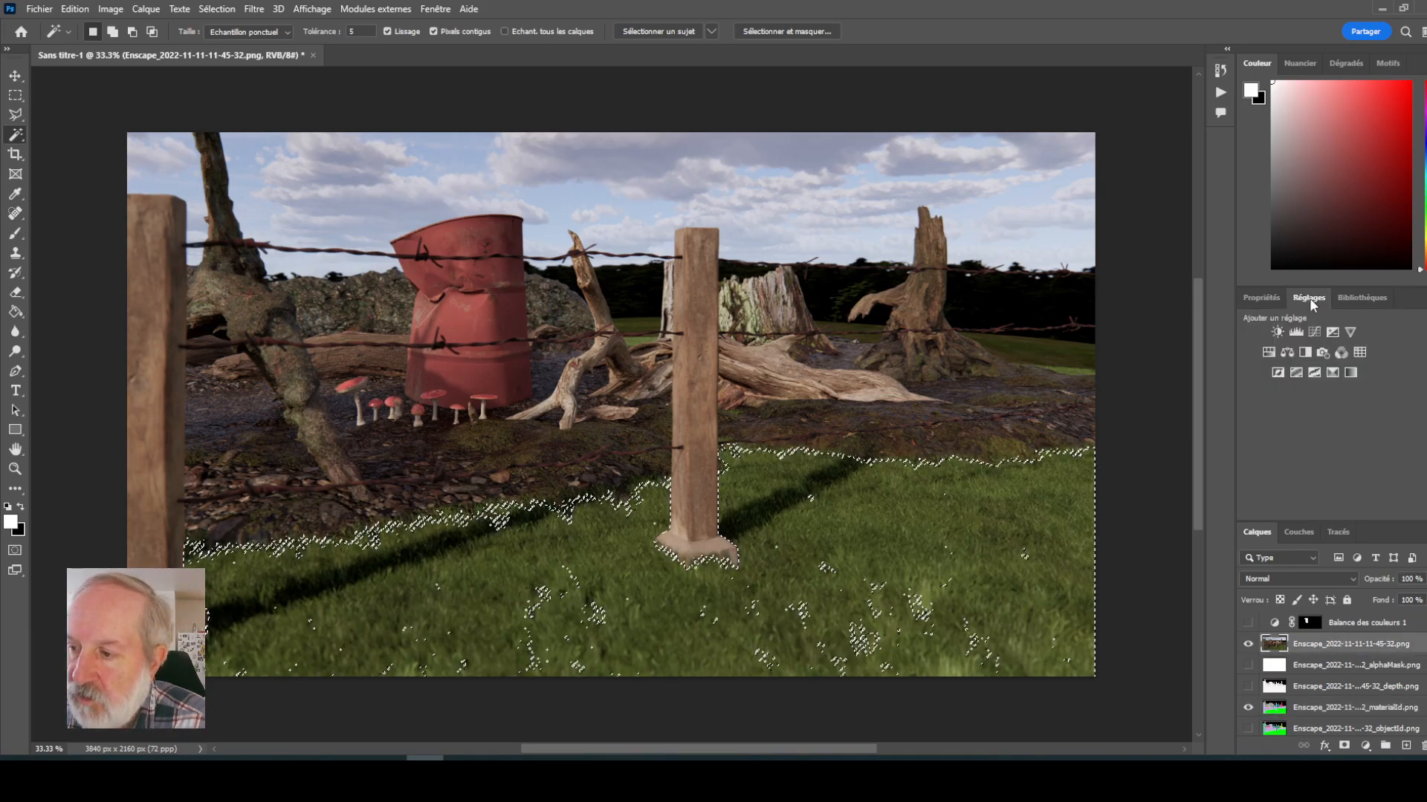
pyautogui.click(1287, 353)
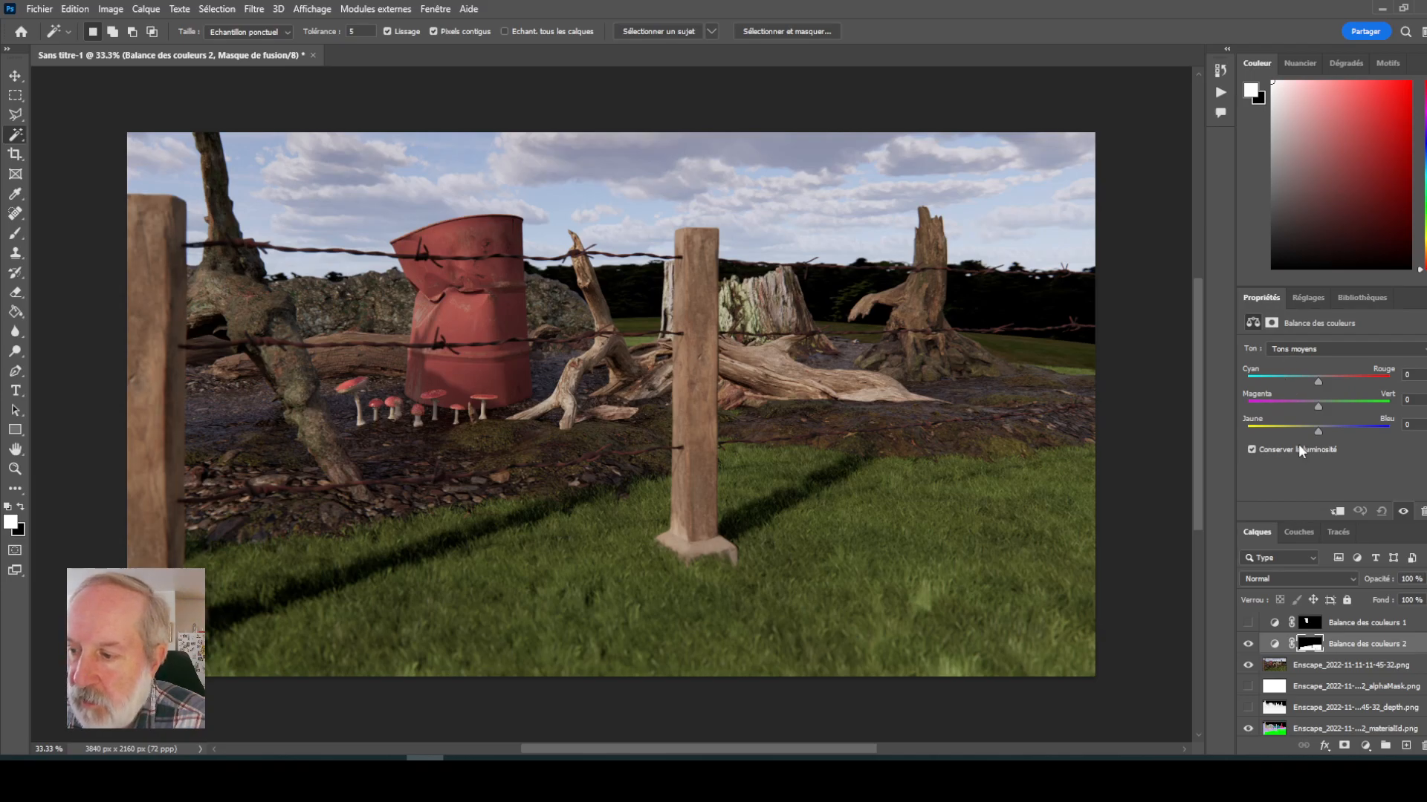
pyautogui.moveTo(1319, 408); pyautogui.dragTo(1321, 408)
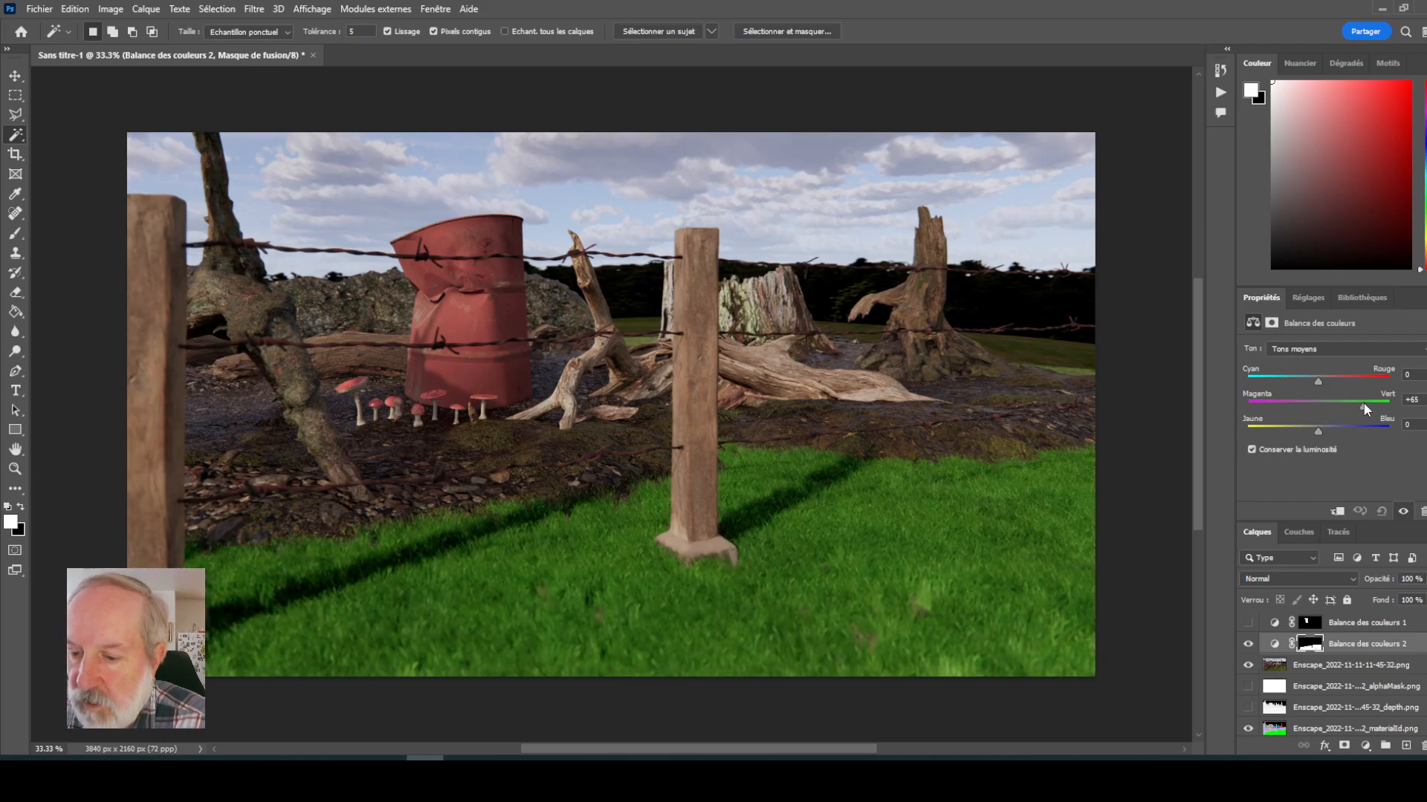
pyautogui.moveTo(1323, 402); pyautogui.dragTo(1318, 403)
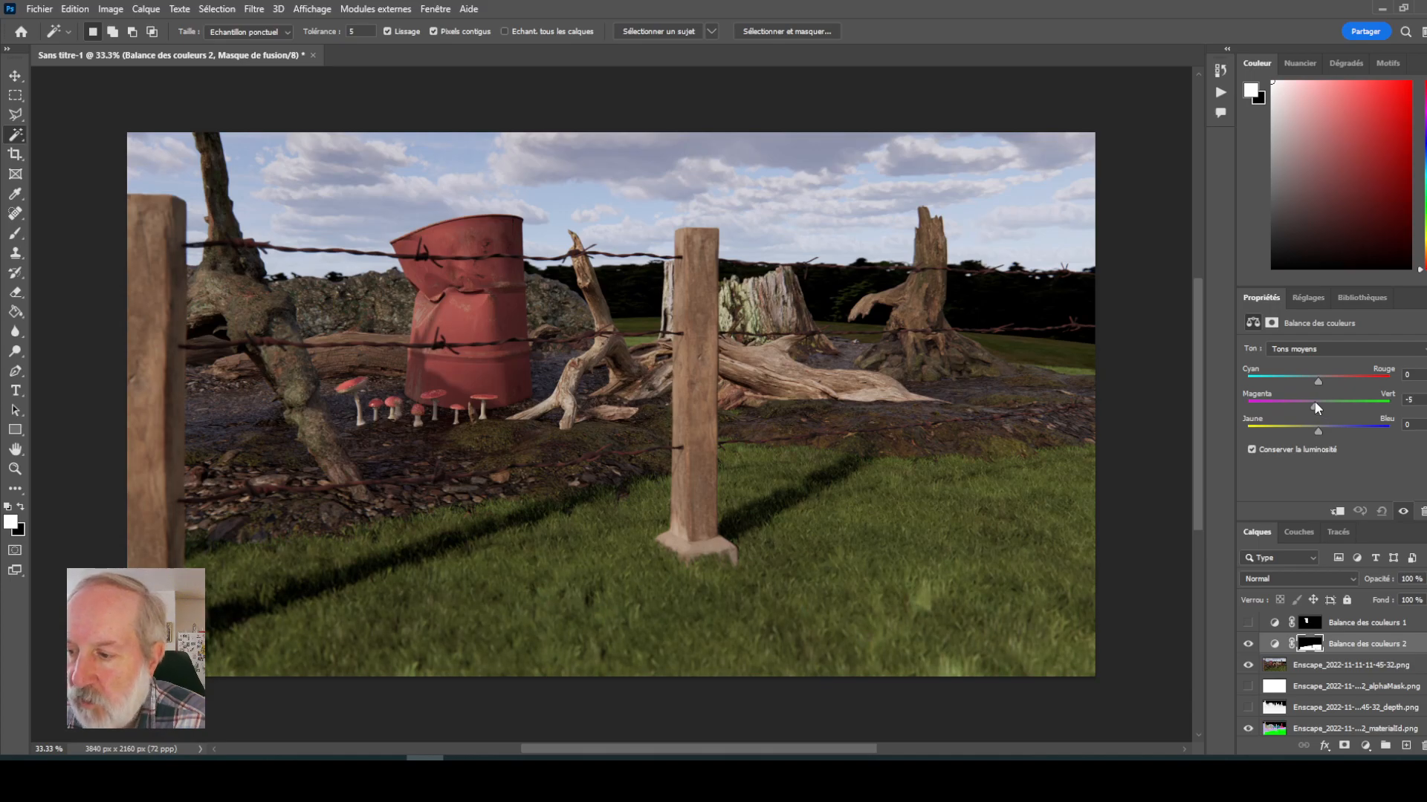
pyautogui.moveTo(1318, 431)
pyautogui.mouseDown()
pyautogui.moveTo(1271, 432)
pyautogui.moveTo(1318, 431)
pyautogui.mouseUp()
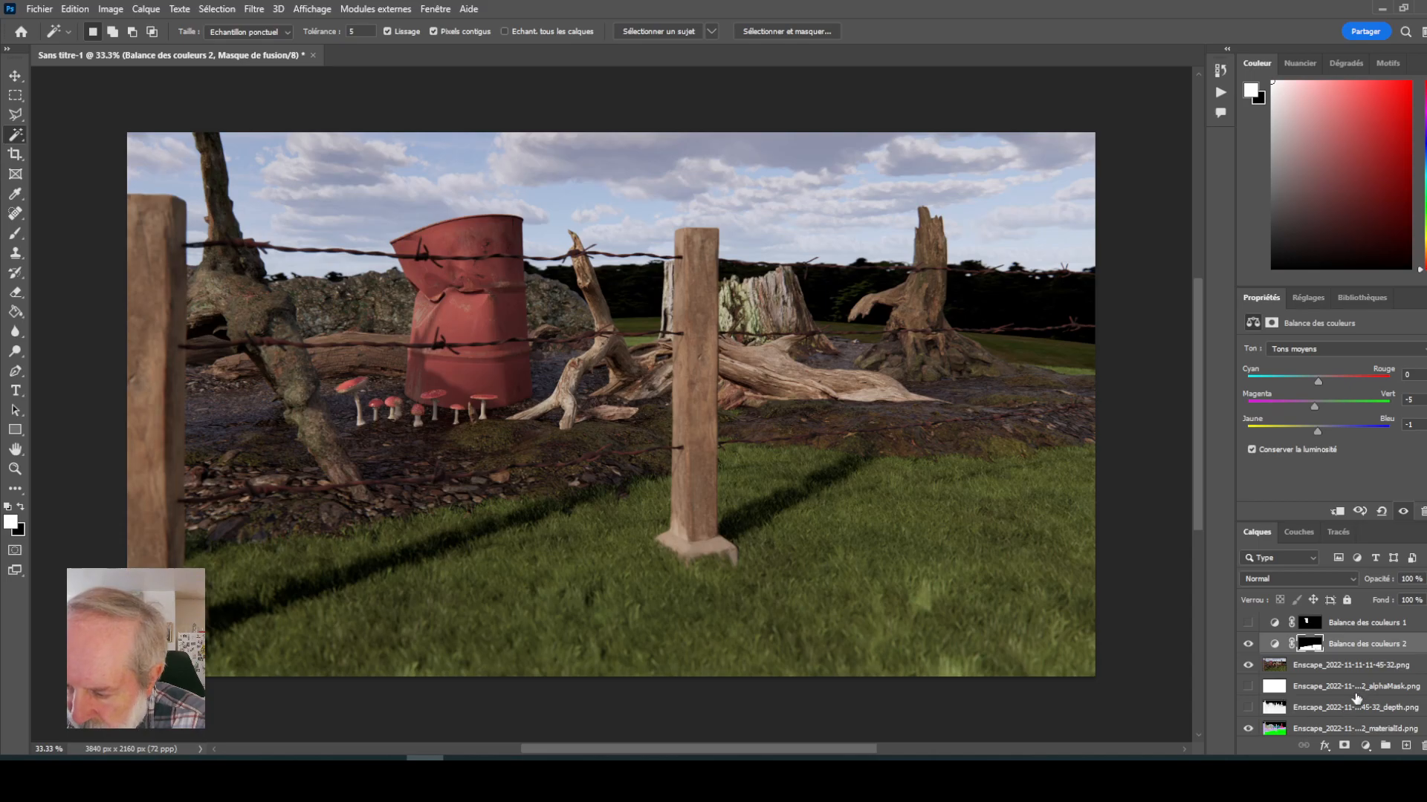
# - Hide the material ID, render and grass Color Balance layers, and briefly view the alpha mask layer on its own
pyautogui.click(1250, 686)
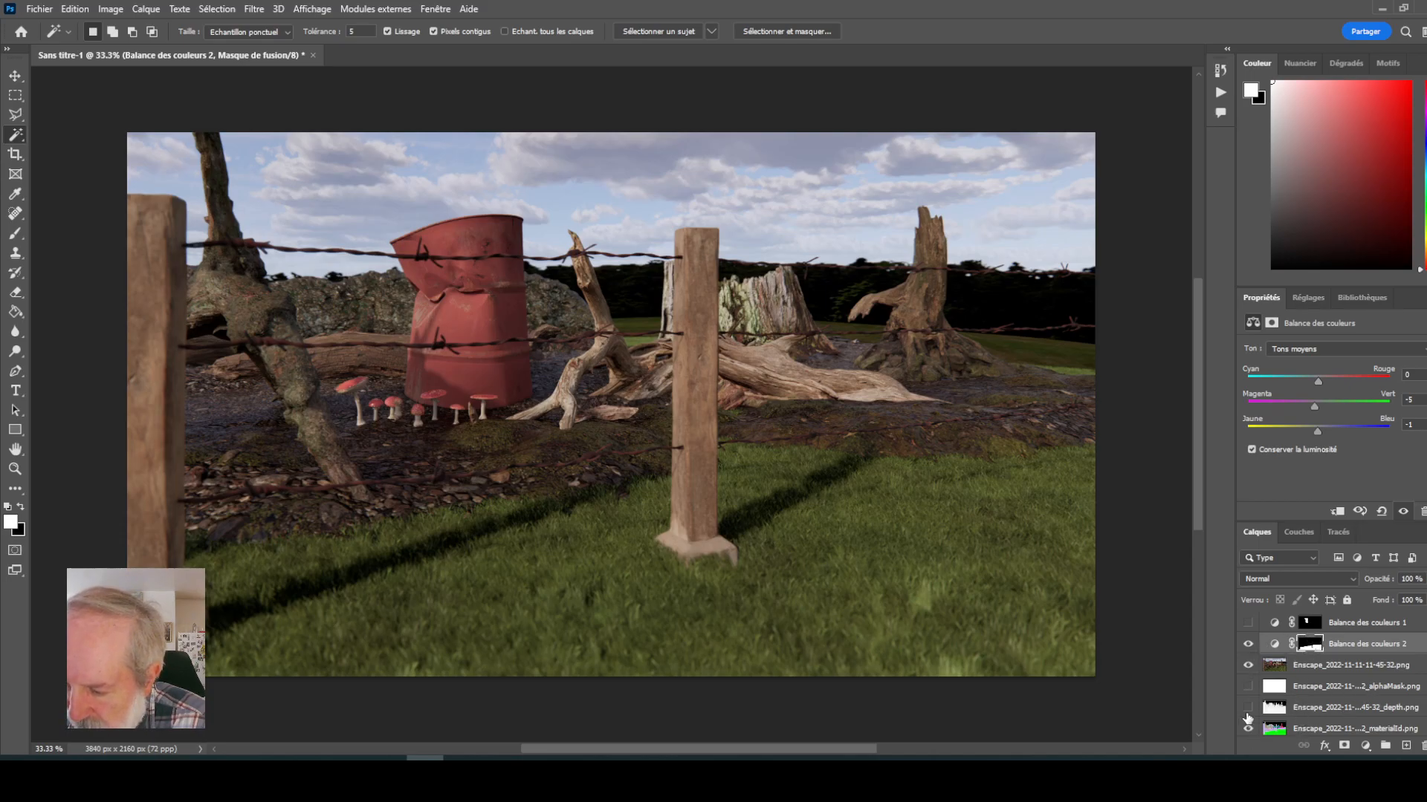
pyautogui.click(1249, 730)
pyautogui.click(1248, 665)
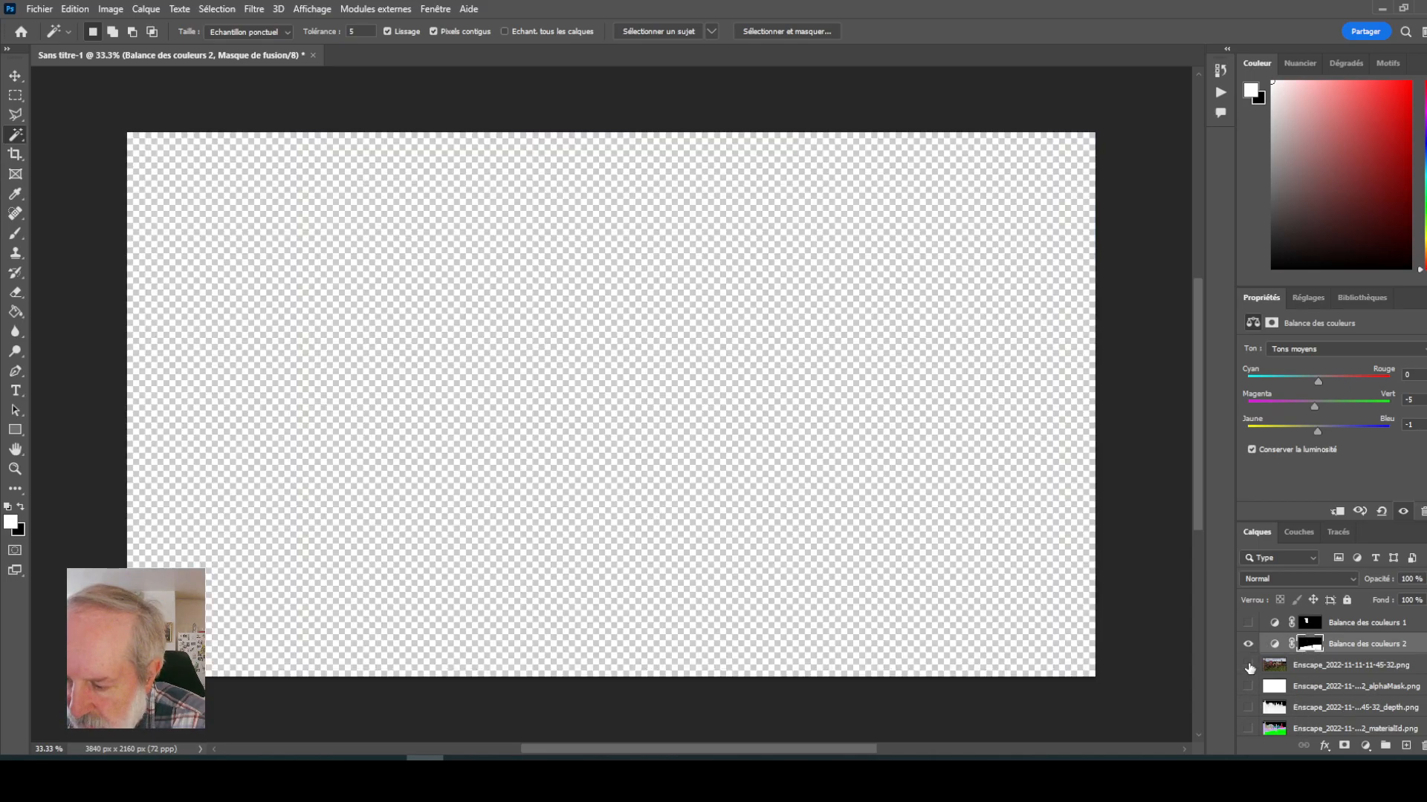
pyautogui.click(1248, 644)
pyautogui.click(1249, 687)
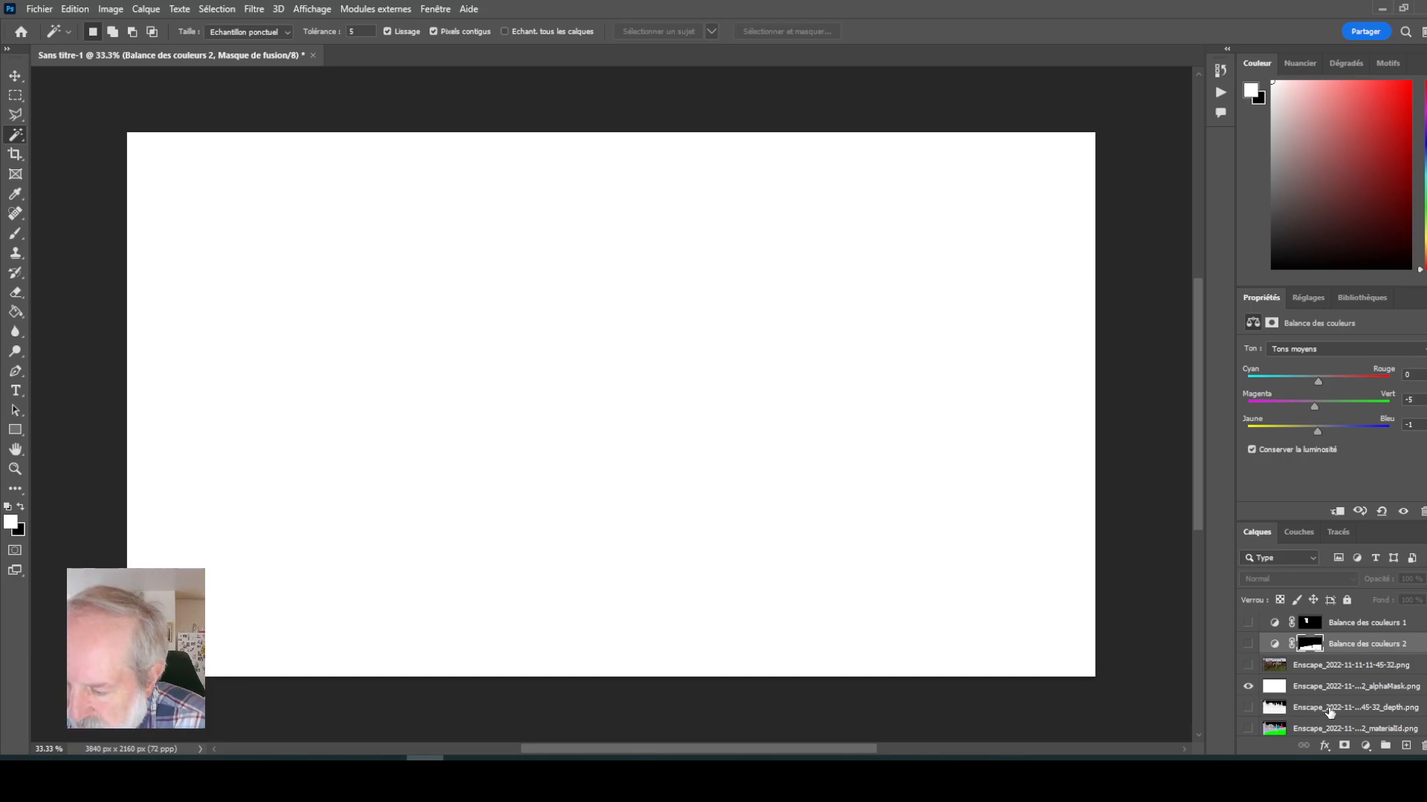
pyautogui.click(1248, 688)
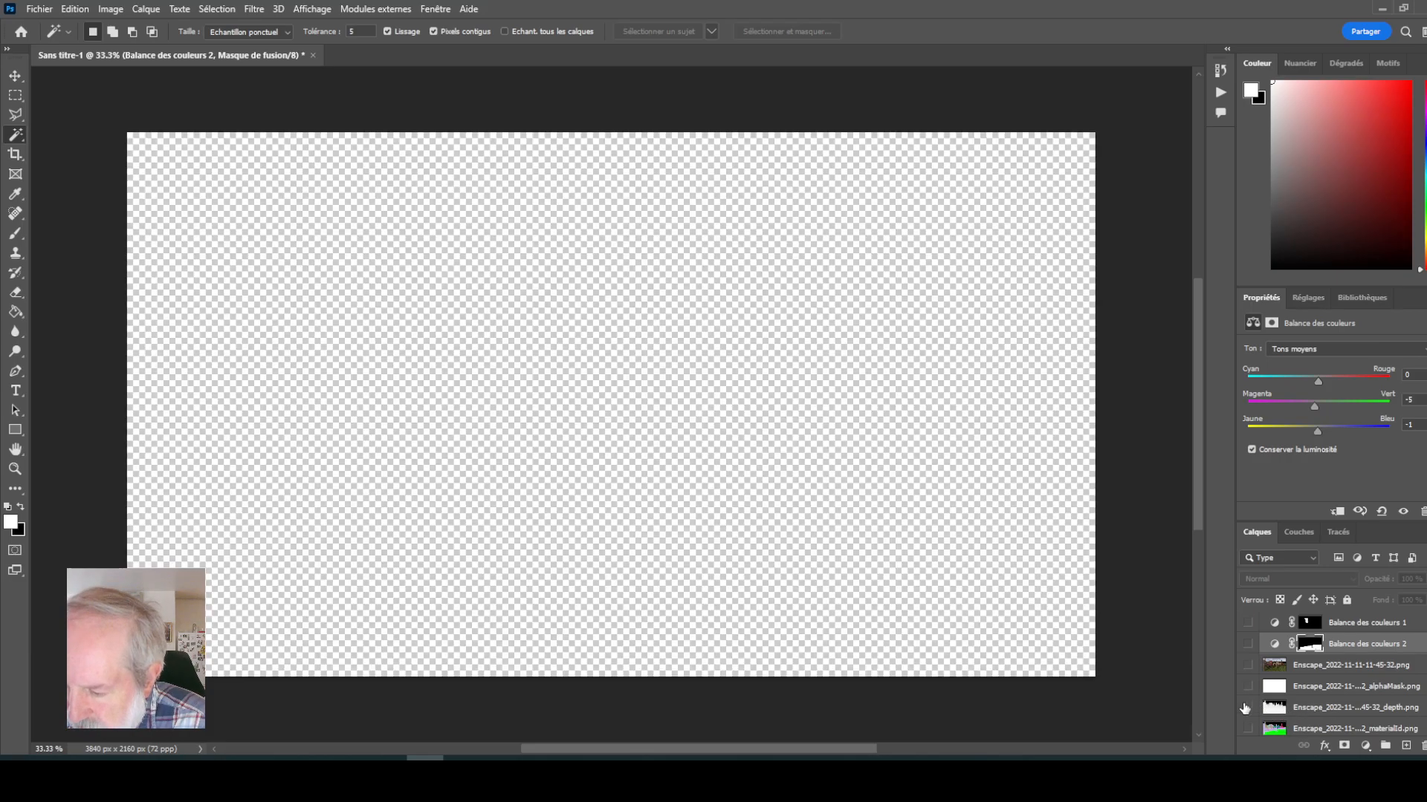
# - Show the depth layer and select the black background areas around the trees, posts and wires with the Magic Wand
pyautogui.click(1249, 708)
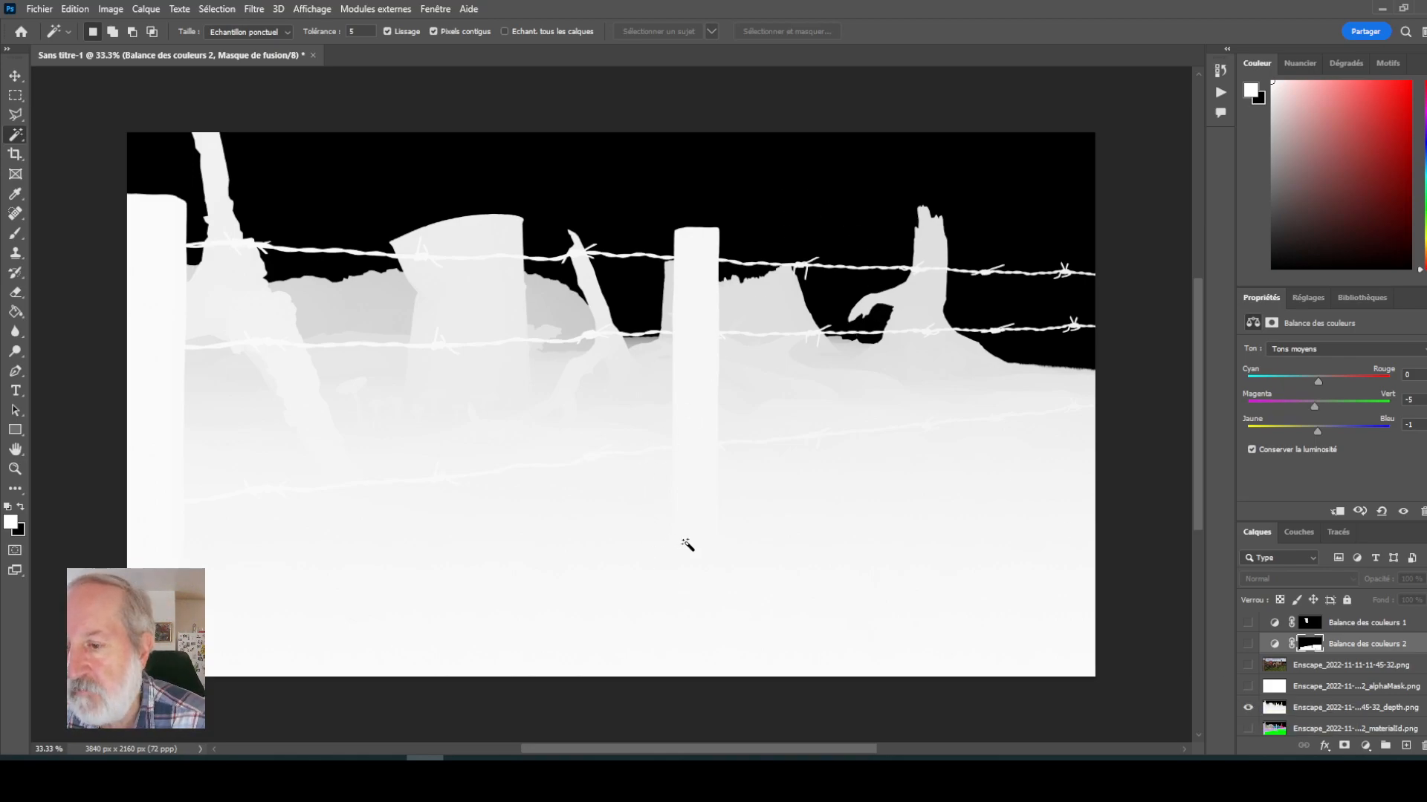
pyautogui.click(810, 177)
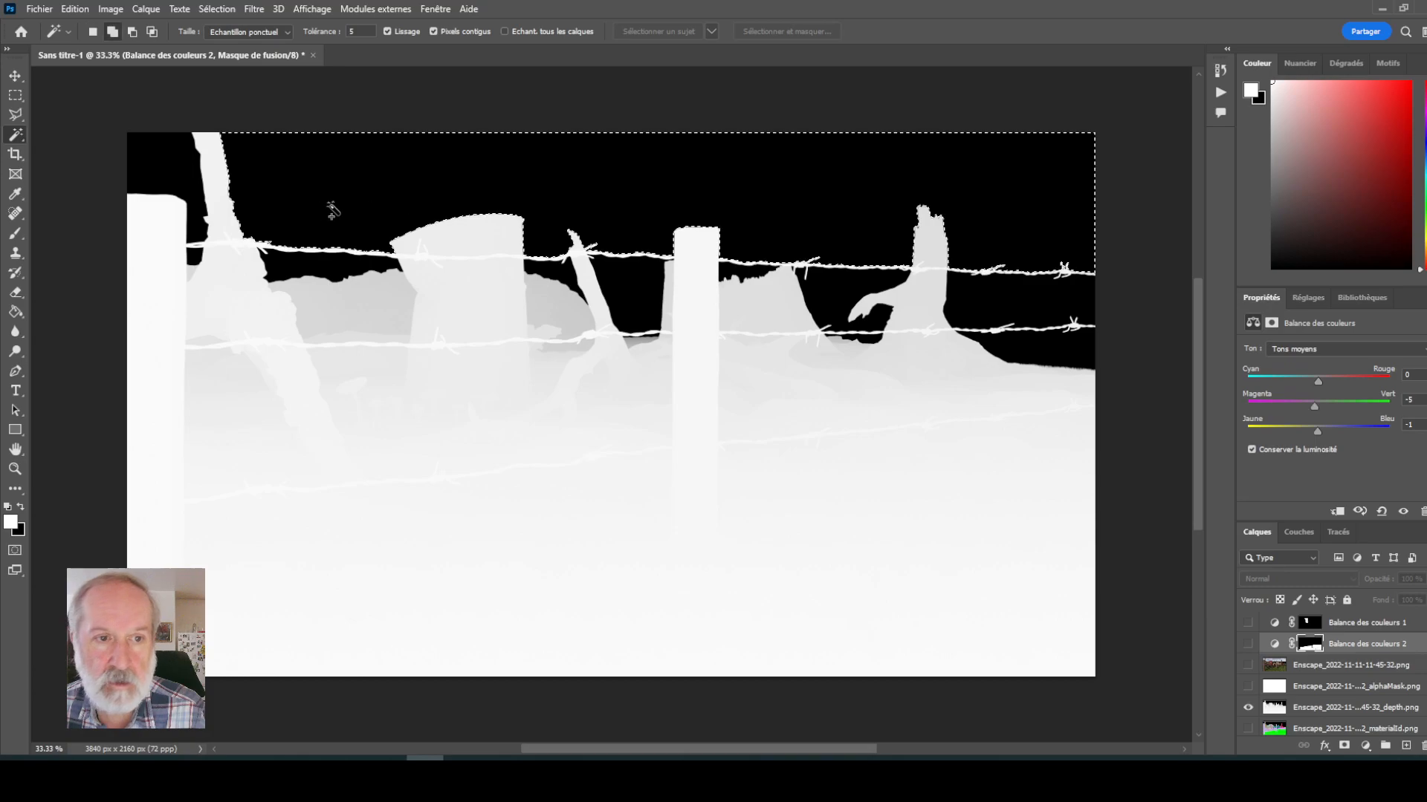
pyautogui.click(197, 178)
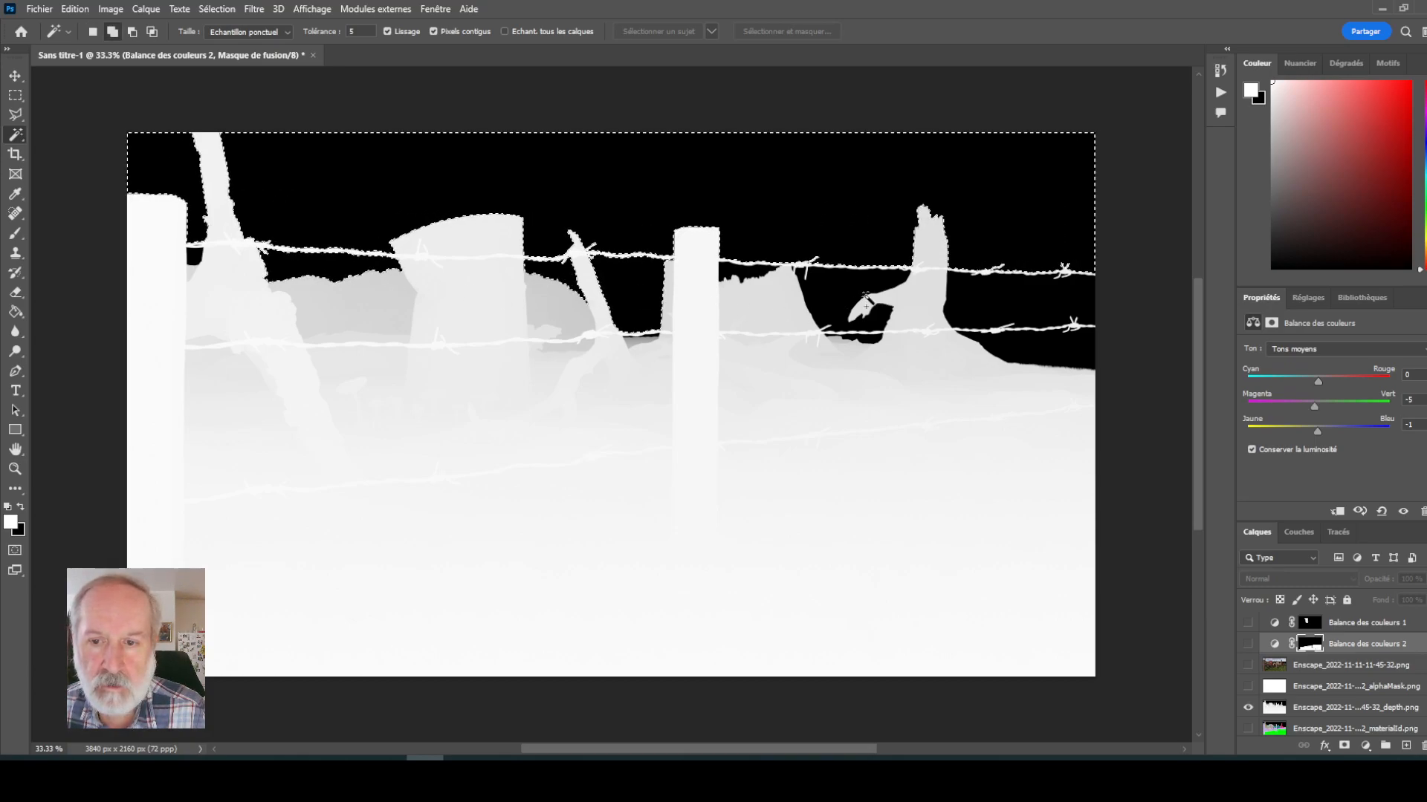
pyautogui.click(1046, 356)
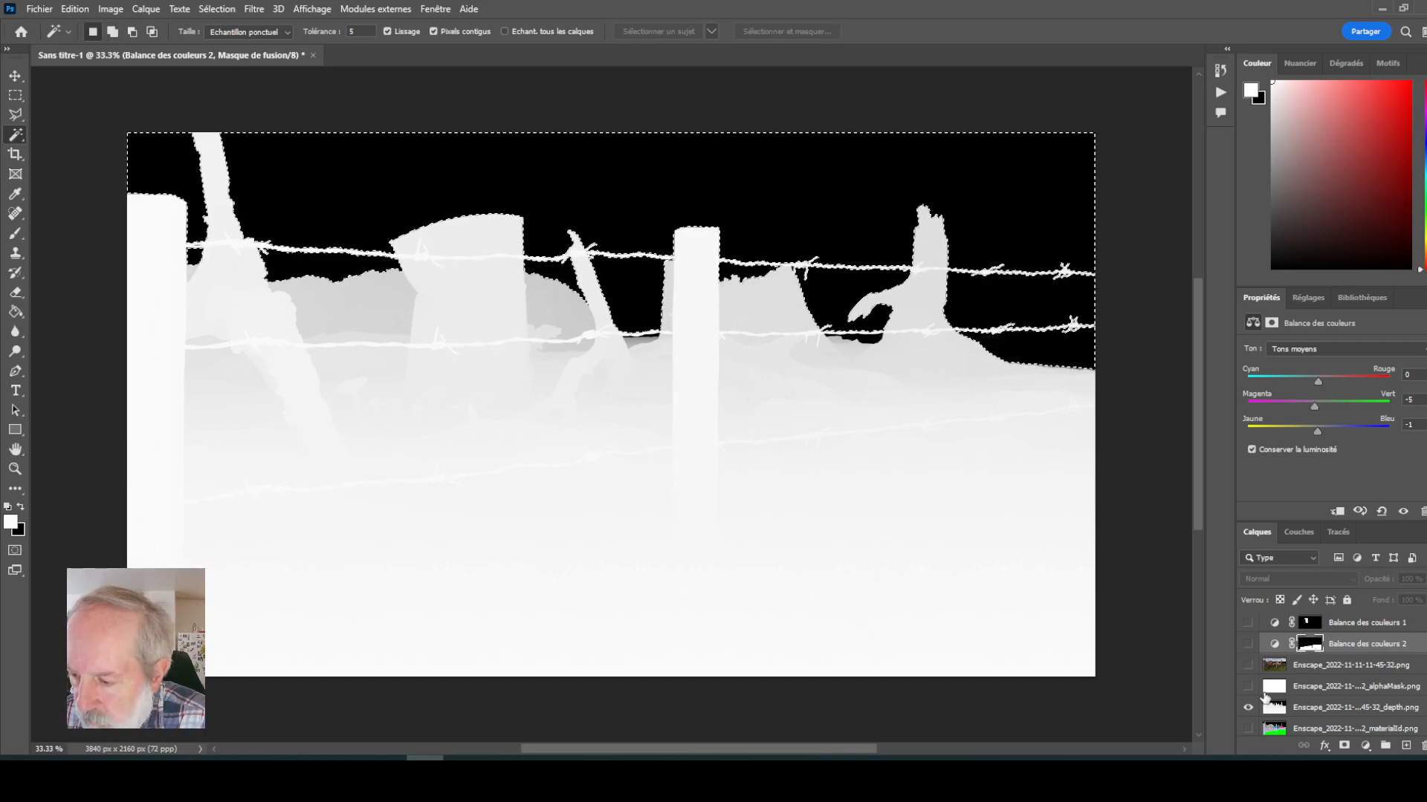
# - Show the main render layer and add a Brightness/Contrast adjustment masked to the selected background, with brightness 66 and contrast -27
pyautogui.click(1249, 665)
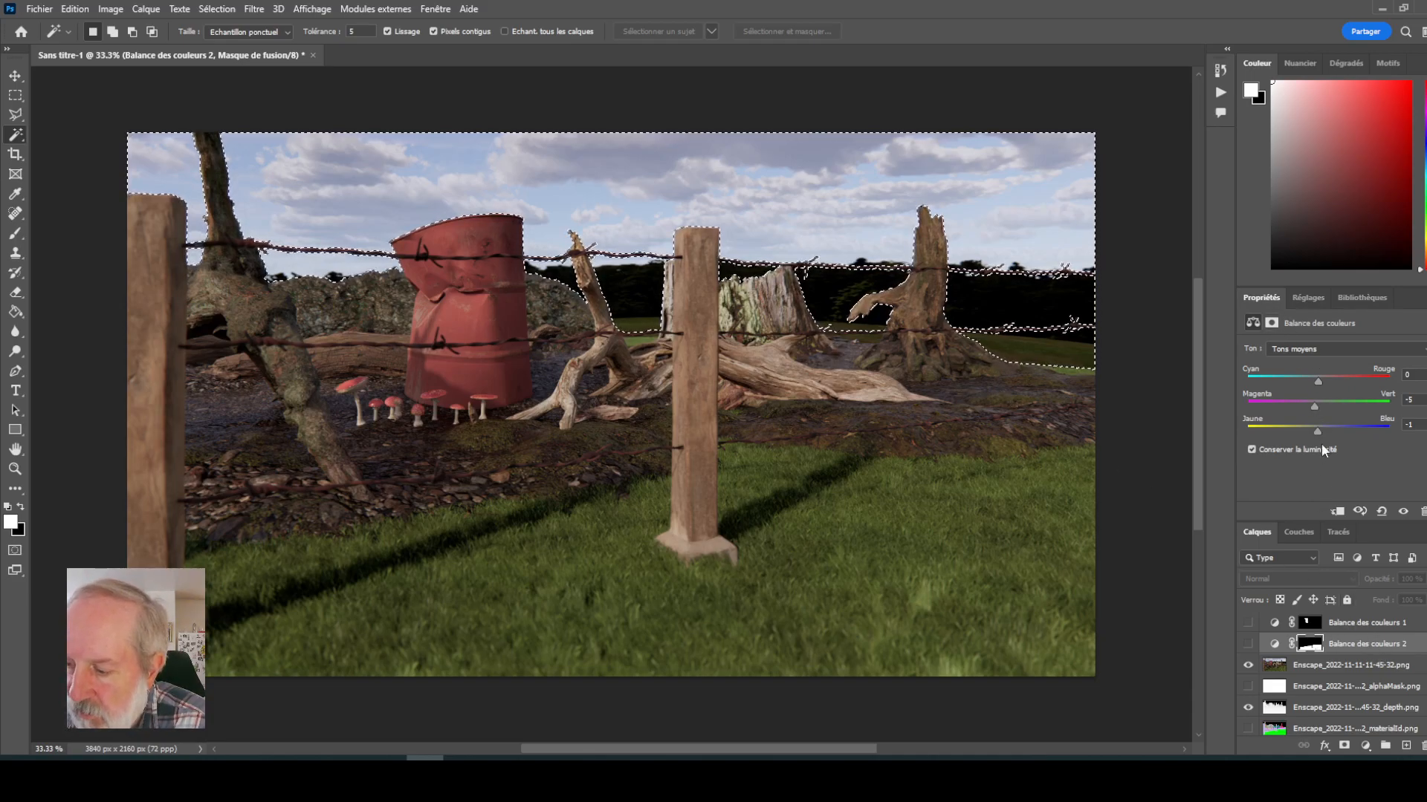
pyautogui.click(1304, 668)
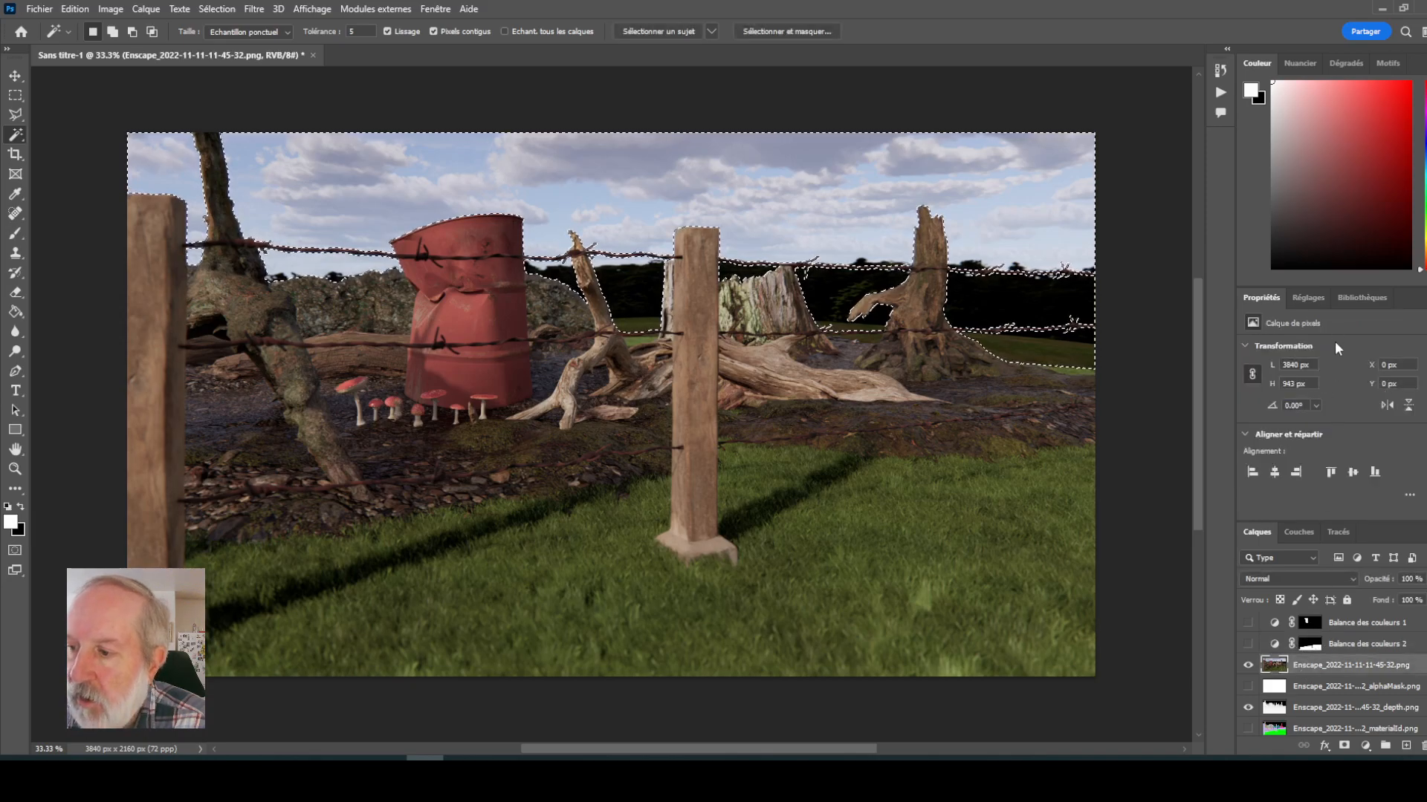
pyautogui.click(1310, 296)
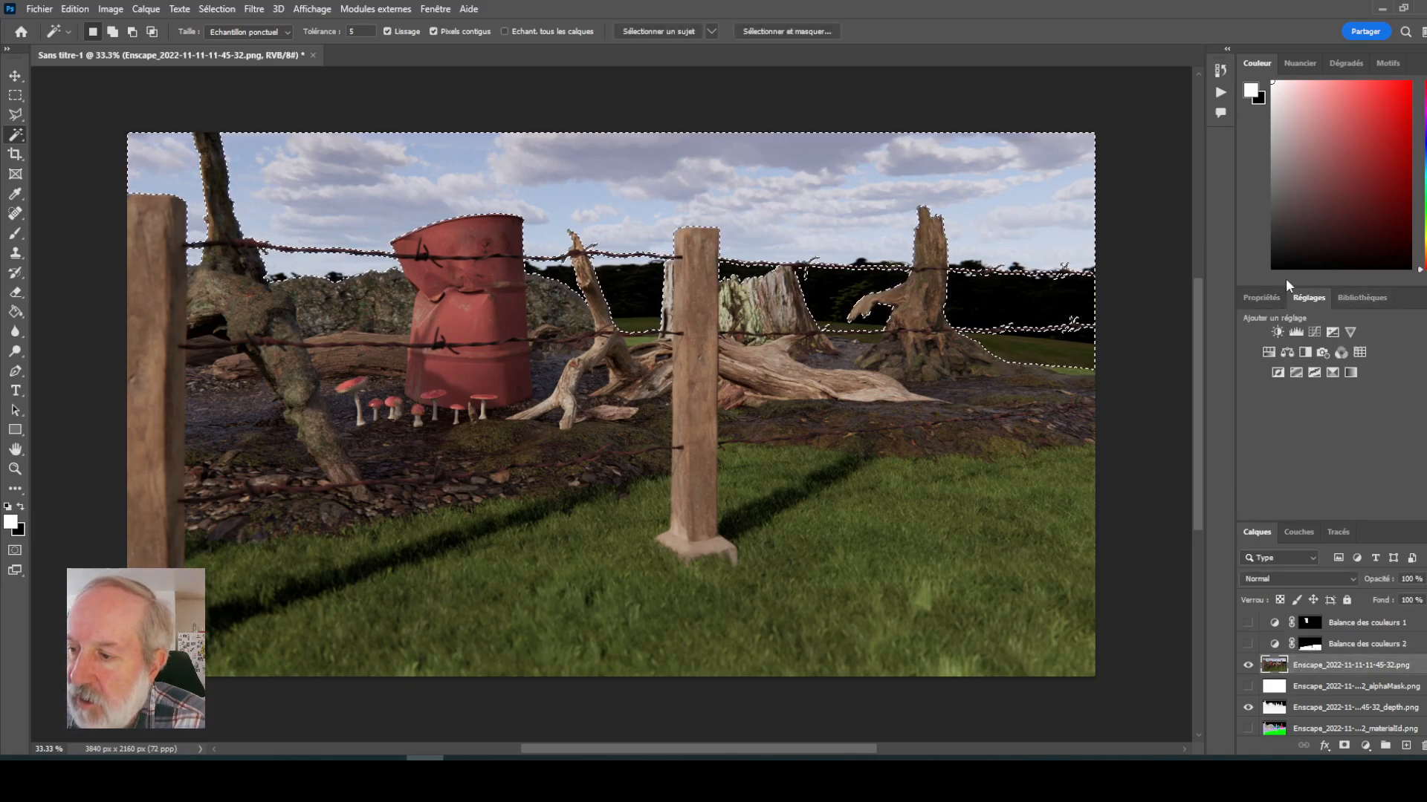
pyautogui.click(1276, 333)
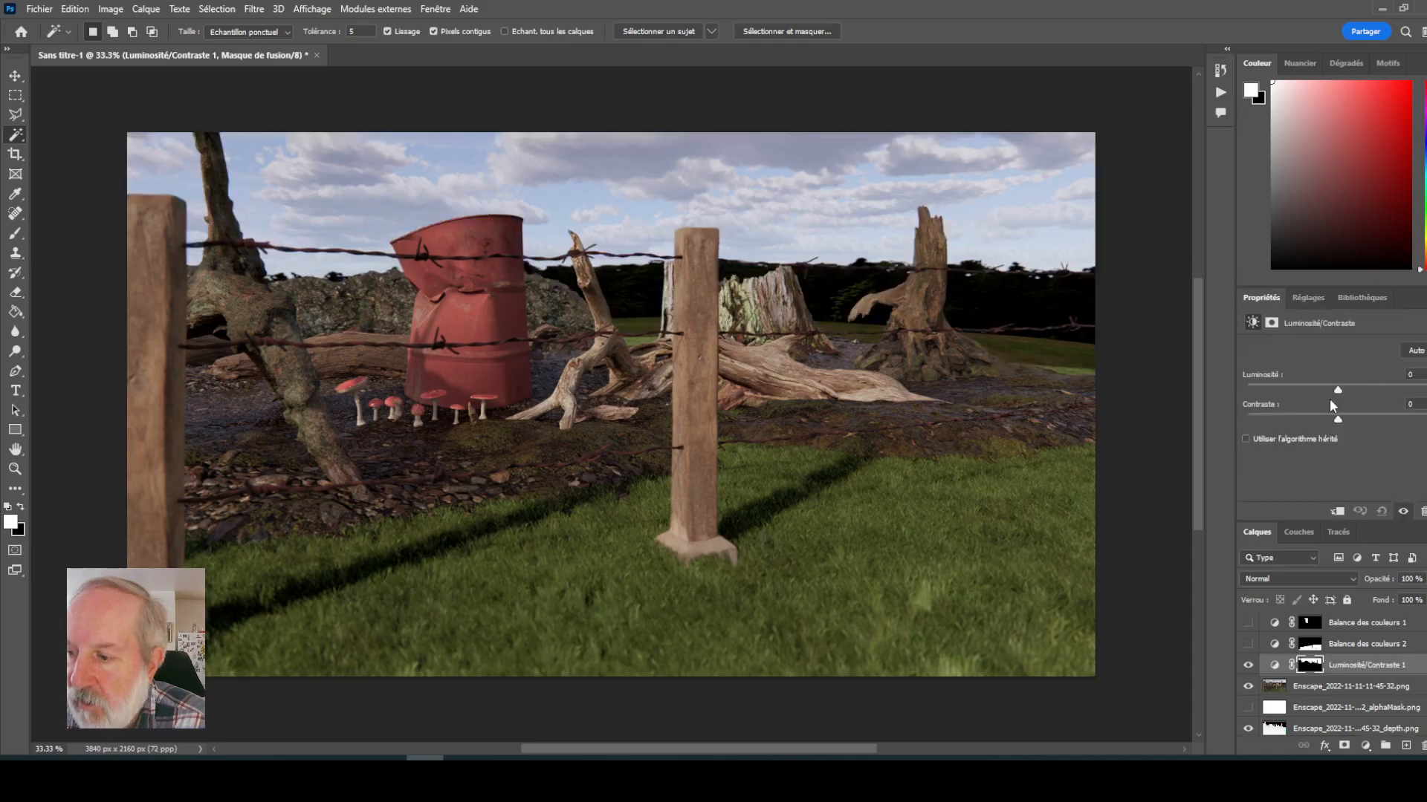
pyautogui.moveTo(1357, 392)
pyautogui.mouseDown()
pyautogui.moveTo(1393, 387)
pyautogui.moveTo(1319, 380)
pyautogui.moveTo(1376, 388)
pyautogui.mouseUp()
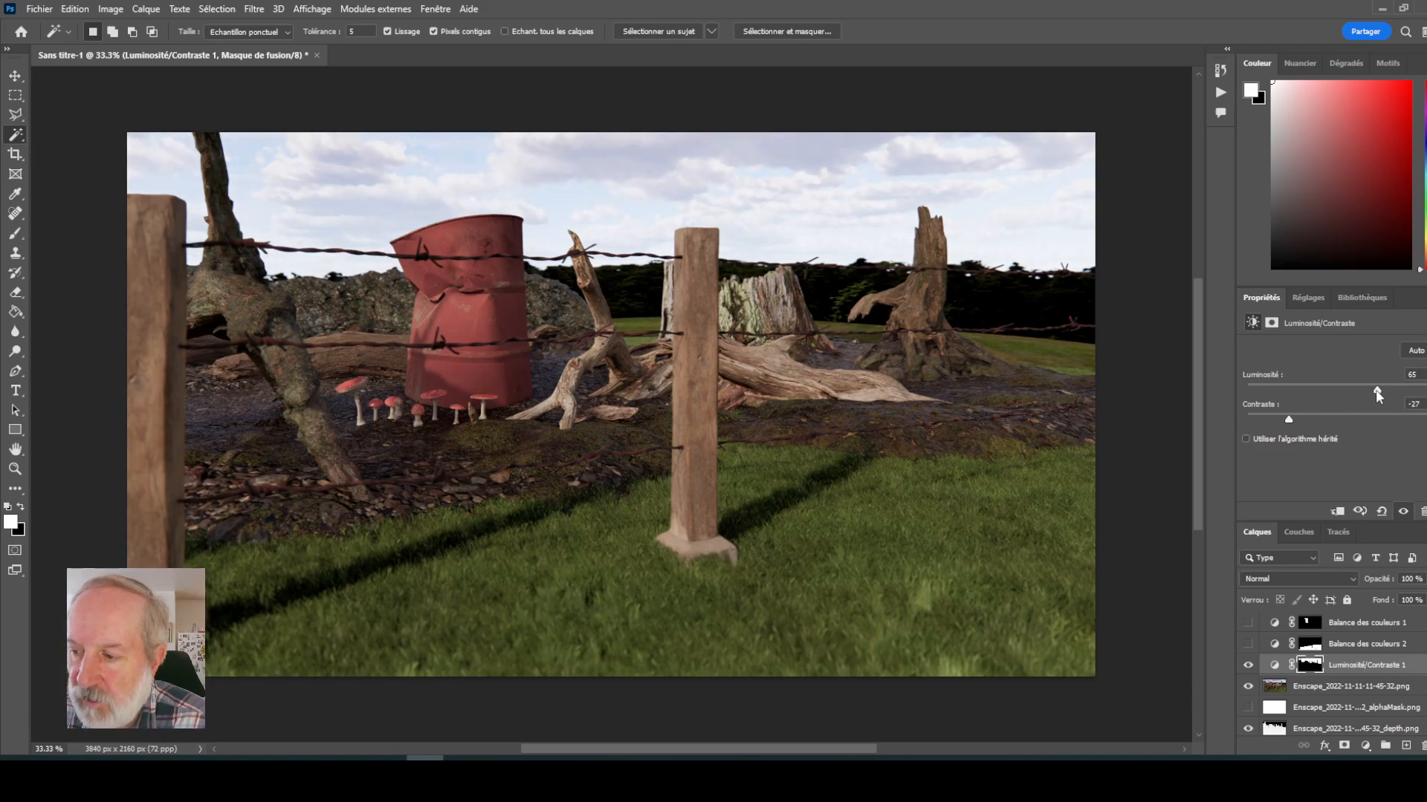
pyautogui.moveTo(1376, 389); pyautogui.dragTo(1388, 389)
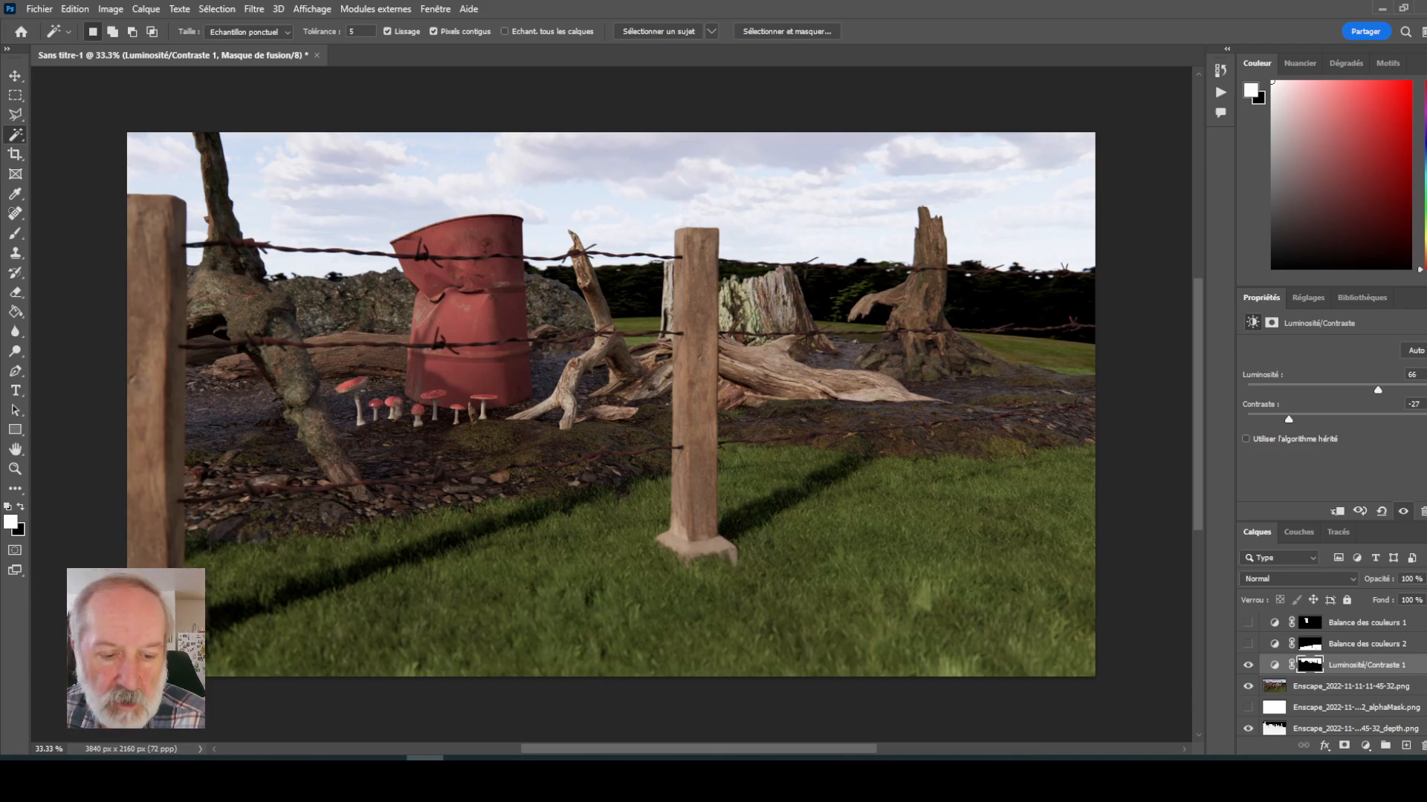
# - Switch to the Enscape render window, close its visual settings and shift the view along the fence
pyautogui.moveTo(342, 776)
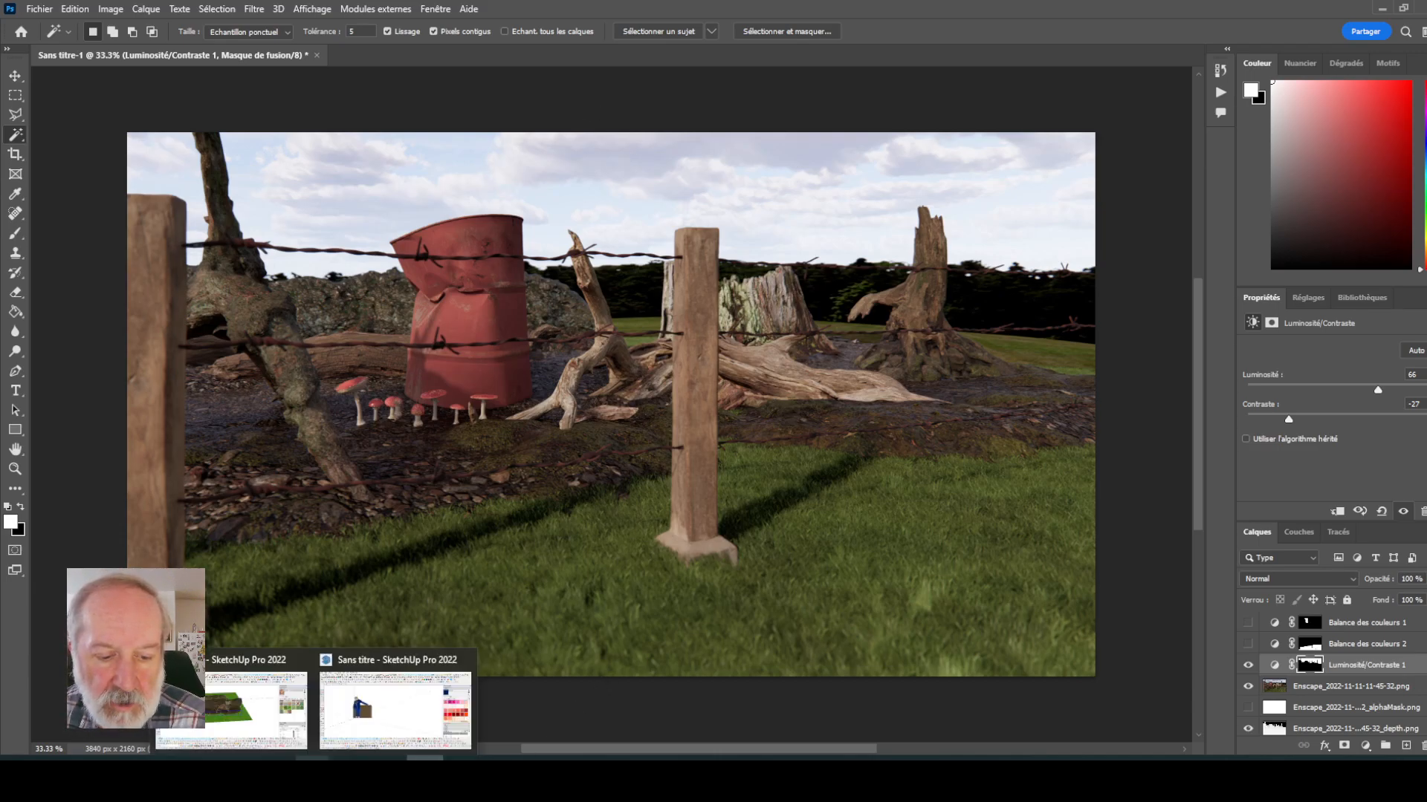
pyautogui.click(365, 739)
pyautogui.click(261, 715)
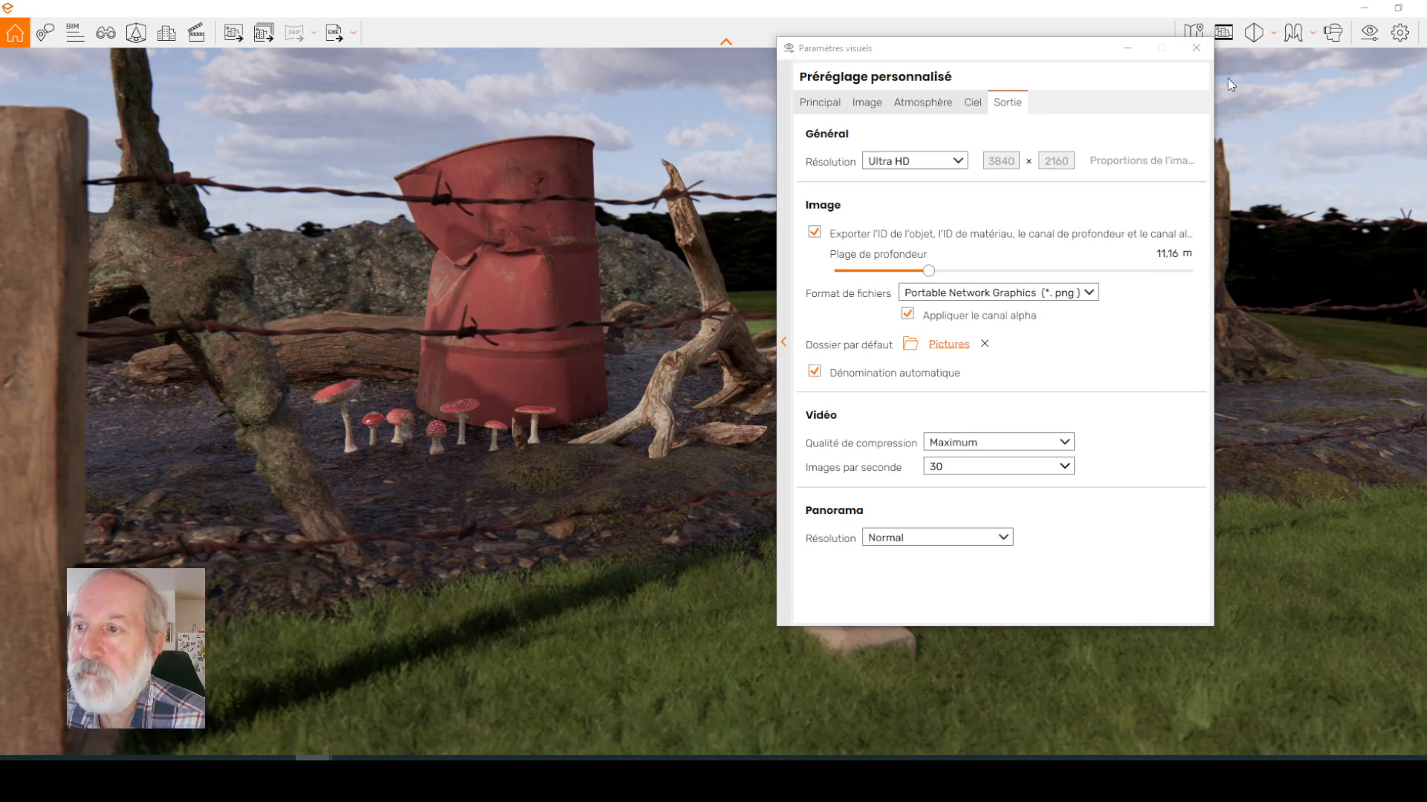
pyautogui.click(1198, 49)
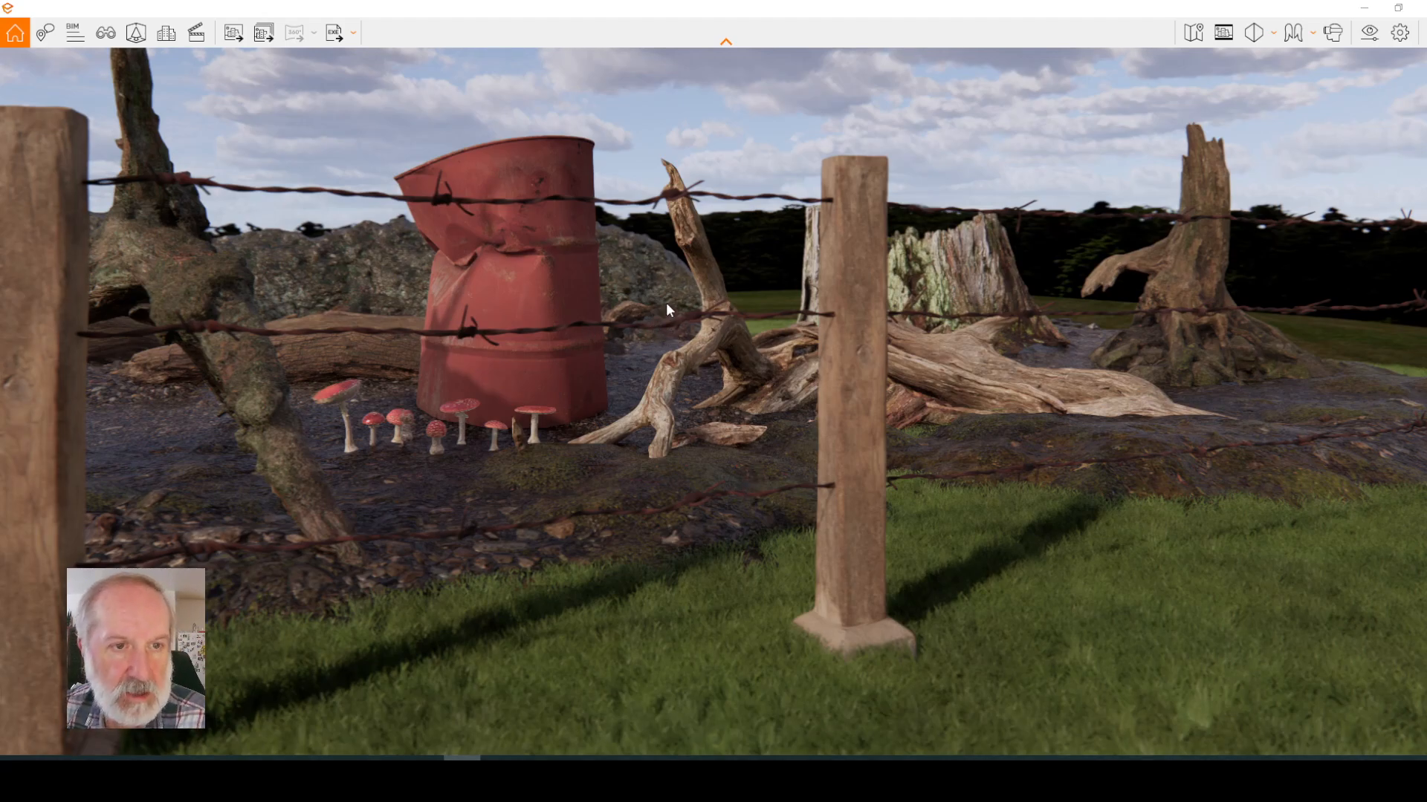
pyautogui.moveTo(736, 419); pyautogui.dragTo(822, 395)
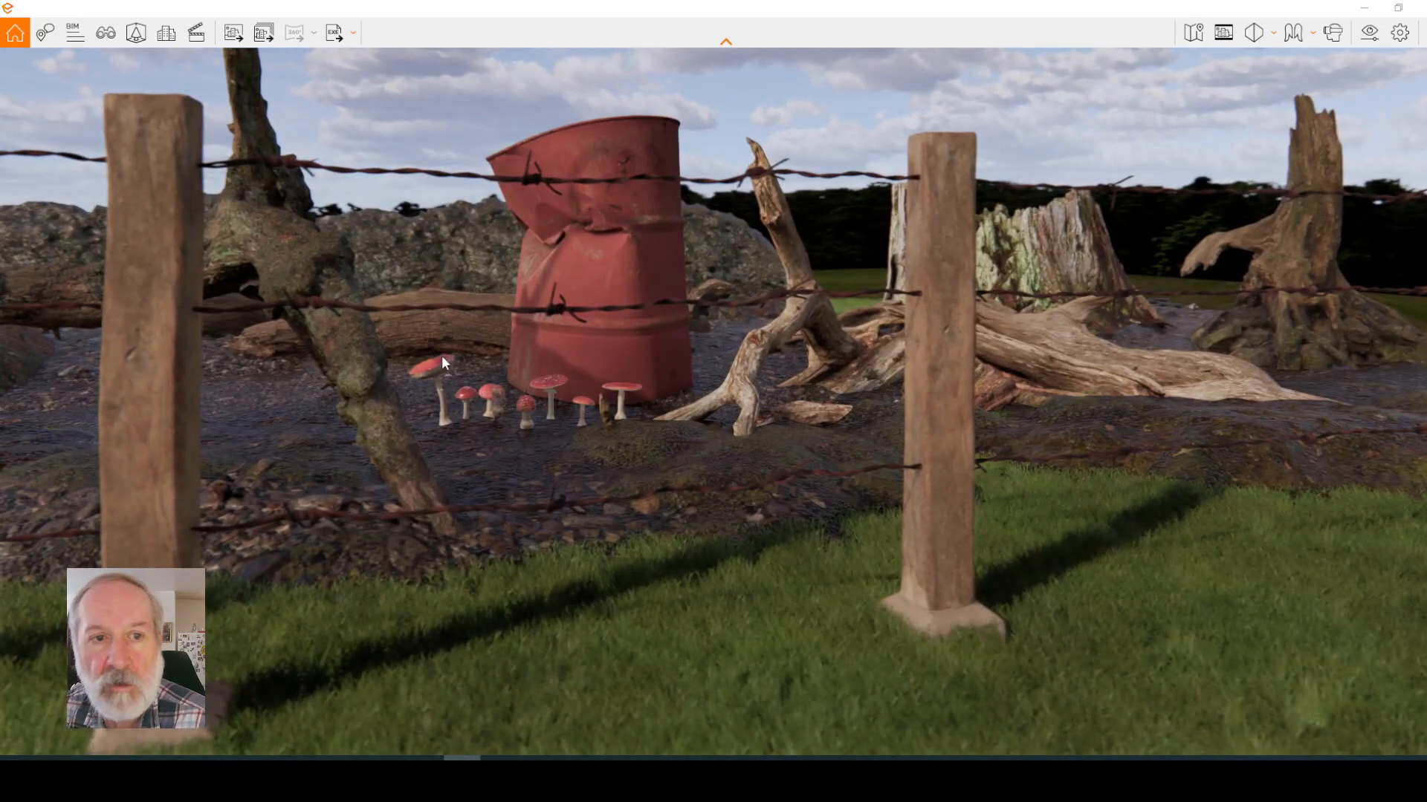
# - Open the Enscape asset library, clear the search text and filter the assets to the Végétation category
pyautogui.click(137, 34)
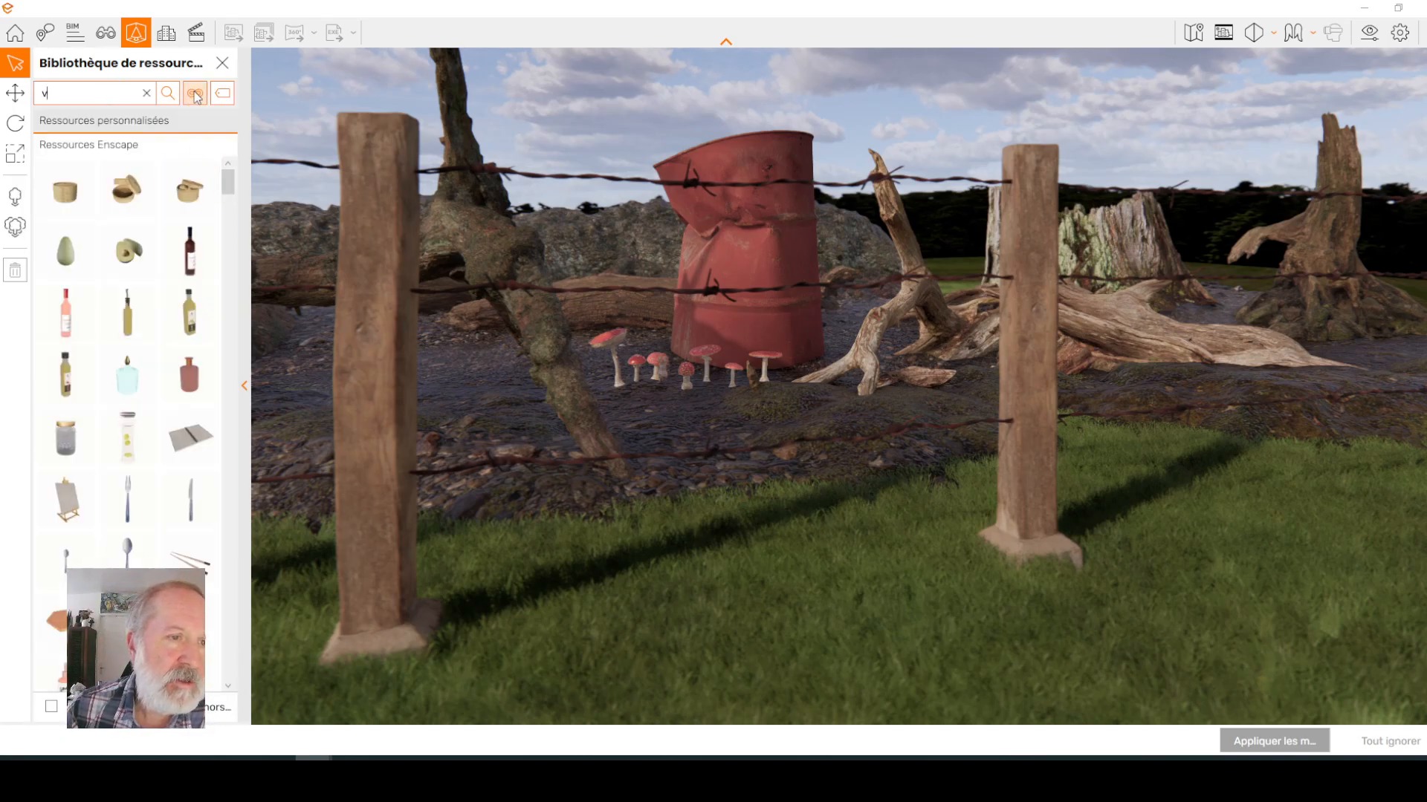
pyautogui.click(145, 94)
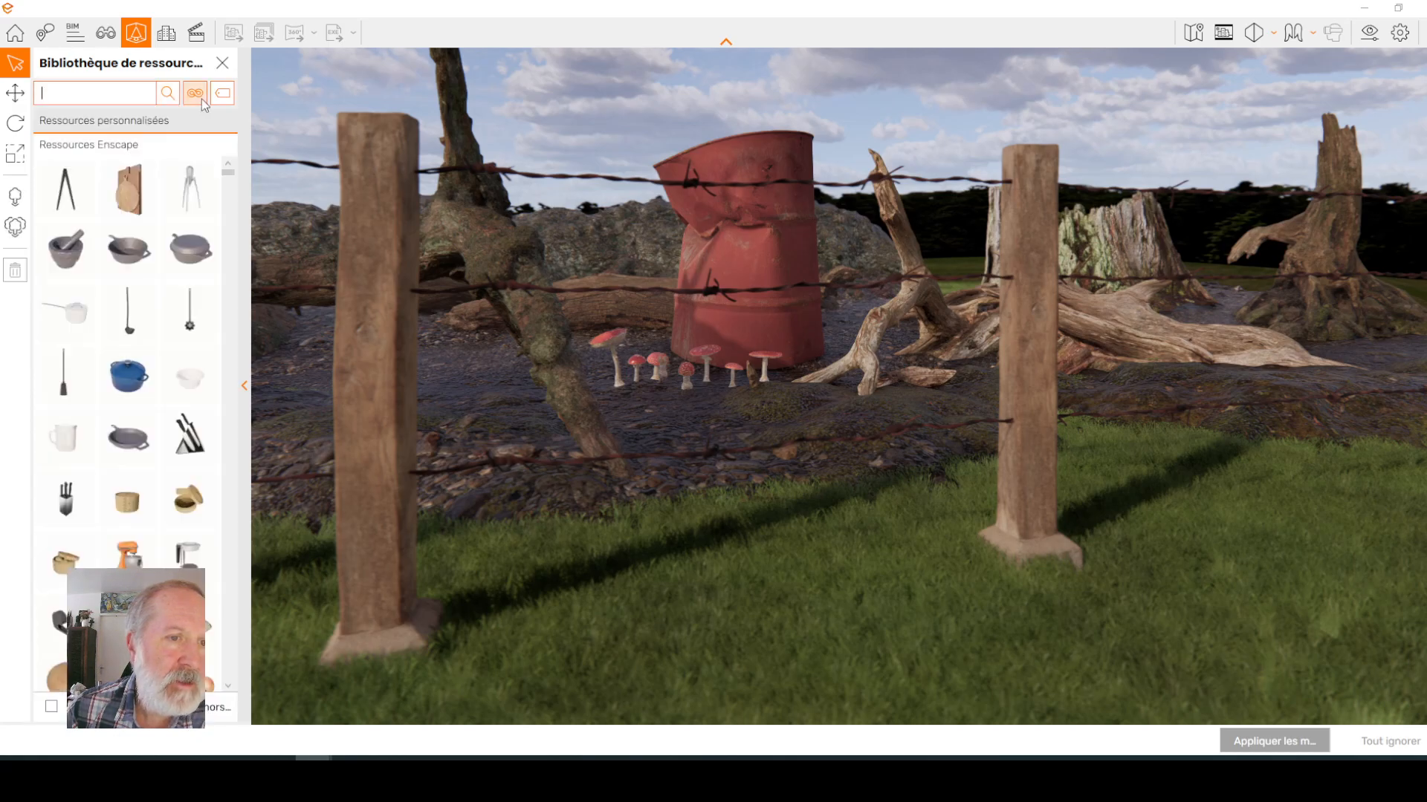
pyautogui.click(196, 95)
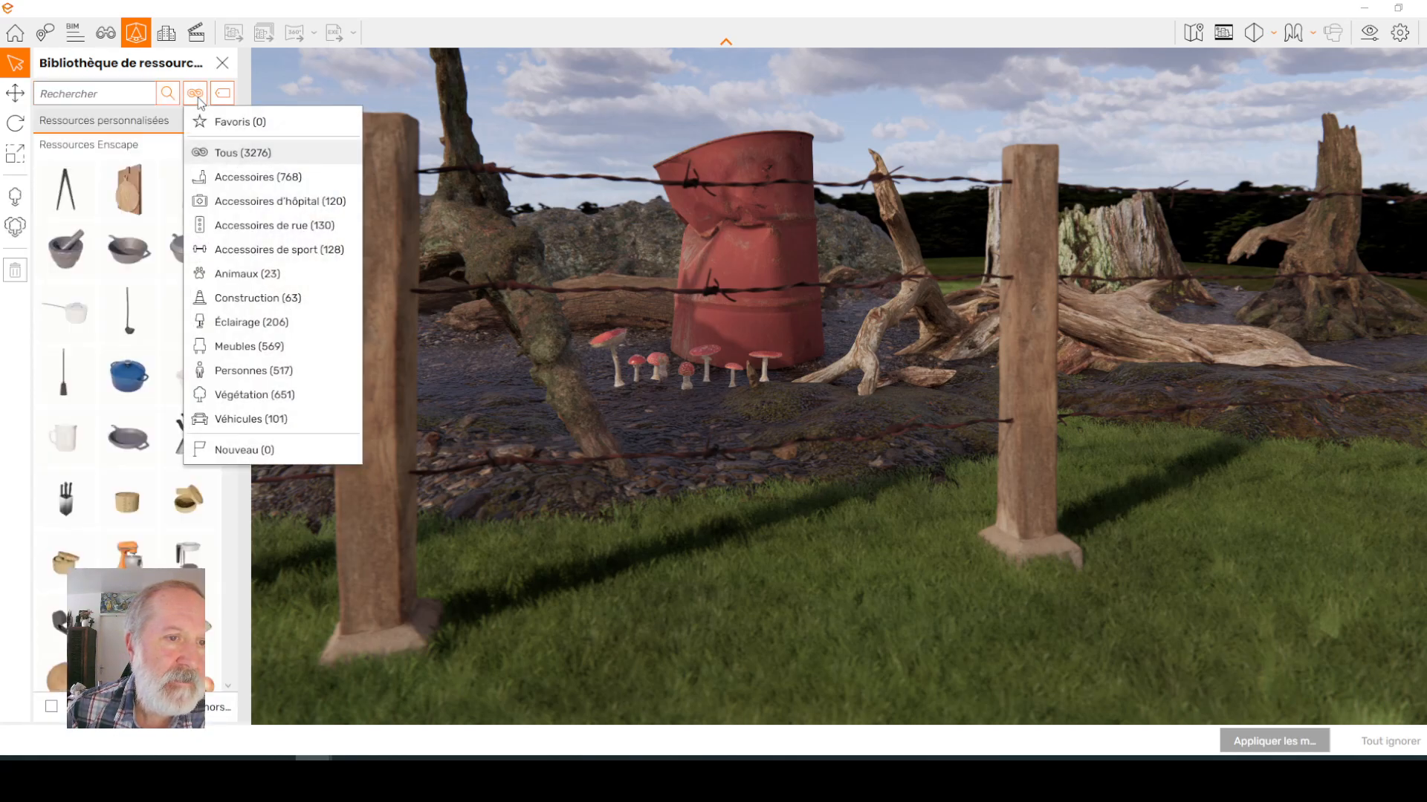
pyautogui.click(261, 397)
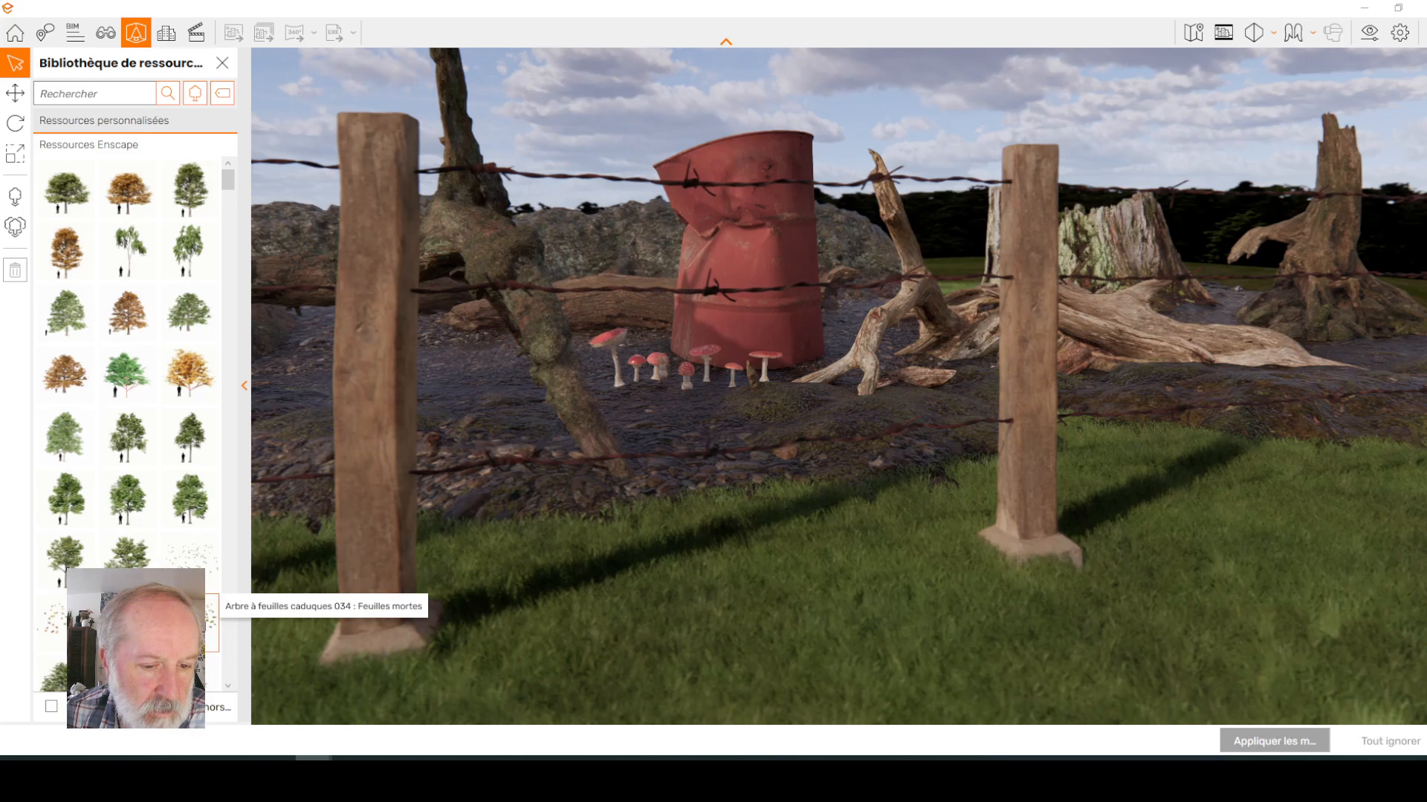
# - Place the dead leaves asset "Arbre à feuilles caduques 034 : Feuilles mortes" on the grass by the fence post and apply the changes
pyautogui.click(209, 622)
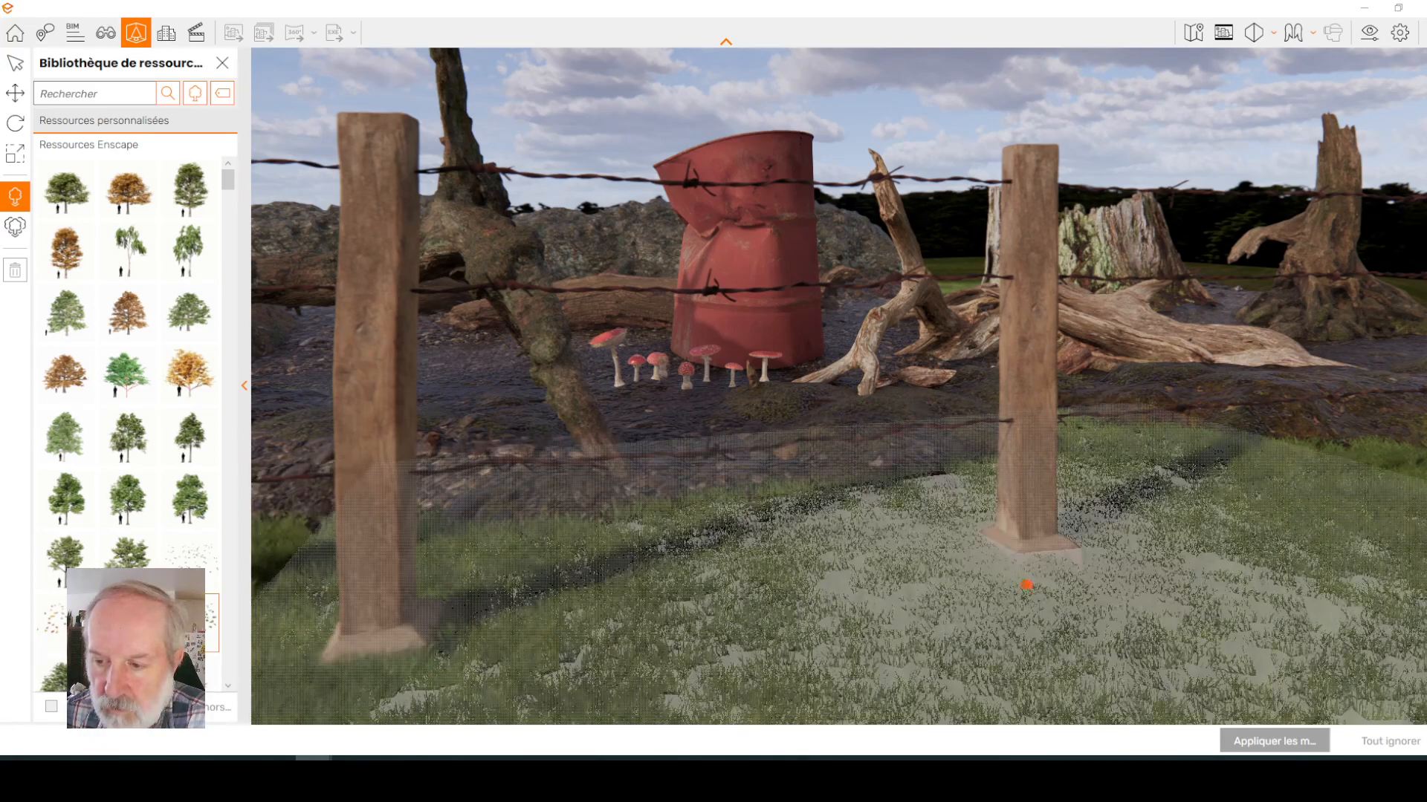
pyautogui.click(1006, 611)
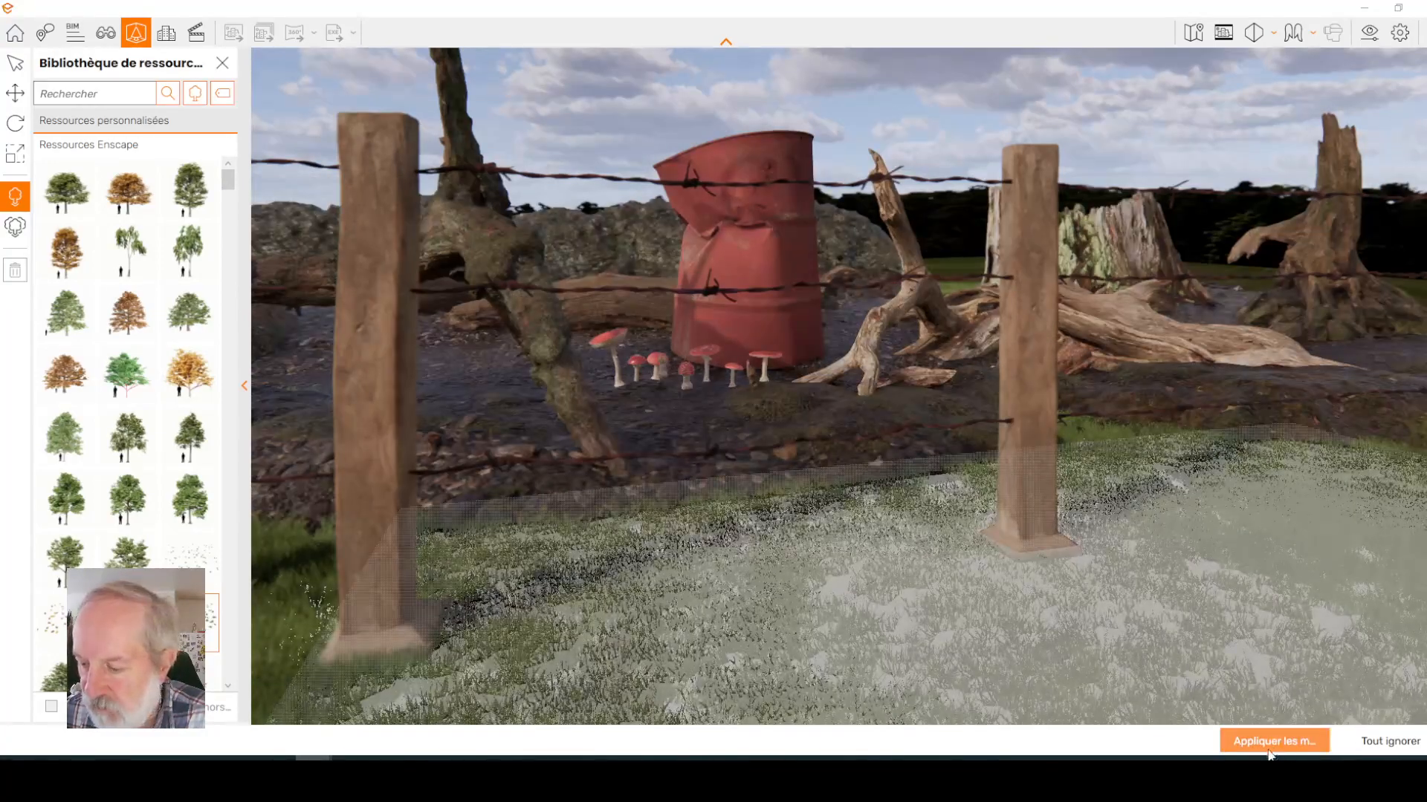
pyautogui.click(1277, 743)
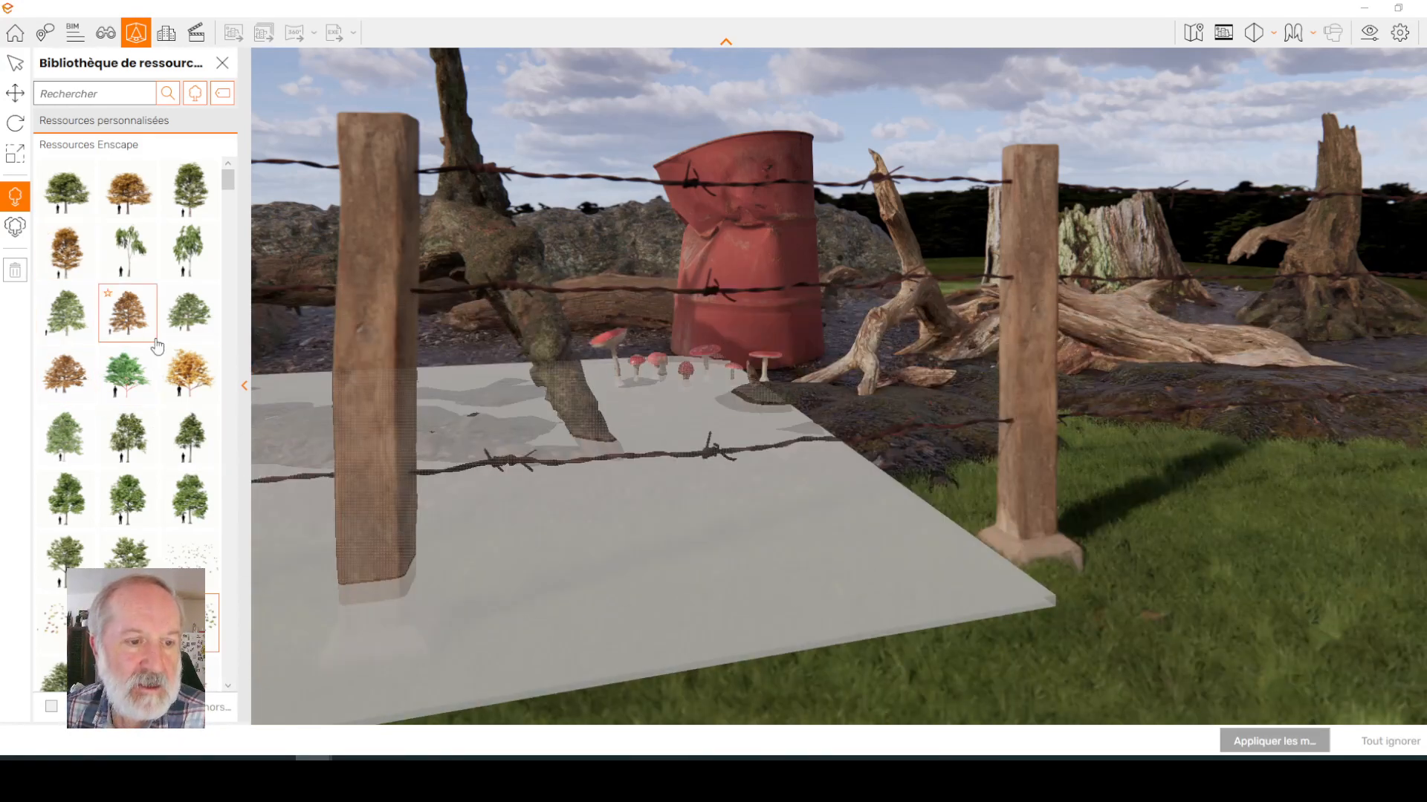
# - Find a dense green bush among the vegetation assets, place it on the grass beside the right-hand fence post and apply the changes
pyautogui.scroll(-2, 169, 393)
pyautogui.scroll(-6, 169, 394)
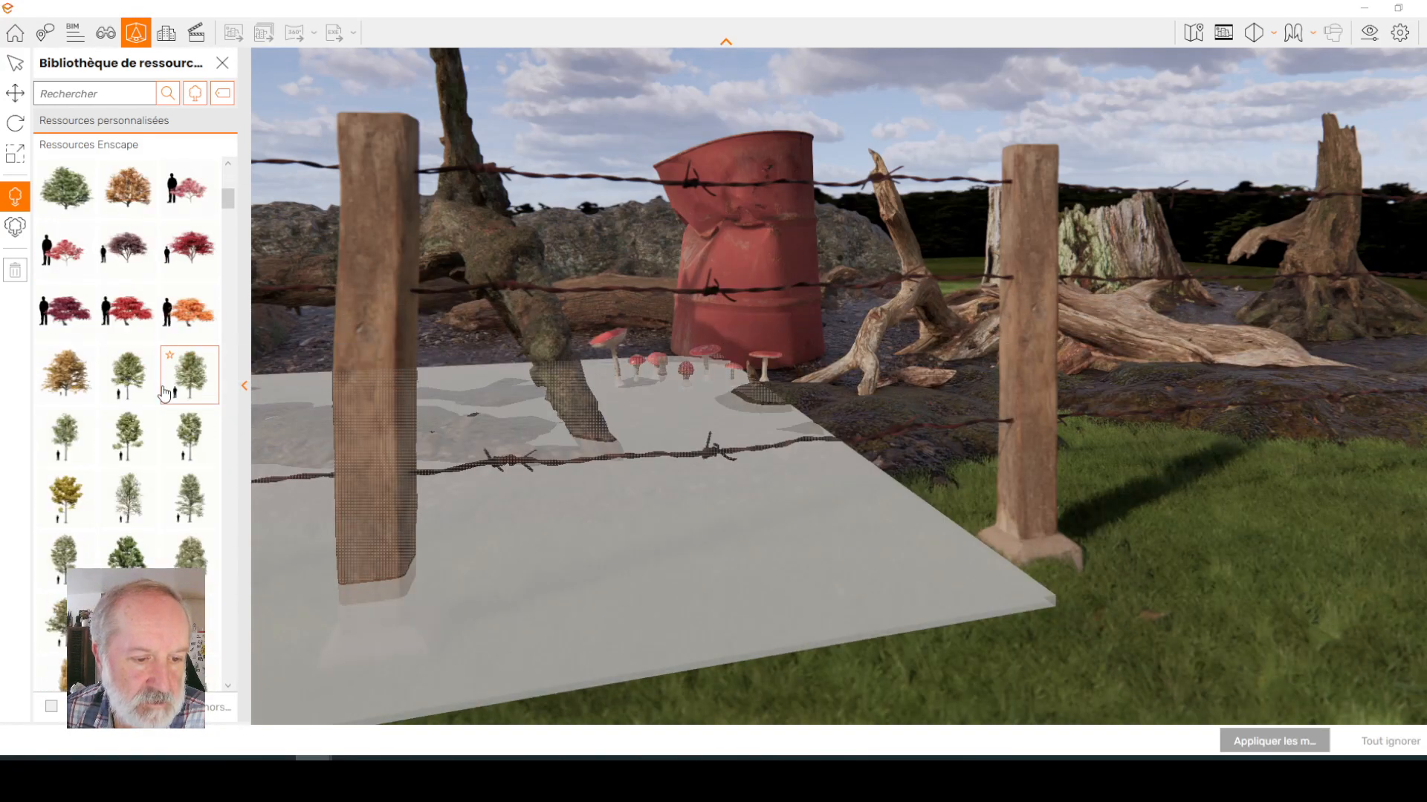
pyautogui.scroll(-5, 126, 355)
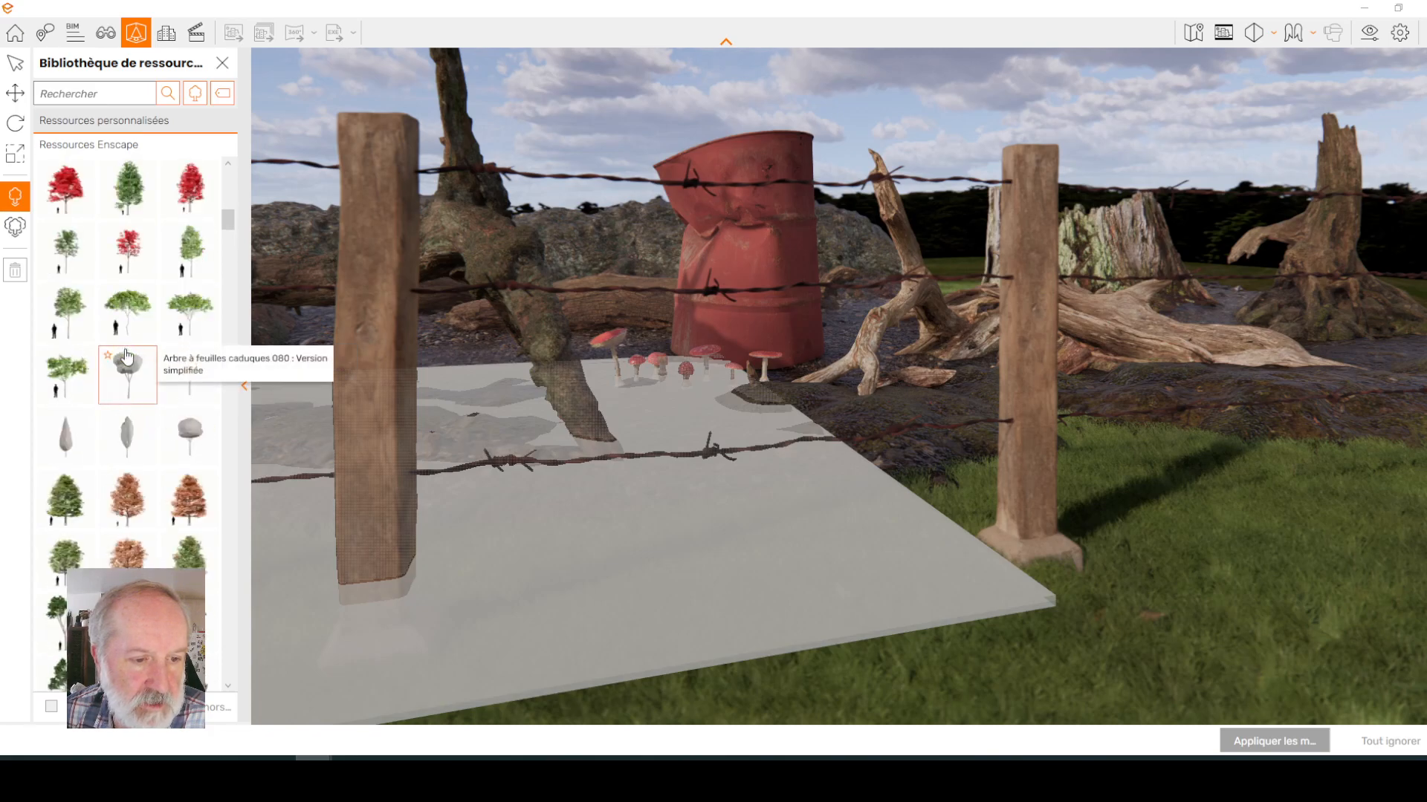
pyautogui.scroll(-5, 127, 355)
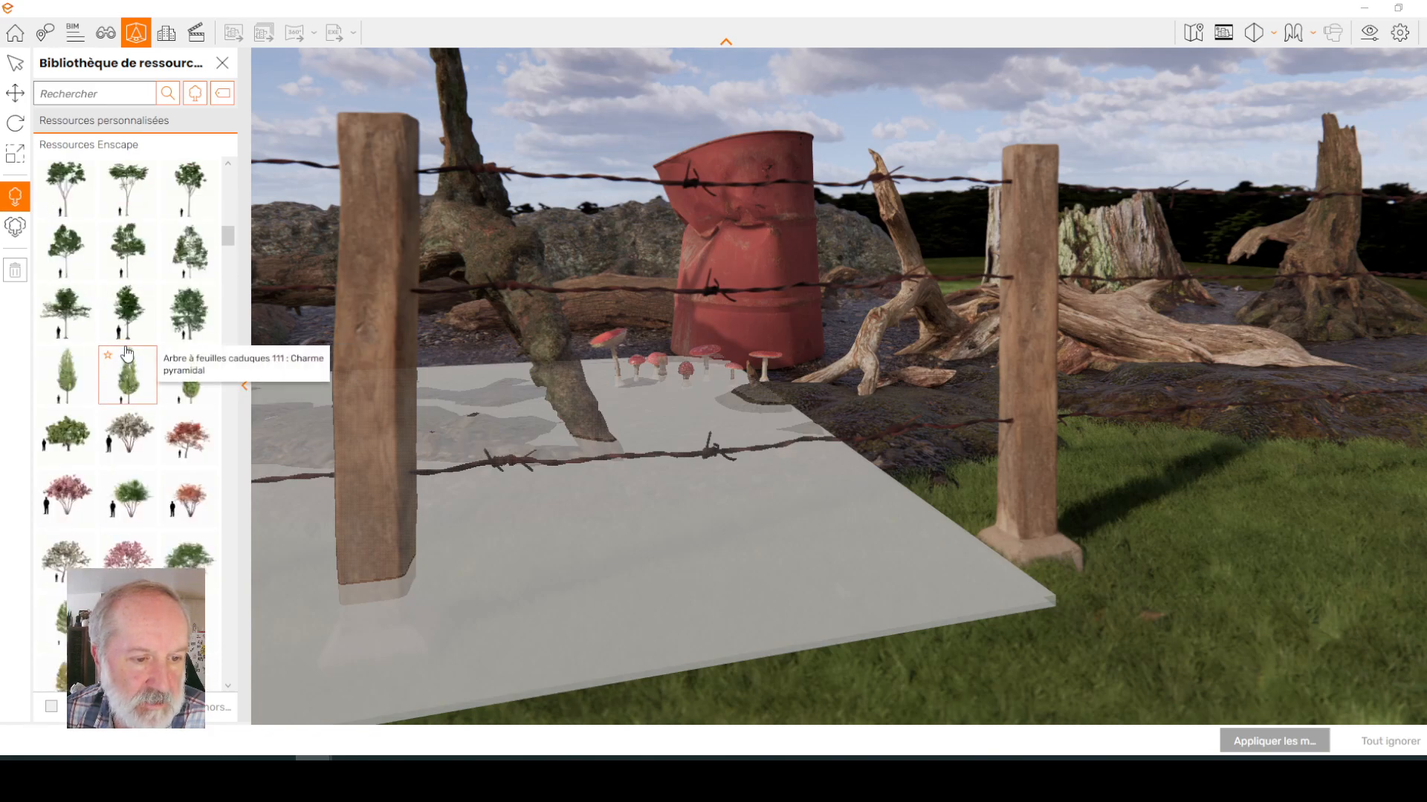
pyautogui.scroll(-9, 127, 354)
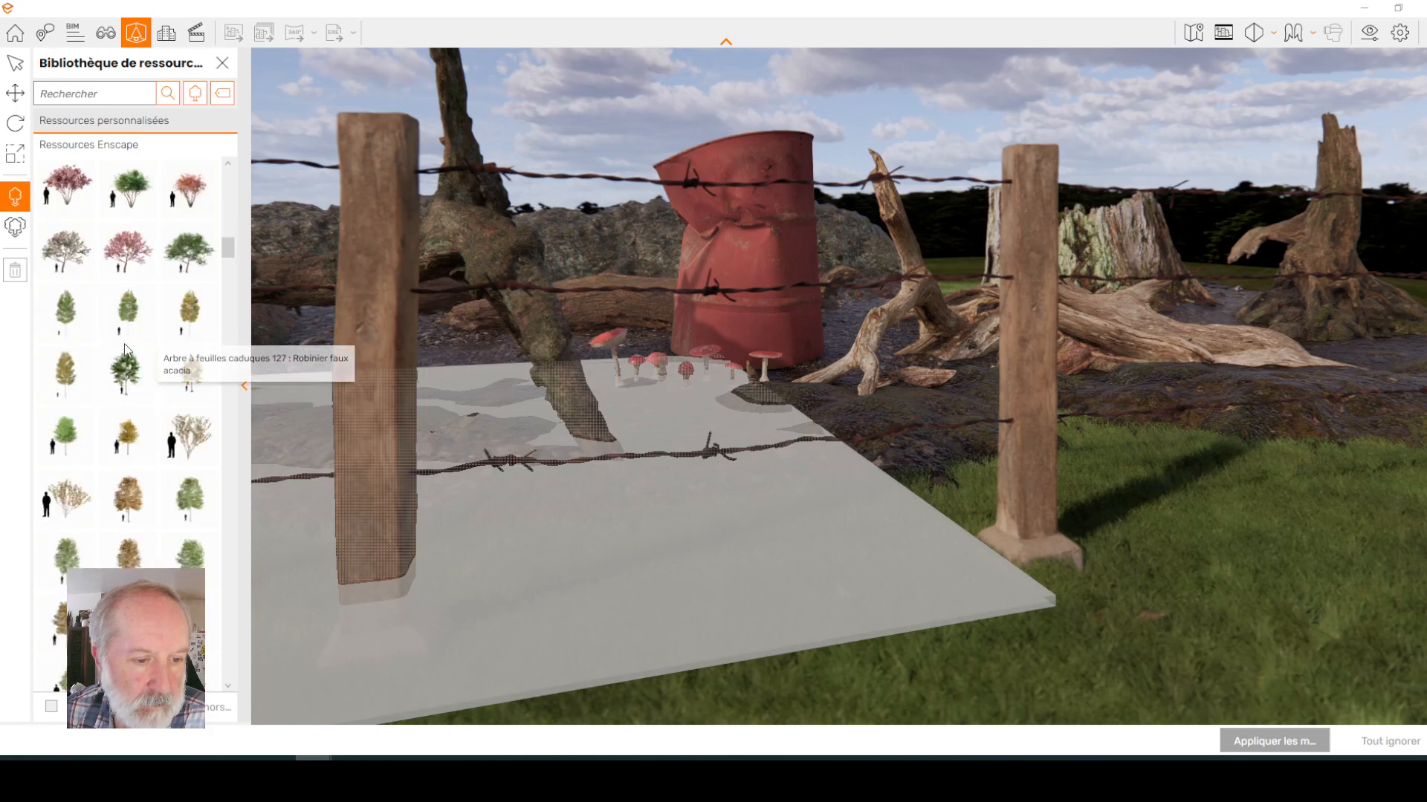
pyautogui.scroll(-10, 126, 354)
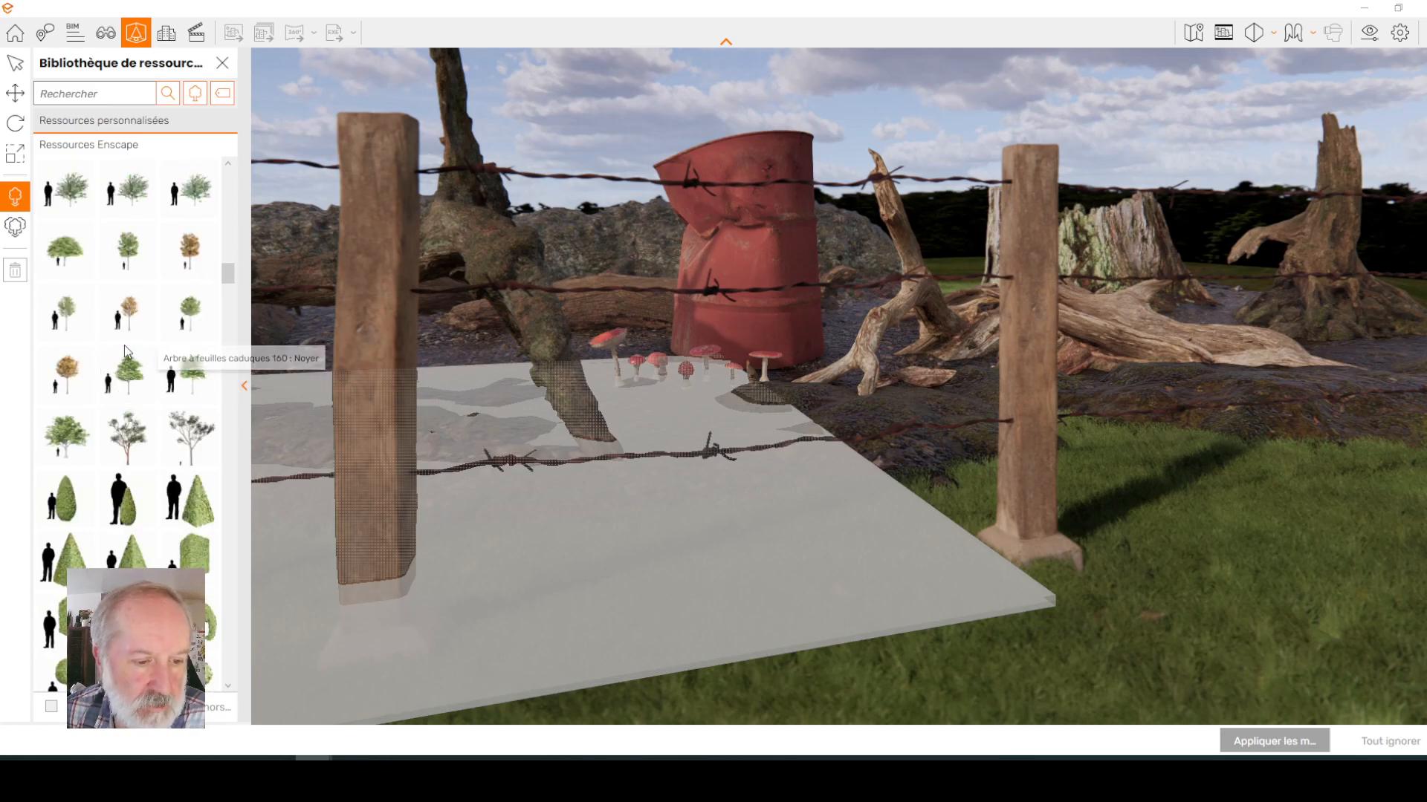
pyautogui.scroll(-4, 130, 434)
pyautogui.scroll(-6, 141, 451)
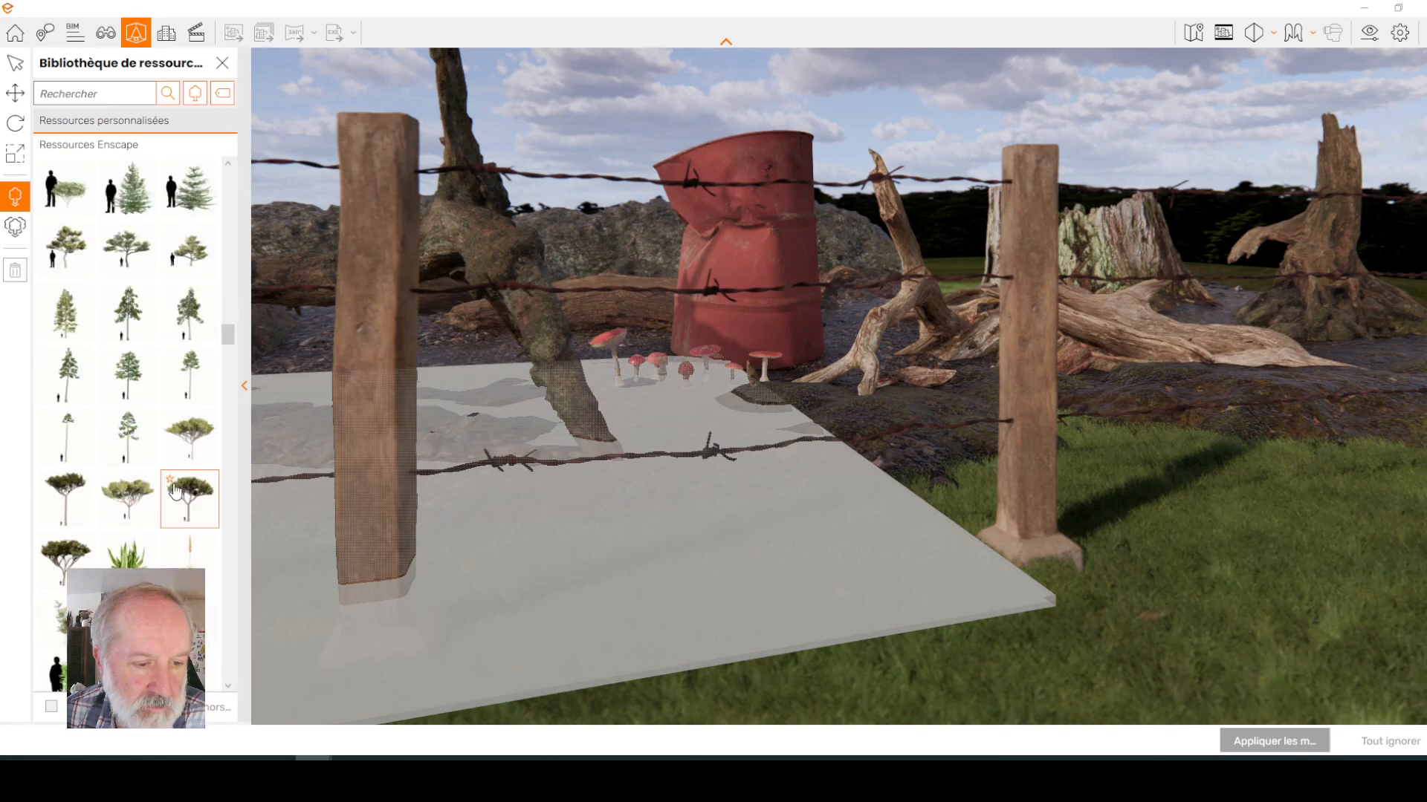
pyautogui.scroll(-2, 152, 460)
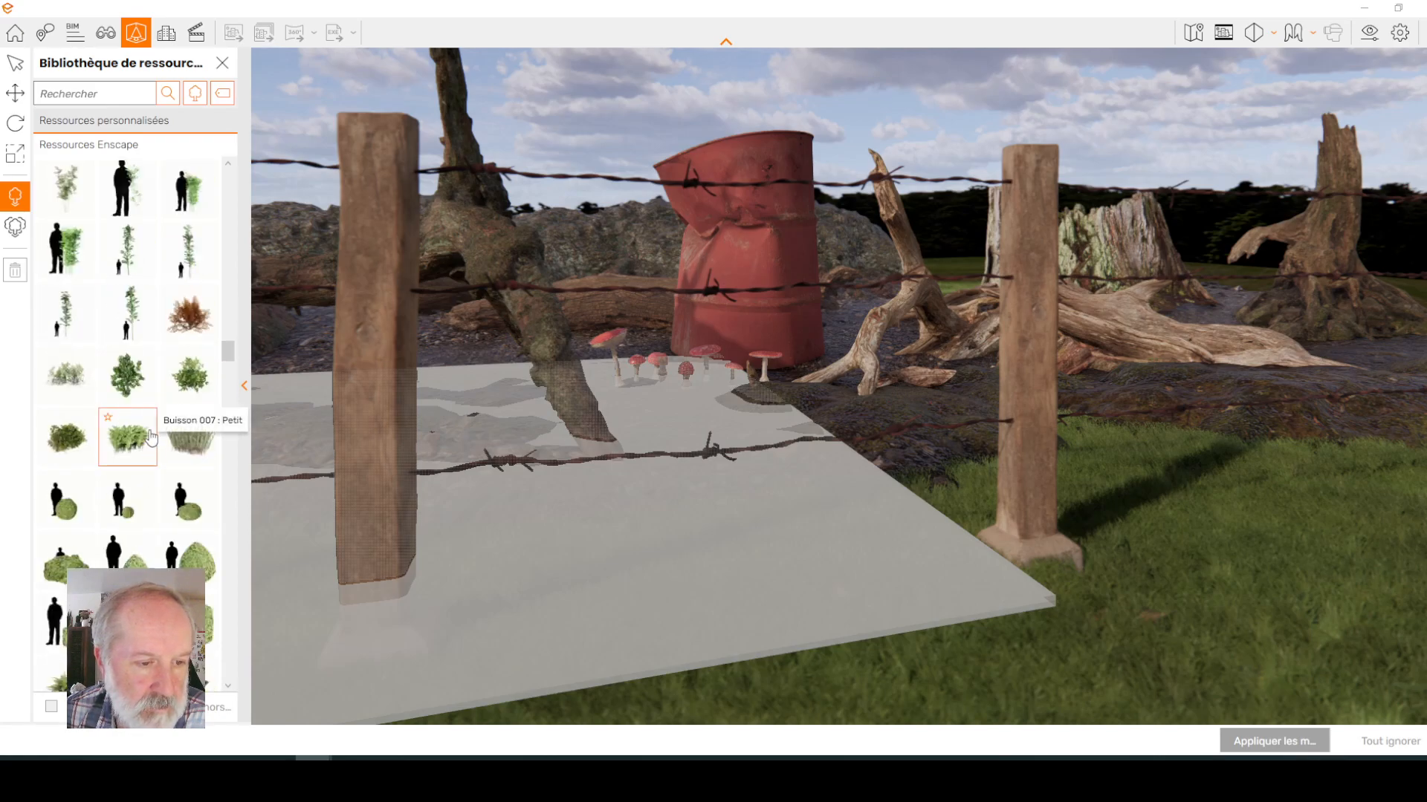
pyautogui.click(67, 438)
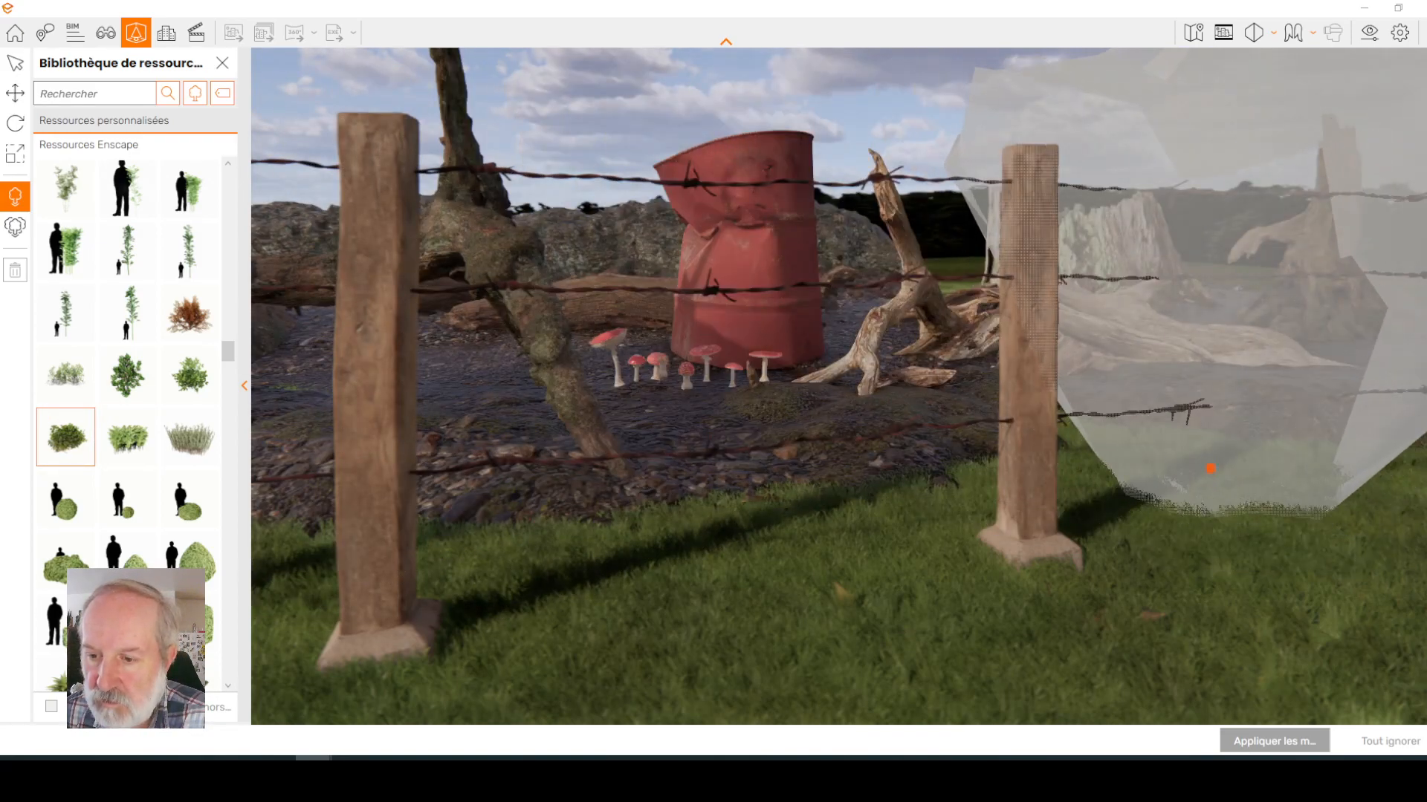
pyautogui.click(1253, 444)
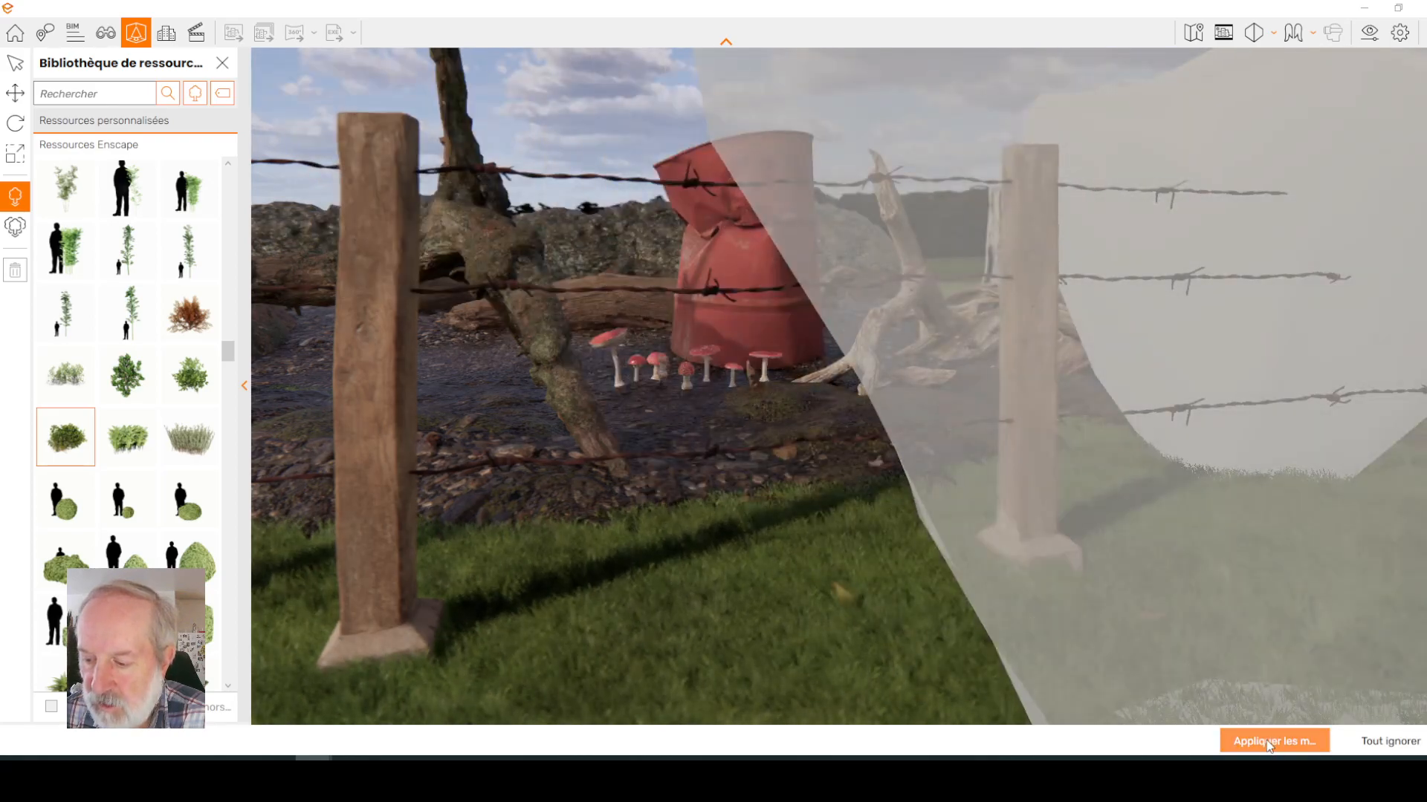
pyautogui.click(1267, 743)
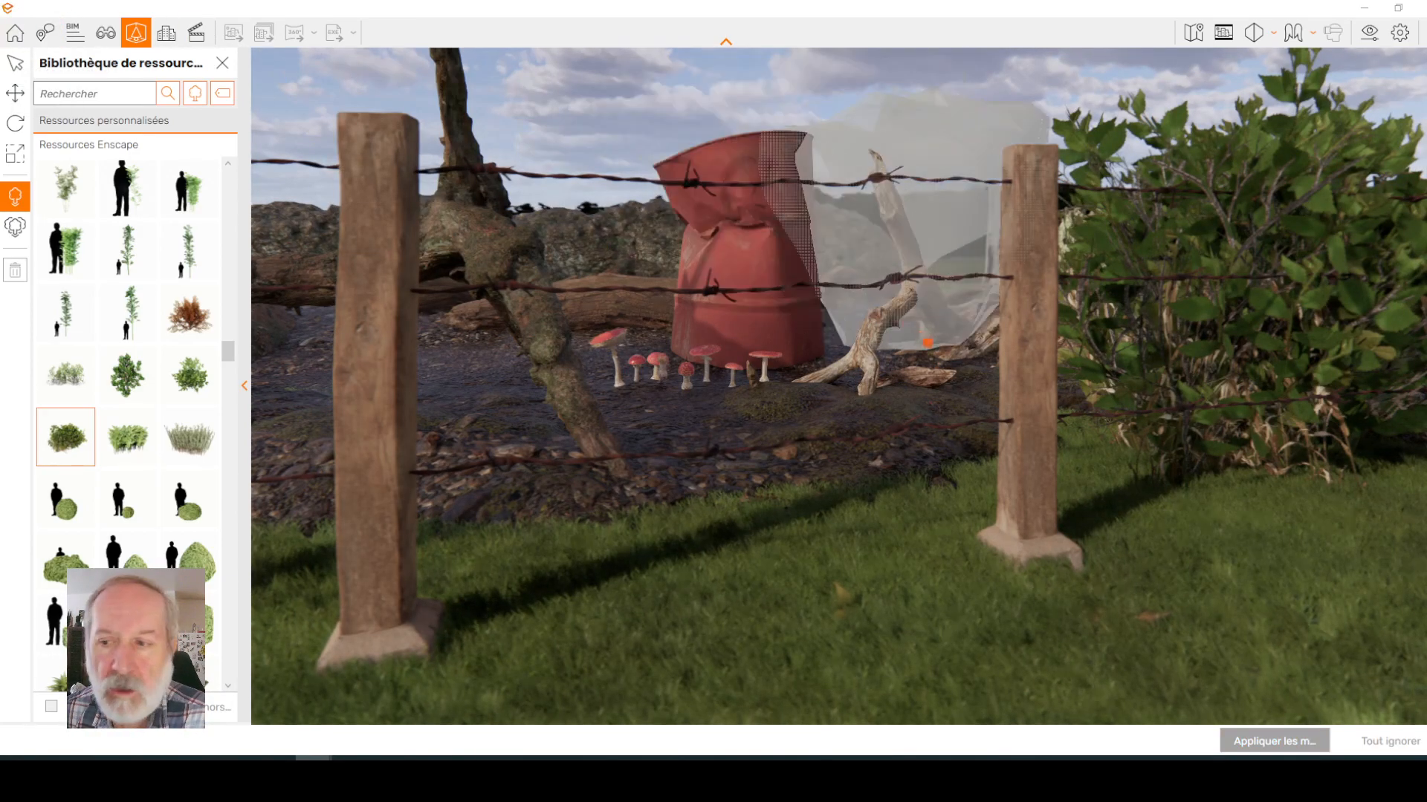
pyautogui.scroll(-2, 572, 356)
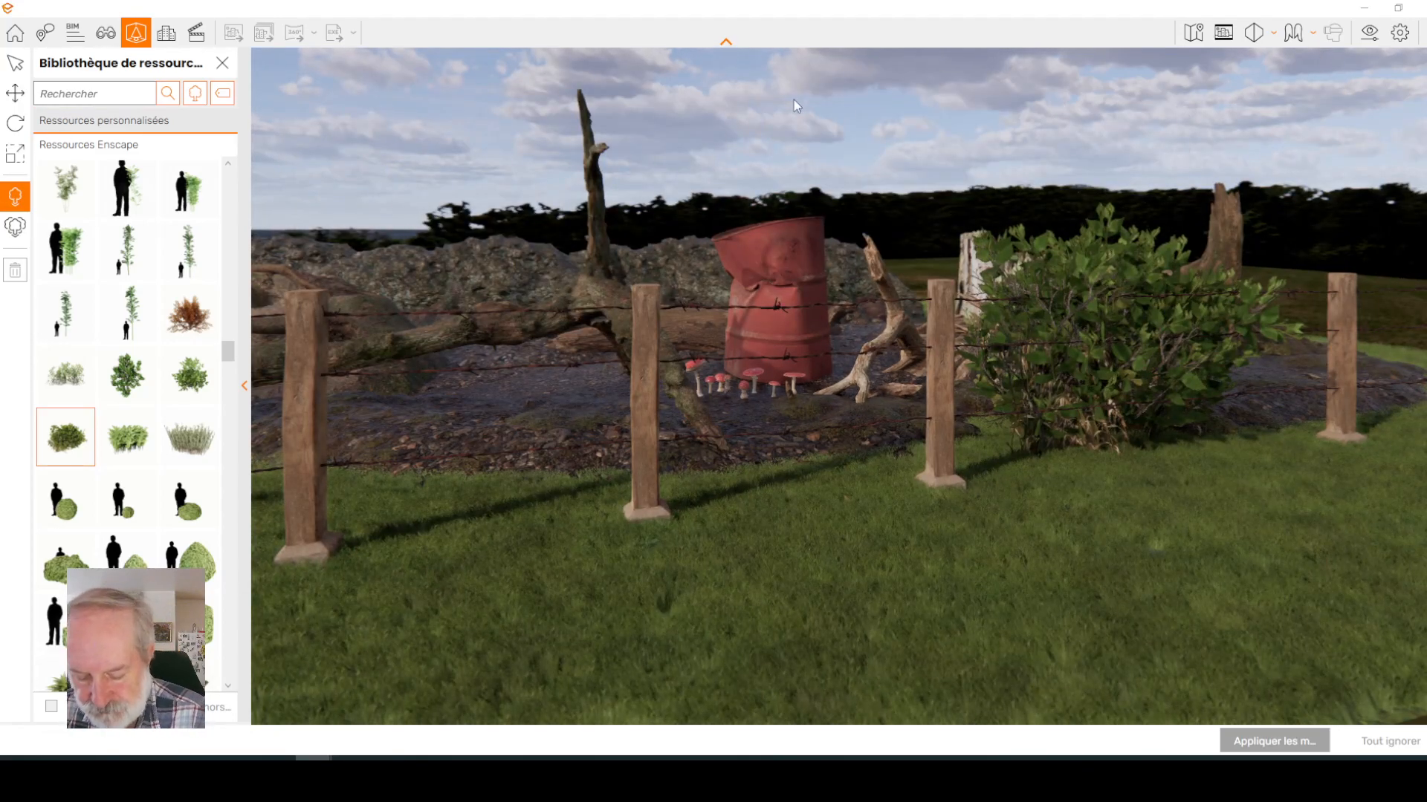
pyautogui.click(1248, 739)
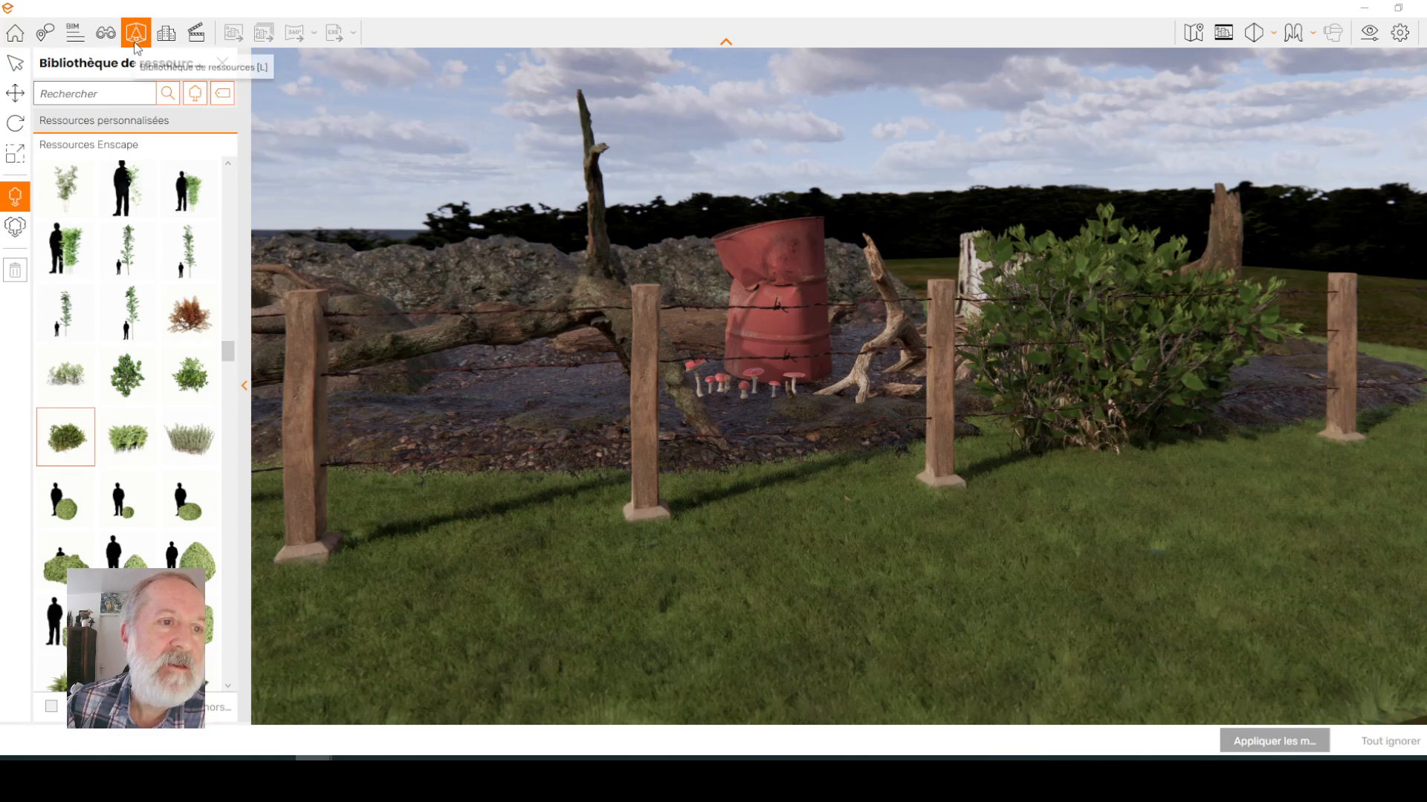
# - Bring SketchUp into view beside the render window, select the white bush placeholder and scale it down uniformly
pyautogui.moveTo(1297, 16)
pyautogui.mouseDown()
pyautogui.moveTo(1293, 41)
pyautogui.moveTo(1051, 76)
pyautogui.moveTo(736, 219)
pyautogui.moveTo(1137, 429)
pyautogui.moveTo(859, 458)
pyautogui.moveTo(1104, 525)
pyautogui.moveTo(1306, 349)
pyautogui.moveTo(1394, 152)
pyautogui.mouseUp()
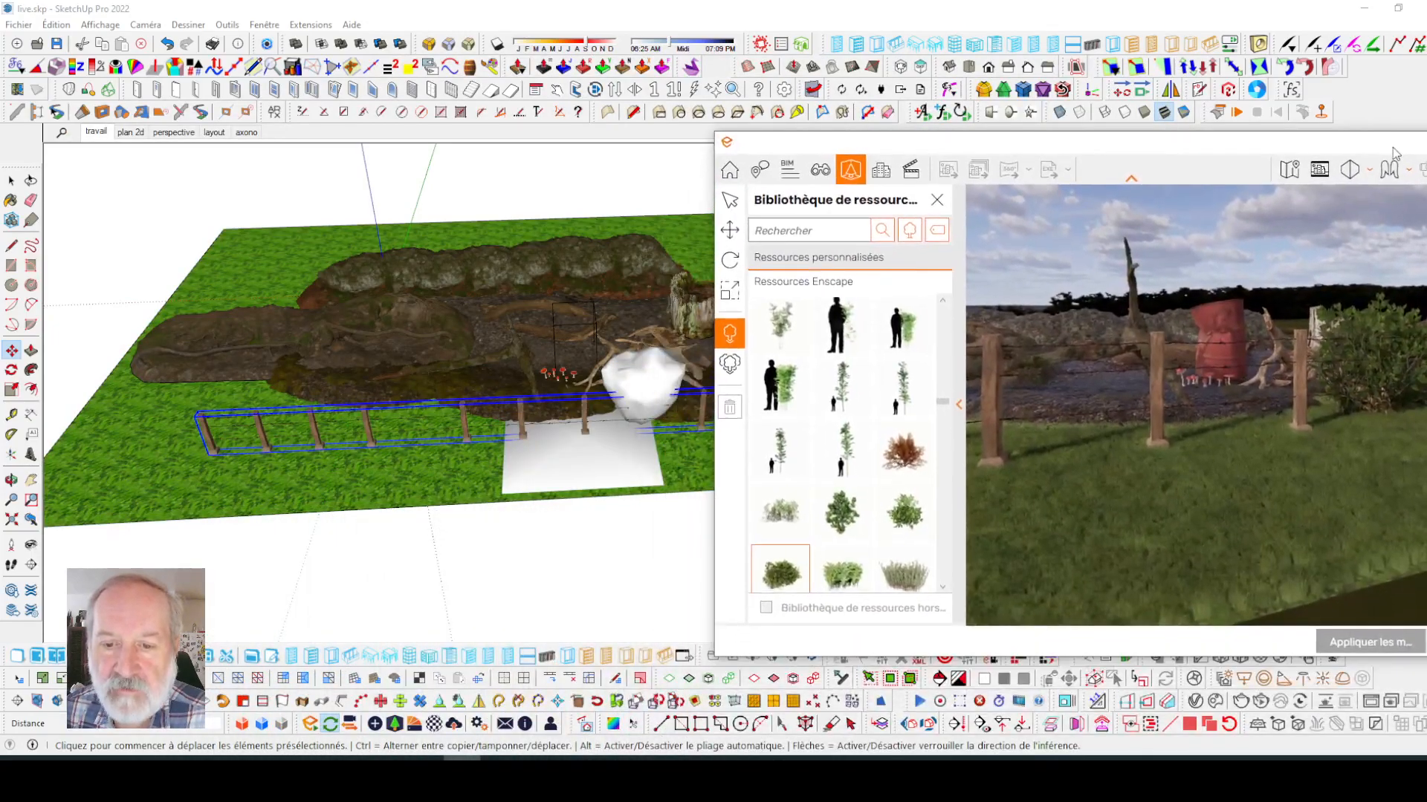
pyautogui.click(11, 180)
pyautogui.click(647, 378)
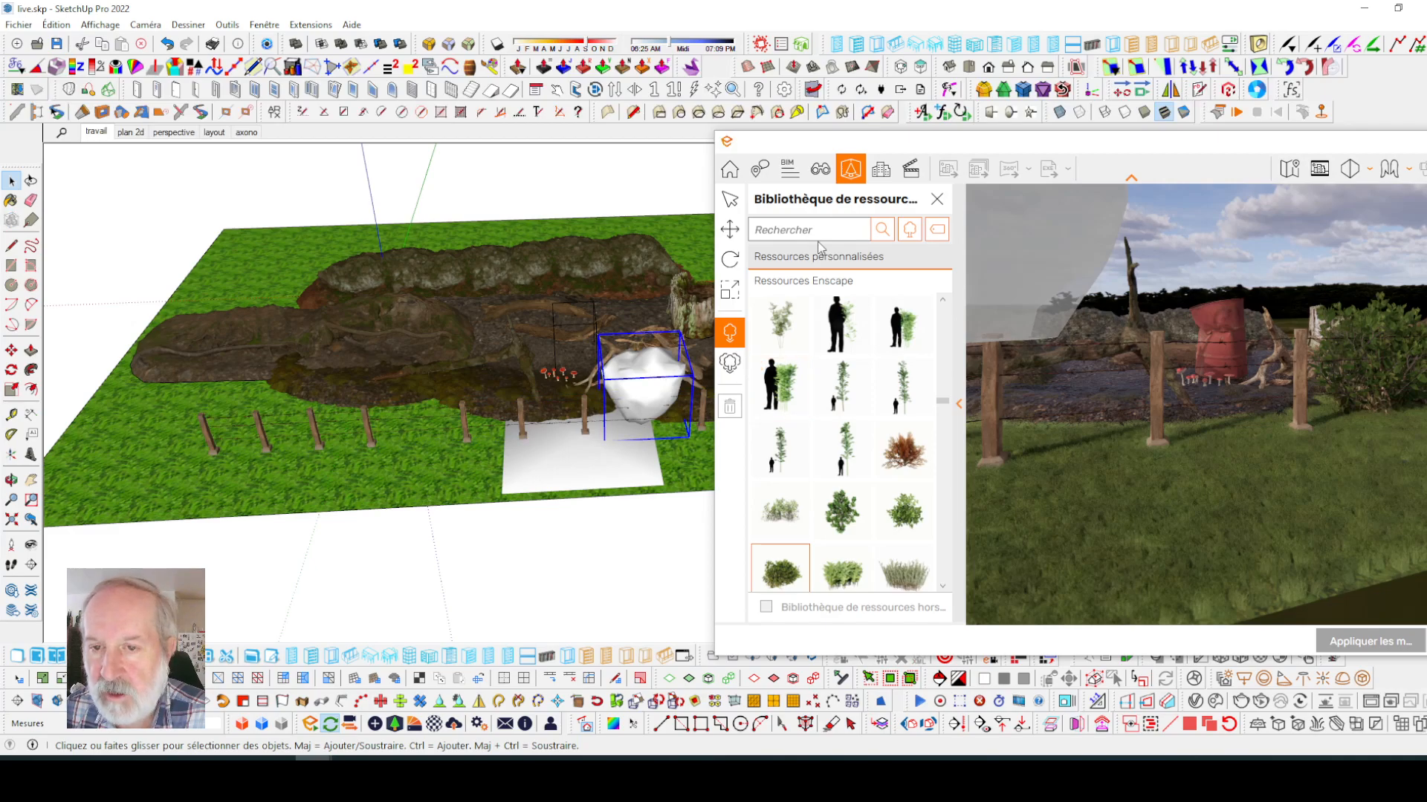
pyautogui.moveTo(913, 147); pyautogui.dragTo(1015, 108)
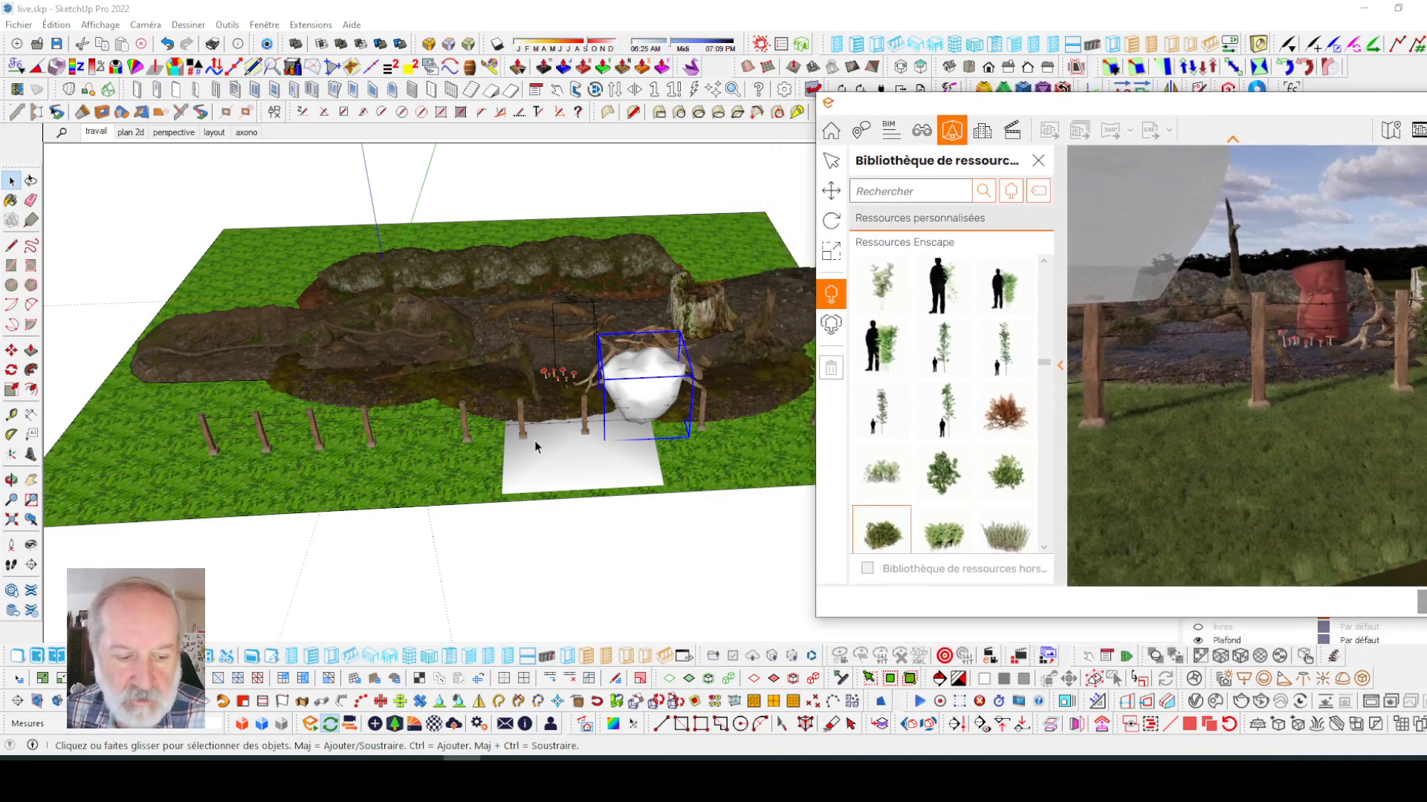
pyautogui.click(11, 389)
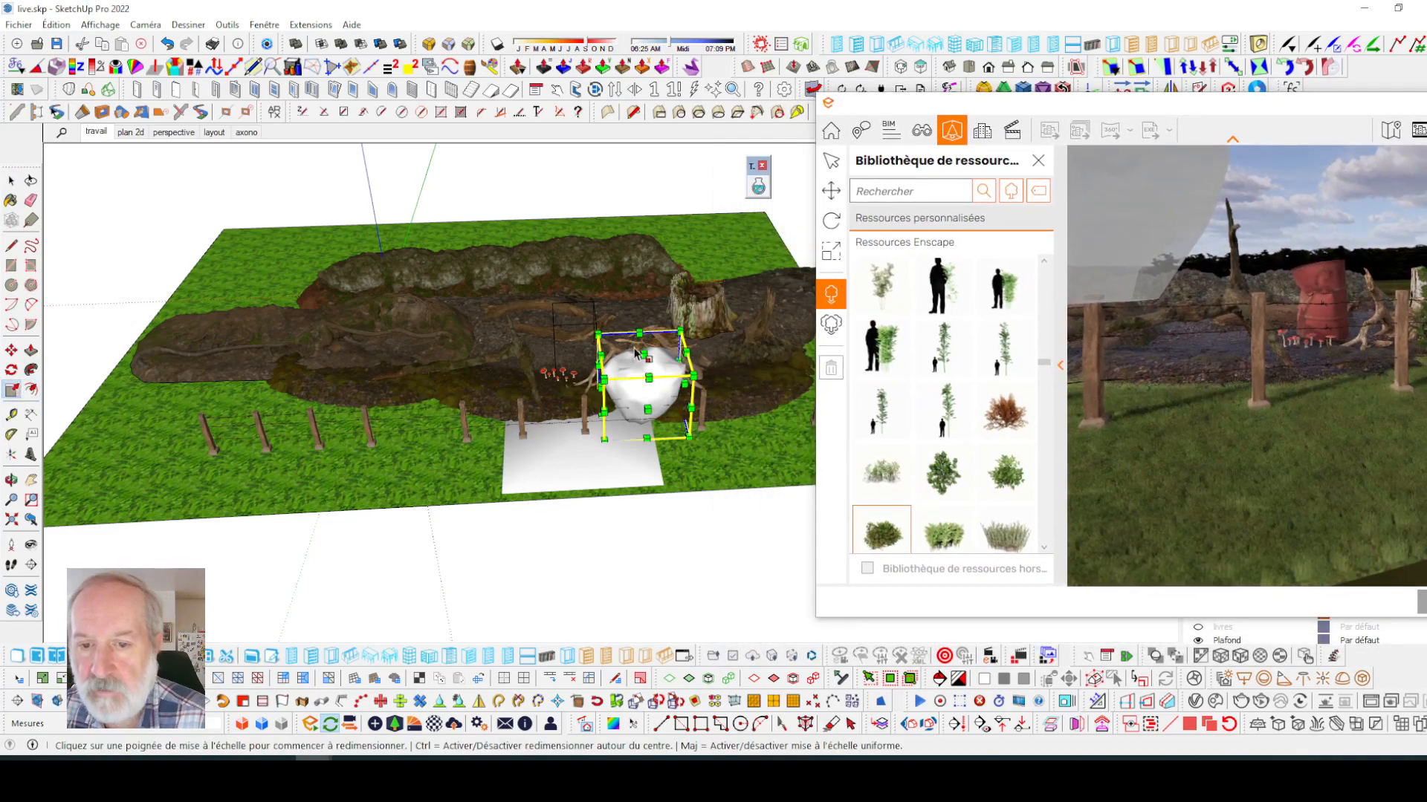
pyautogui.click(680, 331)
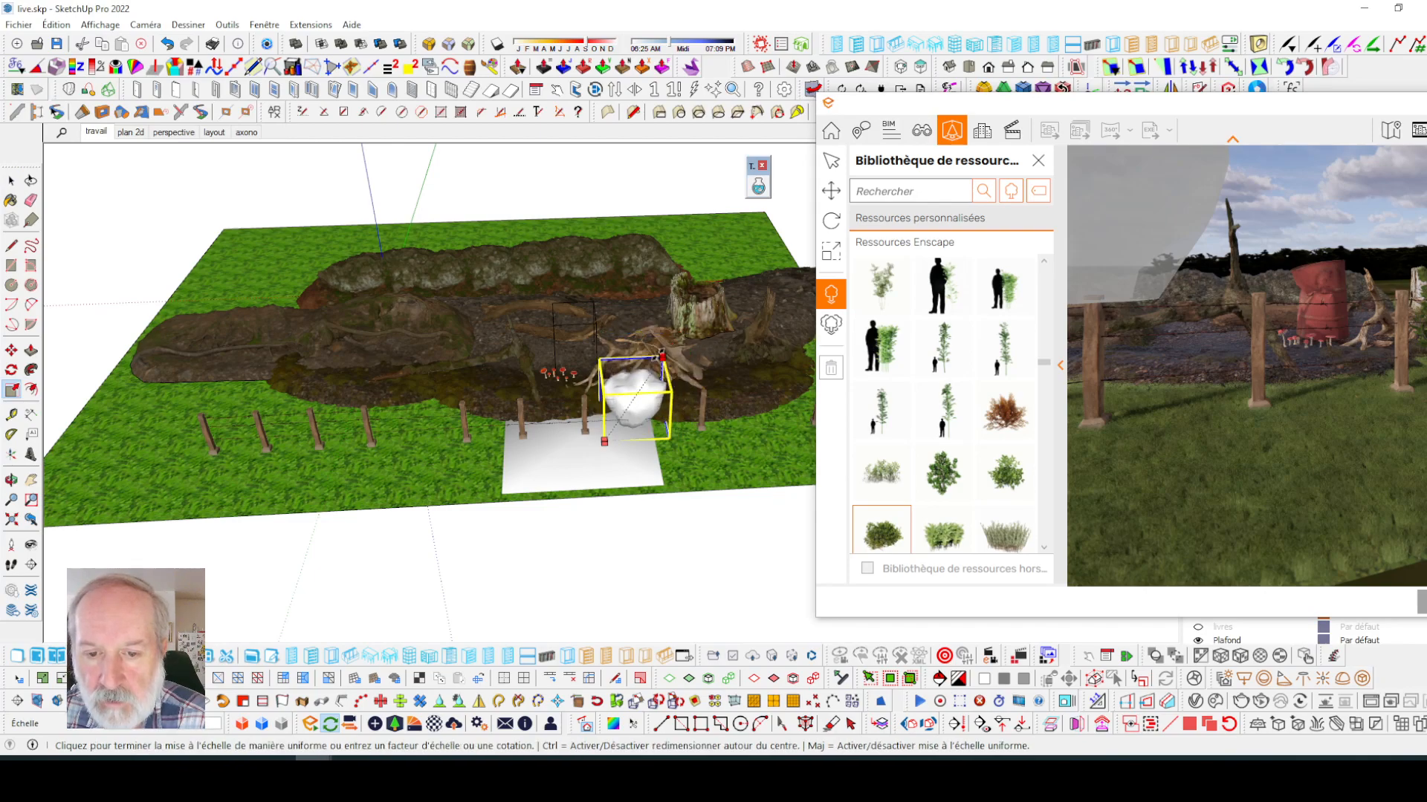
pyautogui.click(662, 357)
pyautogui.moveTo(1254, 115); pyautogui.dragTo(1123, 105)
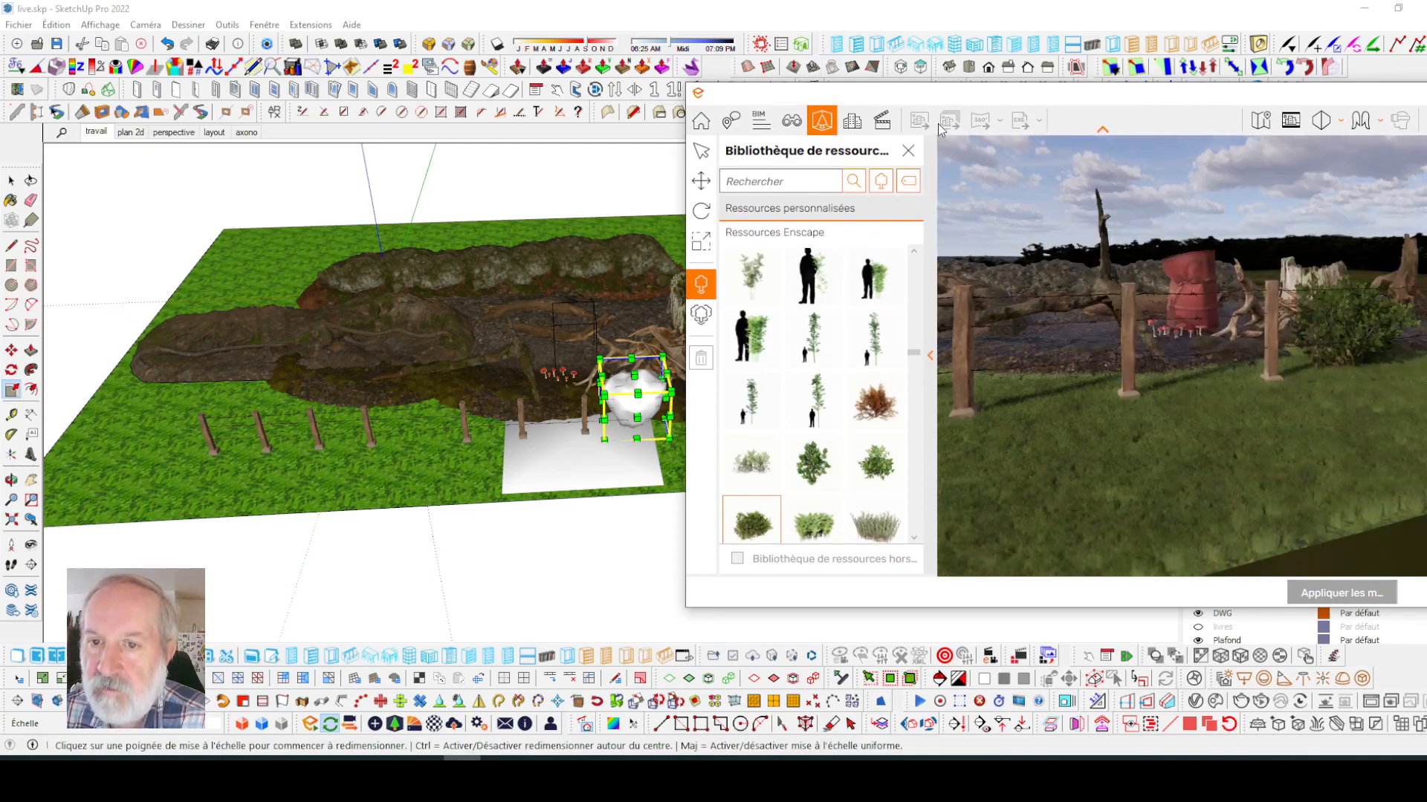
# - Move the bush placeholder left along the fence to the post beside the white dead-leaves panel
pyautogui.click(12, 181)
pyautogui.press('m')
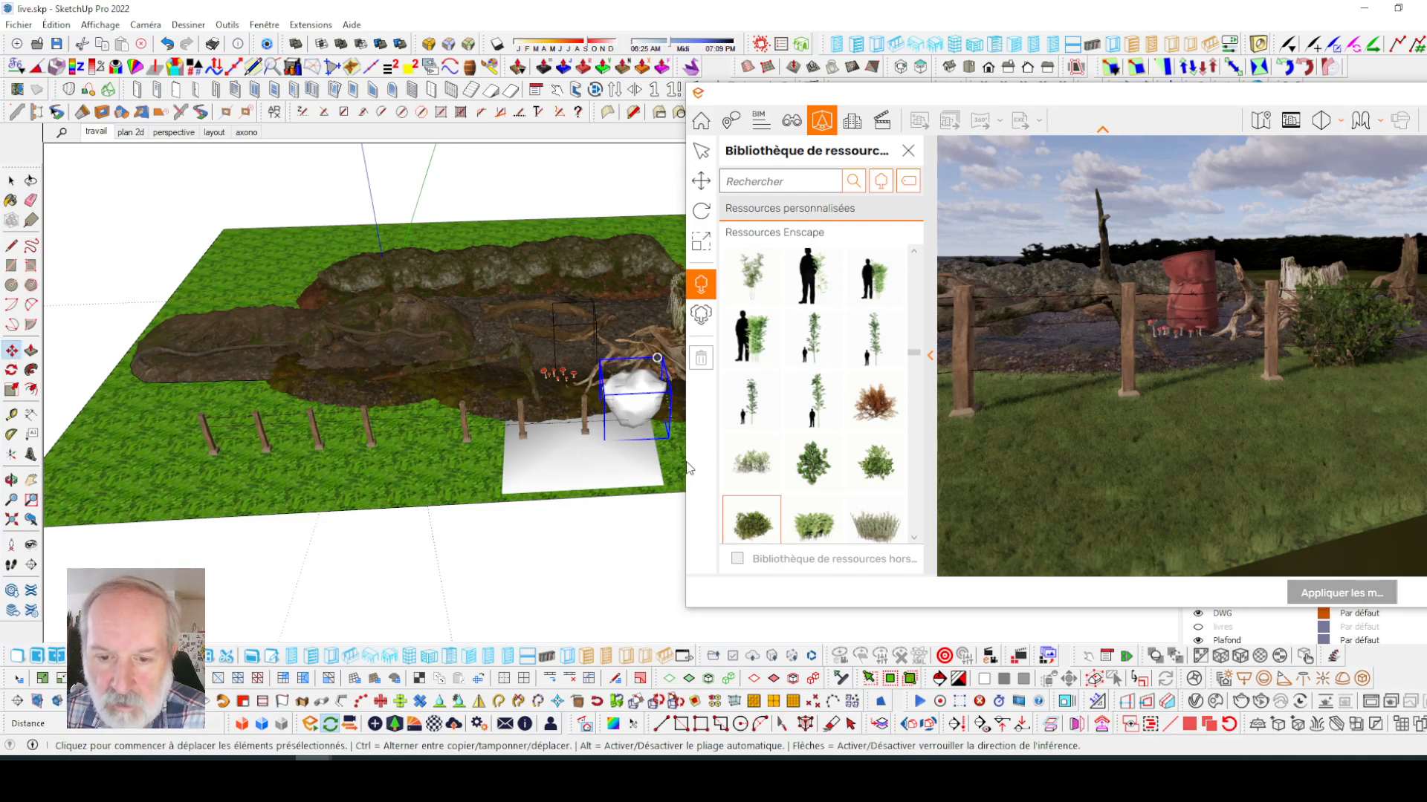
pyautogui.click(639, 459)
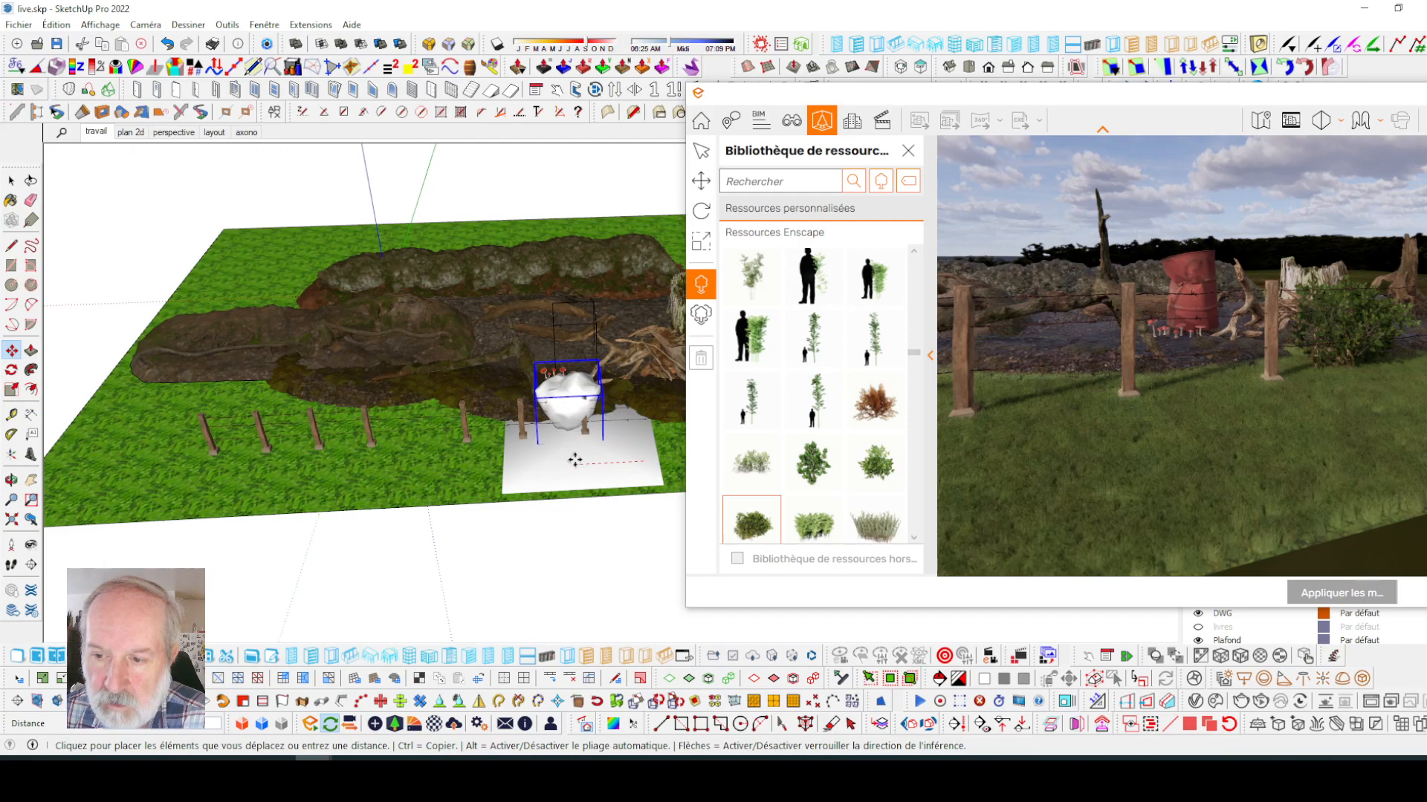
pyautogui.click(509, 462)
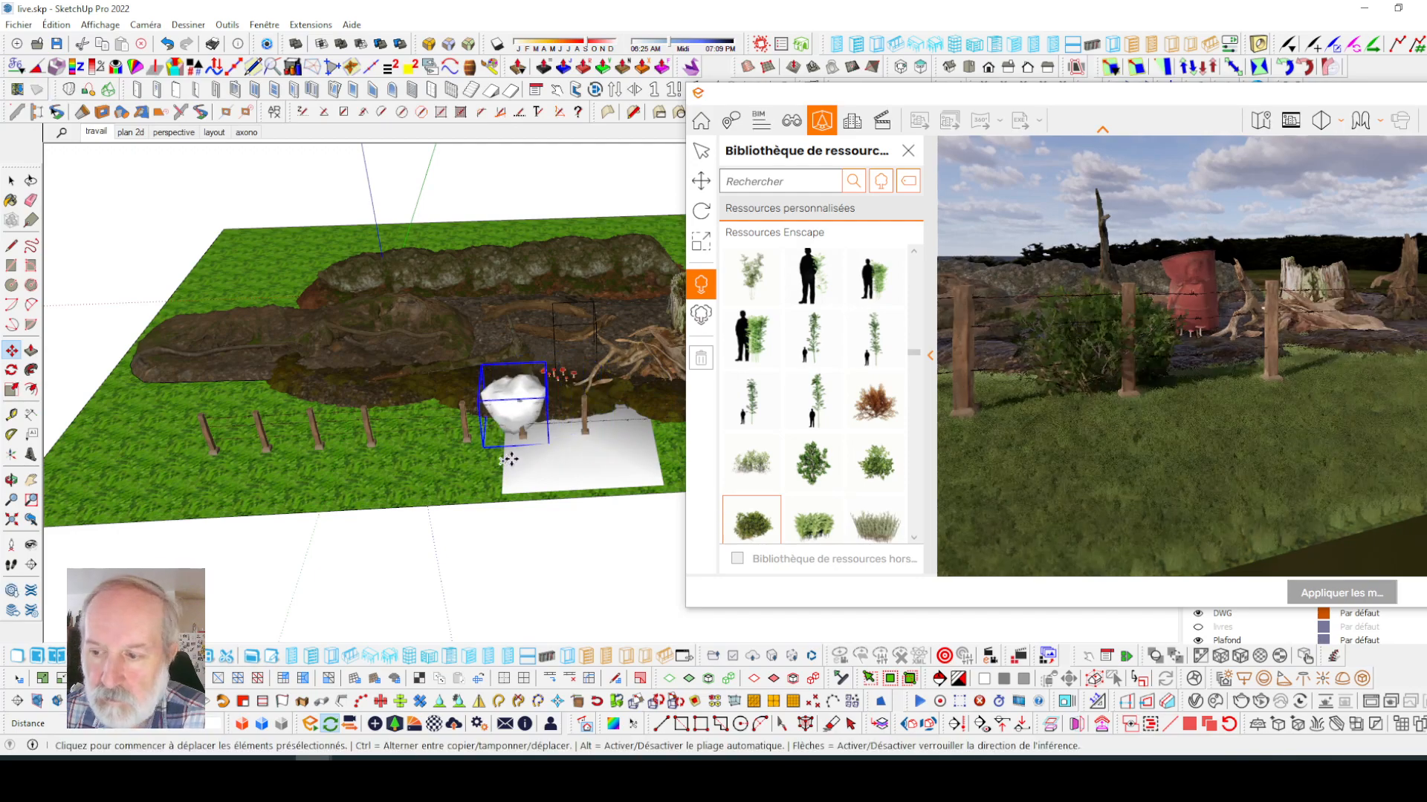
# - Select the white dead-leaves panel and nudge it slightly upward in Z so the leaves lie above the grass
pyautogui.click(12, 180)
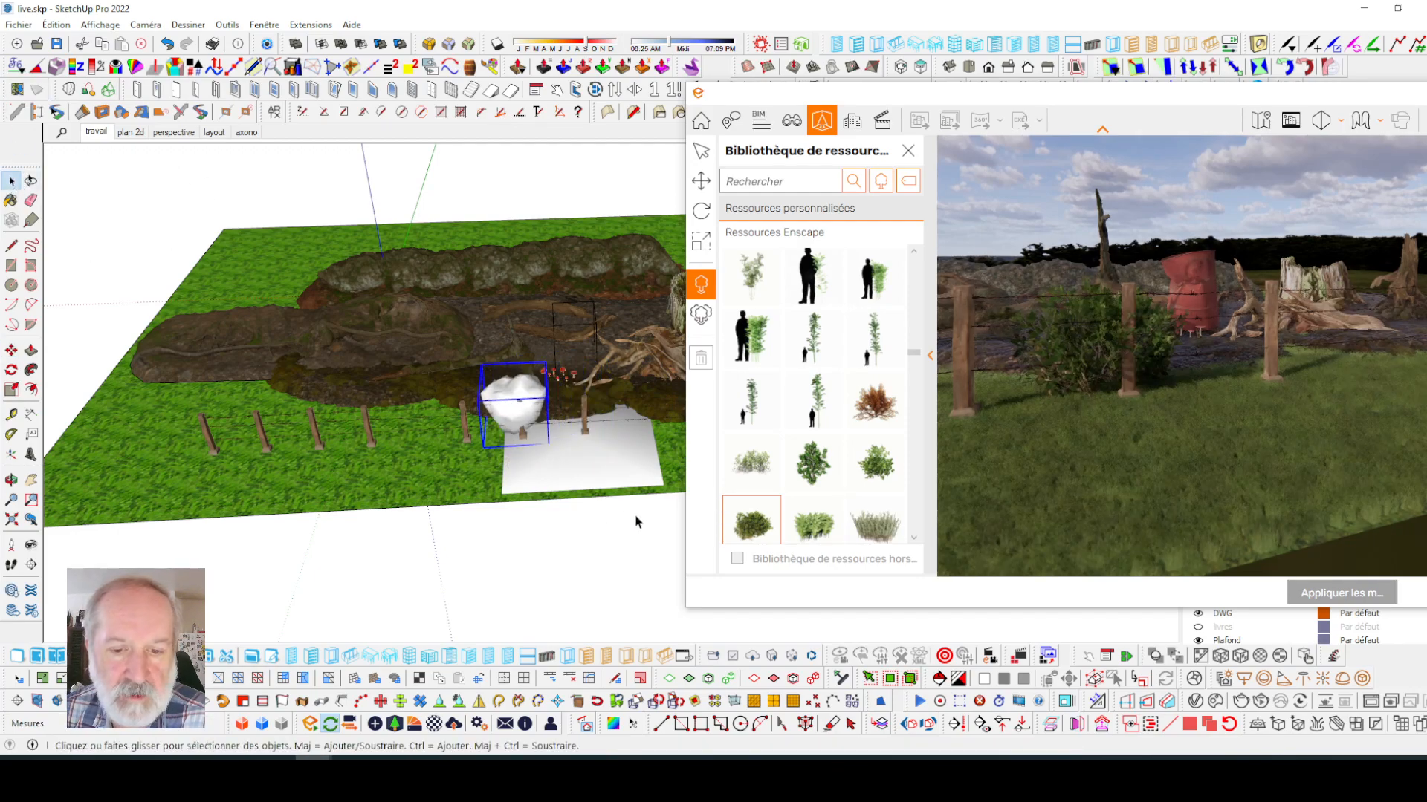
pyautogui.click(613, 475)
pyautogui.moveTo(613, 476)
pyautogui.mouseDown(button='middle')
pyautogui.moveTo(532, 459)
pyautogui.moveTo(594, 429)
pyautogui.mouseUp(button='middle')
pyautogui.scroll(5, 550, 466)
pyautogui.scroll(-2, 430, 422)
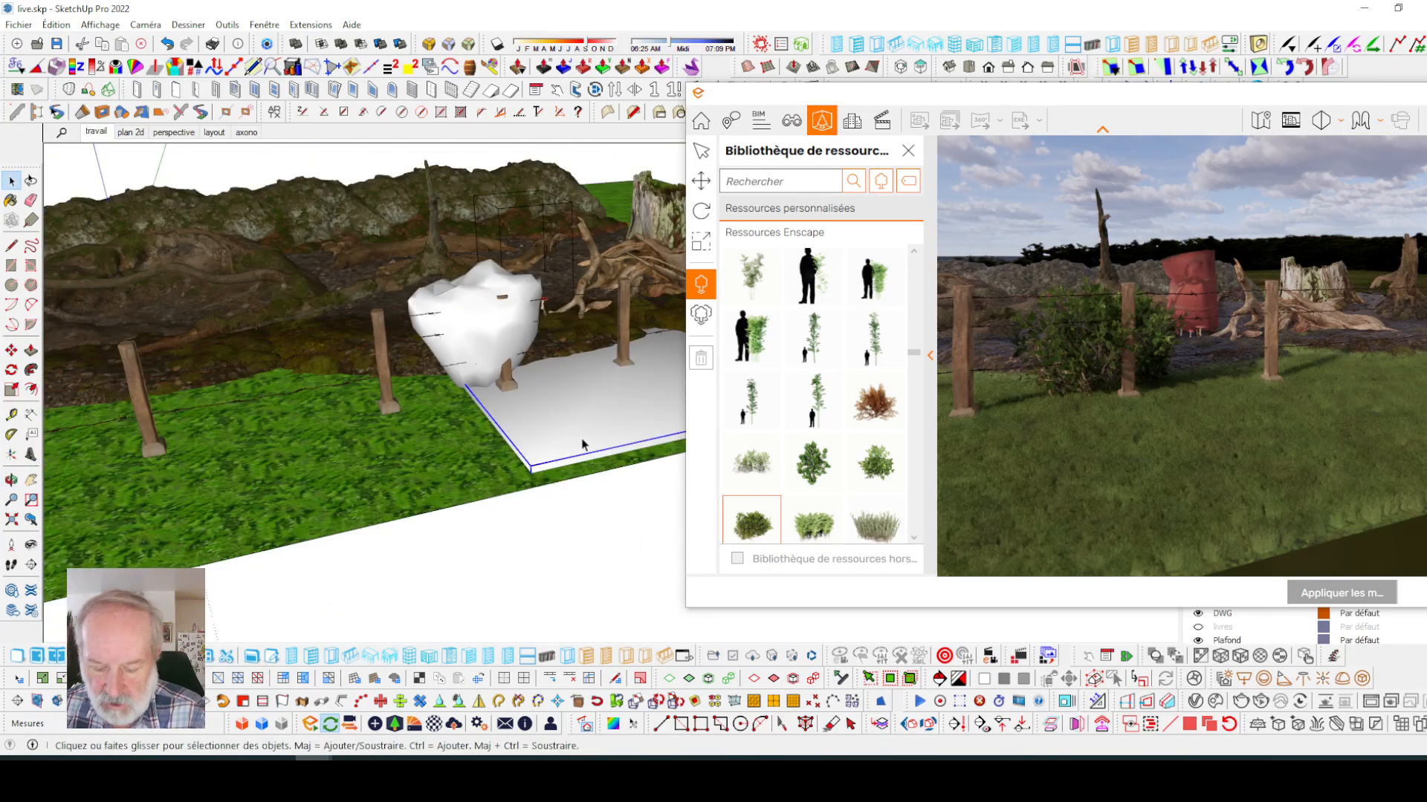
pyautogui.press('m')
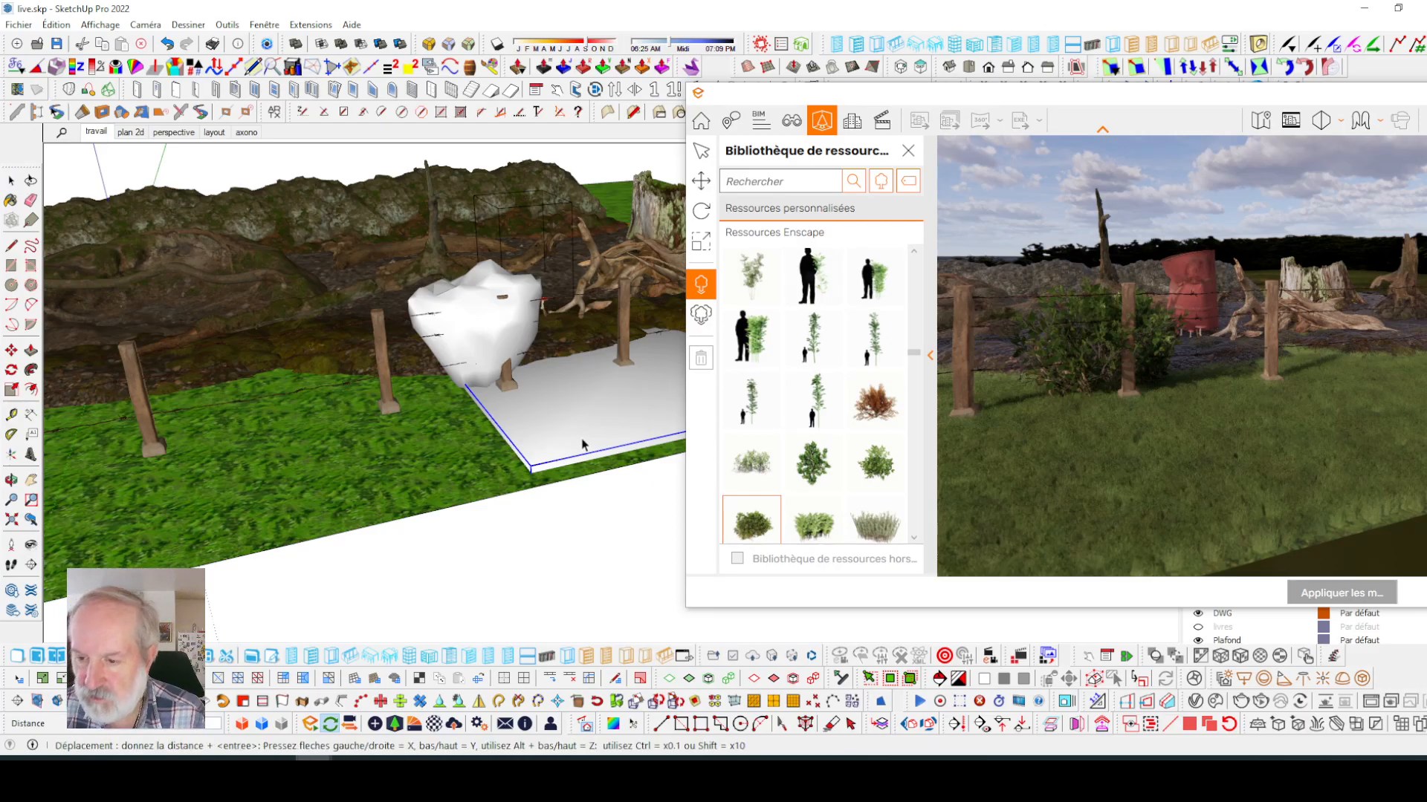
pyautogui.hotkey('alt', 'Up')
pyautogui.hotkey('alt', 'Up')
pyautogui.hotkey('alt', 'Up')
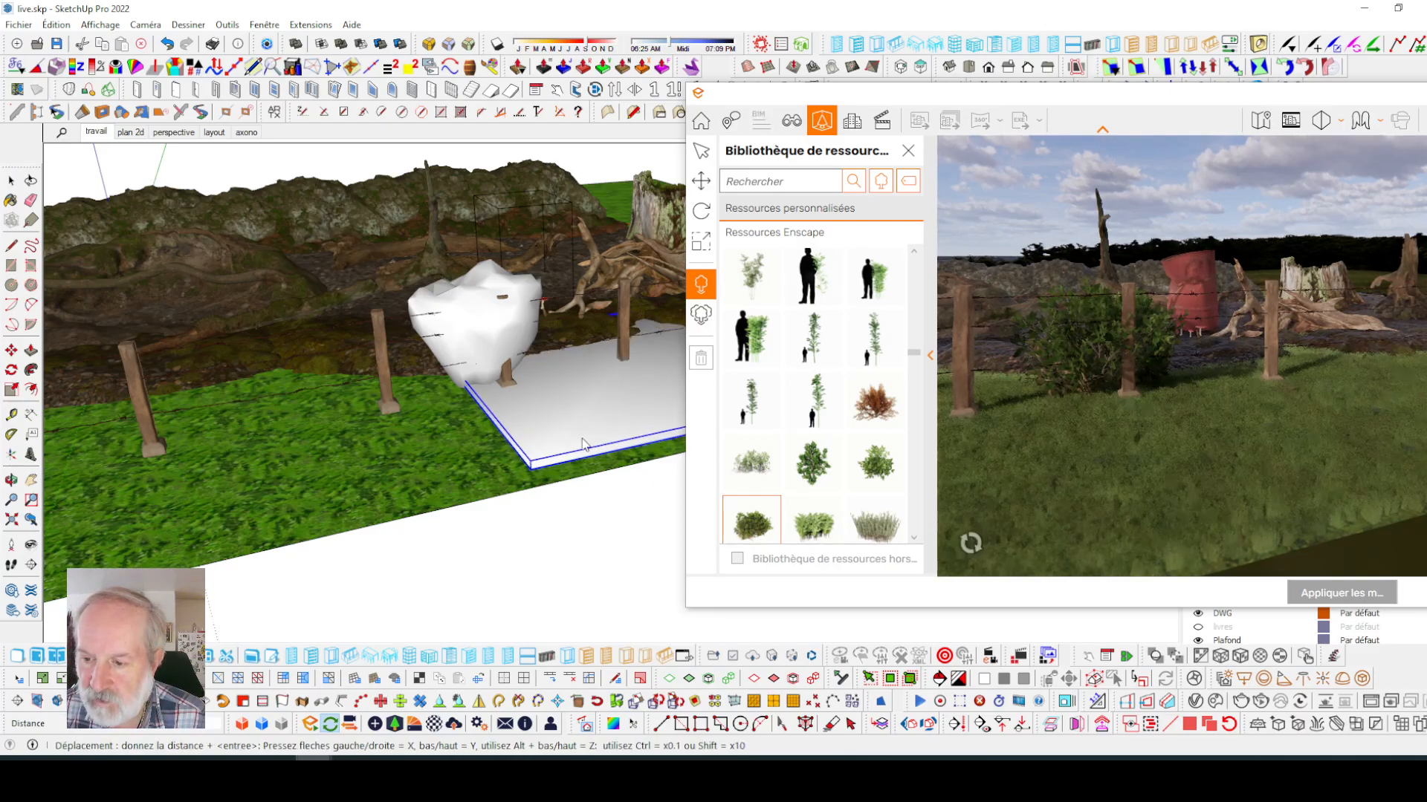
pyautogui.hotkey('alt', 'Up')
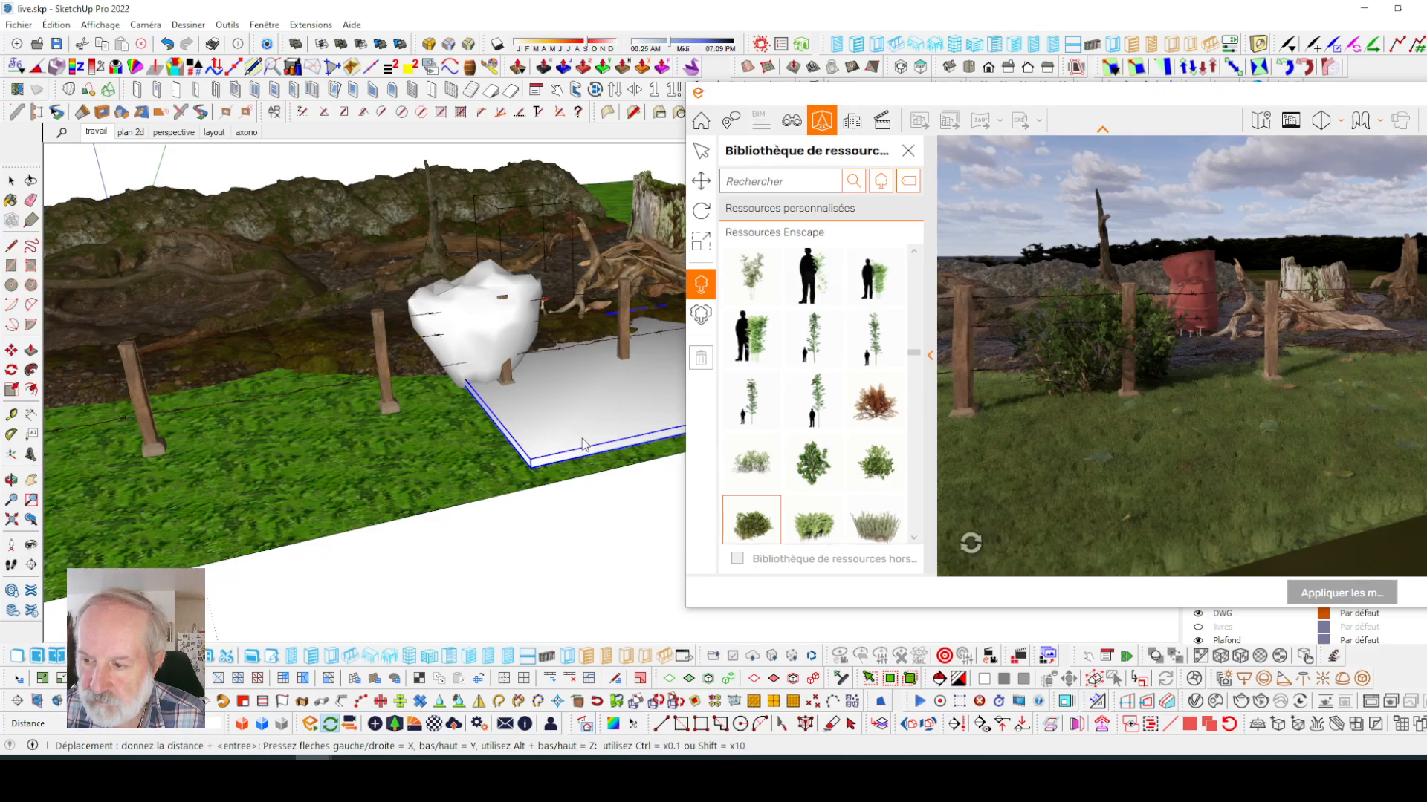
pyautogui.hotkey('alt', 'Up')
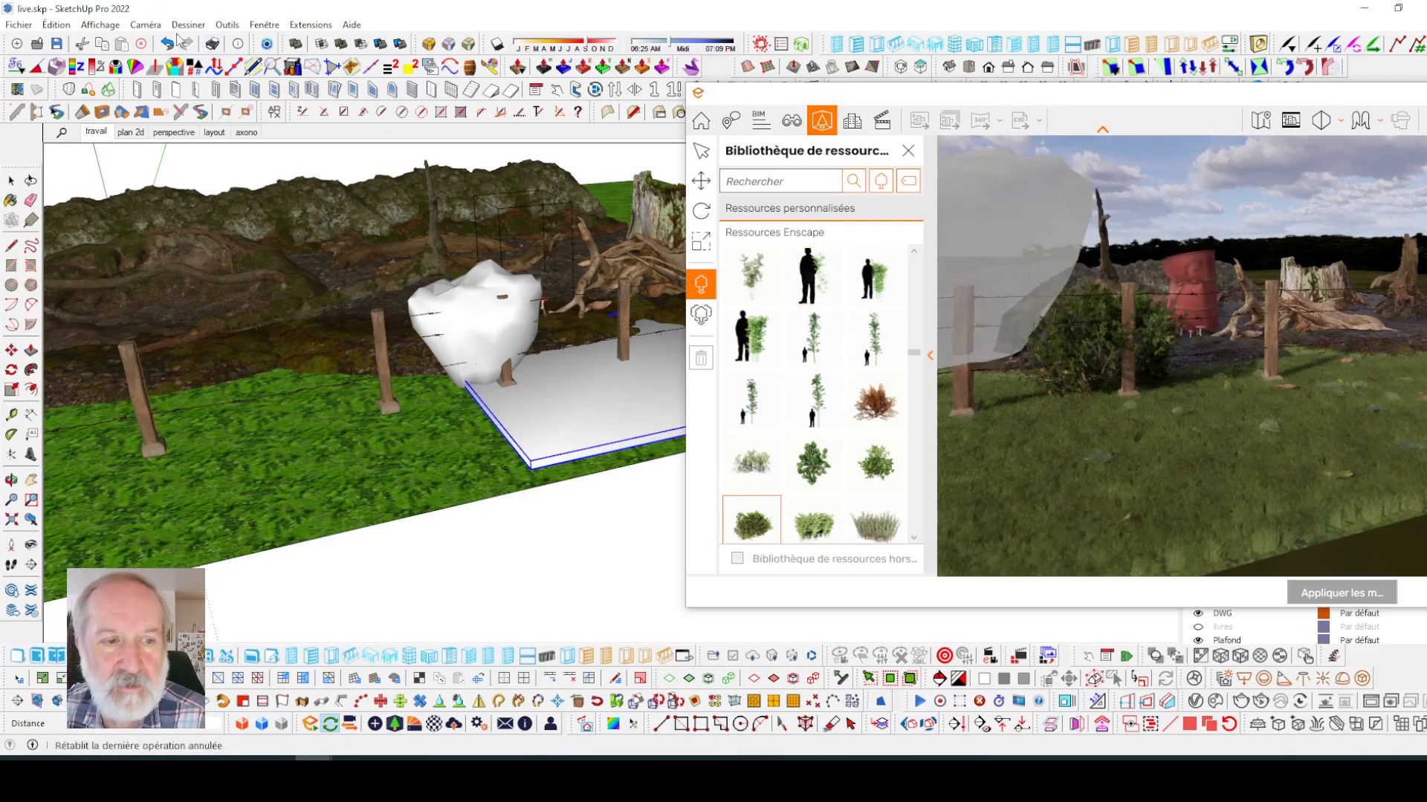
# - Find a tall wispy grass asset in the library, place it on the ground in front of the bush's fence post and apply the changes
pyautogui.click(11, 200)
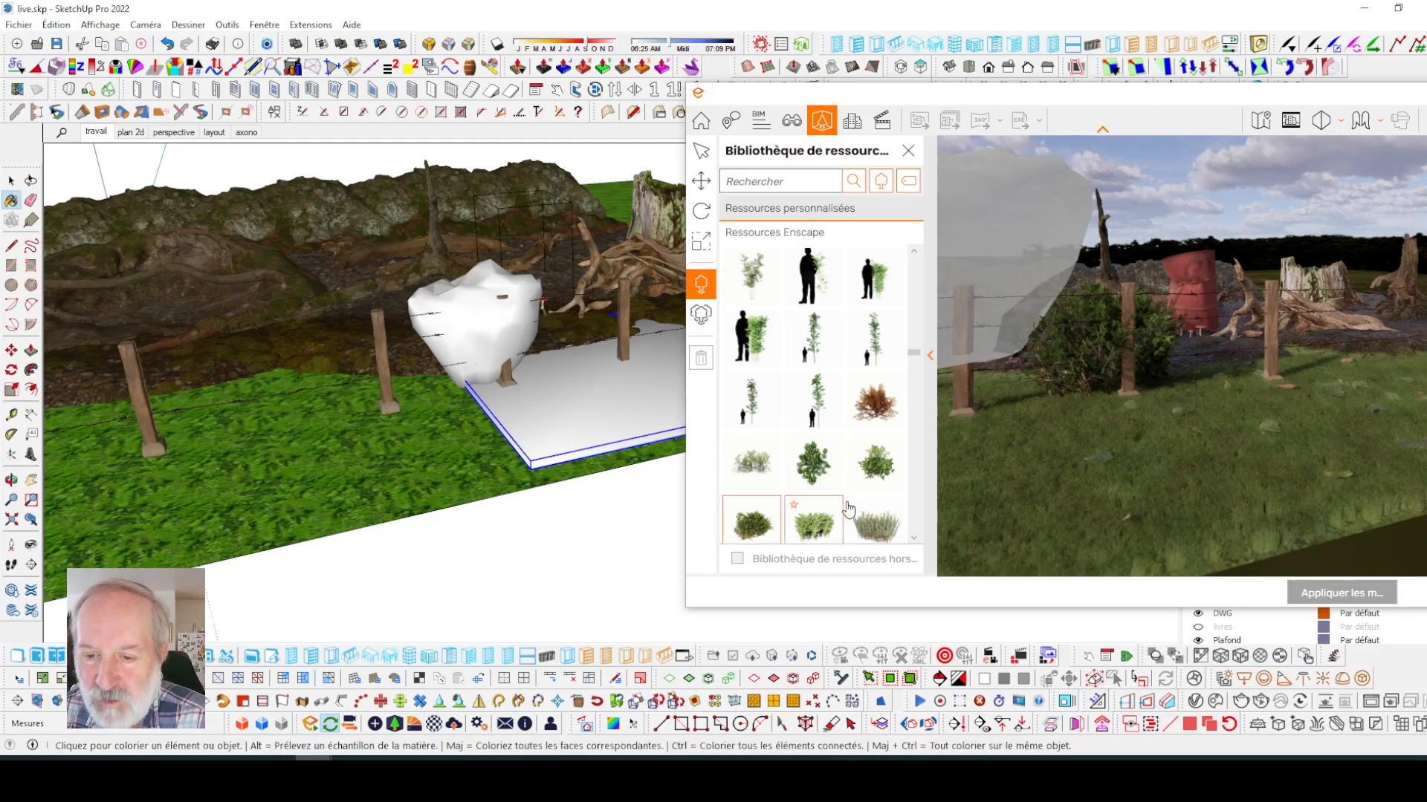
pyautogui.scroll(-1, 843, 427)
pyautogui.scroll(-4, 845, 426)
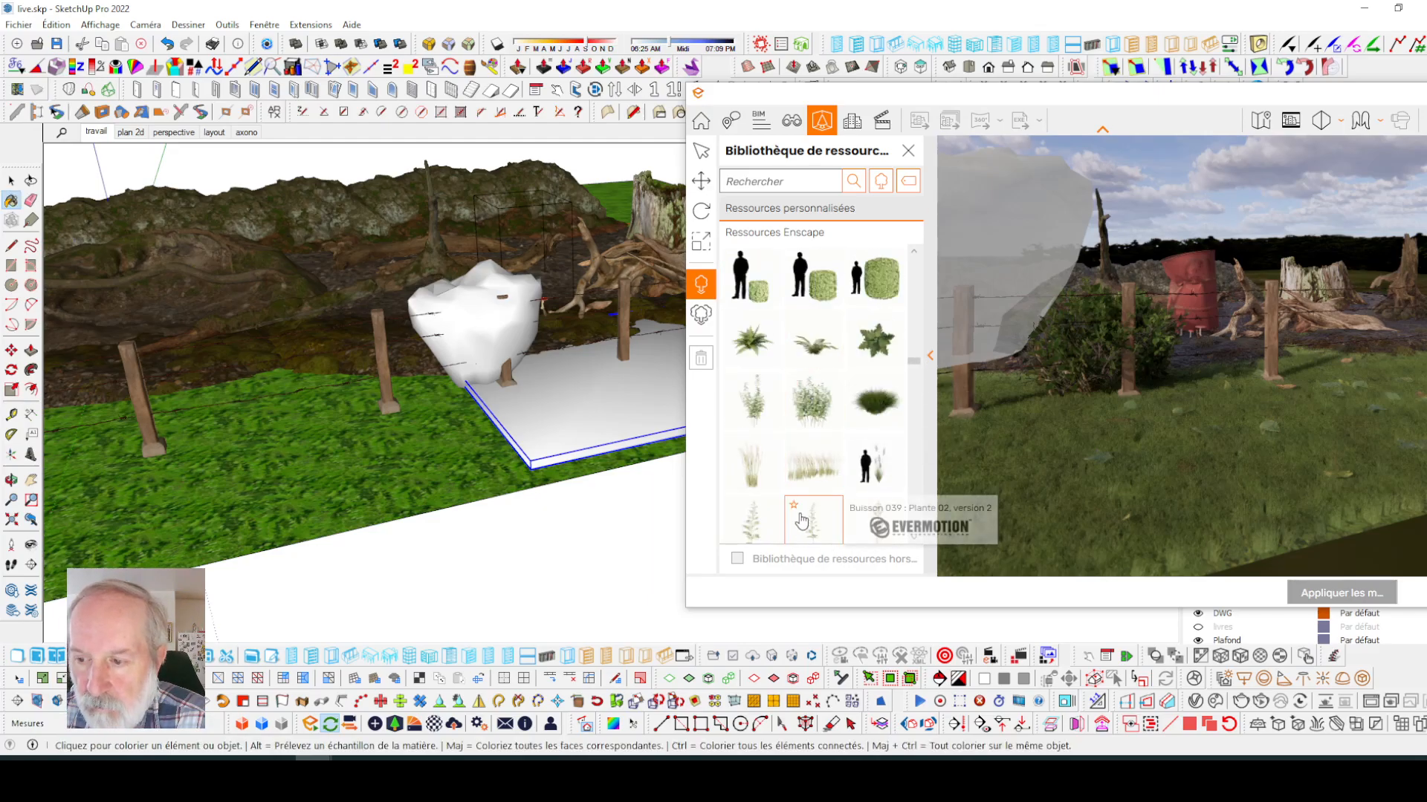
pyautogui.click(753, 490)
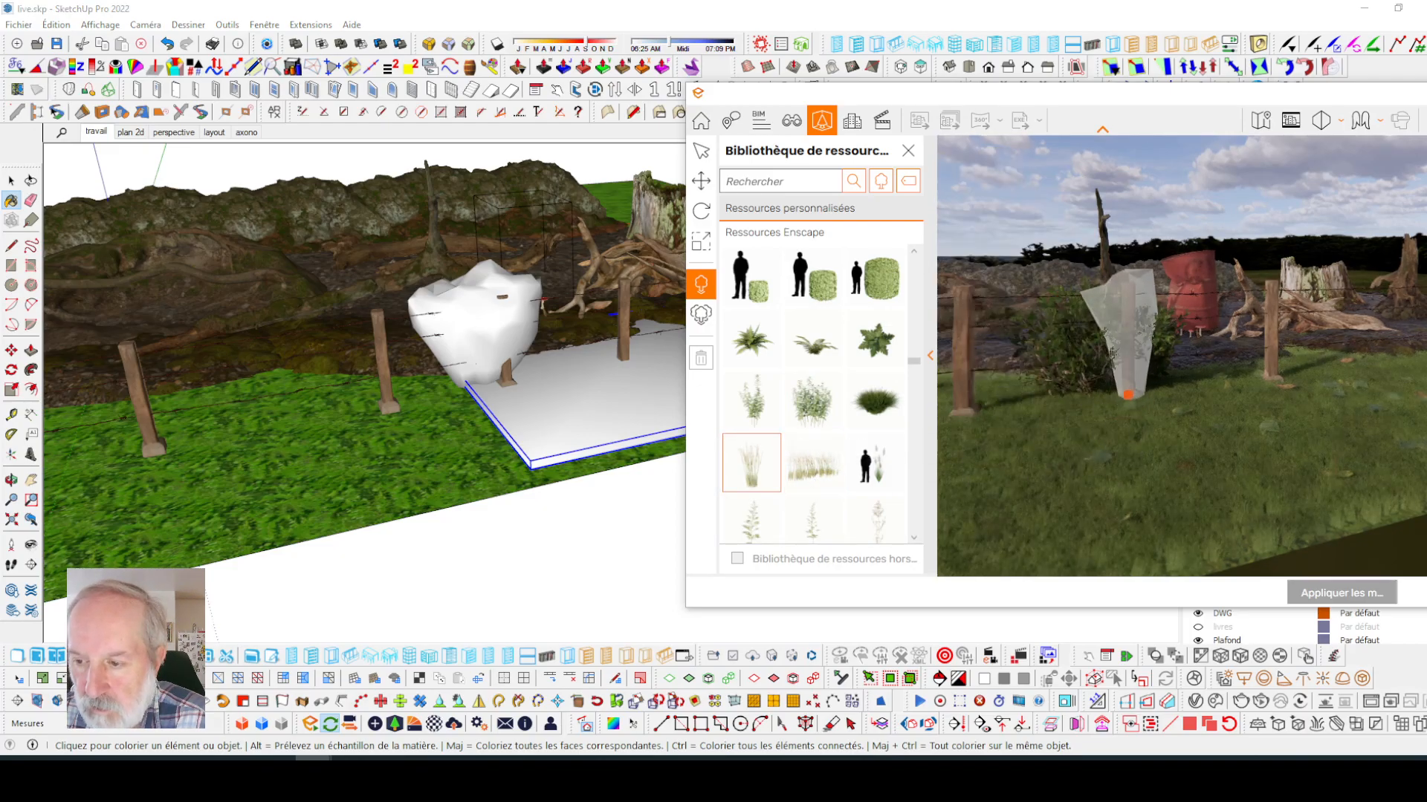
pyautogui.click(1113, 409)
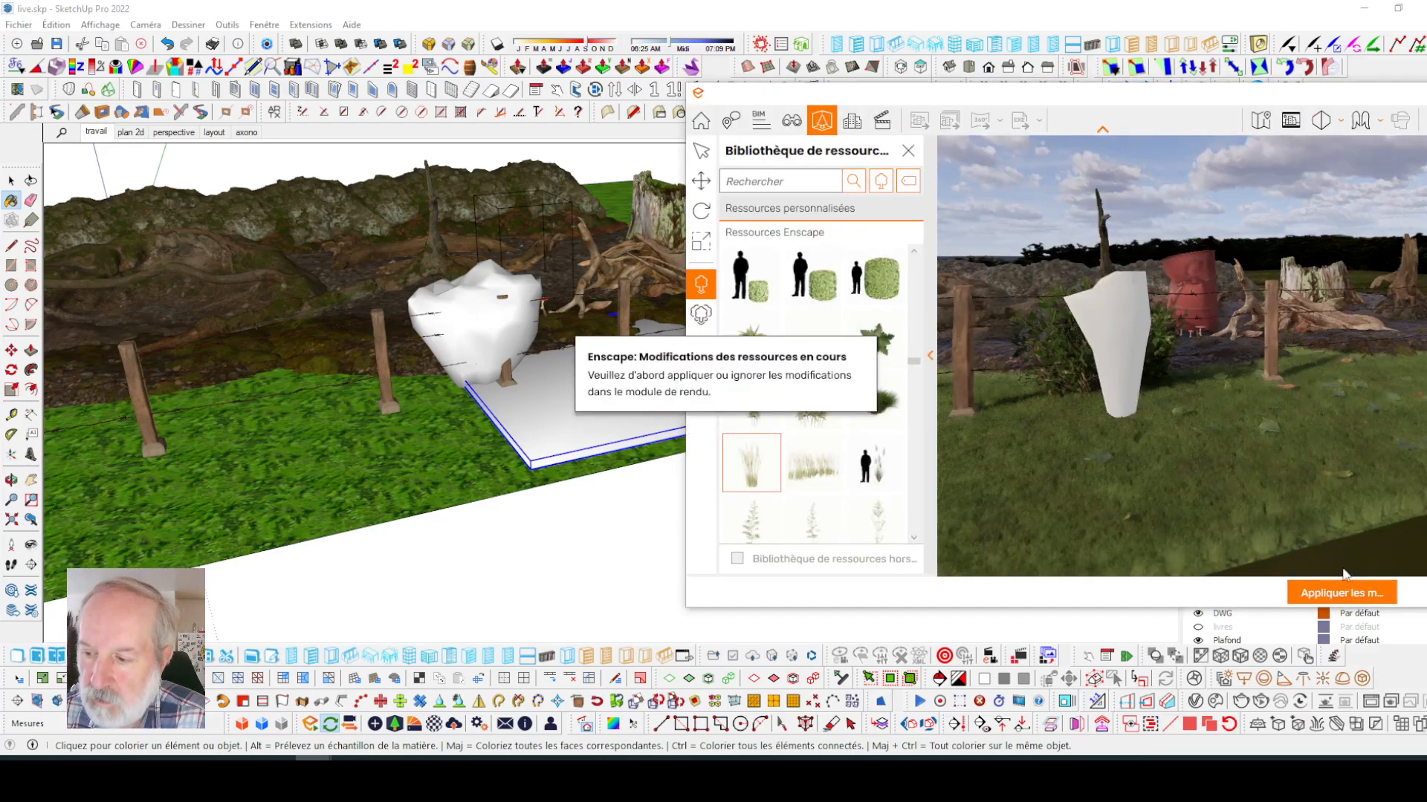
pyautogui.click(1360, 595)
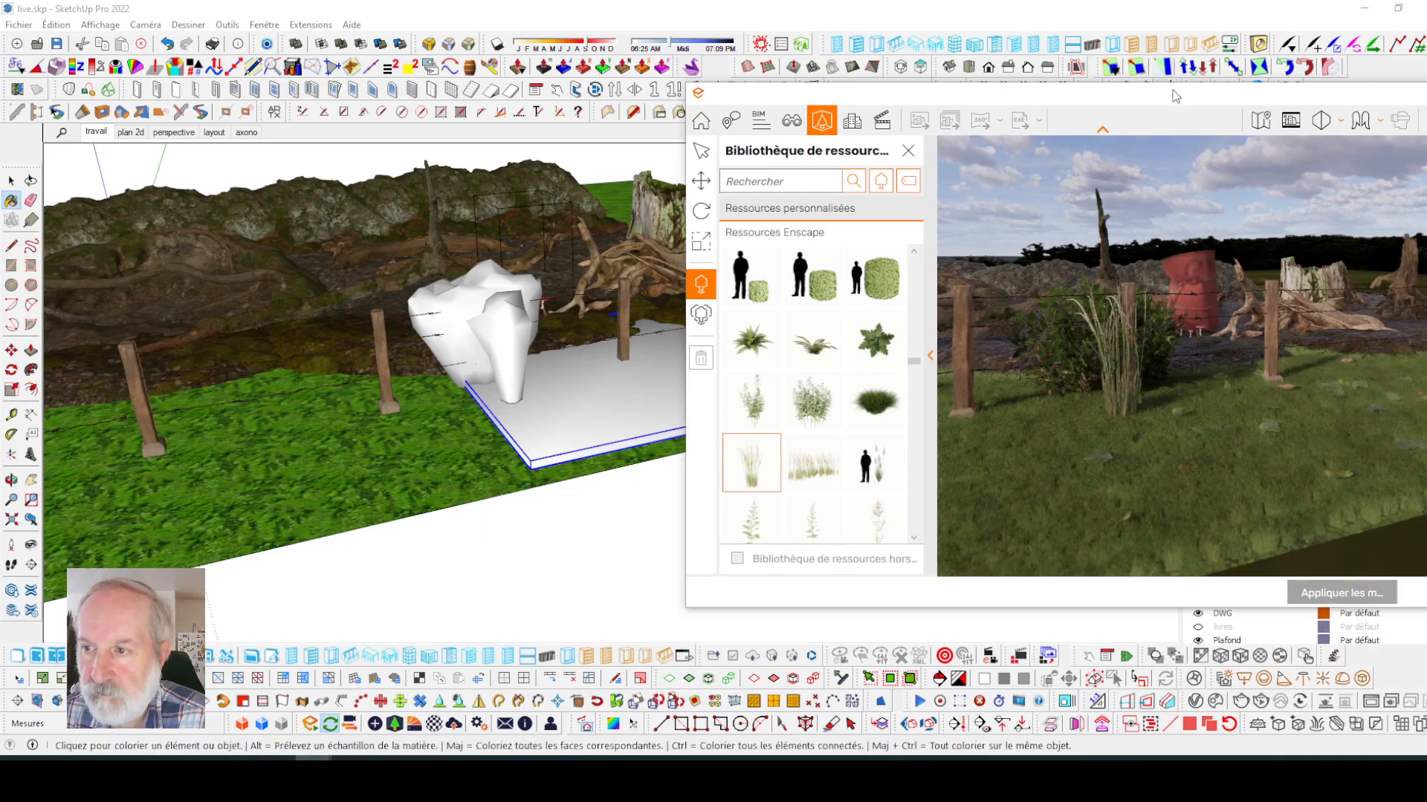
# - Find "Buisson 053 : Plante 09, version 1" in the library and place the plants on the grass beside the tall grass clump
pyautogui.moveTo(1145, 91); pyautogui.dragTo(997, 62)
pyautogui.scroll(-6, 682, 413)
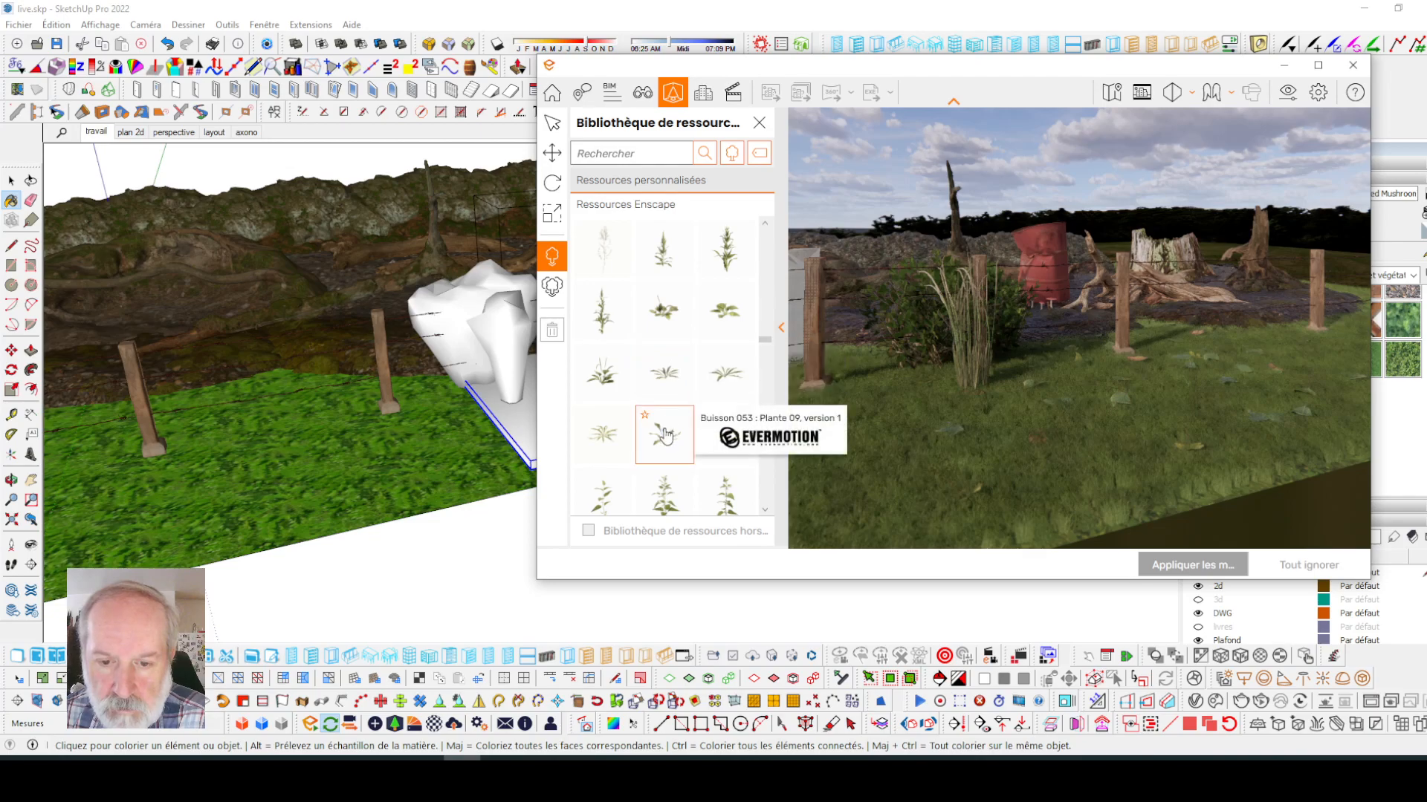
pyautogui.click(663, 440)
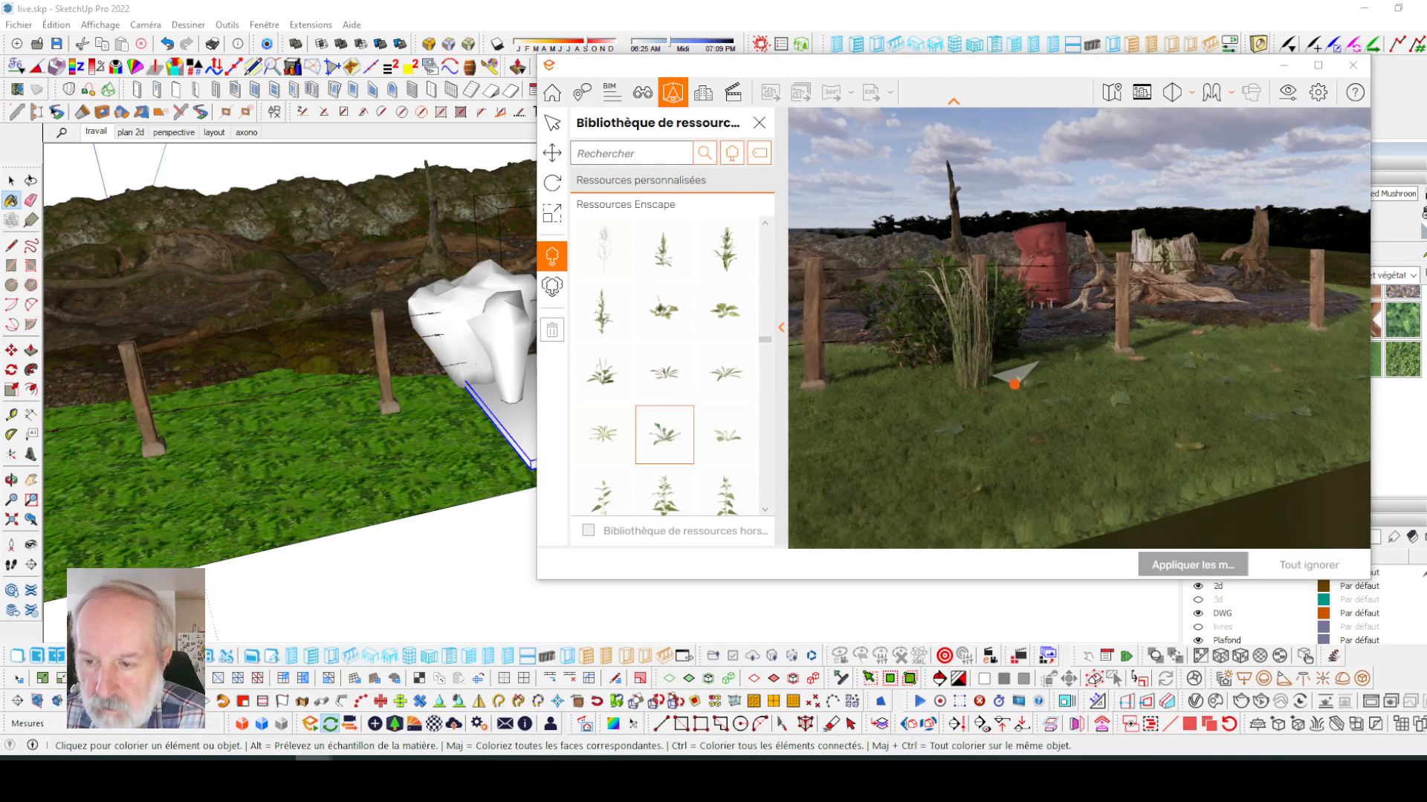
pyautogui.click(1022, 379)
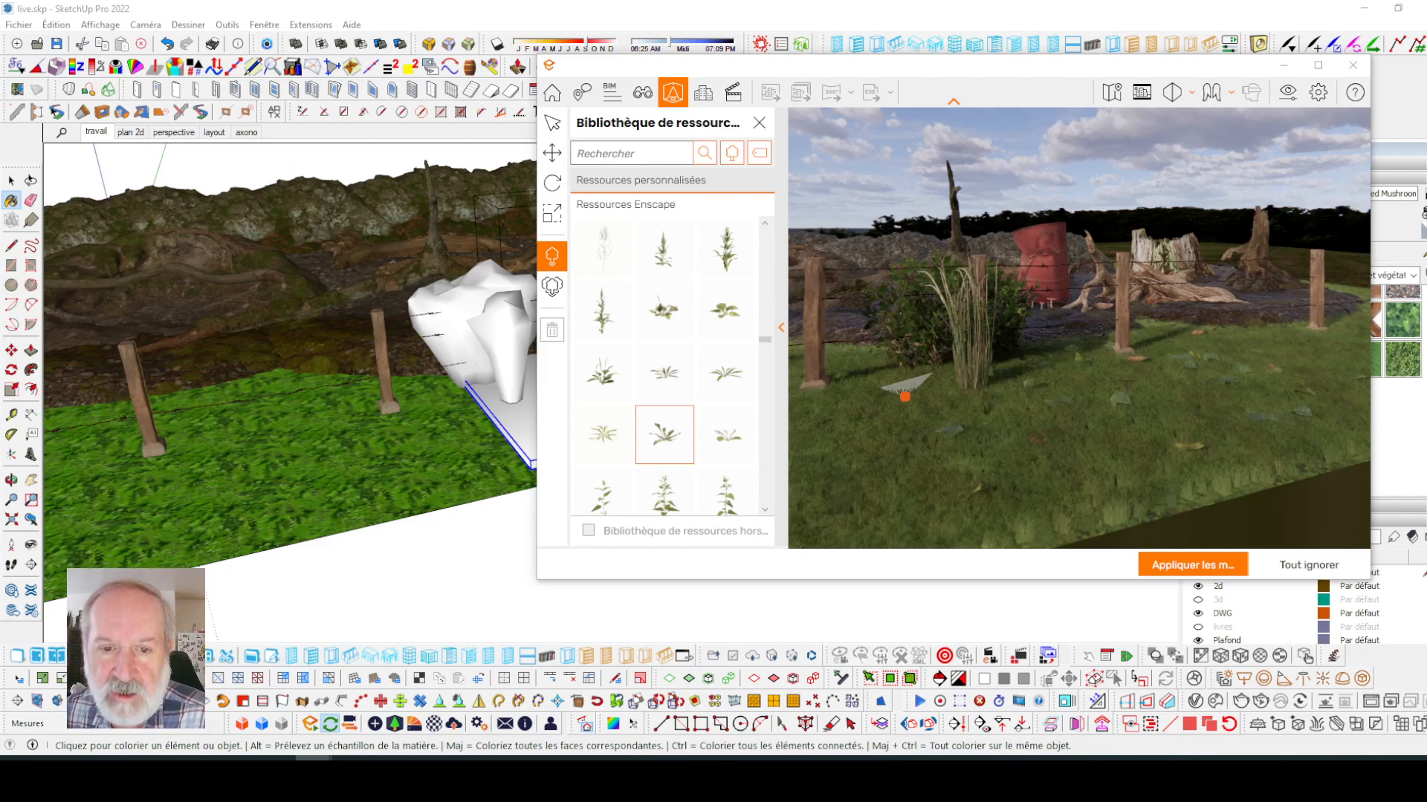
# - Try to define a multi-asset placement zone along the grass strip in front of the fence
pyautogui.click(553, 289)
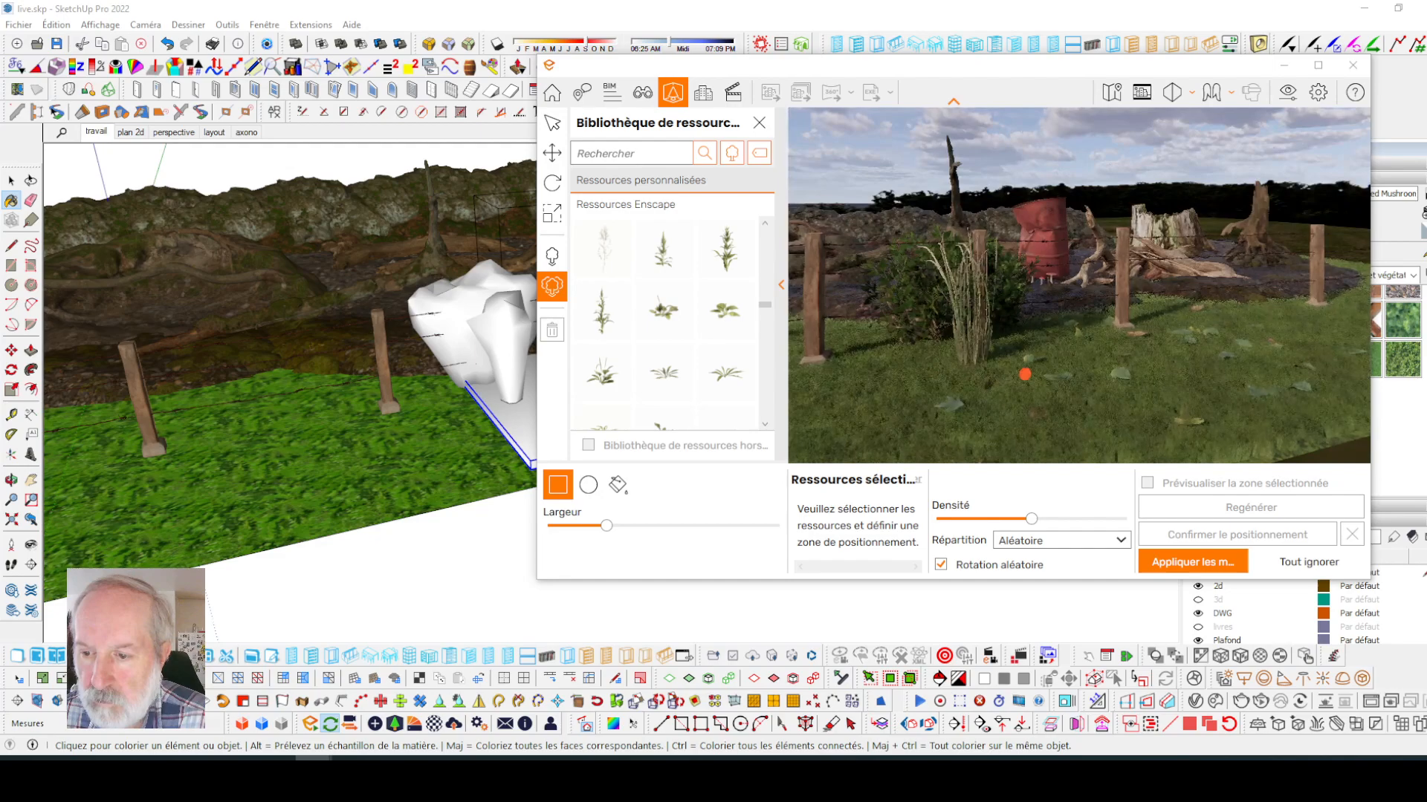
pyautogui.scroll(1, 1102, 367)
pyautogui.scroll(-4, 1055, 362)
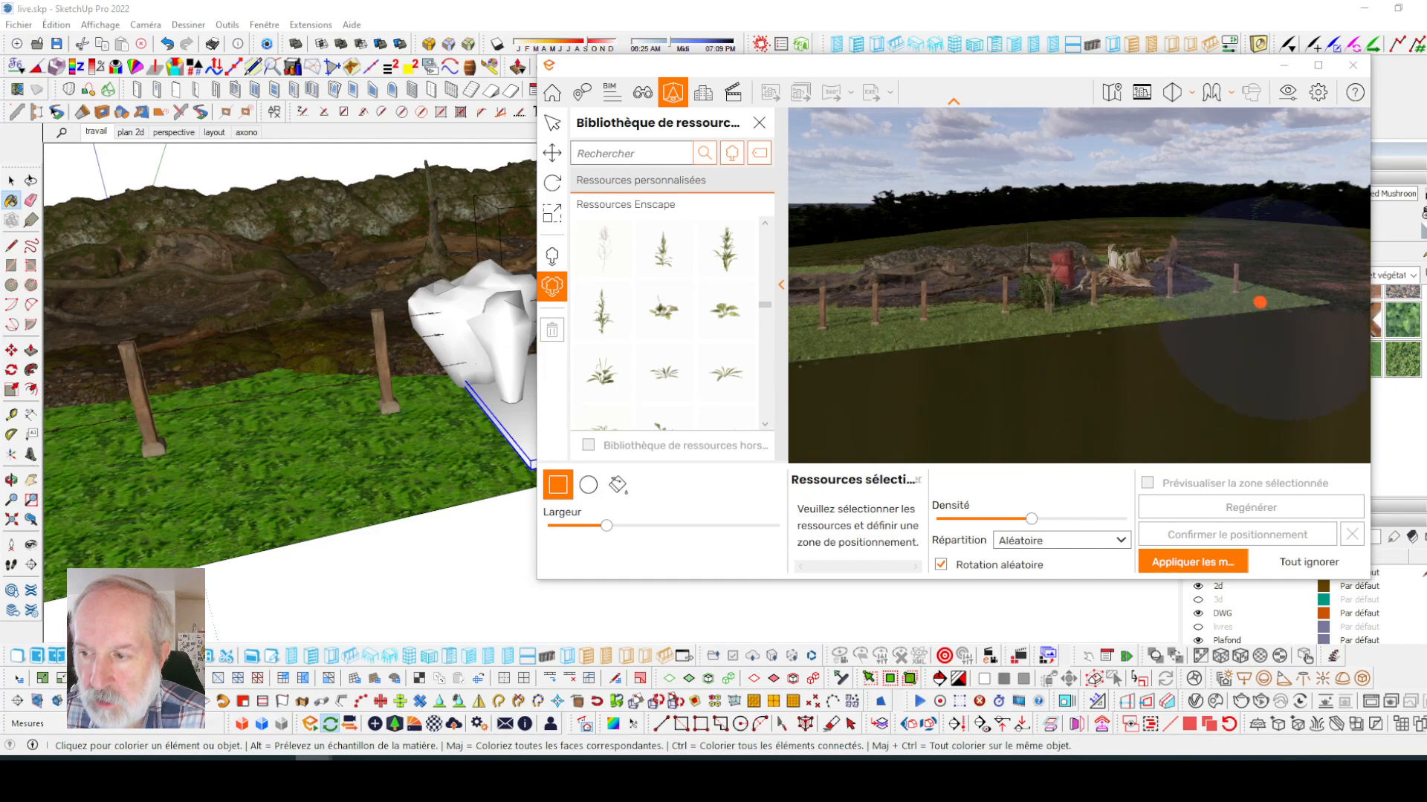
pyautogui.click(1203, 301)
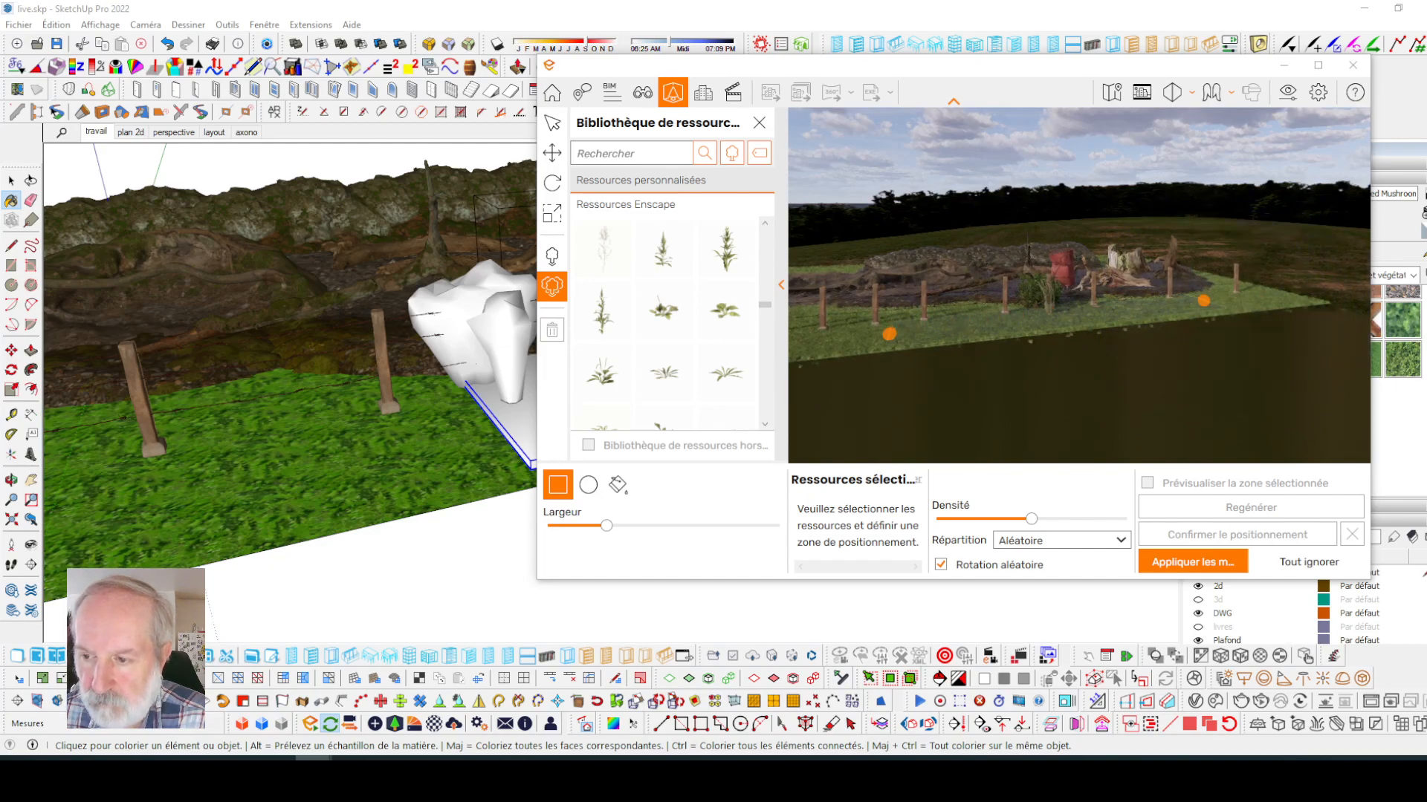
# - Apply the pending low-plant placements and bring them into closer view in the render
pyautogui.click(1205, 569)
pyautogui.scroll(3, 1067, 341)
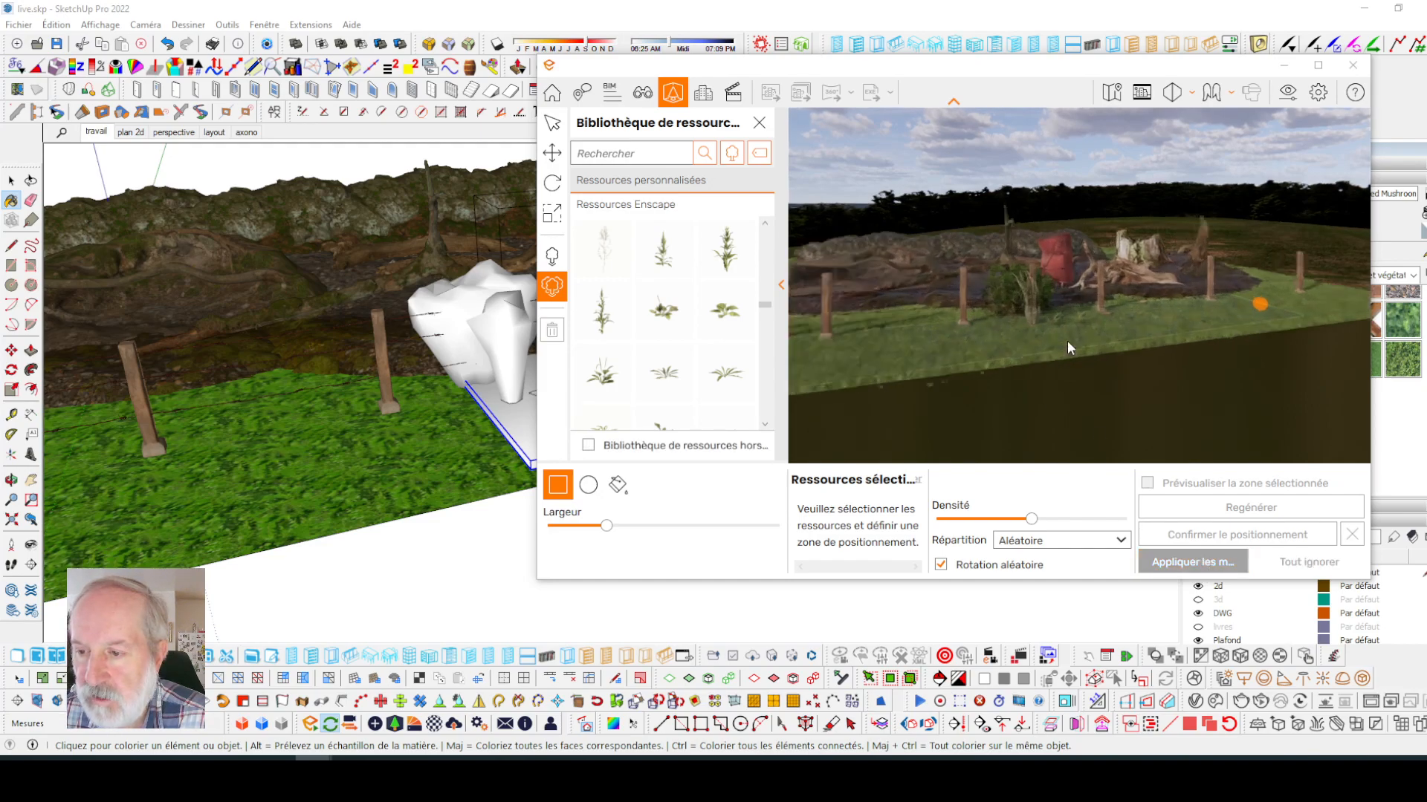
pyautogui.scroll(-1, 1068, 348)
pyautogui.moveTo(1042, 338); pyautogui.dragTo(1057, 327, button='right')
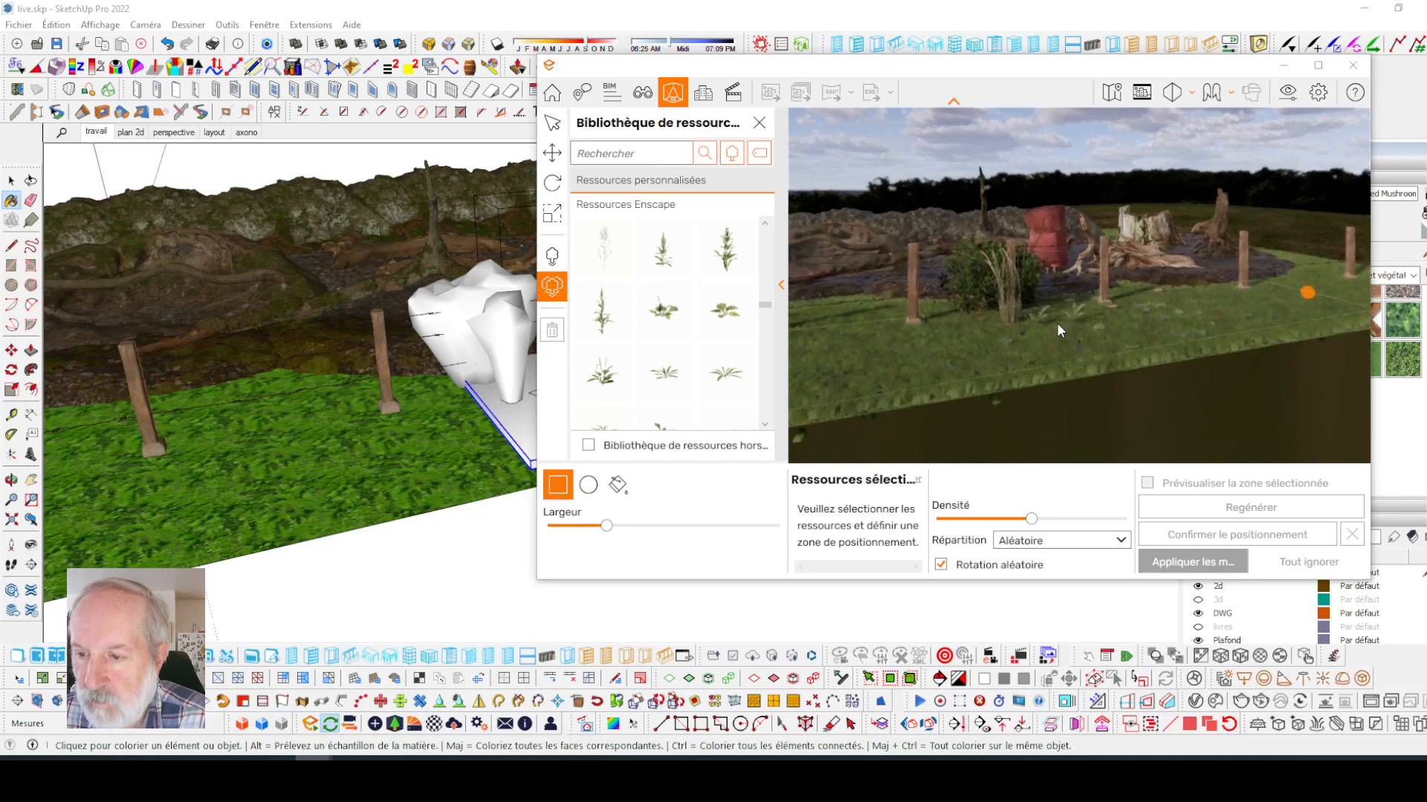
pyautogui.scroll(3, 1061, 324)
pyautogui.scroll(-2, 1061, 324)
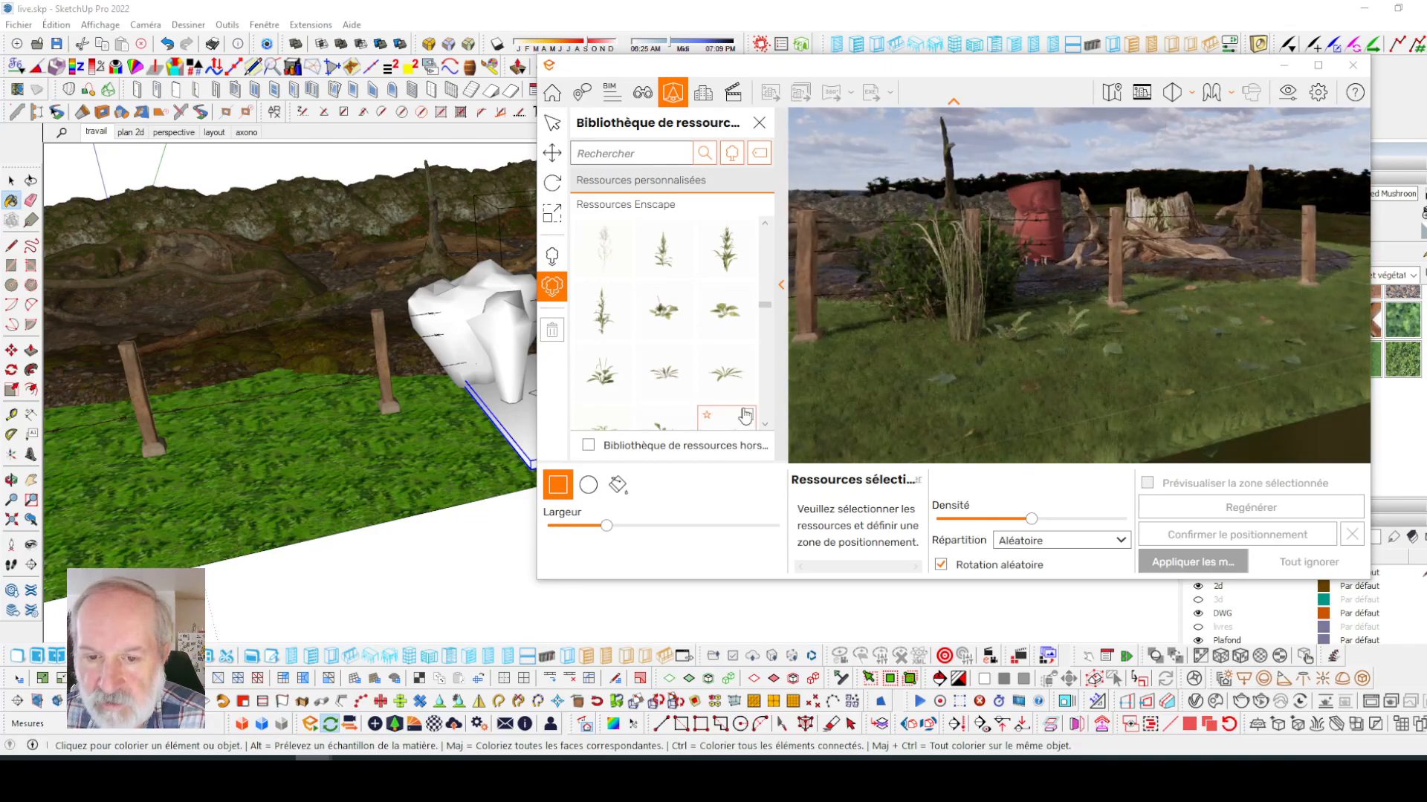
pyautogui.scroll(1, 1071, 345)
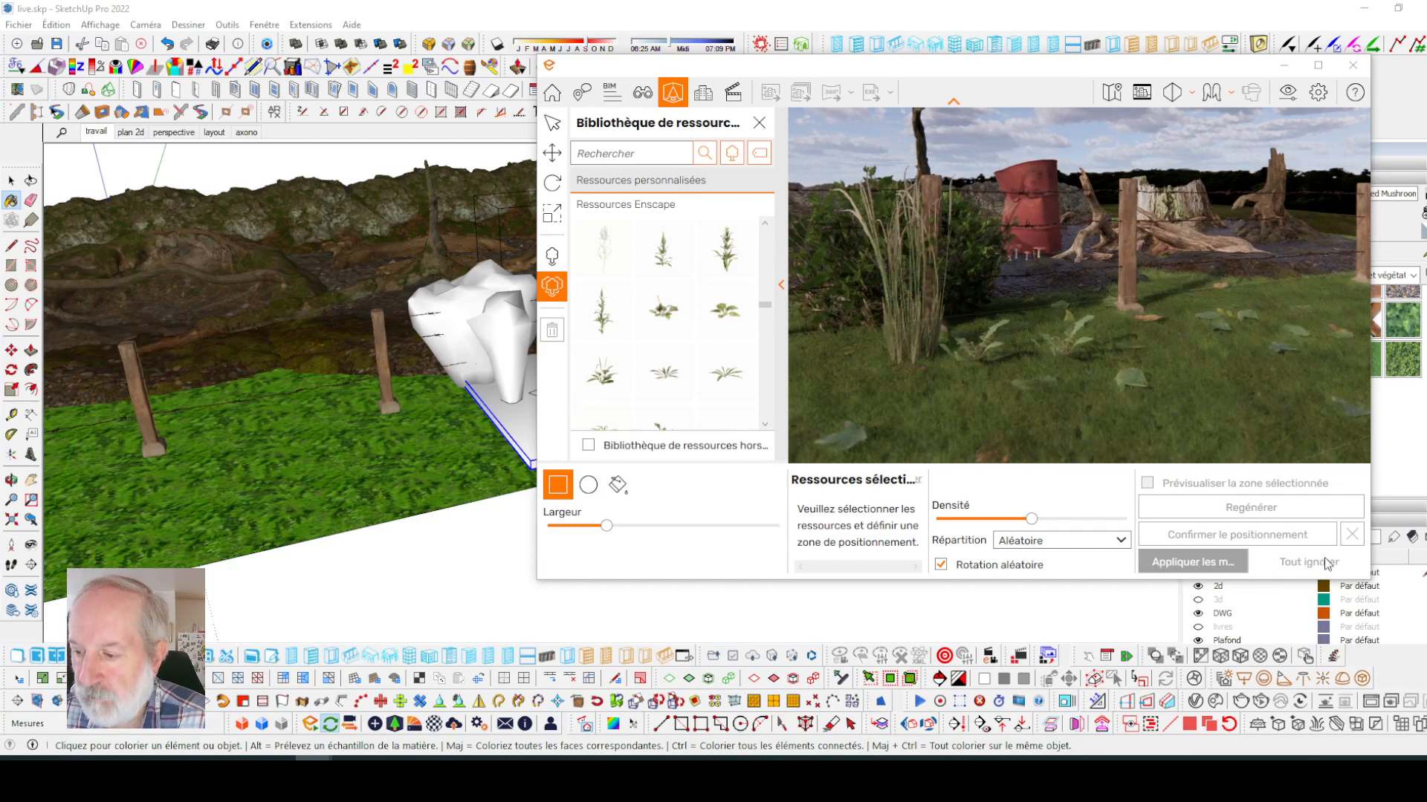
# - Compare how the placed vegetation is highlighted in asset selection mode and in move mode
pyautogui.moveTo(1114, 66); pyautogui.dragTo(1016, 41)
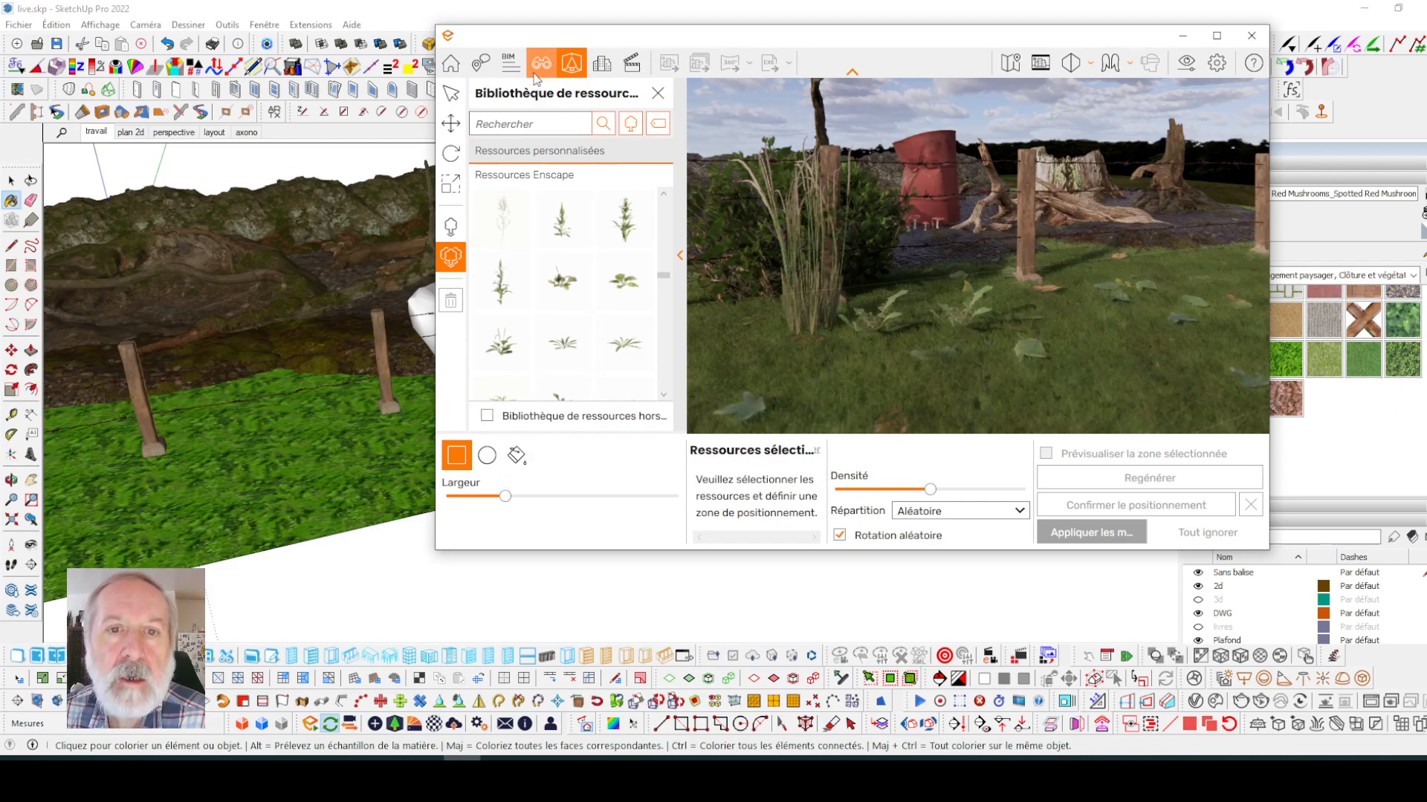
pyautogui.click(454, 99)
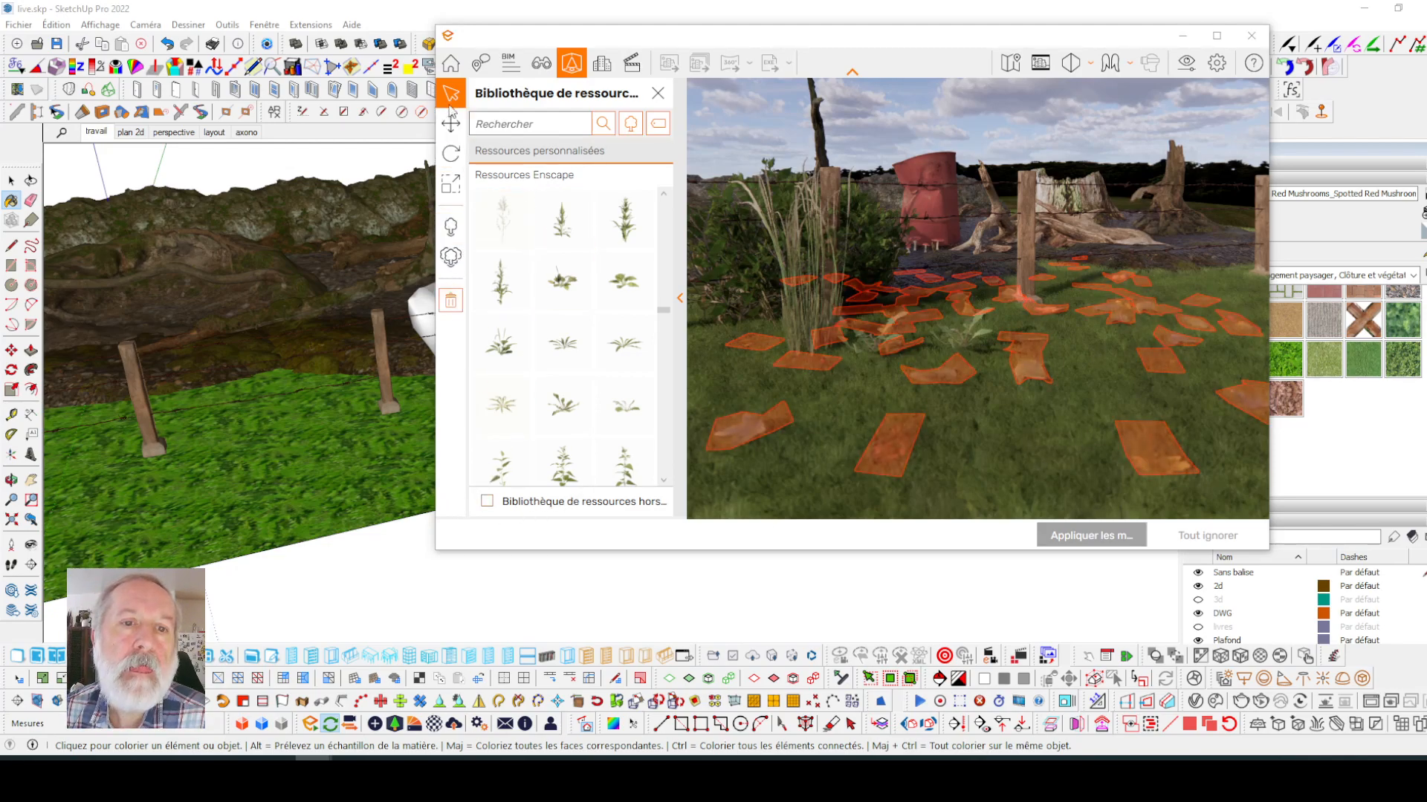
pyautogui.click(451, 124)
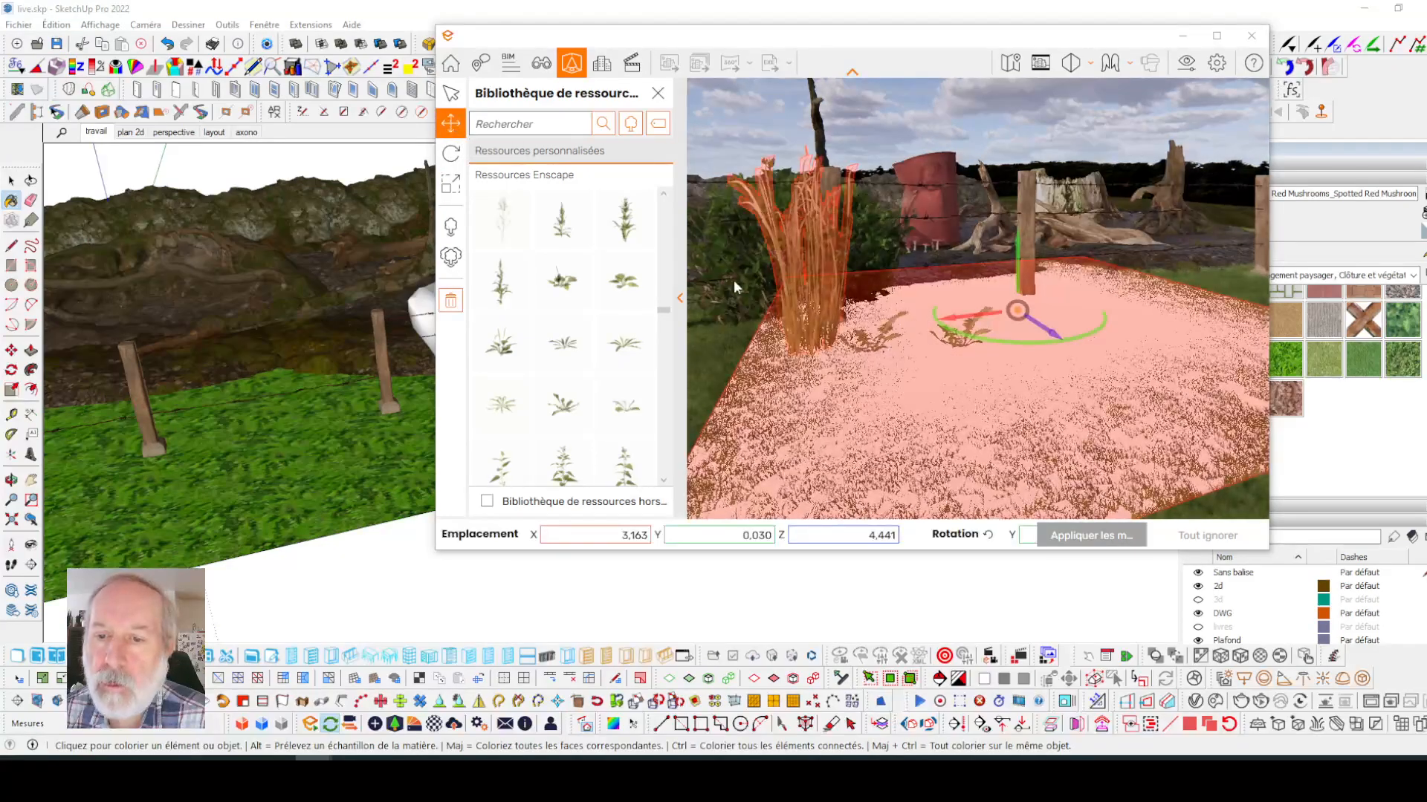
pyautogui.click(451, 93)
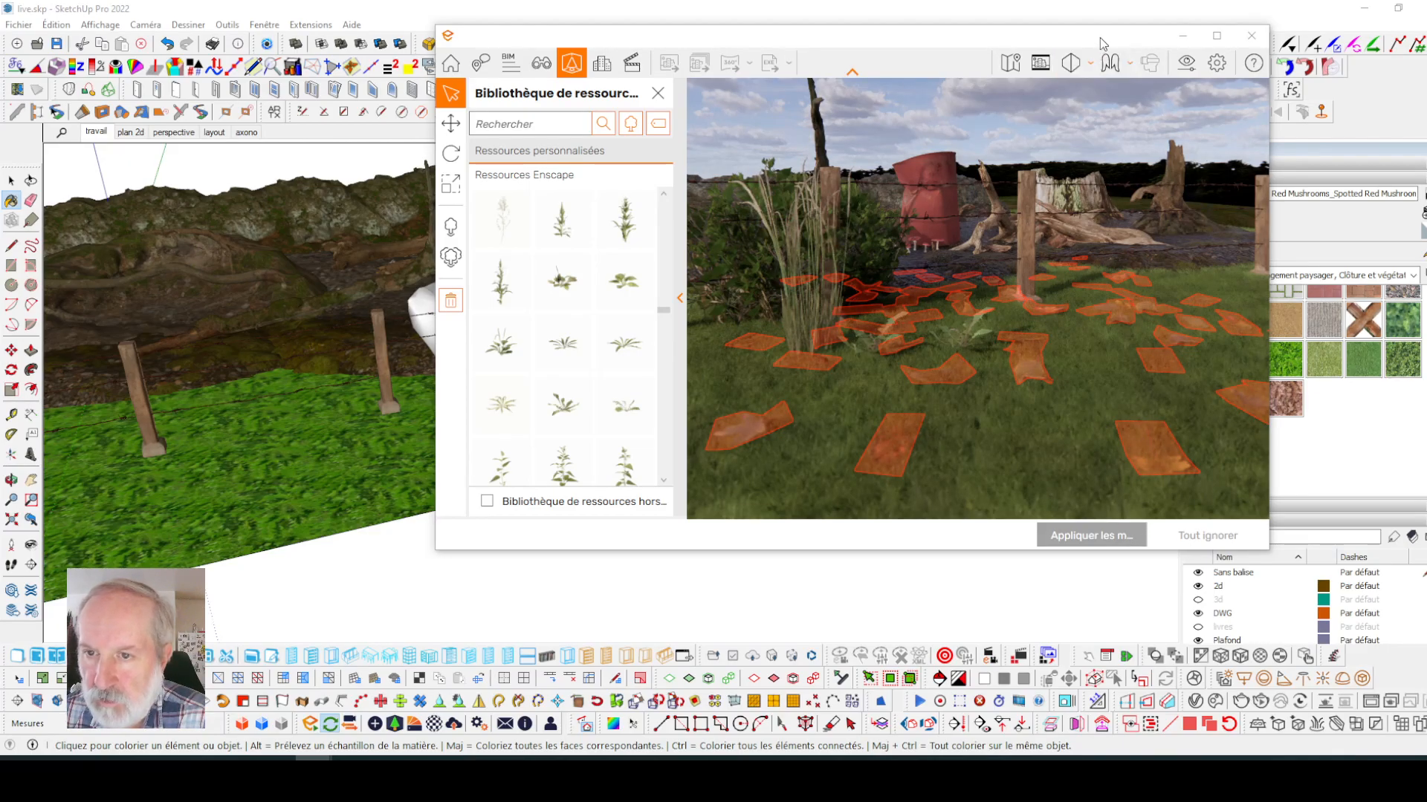
pyautogui.moveTo(1100, 38); pyautogui.dragTo(860, 35)
pyautogui.moveTo(1030, 169); pyautogui.dragTo(1263, 169)
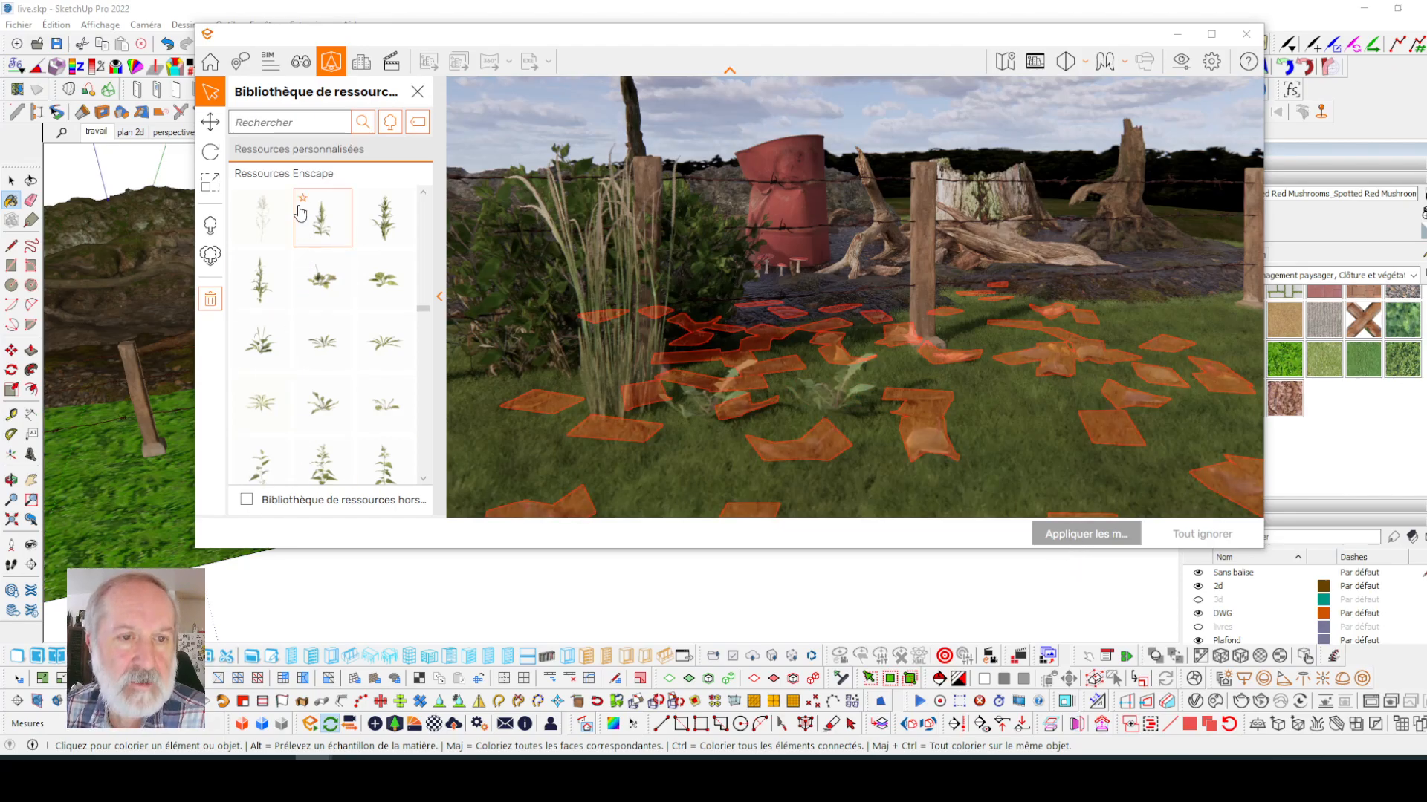
pyautogui.click(211, 122)
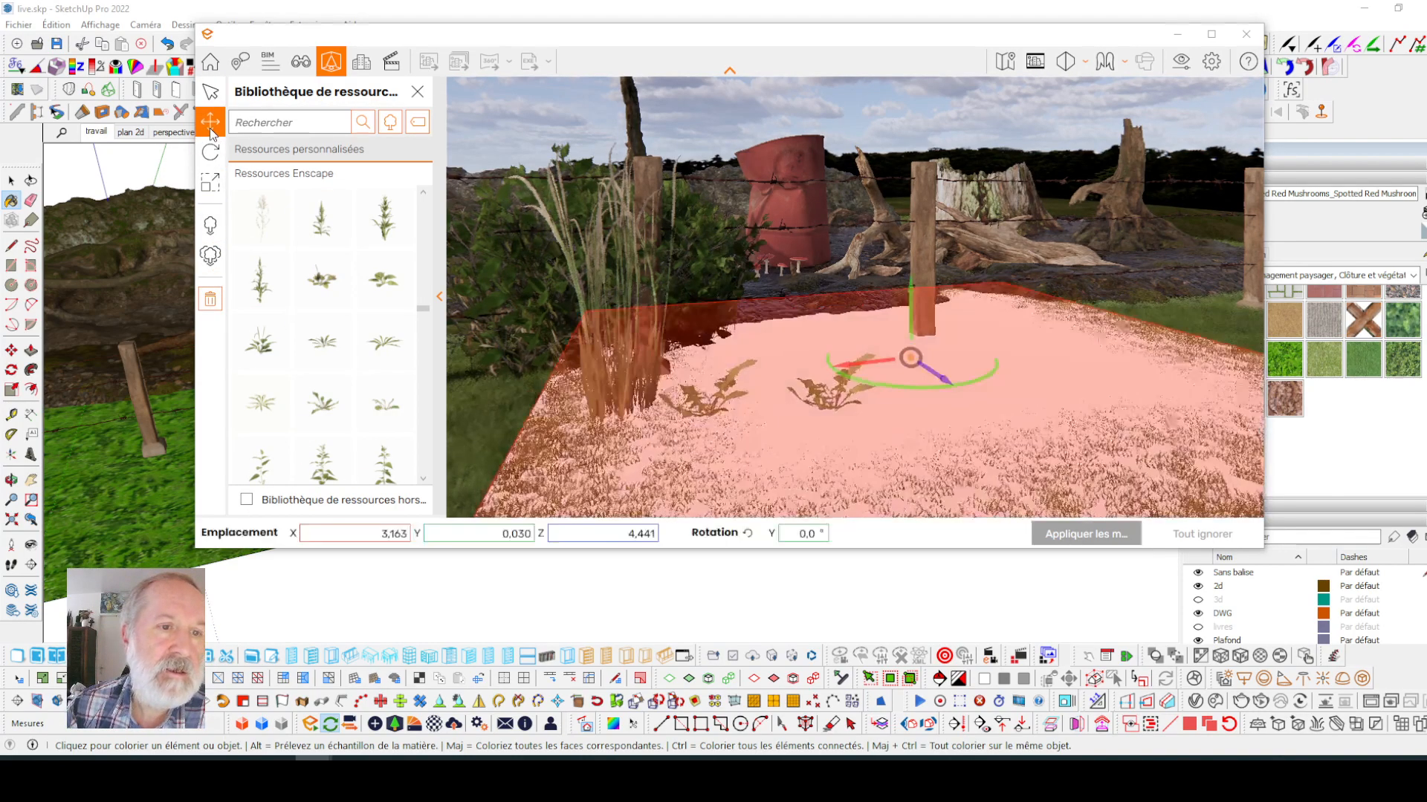
pyautogui.click(210, 92)
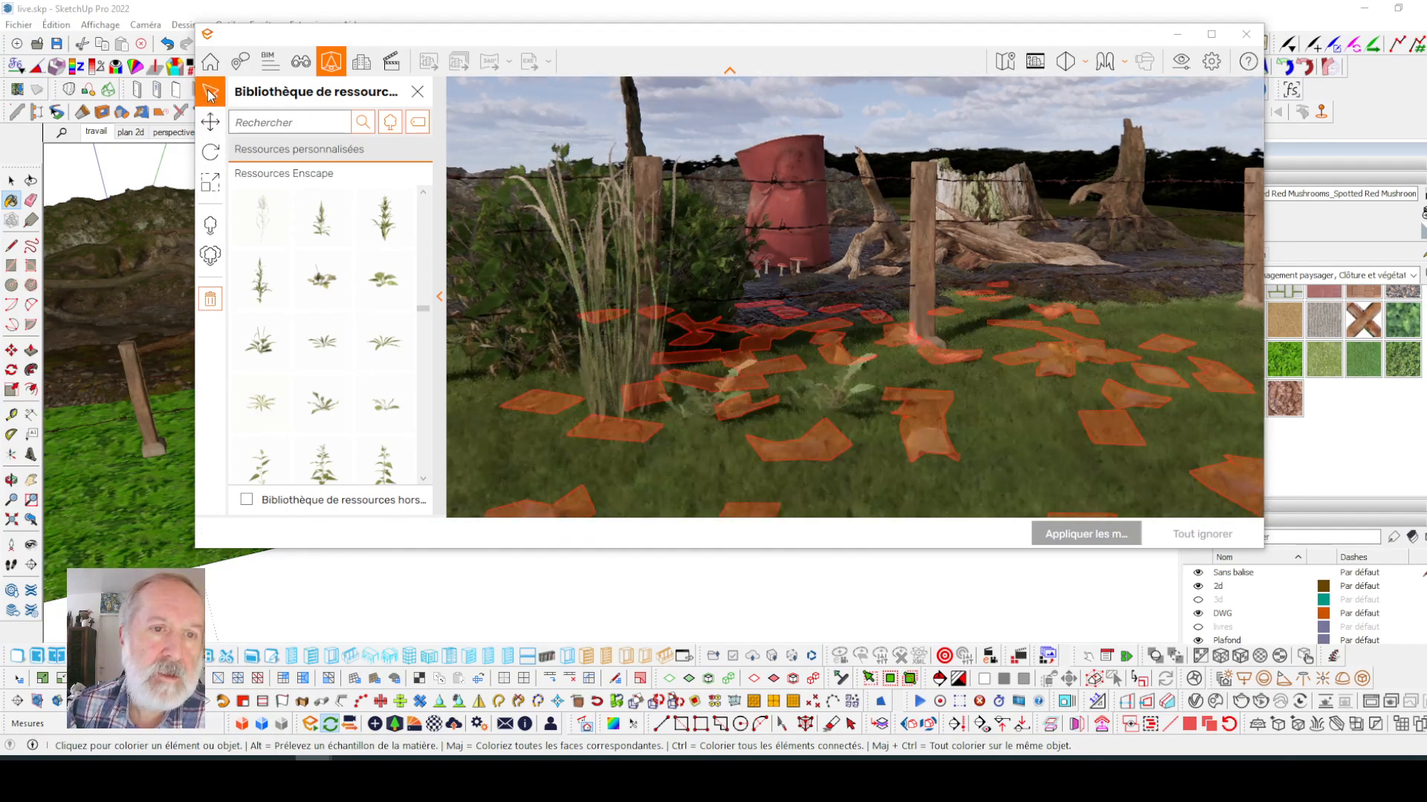
# - Switch to the site context and examine the tall grass and low plants close up beside the fence post
pyautogui.click(361, 64)
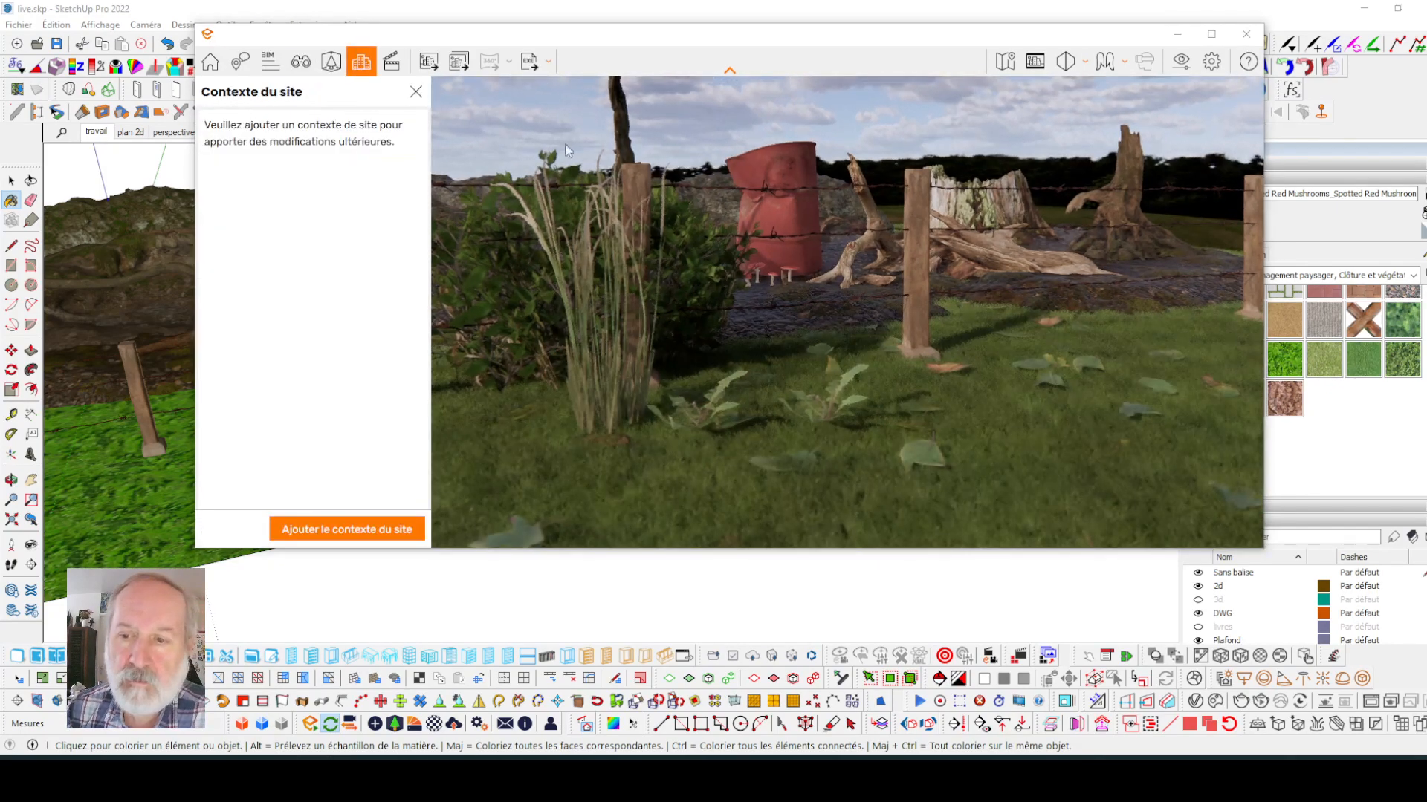
pyautogui.moveTo(921, 357); pyautogui.dragTo(792, 334)
pyautogui.scroll(-1, 827, 316)
pyautogui.scroll(1, 902, 319)
pyautogui.moveTo(902, 320); pyautogui.dragTo(952, 351)
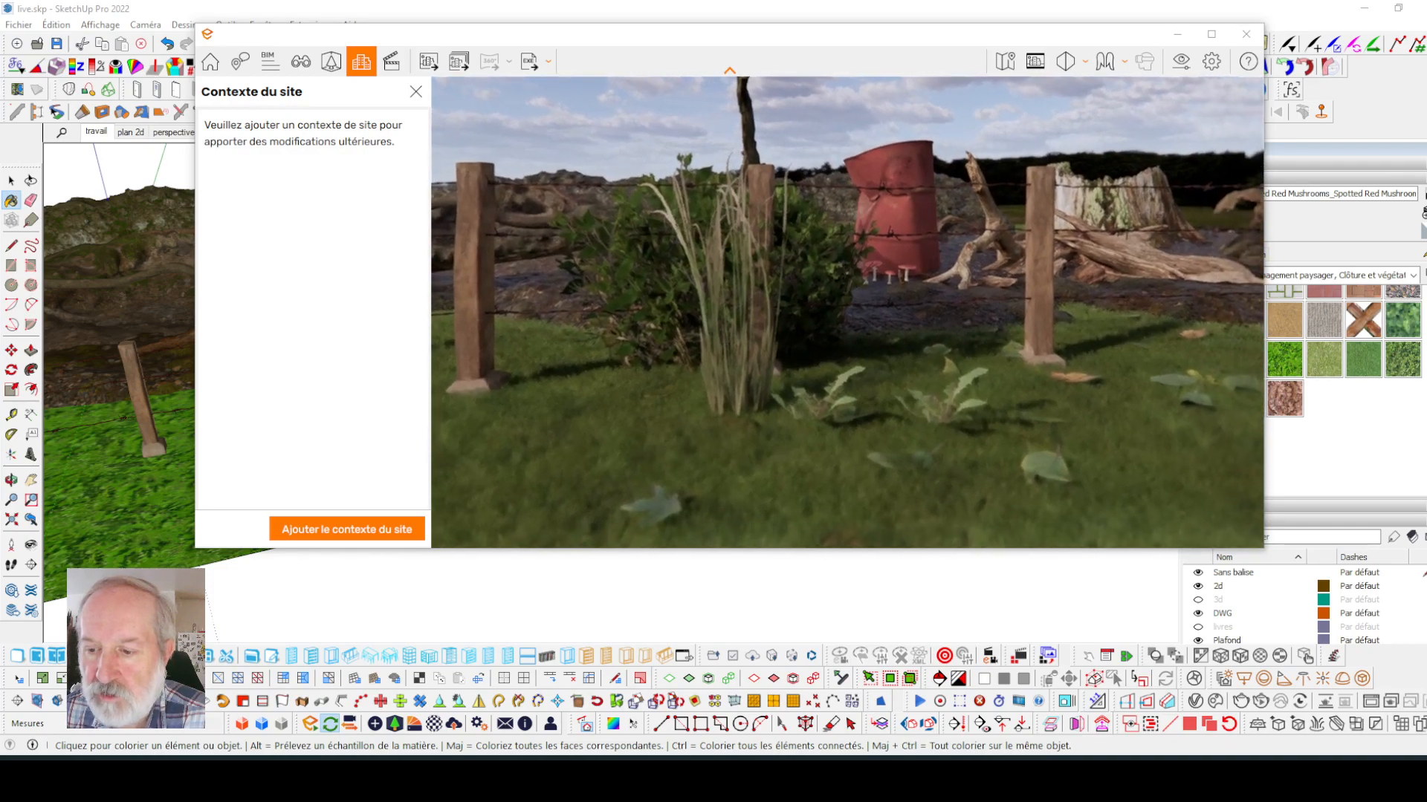
pyautogui.scroll(2, 924, 262)
pyautogui.moveTo(925, 262); pyautogui.dragTo(928, 321)
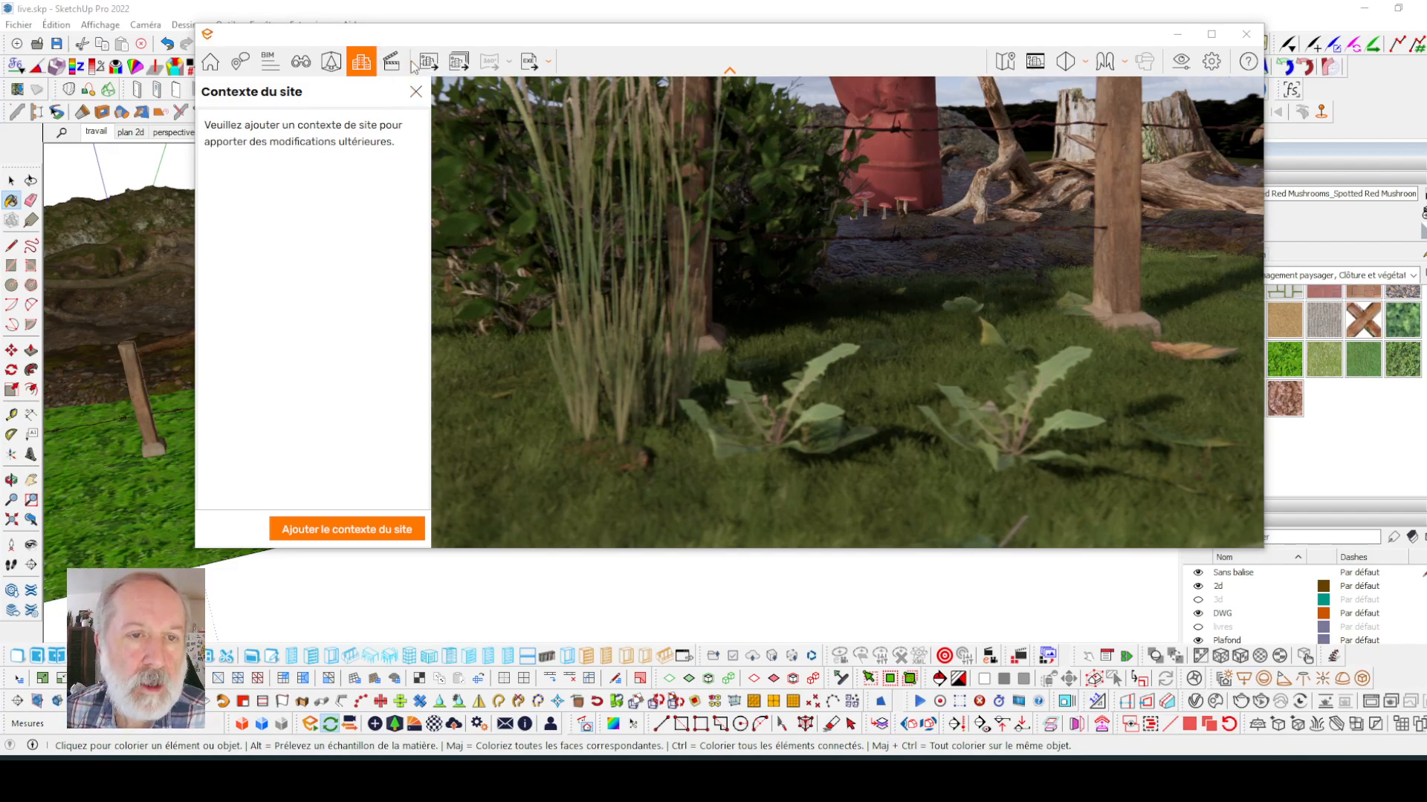
# - Open the visual settings, enable automatic focus and set the depth of field to 0 %, keeping the render visible beside them
pyautogui.click(1176, 67)
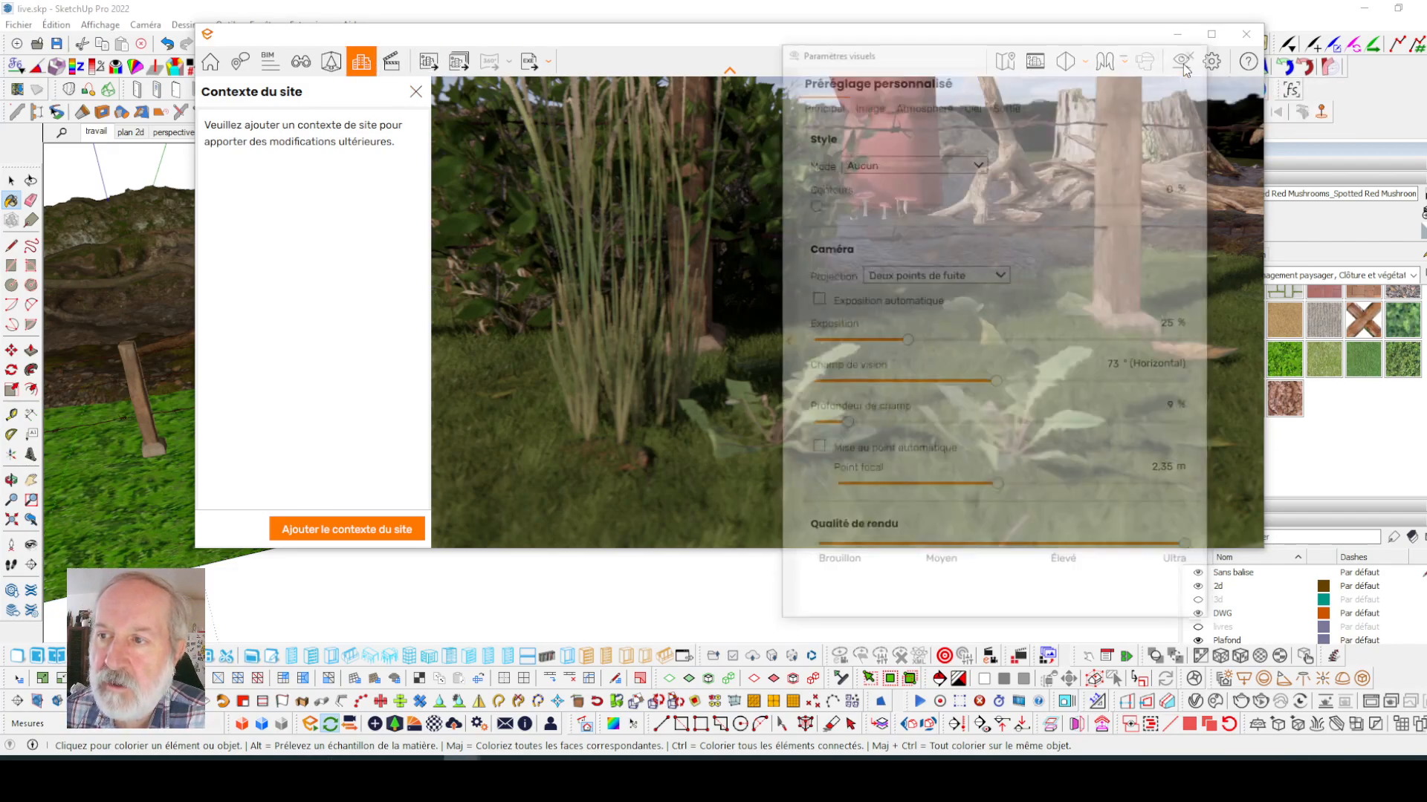
pyautogui.click(818, 450)
pyautogui.moveTo(843, 425); pyautogui.dragTo(796, 423)
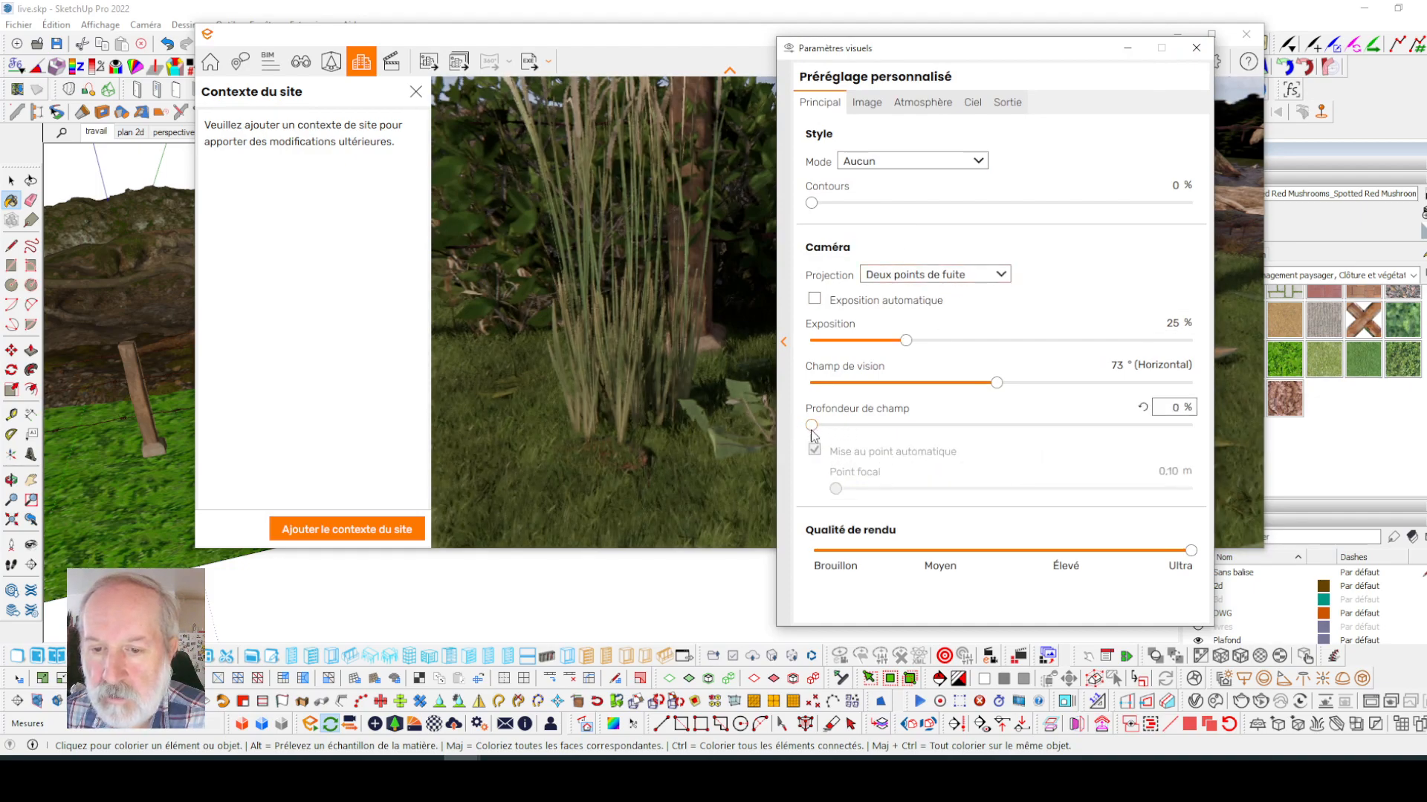
pyautogui.moveTo(1010, 48); pyautogui.dragTo(287, 49)
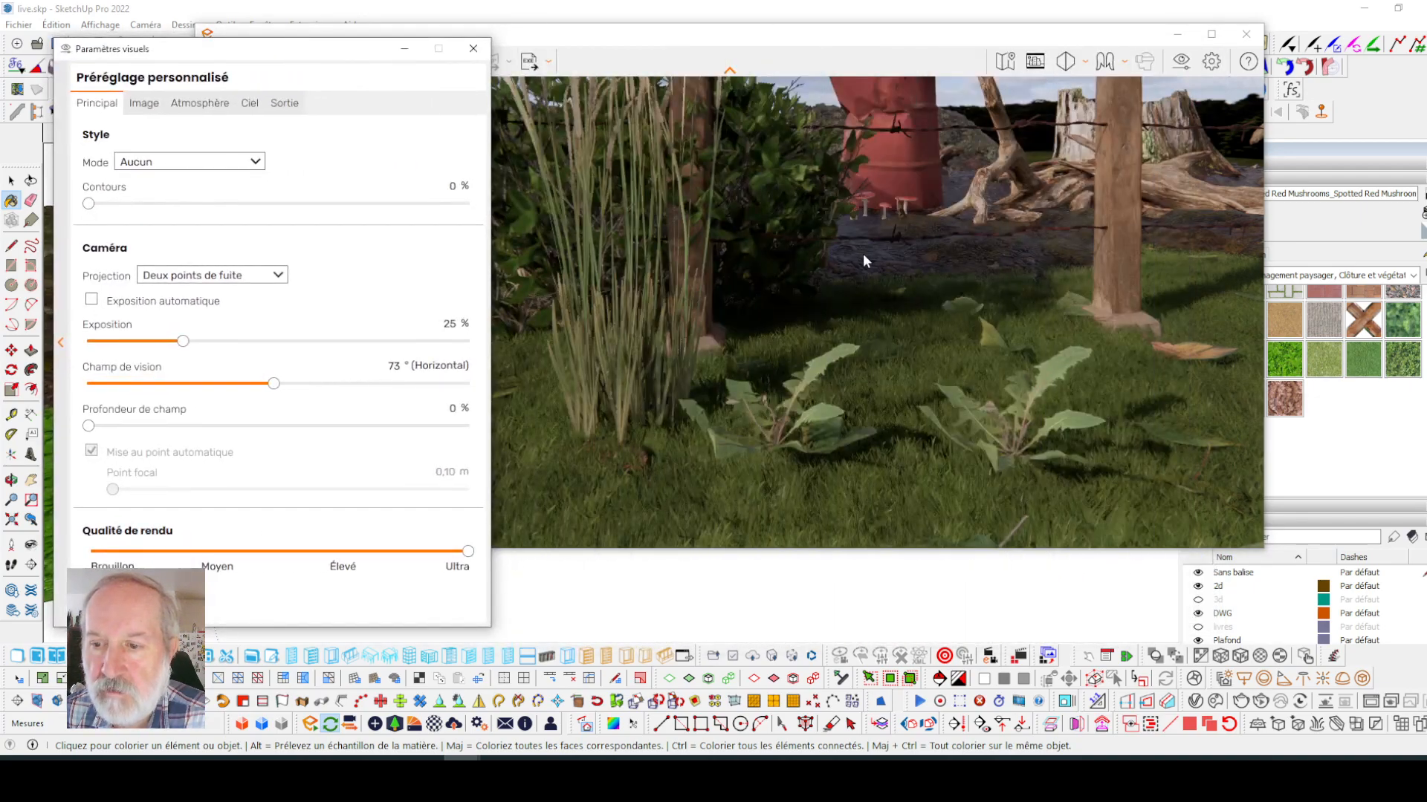
pyautogui.moveTo(877, 312); pyautogui.dragTo(948, 302)
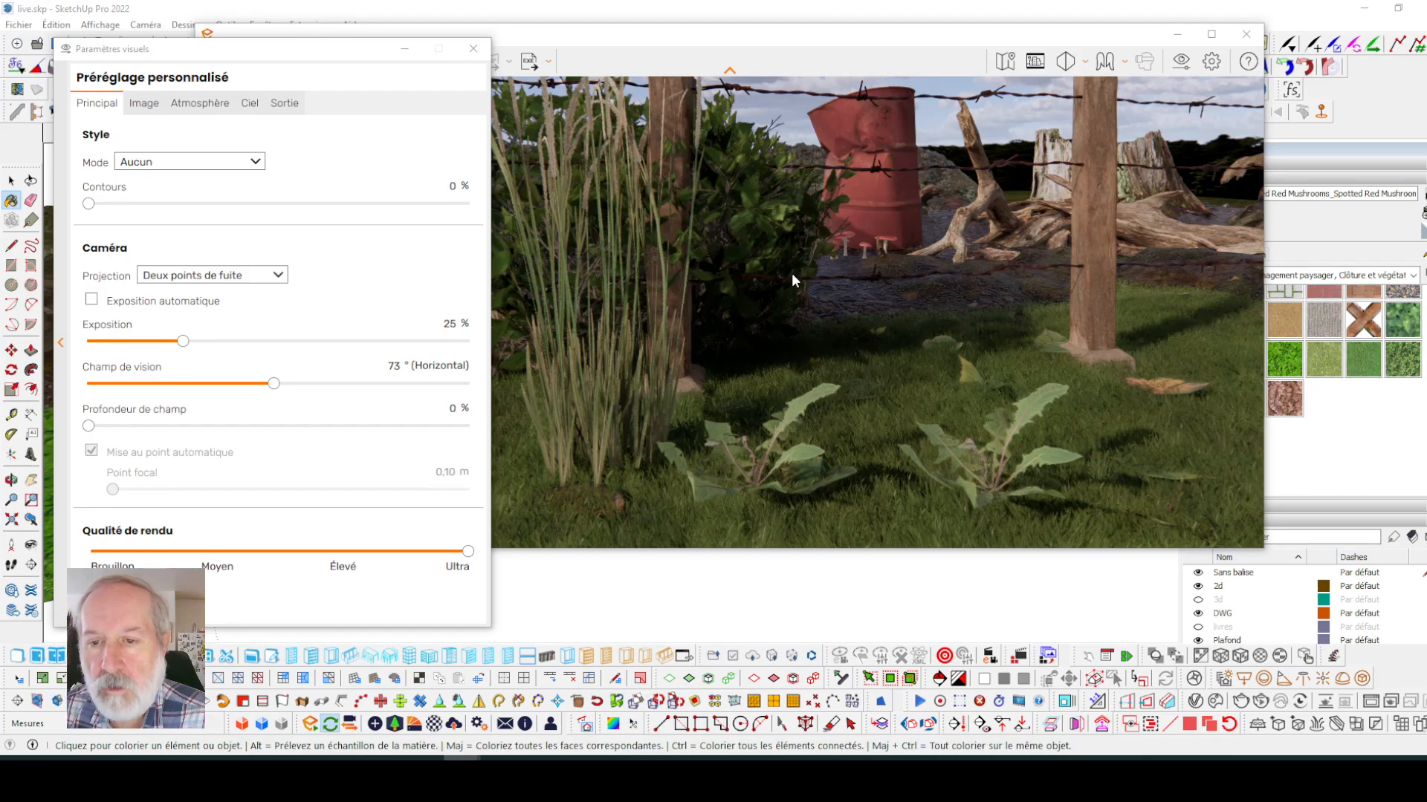
# - Adjust the sun's time of day in the render until direct sunlight falls on the grass, bush and fence posts
pyautogui.keyDown('shift'); pyautogui.moveTo(818, 300); pyautogui.dragTo(866, 302, button='right'); pyautogui.keyUp('shift')
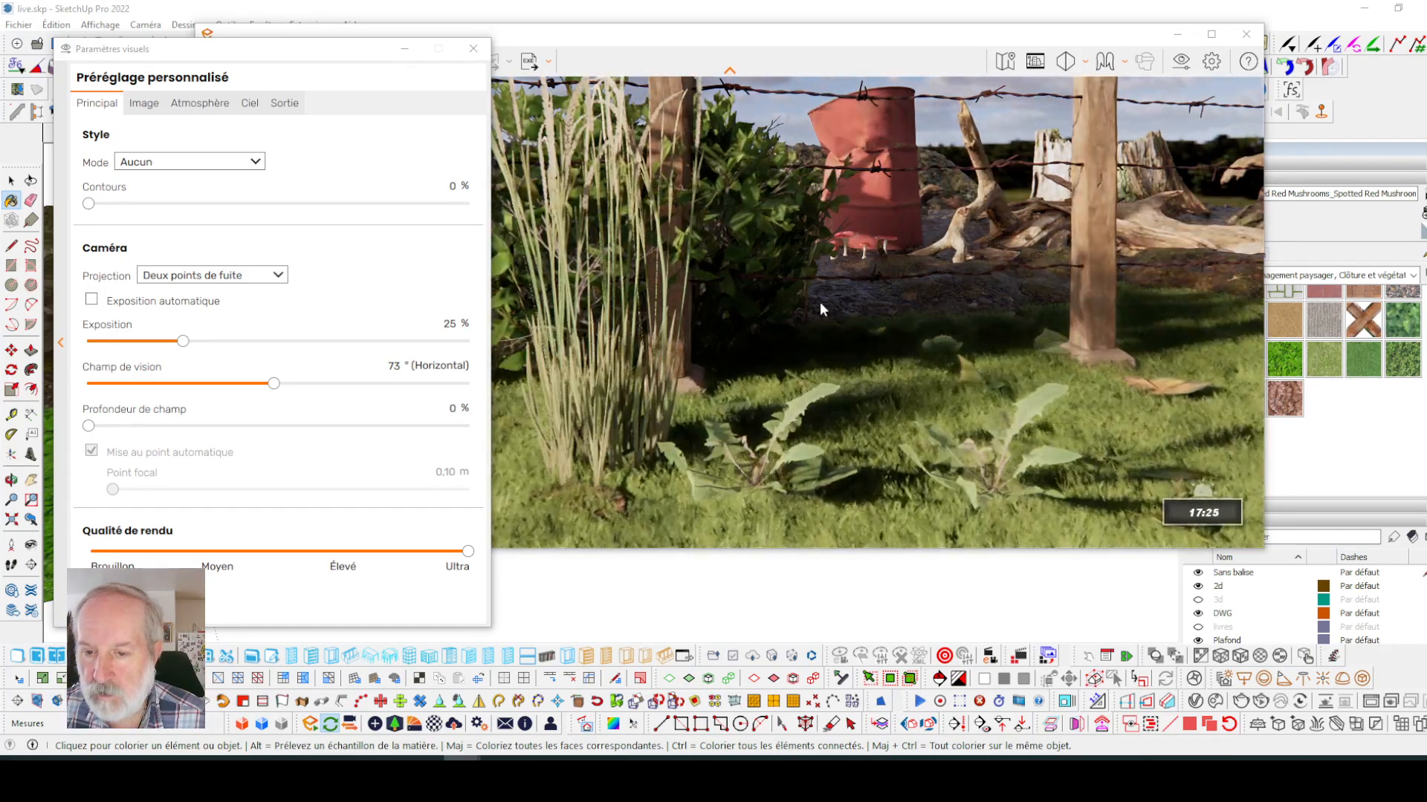
pyautogui.keyDown('shift'); pyautogui.moveTo(673, 317); pyautogui.dragTo(635, 317, button='right'); pyautogui.keyUp('shift')
pyautogui.moveTo(868, 346)
pyautogui.keyDown('shift'); pyautogui.mouseDown(button='right')
pyautogui.moveTo(914, 347)
pyautogui.moveTo(839, 346)
pyautogui.mouseUp(button='right'); pyautogui.keyUp('shift')
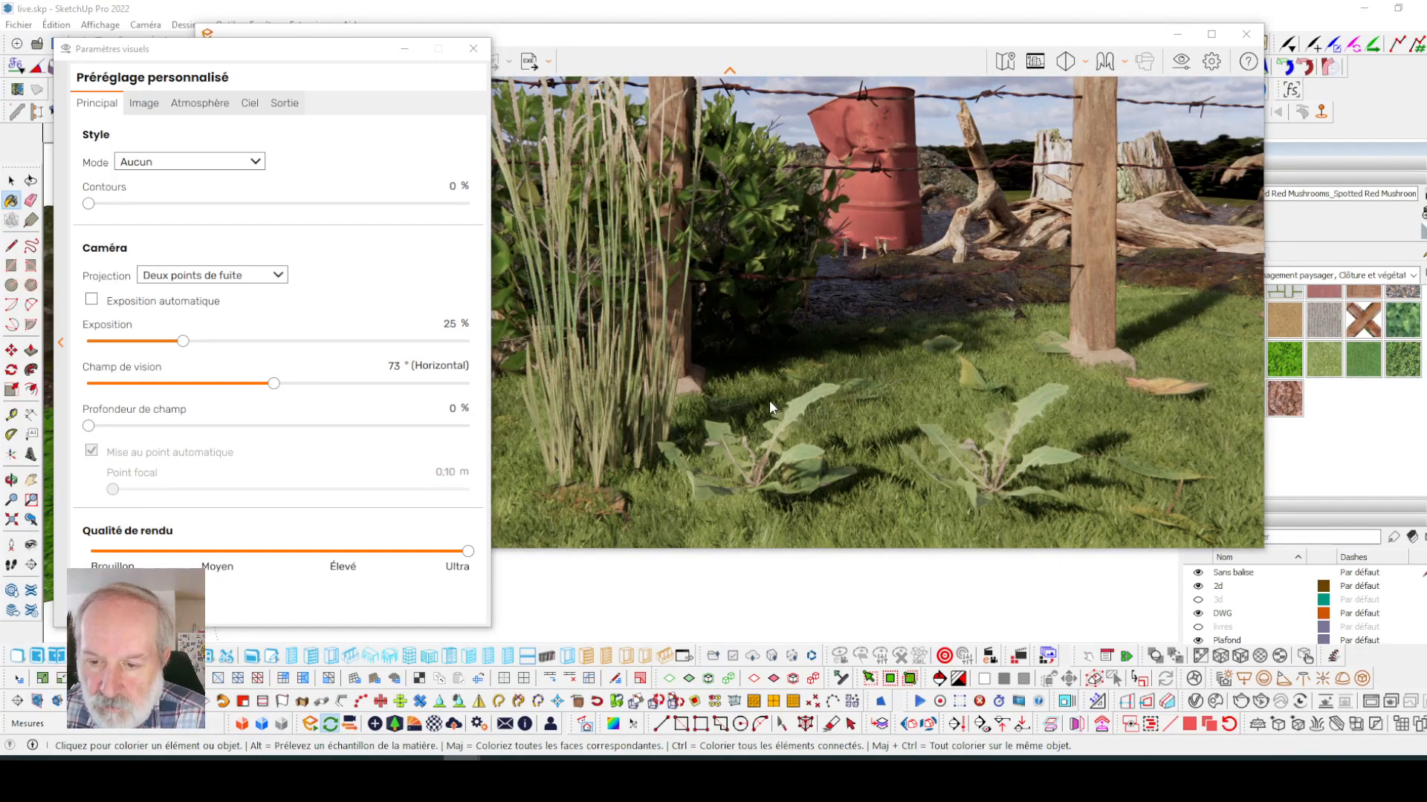
pyautogui.scroll(-1, 769, 394)
pyautogui.scroll(1, 816, 394)
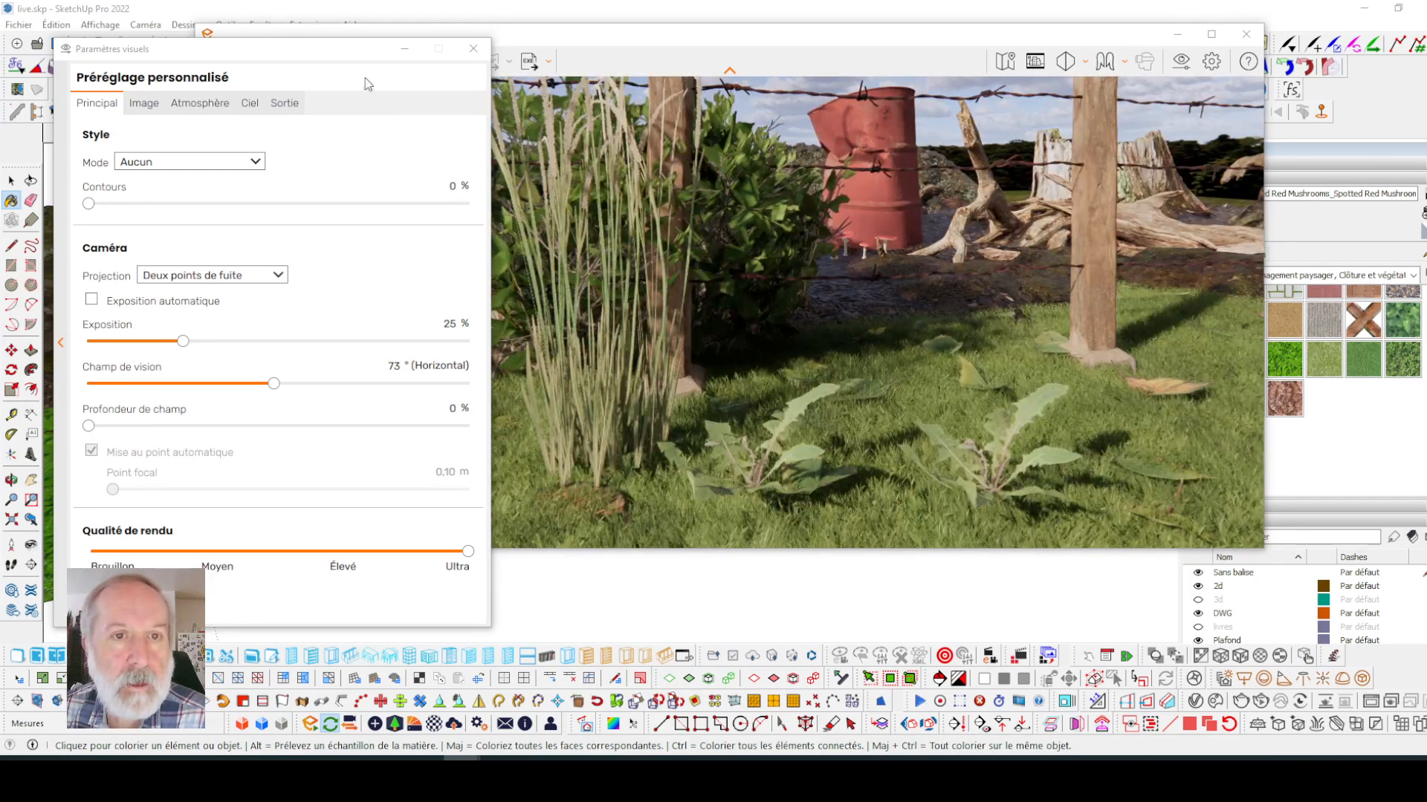
# - Switch to the SketchUp model, clear its selection, and move the render and visual settings windows aside
pyautogui.moveTo(843, 39)
pyautogui.mouseDown()
pyautogui.moveTo(844, 60)
pyautogui.moveTo(1394, 107)
pyautogui.mouseUp()
pyautogui.moveTo(361, 52)
pyautogui.mouseDown()
pyautogui.moveTo(231, 108)
pyautogui.moveTo(509, 183)
pyautogui.moveTo(510, 153)
pyautogui.mouseUp()
pyautogui.click(11, 181)
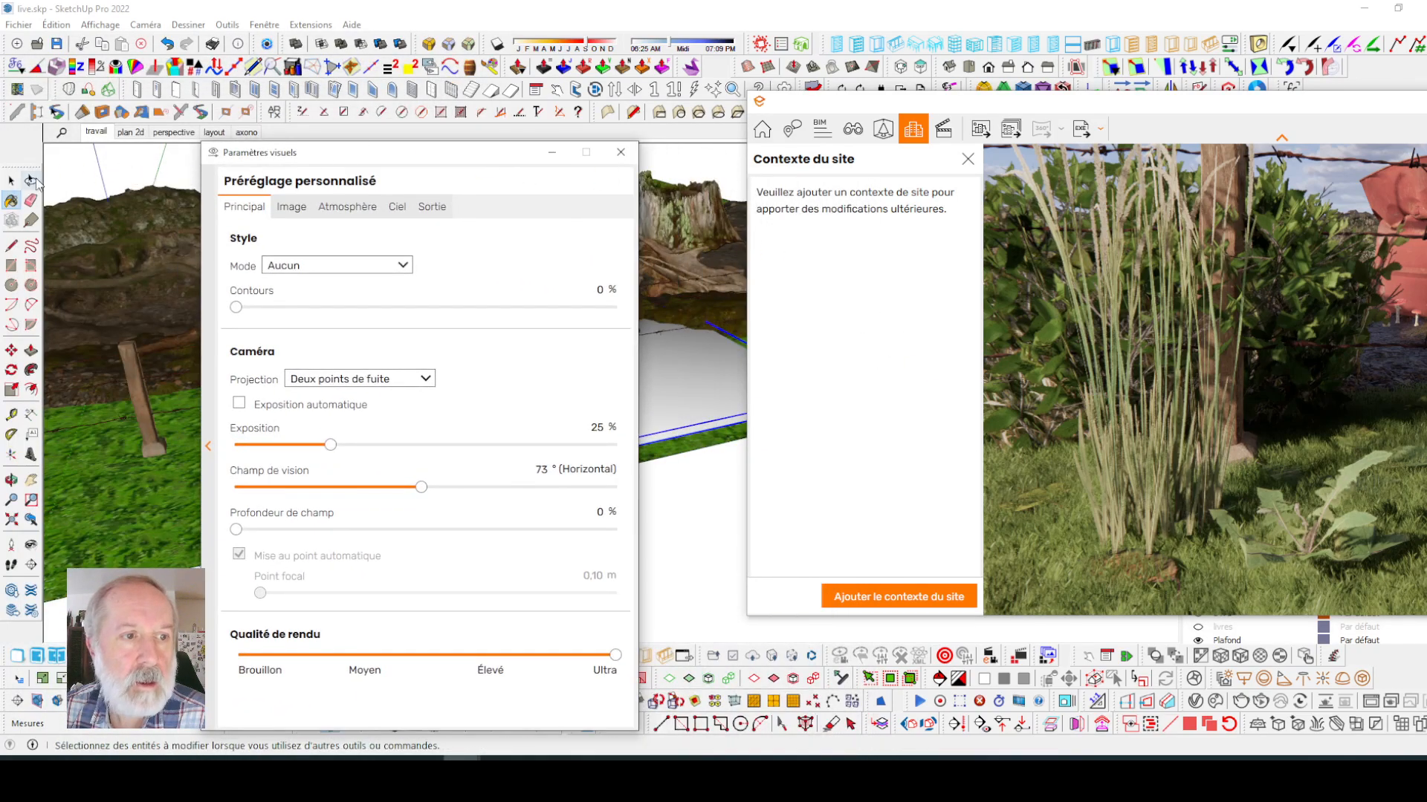
pyautogui.click(687, 490)
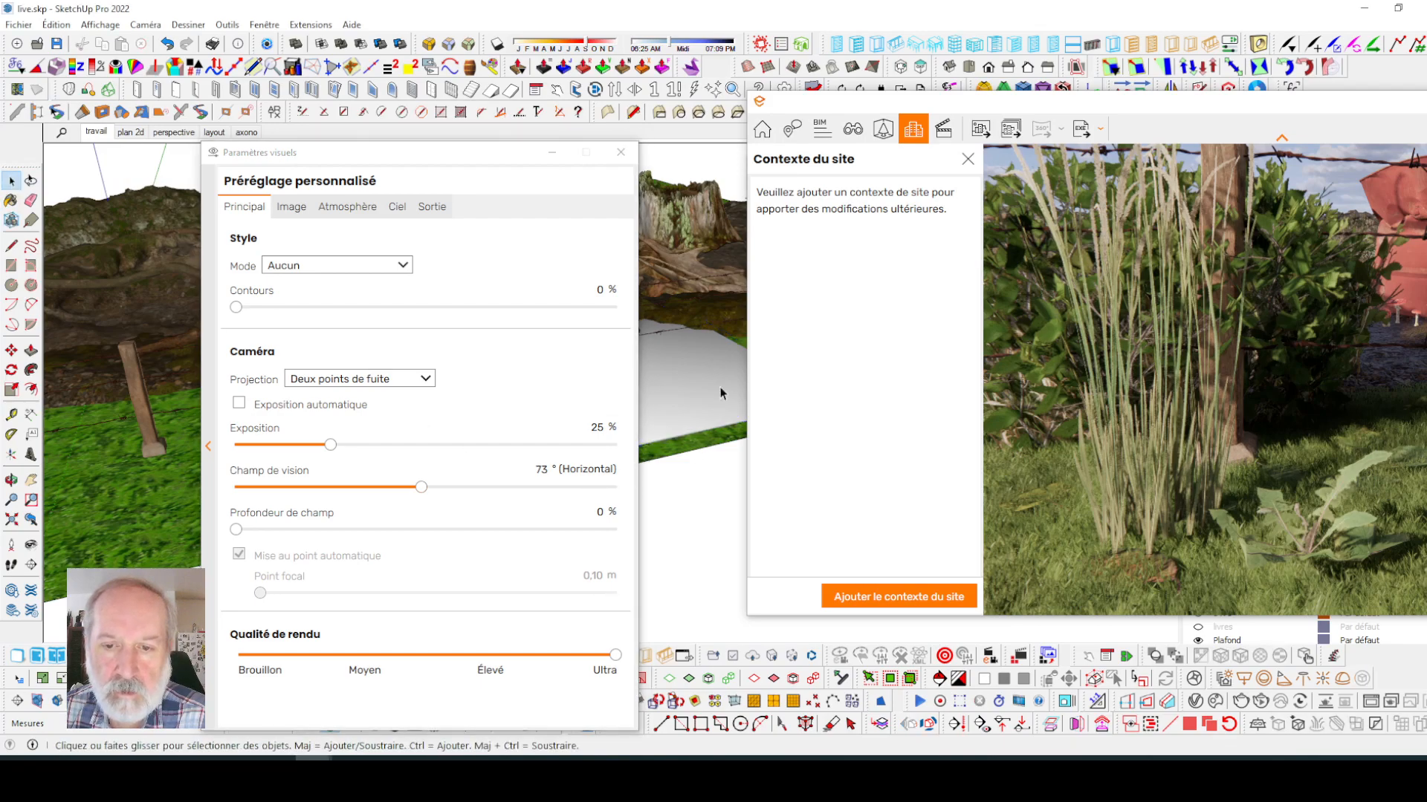
pyautogui.moveTo(1106, 103); pyautogui.dragTo(1426, 140)
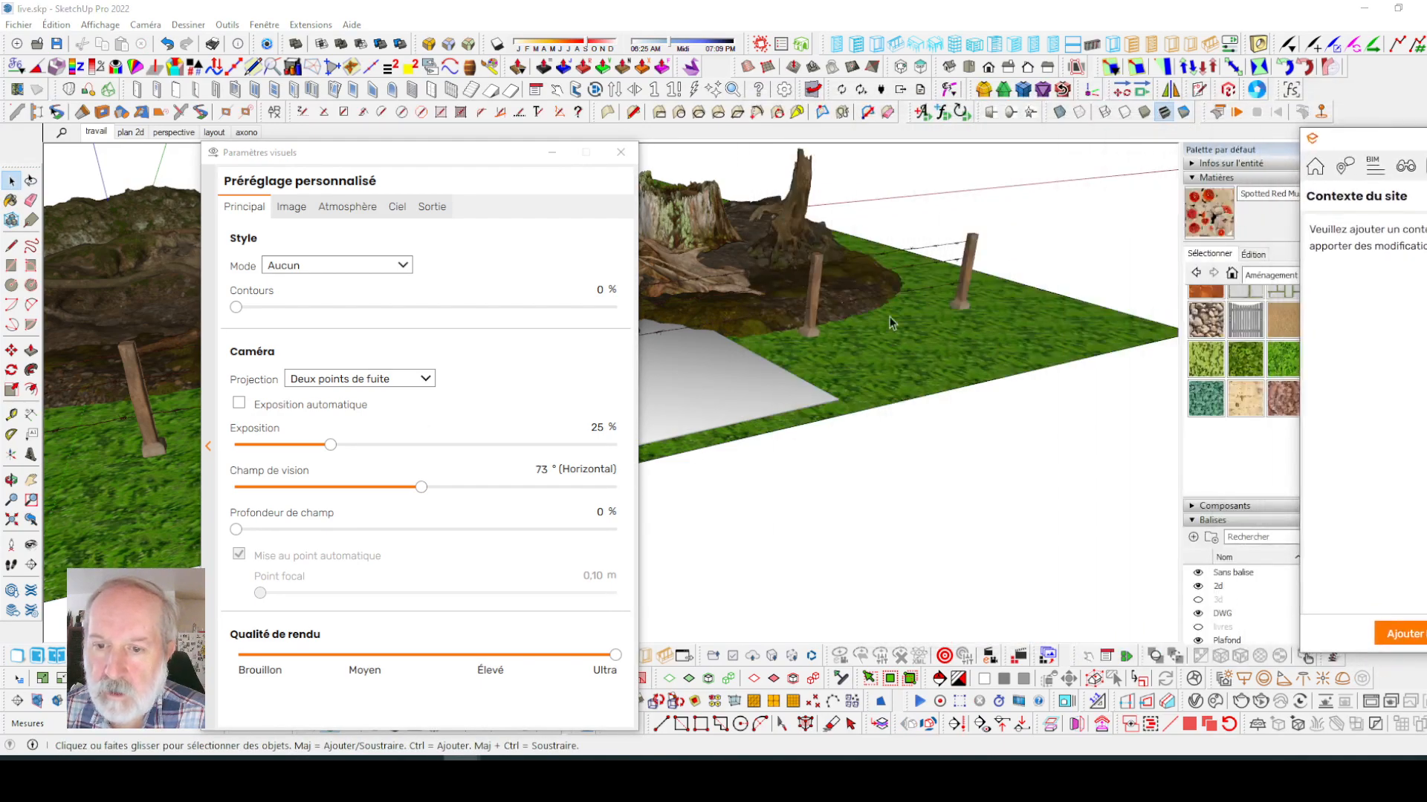
pyautogui.moveTo(494, 157)
pyautogui.mouseDown()
pyautogui.moveTo(648, 218)
pyautogui.moveTo(1177, 303)
pyautogui.mouseUp()
# - Select both low-plant placeholders beside the tall grass and nudge them slightly downward into the ground with Move
pyautogui.scroll(5, 578, 404)
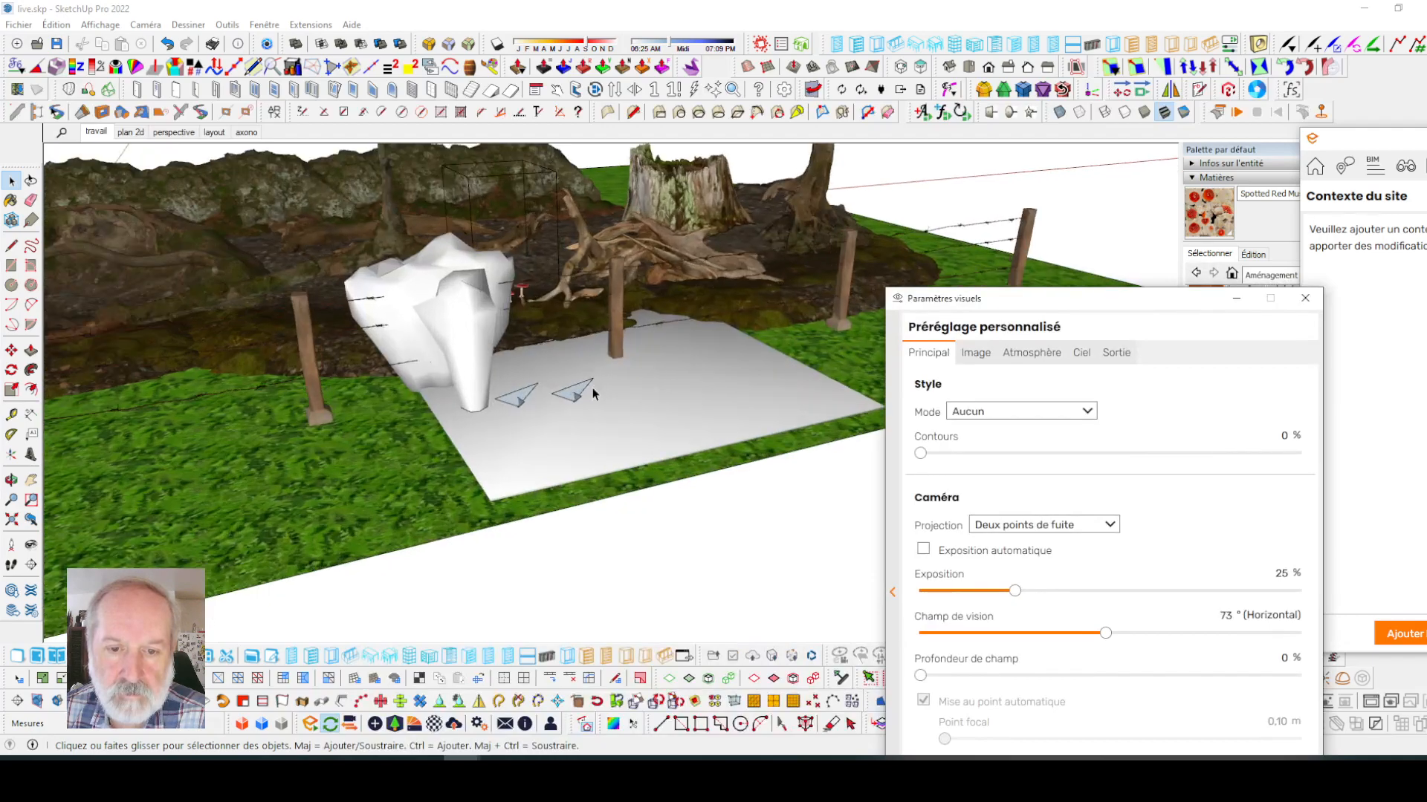
pyautogui.scroll(4, 581, 401)
pyautogui.scroll(-5, 572, 395)
pyautogui.moveTo(597, 411)
pyautogui.mouseDown(button='middle')
pyautogui.moveTo(501, 340)
pyautogui.moveTo(510, 324)
pyautogui.mouseUp(button='middle')
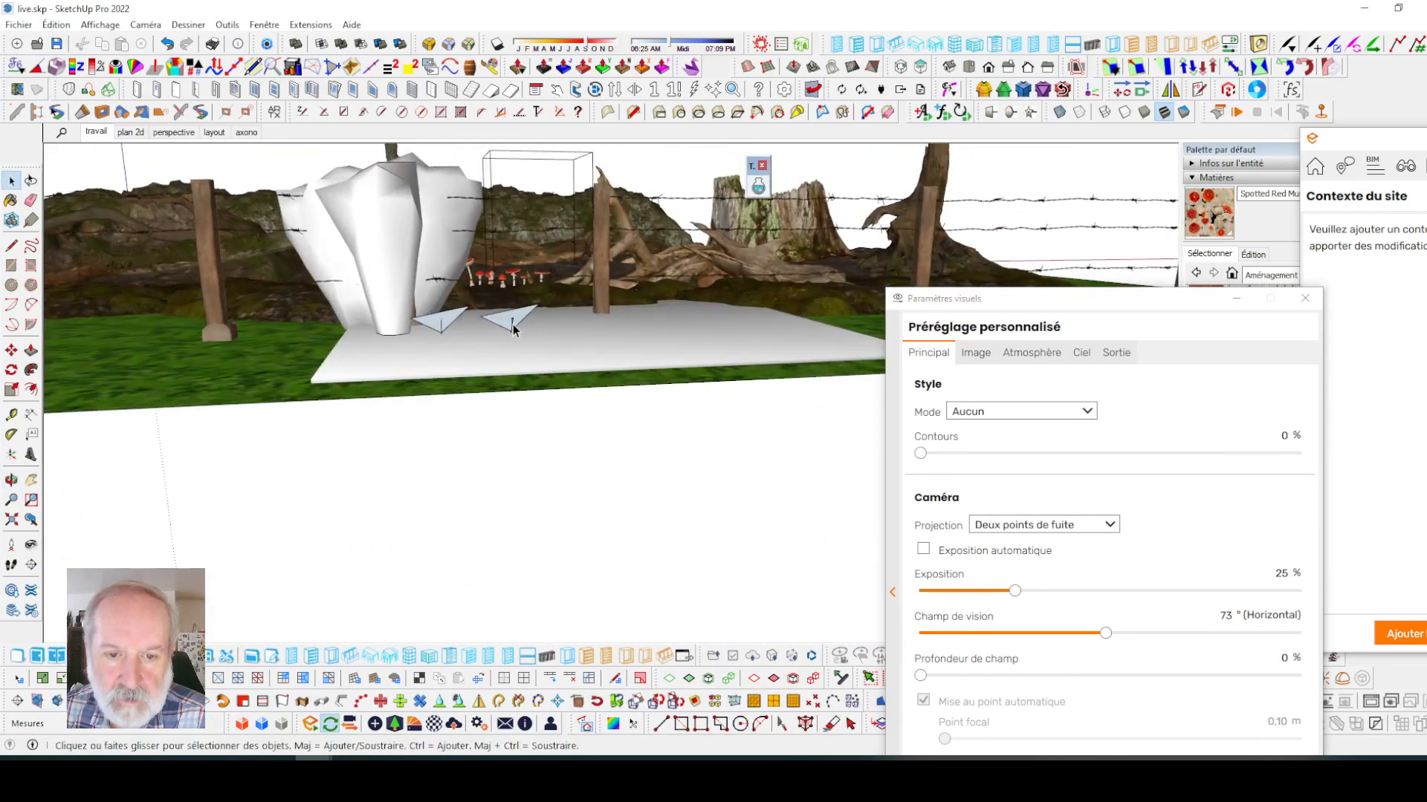
pyautogui.scroll(3, 510, 321)
pyautogui.click(510, 322)
pyautogui.keyDown('shift'); pyautogui.click(425, 324); pyautogui.keyUp('shift')
pyautogui.moveTo(425, 324); pyautogui.dragTo(565, 342, button='middle')
pyautogui.press('m')
pyautogui.hotkey('alt', 'Down')
pyautogui.hotkey('alt', 'Down')
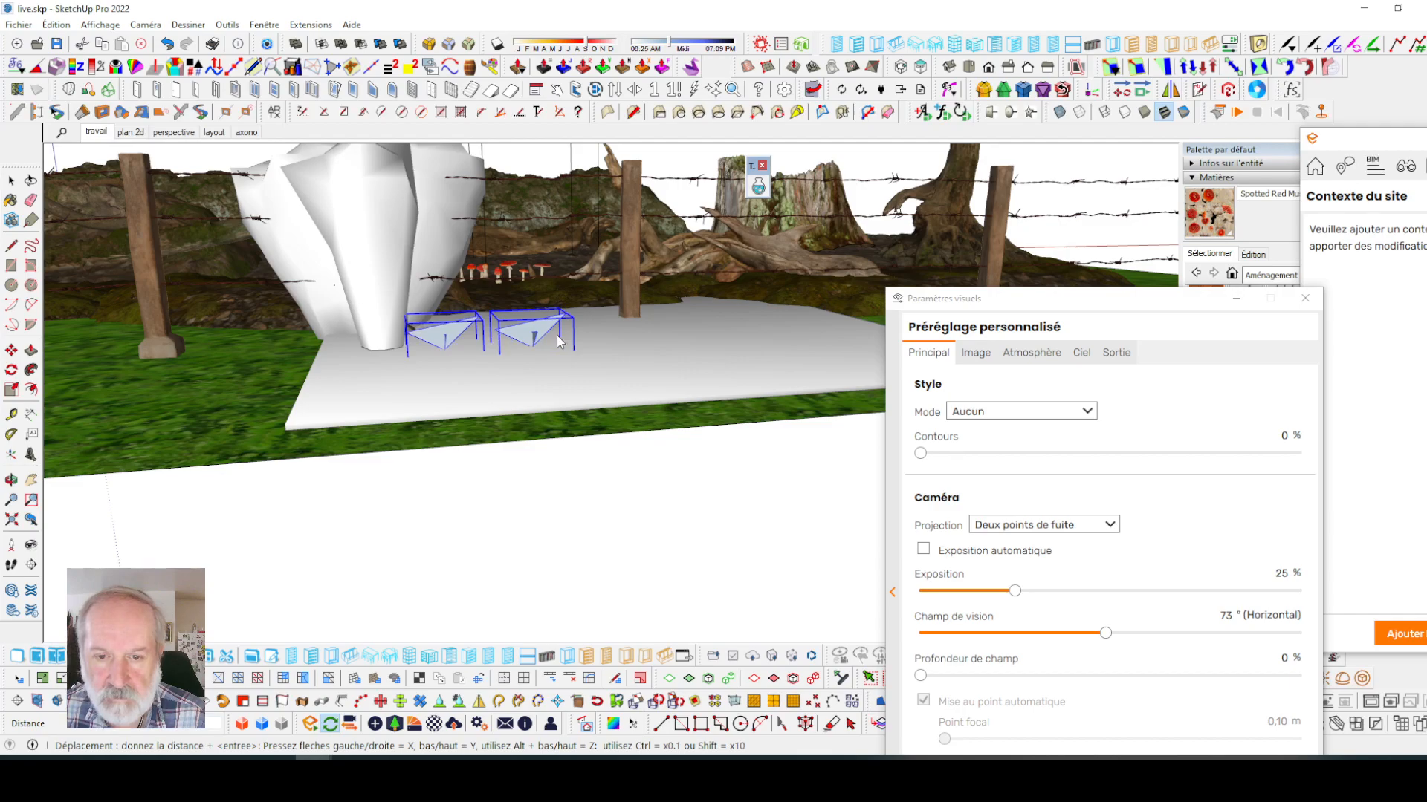
# - Check the lowered plants in the enlarged Enscape render and arrange its window beside the visual settings
pyautogui.moveTo(1426, 138); pyautogui.dragTo(541, 0)
pyautogui.moveTo(1139, 301); pyautogui.dragTo(1425, 260)
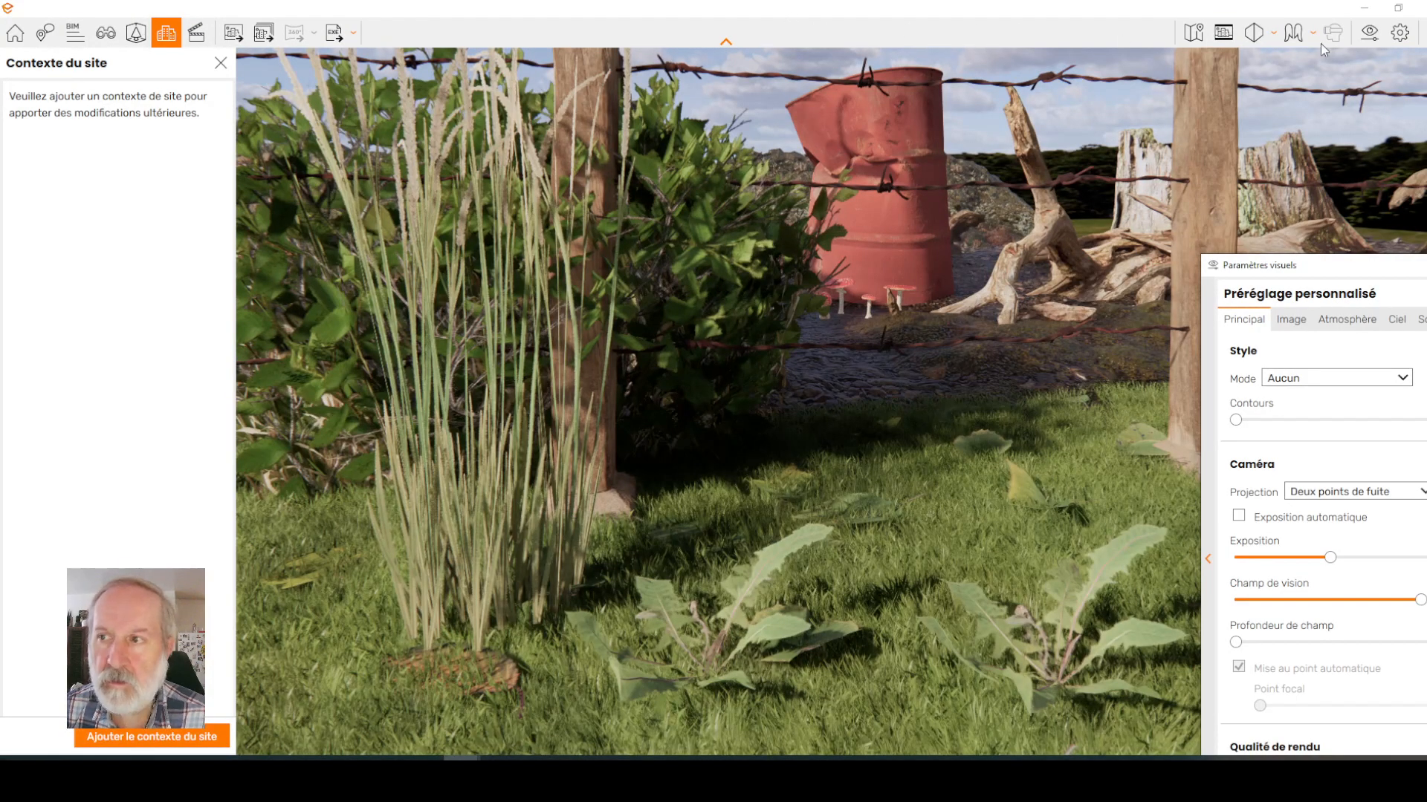
pyautogui.click(1397, 8)
pyautogui.moveTo(640, 123); pyautogui.dragTo(1420, 99)
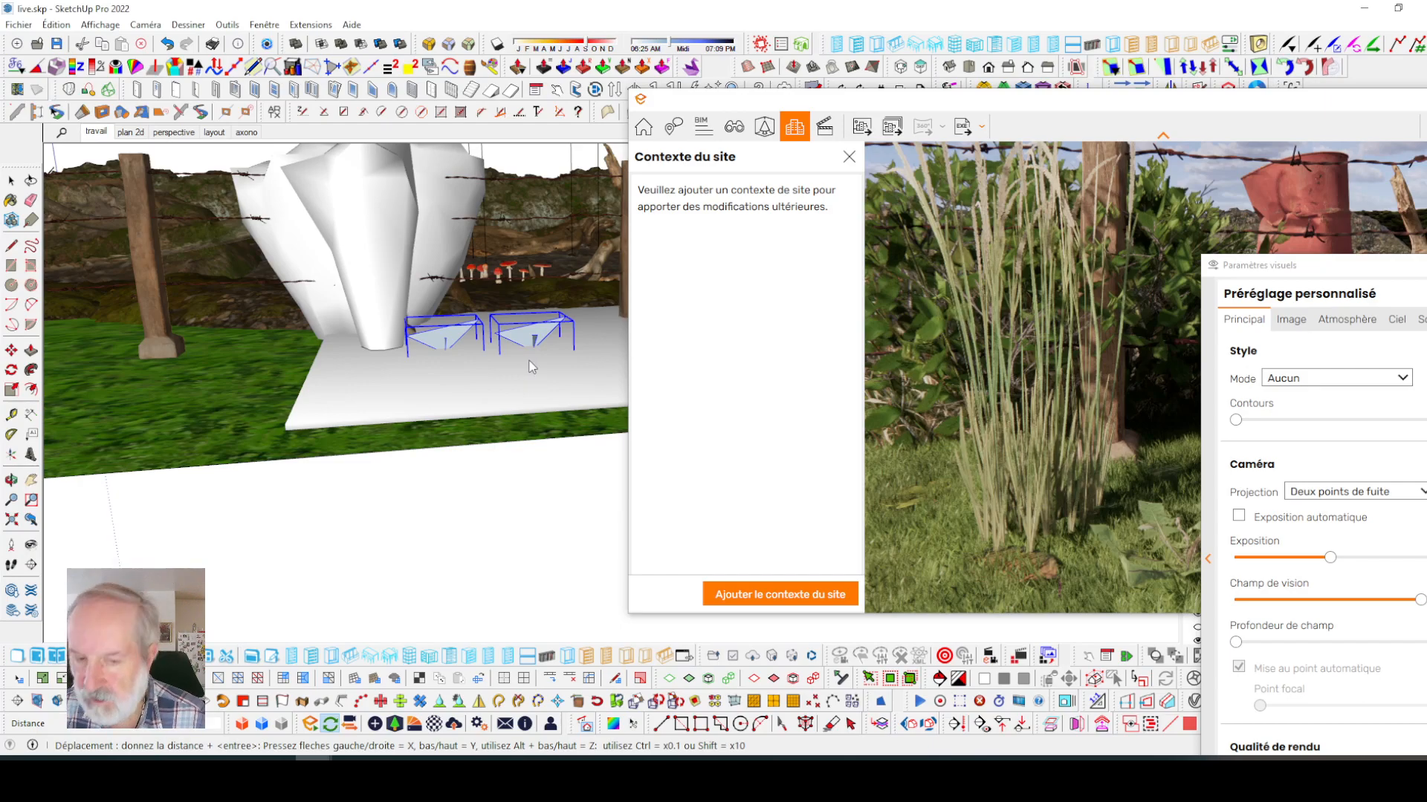
pyautogui.moveTo(1098, 101); pyautogui.dragTo(644, 46)
pyautogui.moveTo(747, 261); pyautogui.dragTo(821, 241)
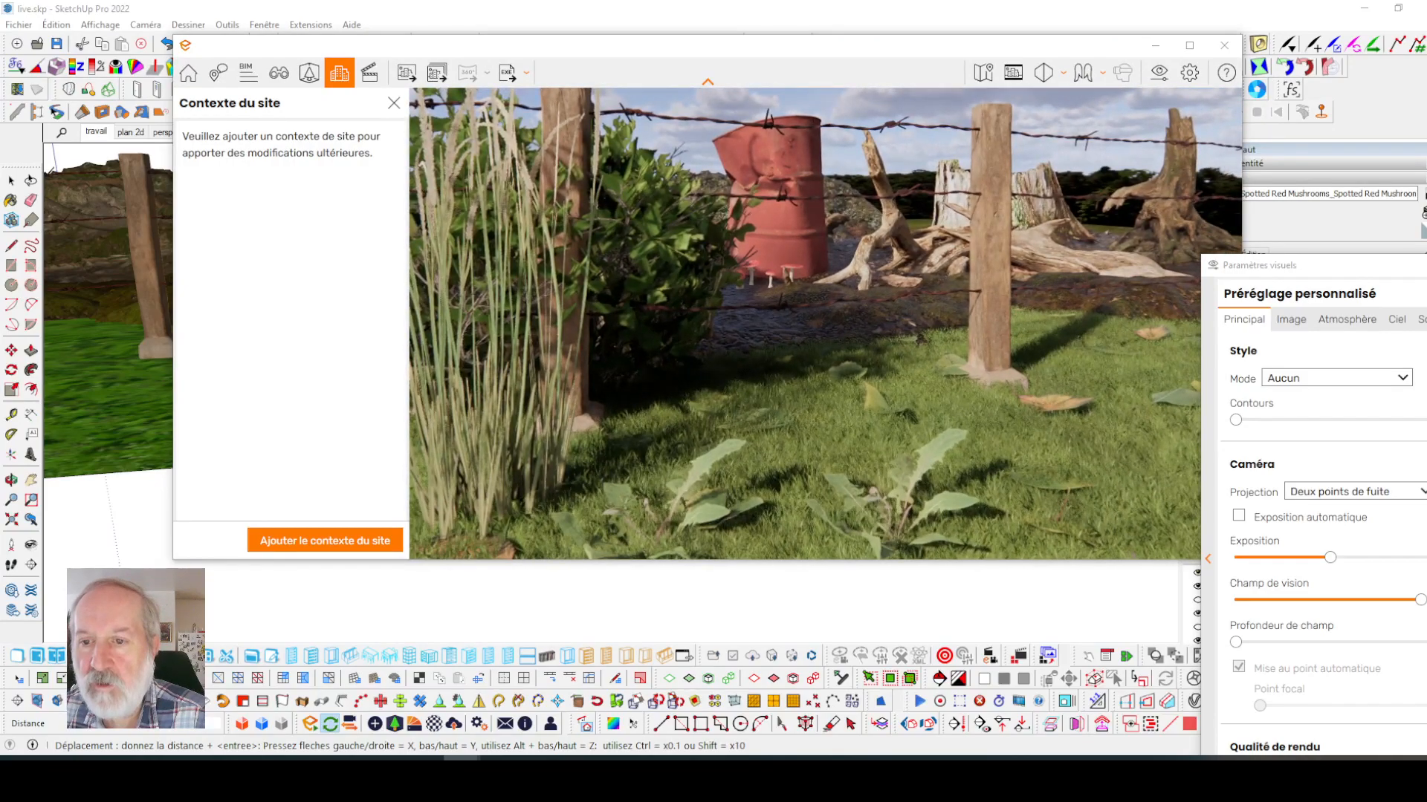
# - Examine the low plants, dead leaves and fence posts in the render from several distances and angles
pyautogui.moveTo(847, 396); pyautogui.dragTo(836, 393)
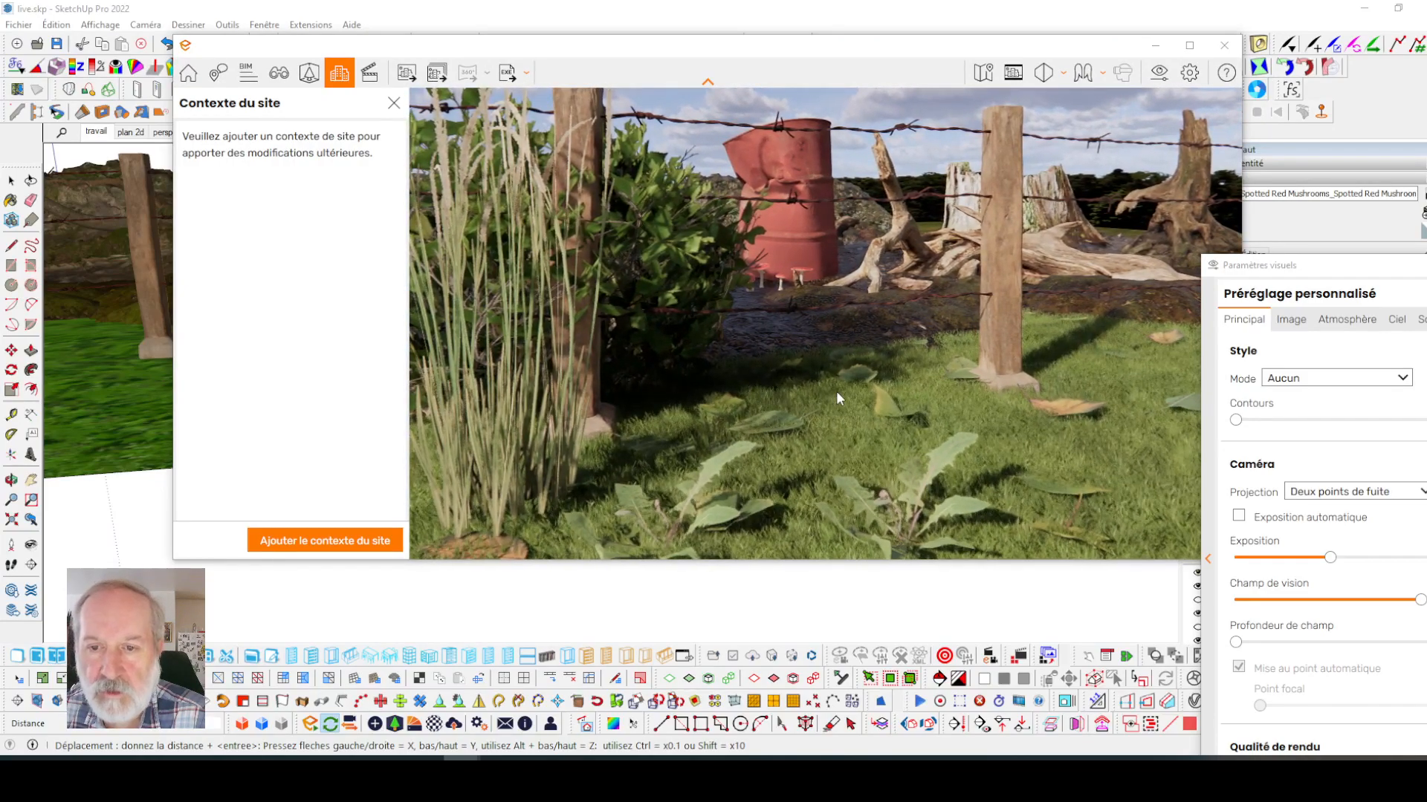
pyautogui.scroll(3, 917, 394)
pyautogui.moveTo(917, 394); pyautogui.dragTo(920, 393, button='middle')
pyautogui.scroll(-5, 920, 393)
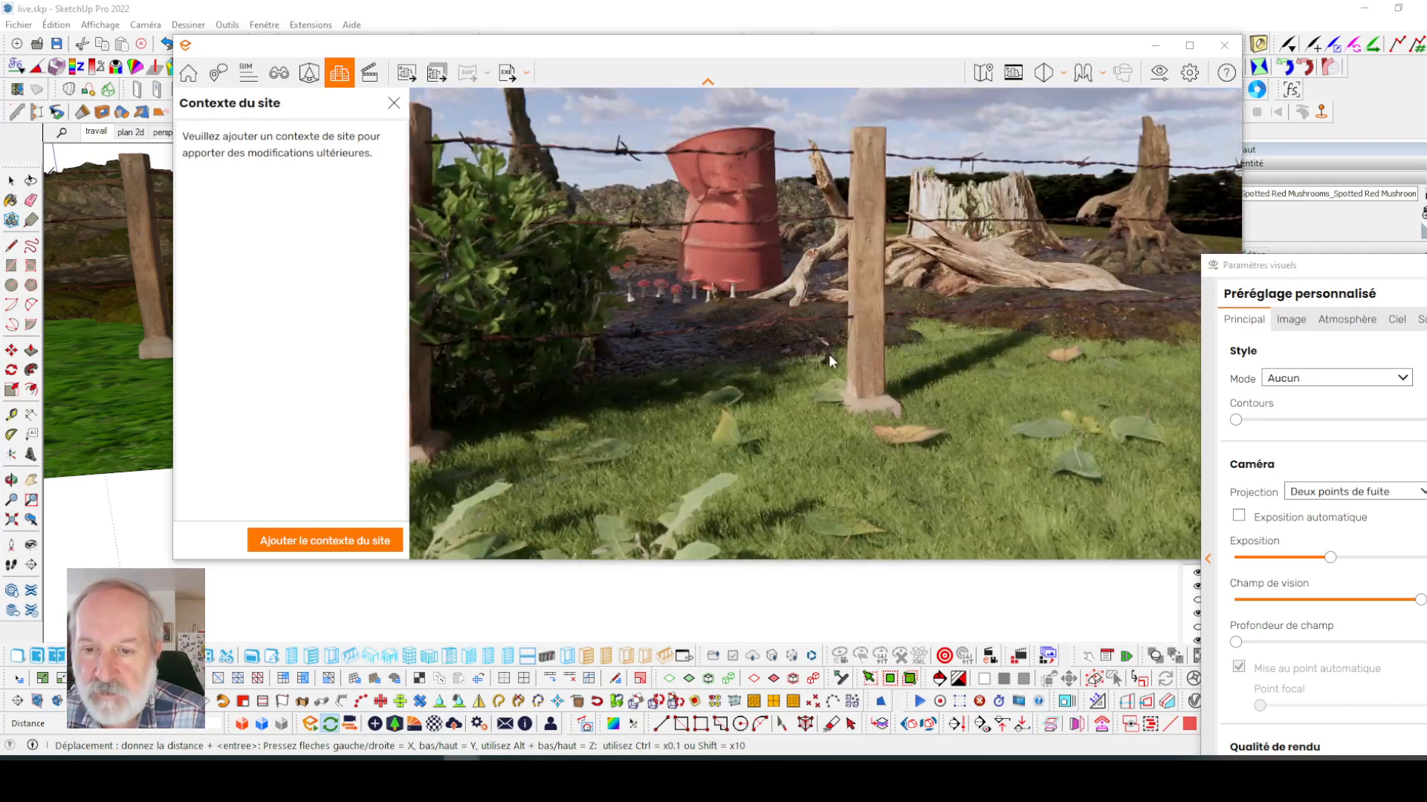
pyautogui.moveTo(920, 394); pyautogui.dragTo(832, 392)
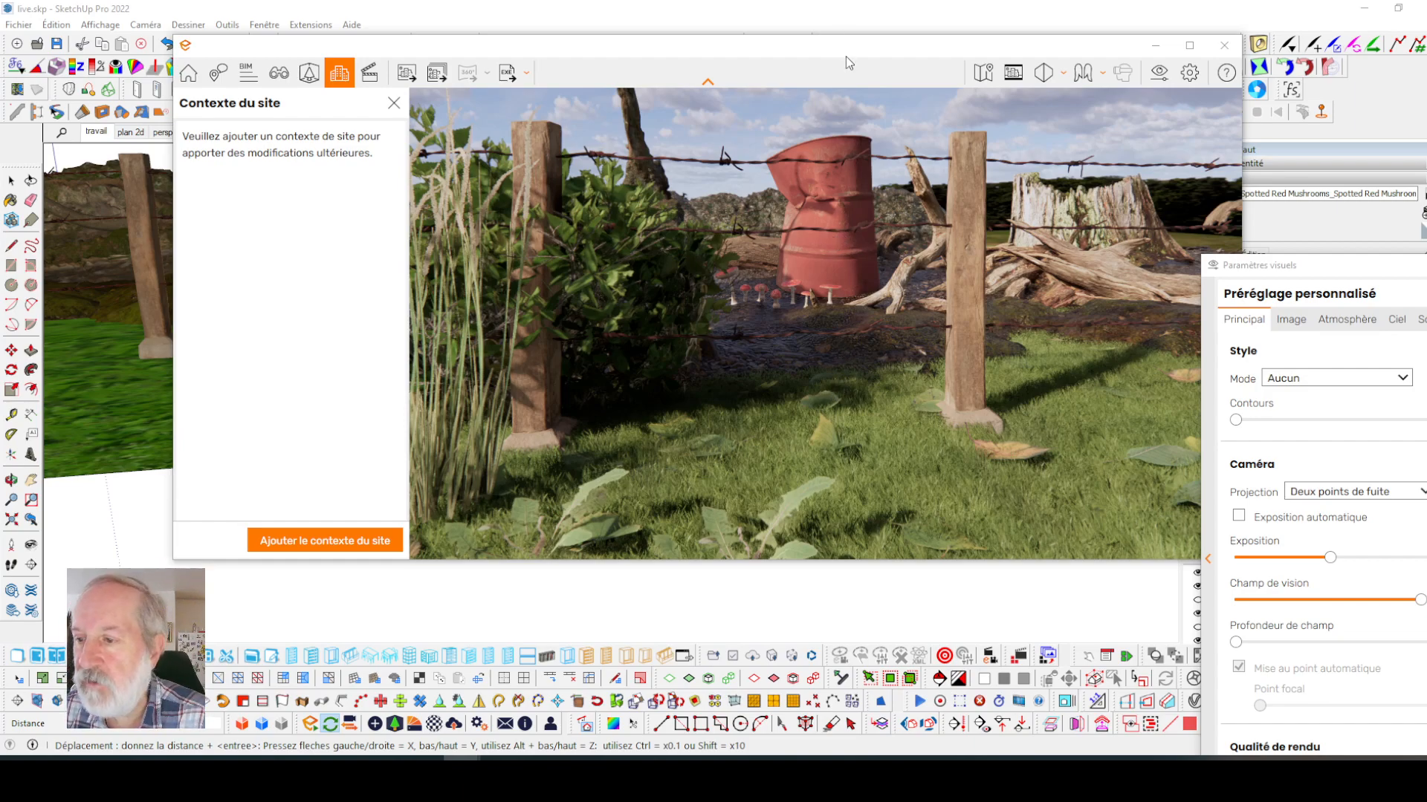
pyautogui.moveTo(1309, 265); pyautogui.dragTo(1338, 251)
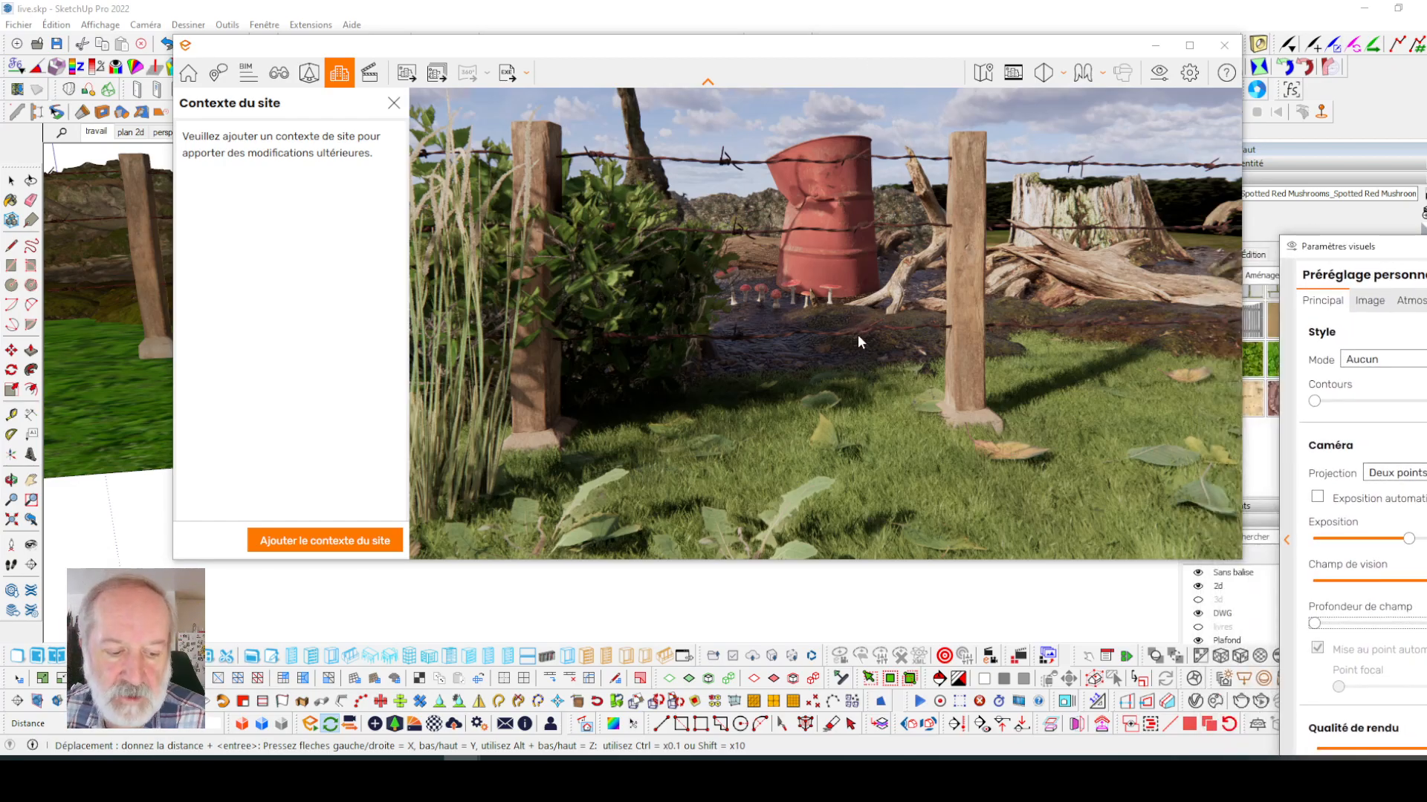
pyautogui.scroll(-2, 831, 318)
pyautogui.moveTo(832, 318); pyautogui.dragTo(733, 334, button='right')
pyautogui.scroll(3, 731, 337)
pyautogui.moveTo(804, 361); pyautogui.dragTo(718, 376, button='right')
# - Return to the SketchUp model, deselect the low plants and nudge the tall grass clump with Move
pyautogui.moveTo(322, 46); pyautogui.dragTo(740, 88)
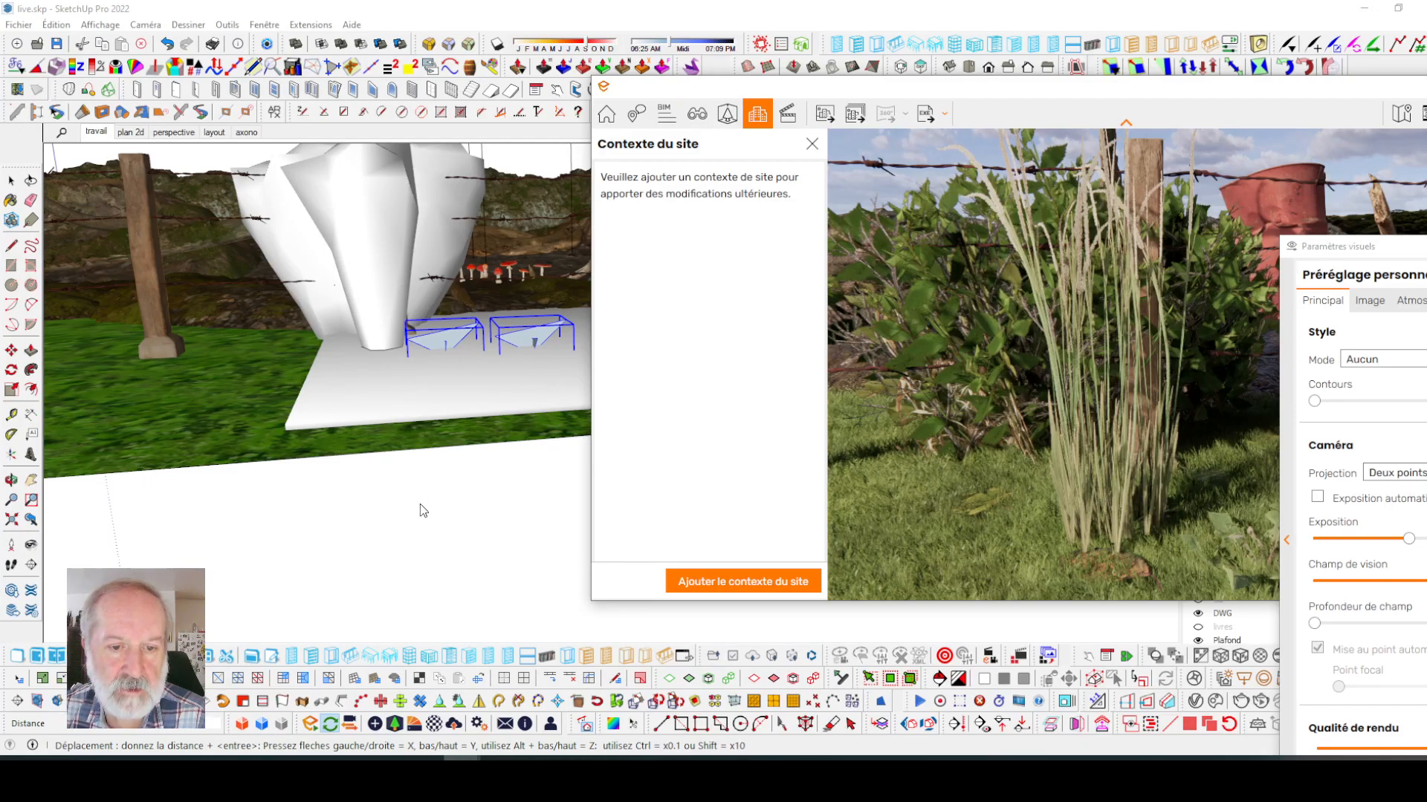
pyautogui.press('space')
pyautogui.click(461, 494)
pyautogui.click(360, 270)
pyautogui.press('m')
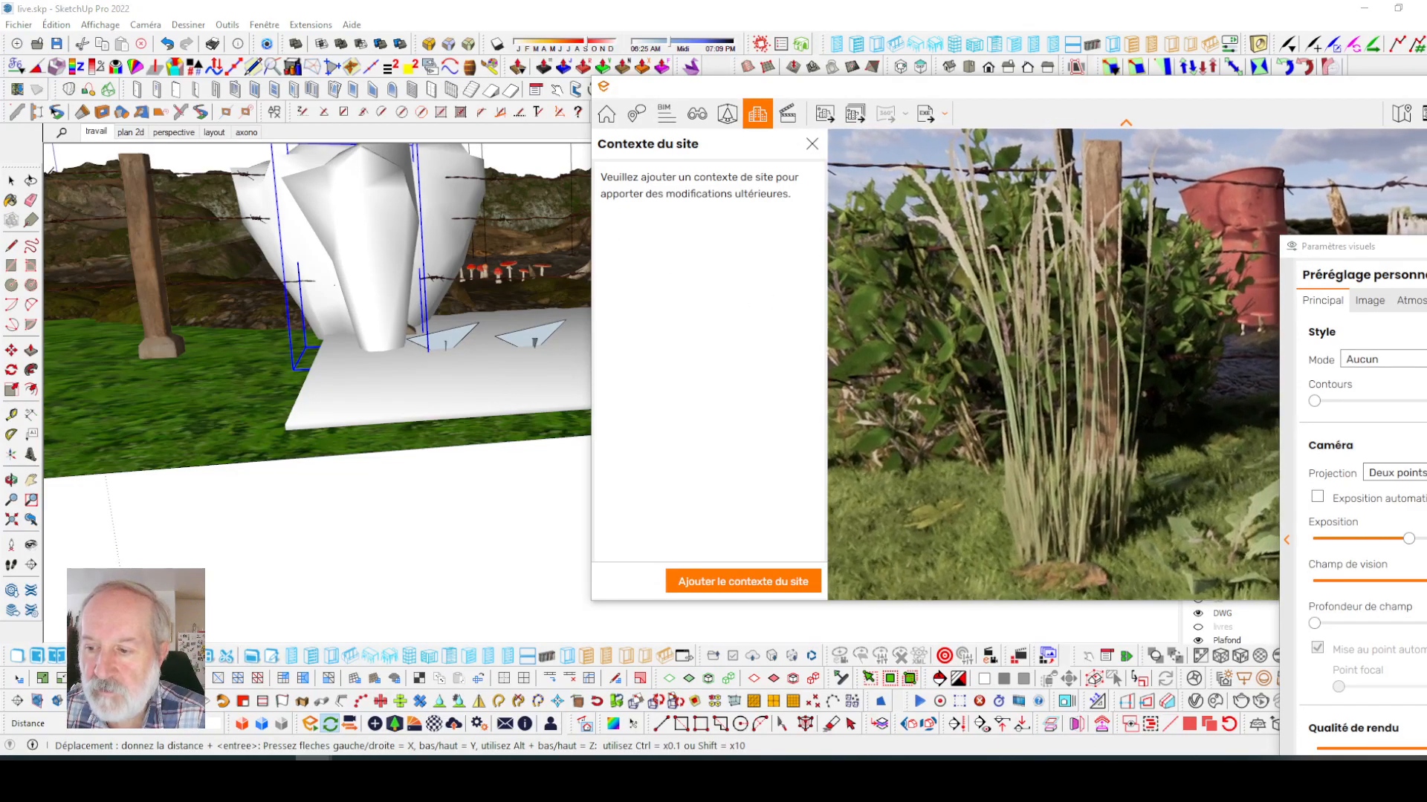
# - Enlarge the Enscape render, open the video editor and try exporting a still image of the view
pyautogui.moveTo(1169, 88); pyautogui.dragTo(726, 20)
pyautogui.click(1165, 21)
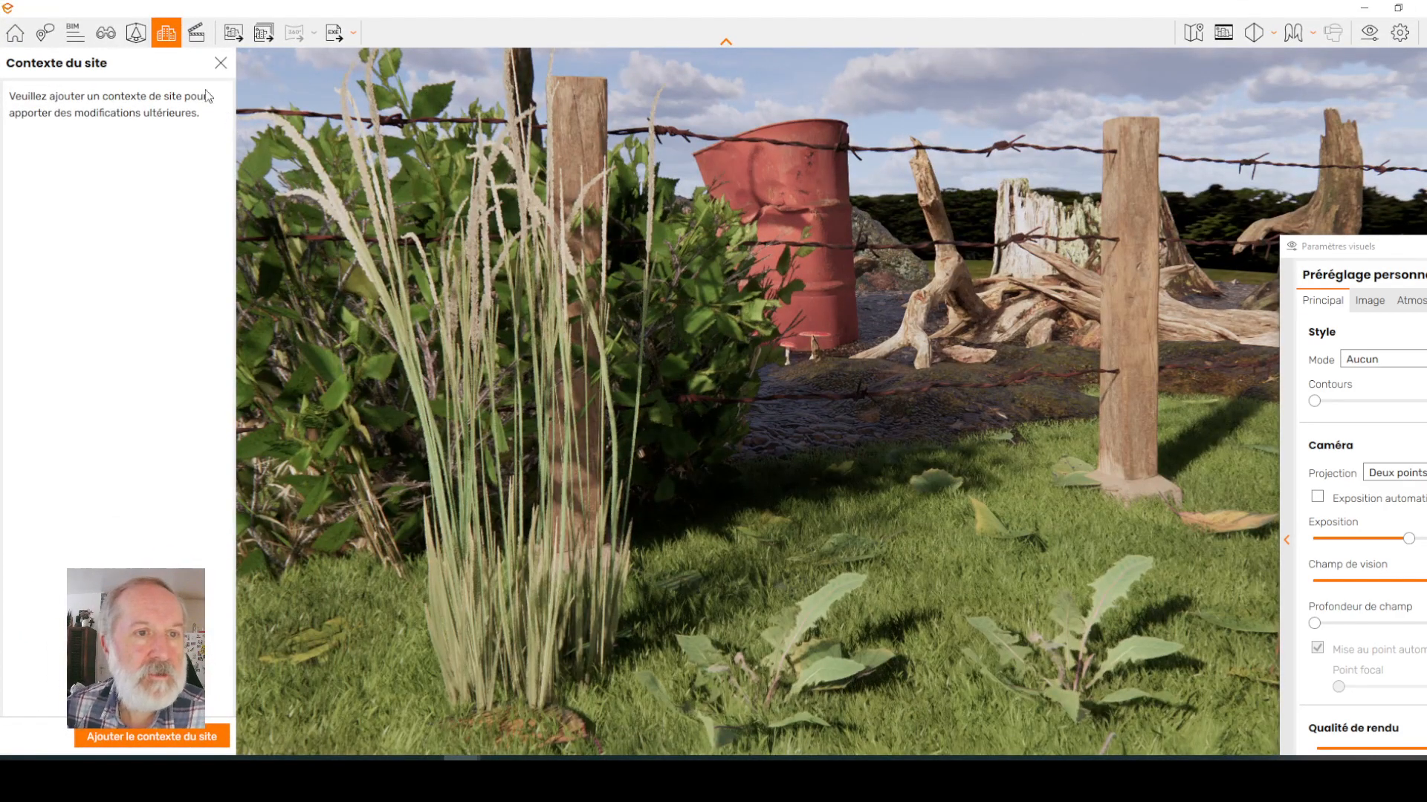
pyautogui.click(198, 38)
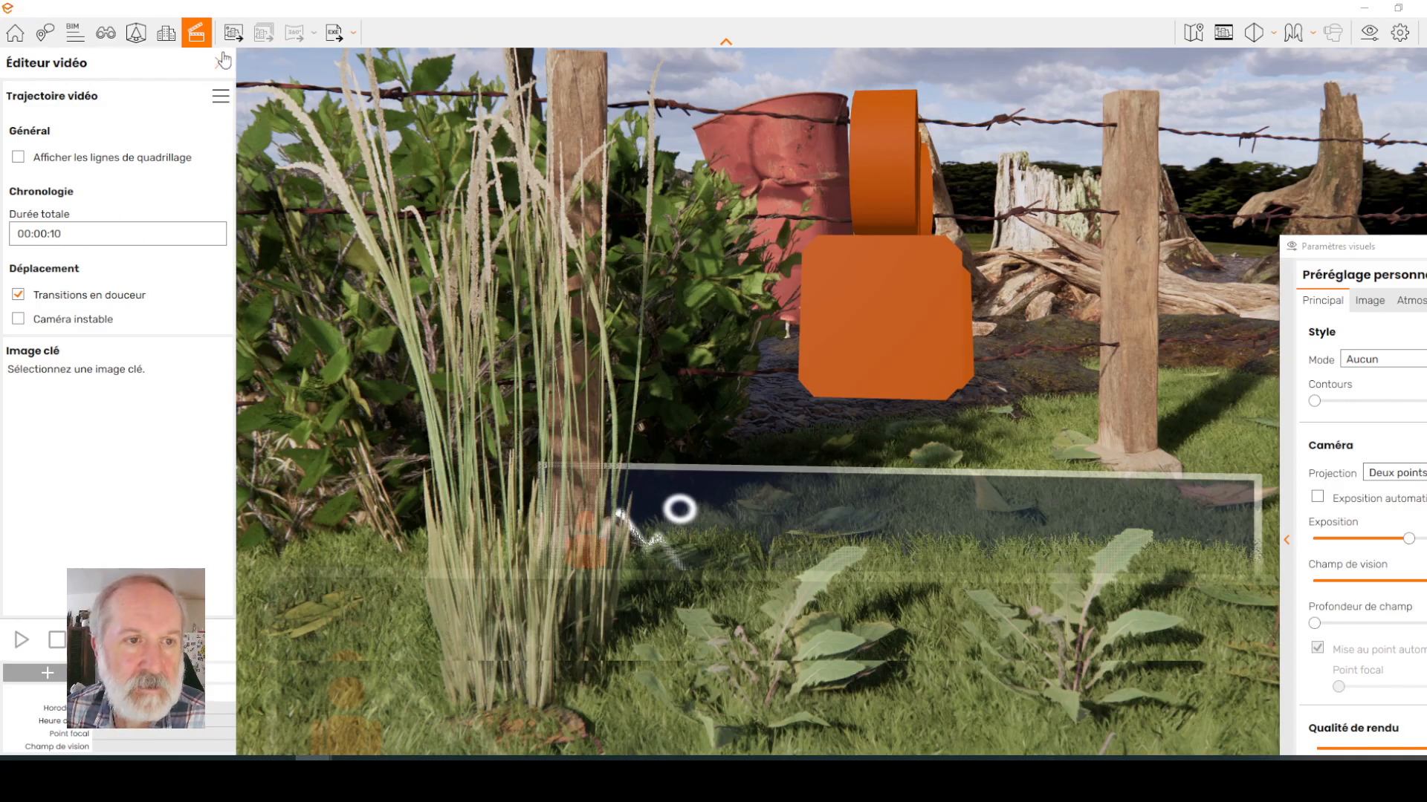
pyautogui.click(235, 33)
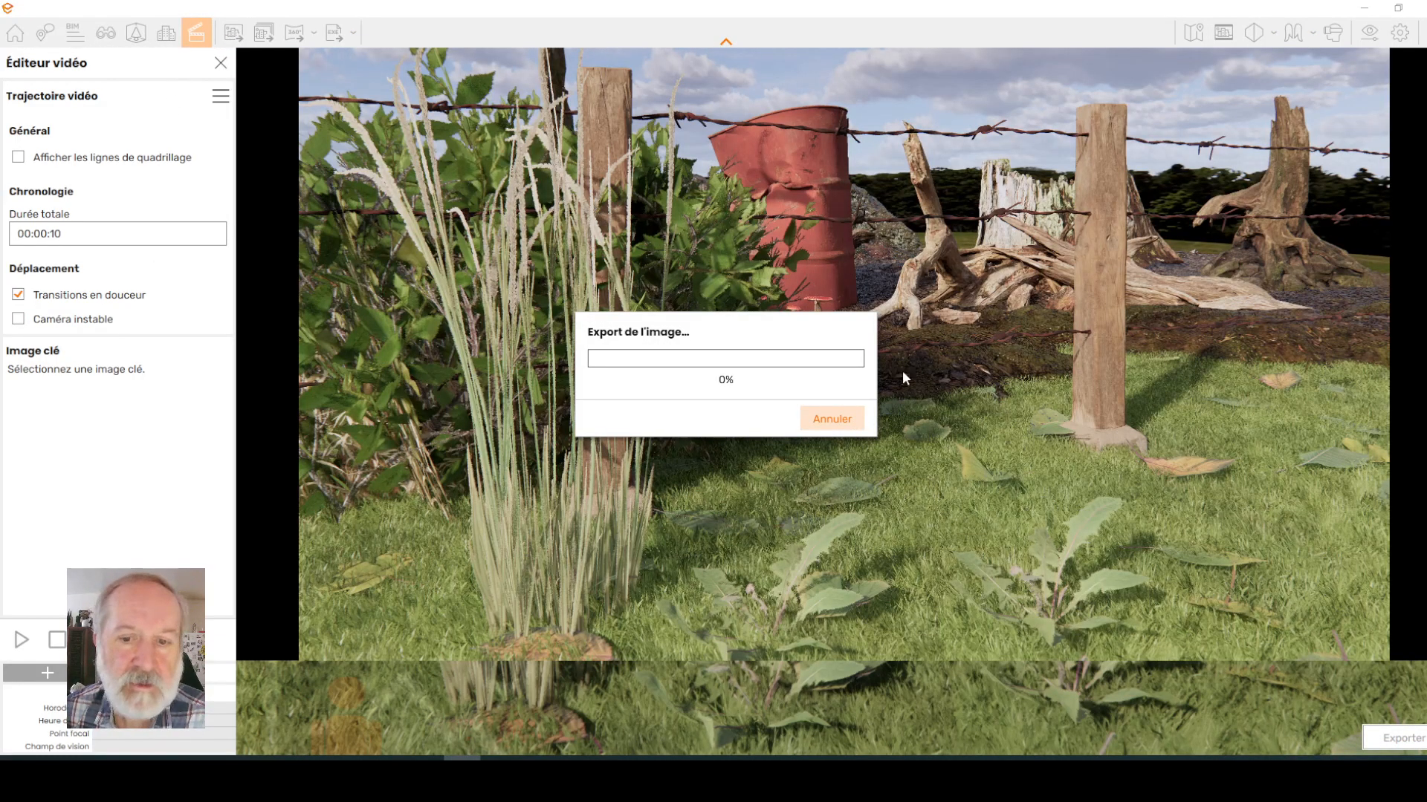
pyautogui.click(832, 420)
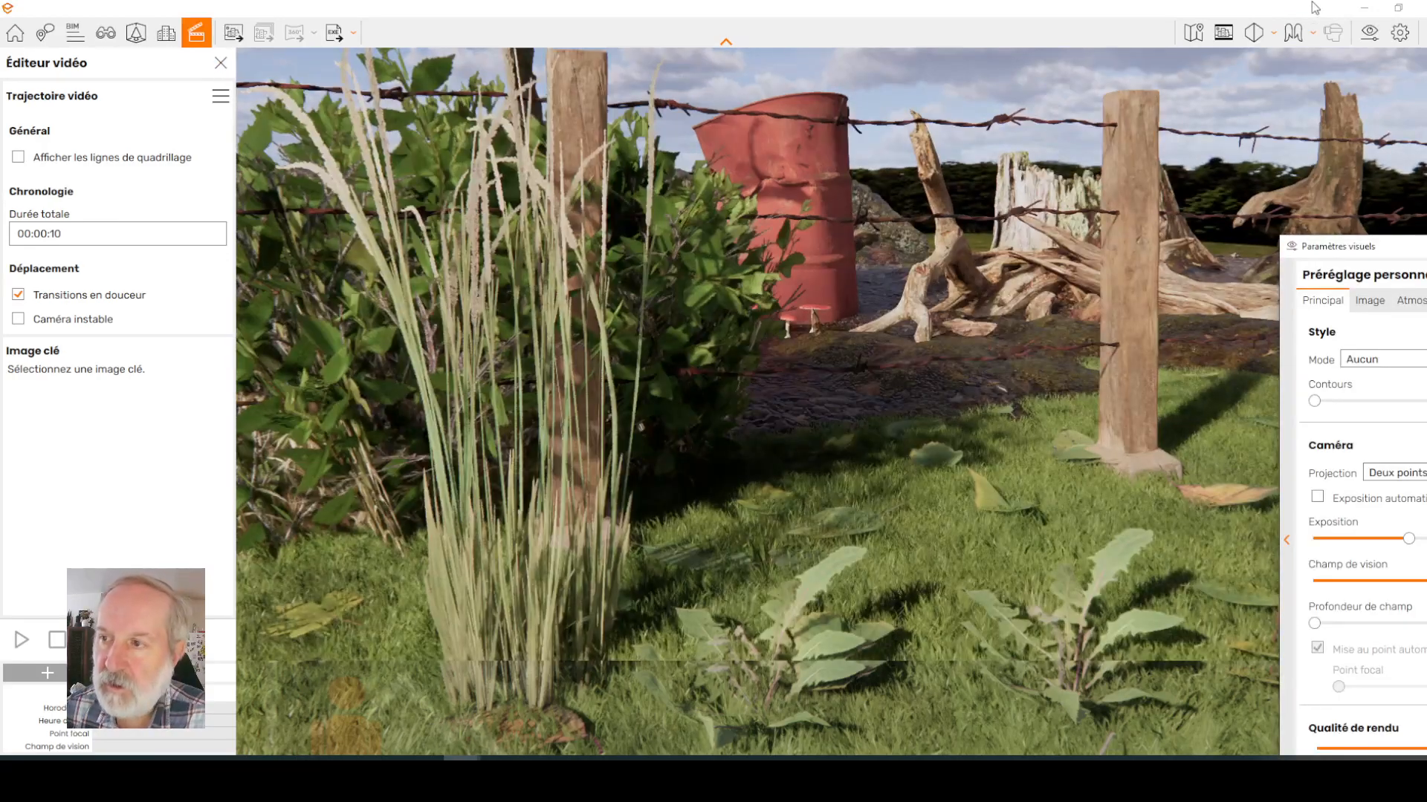
# - Minimize the visual settings window and return the render with its video editor to full-screen size
pyautogui.moveTo(1357, 251); pyautogui.dragTo(998, 146)
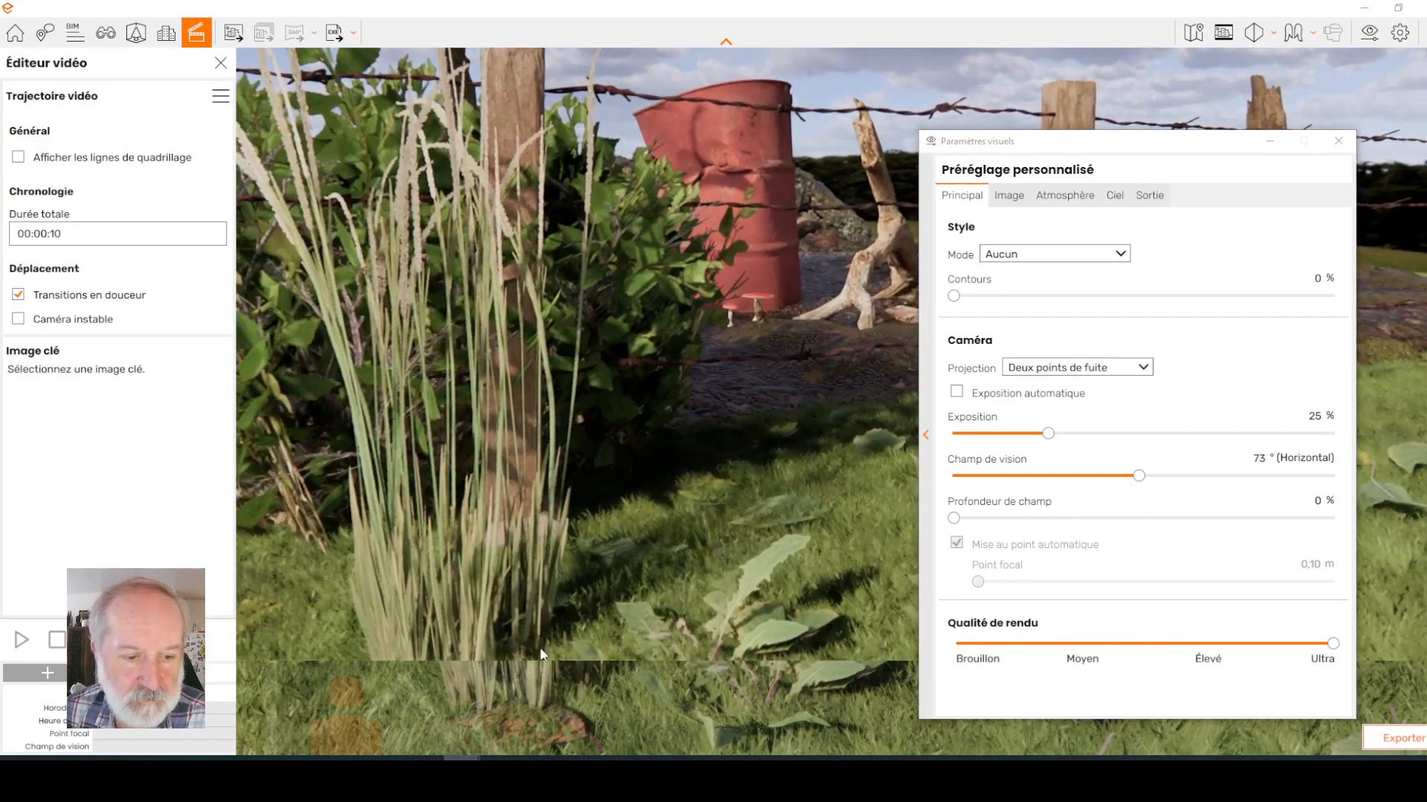
pyautogui.click(1398, 7)
pyautogui.click(1082, 46)
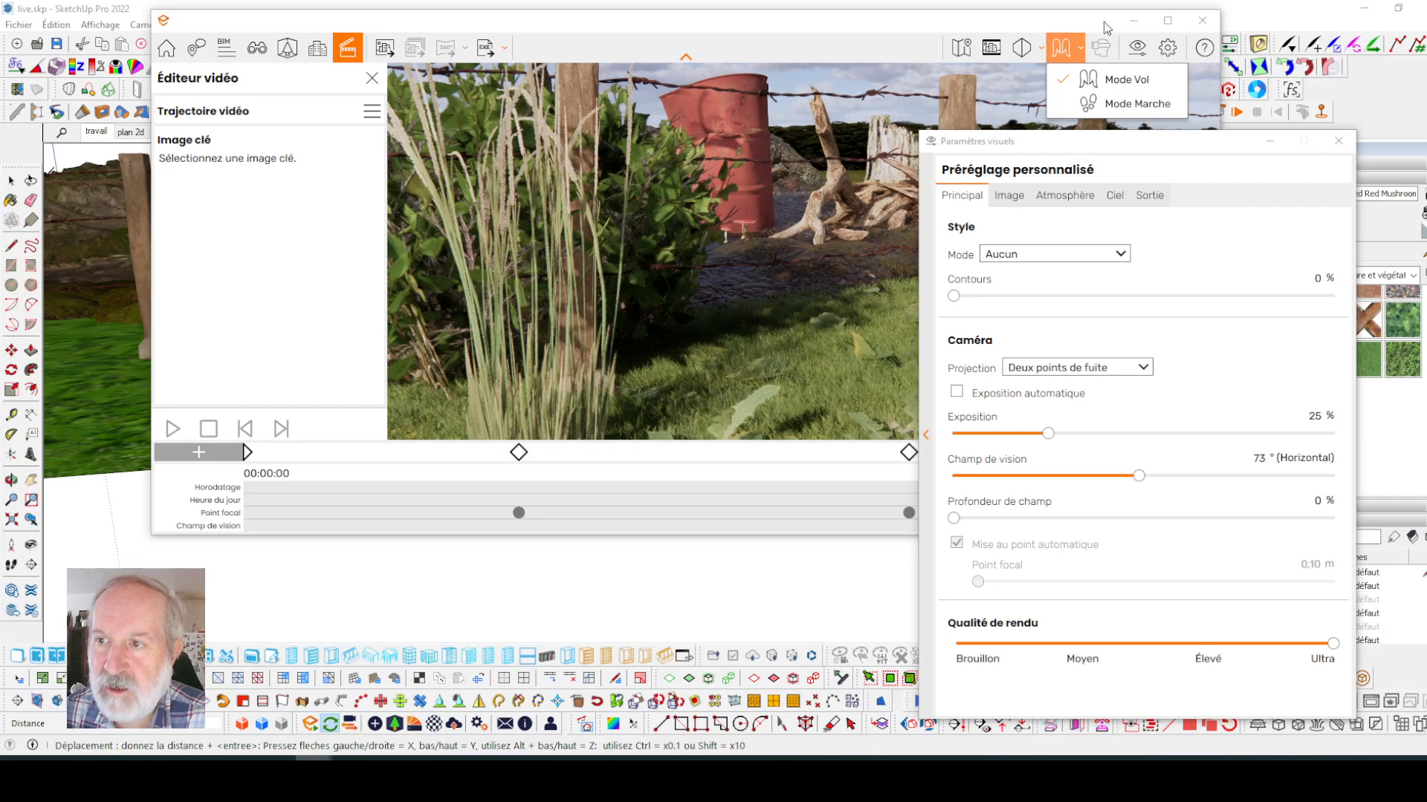
pyautogui.click(1078, 55)
pyautogui.moveTo(864, 27); pyautogui.dragTo(769, 77)
pyautogui.click(1270, 141)
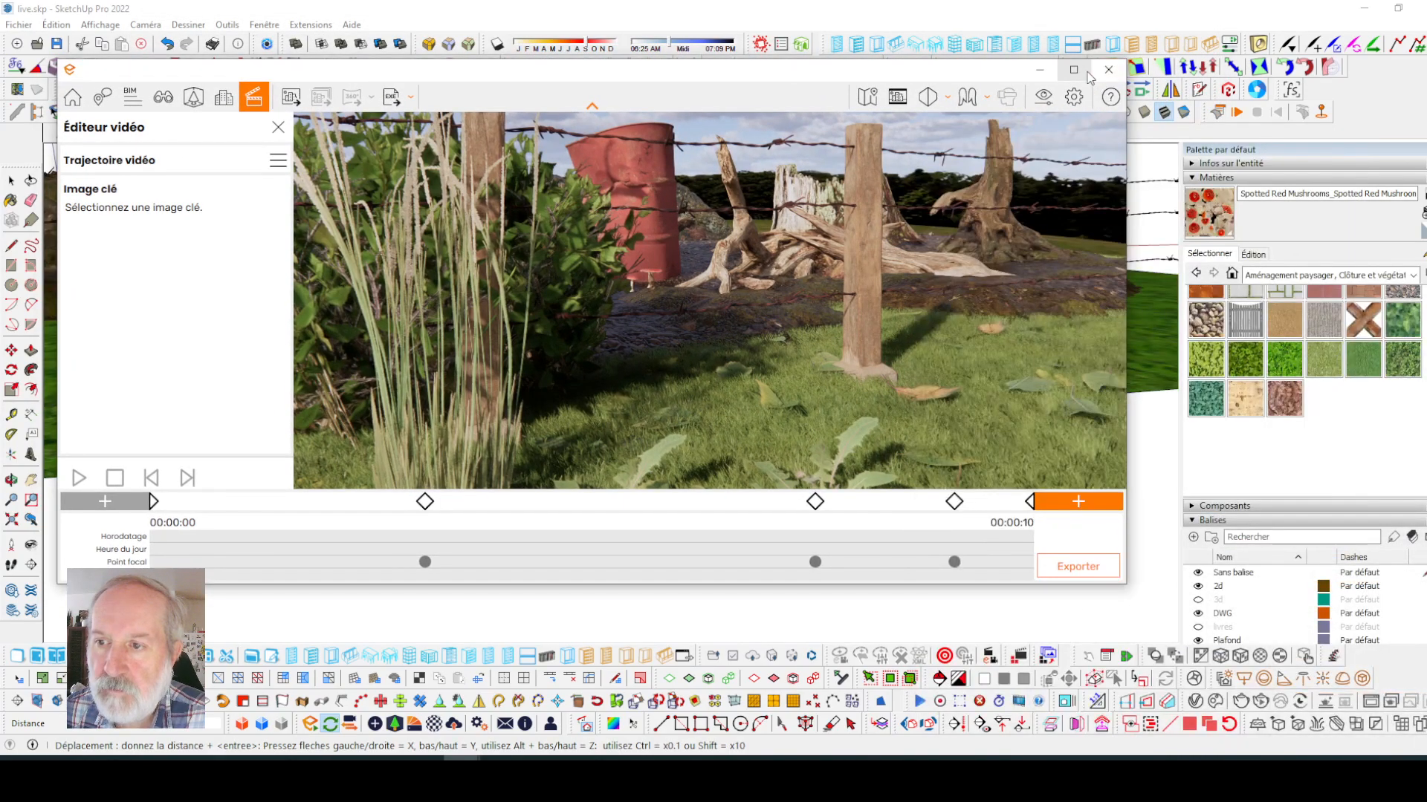
pyautogui.click(1074, 69)
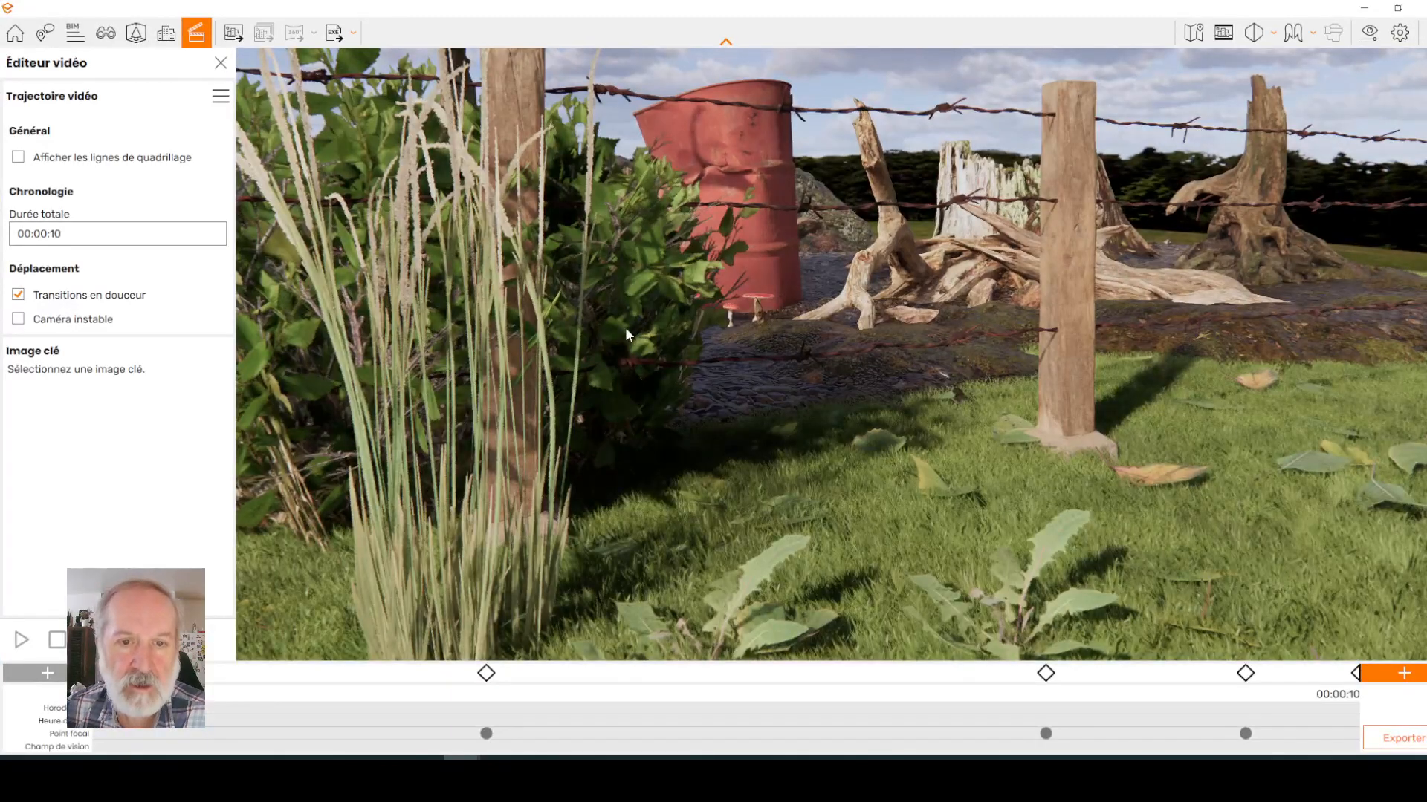
# - Start a new video path, discarding the existing one and its keyframes
pyautogui.scroll(-2, 679, 365)
pyautogui.moveTo(679, 364); pyautogui.dragTo(599, 452)
pyautogui.scroll(2, 598, 453)
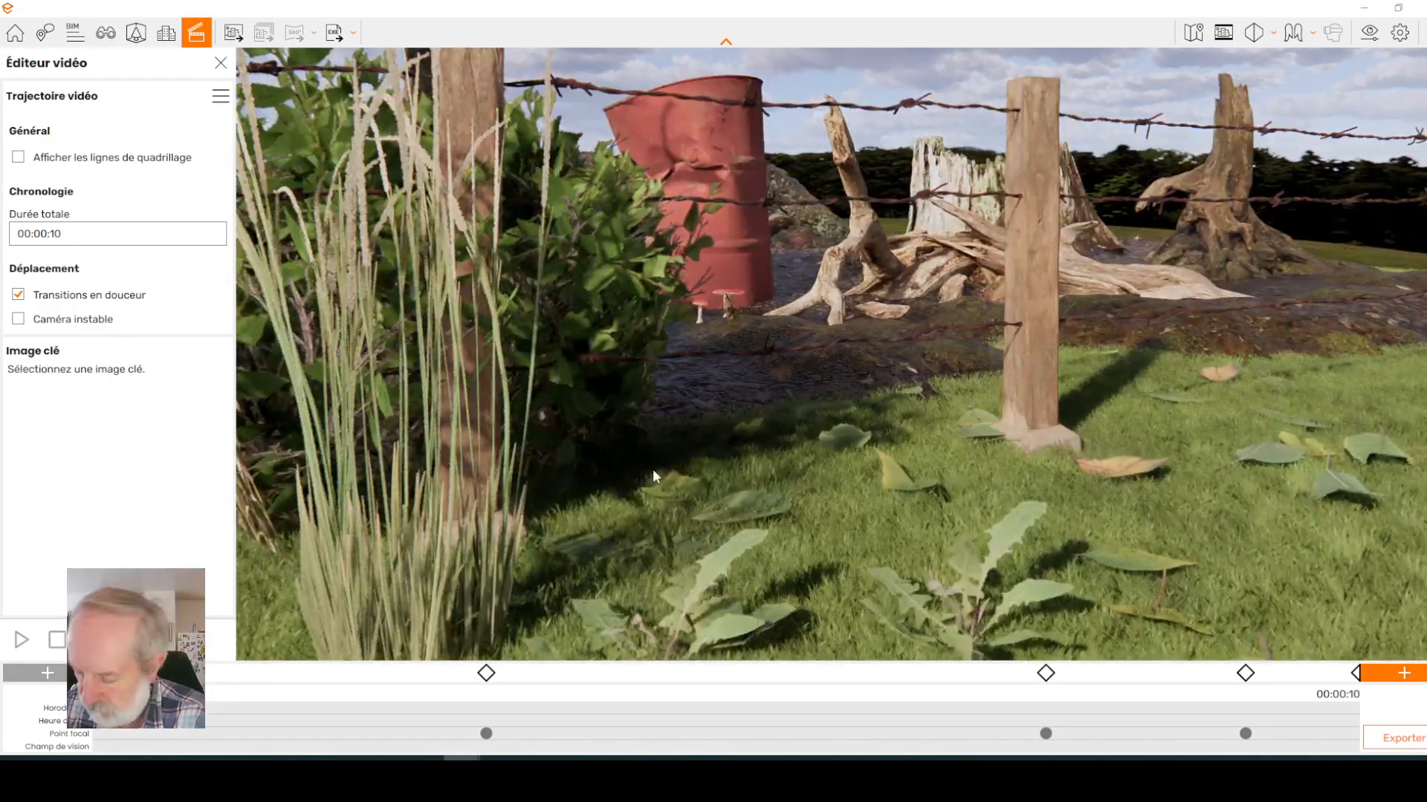
pyautogui.scroll(2, 653, 466)
pyautogui.scroll(-3, 662, 465)
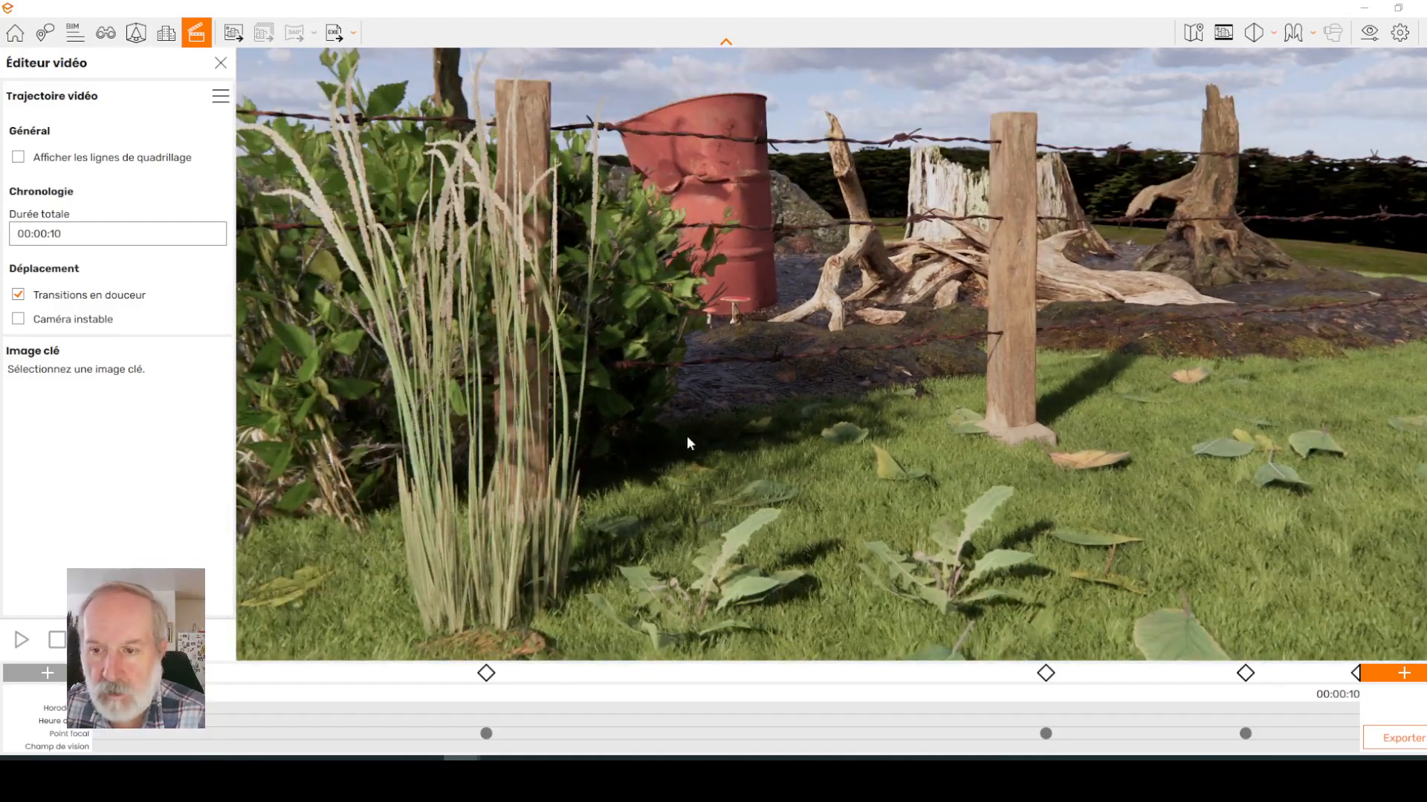
pyautogui.moveTo(706, 406); pyautogui.dragTo(826, 407)
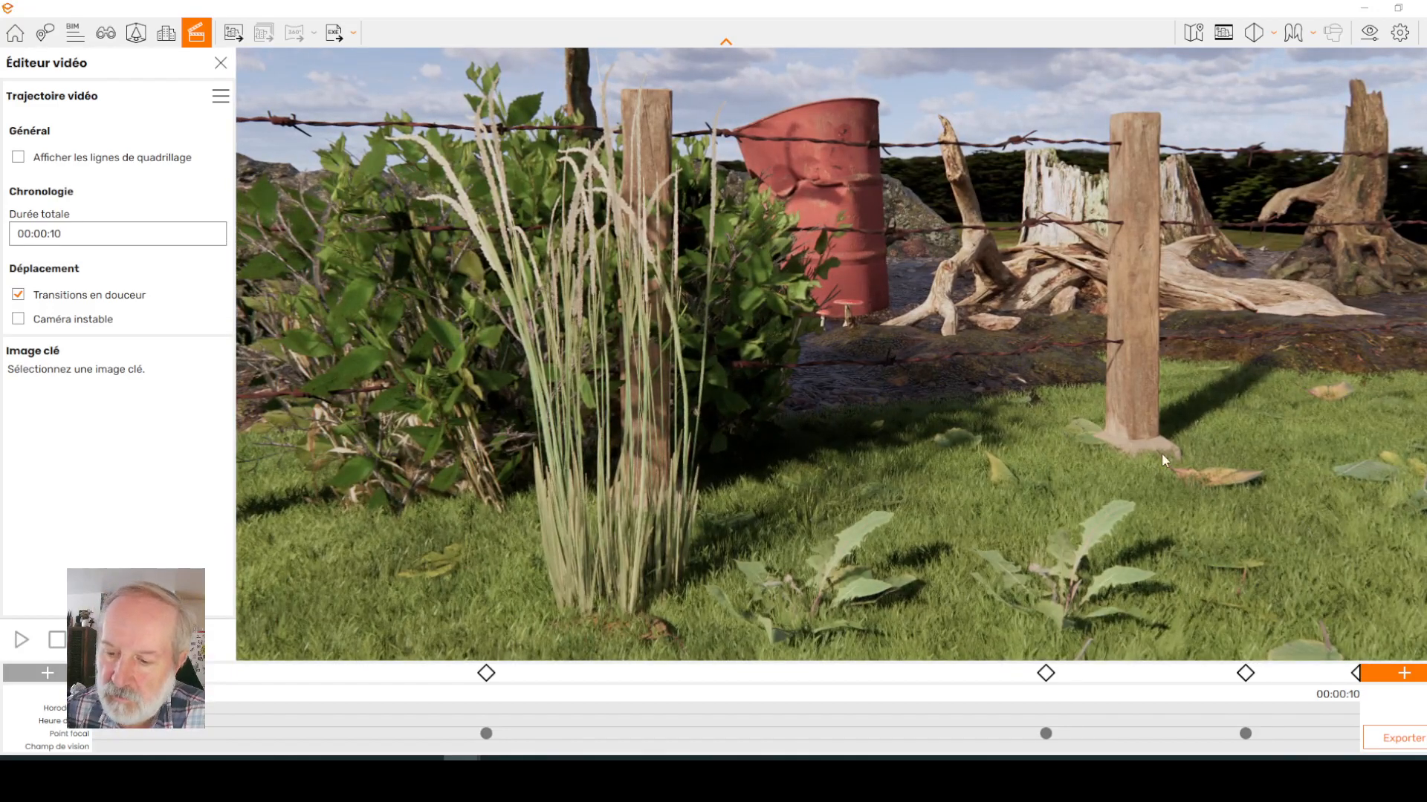
pyautogui.click(221, 96)
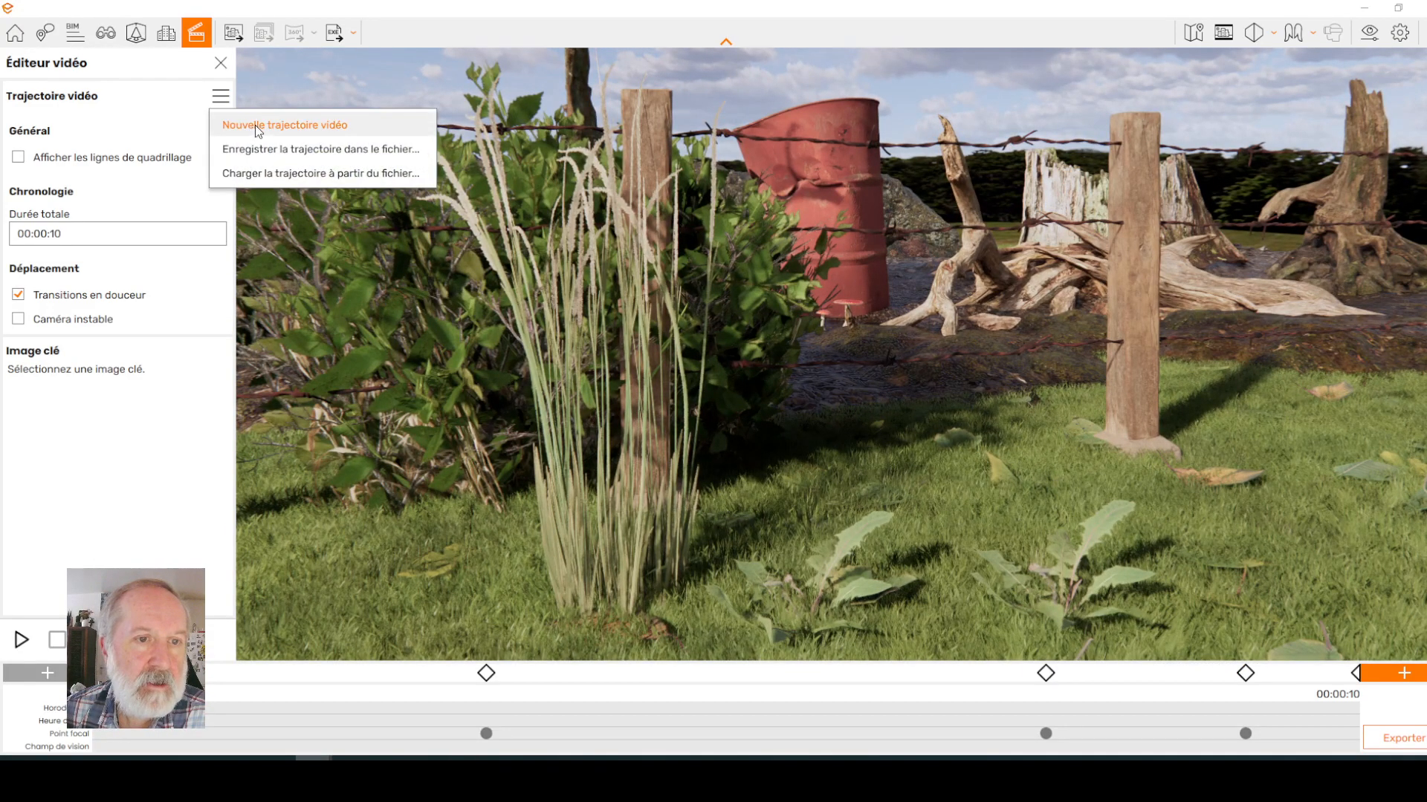
pyautogui.click(261, 126)
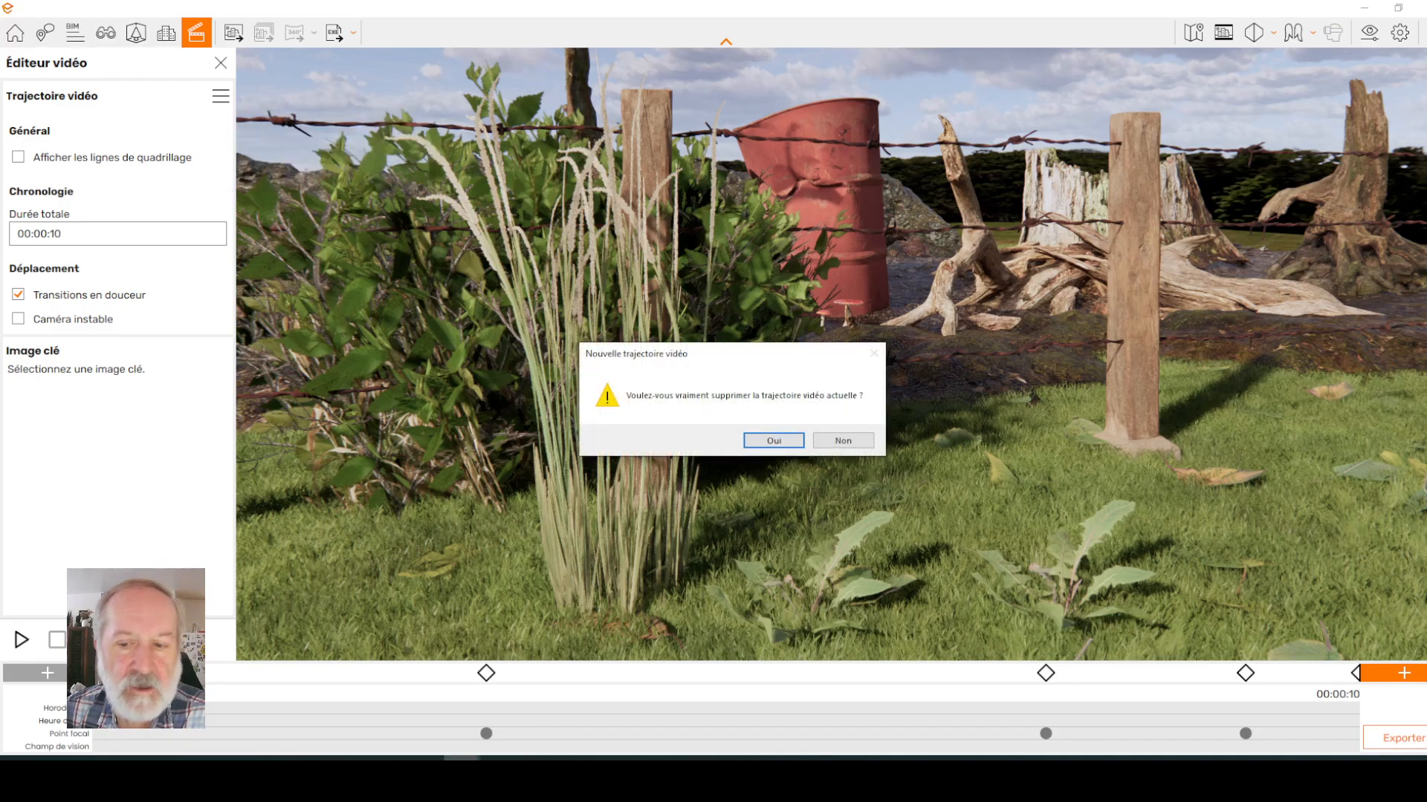
pyautogui.click(772, 439)
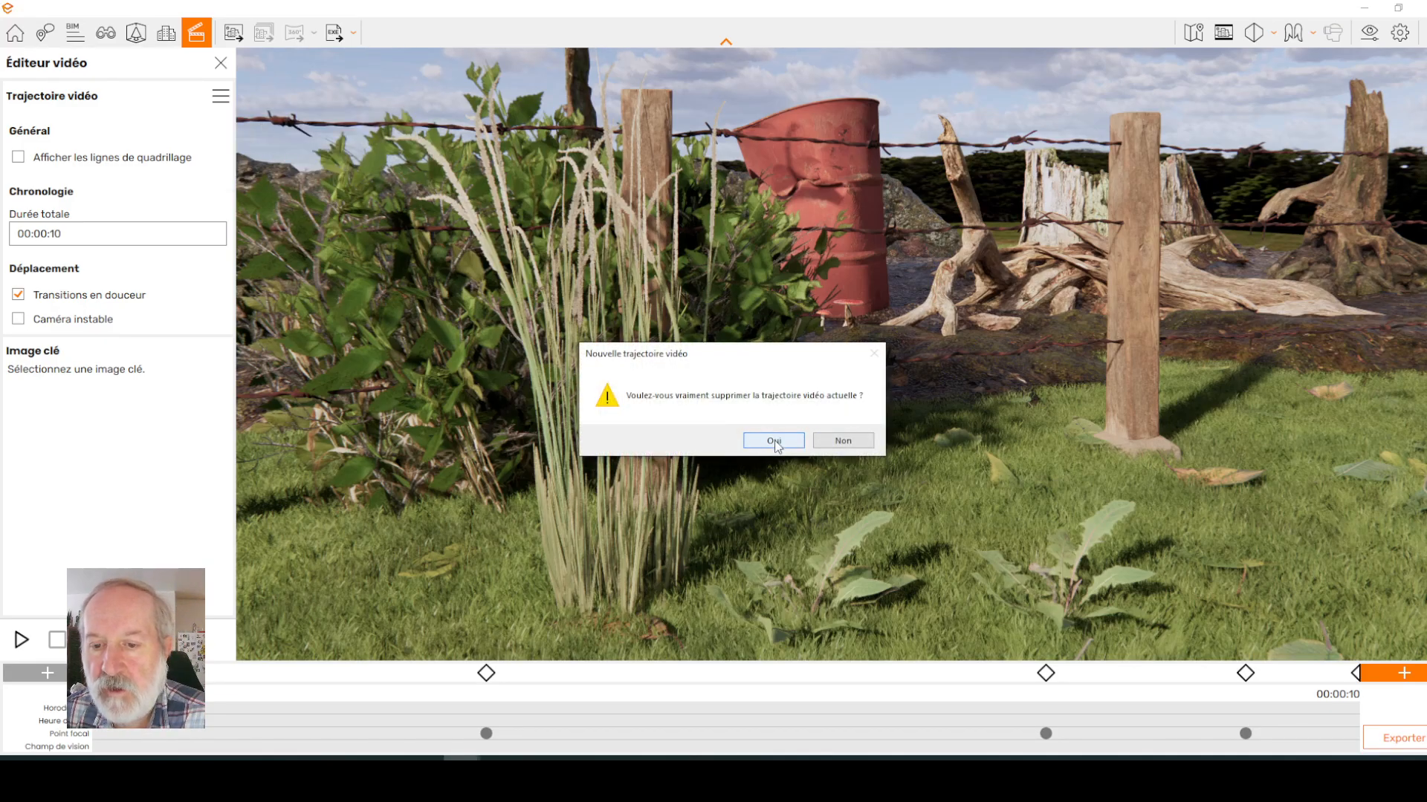
pyautogui.click(777, 441)
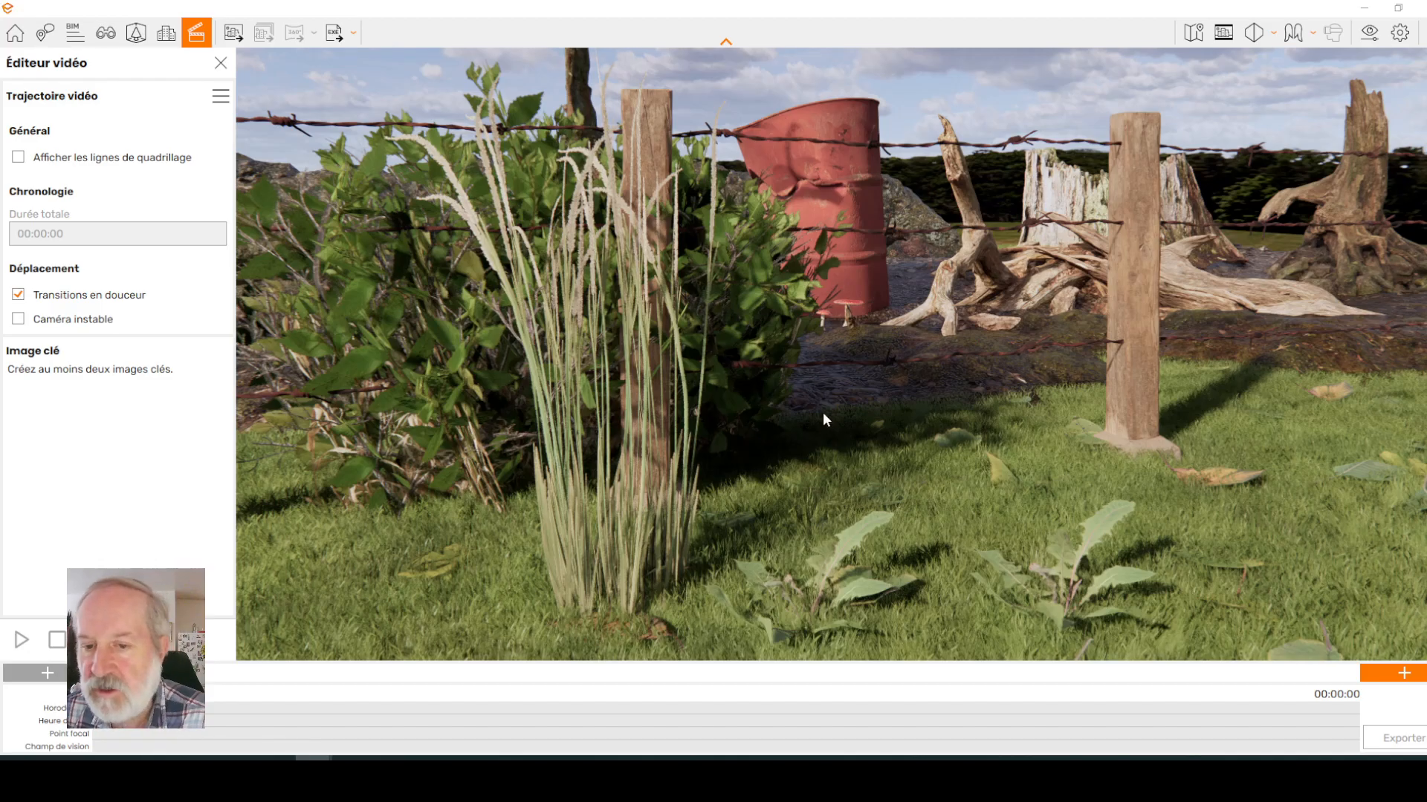
# - Move the camera close between the bush and the fence post, facing the barrel and stumps, and add a keyframe
pyautogui.moveTo(768, 386); pyautogui.dragTo(816, 384)
pyautogui.press('Up')
pyautogui.press('Up')
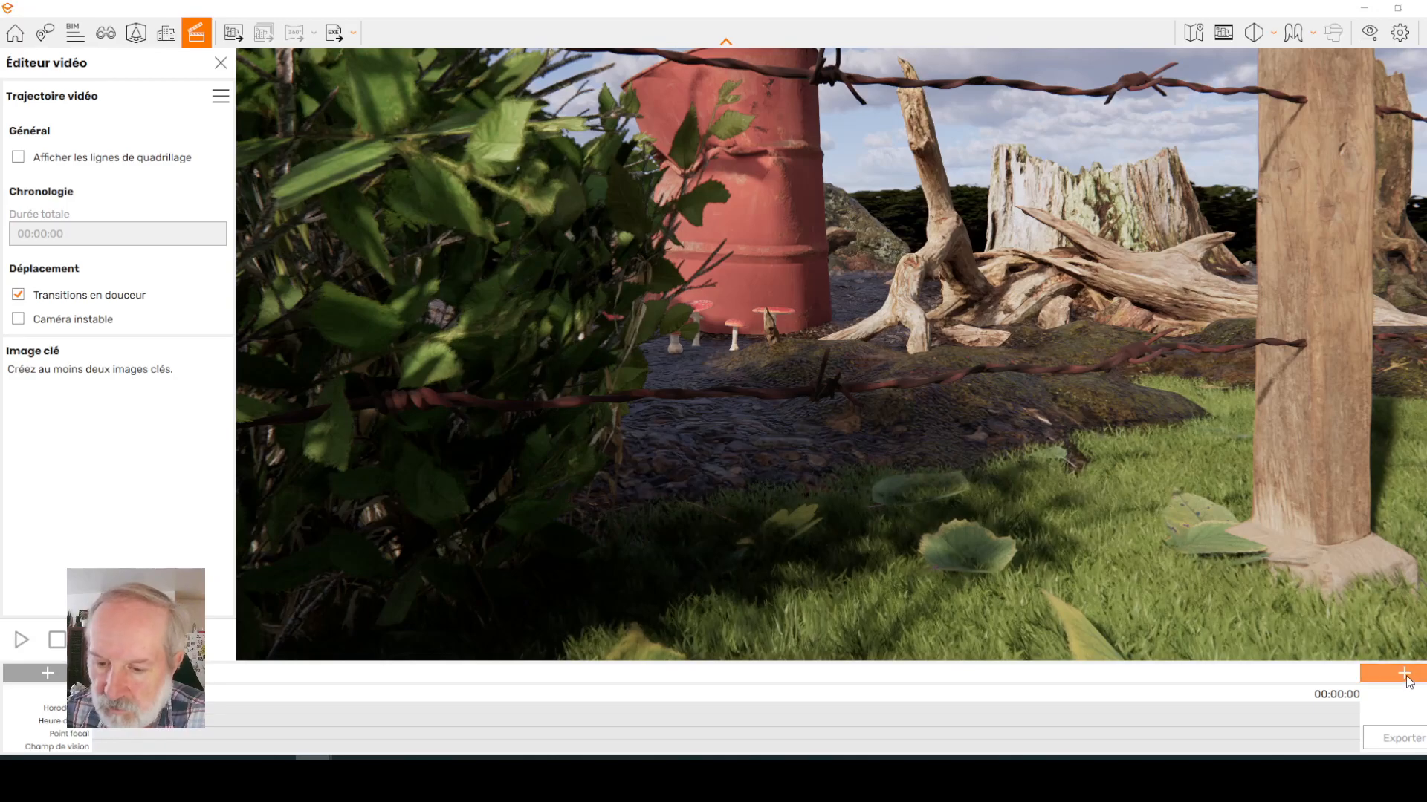
pyautogui.click(1406, 678)
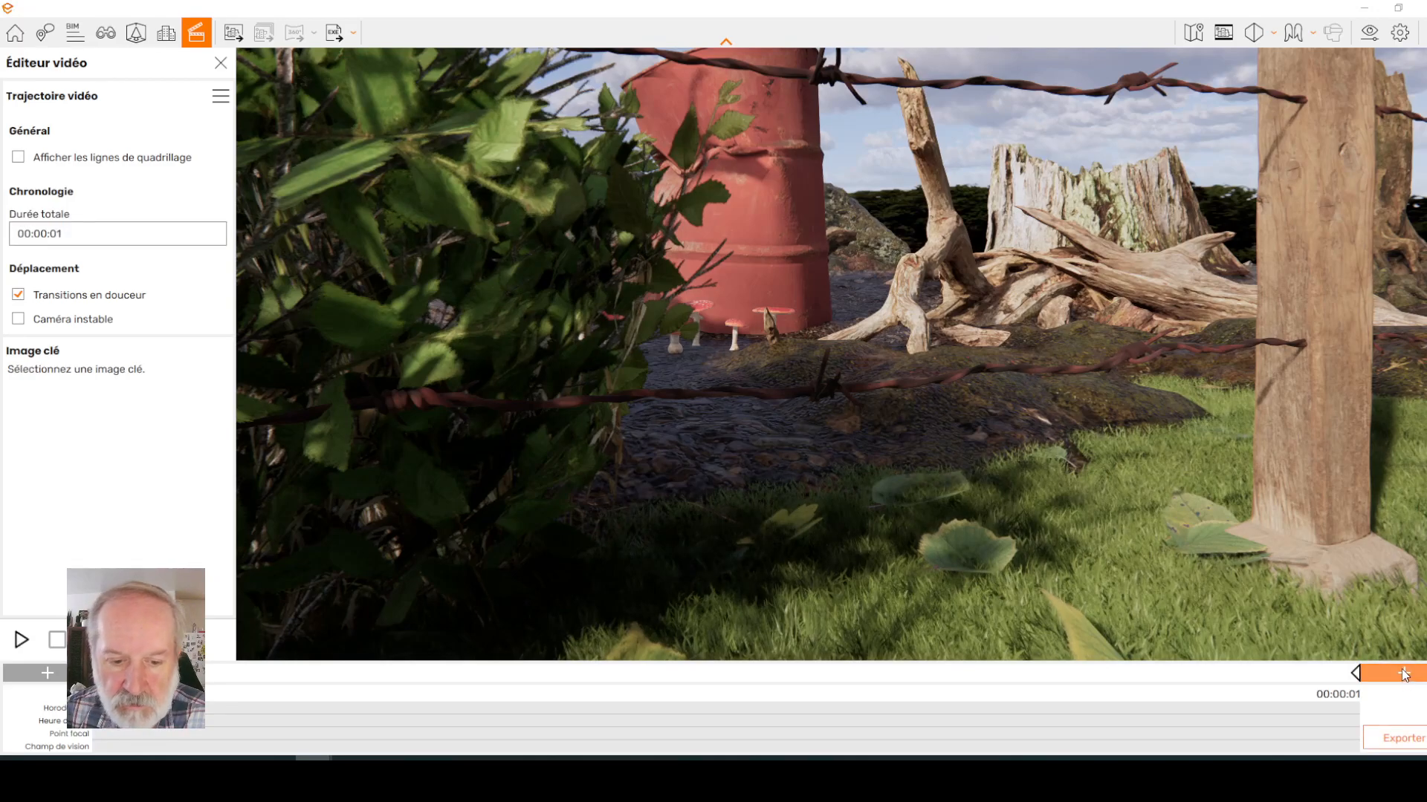
# - Set the video's total duration to 4 seconds and add a keyframe closer to the barbed wire, facing the mushrooms and barrel
pyautogui.click(82, 233)
pyautogui.click(95, 261)
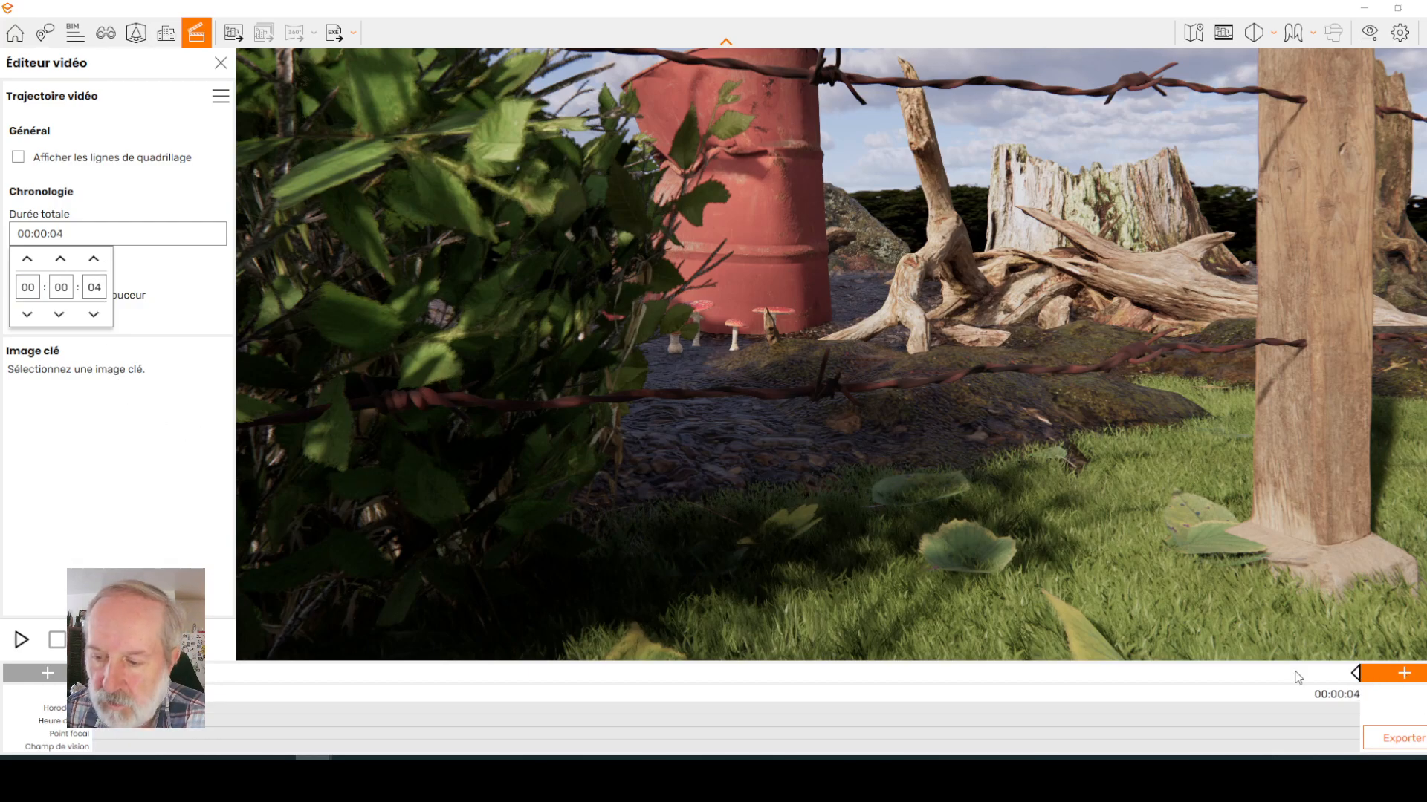
pyautogui.moveTo(860, 272); pyautogui.dragTo(827, 255)
pyautogui.scroll(1, 828, 255)
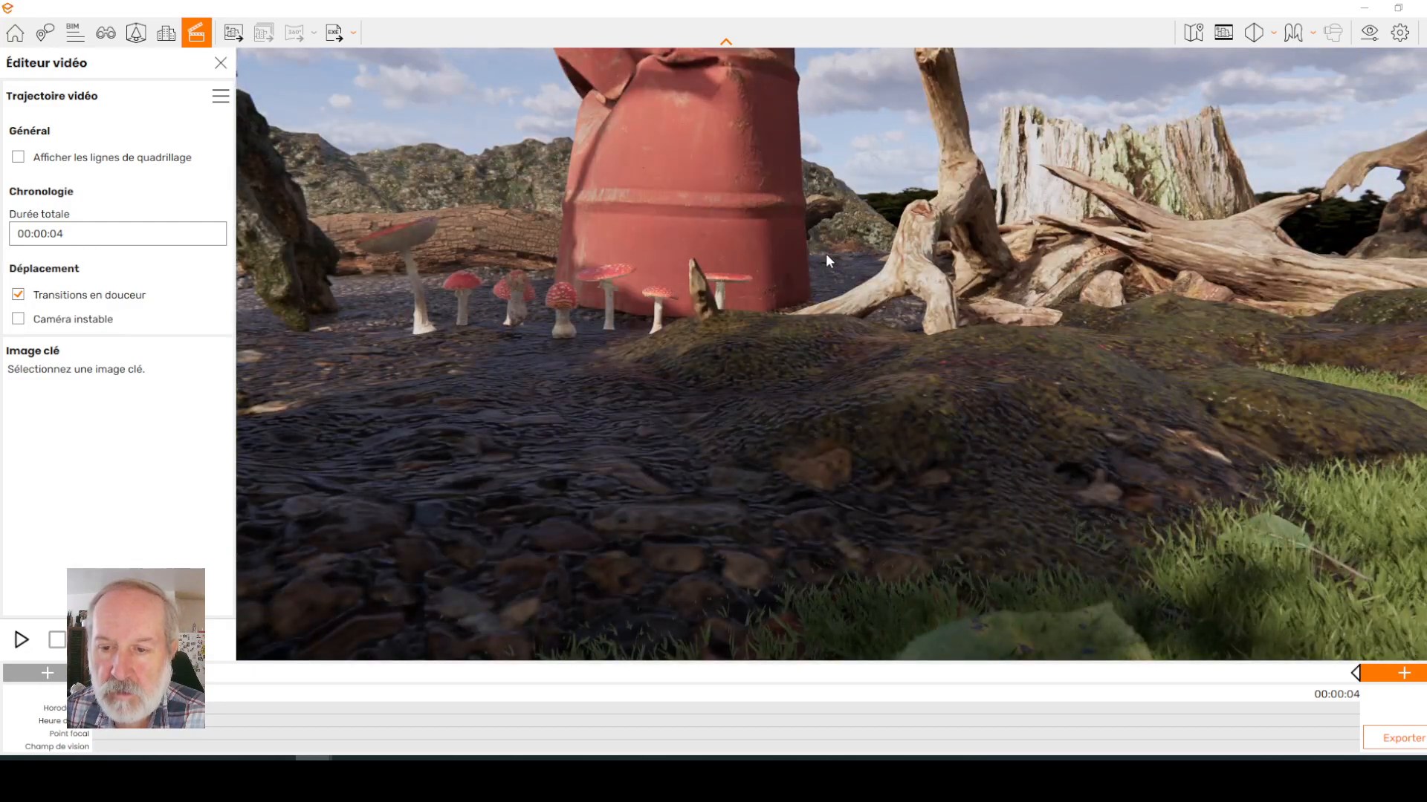
pyautogui.scroll(-1, 826, 252)
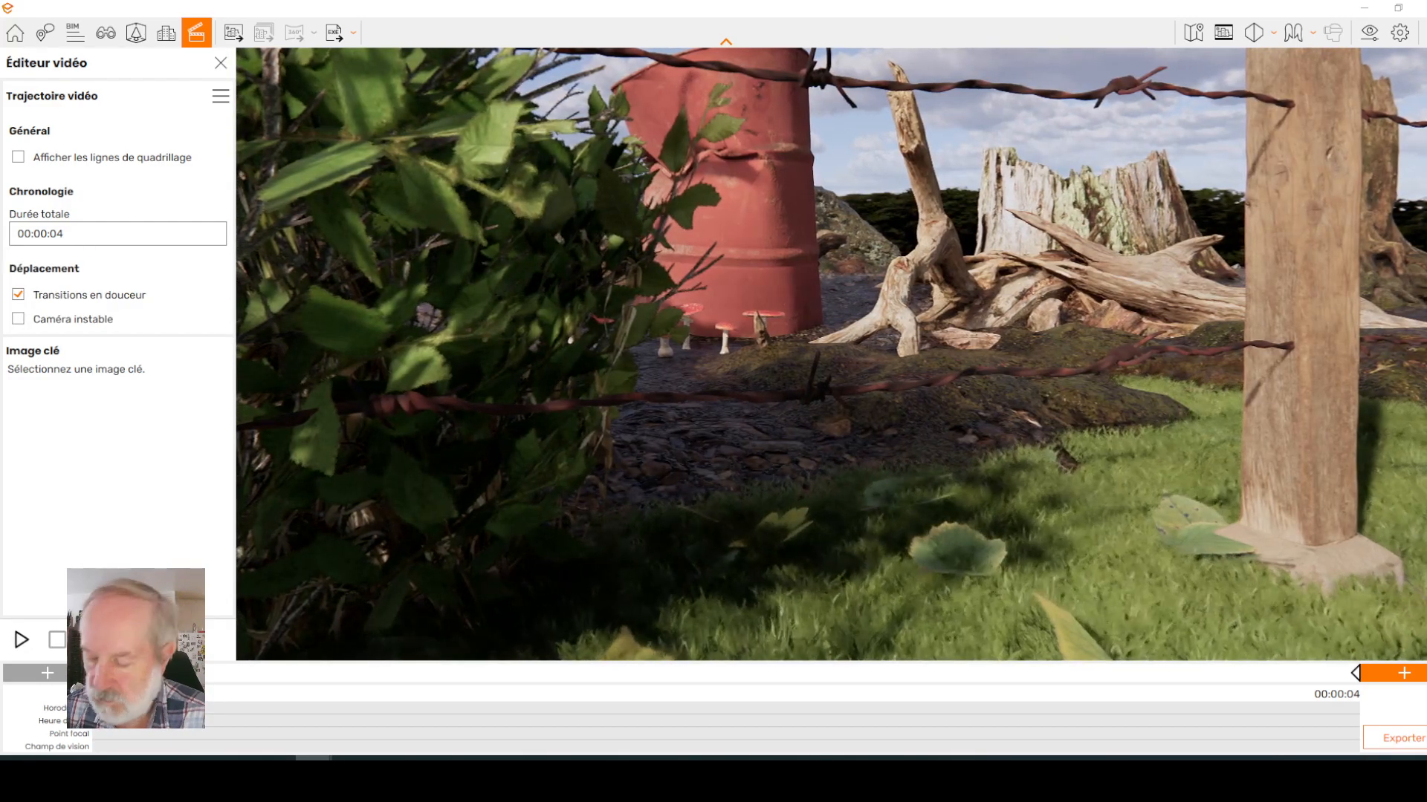
pyautogui.scroll(1, 827, 253)
pyautogui.scroll(1, 826, 252)
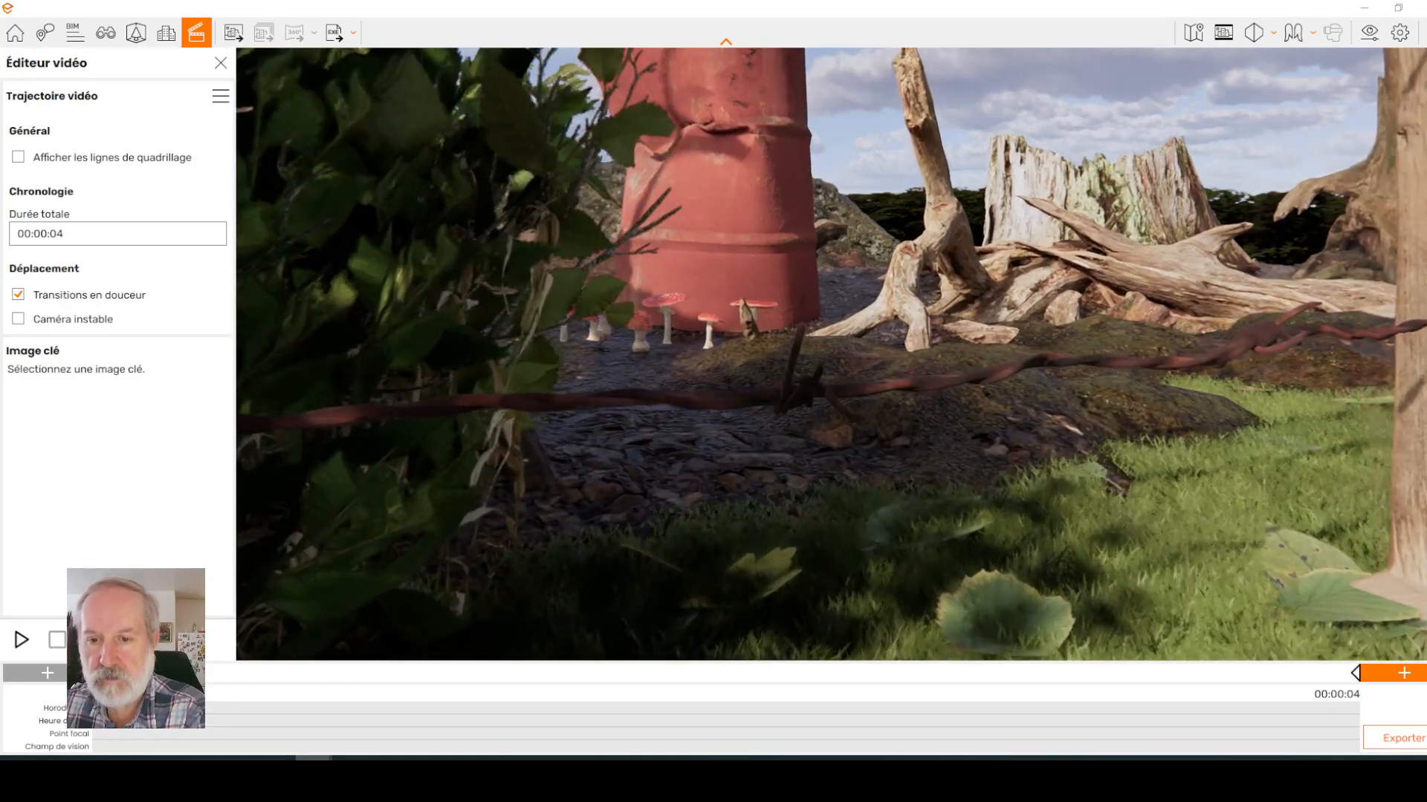
pyautogui.scroll(1, 826, 253)
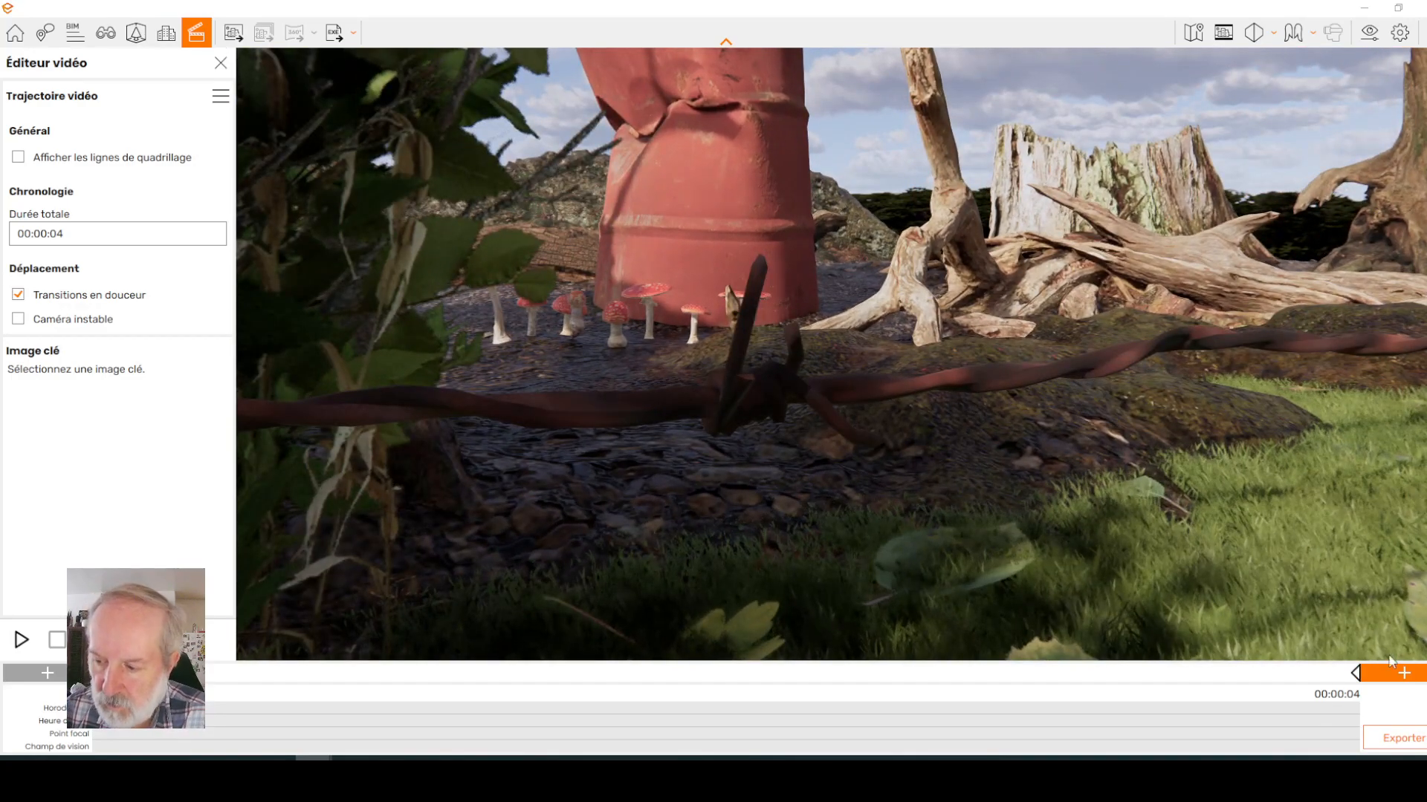
pyautogui.click(1402, 673)
# - Move the camera past the wire and bush to the mossy trunk facing the mushrooms, and add a keyframe
pyautogui.moveTo(942, 283); pyautogui.dragTo(663, 265)
pyautogui.press('Up')
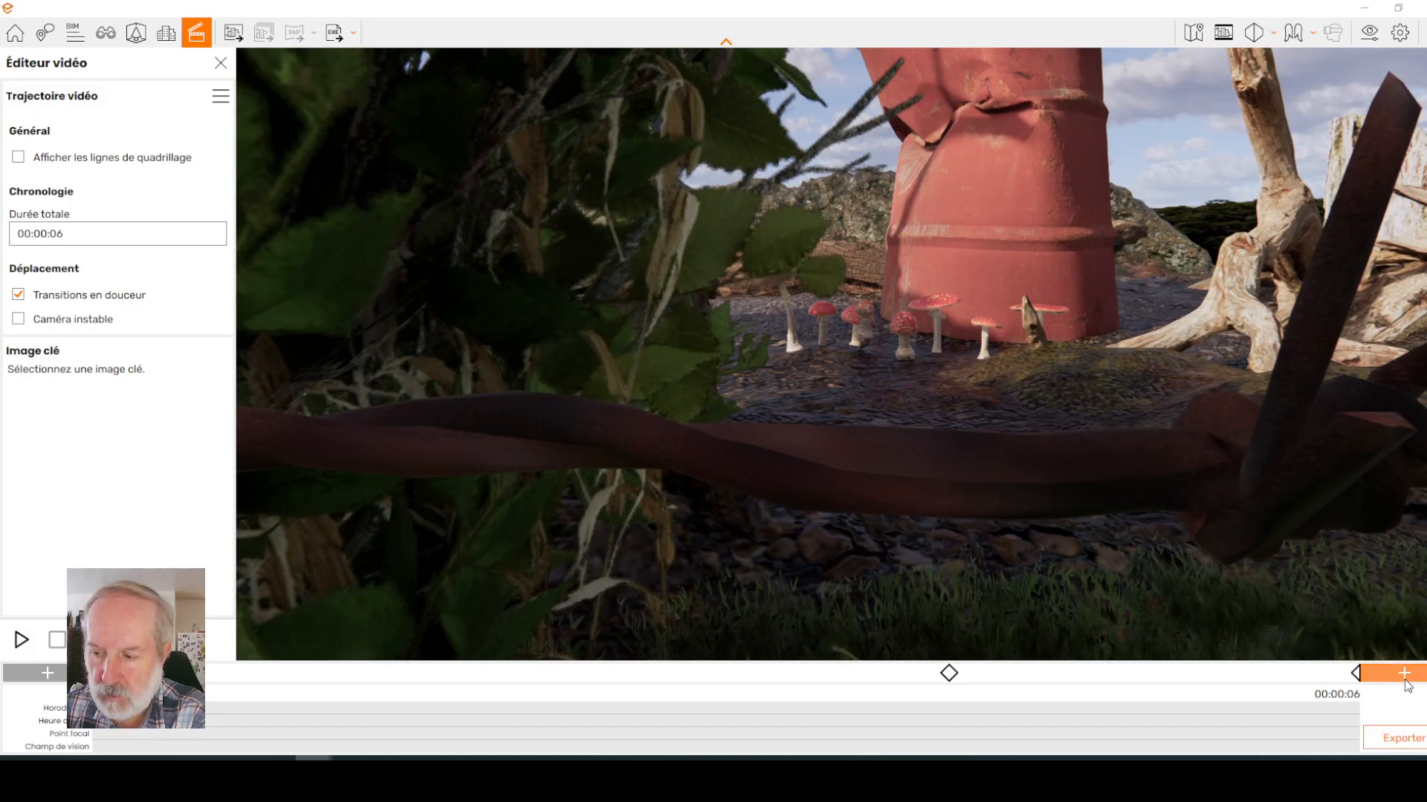
pyautogui.press('Up')
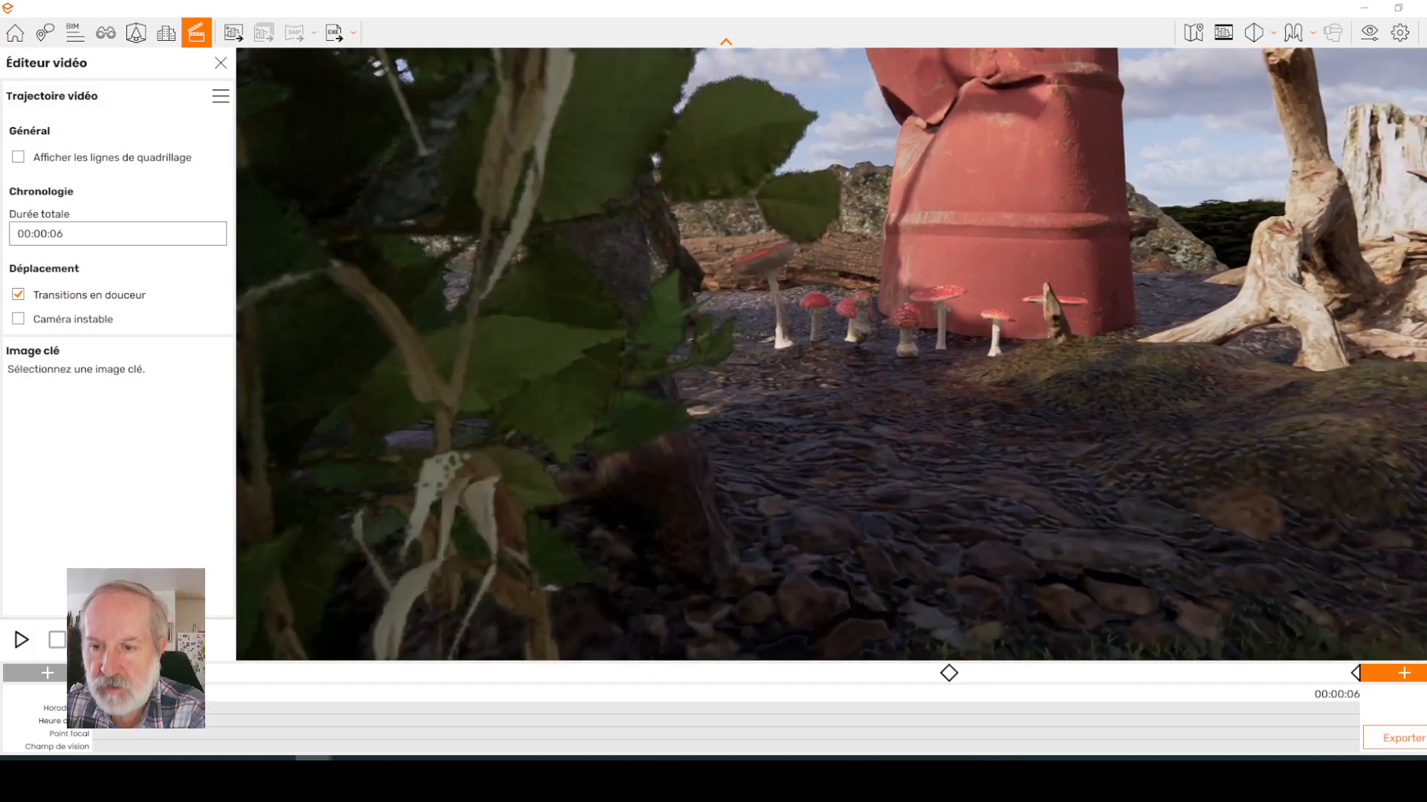
pyautogui.press('Up')
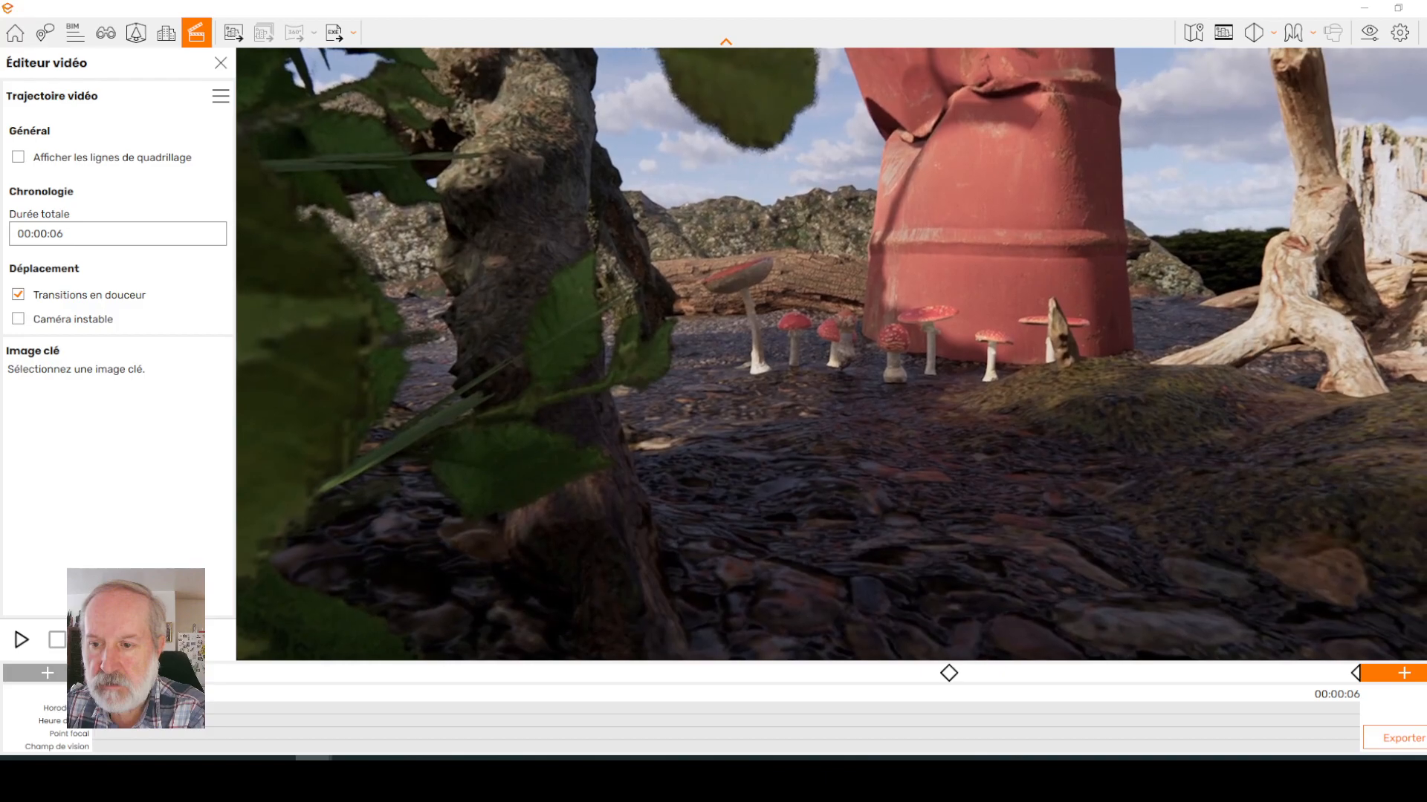
pyautogui.press('Up')
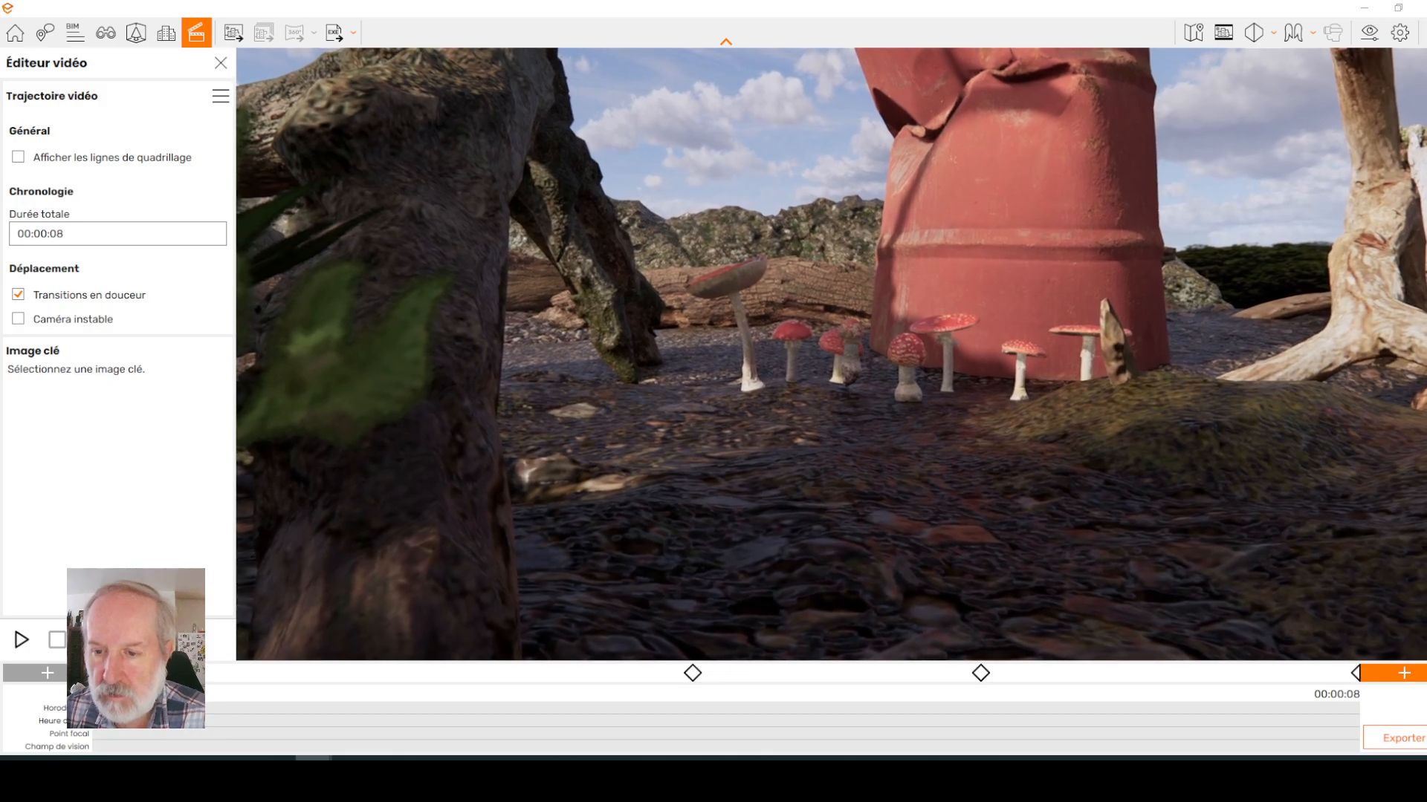
# - Reframe the camera to show the whole barrel with the mushrooms, driftwood and stump, and add a keyframe
pyautogui.moveTo(975, 250); pyautogui.dragTo(966, 258)
pyautogui.press('Up')
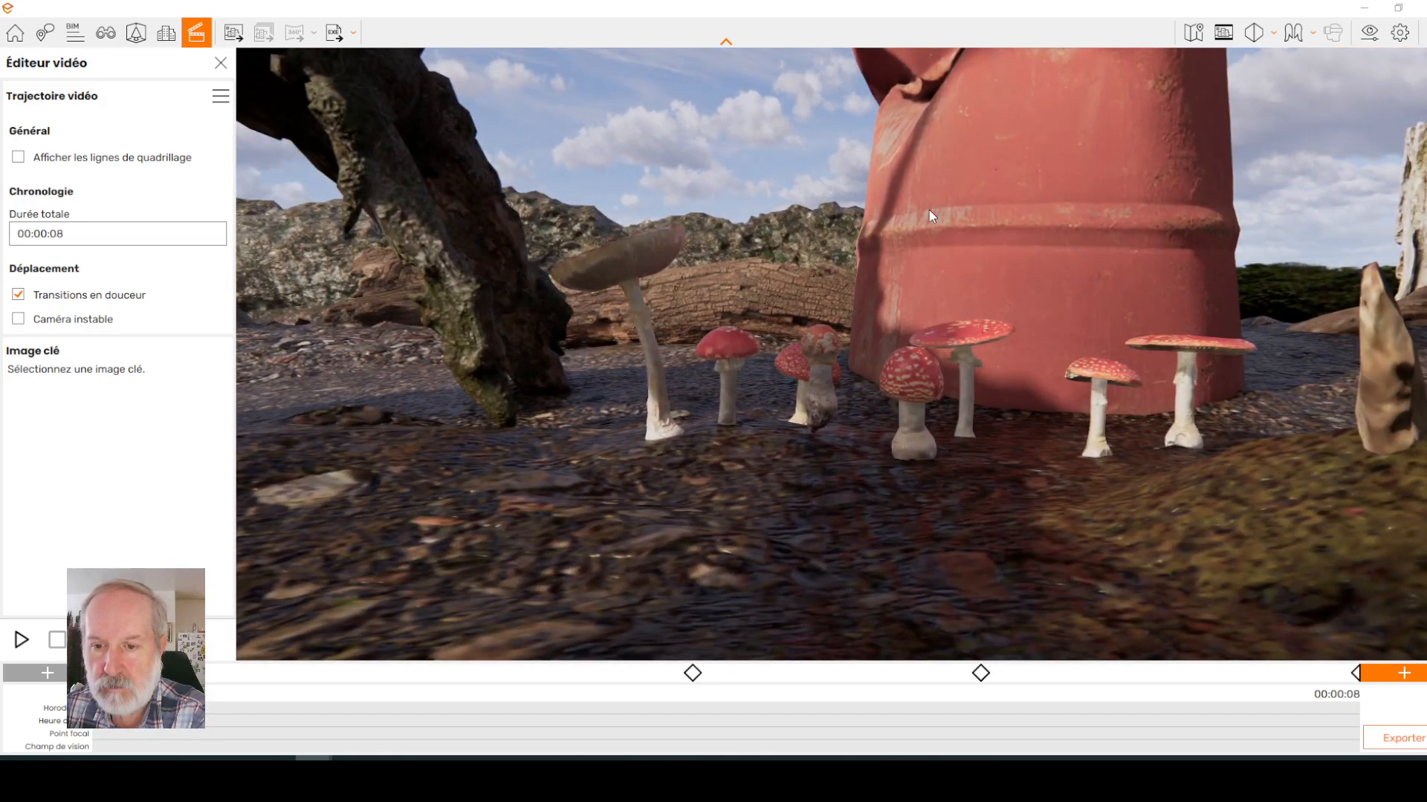
pyautogui.scroll(-4, 930, 210)
pyautogui.moveTo(930, 210); pyautogui.dragTo(851, 334, button='middle')
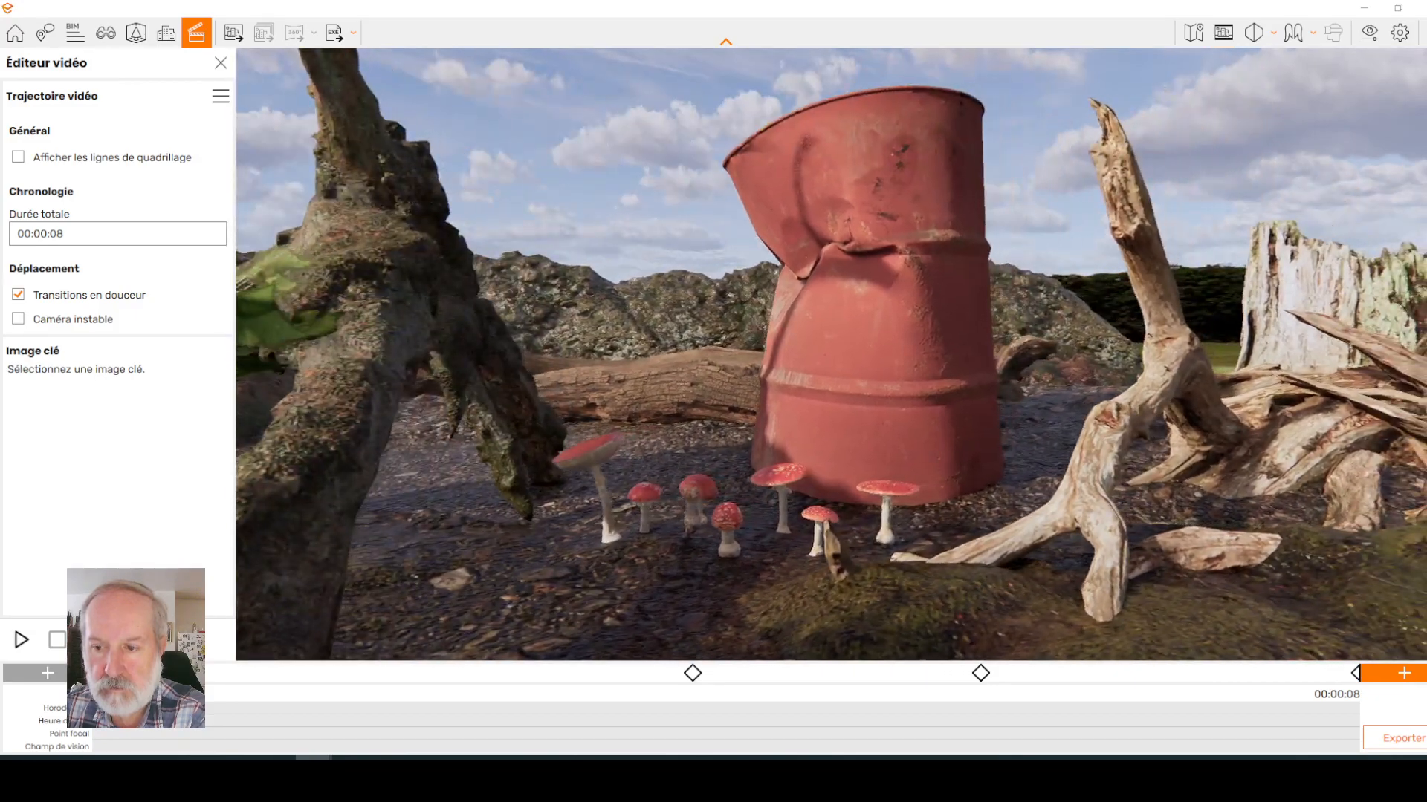
pyautogui.scroll(3, 794, 318)
pyautogui.scroll(-5, 808, 317)
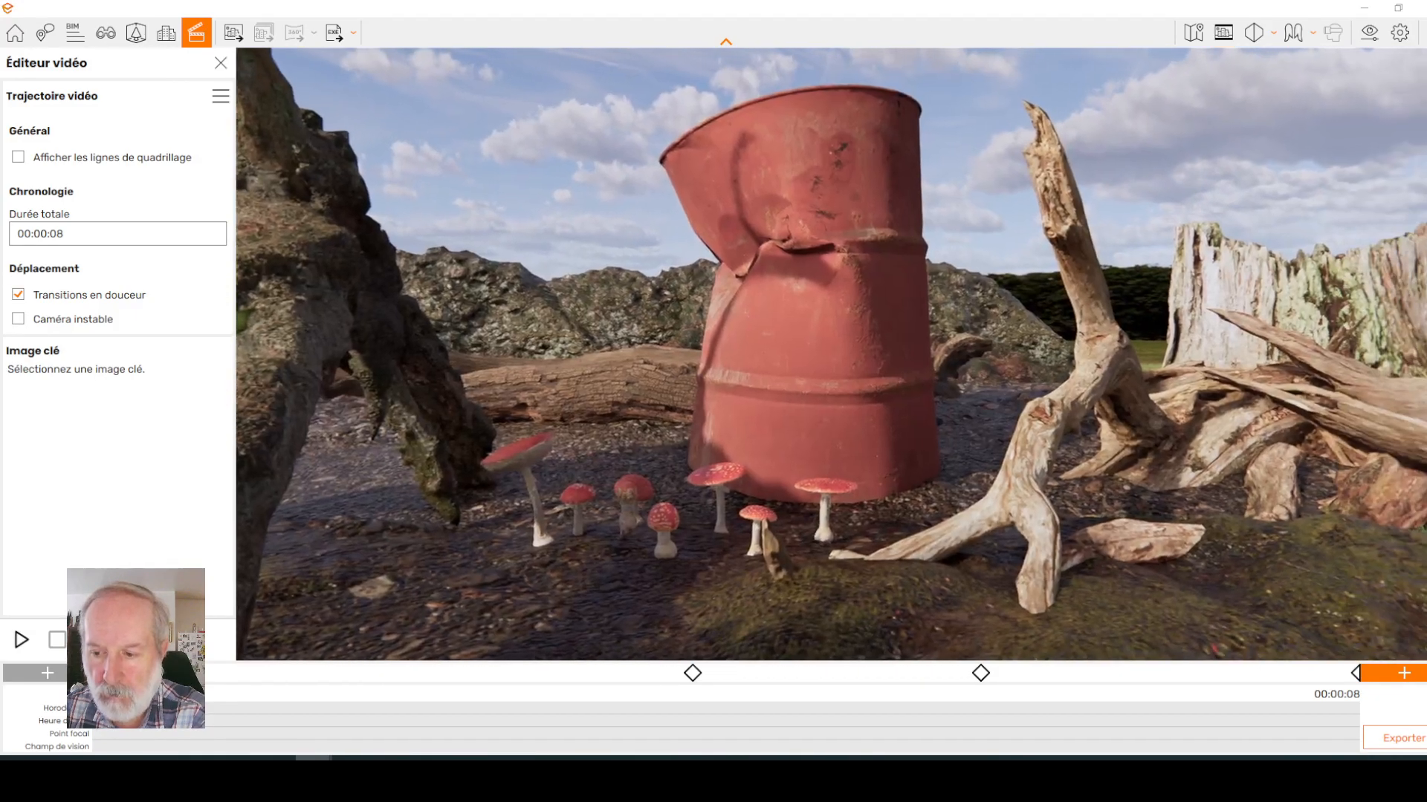
pyautogui.scroll(4, 859, 372)
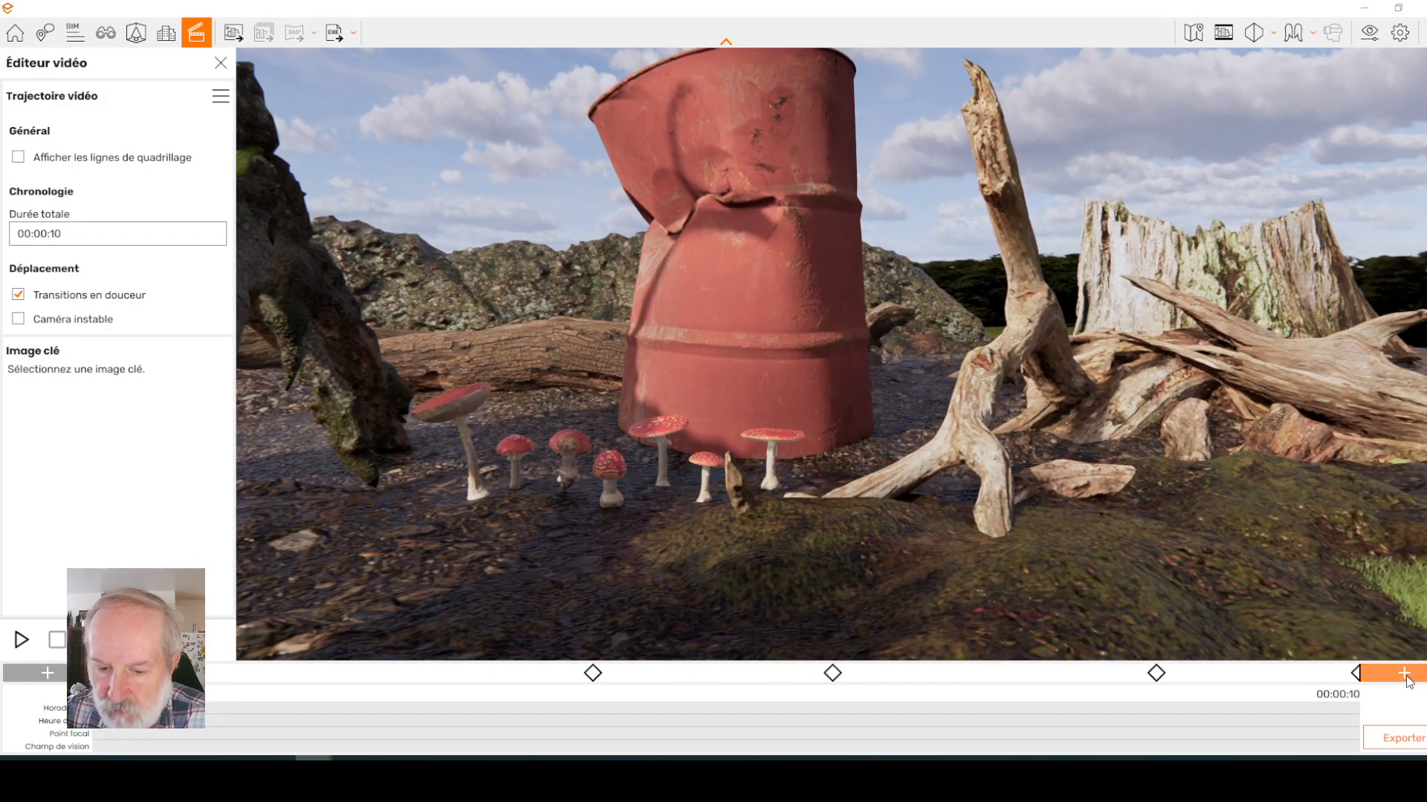
# - Play back the video path and review its keyframes from the second to the fourth
pyautogui.click(28, 645)
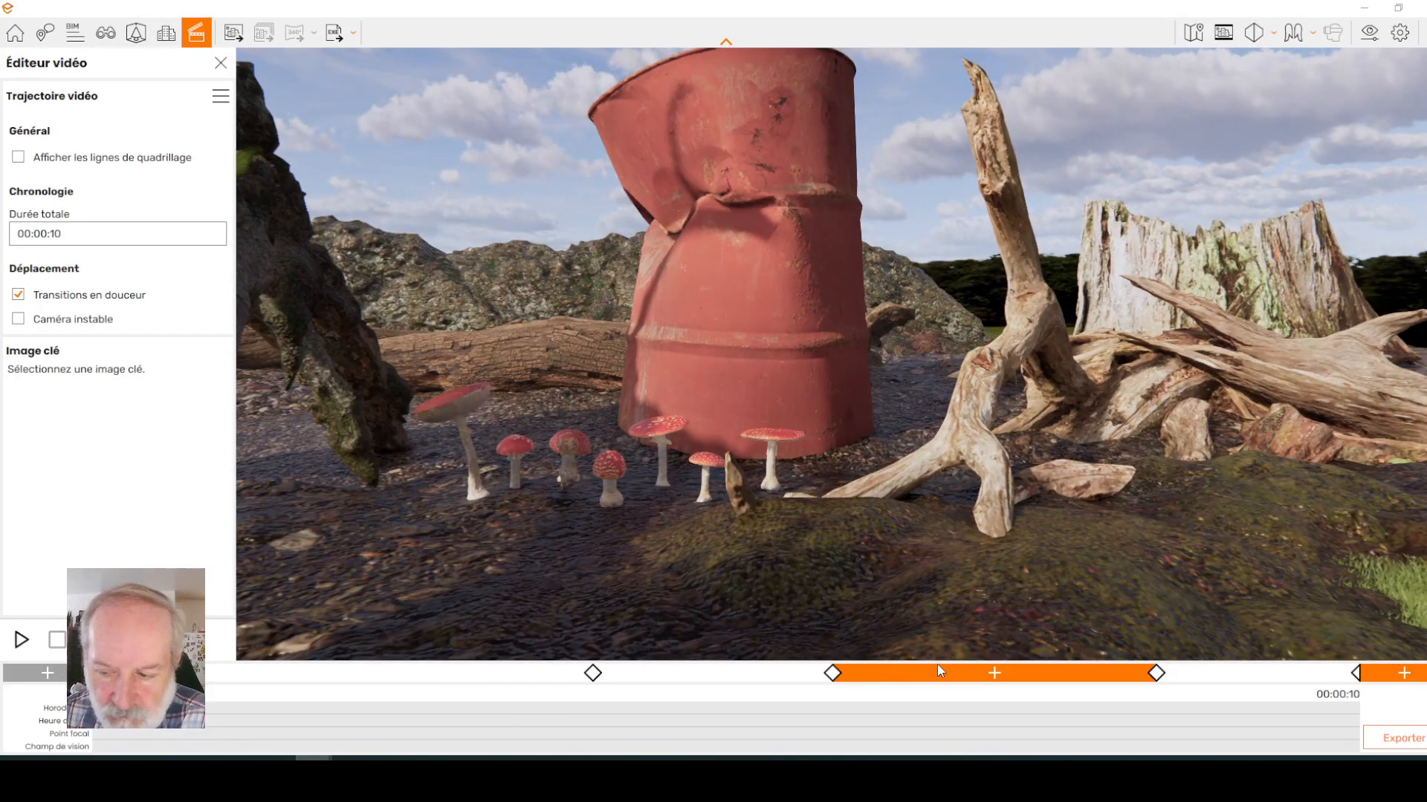
pyautogui.click(592, 673)
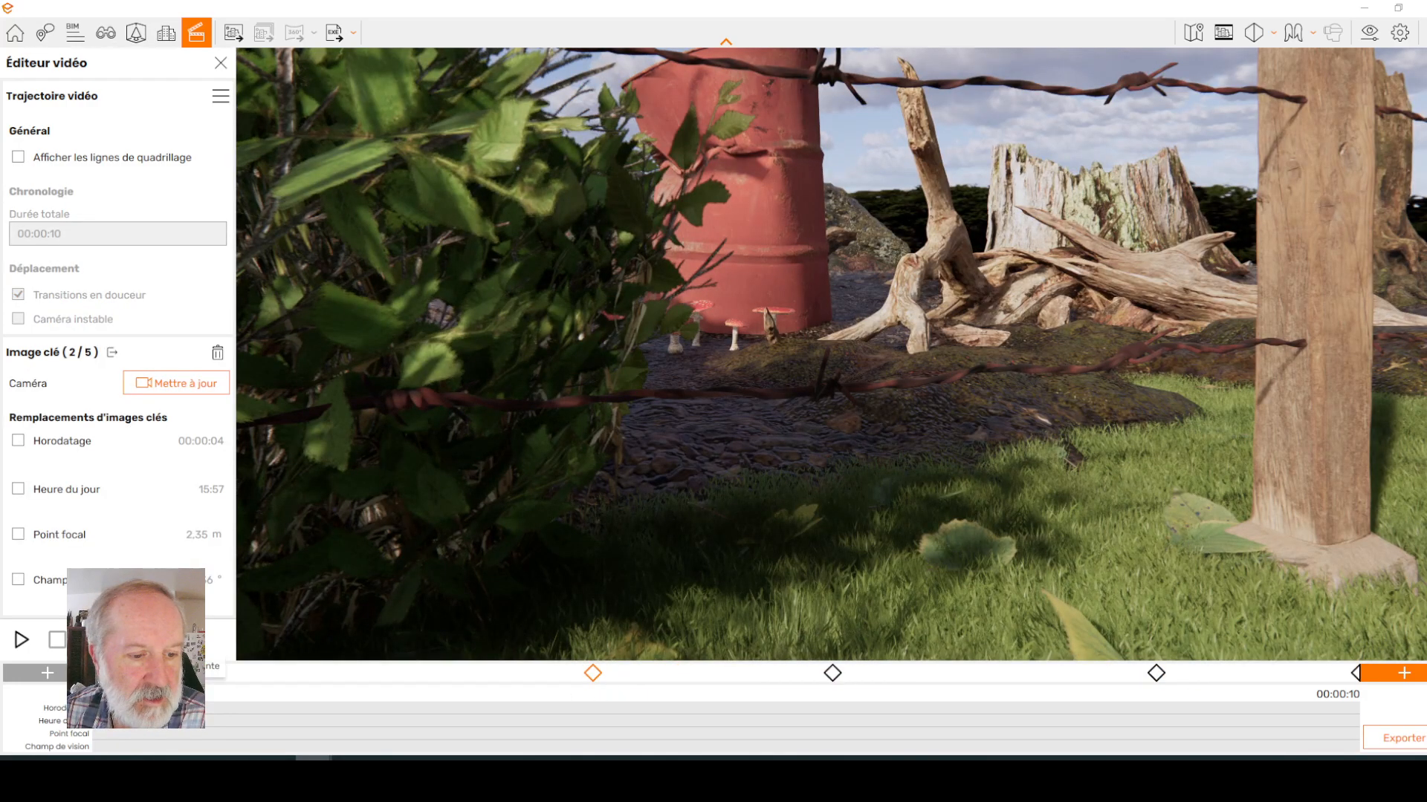
pyautogui.click(129, 639)
pyautogui.click(129, 640)
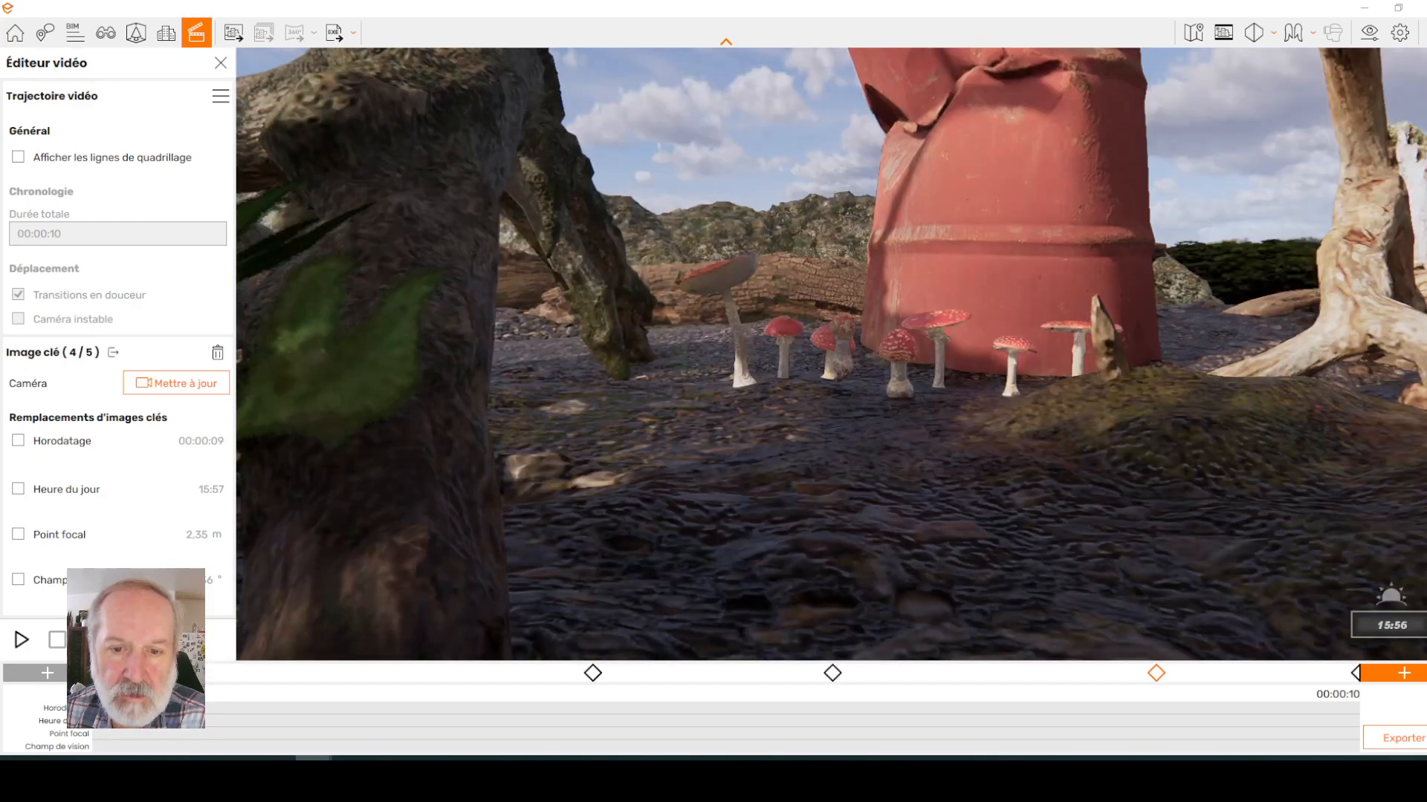
# - Select the fifth keyframe of the video path and delete it
pyautogui.click(129, 640)
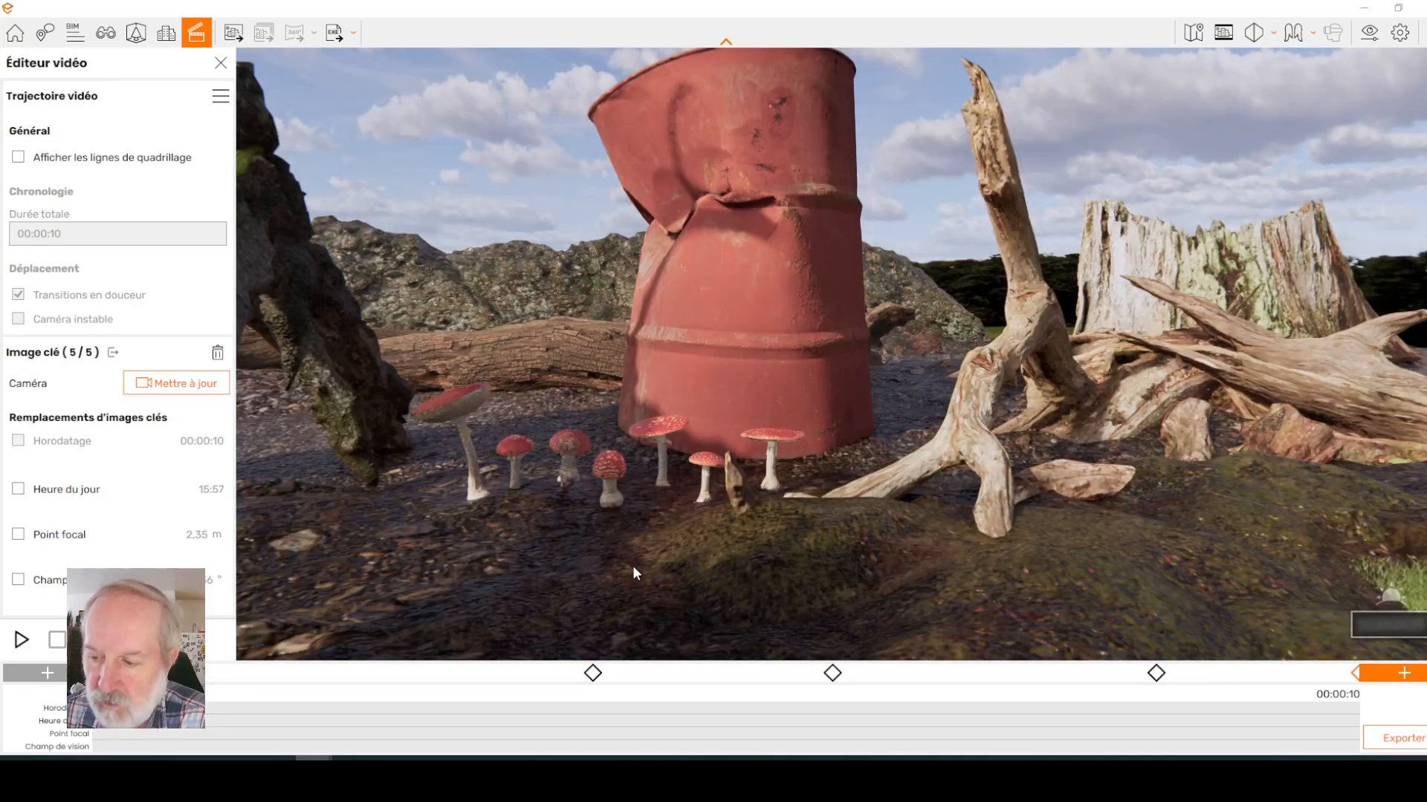
pyautogui.click(216, 355)
pyautogui.click(768, 440)
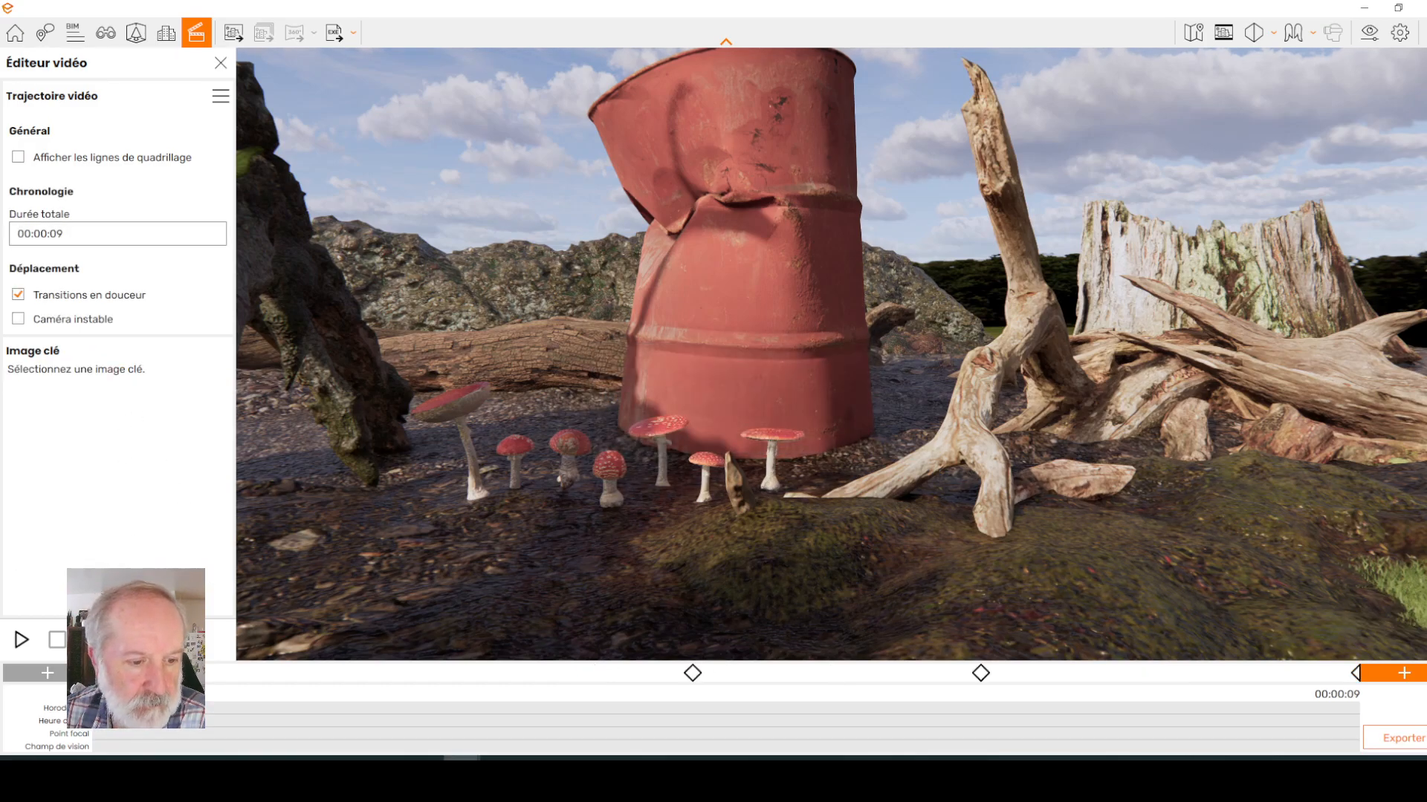
# - Replay the video path from its first keyframe and check the second and third keyframe views
pyautogui.click(96, 673)
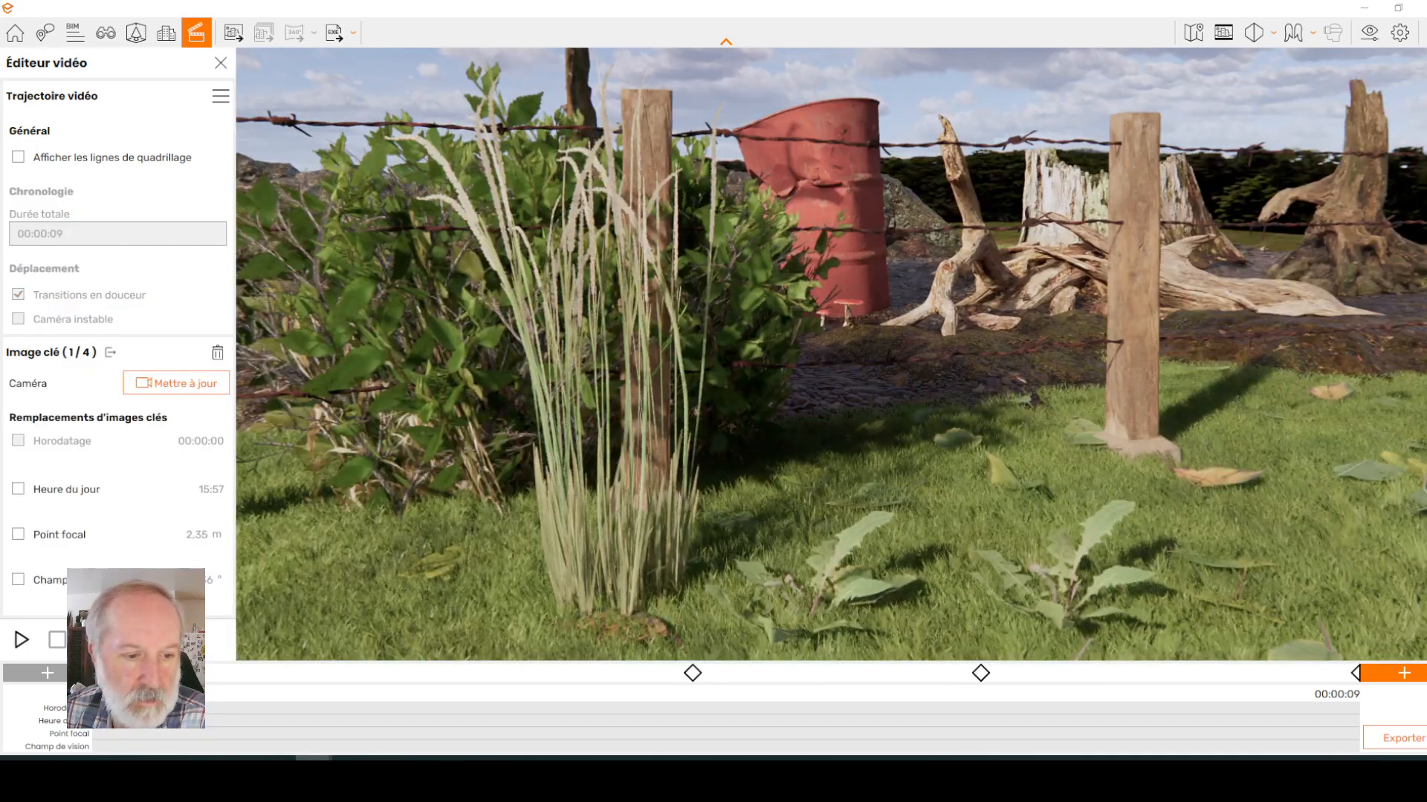
pyautogui.click(21, 640)
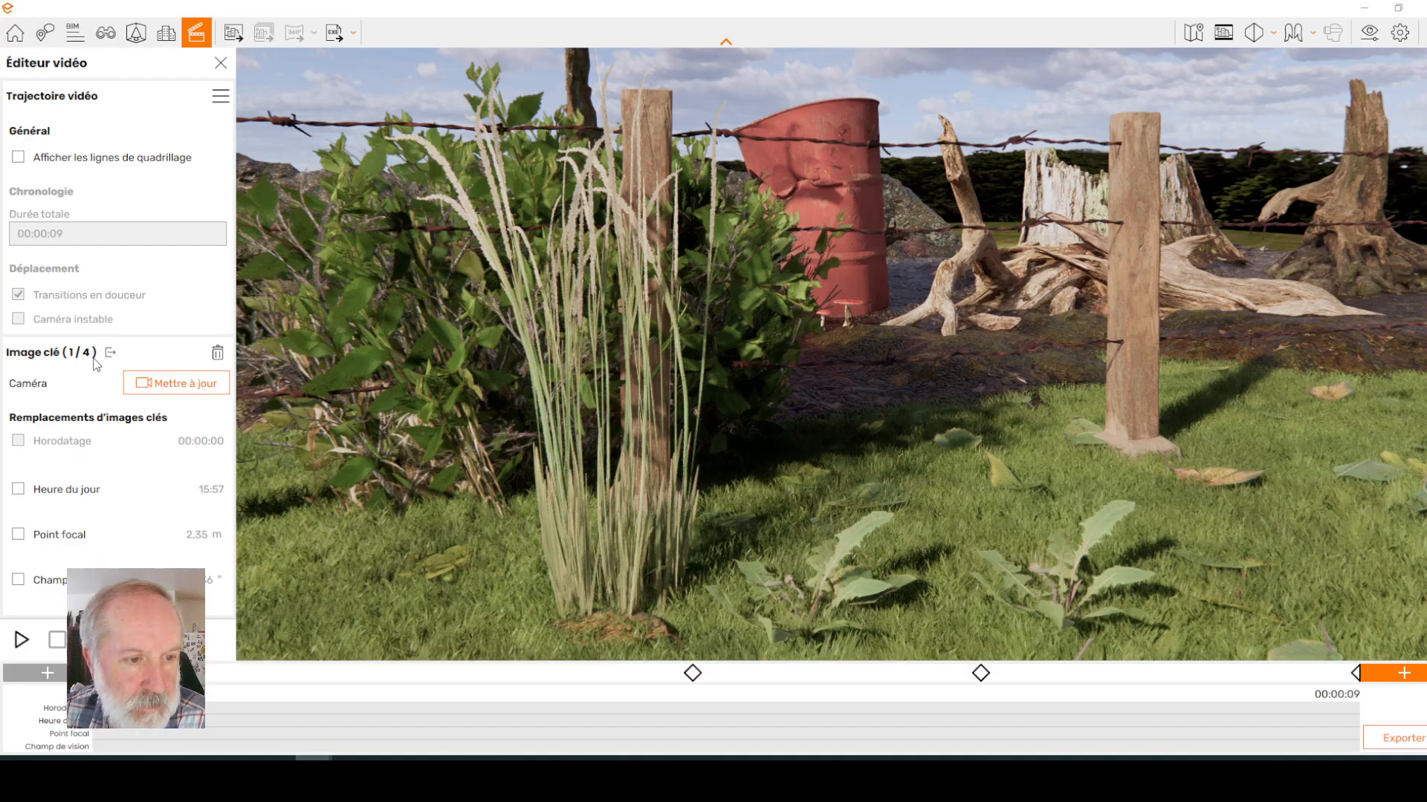
pyautogui.click(693, 673)
pyautogui.click(981, 673)
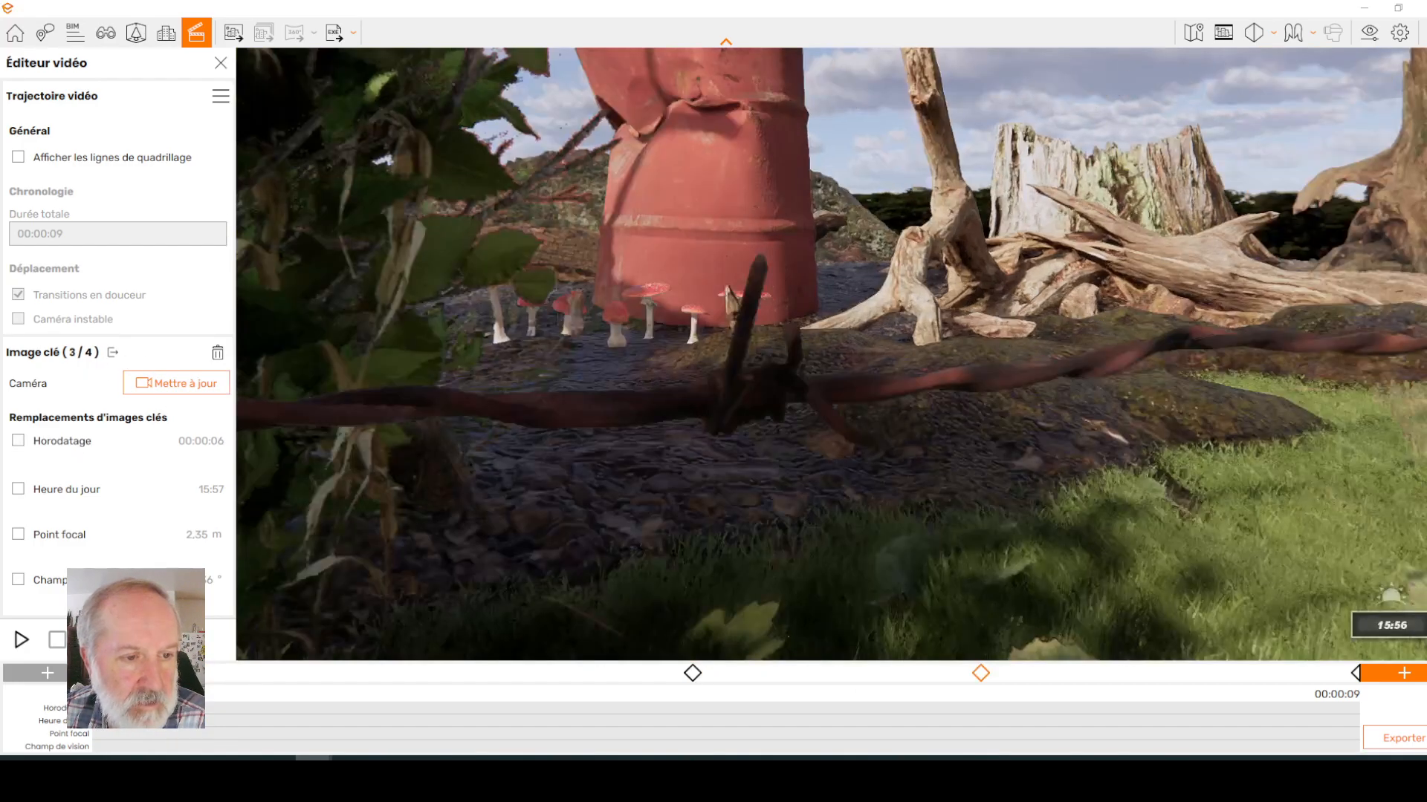
# - From the last keyframe, turn the camera away from the barrel toward the driftwood and stumps, adding two keyframes along the way
pyautogui.click(1355, 673)
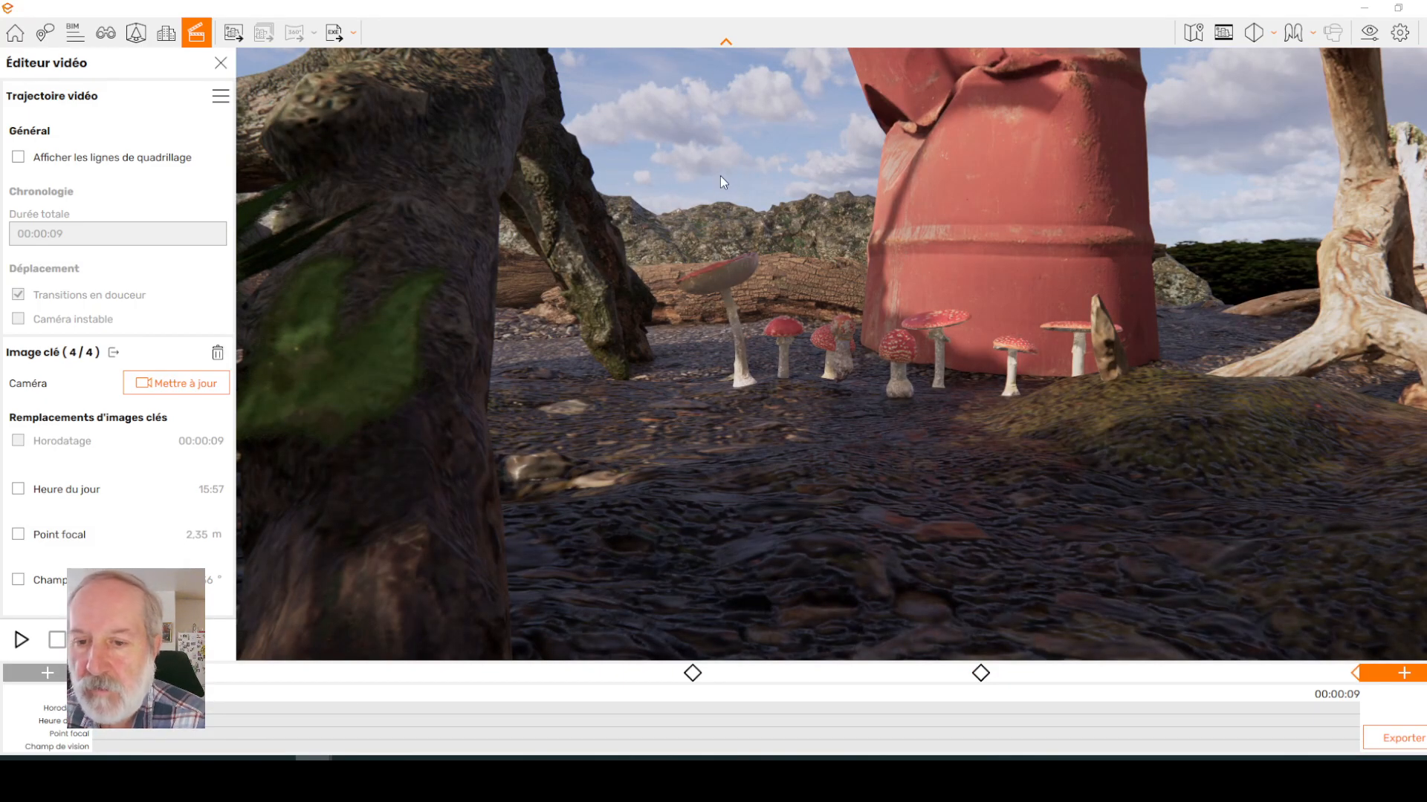
pyautogui.moveTo(710, 191); pyautogui.dragTo(719, 192, button='right')
pyautogui.moveTo(718, 192); pyautogui.dragTo(1217, 176)
pyautogui.moveTo(1203, 525); pyautogui.dragTo(1233, 525)
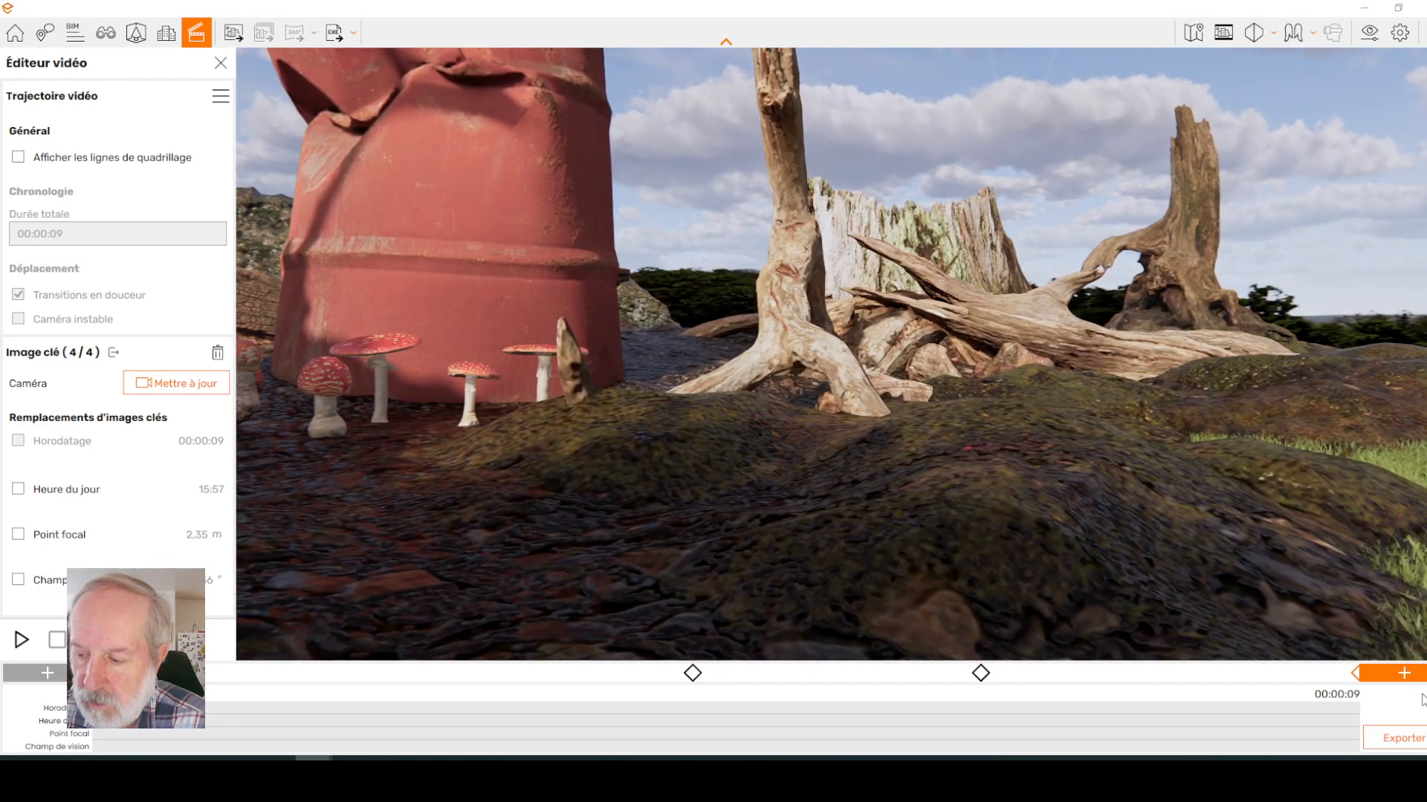
pyautogui.click(1403, 676)
pyautogui.moveTo(825, 273); pyautogui.dragTo(1054, 264)
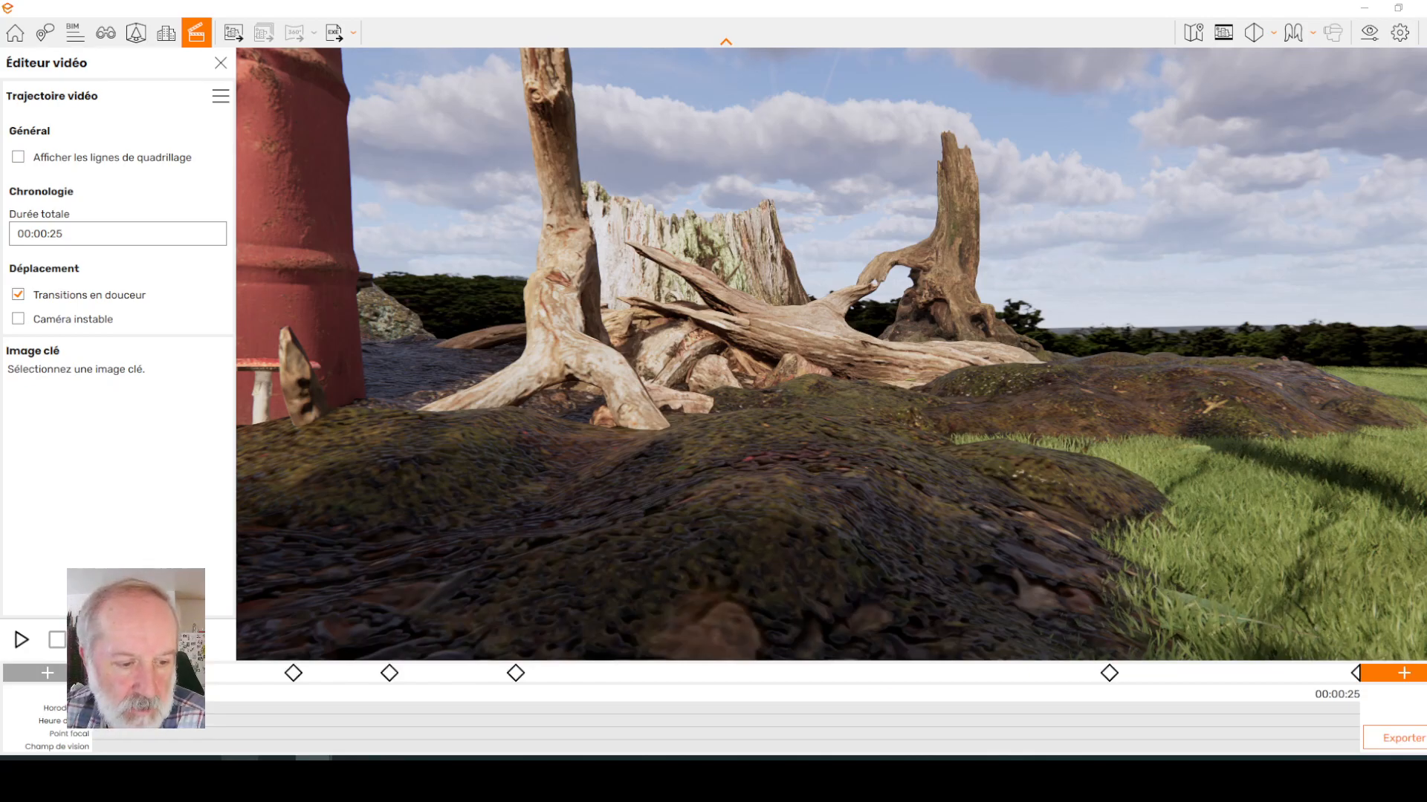
# - Preview the whole path and export it as an HD MP4 video with Maximum compression quality to the Vidéos folder
pyautogui.click(23, 648)
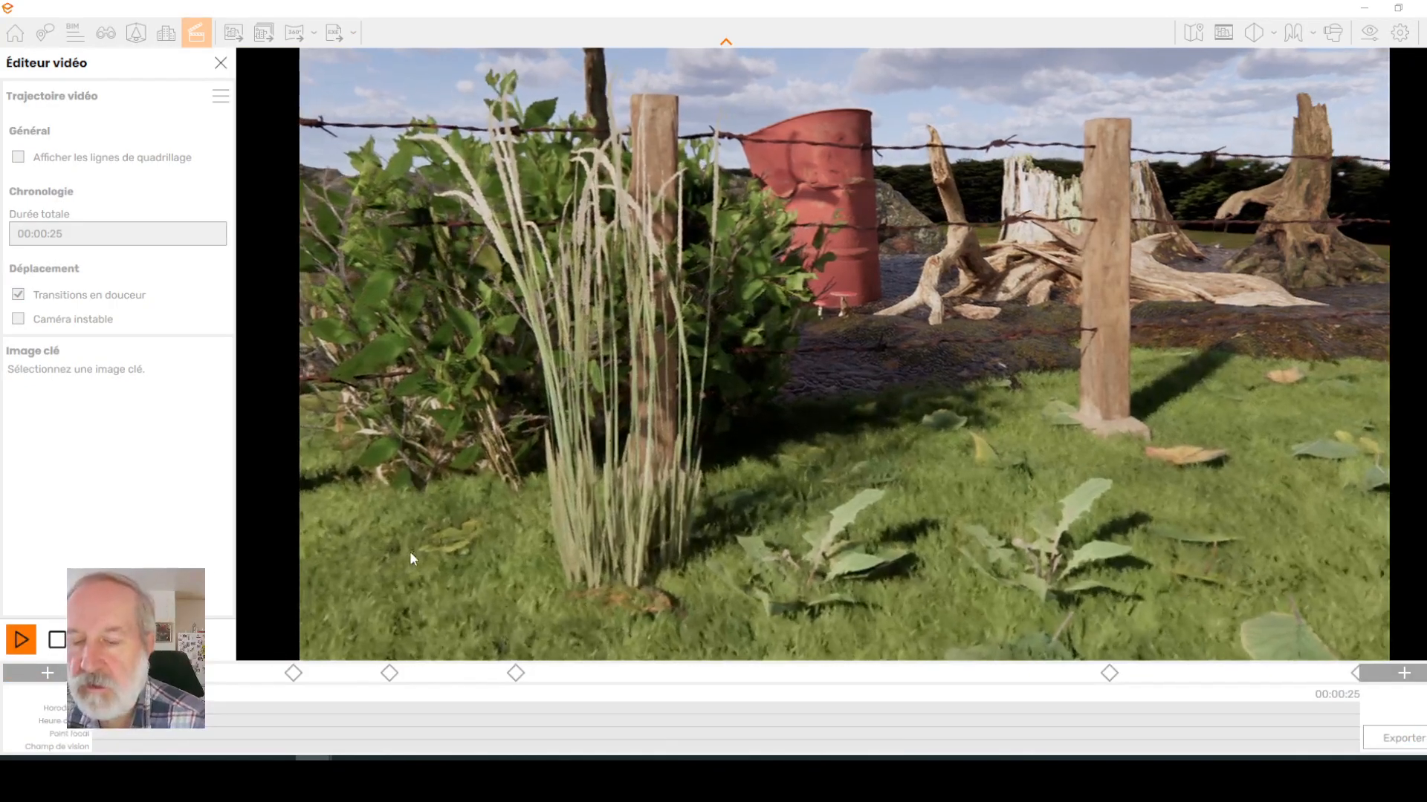
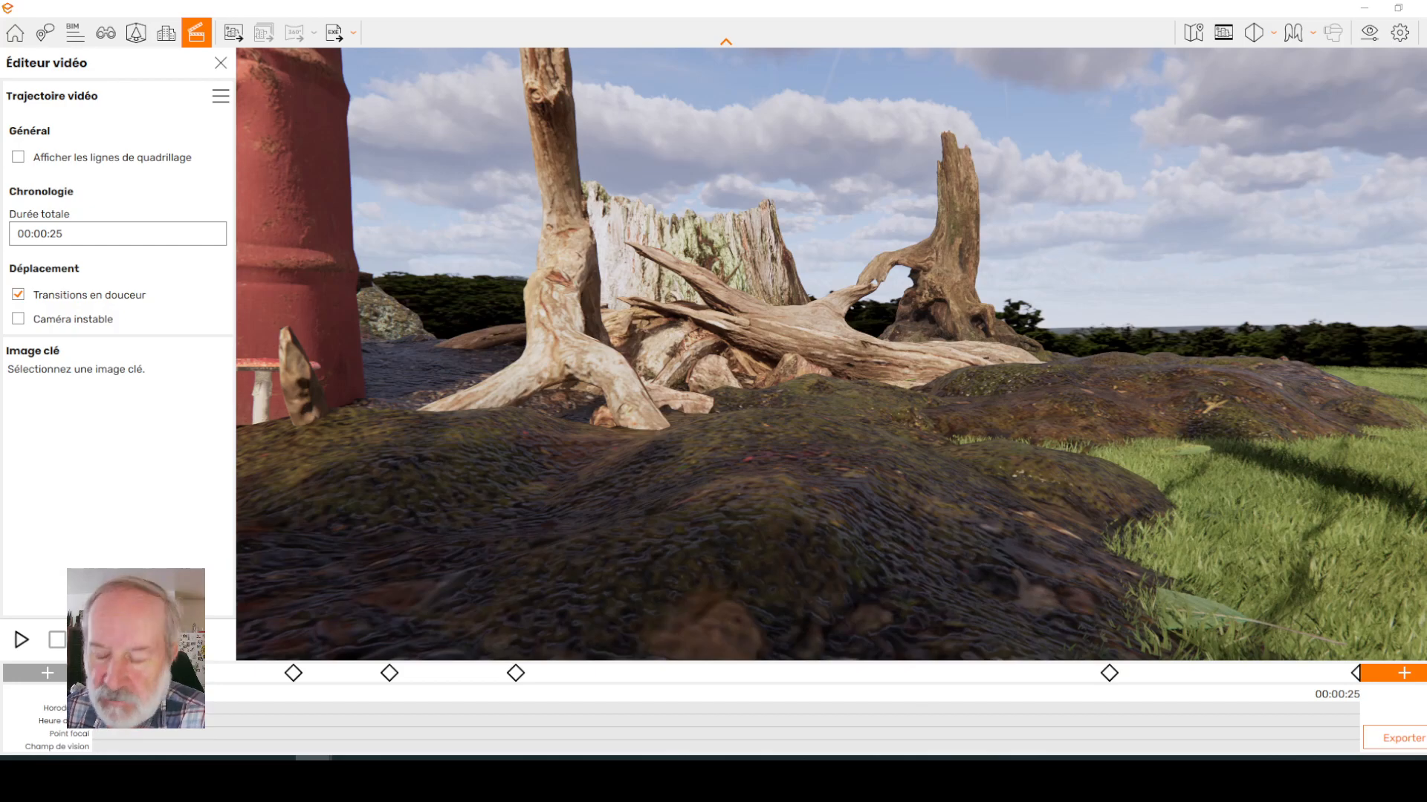
pyautogui.click(1403, 742)
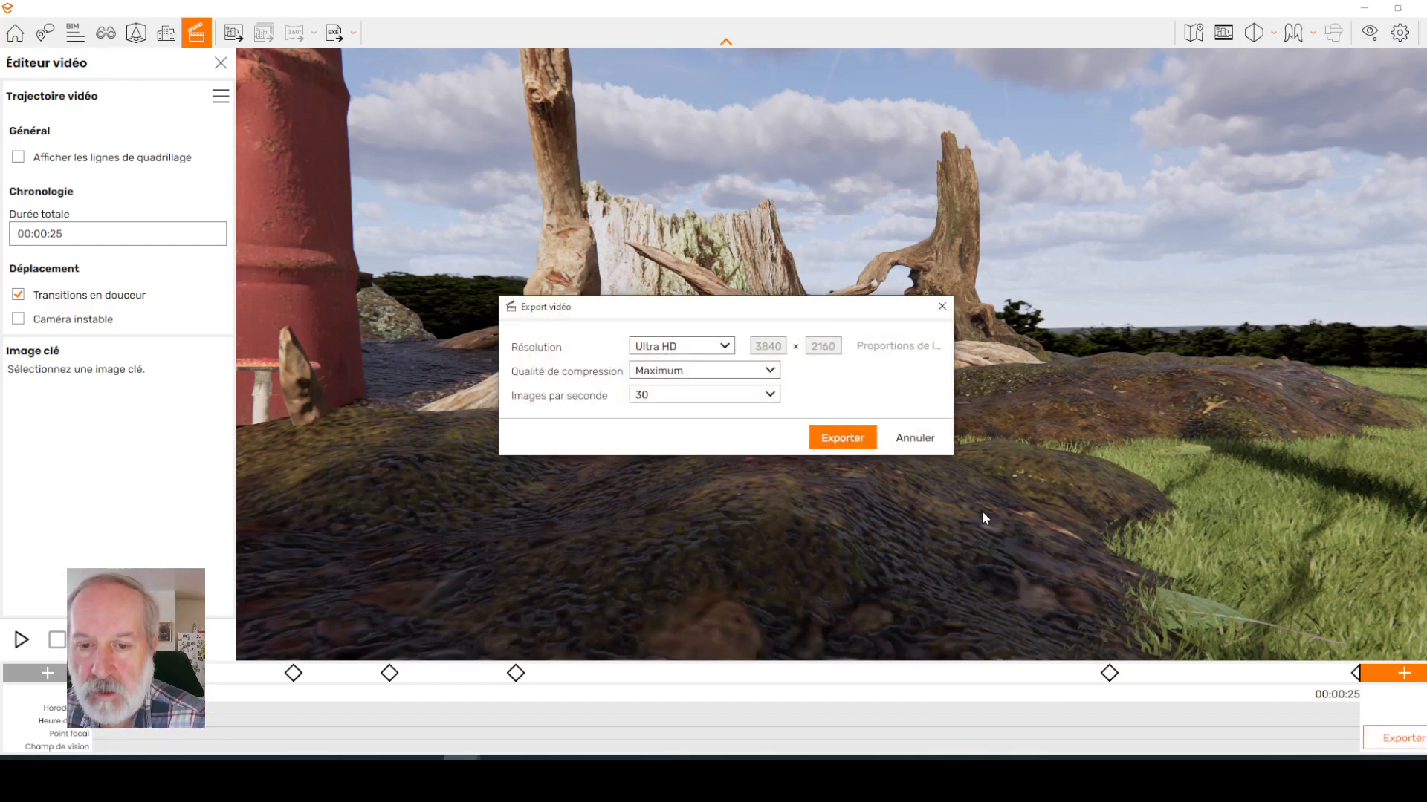
pyautogui.click(755, 374)
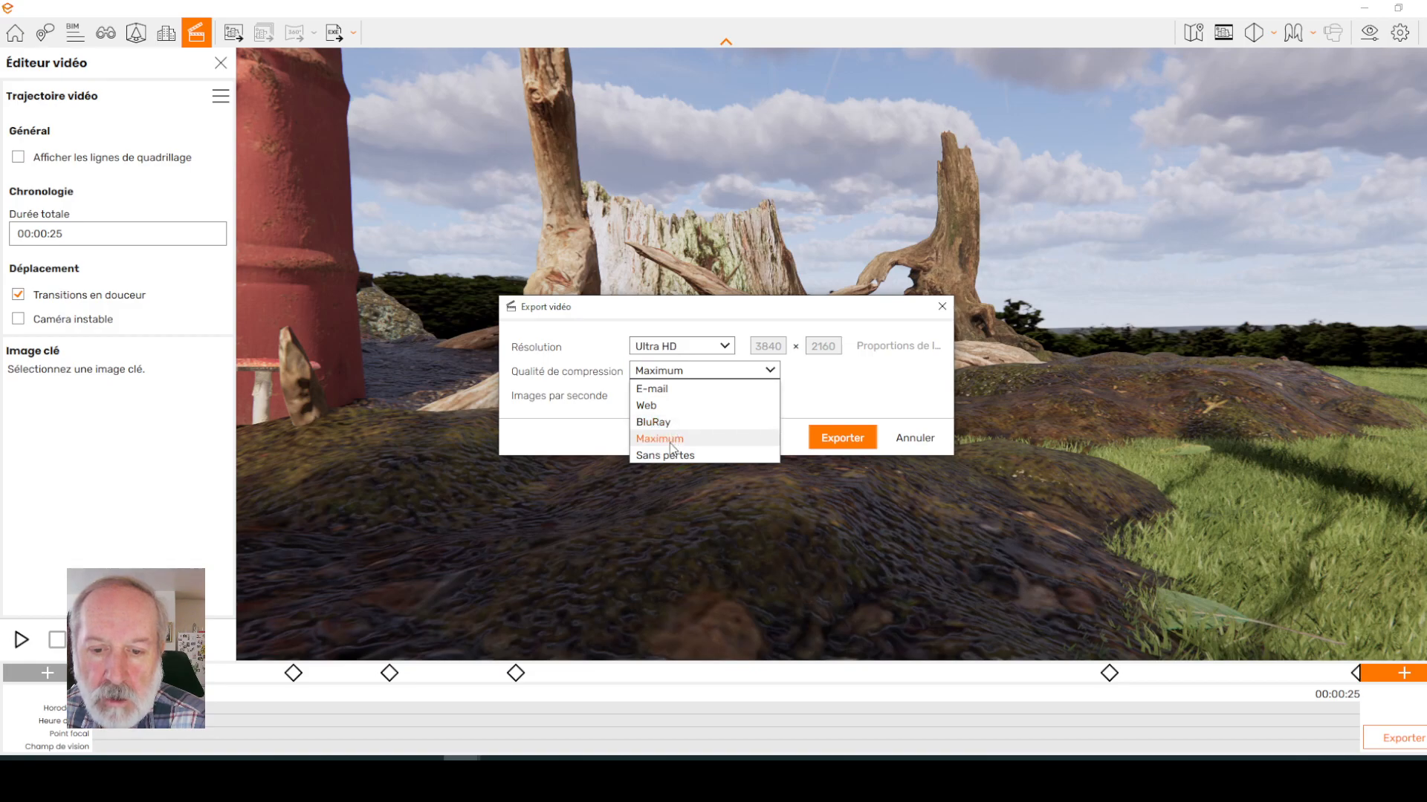
pyautogui.click(942, 402)
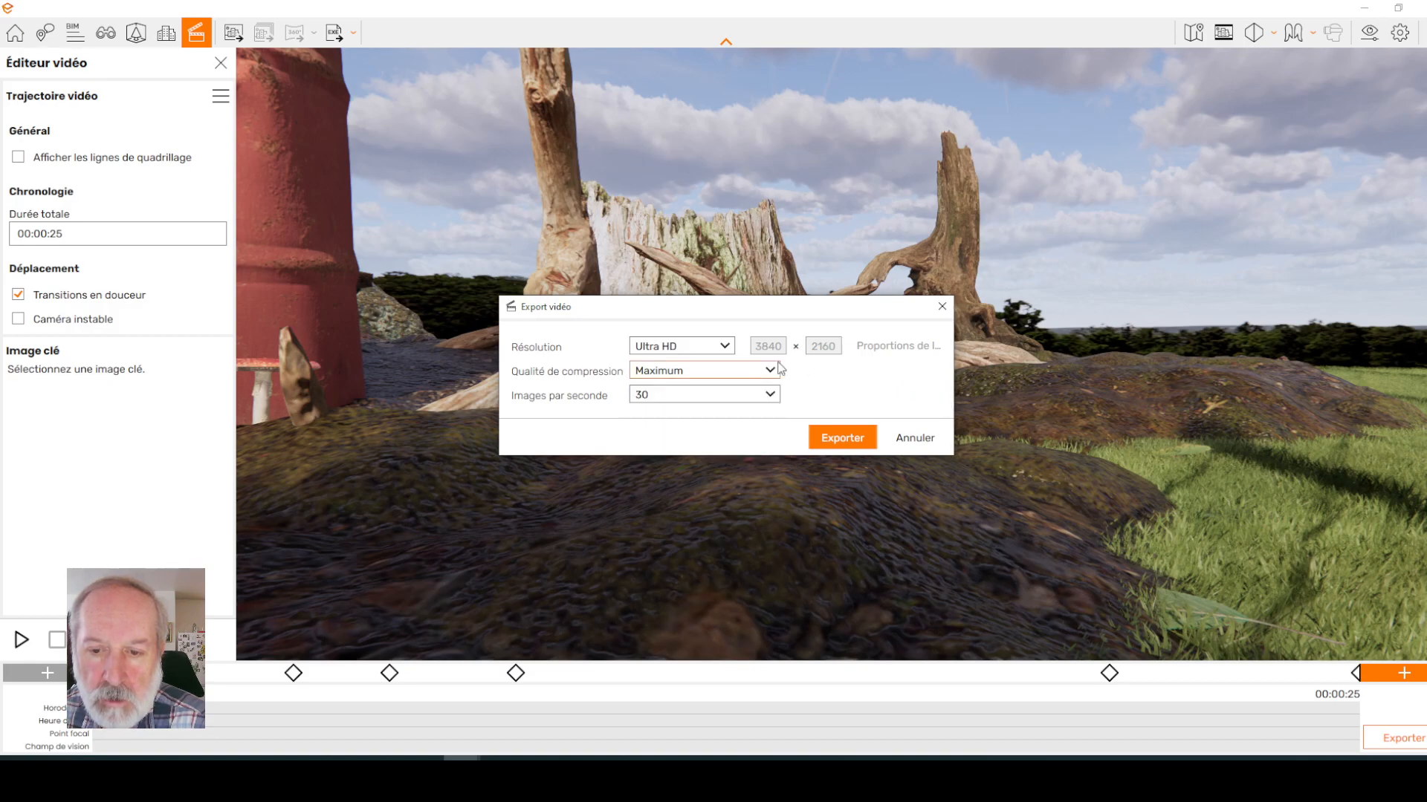
pyautogui.click(725, 348)
pyautogui.click(644, 399)
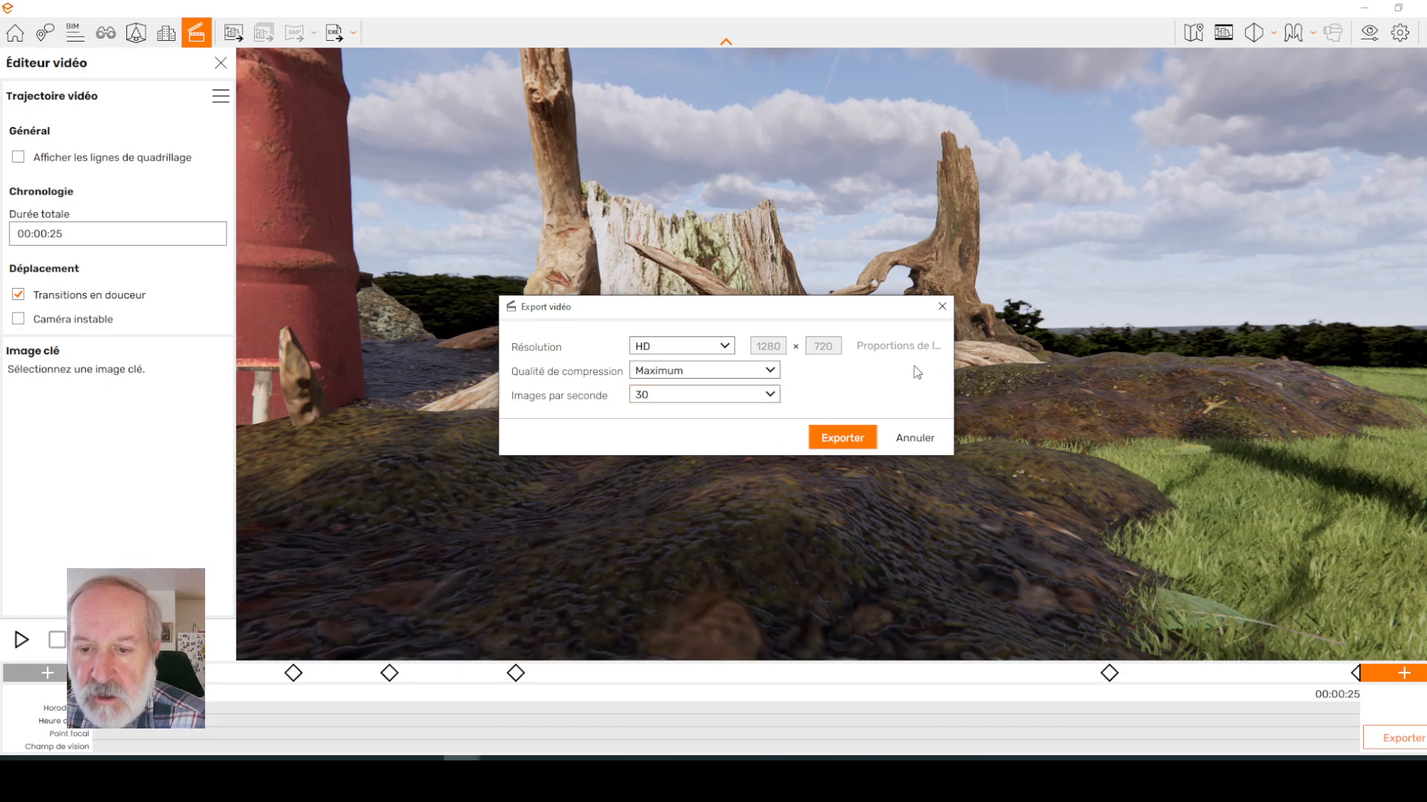
pyautogui.click(844, 437)
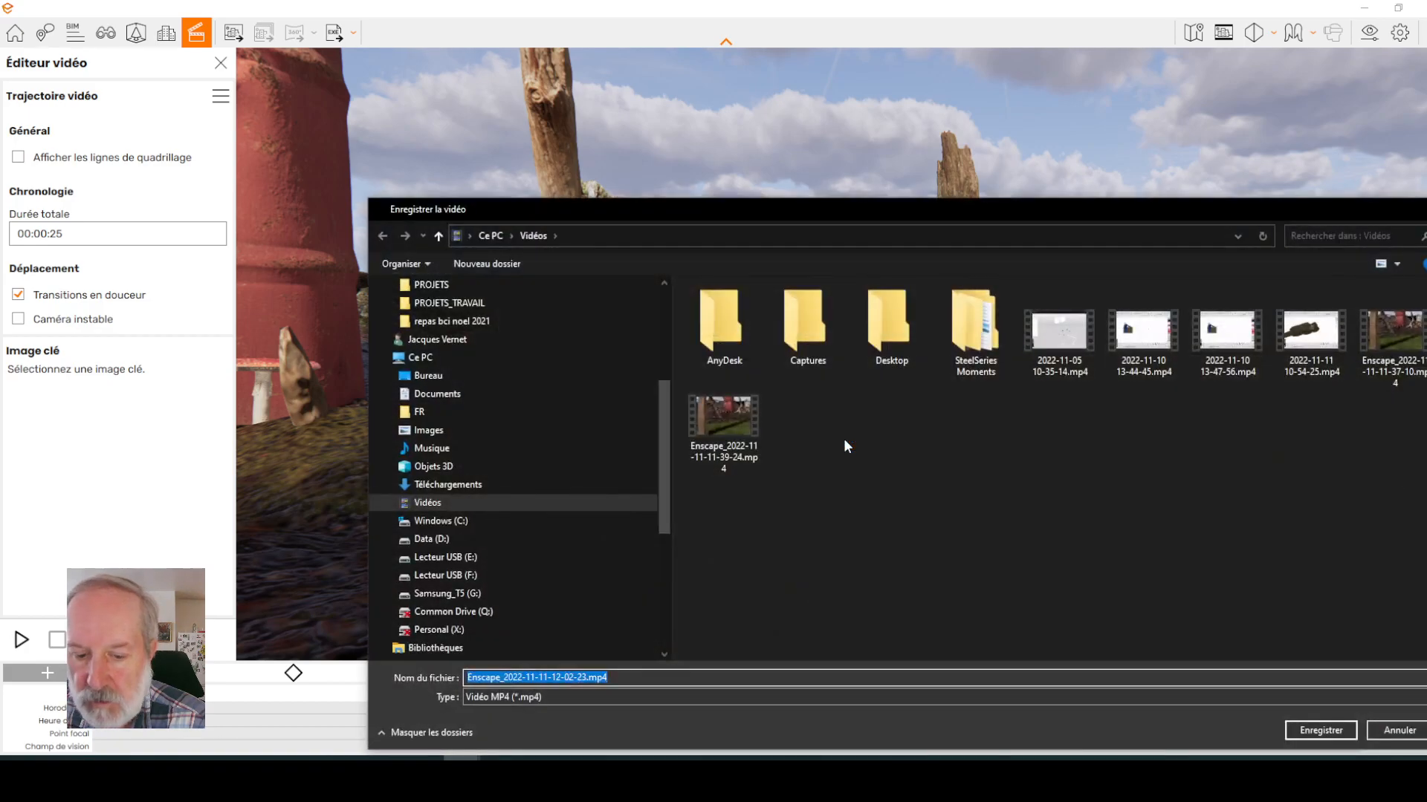
pyautogui.click(1314, 731)
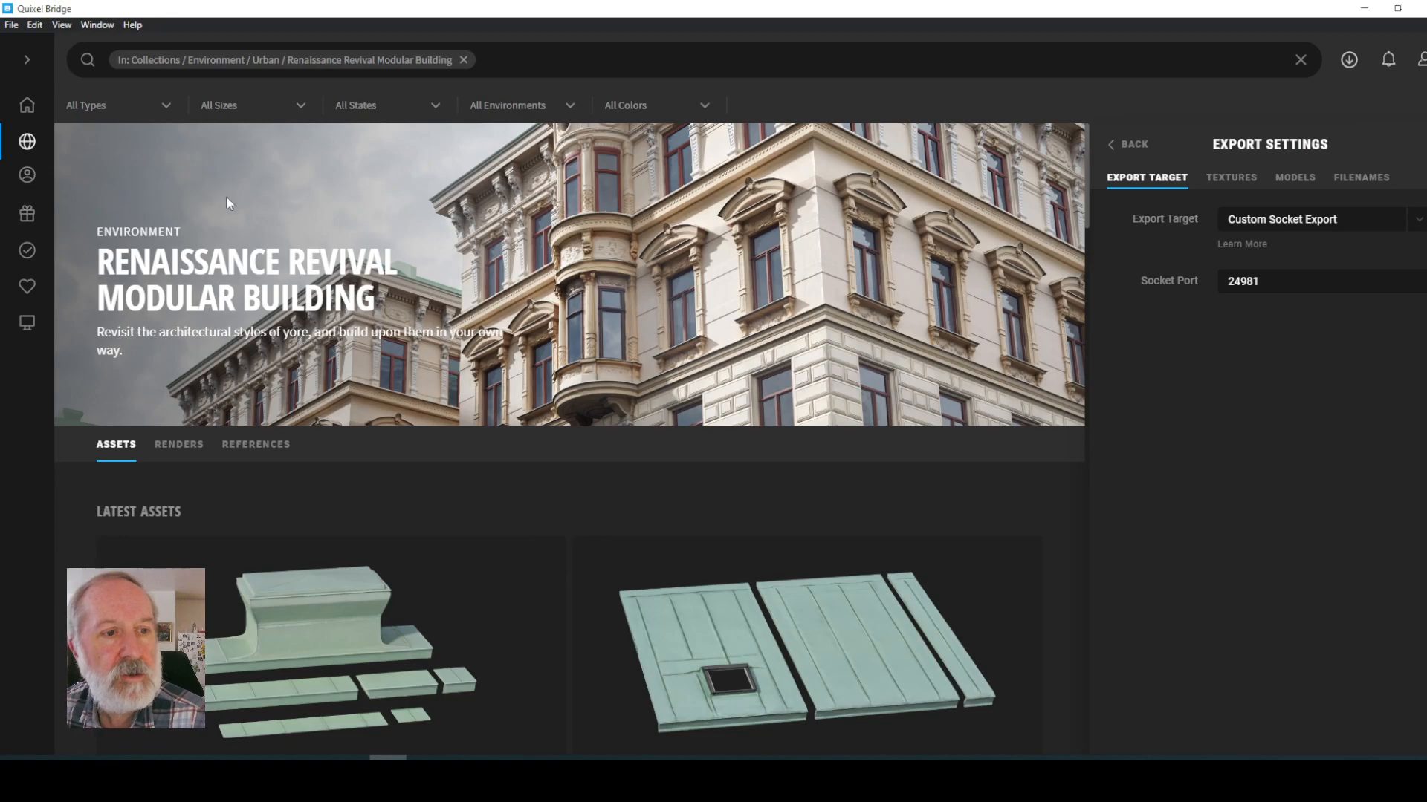
# - Switch to Quixel Bridge and clear the Renaissance Revival Modular Building collection filter from the search
pyautogui.moveTo(36, 143)
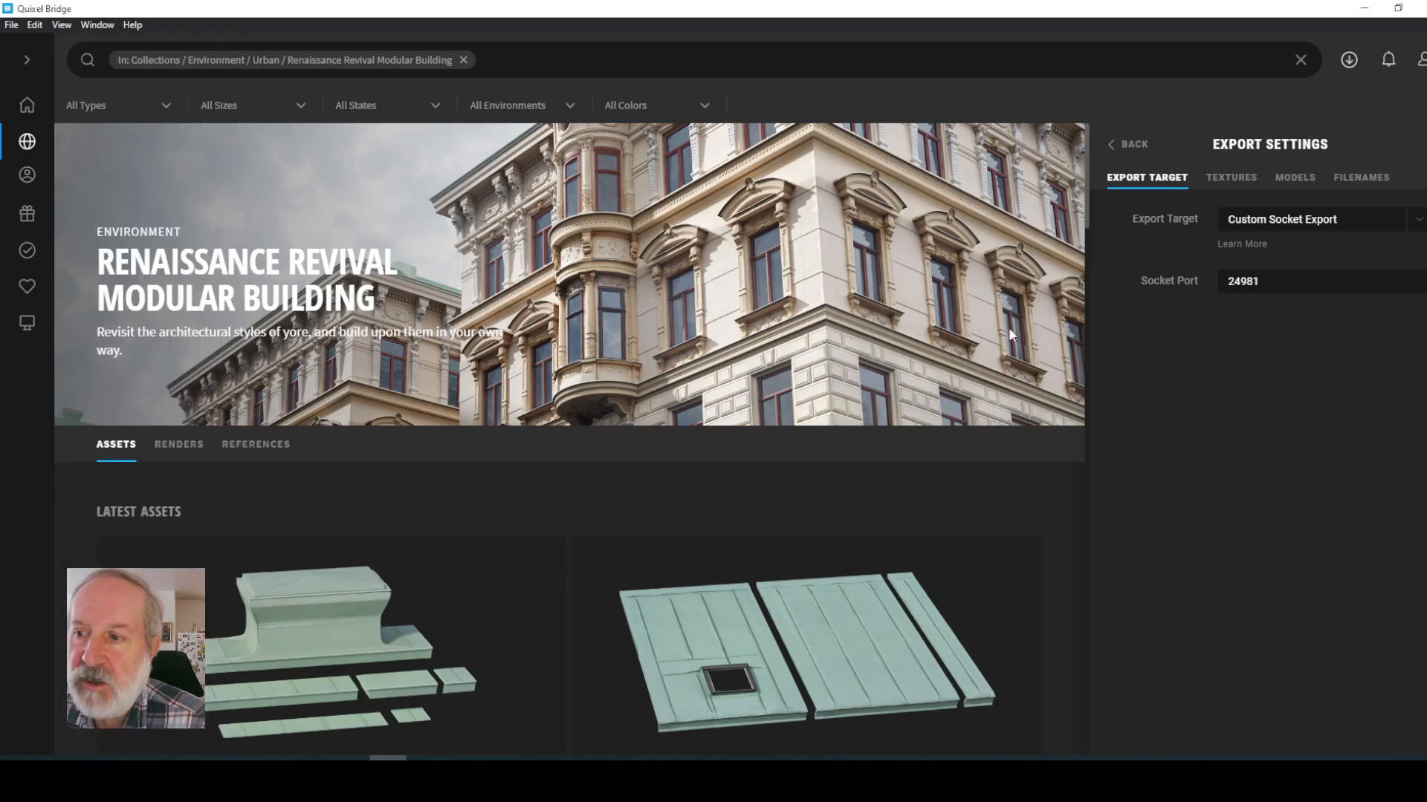
pyautogui.moveTo(3, 264)
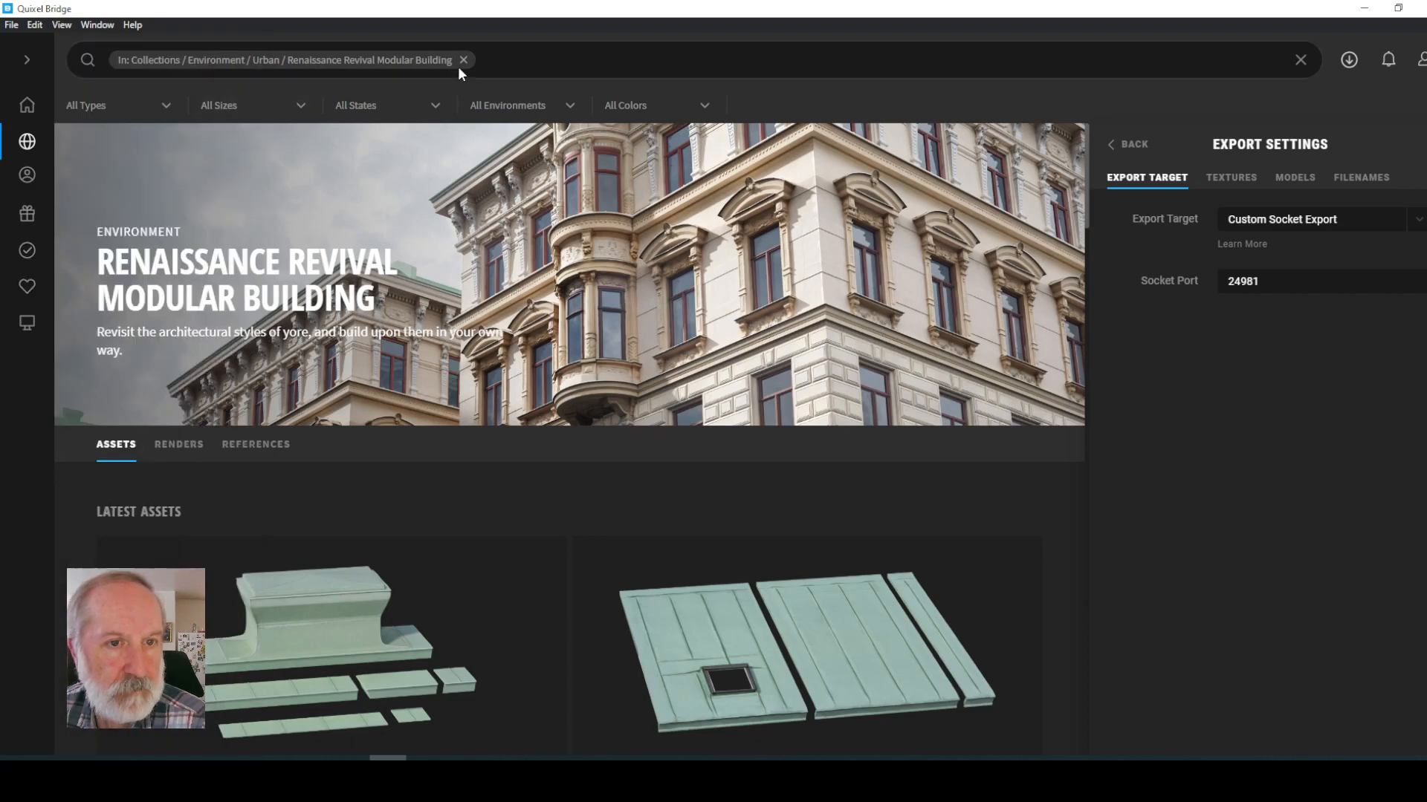
pyautogui.click(464, 60)
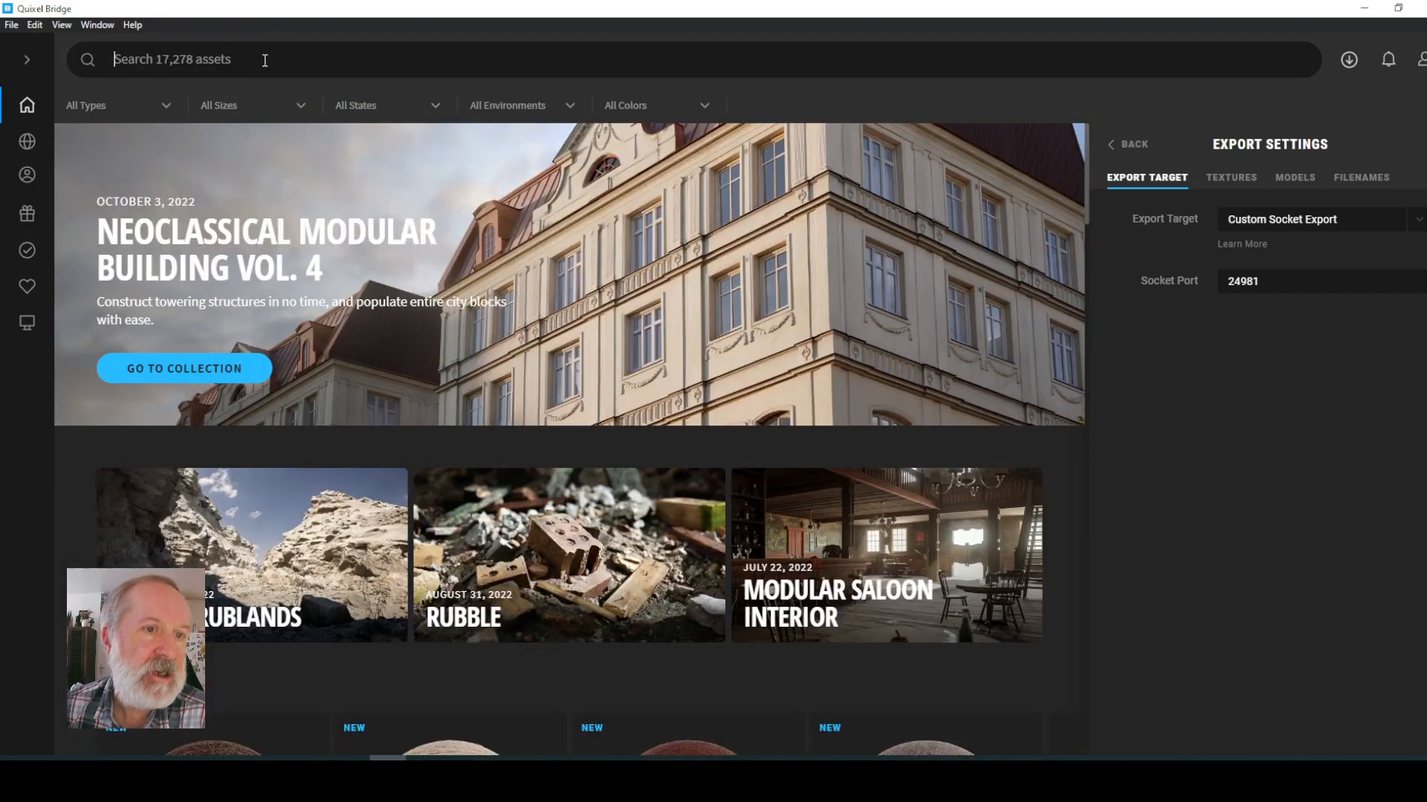
# - Search the asset library for "bench" and look through the matching bench models
pyautogui.click(425, 66)
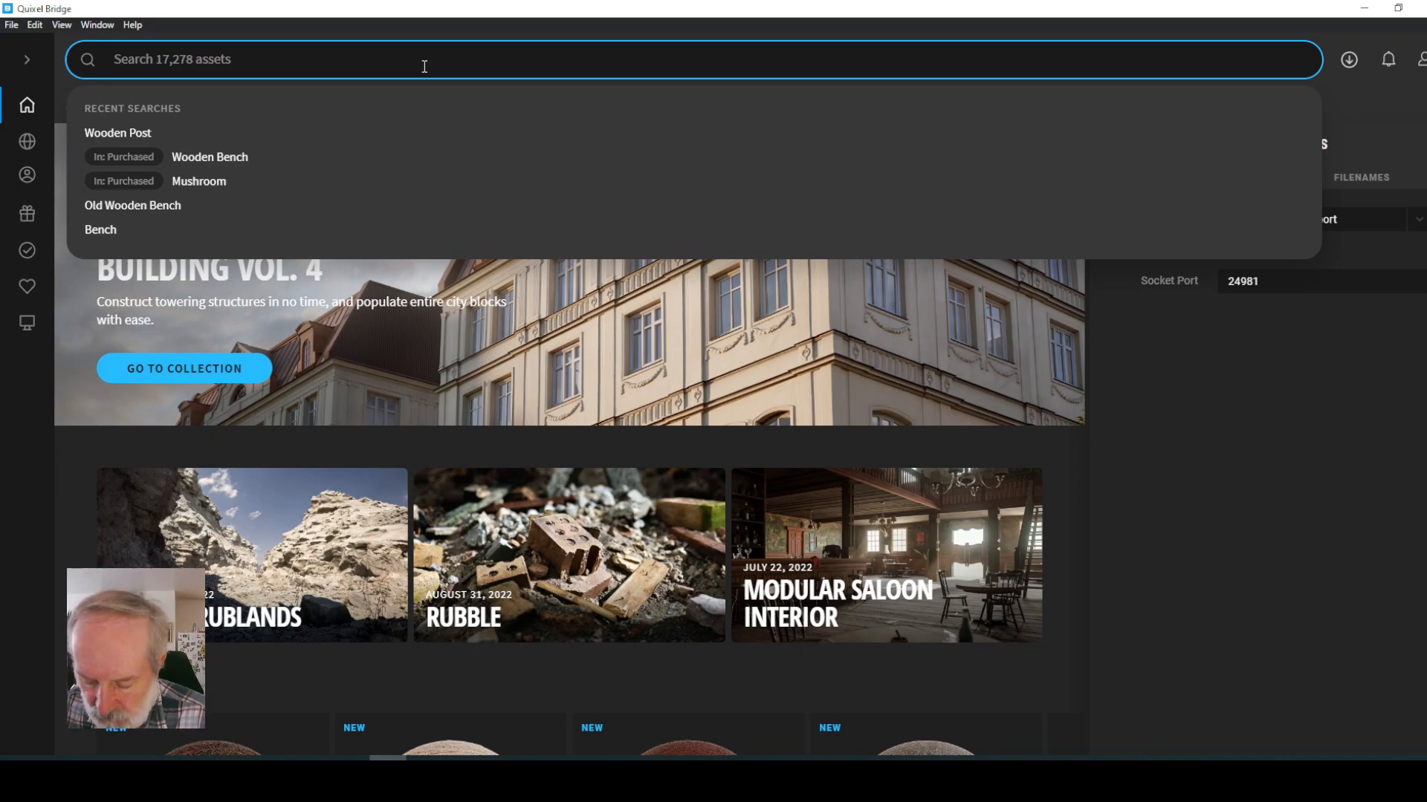
pyautogui.write('ban')
pyautogui.press('BackSpace')
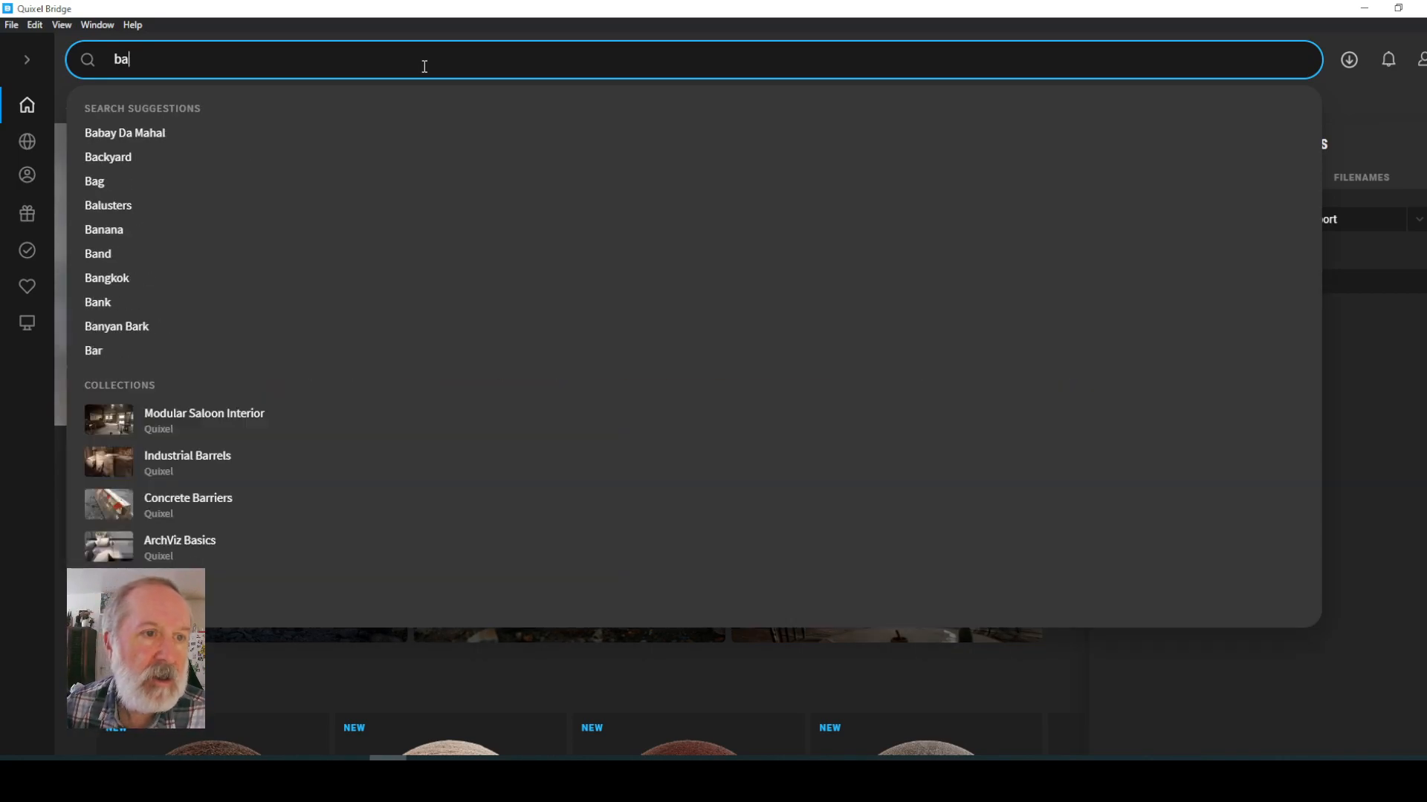
pyautogui.press('BackSpace')
pyautogui.write('enc')
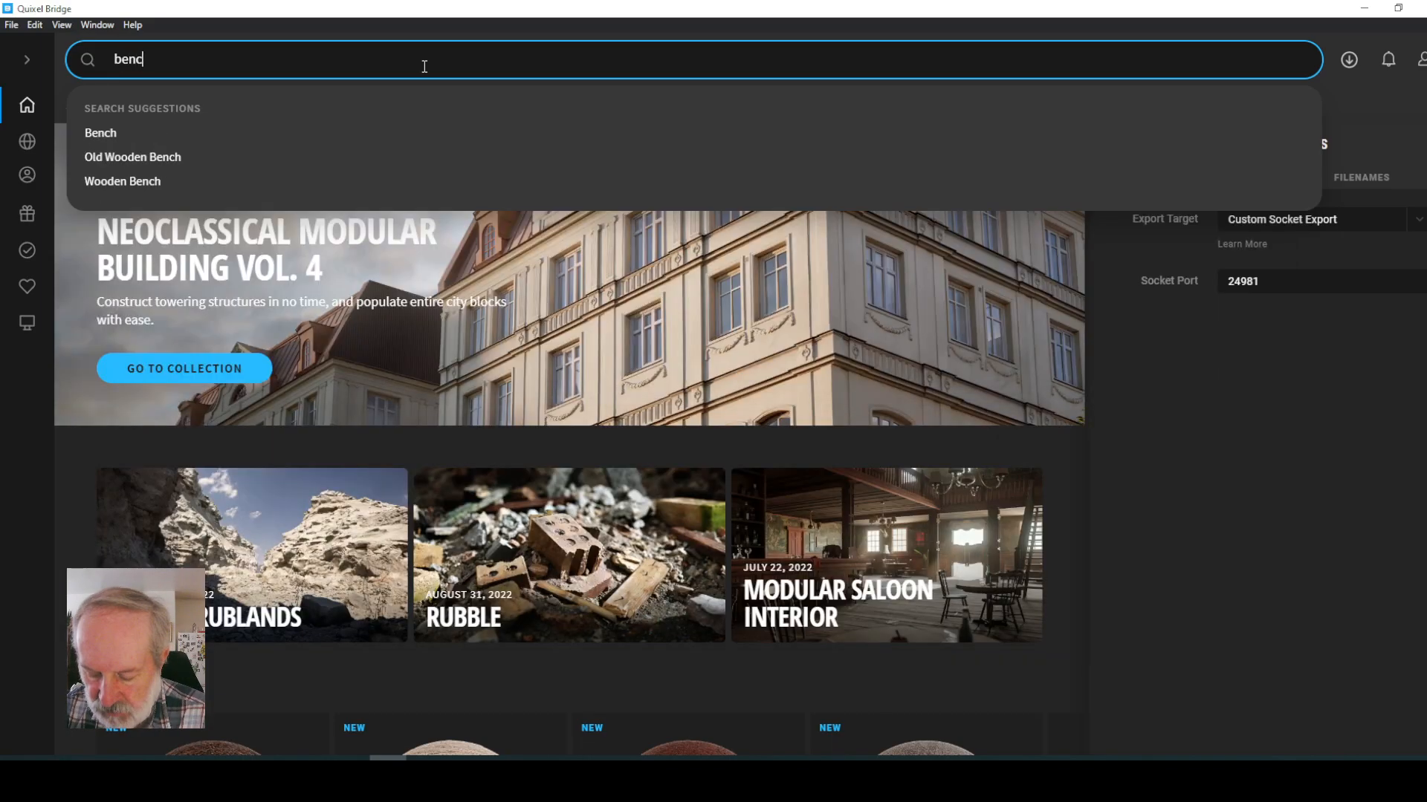
pyautogui.write('h')
pyautogui.press('Return')
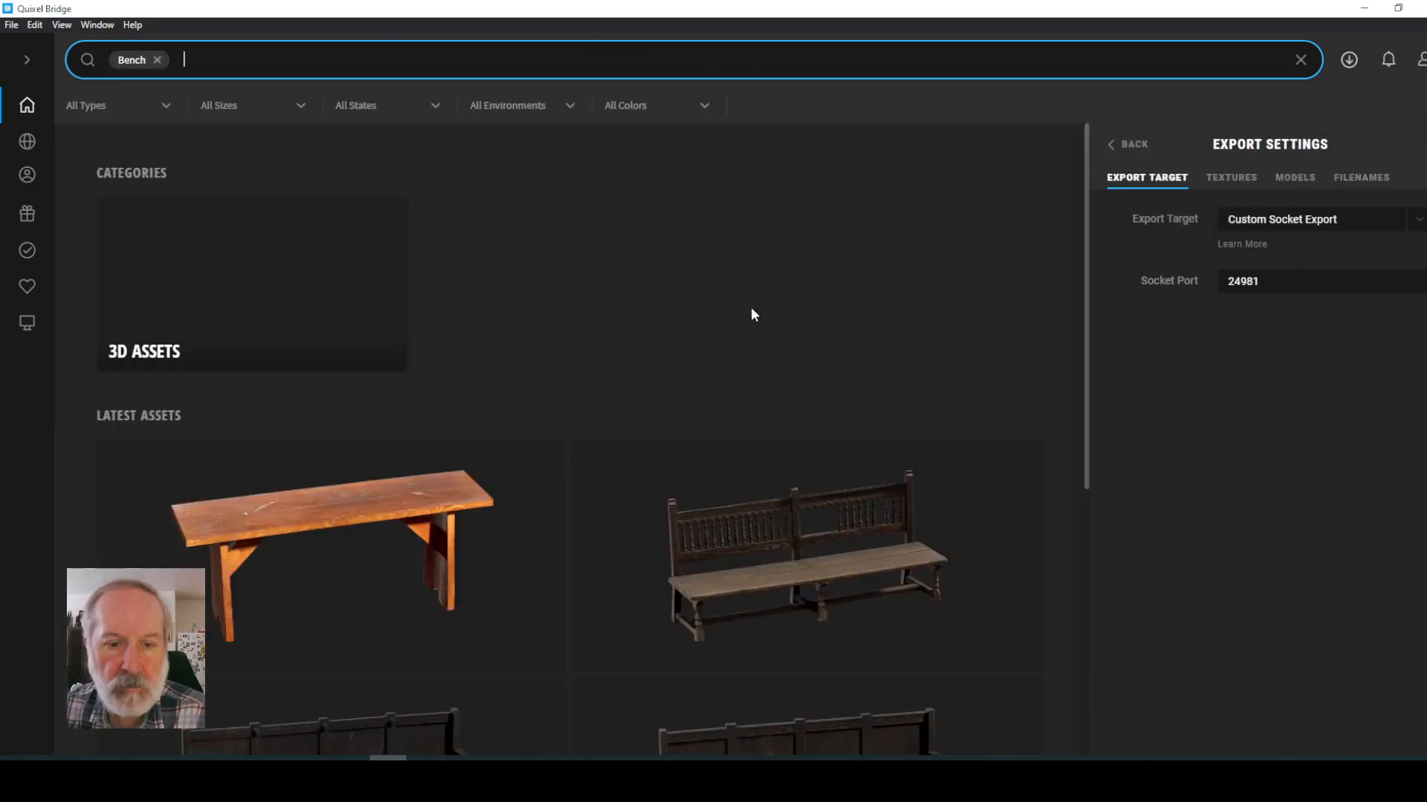
pyautogui.scroll(-6, 340, 327)
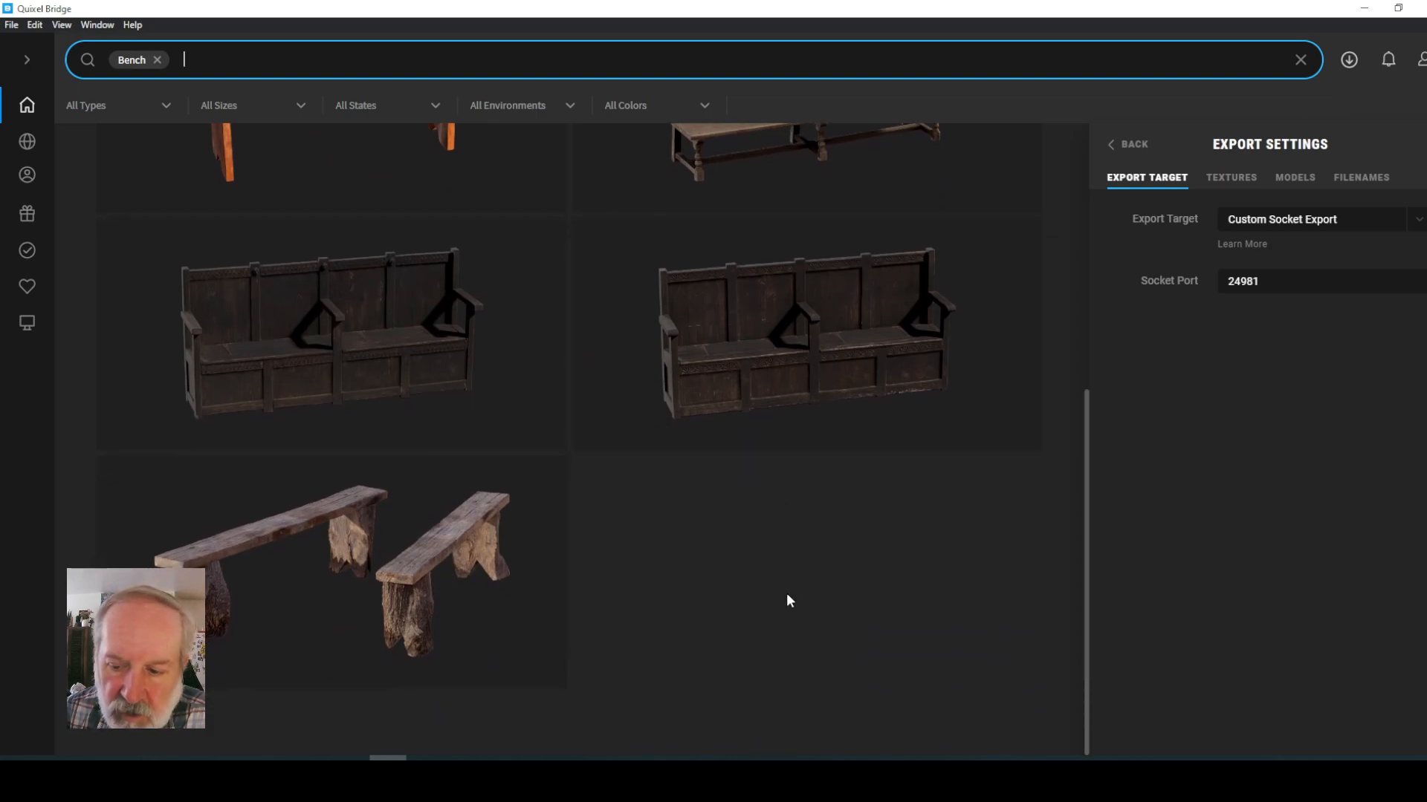
pyautogui.scroll(6, 786, 593)
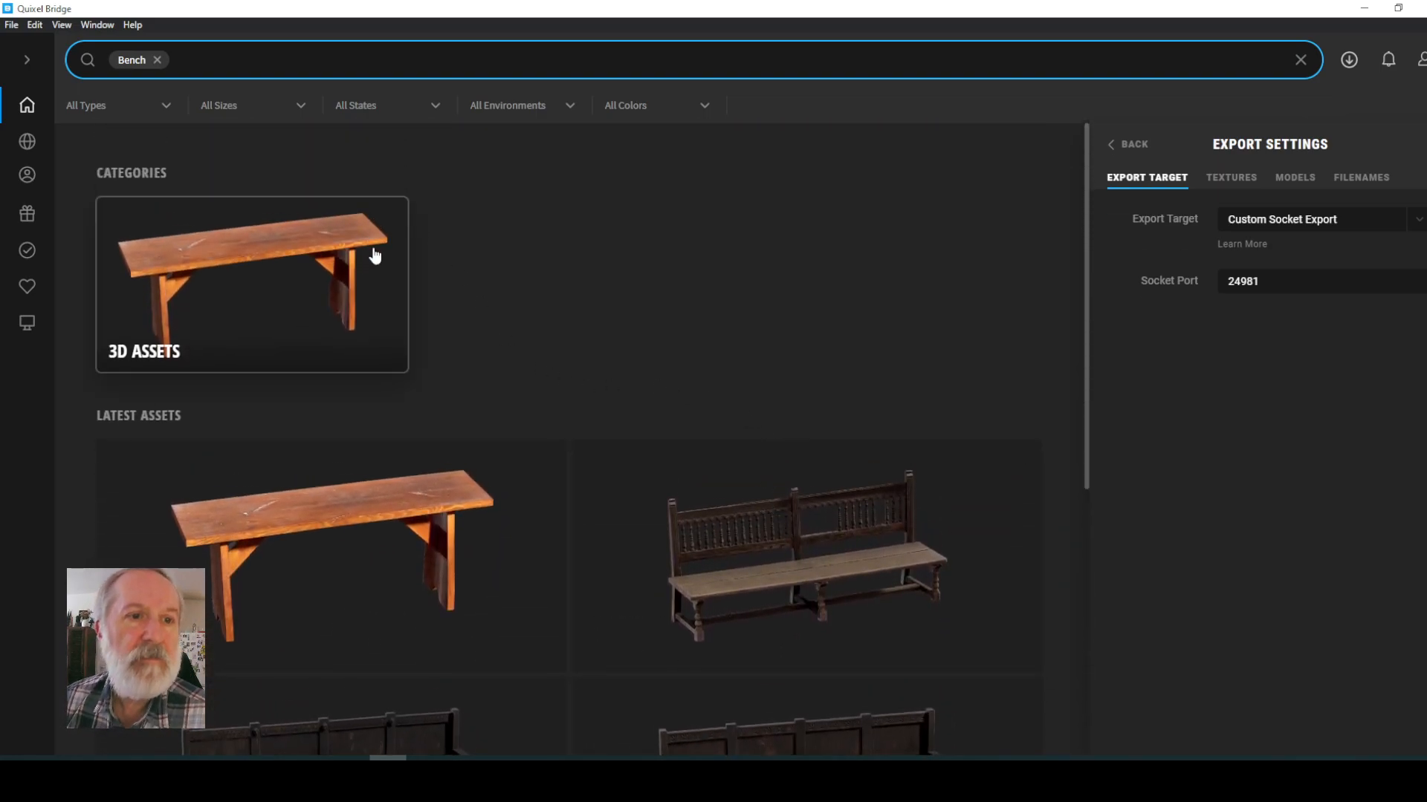
# - Remove the Bench search filter and search the whole asset library for "wood" instead
pyautogui.click(157, 60)
pyautogui.click(210, 64)
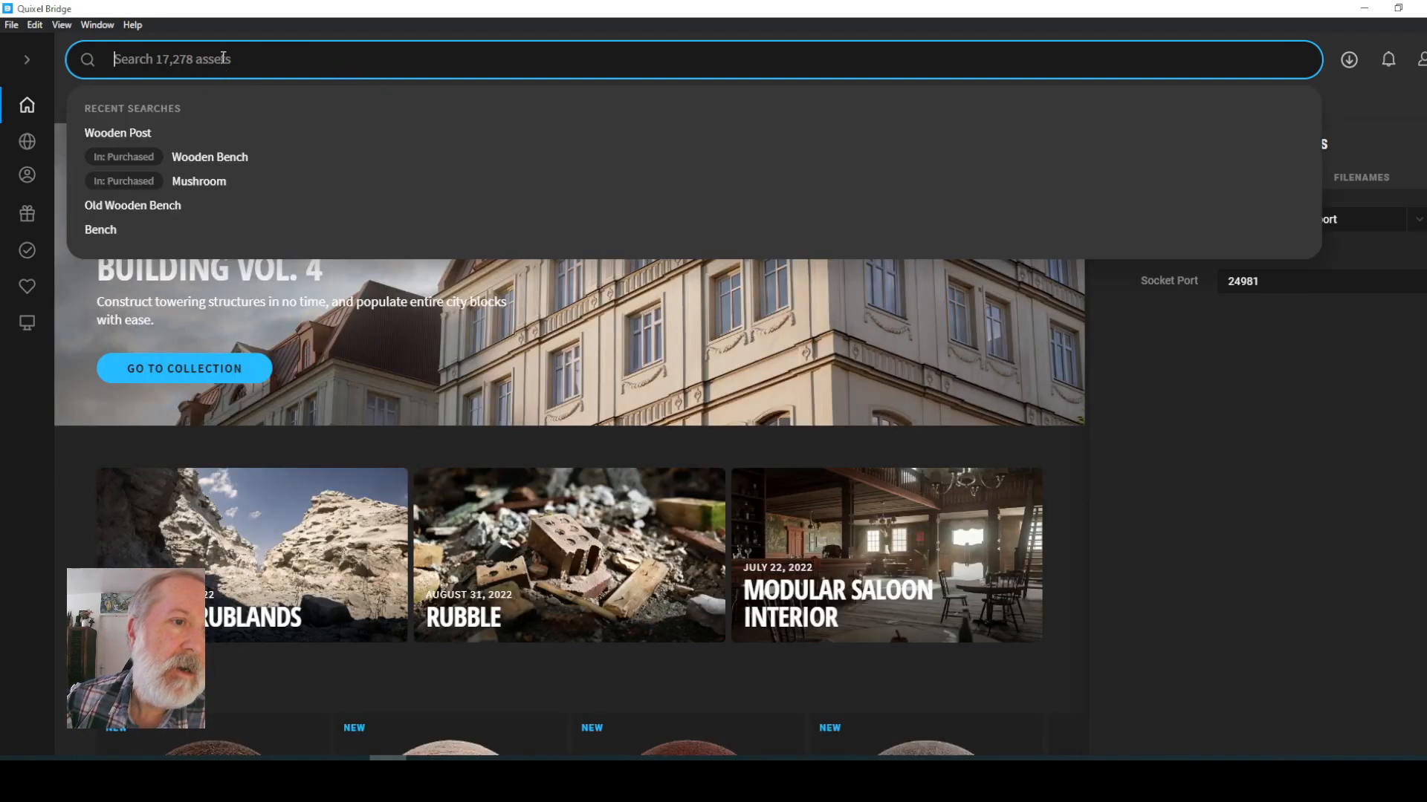
pyautogui.write('wood')
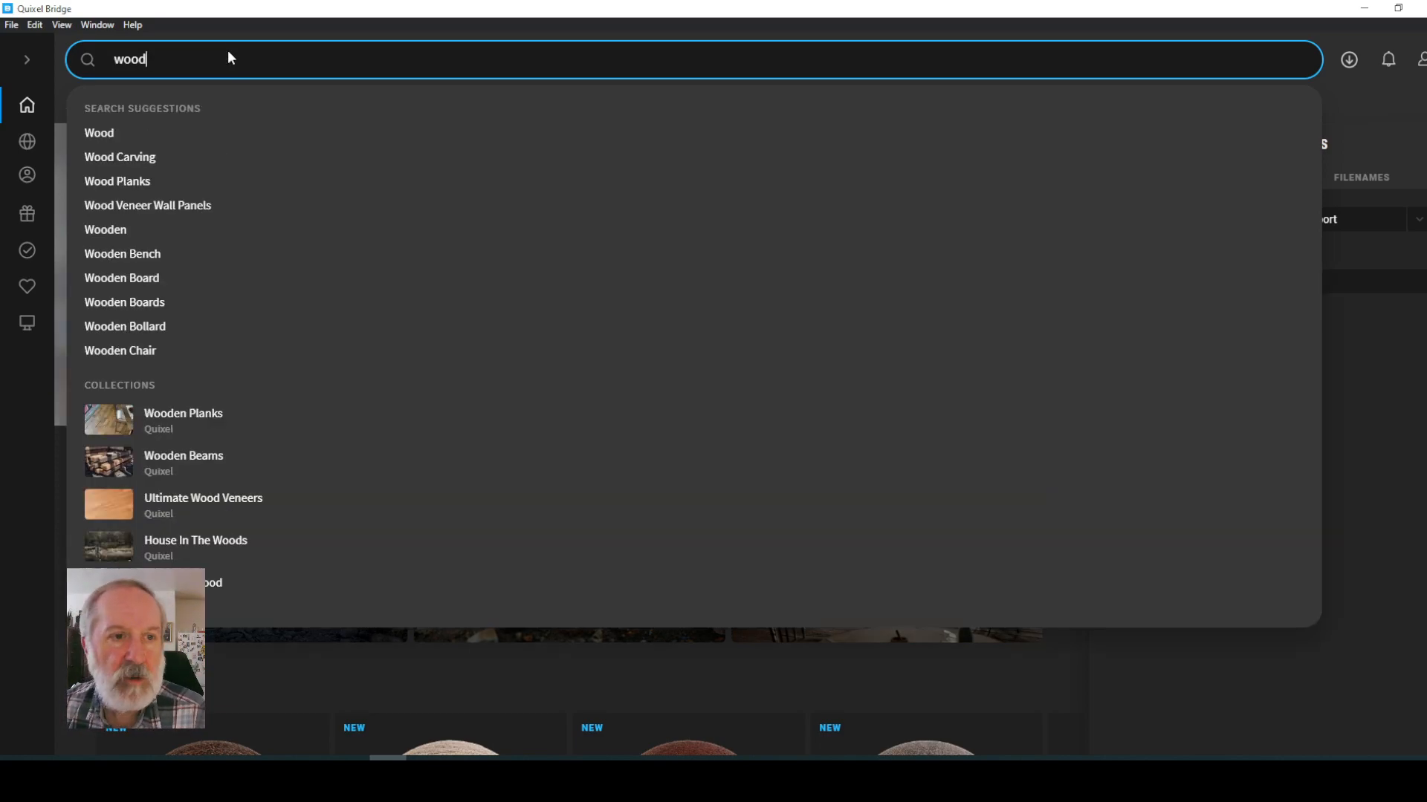
pyautogui.press('Return')
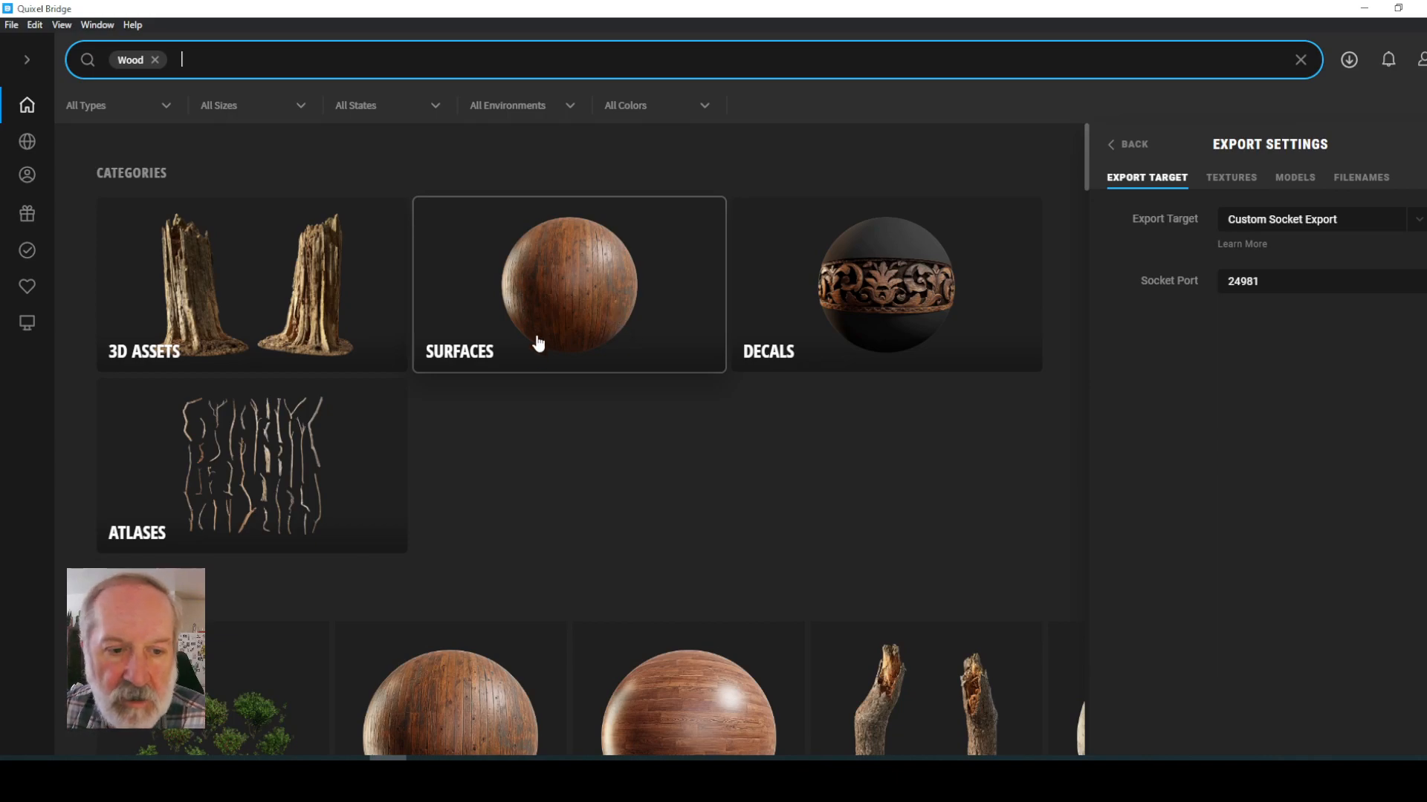
# - Examine the range of wood assets in the search results, including stumps, branches, fallen trees and plank surfaces
pyautogui.scroll(-5, 636, 376)
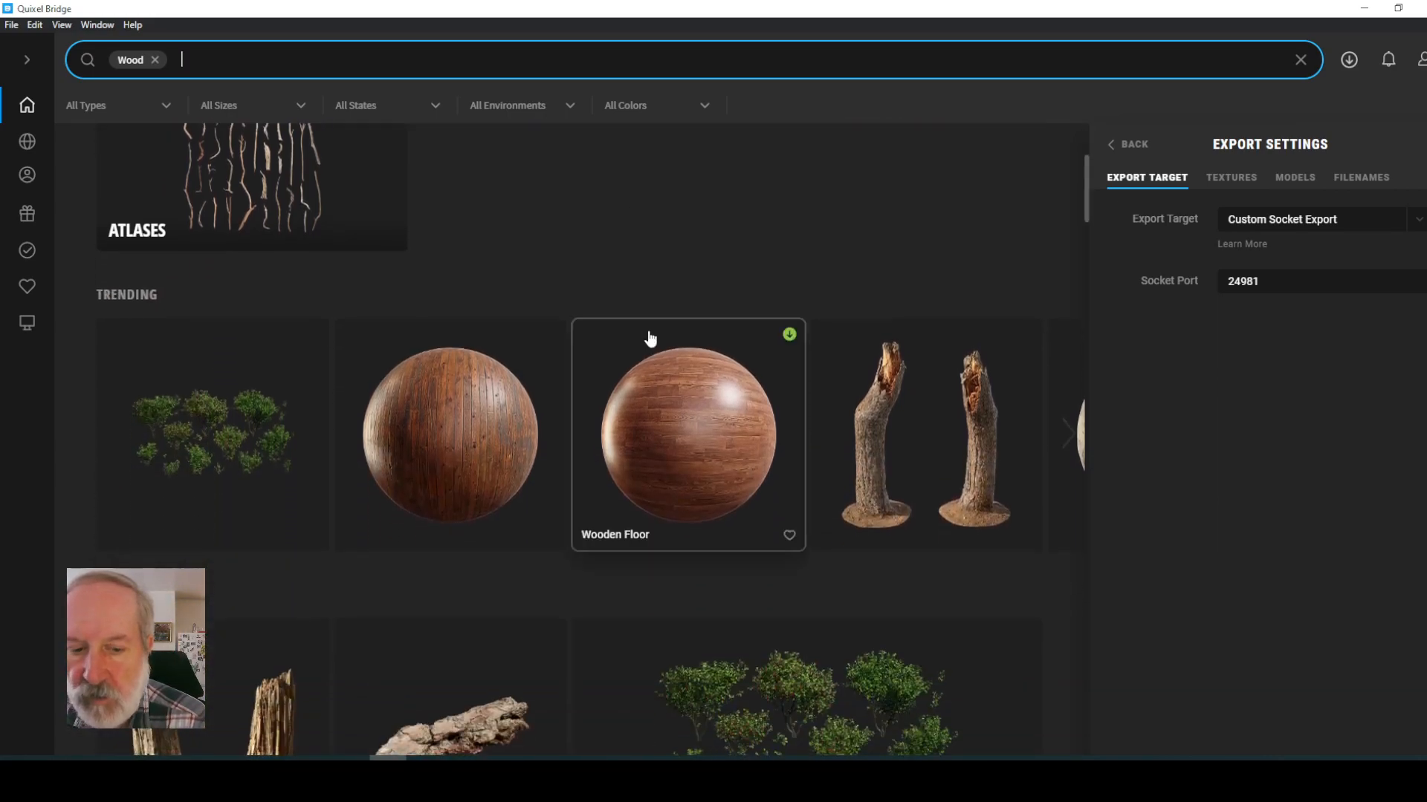
pyautogui.scroll(-7, 587, 329)
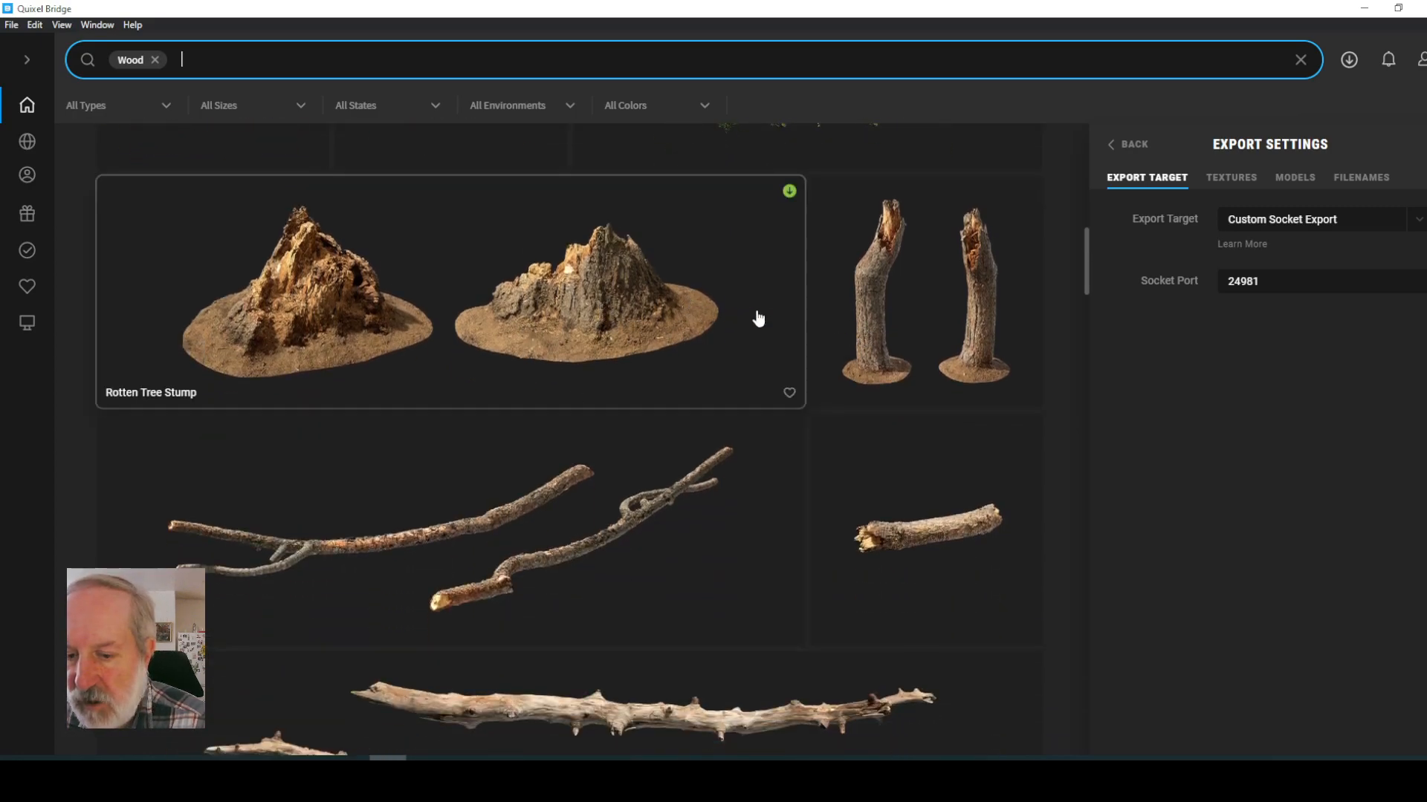
pyautogui.scroll(-10, 761, 316)
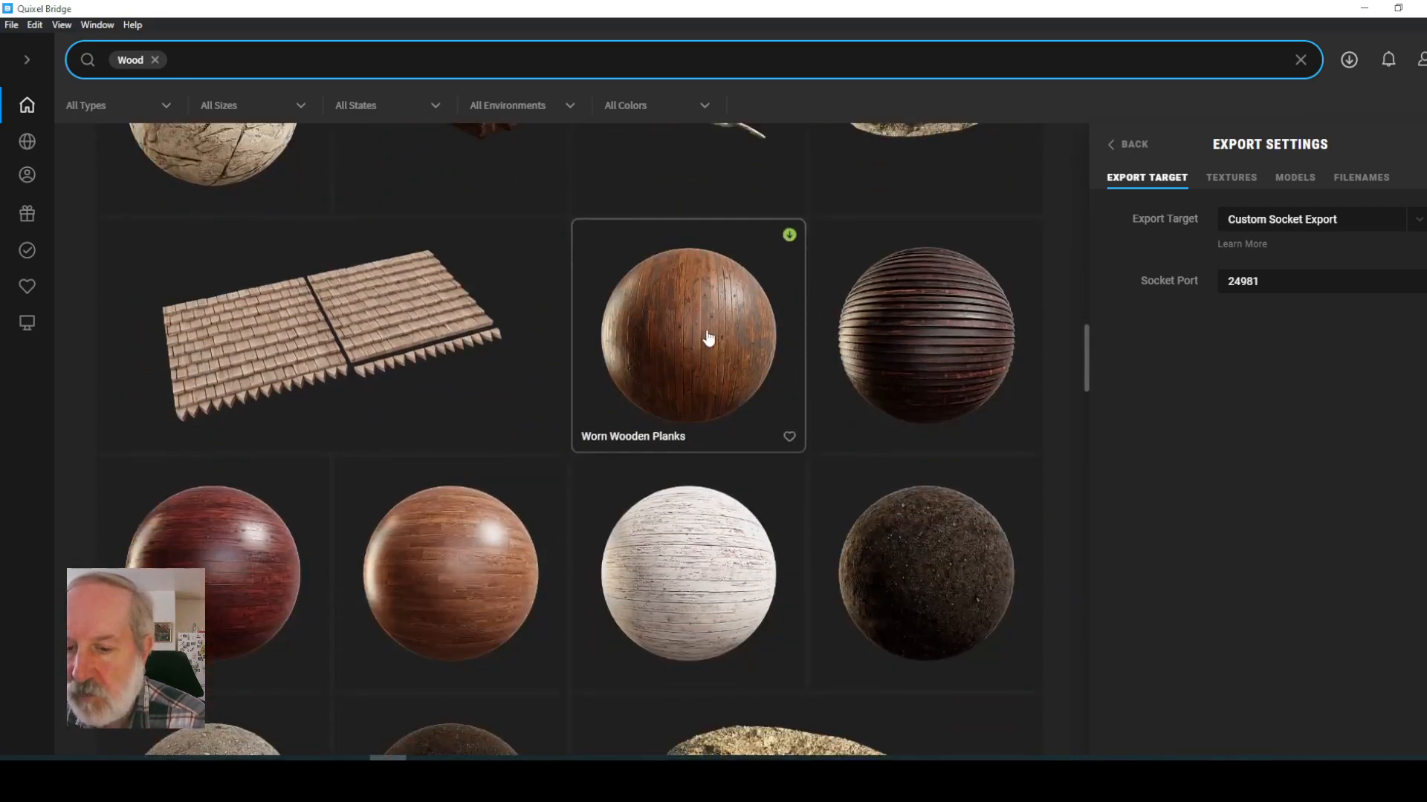
pyautogui.scroll(-2, 653, 335)
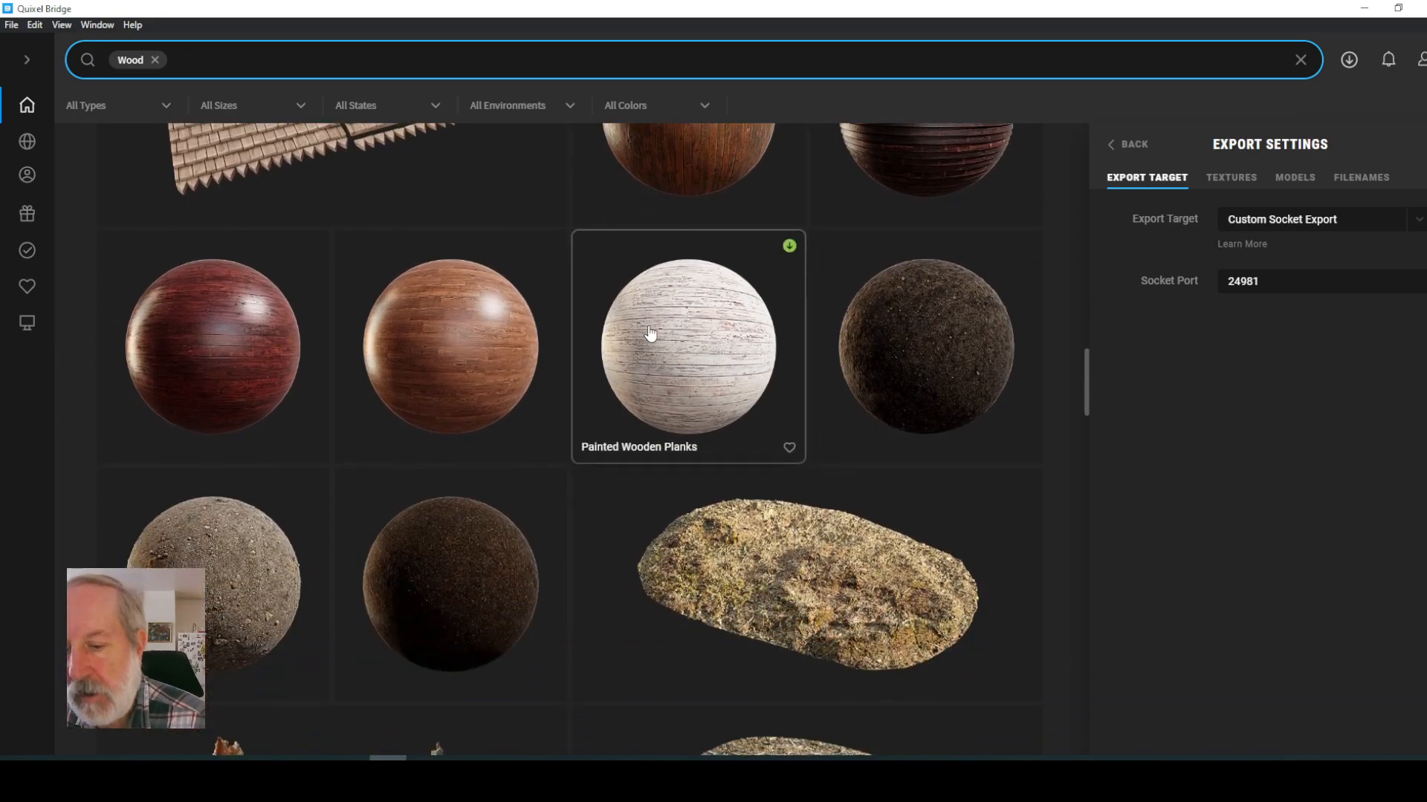
pyautogui.scroll(-7, 661, 342)
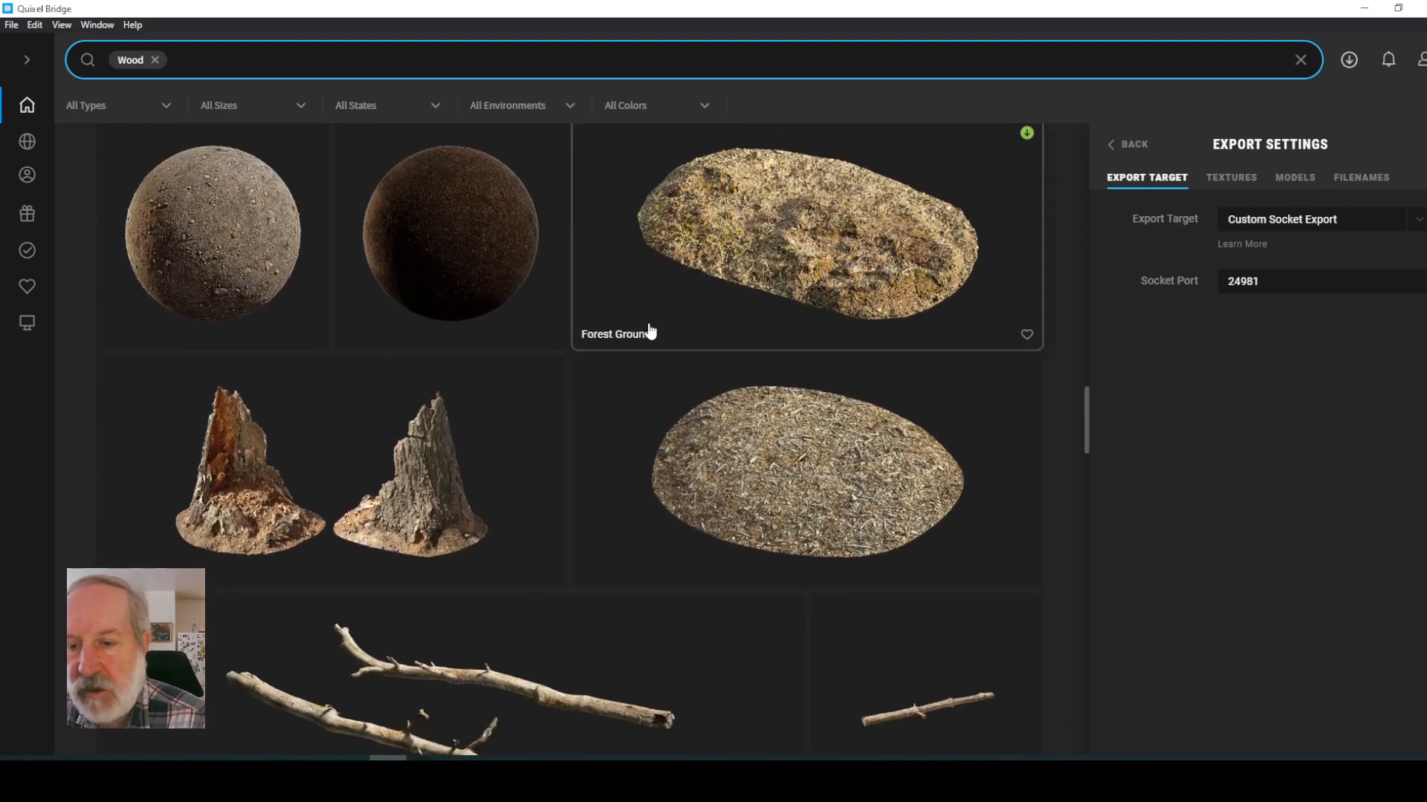
pyautogui.scroll(3, 654, 328)
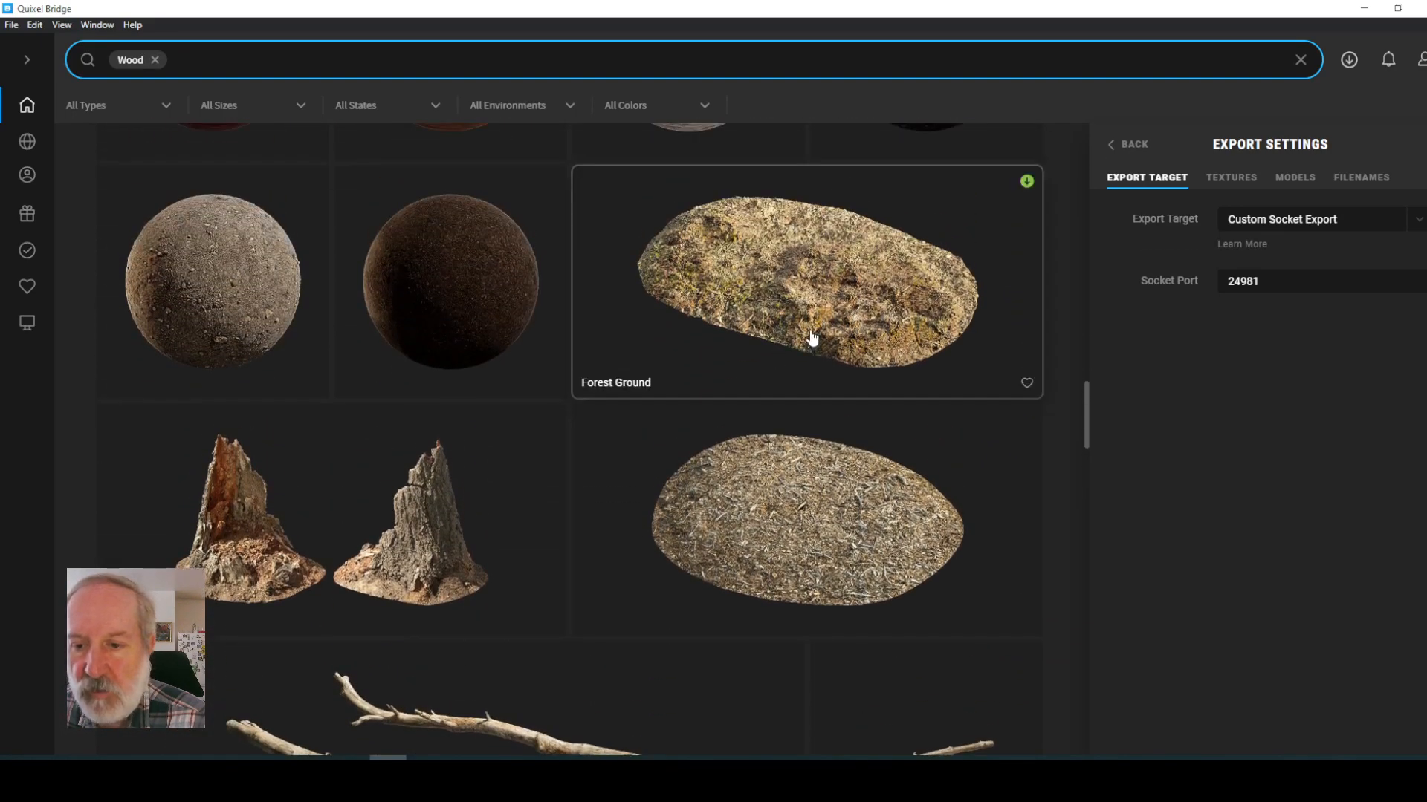
pyautogui.scroll(-8, 815, 293)
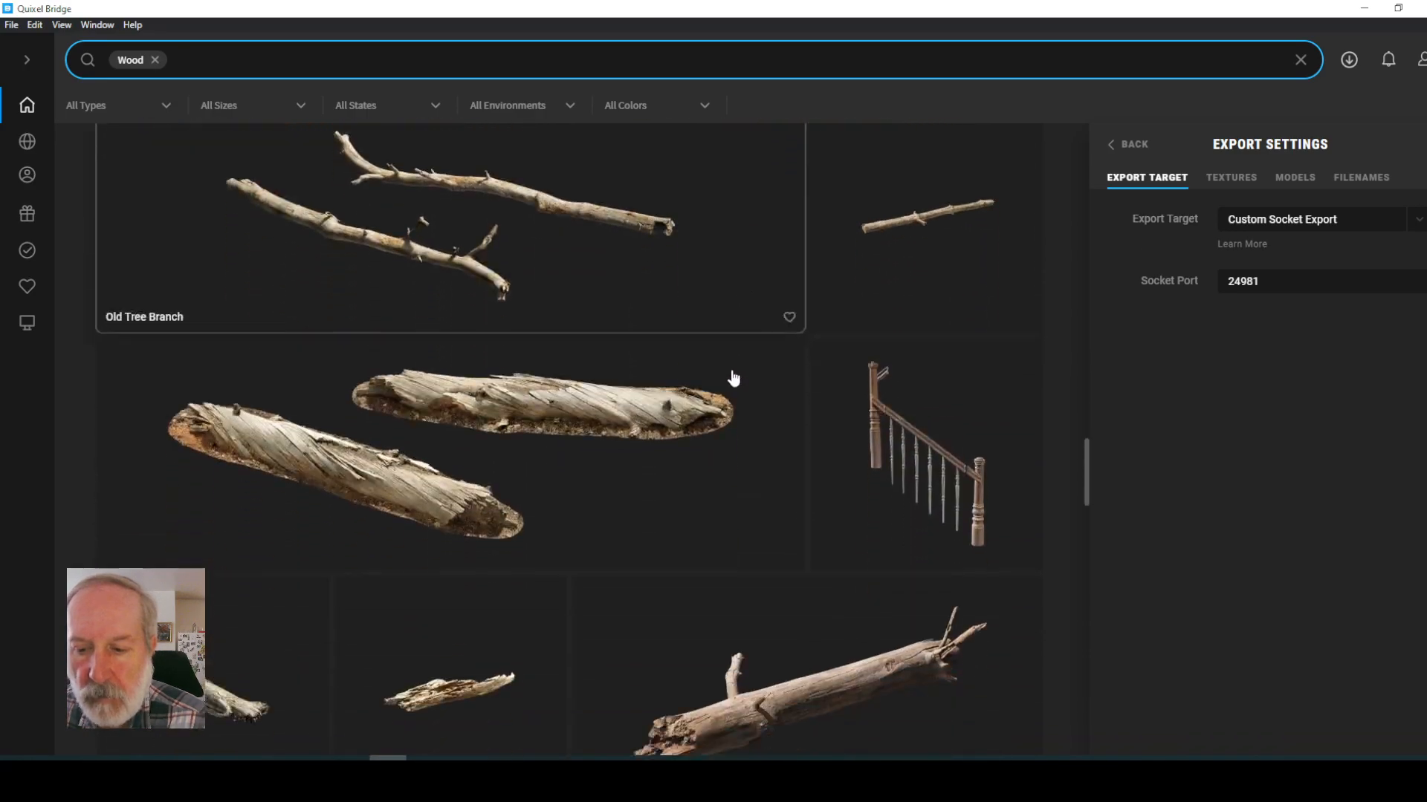
pyautogui.scroll(-12, 837, 383)
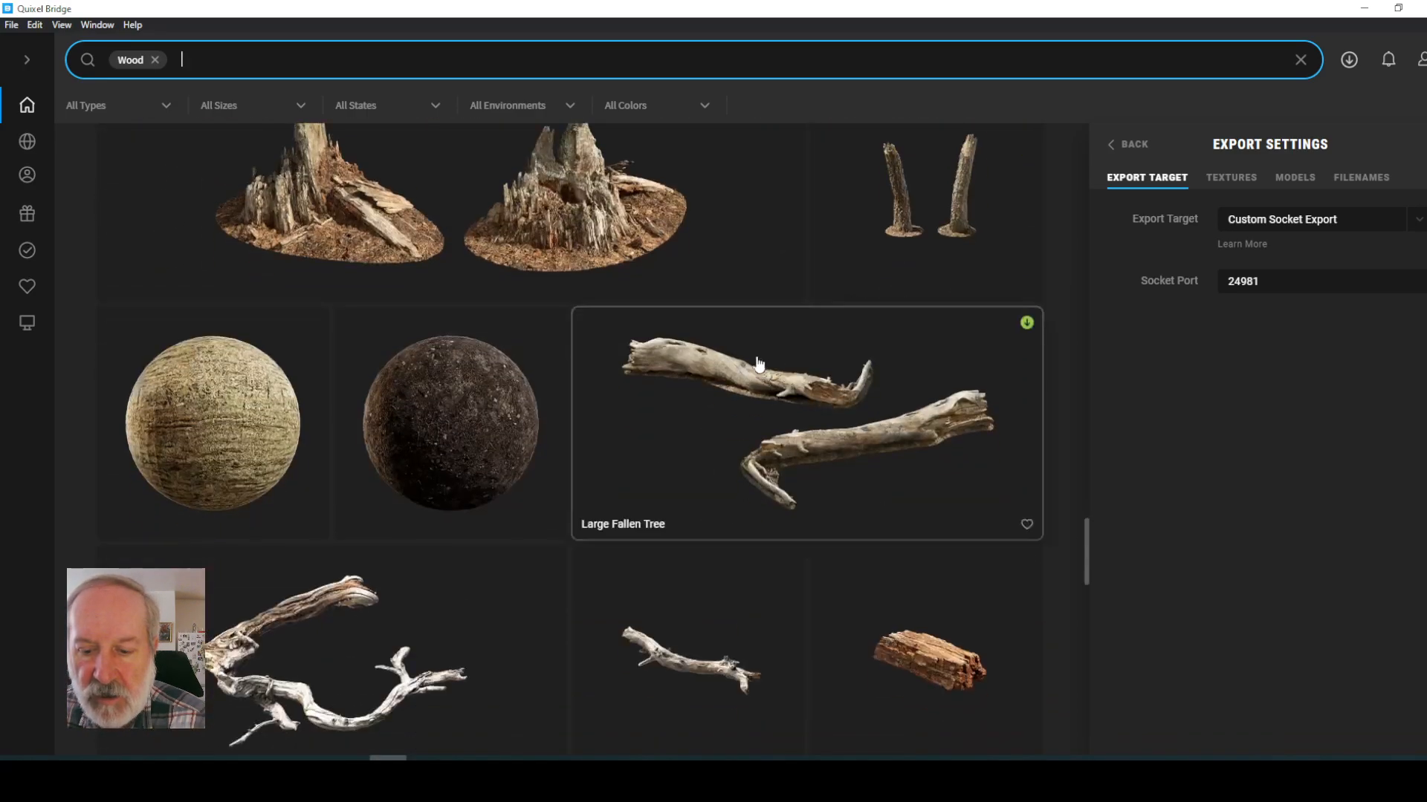
pyautogui.scroll(-7, 677, 356)
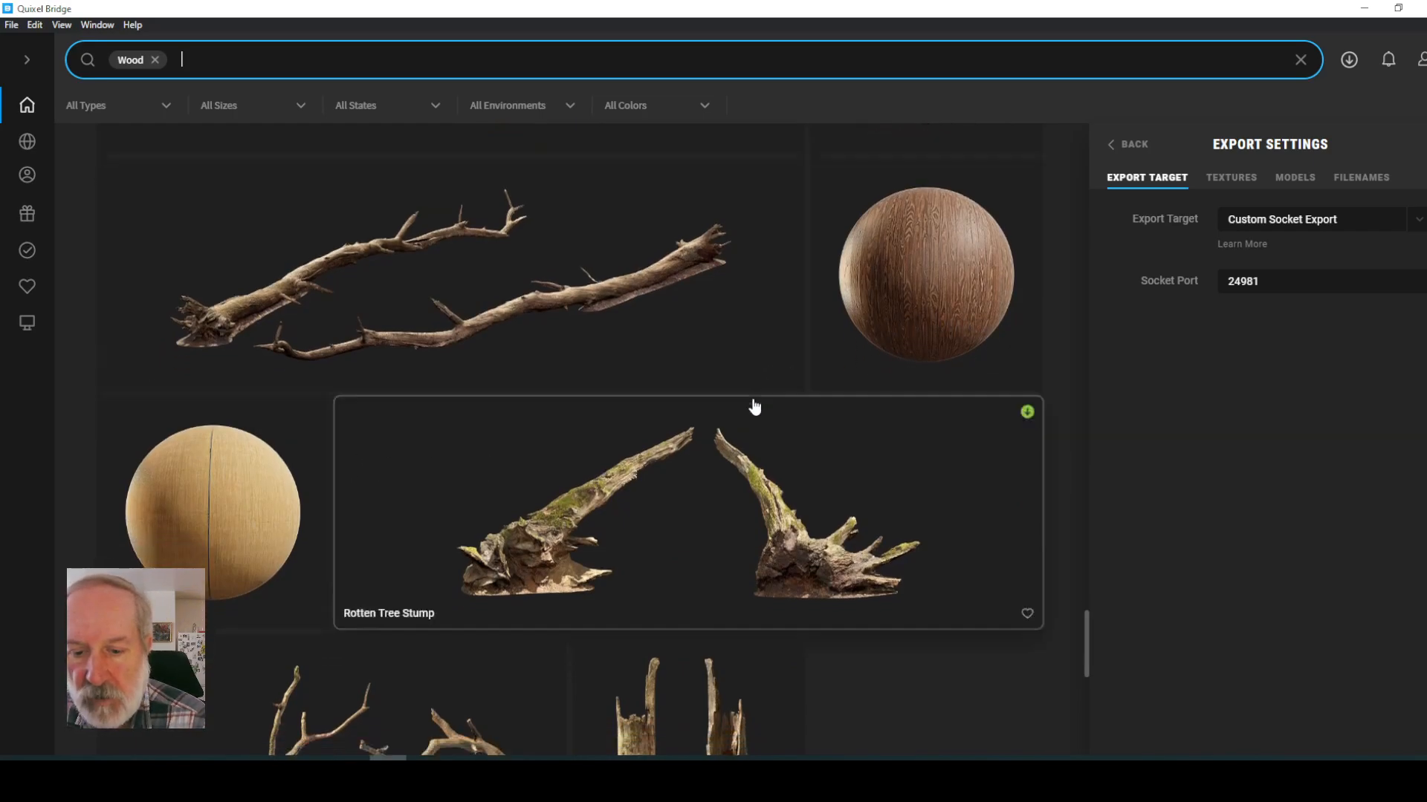
pyautogui.scroll(-4, 706, 396)
pyautogui.scroll(10, 702, 379)
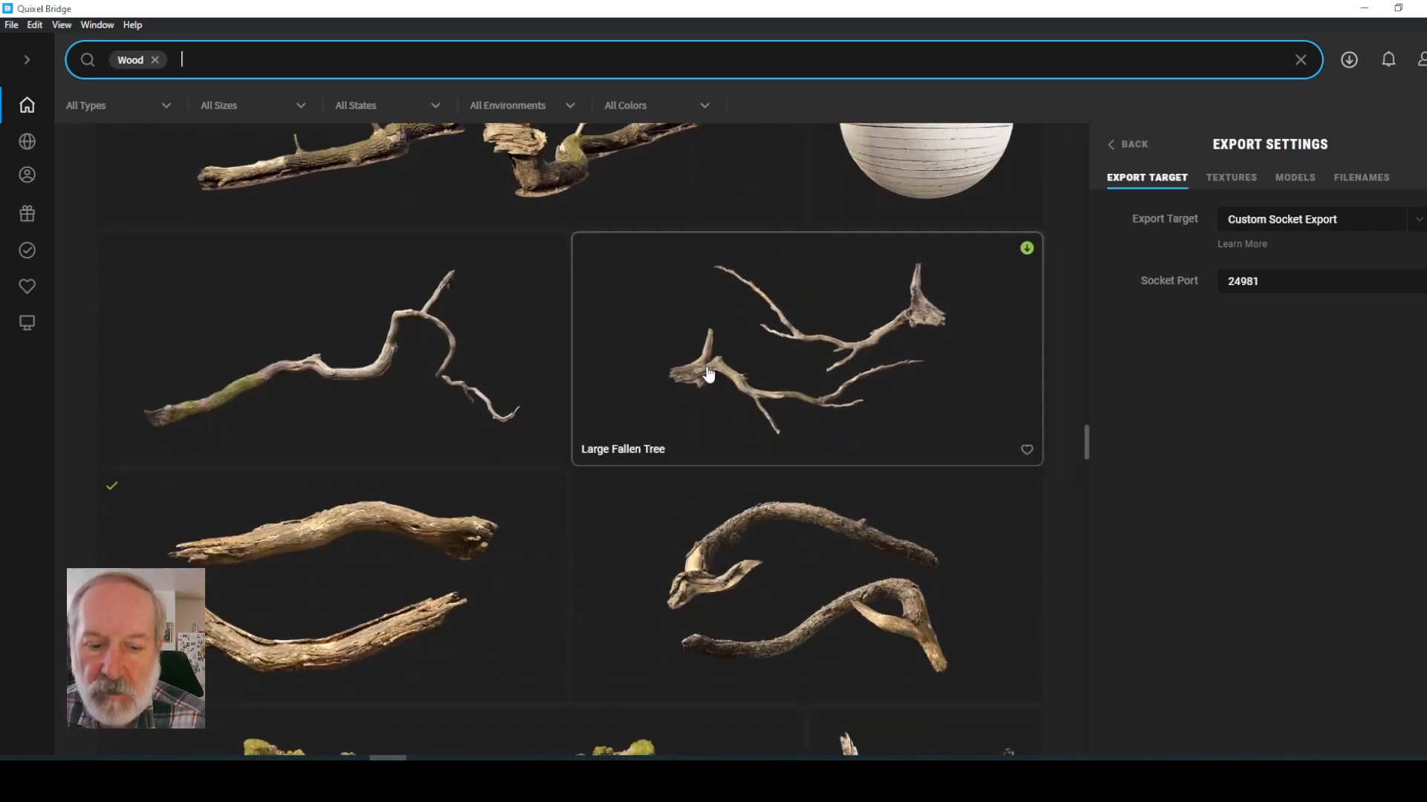
pyautogui.moveTo(30, 214)
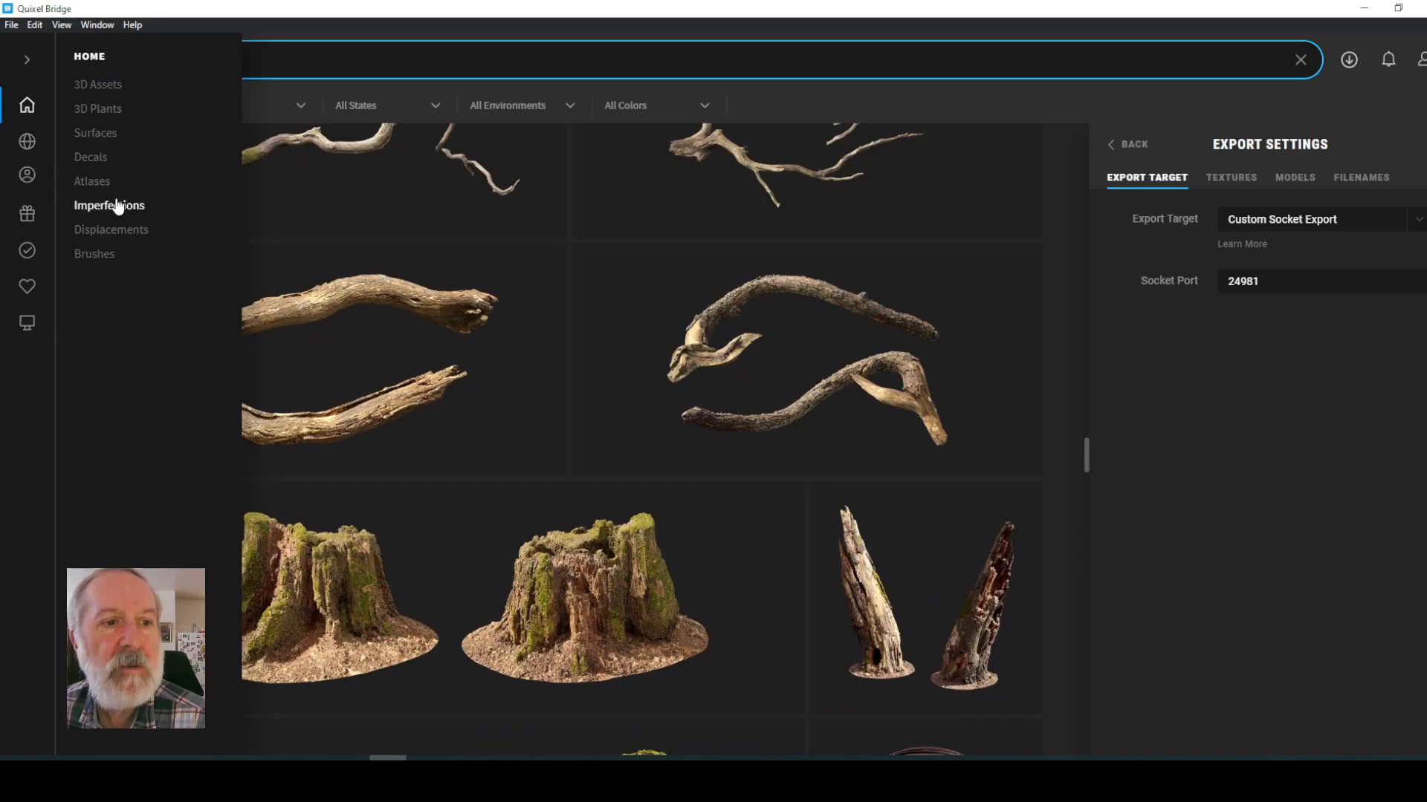
pyautogui.scroll(3, 159, 245)
pyautogui.scroll(-2, 114, 220)
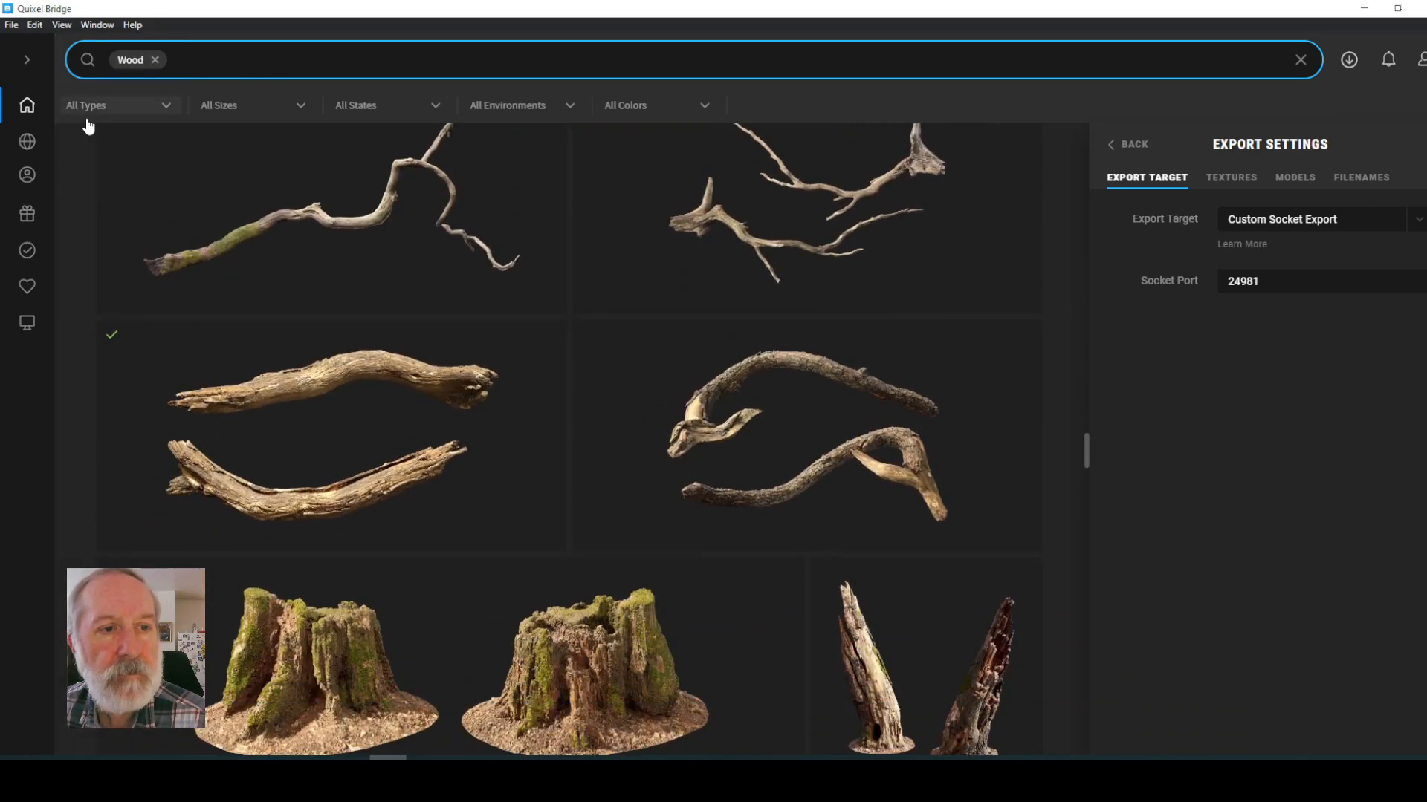
# - Remove the Wood search filter and browse the assets in the Home 3D Assets category
pyautogui.click(154, 60)
pyautogui.moveTo(20, 191)
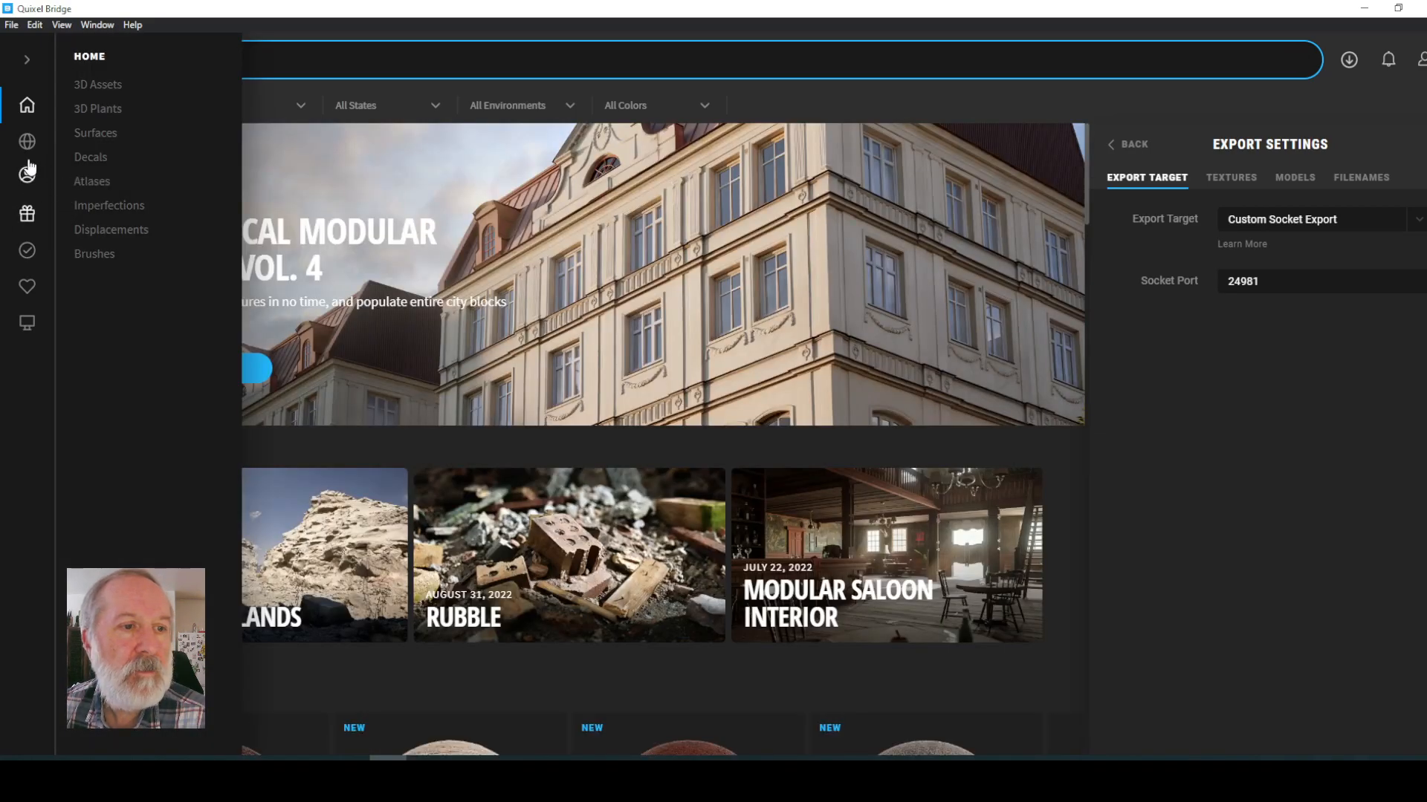
pyautogui.click(106, 87)
pyautogui.scroll(-10, 691, 414)
pyautogui.scroll(-12, 681, 356)
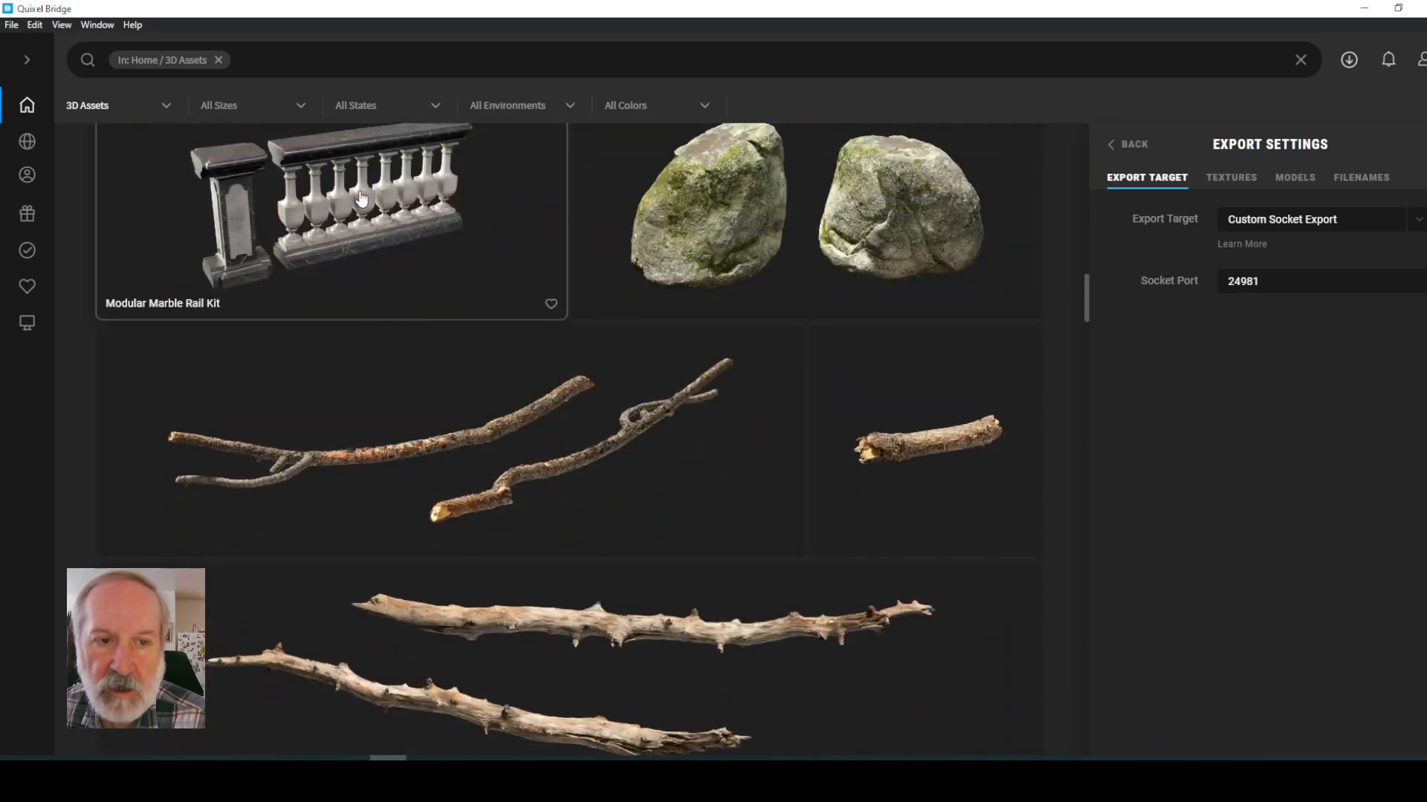
pyautogui.scroll(-10, 572, 337)
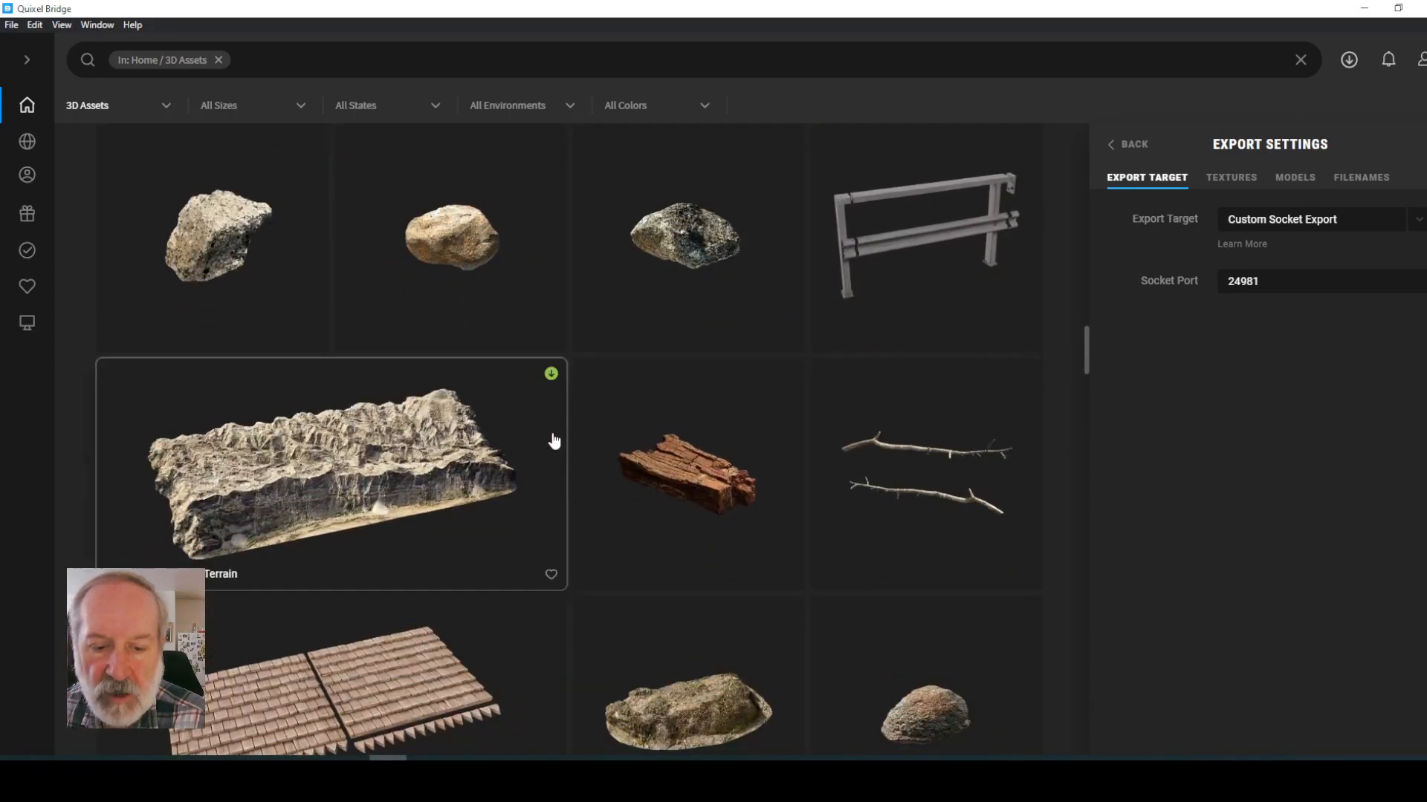
pyautogui.scroll(-3, 554, 440)
pyautogui.scroll(-3, 780, 303)
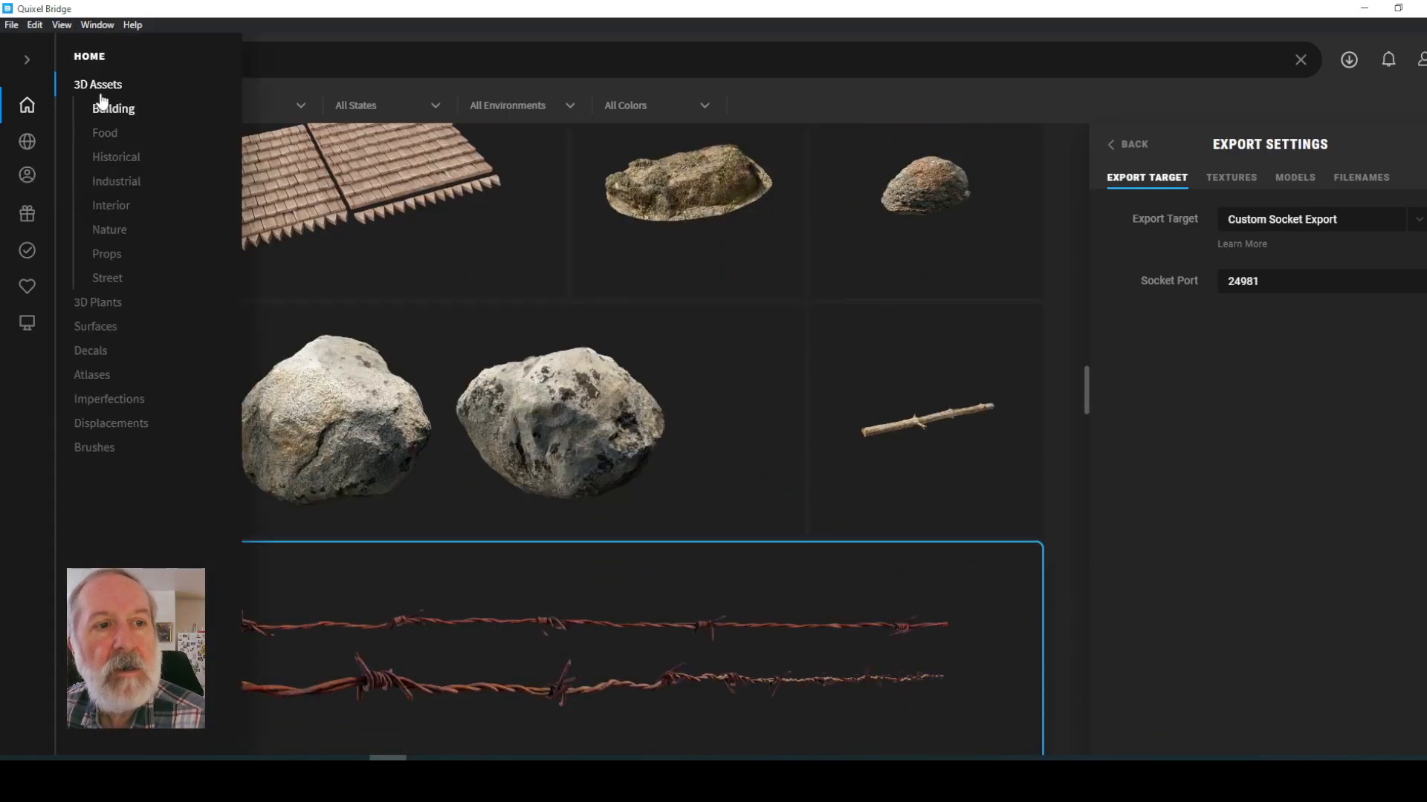
# - Expand the category sidebar and browse 3D Plants, including its Aquatic and Houseplant subcategories
pyautogui.click(26, 62)
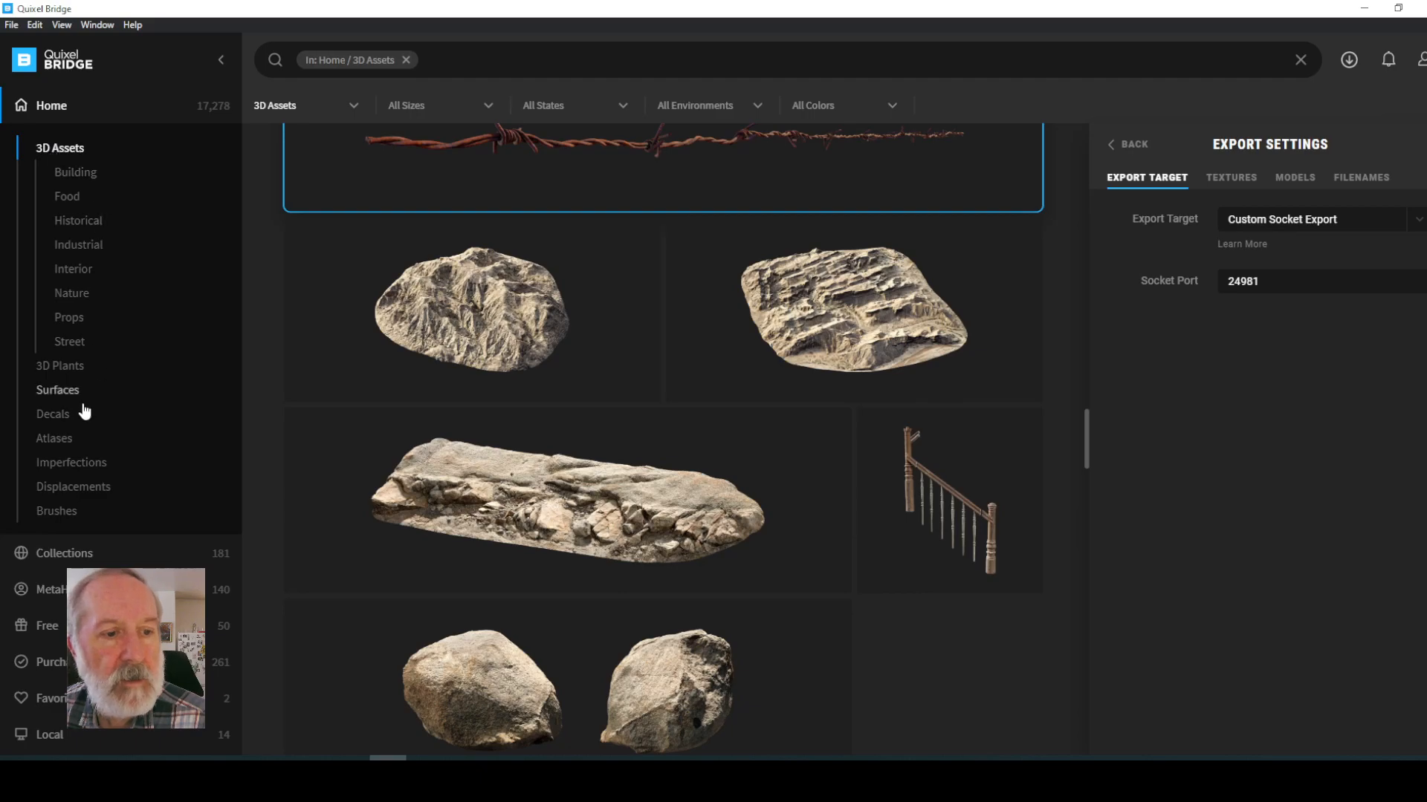
pyautogui.click(73, 368)
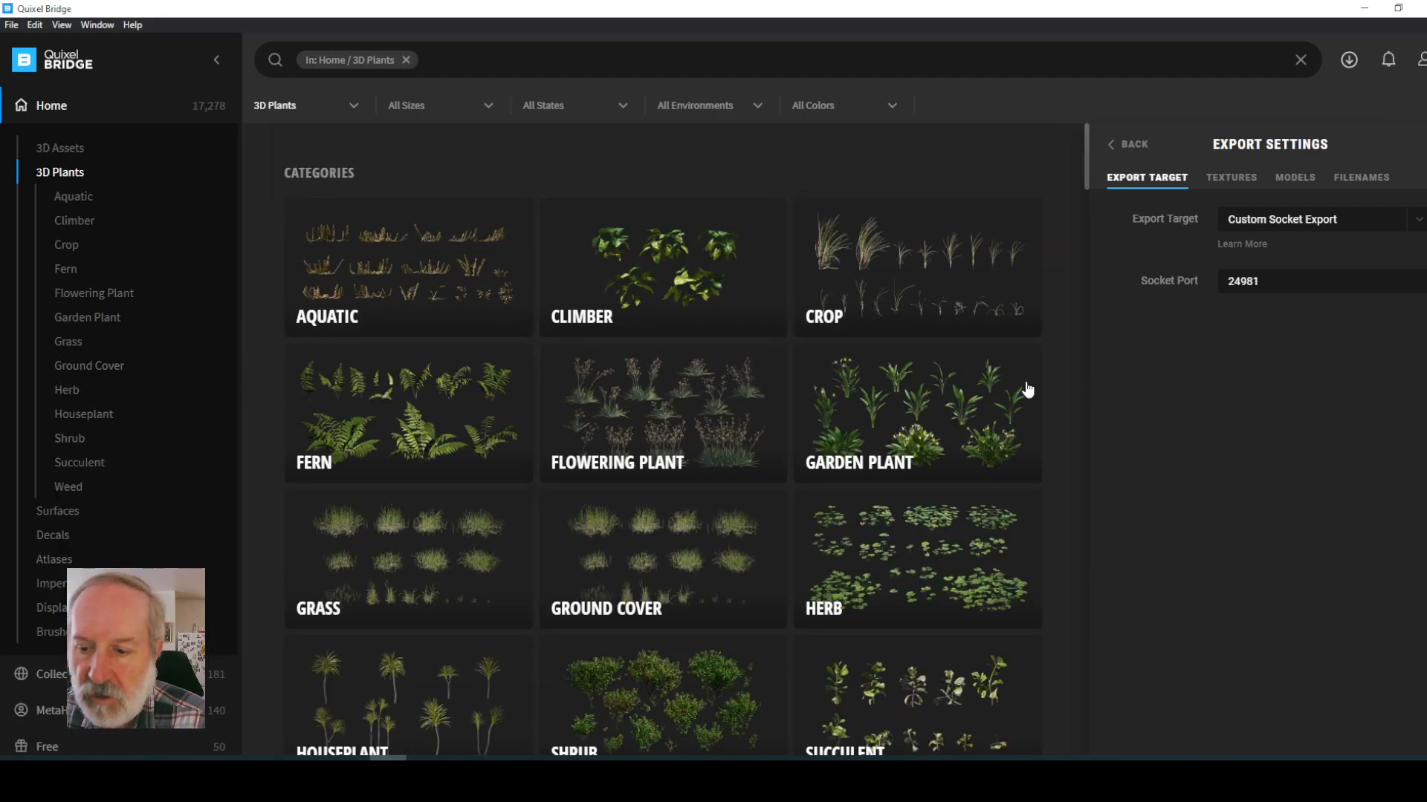
pyautogui.scroll(-5, 844, 414)
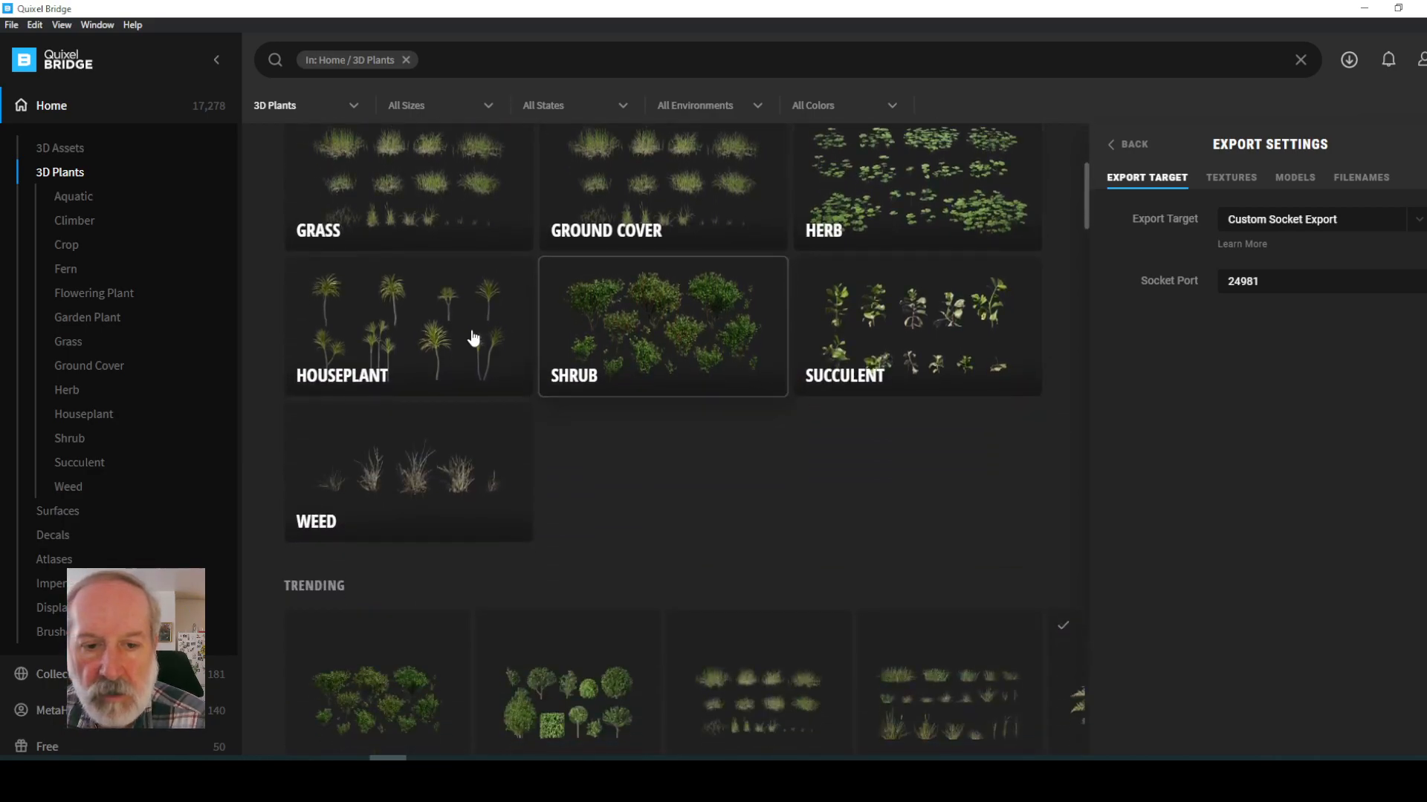
pyautogui.scroll(-4, 809, 387)
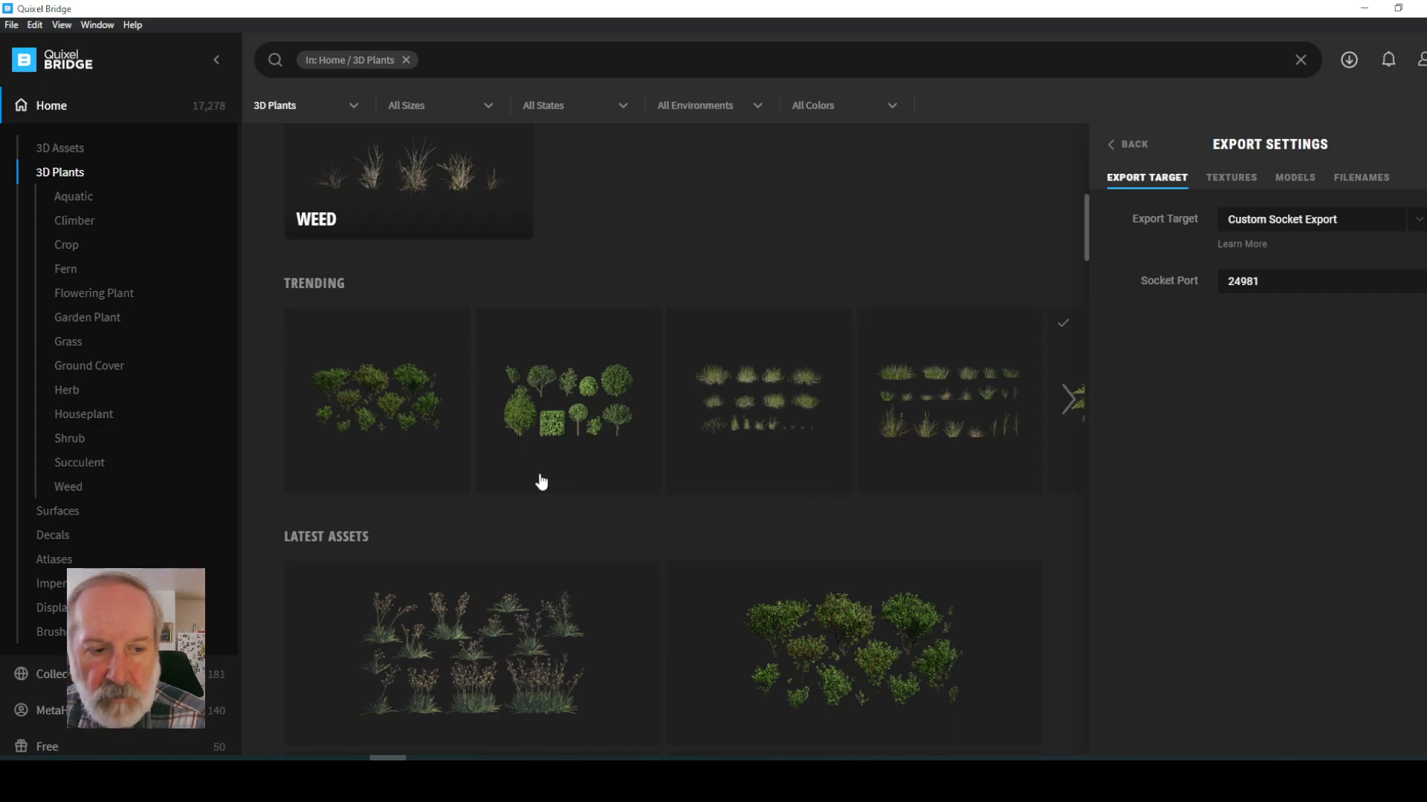
pyautogui.click(81, 202)
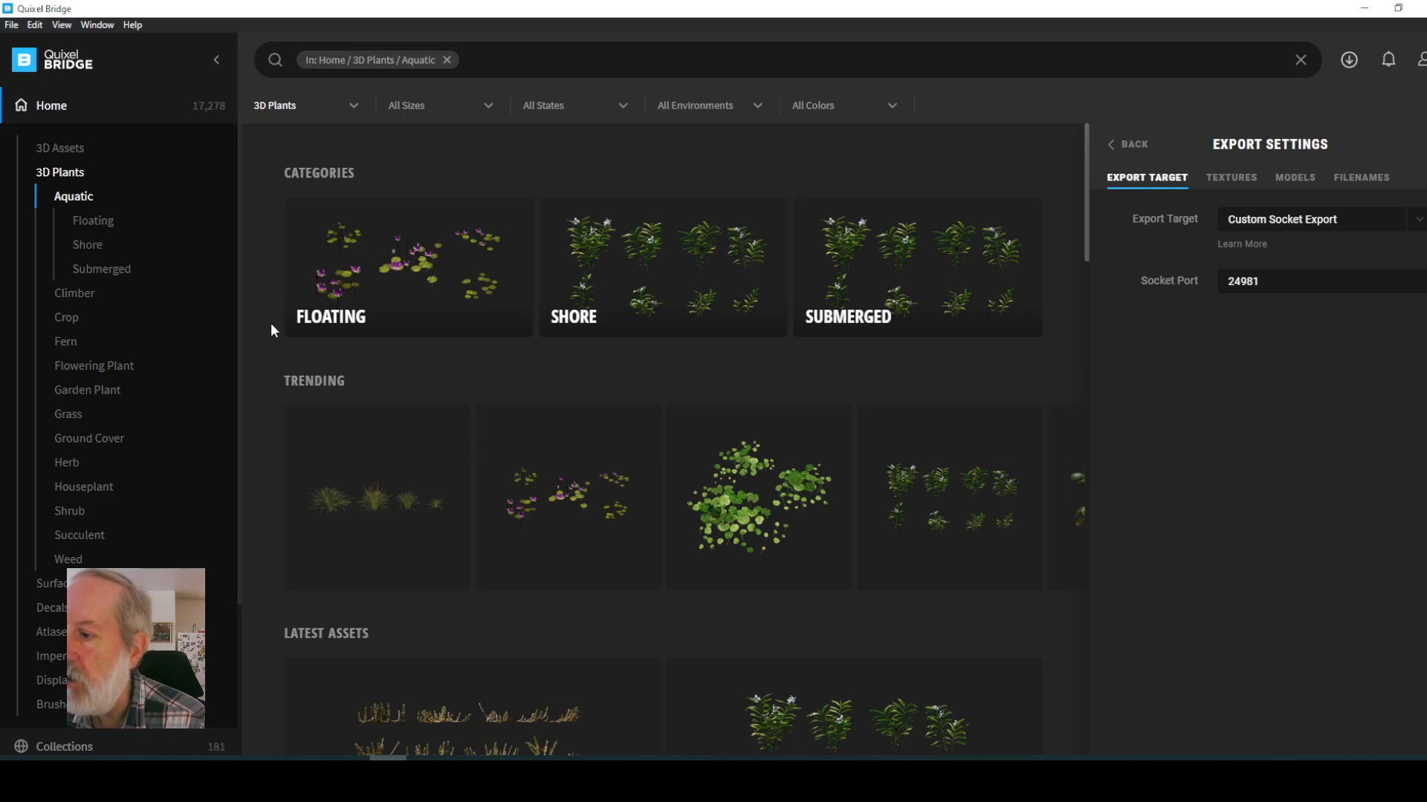
pyautogui.click(109, 491)
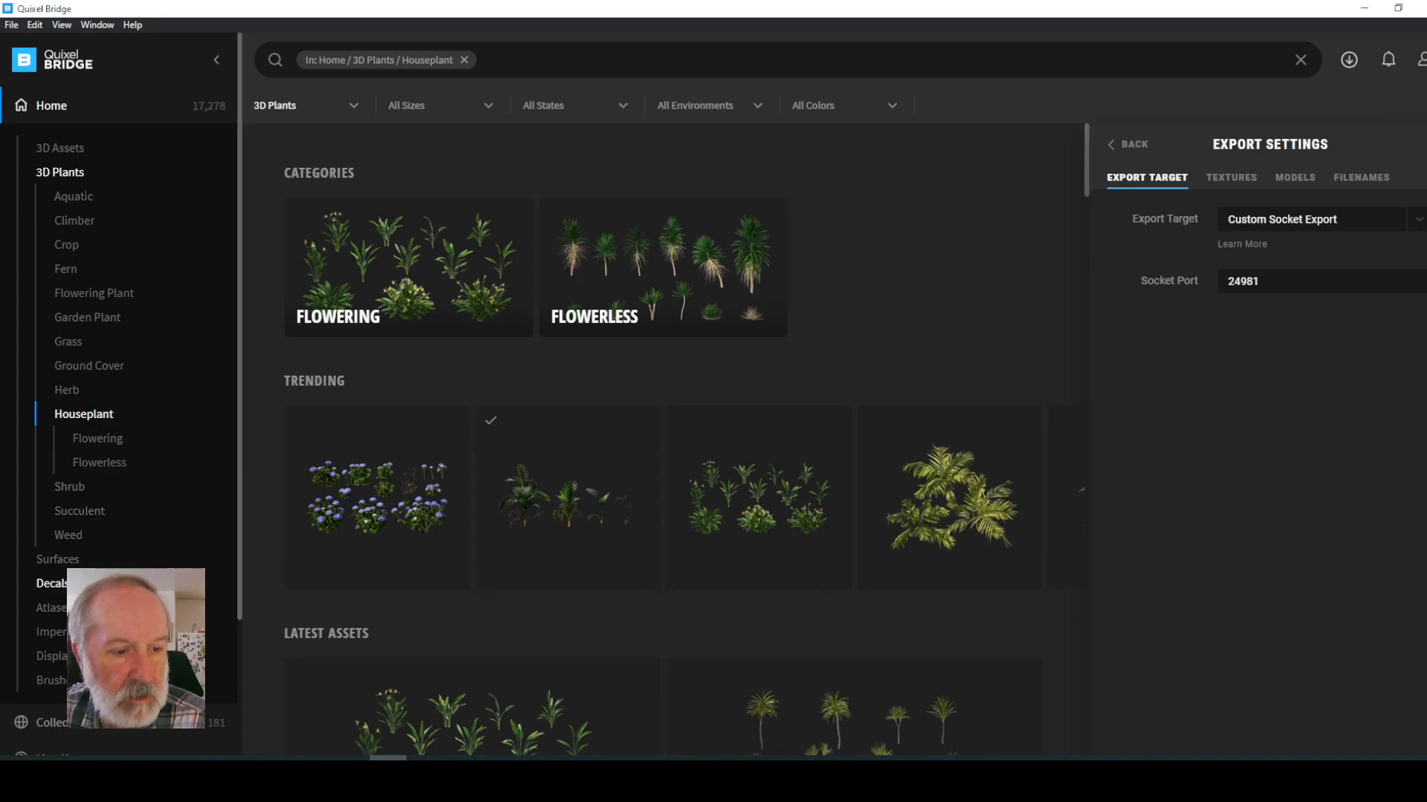
# - Browse the Surfaces category, open its Fabric subcategory and look through the trending and latest fabrics
pyautogui.click(58, 559)
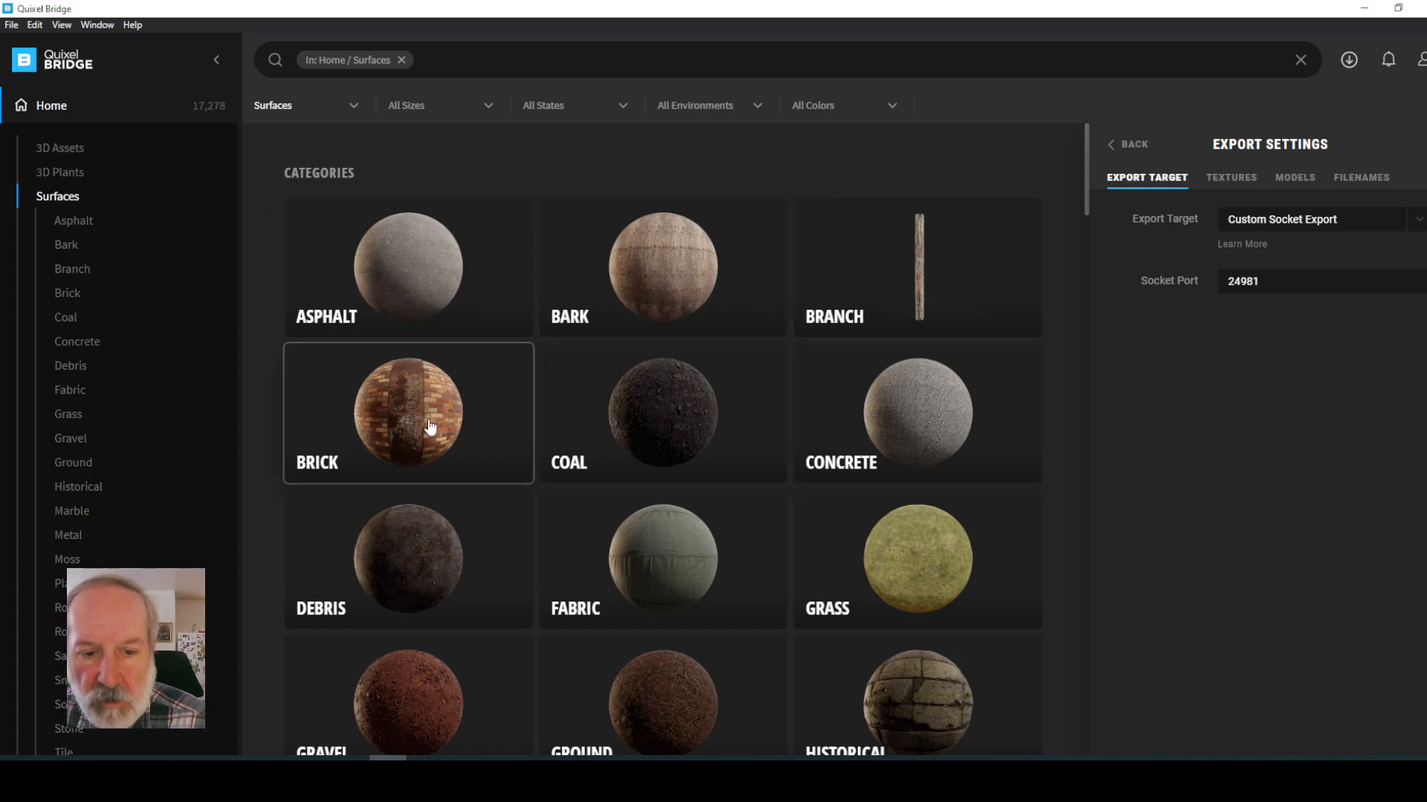
pyautogui.scroll(-1, 866, 461)
pyautogui.scroll(-2, 915, 445)
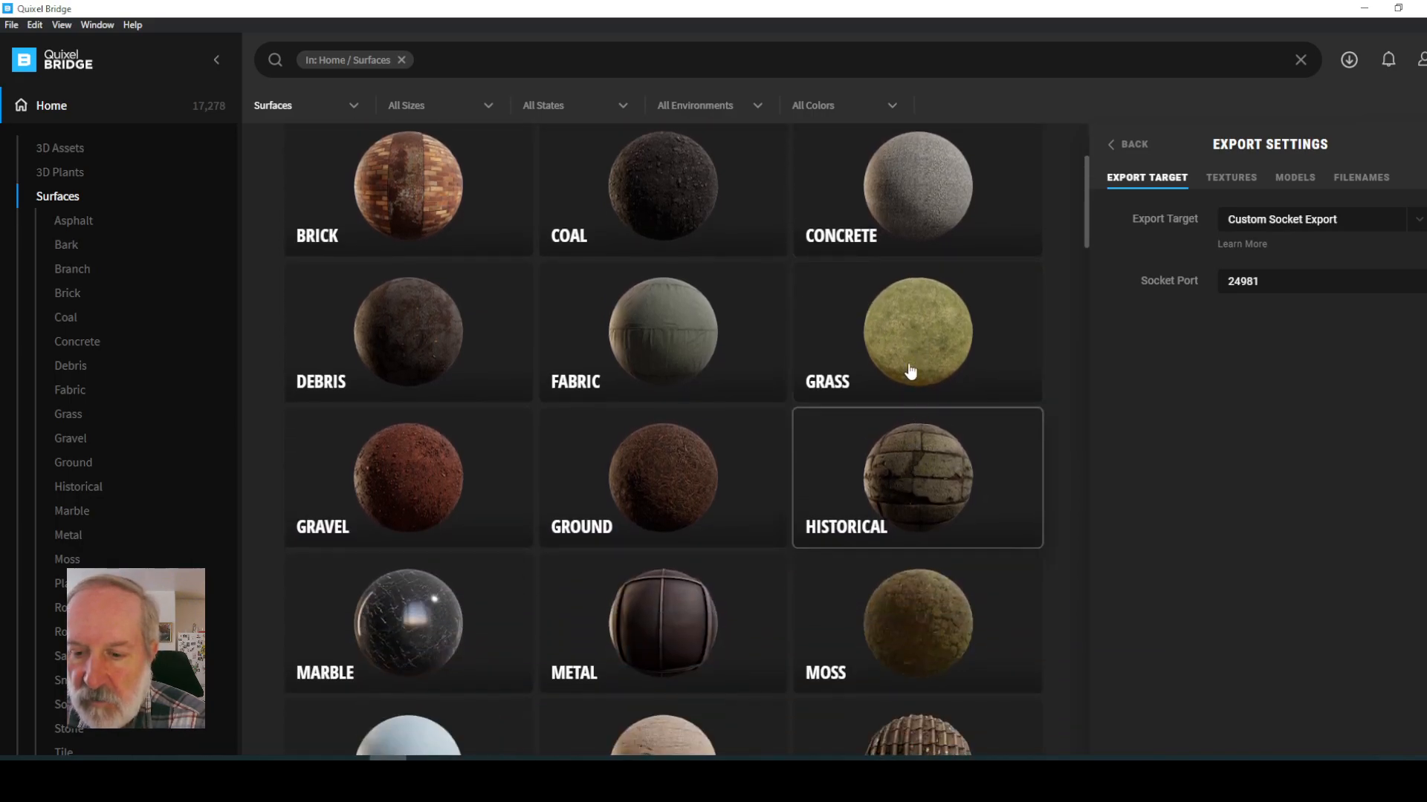
pyautogui.click(662, 340)
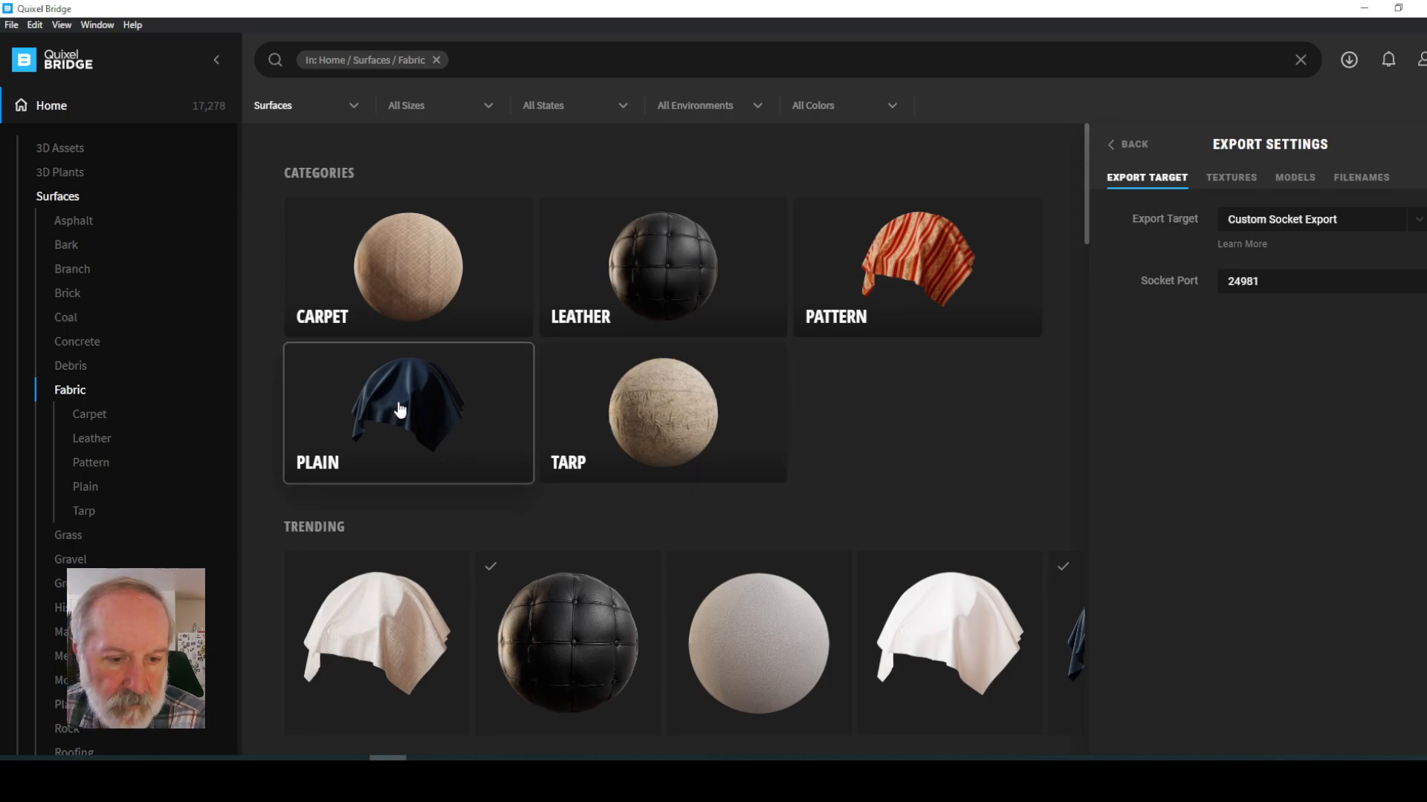
pyautogui.scroll(-4, 769, 472)
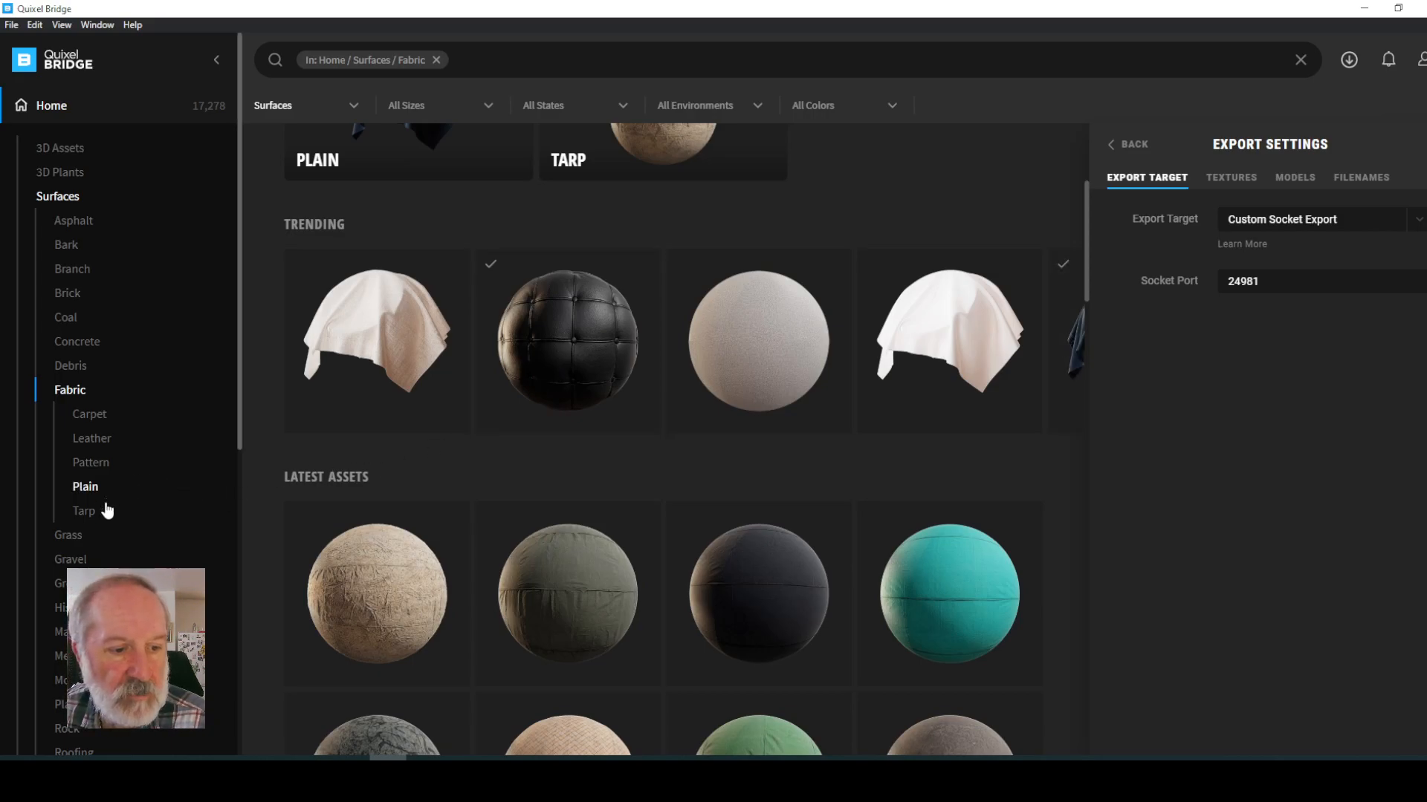
# - Open the Grass subcategory of Surfaces and look through its trending and latest grass surfaces
pyautogui.click(84, 541)
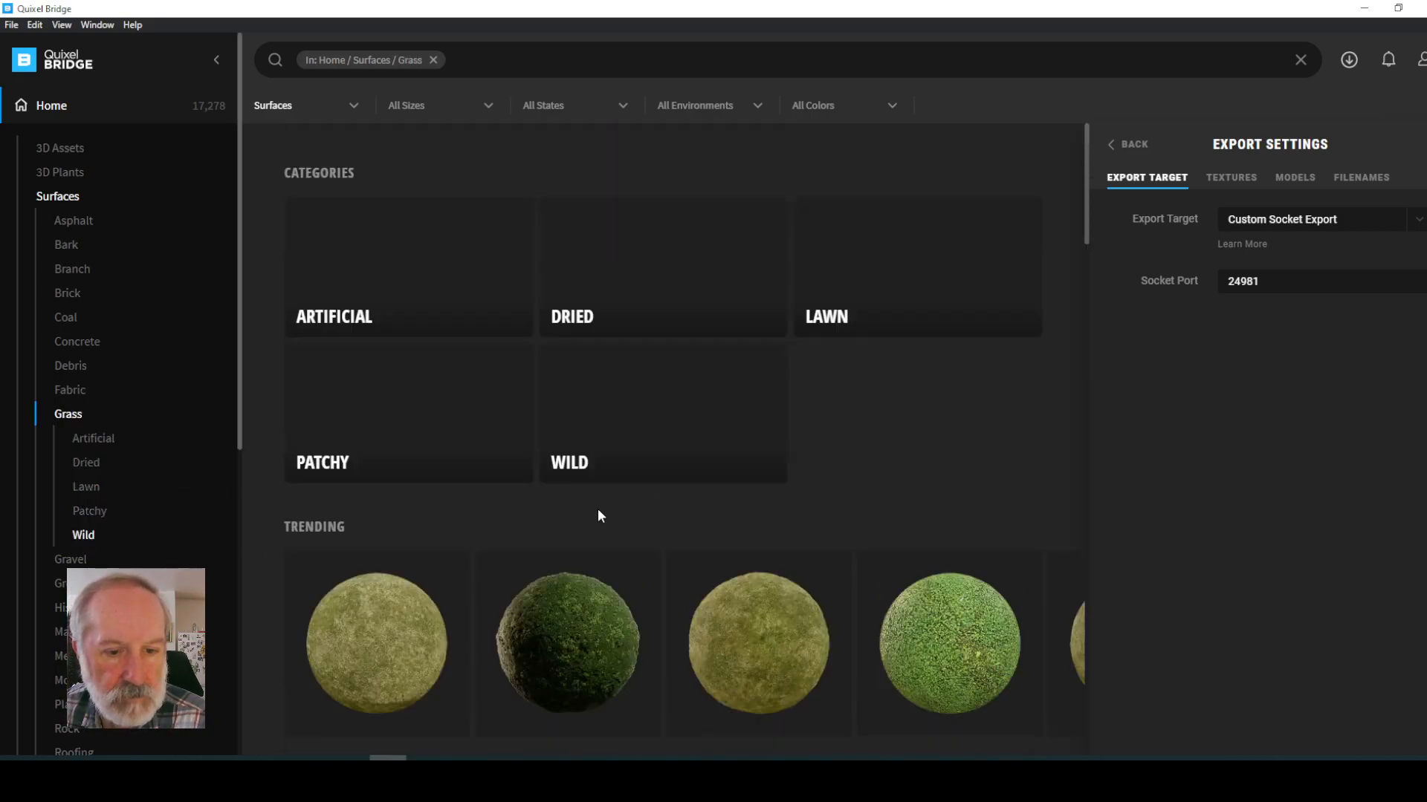
pyautogui.scroll(-3, 752, 355)
pyautogui.scroll(-9, 745, 344)
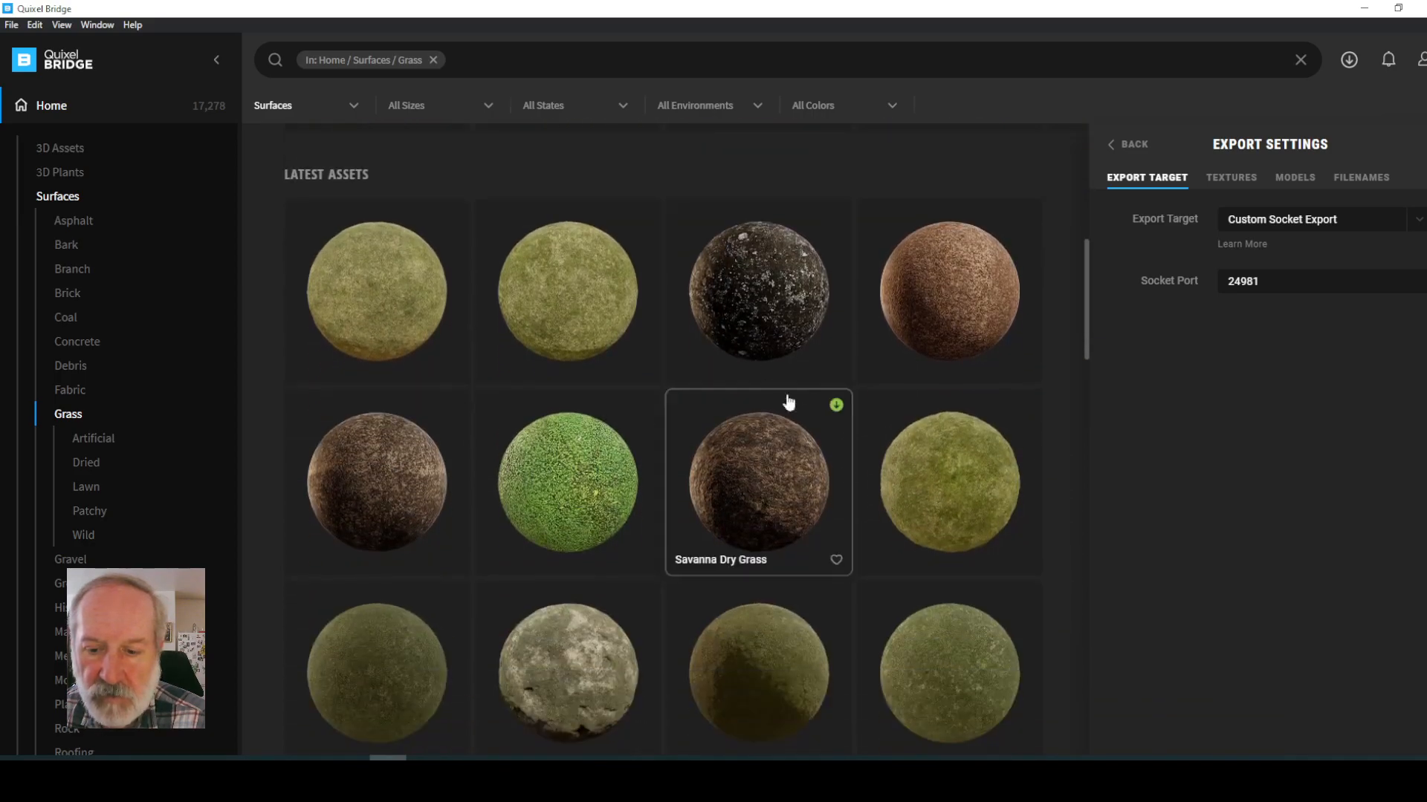
pyautogui.scroll(-3, 674, 468)
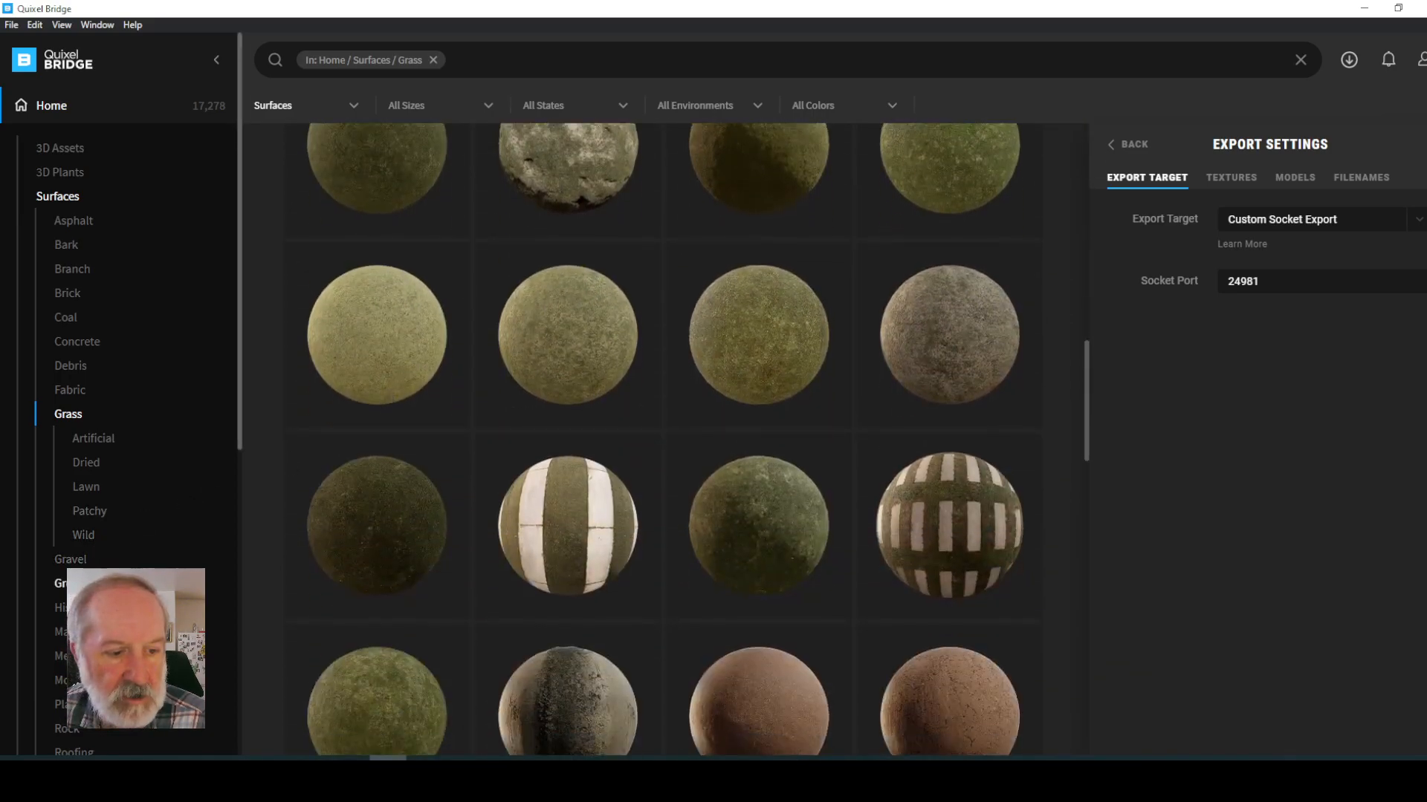
# - Open the Decals category and look over its subcategories, from Blood and Commercial through to Vegetation, Wood and Other
pyautogui.scroll(-7, 103, 414)
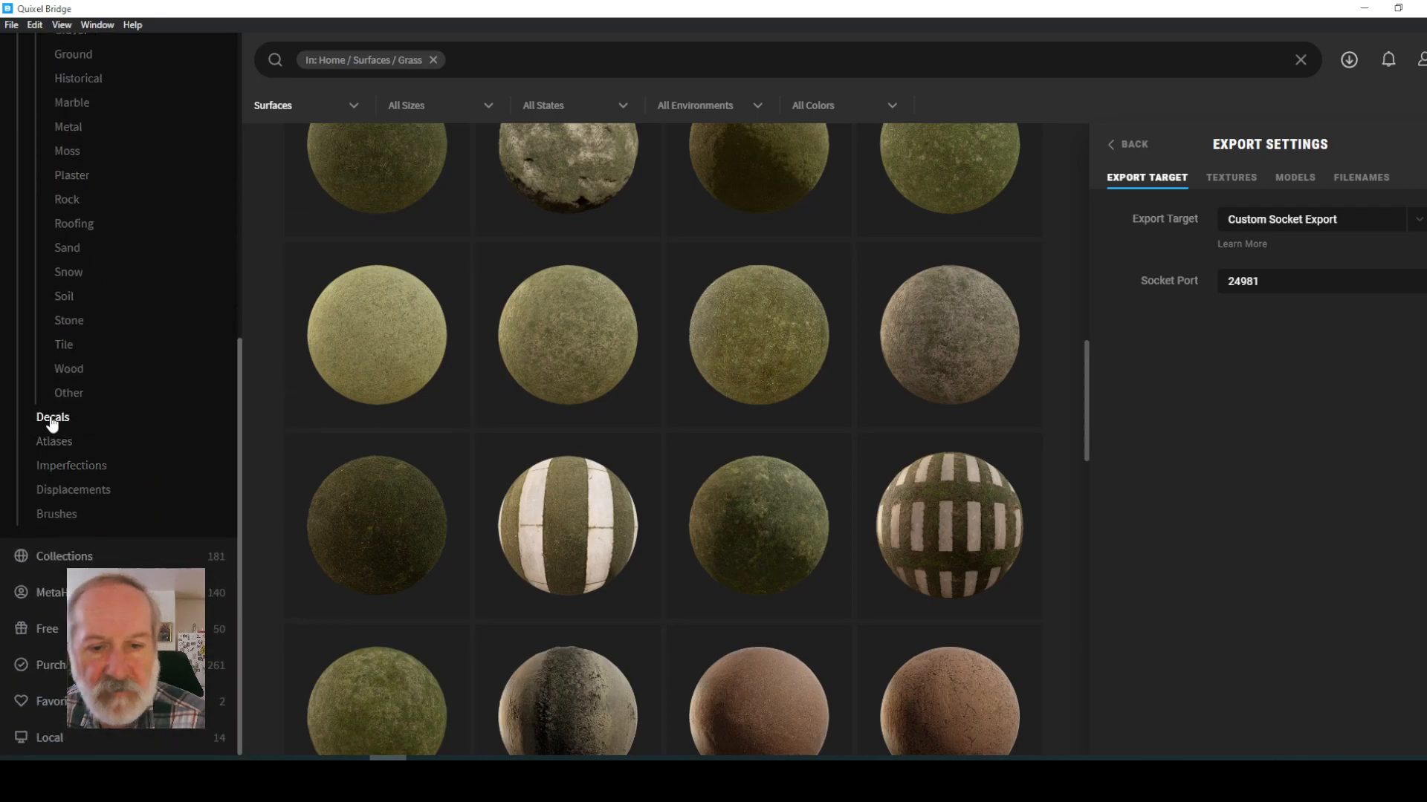
pyautogui.click(51, 422)
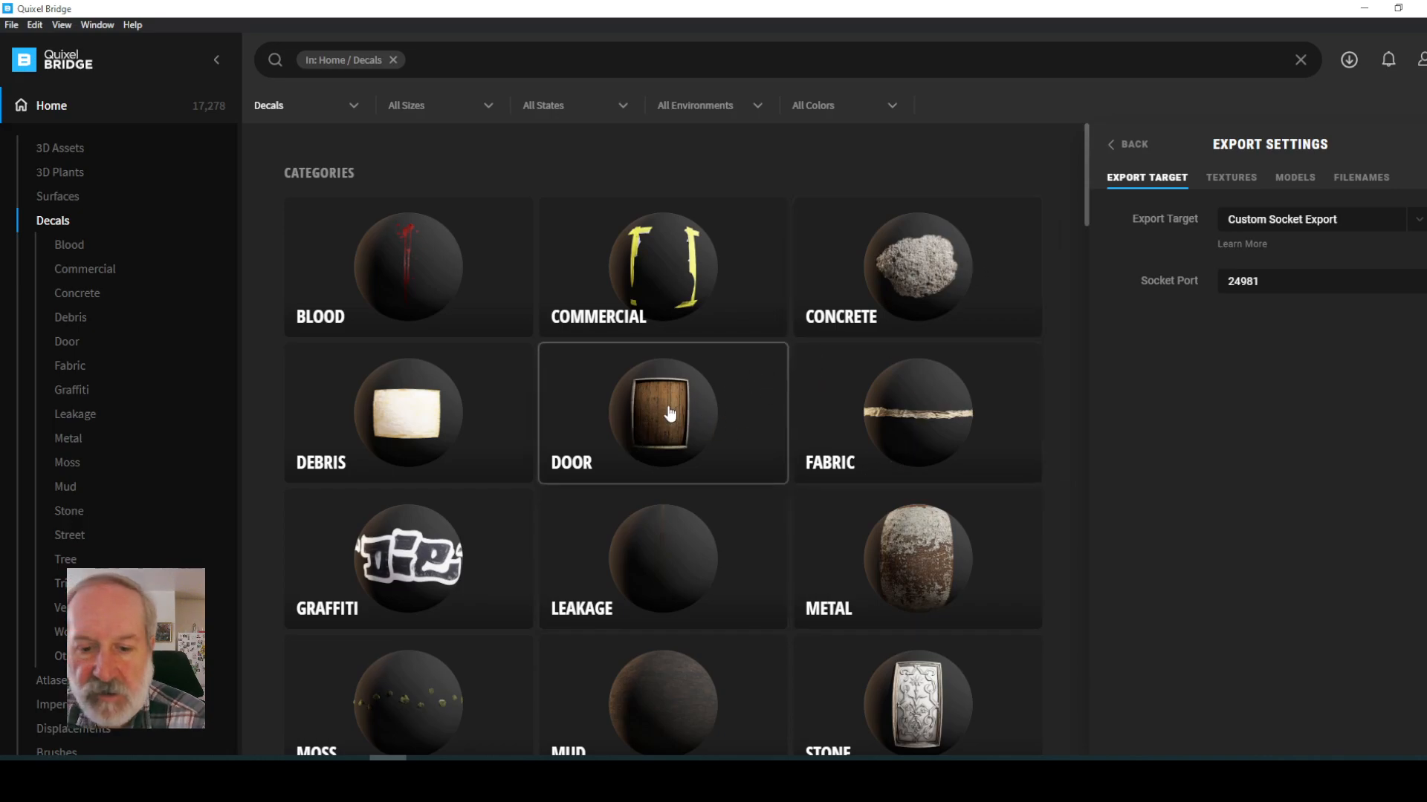
pyautogui.scroll(-1, 736, 416)
pyautogui.scroll(-1, 939, 595)
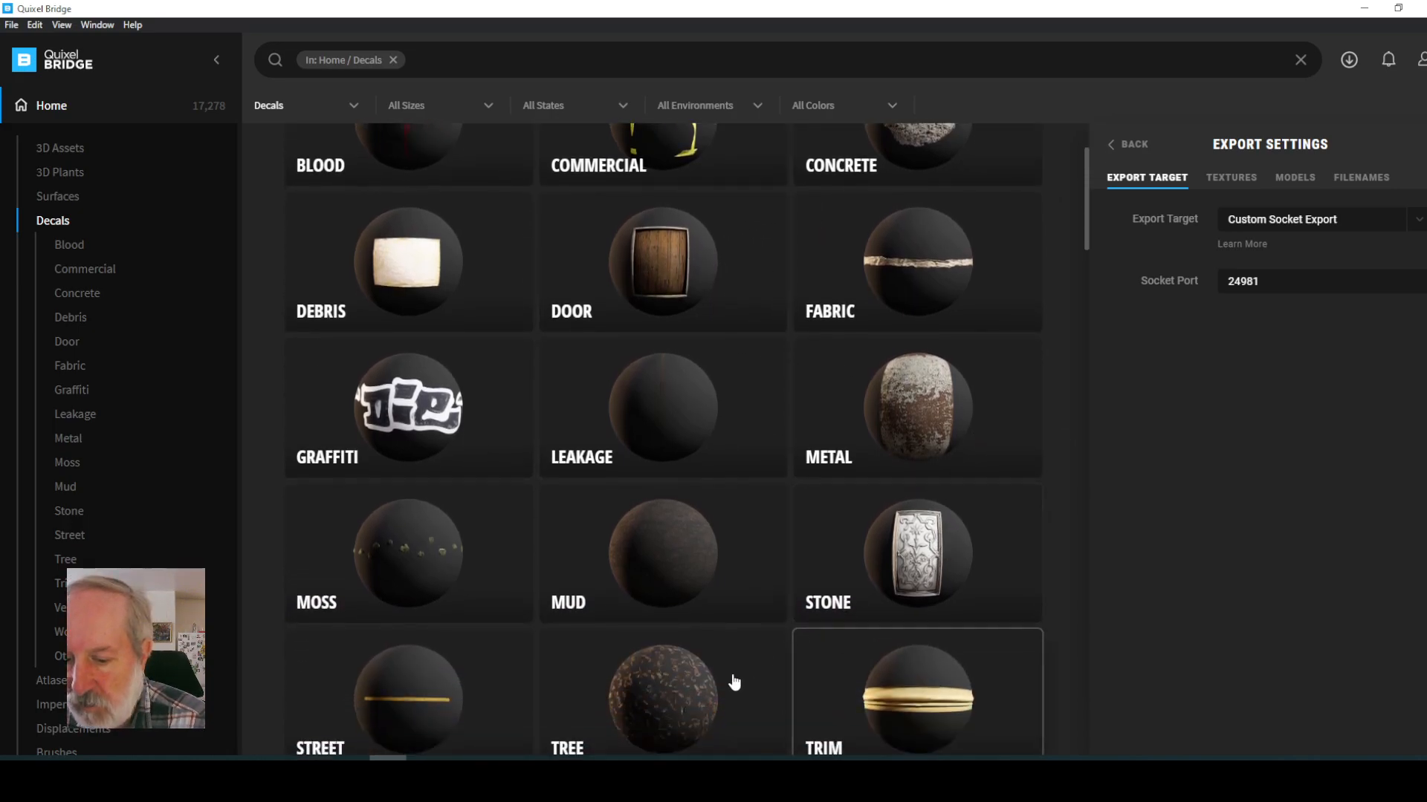
pyautogui.scroll(-3, 706, 554)
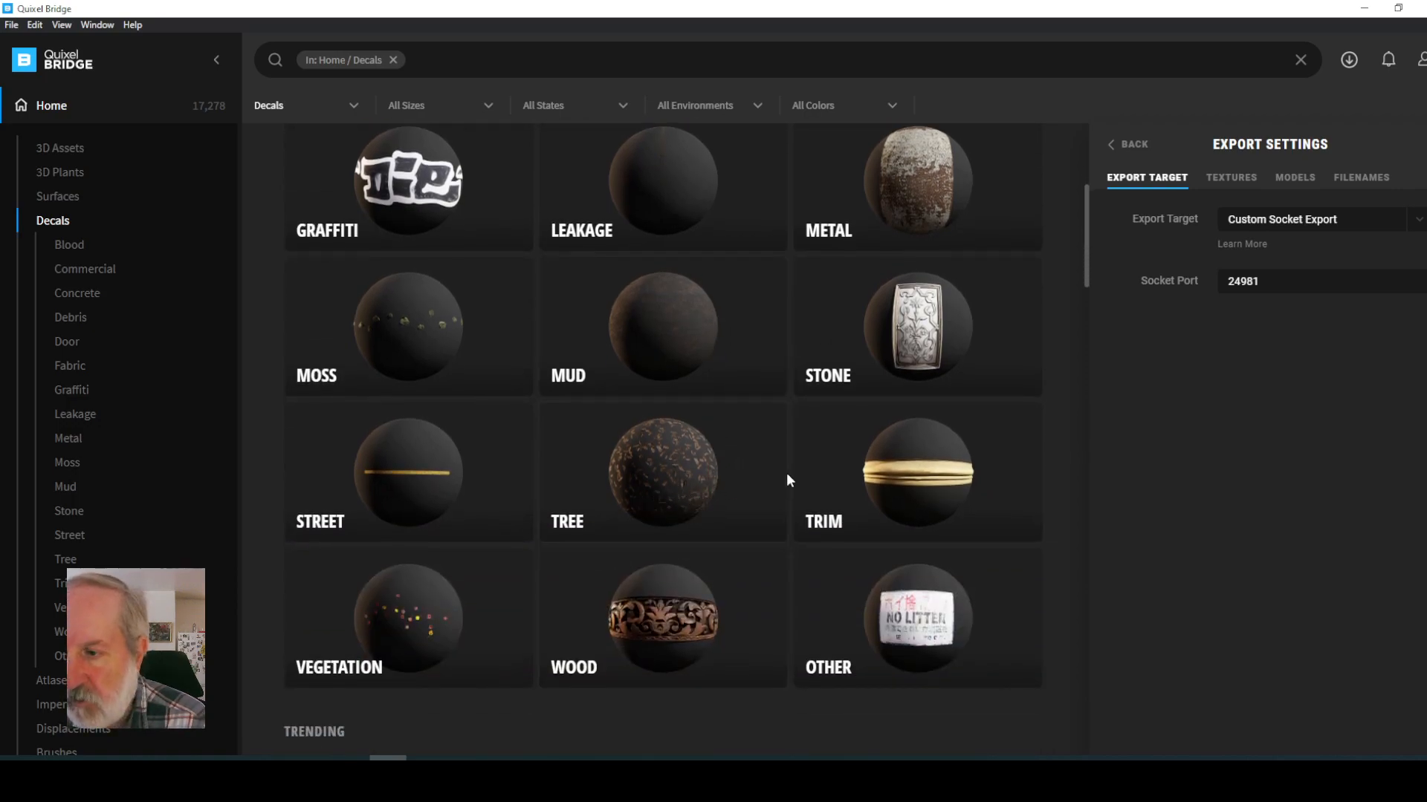
pyautogui.scroll(-2, 772, 382)
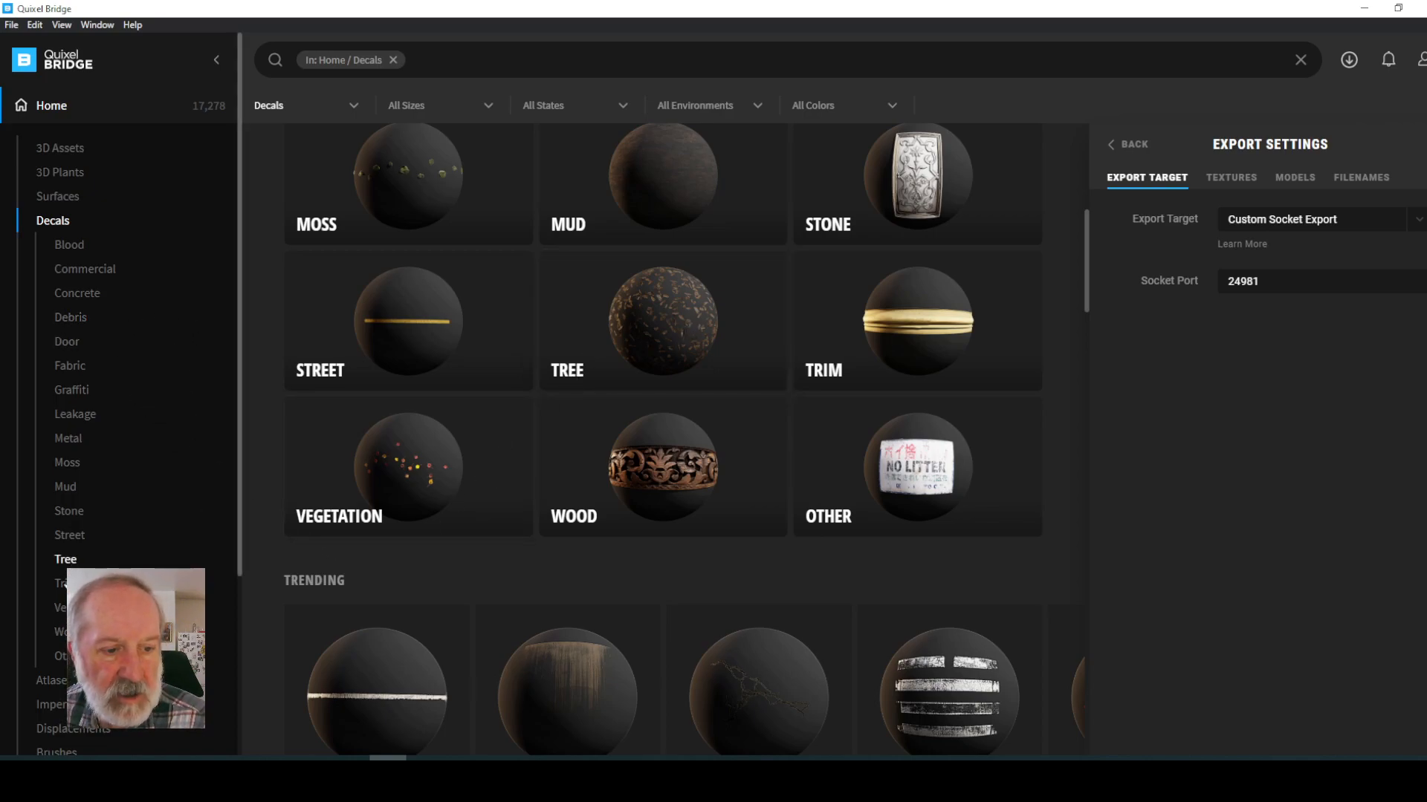
# - Browse the Vegetation decals and the Street decals, including the latest street markings, signs and manhole covers
pyautogui.click(60, 608)
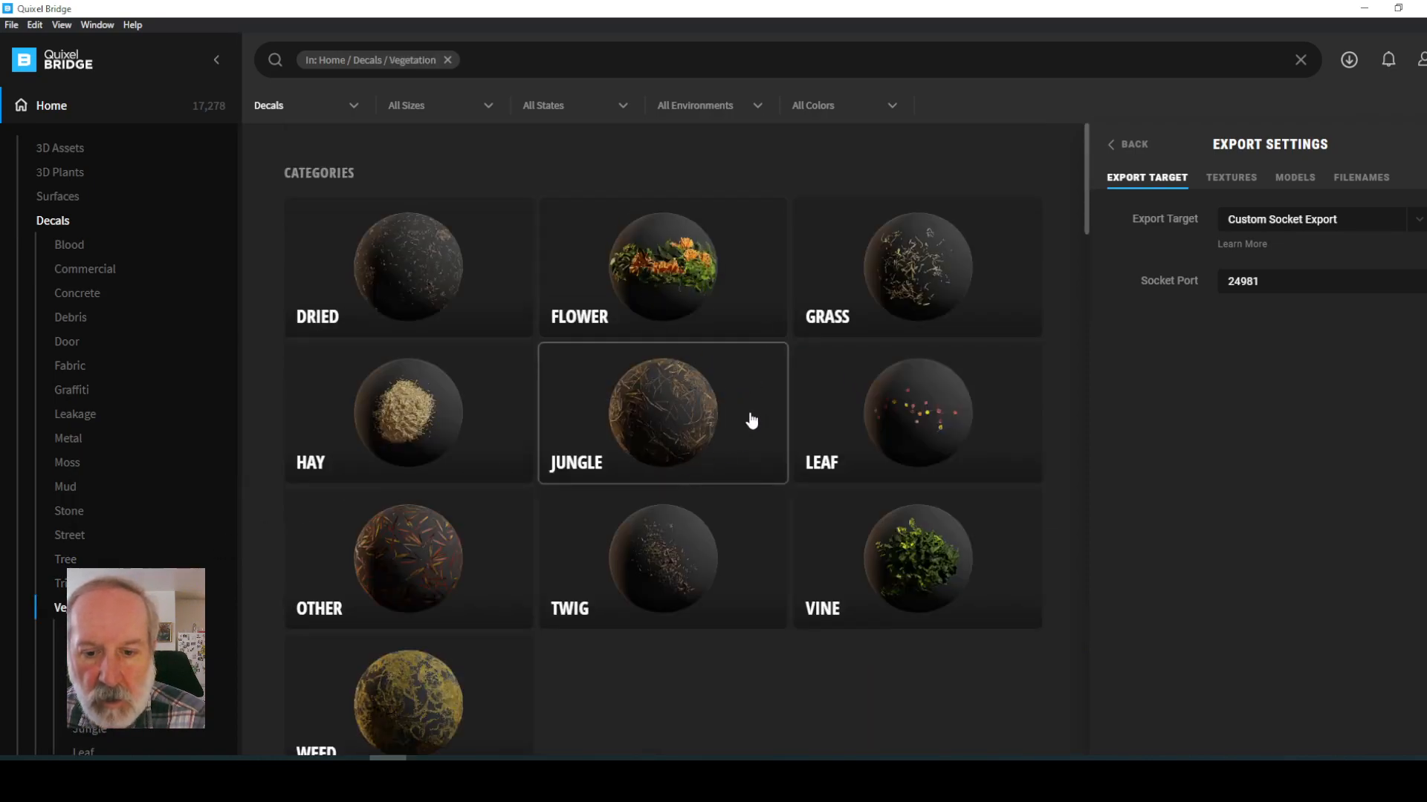
pyautogui.scroll(-2, 613, 550)
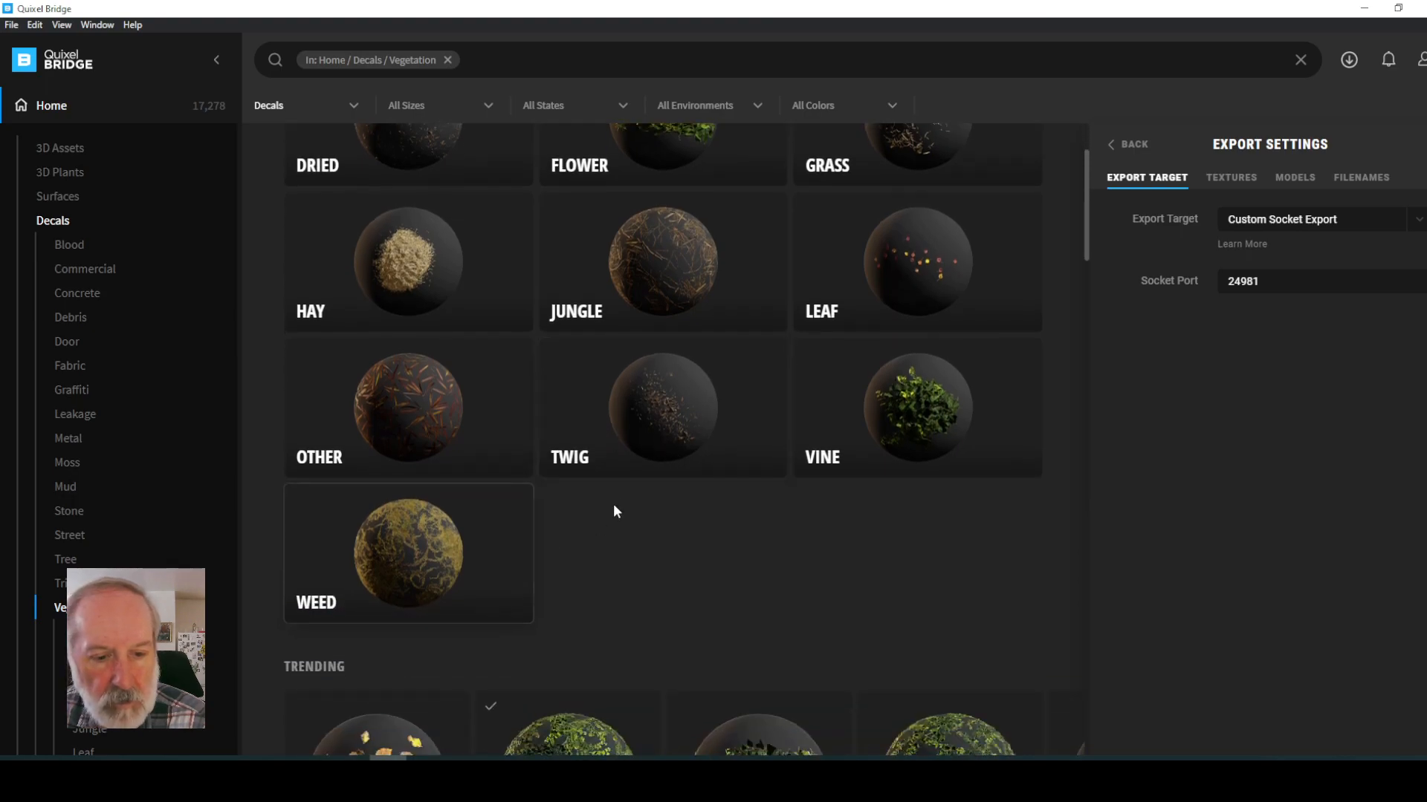
pyautogui.click(82, 537)
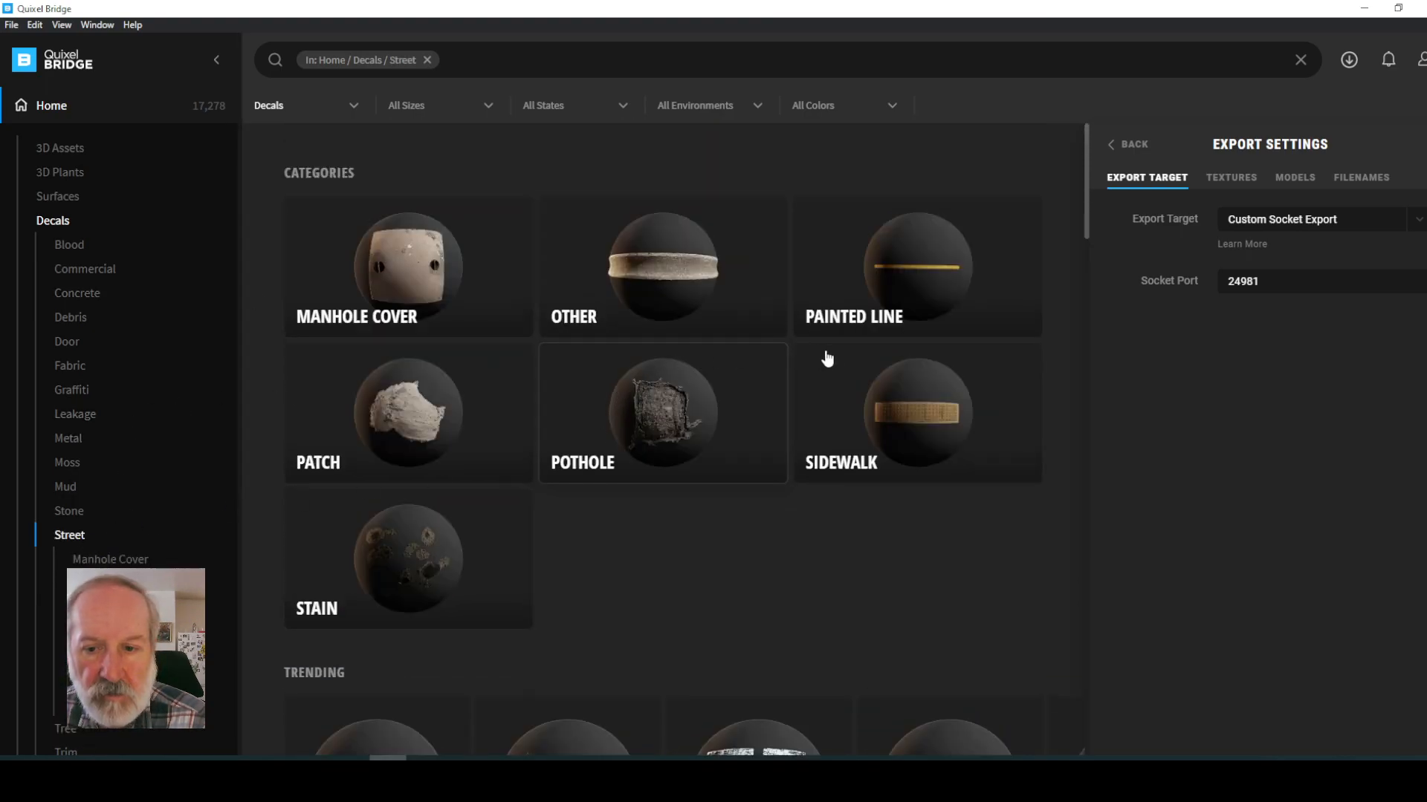
pyautogui.scroll(-9, 822, 563)
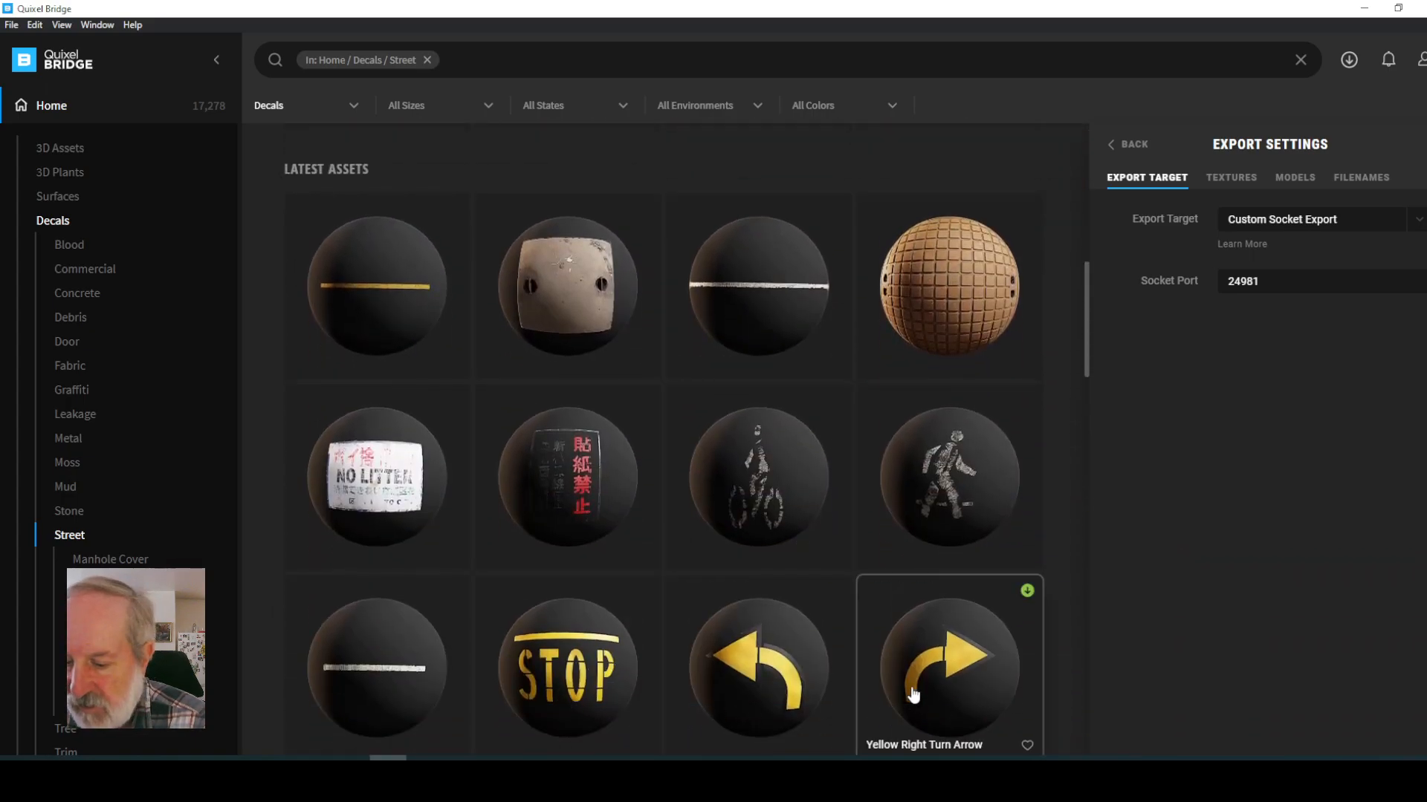
pyautogui.scroll(-3, 913, 695)
pyautogui.scroll(-1, 854, 617)
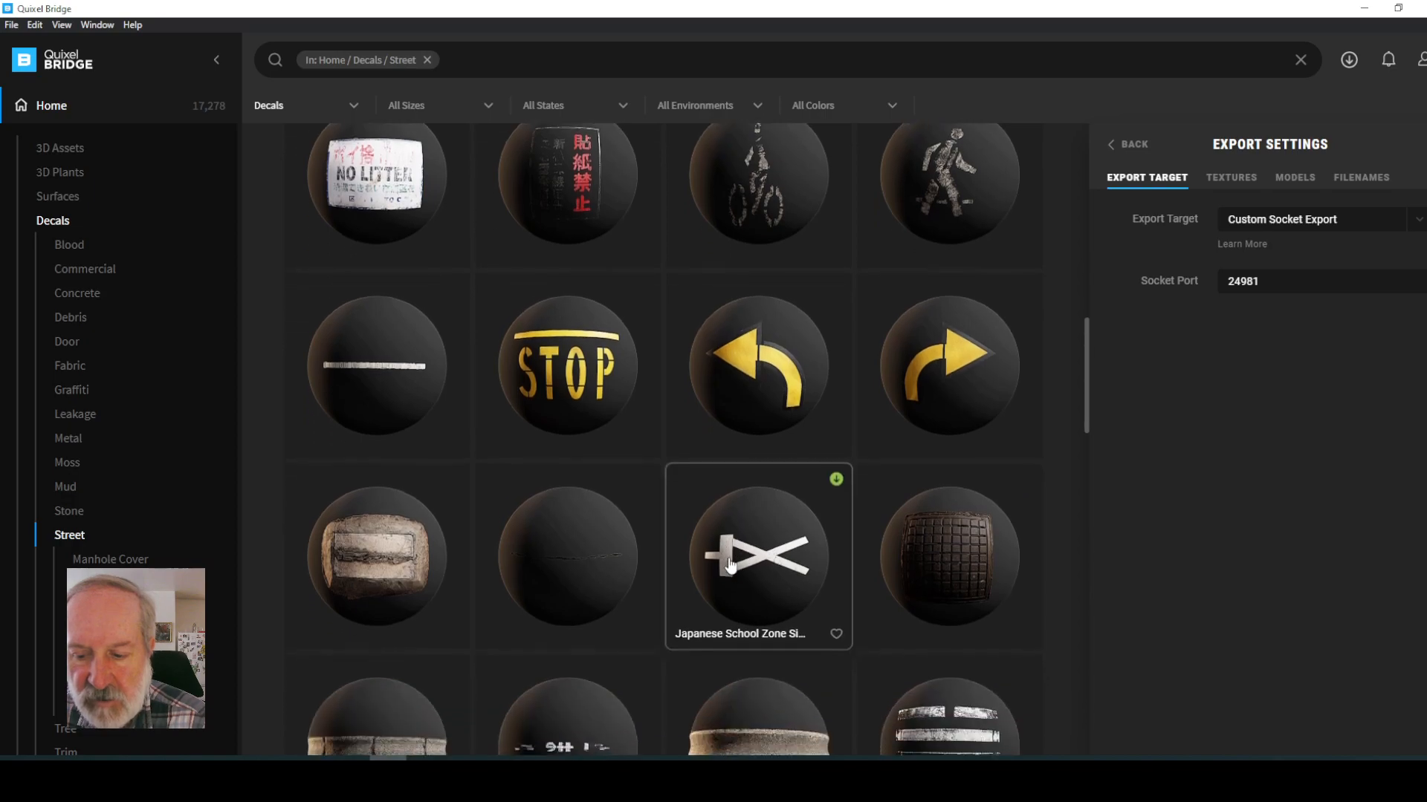
# - Open the Atlases category and look through its subcategories and trending leaf and plant atlases
pyautogui.scroll(-3, 171, 505)
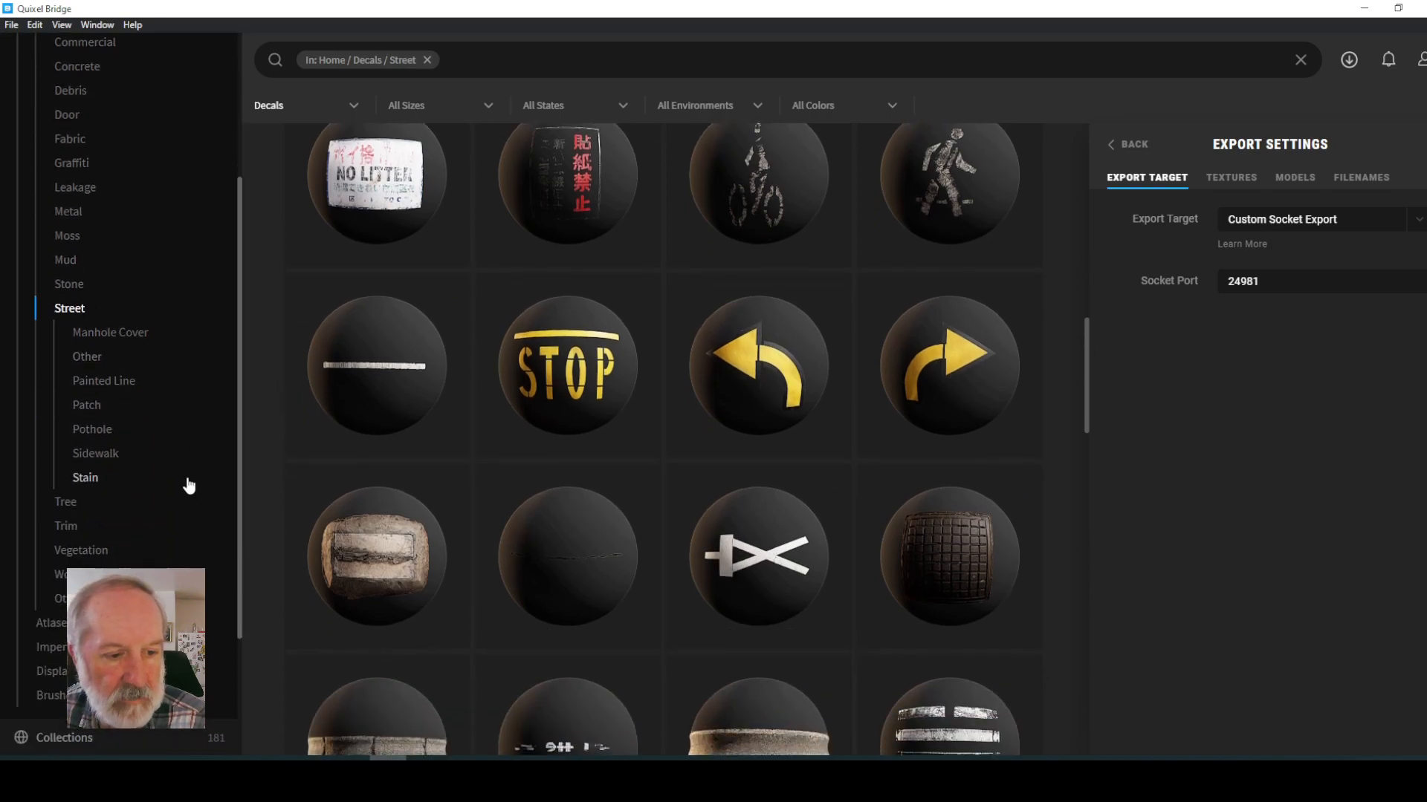
pyautogui.scroll(-2, 187, 484)
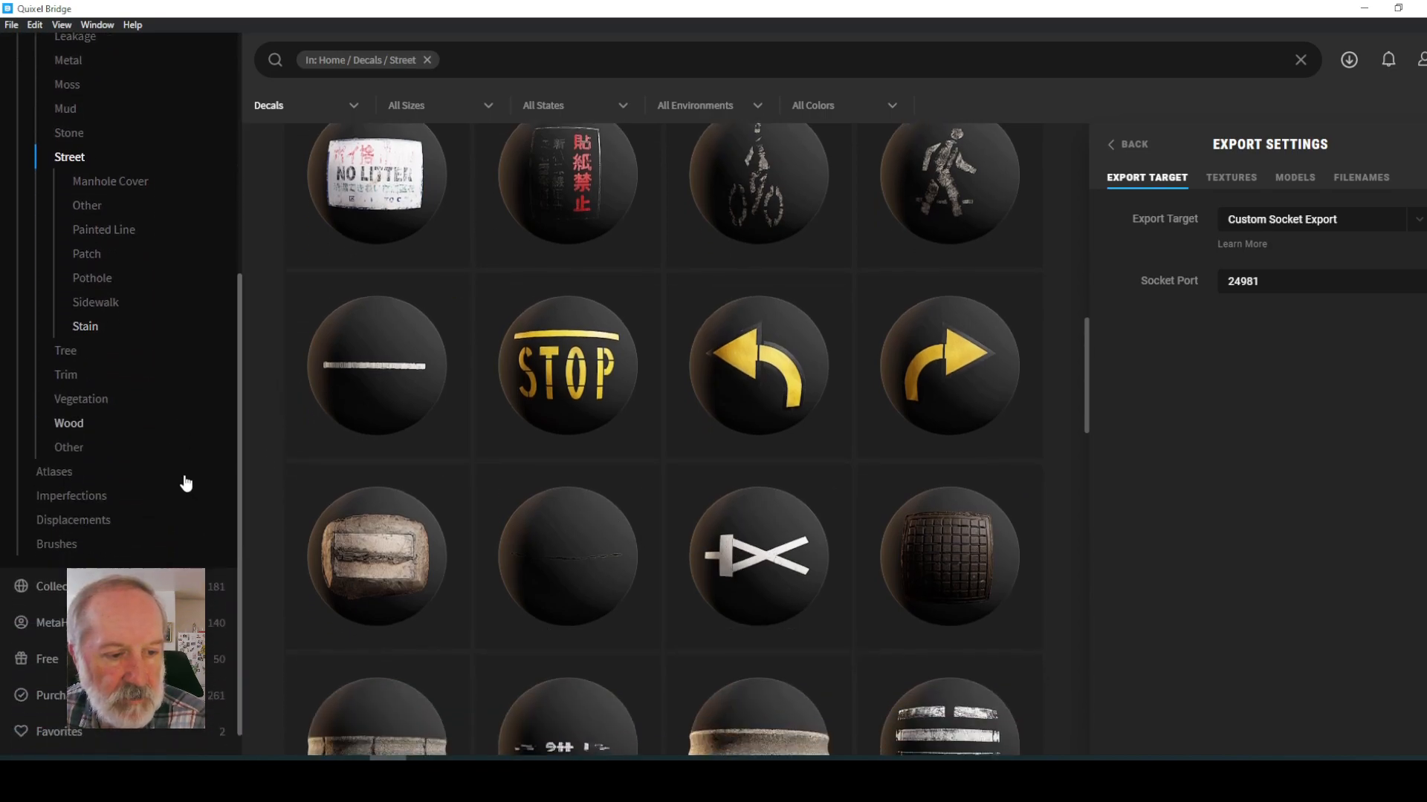
pyautogui.click(59, 474)
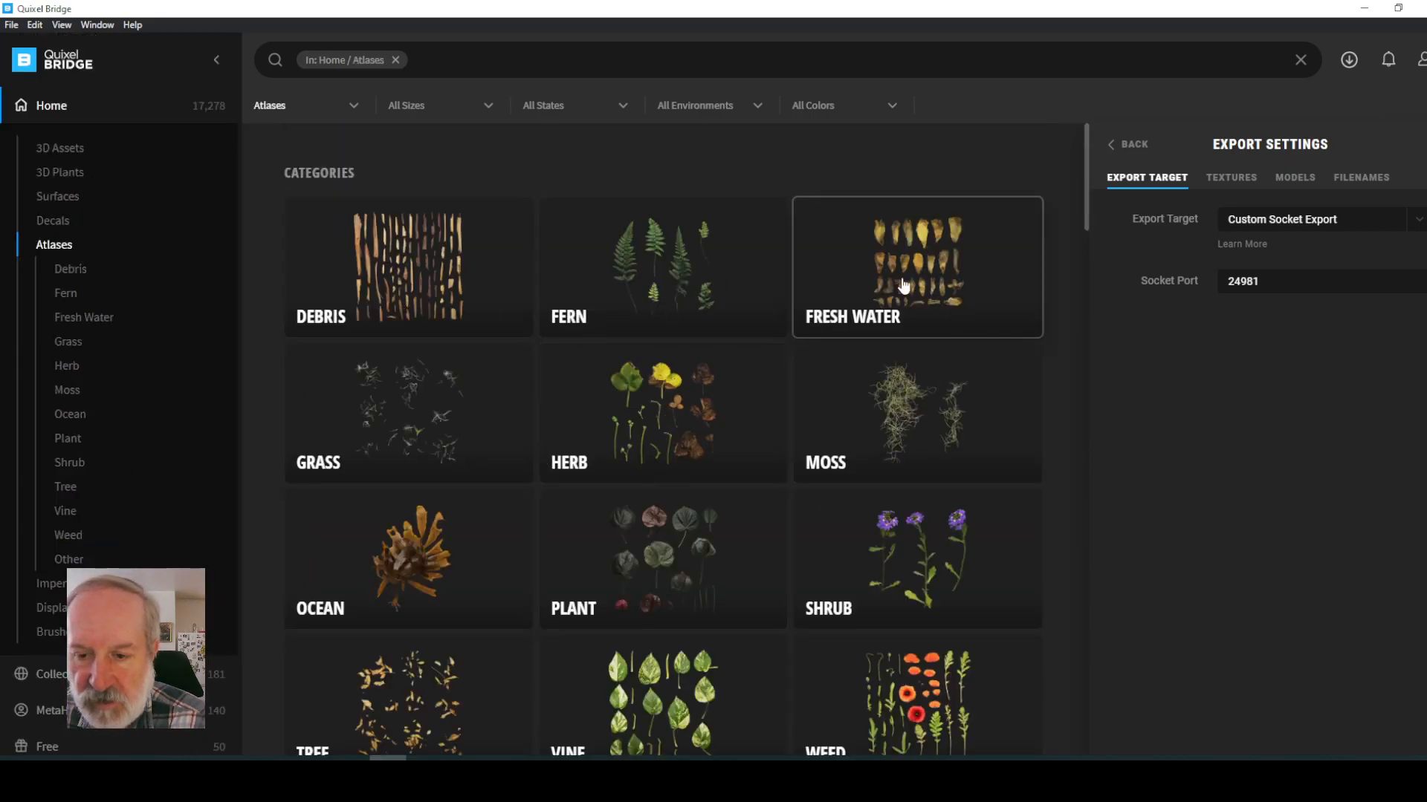
pyautogui.scroll(-2, 876, 535)
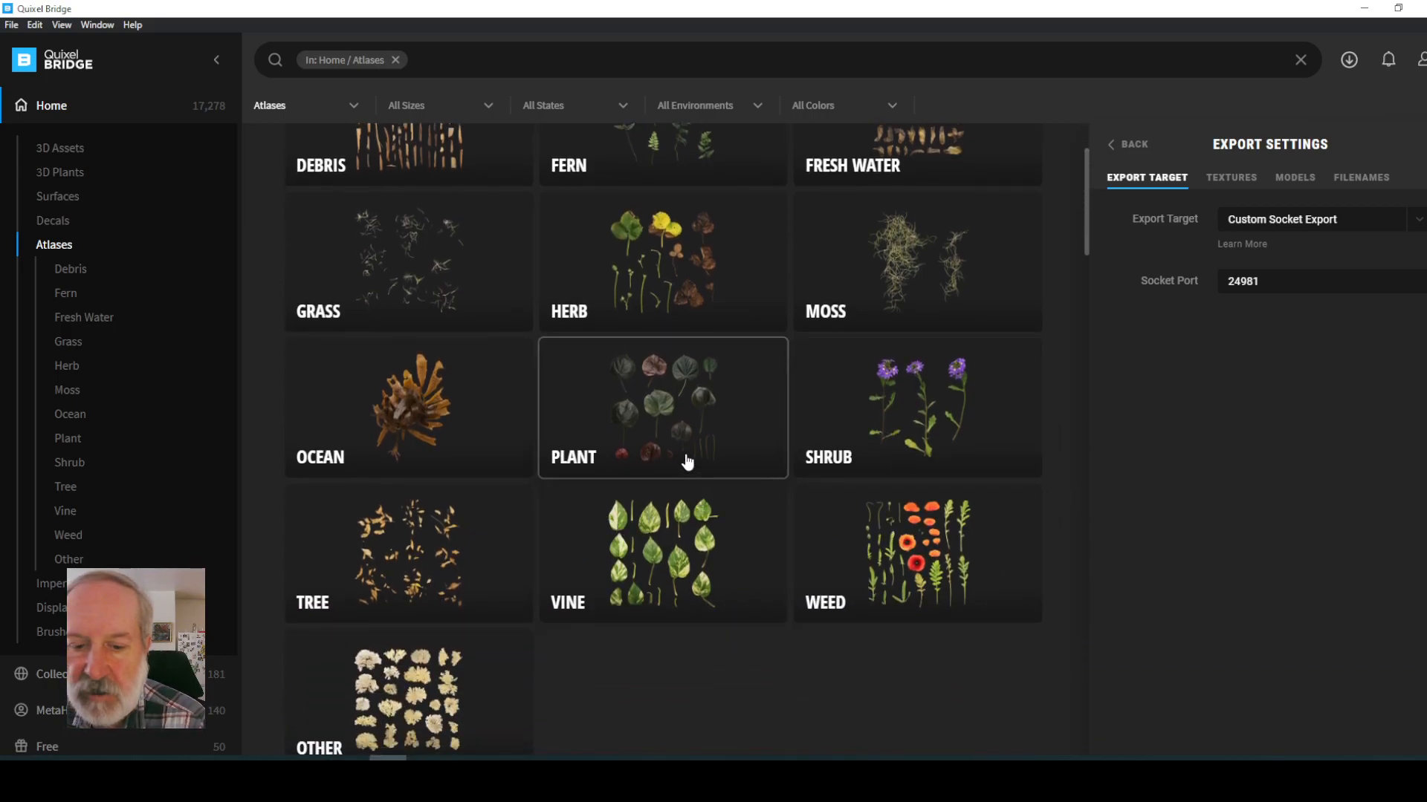
pyautogui.scroll(-2, 684, 461)
pyautogui.scroll(-2, 565, 508)
pyautogui.scroll(-2, 994, 634)
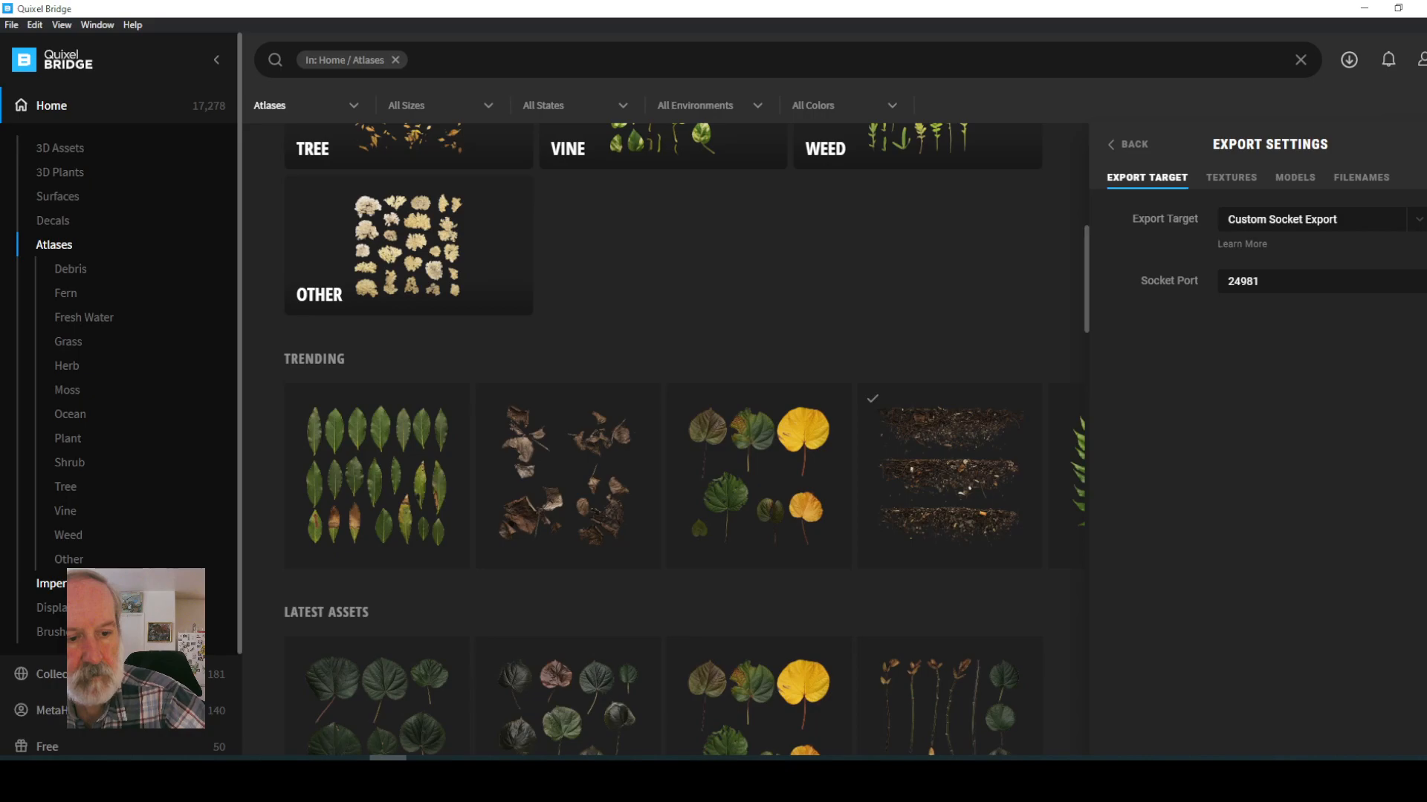
# - Open the Imperfections category and look through its subcategories, trending items and latest assets
pyautogui.click(50, 584)
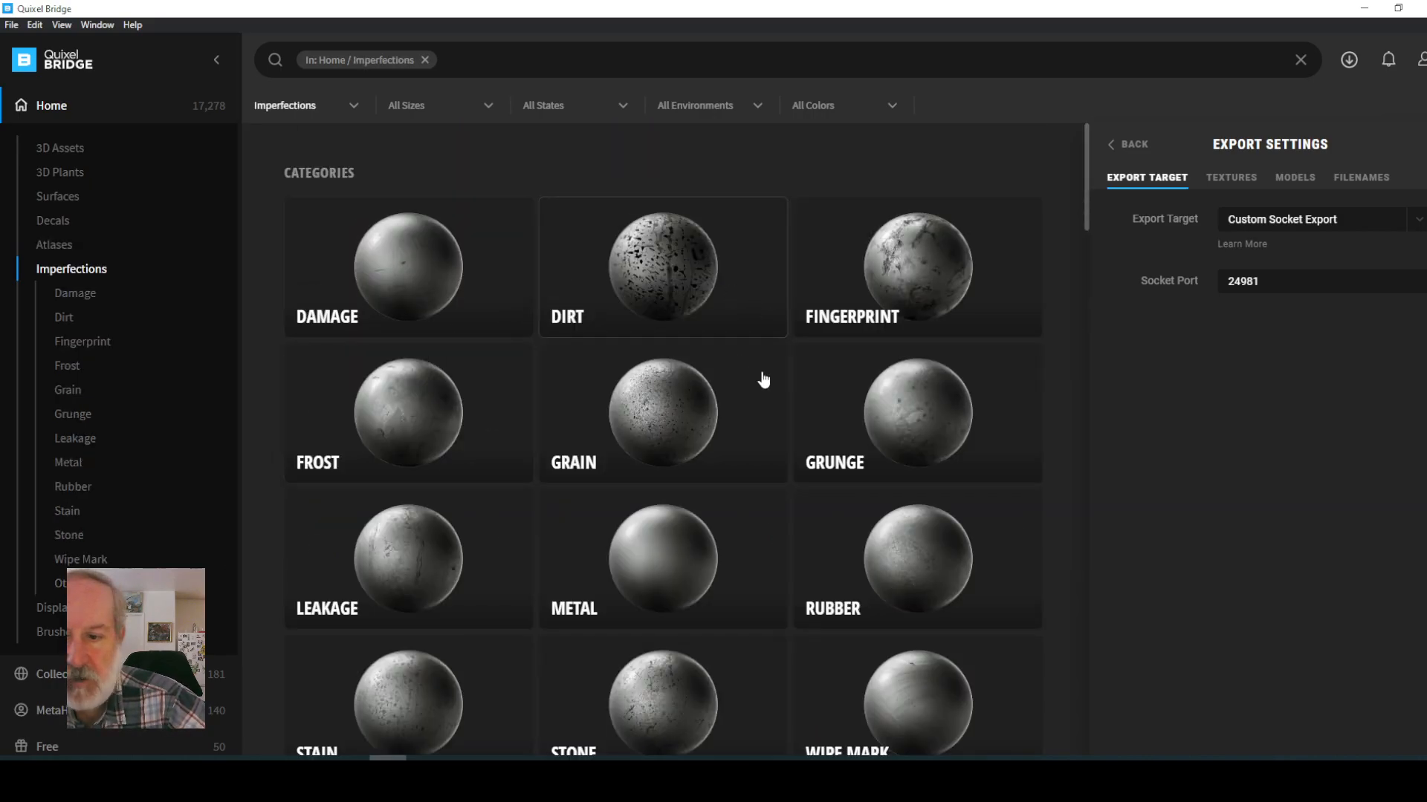
pyautogui.scroll(-4, 439, 293)
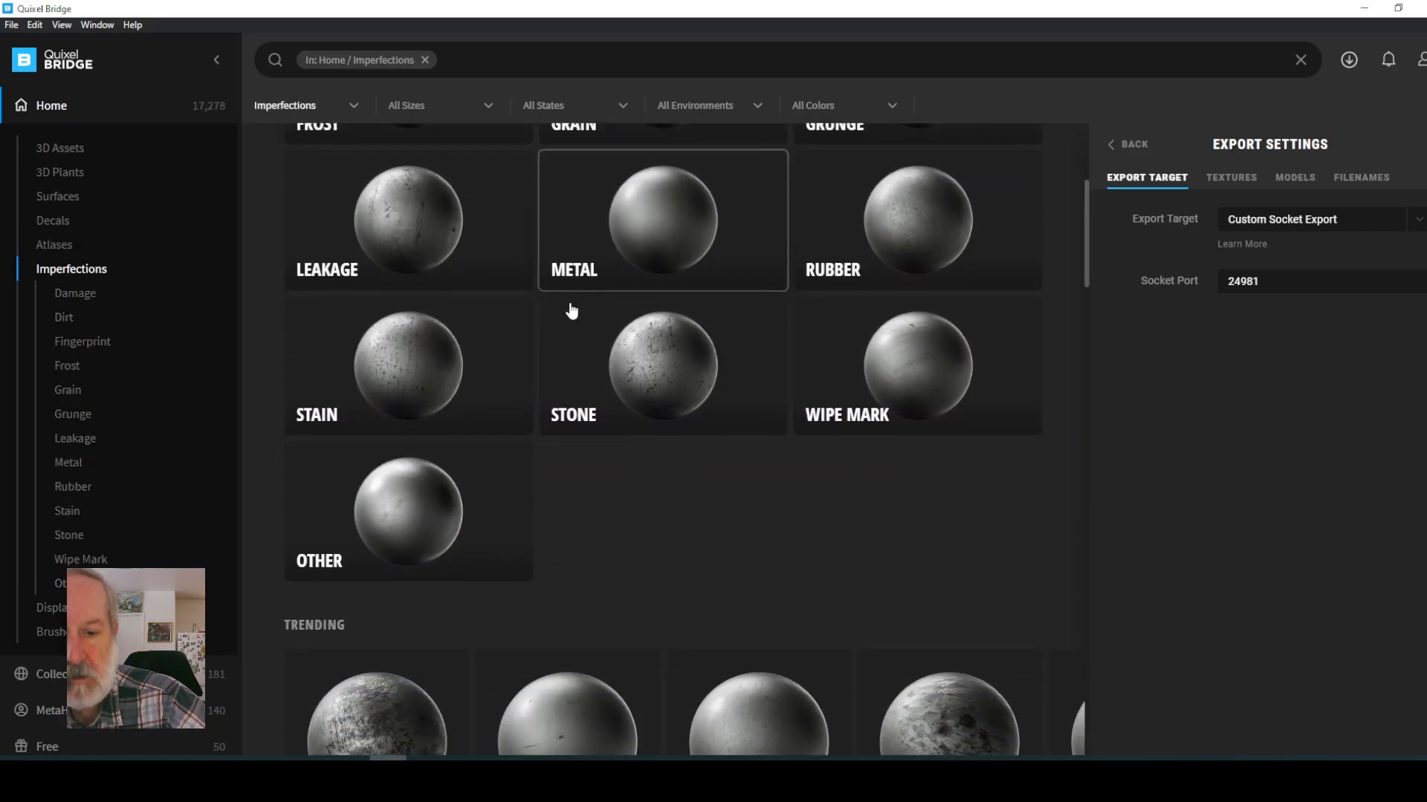
pyautogui.scroll(-2, 832, 577)
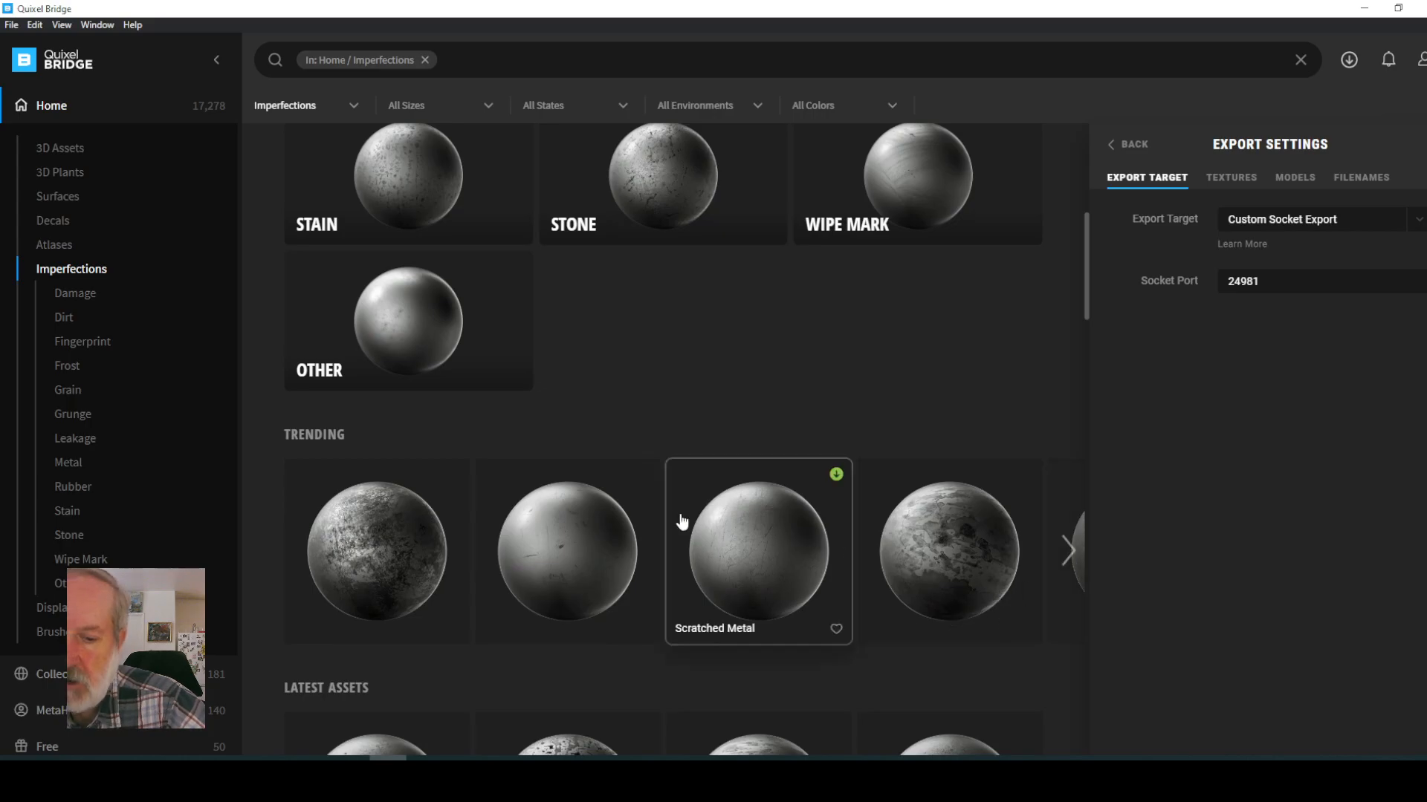
pyautogui.scroll(-2, 594, 505)
pyautogui.scroll(-1, 436, 510)
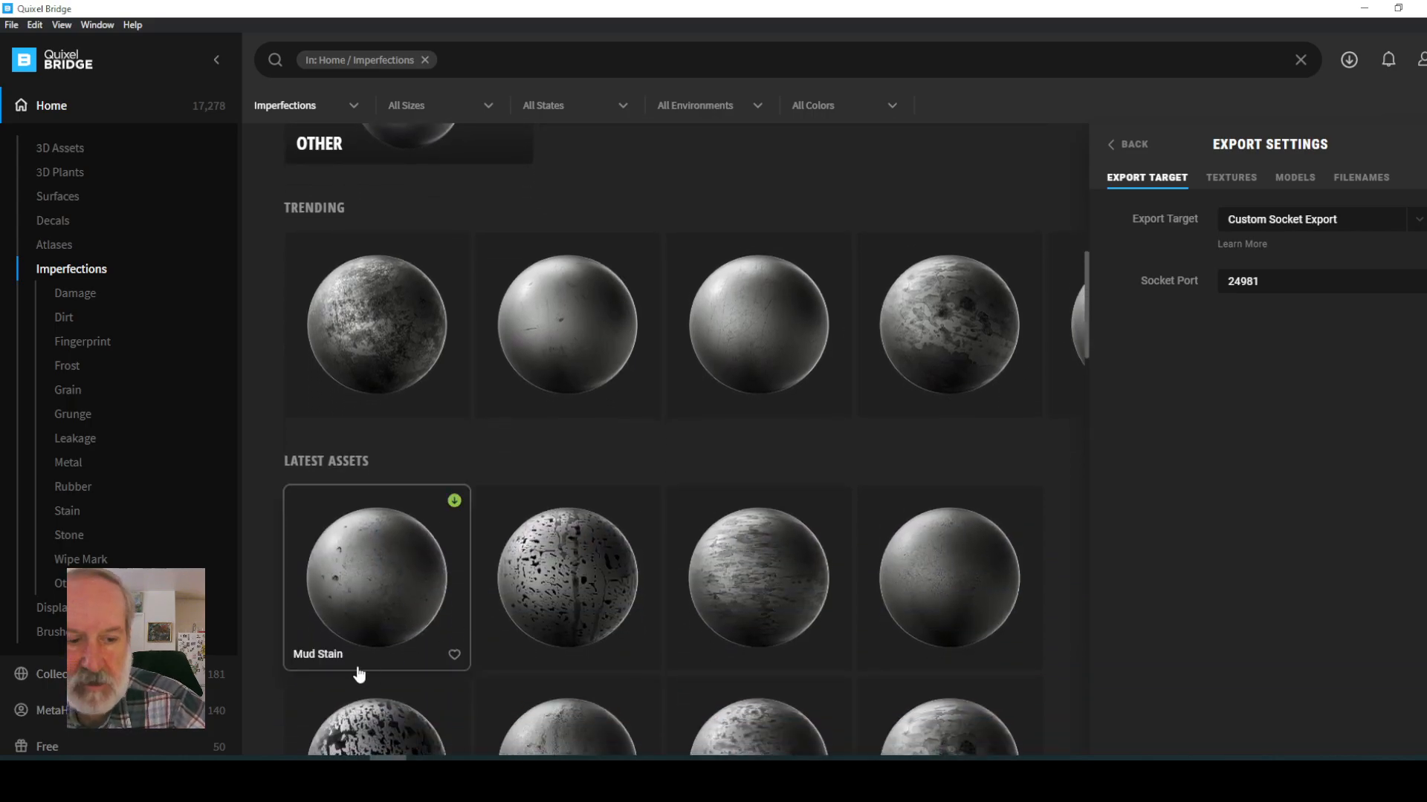
# - Browse the Brushes category down through its latest assets, and open the MetaHumans presets
pyautogui.click(52, 632)
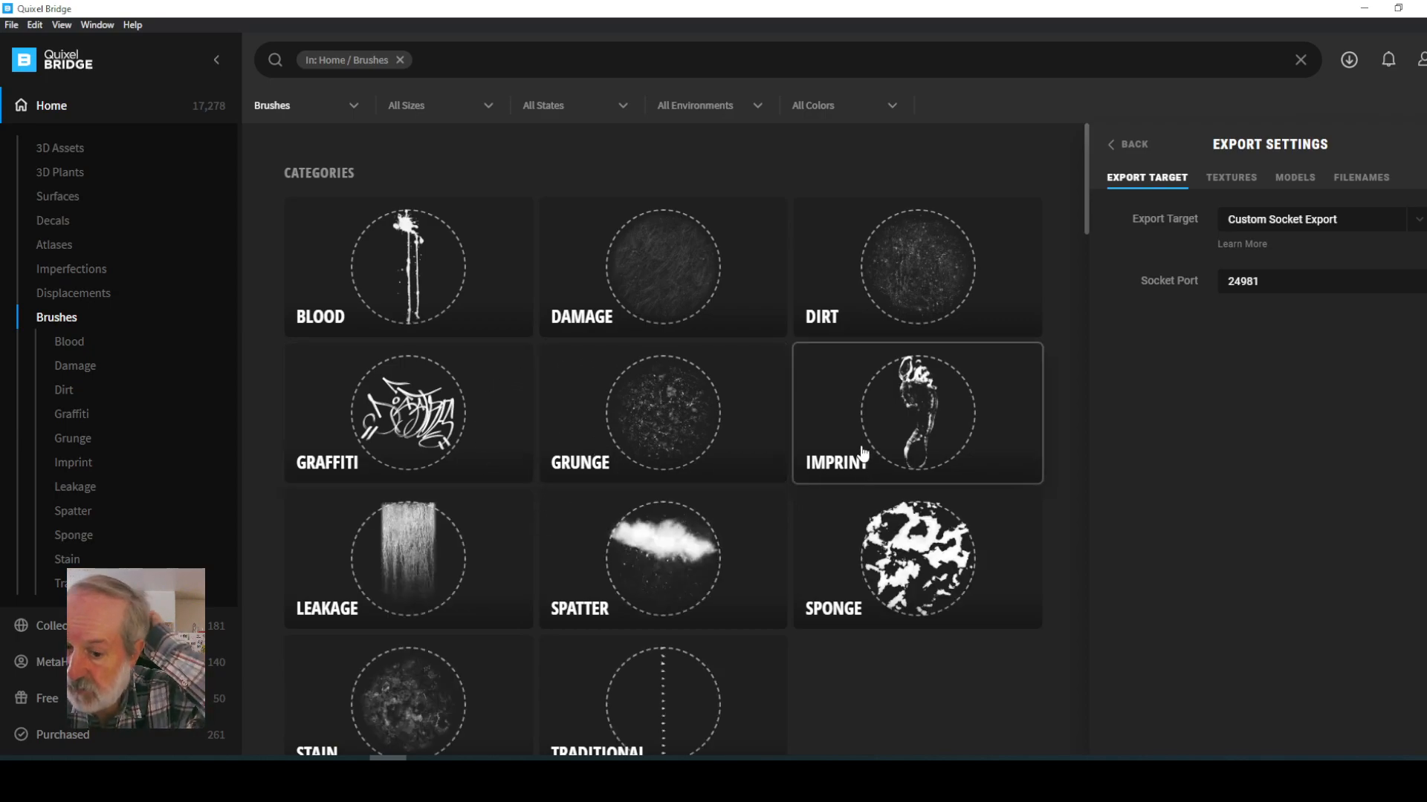
pyautogui.scroll(-5, 424, 293)
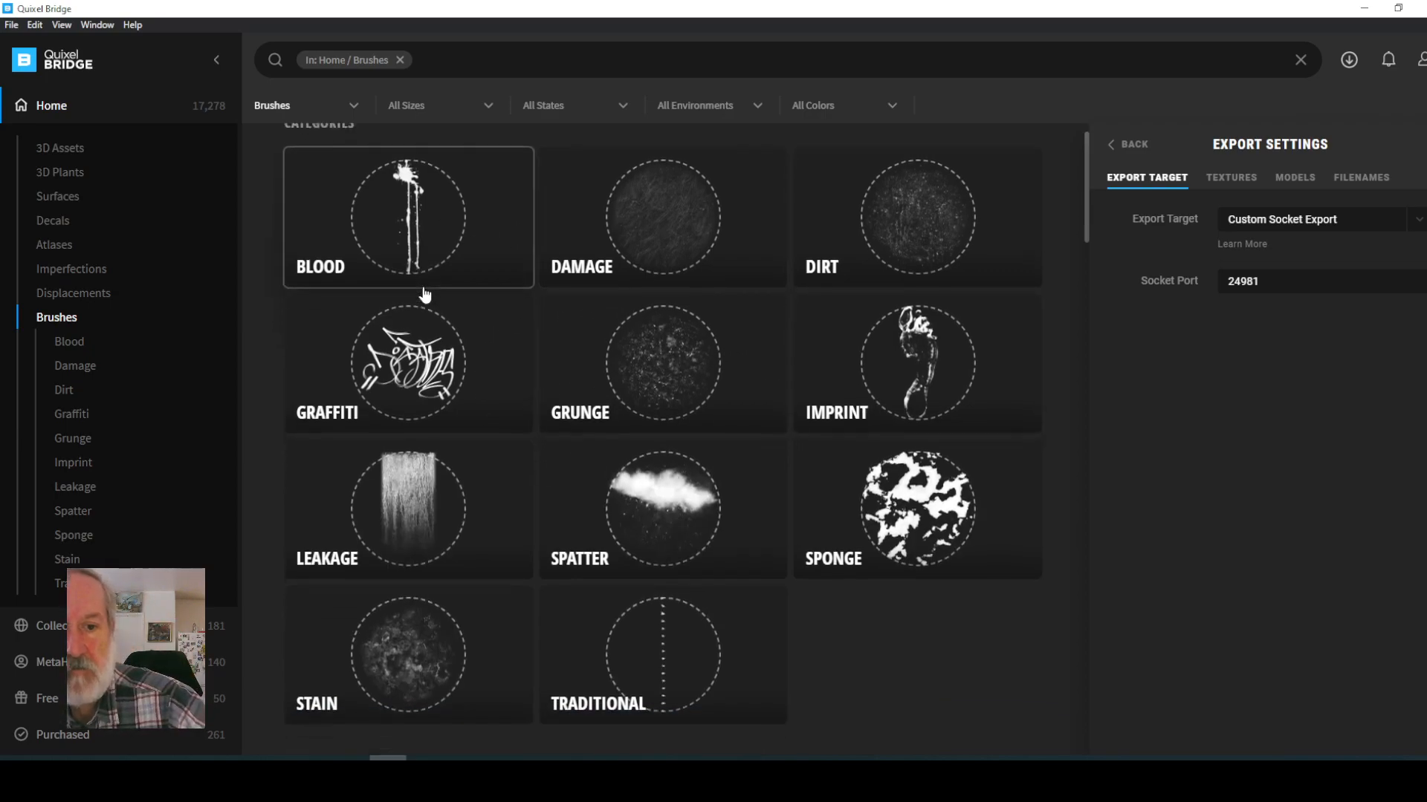
pyautogui.scroll(-8, 755, 578)
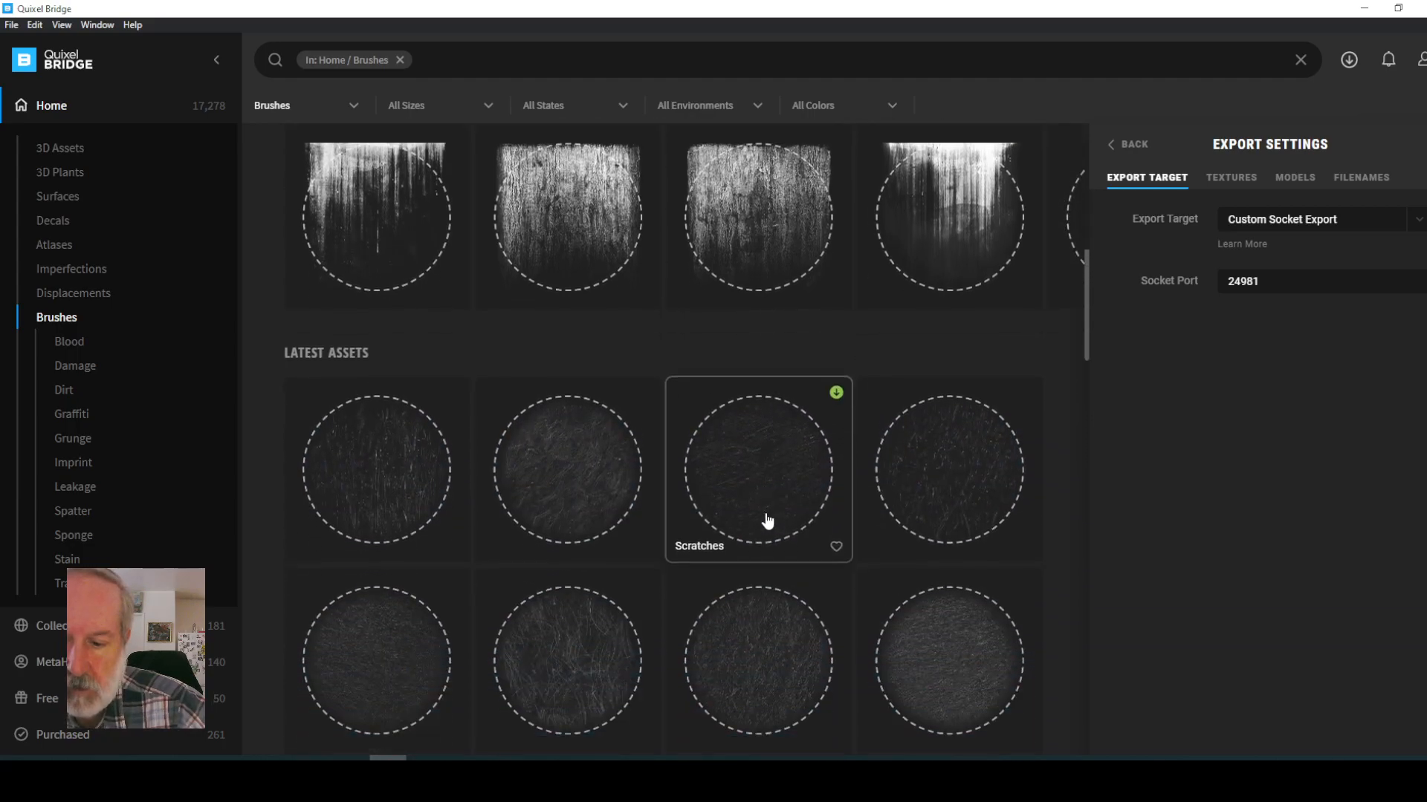
pyautogui.scroll(-3, 610, 406)
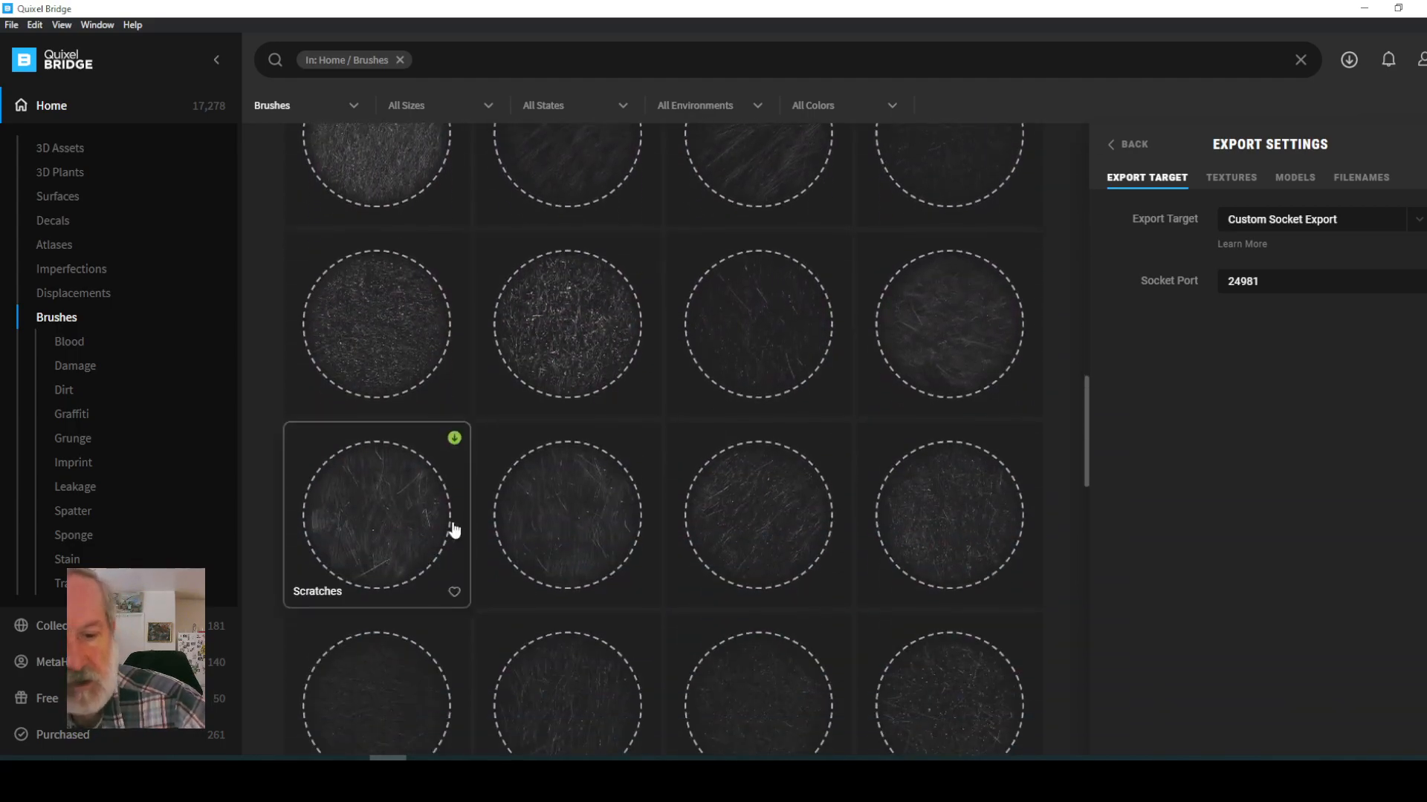
pyautogui.scroll(-1, 138, 553)
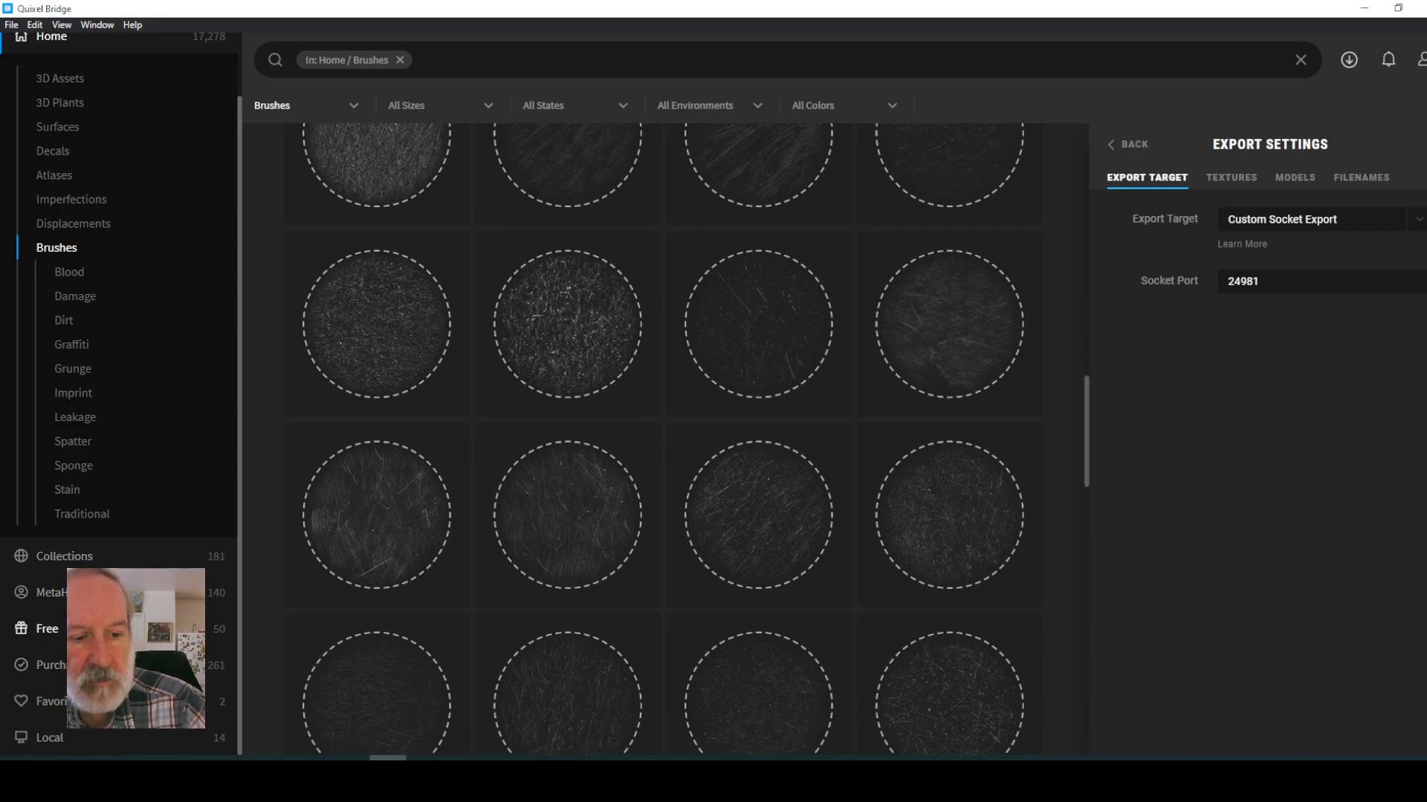
pyautogui.click(112, 592)
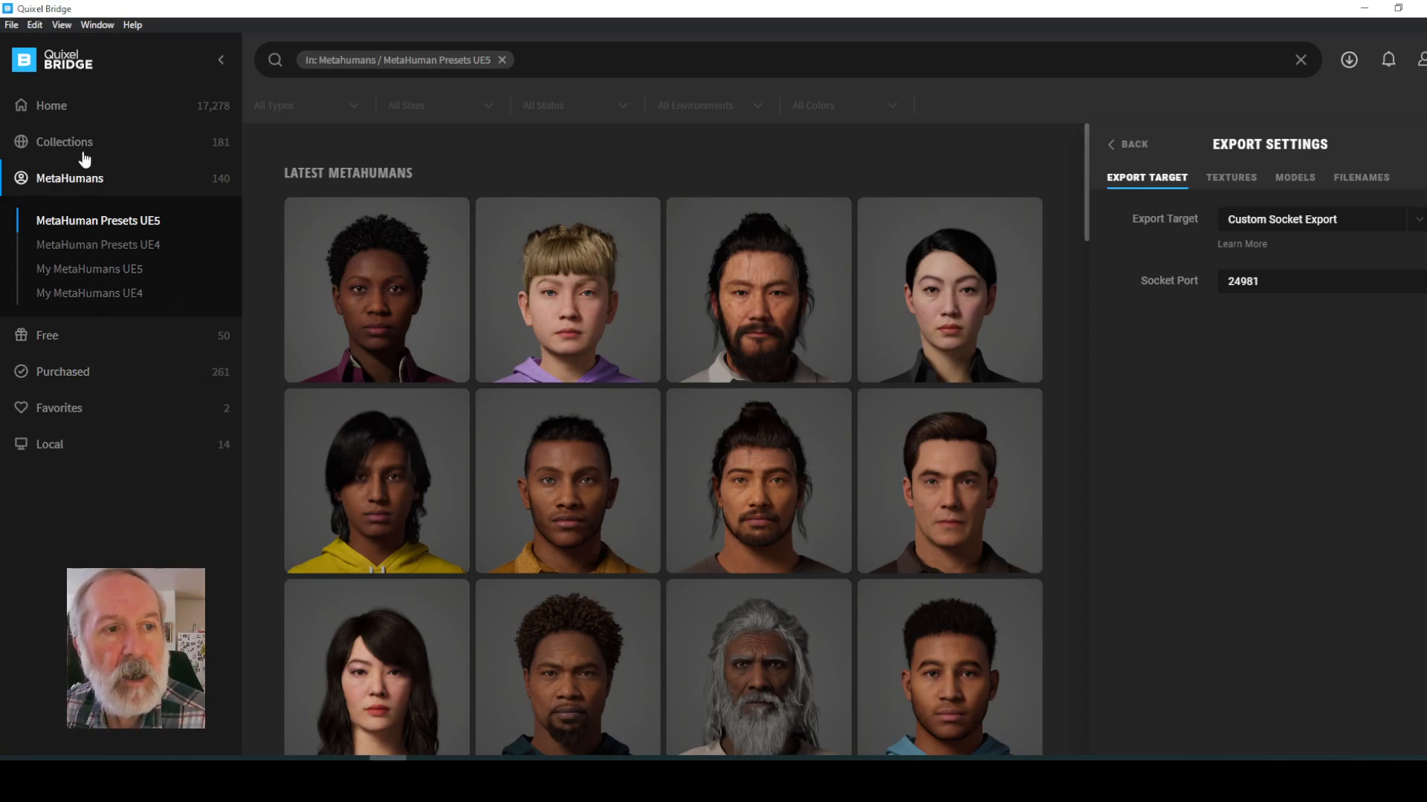
pyautogui.click(1364, 9)
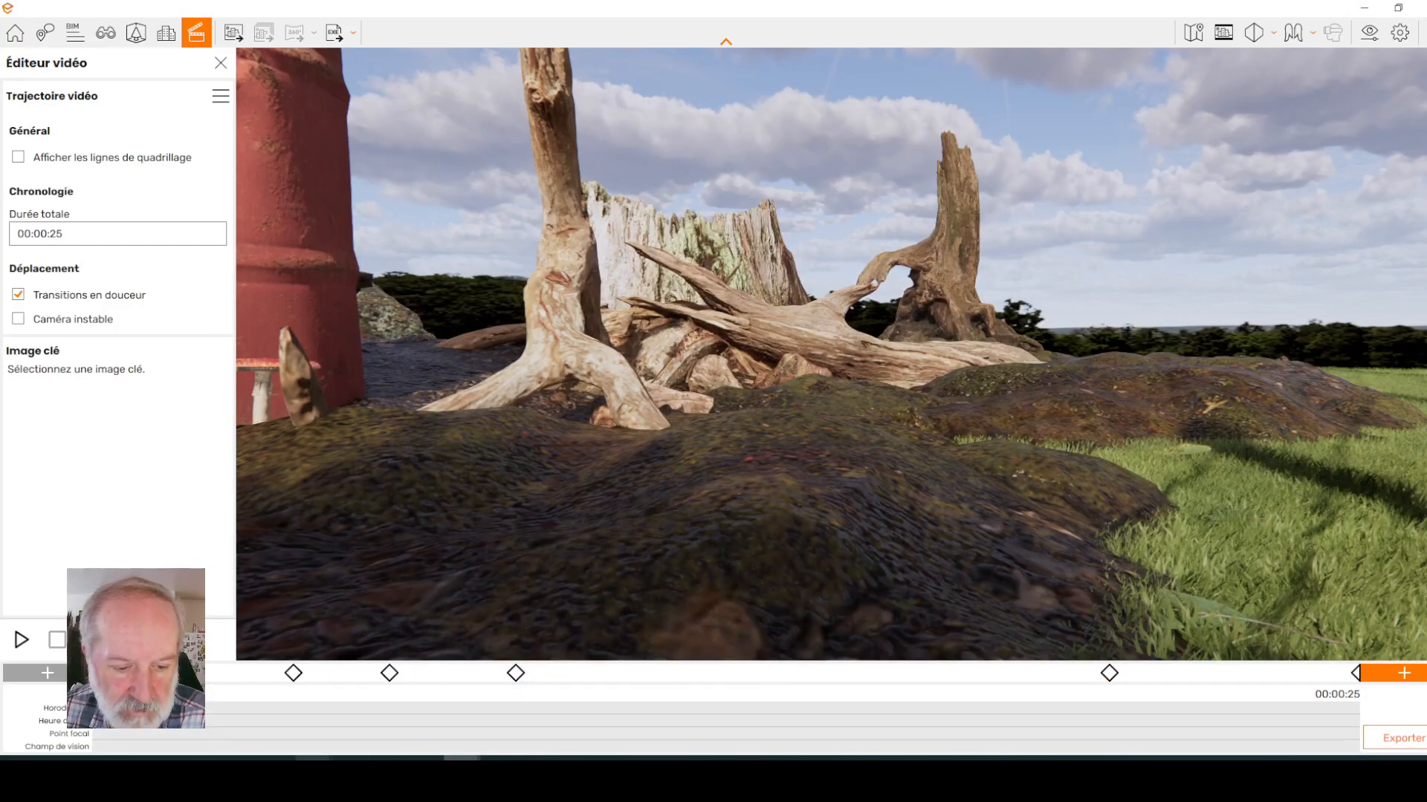
pyautogui.click(202, 759)
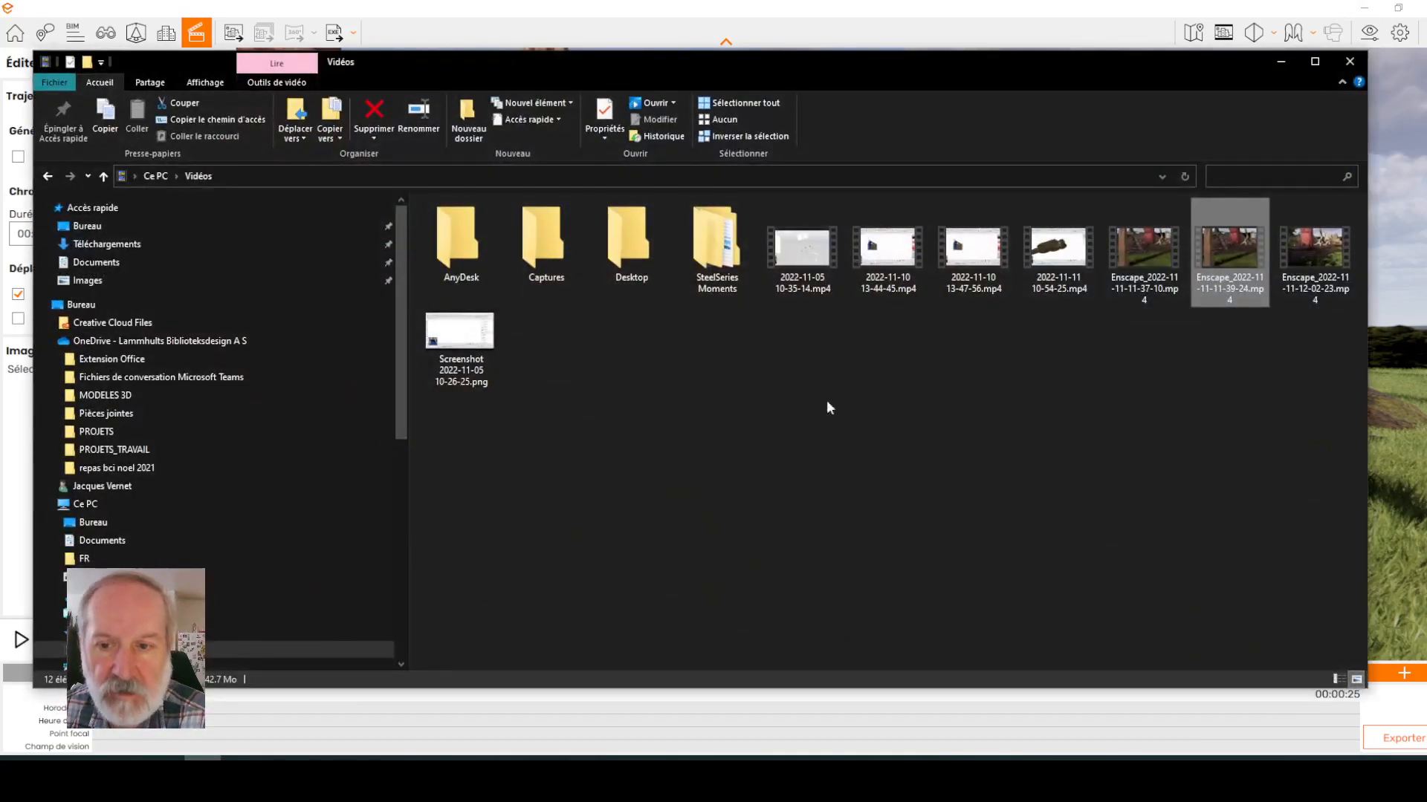
pyautogui.doubleClick(1315, 254)
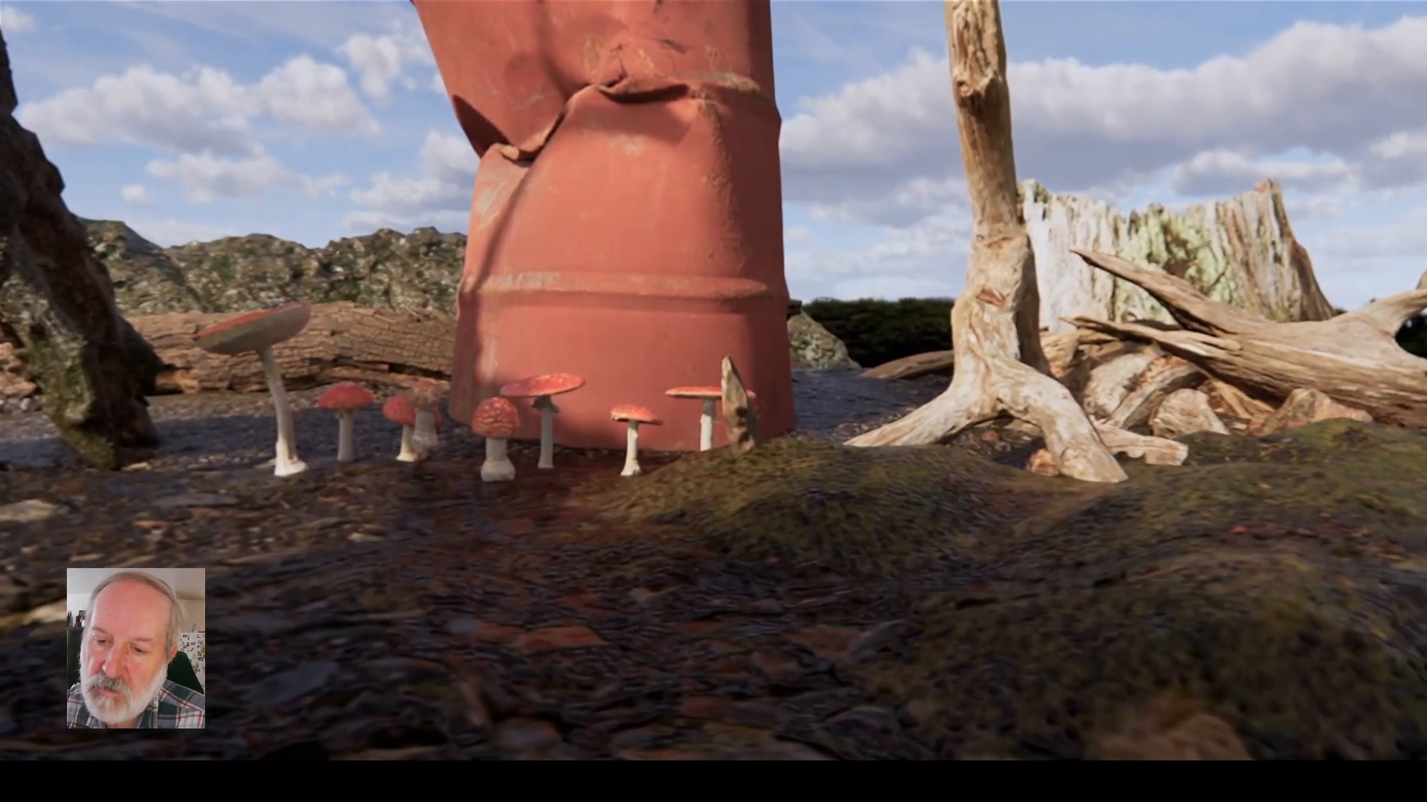
pyautogui.moveTo(881, 299)
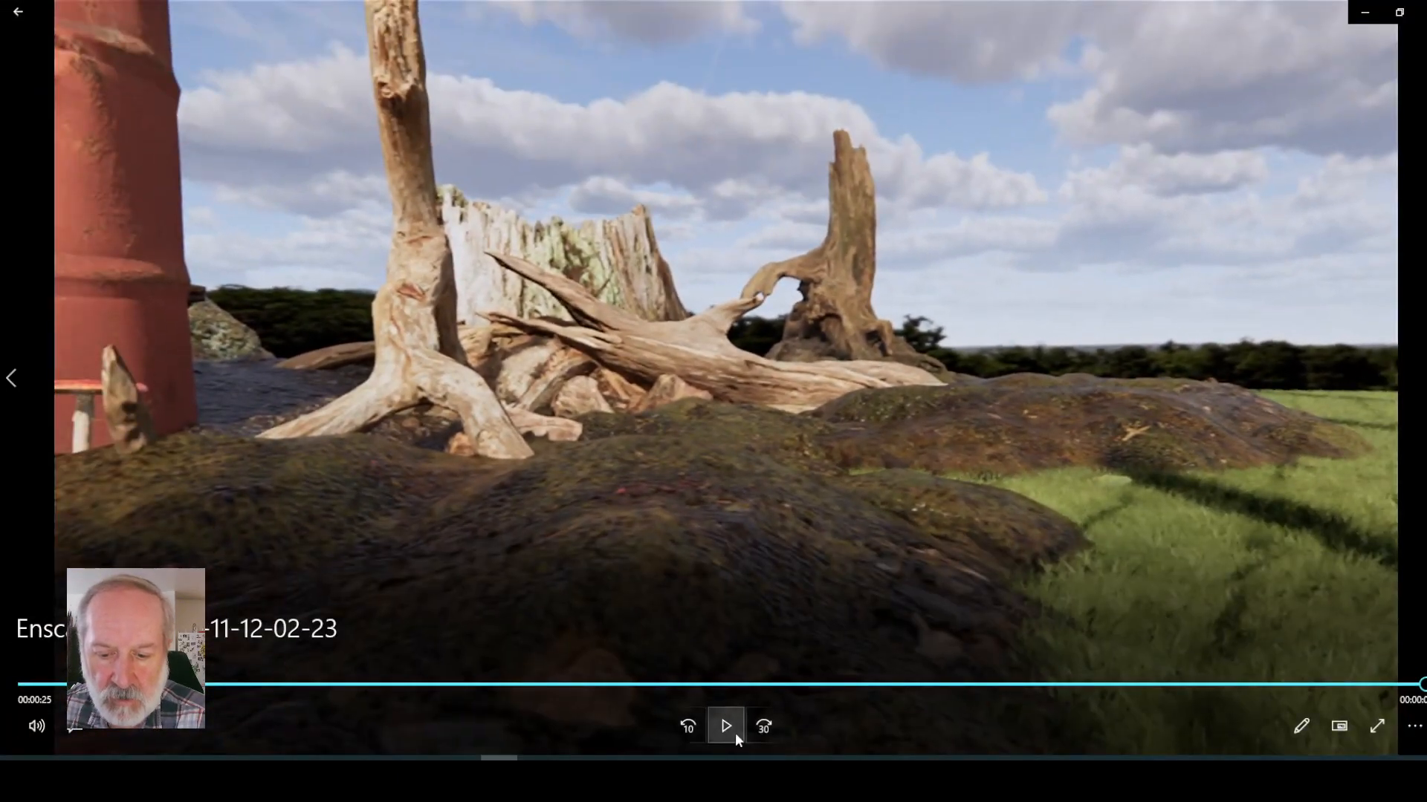
pyautogui.click(727, 727)
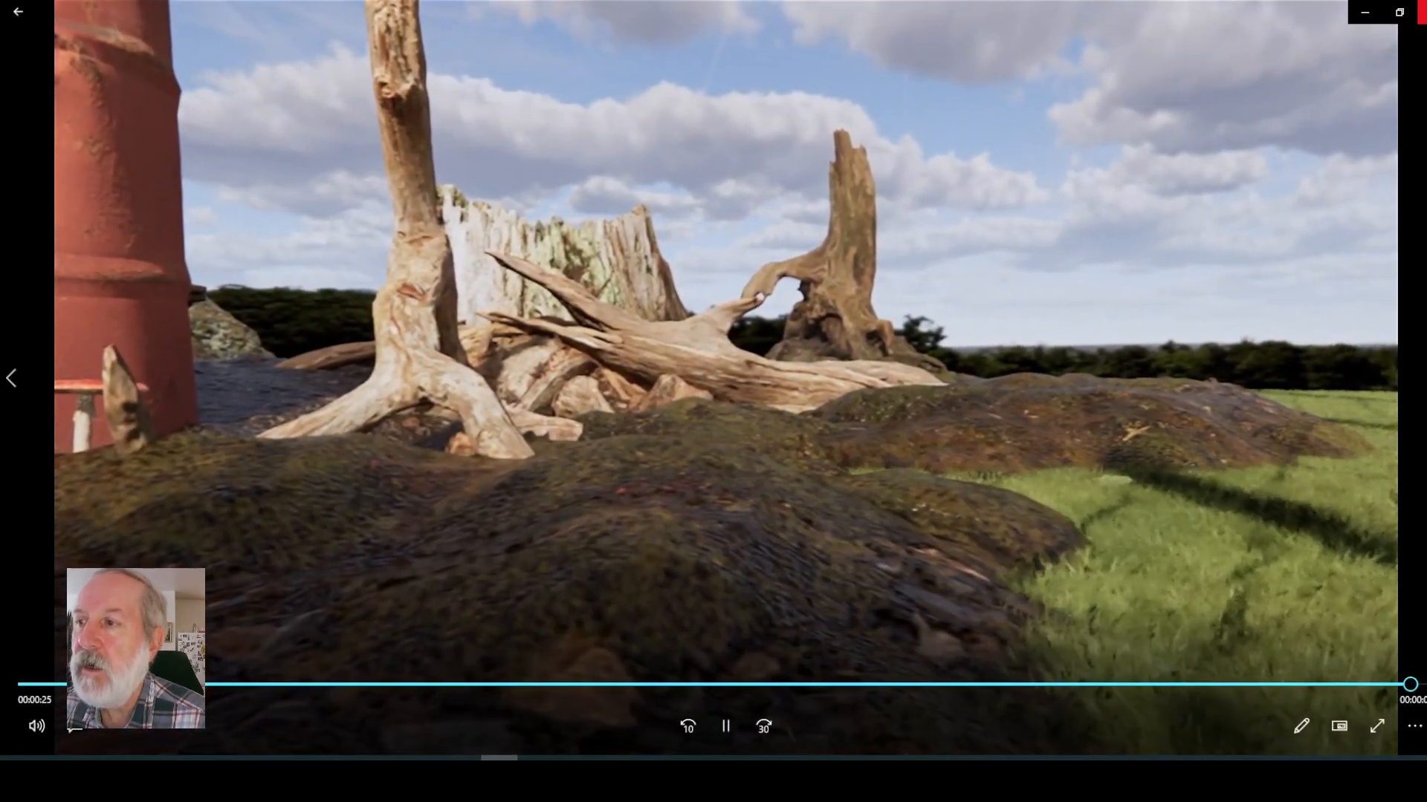
pyautogui.click(1426, 11)
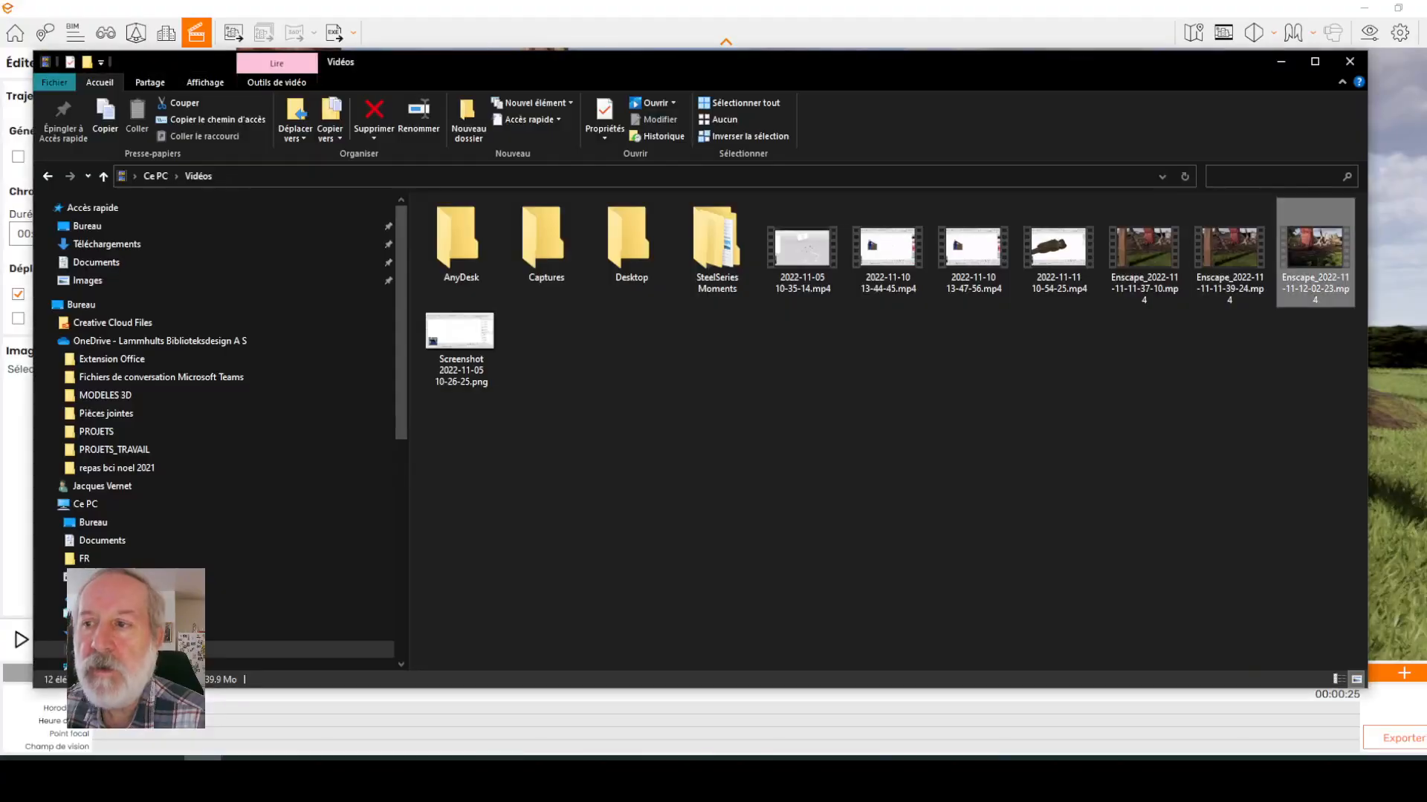
pyautogui.click(1291, 57)
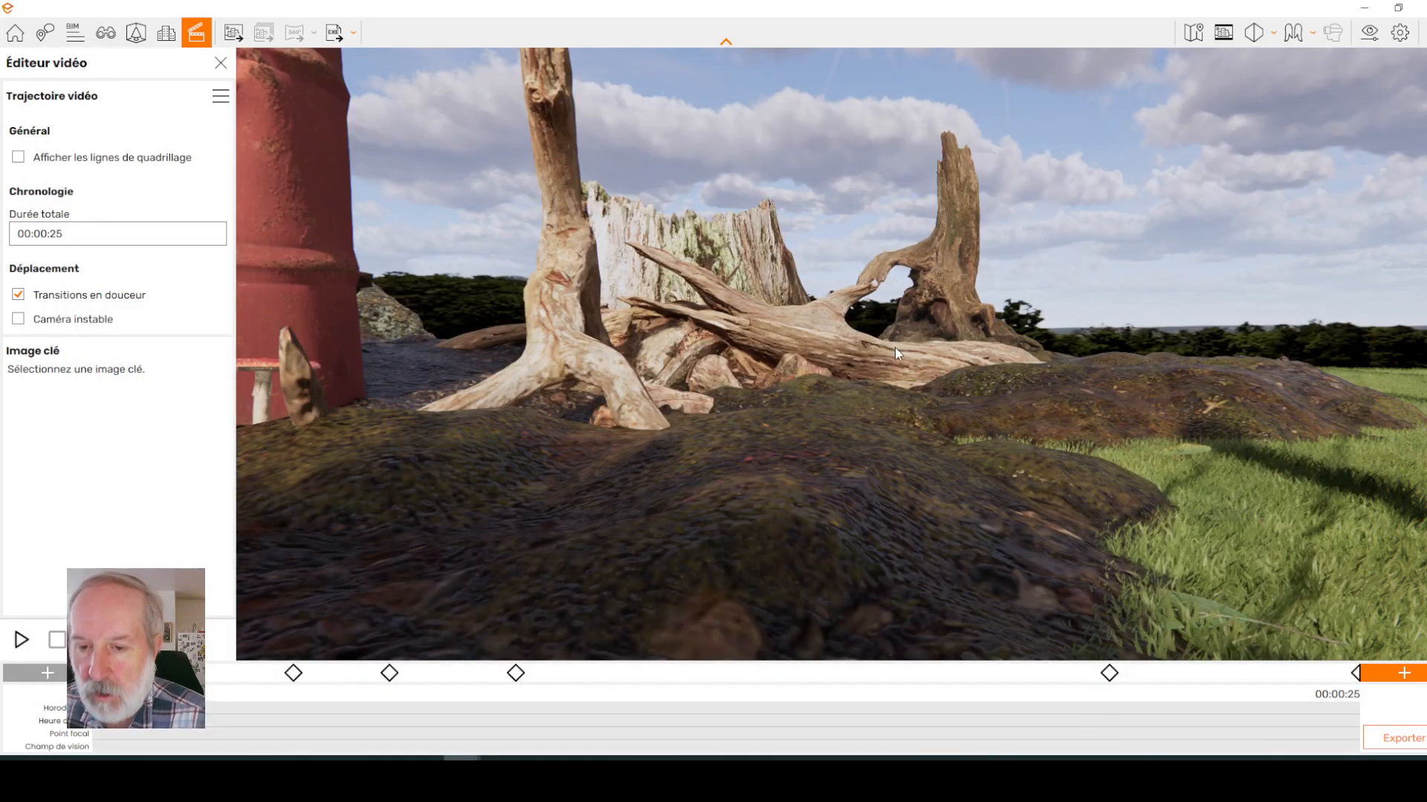
pyautogui.moveTo(832, 354); pyautogui.dragTo(535, 387)
pyautogui.moveTo(859, 322); pyautogui.dragTo(872, 328)
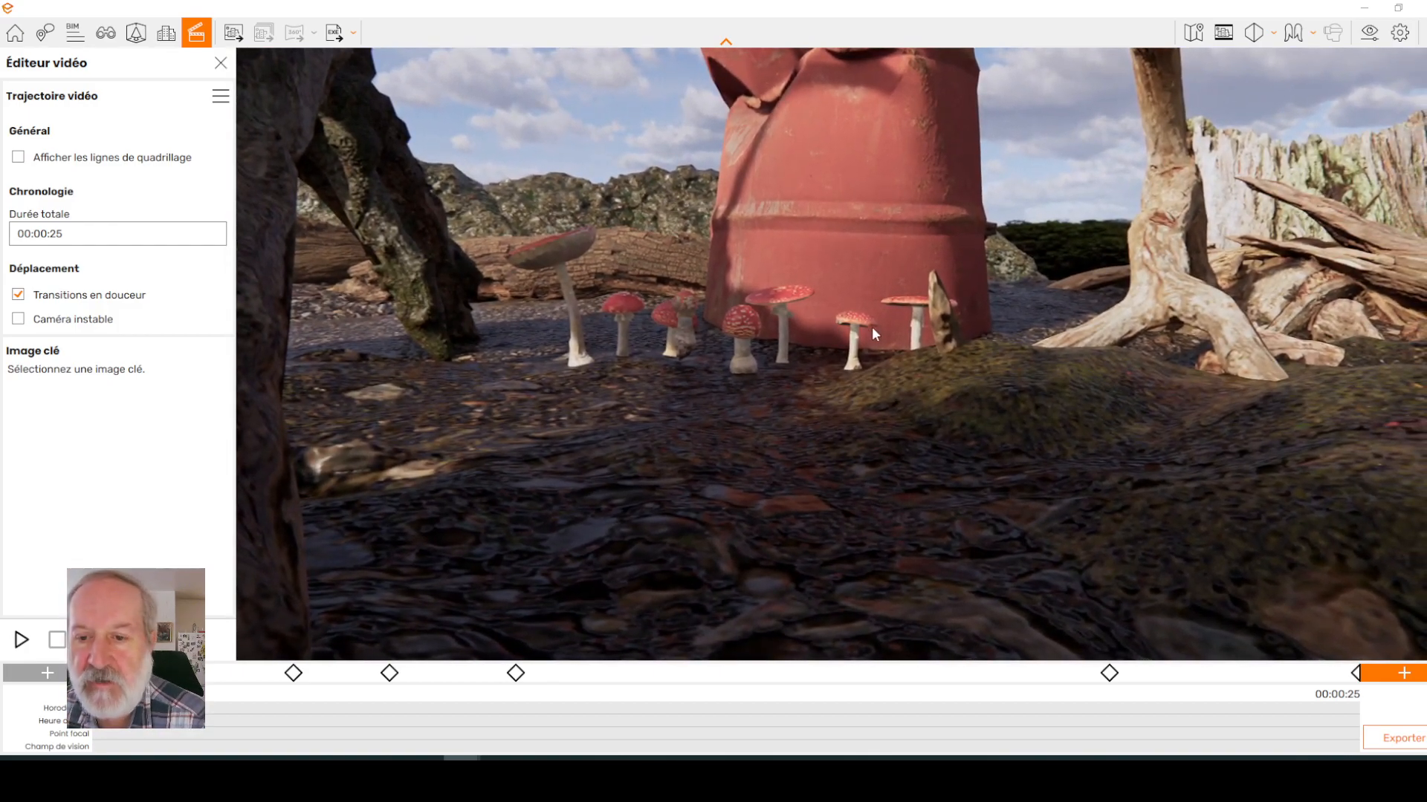
pyautogui.scroll(-1, 873, 329)
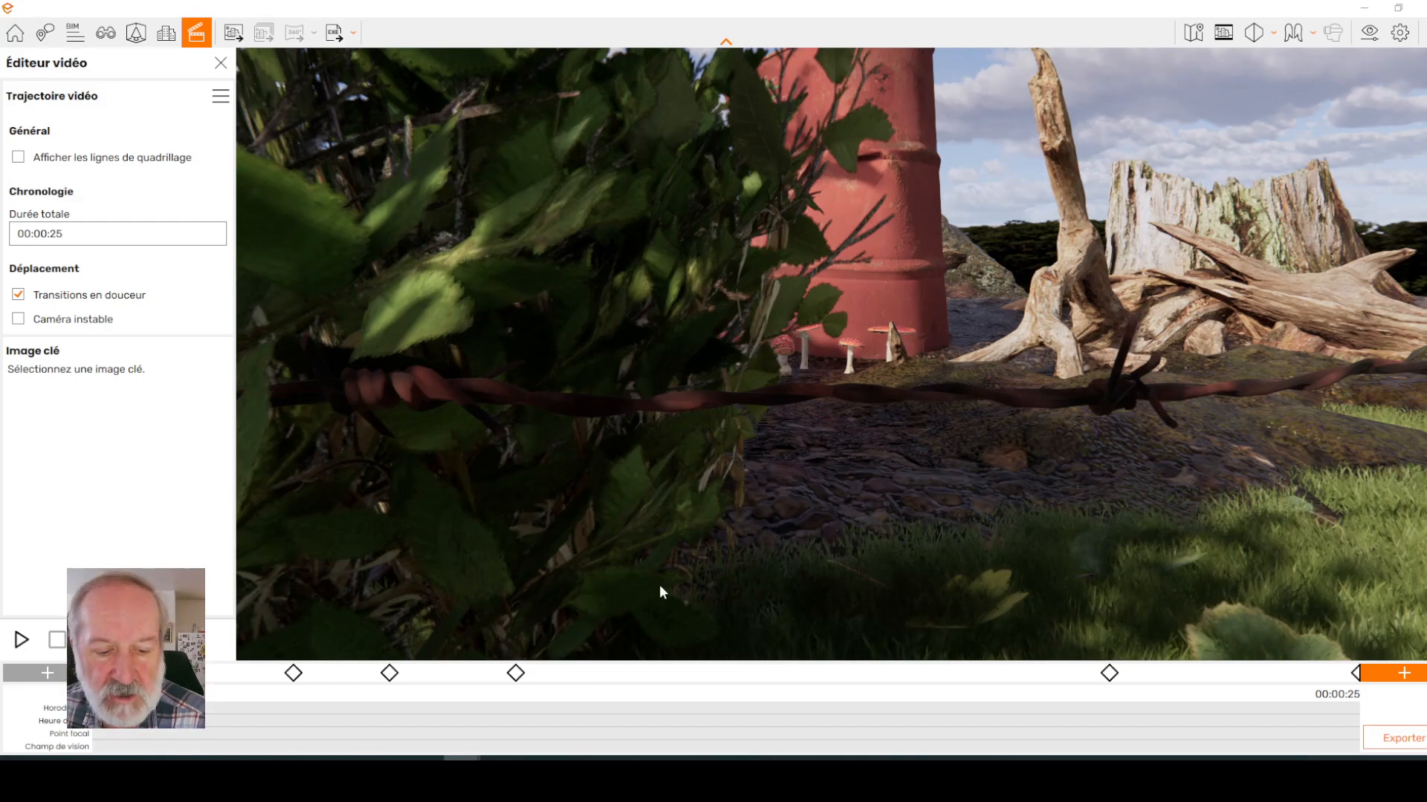
# - Bring up Quixel Bridge briefly, minimize it along with Enscape, SketchUp and Photoshop, and switch to Quixel Mixer
pyautogui.moveTo(388, 770)
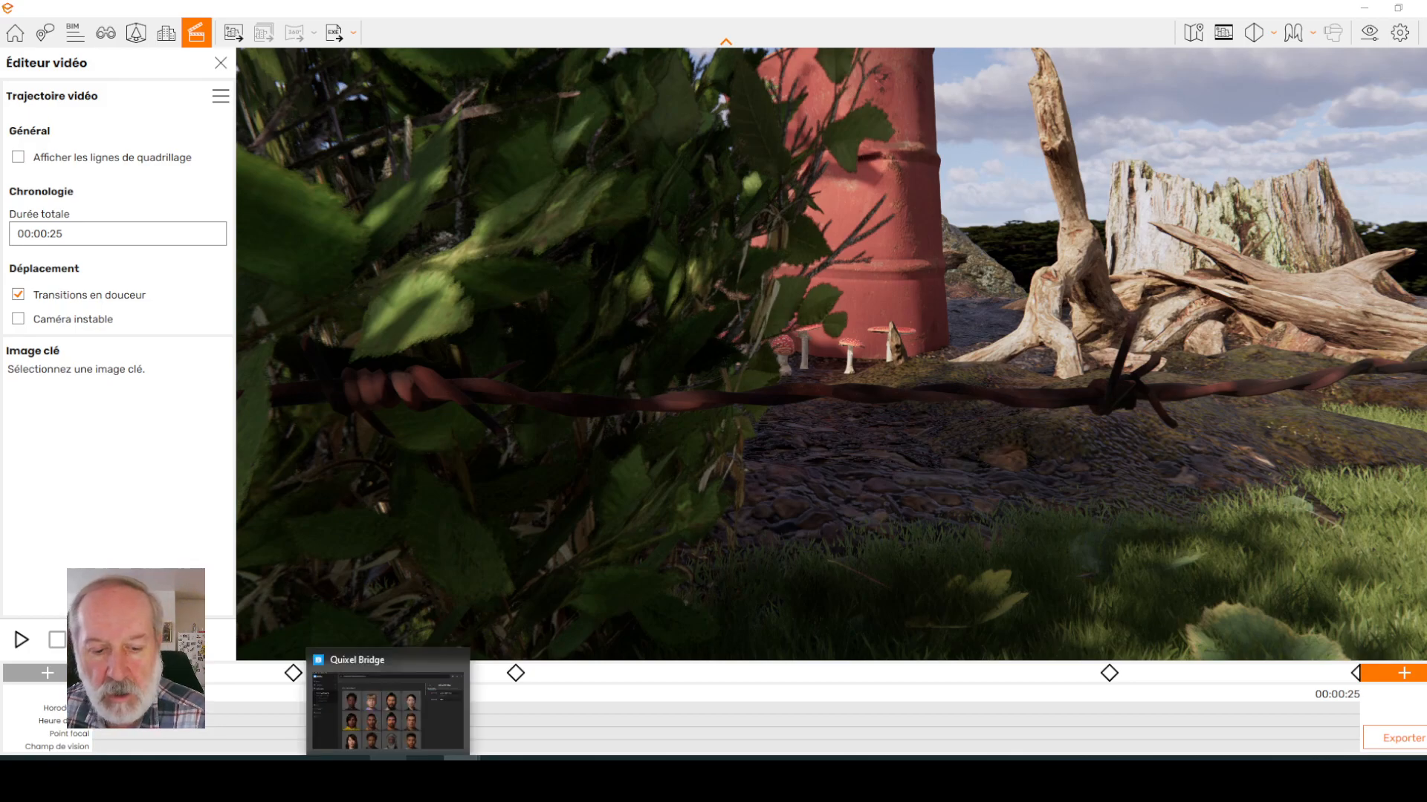
pyautogui.click(388, 770)
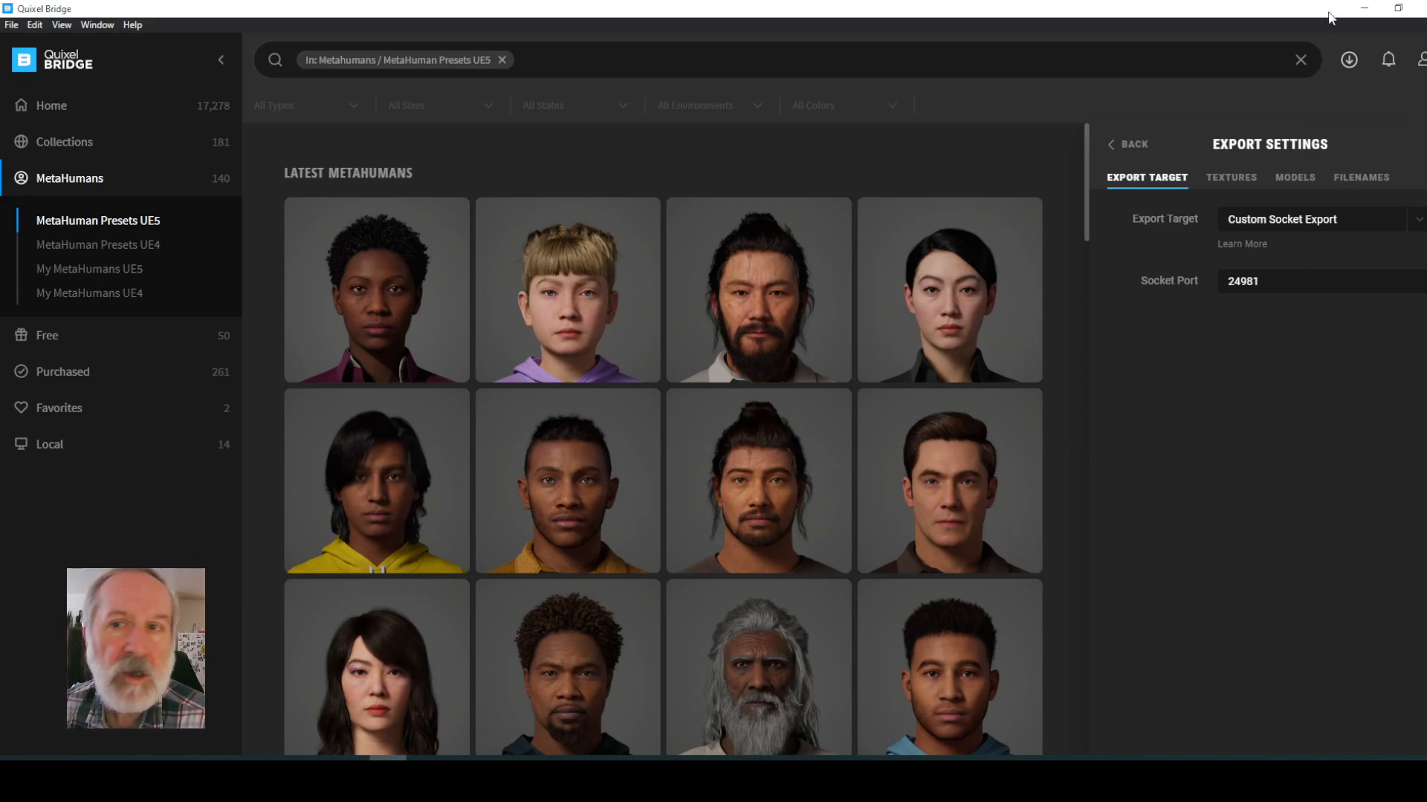
pyautogui.click(1365, 9)
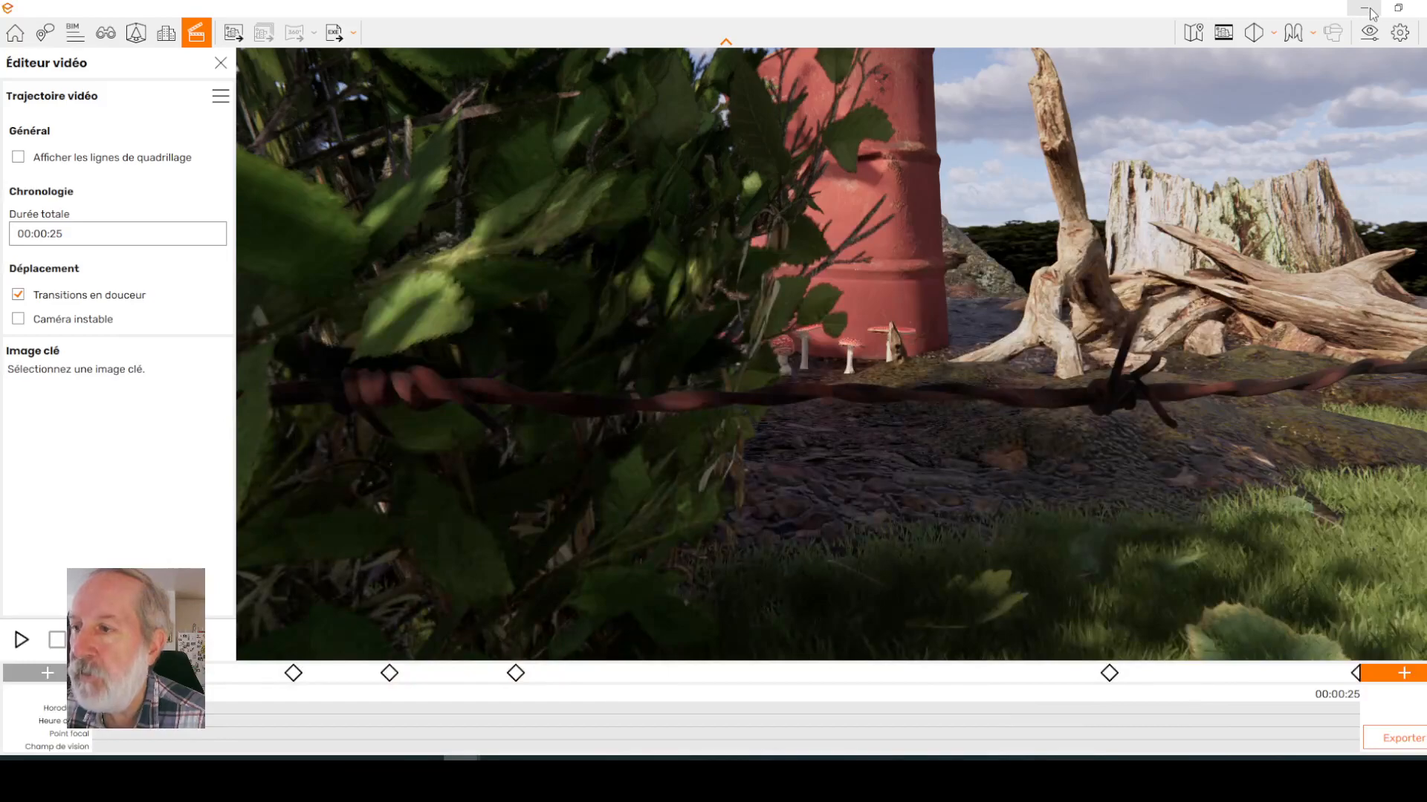
pyautogui.click(1366, 9)
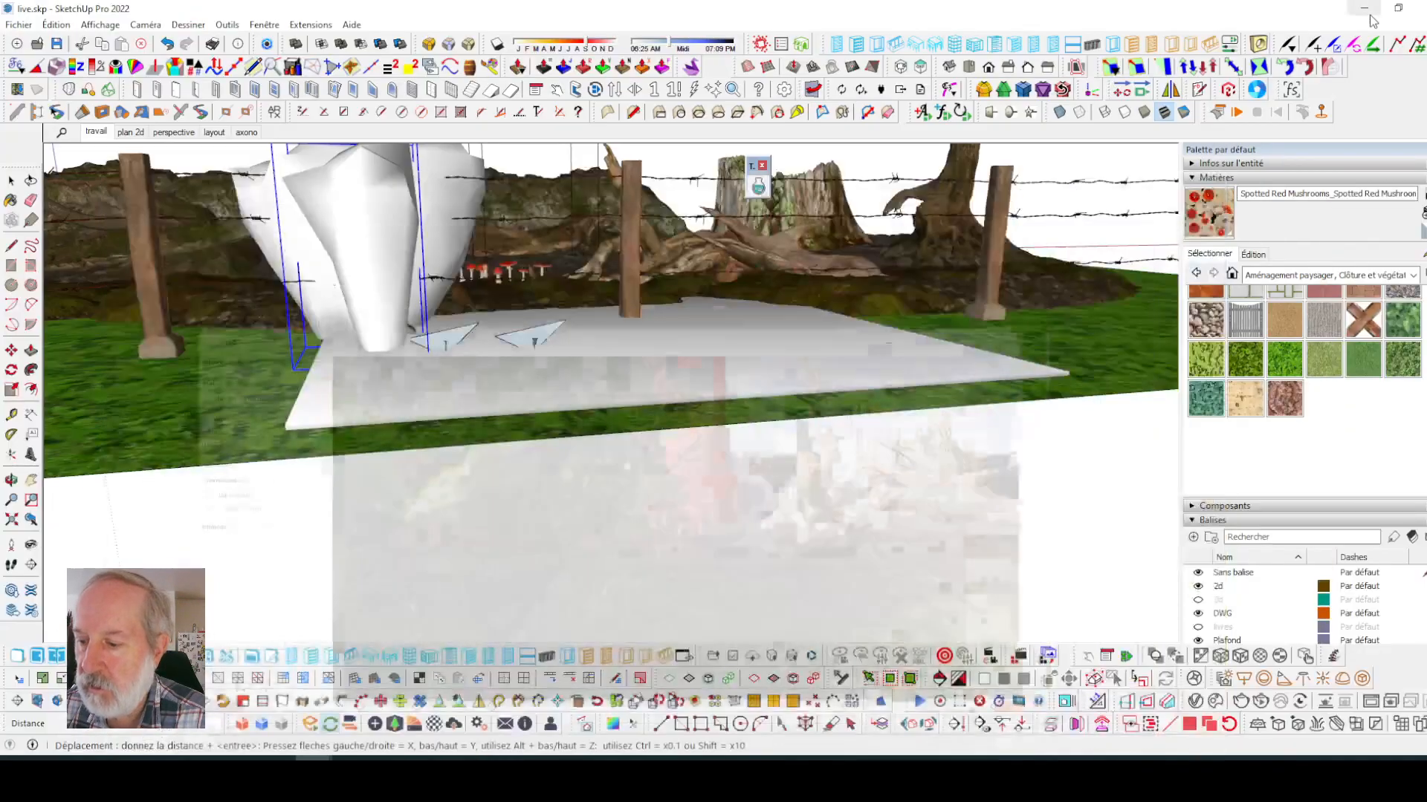
pyautogui.click(1366, 9)
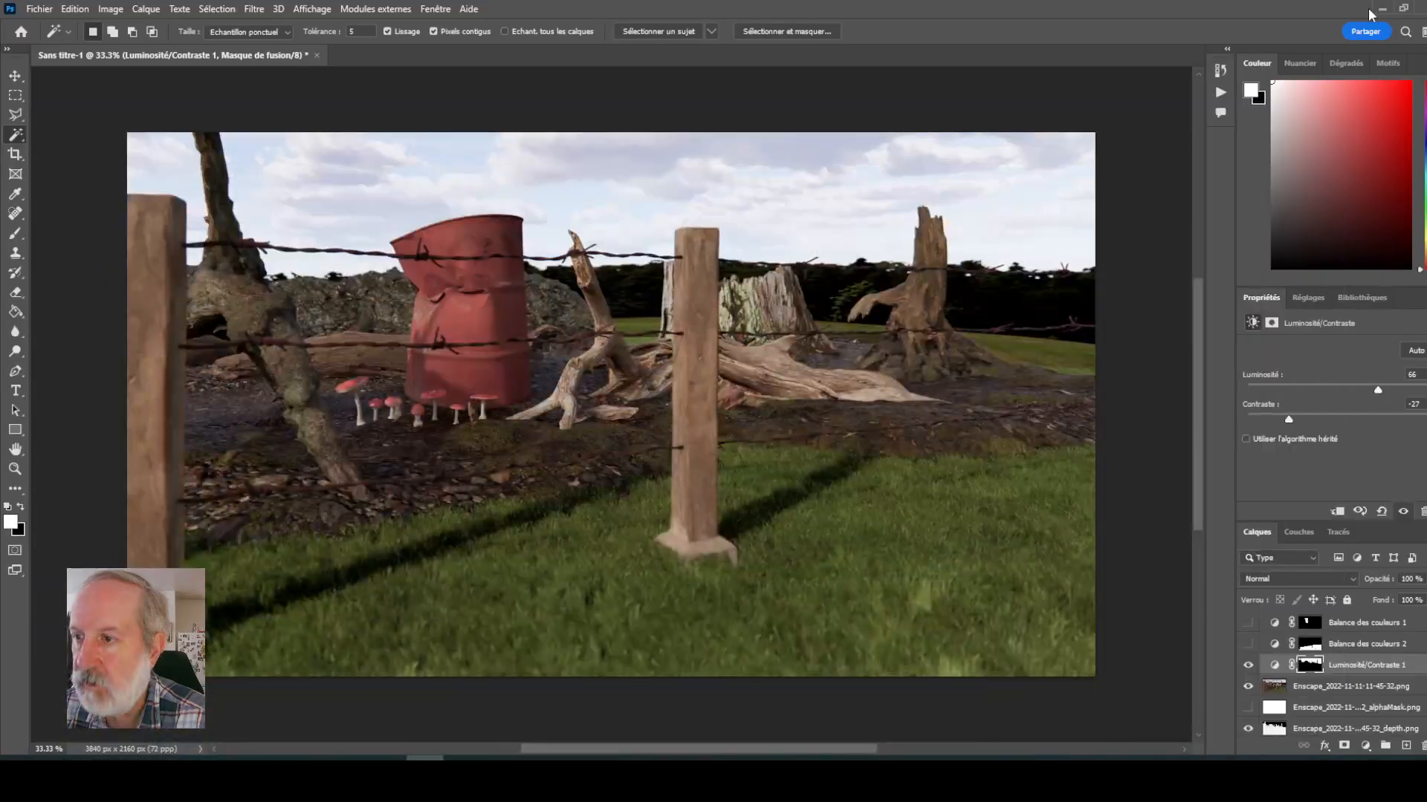
pyautogui.click(1382, 10)
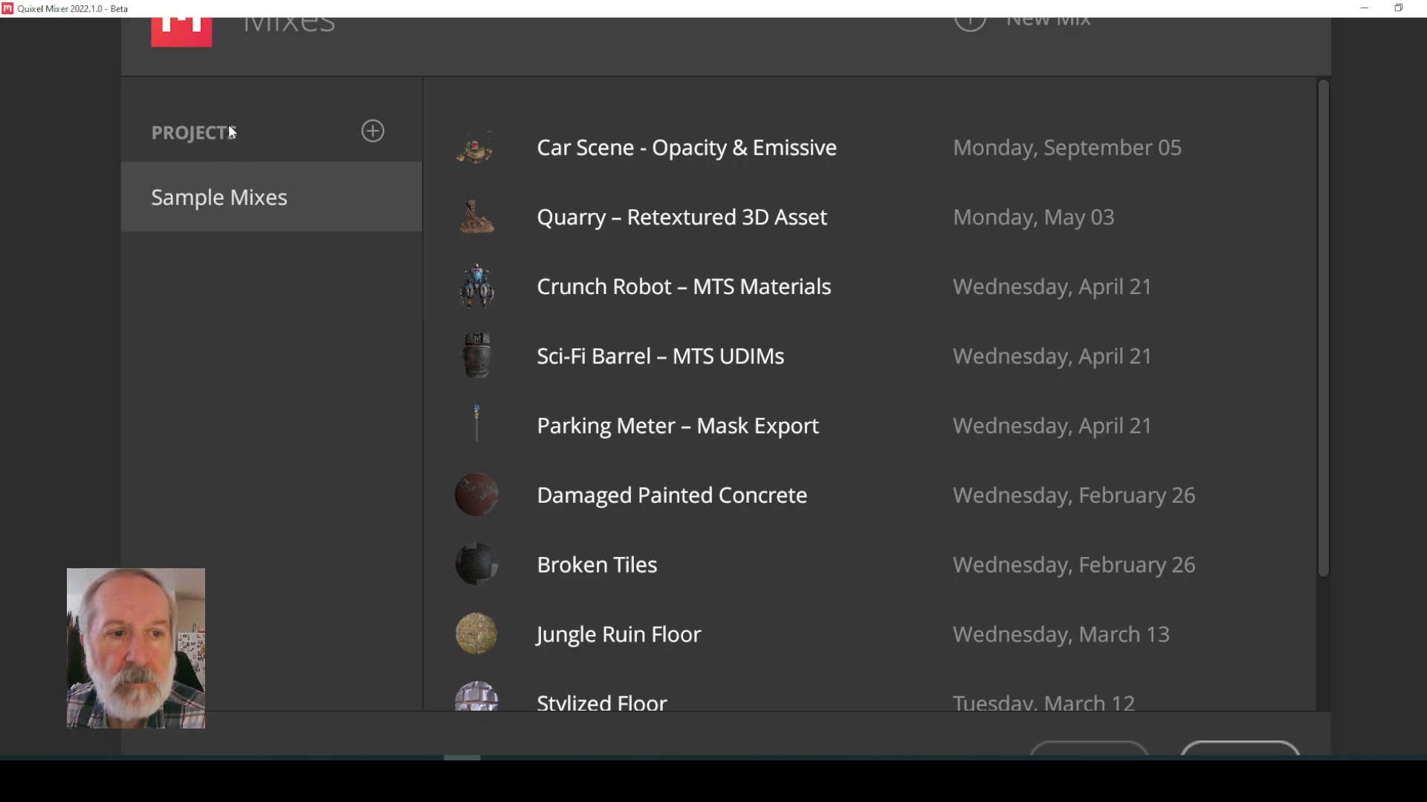
pyautogui.click(373, 132)
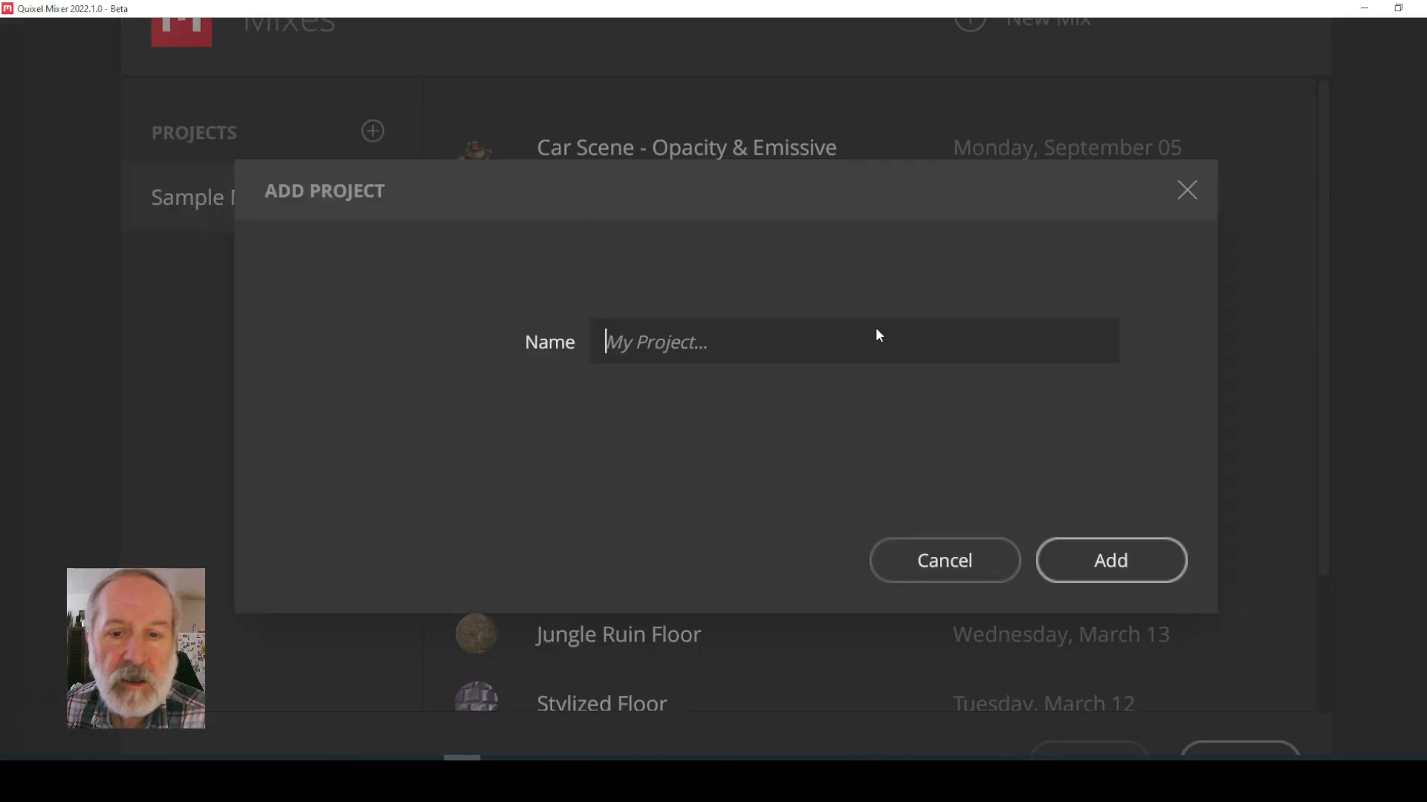
pyautogui.click(1150, 568)
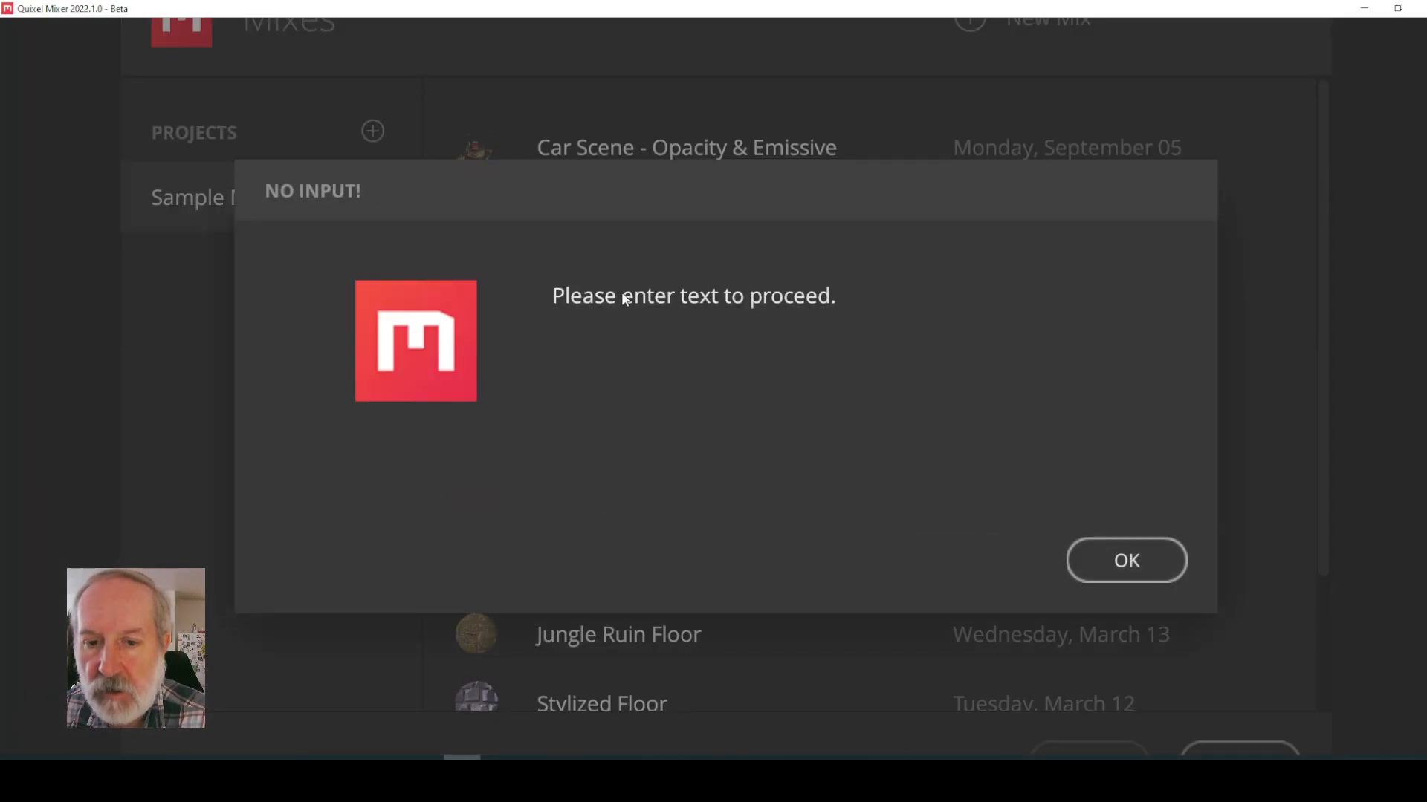
pyautogui.click(1127, 560)
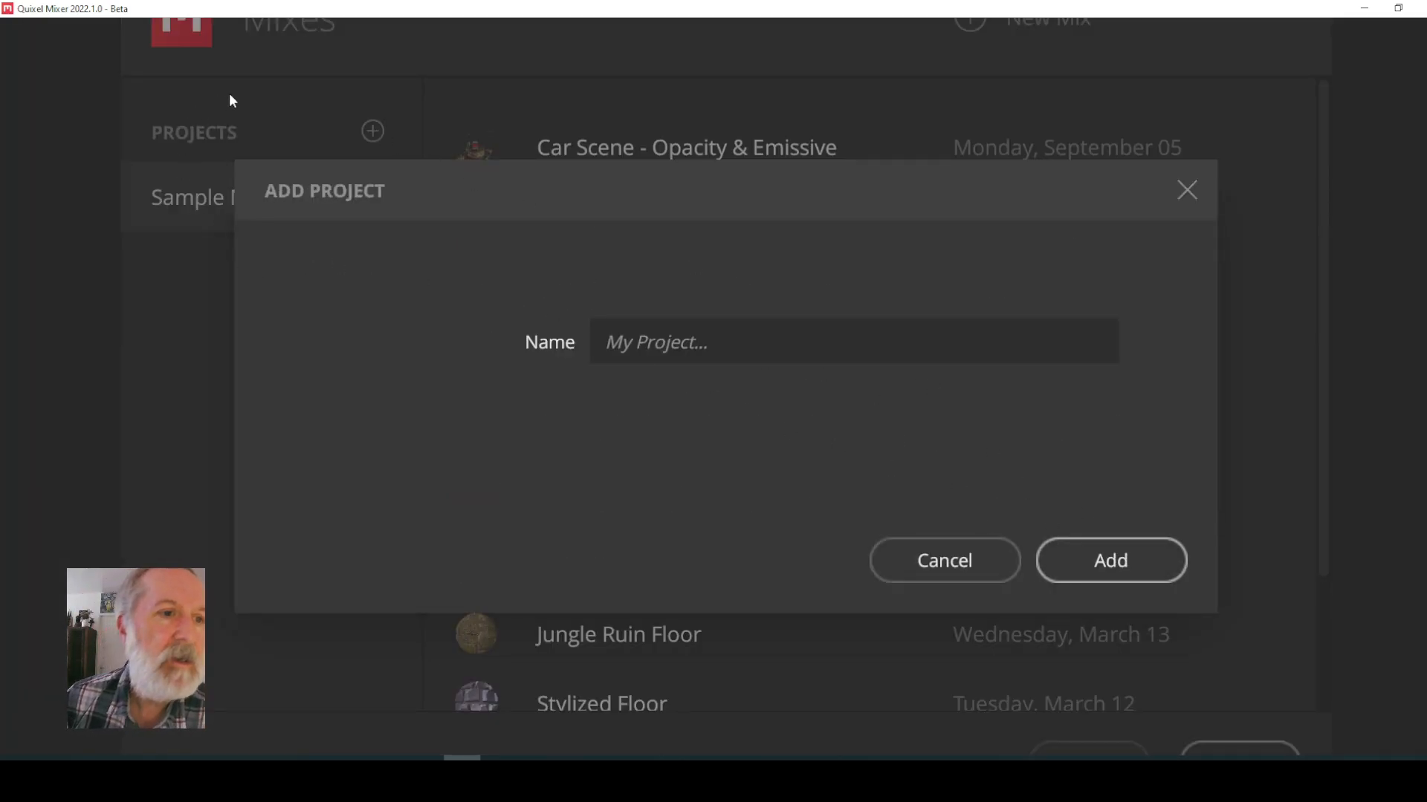
pyautogui.click(1397, 8)
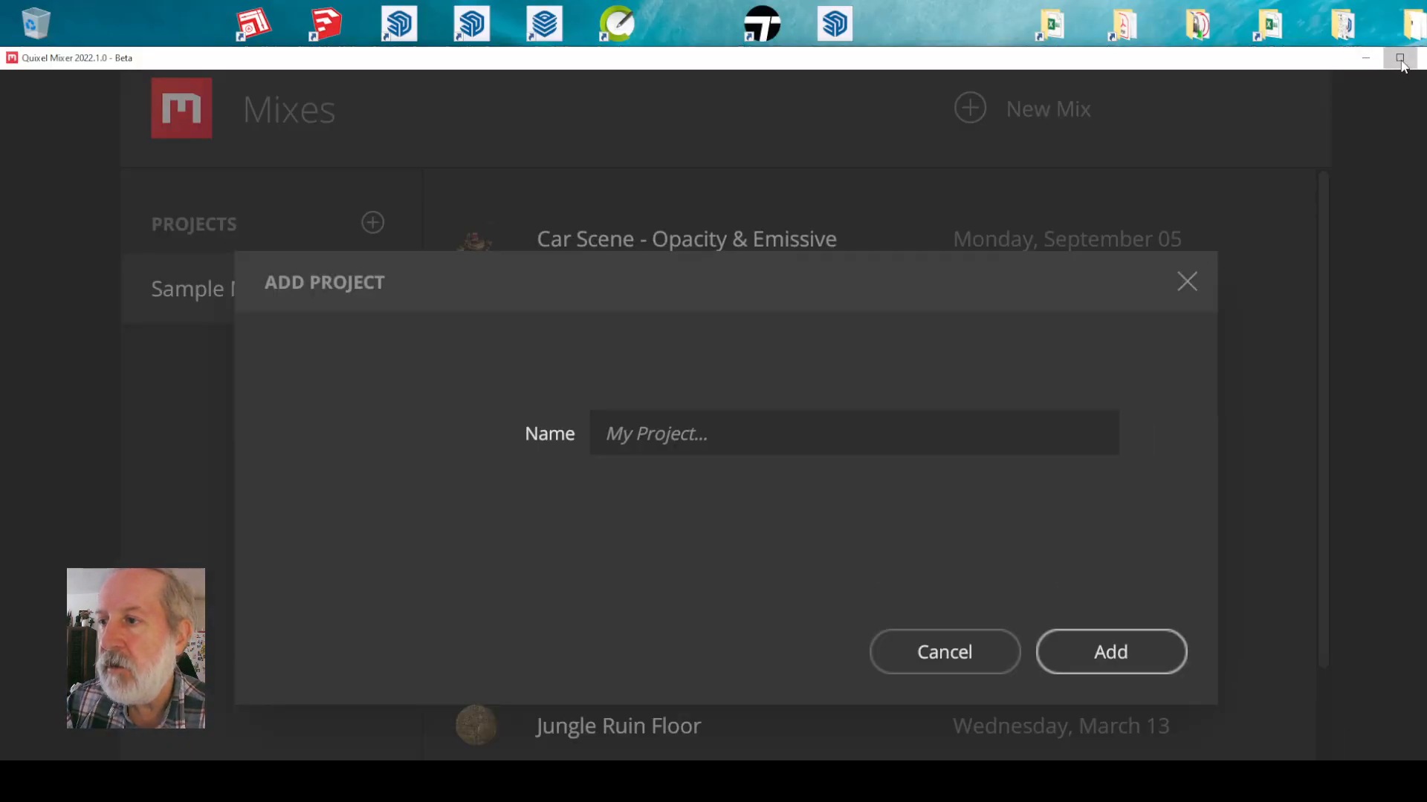
pyautogui.click(1400, 59)
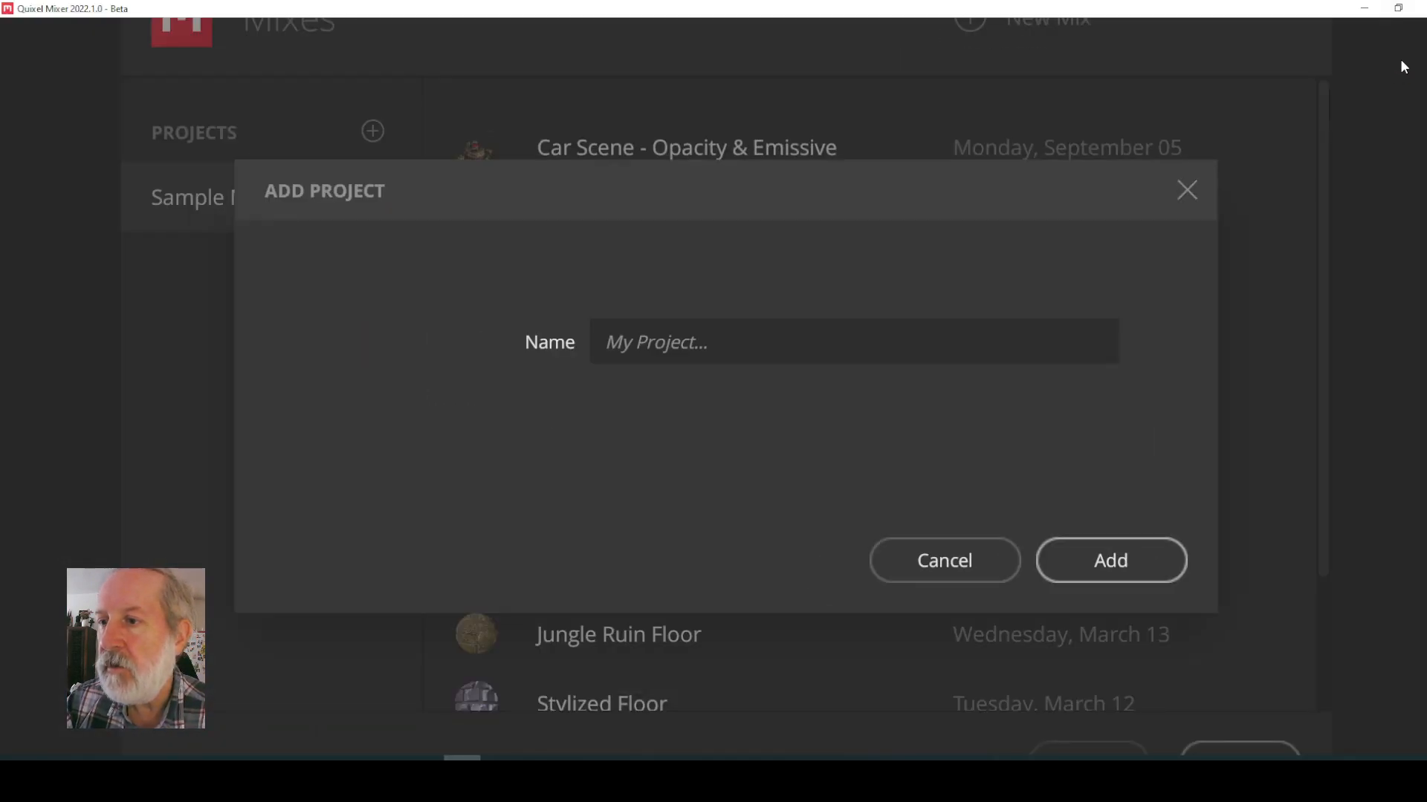
pyautogui.click(957, 565)
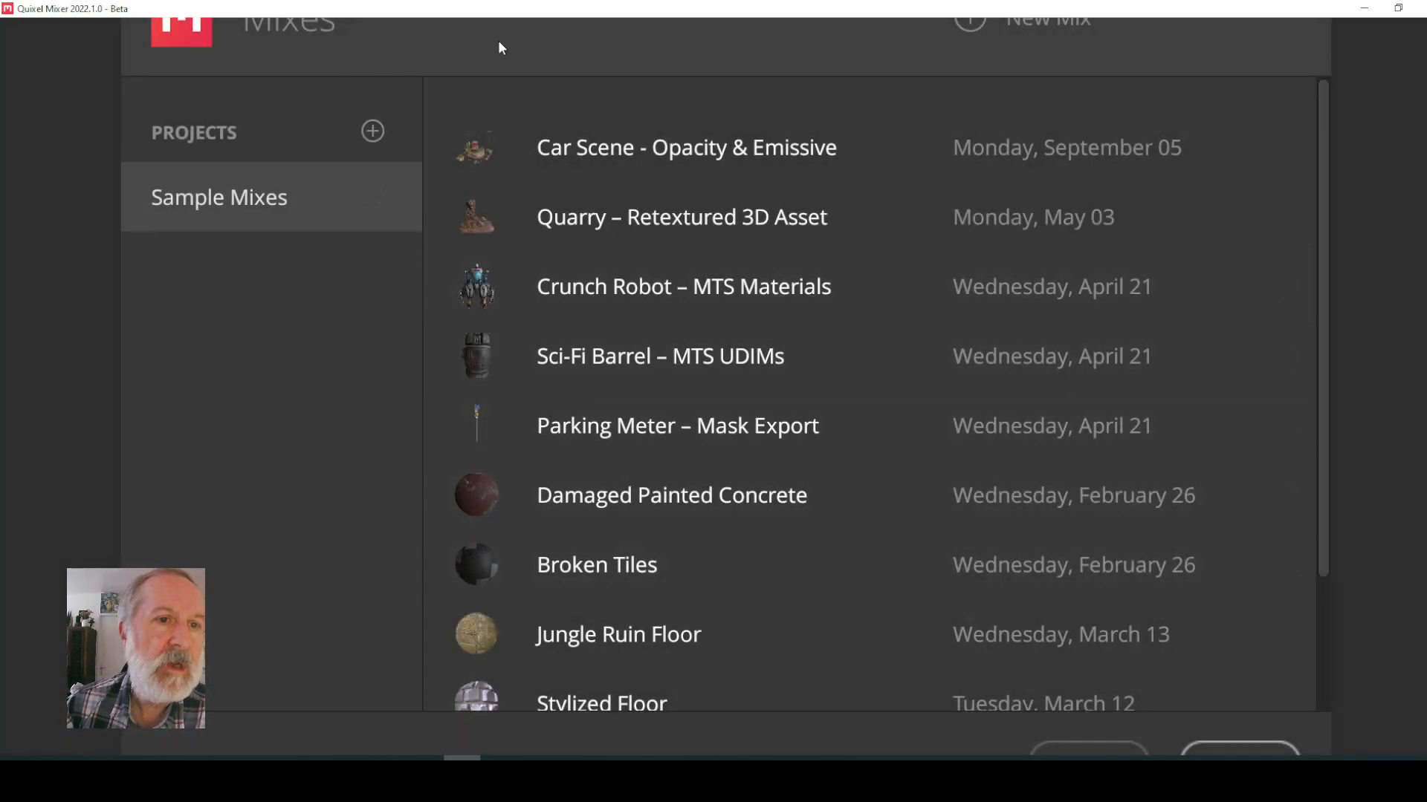
# - Create a new mix named Untitled in Sample Mixes with a working resolution of 1024 px
pyautogui.moveTo(951, 55); pyautogui.dragTo(1035, 218)
pyautogui.scroll(-1, 943, 350)
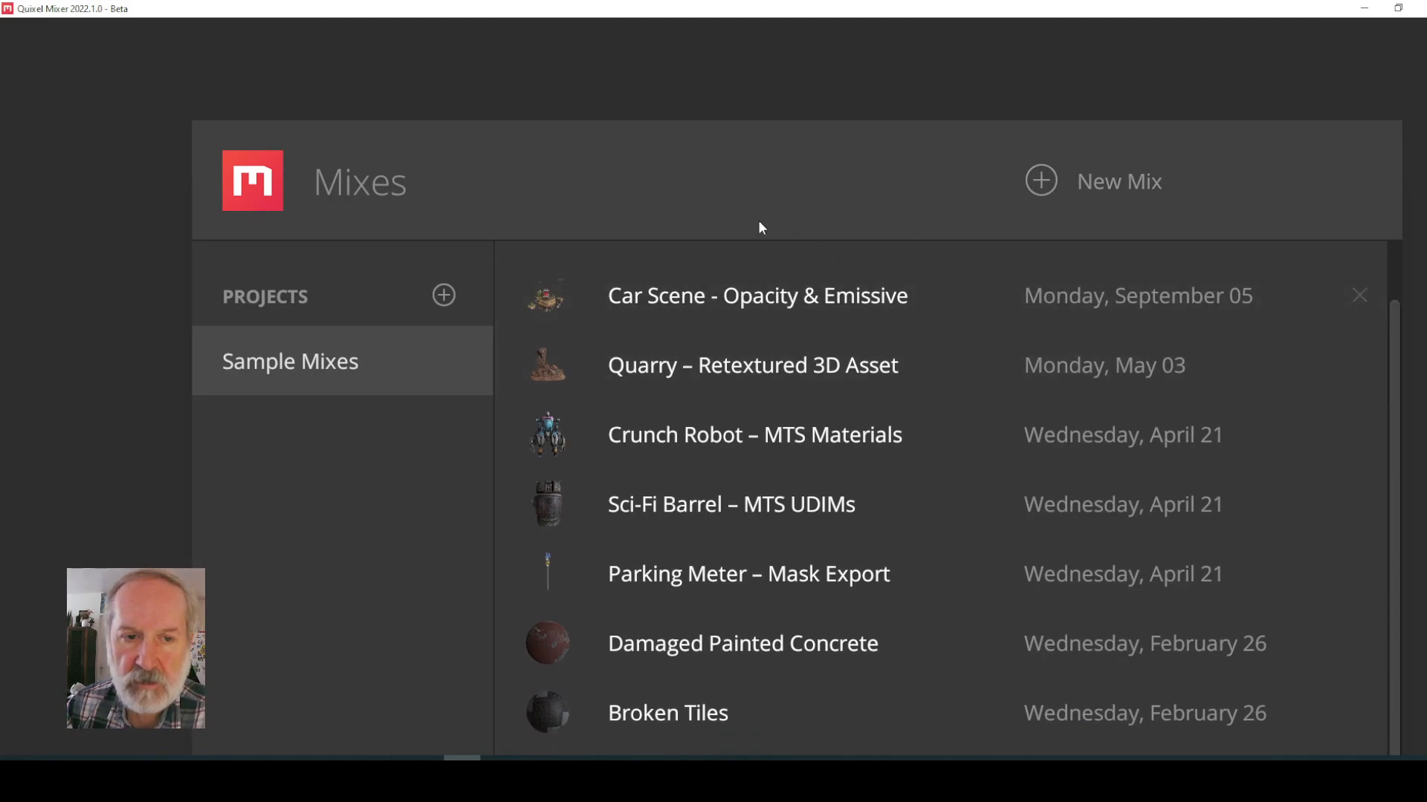
pyautogui.click(1041, 183)
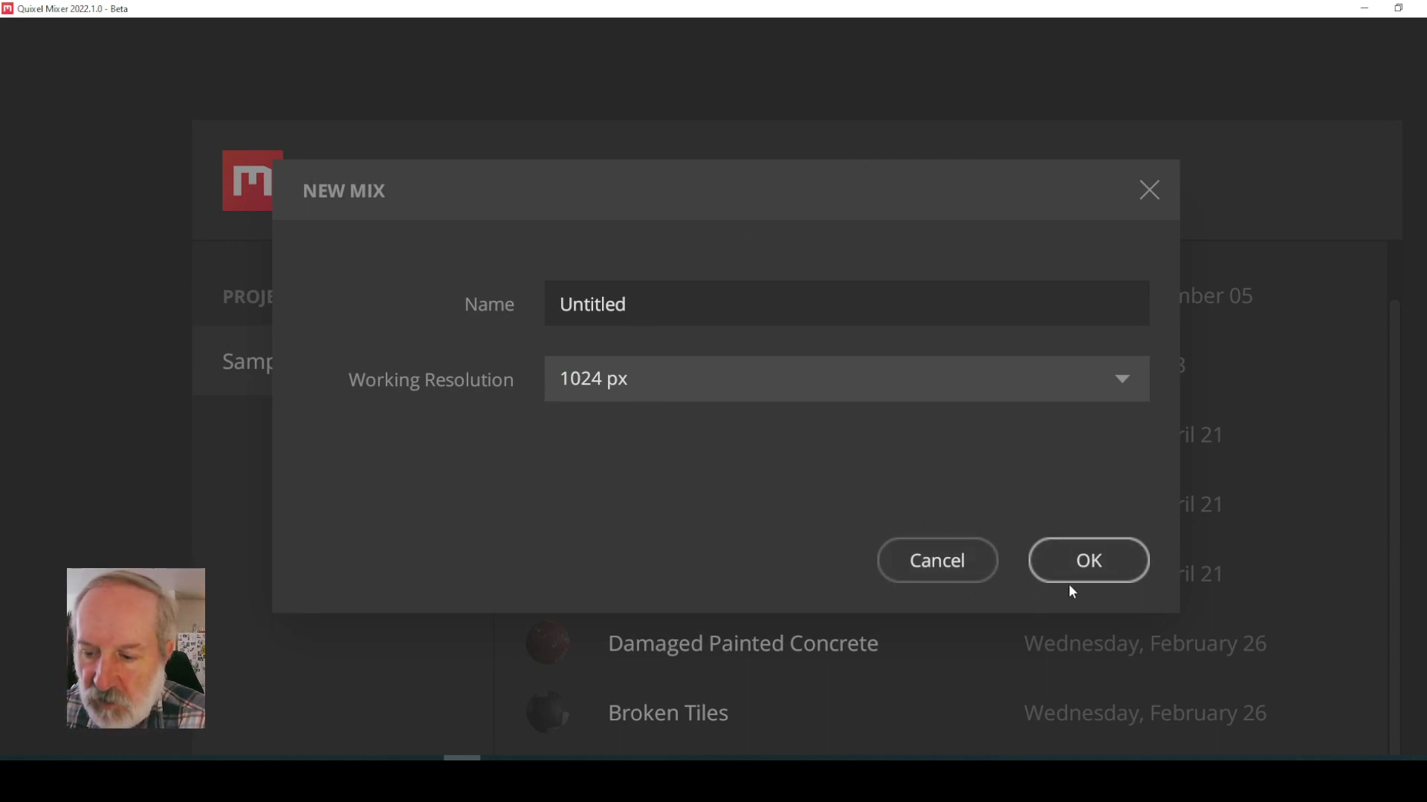
pyautogui.click(1098, 569)
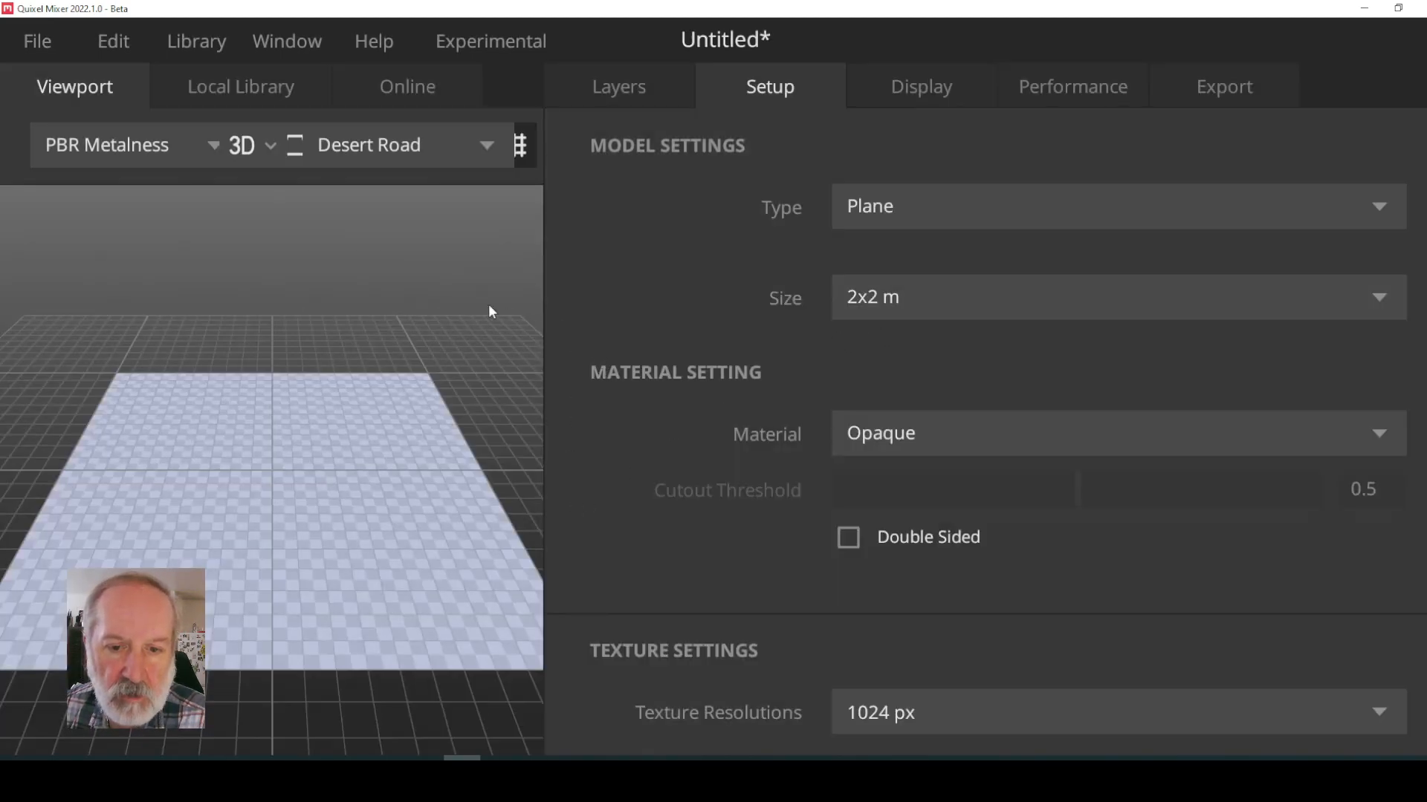
# - Filter the local library to the Concrete category and add the Old Concrete surface to the plane
pyautogui.scroll(5, 368, 420)
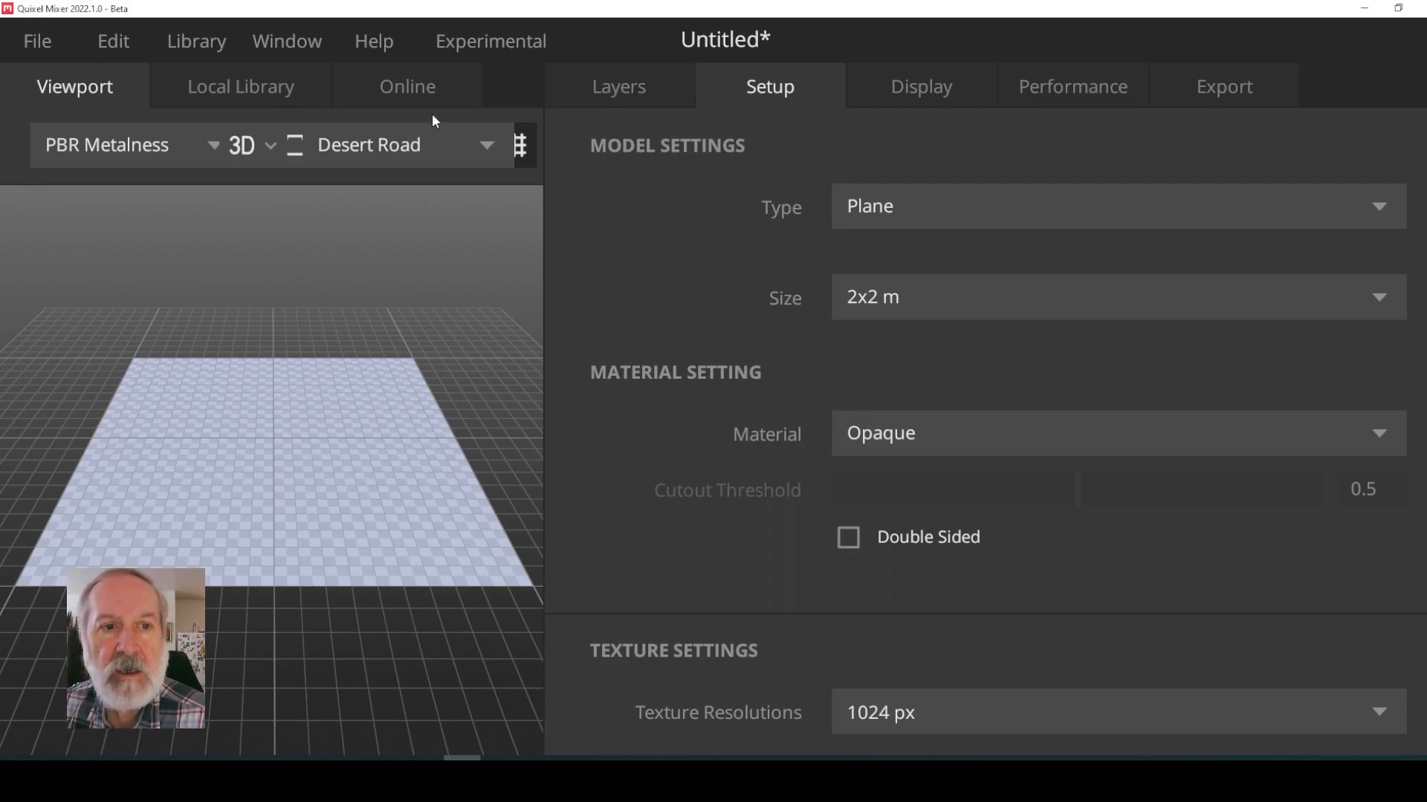
pyautogui.click(235, 89)
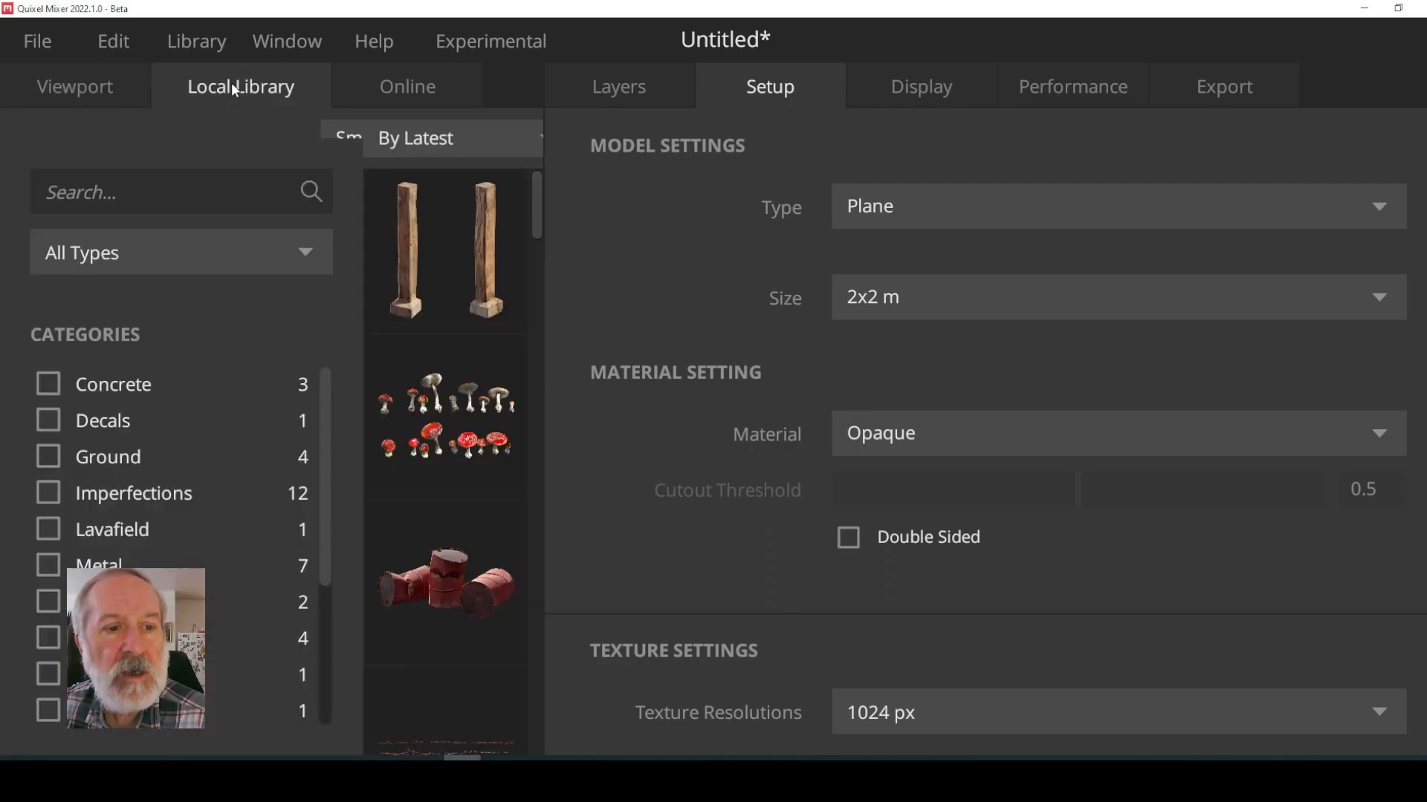
pyautogui.scroll(-5, 468, 324)
pyautogui.scroll(-5, 465, 327)
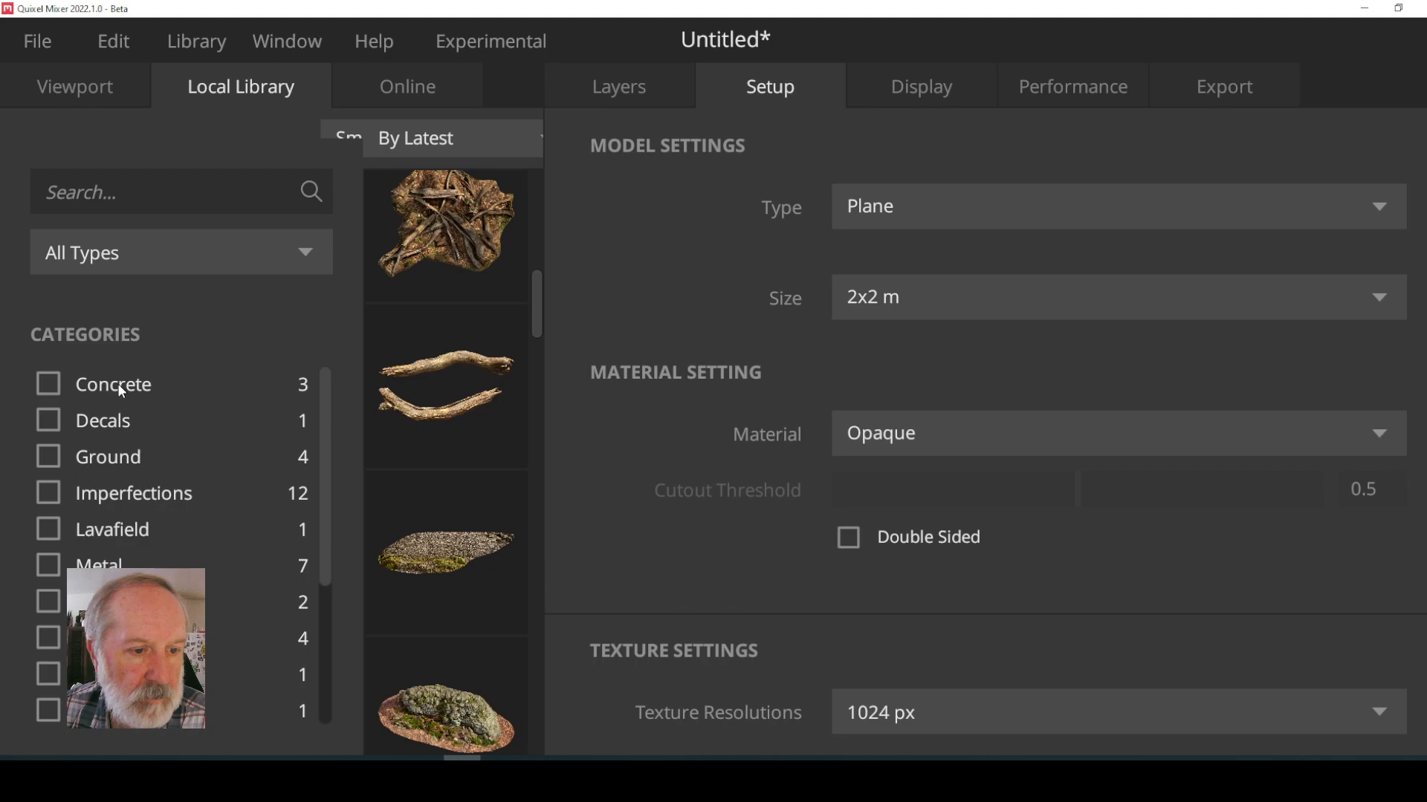
pyautogui.click(48, 385)
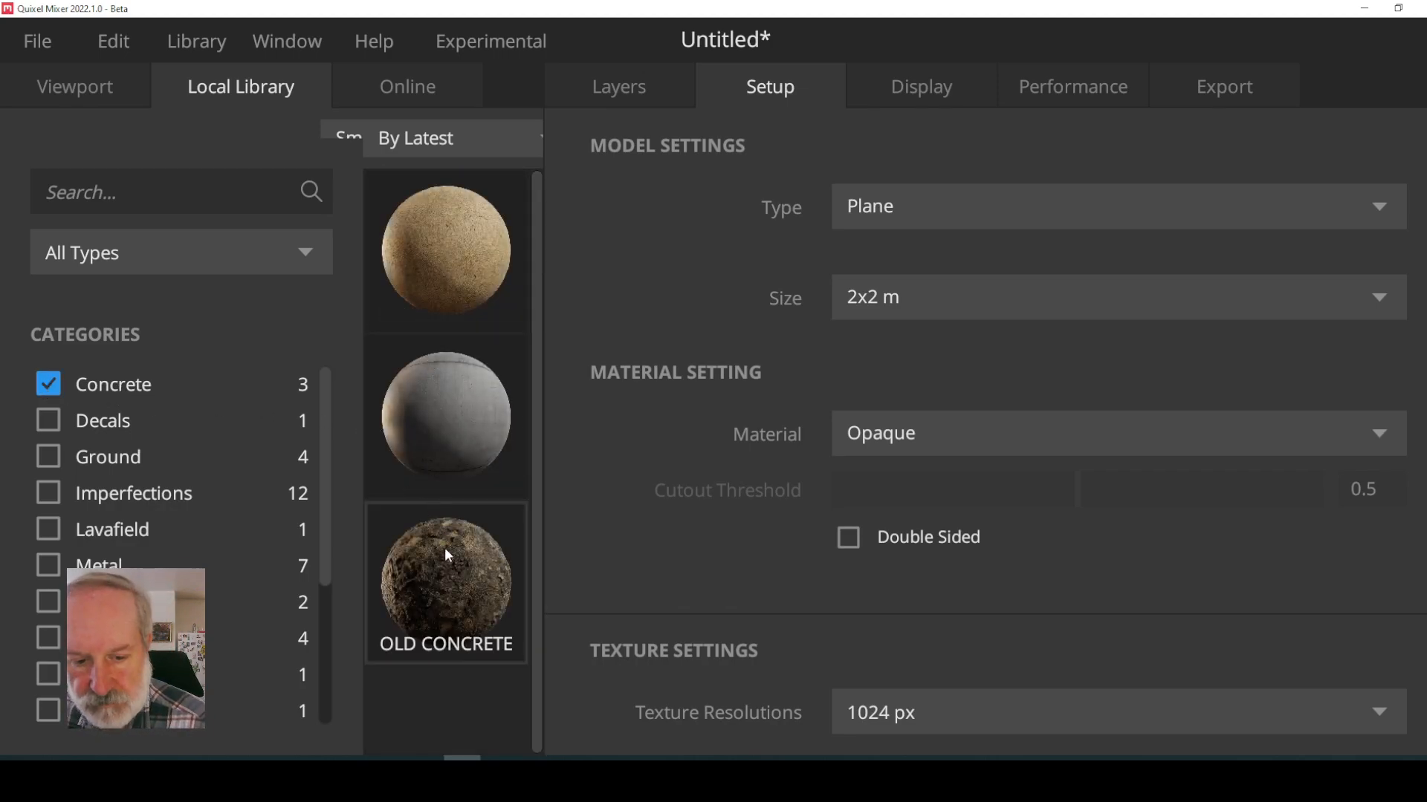
pyautogui.doubleClick(452, 586)
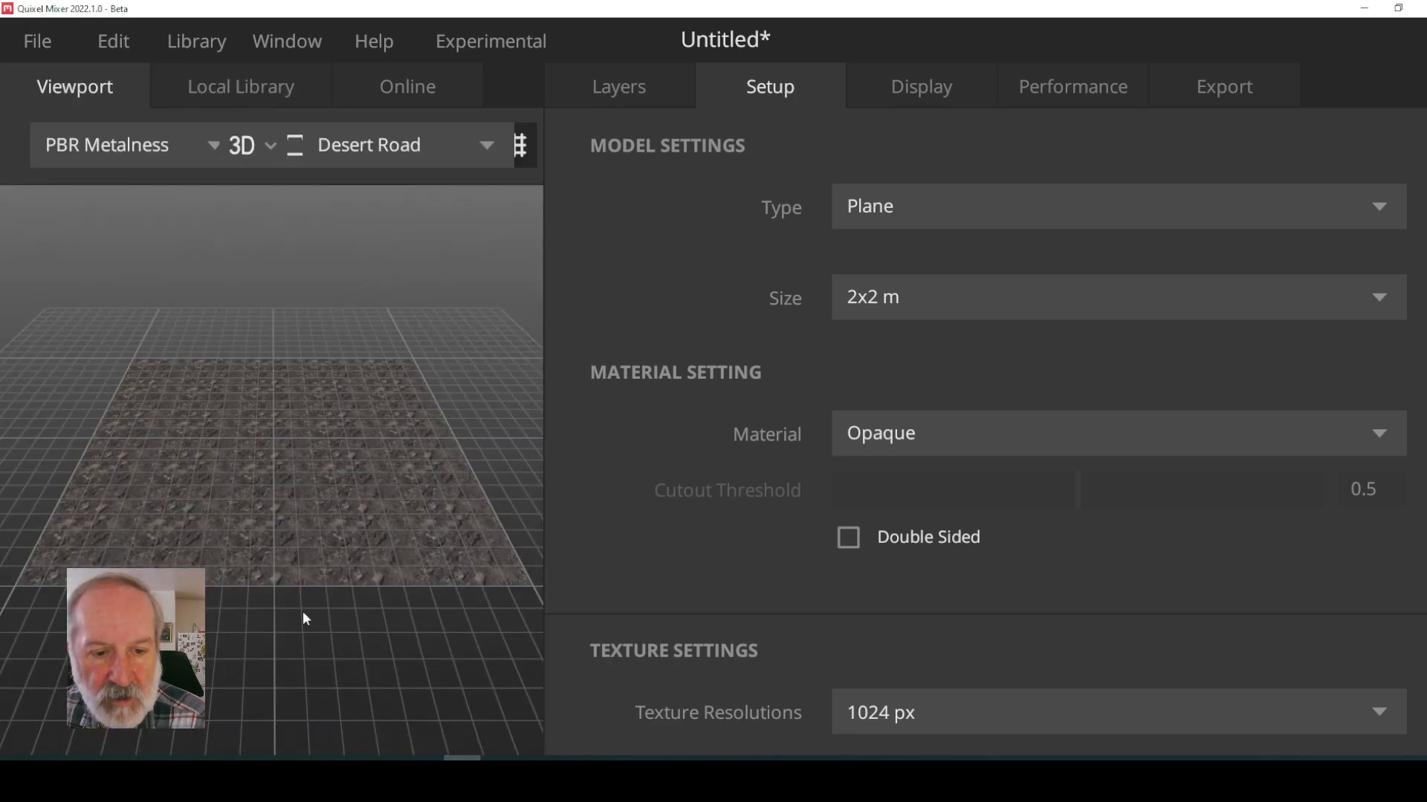
pyautogui.scroll(5, 281, 524)
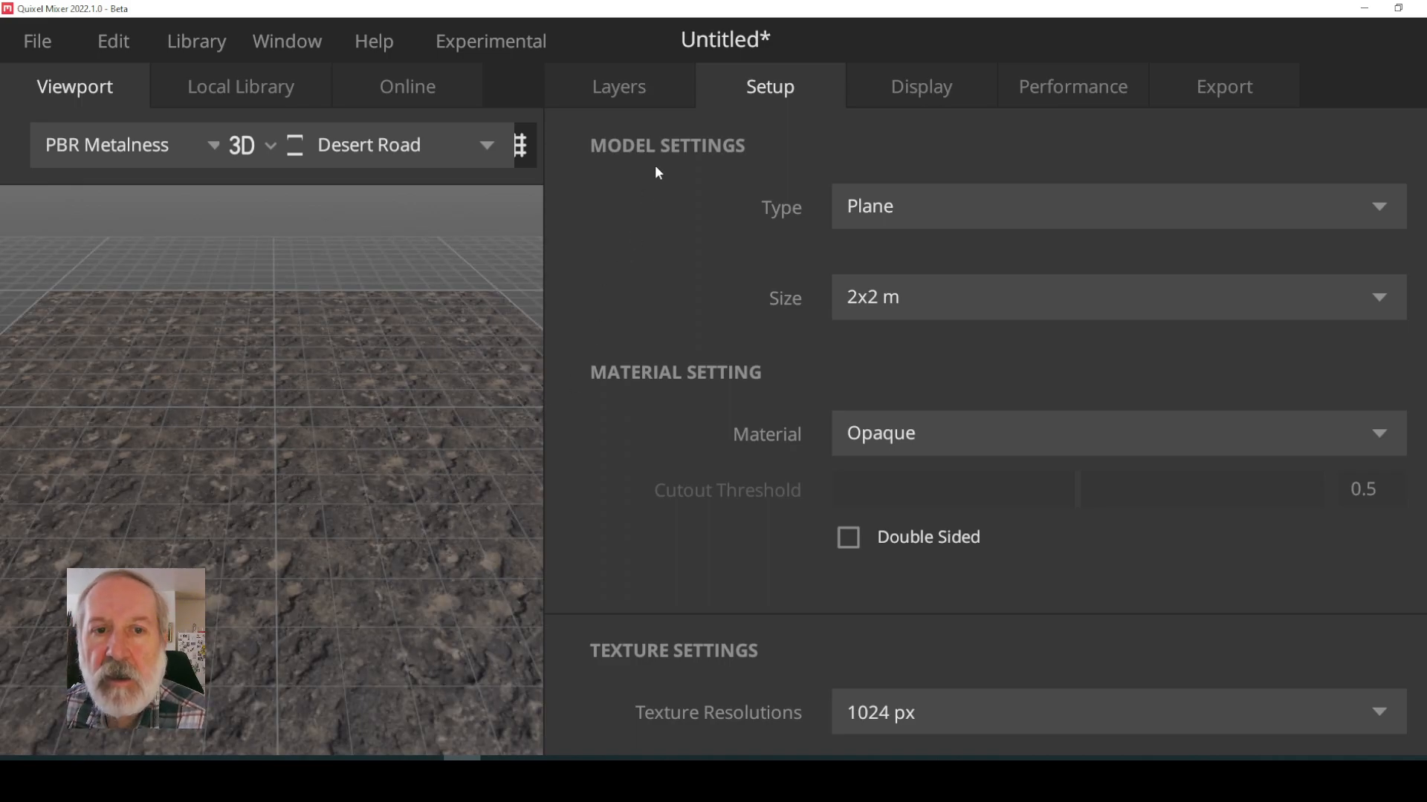
# - Add a liquid layer above Old Concrete with threshold -0.388, radius 0.225, detail 0.059 and turbidity surface 0.501
pyautogui.click(607, 89)
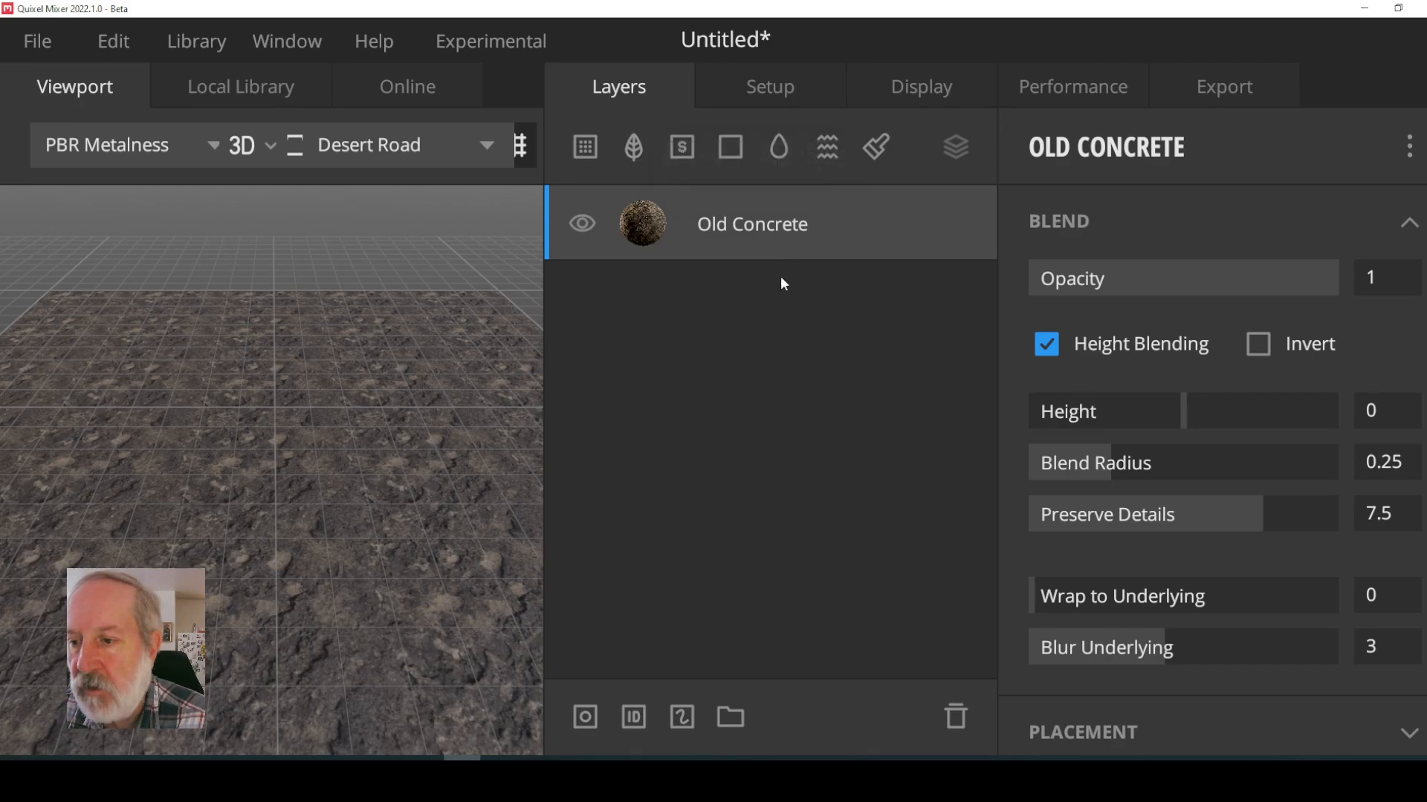
pyautogui.click(780, 148)
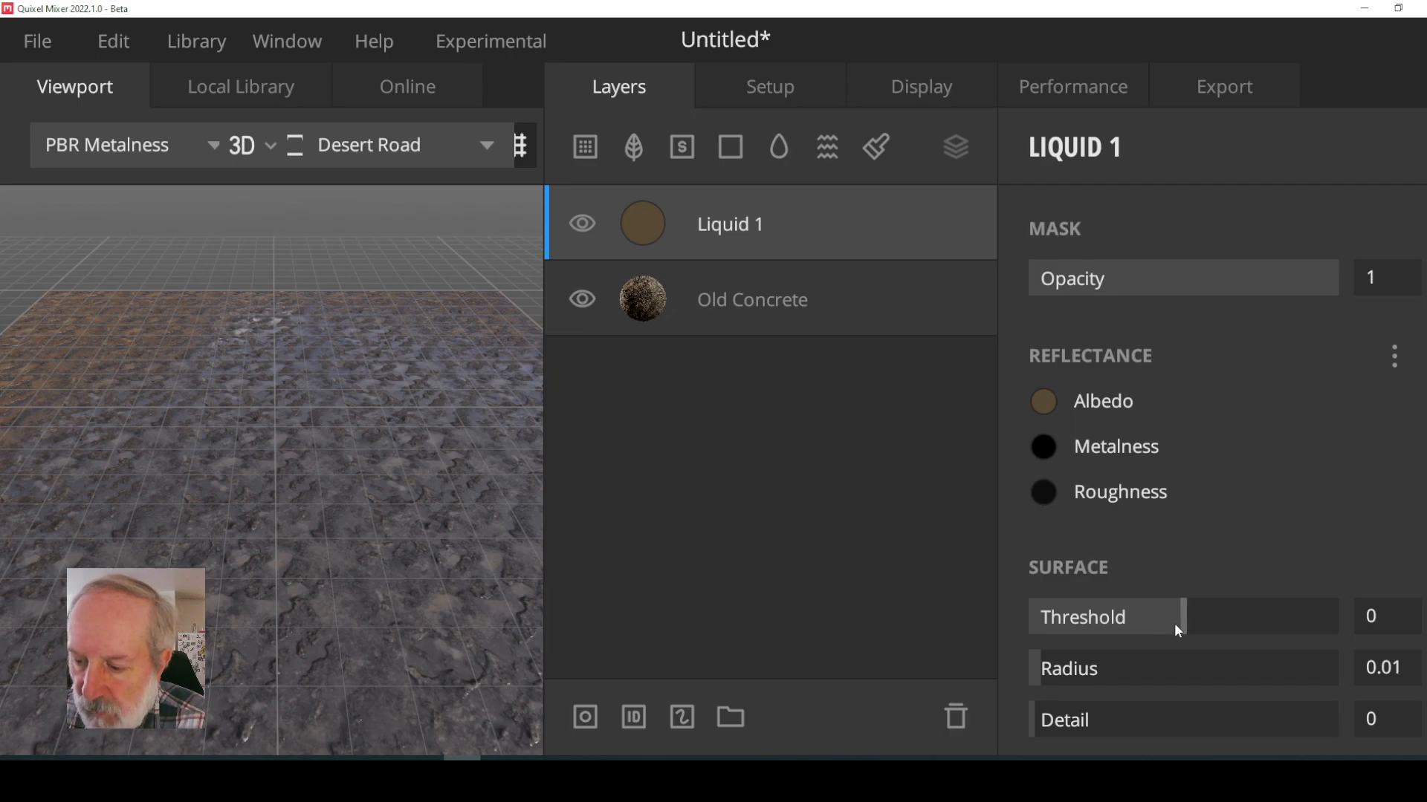
pyautogui.moveTo(1181, 618)
pyautogui.mouseDown()
pyautogui.moveTo(1155, 623)
pyautogui.moveTo(1201, 622)
pyautogui.moveTo(1164, 622)
pyautogui.mouseUp()
pyautogui.moveTo(1047, 669); pyautogui.dragTo(1121, 599)
pyautogui.scroll(-1, 1207, 468)
pyautogui.scroll(-3, 1210, 468)
pyautogui.moveTo(1089, 726); pyautogui.dragTo(1185, 711)
pyautogui.scroll(1, 1196, 372)
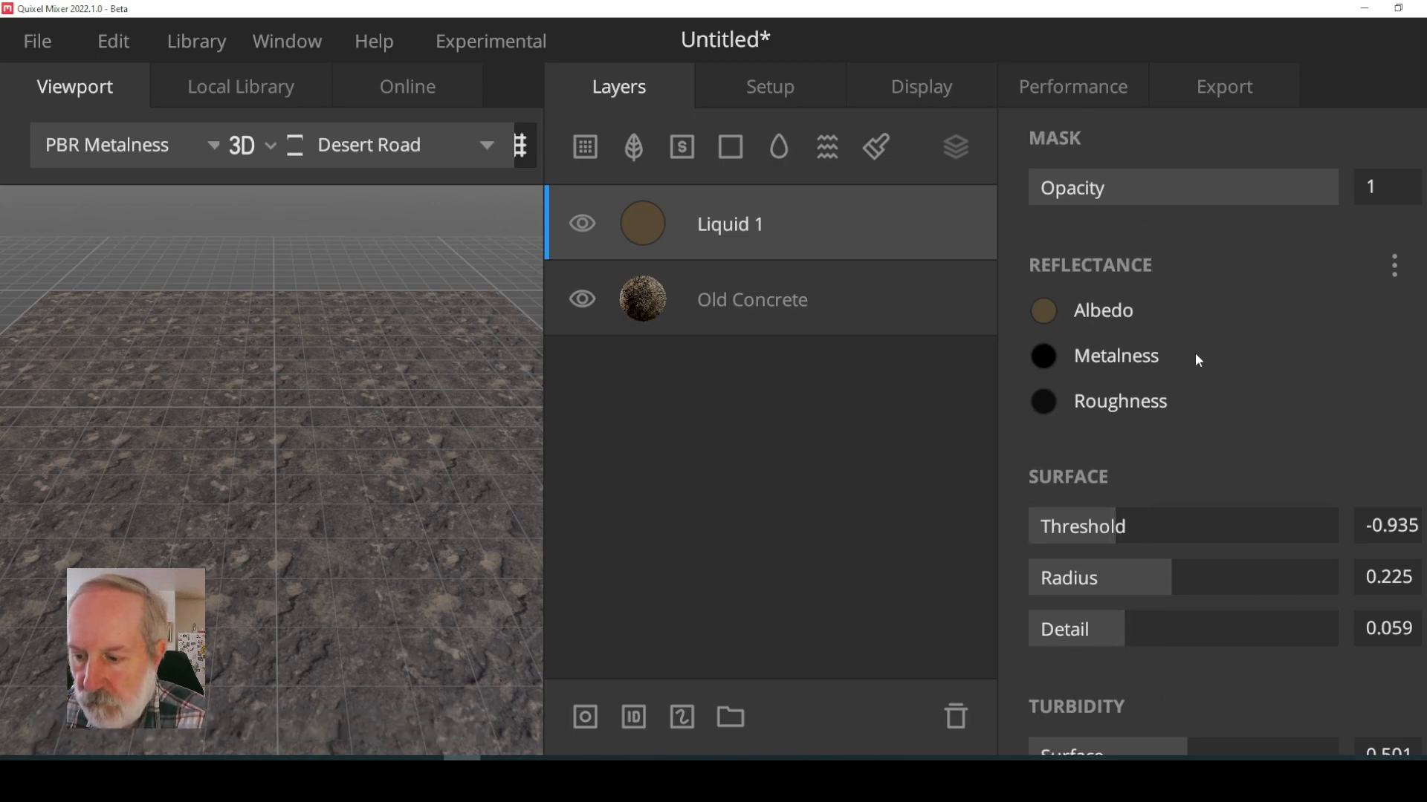
pyautogui.moveTo(1111, 526); pyautogui.dragTo(1154, 526)
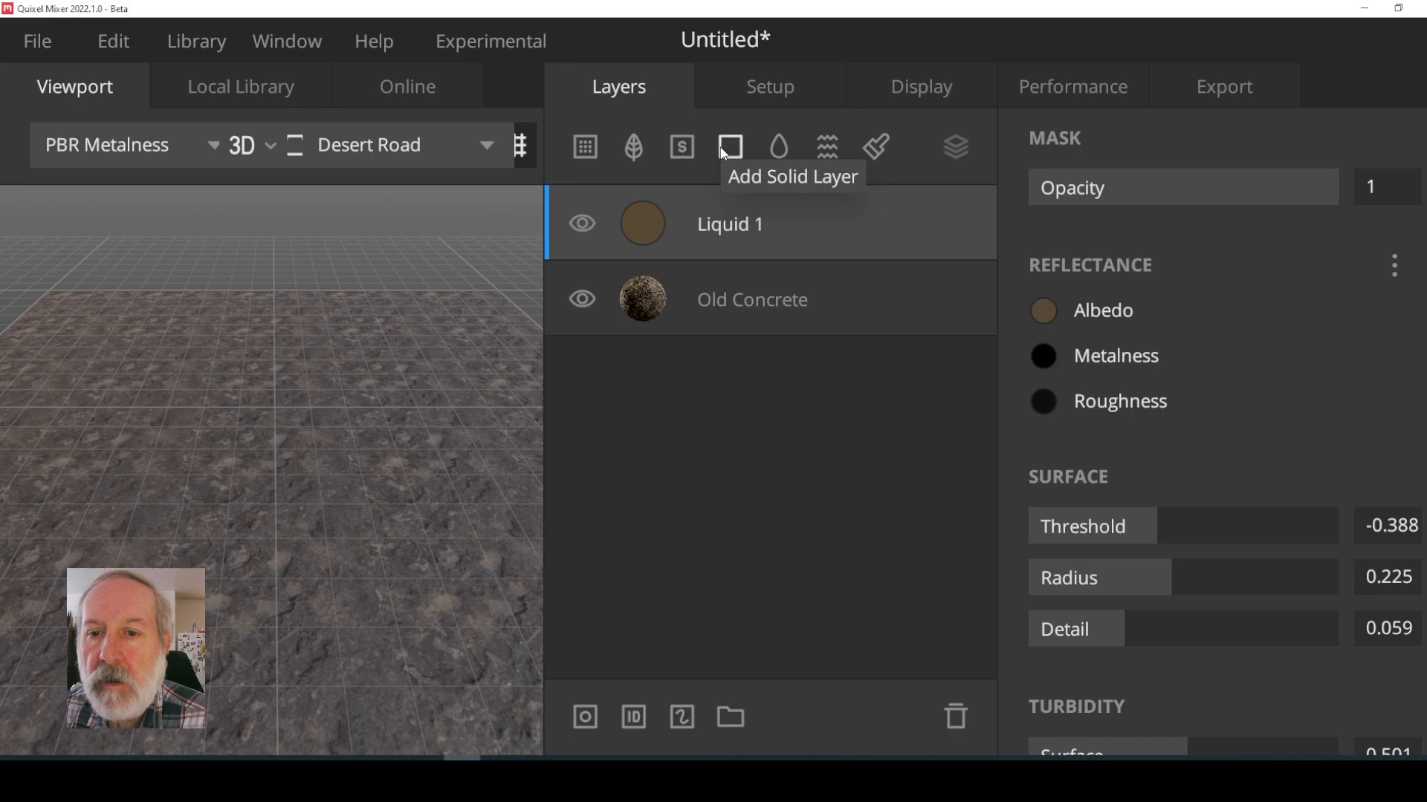
# - Add the Large Asphalt Patch atlas from the local library as a layer above the liquid layer
pyautogui.click(633, 148)
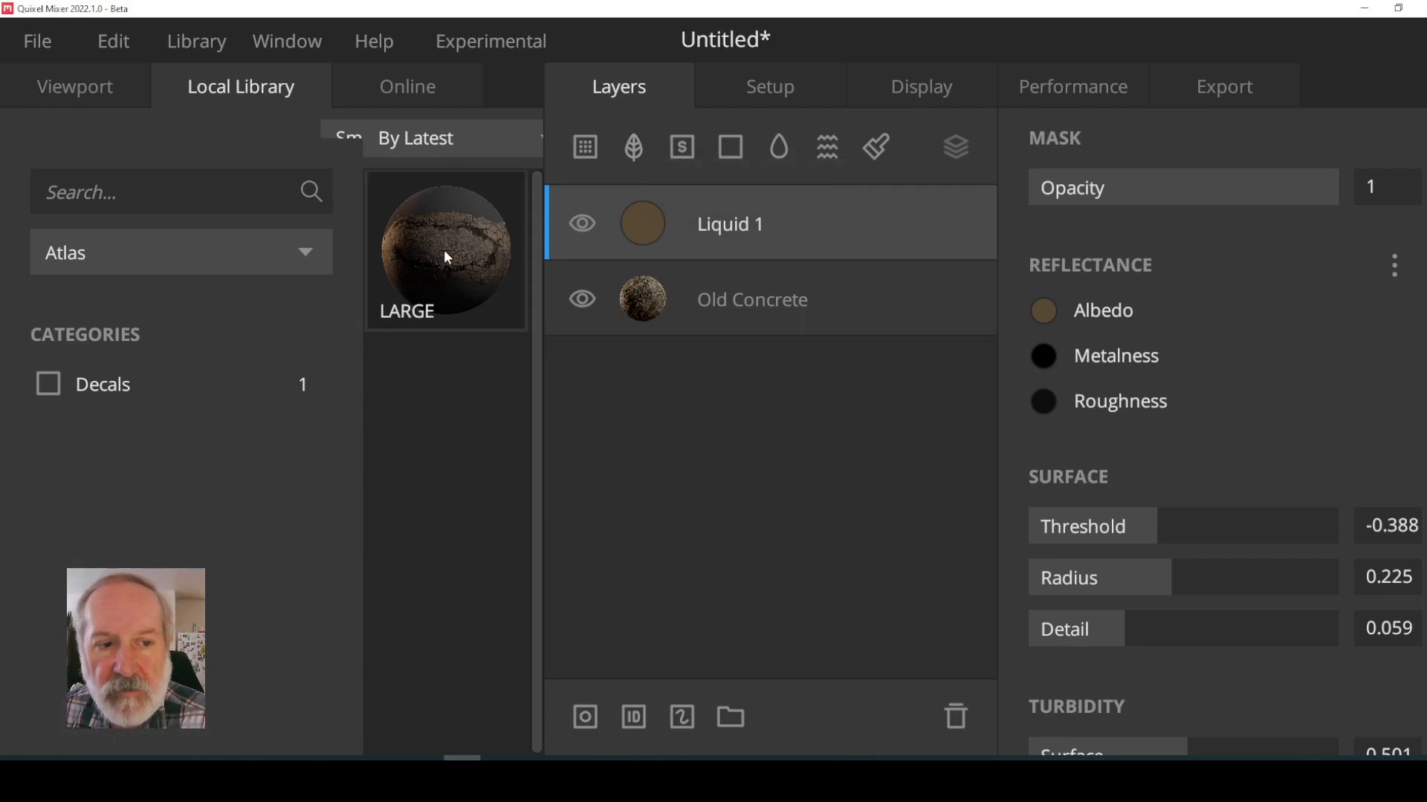
pyautogui.click(444, 256)
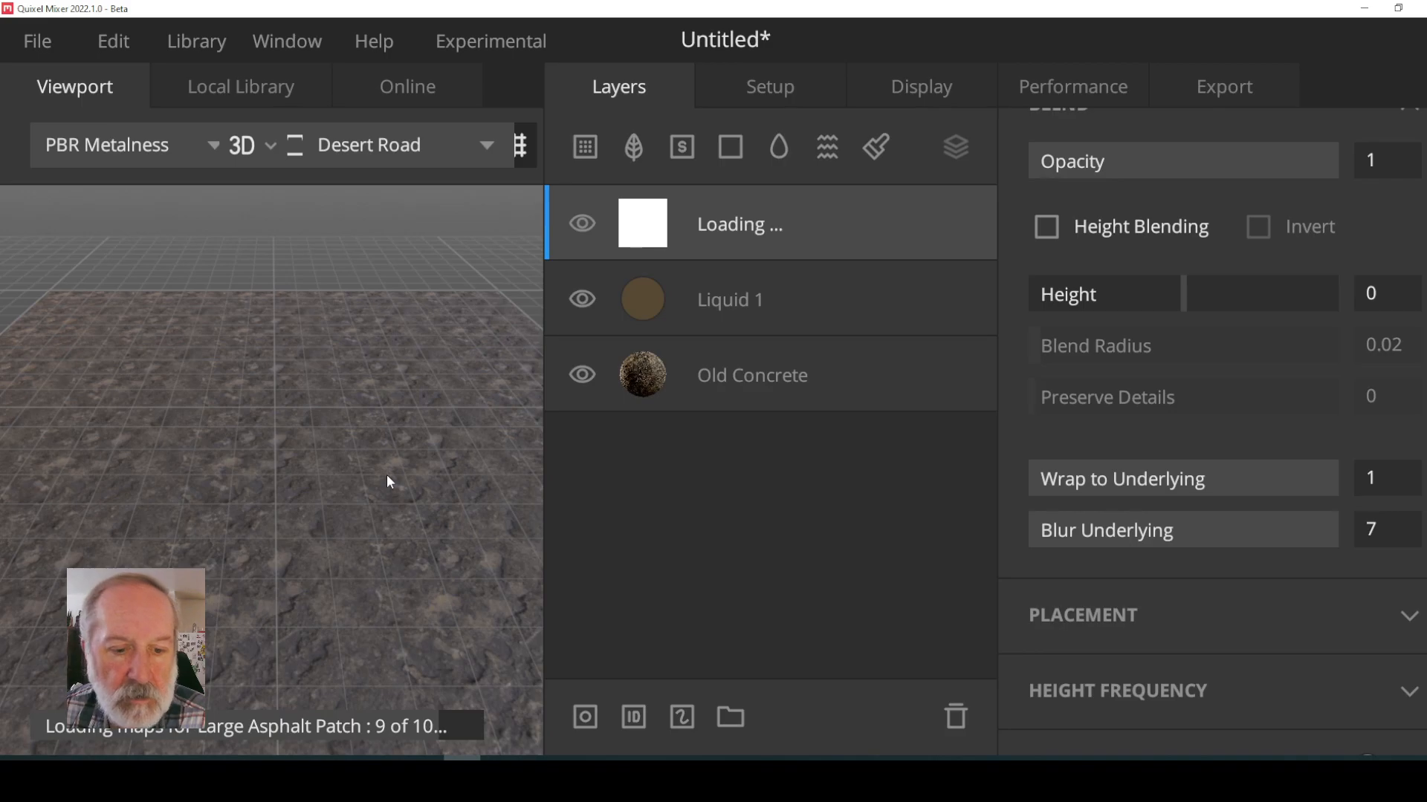
pyautogui.scroll(-1, 367, 422)
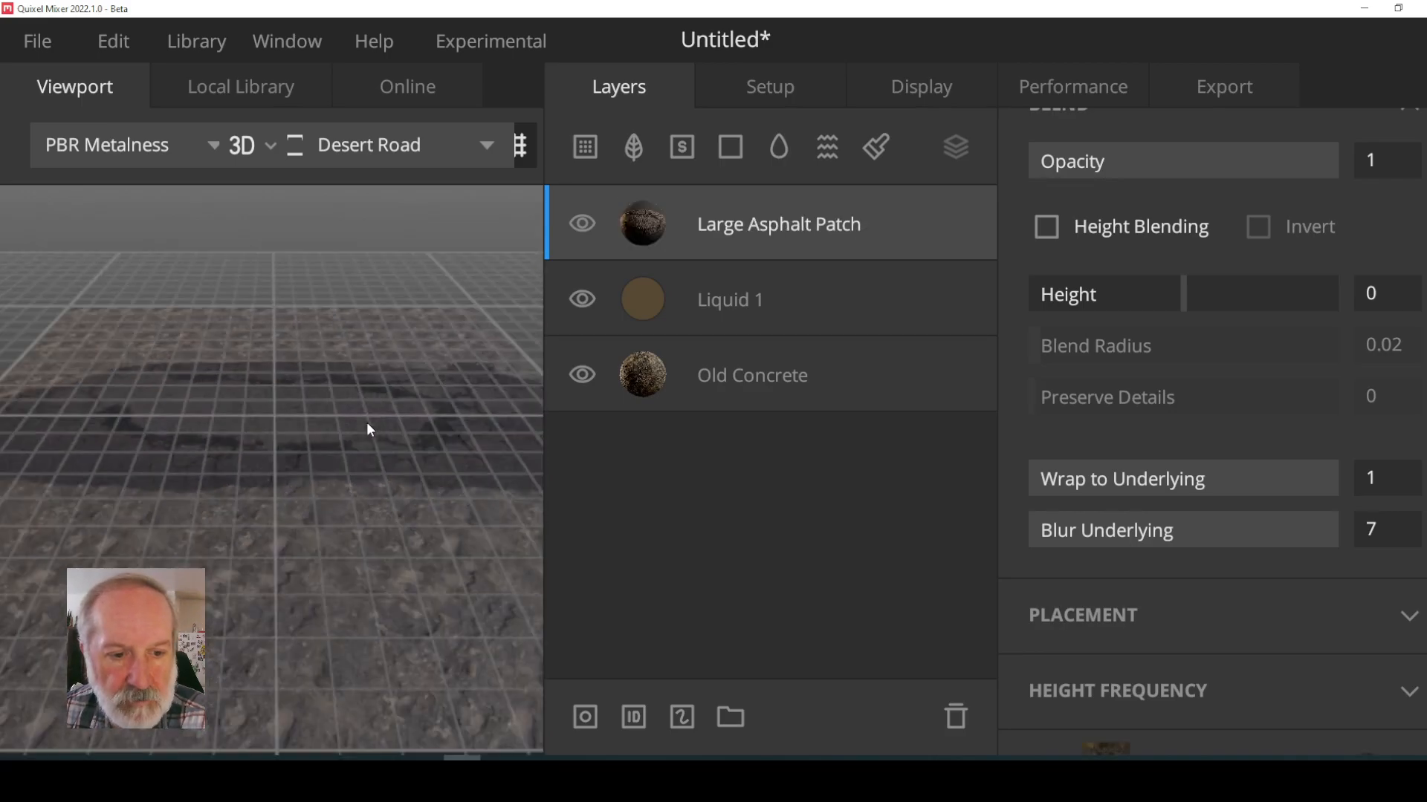
pyautogui.scroll(-2, 364, 419)
pyautogui.scroll(4, 313, 478)
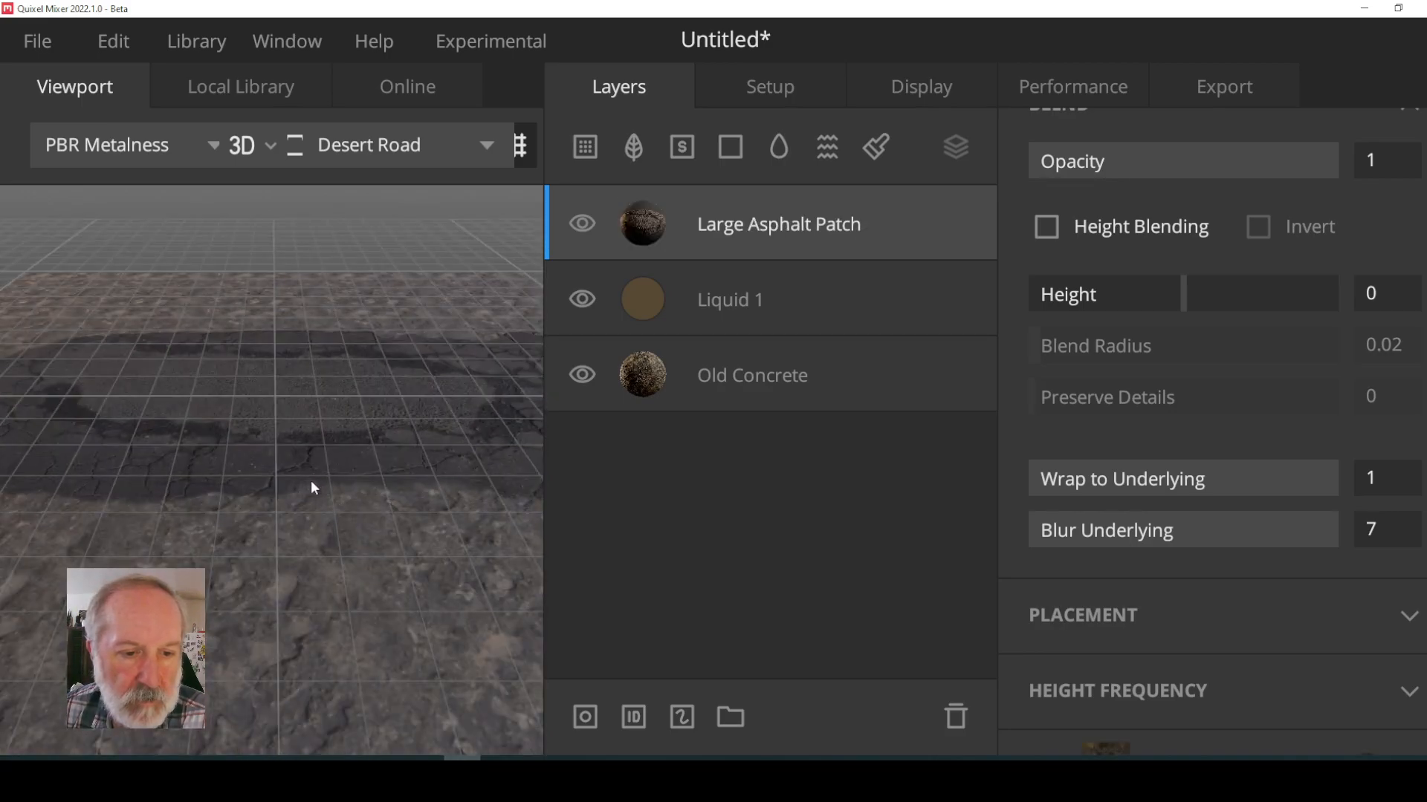
pyautogui.moveTo(349, 501)
pyautogui.mouseDown()
pyautogui.moveTo(361, 523)
pyautogui.moveTo(334, 485)
pyautogui.mouseUp()
pyautogui.scroll(-5, 334, 484)
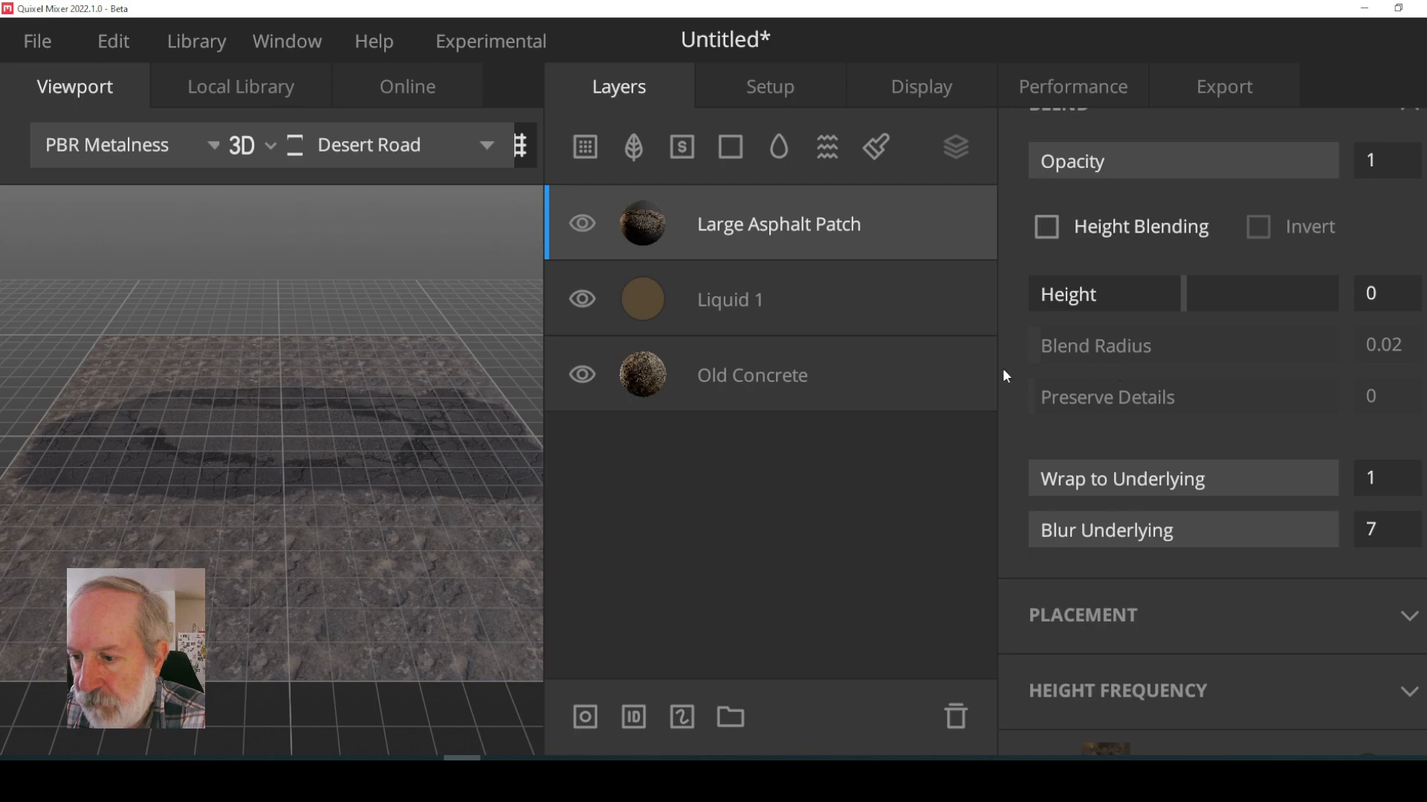
# - Enable height blending for the Large Asphalt Patch layer
pyautogui.scroll(-1, 1044, 346)
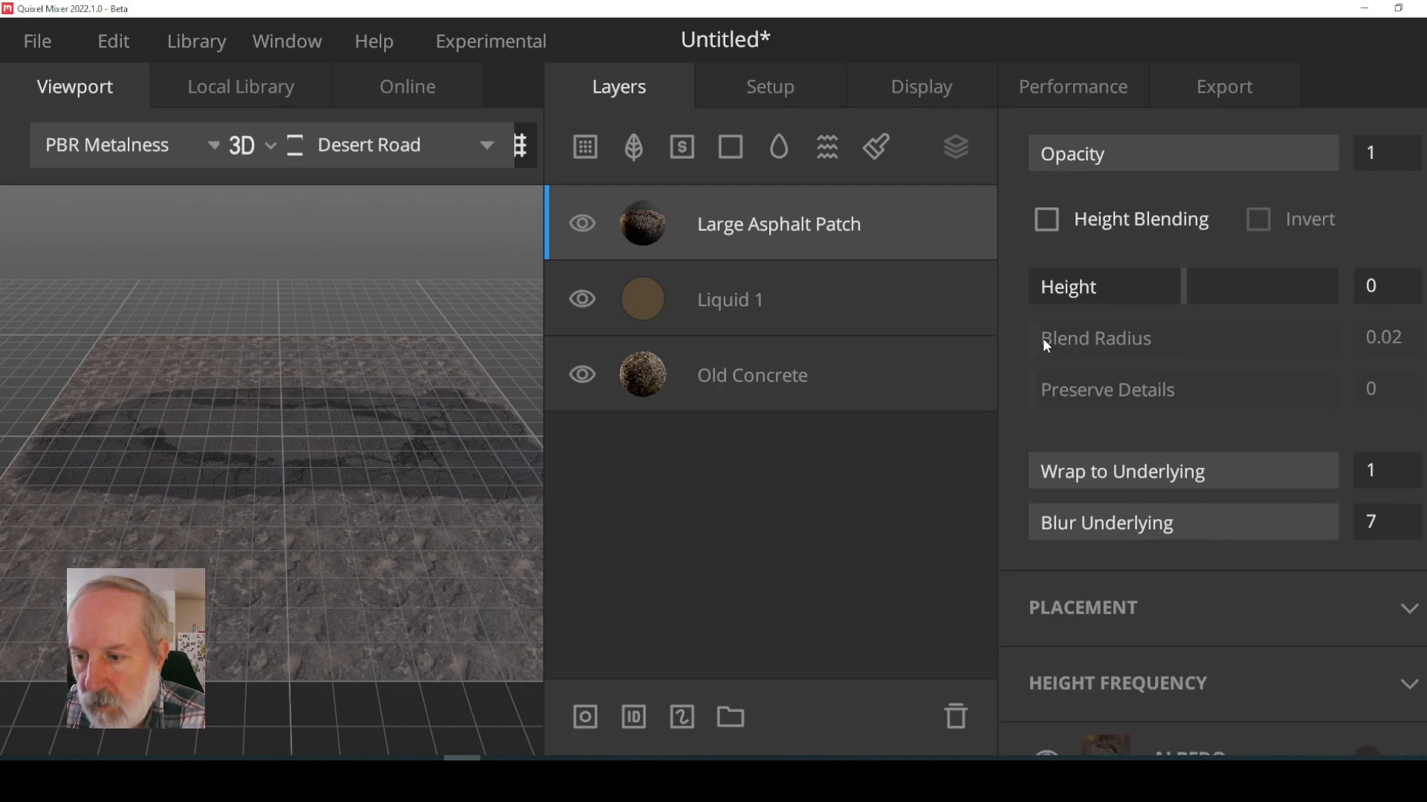
pyautogui.scroll(1, 1100, 297)
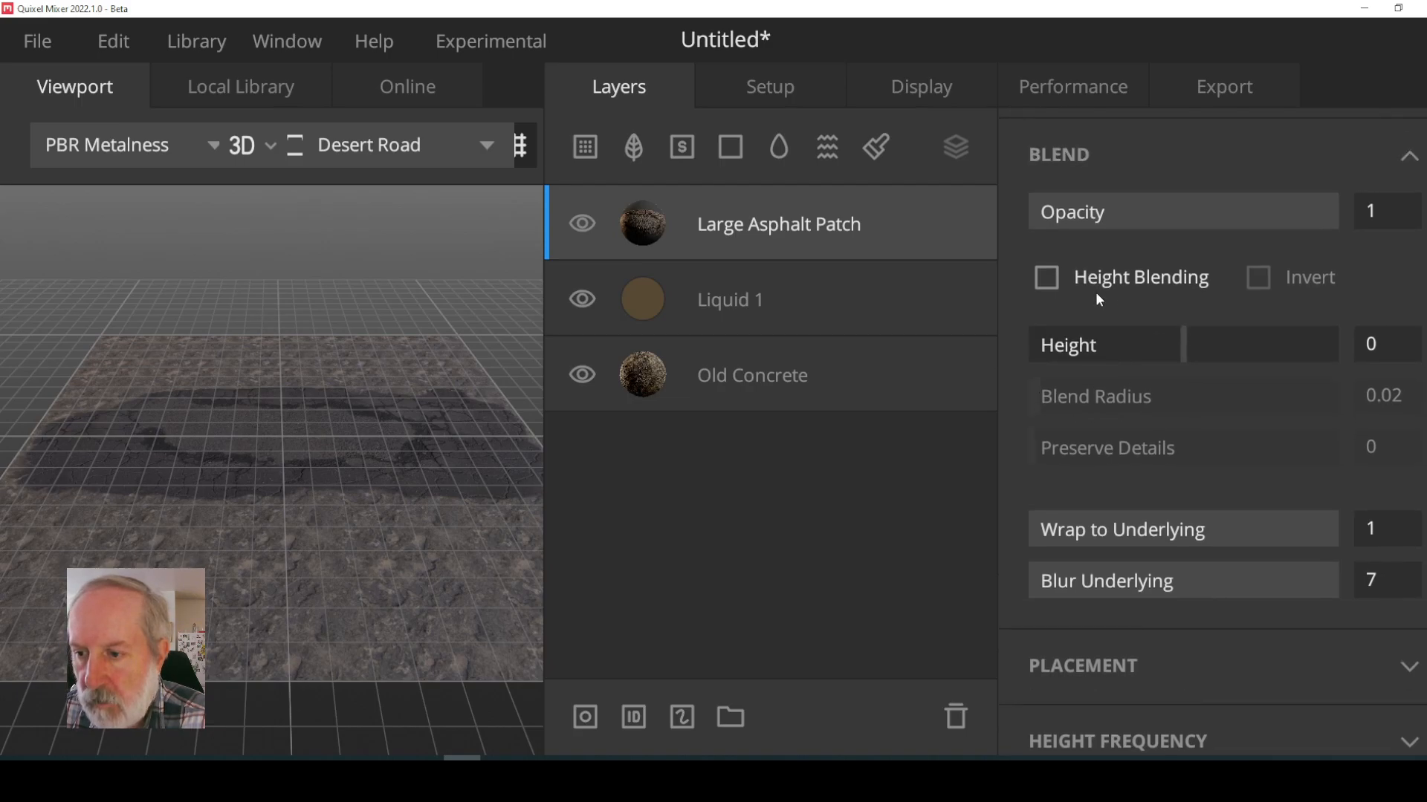
pyautogui.click(1045, 278)
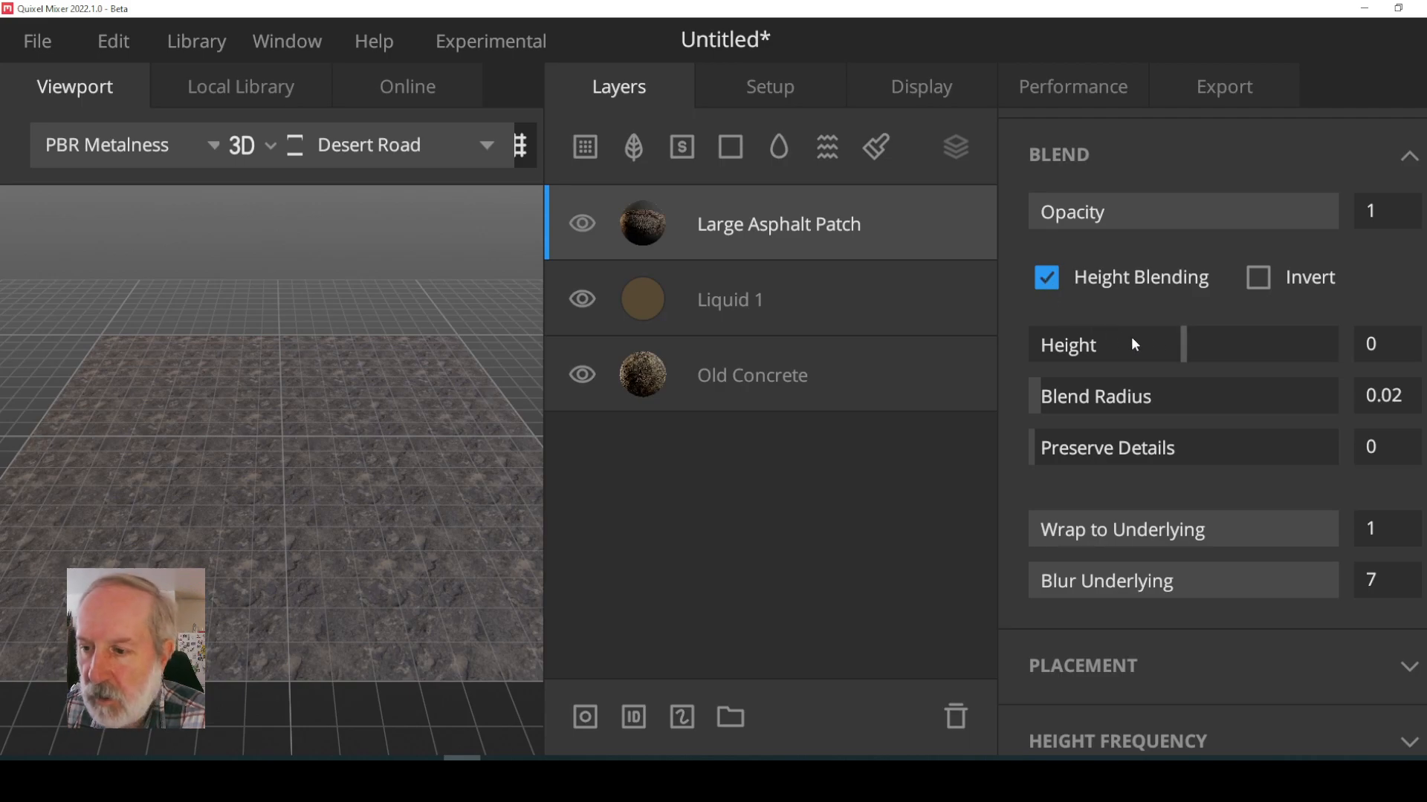
# - Set the Large Asphalt Patch layer's blending height to 1.194 and blend radius to 0.59, with preserve details at 0
pyautogui.moveTo(1041, 403); pyautogui.dragTo(1176, 344)
pyautogui.moveTo(1029, 450)
pyautogui.mouseDown()
pyautogui.moveTo(1186, 454)
pyautogui.moveTo(1006, 436)
pyautogui.mouseUp()
pyautogui.moveTo(1185, 394); pyautogui.dragTo(1215, 395)
pyautogui.moveTo(1177, 348); pyautogui.dragTo(1194, 350)
# - Place the Large Asphalt Patch with offset X -0.01, offset Y -0.06, rotation 62.68° and scale 1.323
pyautogui.scroll(-5, 1141, 513)
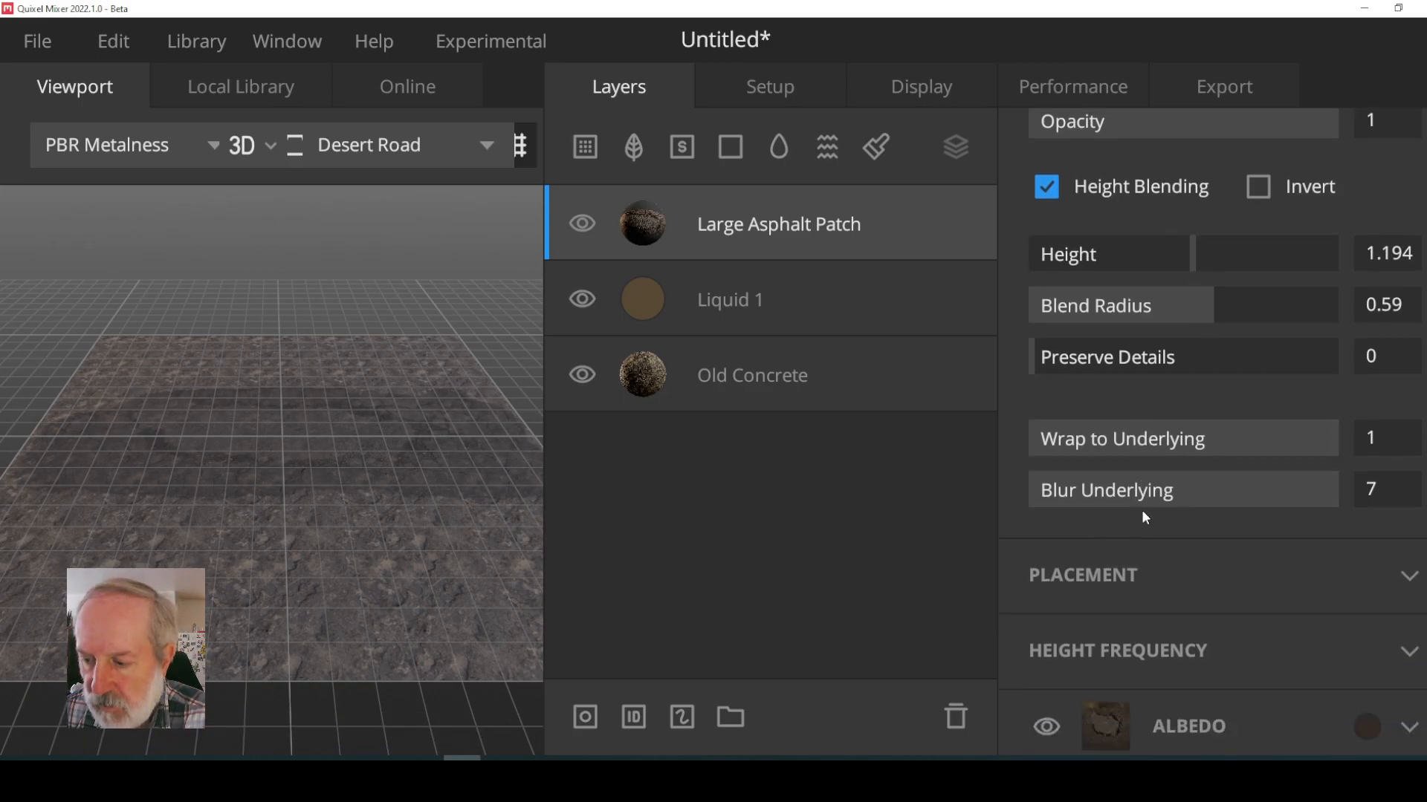
pyautogui.scroll(-2, 1150, 466)
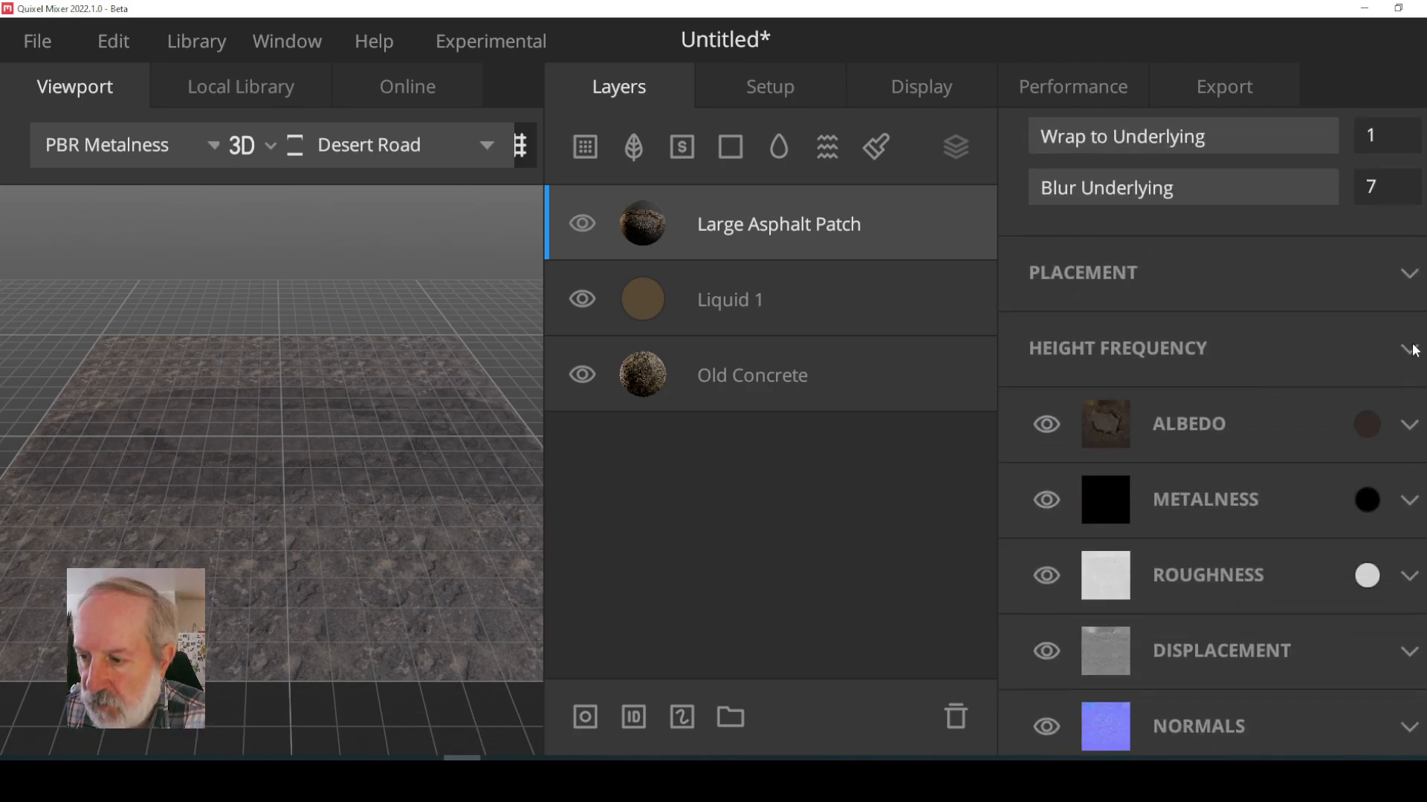
pyautogui.click(1409, 272)
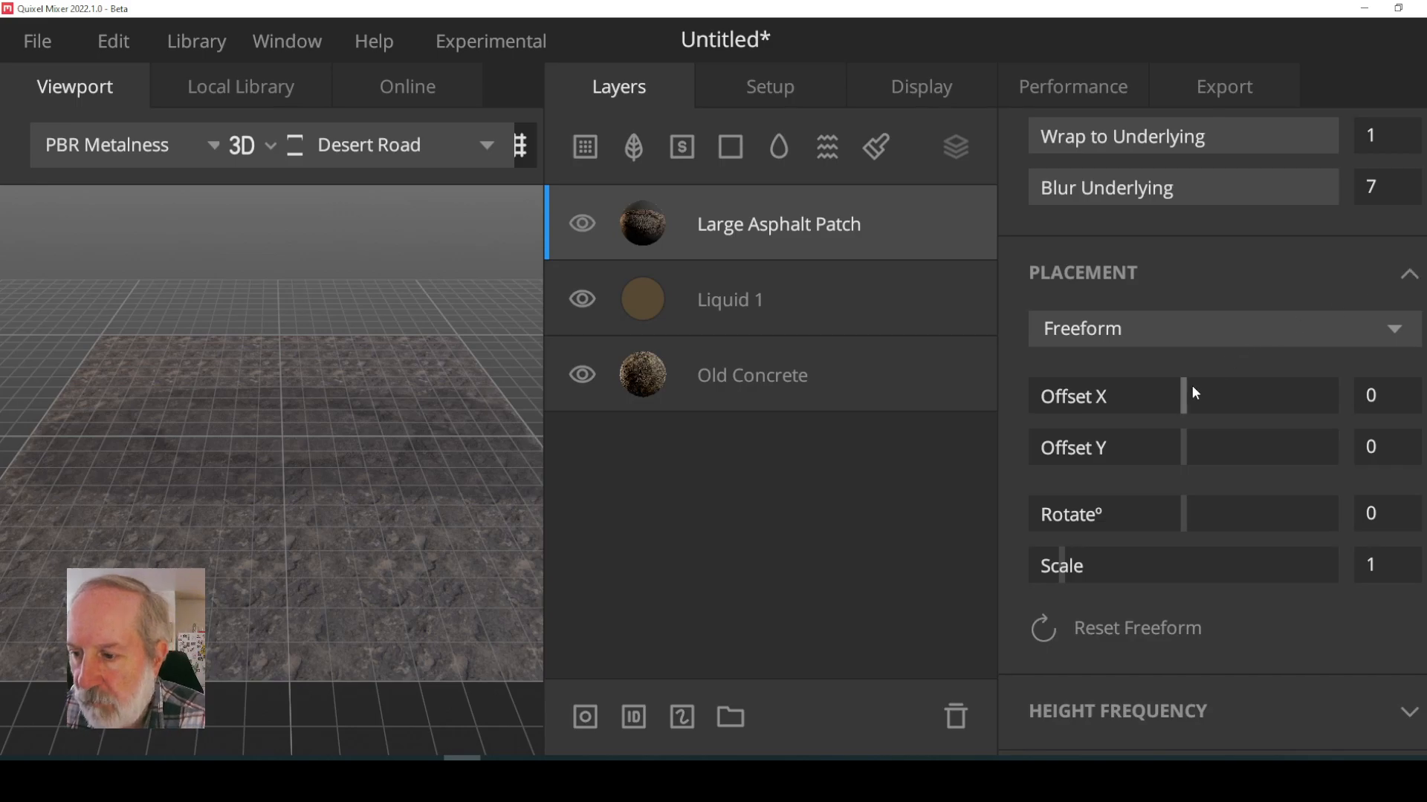
pyautogui.moveTo(1188, 395); pyautogui.dragTo(1185, 395)
pyautogui.moveTo(1186, 445); pyautogui.dragTo(1175, 447)
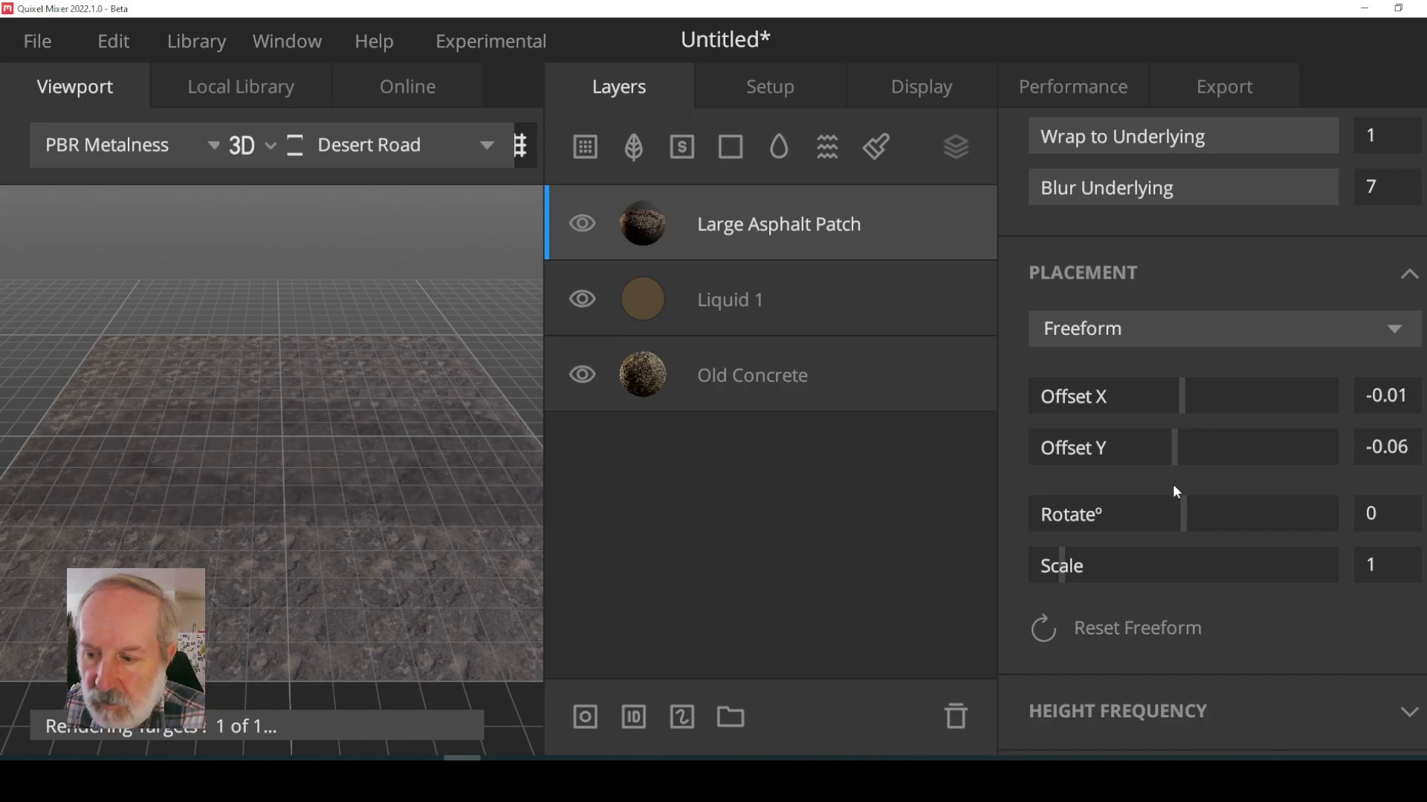
pyautogui.moveTo(1183, 515); pyautogui.dragTo(1235, 512)
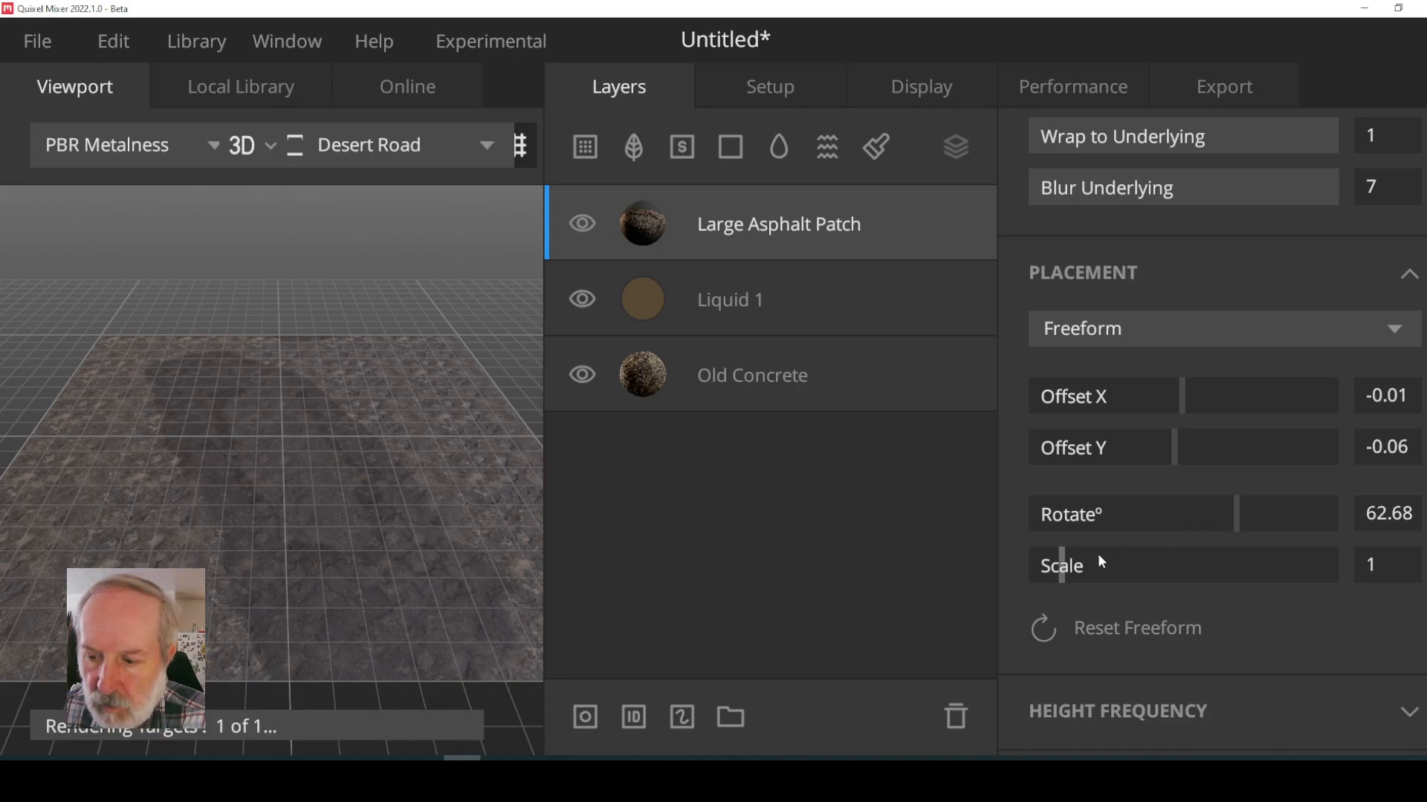
pyautogui.moveTo(1061, 564)
pyautogui.mouseDown()
pyautogui.moveTo(1081, 552)
pyautogui.moveTo(1072, 563)
pyautogui.mouseUp()
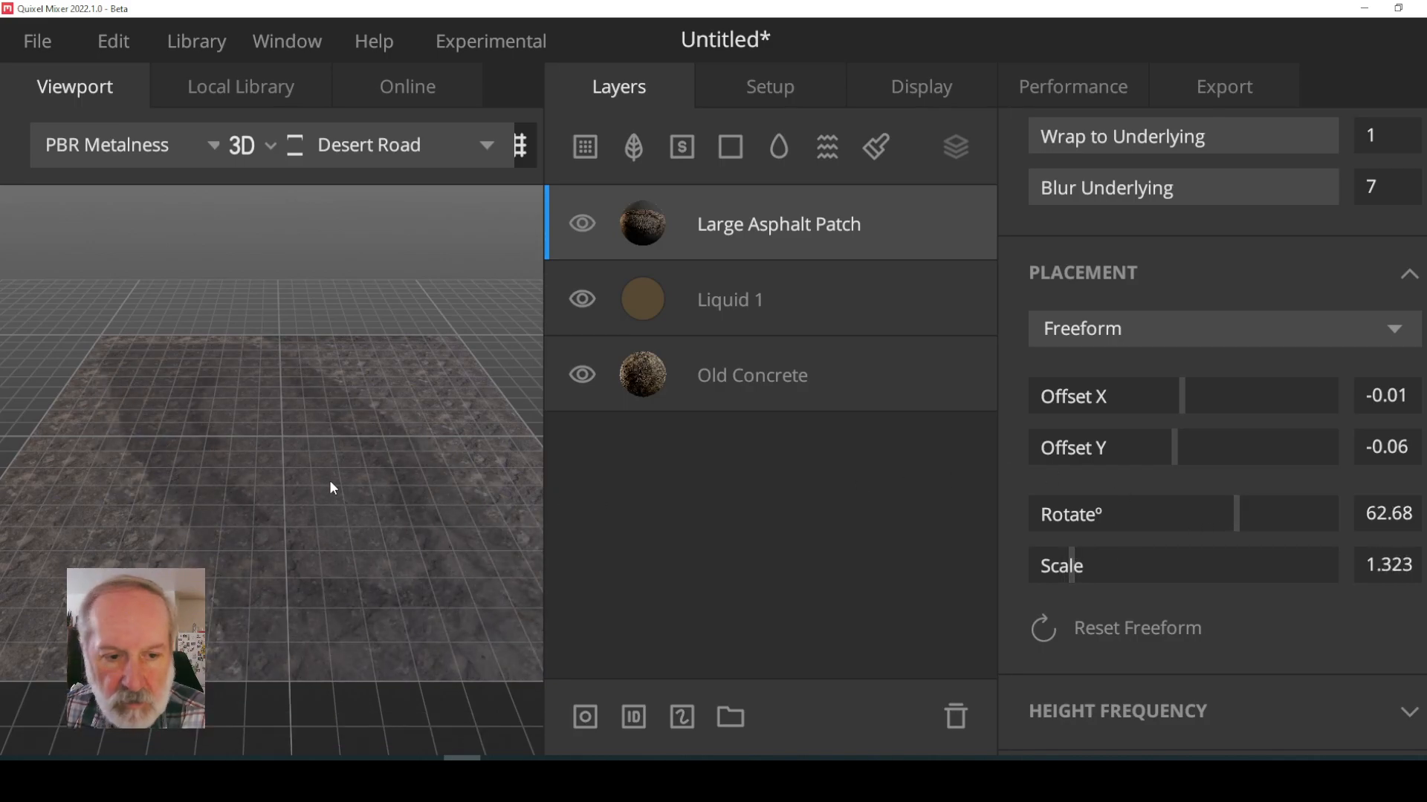
pyautogui.scroll(-1, 327, 449)
pyautogui.scroll(-1, 327, 450)
pyautogui.scroll(1, 361, 461)
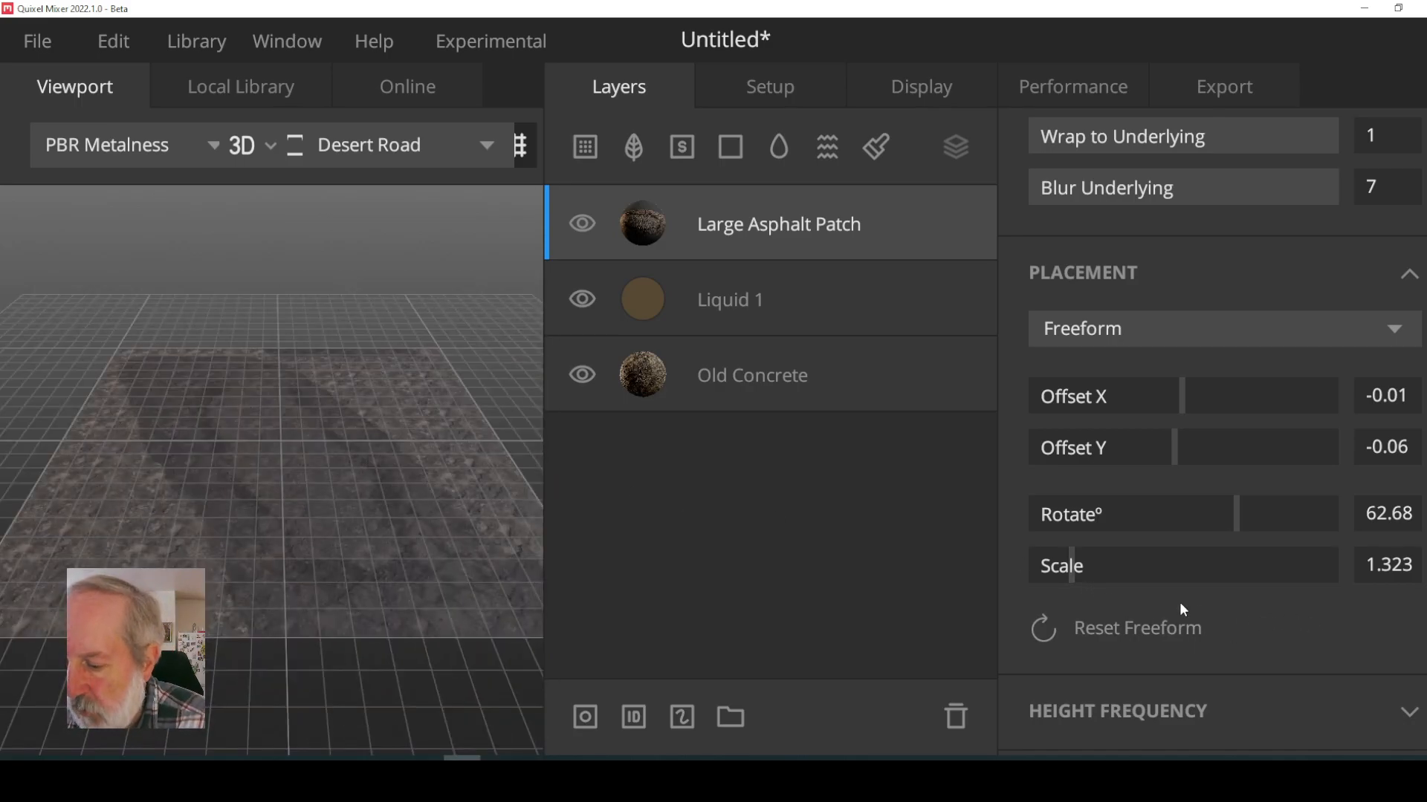
# - Examine the Large Asphalt Patch layer's texture channels, from albedo and roughness through opacity, emission and custom export channels
pyautogui.scroll(-5, 1183, 609)
pyautogui.scroll(2, 1114, 531)
pyautogui.scroll(-2, 1122, 491)
pyautogui.scroll(-1, 1054, 427)
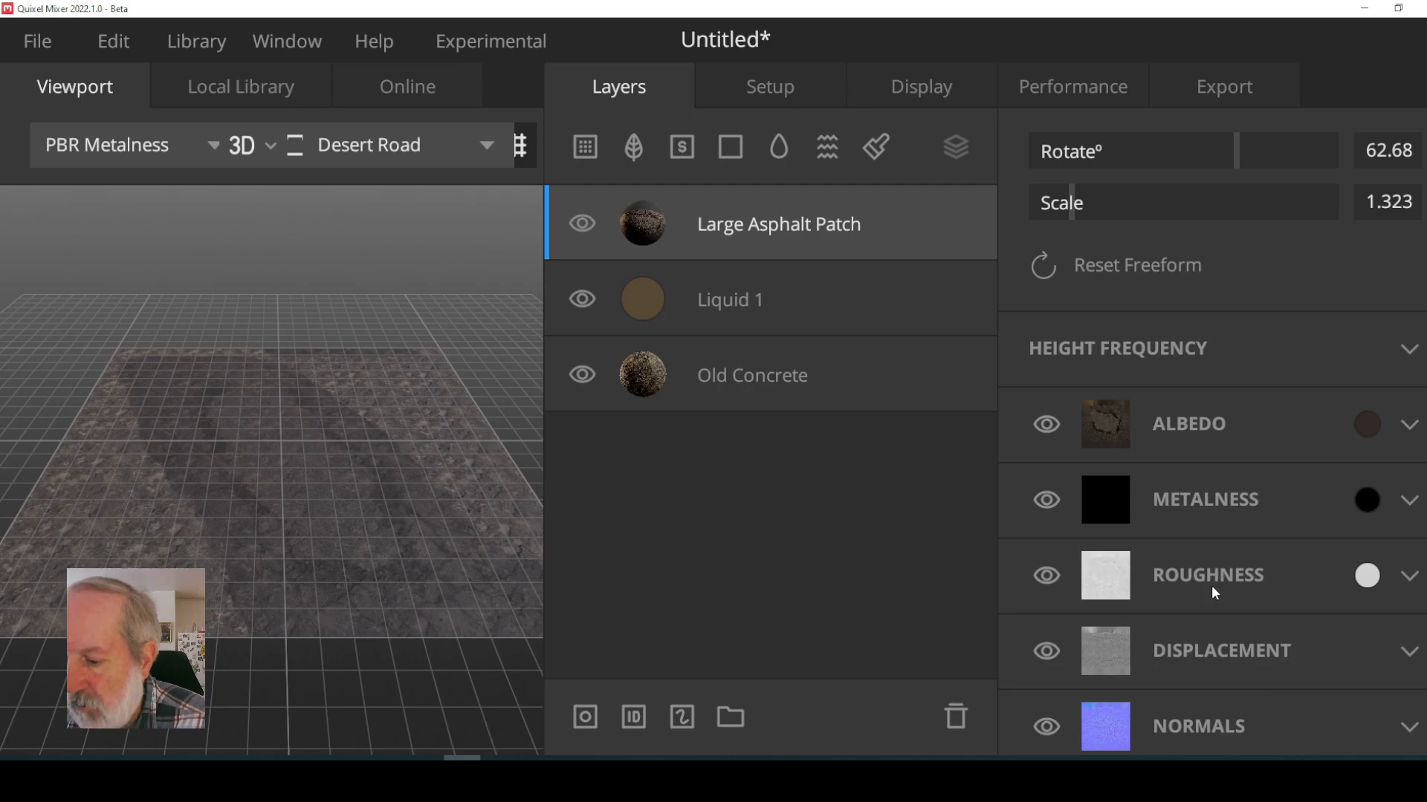
pyautogui.scroll(-2, 1186, 649)
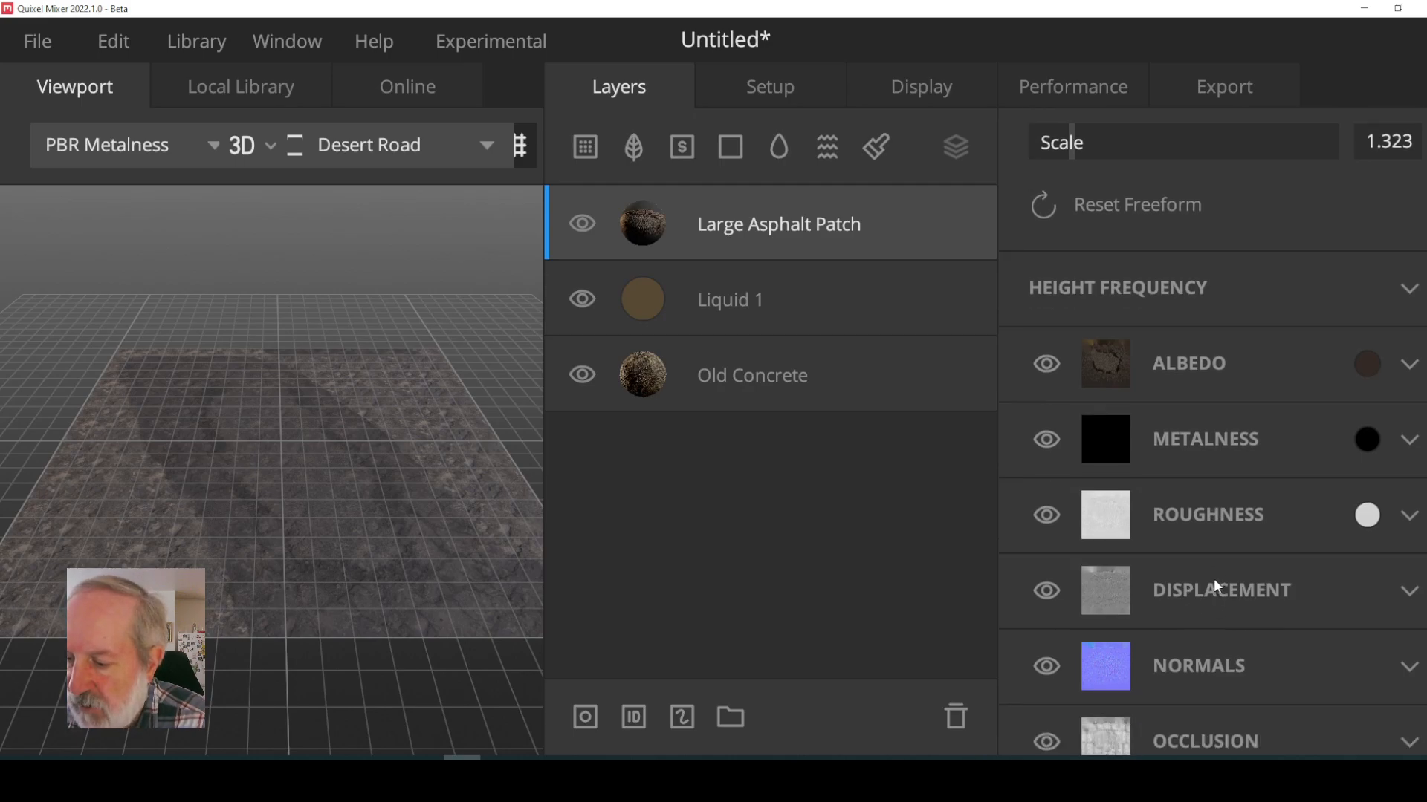
pyautogui.scroll(-3, 1211, 584)
pyautogui.scroll(-4, 1180, 665)
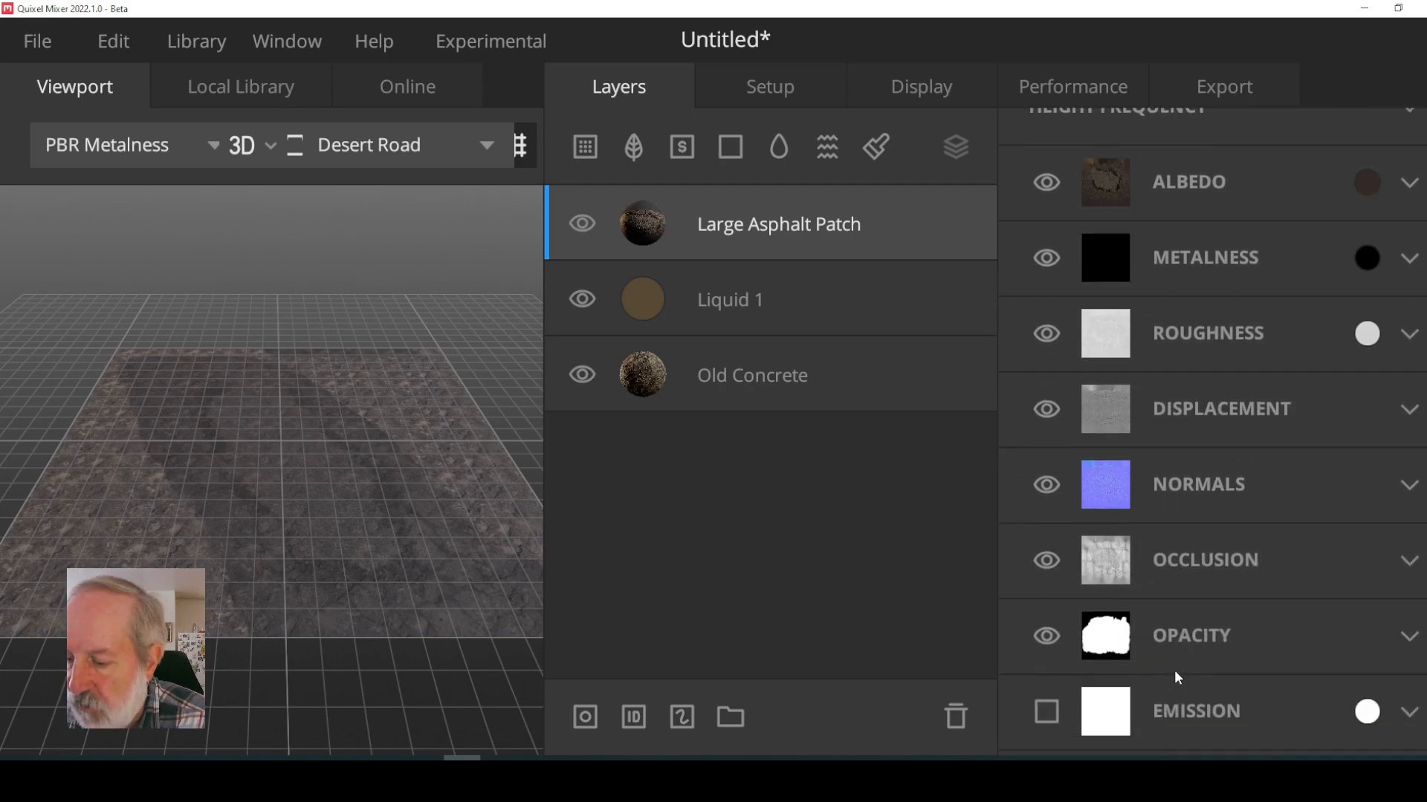
pyautogui.scroll(-1, 1208, 682)
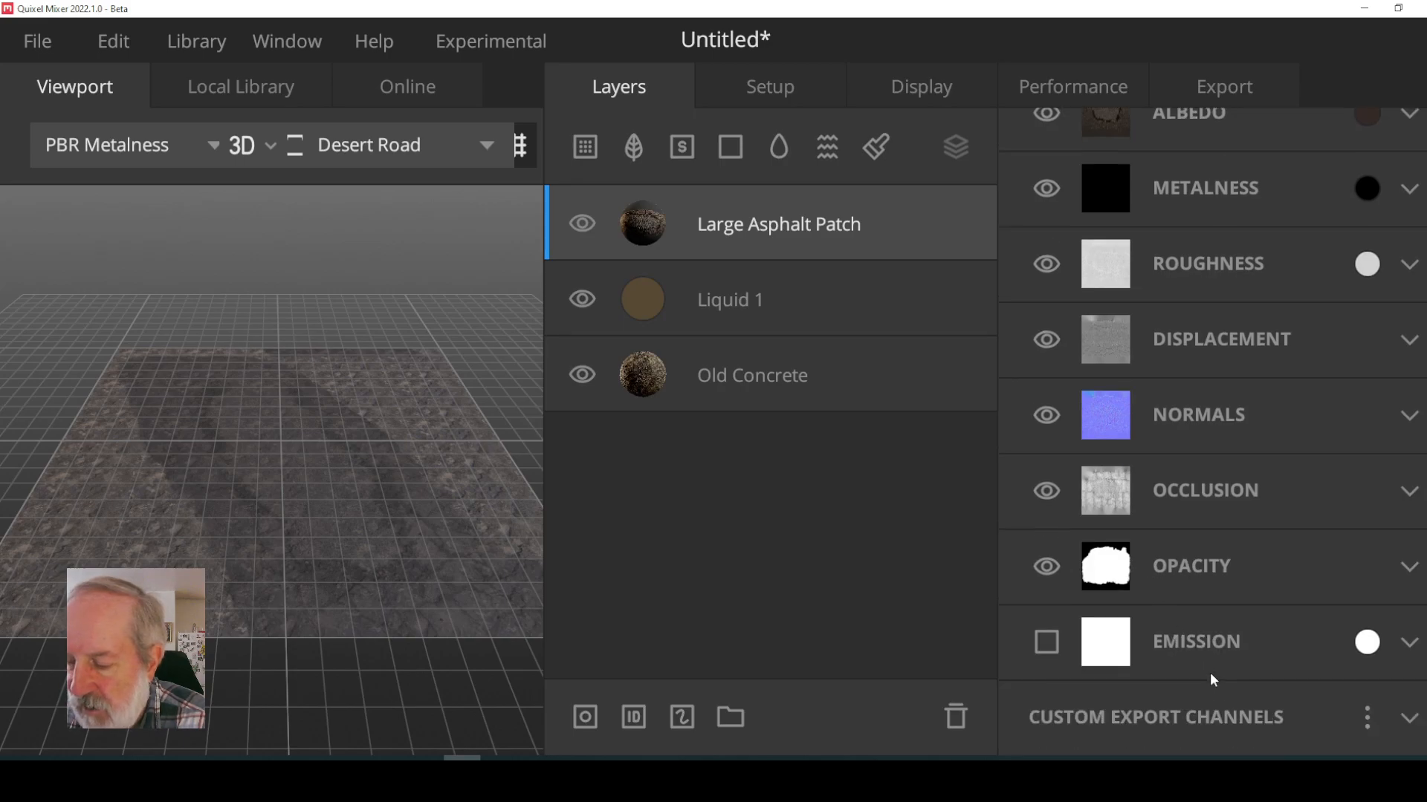
pyautogui.scroll(4, 1224, 645)
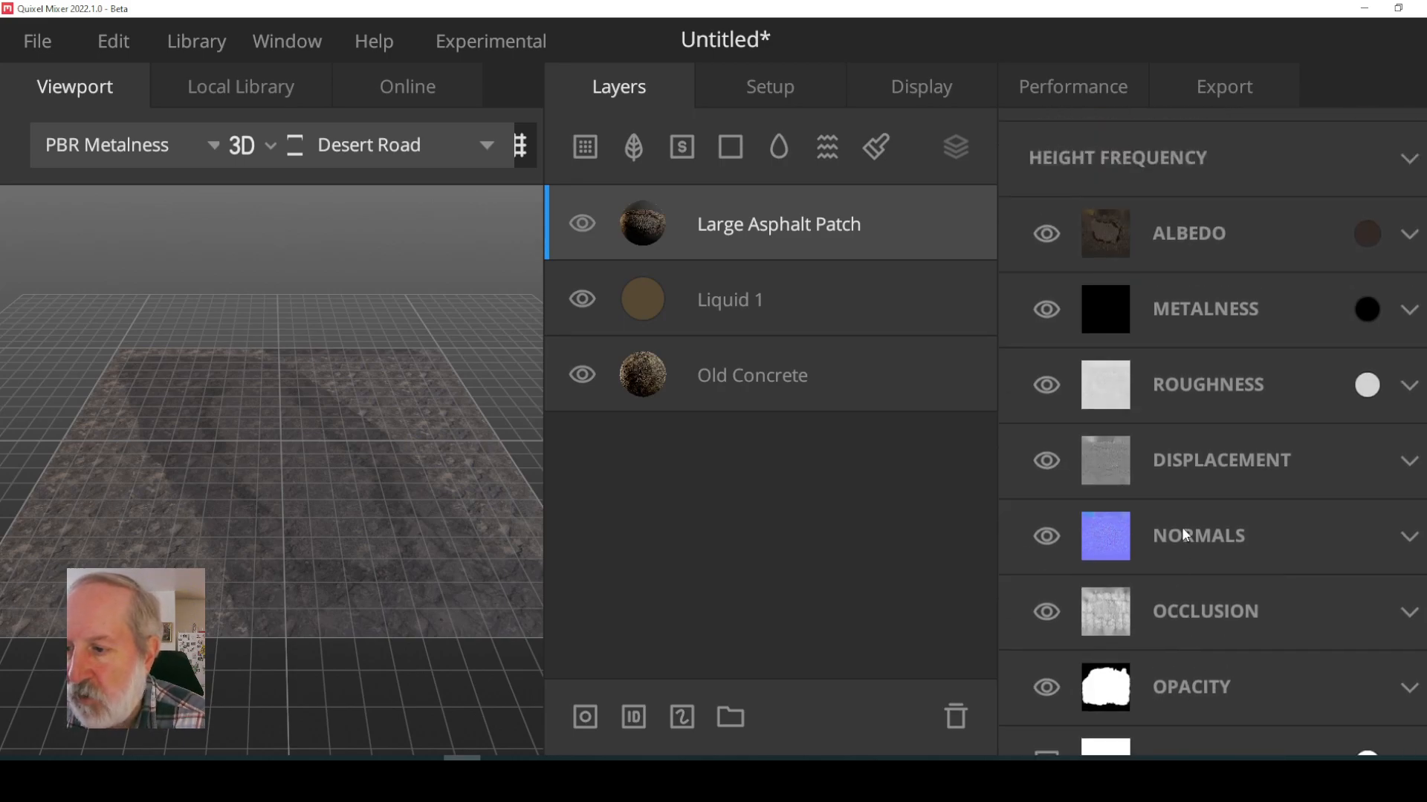
pyautogui.scroll(-2, 1173, 564)
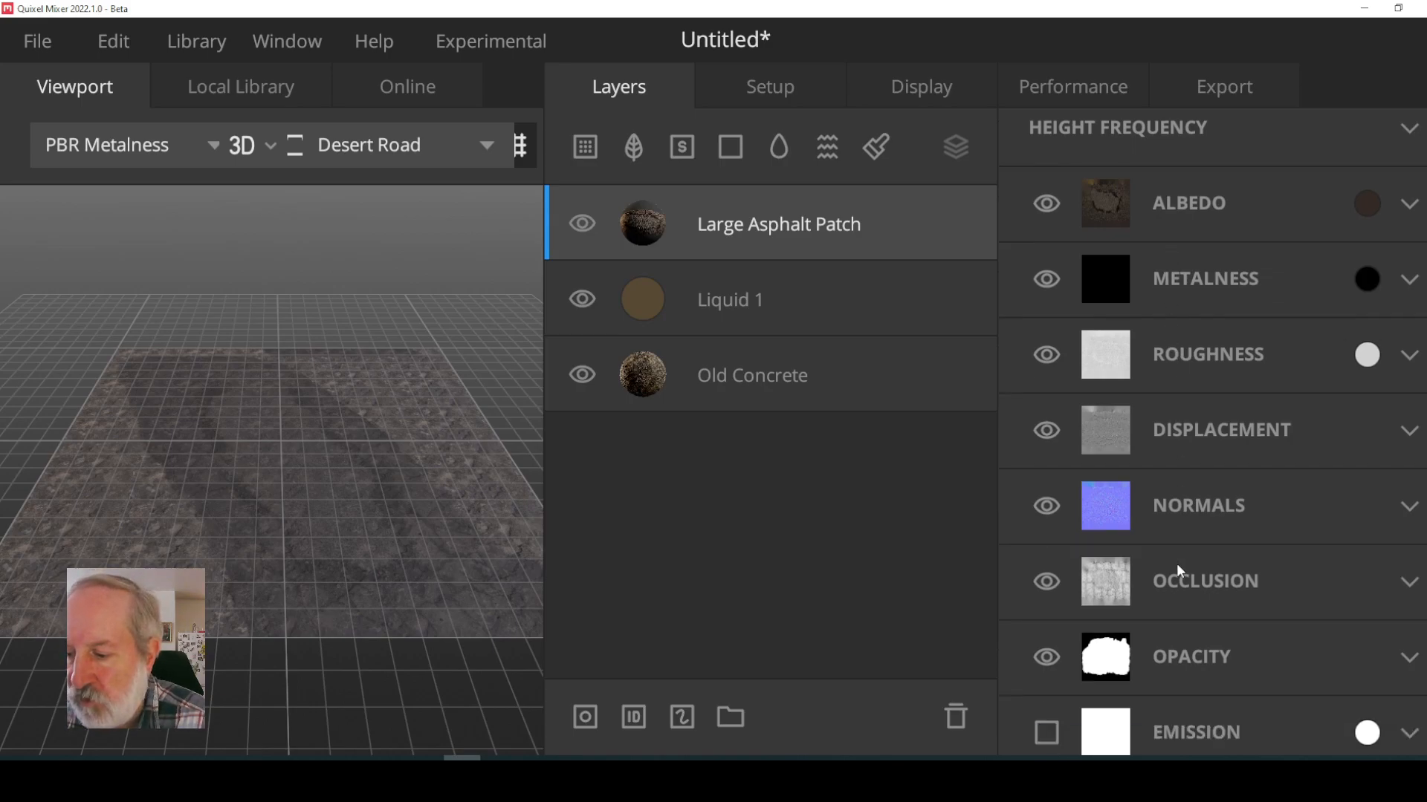
pyautogui.scroll(7, 1156, 509)
pyautogui.scroll(2, 1174, 468)
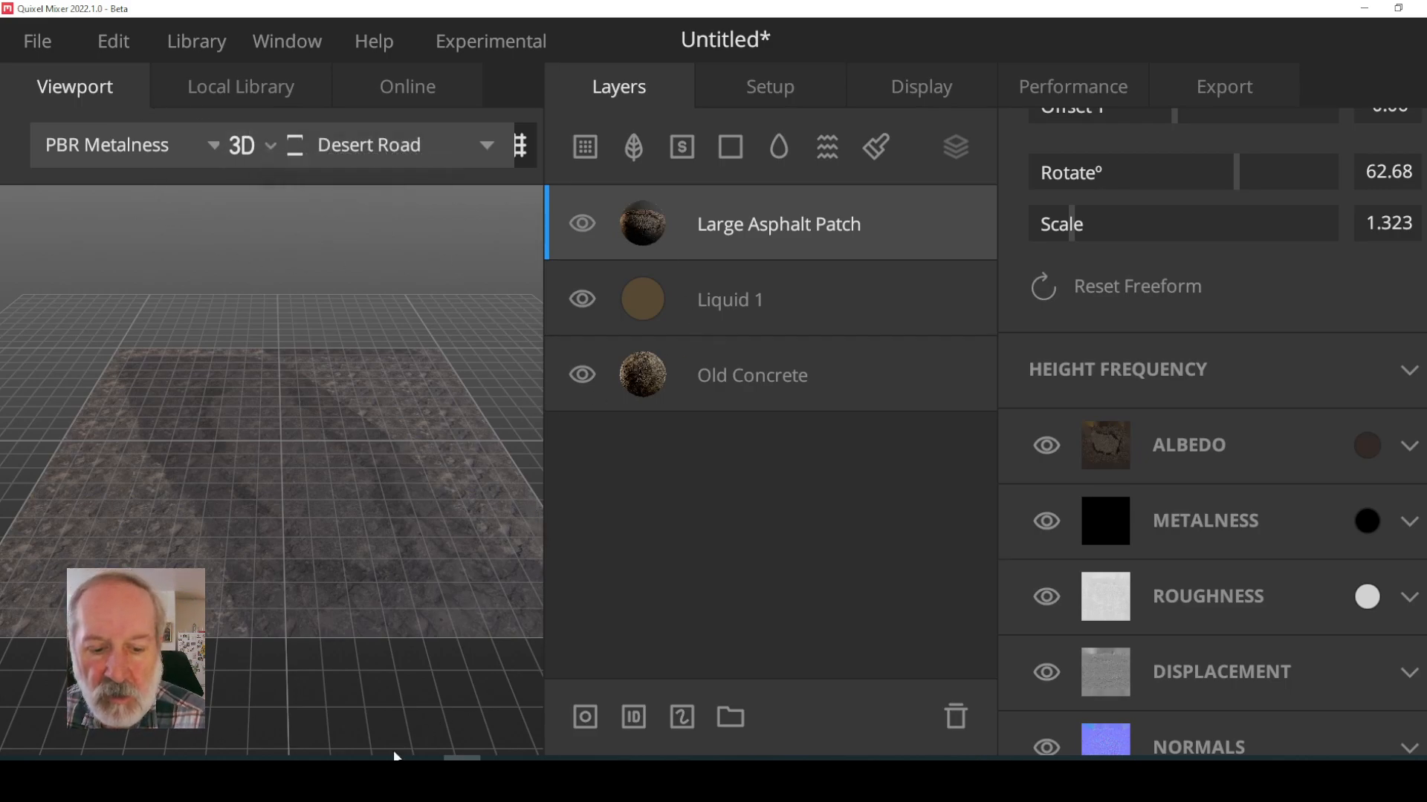
# - Switch to Quixel Bridge, browse its Collections overview, and minimize the program
pyautogui.click(388, 774)
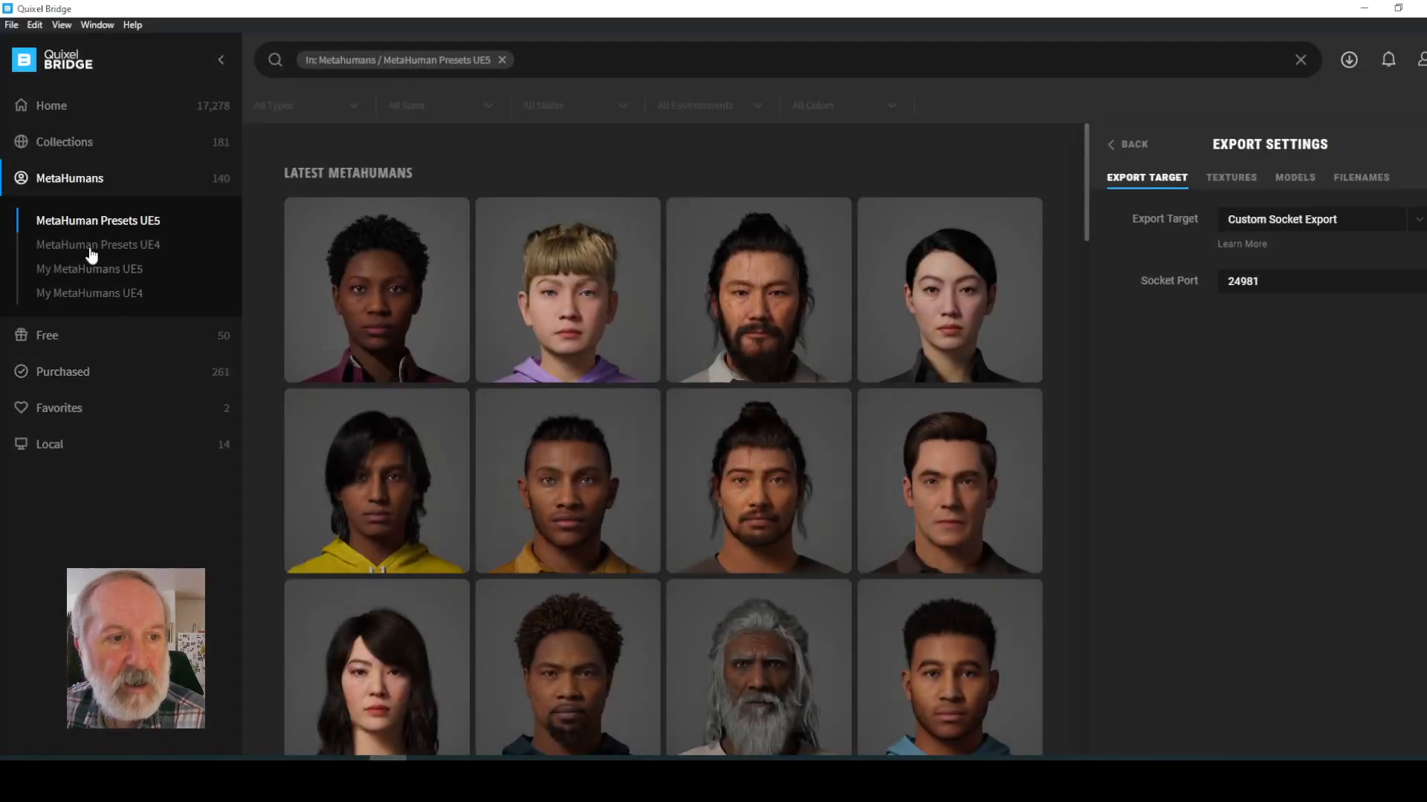
pyautogui.click(62, 145)
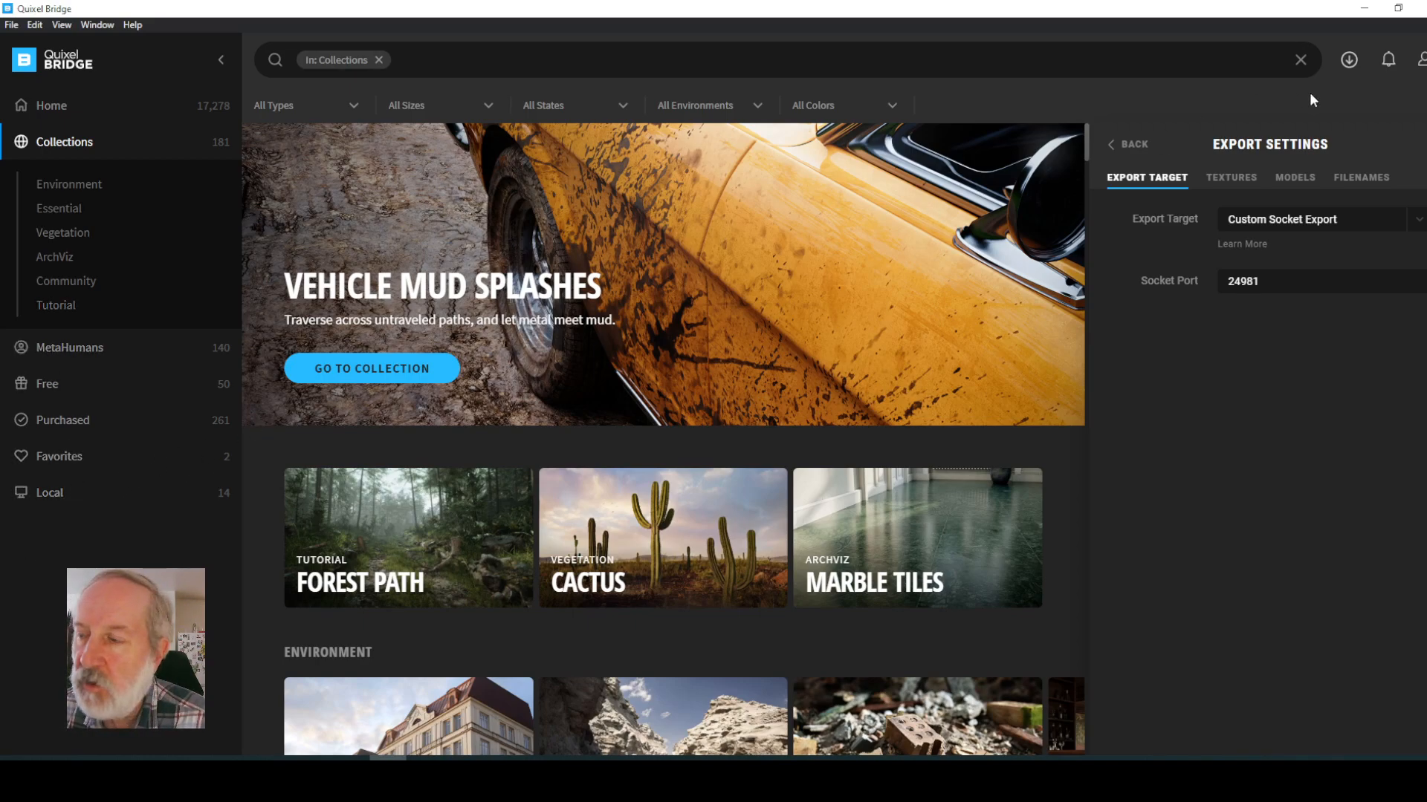
pyautogui.click(1363, 9)
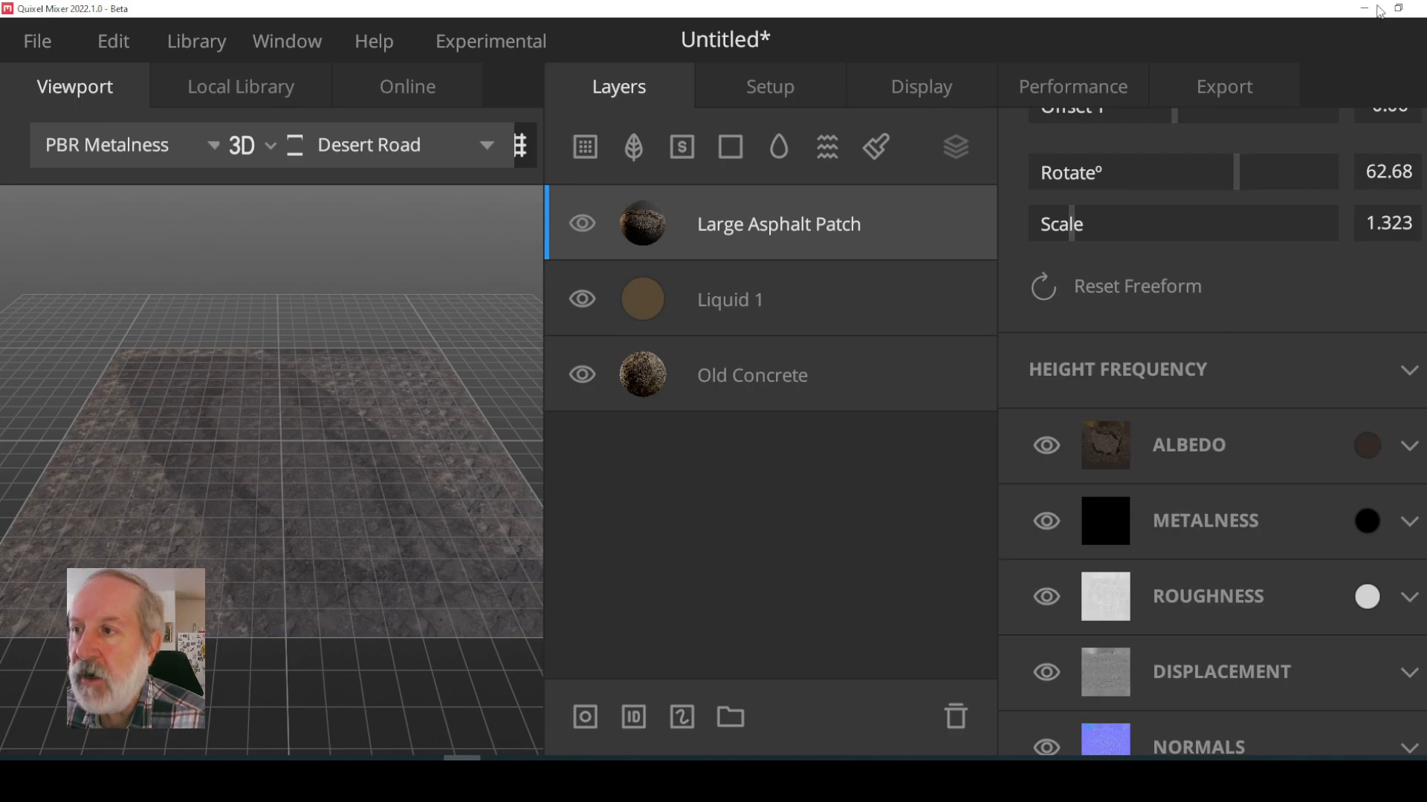
# - Switch to the Enscape video editor and move the visual settings window higher over the scene
pyautogui.moveTo(313, 756)
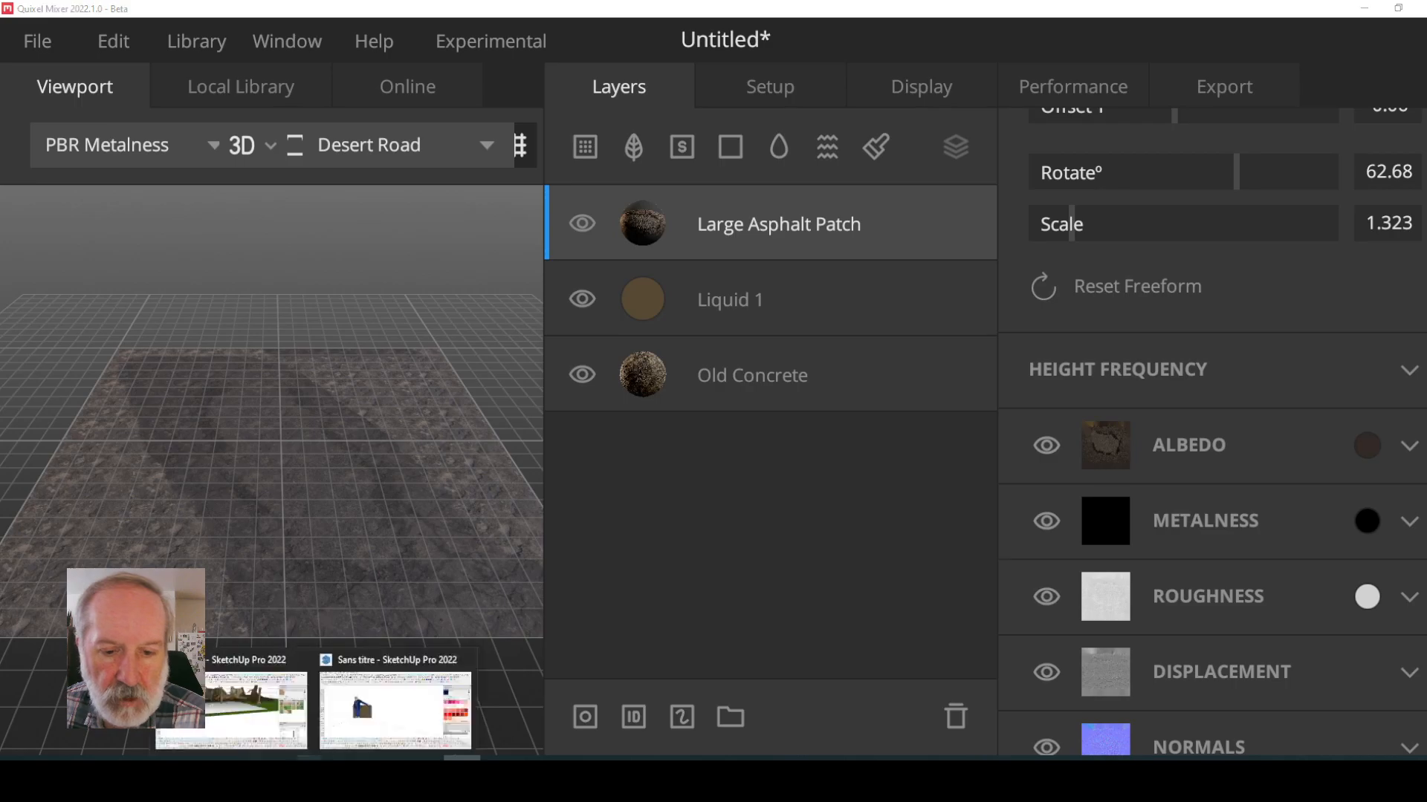
pyautogui.click(274, 736)
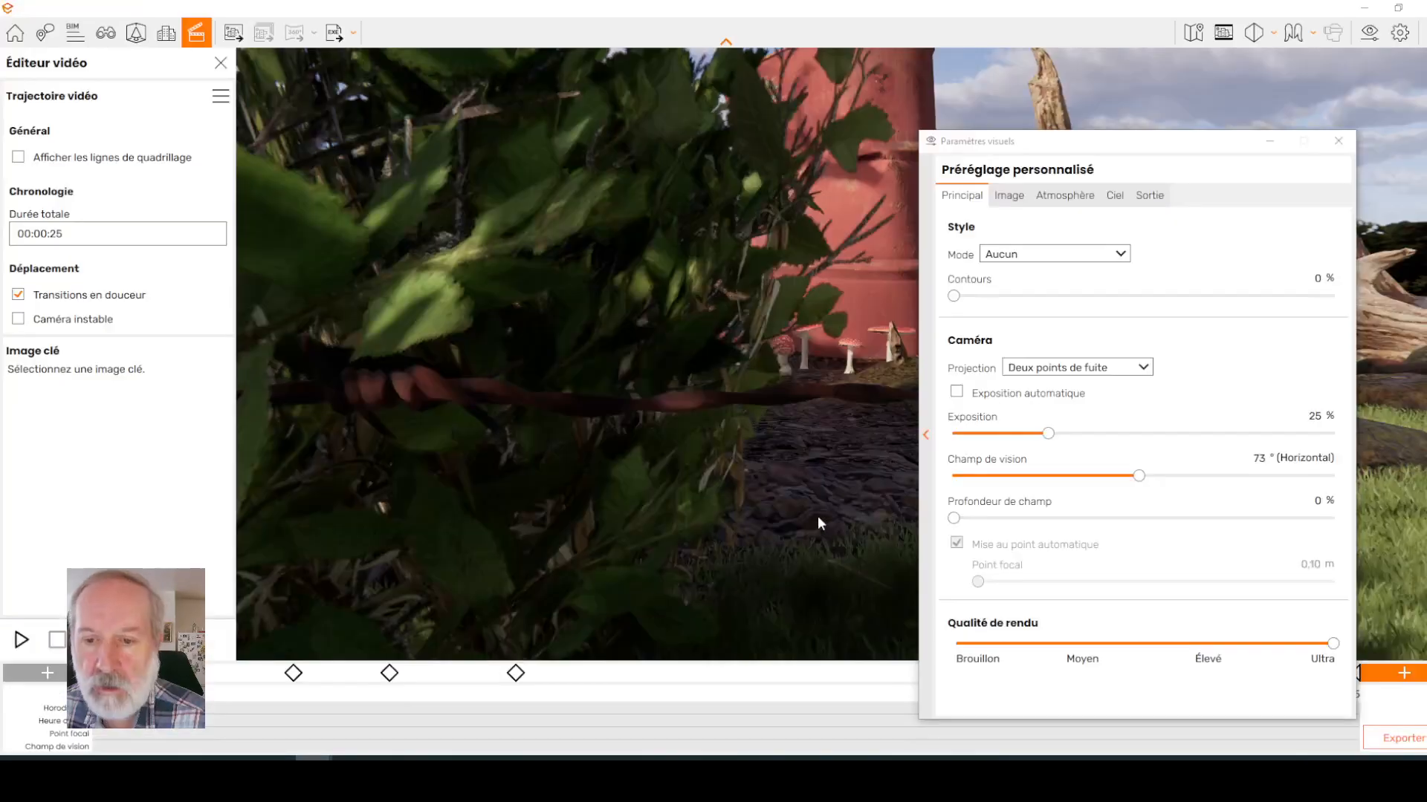
pyautogui.moveTo(1214, 140); pyautogui.dragTo(1149, 127)
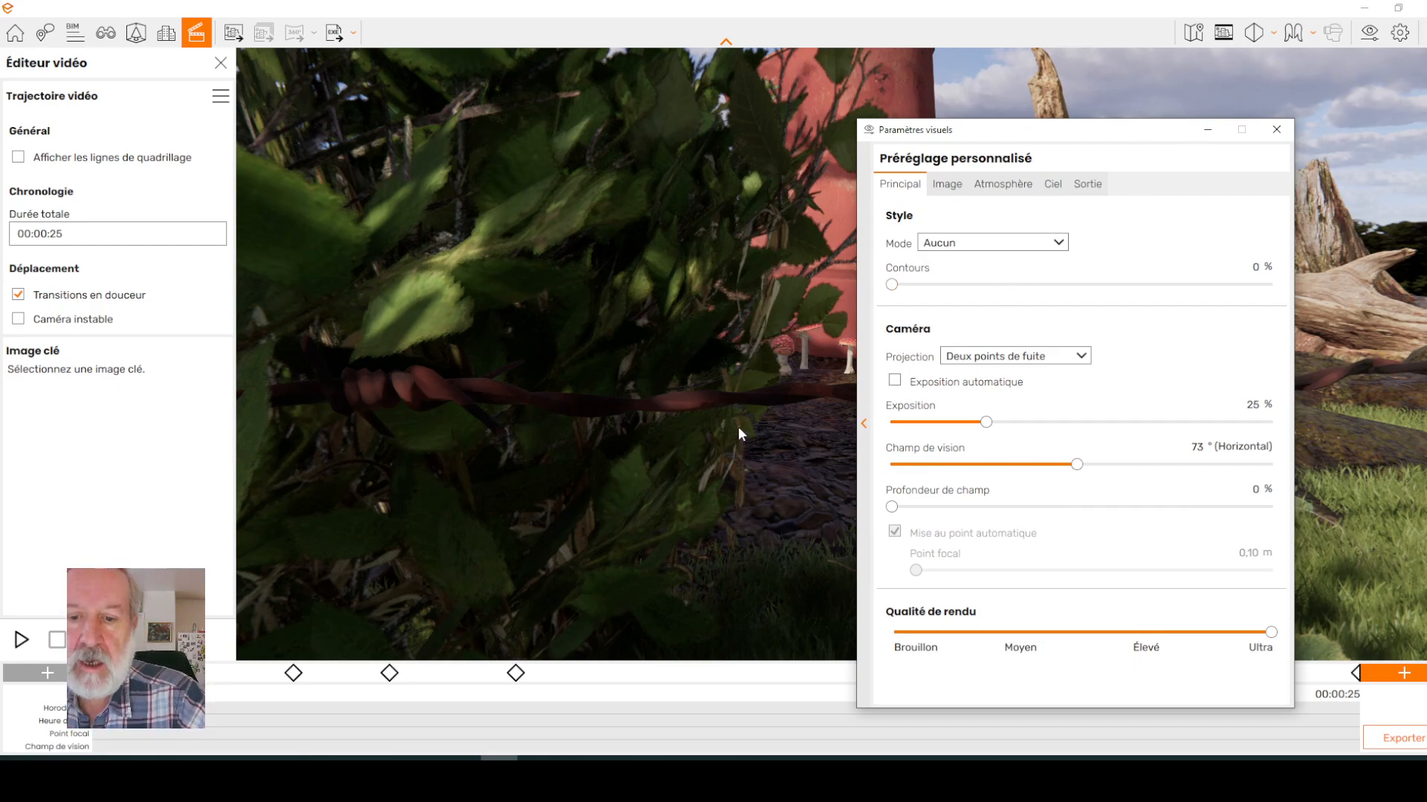
pyautogui.moveTo(1147, 136); pyautogui.dragTo(1146, 72)
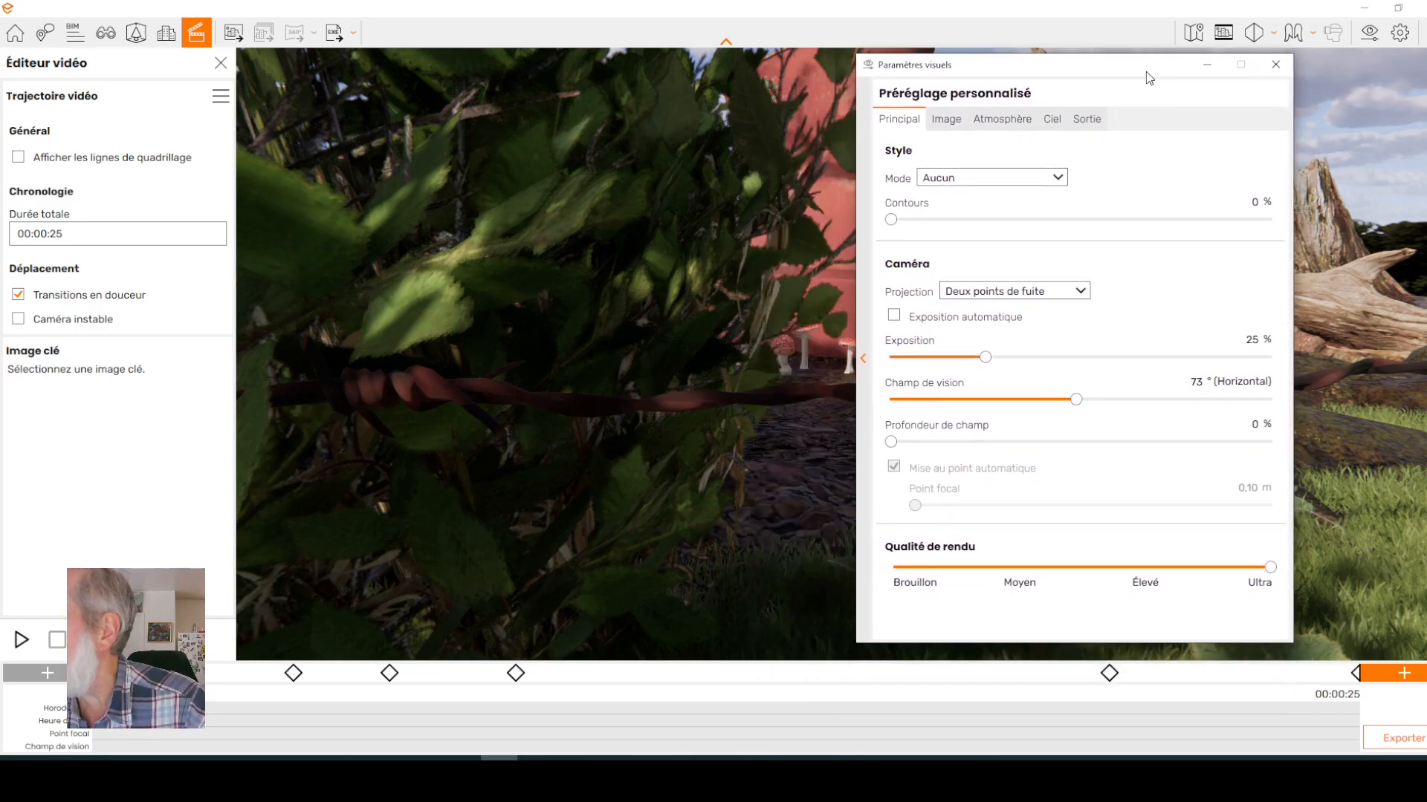